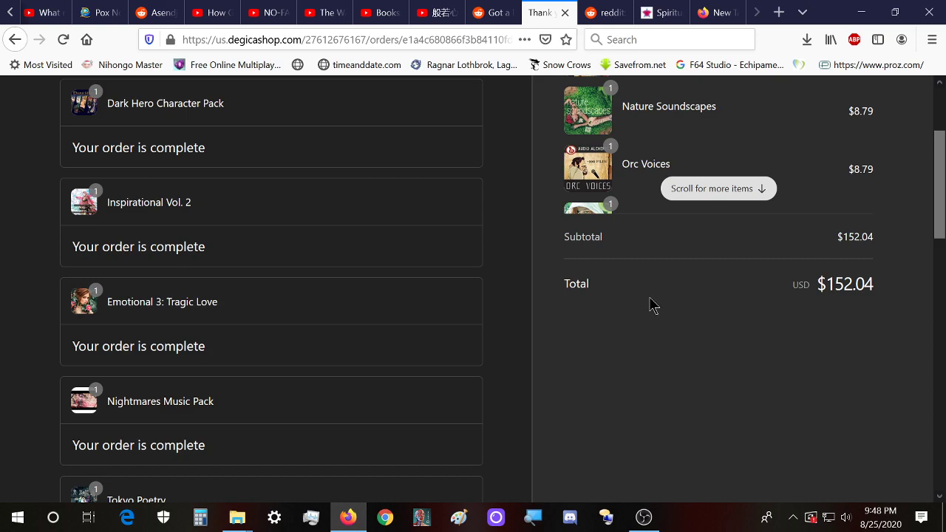
- Launch RPG Maker MV from its desktop shortcut and return to the Degica Shop order page in Firefox
key("super+d")
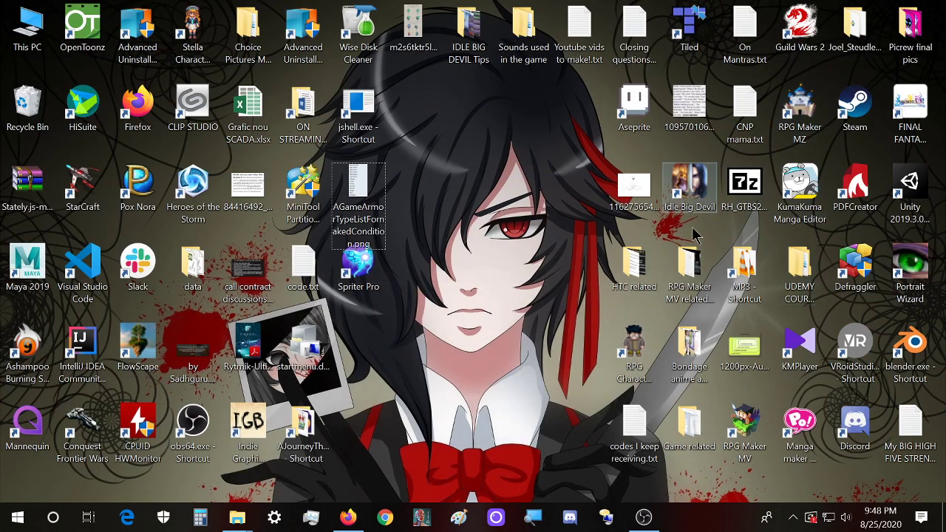
left_click(747, 436)
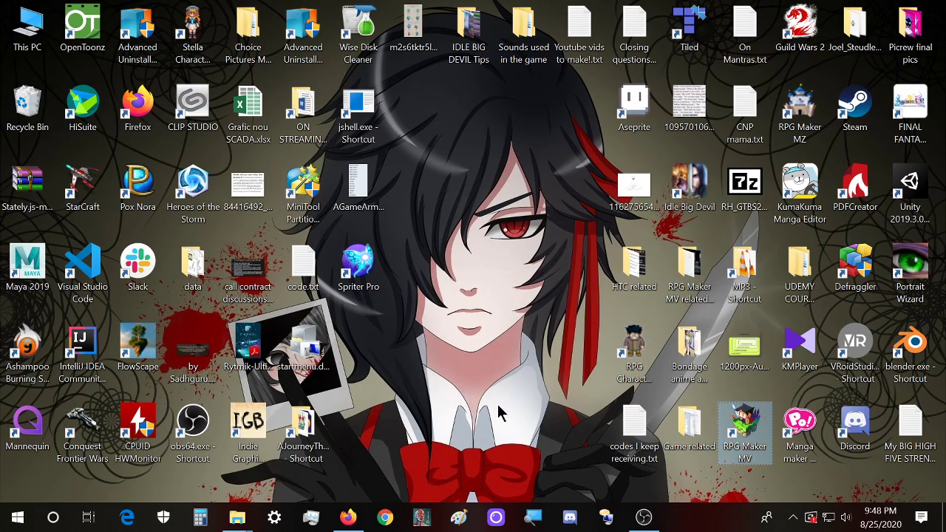
left_click(353, 518)
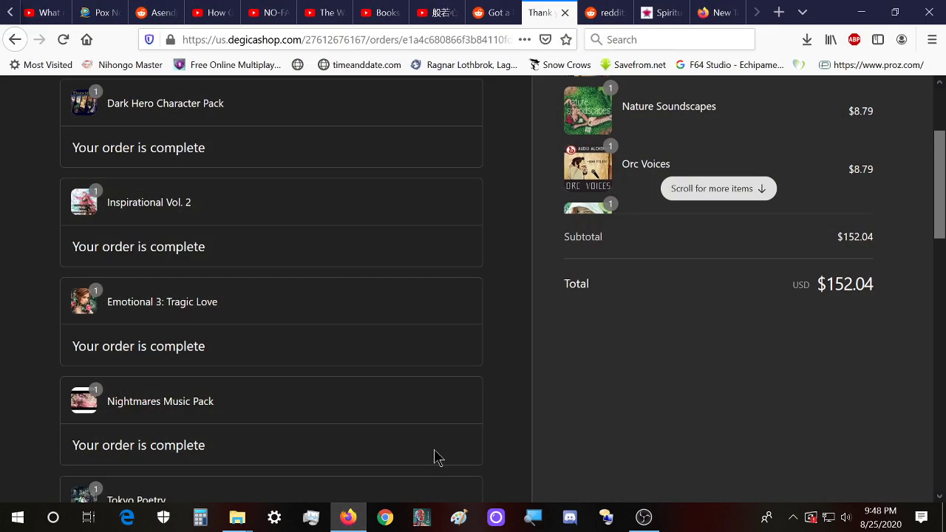
left_click(349, 516)
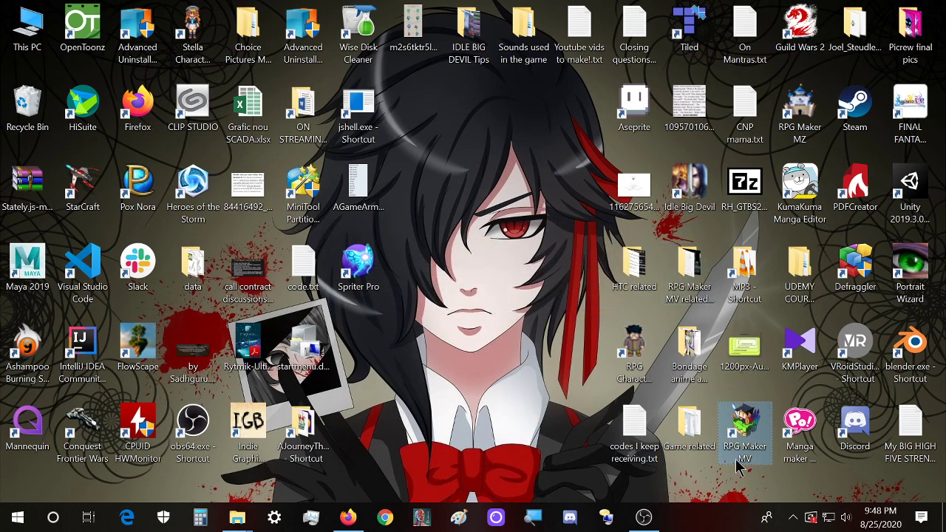
left_click(455, 440)
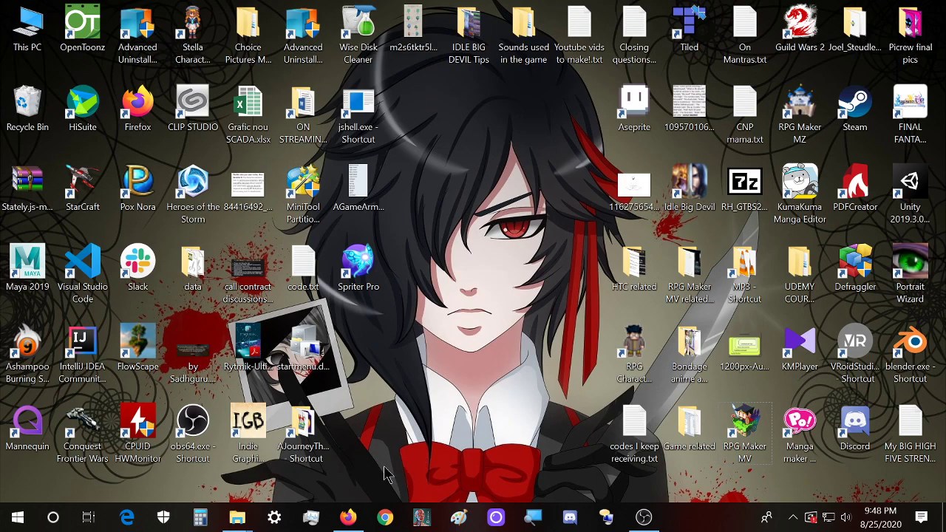
left_click(348, 518)
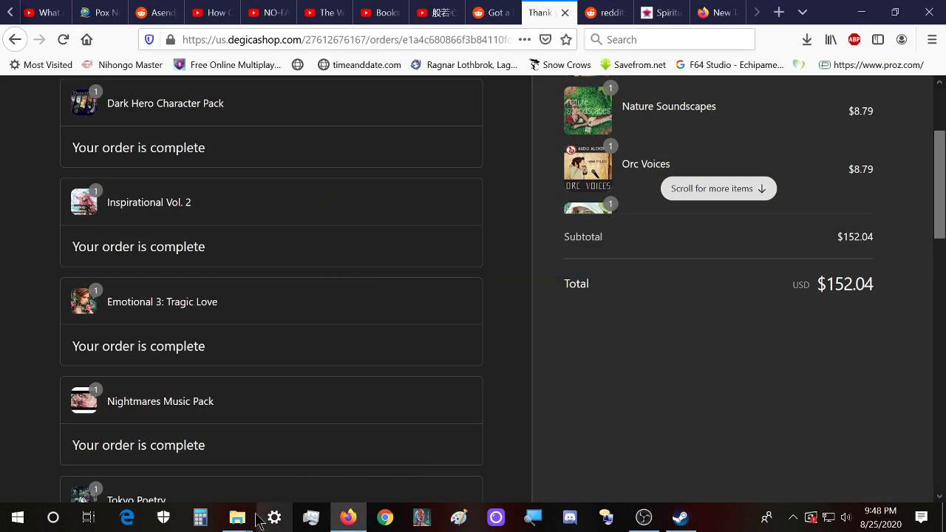
- From the game project's desktop folder shortcut, go up to the RPG Maker MV folder and open its dlc folder
right_click(244, 511)
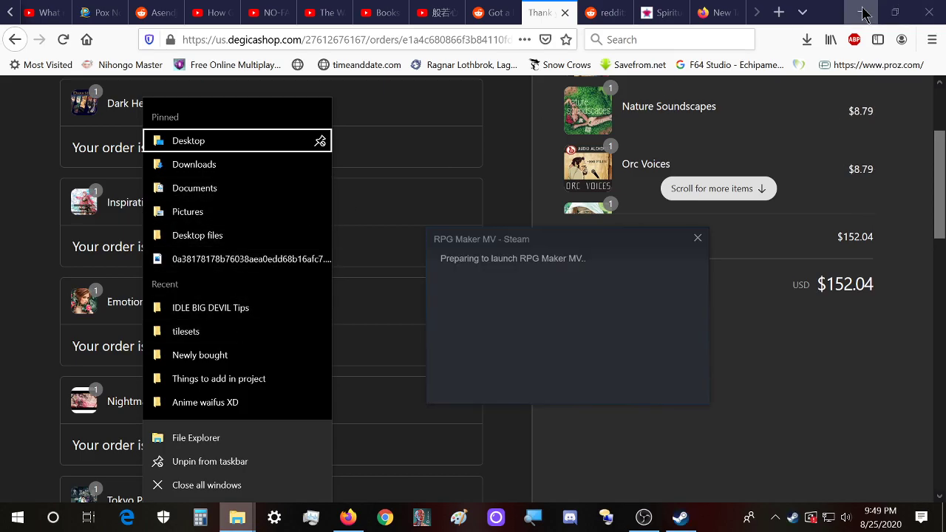
key("super+d")
double_click(311, 444)
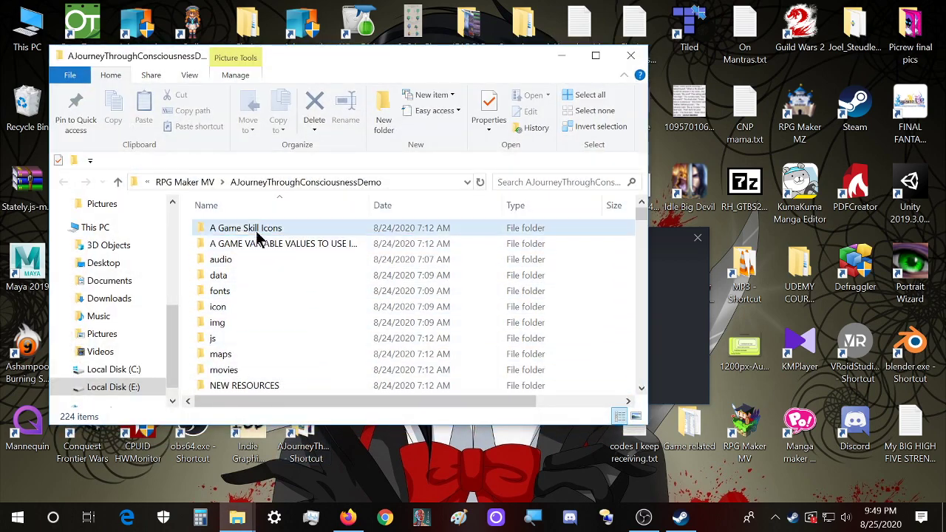
left_click(185, 181)
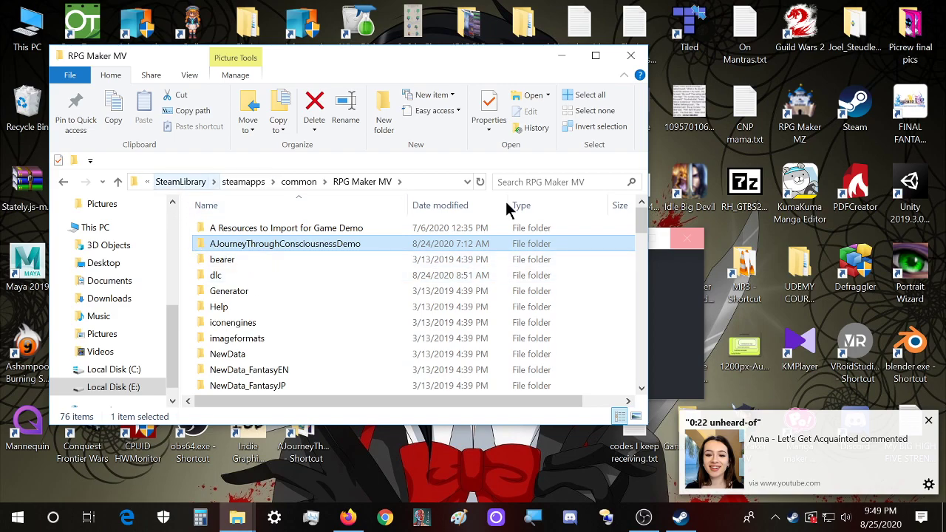
left_click(929, 421)
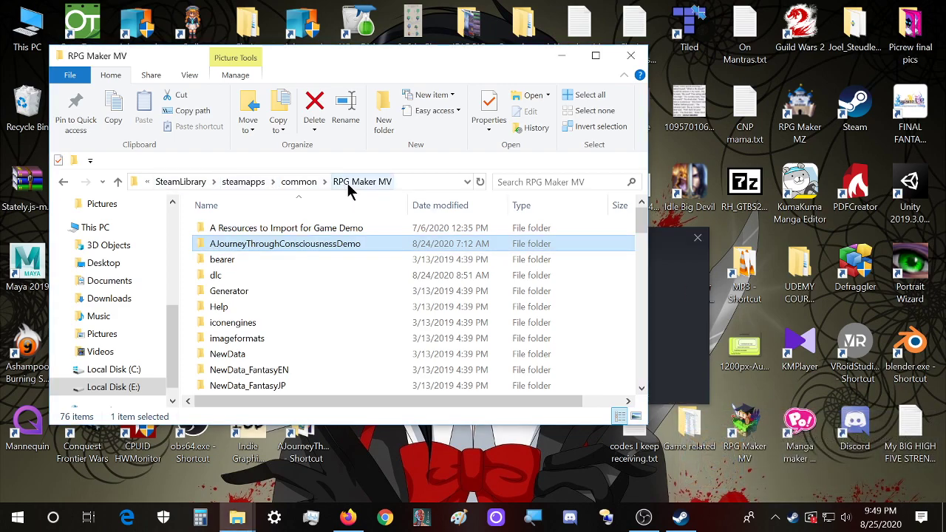
double_click(244, 275)
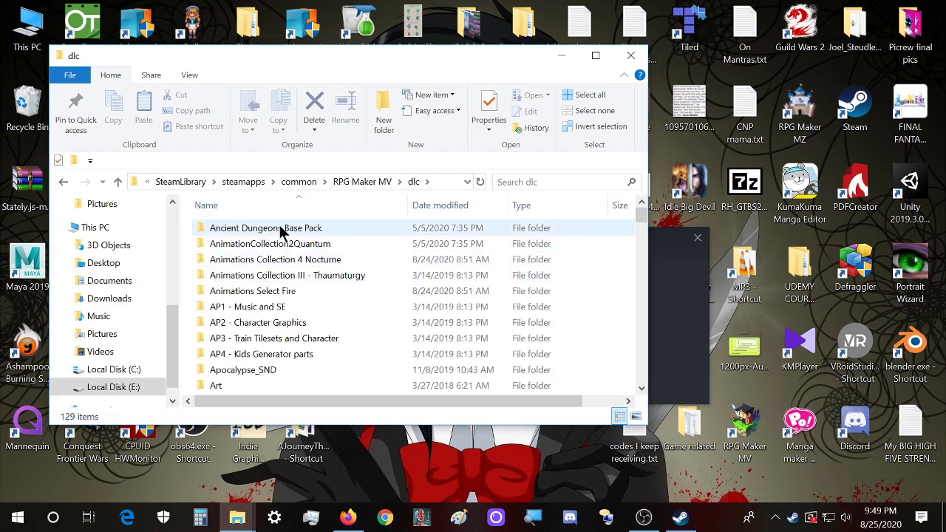
- Return to the RPG Maker MV folder, reopen dlc, look through the resource pack folders, and minimize the window
left_click(362, 181)
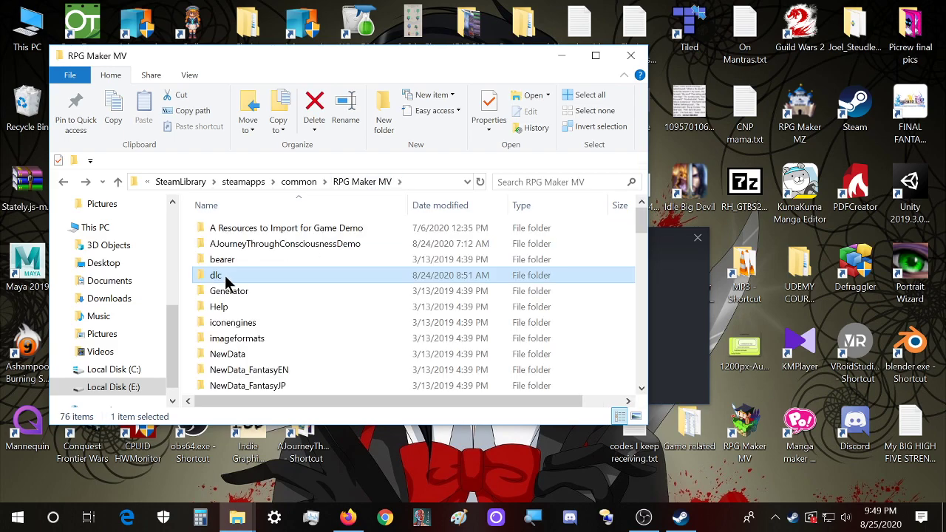
double_click(237, 275)
scroll(274, 270, "down", 6)
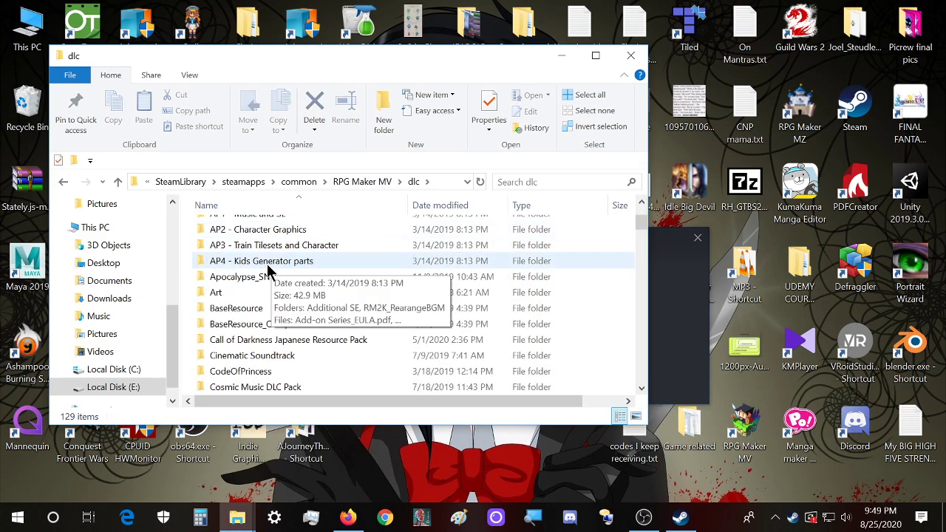
scroll(270, 311, "down", 1)
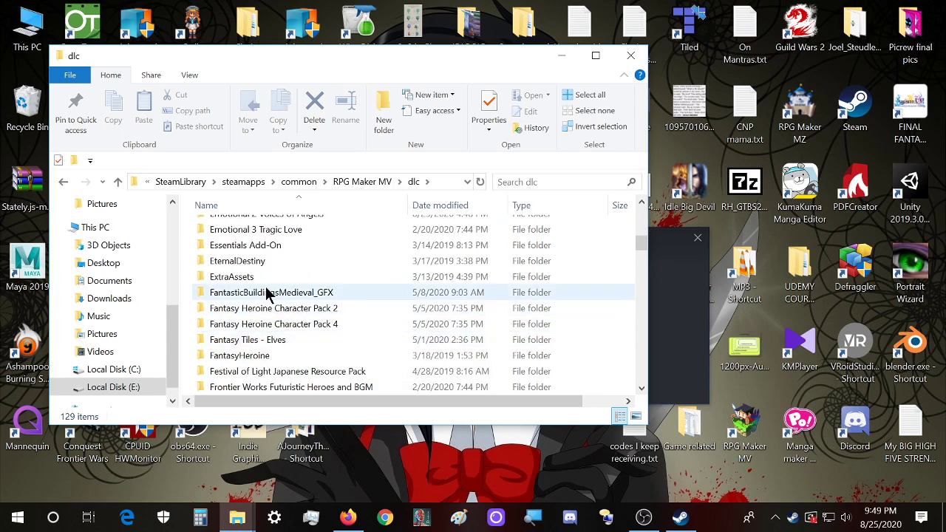
left_click(268, 289)
double_click(268, 283)
key("BackSpace")
scroll(475, 265, "up", 2)
scroll(475, 271, "up", 3)
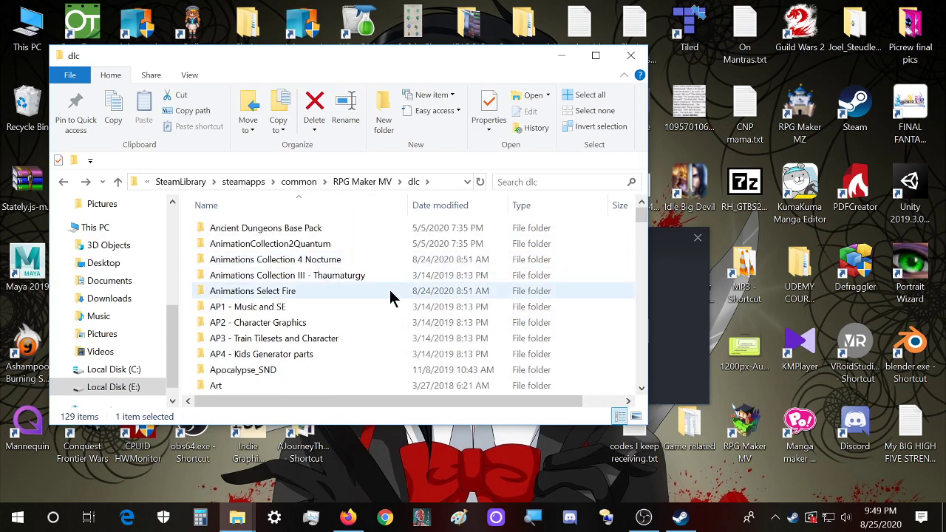
left_click(564, 57)
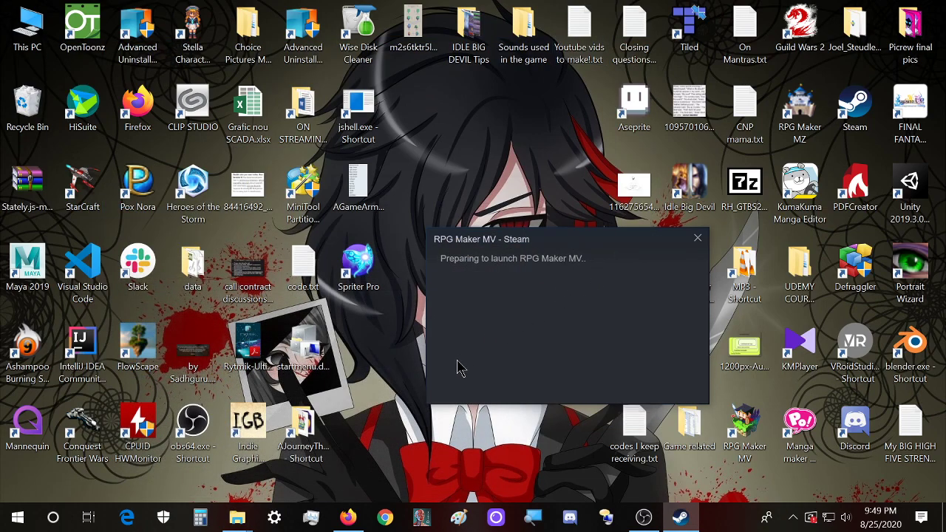
- Switch to Firefox and review the purchased packs on the Degica Shop order page and the shop's web address
left_click(347, 518)
left_click(347, 524)
left_click(348, 523)
scroll(39, 370, "up", 3)
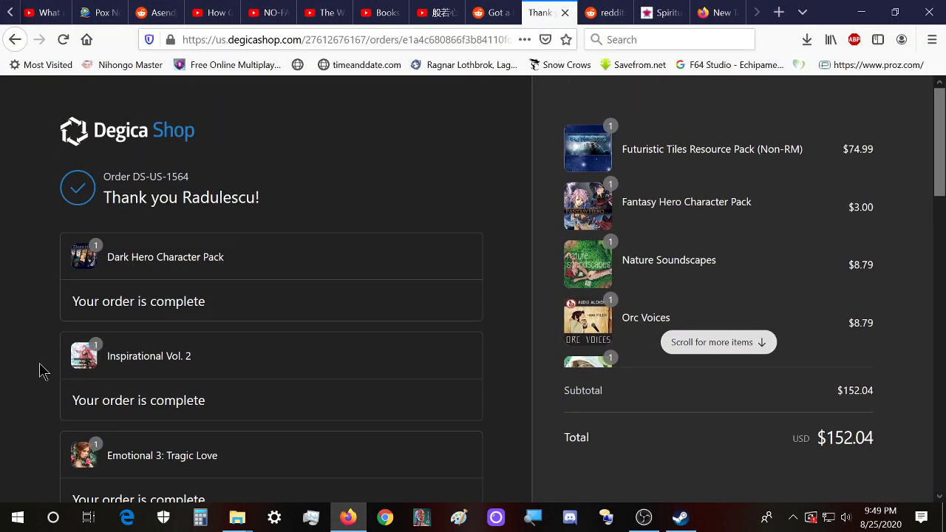
scroll(58, 307, "down", 1)
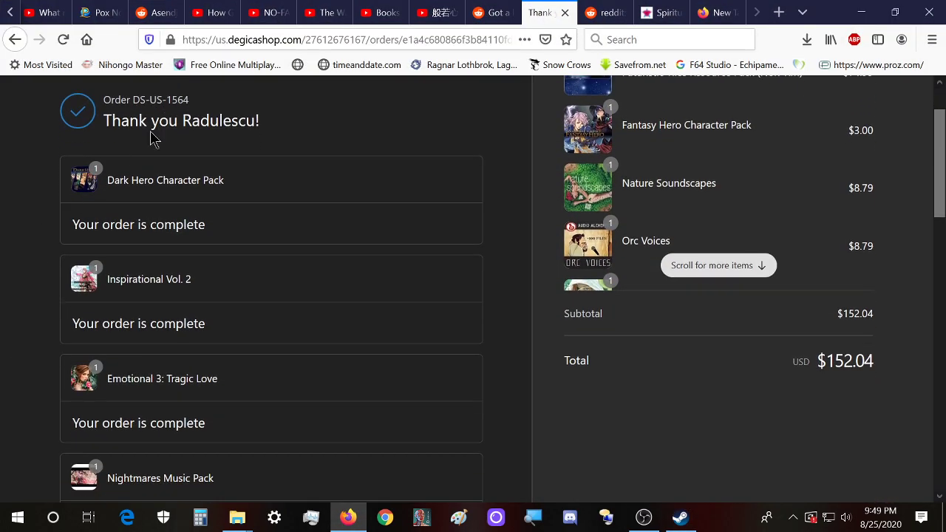
scroll(83, 210, "down", 2)
scroll(112, 255, "down", 10)
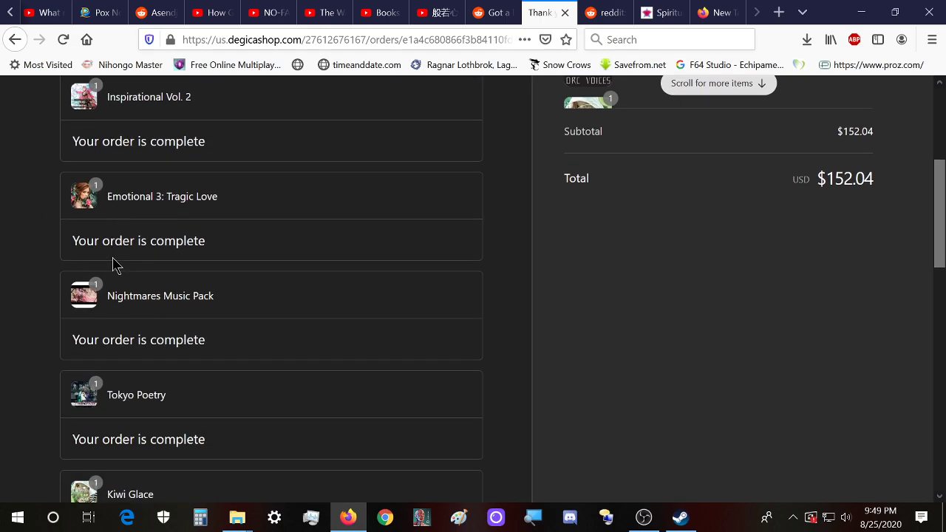
scroll(368, 429, "down", 2)
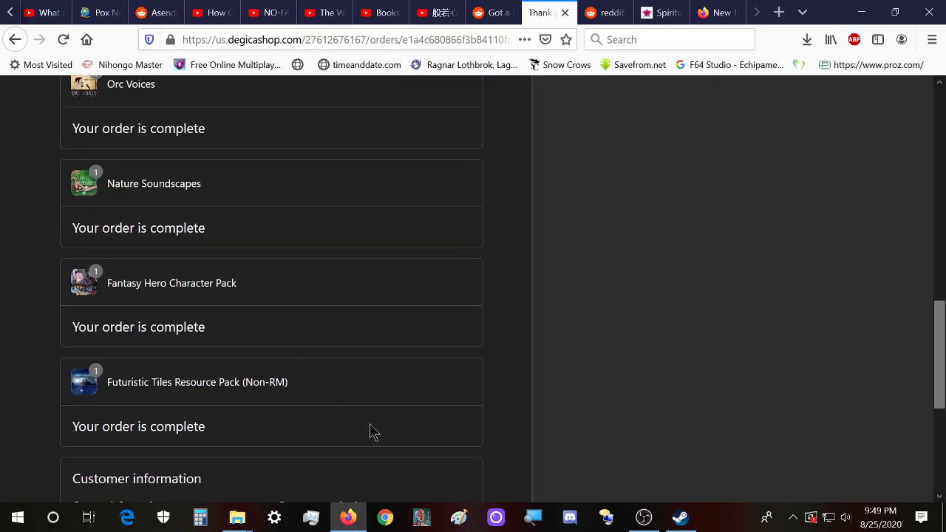
scroll(381, 435, "up", 10)
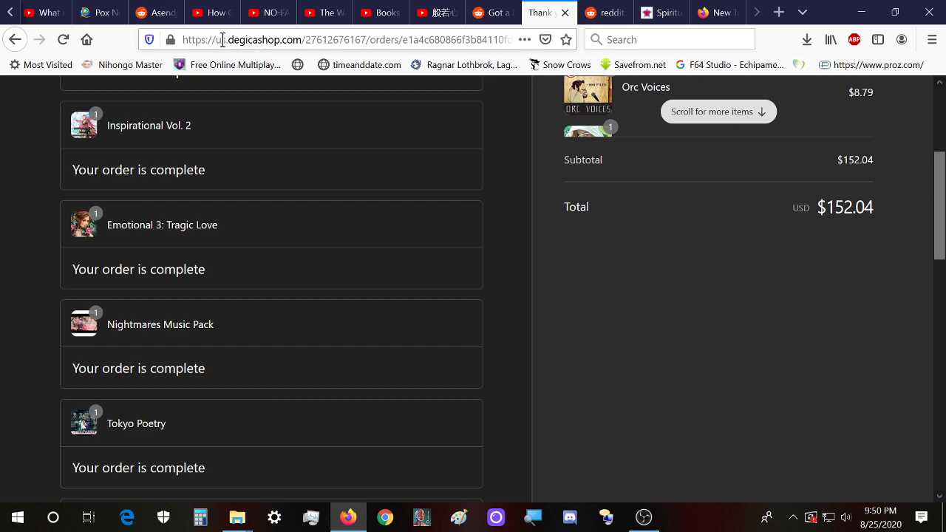
left_click(223, 39)
left_click_drag(229, 39, 295, 40)
left_click(723, 284)
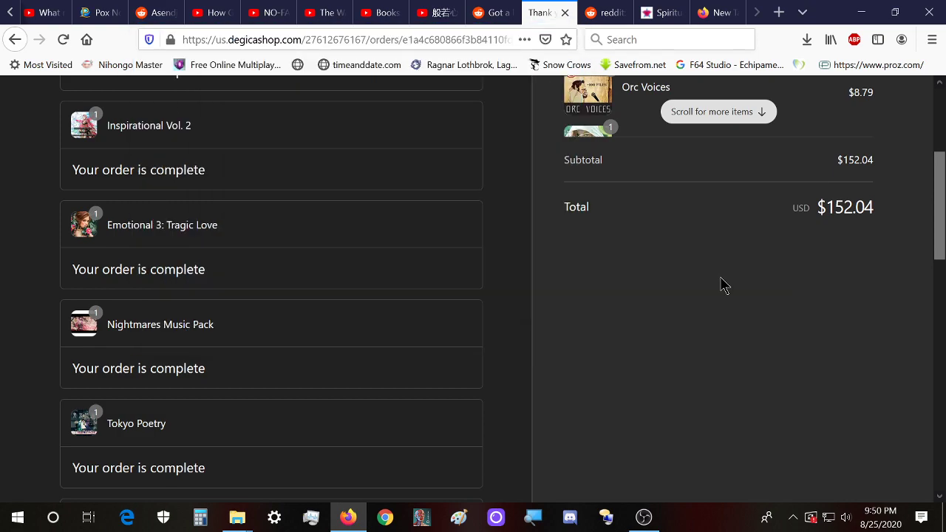
- Bring up the dlc folder window in File Explorer and close it
left_click(236, 524)
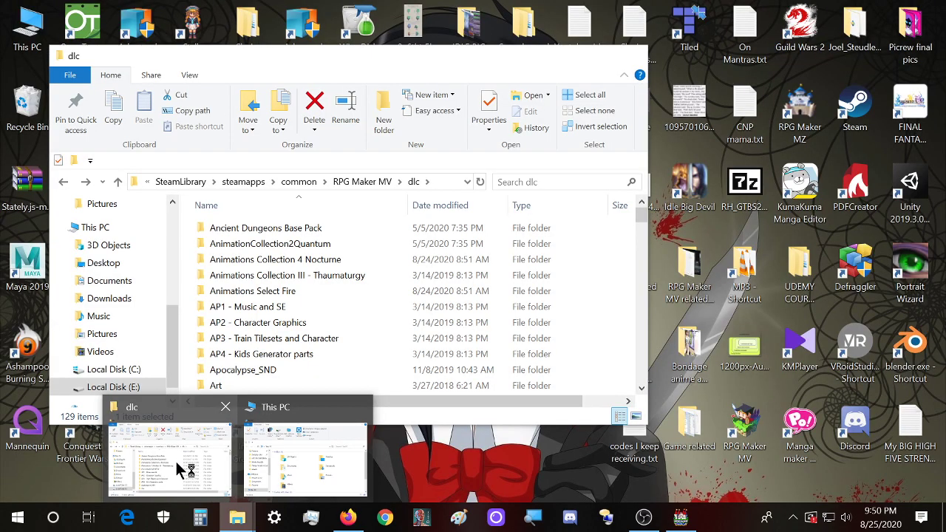
left_click(175, 459)
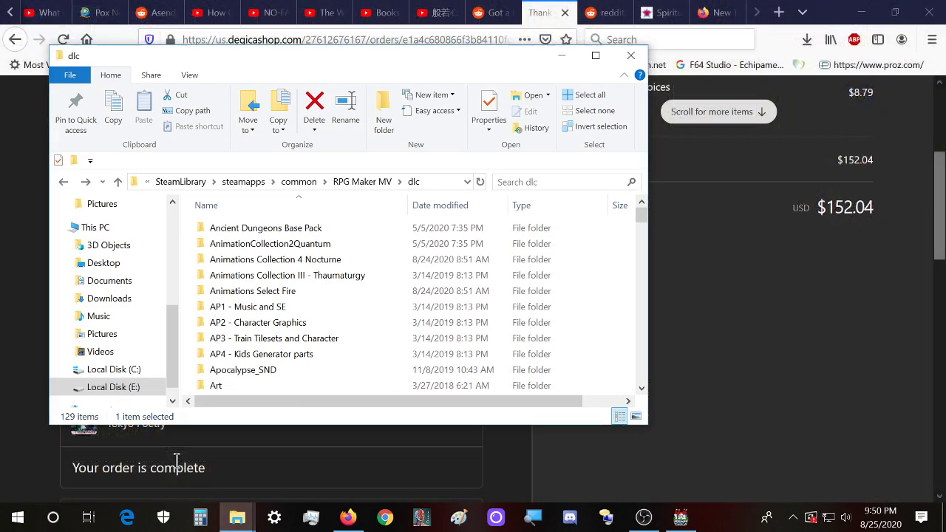
left_click(629, 55)
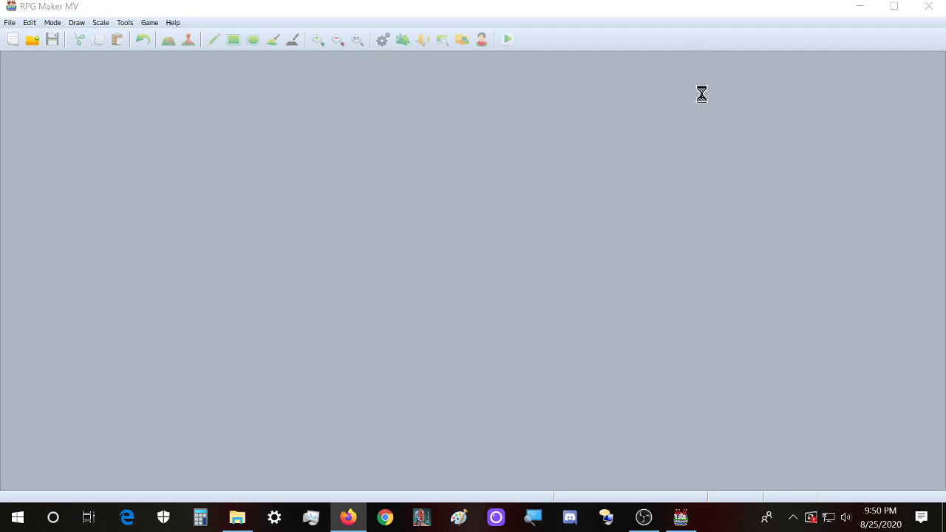
- Open the Things to add in project folder on Local Disk (E:) in File Explorer
left_click(238, 518)
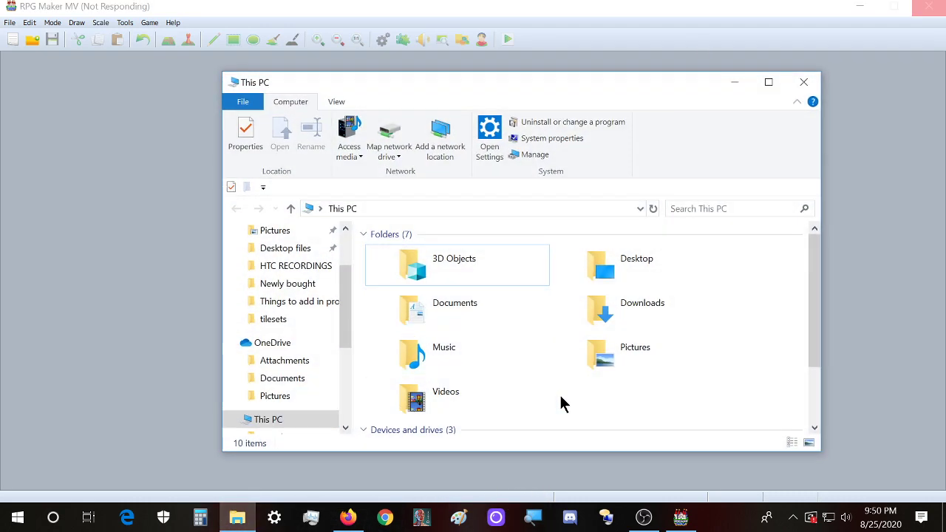
scroll(561, 403, "down", 3)
double_click(450, 417)
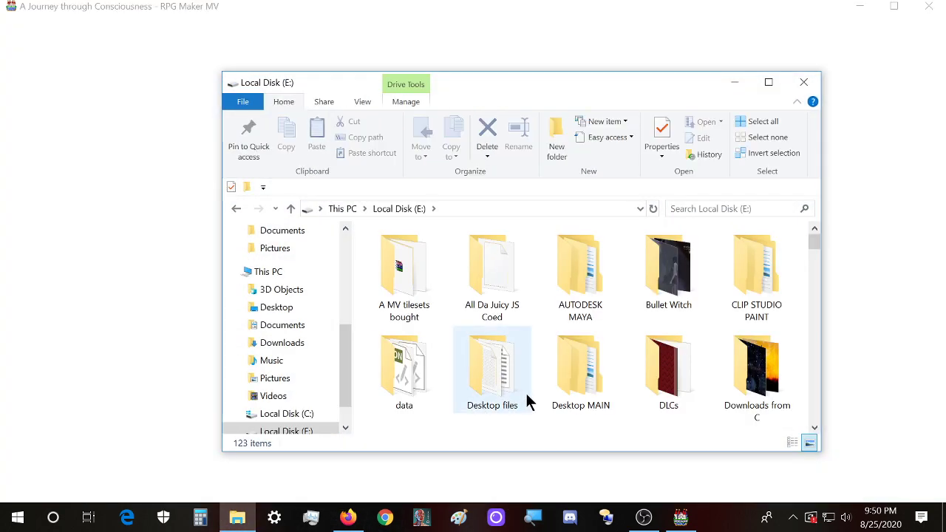
scroll(525, 403, "down", 3)
left_click(399, 367)
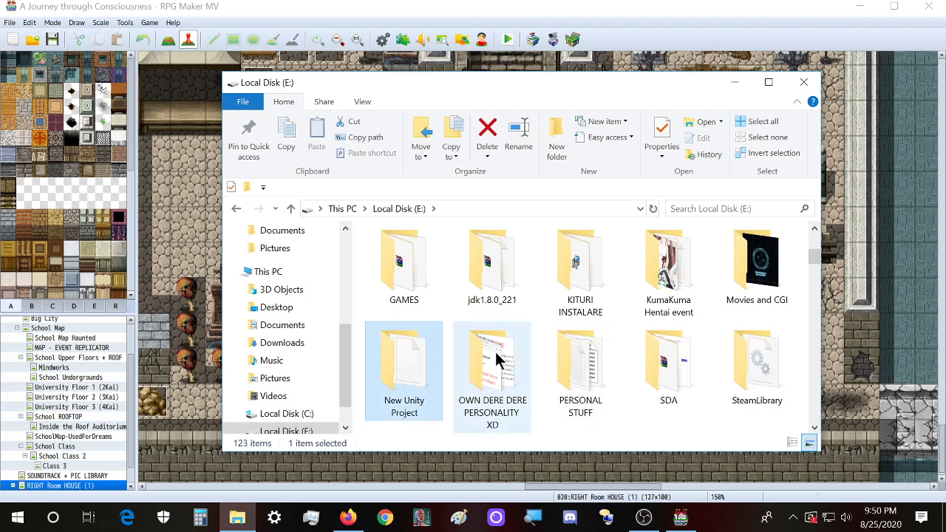
key("t")
double_click(499, 277)
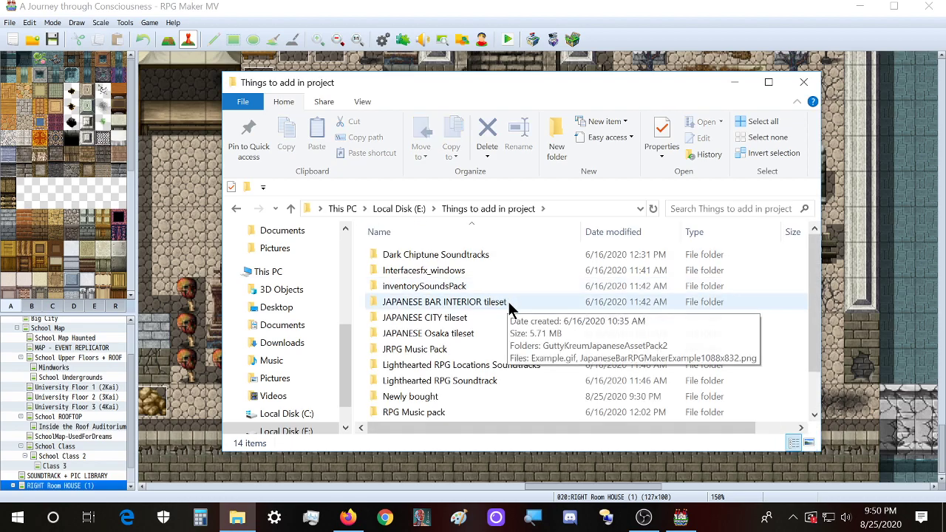
- Reposition the folder window over the map editor and open the Newly bought folder
scroll(530, 268, "down", 2)
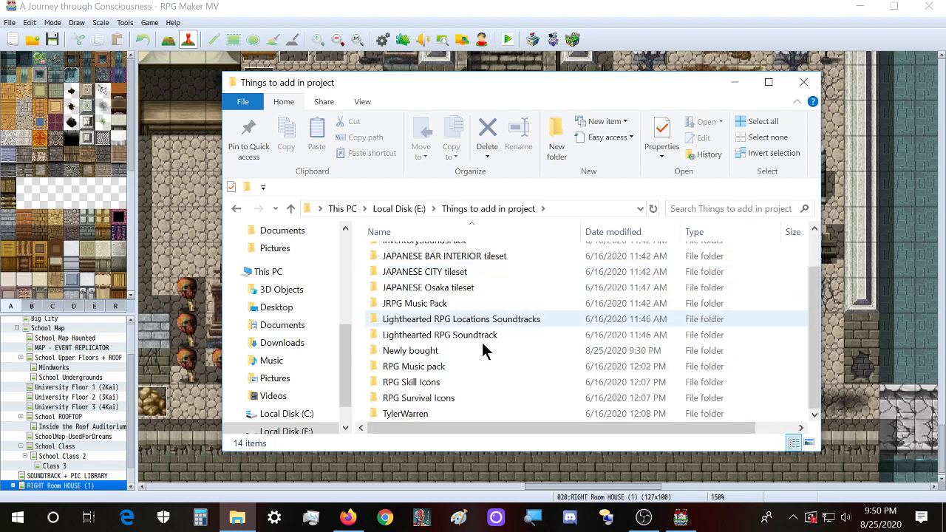
scroll(488, 355, "up", 2)
scroll(491, 300, "down", 1)
left_click_drag(515, 89, 576, 80)
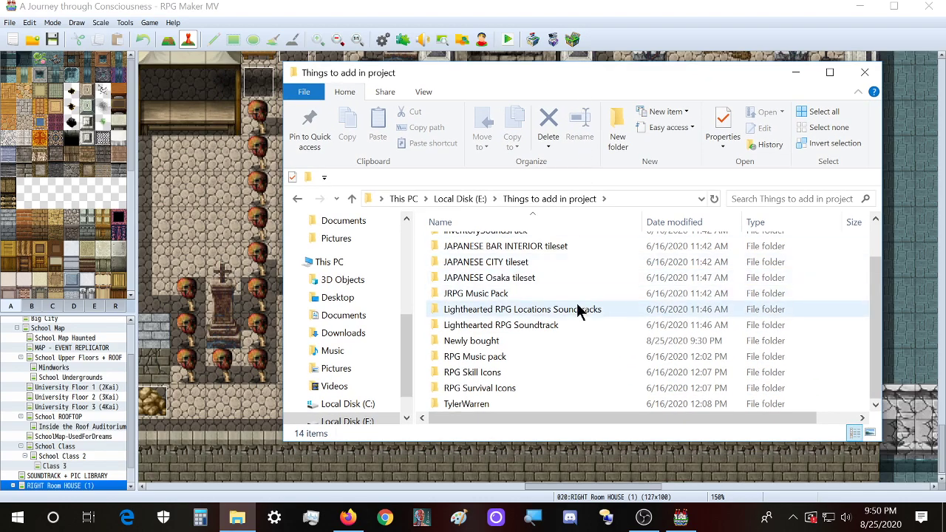
scroll(579, 310, "up", 1)
scroll(589, 319, "down", 1)
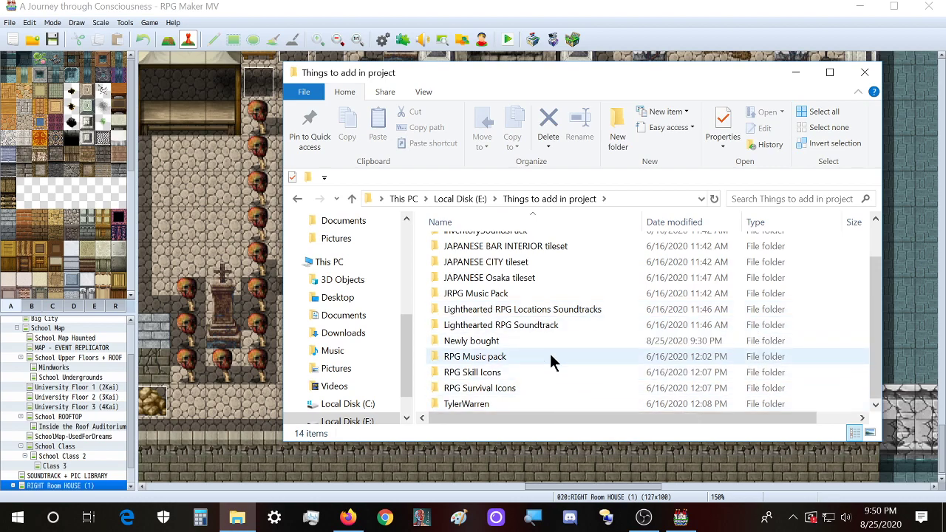
left_click(517, 341)
double_click(526, 342)
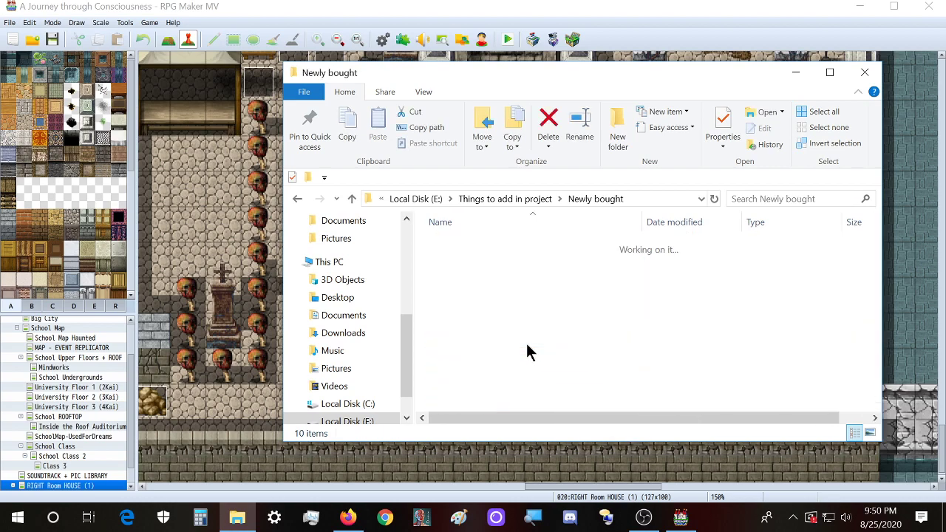
- Switch to RPG Maker MV and examine the RIGHT Room HOUSE (1) map
left_click(577, 63)
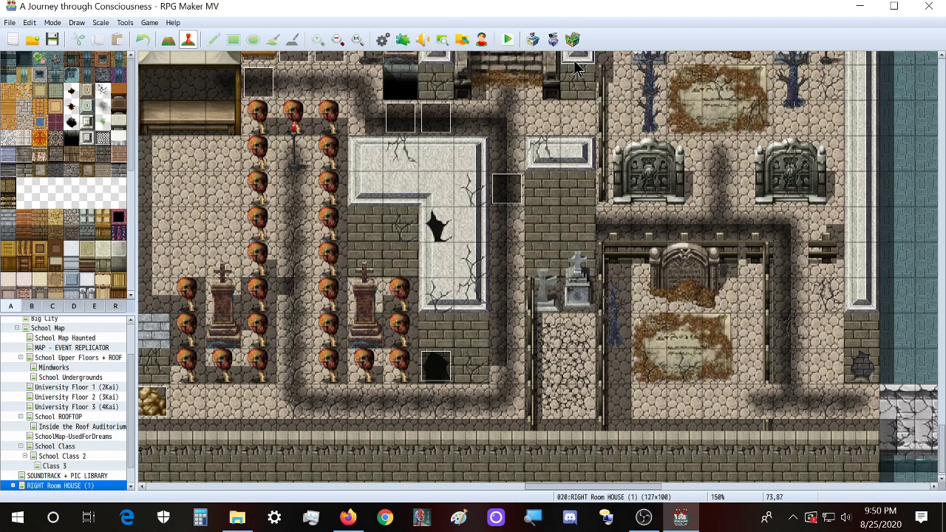
scroll(574, 141, "up", 3)
scroll(497, 194, "down", 1)
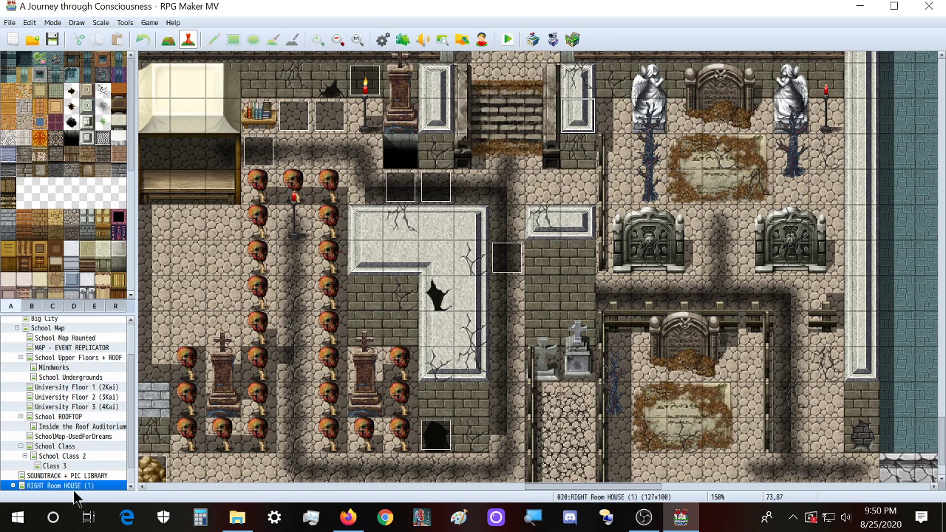
- Open the AJourneyThroughConsciousnessDemo project folder from the desktop, alongside the Newly bought folder window
left_click(236, 518)
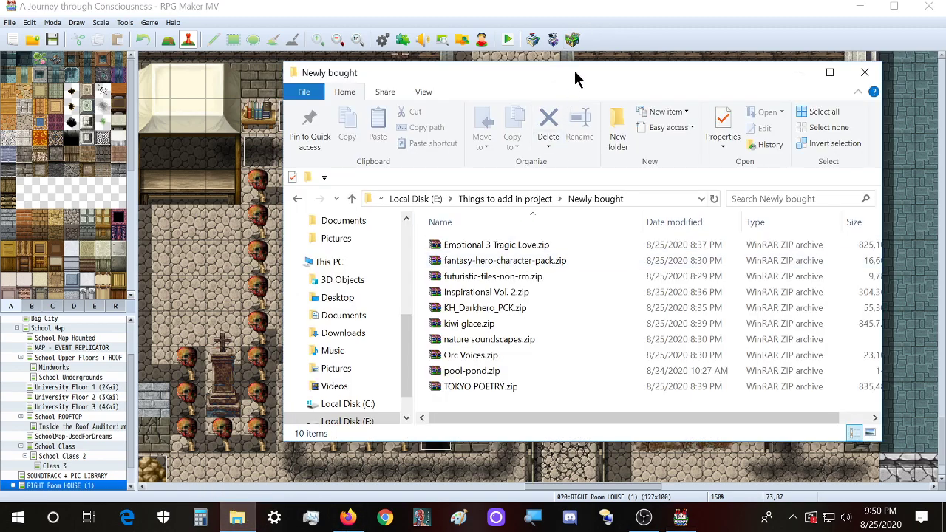
left_click_drag(574, 71, 691, 75)
right_click(240, 520)
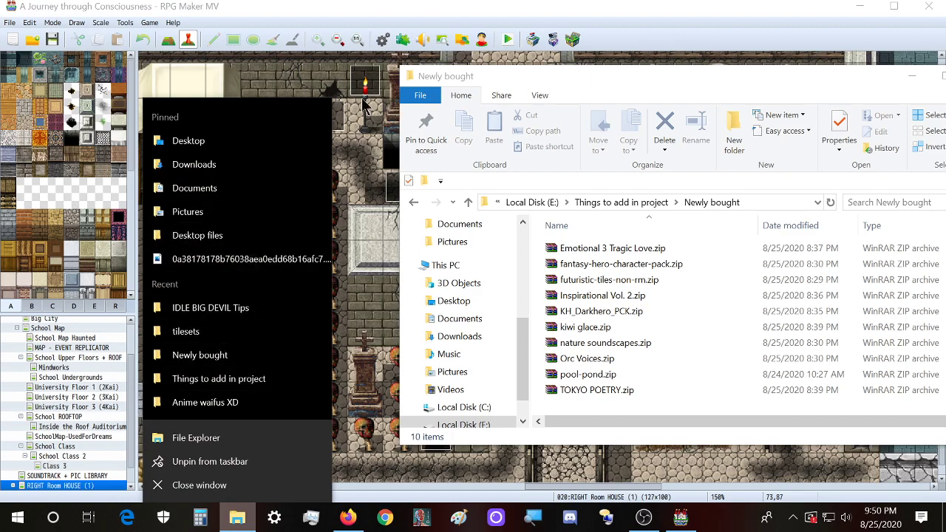
left_click(509, 9)
left_click(860, 6)
double_click(303, 432)
left_click_drag(344, 17, 376, 76)
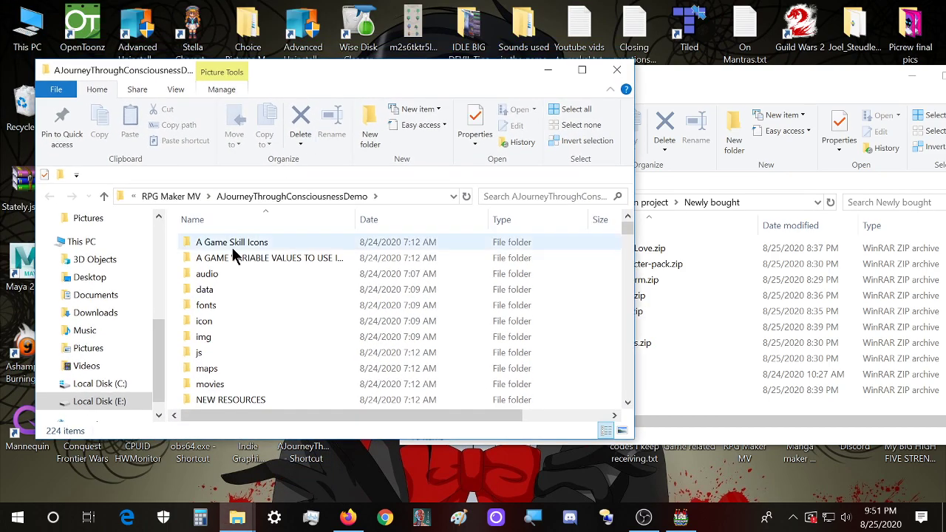
- Place the Newly bought window beside the project folder and extract Emotional 3 Tragic Love.zip in place
left_click_drag(714, 93, 693, 106)
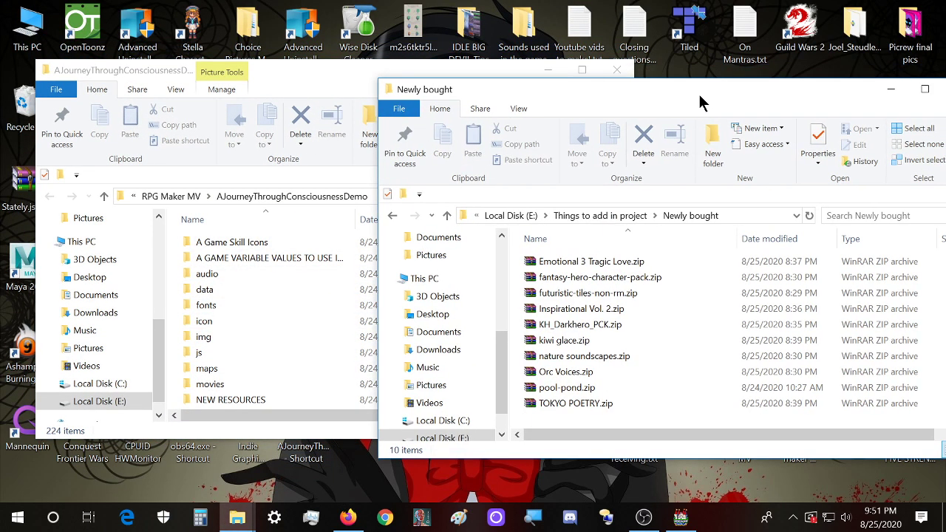
left_click(615, 265)
left_click_drag(667, 95, 611, 119)
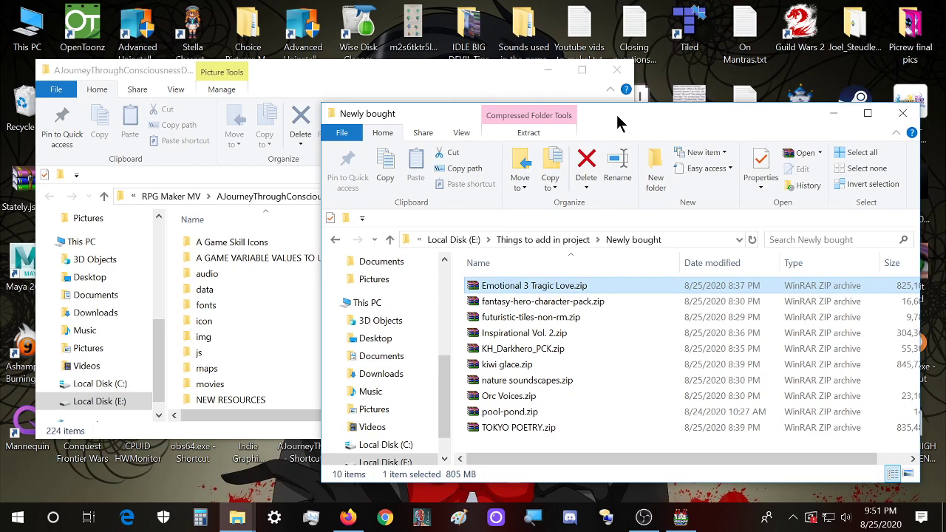
right_click(567, 288)
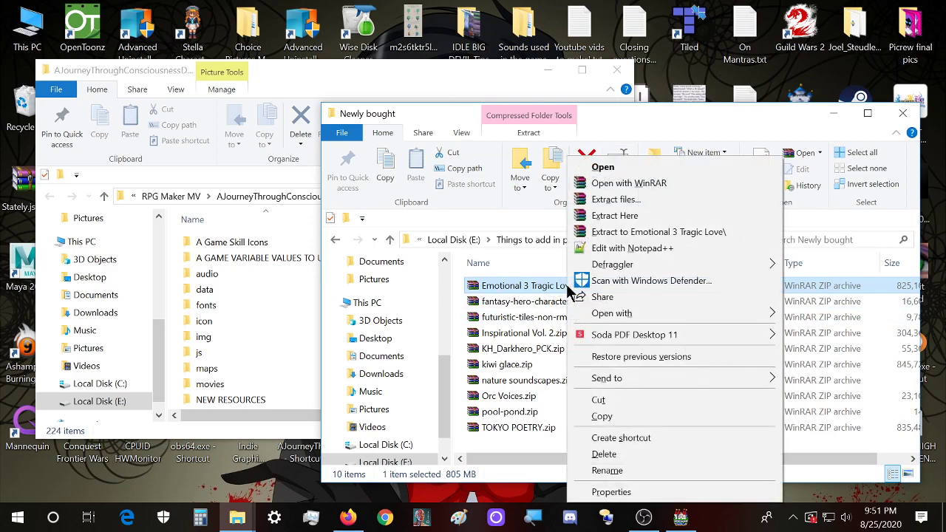
left_click(639, 216)
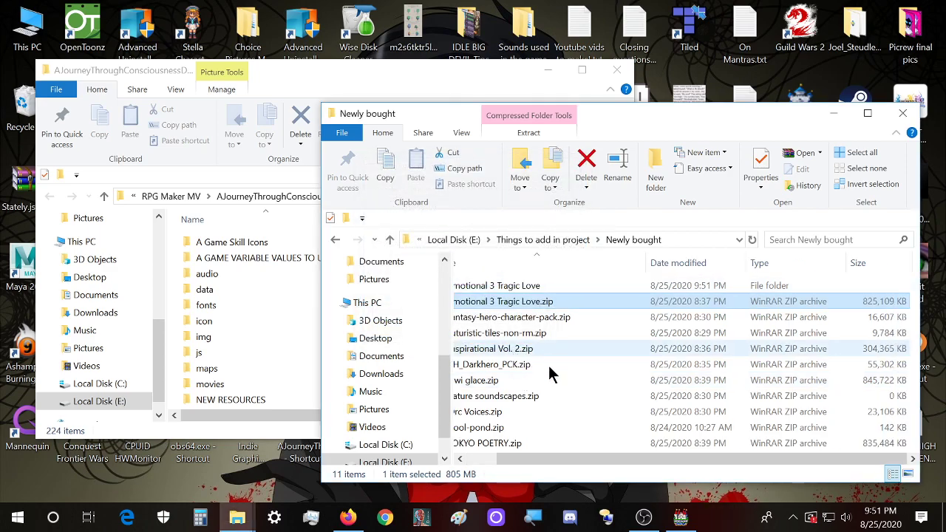
- View the cover image in the Art folder of the extracted Emotional 3 Tragic Love pack and close it
left_click(536, 289)
double_click(536, 289)
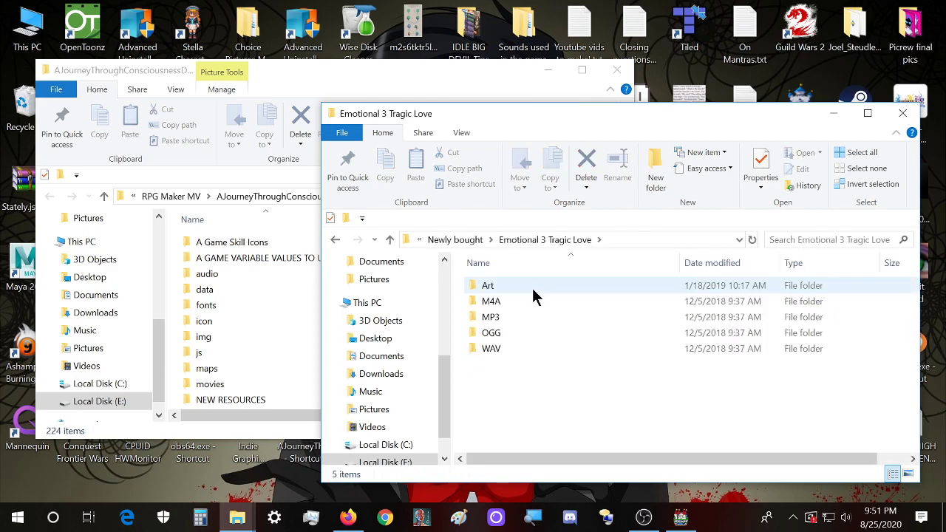
double_click(538, 287)
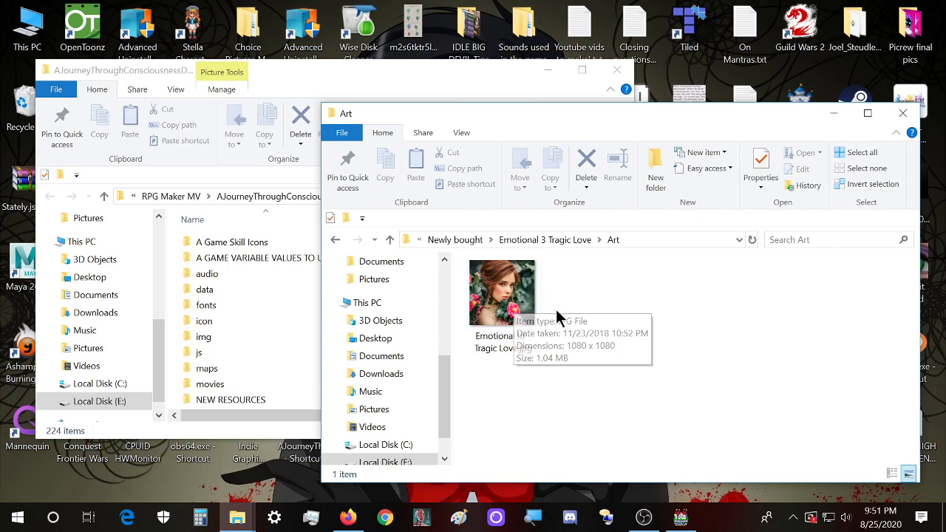
mouse_move(516, 313)
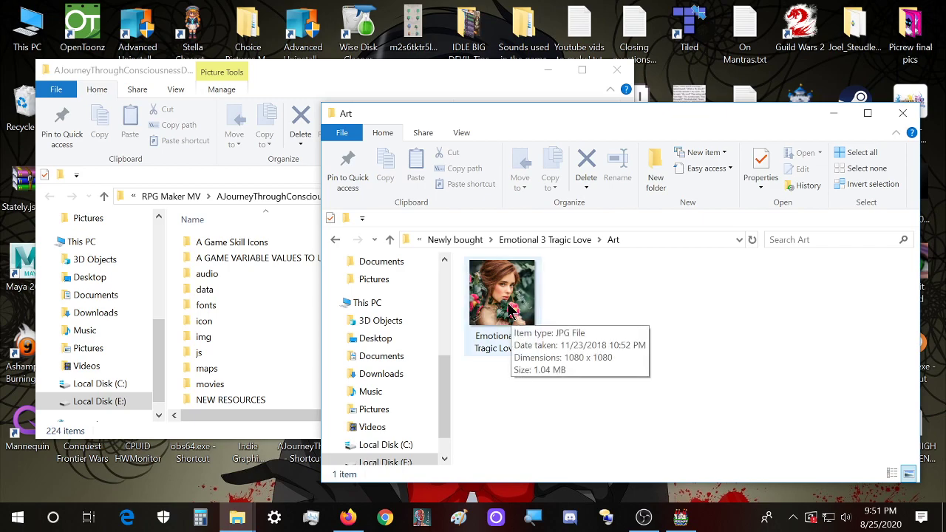
double_click(510, 311)
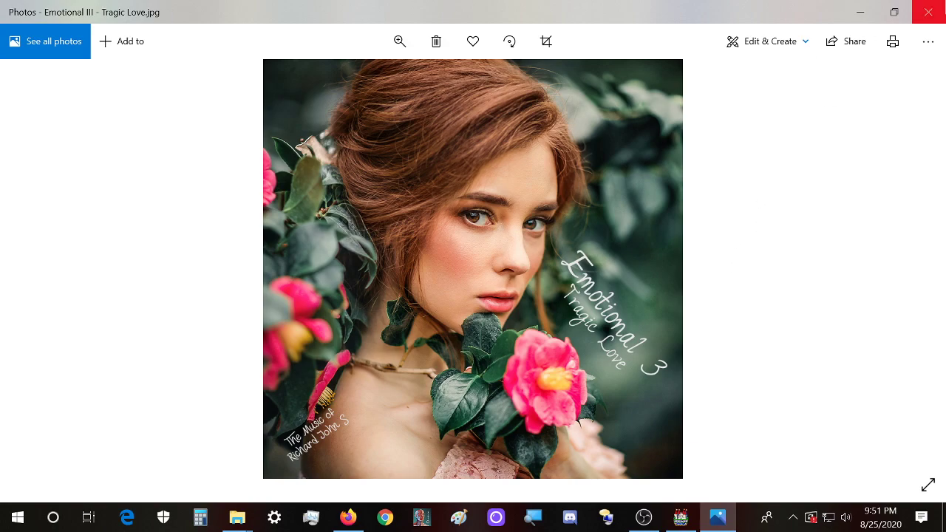
left_click(928, 12)
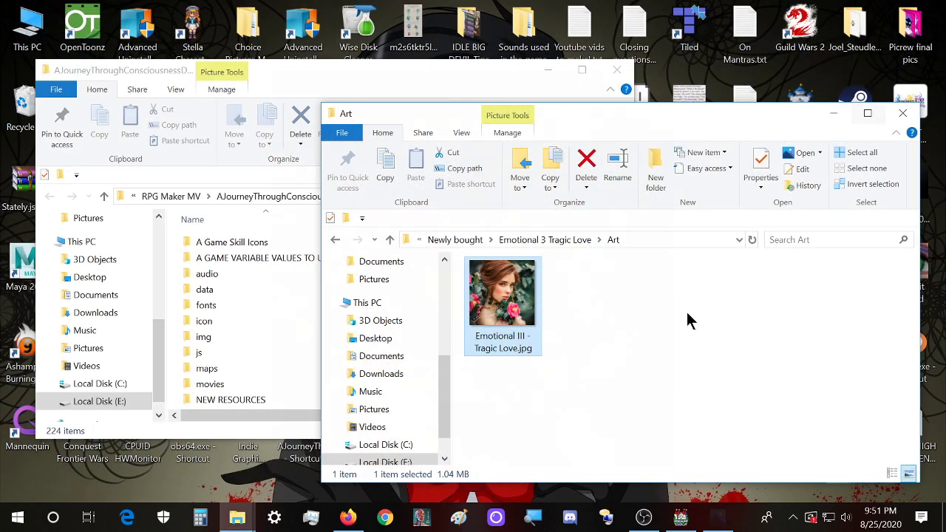
- Adjust the project folder window's position and return from Art to the Emotional 3 Tragic Love folder
left_click(509, 80)
left_click_drag(509, 80, 515, 79)
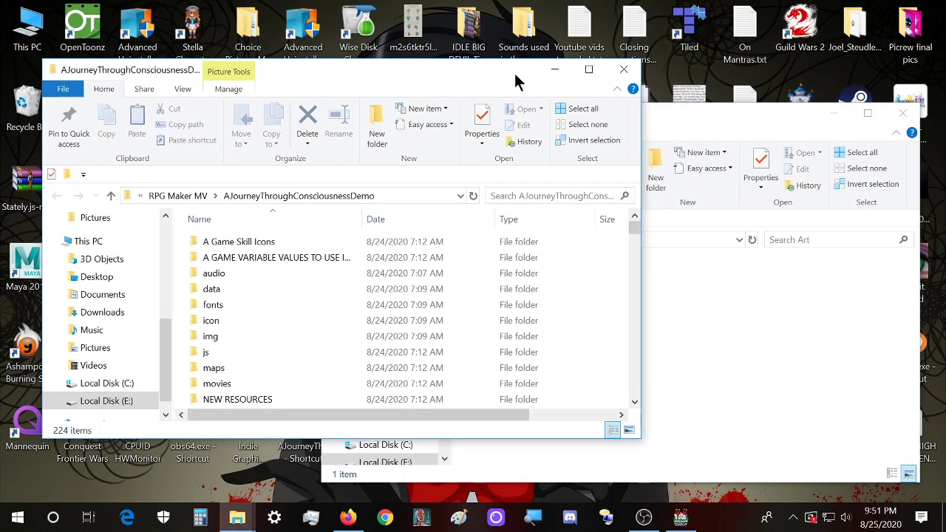
left_click(688, 358)
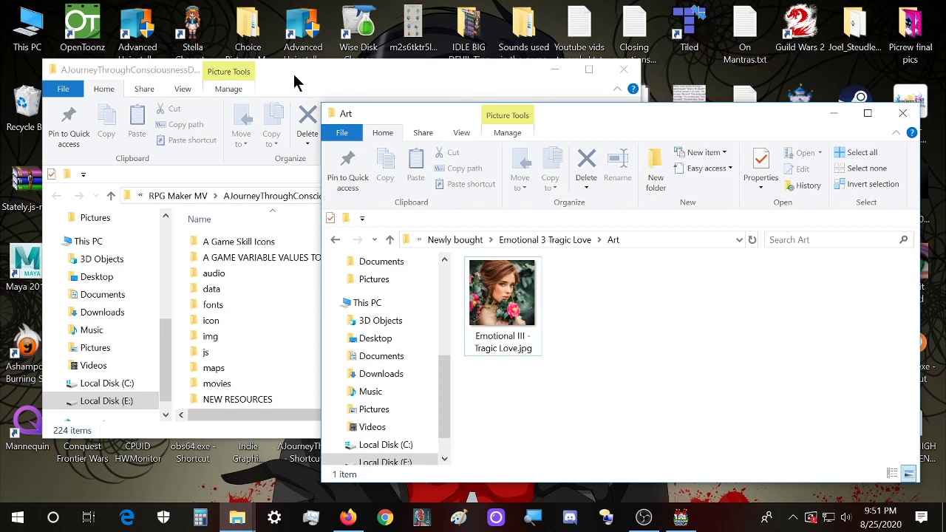
key("BackSpace")
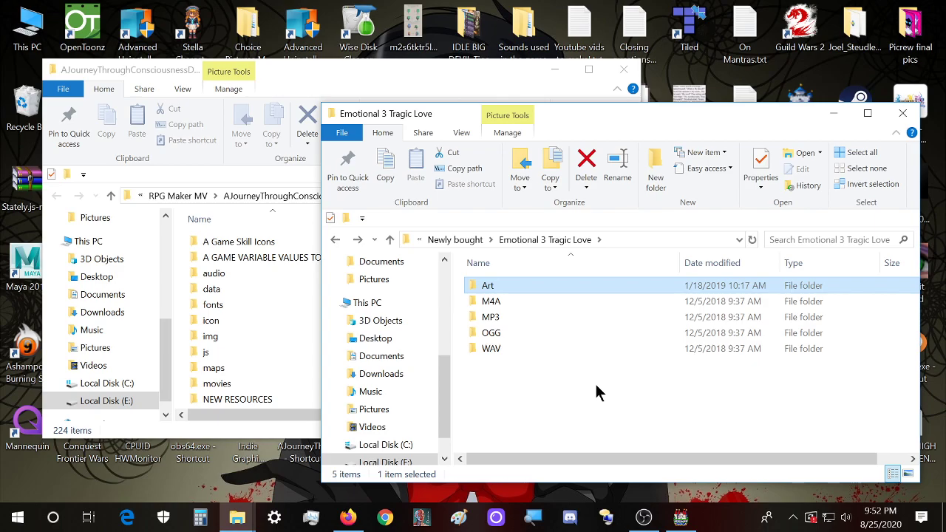
- Switch to RPG Maker MV and change the editor from event mode to map mode
left_click(681, 518)
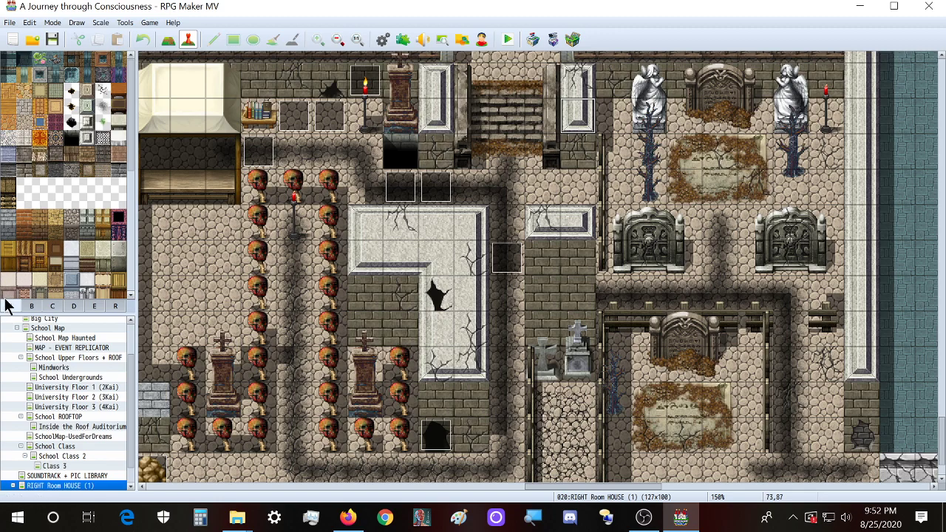
scroll(74, 190, "down", 2)
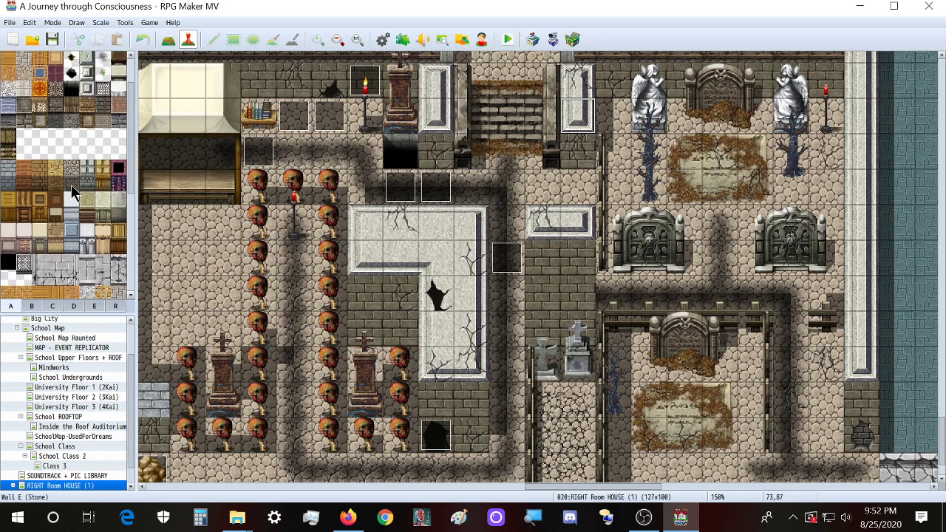
scroll(81, 244, "up", 2)
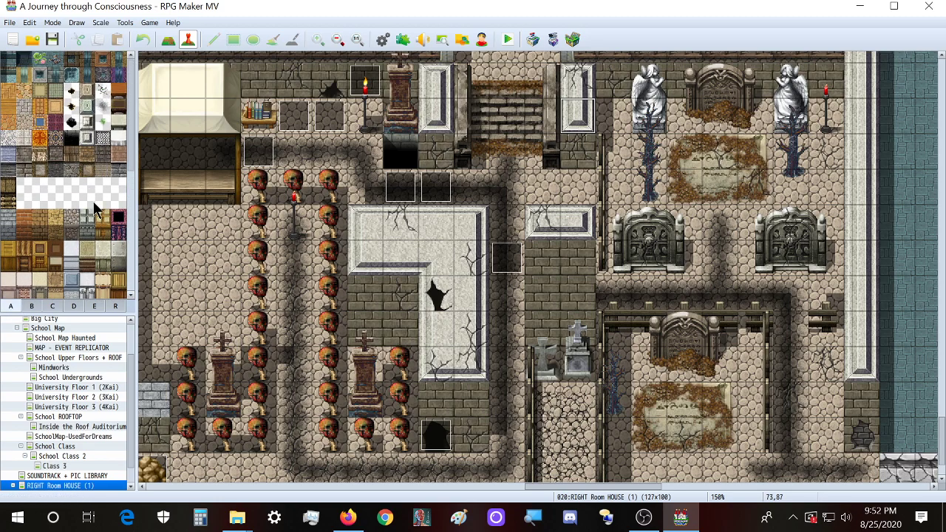
left_click(168, 39)
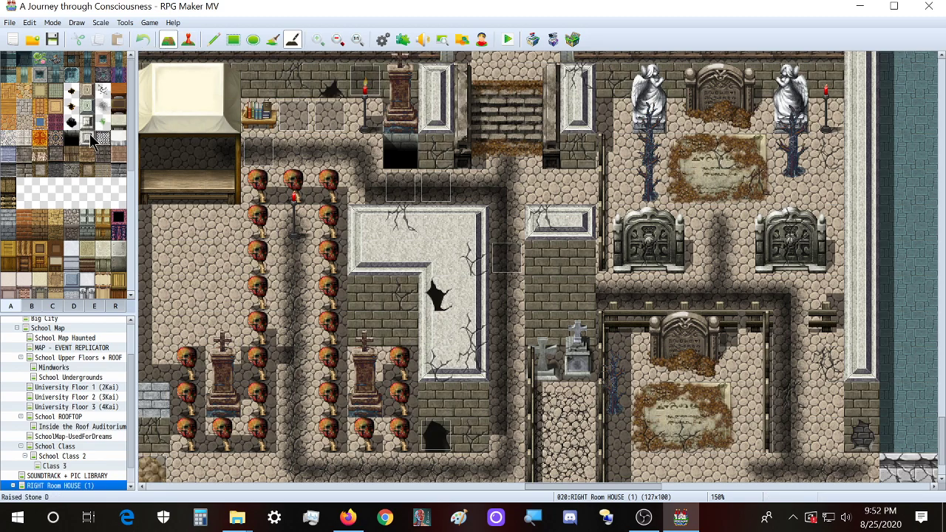
- Try a shadow on the cobblestone floor, undo it, and select the Pencil with the Raised Stone D tile
left_click(196, 249)
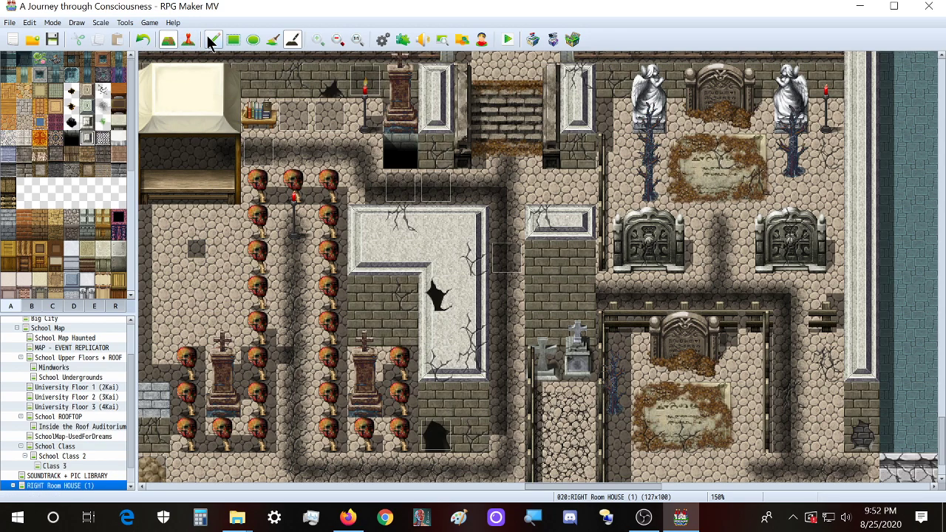
key("ctrl+z")
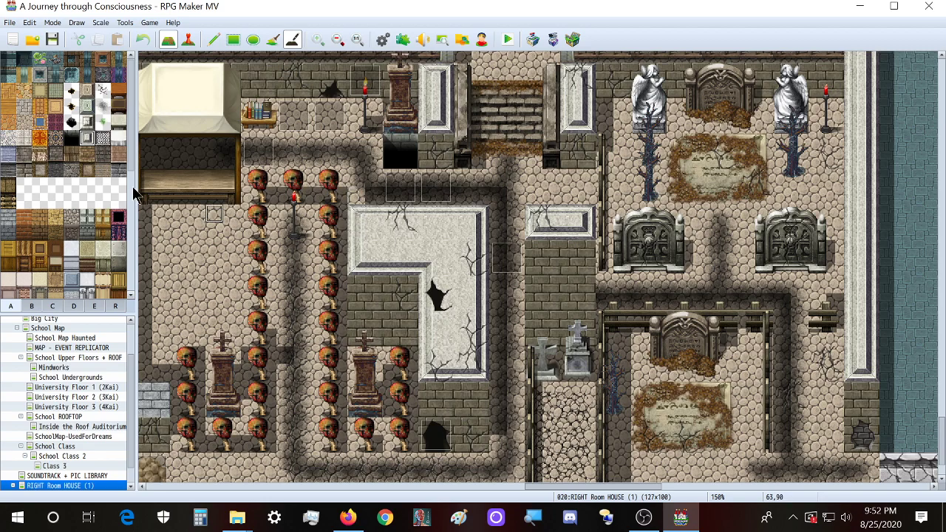
left_click(86, 138)
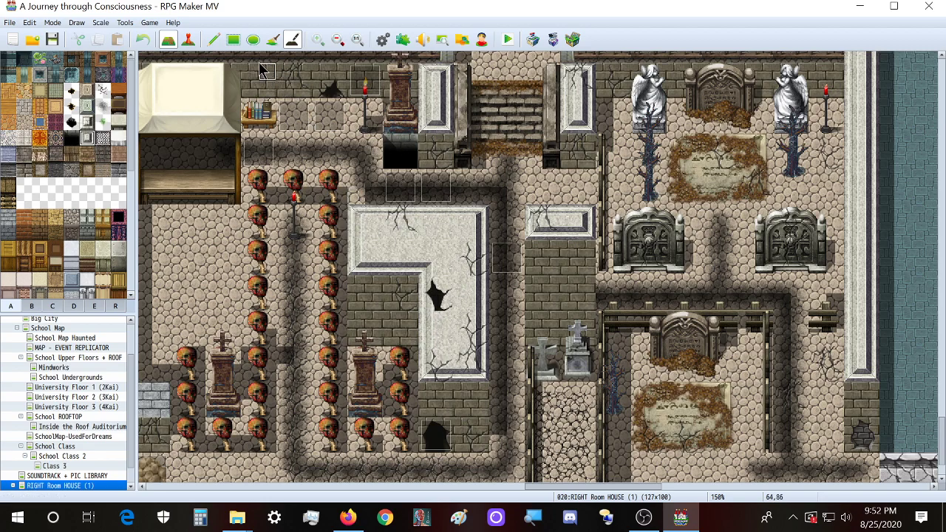
left_click(216, 42)
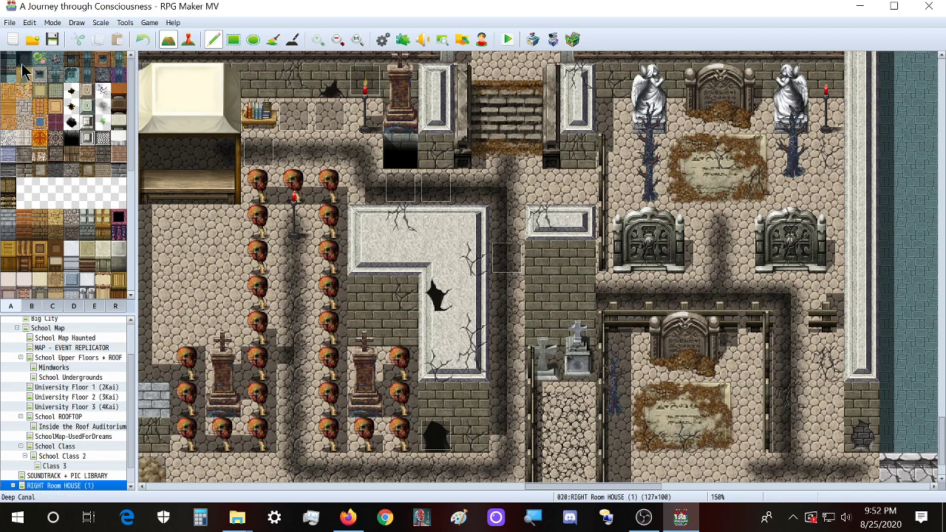
- Examine the Overworld tileset's image slots in the Database and close the Database
key("F9")
left_click(220, 255)
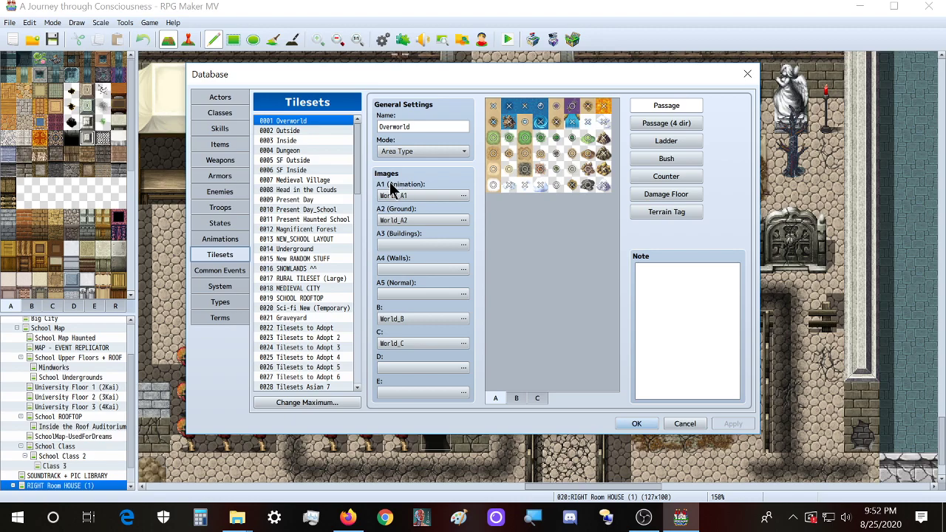
left_click(747, 74)
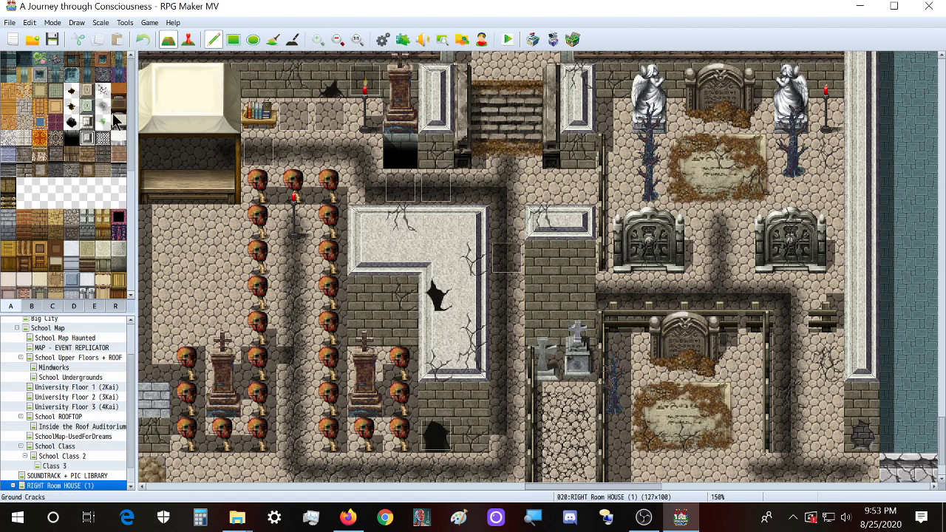
- Try painting a two-by-two water pool on the cobblestone floor, undo it, and return to the Shadow Pen
left_click(71, 74)
mouse_move(191, 258)
left_mouse_down()
mouse_move(198, 291)
mouse_move(208, 265)
mouse_move(198, 290)
left_mouse_up()
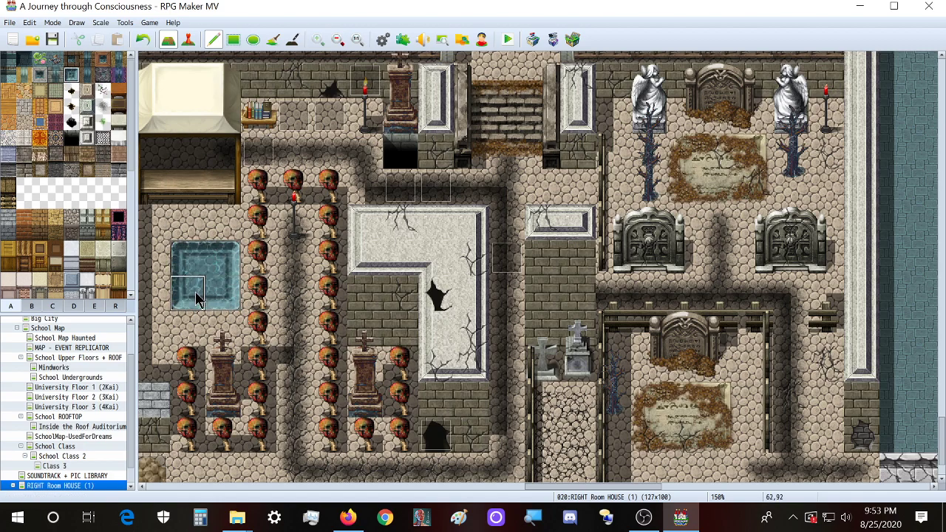
key("ctrl+z")
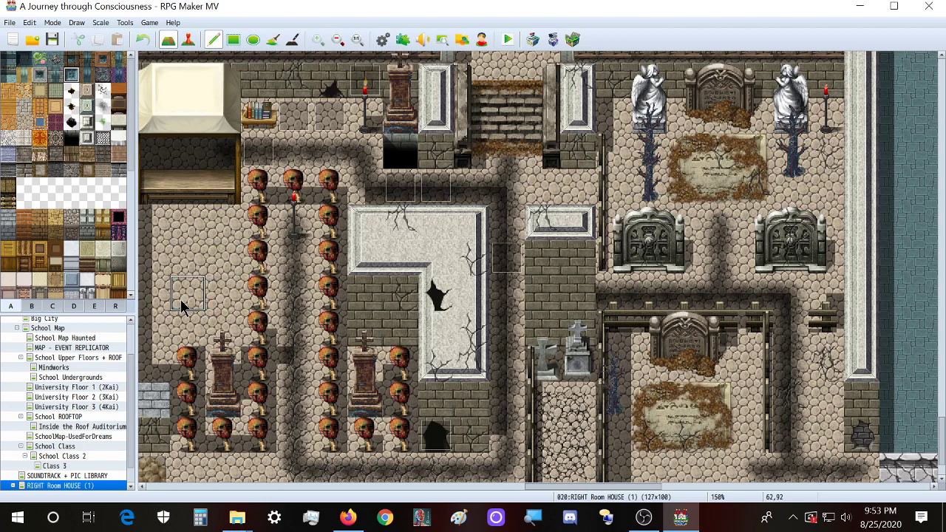
left_click(292, 42)
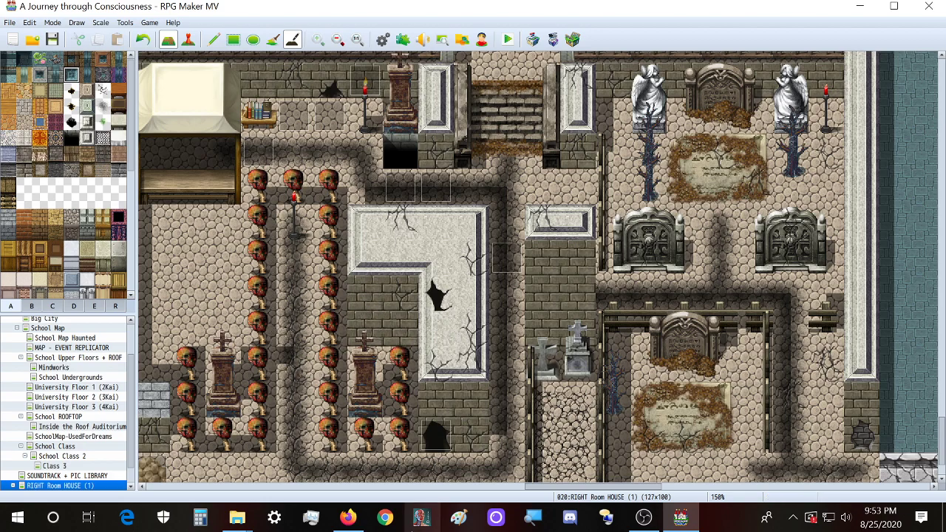
- Bring the project folder and Emotional 3 Tragic Love folder windows in front of RPG Maker MV
mouse_move(249, 523)
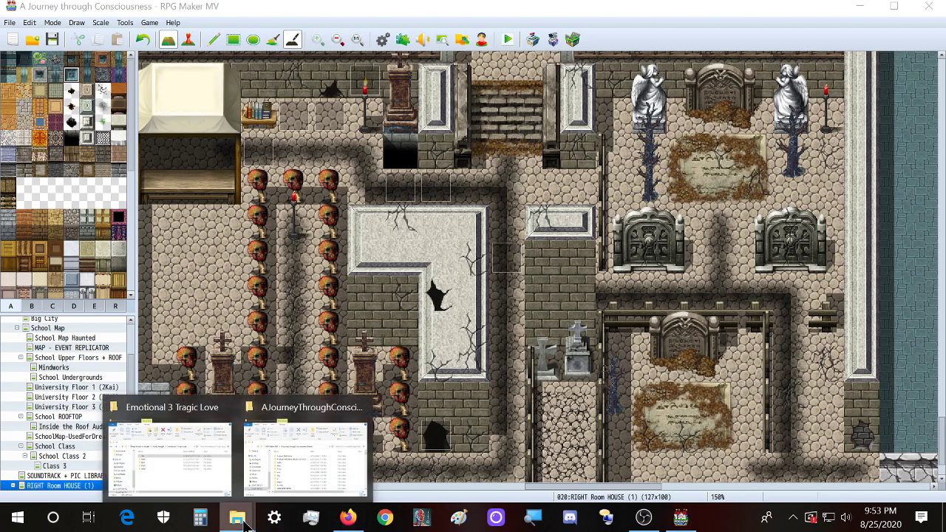
left_click(318, 462)
left_click(190, 469)
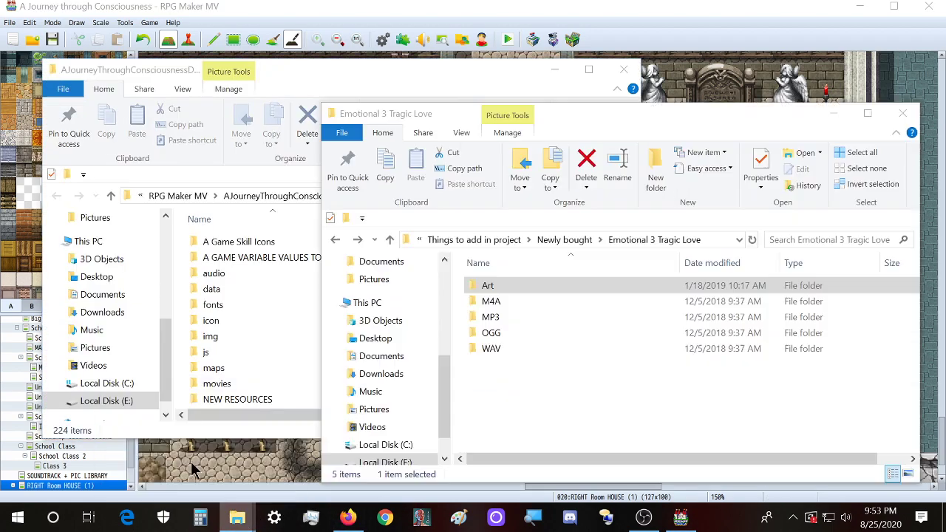
- Open the M4A folder of the Emotional 3 Tragic Love pack and widen the Name column
left_click(525, 304)
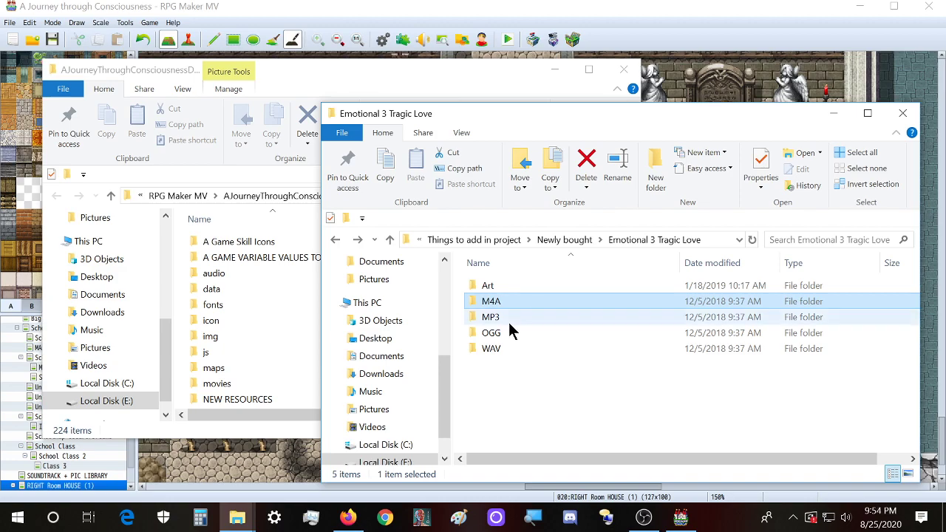
left_click(502, 335)
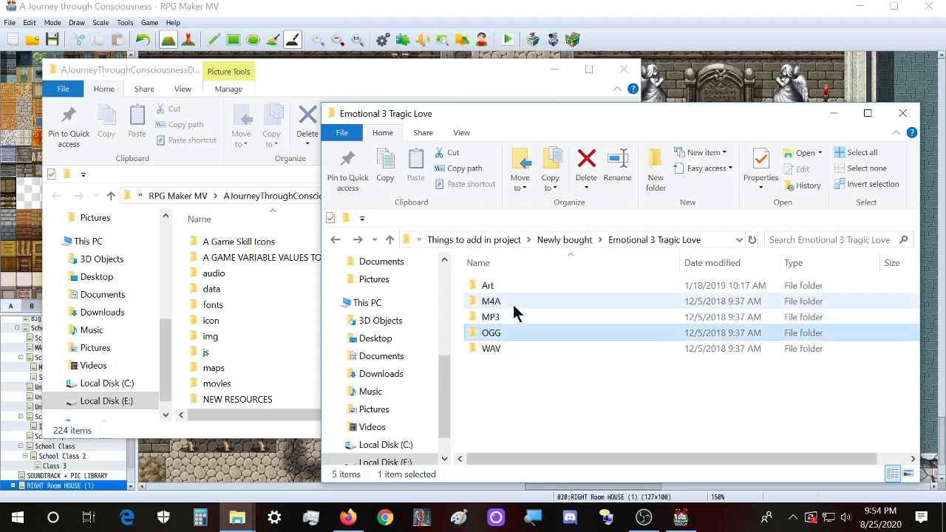
left_click(513, 303)
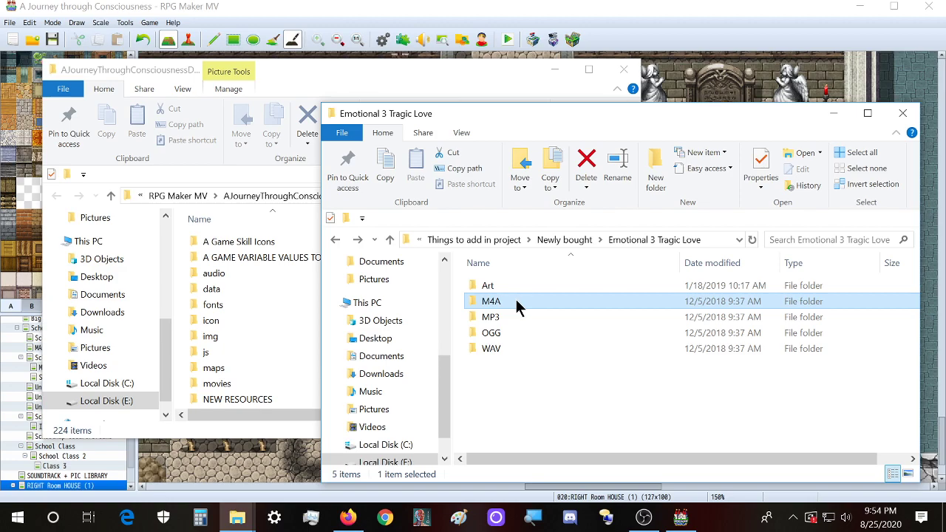
double_click(516, 302)
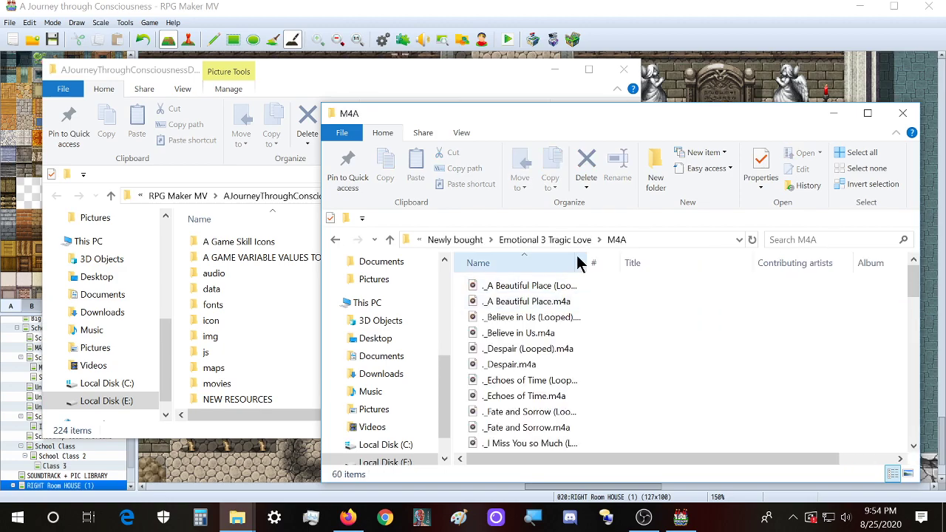
left_click_drag(581, 263, 677, 260)
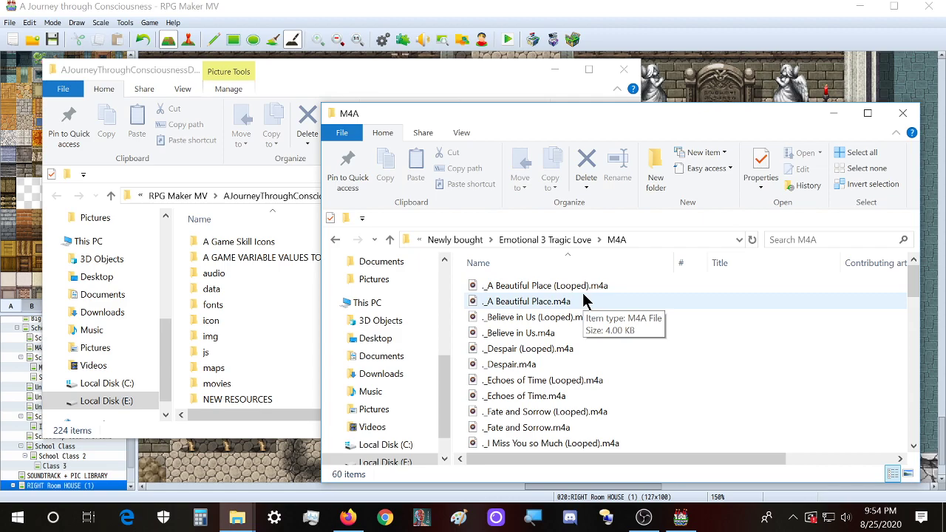
- Return to the Emotional 3 Tragic Love folder, select its OGG folder, and open the Online OGG converter page in Firefox
key("alt+Left")
left_click(530, 334)
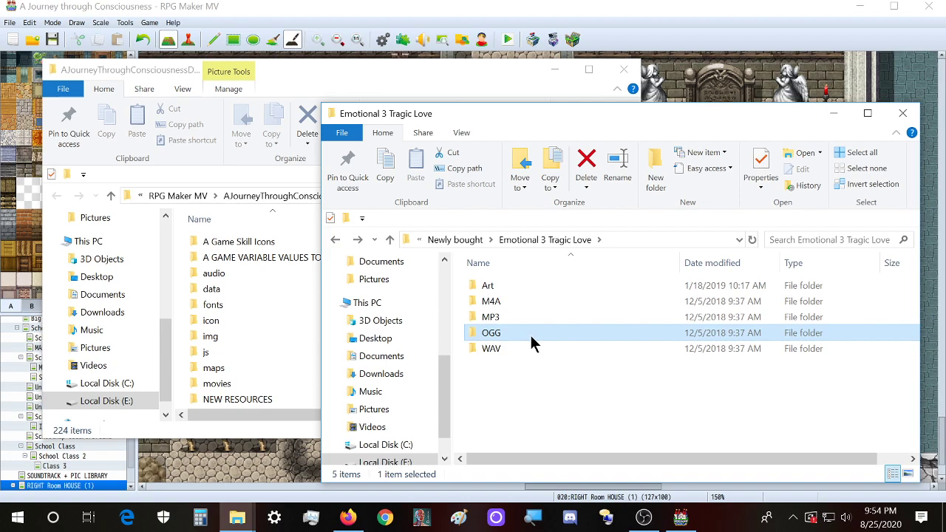
left_click(348, 516)
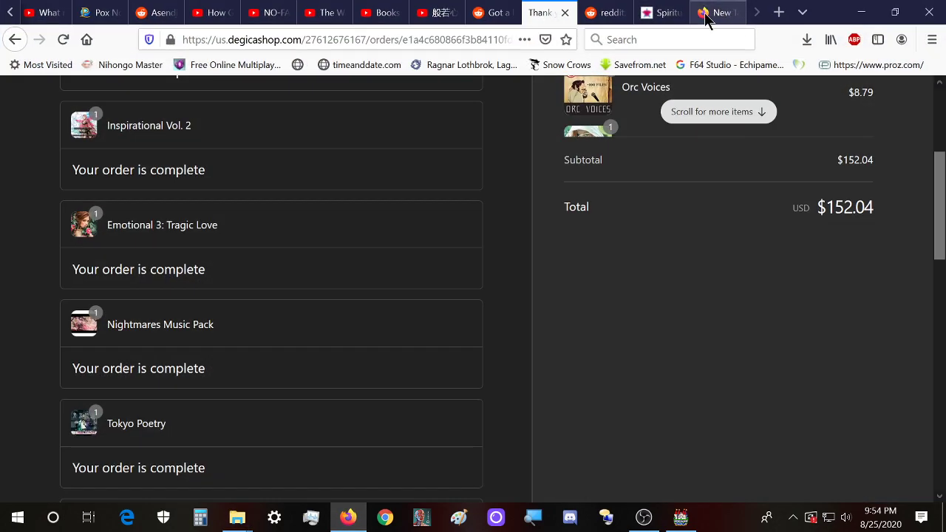
left_click(721, 12)
type("convert")
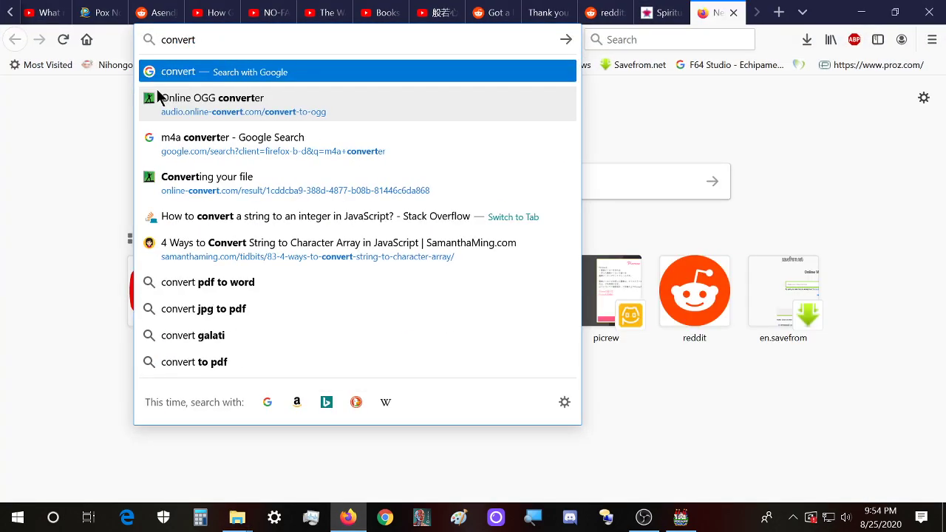
left_click(158, 97)
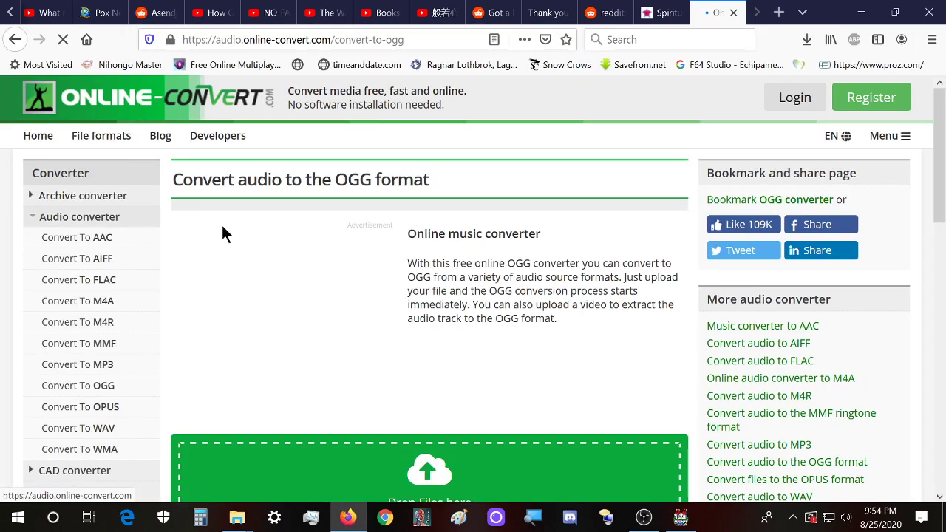
- Examine the OGG converter page's file upload area, optional audio settings and conversion description
scroll(225, 240, "down", 1)
scroll(224, 237, "down", 5)
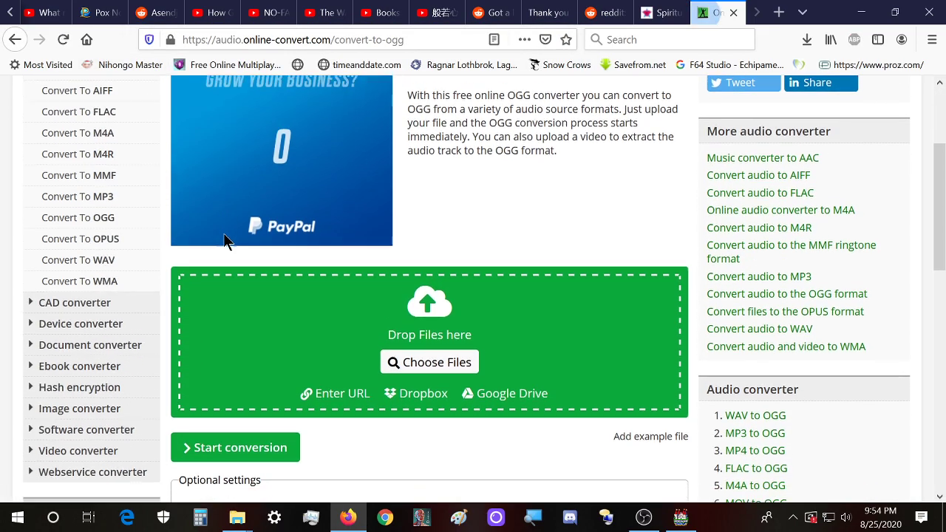
scroll(481, 348, "down", 5)
scroll(564, 347, "up", 10)
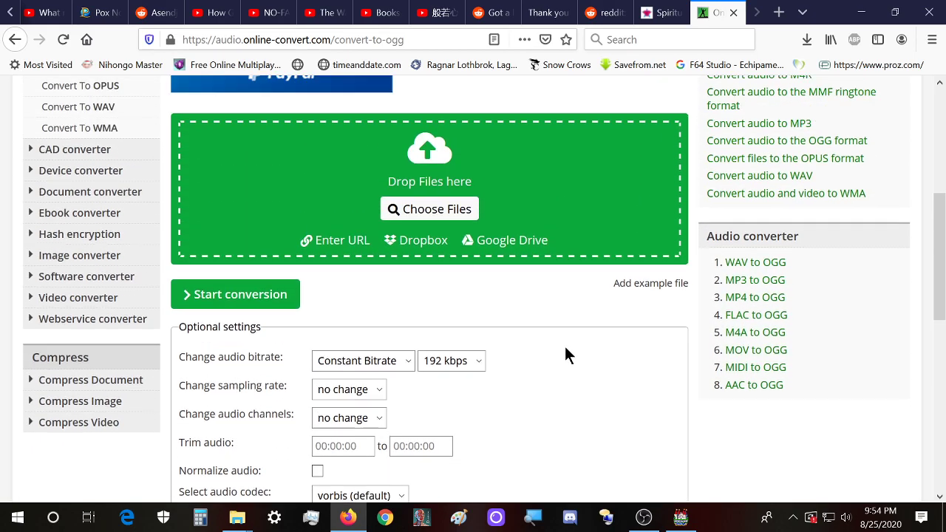
scroll(565, 298, "down", 5)
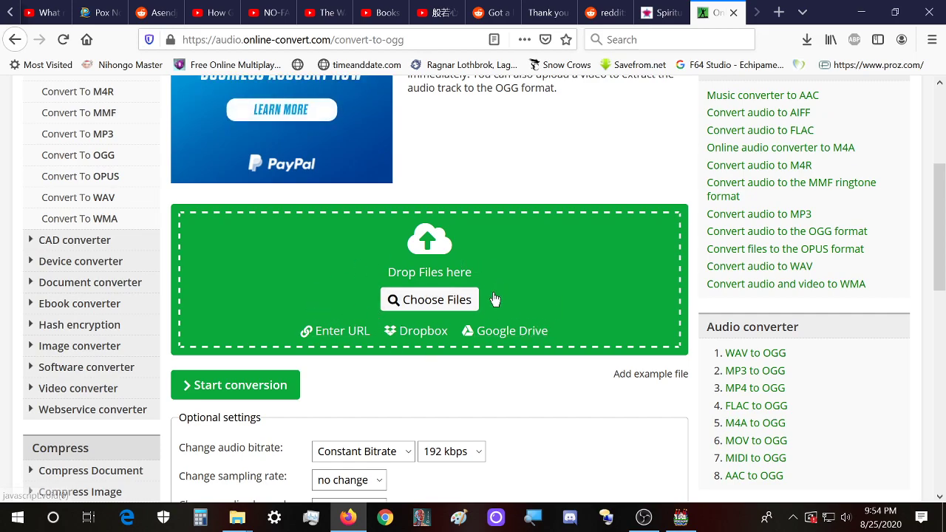
scroll(614, 359, "down", 3)
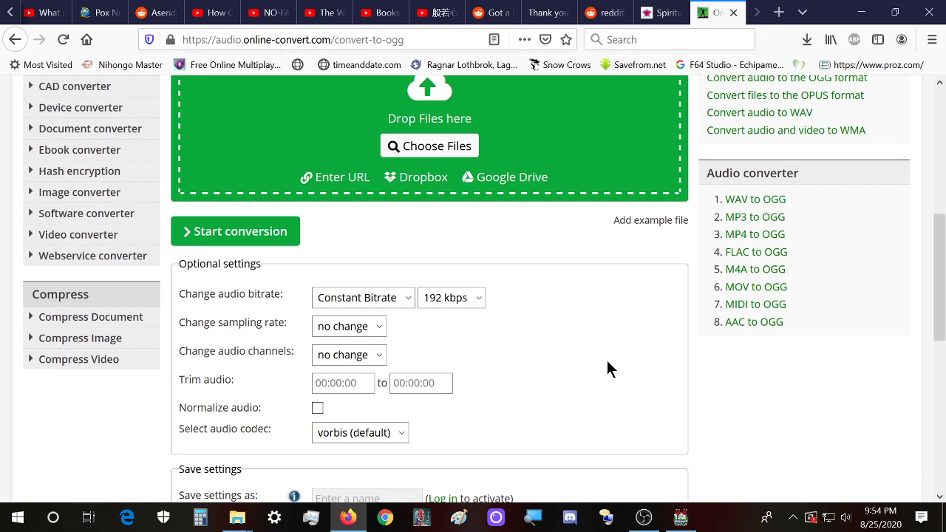
scroll(607, 363, "up", 7)
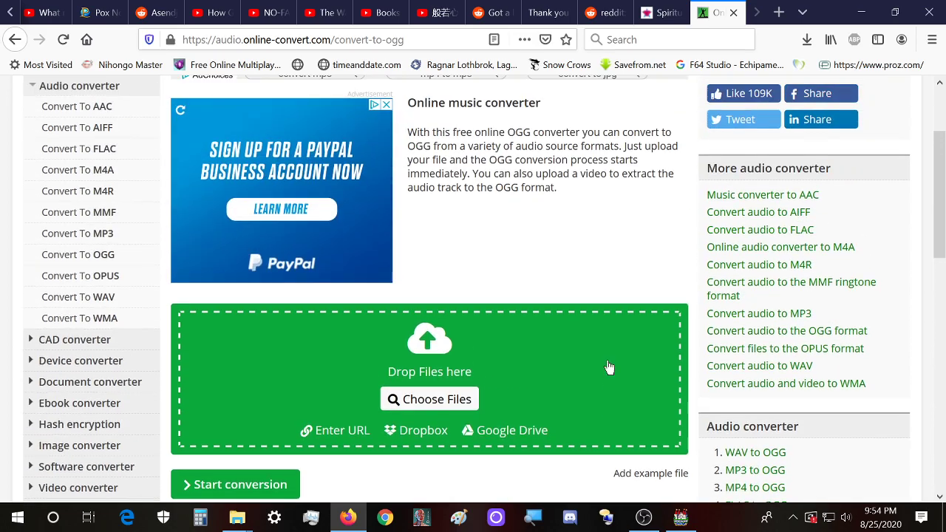
scroll(481, 284, "up", 2)
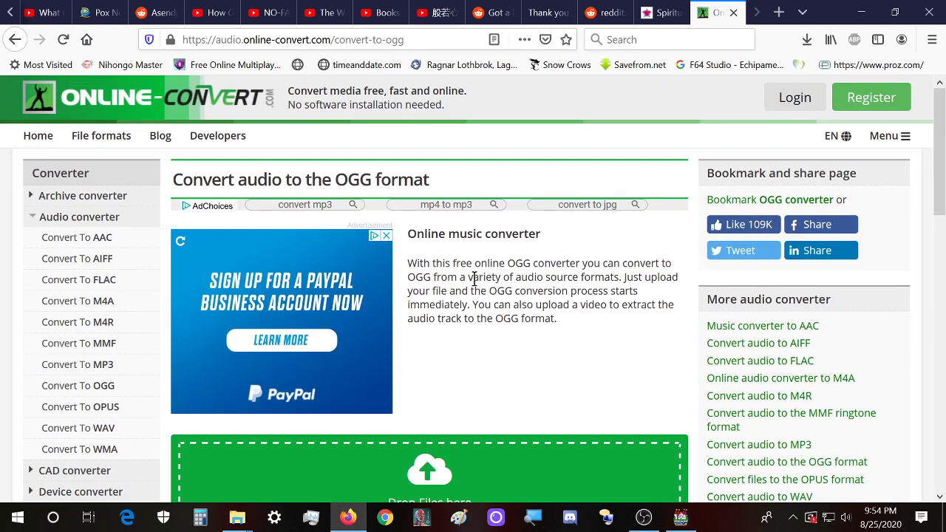
scroll(463, 278, "down", 3)
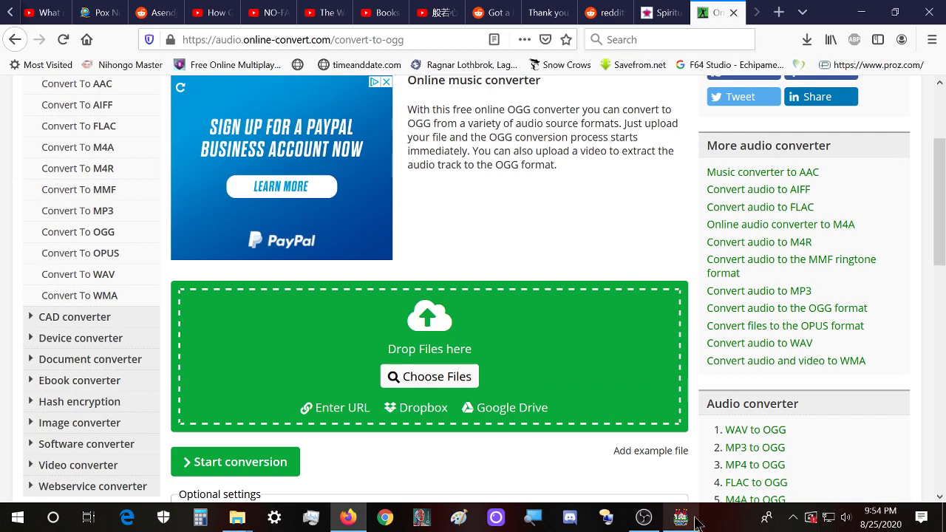
- Switch back to RPG Maker MV and put the map editor into Event mode
mouse_move(692, 522)
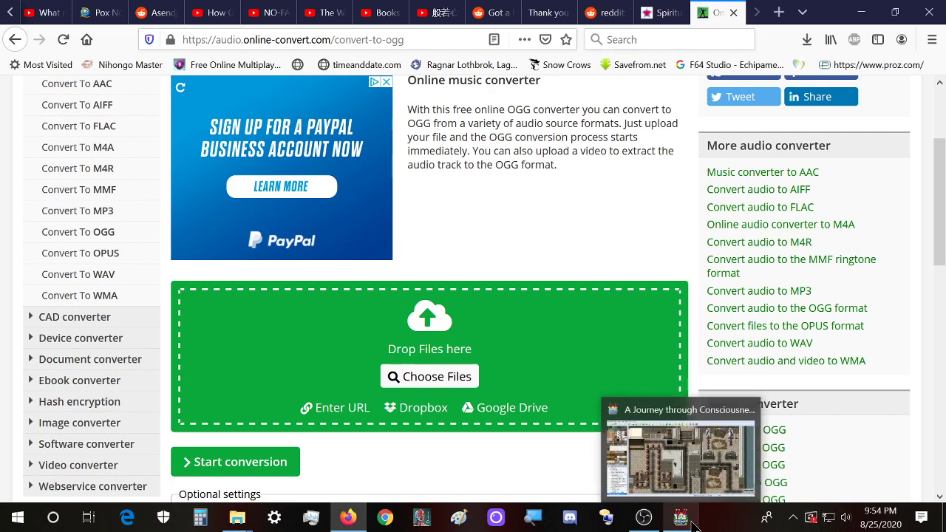
left_click(636, 451)
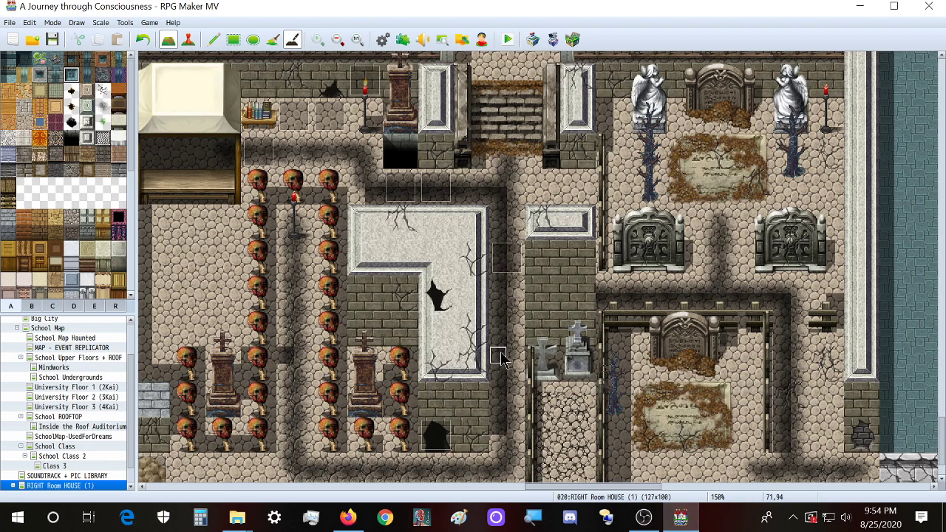
left_click(213, 39)
left_click(188, 39)
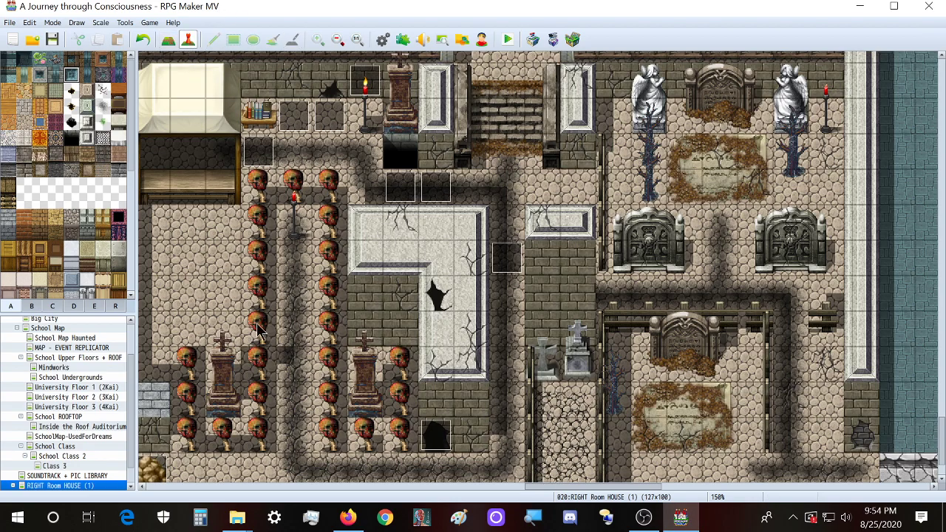
- Bring the project folder and the Emotional 3 Tragic Love folder windows back in front of the map editor
mouse_move(236, 517)
left_click(333, 473)
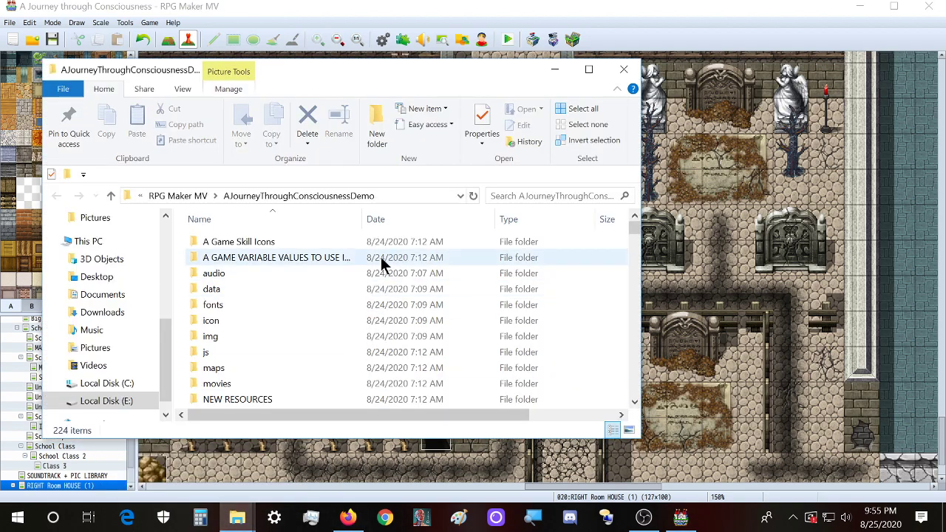
left_click(185, 468)
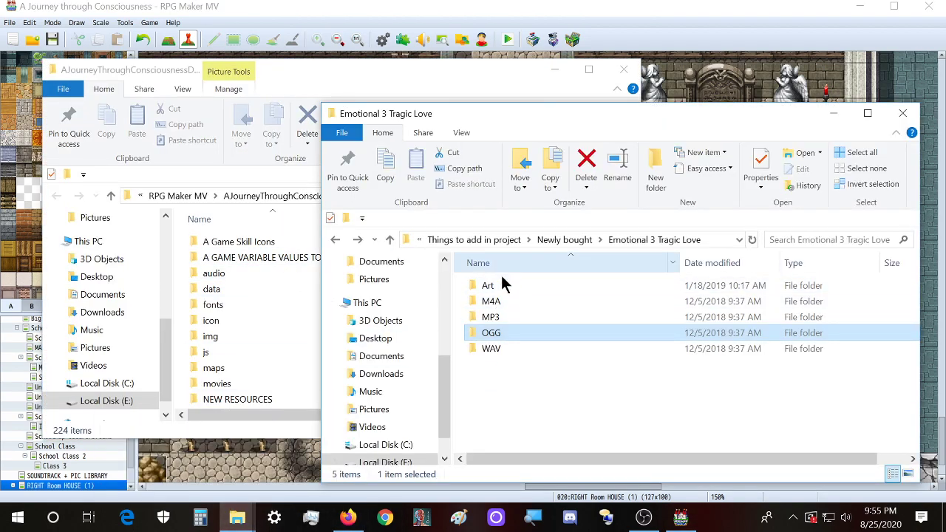
- Open the pack's OGG folder, widen the Name column to show full file names, and look through the tracks
double_click(491, 333)
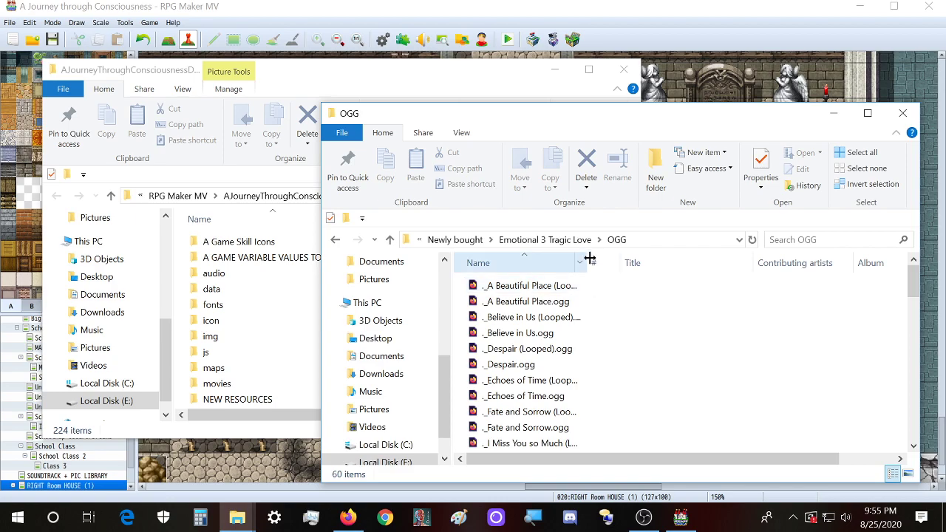
left_click_drag(621, 261, 703, 261)
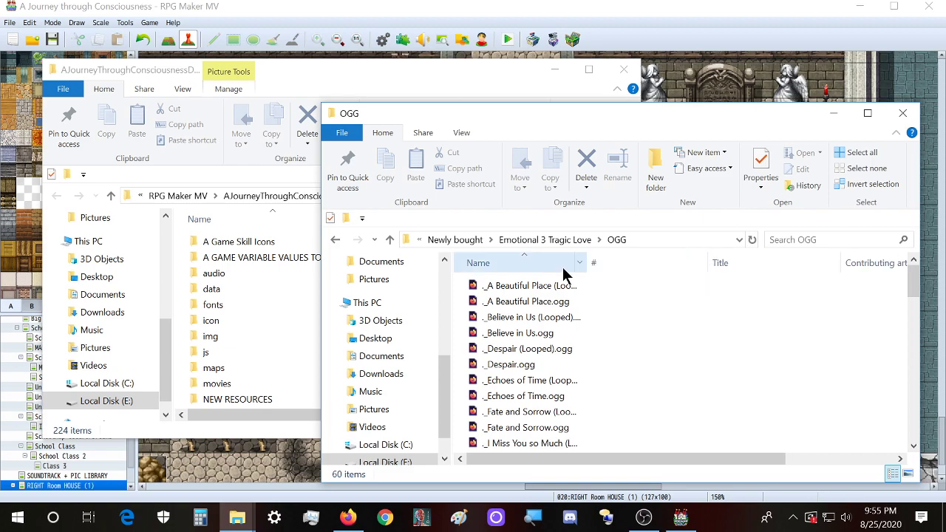
left_click_drag(586, 264, 686, 265)
scroll(575, 332, "down", 4)
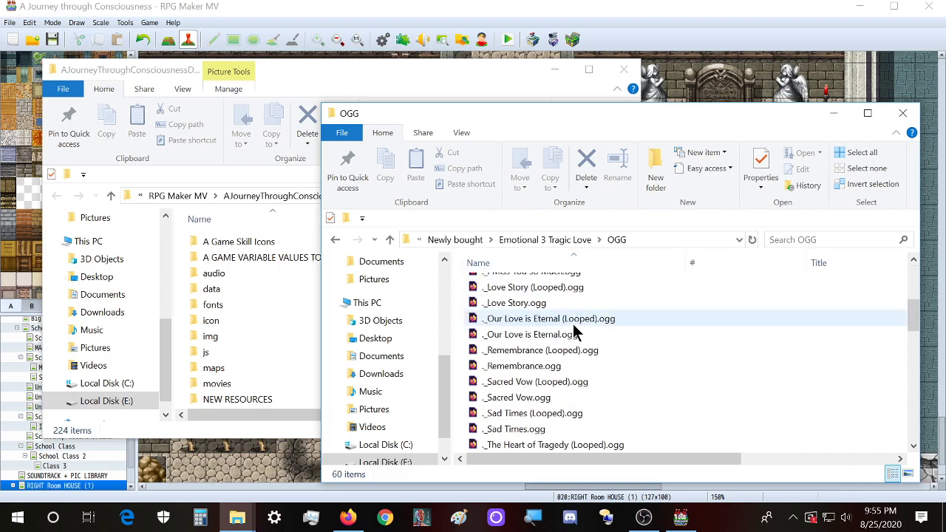
scroll(573, 329, "down", 12)
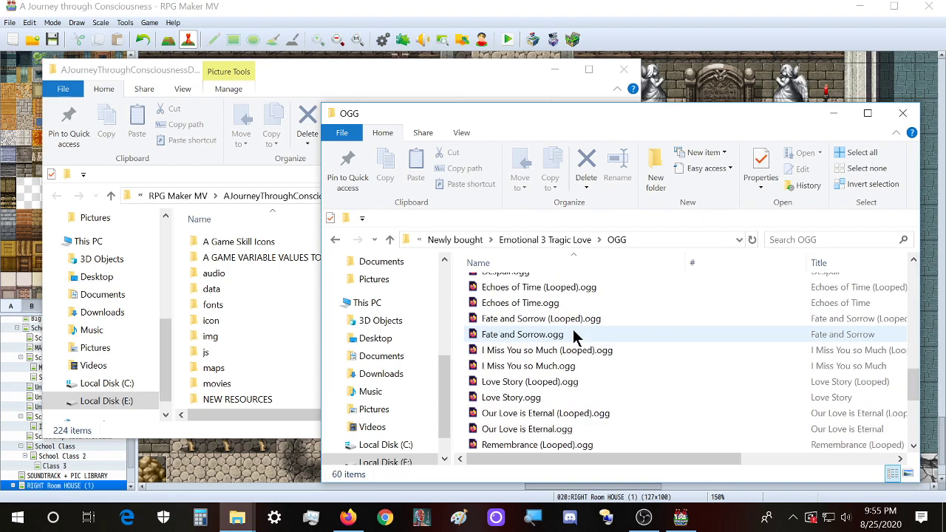
scroll(573, 369, "up", 16)
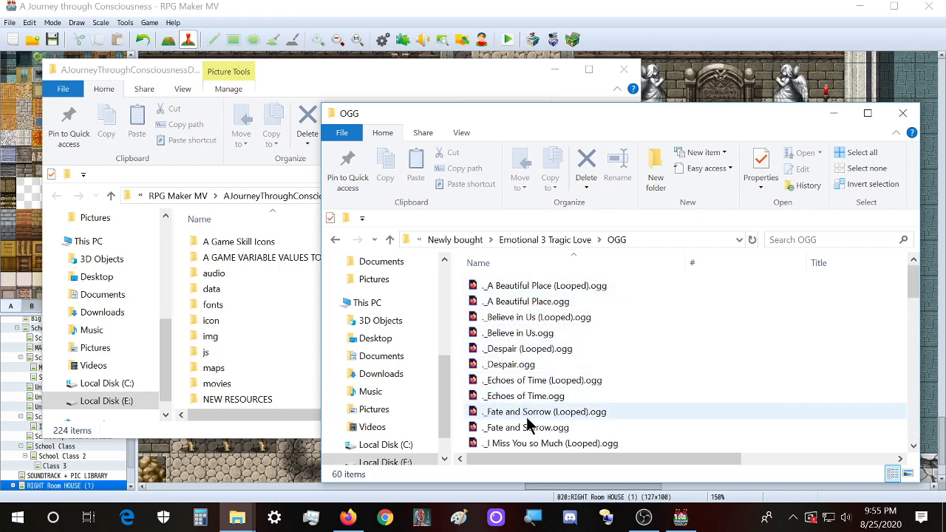
- Edit the name of "._A Beautiful Place (Looped).ogg" to "_A_Beautiful_Place_Looped.ogg", without the leading period, spaces or parentheses
right_click(490, 286)
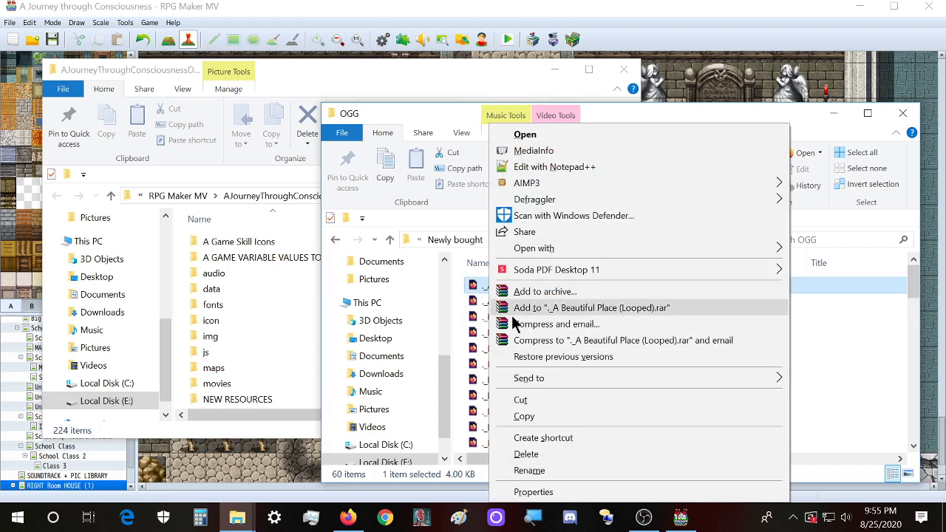
left_click(563, 479)
left_click(485, 286)
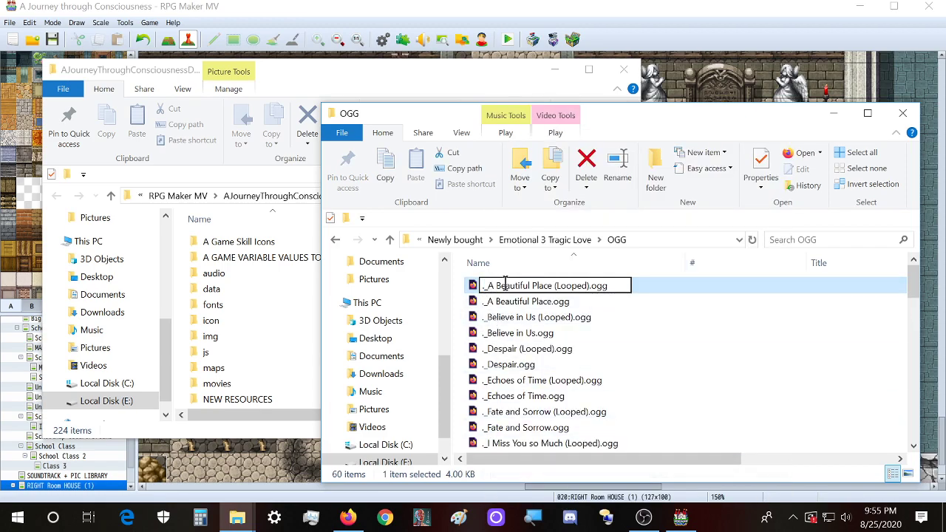
key("Delete")
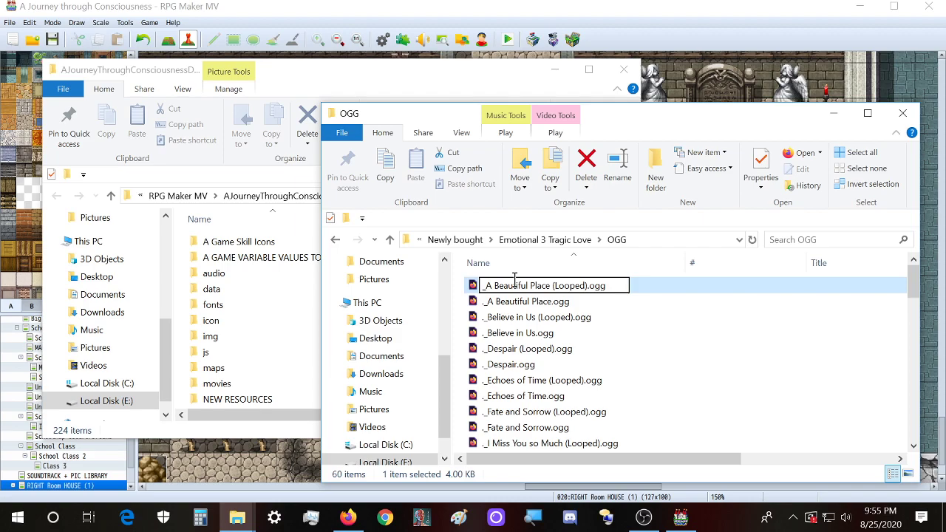
left_click_drag(498, 286, 494, 285)
left_click(490, 286)
type("_")
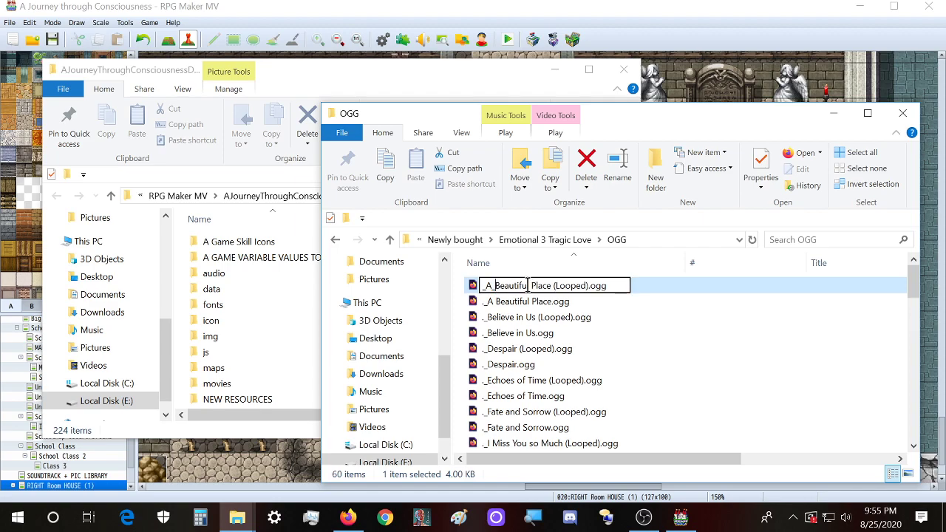
type("_")
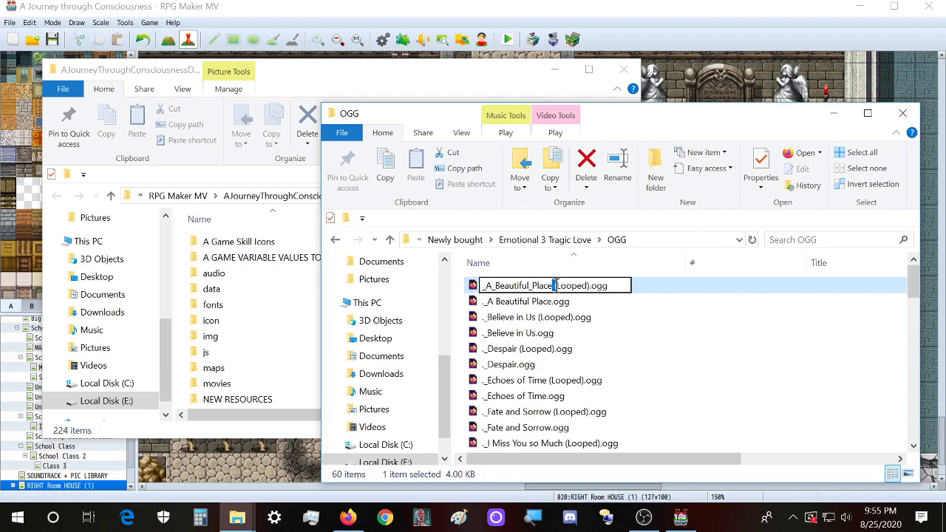
type("_")
key("BackSpace")
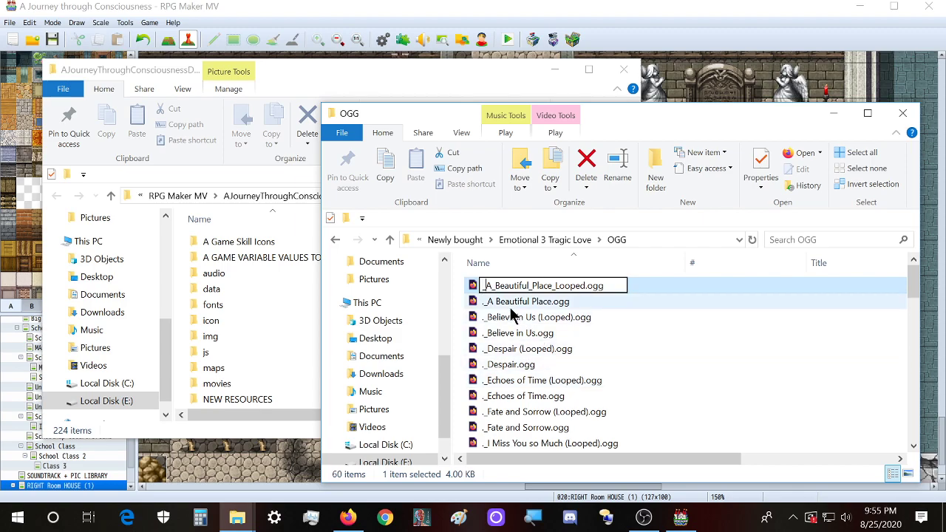
- Try the prefix Emotional3 on the looped track's name, shorten it to Emo, and finish renaming it "Emo_A_Beautiful_Place_Looped.ogg"
type("Emotional")
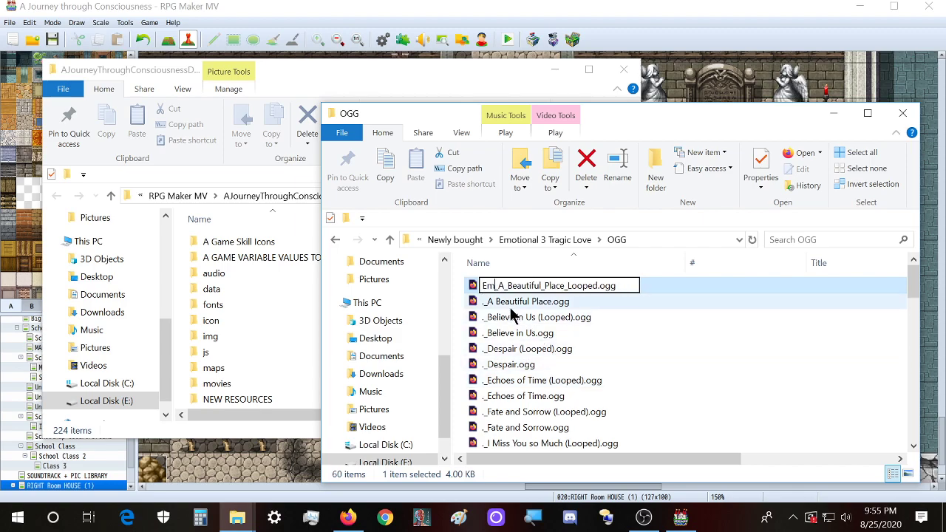
type("3")
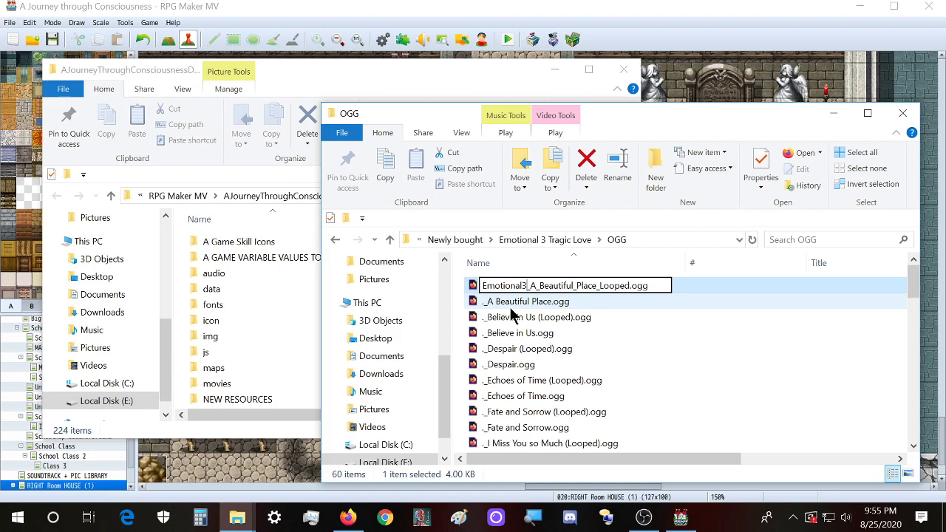
key("BackSpace")
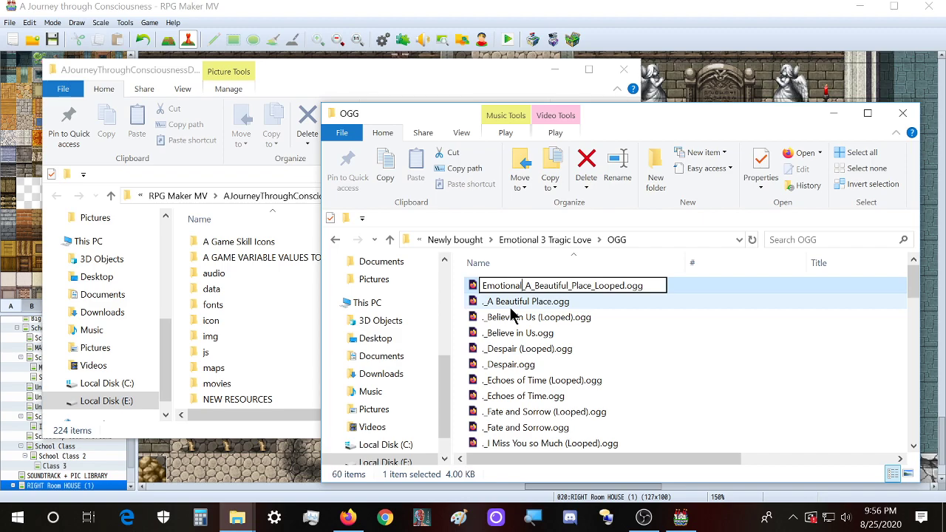
key("BackSpace")
key("BackSpace")
key("BackSpace")
key("BackSpace")
key("BackSpace")
key("BackSpace")
key("BackSpace")
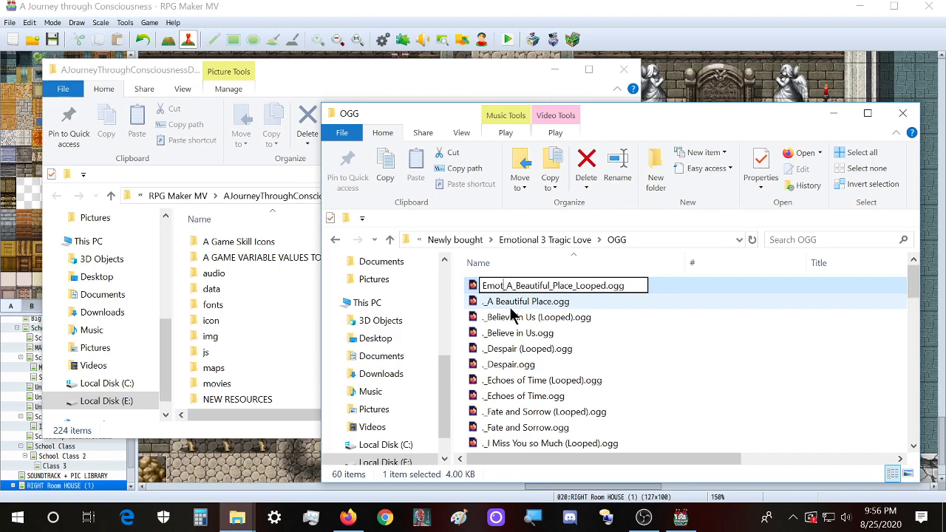
type("o")
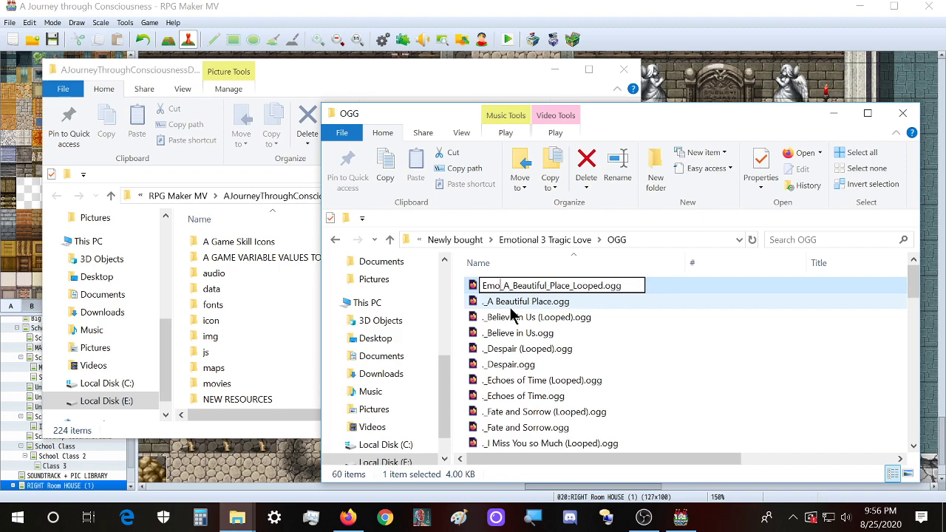
key("shift+Home")
- Rename "._A Beautiful Place.ogg" to "Emo_A Beautiful Place.ogg", replacing the leading period with the prefix Emo
right_click(528, 308)
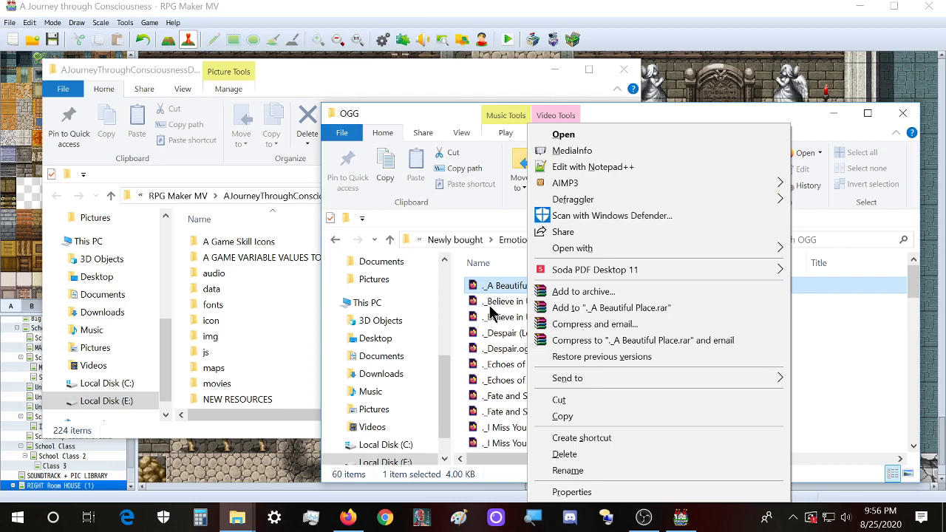
left_click(605, 471)
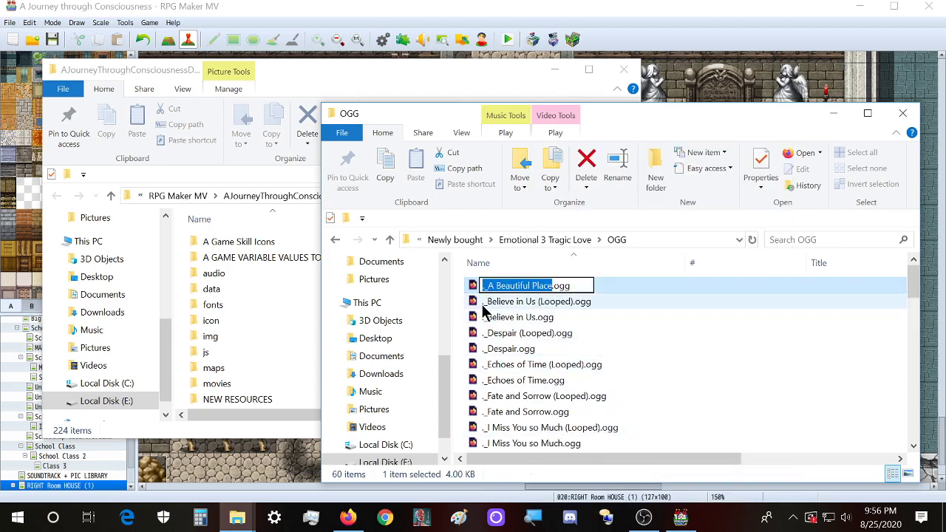
left_click(487, 287)
key("BackSpace")
type("Emo")
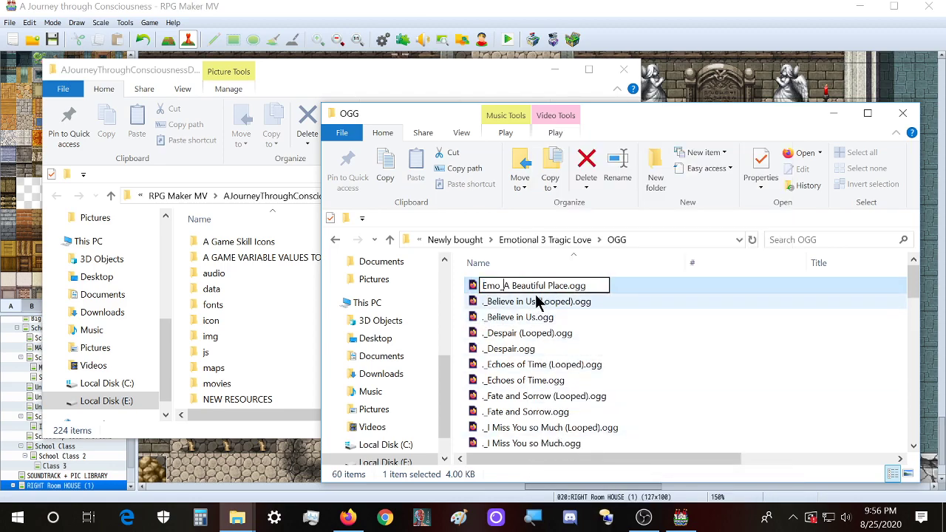
- Rename "._Believe in Us (Looped).ogg" to "Emo_Believe_in_Us_Looped.ogg", without the leading period, spaces or parentheses
right_click(489, 306)
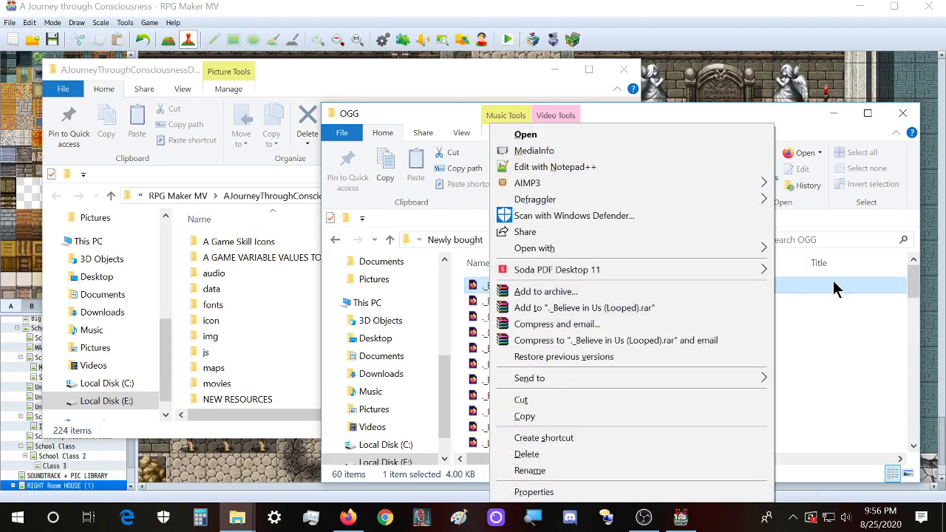
left_click(547, 471)
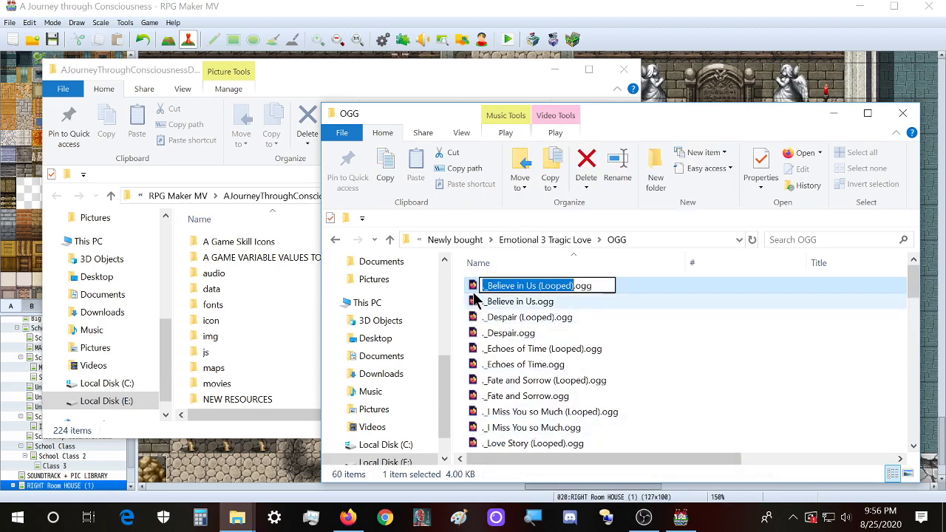
left_click(488, 285)
key("BackSpace")
type("Emo")
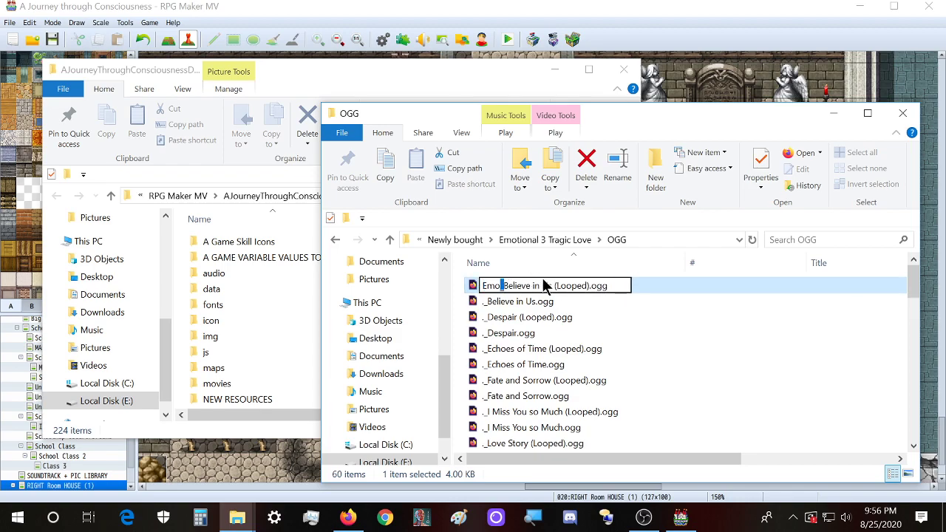
left_click_drag(530, 287, 538, 287)
type("_i")
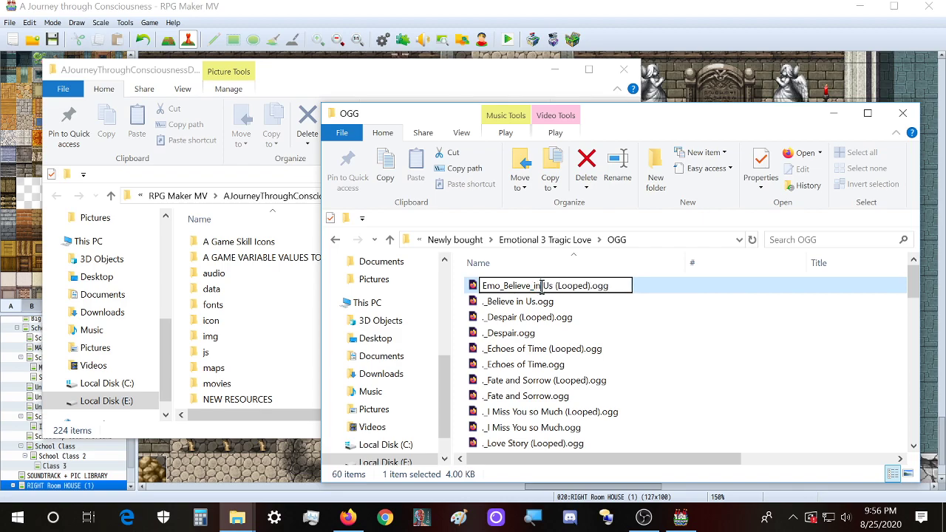
left_click_drag(543, 287, 558, 287)
type("_in_")
key("BackSpace")
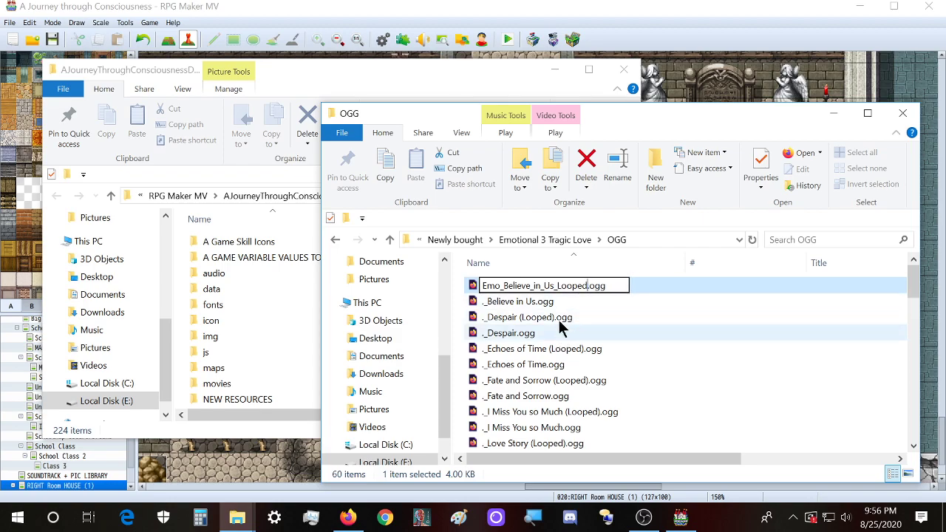
right_click(493, 303)
left_click(484, 288)
- Find the unlooped "Emo_A Beautiful Place.ogg" in the list and replace its spaces with underscores to make it "Emo_A_Beautiful_Place.ogg"
scroll(517, 332, "down", 15)
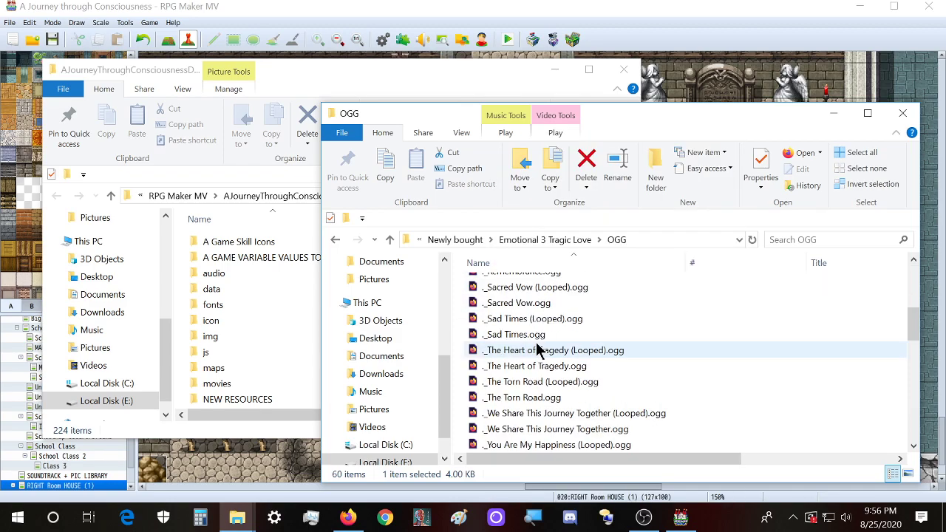
scroll(540, 399, "up", 15)
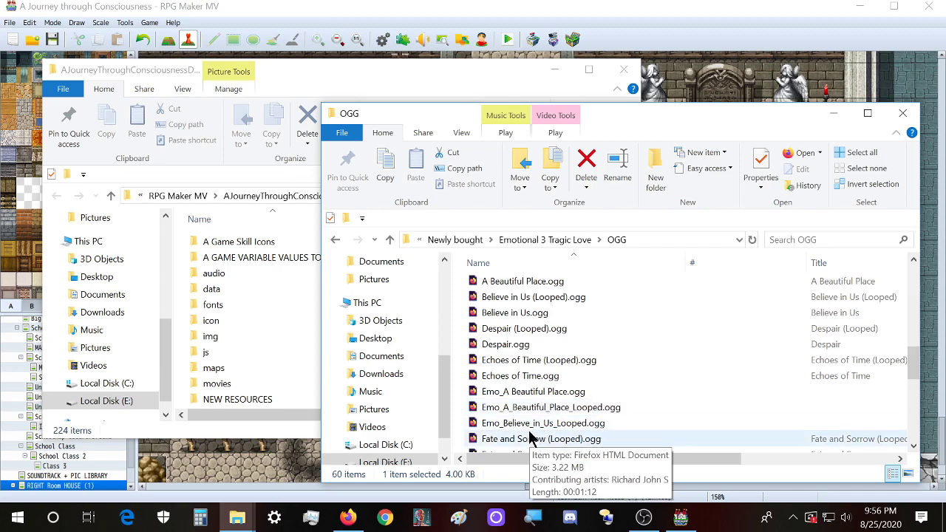
right_click(543, 394)
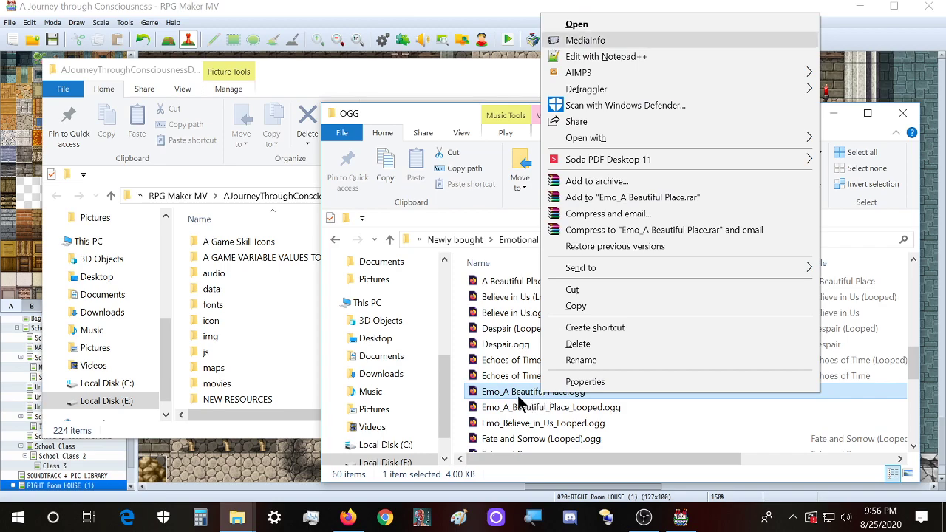
left_click(581, 360)
key("ctrl+Left")
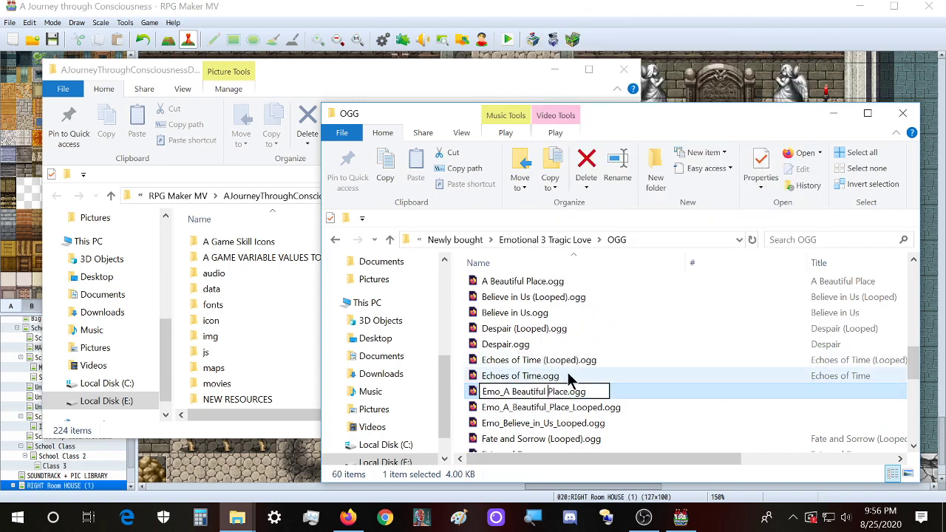
key("BackSpace")
type("_")
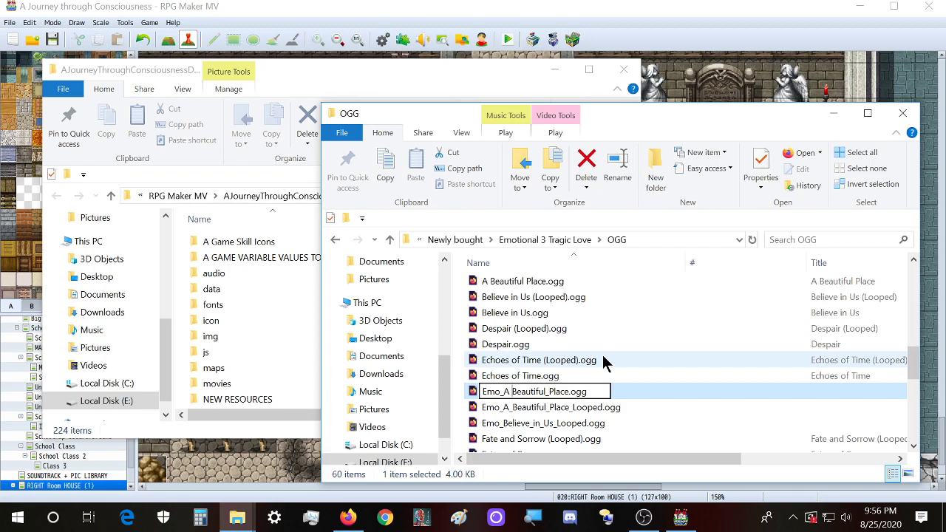
key("BackSpace")
type("_")
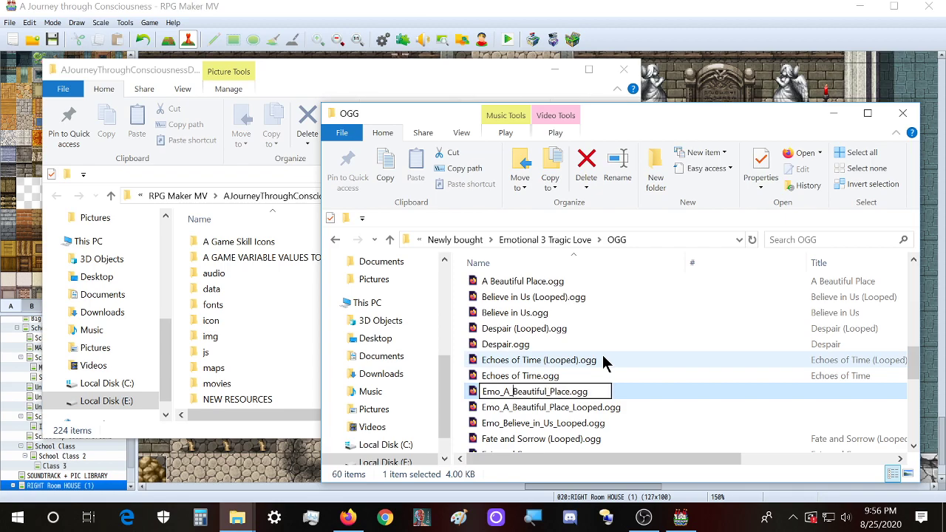
left_click(516, 367)
- Rename "._Believe in Us.ogg" with the prefix Emo_ in place of the leading period and underscores instead of spaces
scroll(515, 373, "up", 7)
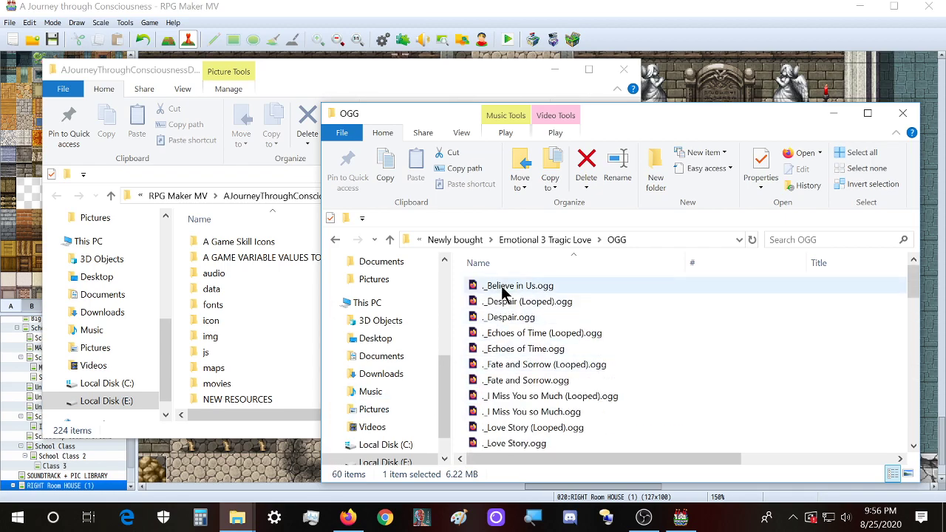
right_click(502, 289)
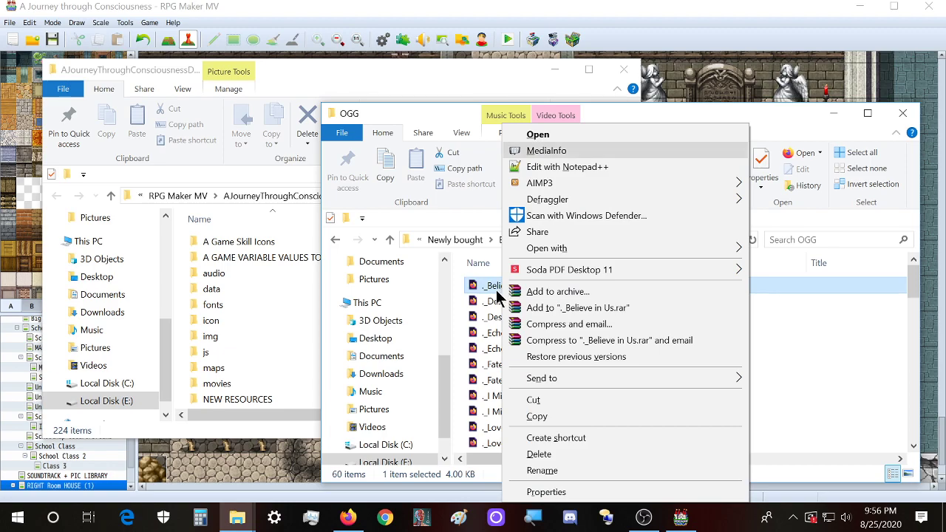
left_click(544, 470)
left_click(486, 285)
key("Delete")
type("Emo_")
key("Right")
key("Right")
key("Right")
key("Right")
key("Right")
key("Right")
key("Right")
key("Delete")
type("_")
key("BackSpace")
type("_")
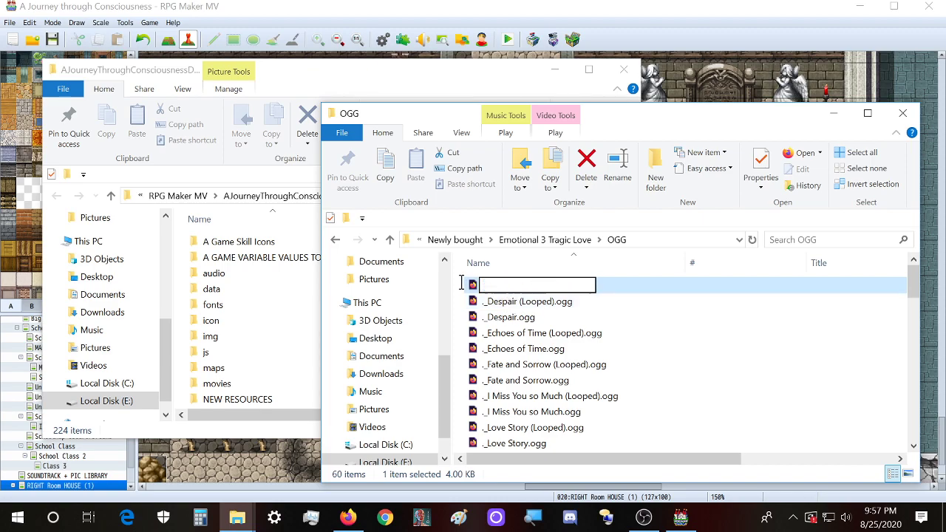
left_click(496, 306)
- Rename "._Despair (Looped).ogg" to "Emo_Despair_Looped.ogg"
right_click(492, 285)
left_click(534, 471)
key("Home")
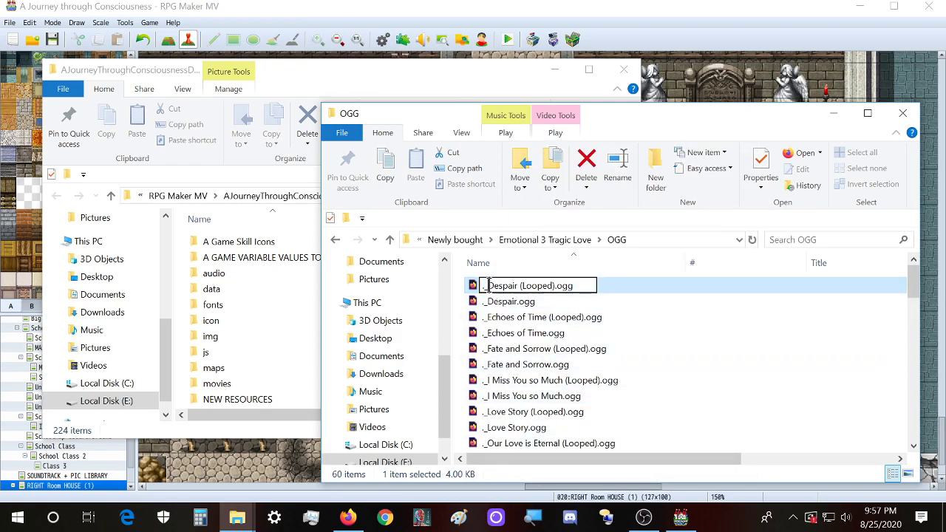
type("Emo")
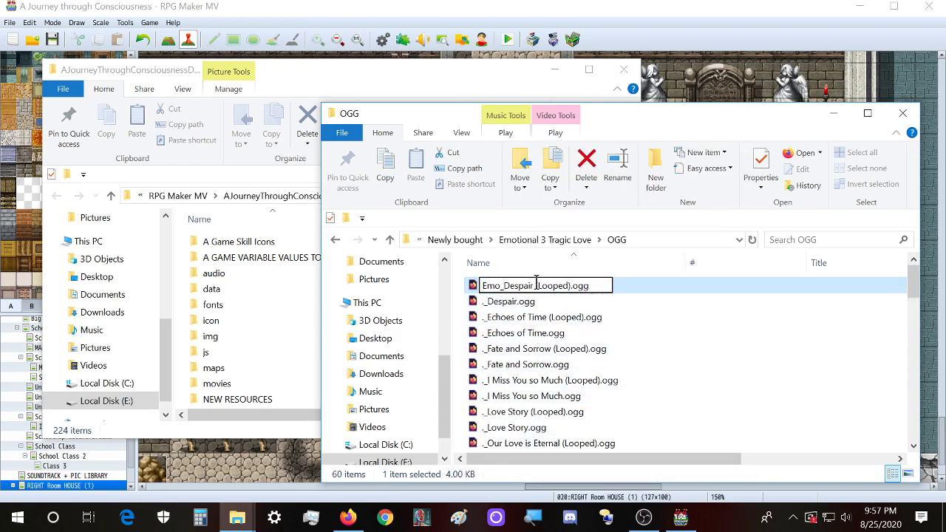
left_click_drag(531, 286, 542, 286)
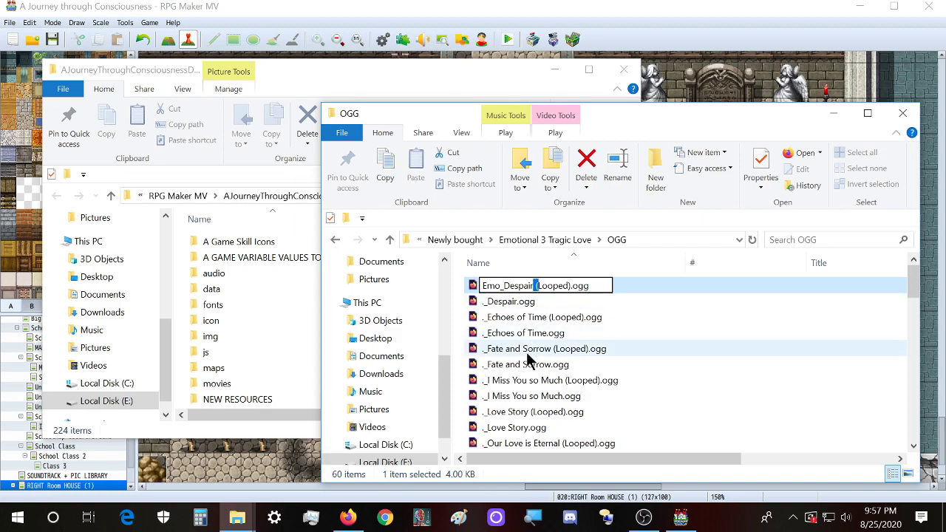
type("_")
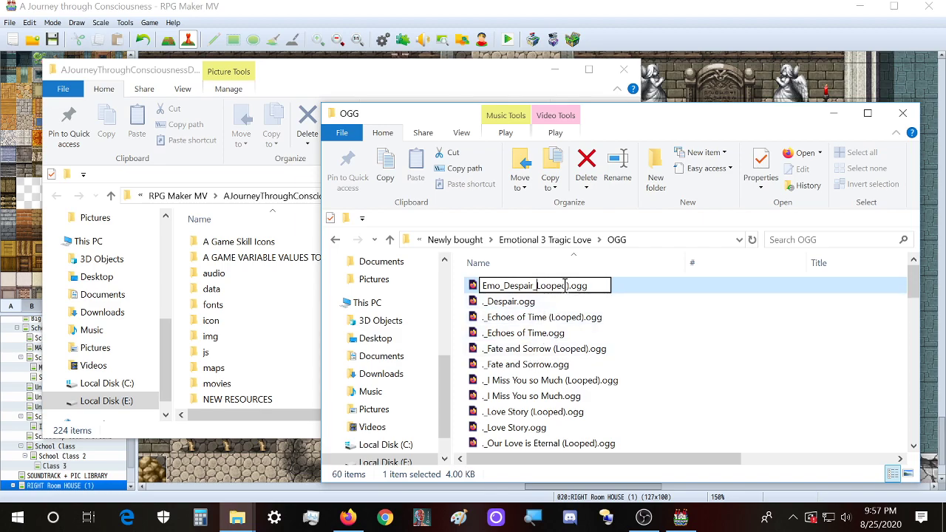
left_click(568, 285)
key("BackSpace")
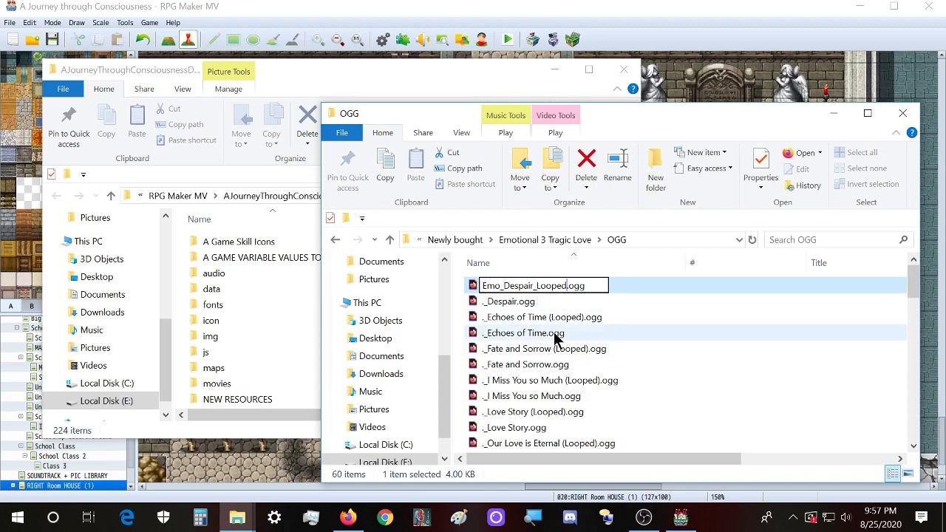
left_click(520, 301)
- Rename the unlooped track "._Despair.ogg" to "Emo_Despair.ogg"
right_click(499, 289)
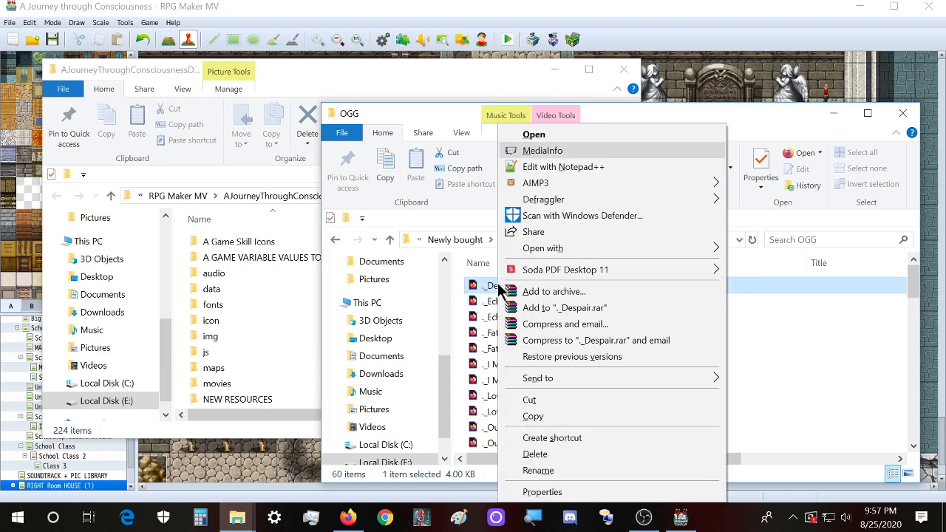
left_click(538, 470)
left_click(487, 285)
key("BackSpace")
key("BackSpace")
type("Emo_Despair.ogg")
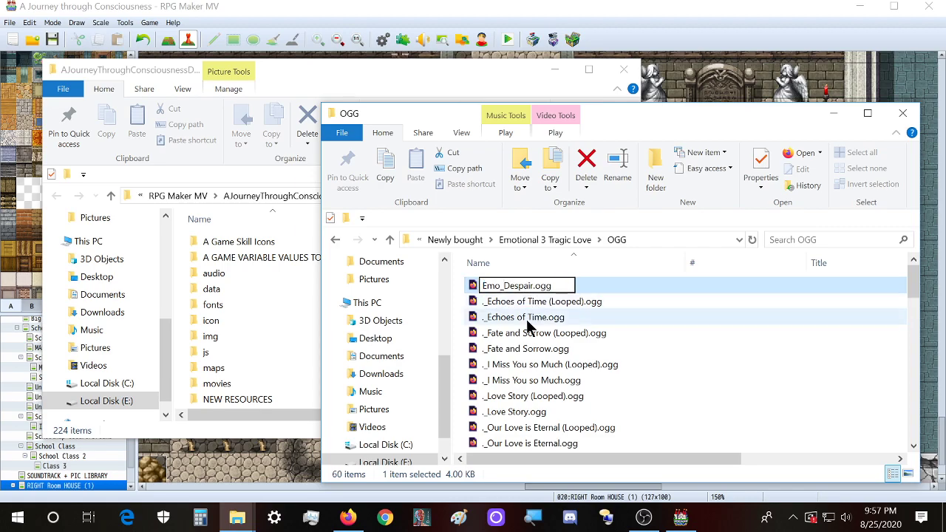
- Rename "._Echoes of Time (Looped).ogg" to "Emo_Echoes_of_Time_Looped.ogg", with underscores in place of the spaces and no parentheses
right_click(489, 303)
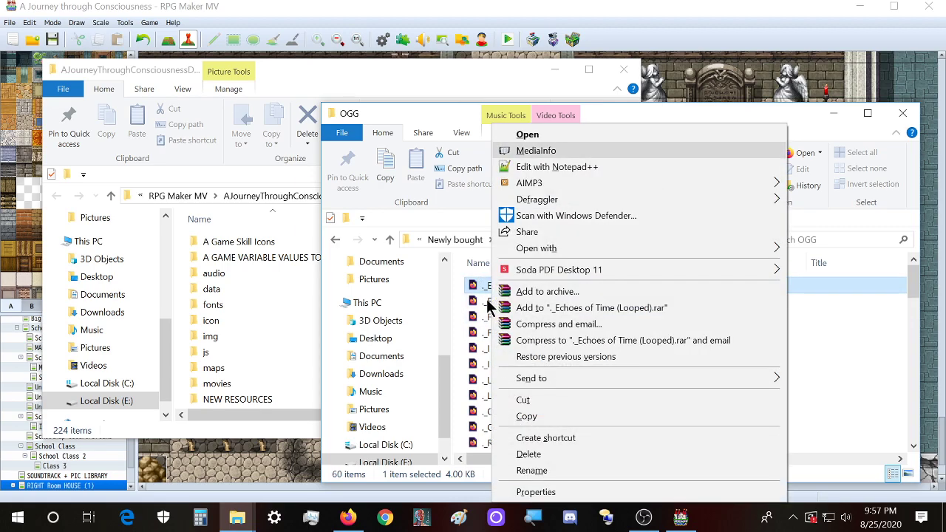
left_click(553, 471)
left_click(487, 285)
key("BackSpace")
key("BackSpace")
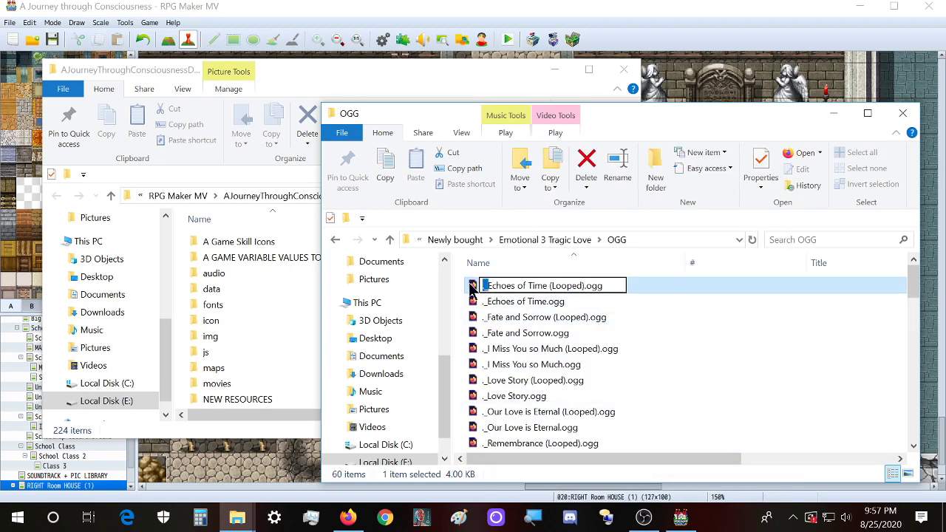
type("Emo_")
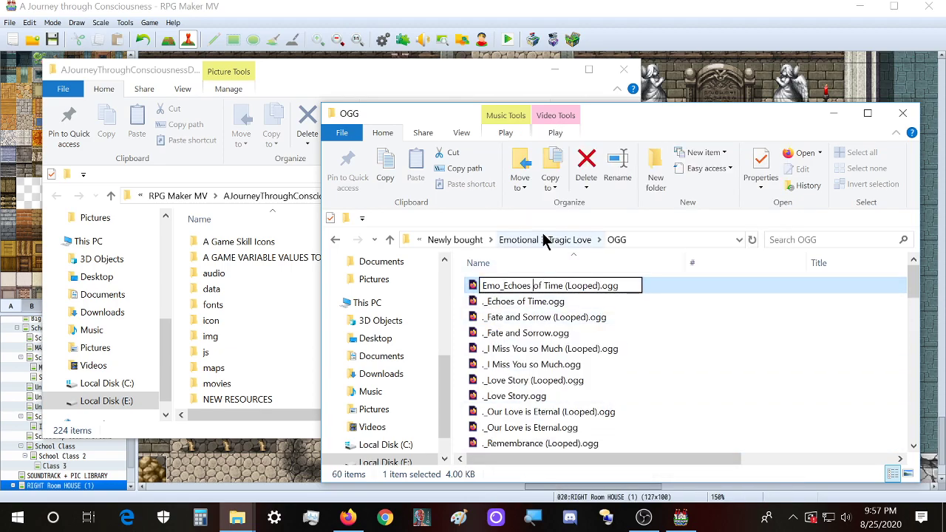
key("BackSpace")
type("_")
key("Right")
key("Right")
key("Right")
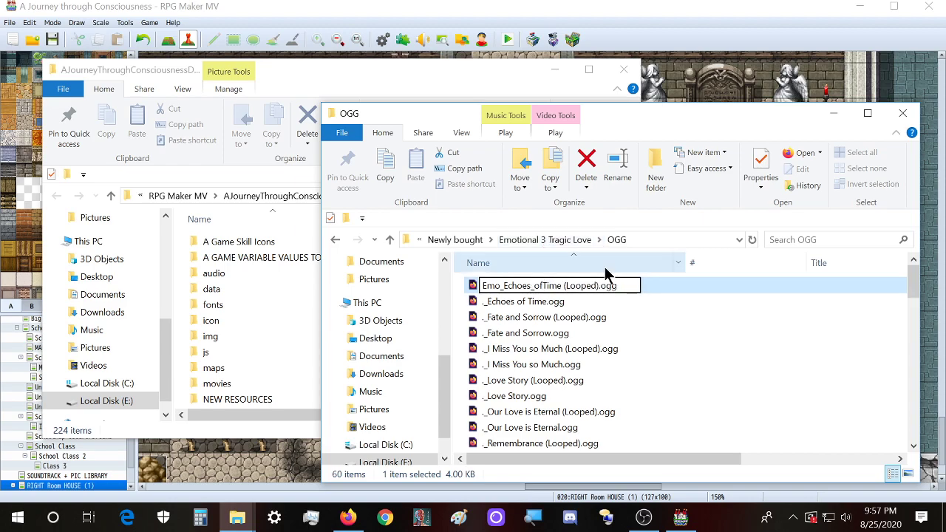
type("_")
left_click(571, 285)
key("BackSpace")
key("BackSpace")
type("_")
key("Right")
key("Right")
key("Right")
key("Right")
key("Right")
key("Right")
key("Delete")
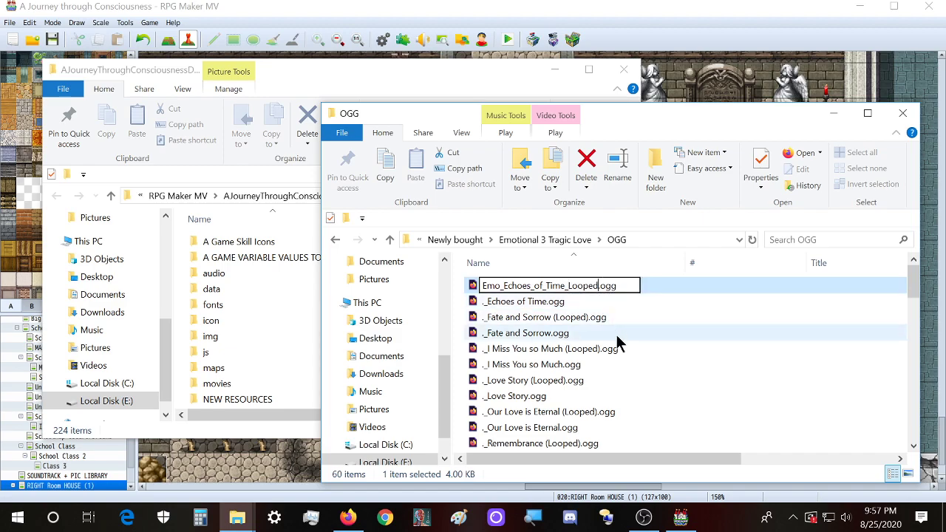
key("Return")
- Rename the unlooped track "._Echoes of Time.ogg" to "Emo_Echoes_of_Time.ogg"
right_click(507, 289)
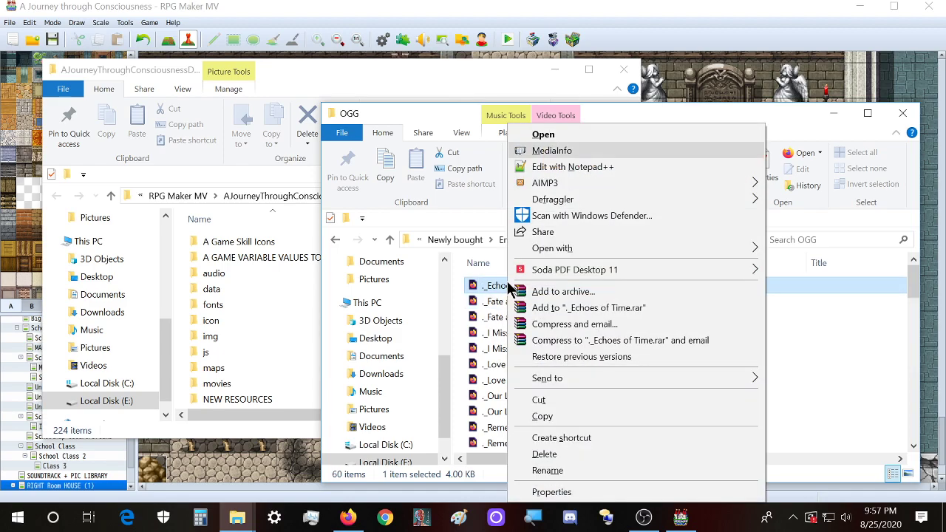
left_click(548, 470)
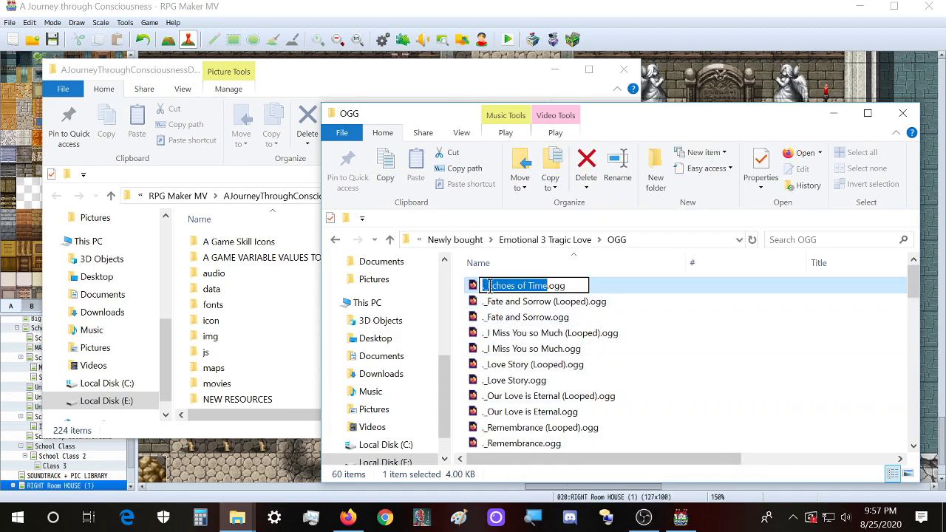
left_click(488, 285)
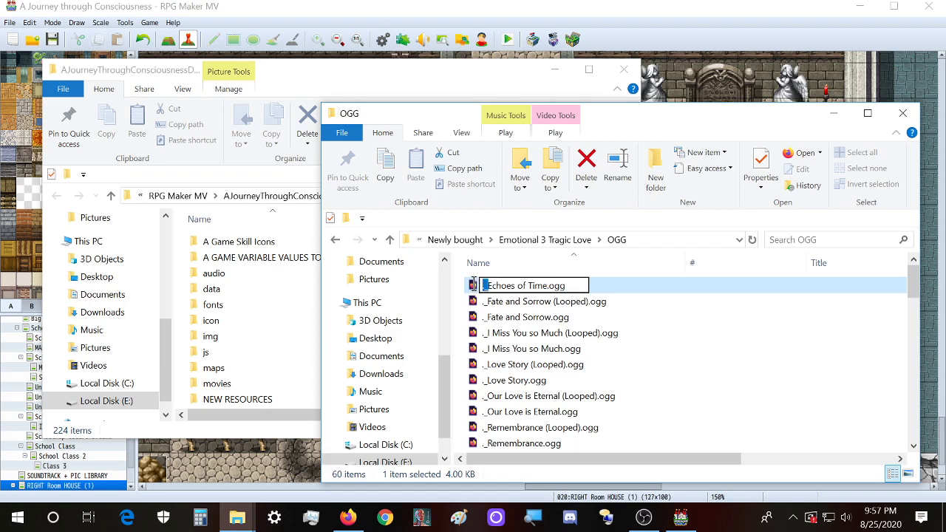
key("BackSpace")
type("Emo")
left_click(532, 285)
key("BackSpace")
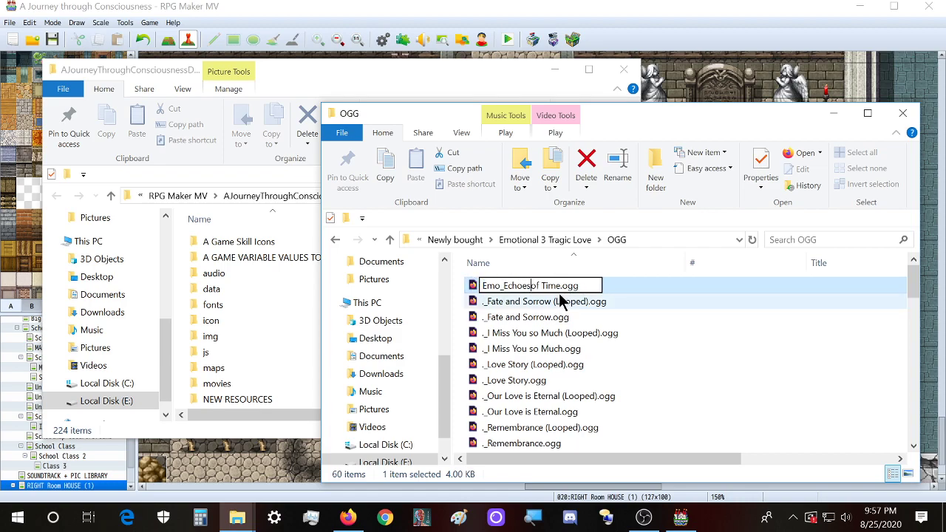
type("_of_")
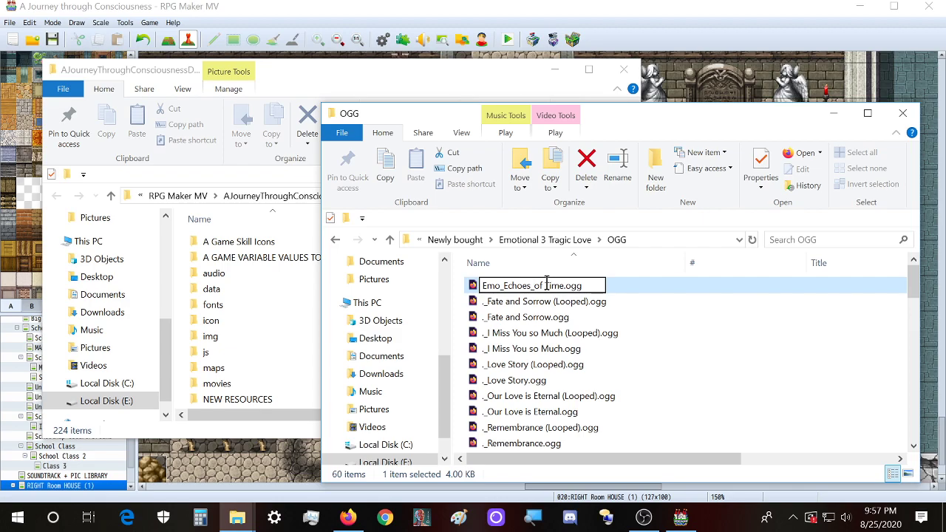
left_click(545, 286)
type("_")
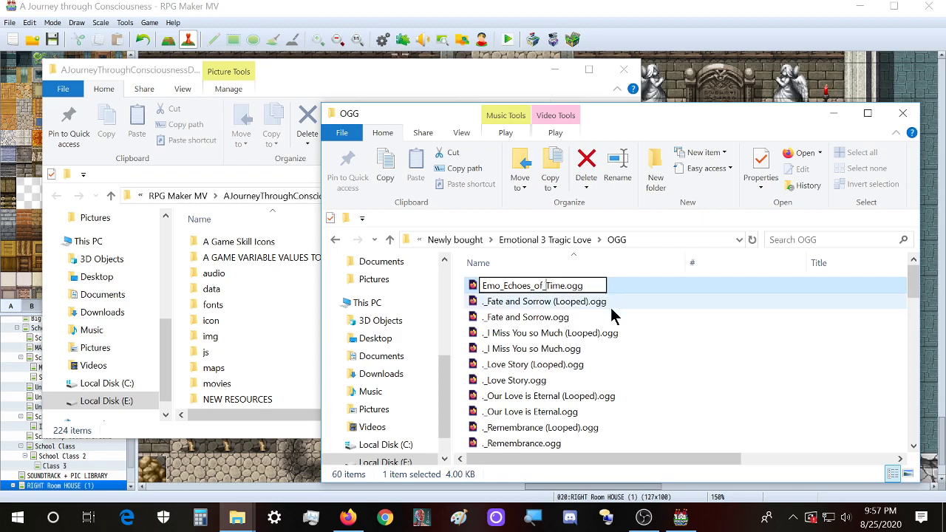
- Rename "._Fate and Sorrow (Looped).ogg" to "Emo_Fate_and_Sorrow_Looped.ogg", with underscores in place of the spaces and no parentheses
right_click(506, 308)
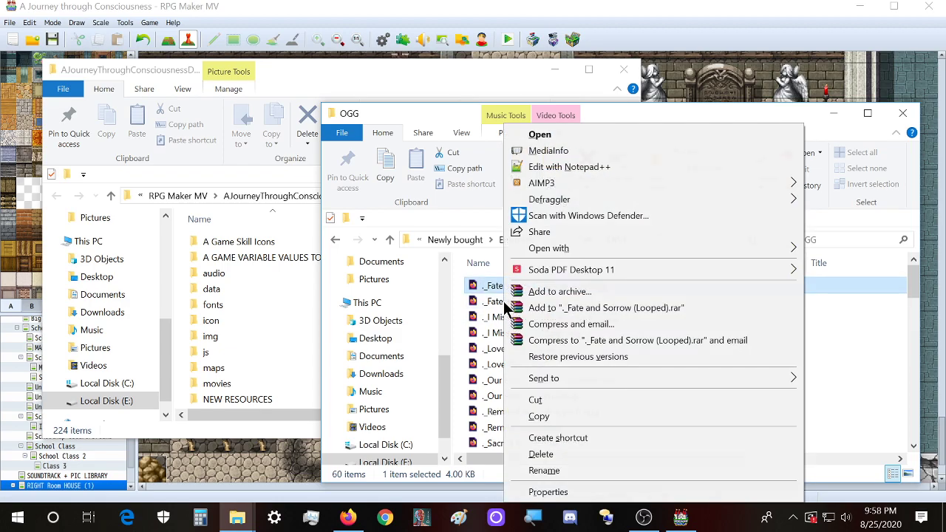
key("Down")
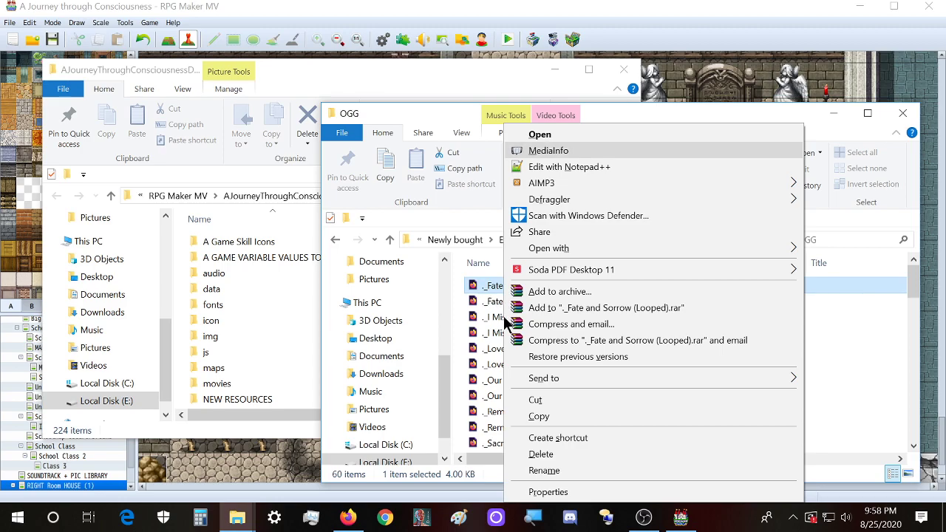
left_click(551, 470)
left_click(488, 286)
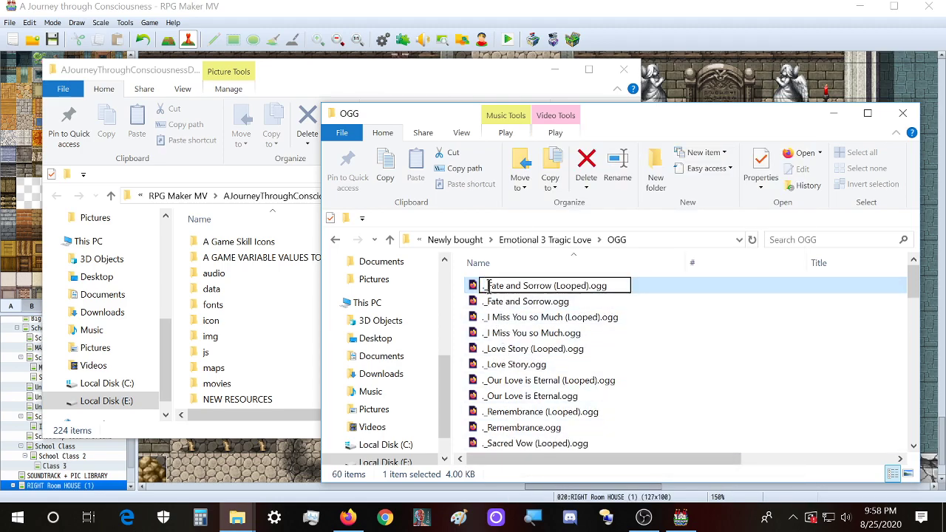
key("BackSpace")
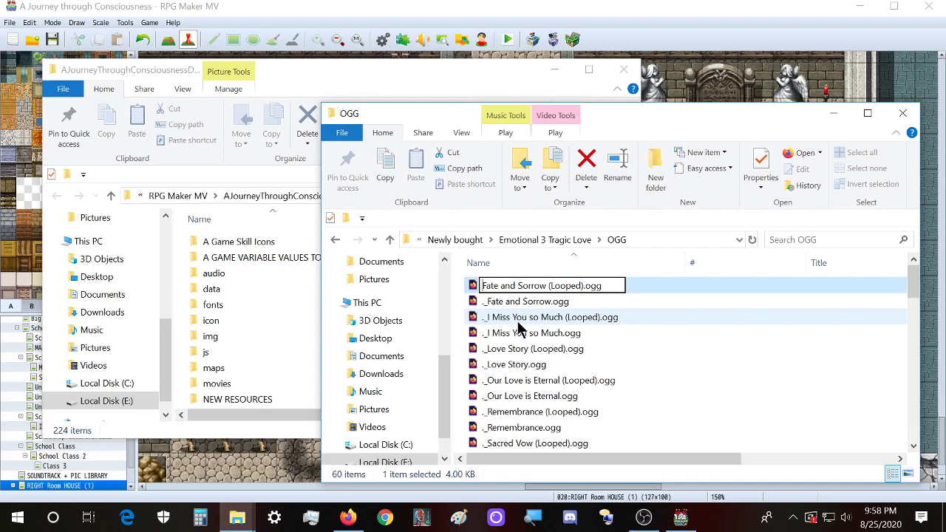
type("Emo_")
left_click(524, 287)
key("BackSpace")
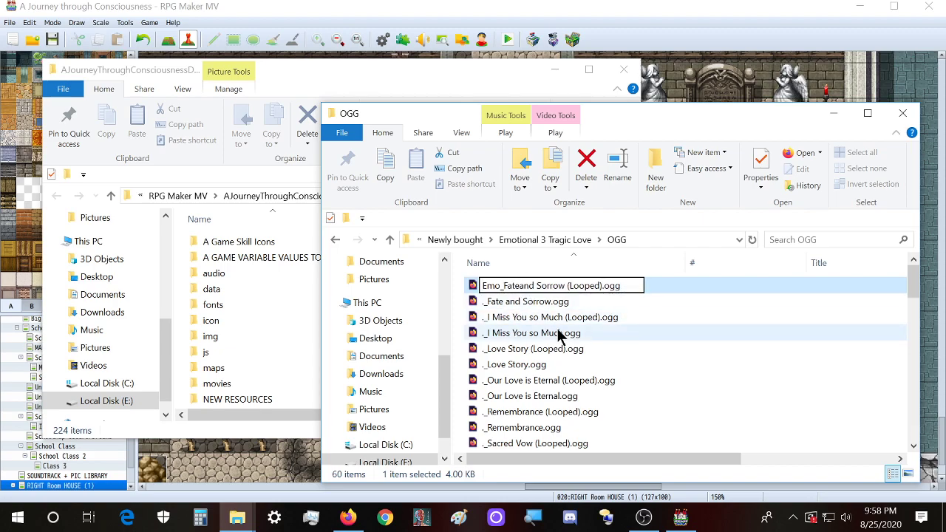
type("_")
key("Right")
key("Right")
key("Right")
key("Right")
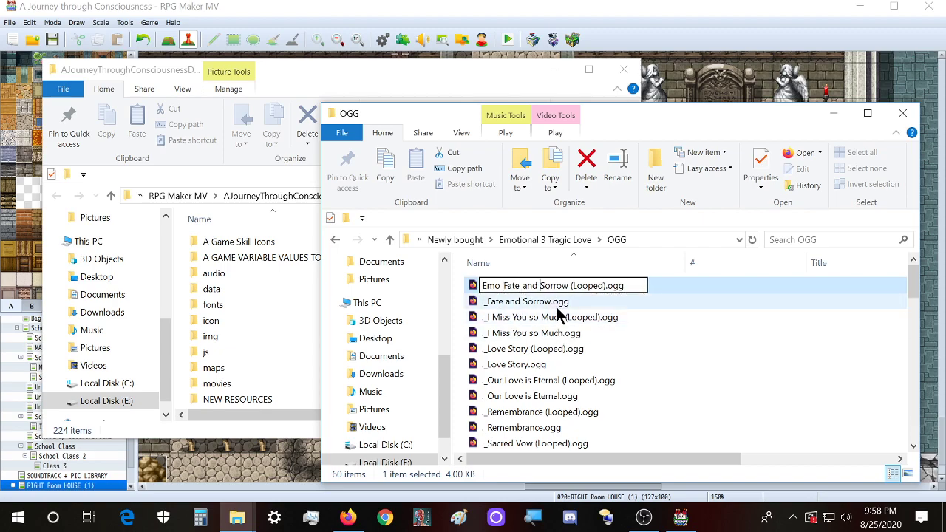
key("BackSpace")
type("_")
key("Right")
key("Right")
key("Right")
key("Right")
key("Right")
key("Right")
key("Right")
key("Right")
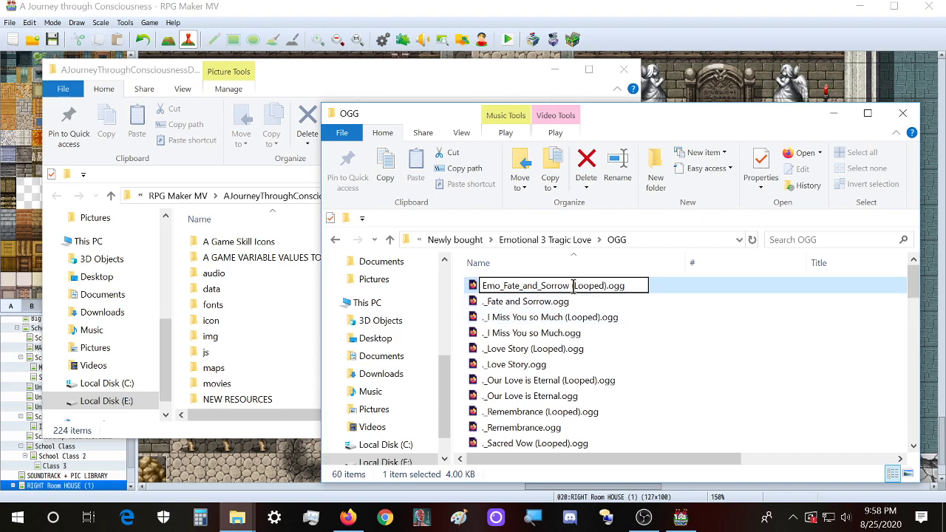
key("BackSpace")
key("BackSpace")
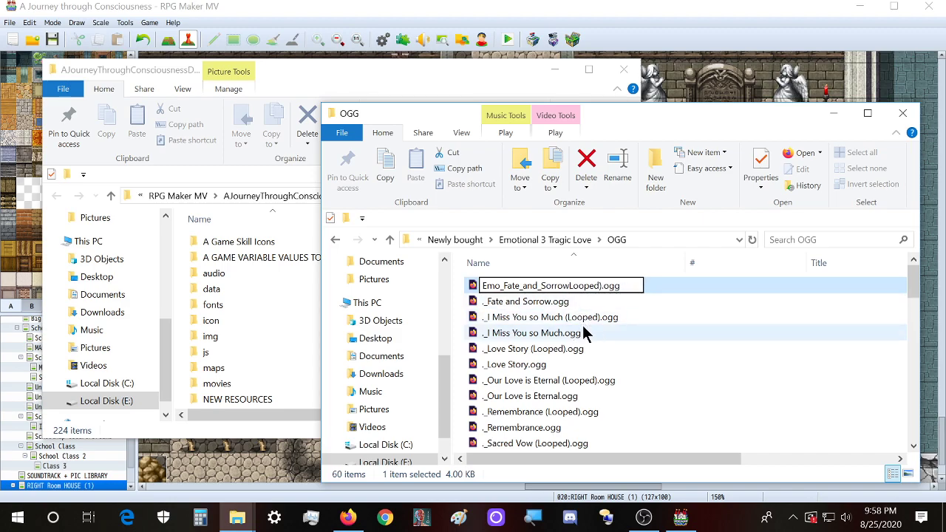
type("_")
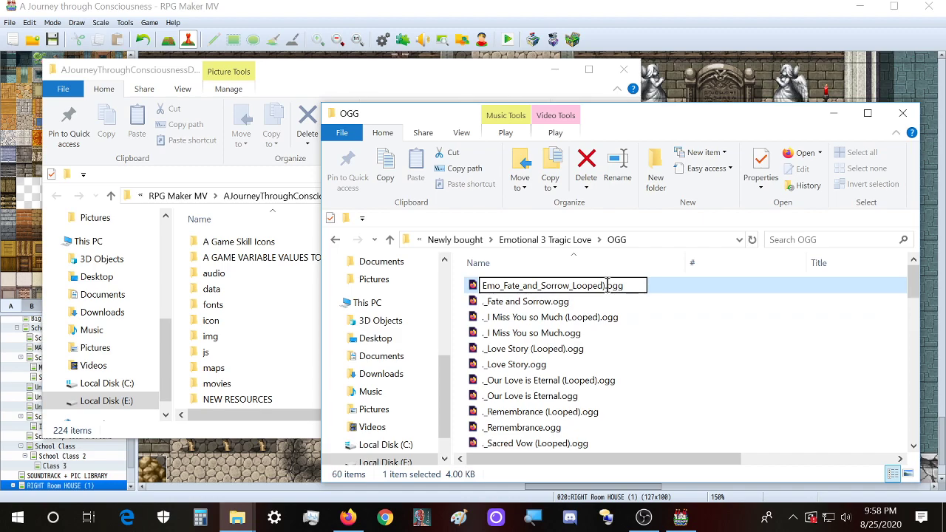
left_click(549, 314)
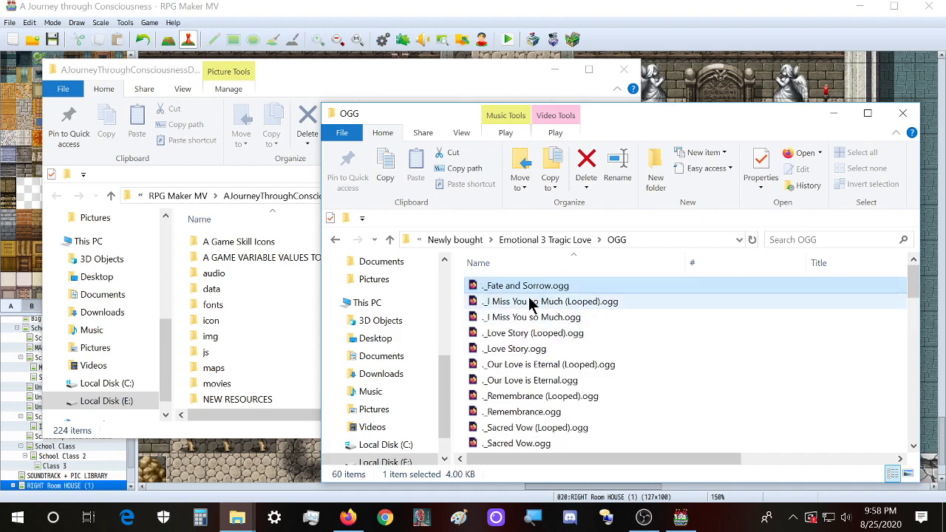
- Rename the unlooped track "._Fate and Sorrow.ogg" to "Emo_Fate_and_Sorrow.ogg"
left_click(481, 288)
right_click(513, 288)
key("m")
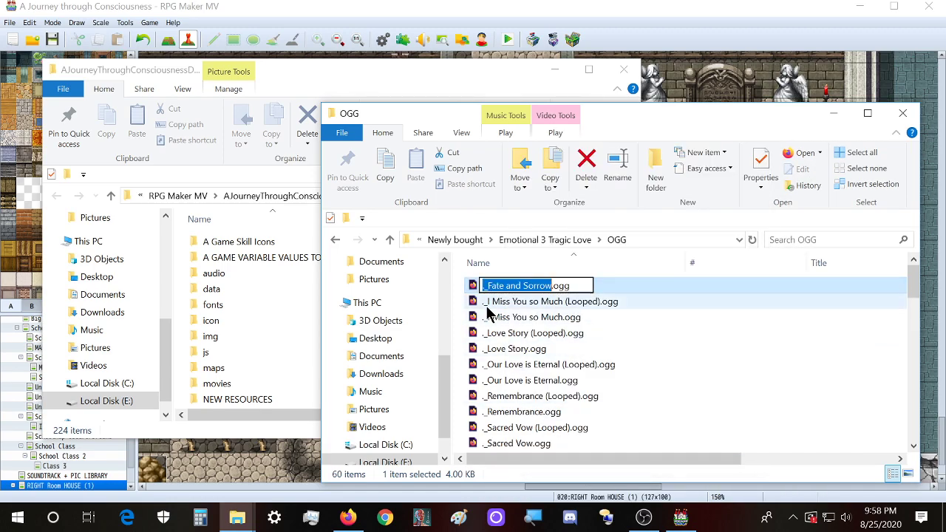
left_click(490, 285)
key("BackSpace")
key("BackSpace")
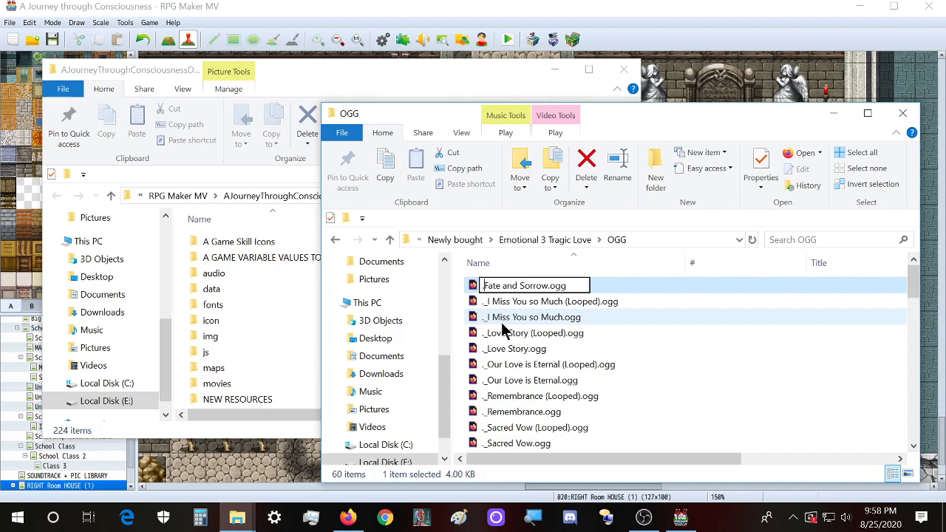
type("Emo_Fate")
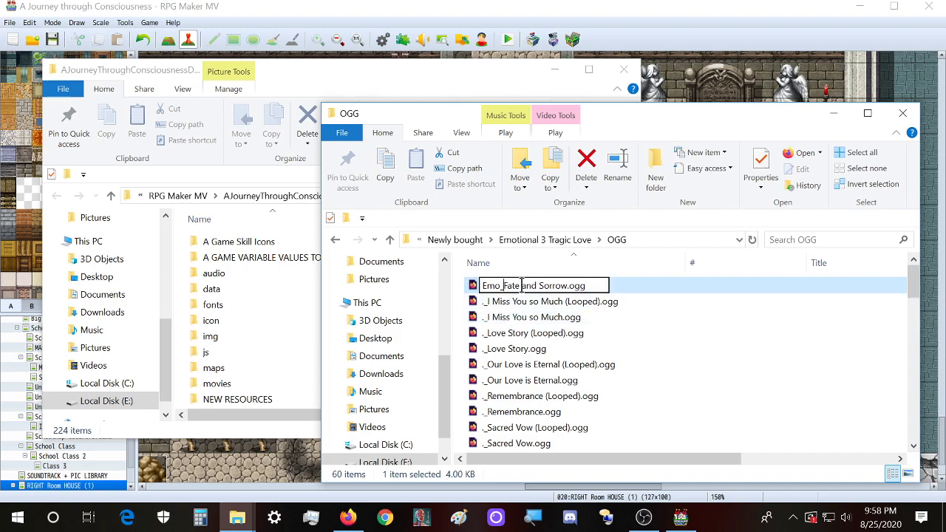
type("_")
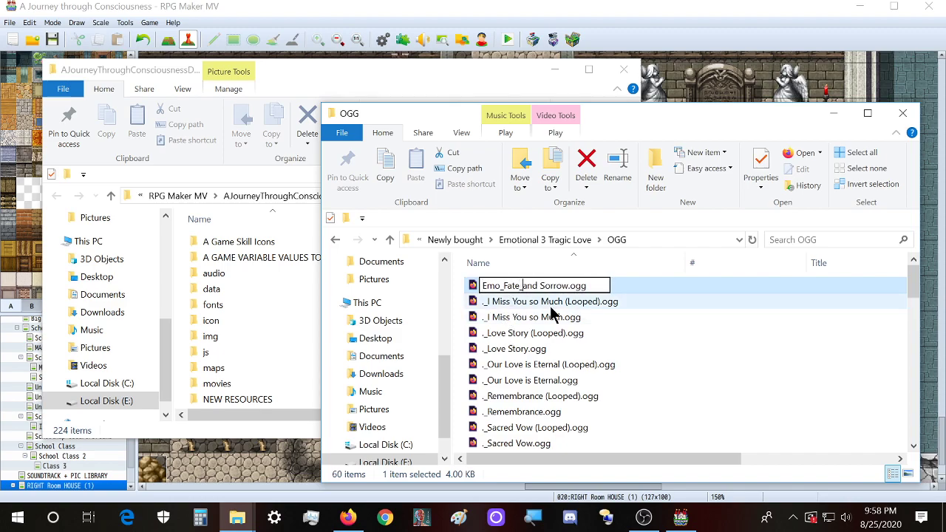
key("BackSpace")
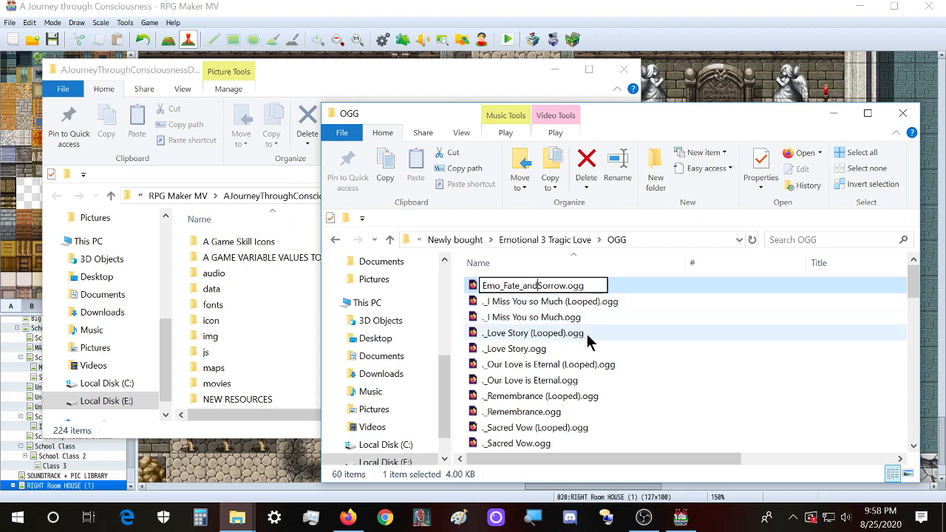
type("_")
key("Return")
- Rename "._I Miss You so Much (Looped).ogg" to "Emo_I_Miss_You_so_Much_Looped.ogg", with underscores in place of the spaces and no parentheses
right_click(507, 289)
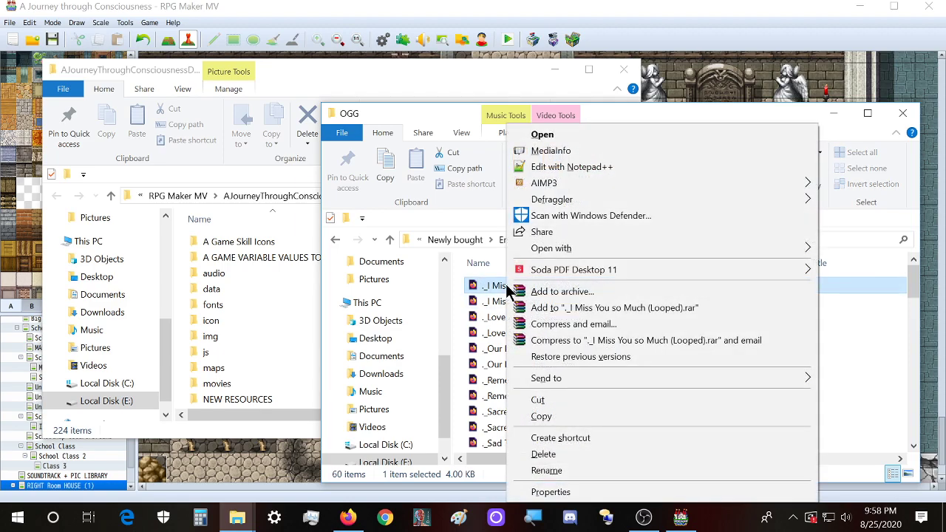
left_click(562, 471)
left_click_drag(491, 286, 458, 285)
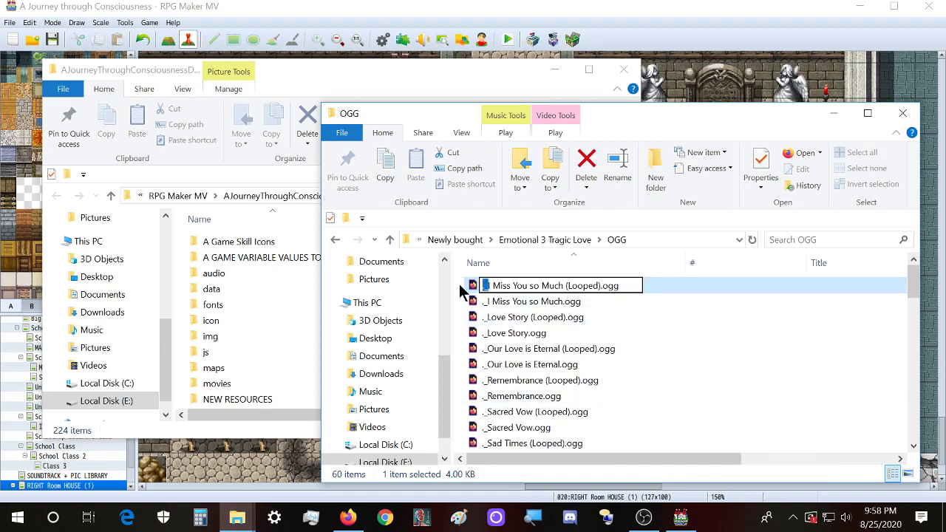
type("Emo")
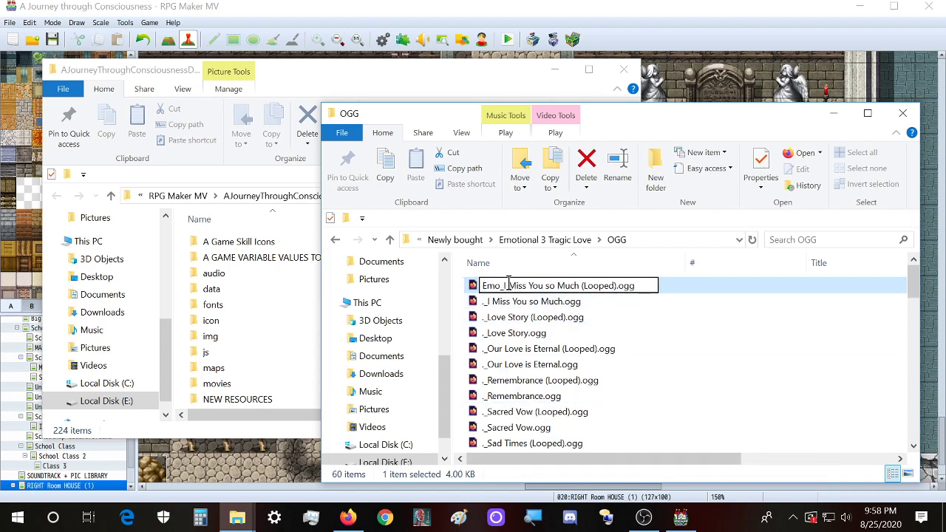
left_click(512, 285)
key("BackSpace")
type("_")
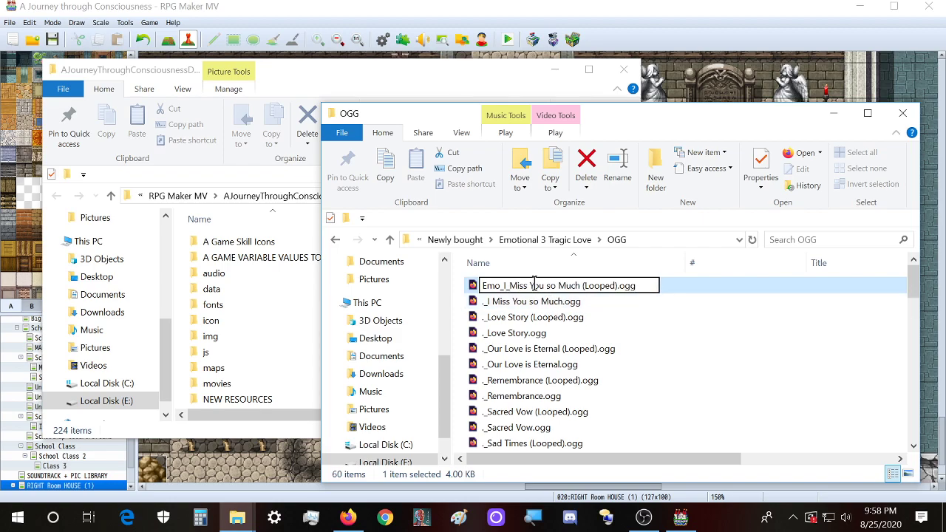
key("BackSpace")
type("_")
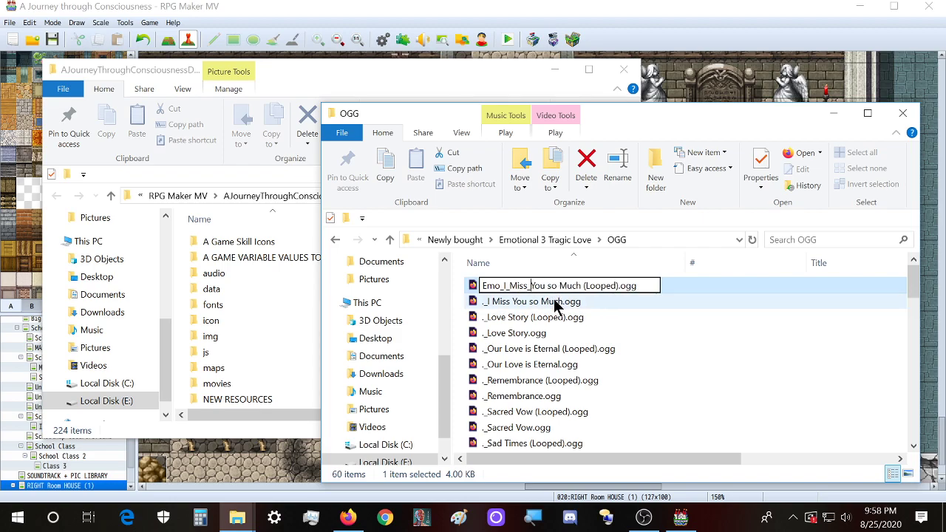
key("BackSpace")
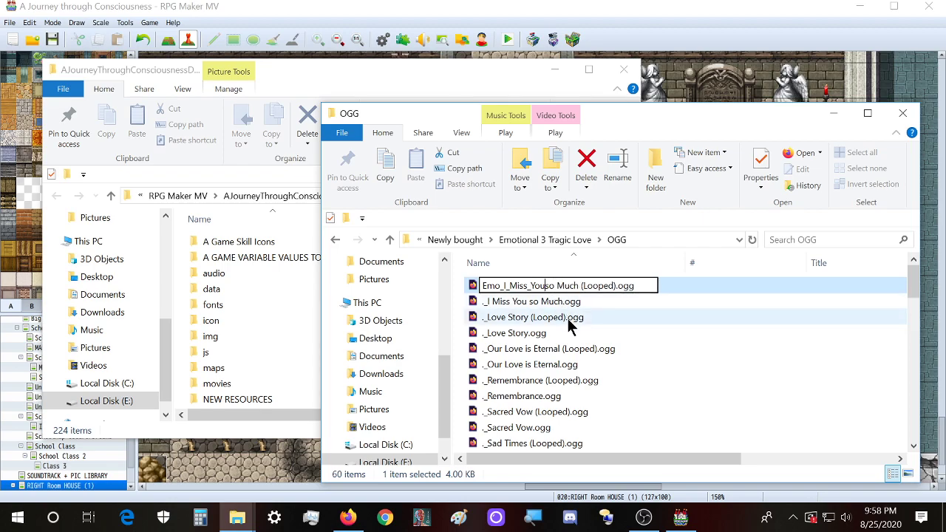
type("_")
right_click(573, 287)
left_click(561, 286)
key("BackSpace")
type("_so_")
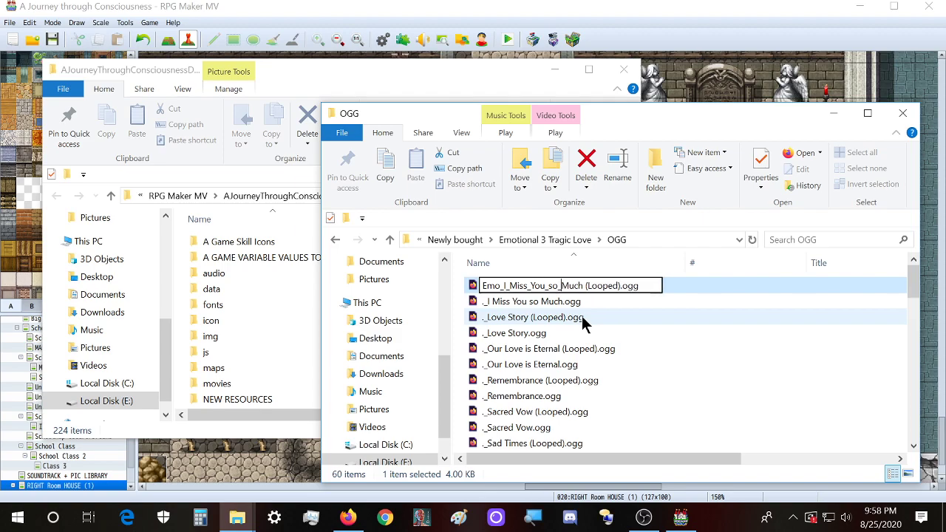
left_click(587, 284)
key("BackSpace")
key("BackSpace")
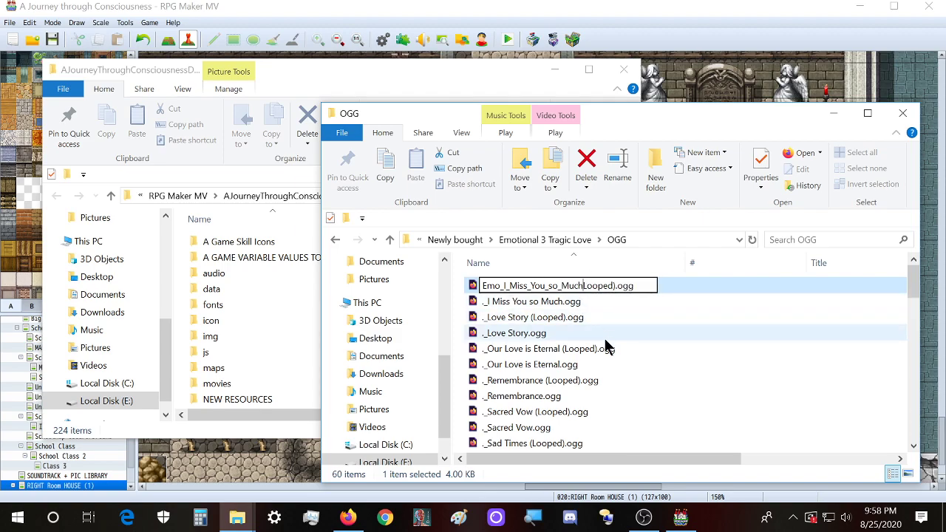
type("_")
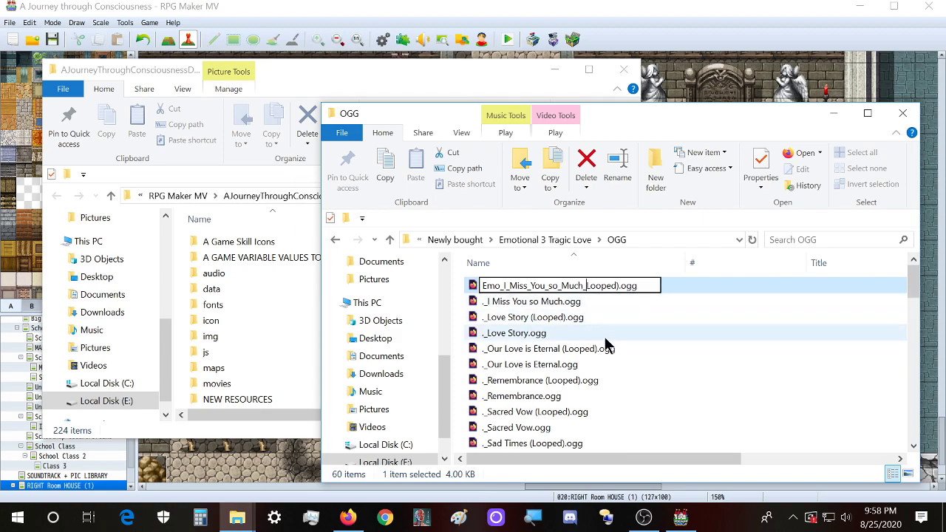
left_click(620, 286)
key("BackSpace")
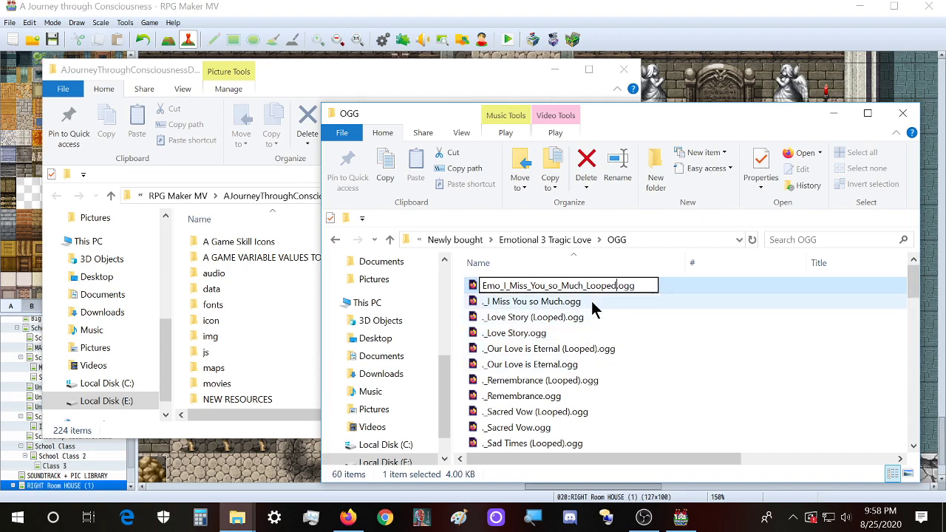
key("Return")
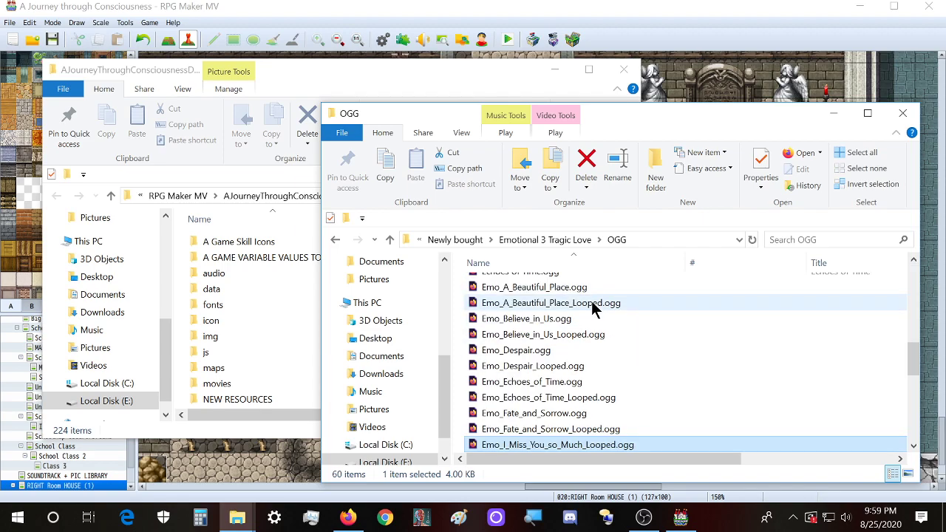
scroll(593, 337, "down", 3)
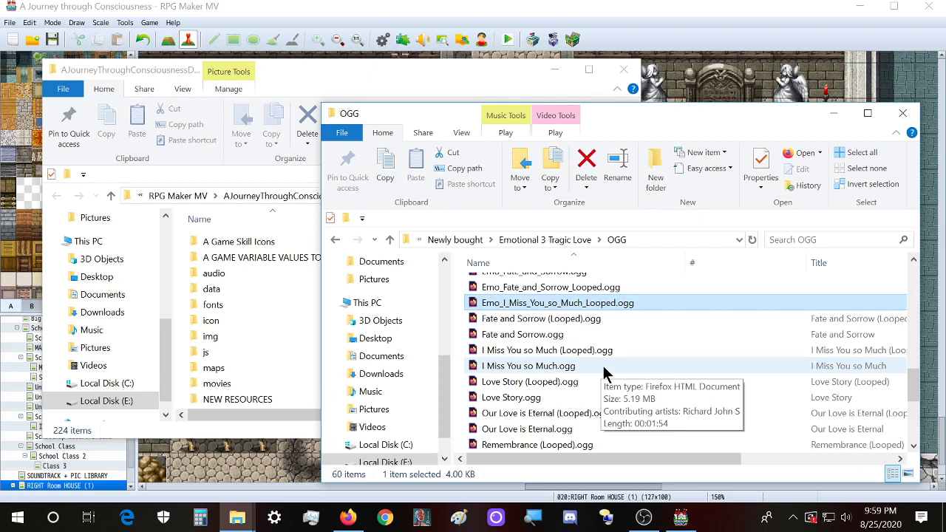
- Search for "powershell replace character in filename" in a new Firefox tab and open the Stack Overflow question on replacing filename characters at its accepted answer
left_click(353, 516)
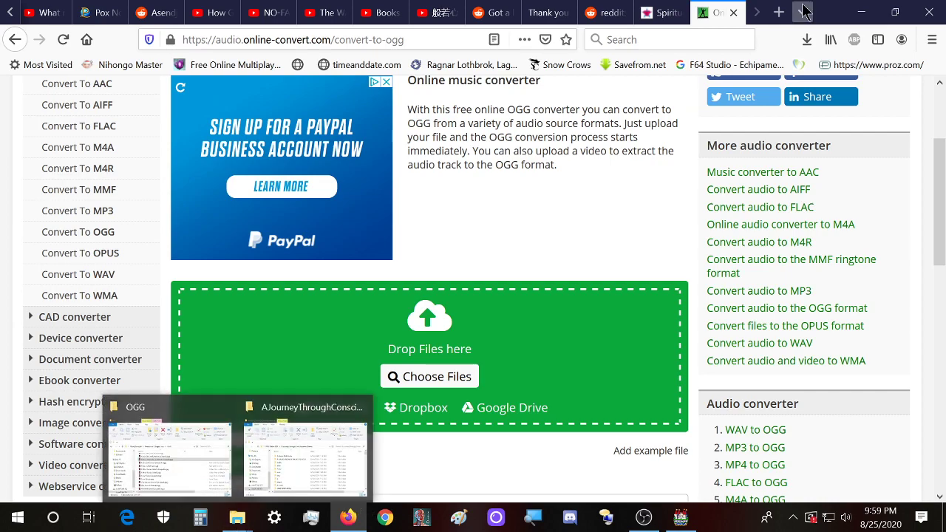
key("ctrl+t")
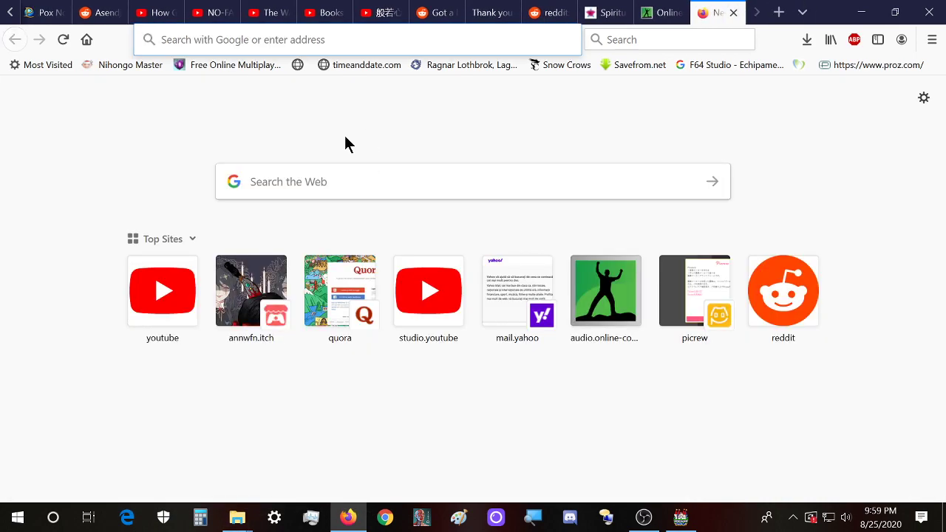
type("powershell ")
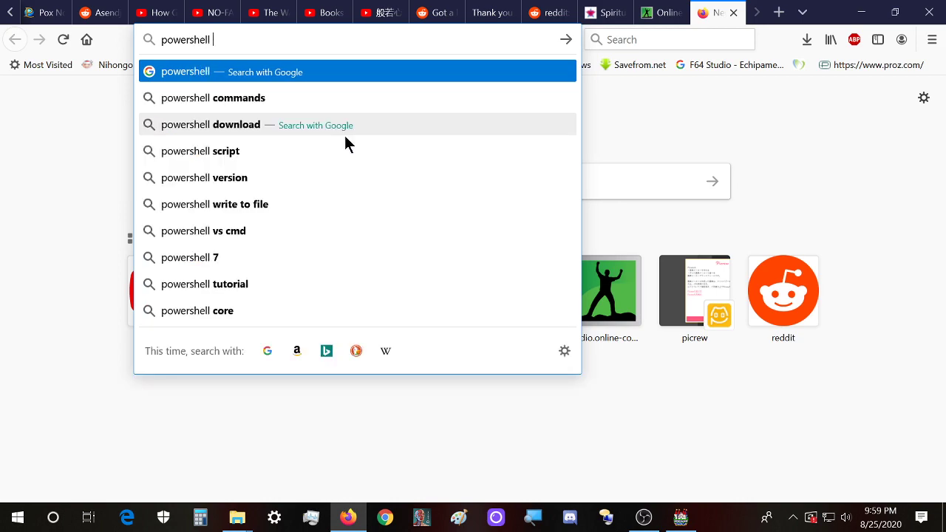
type("replace")
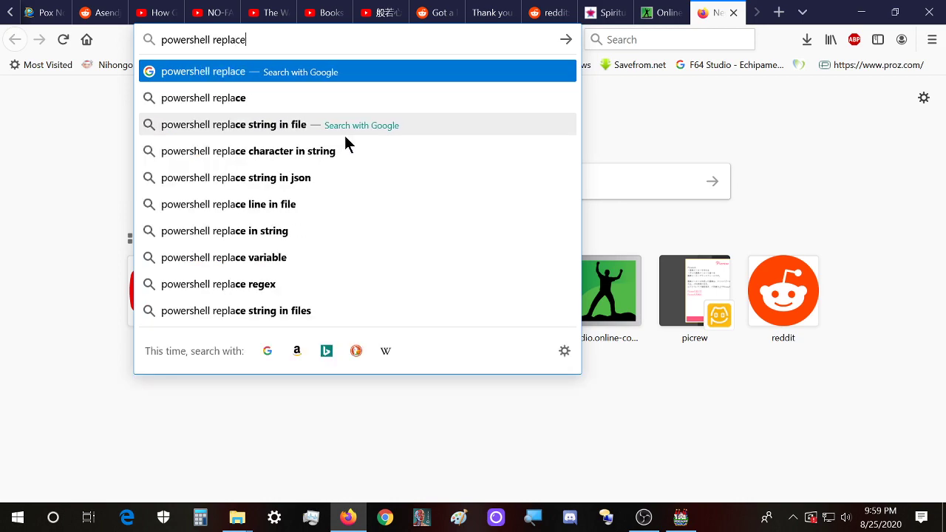
type(" character in fil")
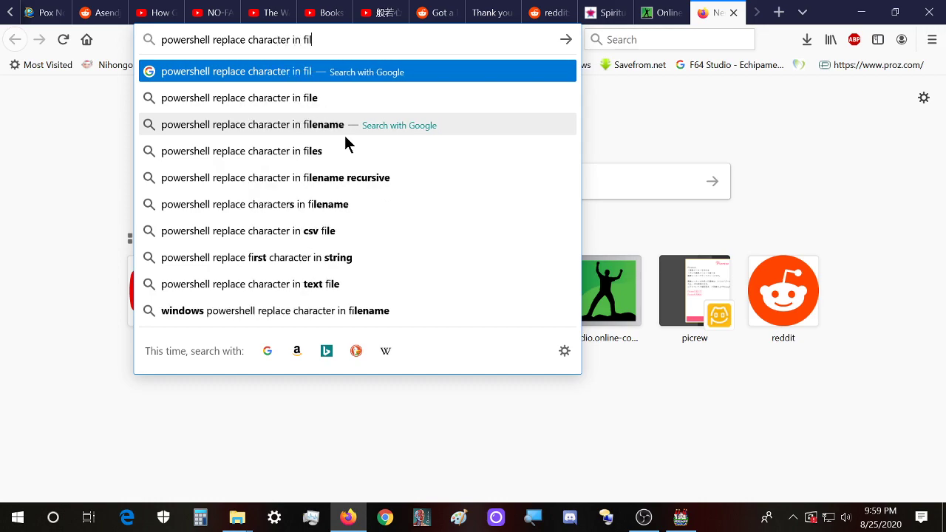
type("ename")
key("Return")
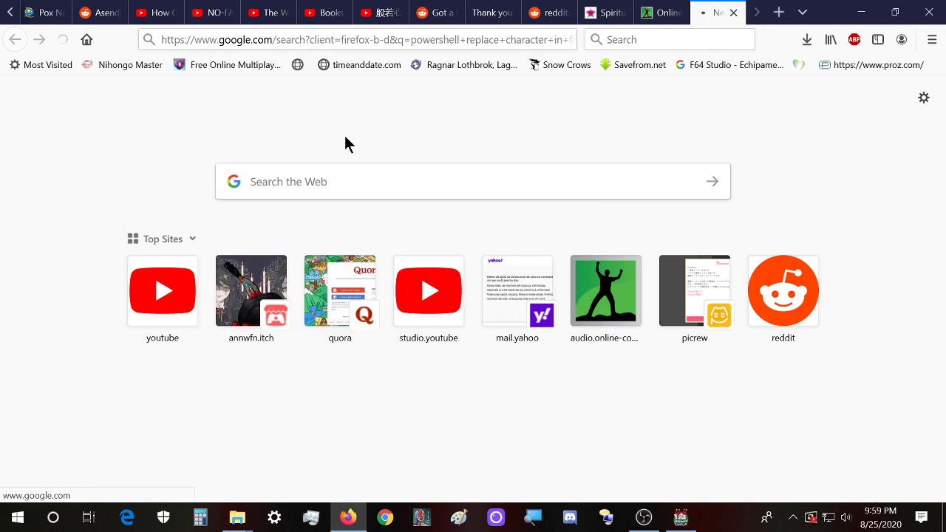
left_click(198, 231)
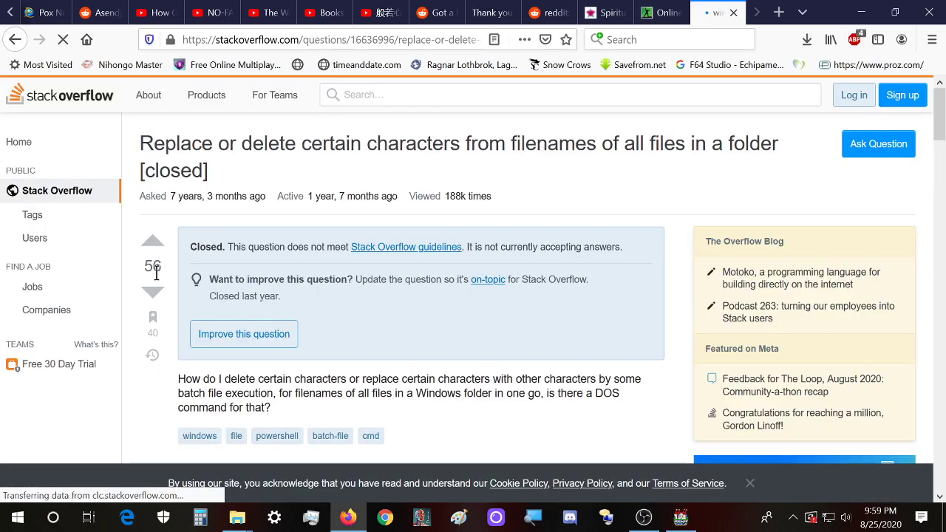
scroll(152, 288, "down", 5)
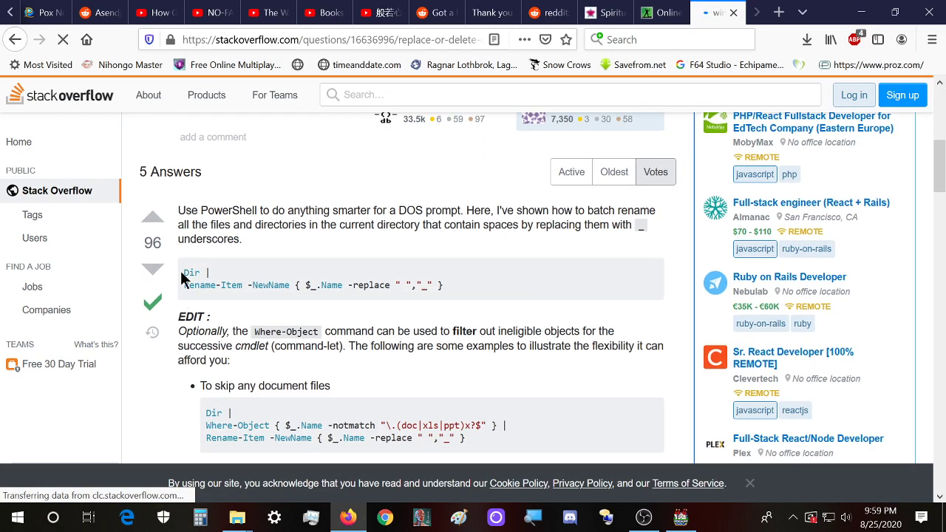
- Copy the accepted answer's Dir | Rename-Item command that replaces spaces with underscores, and switch to the OGG folder in File Explorer
left_click_drag(184, 272, 443, 292)
key("ctrl+c")
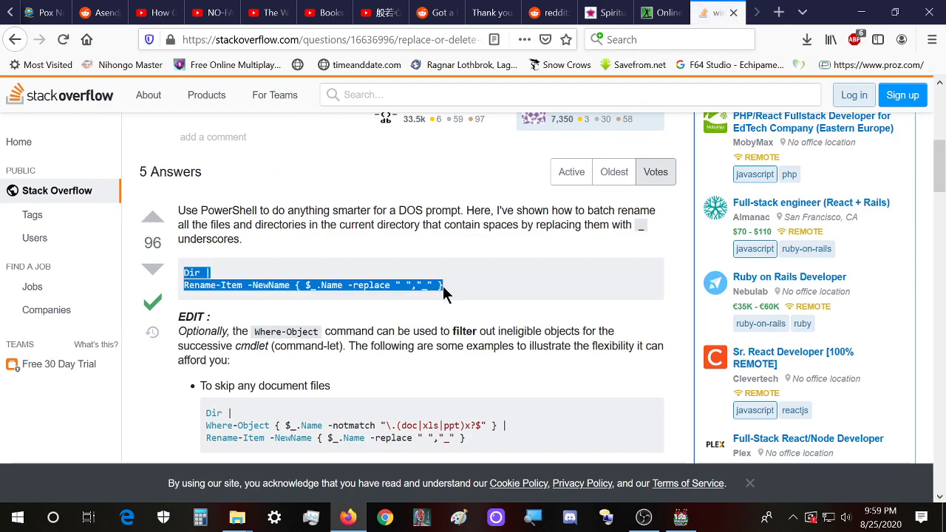
left_click(249, 516)
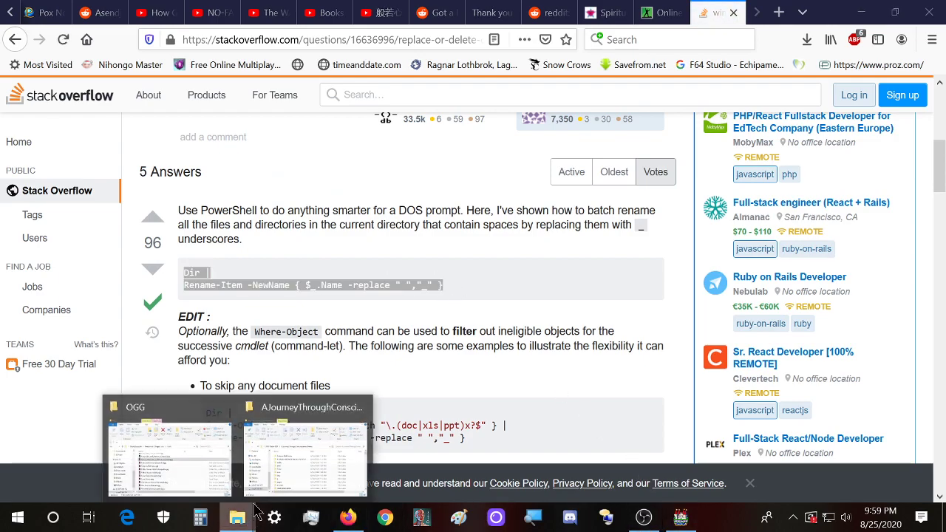
left_click(289, 468)
mouse_move(237, 516)
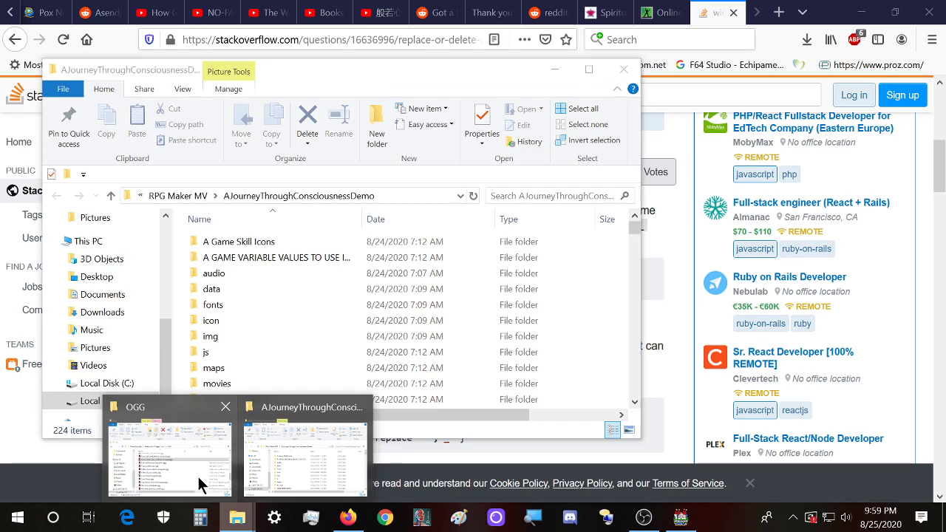
left_click(203, 486)
- Open Windows PowerShell in the OGG folder and get a fresh prompt
left_click_drag(538, 122, 485, 80)
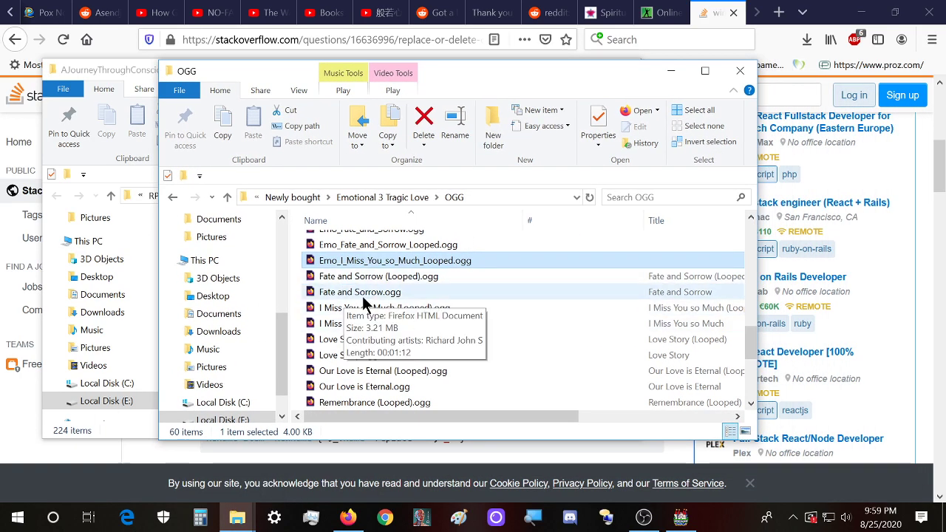
left_click(179, 90)
left_click(255, 150)
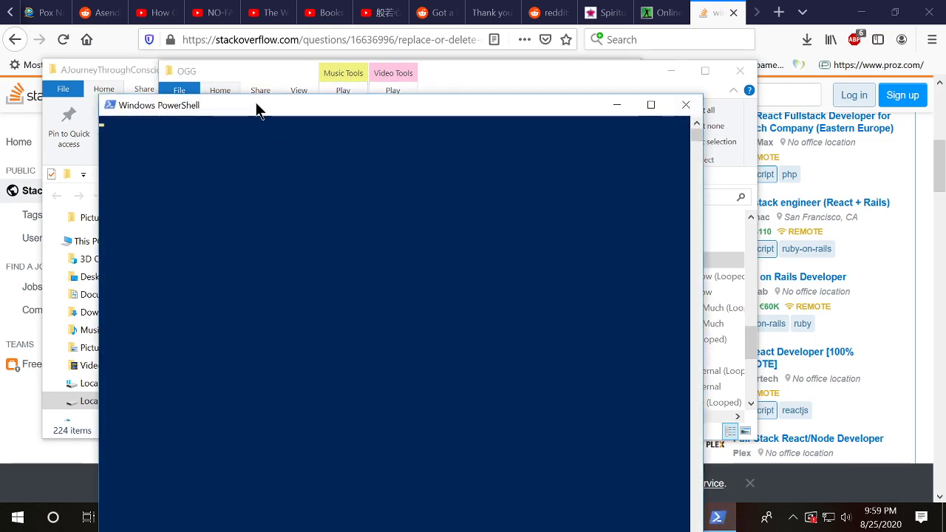
left_click_drag(232, 106, 412, 167)
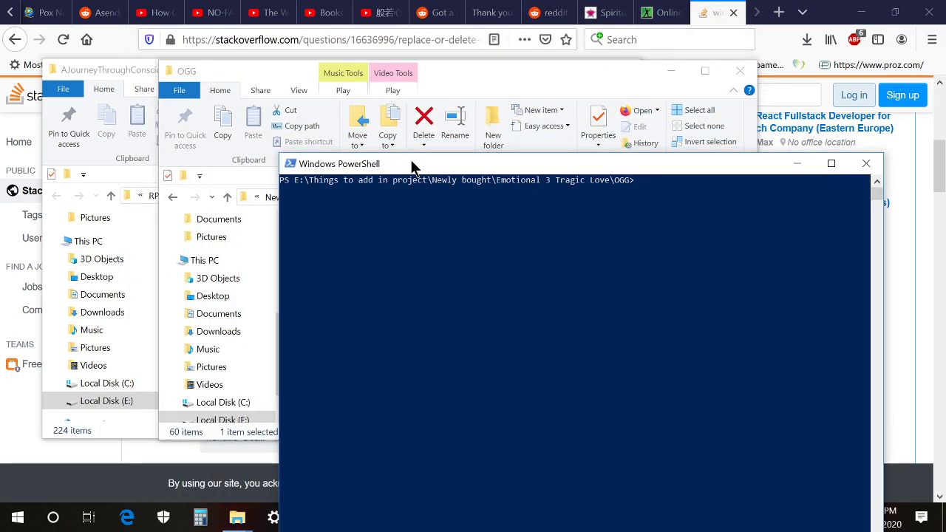
key("Return")
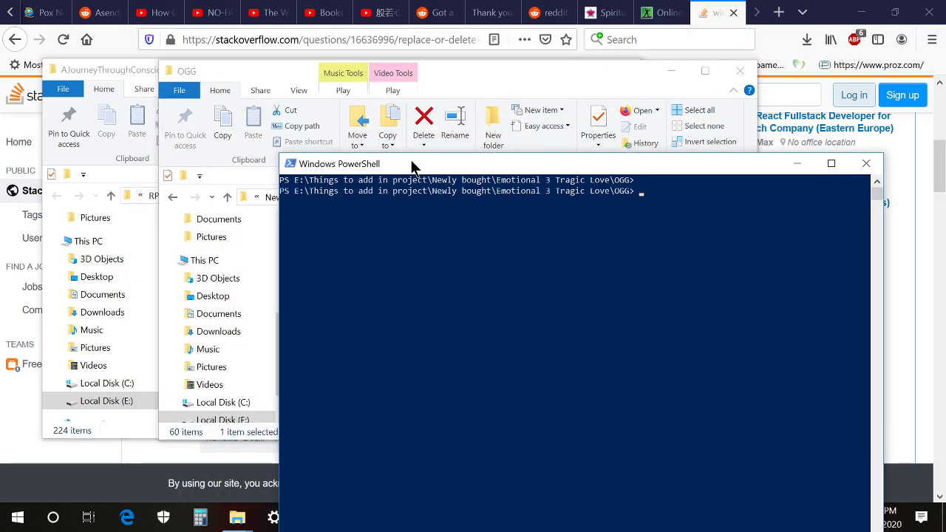
- Paste the copied Dir | Rename-Item command at the prompt and move the PowerShell window clear of the file list
key("ctrl+v")
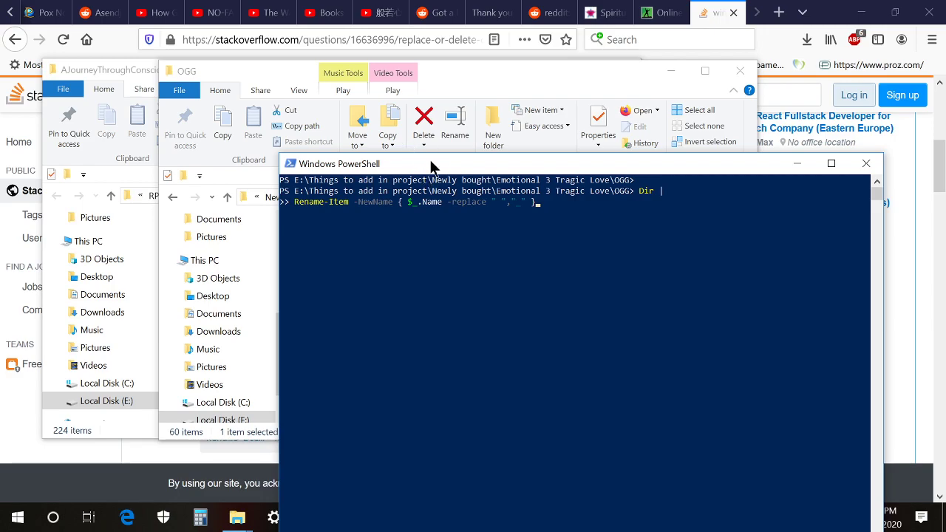
left_click_drag(430, 160, 590, 55)
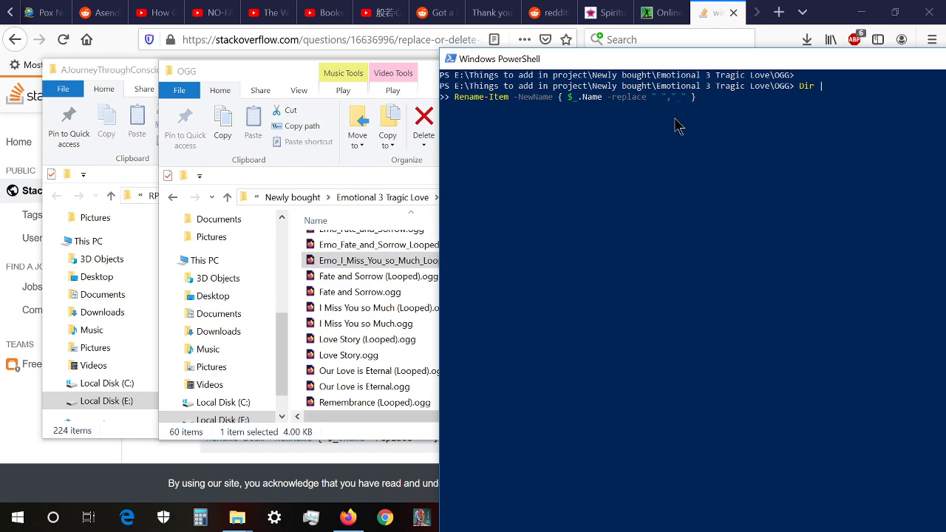
left_click(664, 97)
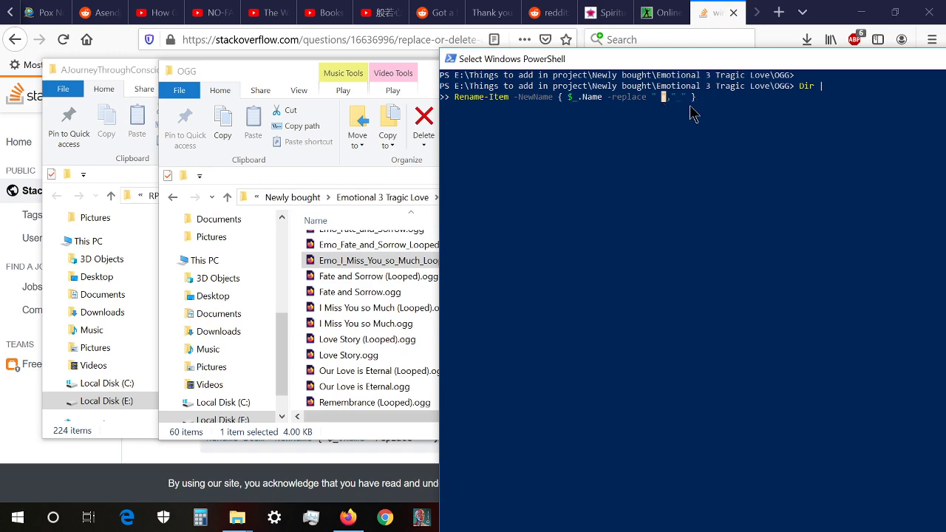
key("Escape")
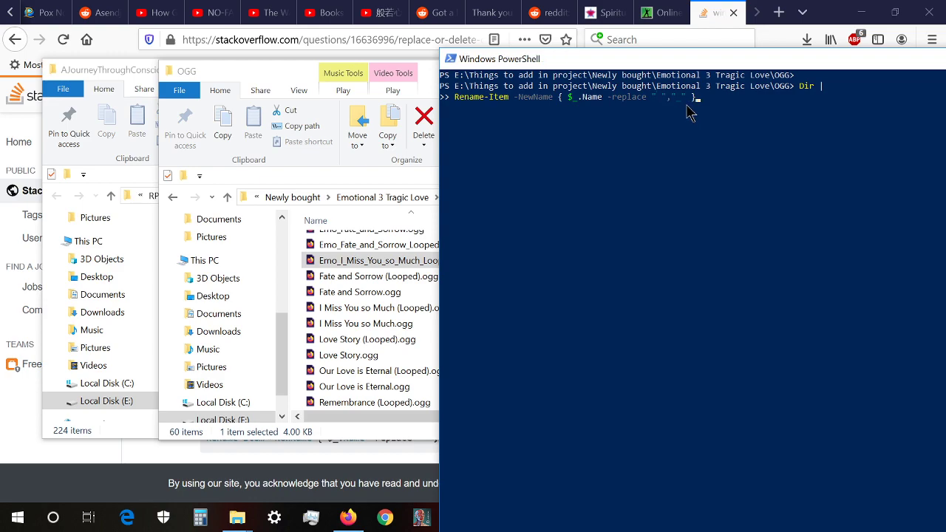
- Compare the pending rename command with the track file names in the OGG folder
left_click(426, 67)
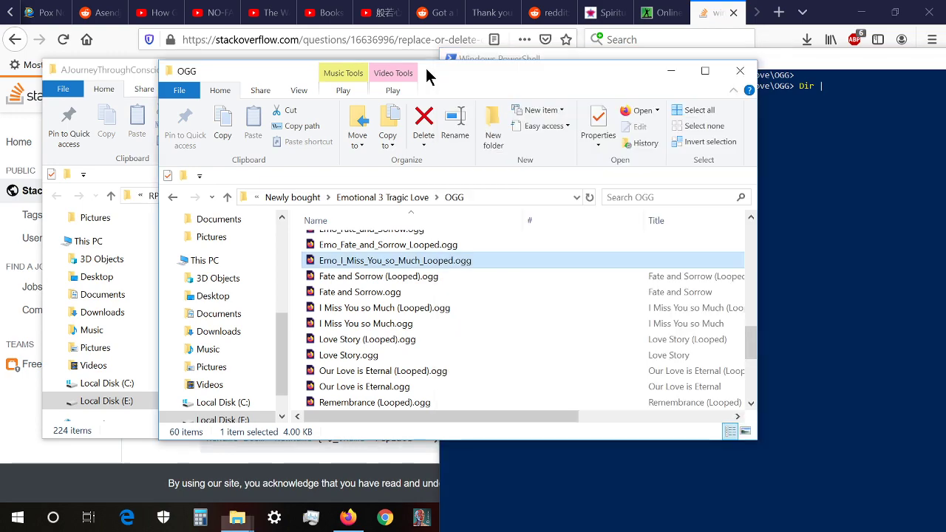
key("Down")
left_click(811, 165)
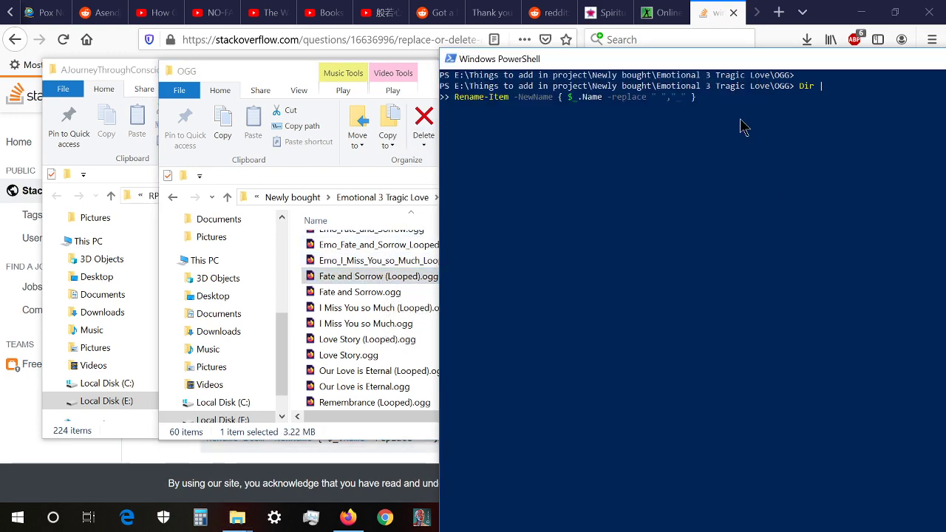
left_click(706, 99)
key("Escape")
left_click(392, 308)
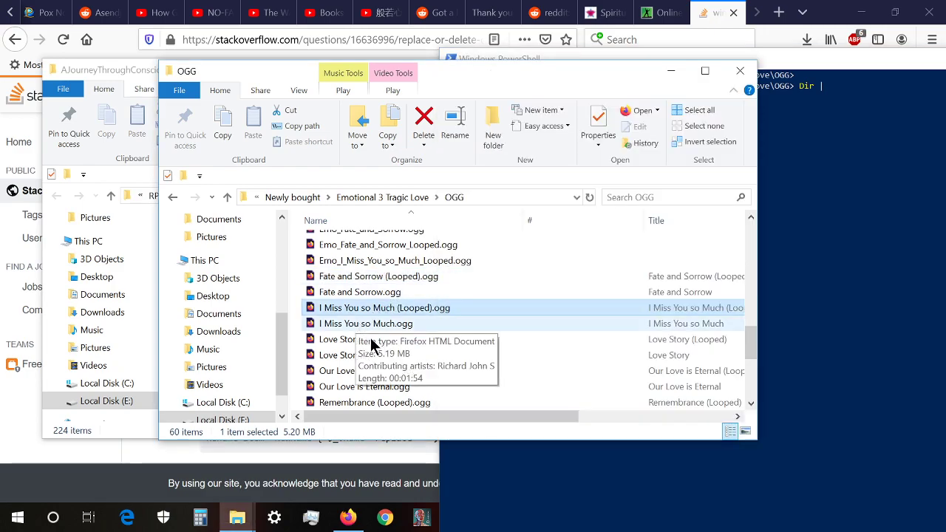
left_click(385, 358)
scroll(388, 340, "down", 6)
scroll(393, 363, "up", 15)
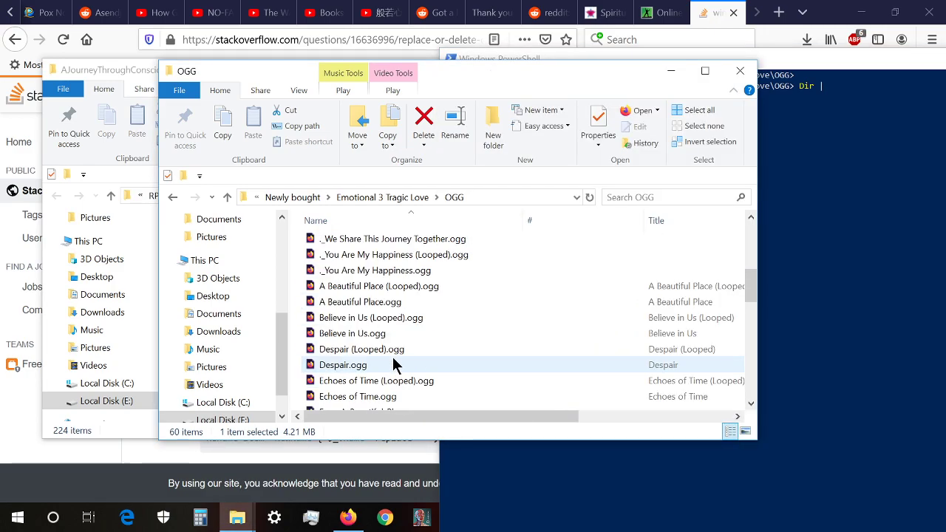
scroll(392, 356, "down", 3)
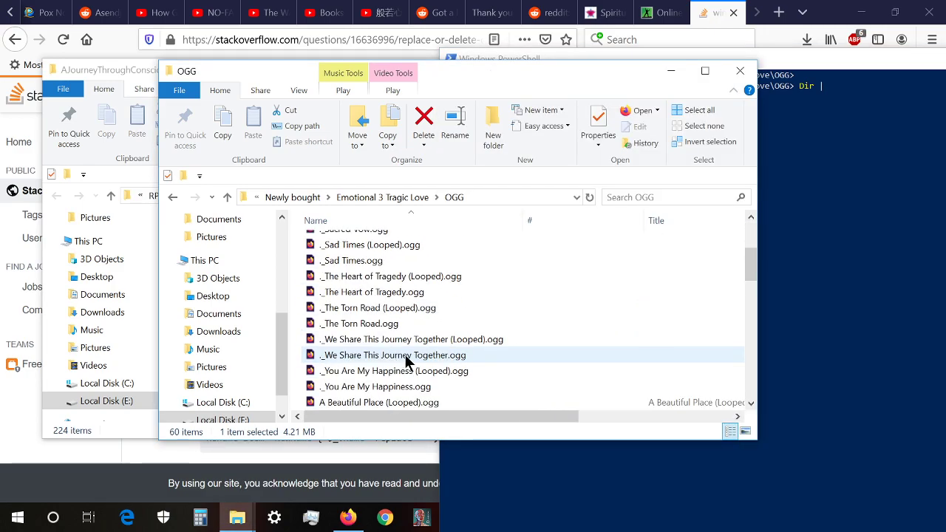
- Run the pasted Rename-Item command to replace spaces with underscores in all OGG folder file names
left_click(813, 74)
left_click_drag(813, 68, 746, 74)
key("Return")
- Look through the OGG folder to check the batch-renamed track file names
left_click(345, 310)
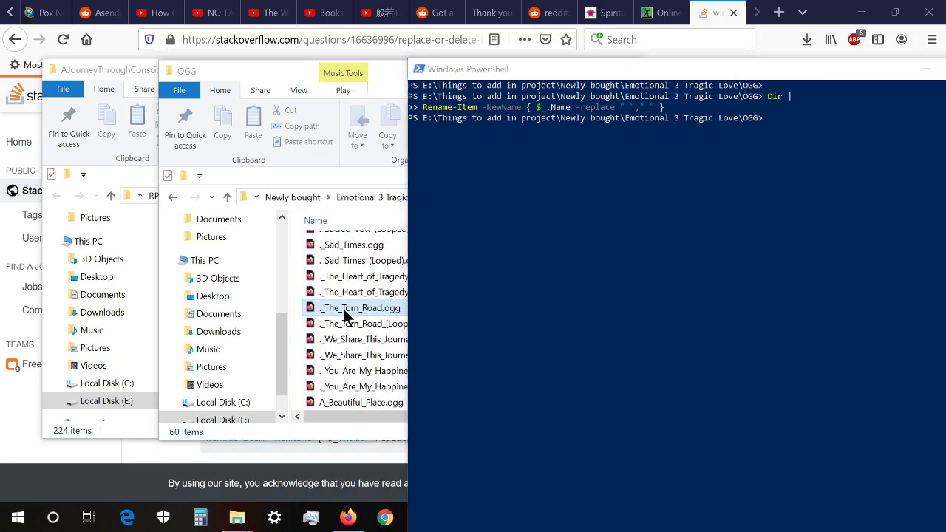
scroll(392, 306, "down", 1)
scroll(392, 315, "down", 3)
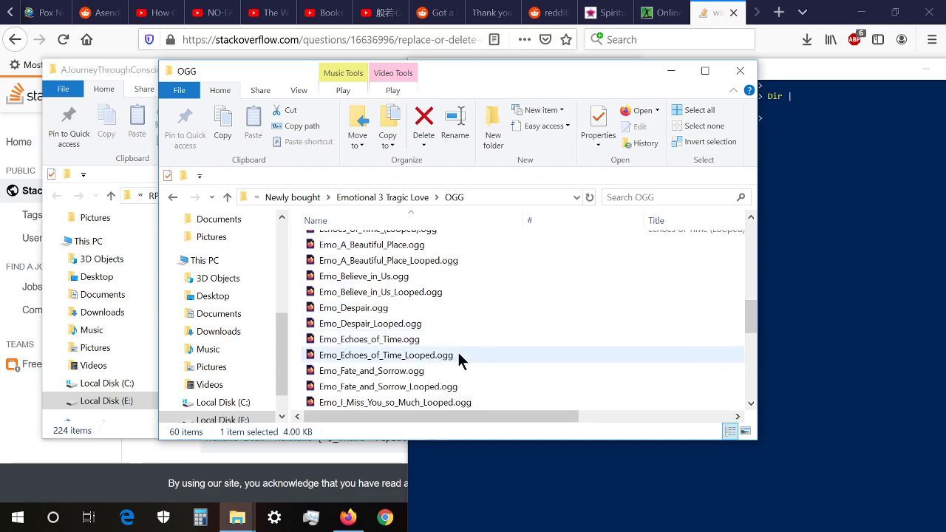
scroll(459, 355, "down", 3)
scroll(456, 355, "down", 4)
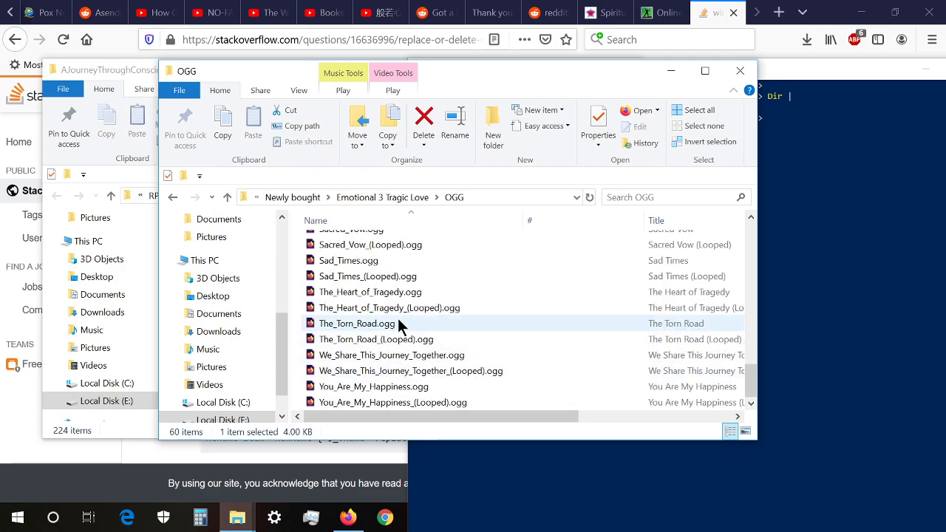
scroll(388, 384, "up", 8)
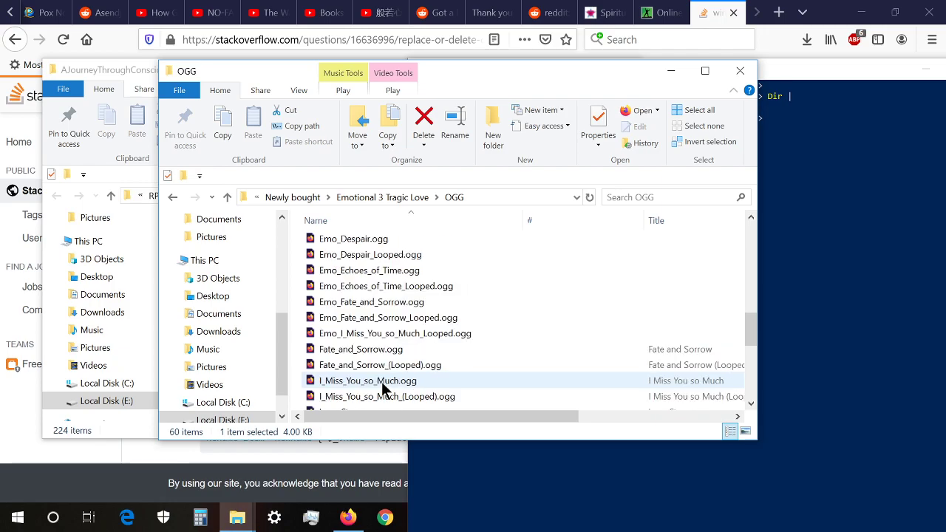
scroll(383, 386, "up", 8)
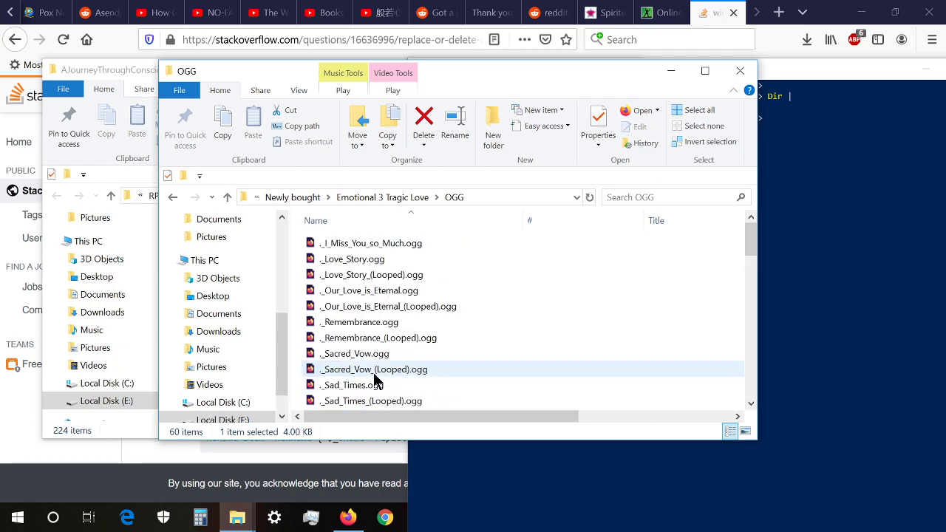
- Paste the Dir | Rename-Item command again at the new PowerShell prompt, ready for another replacement
left_click(789, 91)
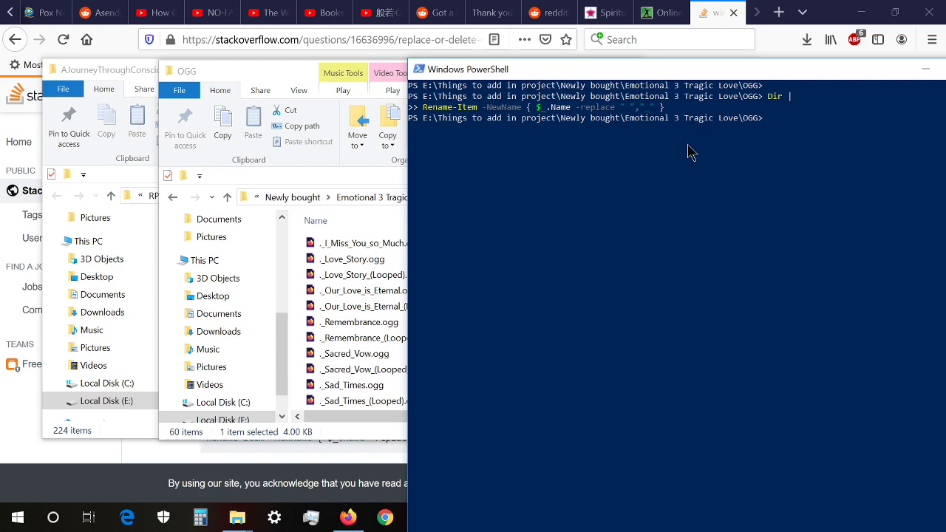
left_click(666, 107)
left_click_drag(667, 108, 770, 102)
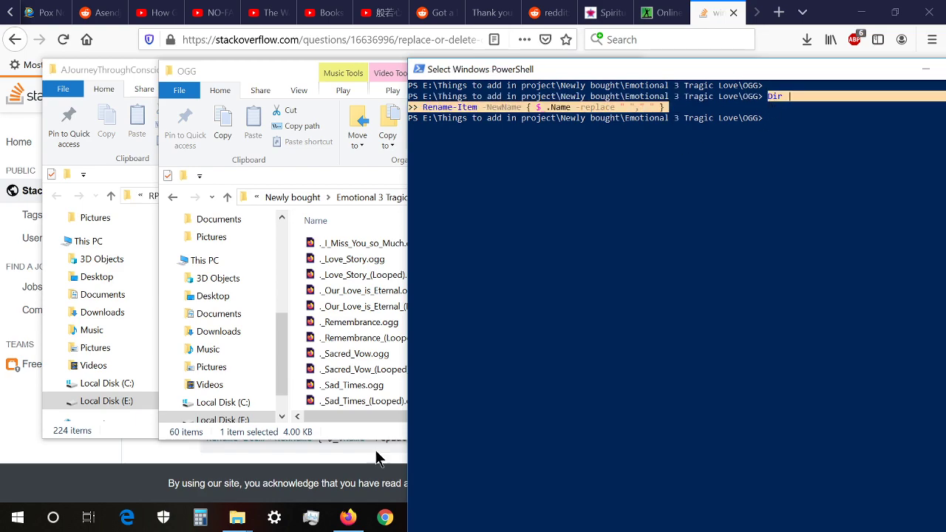
left_click(348, 518)
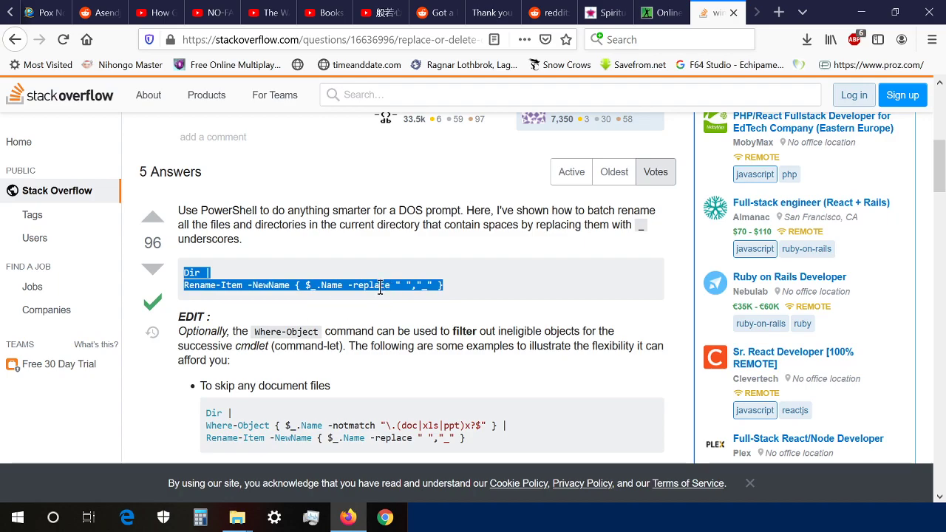
left_click(458, 518)
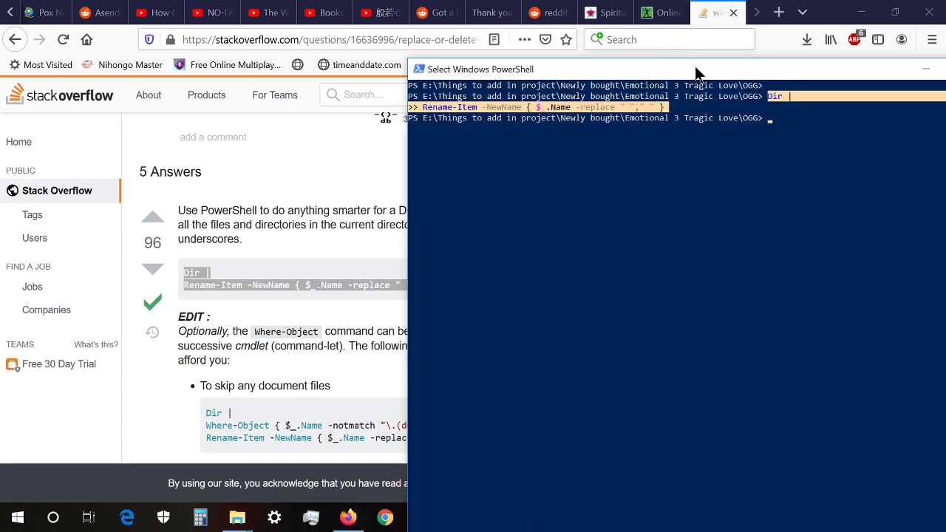
left_click(772, 117)
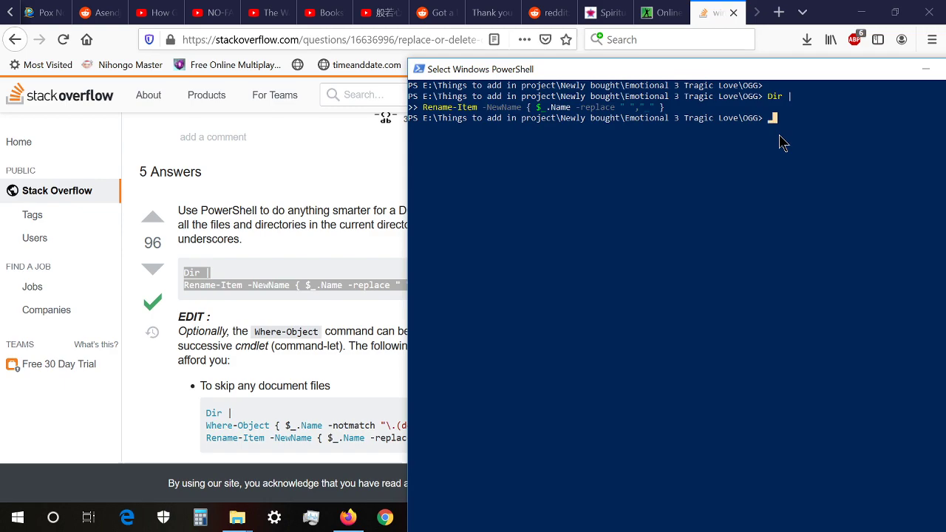
right_click(784, 142)
left_click_drag(646, 66, 675, 57)
- Change the command's replace arguments to "._","" and run it on the OGG folder to strip the "._" prefix
mouse_move(244, 521)
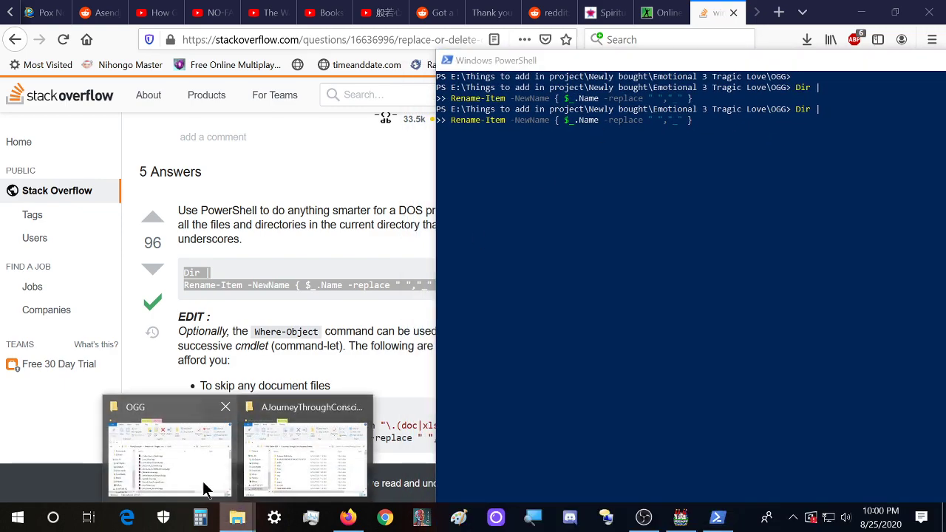
left_click(206, 484)
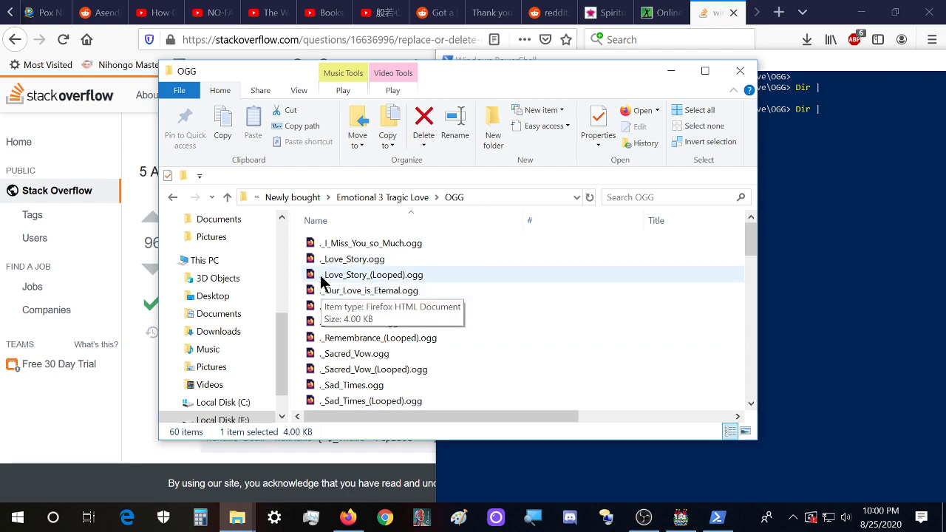
left_click(800, 64)
left_click(656, 122)
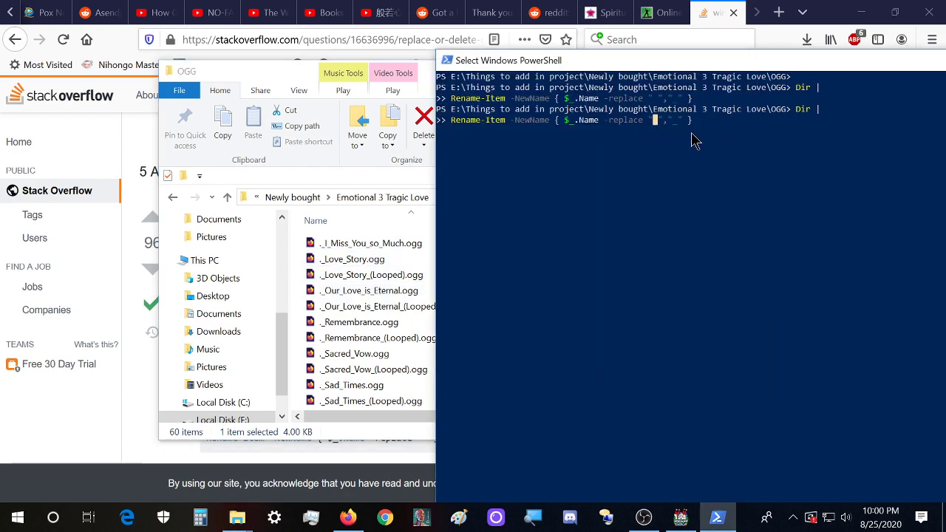
key("Escape")
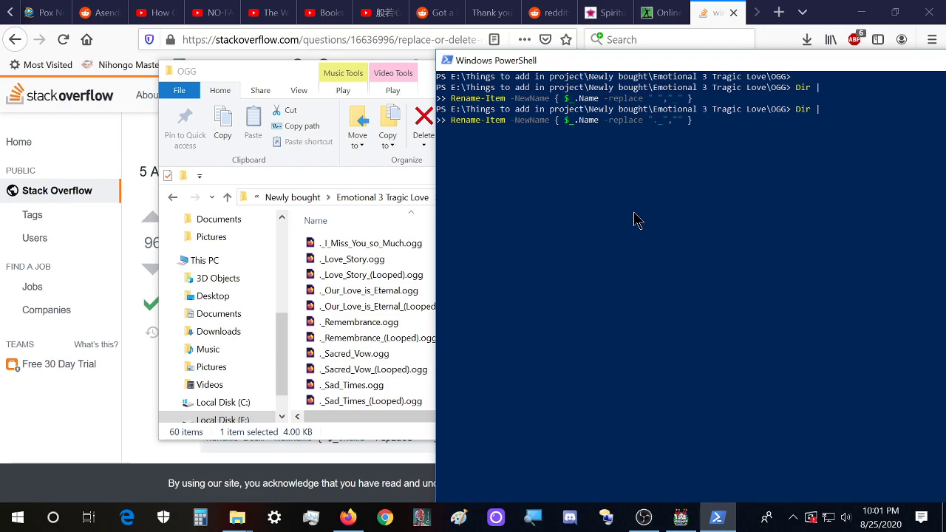
key("Return")
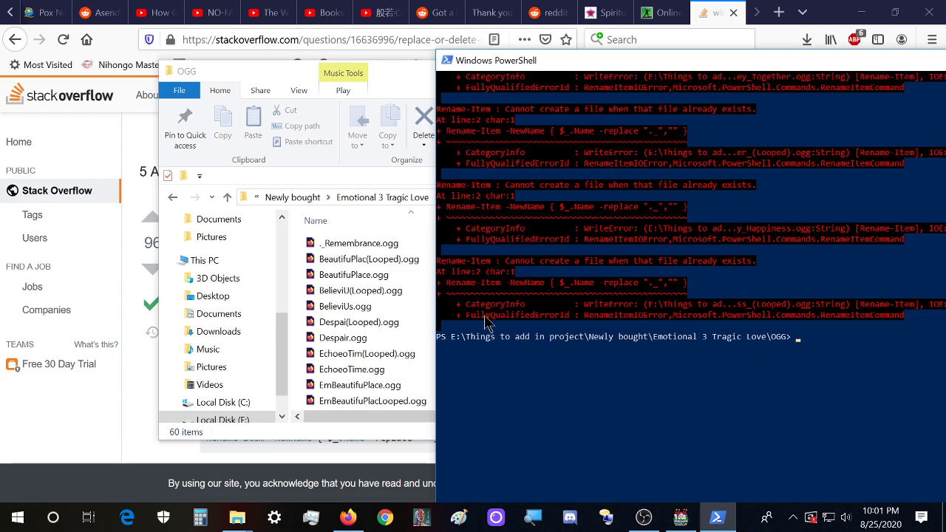
- Examine the OGG folder's track names after the prefix replacement
left_click(378, 322)
scroll(379, 322, "down", 9)
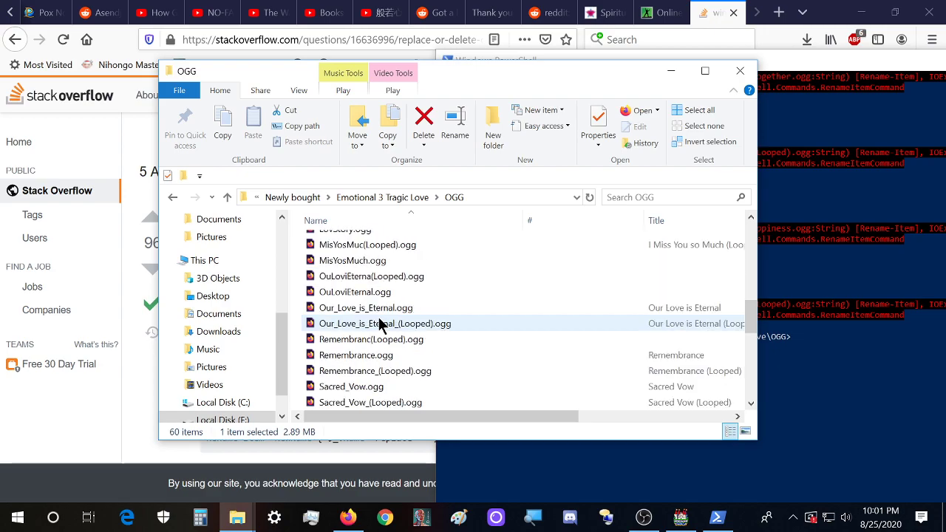
scroll(380, 324, "up", 4)
scroll(382, 321, "up", 1)
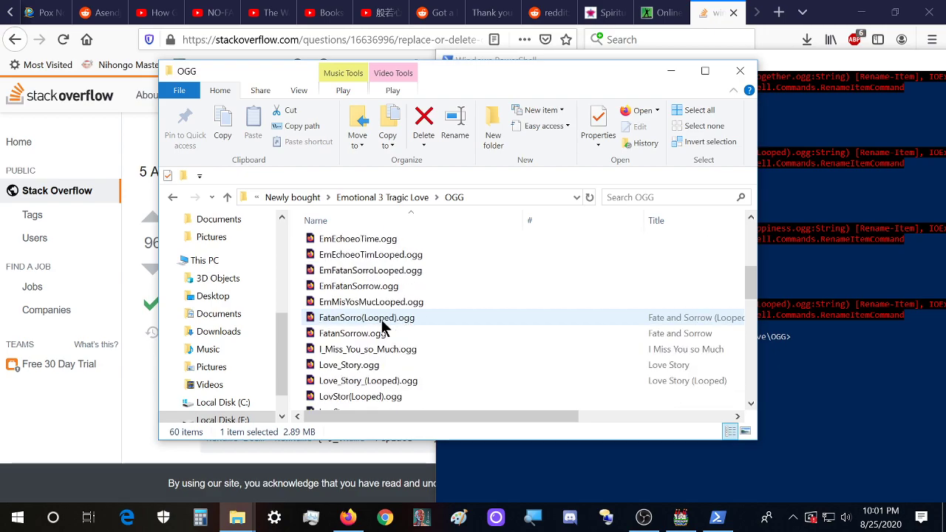
scroll(382, 323, "up", 2)
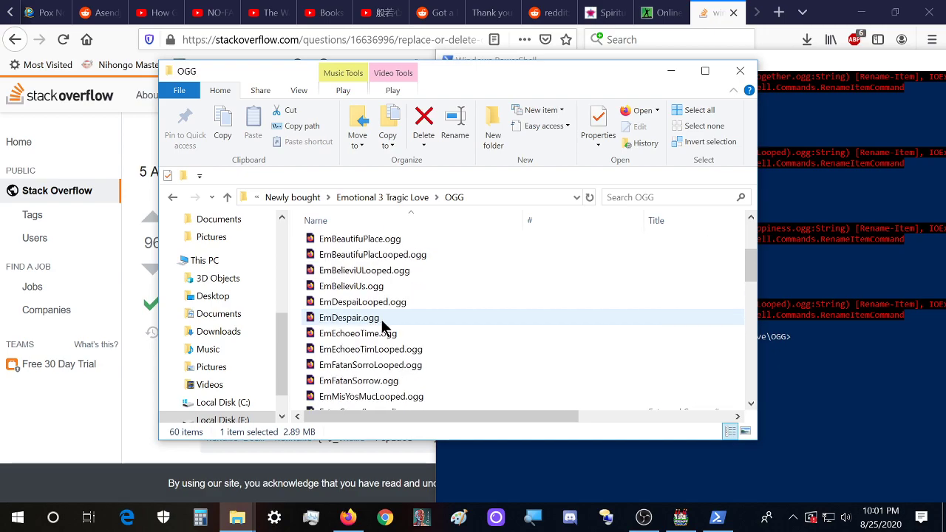
scroll(382, 323, "up", 2)
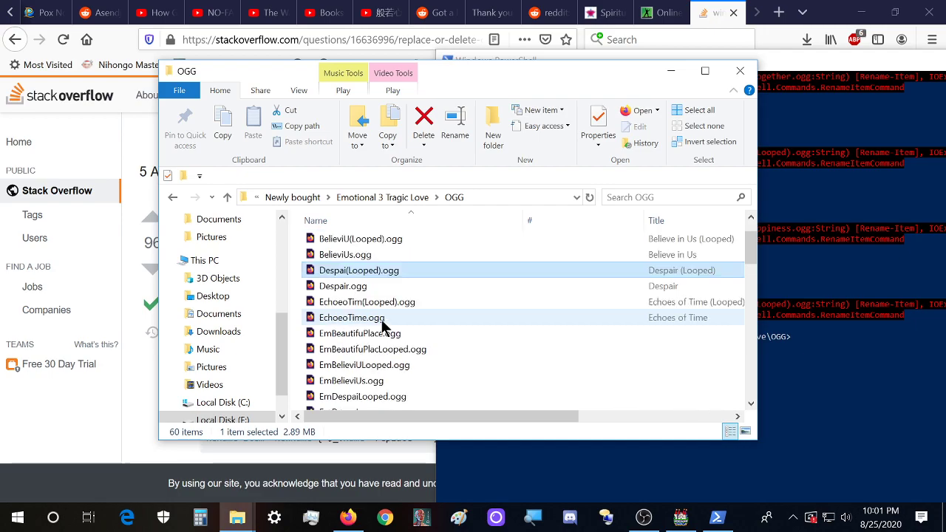
- Try to undo the last rename in the OGG folder, retrying before cancelling the operation
scroll(382, 322, "up", 1)
left_click(383, 308)
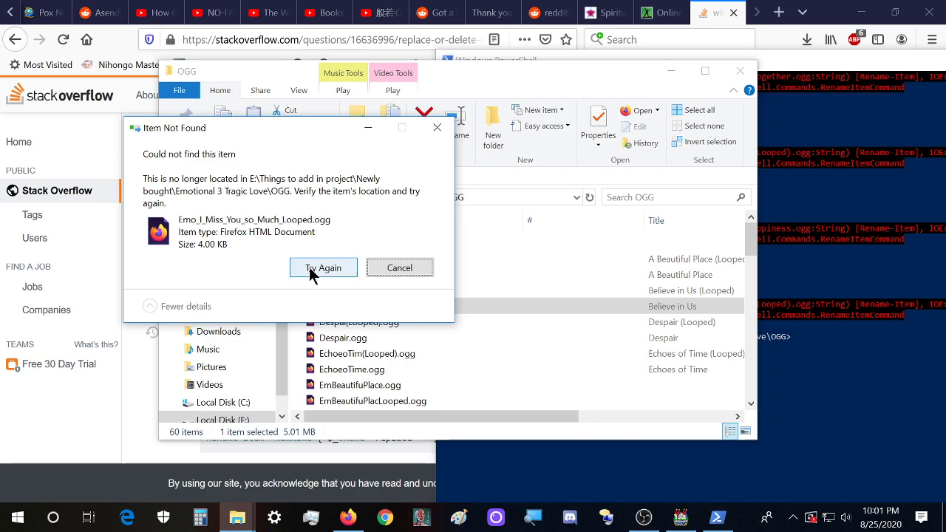
left_click(325, 271)
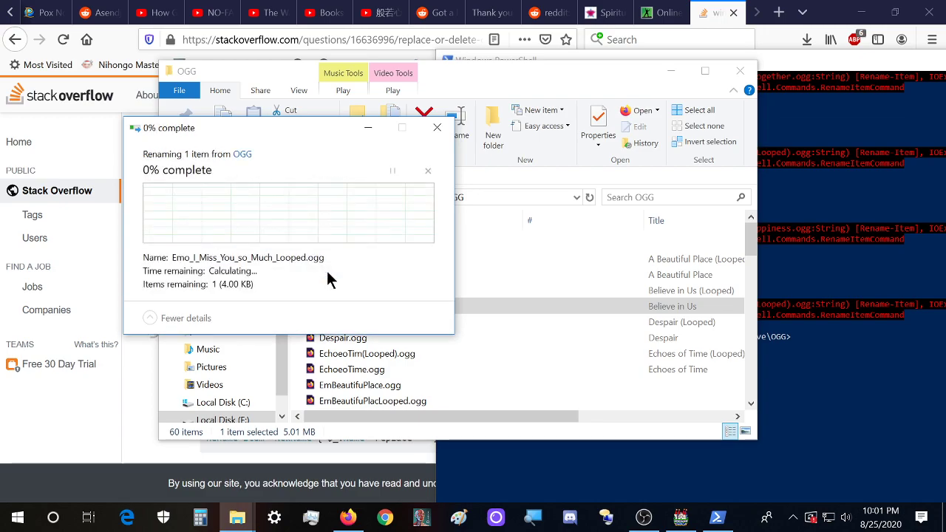
left_click(325, 269)
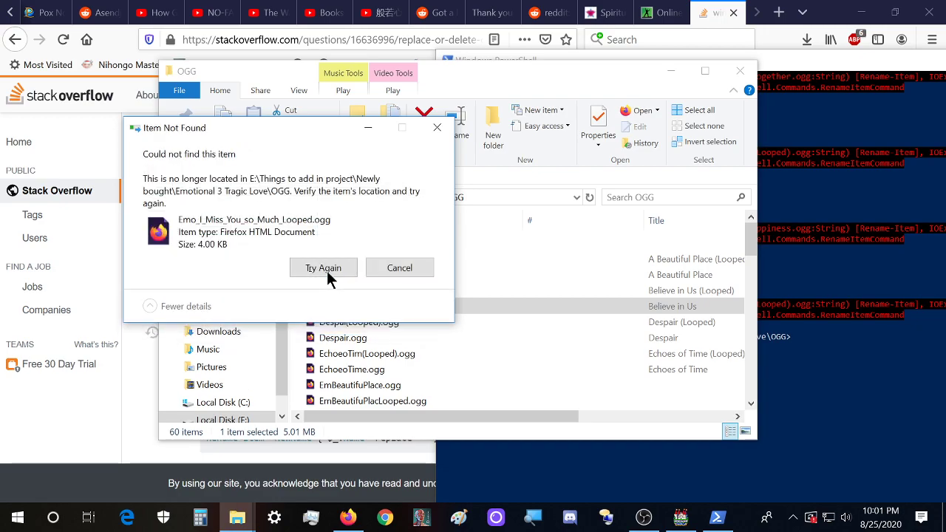
left_click(325, 270)
left_click(416, 271)
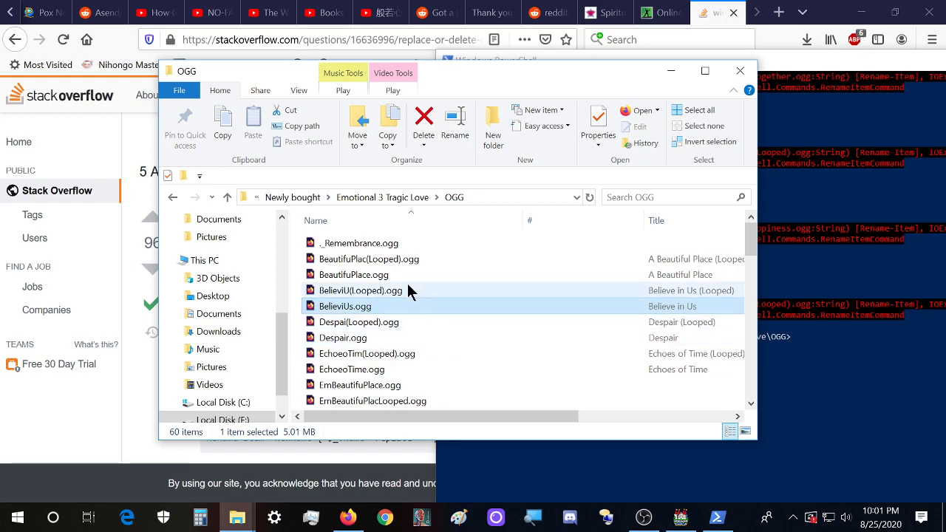
- Look through the full OGG file list to examine how the track names were altered
scroll(407, 278, "down", 2)
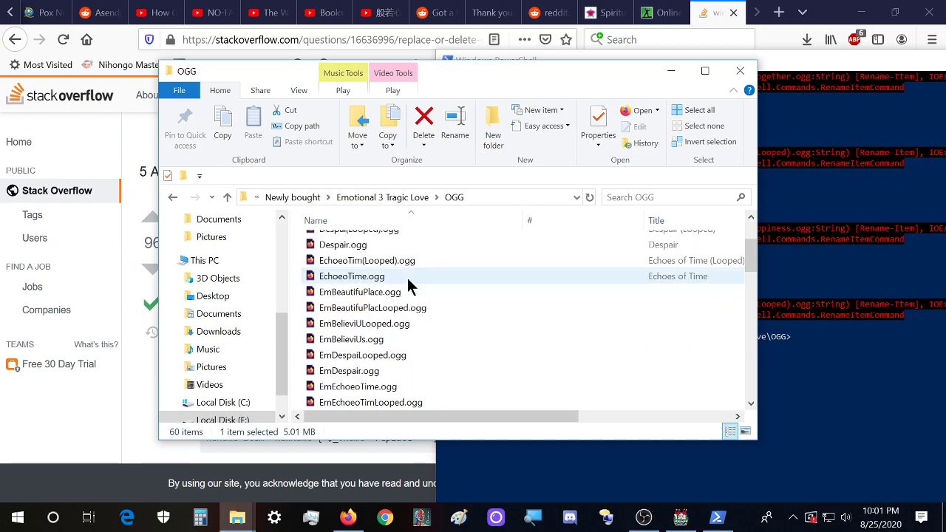
scroll(414, 280, "up", 1)
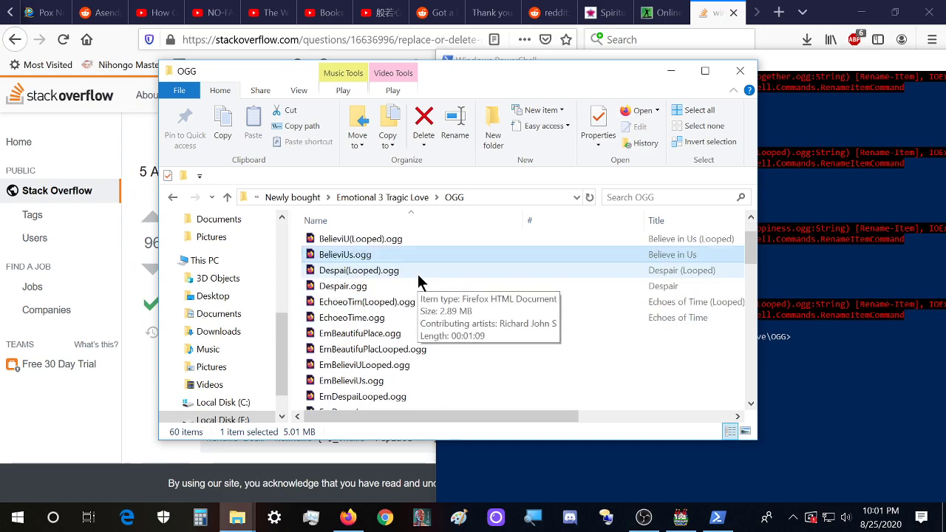
scroll(419, 282, "down", 16)
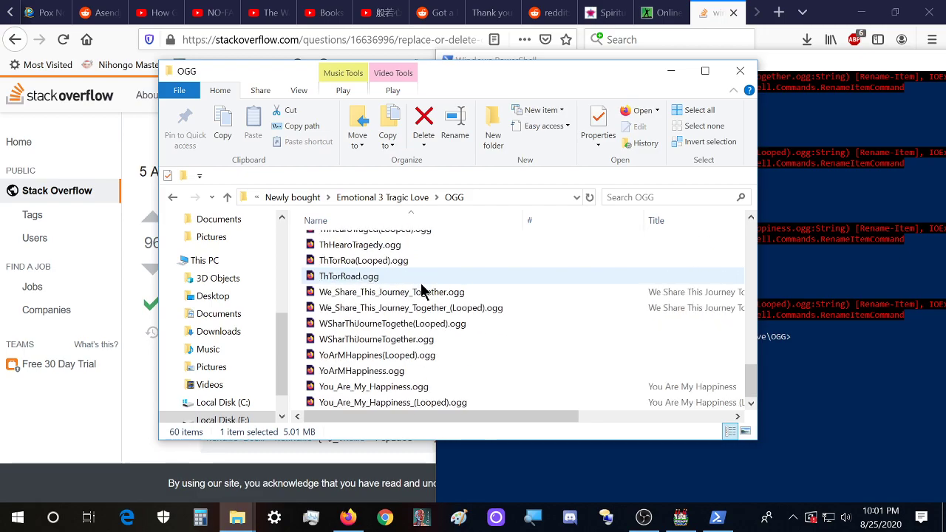
scroll(444, 354, "up", 15)
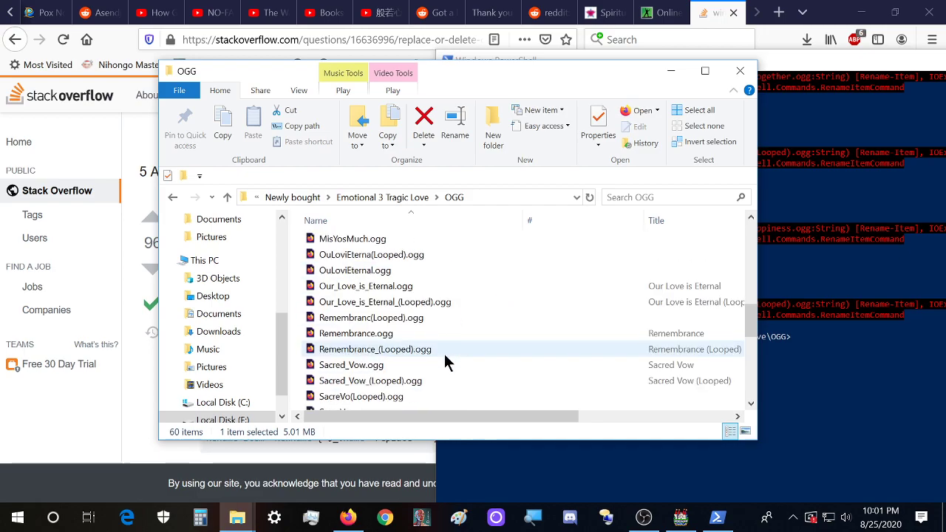
left_click(829, 74)
left_click(361, 261)
scroll(397, 275, "down", 13)
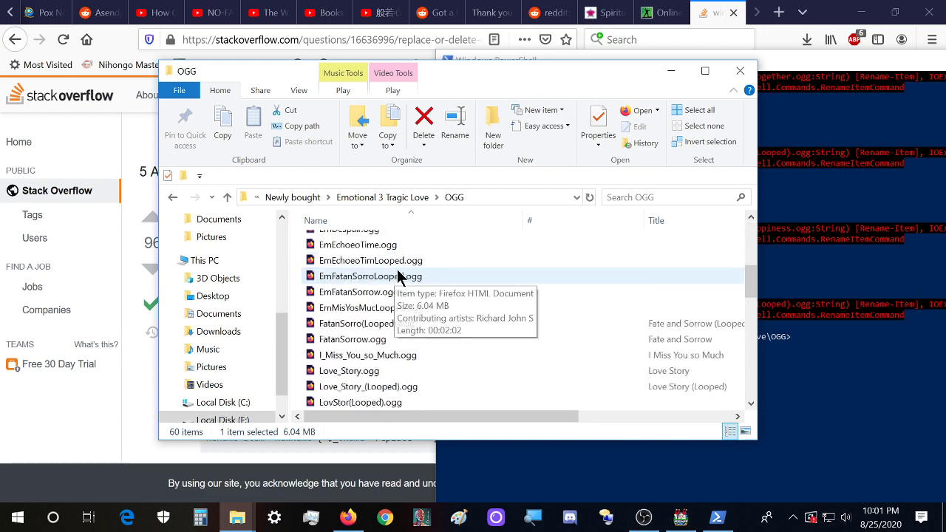
scroll(397, 275, "down", 4)
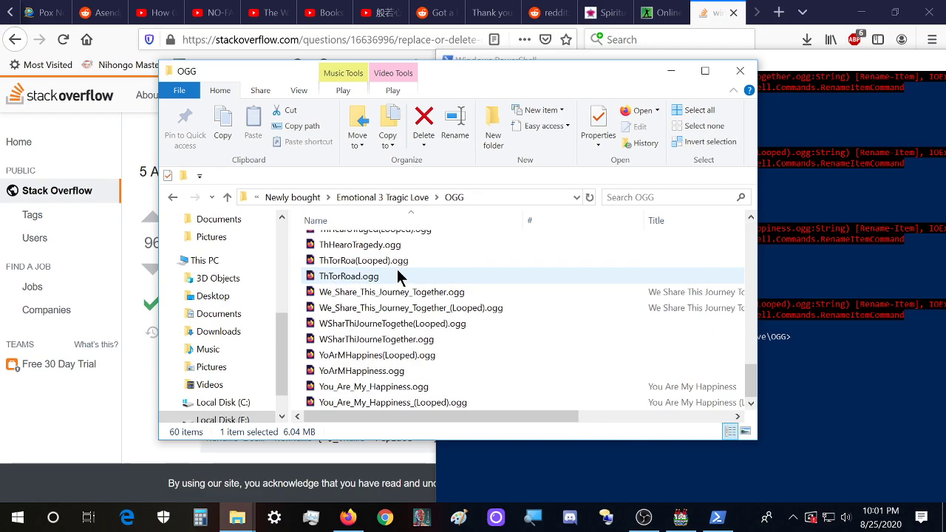
left_click(237, 517)
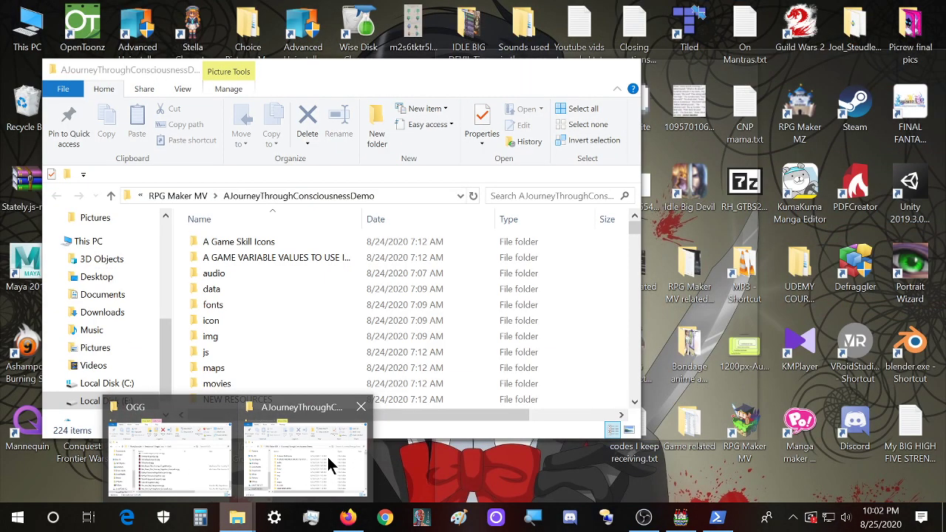
left_click(328, 457)
scroll(354, 331, "down", 2)
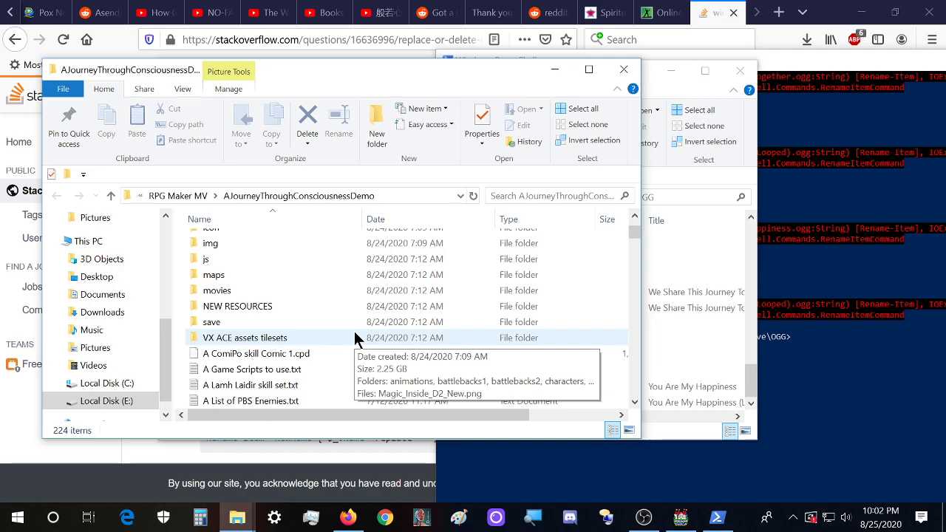
scroll(354, 331, "up", 1)
- Delete the Emotional 3 Tragic Love folder in Newly bought and extract Emotional 3 Tragic Love.zip there again
mouse_move(246, 506)
left_click(136, 438)
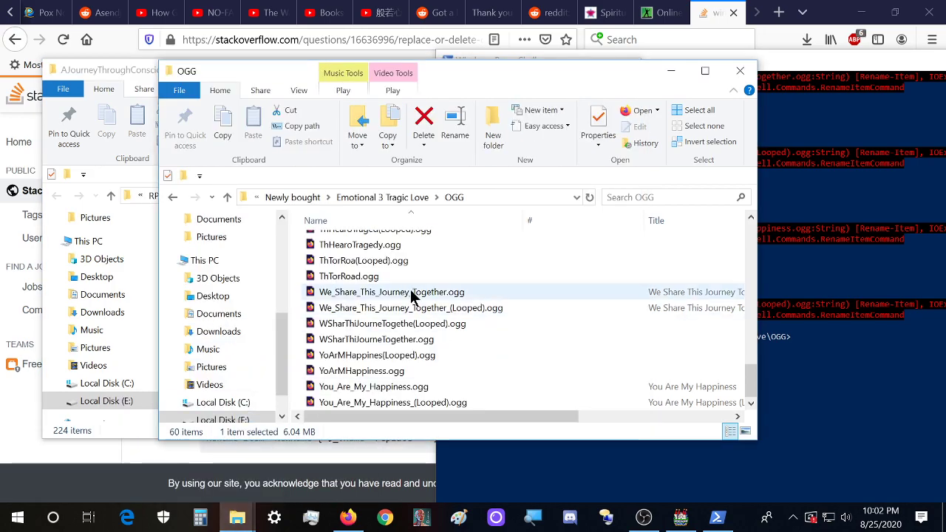
key("BackSpace")
key("BackSpace")
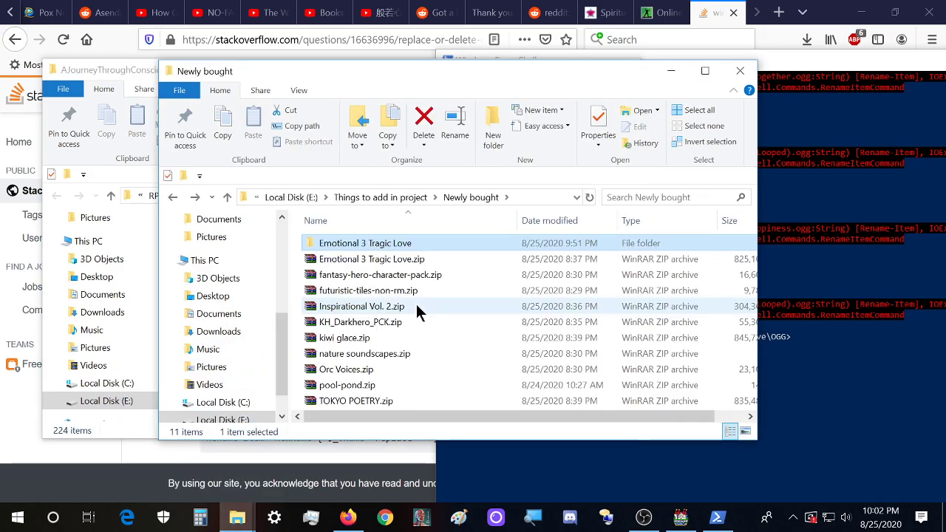
left_click(405, 271)
left_click(405, 247)
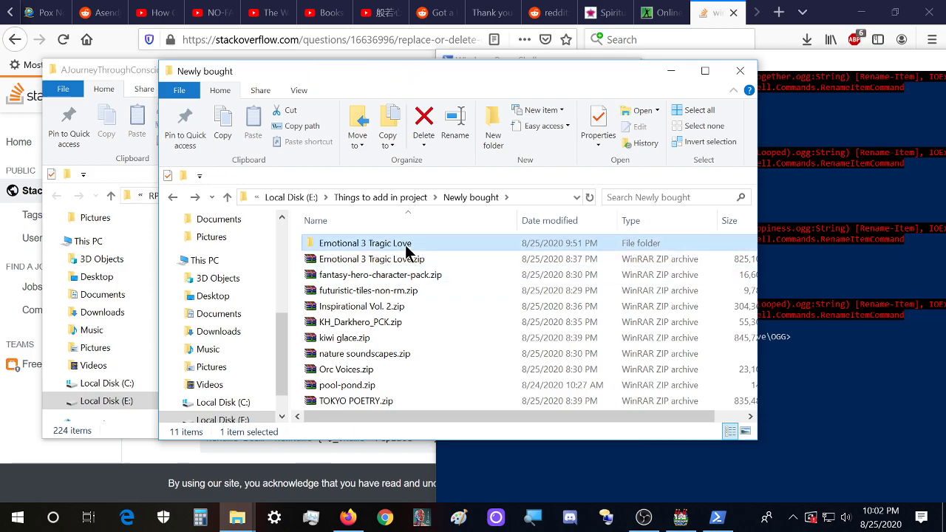
key("Delete")
right_click(341, 245)
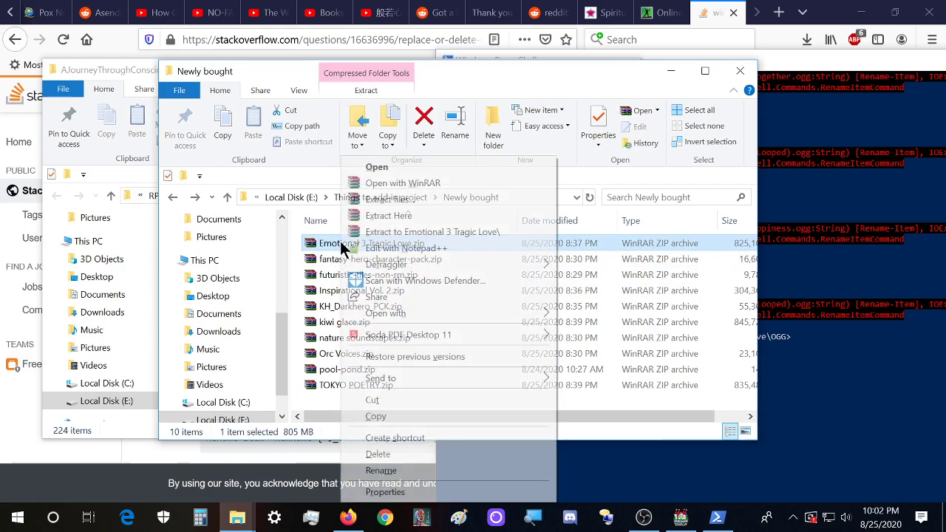
left_click(433, 214)
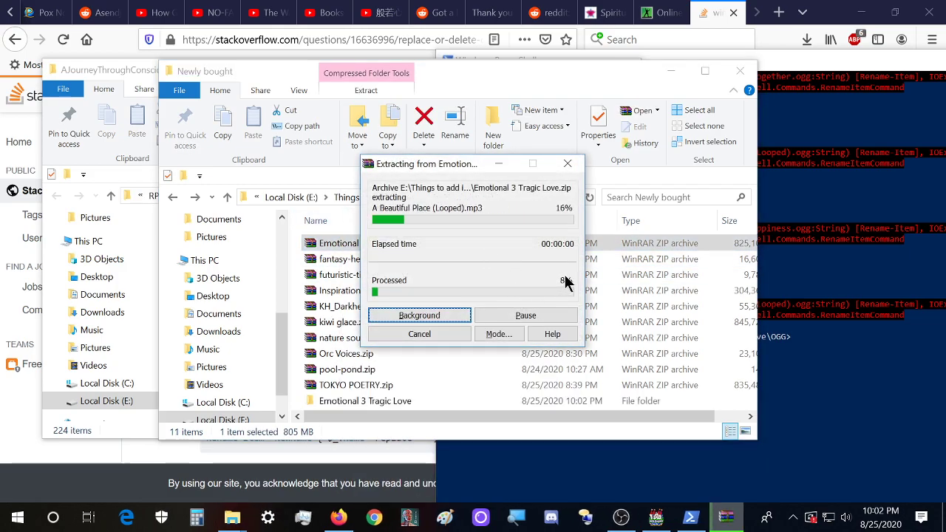
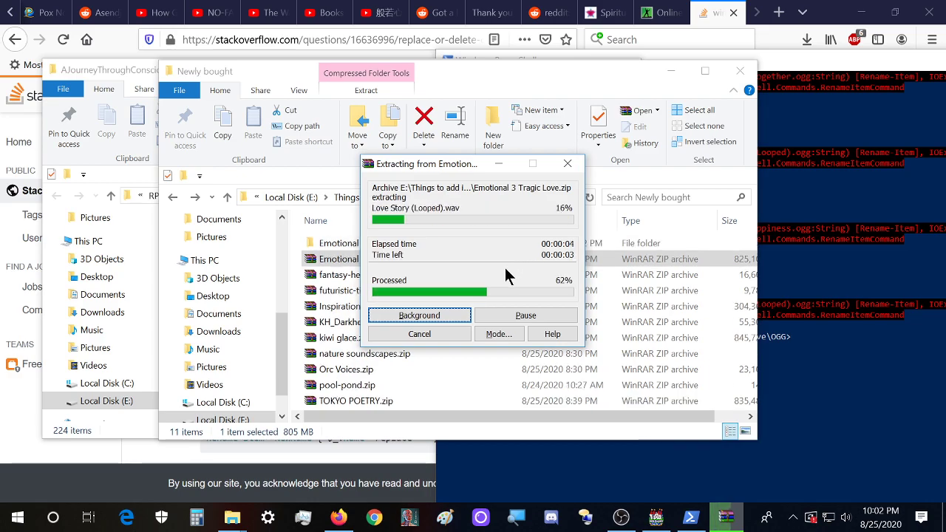
left_click(339, 517)
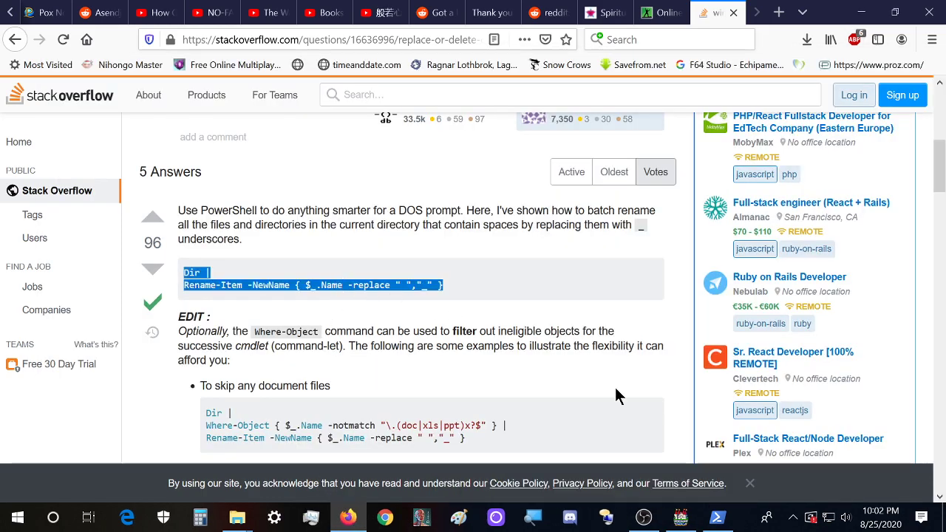
left_click(682, 520)
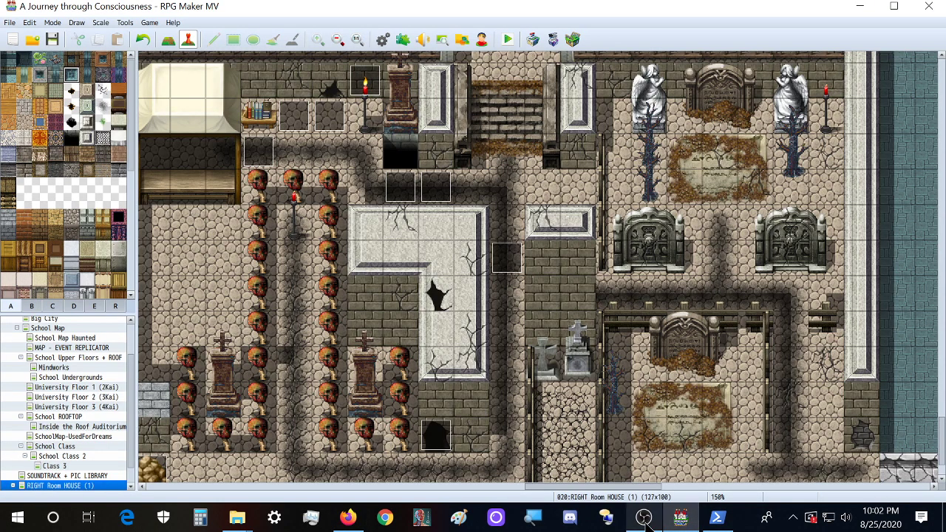
left_click(232, 522)
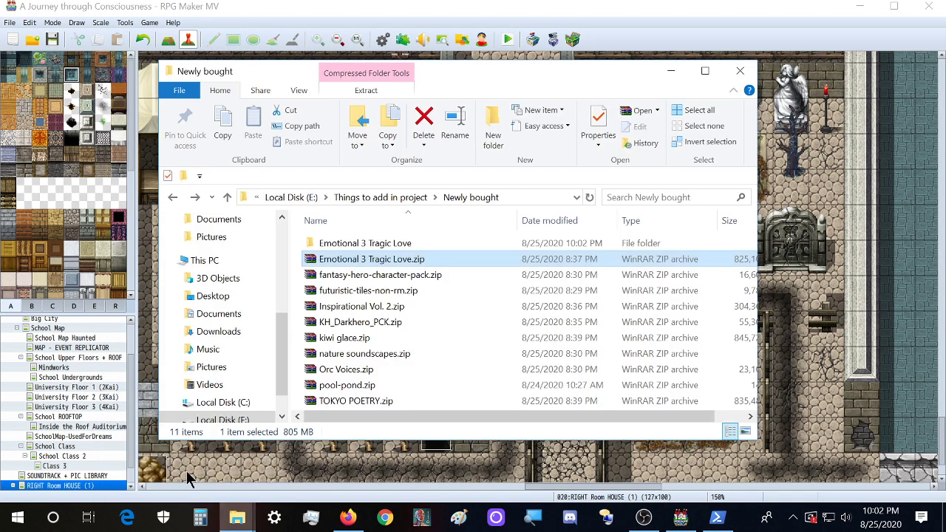
mouse_move(245, 516)
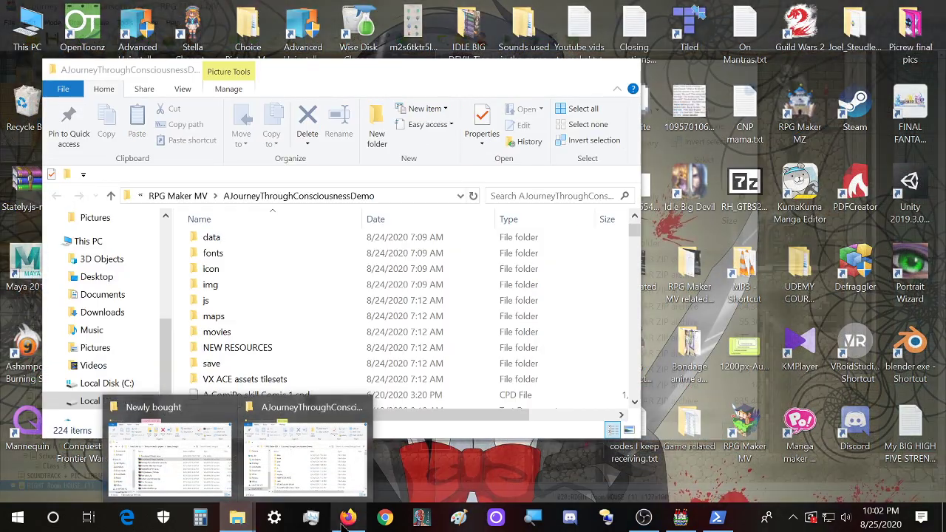
left_click(347, 517)
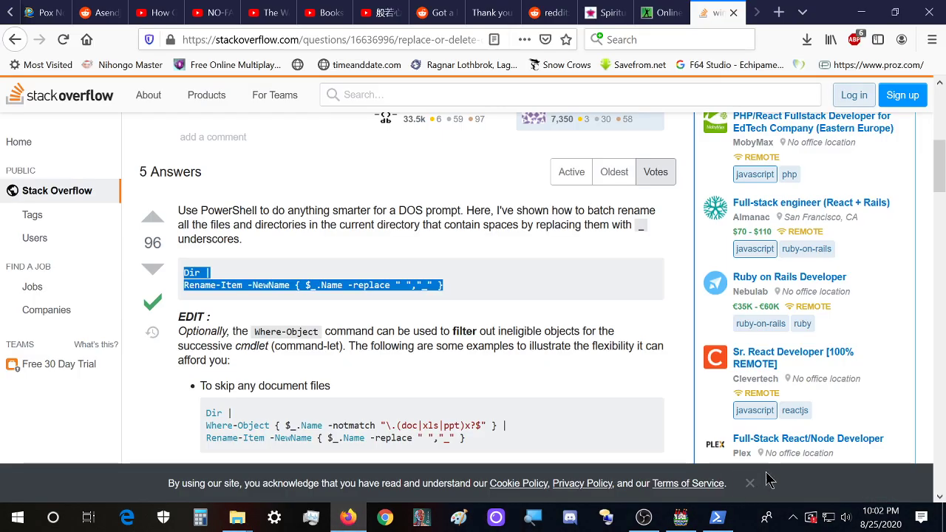
left_click(717, 517)
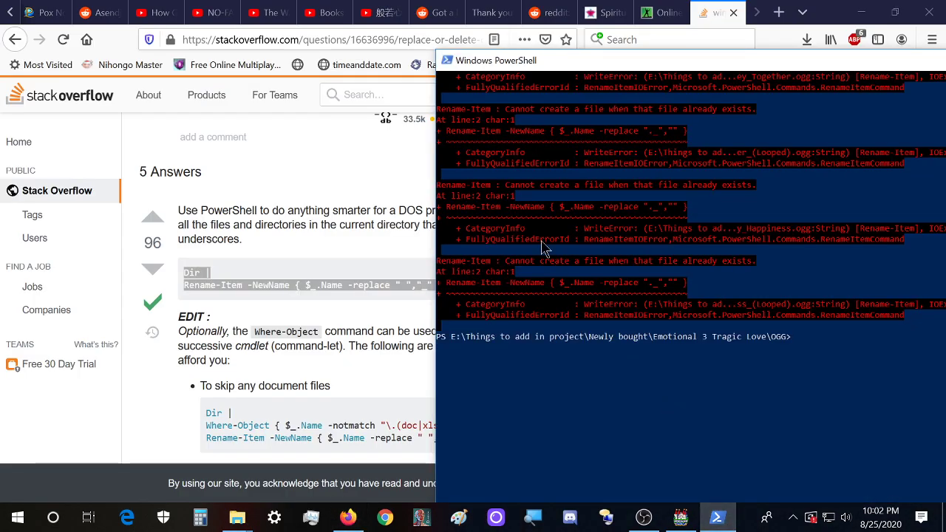
left_click(348, 517)
- Open the OGG folder inside the freshly extracted Emotional 3 Tragic Love folder in Newly bought
mouse_move(237, 518)
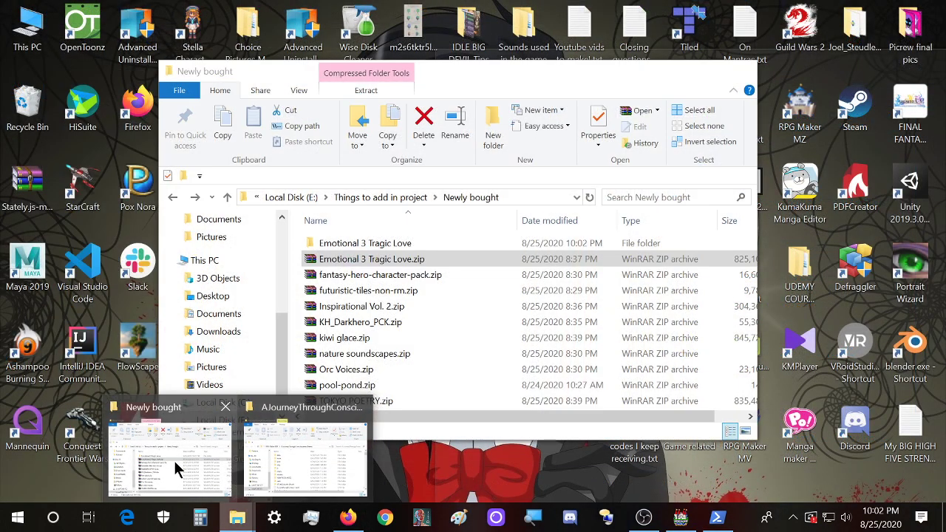
left_click(173, 458)
double_click(373, 248)
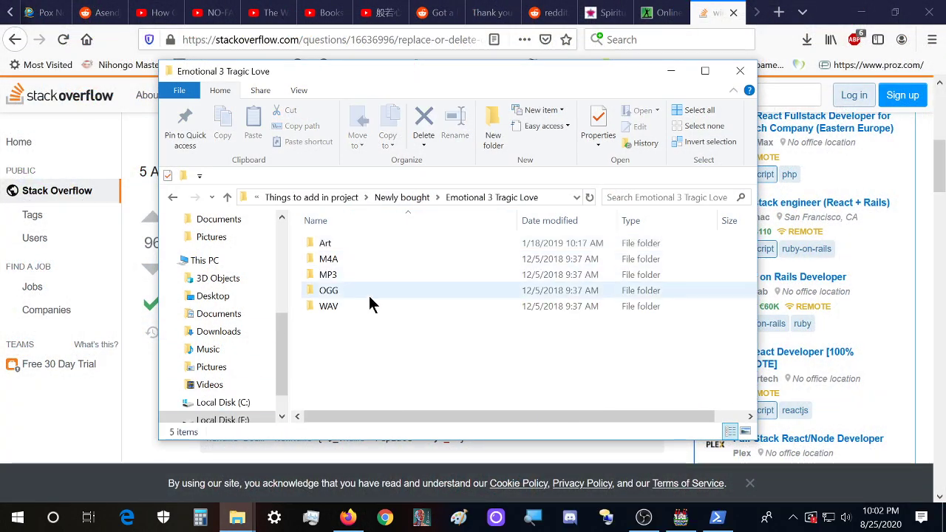
double_click(348, 292)
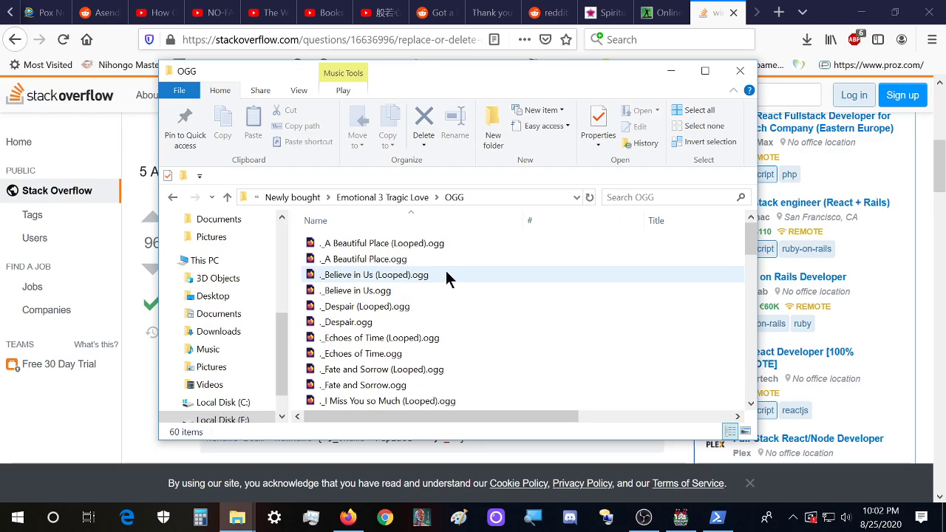
- Close the old PowerShell window and open a new one from the OGG folder
left_click(717, 518)
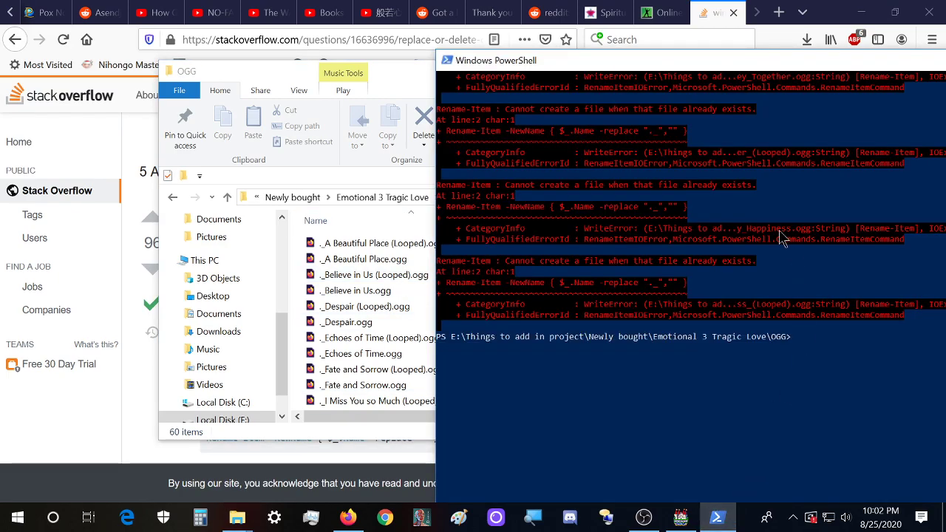
left_click_drag(884, 65, 734, 67)
left_click(803, 60)
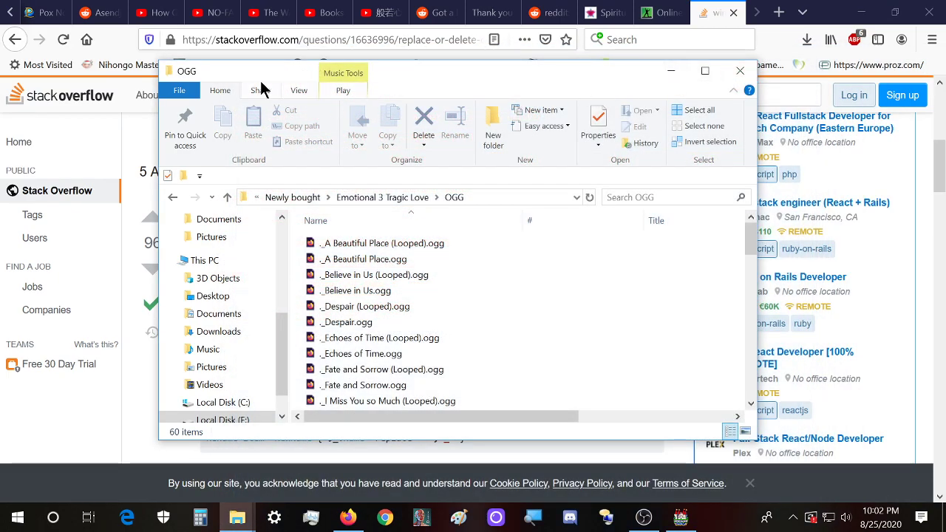
left_click(183, 90)
left_click(205, 144)
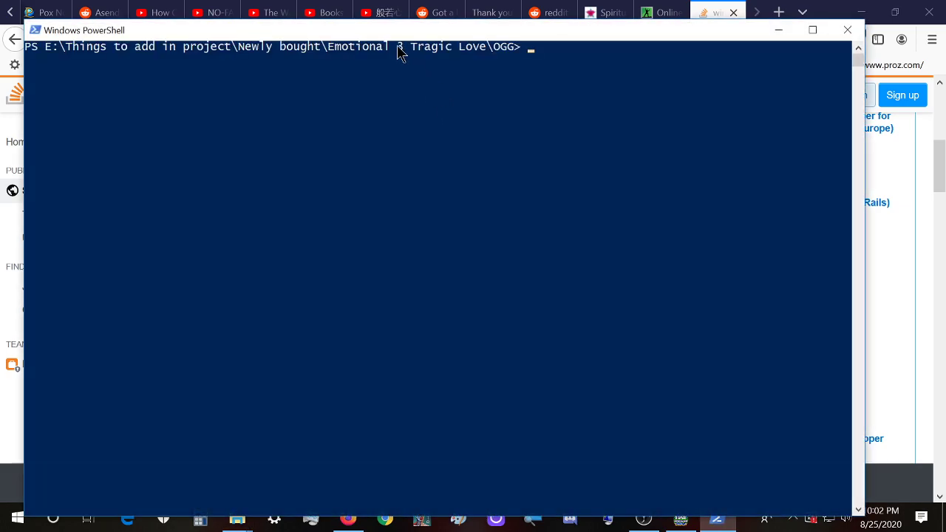
- Run Dir | Rename-Item -NewName { $_.Name -replace " ","_" } beside the OGG folder and check the renamed tracks
left_click_drag(436, 37, 811, 34)
type("Dir | Rename-Item -NewName { $_.Name -replace \" \",\"_\" }")
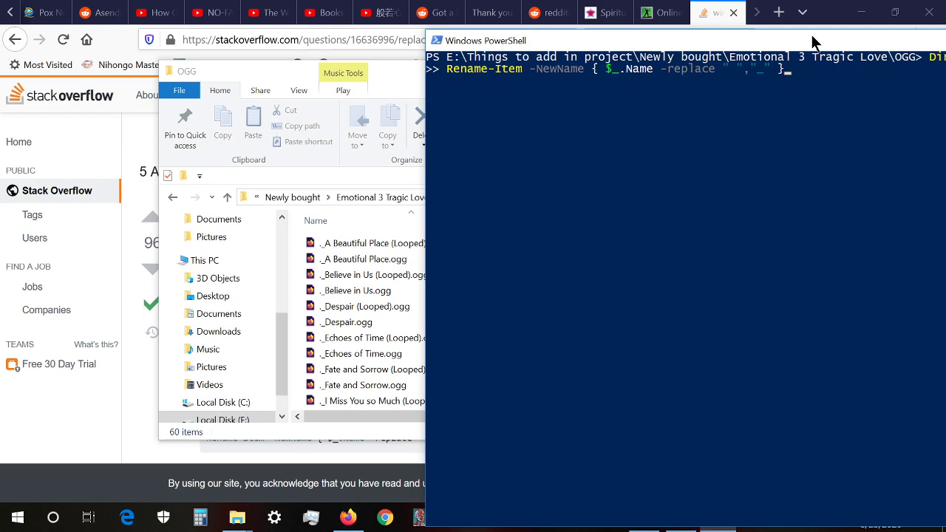
key("Return")
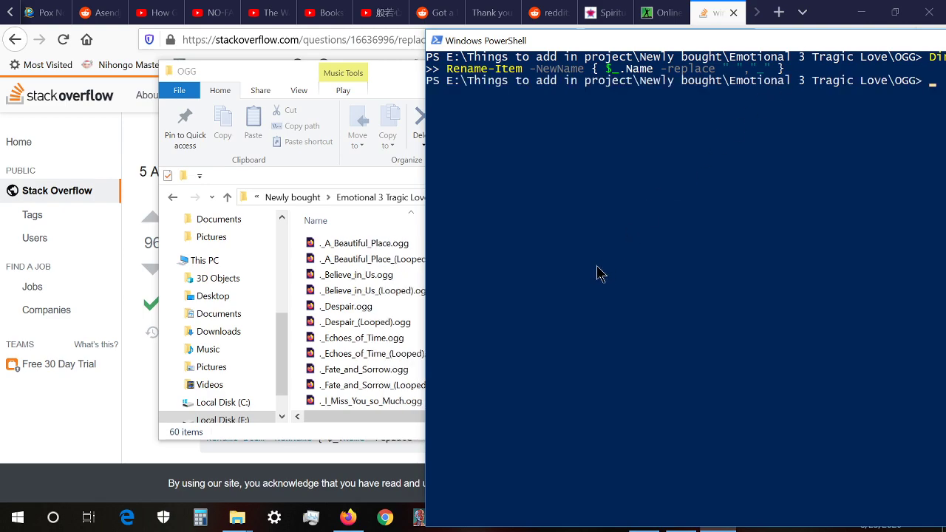
left_click(373, 348)
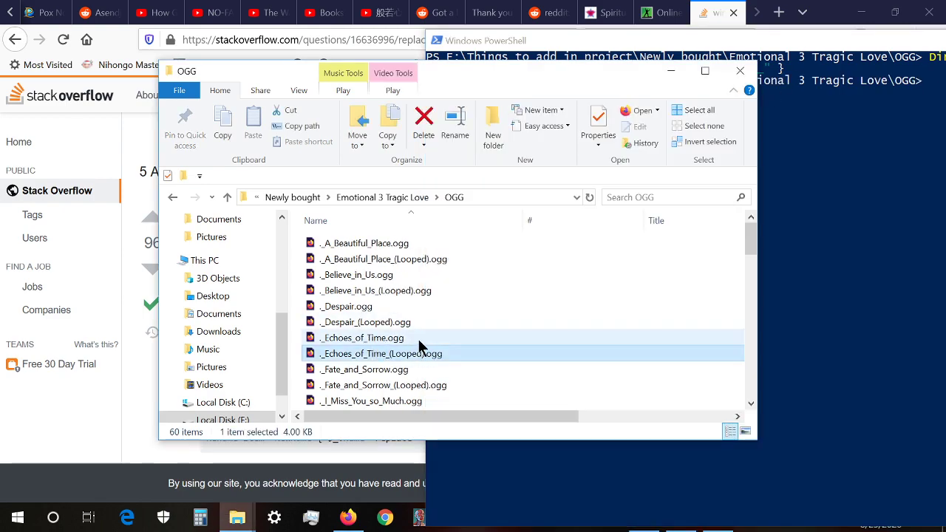
scroll(420, 341, "down", 15)
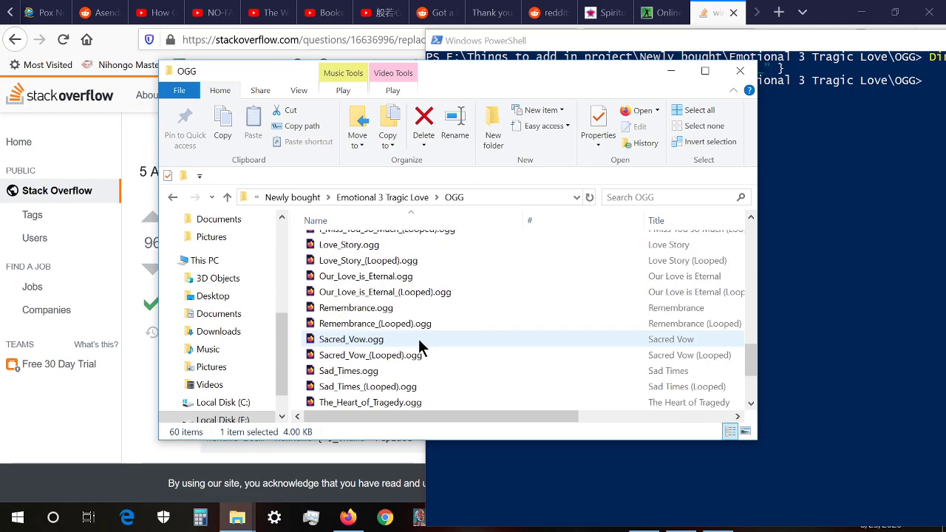
scroll(441, 378, "up", 15)
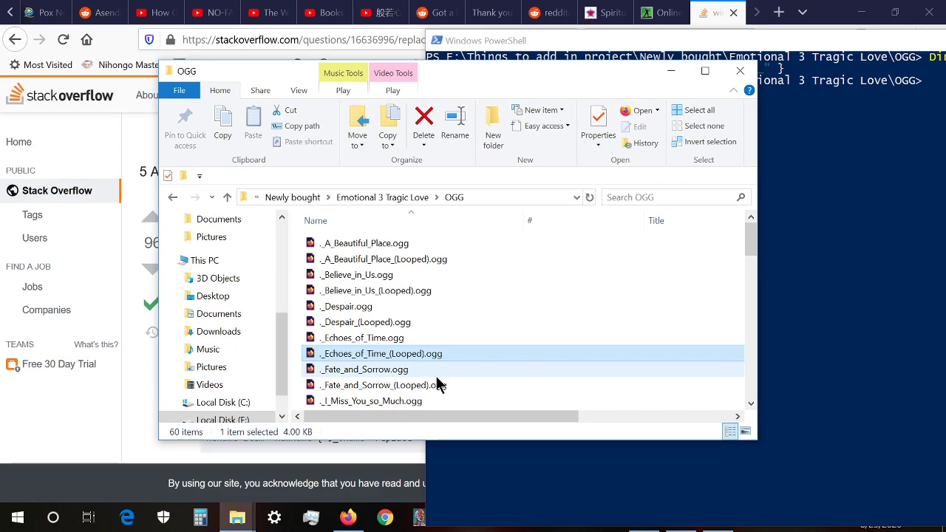
- Close the PowerShell window
left_click(865, 46)
left_click_drag(866, 46, 494, 33)
left_click(834, 27)
- Try to rename ._A_Beautiful_Place.ogg to A_Beautiful_Place.ogg and decline the alternative numbered name
left_click(339, 244)
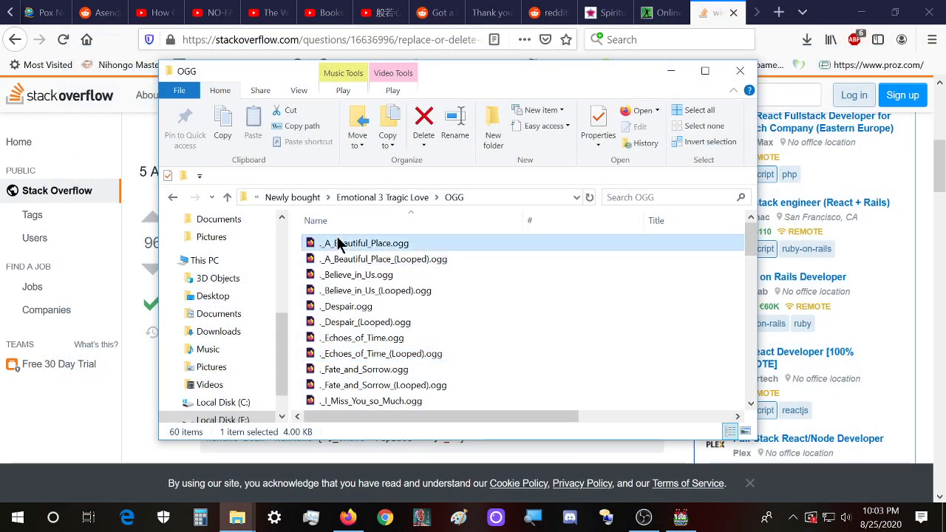
right_click(339, 244)
left_click(370, 468)
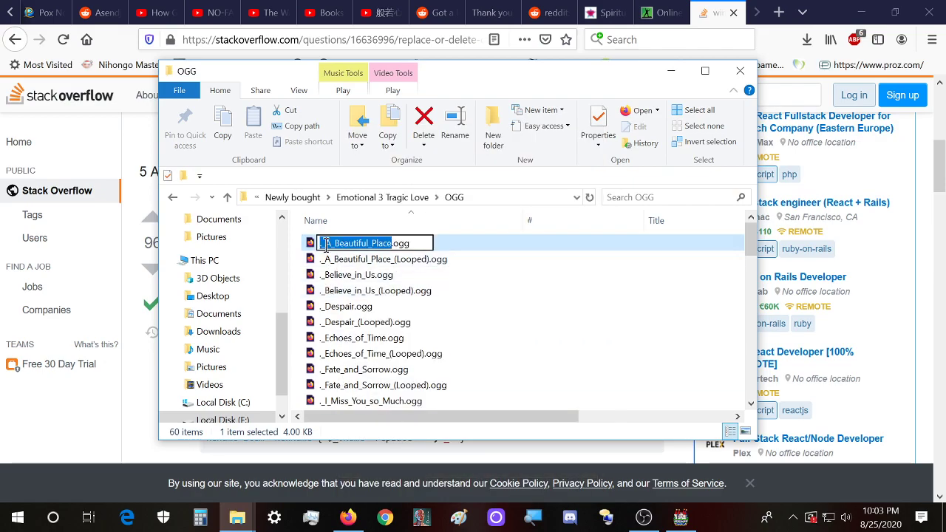
left_click_drag(326, 245, 314, 246)
key("BackSpace")
key("Return")
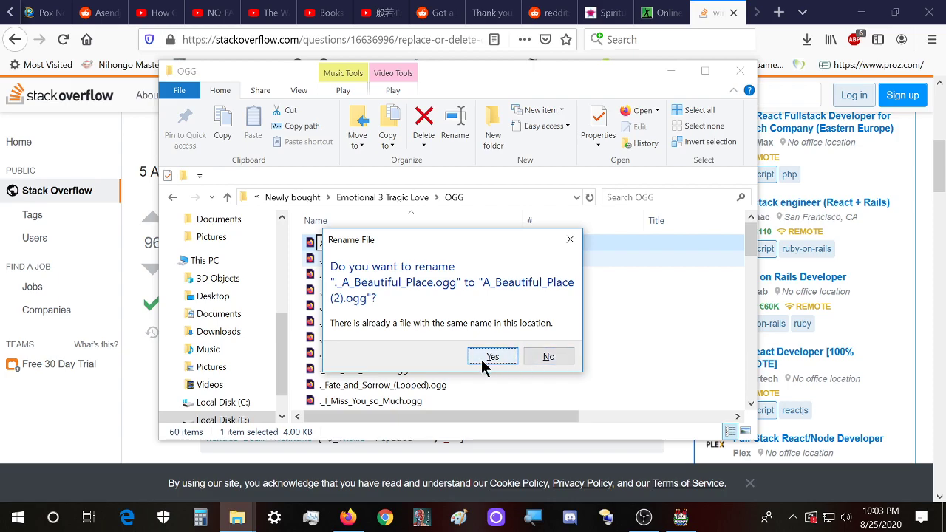
left_click(551, 357)
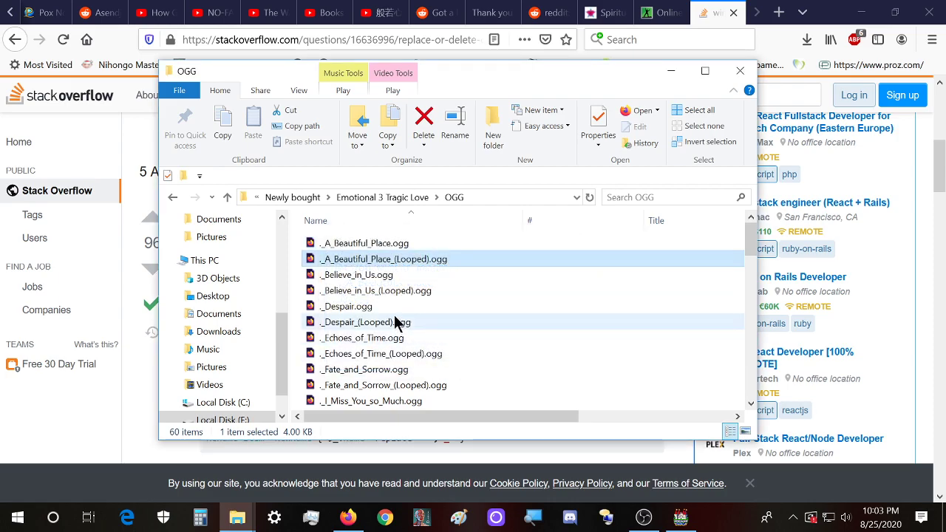
- Check the track names in the OGG folder and rename ._A_Beautiful_Place.ogg to Emo_A_Beautiful_Place.ogg
scroll(427, 314, "down", 1)
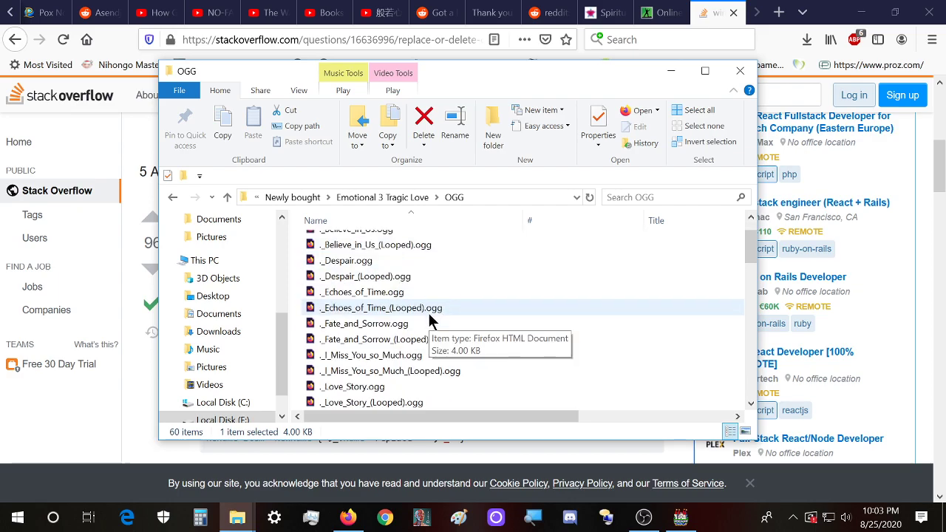
scroll(447, 374, "down", 4)
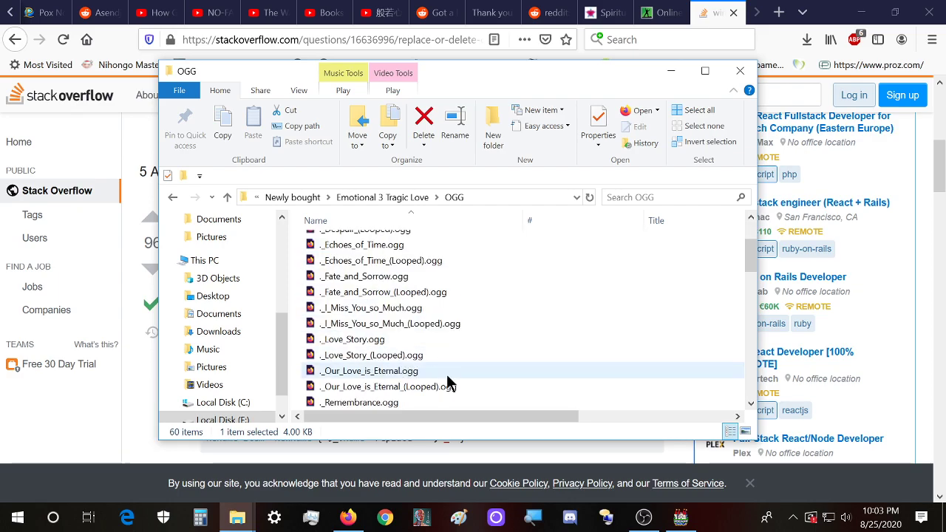
scroll(446, 375, "down", 11)
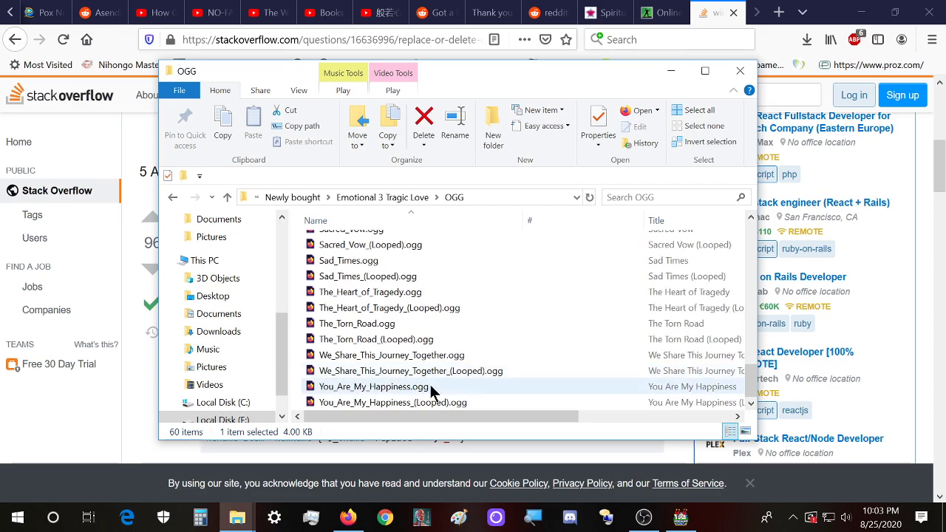
scroll(427, 378, "up", 6)
scroll(425, 377, "up", 9)
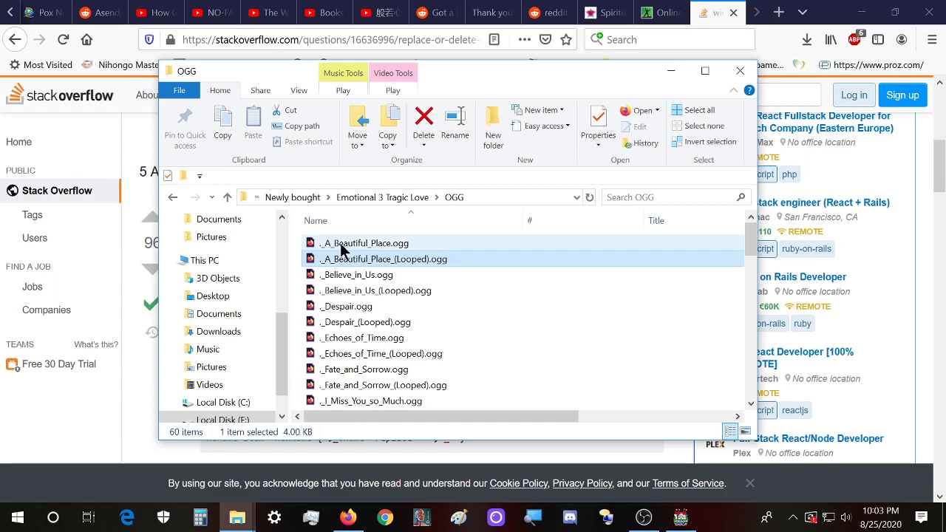
right_click(340, 244)
left_click(419, 470)
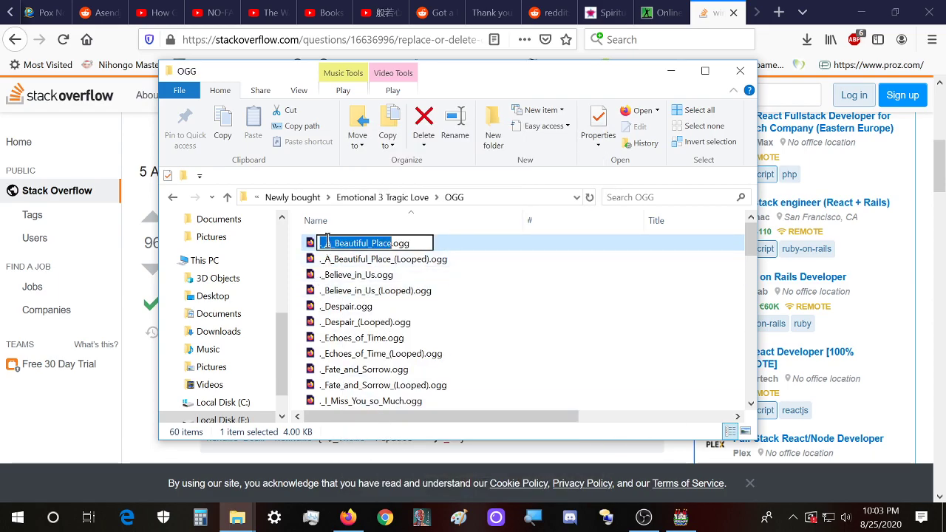
left_click(328, 240)
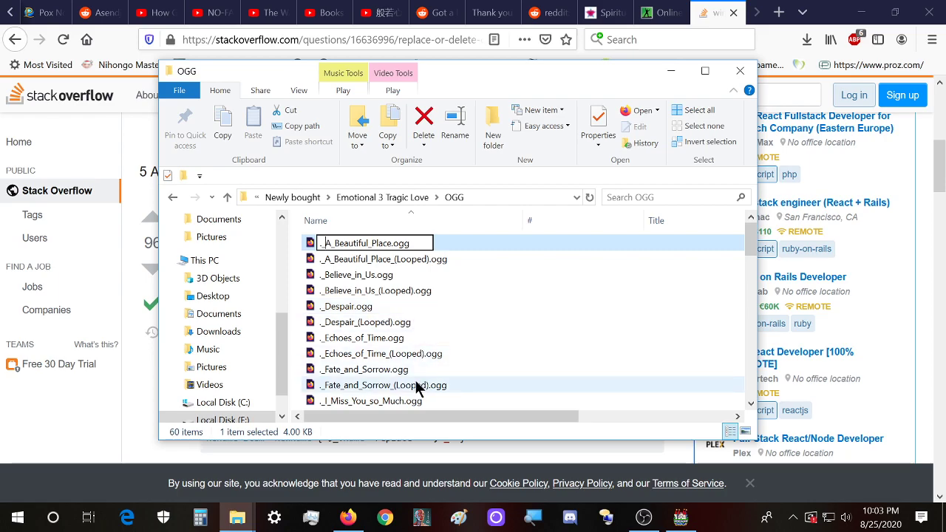
key("BackSpace")
key("BackSpace")
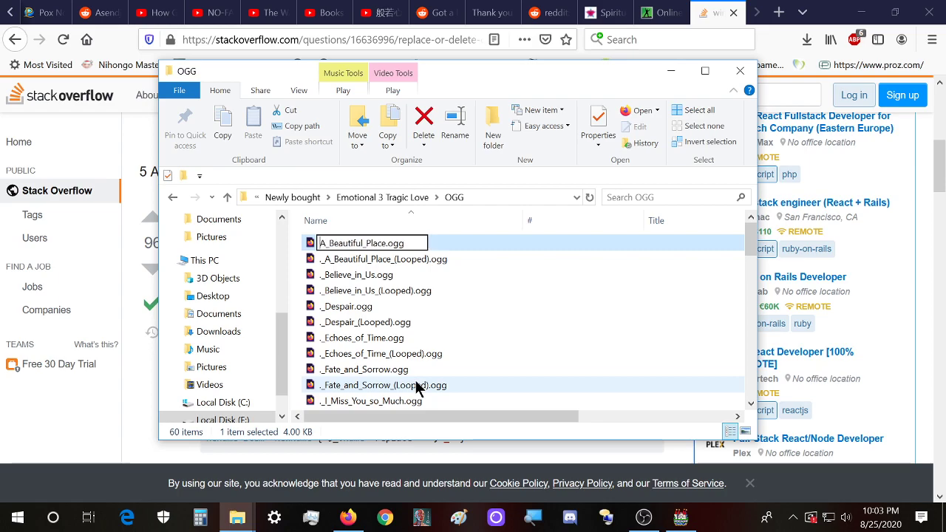
type("Emo")
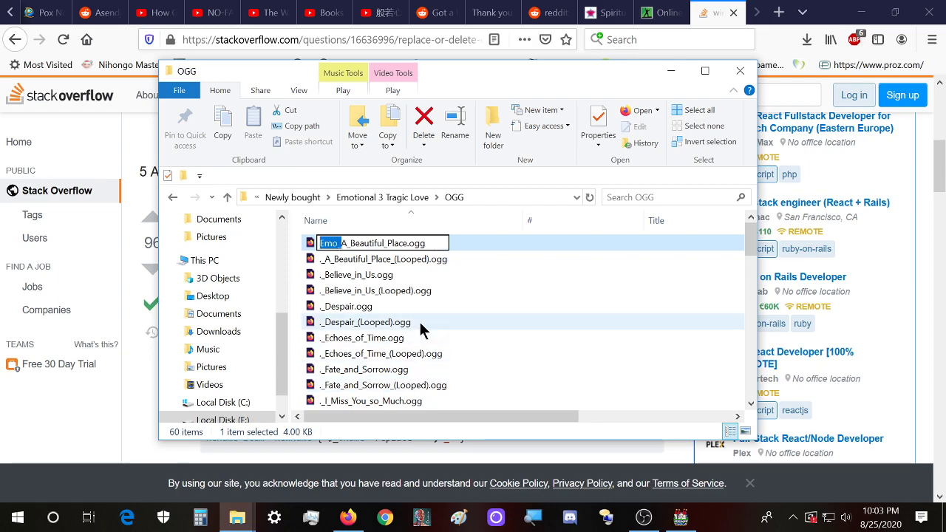
- Rename ._A_Beautiful_Place_(Looped).ogg to Emo_A_Beautiful_Place_(Looped).ogg
right_click(382, 261)
left_click(424, 470)
left_click(326, 243)
key("BackSpace")
key("BackSpace")
type("Emo")
right_click(334, 261)
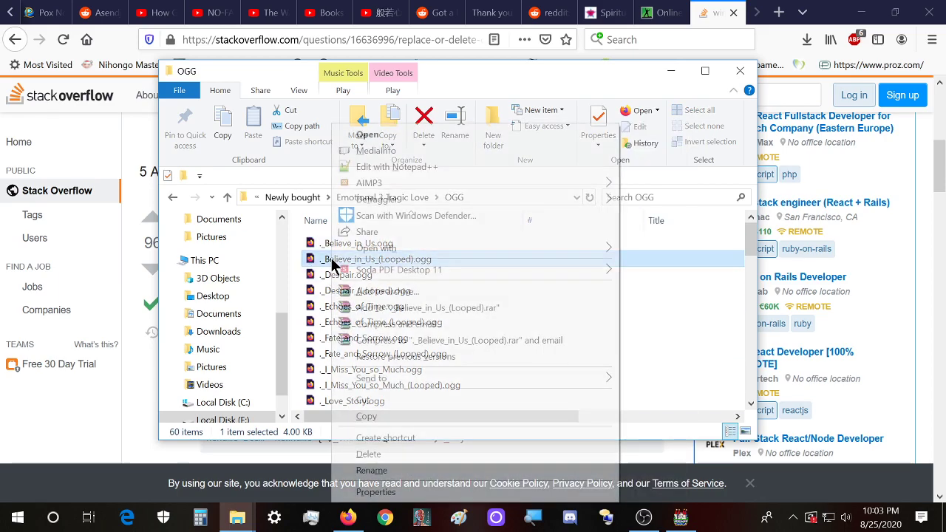
- Rename the two ._Believe_in_Us tracks to Emo_Believe_in_Us.ogg and Emo_Believe_in_Us_(Looped).ogg
right_click(326, 245)
left_click(386, 470)
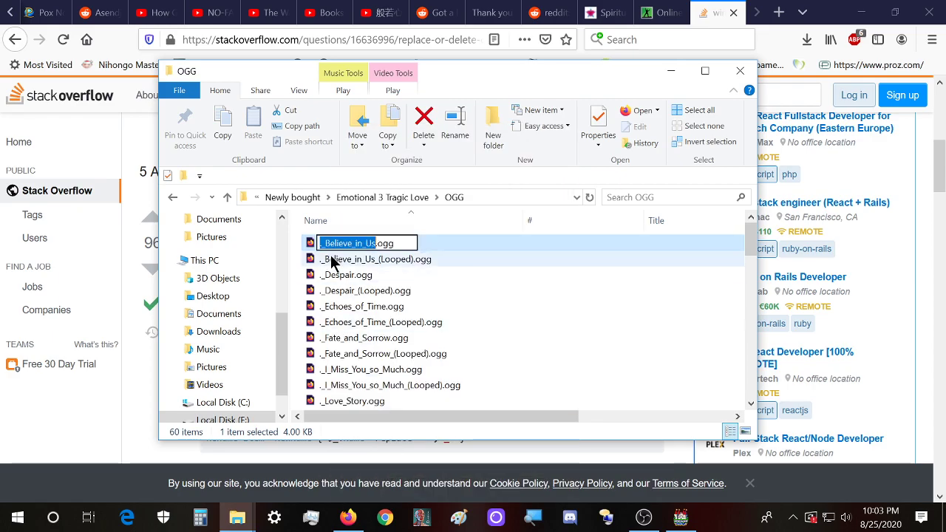
left_click_drag(329, 243, 310, 244)
type("Emo_")
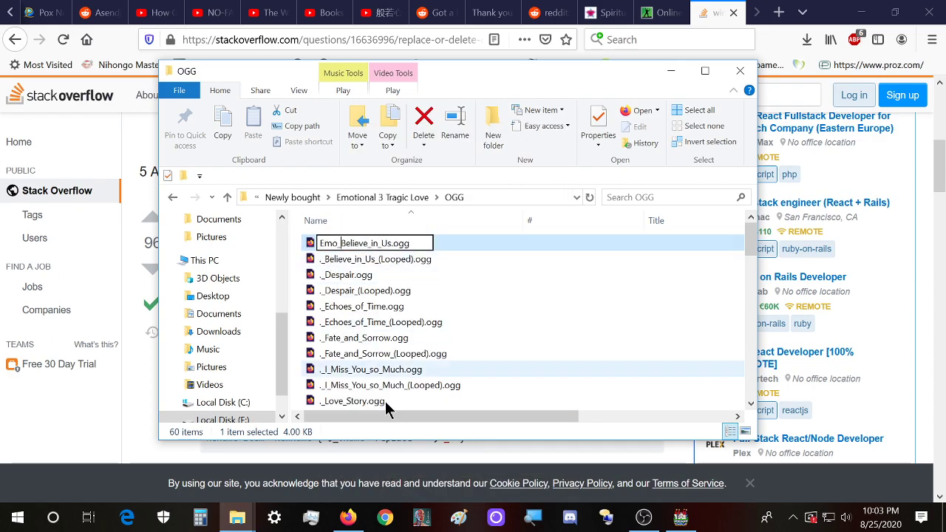
right_click(326, 259)
left_click(370, 470)
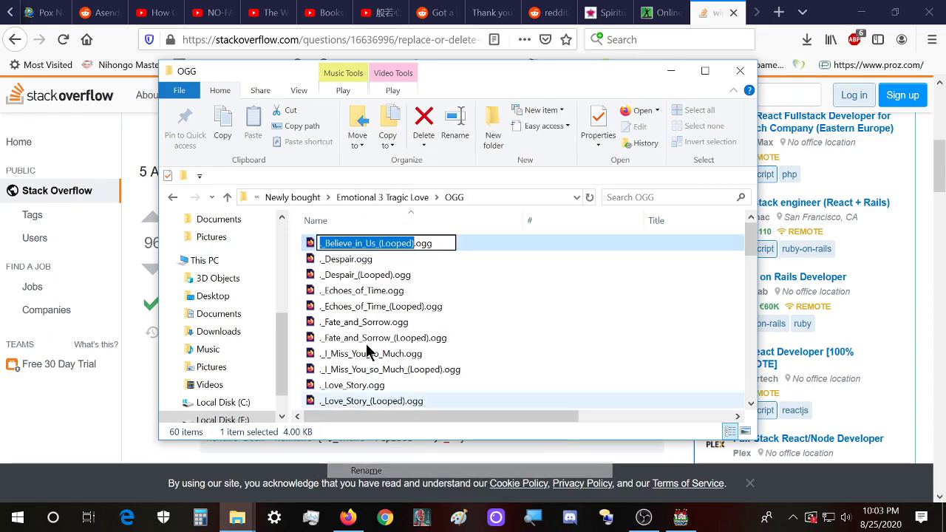
left_click_drag(329, 243, 315, 245)
type("Emo_")
right_click(326, 258)
key("Escape")
- Rename the two ._Despair tracks to Emo_Despair.ogg and Emo_Despair_(Looped).ogg
right_click(342, 237)
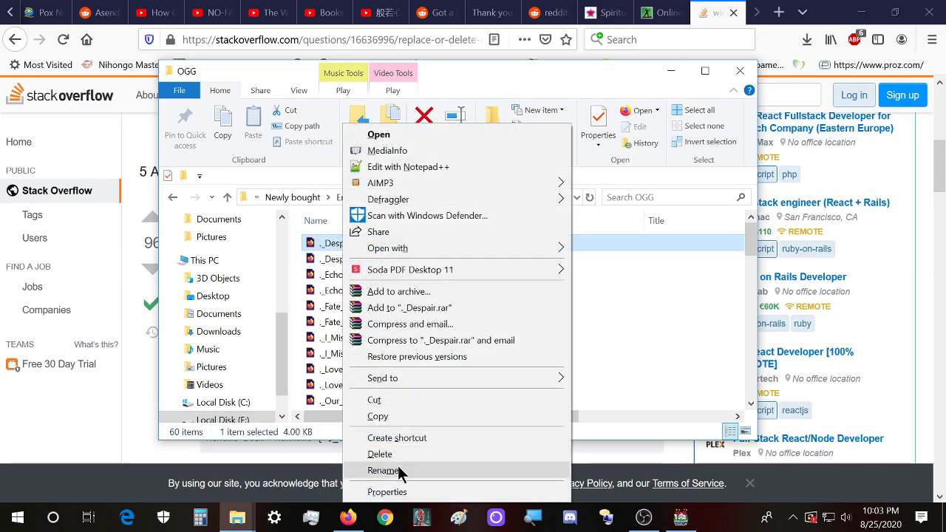
left_click(398, 470)
left_click_drag(324, 246, 314, 244)
type("Emo_")
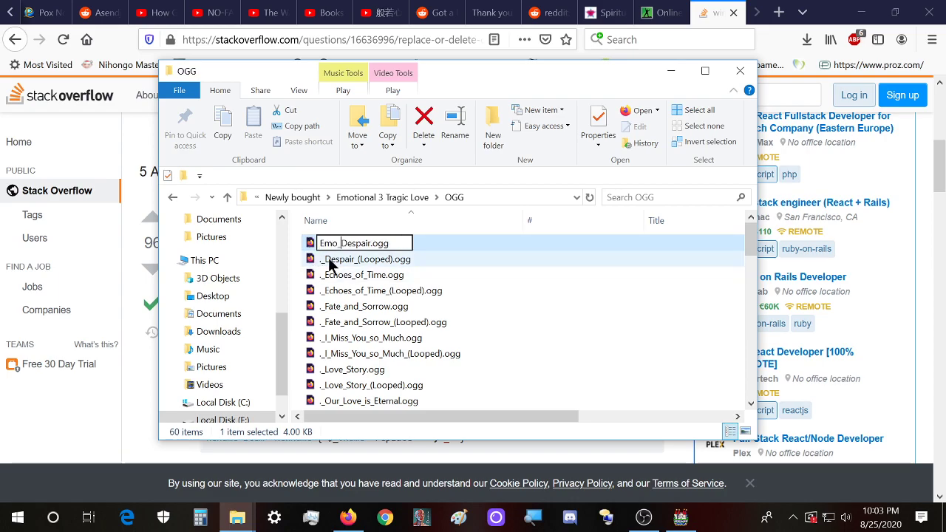
right_click(337, 260)
left_click(377, 471)
left_click_drag(325, 245, 309, 244)
type("Emo_")
left_click(328, 265)
- Rename ._Echoes_of_Time.ogg to Emo_Echoes_of_Time.ogg
right_click(328, 244)
left_click(386, 474)
left_click_drag(325, 245, 311, 245)
type("Emo_")
left_click(328, 263)
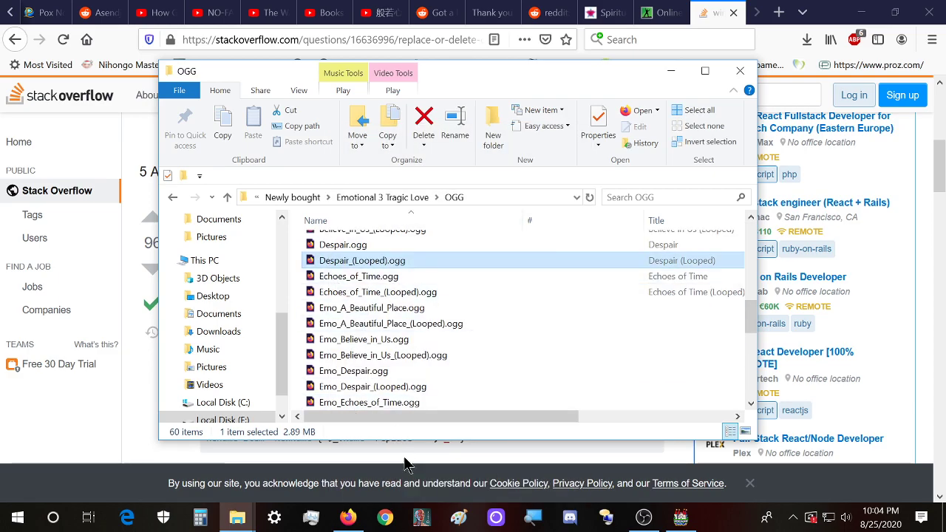
- Rename ._Echoes_of_Time_(Looped).ogg to Emo_Echoes_of_Time_Looped.ogg, dropping the parentheses
right_click(354, 262)
left_click(408, 473)
scroll(347, 334, "up", 3)
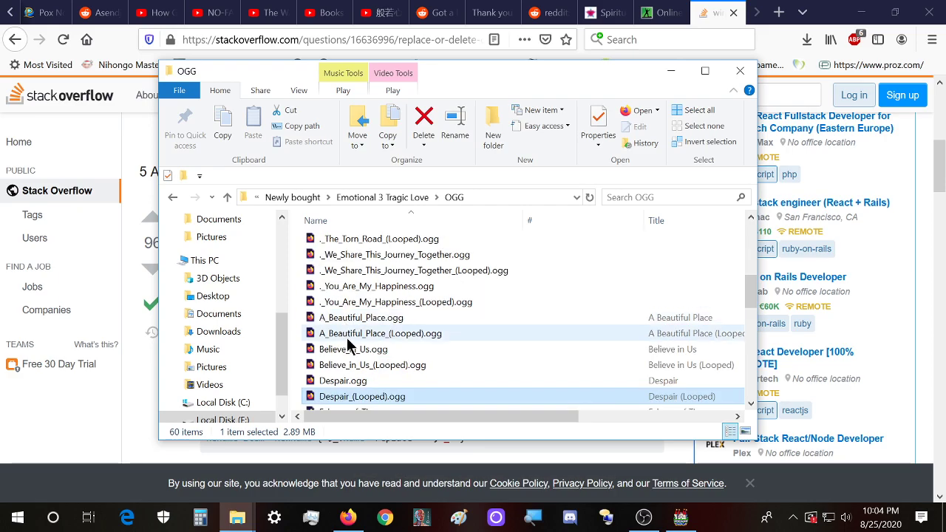
scroll(350, 368, "down", 2)
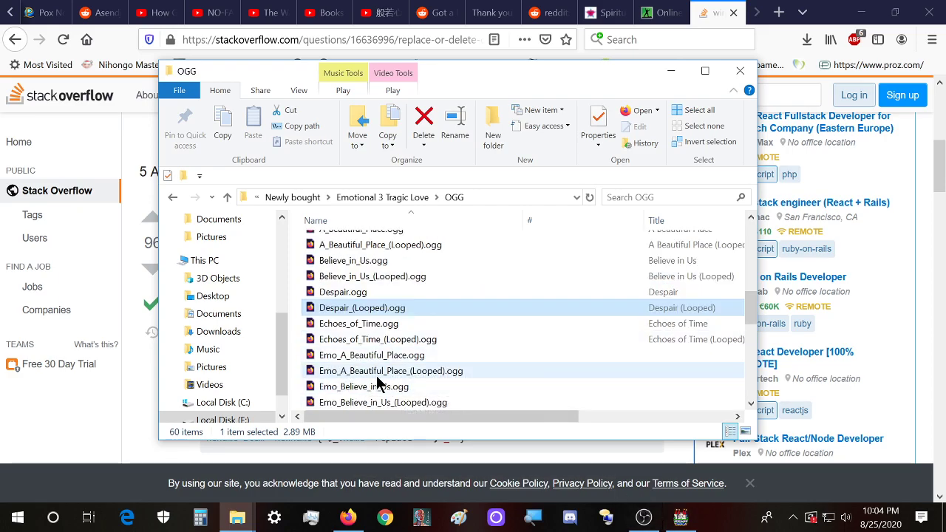
scroll(348, 322, "up", 5)
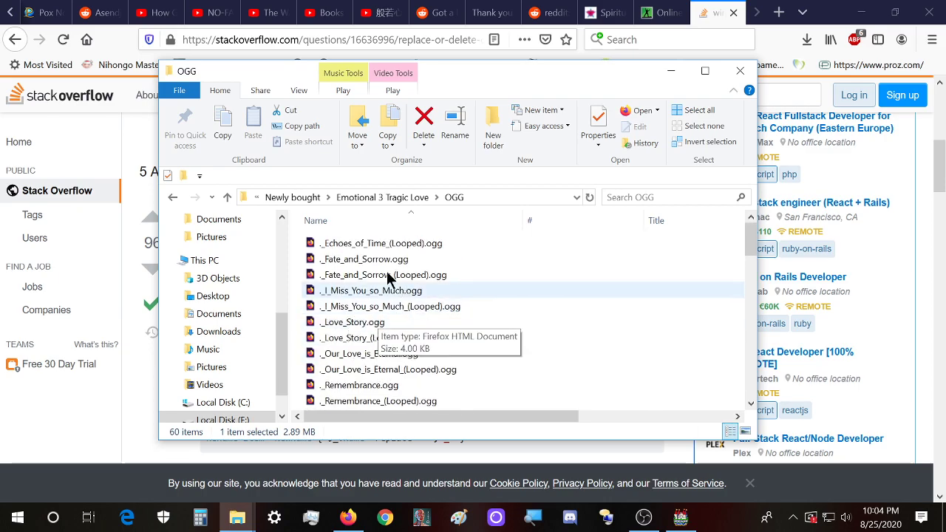
right_click(344, 249)
left_click(415, 473)
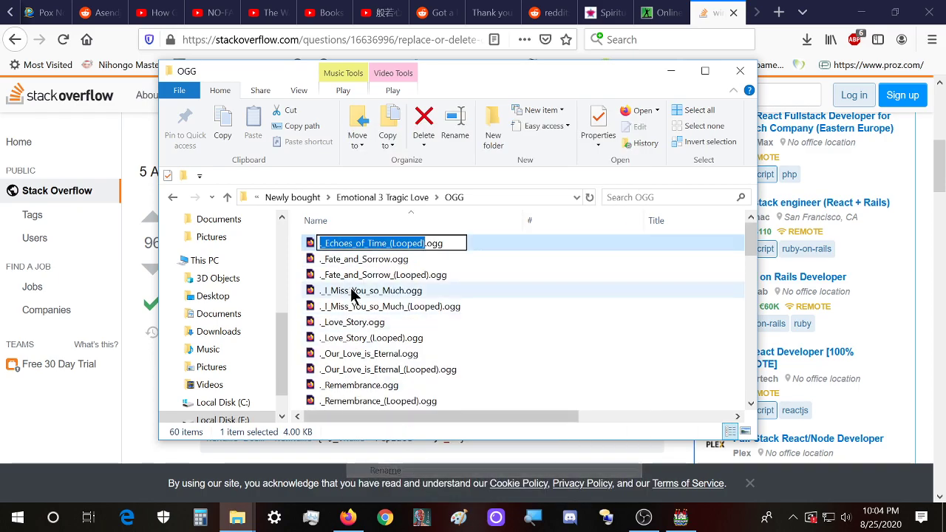
left_click(326, 246)
key("BackSpace")
key("BackSpace")
type("Emo_")
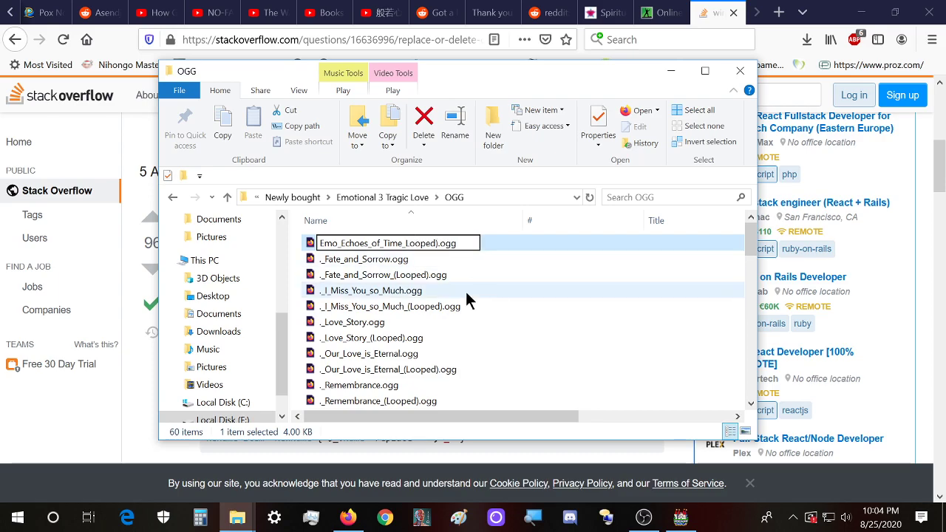
key("BackSpace")
left_click(337, 259)
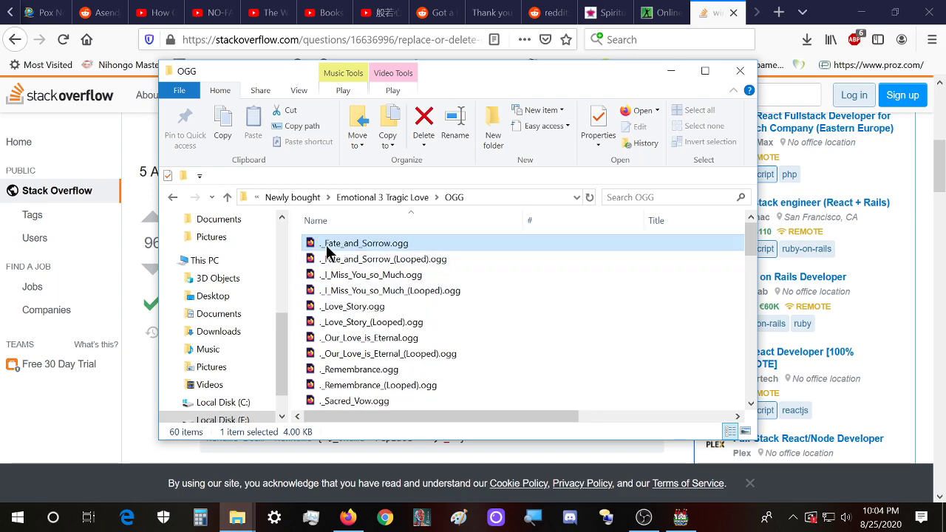
- Rename the two ._Fate_and_Sorrow tracks to Emo_Fate_and_Sorrow.ogg and Emo_Fate_and_Sorrow_Looped.ogg
right_click(331, 244)
left_click(369, 470)
key("Home")
type("Emo")
left_click(338, 259)
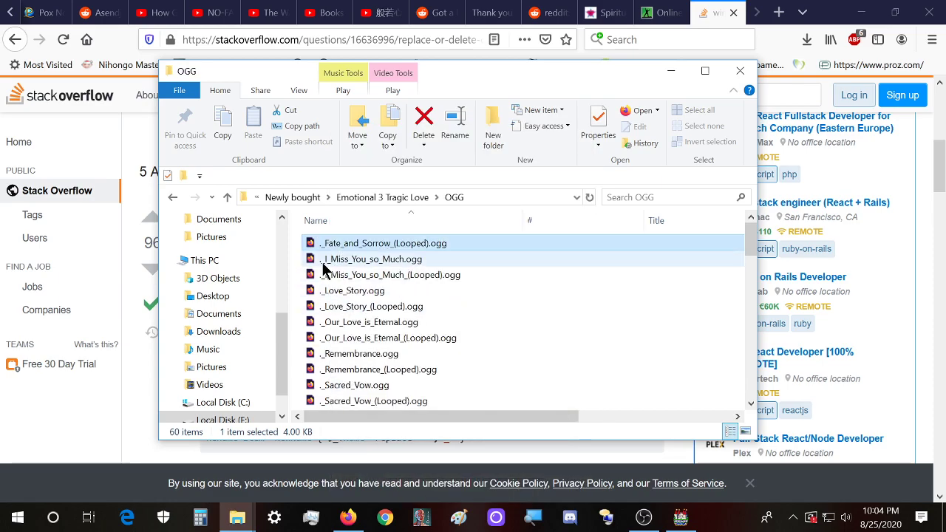
right_click(341, 244)
left_click(381, 470)
key("Home")
type("Emo")
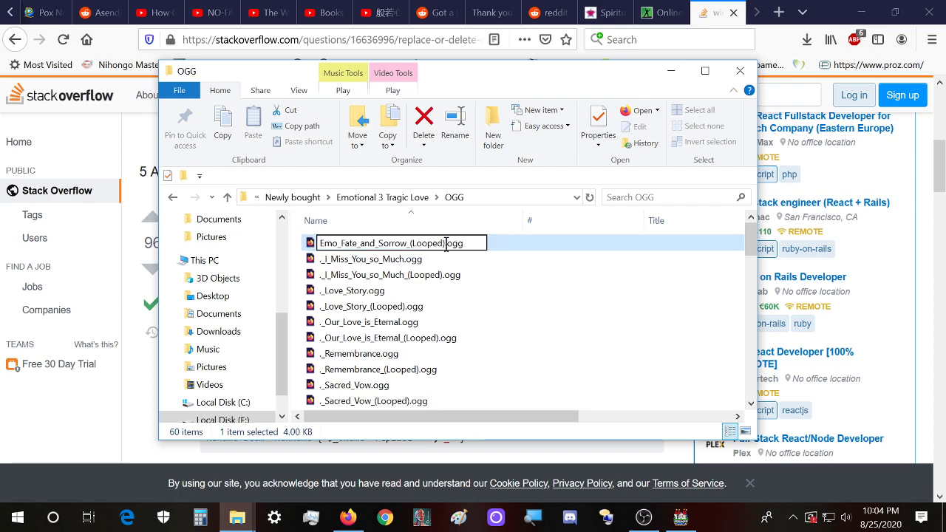
left_click(359, 262)
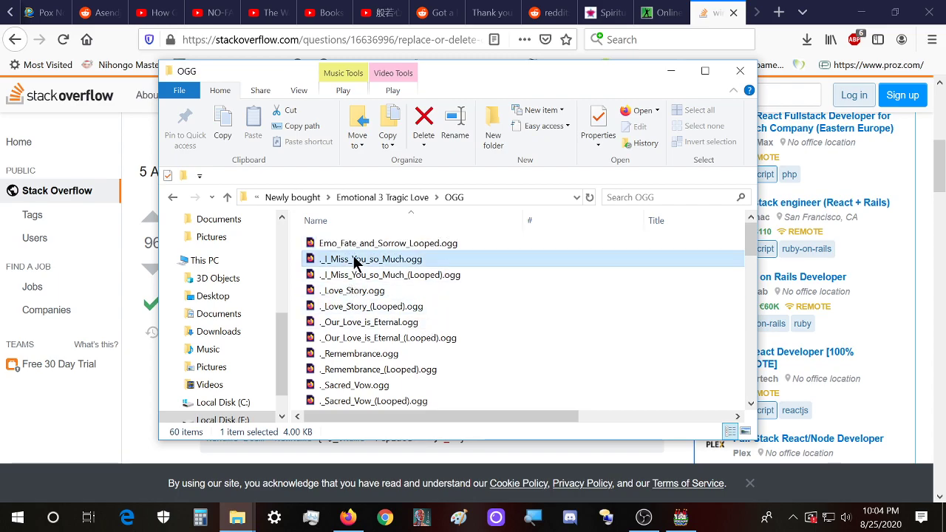
- Rename ._I_Miss_You_so_Much.ogg to Emo_I_Miss_You_so_Much.ogg
right_click(337, 244)
left_click(382, 469)
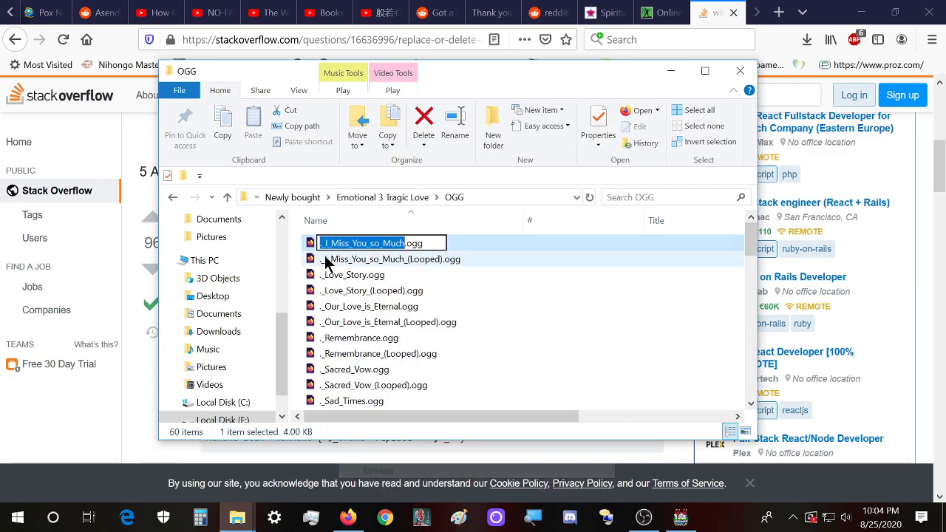
key("Home")
type("Emo")
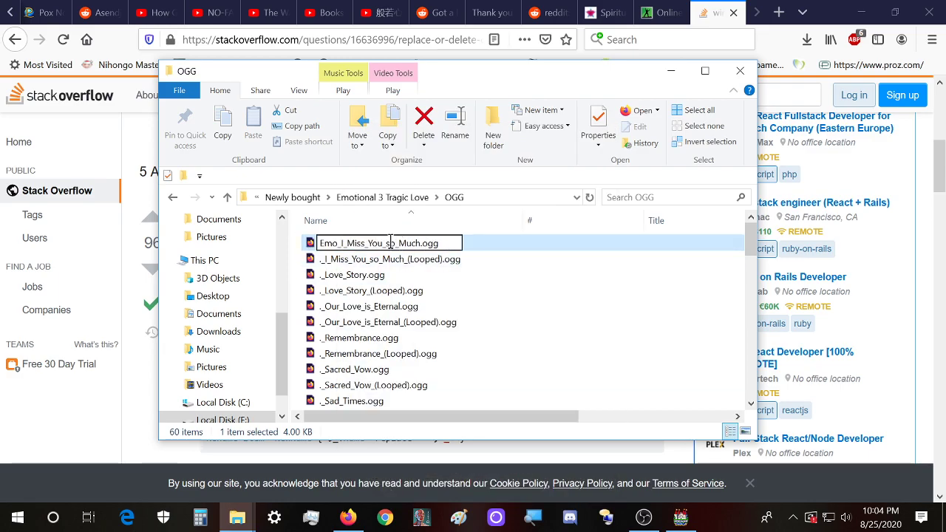
left_click(322, 260)
- Rename ._I_Miss_You_so_Much_(Looped).ogg to Emo_I_Miss_You_so_Much_Looped.ogg, dropping the parentheses
right_click(338, 247)
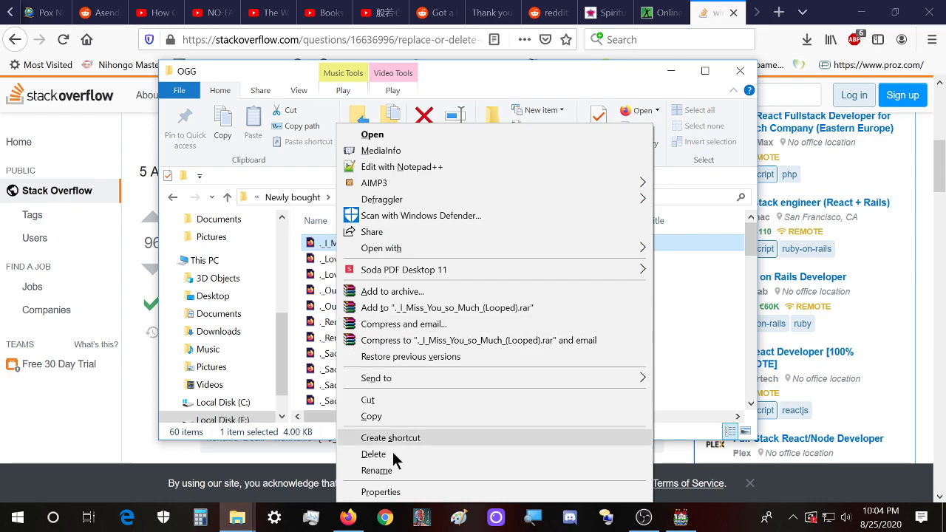
left_click(376, 470)
left_click(324, 243)
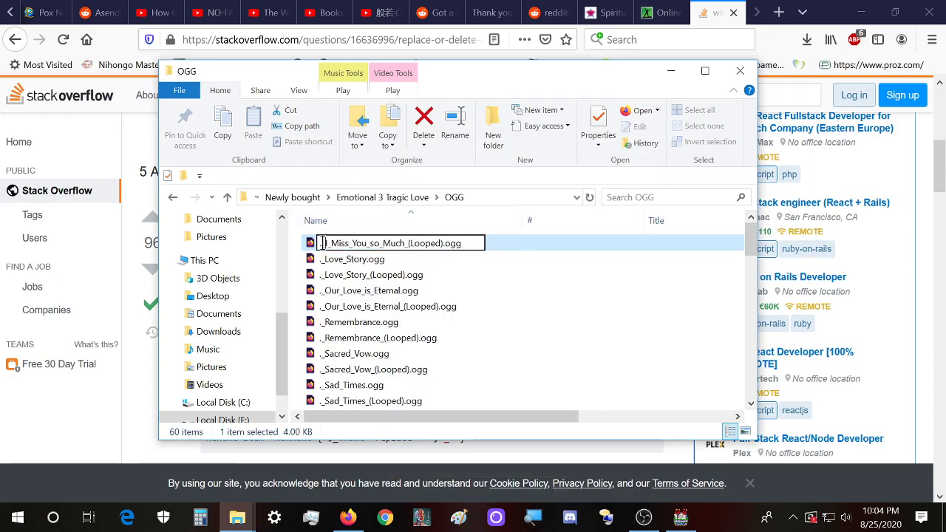
type("Emo")
left_click(428, 243)
key("BackSpace")
left_click(457, 243)
key("BackSpace")
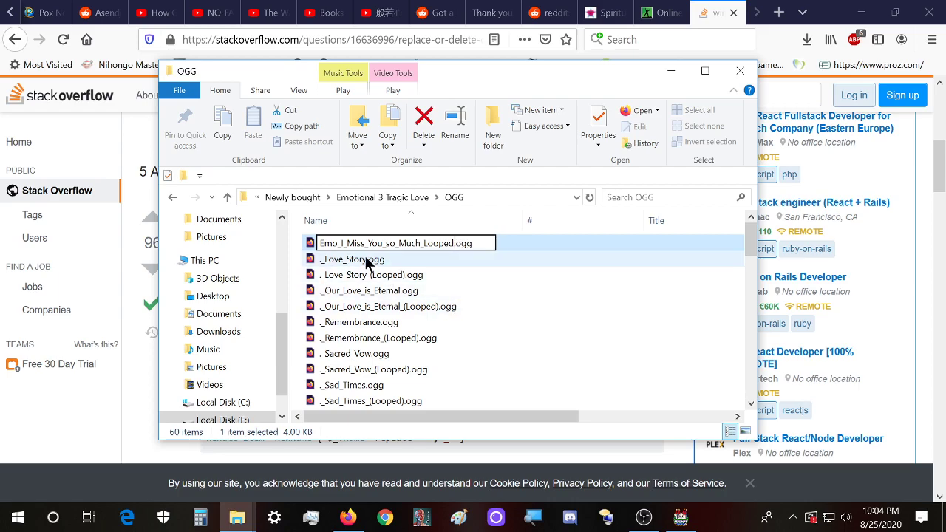
left_click(367, 261)
- Rename ._Love_Story.ogg to Emo_Love_Story.ogg
right_click(349, 241)
left_click(389, 470)
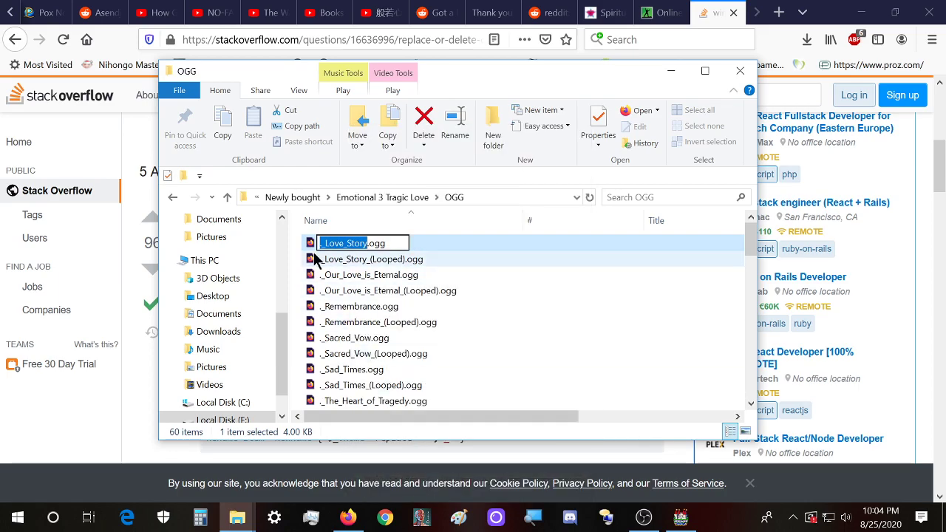
left_click(326, 244)
key("BackSpace")
key("BackSpace")
type("Emo")
left_click(384, 243)
left_click(342, 259)
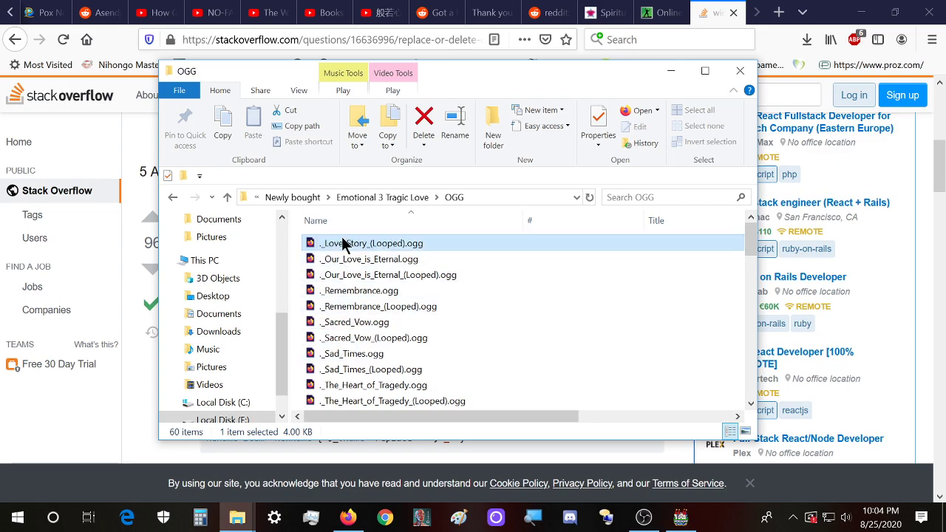
- Rename ._Love_Story_(Looped).ogg to Emo_Love_Story_Looped.ogg, dropping the parentheses
right_click(342, 243)
left_click(398, 464)
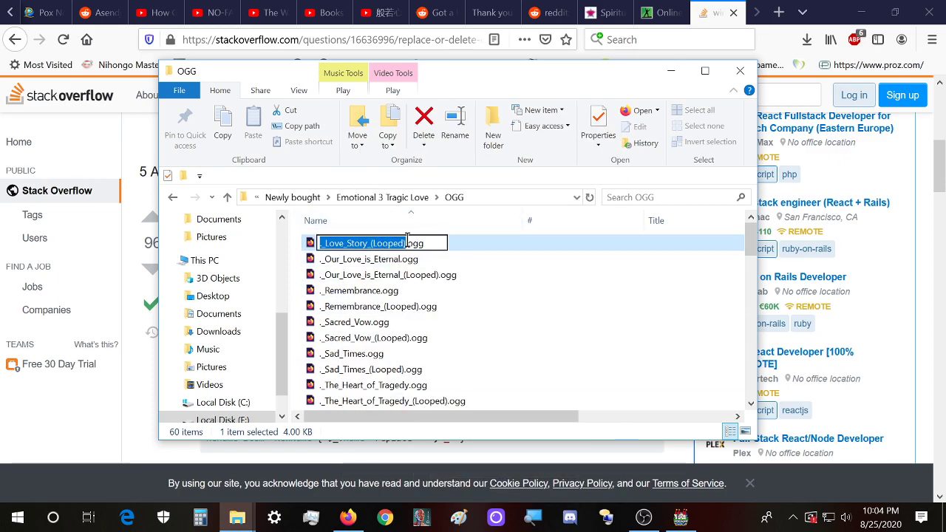
key("Right")
key("BackSpace")
key("Left")
key("Left")
key("Left")
key("Left")
key("Left")
key("Left")
key("BackSpace")
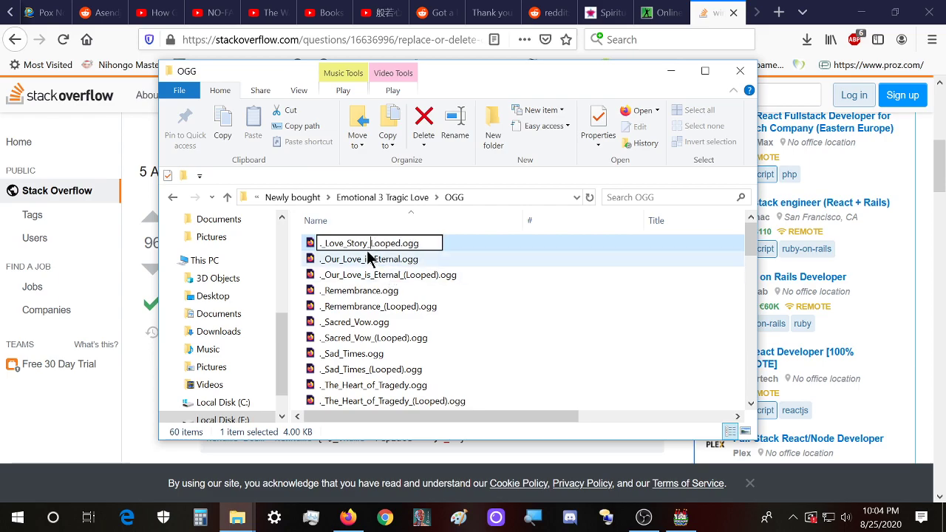
left_click_drag(326, 244, 319, 244)
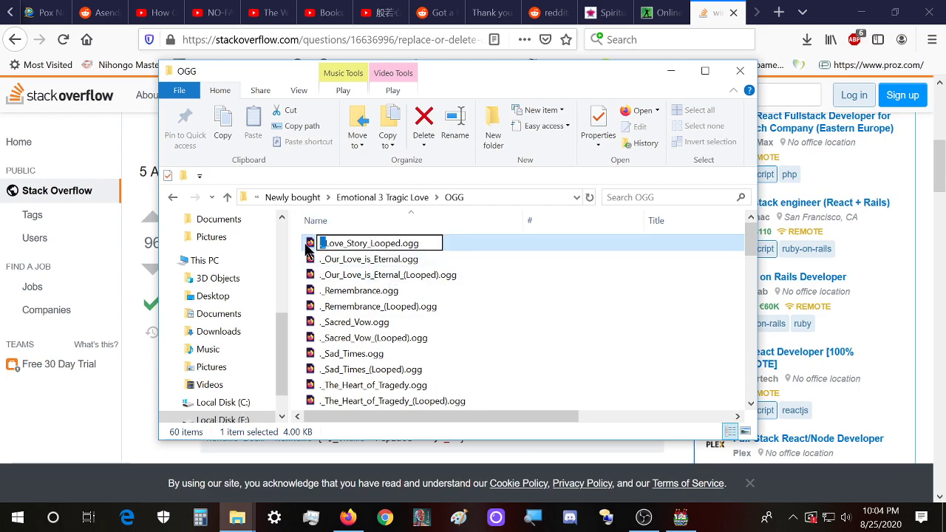
type("Emo")
right_click(344, 268)
key("Escape")
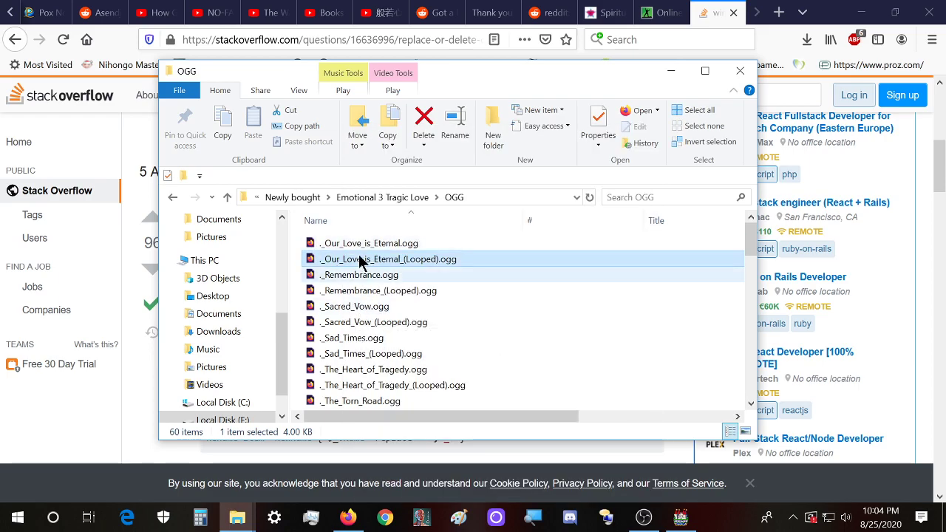
- Rename ._Our_Love_is_Eternal.ogg to Emo_Our_Love_is_Eternal.ogg
right_click(353, 246)
left_click(392, 471)
left_click_drag(326, 244, 319, 243)
type("Emo")
key("Return")
- Rename ._Our_Love_is_Eternal_(Looped).ogg to Emo_Our_Love_is_Eternal_Looped.ogg, dropping the parentheses
right_click(331, 244)
left_click(403, 470)
left_click_drag(325, 243, 320, 244)
type("Emo")
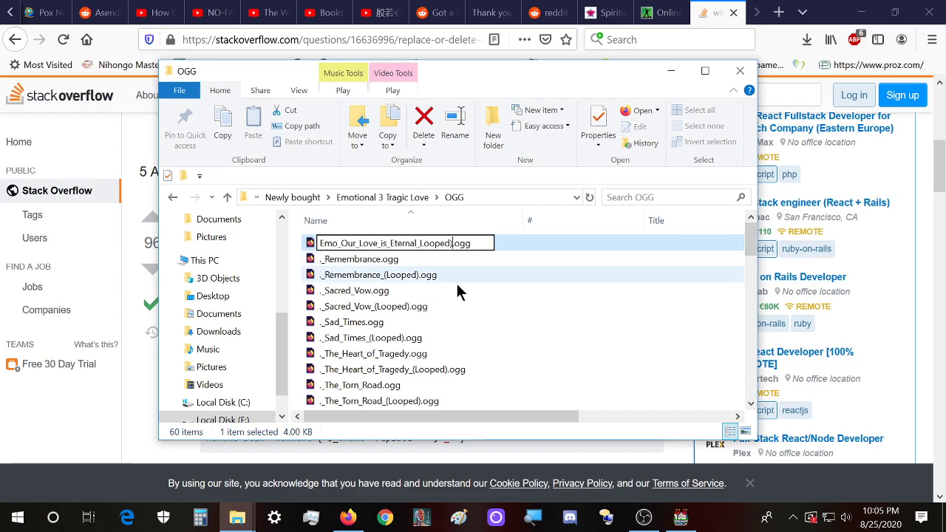
left_click(336, 259)
- Rename ._Remembrance.ogg to Emo_Remembrance.ogg
right_click(337, 247)
left_click(408, 470)
left_click_drag(325, 243, 304, 243)
type("Emo")
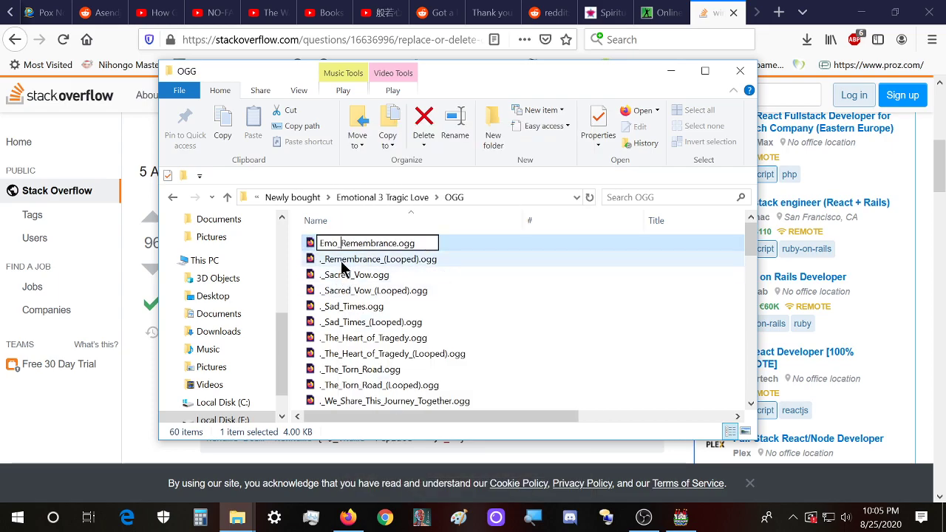
left_click(344, 260)
- Rename ._Sacred_Vow.ogg to Emo_Sacred_Vow.ogg
right_click(339, 260)
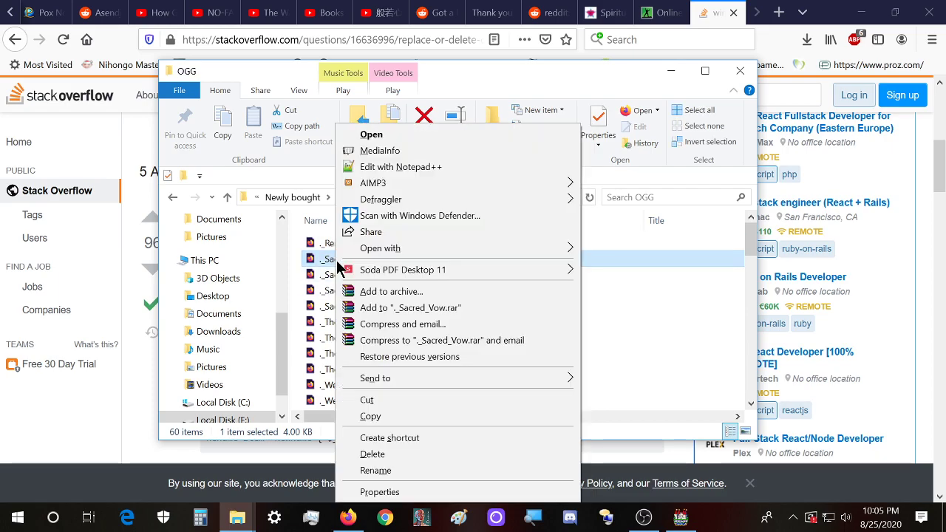
left_click(376, 470)
left_click_drag(324, 260, 303, 262)
type("Emo_Sacred_Vow.ogg")
left_click(343, 281)
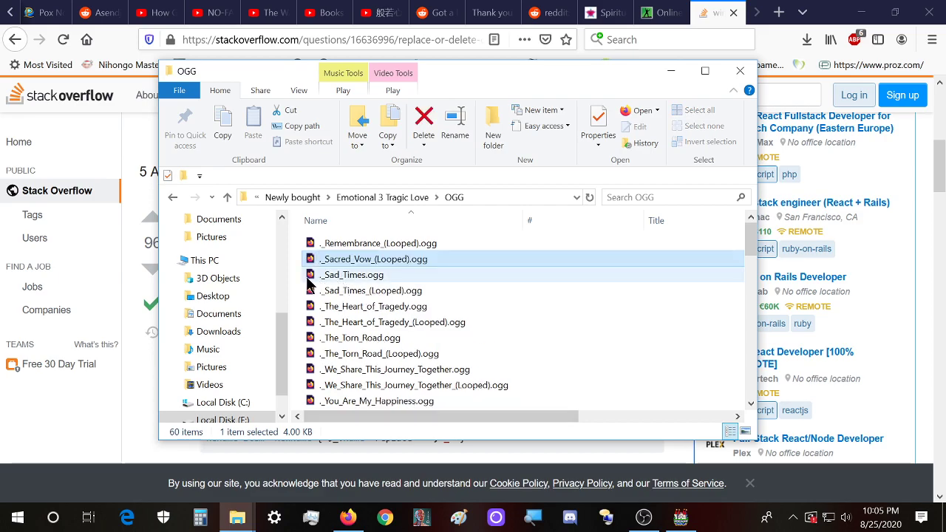
- Rename ._Sacred_Vow_(Looped).ogg so that its leading ._ is replaced by the Emo_ prefix
right_click(345, 260)
left_click(381, 470)
left_click_drag(324, 260, 318, 260)
type("Emo_")
left_click(330, 277)
- Rename ._Sad_Times.ogg to Emo_Sad_Times.ogg
right_click(336, 262)
left_click(373, 467)
type("Emo_")
left_click(332, 274)
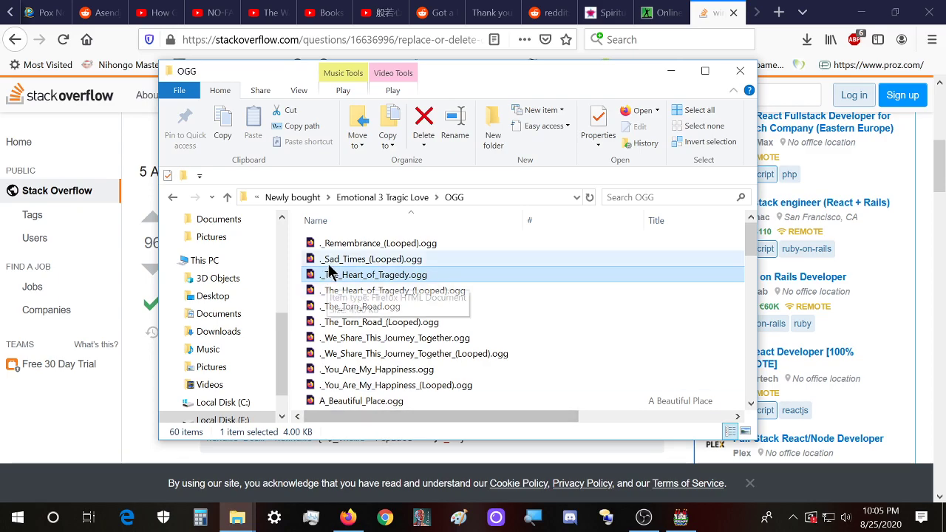
- Rename ._Sad_Times_(Looped).ogg to Emo_Sad_Times_Looped.ogg, dropping the parentheses
right_click(328, 263)
left_click(404, 467)
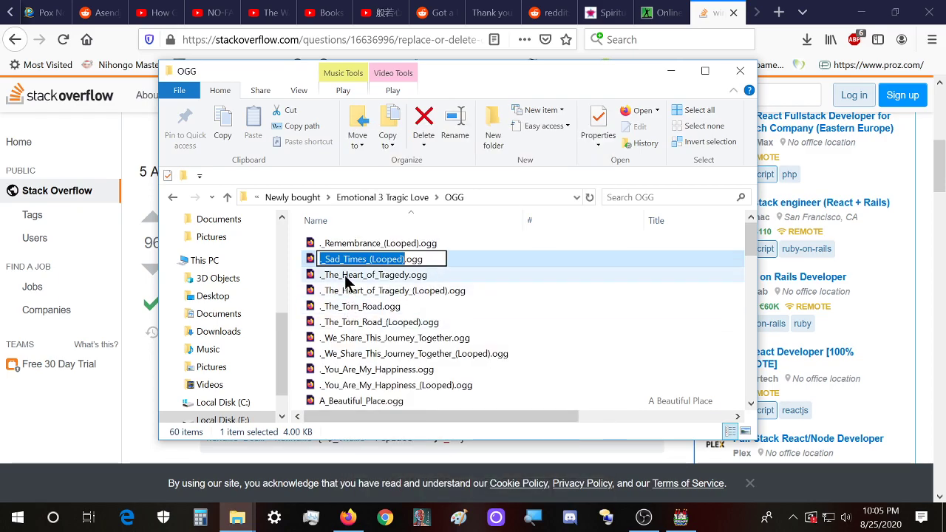
left_click(325, 260)
key("BackSpace")
key("BackSpace")
type("Emo_")
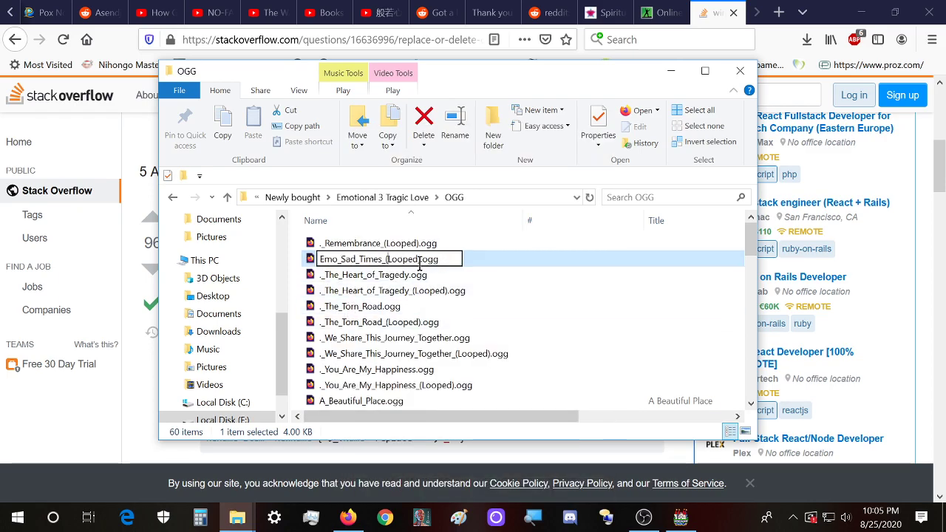
key("BackSpace")
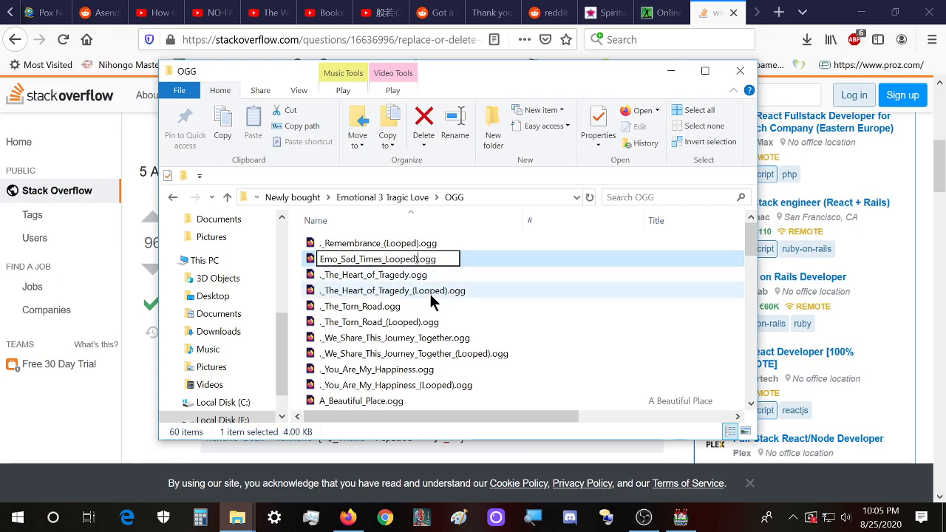
left_click(334, 244)
- Rename ._Remembrance_(Looped).ogg with the Emo_ prefix in place of ._ and remove the parentheses around Looped
right_click(329, 243)
left_click(392, 467)
left_click(326, 242)
key("BackSpace")
key("BackSpace")
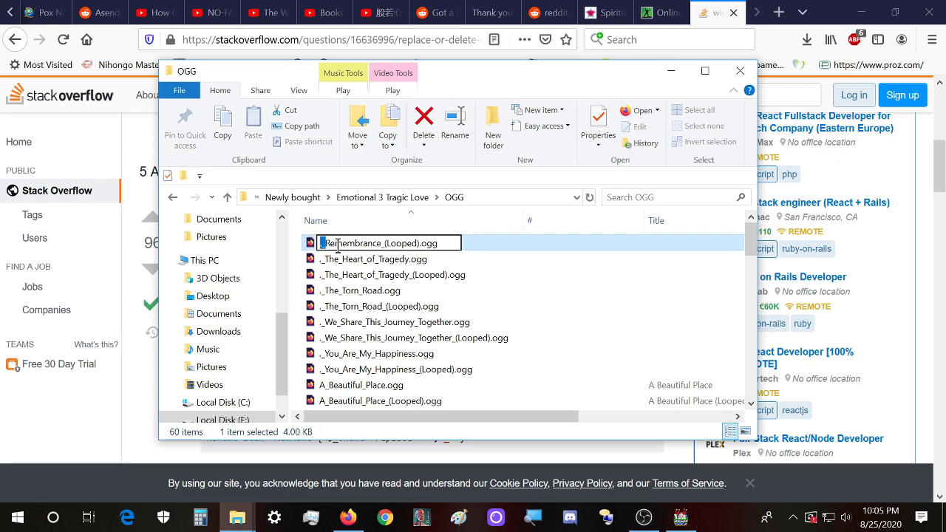
type("Emo_")
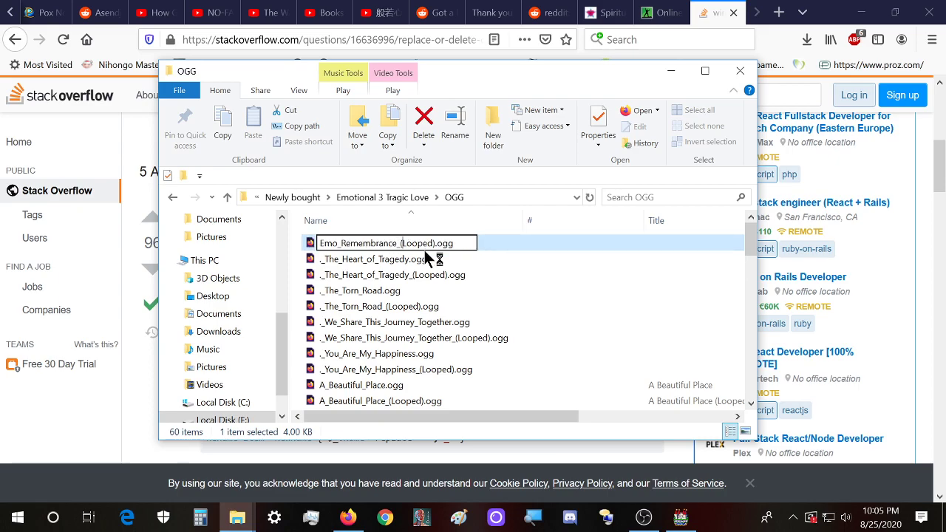
key("BackSpace")
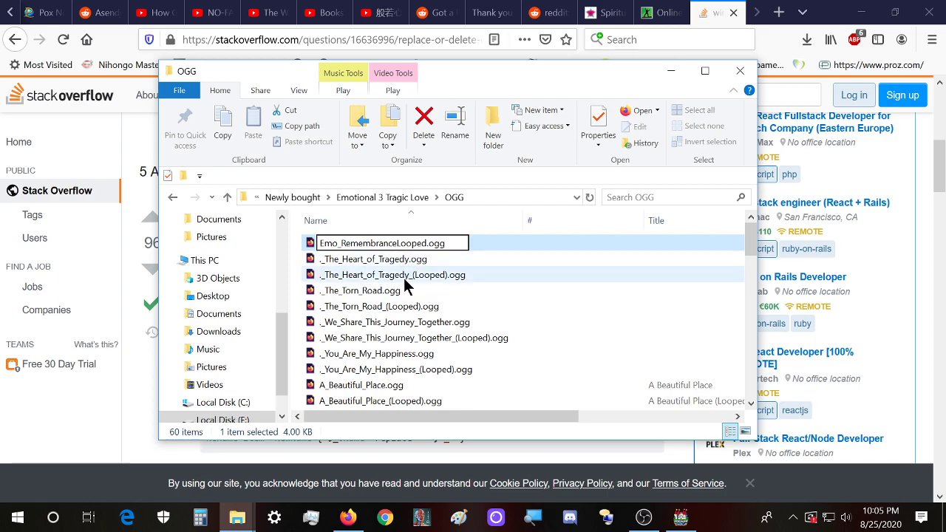
left_click(336, 259)
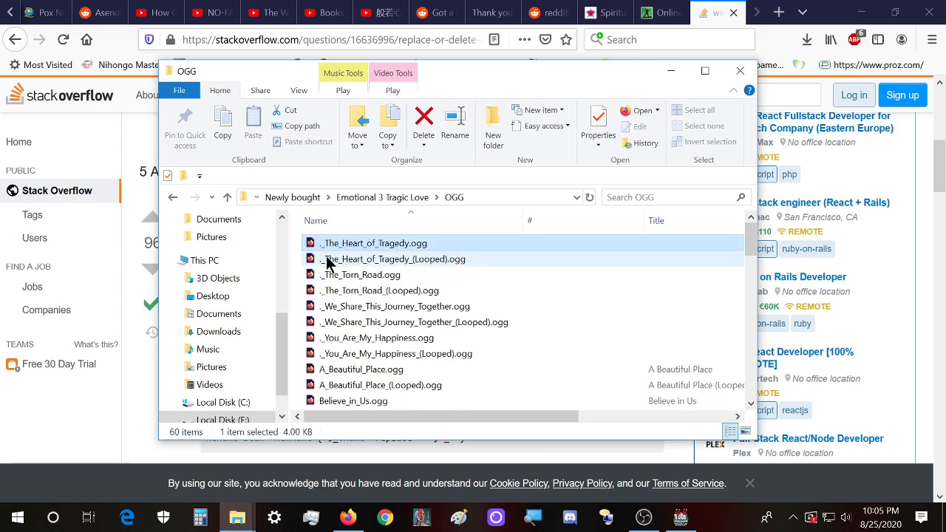
- Rename ._The_Heart_of_Tragedy.ogg to Emo_The_Heart_of_Tragedy.ogg
right_click(334, 245)
left_click(377, 470)
left_click_drag(326, 244, 316, 244)
type("Emo_")
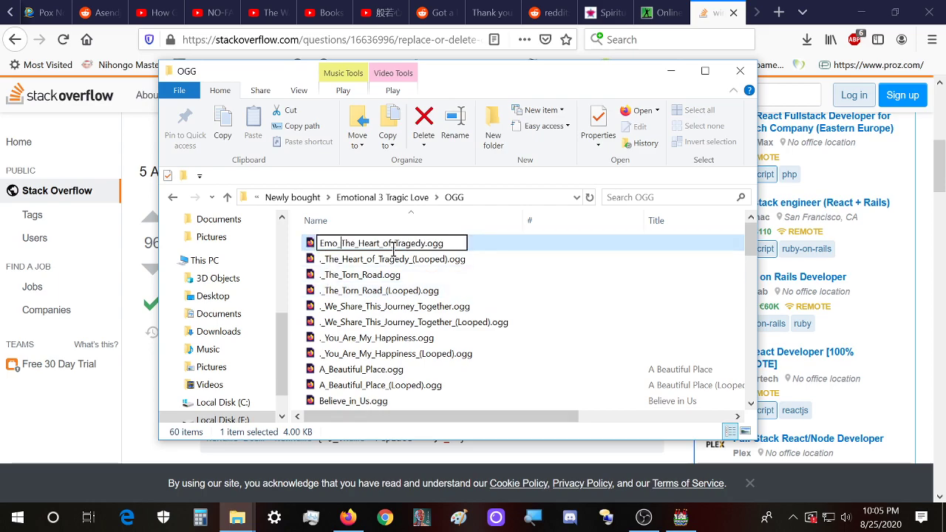
left_click(337, 264)
- Rename ._The_Heart_of_Tragedy_(Looped).ogg to Emo_The_Heart_of_Tragedy_Looped.ogg, dropping the parentheses
right_click(332, 245)
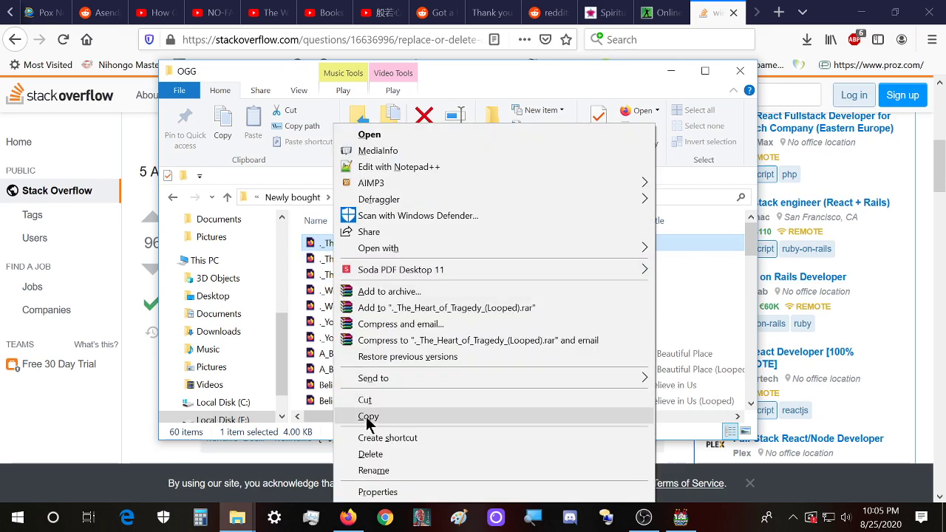
left_click(385, 474)
left_click_drag(327, 242, 297, 245)
type("Emo_")
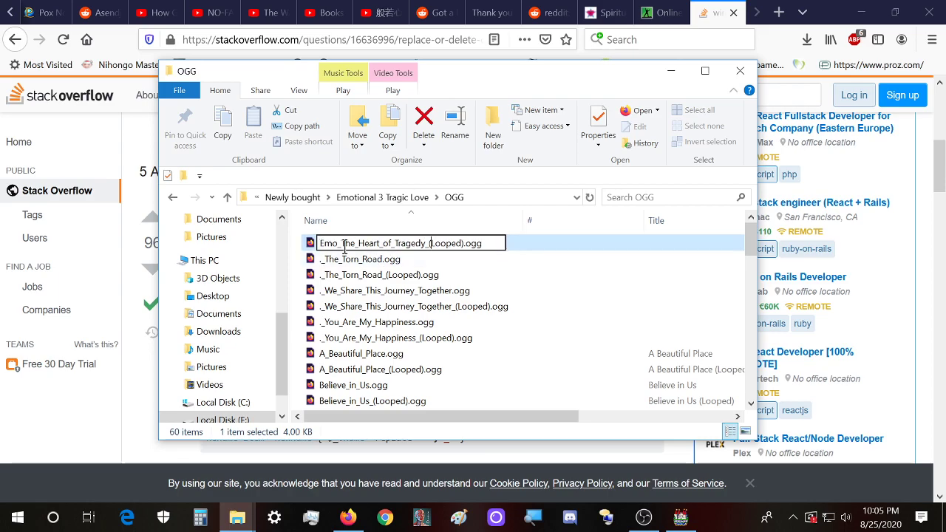
key("BackSpace")
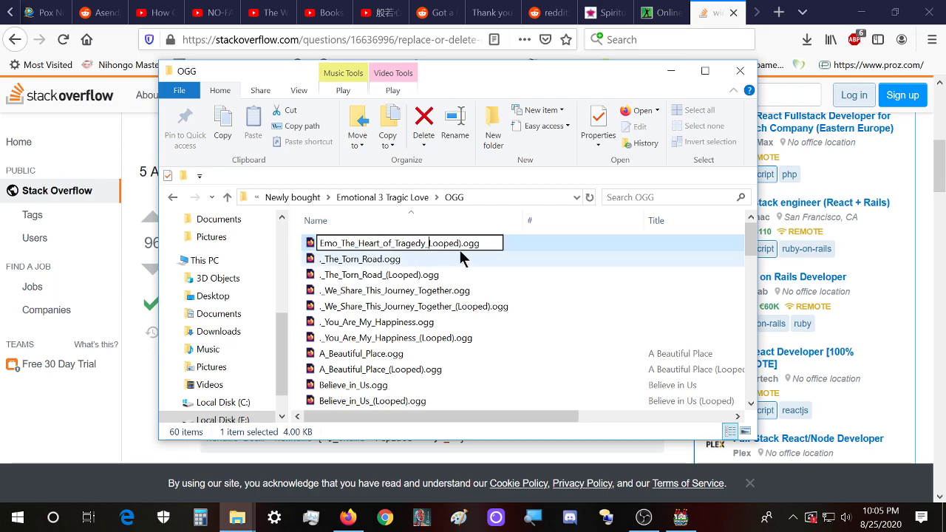
left_click(463, 244)
key("BackSpace")
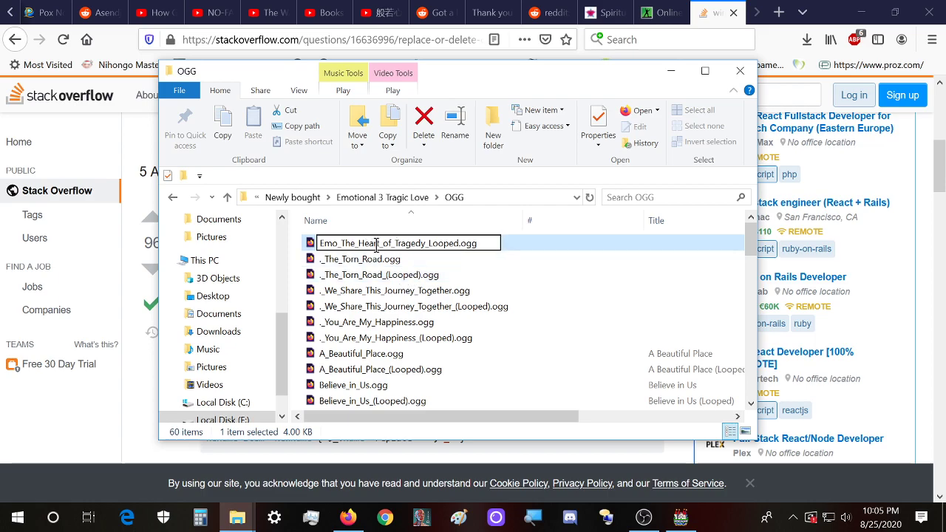
left_click(340, 260)
- Rename ._The_Torn_Road.ogg to Emo_The_Torn_Road.ogg
right_click(338, 252)
left_click(377, 470)
left_click_drag(326, 244, 314, 244)
type("Emo")
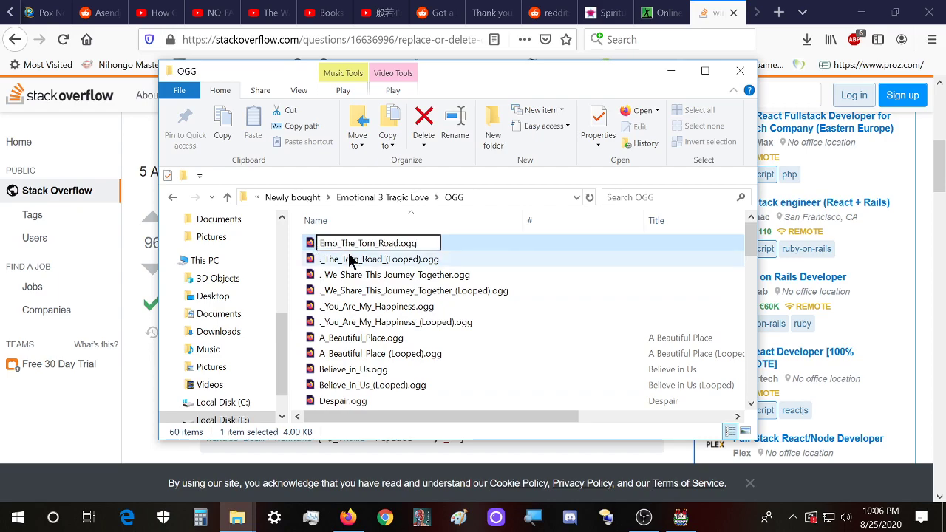
left_click(362, 257)
- Rename ._The_Torn_Road_(Looped).ogg to Emo_The_Torn_Road_Looped.ogg, dropping the parentheses
right_click(338, 245)
left_click(379, 470)
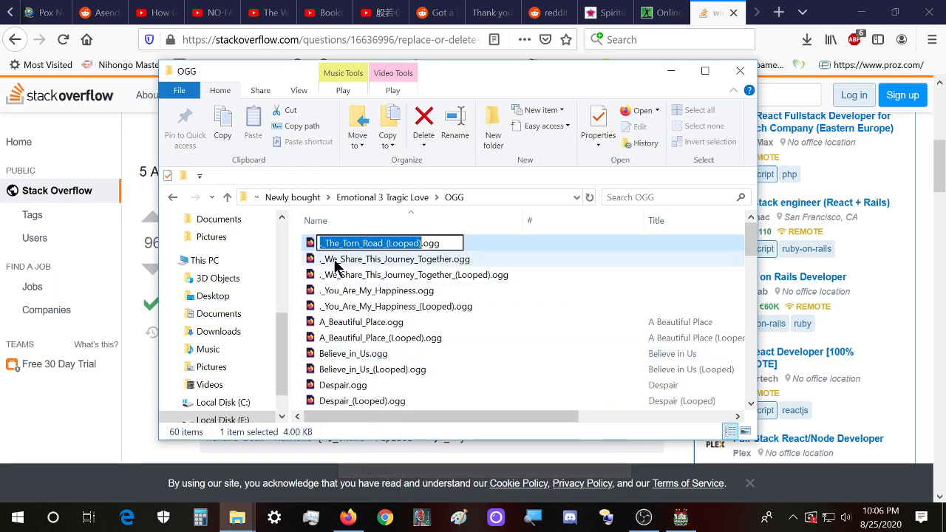
left_click_drag(325, 242, 306, 243)
type("Emo_")
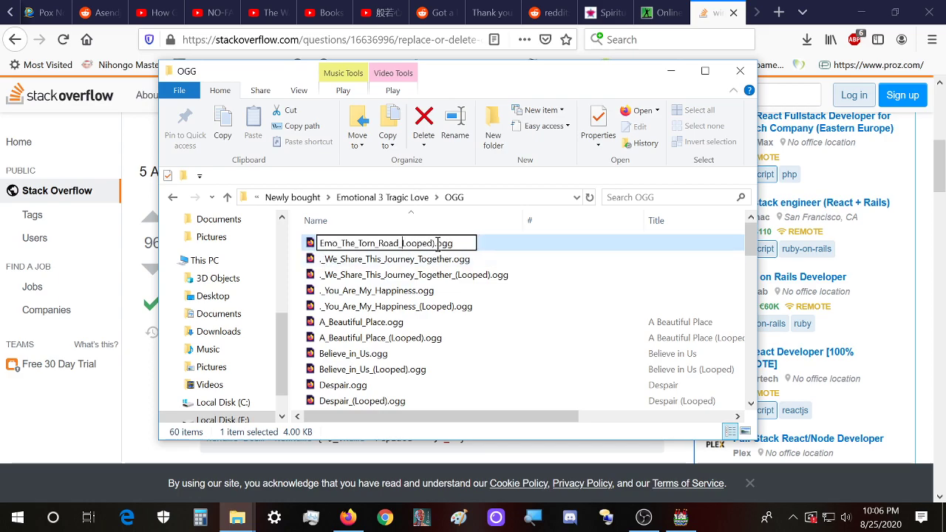
- Rename ._We_Share_This_Journey_Together.ogg to Emo_We_Share_This_Journey_Together.ogg
right_click(355, 260)
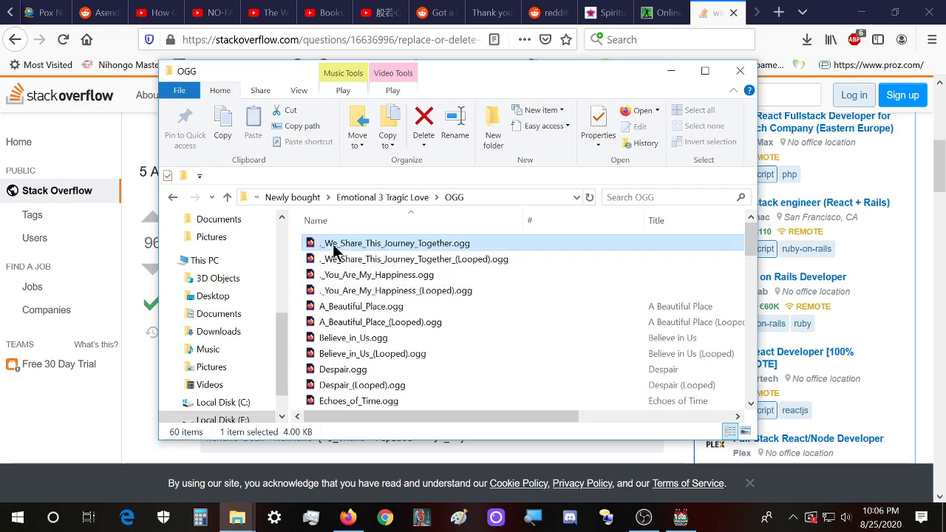
left_click(373, 470)
left_click_drag(323, 243, 311, 244)
type("Emo")
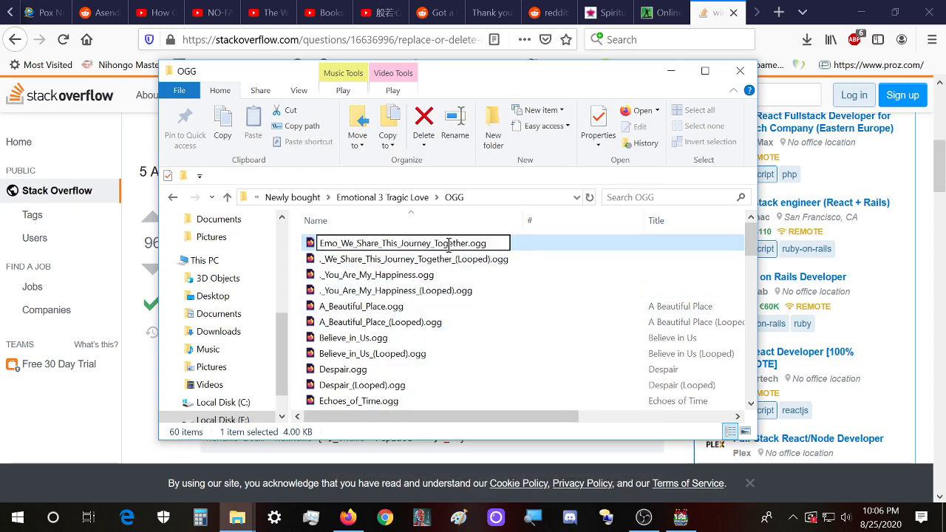
left_click(345, 260)
- Rename ._We_Share_This_Journey_Together_(Looped).ogg to Emo_We_Share_This_Journey_Together_Looped.ogg, dropping the parentheses
right_click(342, 244)
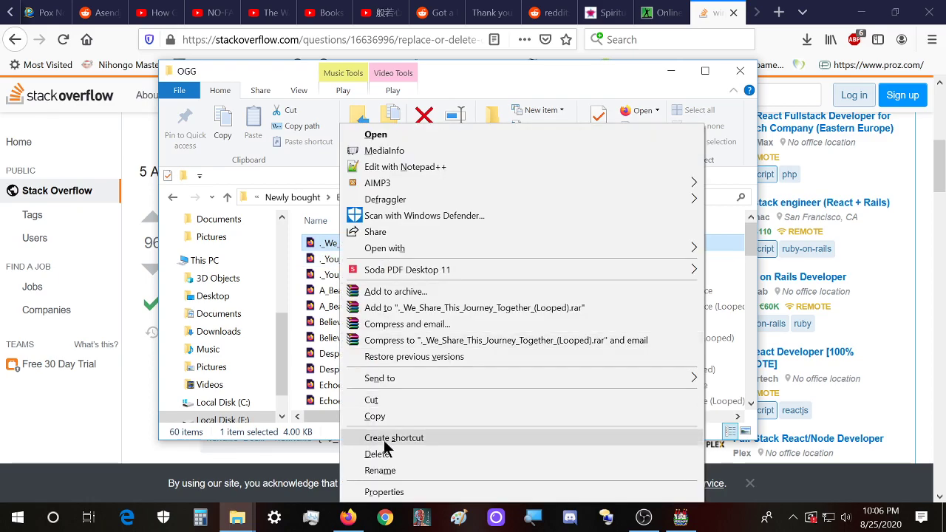
left_click(379, 470)
left_click_drag(323, 243, 311, 244)
type("Emo")
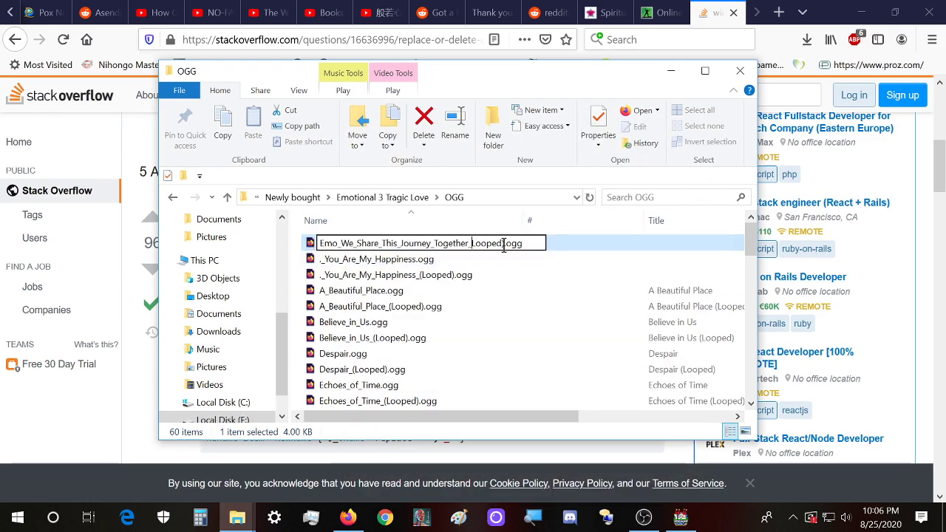
left_click(359, 259)
- Rename ._You_Are_My_Happiness.ogg to Emo_You_Are_My_Happiness.ogg
right_click(333, 244)
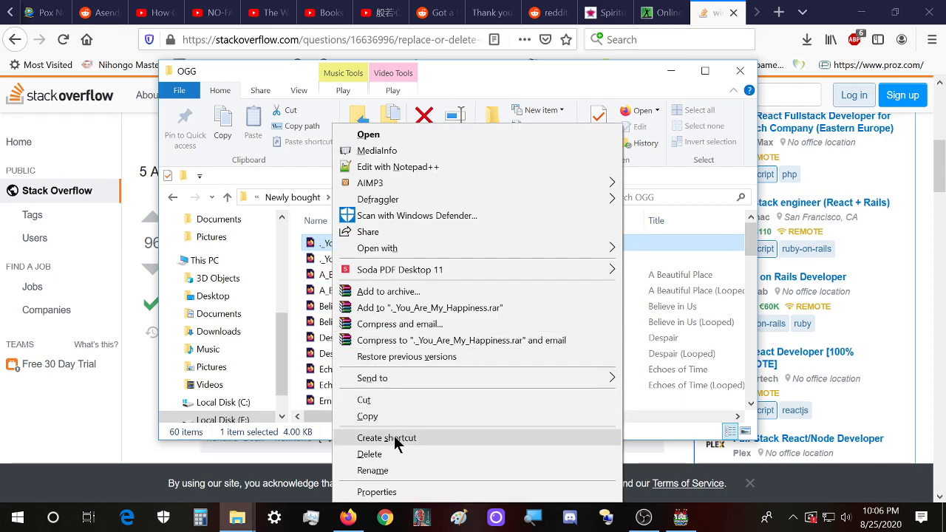
left_click(374, 471)
left_click(323, 244)
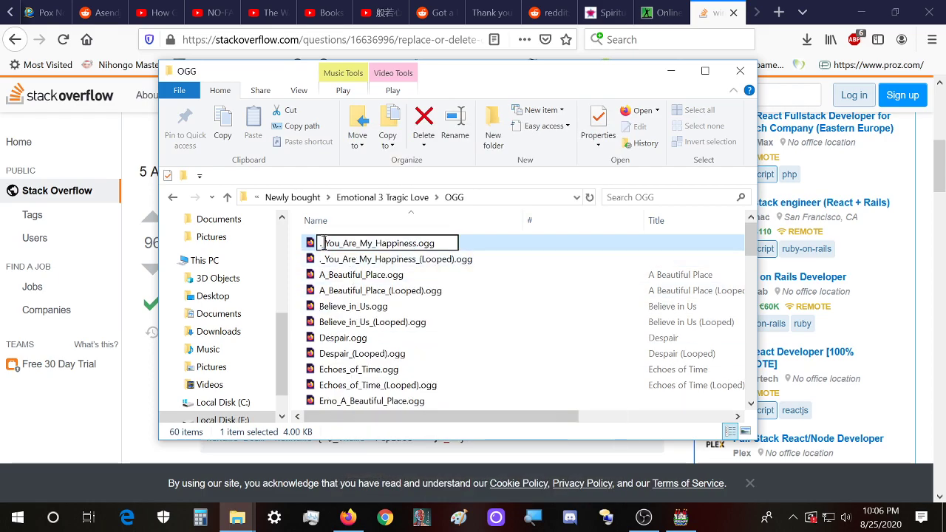
type("Emo_")
left_click(340, 262)
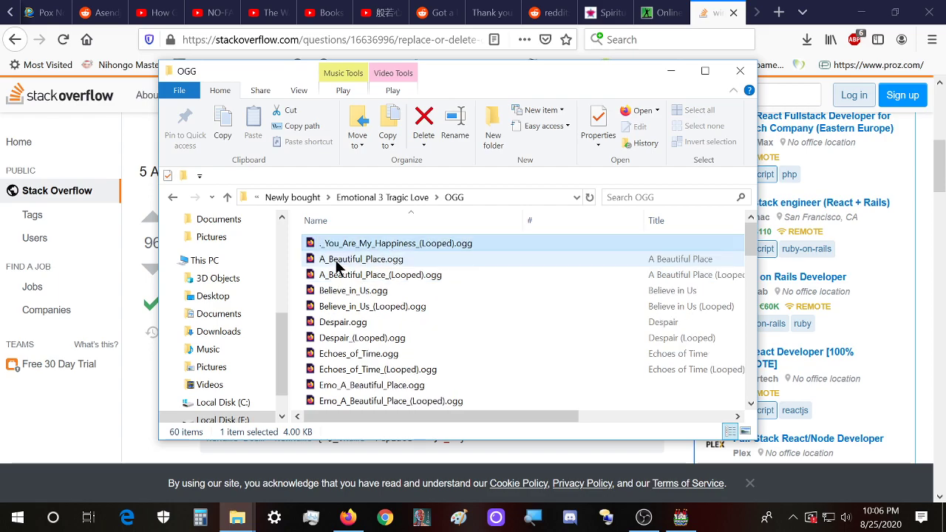
- Remove the leading ._ and the parentheses from the file name ._You_Are_My_Happiness_(Looped).ogg
right_click(344, 243)
left_click(374, 470)
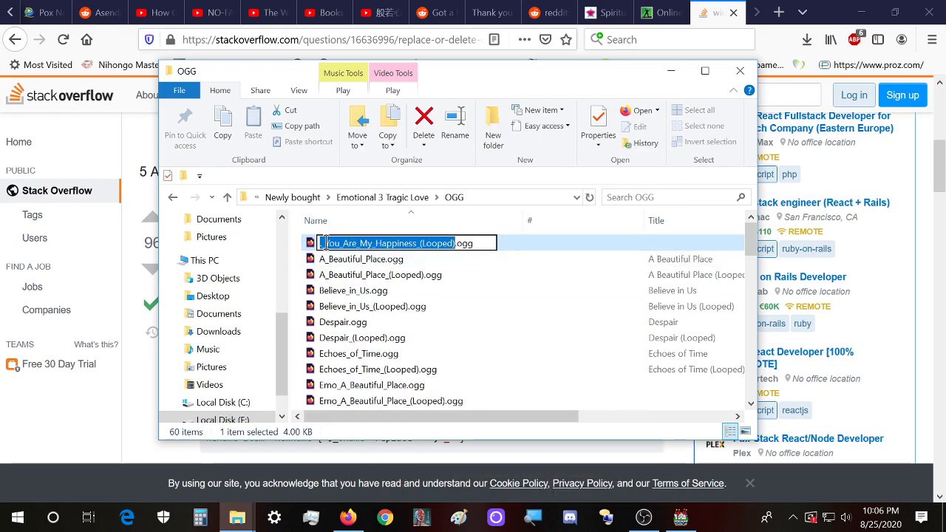
left_click_drag(326, 244, 303, 246)
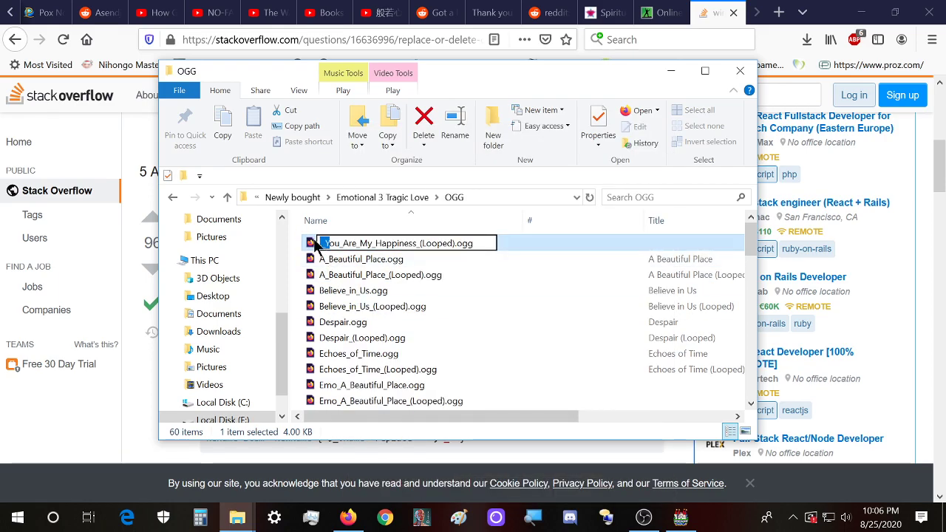
key("BackSpace")
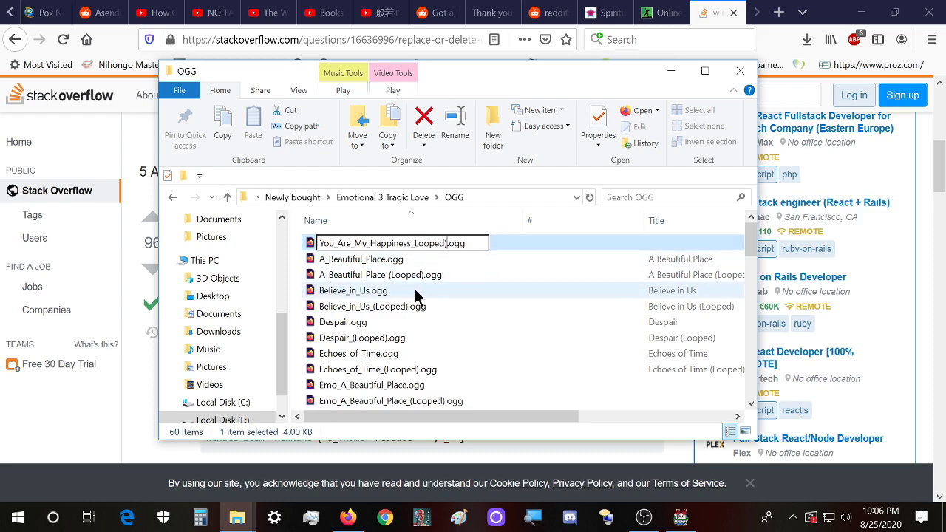
left_click(344, 261)
- Try to rename A_Beautiful_Place.ogg as Emo_A_Beautiful_Place.ogg
right_click(342, 242)
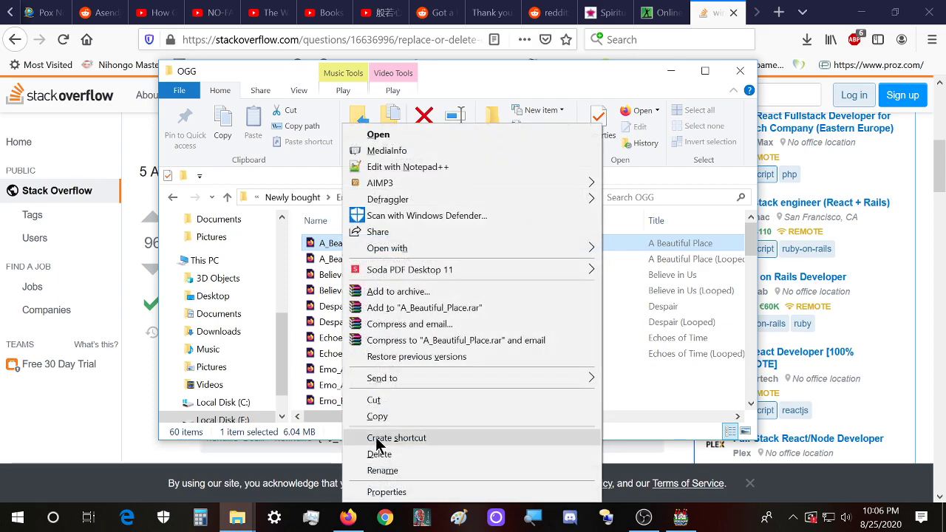
left_click(393, 475)
left_click(320, 242)
type("Emo_A_Beautiful_Place.ogg")
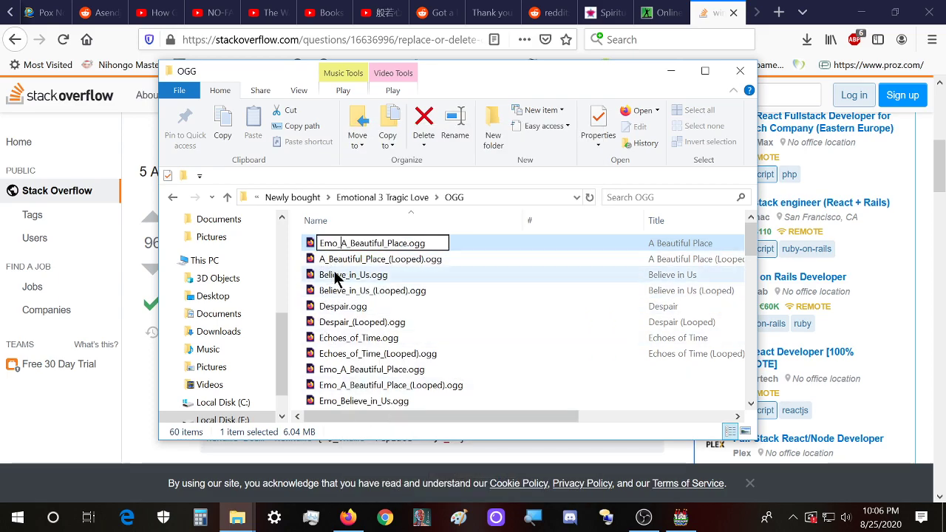
key("Return")
left_click(535, 355)
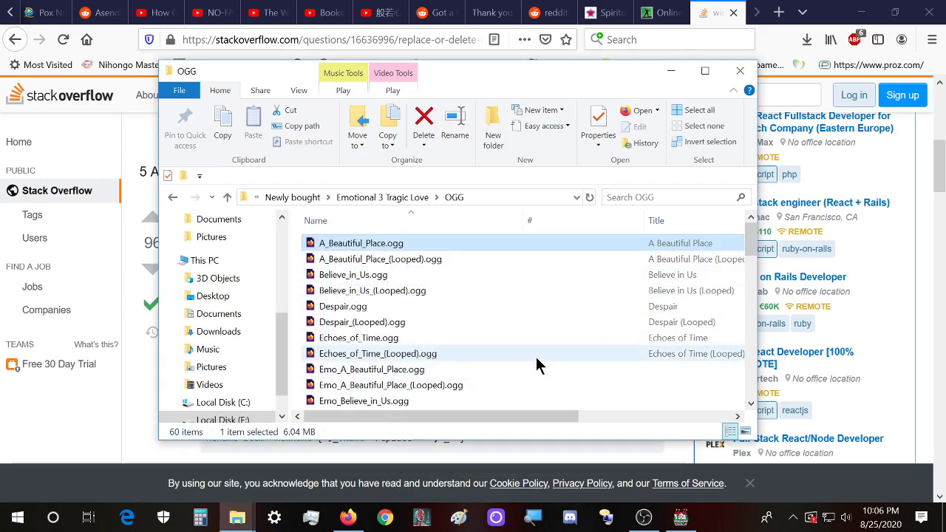
- Rename A_Beautiful_Place.ogg as Emo_A_Beautiful_Place_Two.ogg
right_click(362, 242)
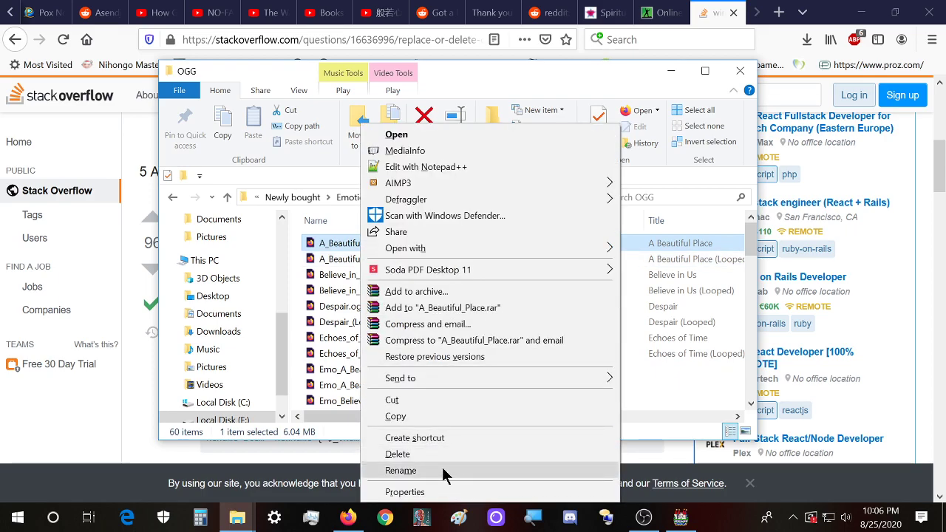
left_click(442, 469)
left_click(321, 244)
type("Emo_A_Beautiful_Place.ogg")
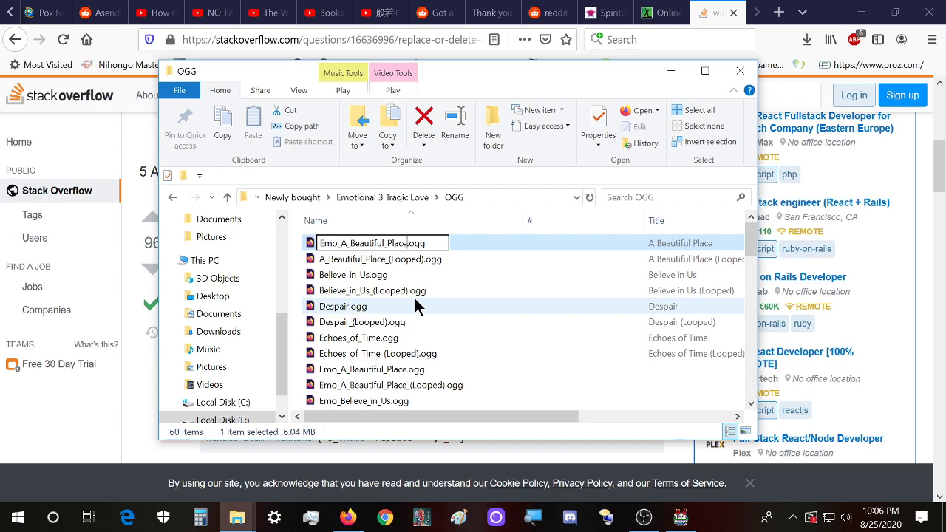
type("_Two")
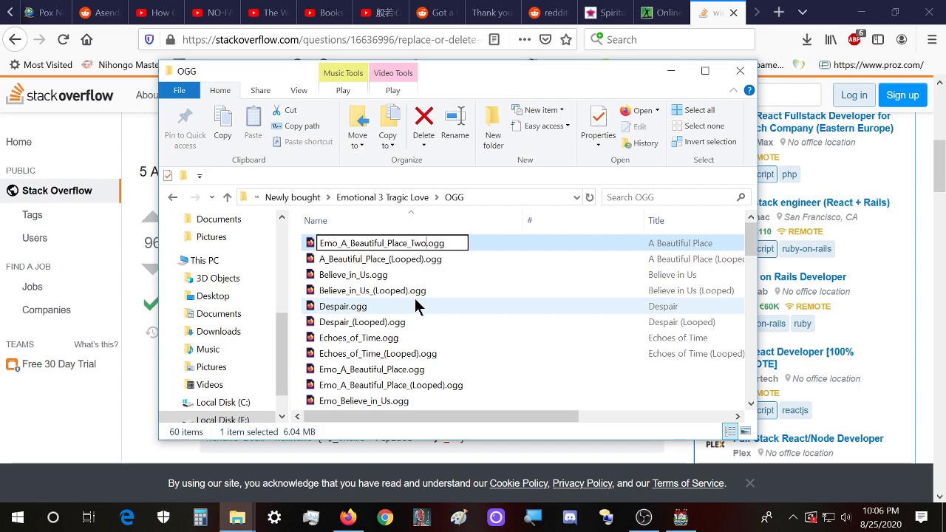
left_click(381, 260)
- Rename A_Beautiful_Place_(Looped).ogg as Emo_A_Beautiful_Place_Looped.ogg, dropping the parentheses
right_click(338, 246)
left_click(391, 473)
left_click(321, 246)
type("Emo_")
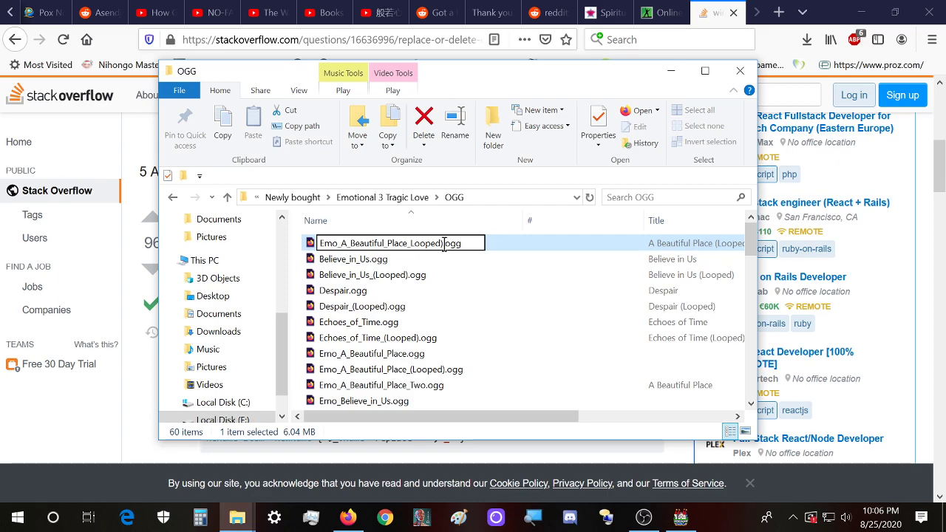
key("BackSpace")
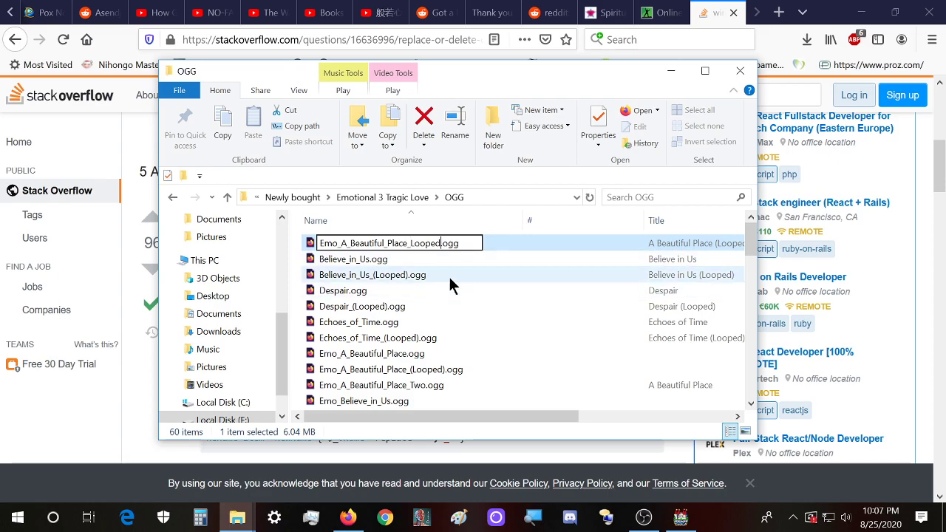
key("Return")
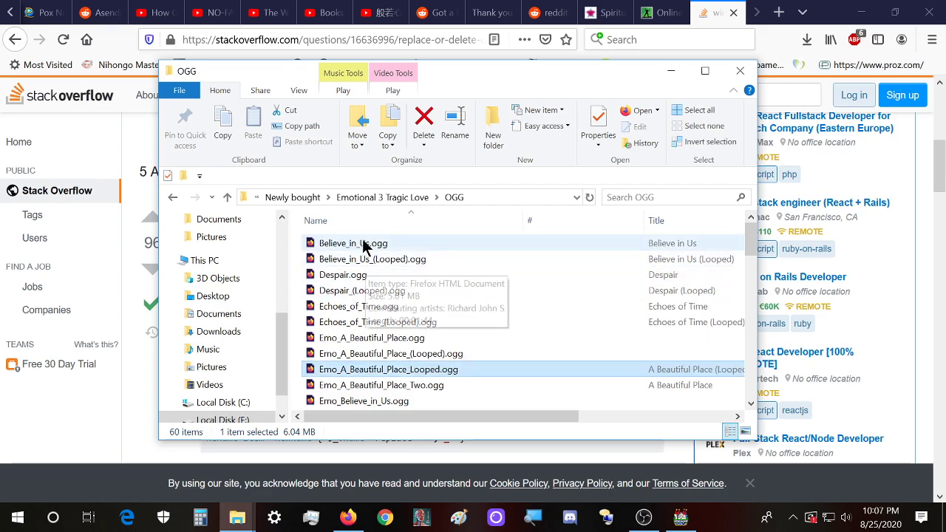
- Try to rename Believe_in_Us.ogg as Emo_Believe_in_Us.ogg
scroll(429, 353, "down", 8)
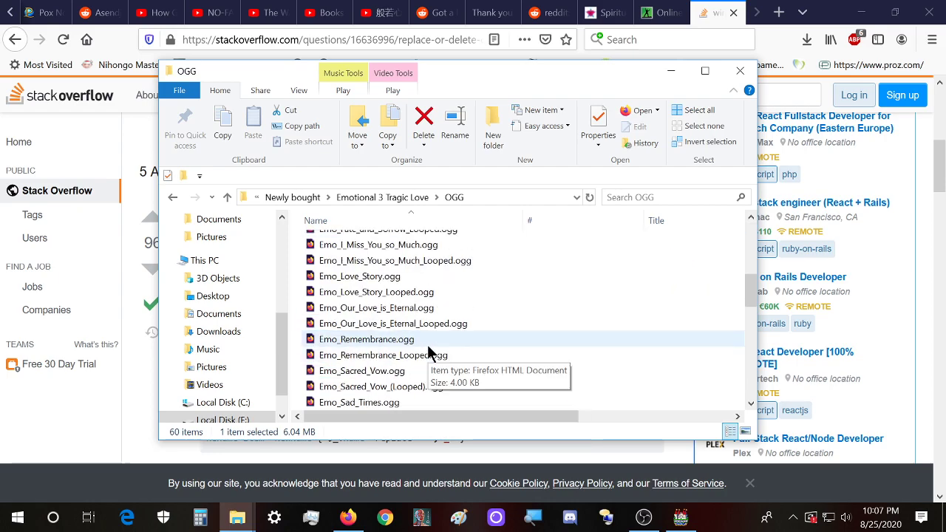
scroll(425, 381, "down", 4)
scroll(425, 384, "up", 12)
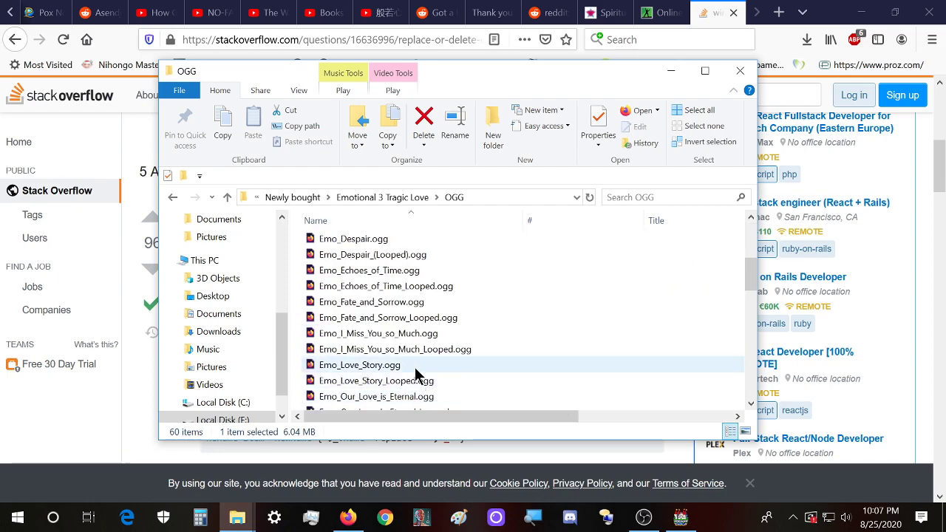
right_click(383, 244)
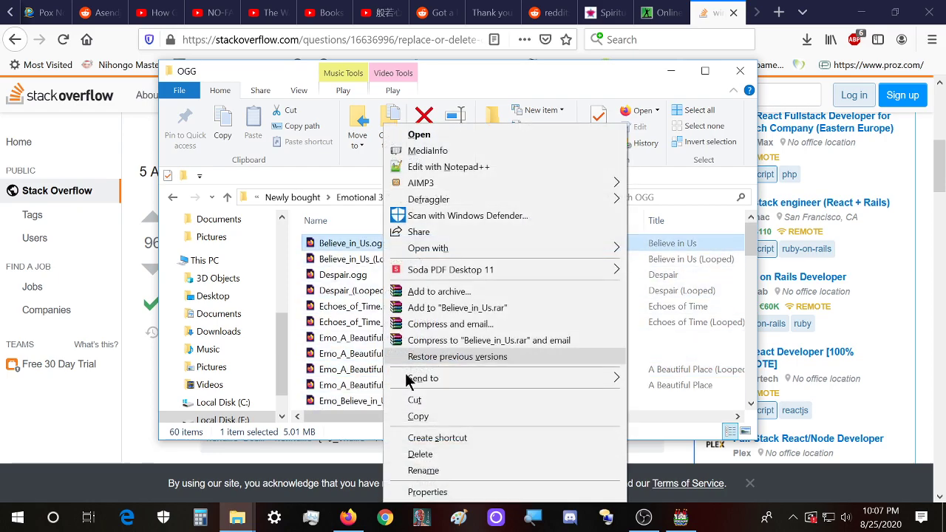
left_click(455, 466)
key("Home")
type("Emo_")
key("Return")
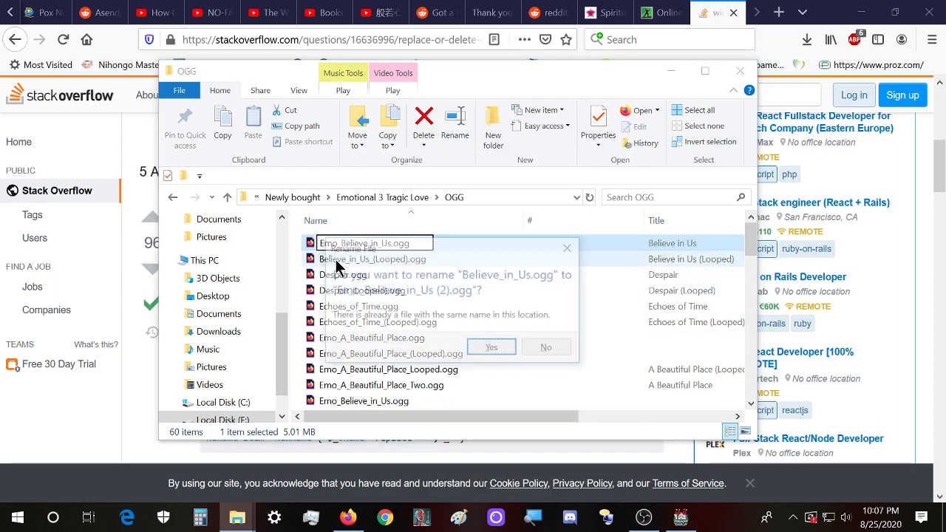
key("Escape")
key("Escape")
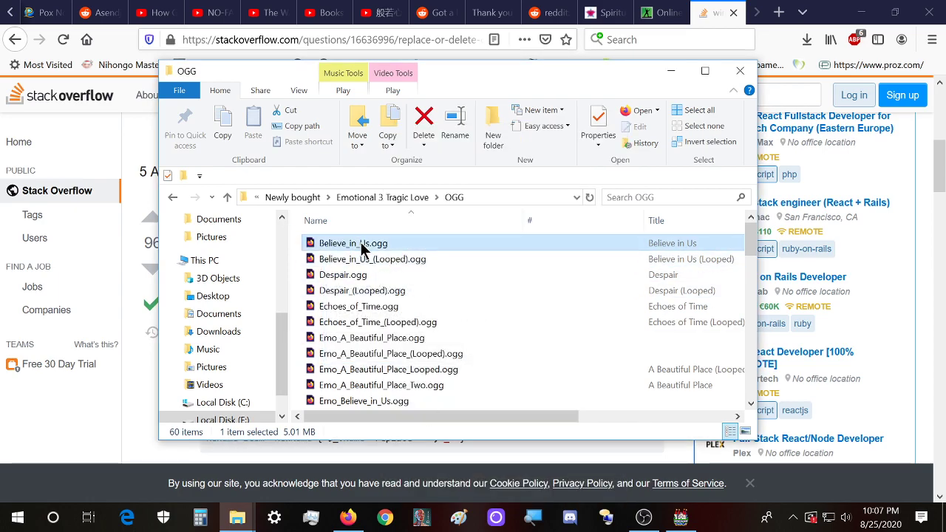
- Append _Two to the name of Believe_in_Us.ogg, making it Believe_in_Us_Two.ogg
right_click(362, 246)
left_click(426, 471)
key("Right")
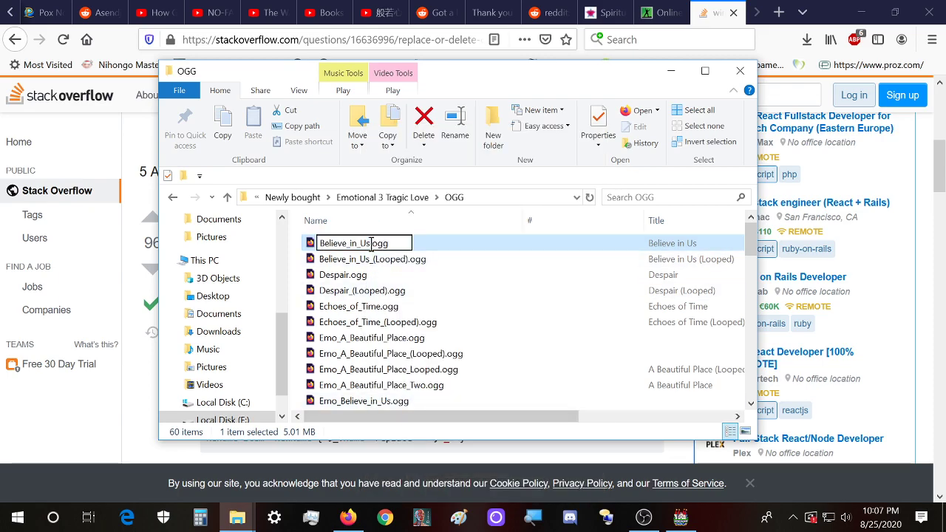
type("_Two")
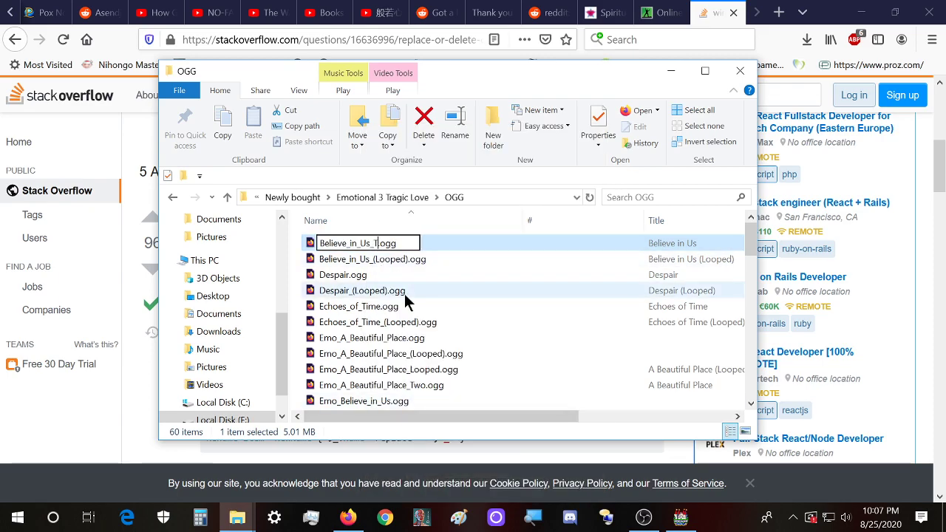
left_click(359, 246)
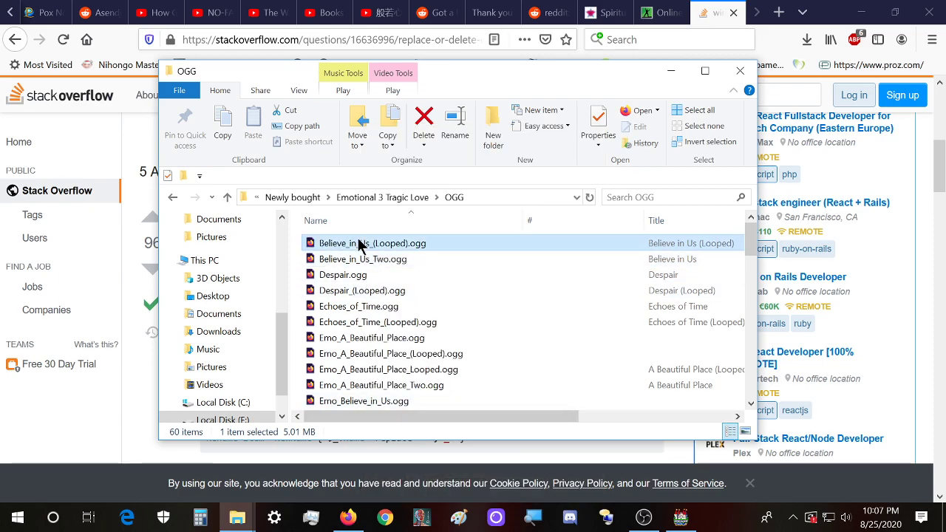
- Rename Believe_in_Us_(Looped).ogg as Emo_Believe_in_Us_Looped.ogg, dropping the parentheses
right_click(359, 246)
left_click(411, 470)
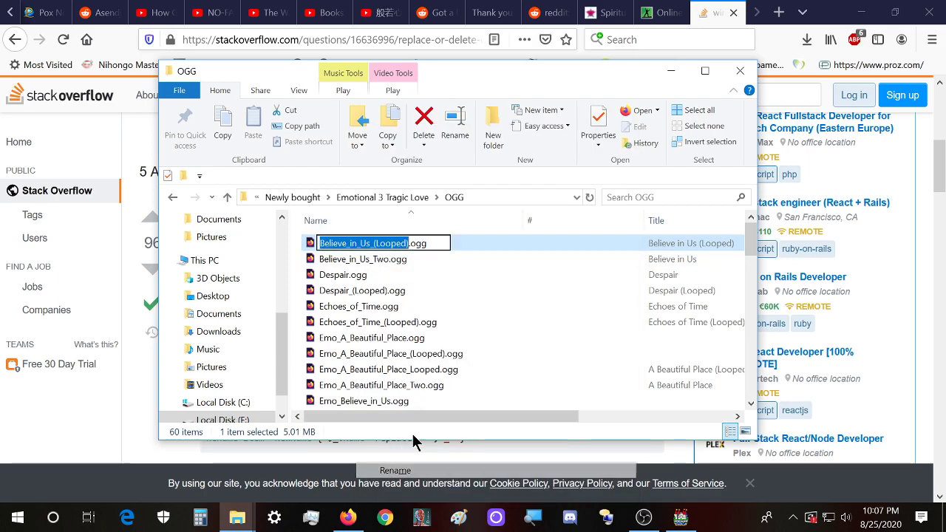
left_click(319, 245)
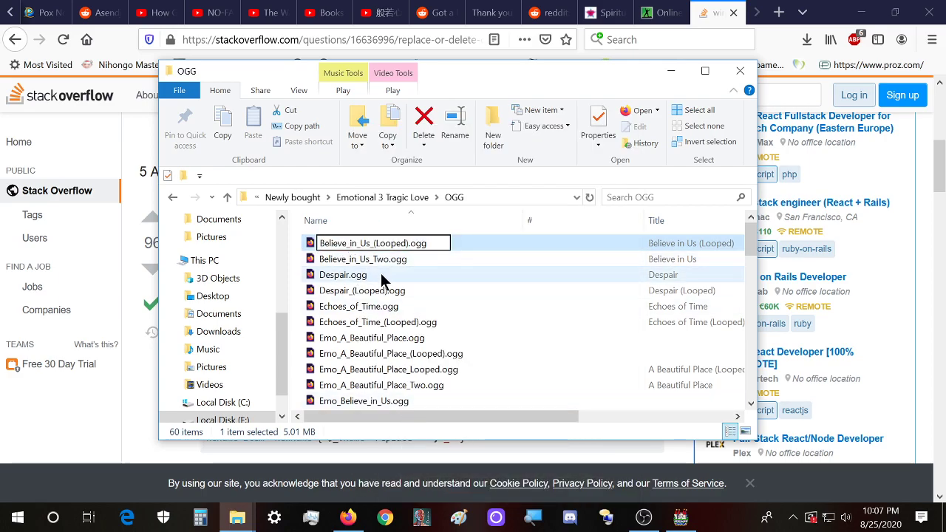
type("Emo_")
left_click(399, 243)
key("BackSpace")
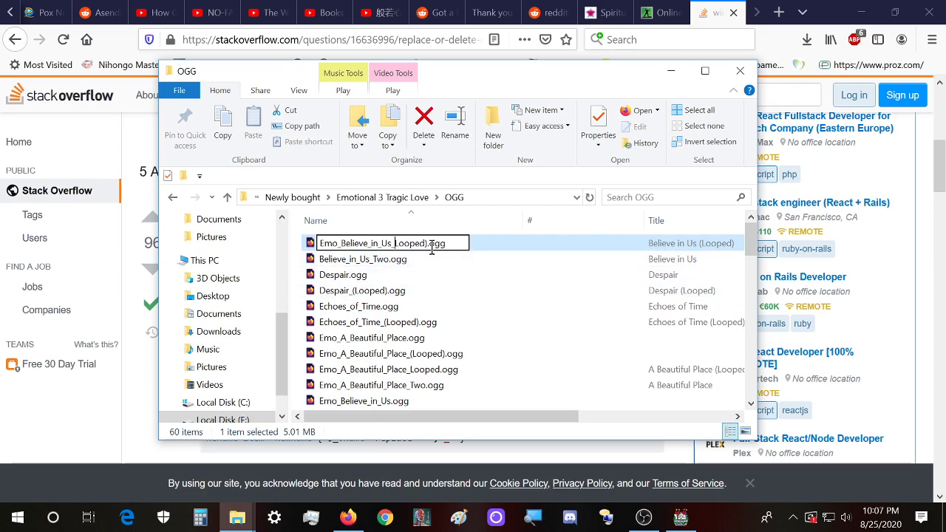
key("BackSpace")
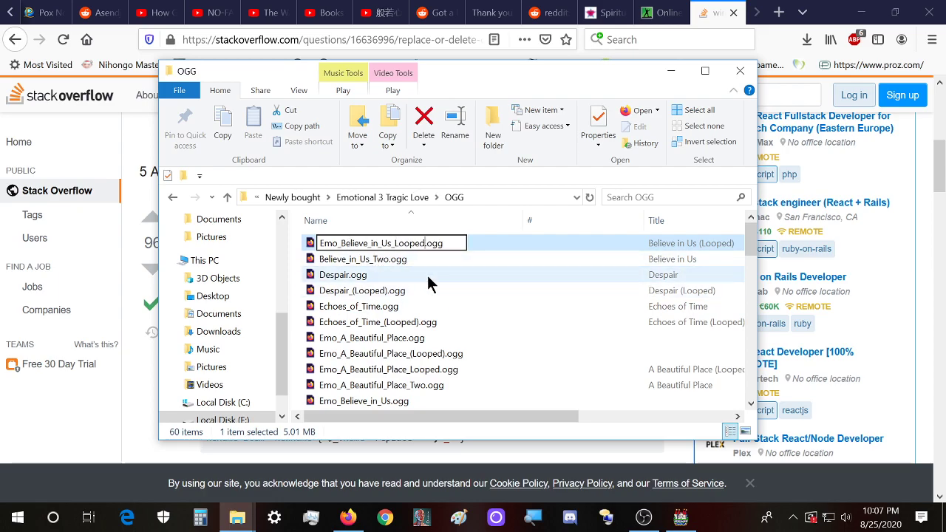
key("Return")
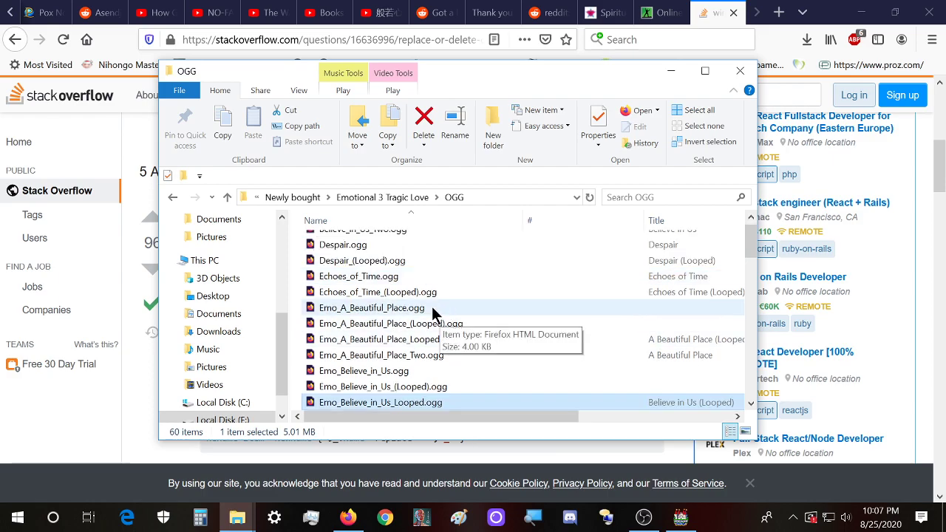
- Add the Emo_ prefix to Believe_in_Us_Two.ogg so the file is named Emo_Believe_in_Us_Two.ogg
scroll(433, 311, "up", 1)
left_click(387, 243)
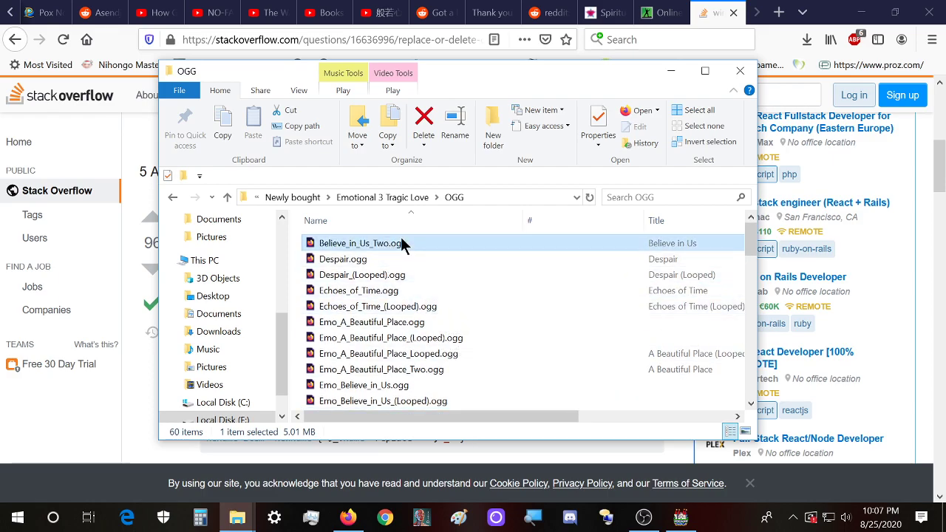
right_click(401, 244)
right_click(355, 245)
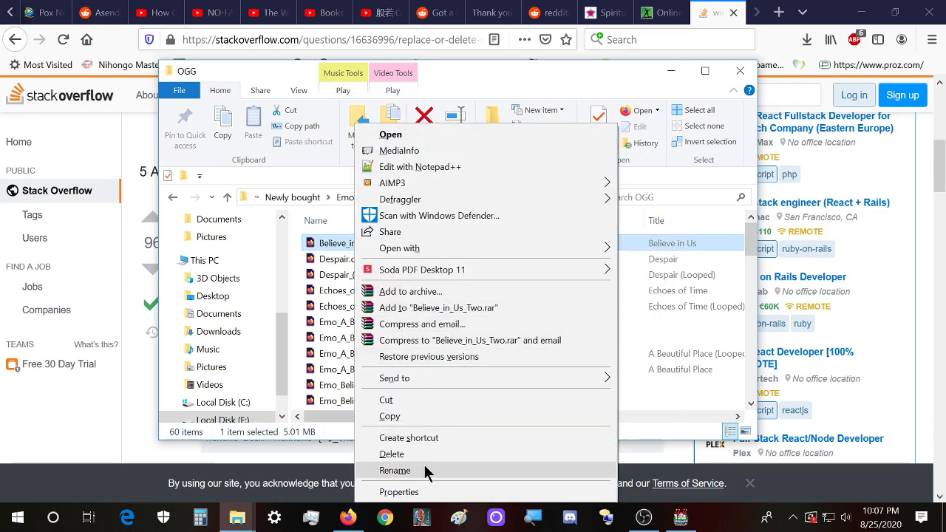
left_click(428, 468)
left_click(323, 244)
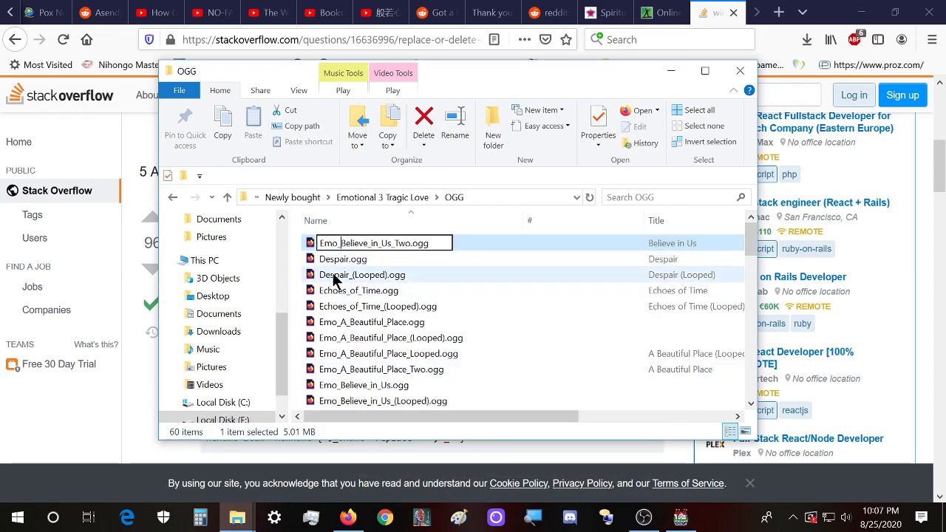
left_click(330, 259)
- Try to rename Despair.ogg as Emo_Despair.ogg
right_click(329, 243)
left_click(397, 470)
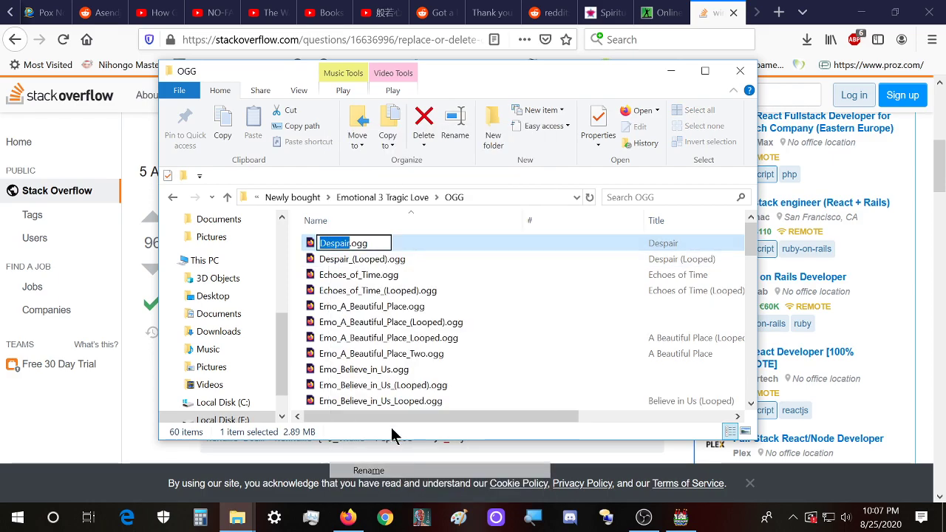
type("Emo_")
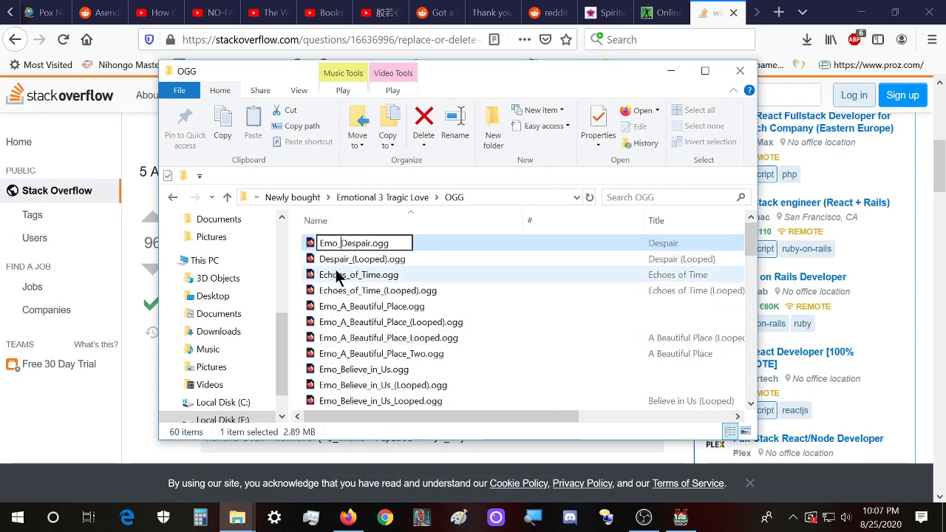
key("Return")
key("Escape")
key("Escape")
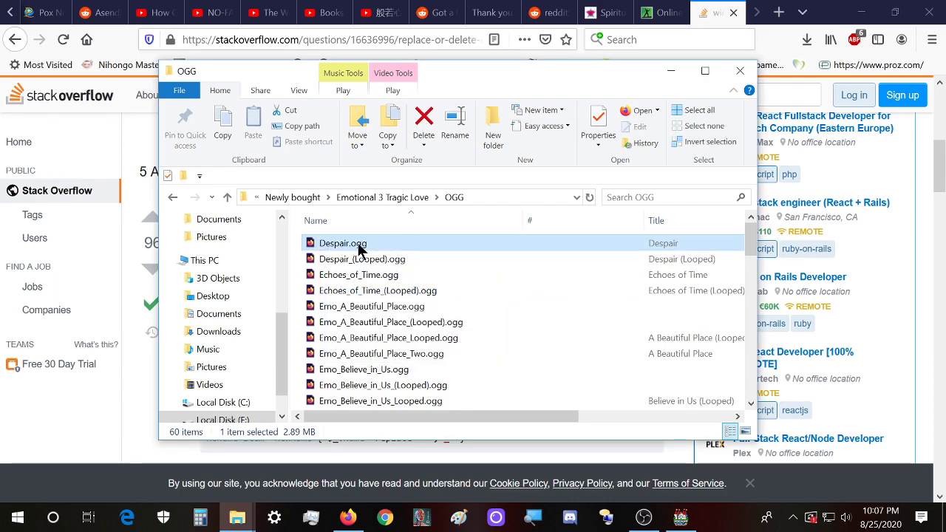
- Rename Despair.ogg as Emo_Despair_Two.ogg
right_click(358, 246)
left_click(435, 470)
key("Home")
type("Emo_")
key("ctrl+Right")
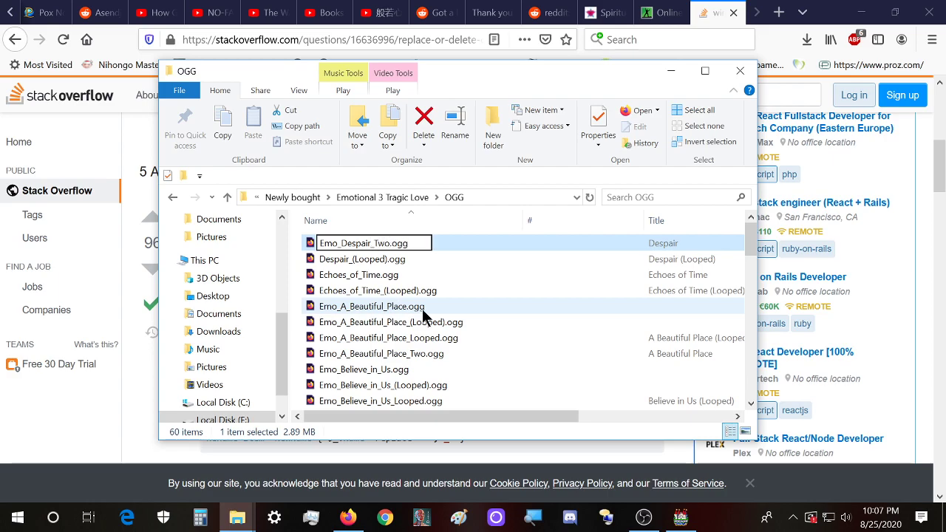
type("_Two")
key("Return")
- Rename Despair_(Looped).ogg as Emo_Despair_Looped_Two.ogg, dropping the parentheses
right_click(359, 246)
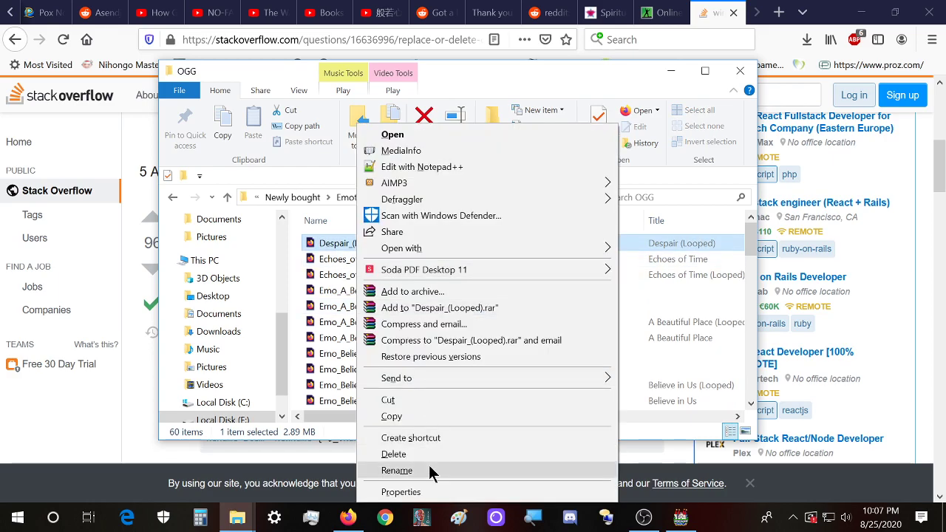
left_click(431, 471)
key("Home")
type("Emo_")
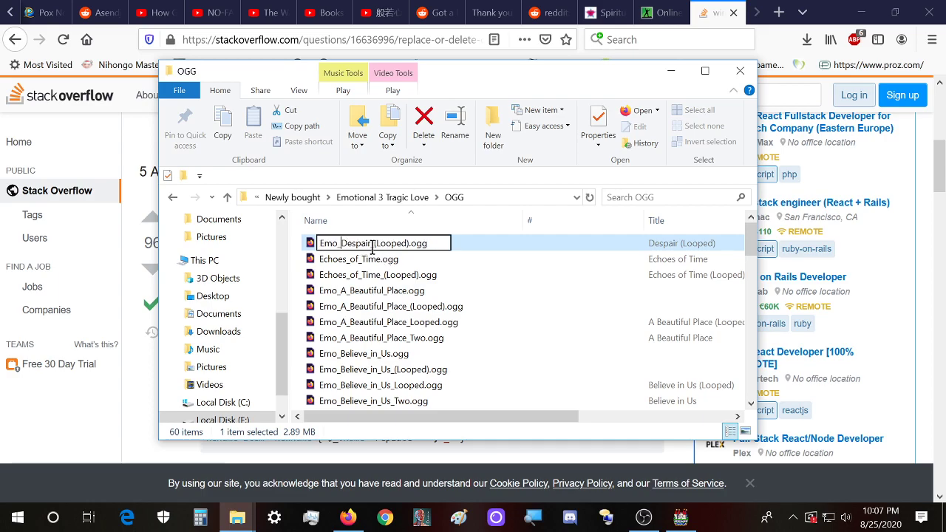
left_click(378, 243)
key("BackSpace")
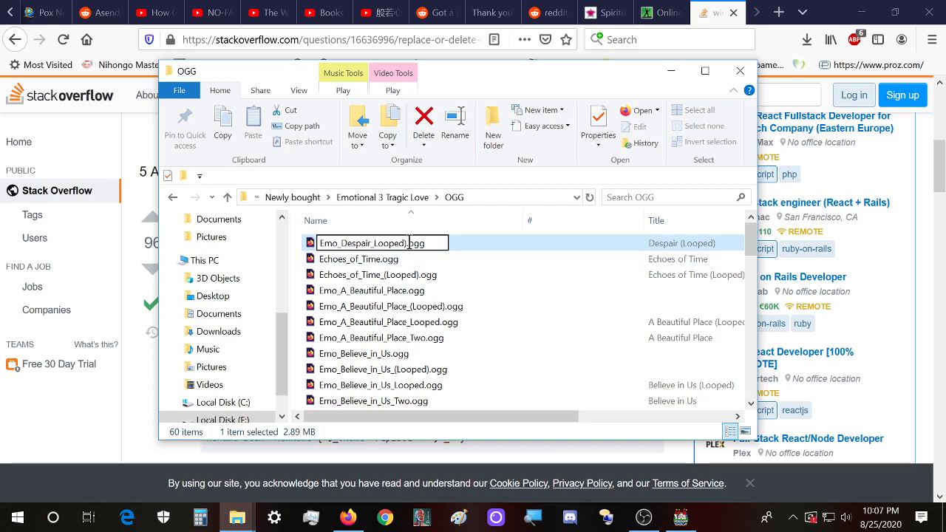
left_click(409, 243)
key("BackSpace")
type("_Two")
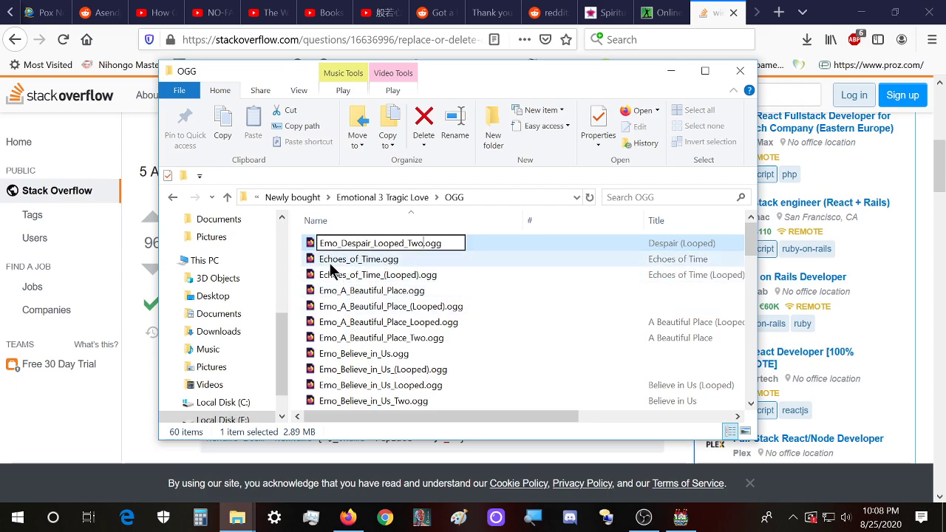
left_click(330, 260)
- Try to rename Echoes_of_Time.ogg as Emo_Echoes_of_Time.ogg
right_click(327, 248)
left_click(386, 468)
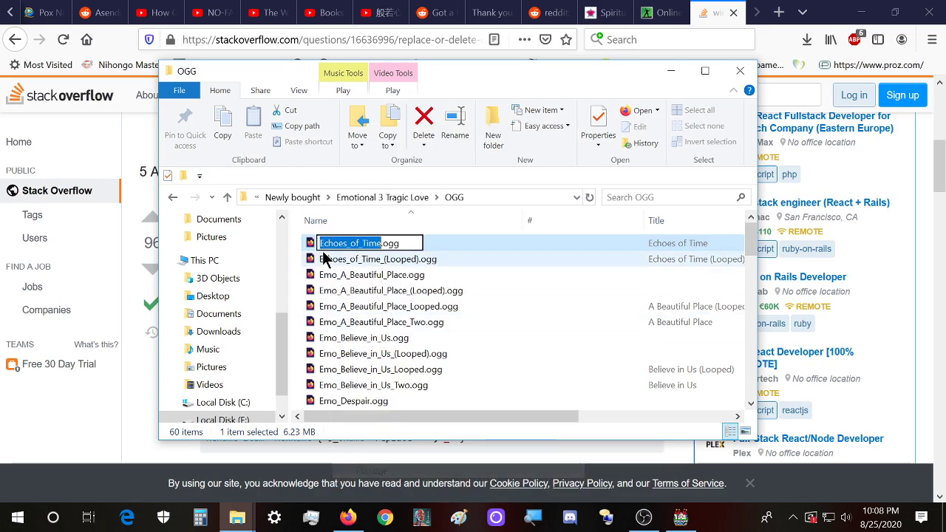
key("Home")
type("Emo_")
key("ctrl+z")
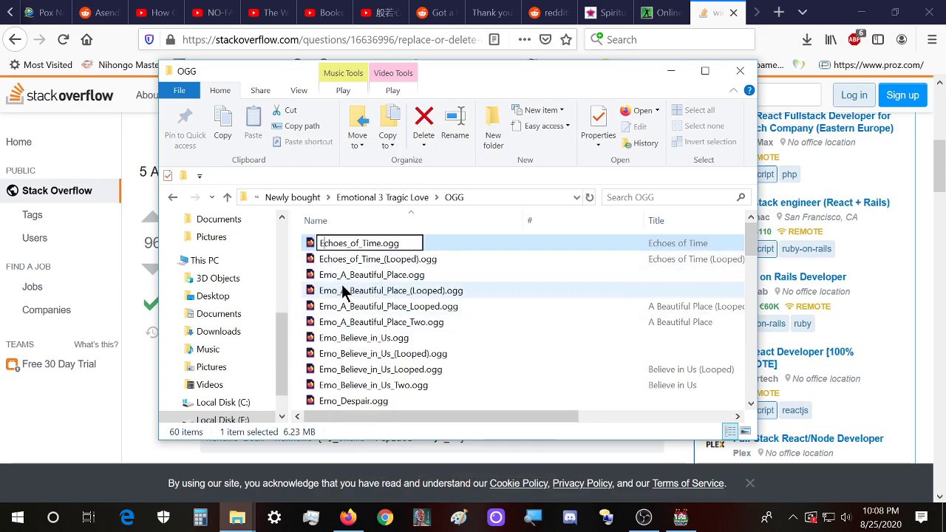
type("Emo_")
key("Return")
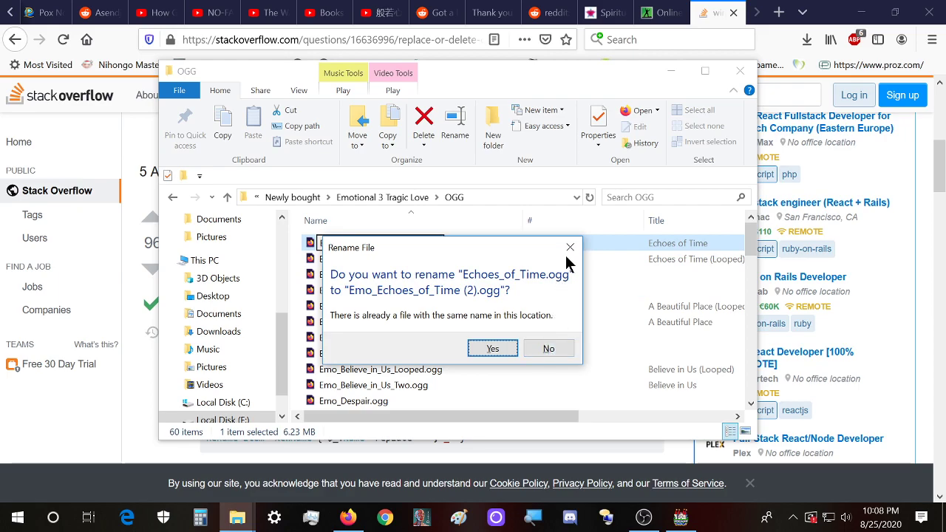
left_click(570, 250)
- Rename Echoes_of_Time.ogg as Emo_Echoes_of_Time_Two.ogg
right_click(380, 244)
left_click(438, 466)
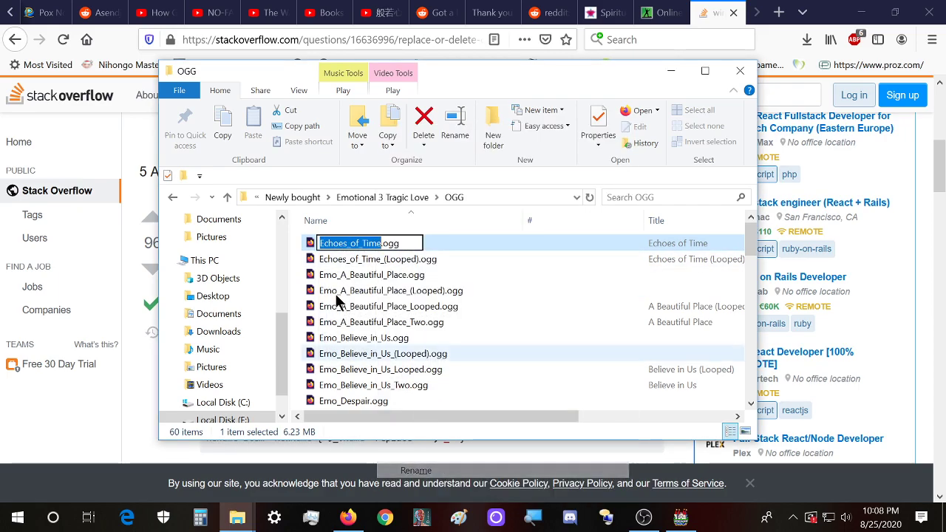
key("Home")
type("Emo_")
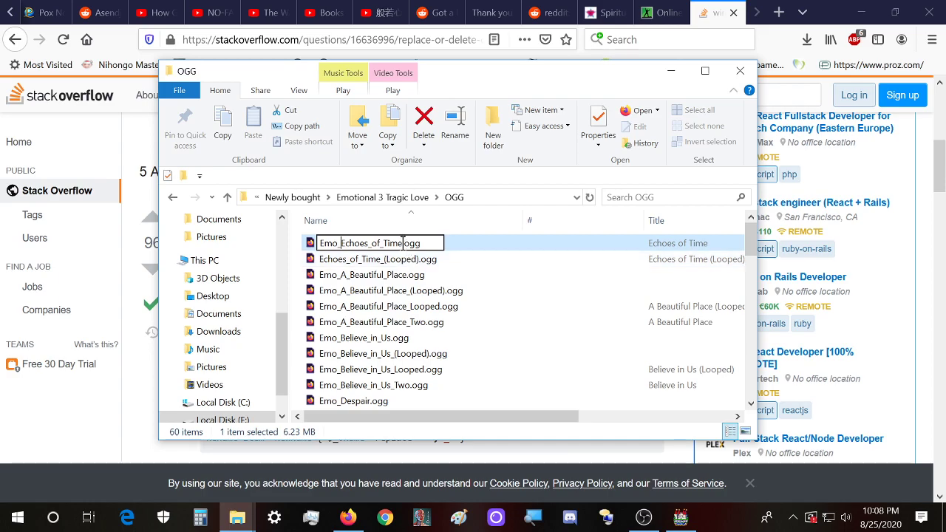
left_click(403, 243)
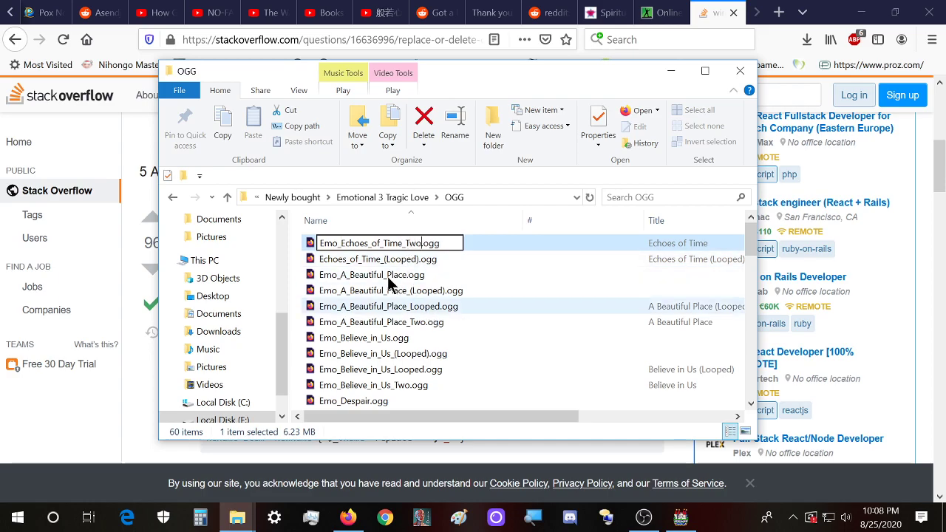
type("_Two")
key("Return")
- Rename Echoes_of_Time_(Looped).ogg as Emo_Echoes_of_Time_Looped_Two.ogg, dropping the parentheses
scroll(392, 295, "up", 2)
right_click(349, 244)
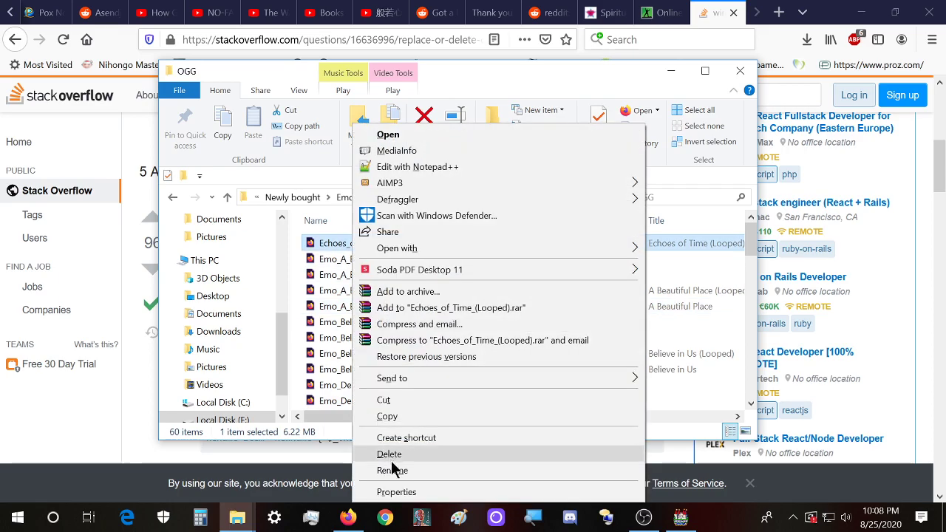
left_click(392, 471)
key("Home")
type("Emo_")
left_click(437, 243)
key("BackSpace")
key("Left")
key("Left")
key("Left")
key("Left")
key("Left")
key("Left")
key("BackSpace")
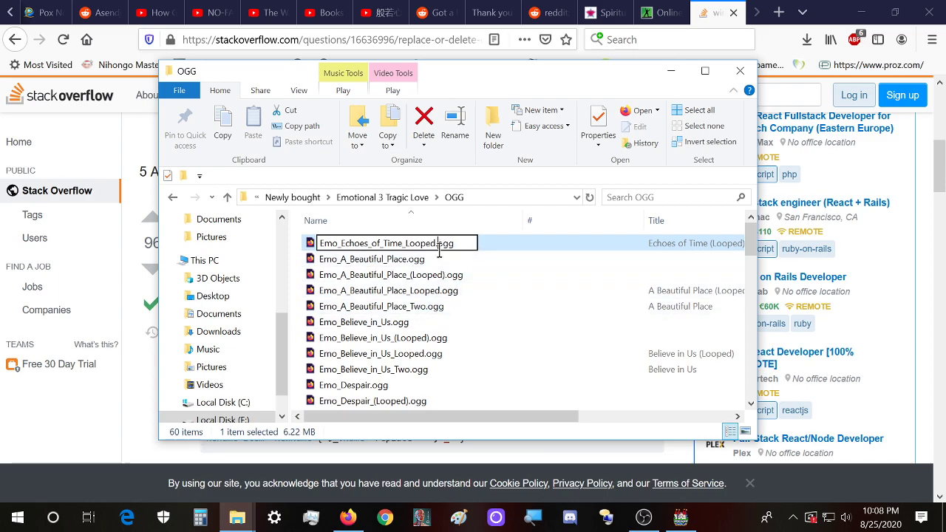
type("_Two")
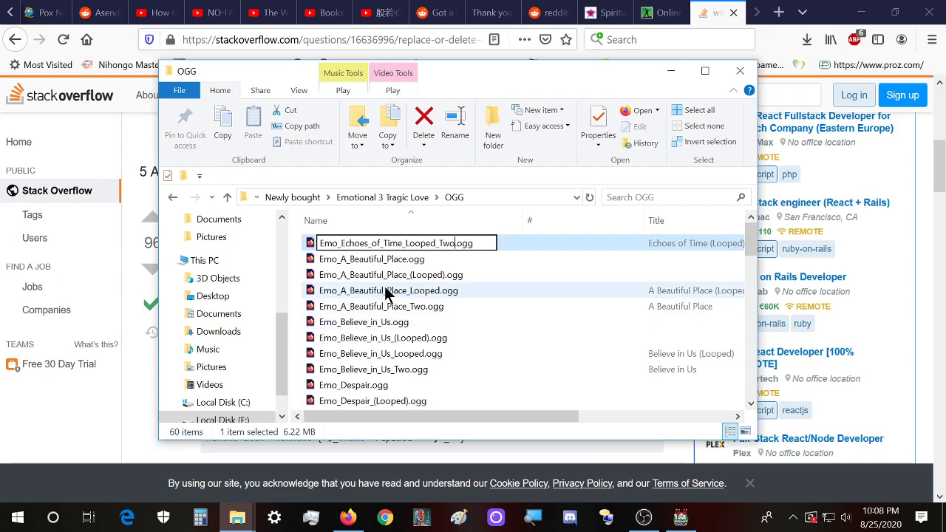
key("Return")
- Try to rename Fate_and_Sorrow.ogg as Emo_Fate_and_Sorrow.ogg
scroll(365, 295, "up", 2)
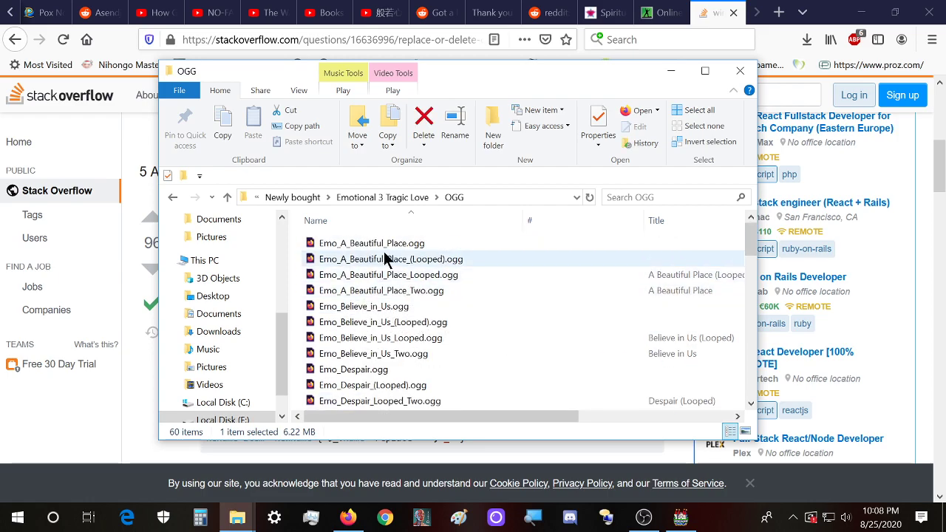
scroll(392, 263, "down", 2)
scroll(393, 273, "down", 8)
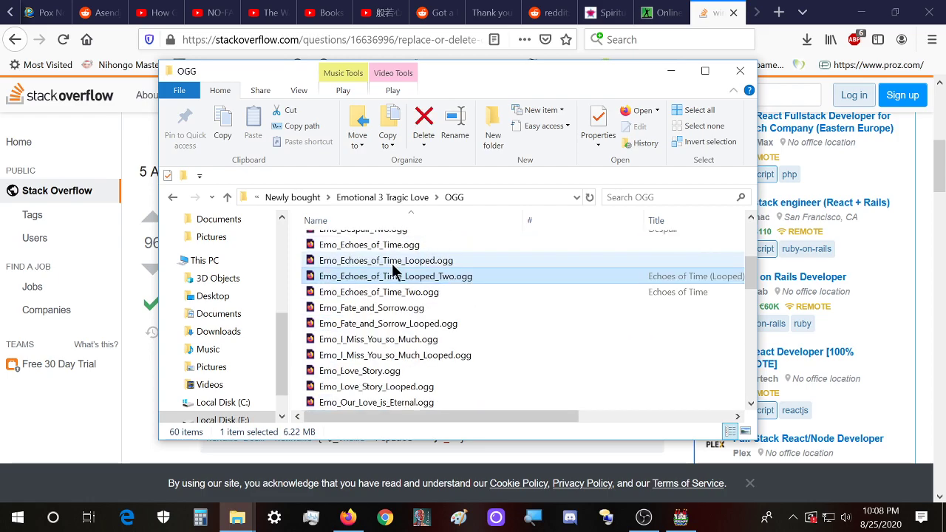
scroll(409, 325, "down", 1)
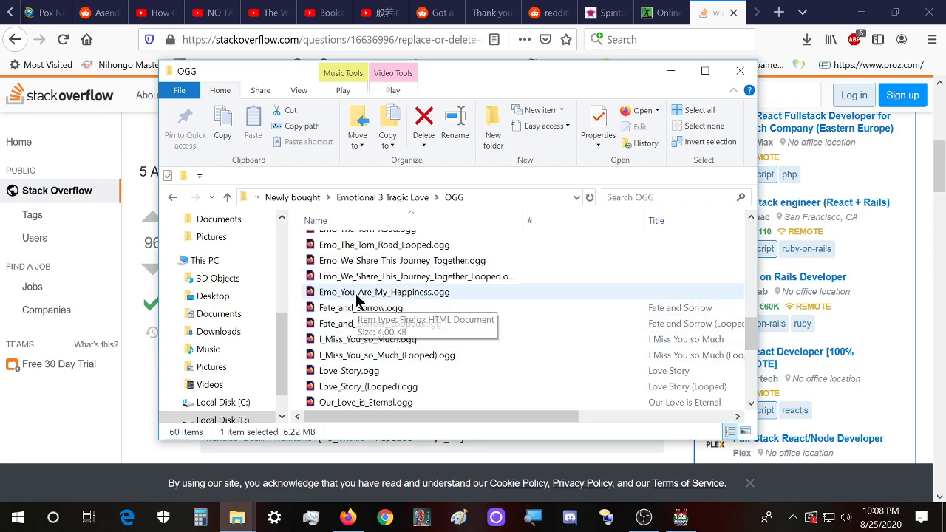
right_click(355, 309)
left_click(397, 469)
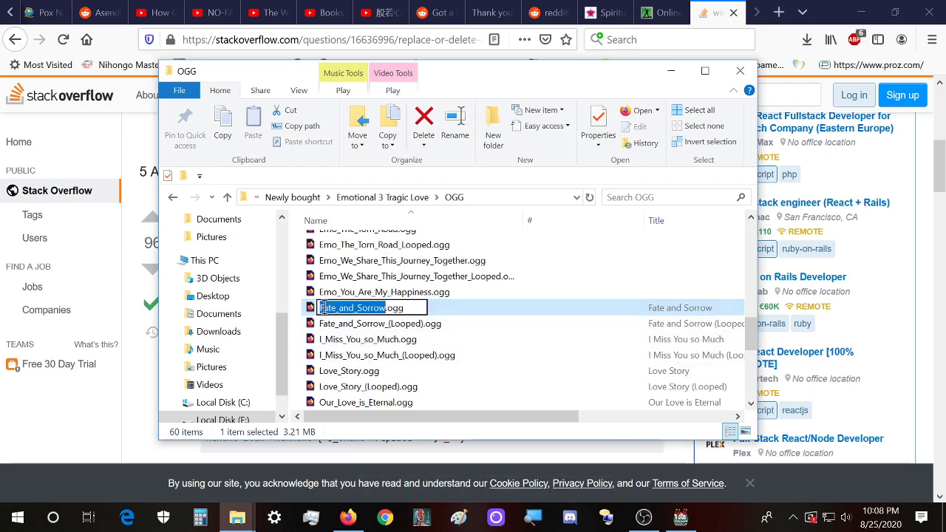
key("Home")
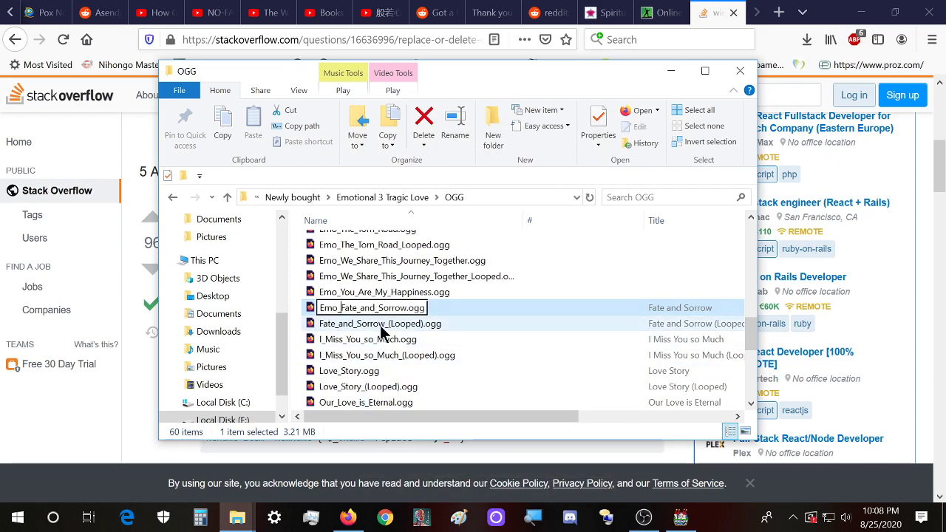
type("Emo_")
key("Return")
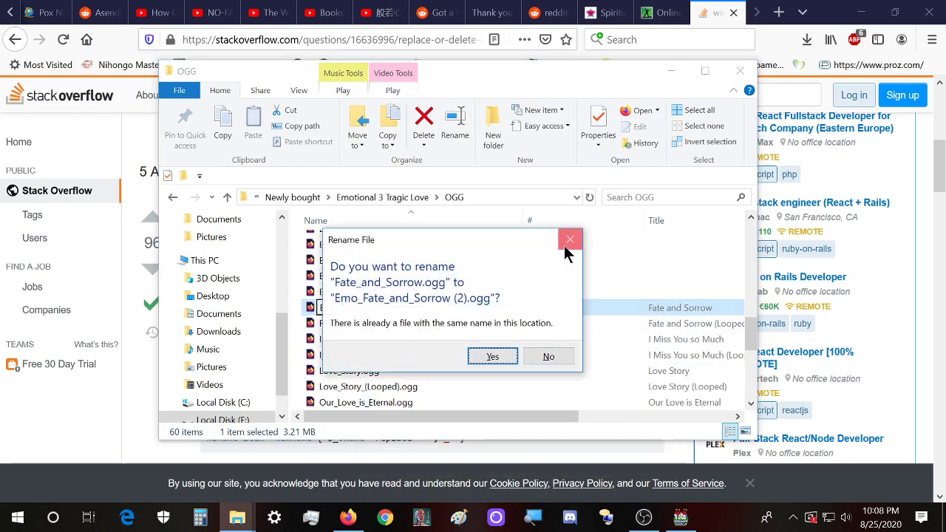
left_click(567, 243)
- Reopen the name of Fate_and_Sorrow.ogg for editing and put the Emo_ prefix in front of it
right_click(341, 309)
left_click(397, 469)
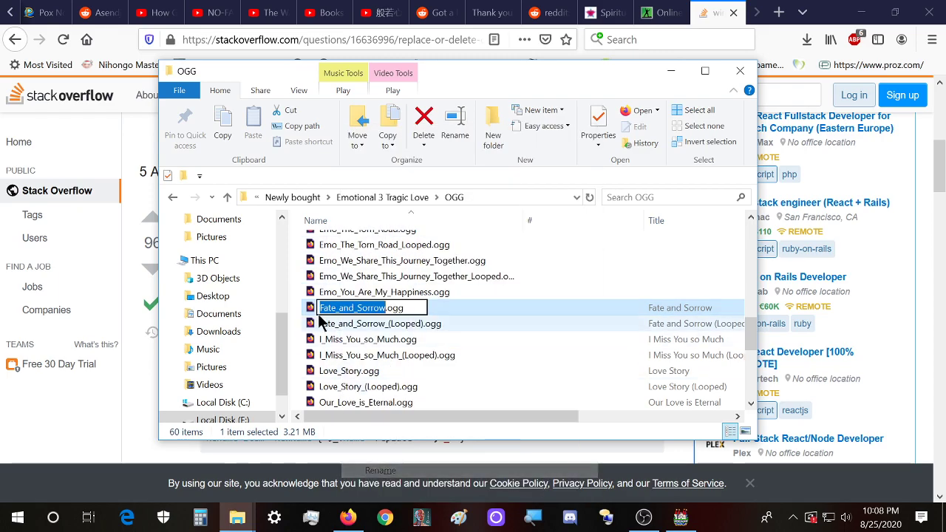
key("Home")
type("Emo_")
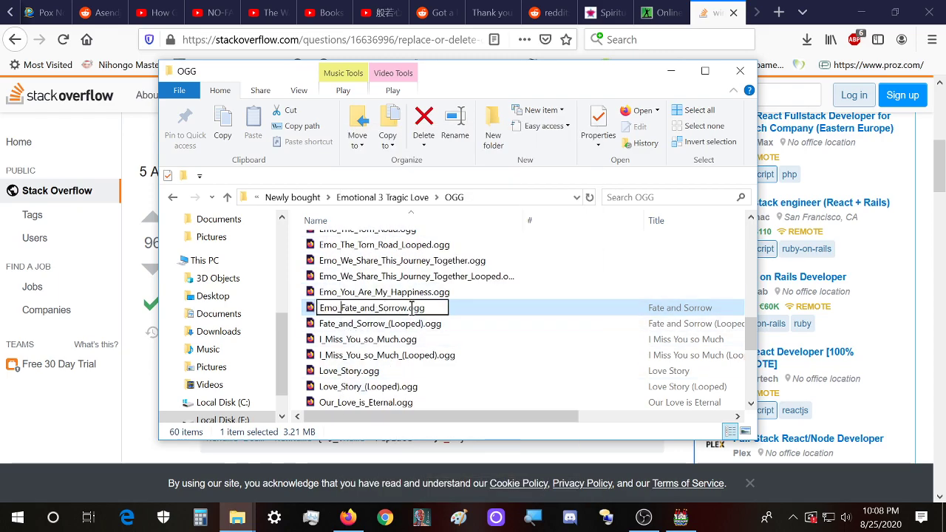
- Finish renaming the Fate_and_Sorrow file by adding the suffix, making it Emo_Fate_and_Sorrow_Two.ogg
left_click(406, 307)
type("_Two")
key("Return")
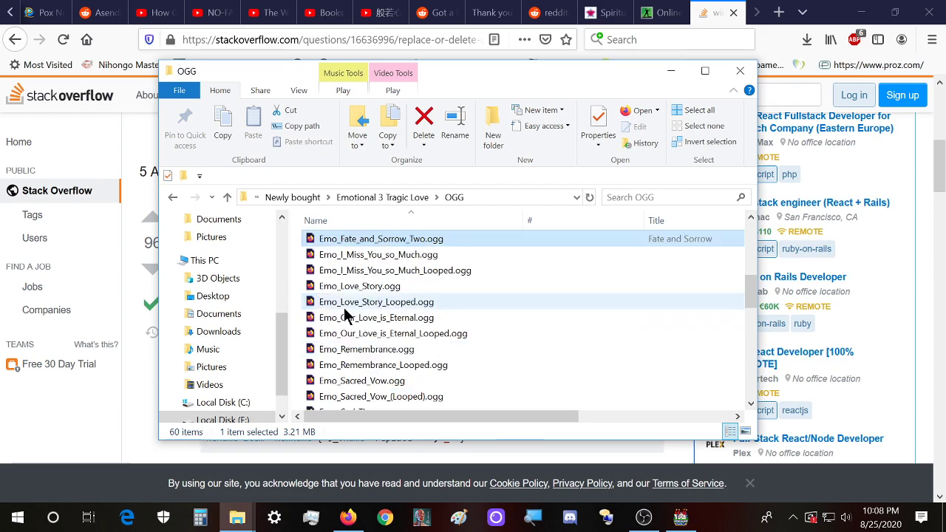
- Try to rename I_Miss_You_so_Much.ogg in the OGG folder as Emo_I_Miss_You_so_Much.ogg
scroll(373, 341, "down", 4)
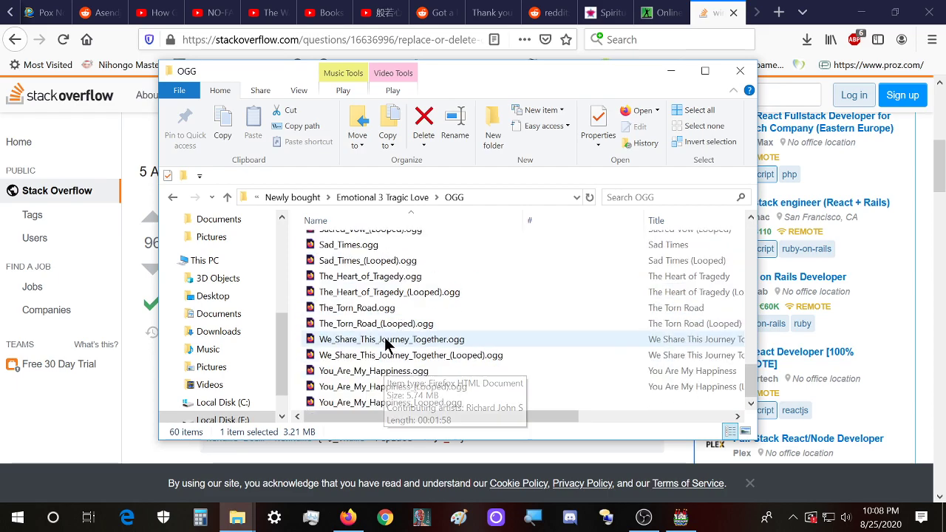
scroll(427, 372, "up", 4)
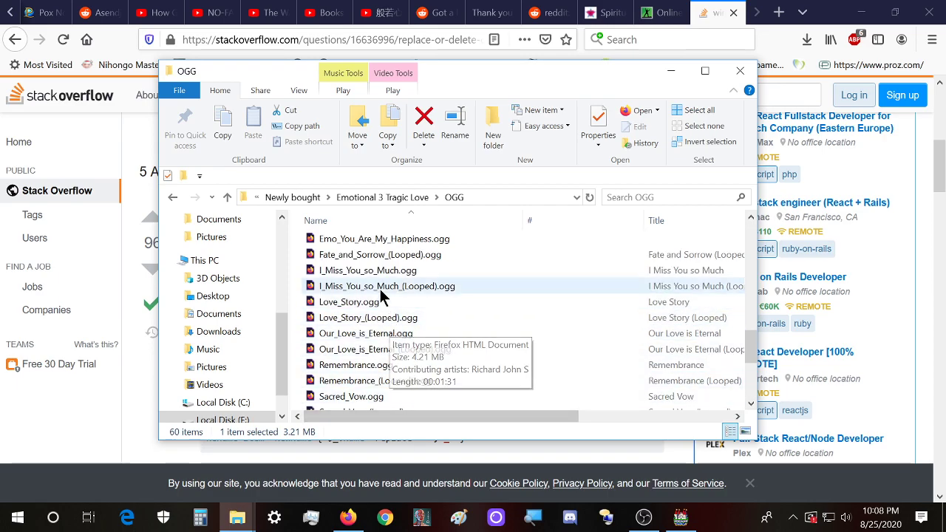
scroll(379, 289, "up", 2)
scroll(377, 310, "down", 1)
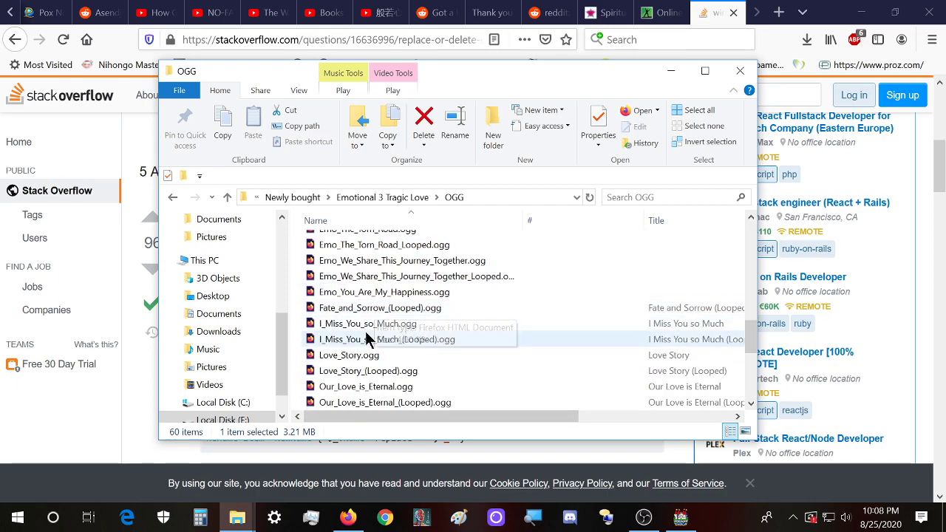
left_click(362, 326)
right_click(359, 325)
left_click(432, 470)
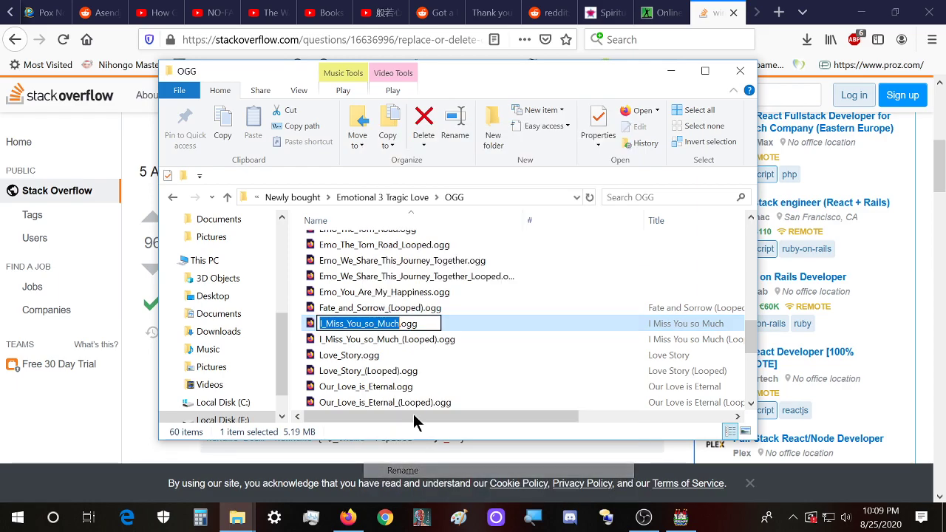
left_click(319, 324)
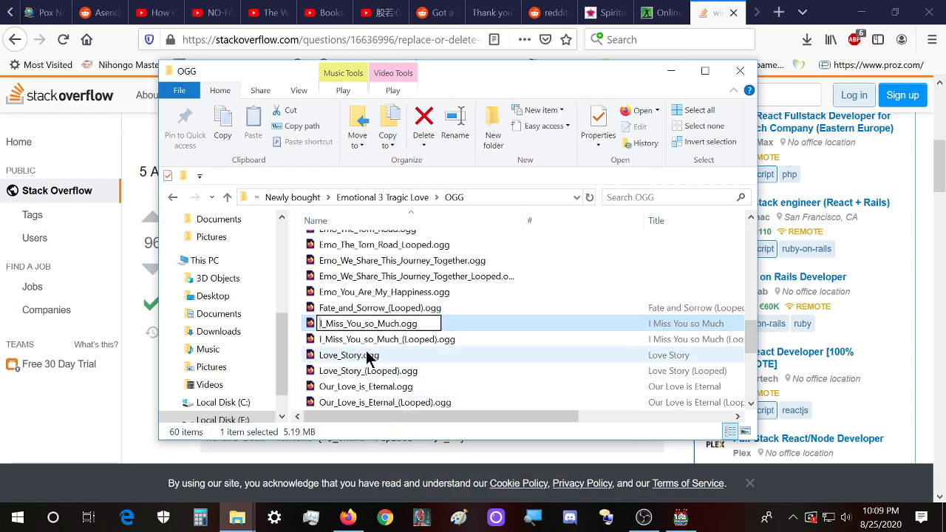
type("Emo_")
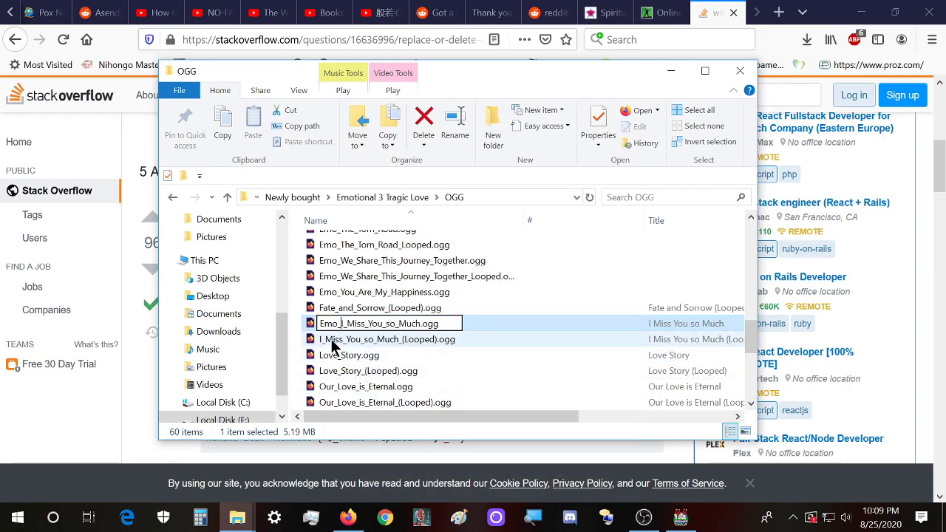
key("Return")
left_click(570, 240)
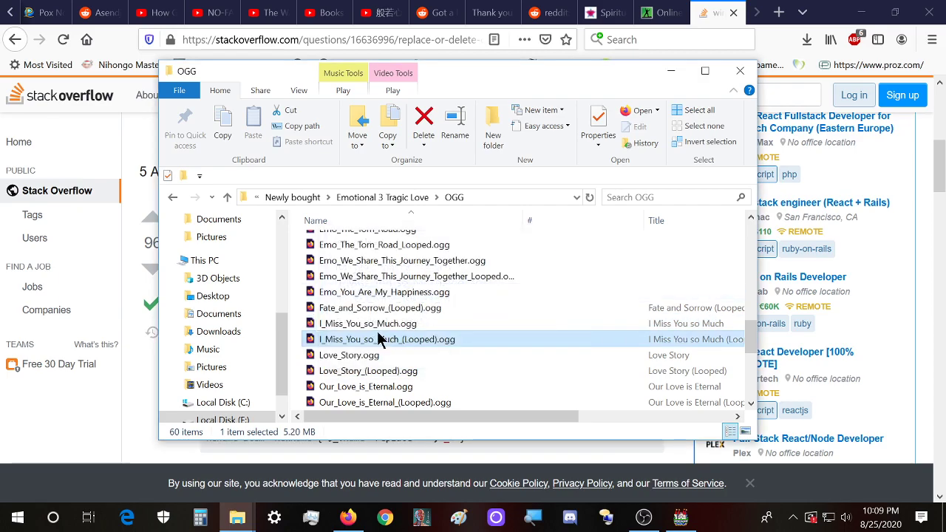
- Rename Fate_and_Sorrow_(Looped).ogg as Emo_Fate_and_Sorrow_Looped_Two.ogg, removing the parentheses and adding the Emo_ prefix and _Two suffix
left_click(328, 307)
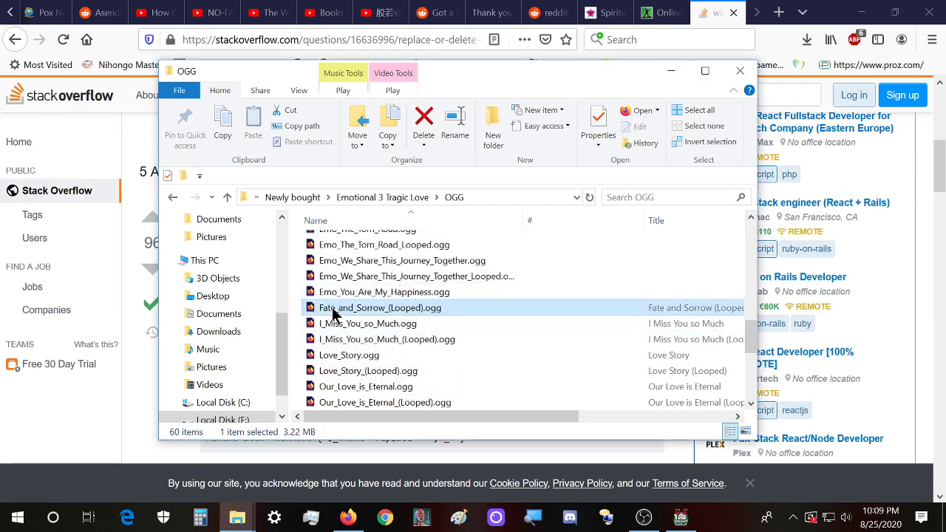
right_click(329, 307)
left_click(372, 471)
left_click(320, 309)
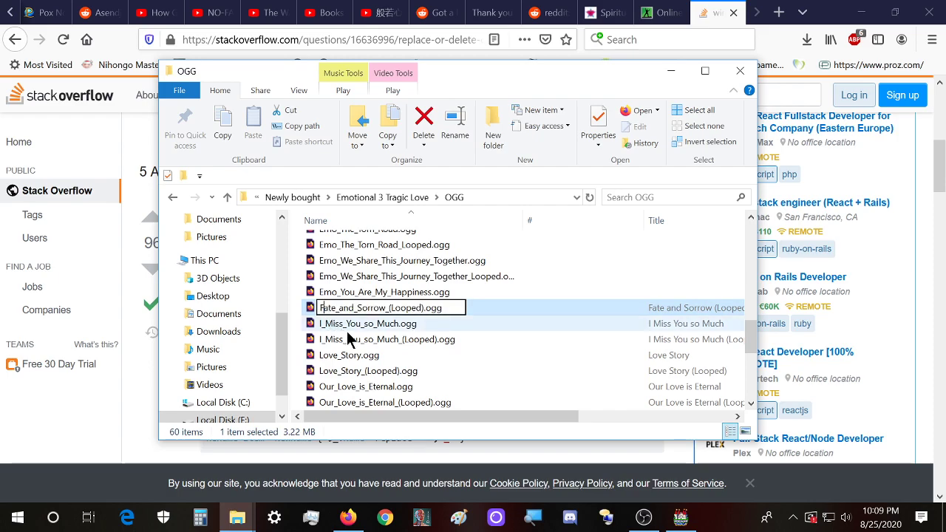
type("Emo_")
left_click(411, 308)
key("Delete")
key("Right")
key("Right")
key("Right")
key("Right")
key("Right")
key("Right")
key("Delete")
type("_Two")
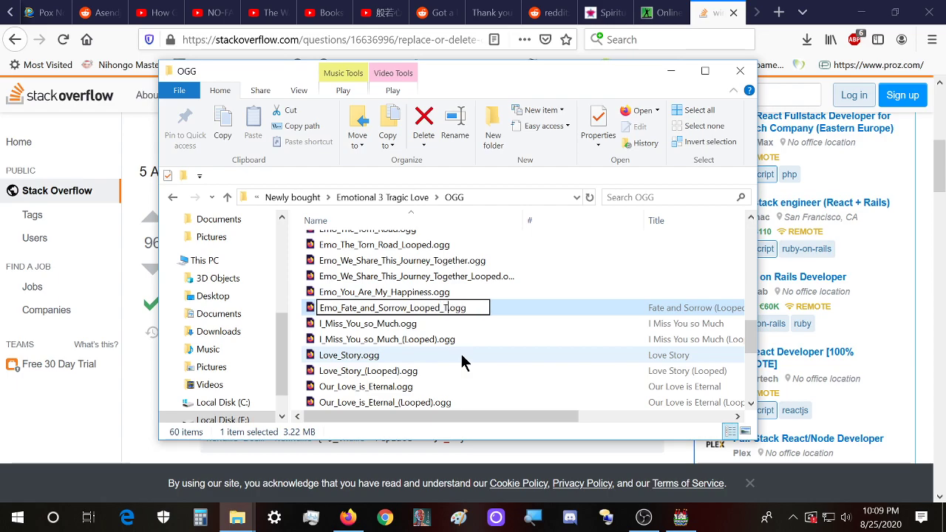
key("Return")
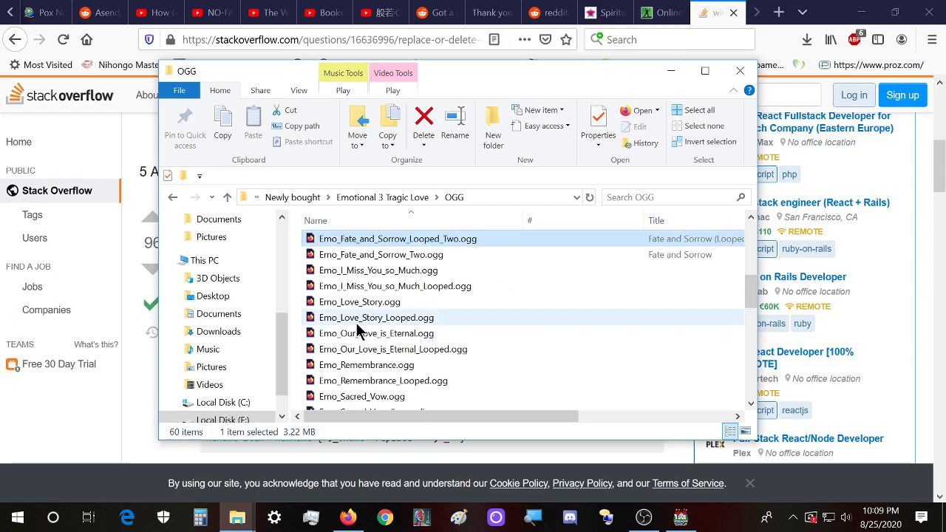
- Rename I_Miss_You_so_Much.ogg as Emo_I_Miss_You_so_Much_two.ogg by adding the Emo_ prefix and _two suffix
scroll(373, 351, "down", 4)
left_click(363, 388)
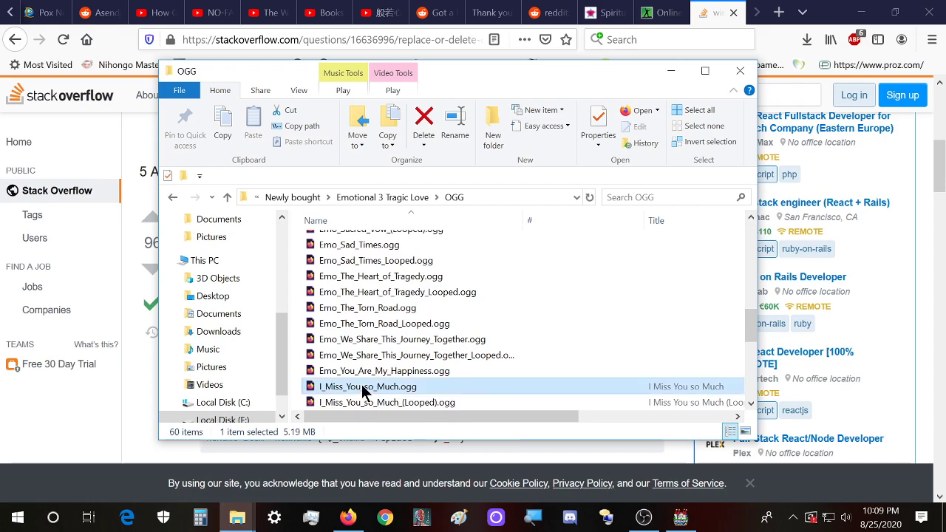
right_click(364, 388)
left_click(405, 356)
left_click(320, 386)
type("Emo_")
left_click(423, 387)
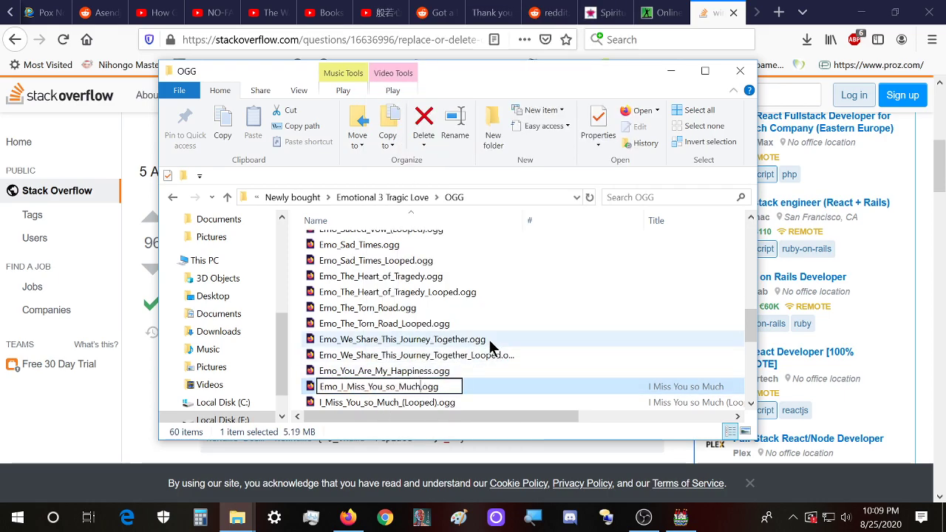
type("_t")
key("BackSpace")
key("BackSpace")
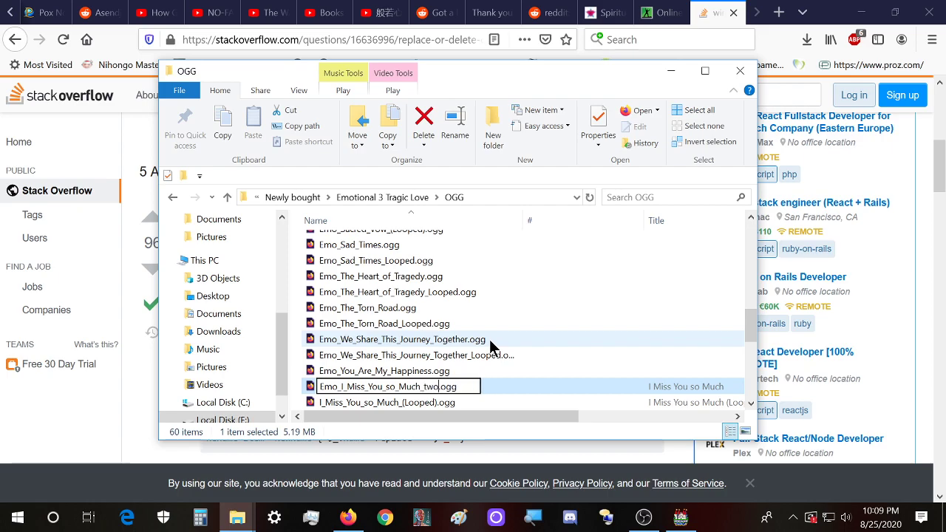
key("Return")
- Try to rename I_Miss_You_so_Much_(Looped).ogg as Emo_I_Miss_You_so_Much_Looped.ogg, without the parentheses
scroll(490, 344, "down", 3)
scroll(499, 354, "down", 1)
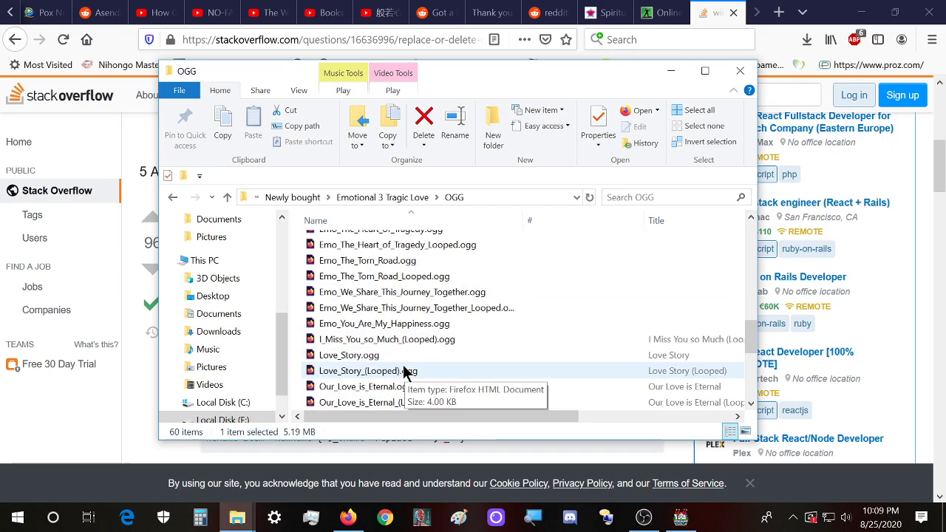
left_click(382, 342)
right_click(381, 343)
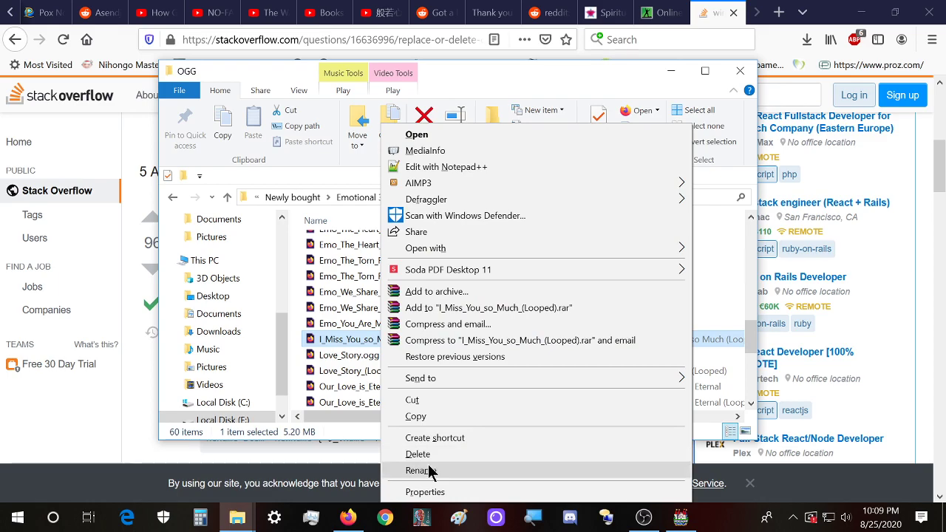
left_click(431, 469)
left_click(344, 339)
type("Emo_I_Miss_You_so_Much_(Looped).ogg")
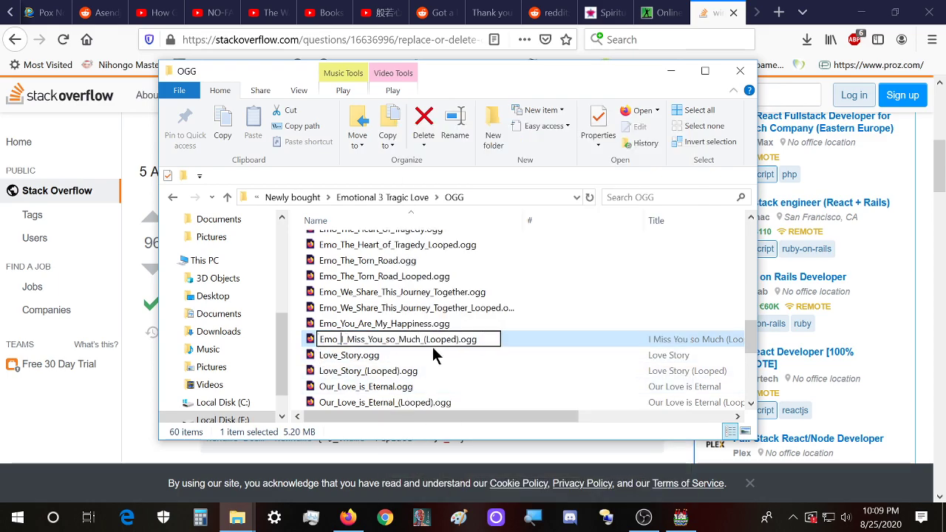
left_click(457, 340)
key("BackSpace")
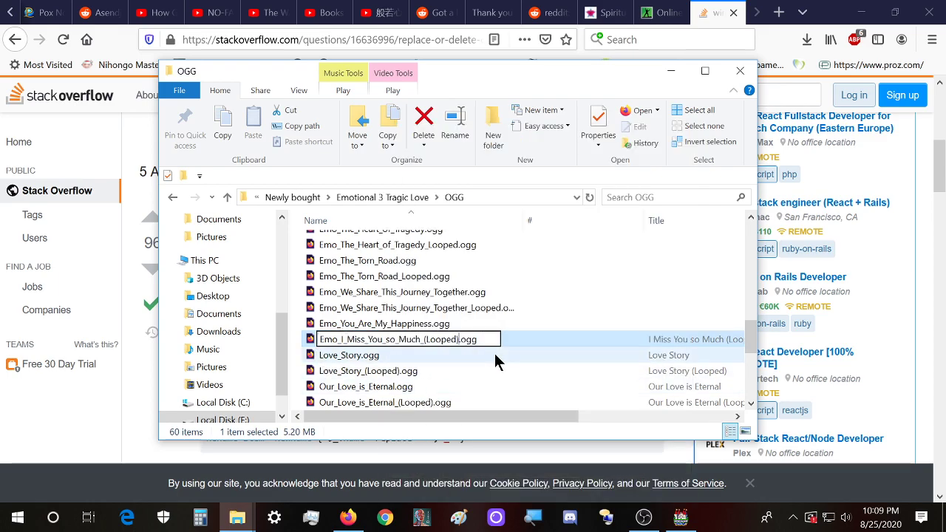
key("BackSpace")
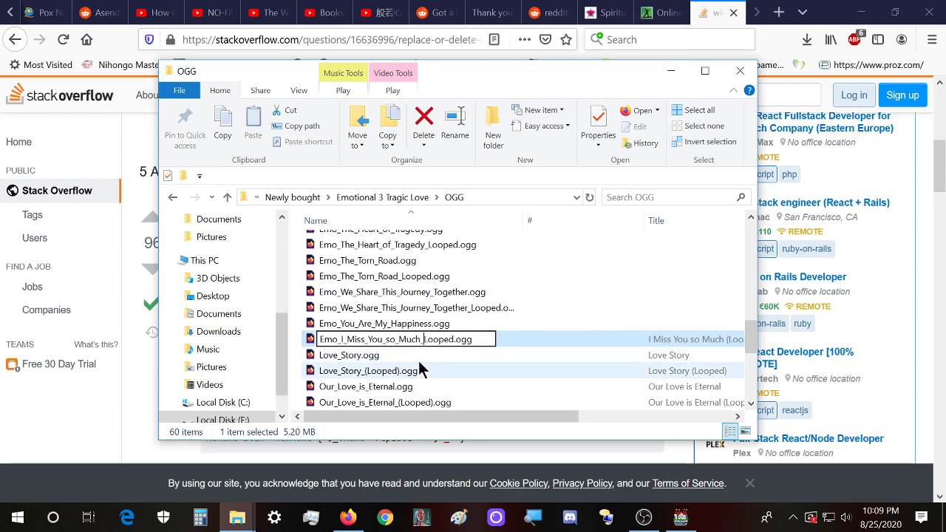
key("Return")
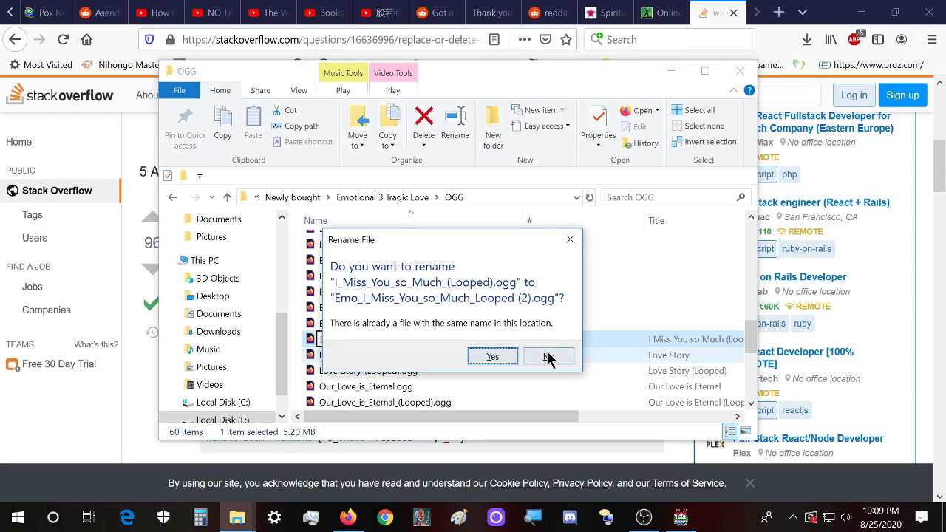
left_click(570, 239)
- Rename I_Miss_You_so_Much_(Looped).ogg as Emo_I_Miss_You_so_Much_Looped_Two.ogg, removing the parentheses and adding the prefix and suffix
left_click(340, 355)
right_click(341, 340)
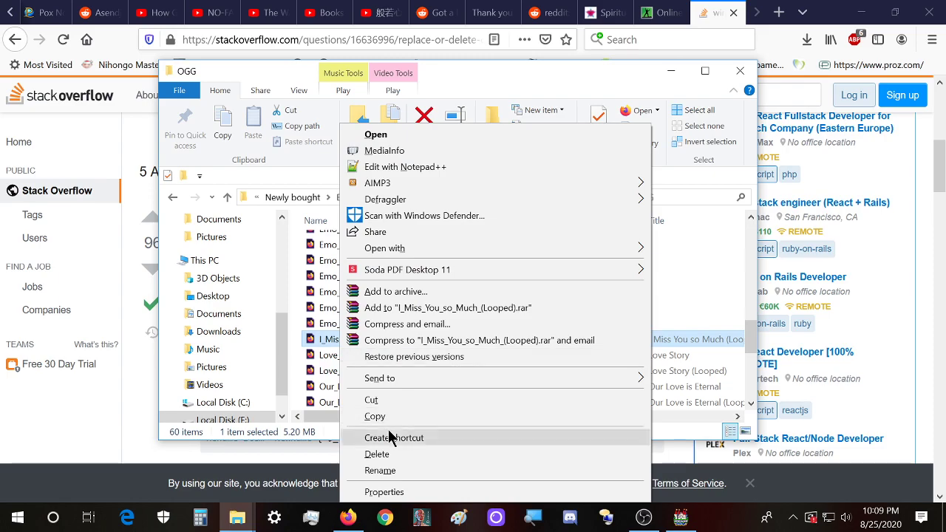
left_click(392, 468)
left_click(318, 339)
type("Emo_")
left_click(426, 339)
key("BackSpace")
left_click(452, 339)
key("Delete")
type("_Two")
key("Return")
- Rename Love_Story.ogg as Emo_Love_Story_Two.ogg by adding the Emo_ prefix and _Two suffix
scroll(471, 350, "down", 1)
scroll(412, 340, "down", 3)
right_click(372, 356)
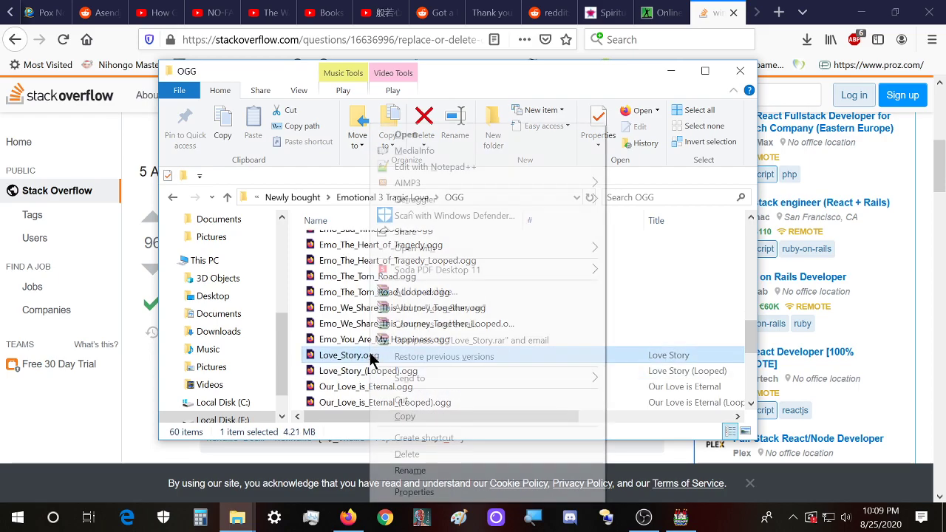
left_click(411, 470)
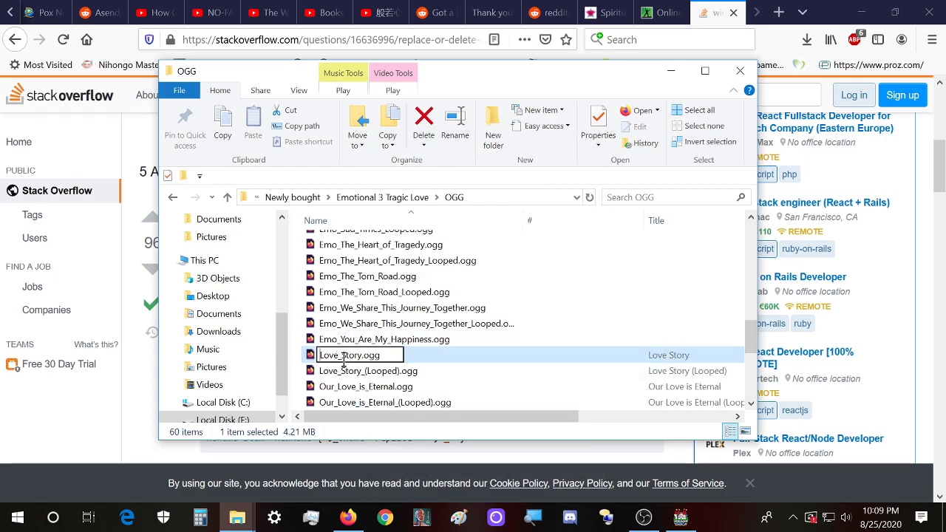
type("_Two")
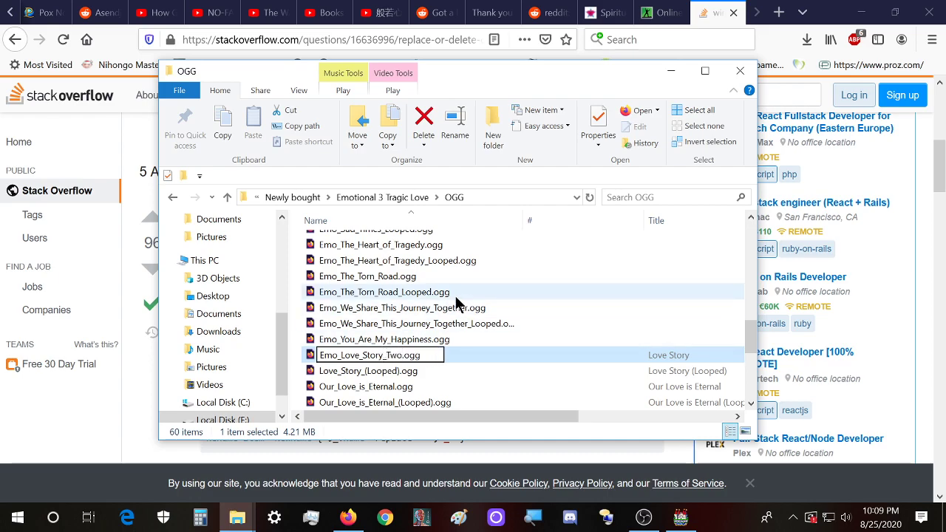
key("Return")
- Rename Love_Story_(Looped).ogg as Emo_Love_Story_Looped_Two.ogg, removing the parentheses and adding the prefix and suffix
scroll(451, 310, "down", 3)
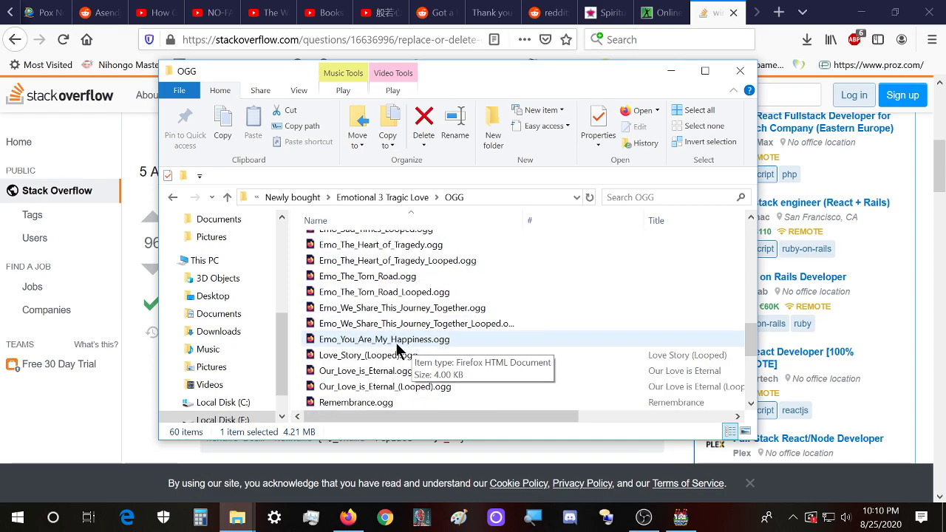
right_click(367, 355)
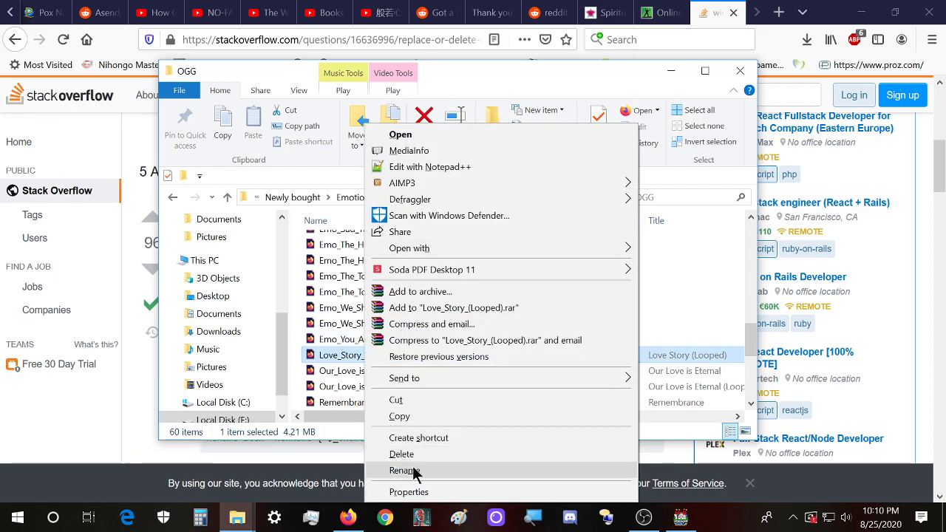
left_click(414, 472)
key("Home")
type("Emo_")
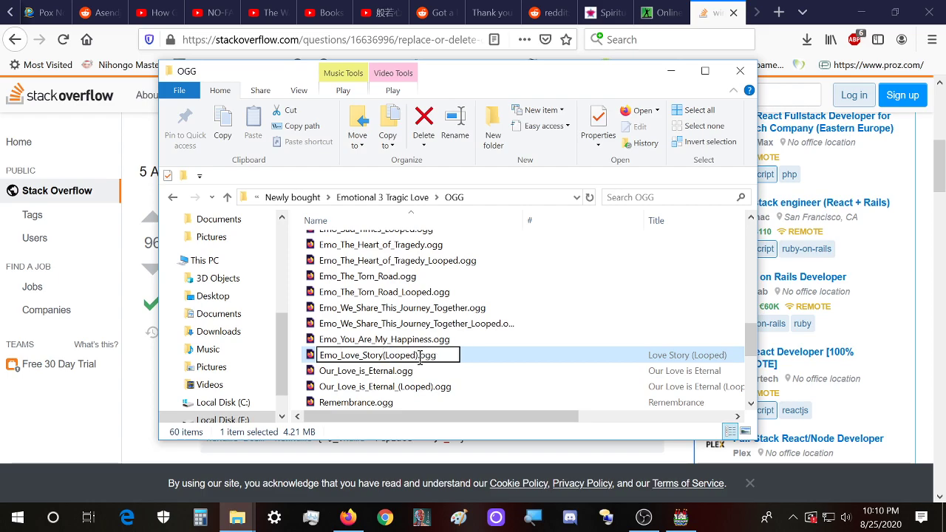
key("BackSpace")
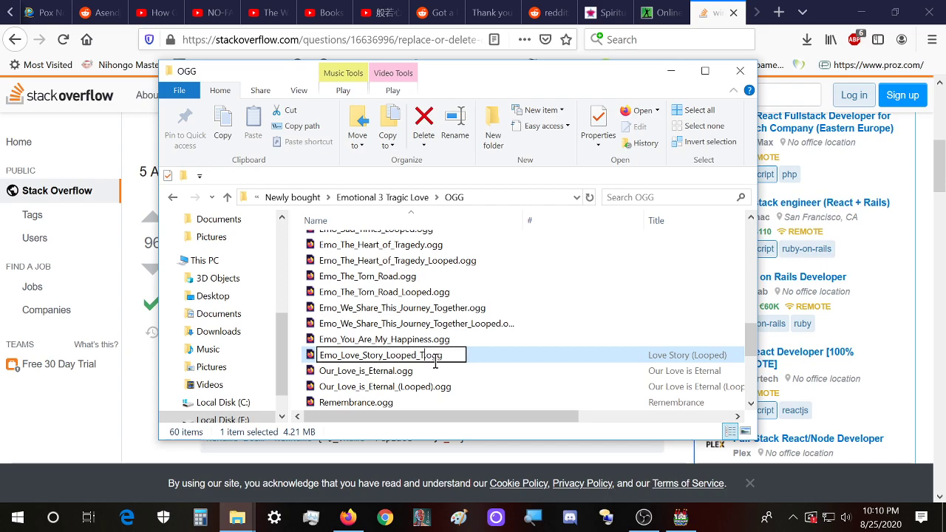
key("Return")
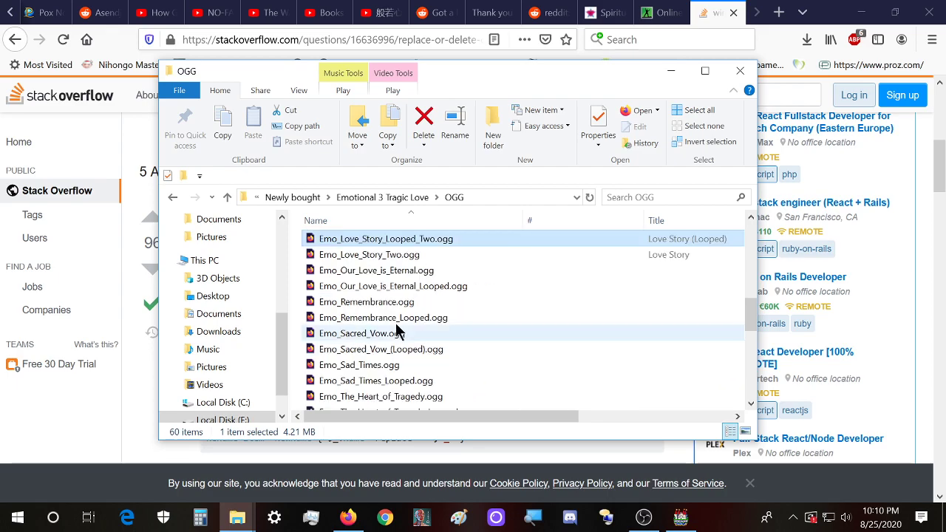
- Rename Our_Love_is_Eternal.ogg as Emo_Our_Love_is_Eternal_Two.ogg by adding the Emo_ prefix and _Two suffix
scroll(396, 301, "down", 3)
left_click(383, 373)
right_click(383, 373)
left_click(435, 471)
key("Home")
type("Emo_")
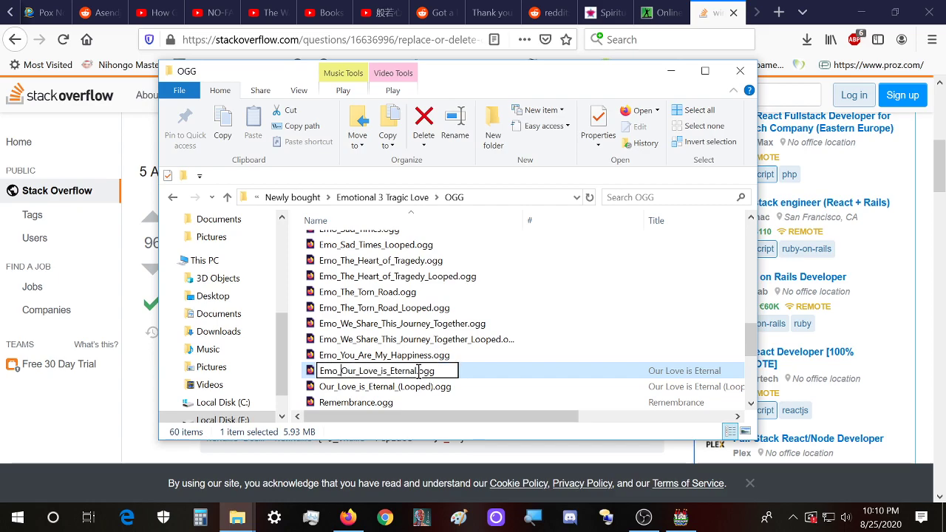
key("End")
key("Left")
key("Left")
key("Left")
key("Left")
type("_Two")
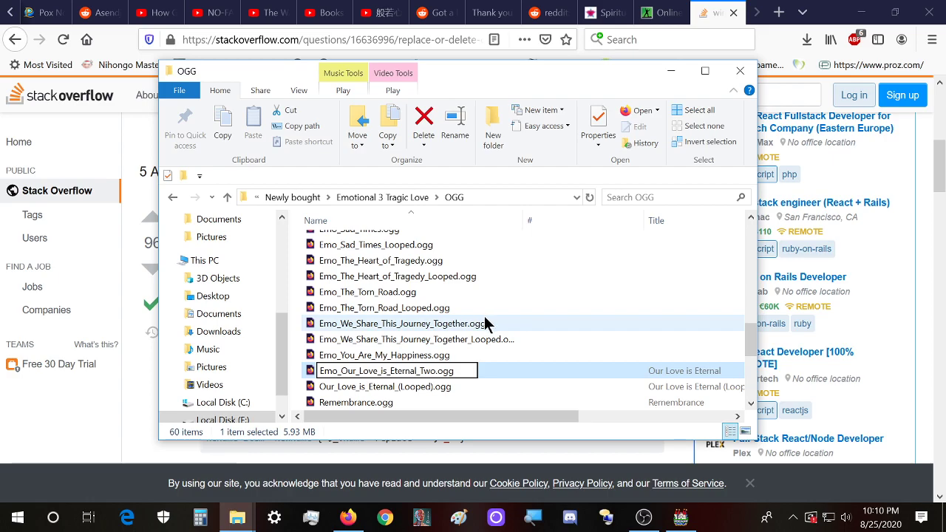
left_click(486, 323)
- Rename Our_Love_is_Eternal_(Looped).ogg as Emo_Our_Love_is_Eternal_Looped_Two.ogg, removing the parentheses and adding the prefix and suffix
scroll(423, 333, "down", 1)
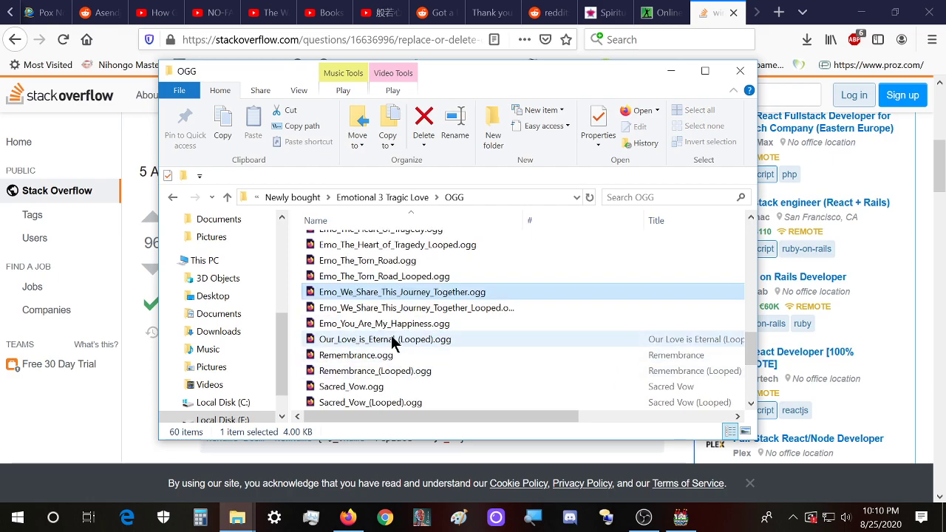
right_click(392, 340)
left_click(446, 470)
key("Home")
type("Emo_")
left_click(424, 340)
key("BackSpace")
left_click(453, 340)
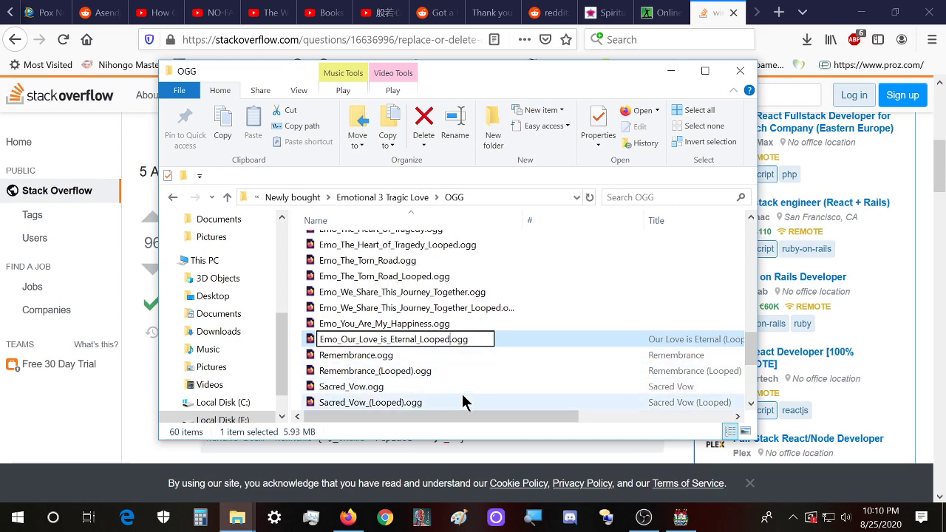
type("_Two")
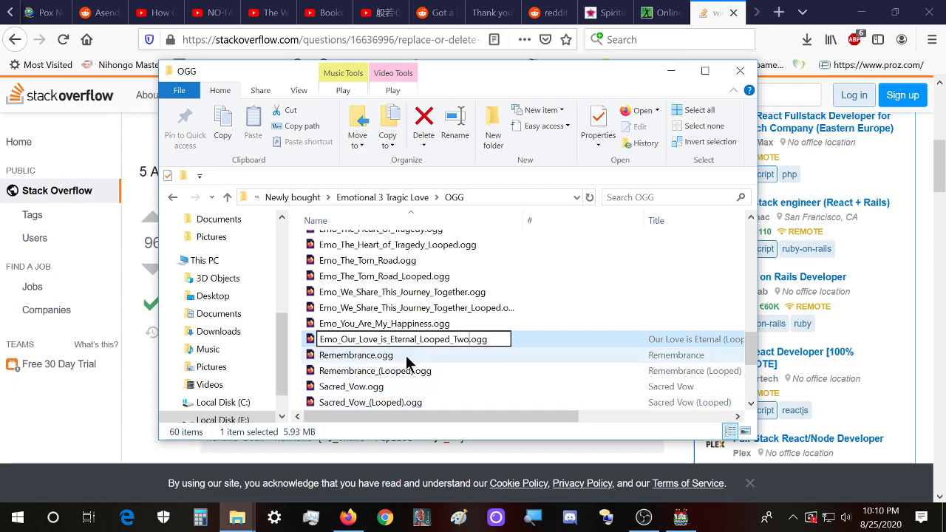
left_click(405, 354)
- Rename Remembrance.ogg as Emo_Remembrance_Two.ogg by adding the Emo_ prefix and _Two suffix
right_click(360, 363)
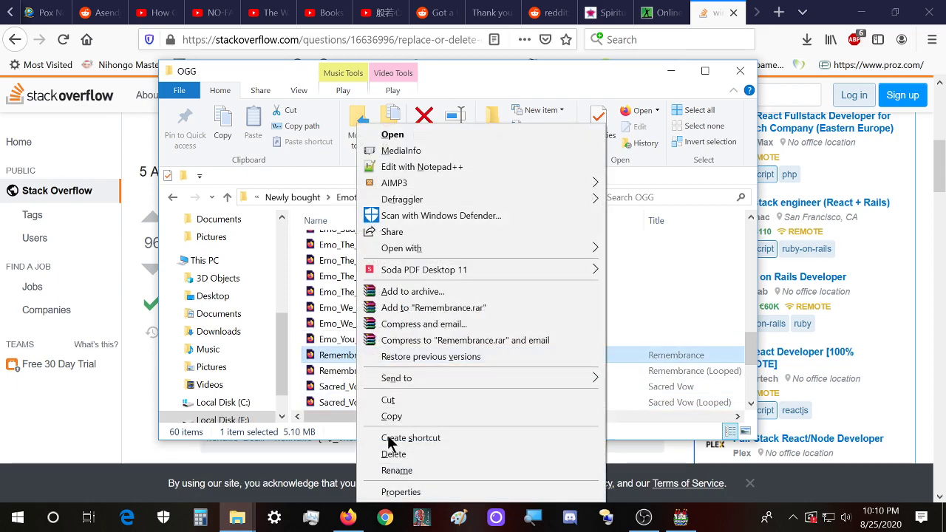
left_click(384, 470)
key("Home")
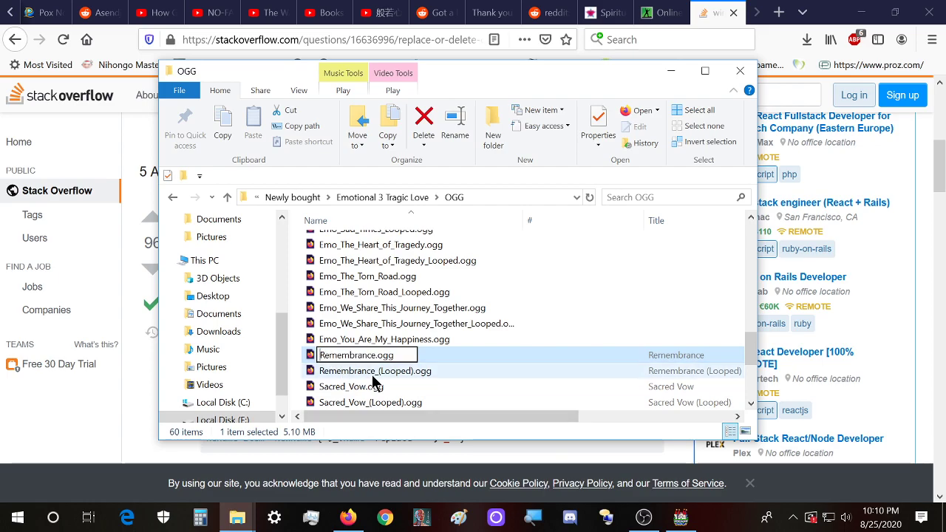
type("Emo_")
left_click(396, 355)
type("_Two")
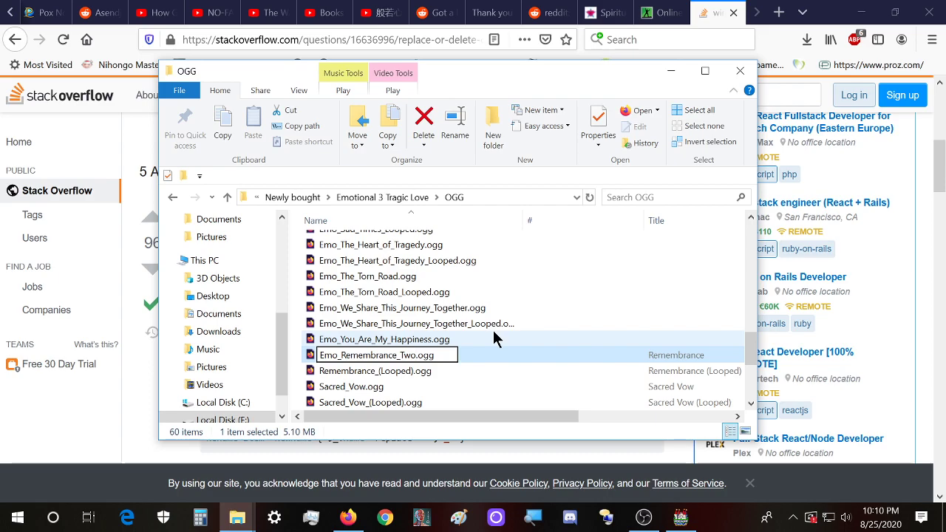
key("Return")
- Try to rename Remembrance_(Looped).ogg with the Emo_ prefix and without parentheses, leaving out the _Two suffix
scroll(454, 337, "down", 5)
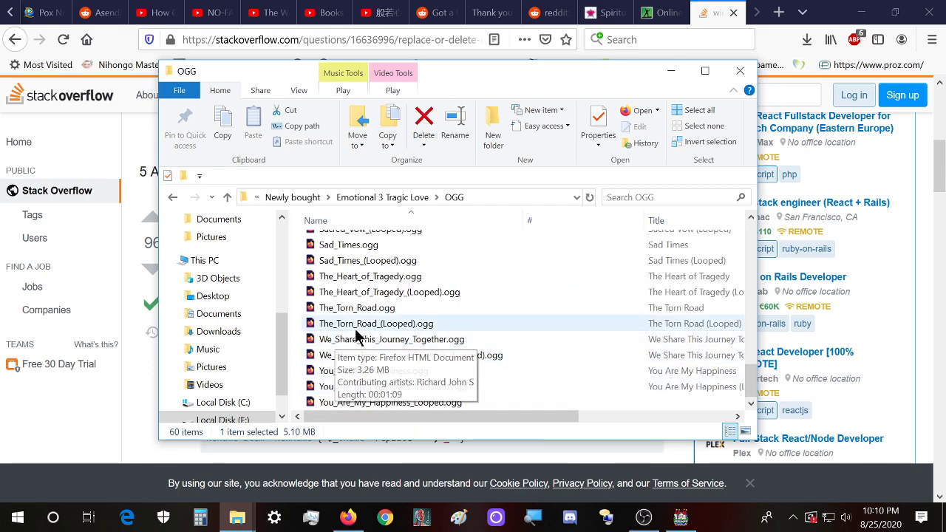
scroll(354, 336, "up", 2)
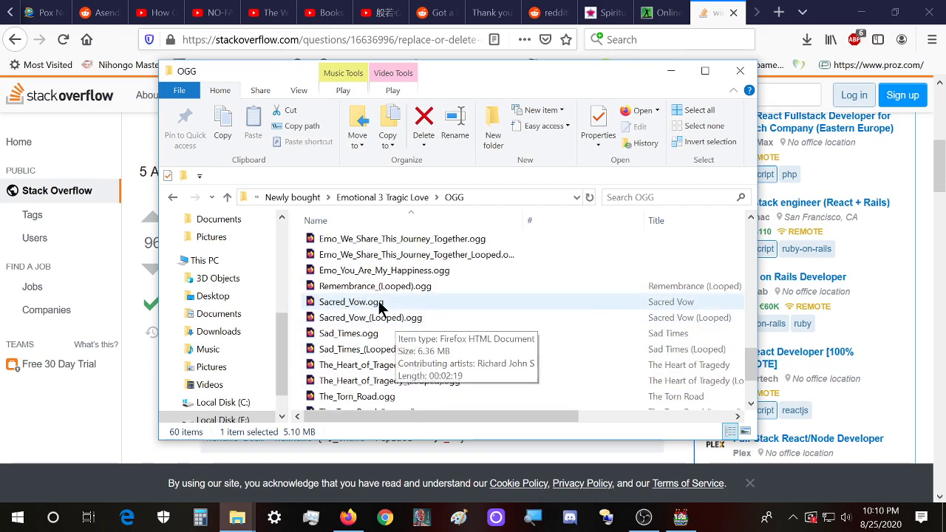
left_click(363, 292)
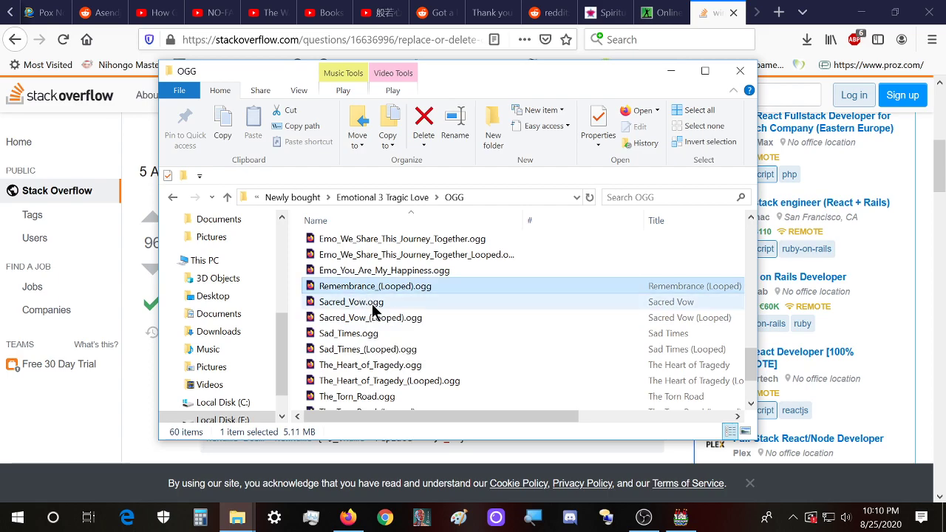
right_click(381, 287)
left_click(405, 470)
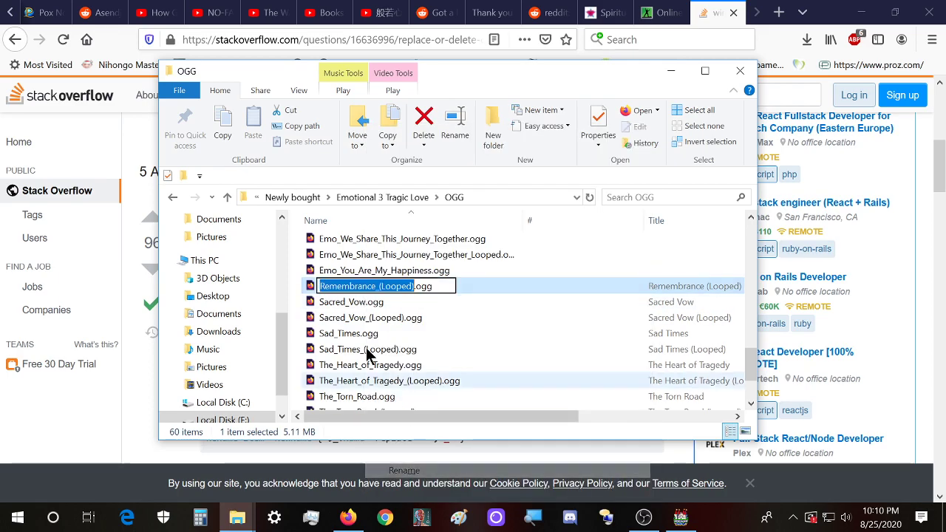
left_click(319, 287)
type("Emo_")
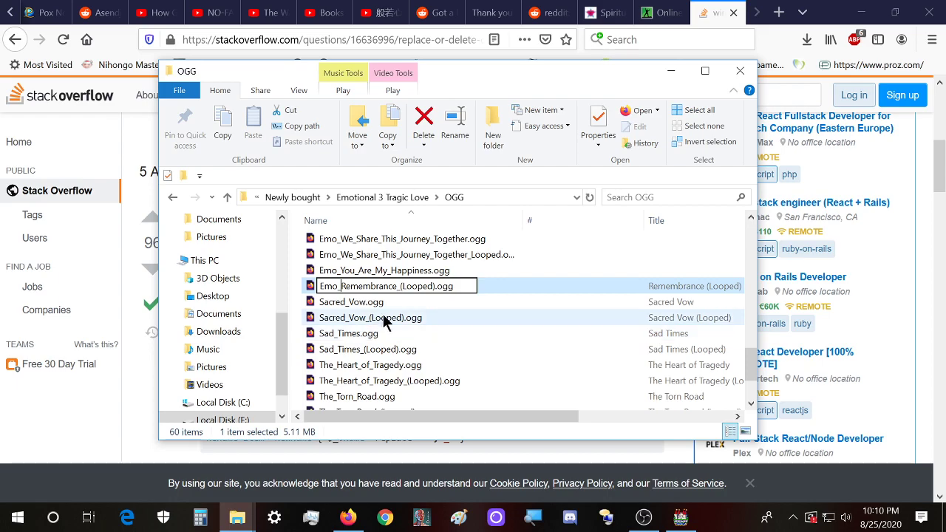
key("End")
key("Left")
key("Left")
key("Left")
key("Left")
key("BackSpace")
key("Return")
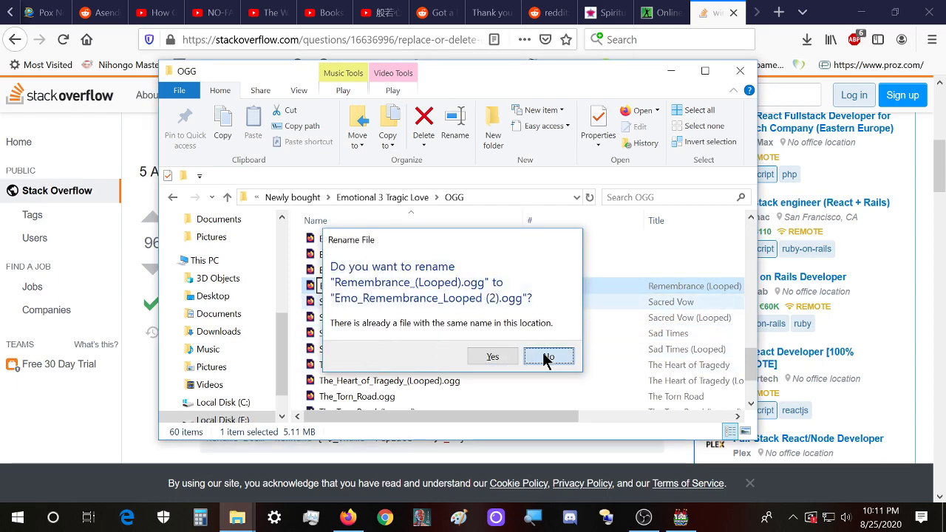
left_click(549, 356)
- Rename Remembrance_(Looped).ogg as Emo_Remembrance_Looped_Two.ogg, removing the parentheses and adding the prefix and suffix
left_click(401, 302)
right_click(392, 287)
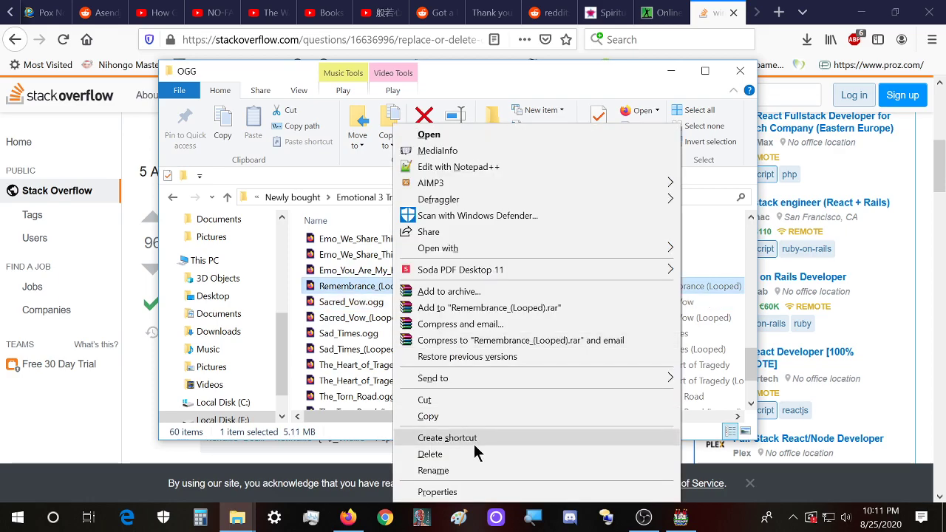
left_click(474, 469)
left_click(319, 286)
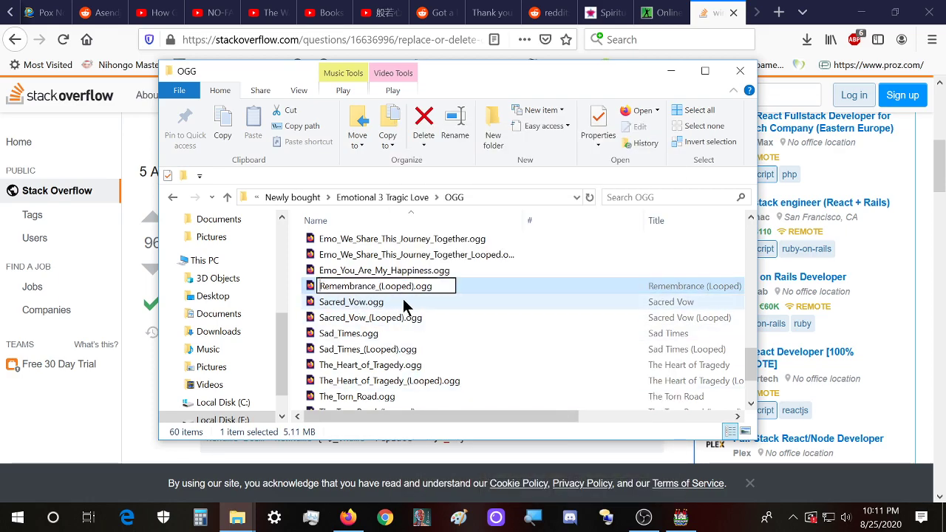
type("Emo_")
left_click(430, 286)
key("Delete")
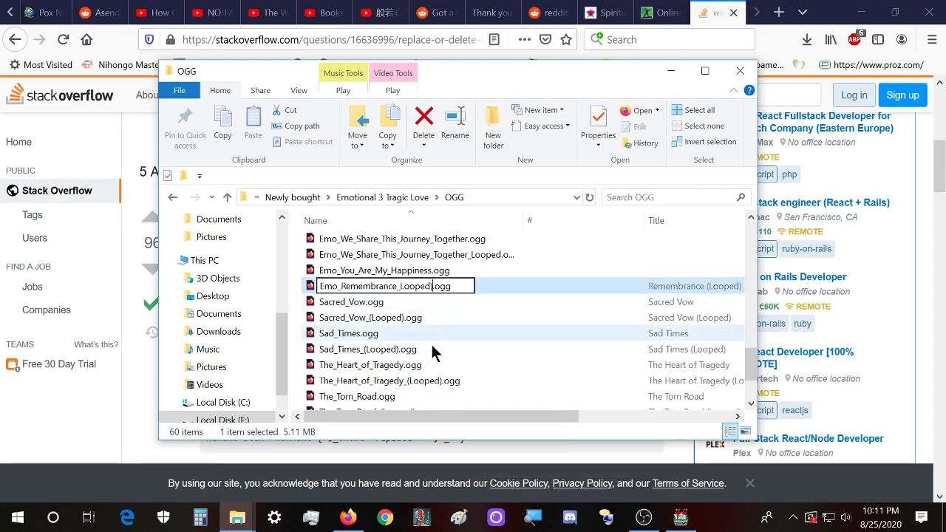
type("_Two")
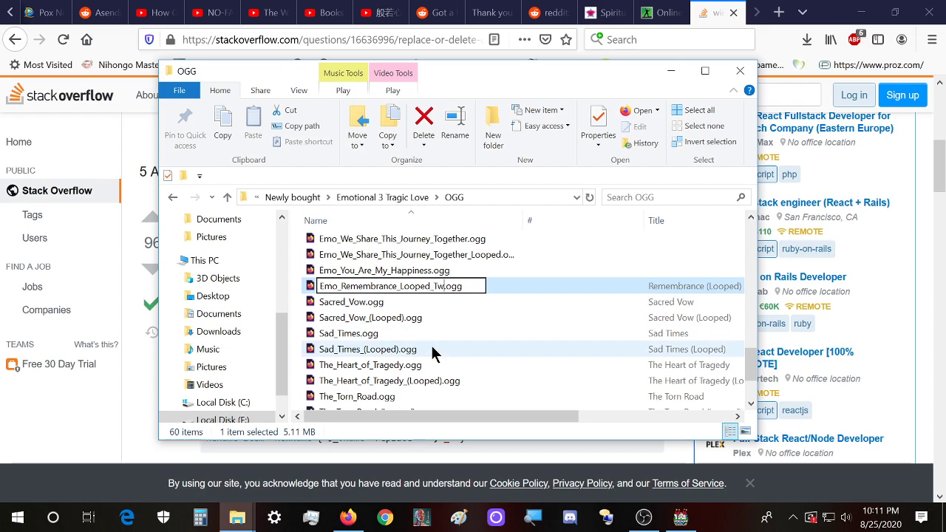
left_click(342, 302)
- Search the OGG folder for "sacred" to compare the Sacred_Vow files
right_click(342, 304)
left_click(329, 308)
left_click(449, 307)
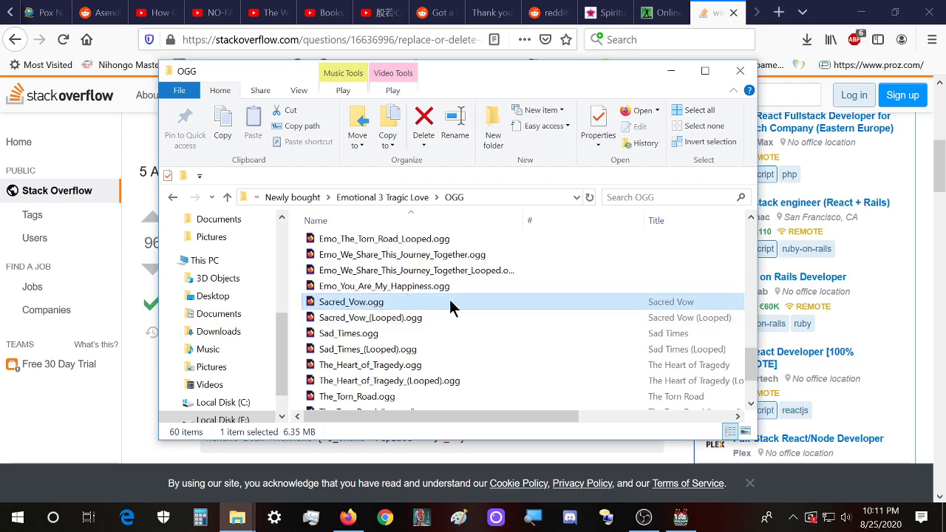
left_click(662, 199)
type("sa")
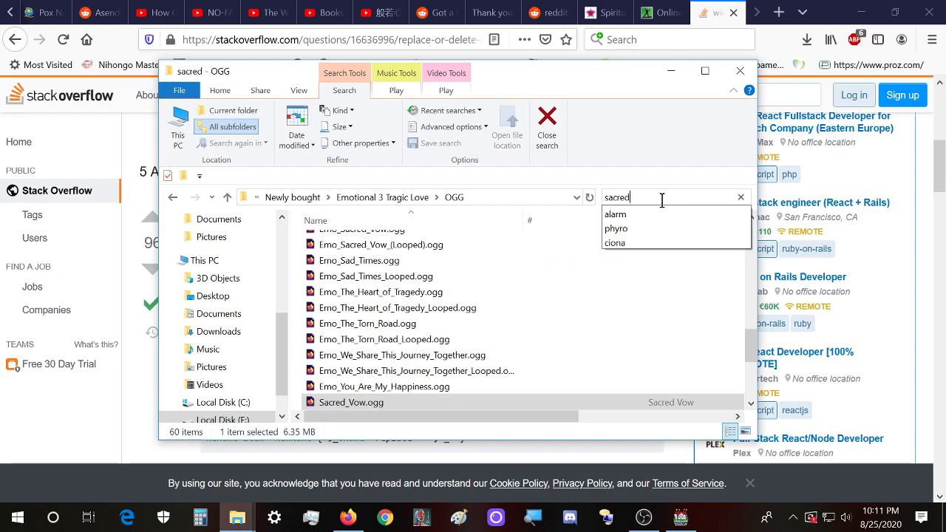
type("cred")
- Play Sacred_Vow.ogg from the search results at a lowered volume, and close its browser tab
left_click(459, 235)
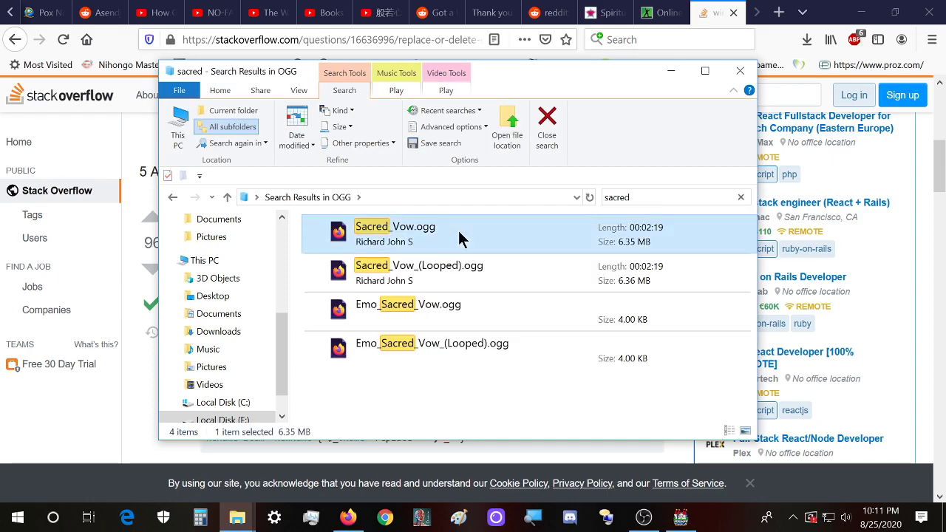
left_click(459, 235)
double_click(501, 229)
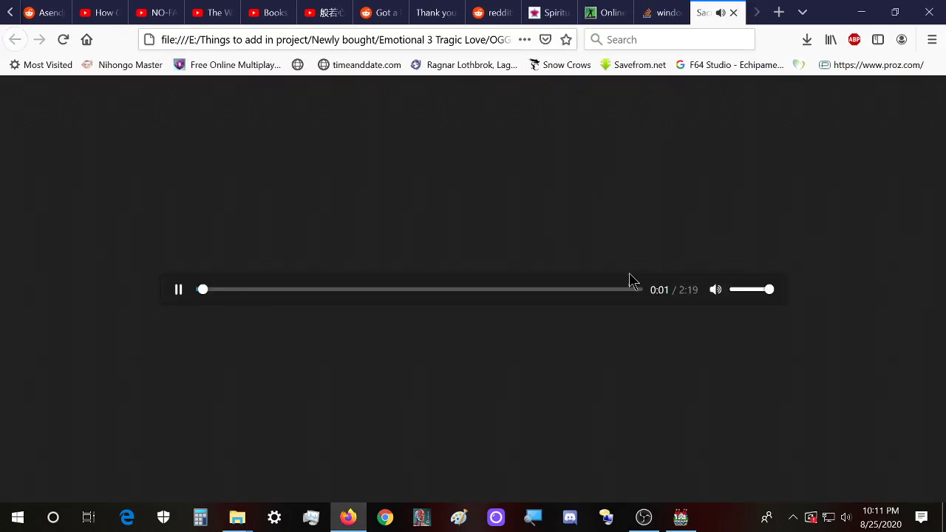
left_click_drag(733, 295, 746, 296)
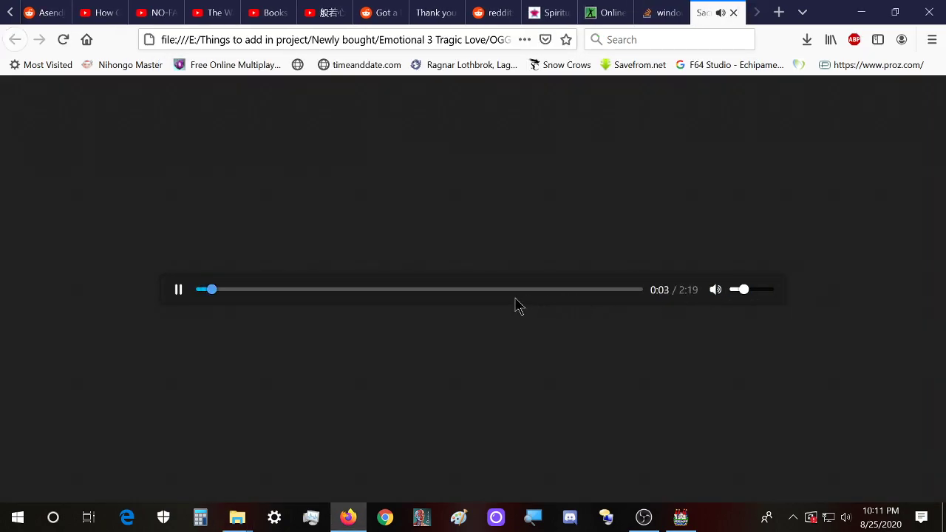
left_click(734, 13)
- Open Emo_Sacred_Vow.ogg from the search results to check whether it plays, close its browser tab and return to the results
mouse_move(238, 519)
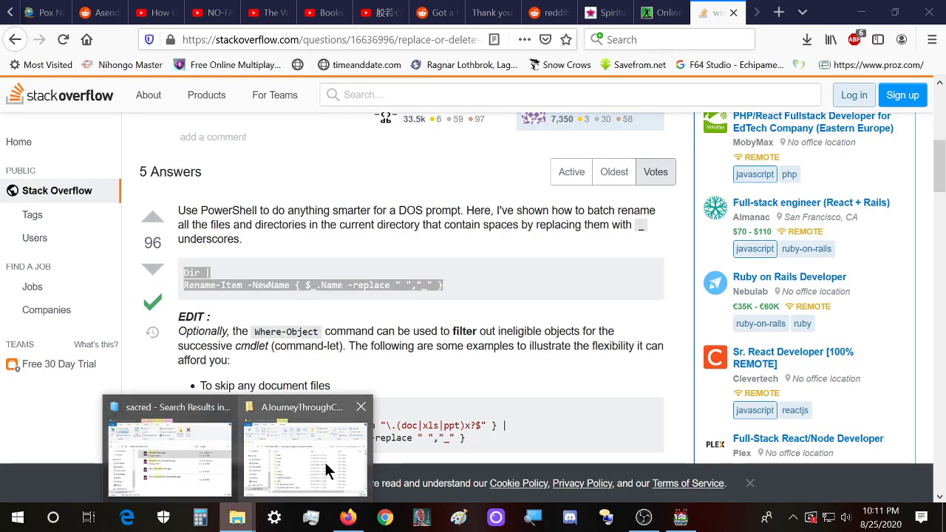
left_click(307, 455)
left_click(206, 468)
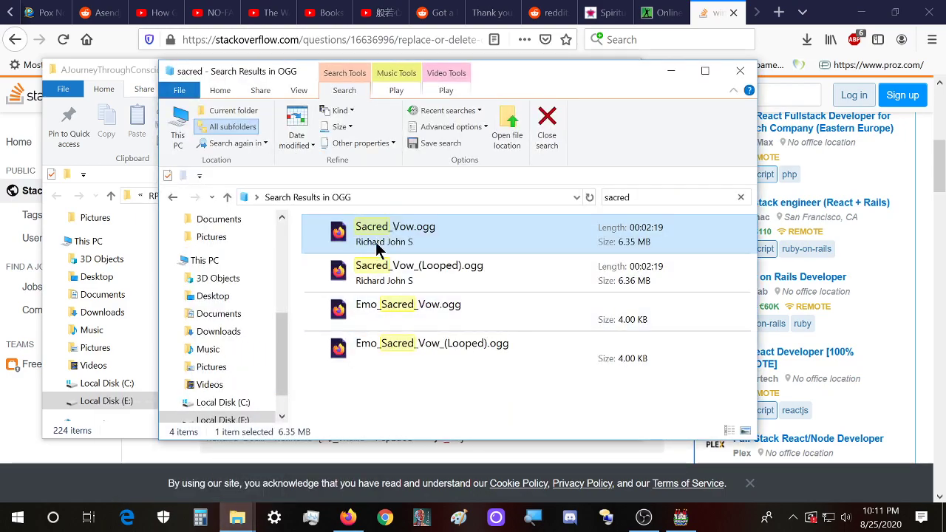
double_click(446, 314)
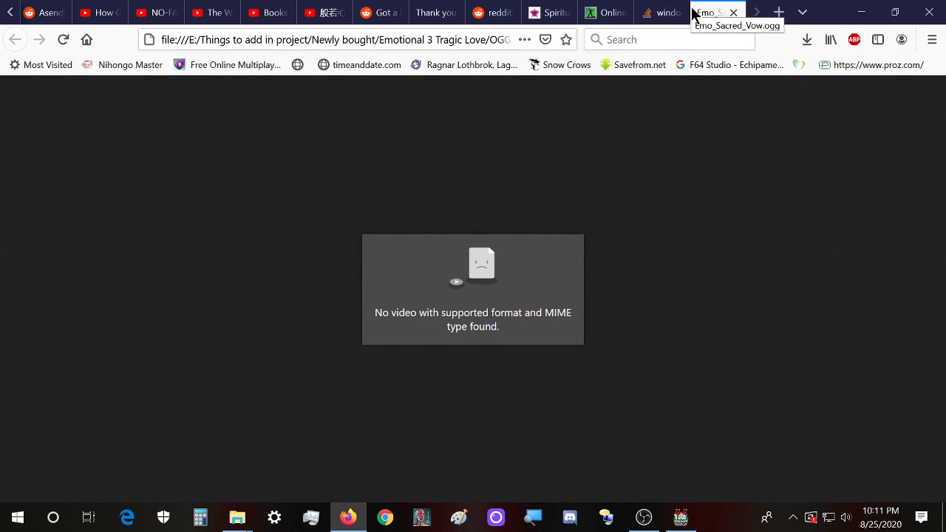
left_click(733, 13)
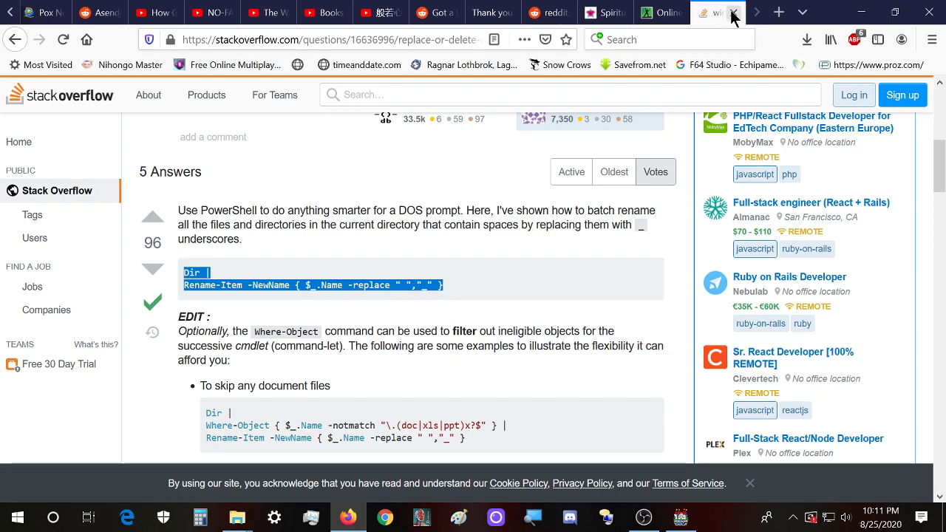
left_click(237, 518)
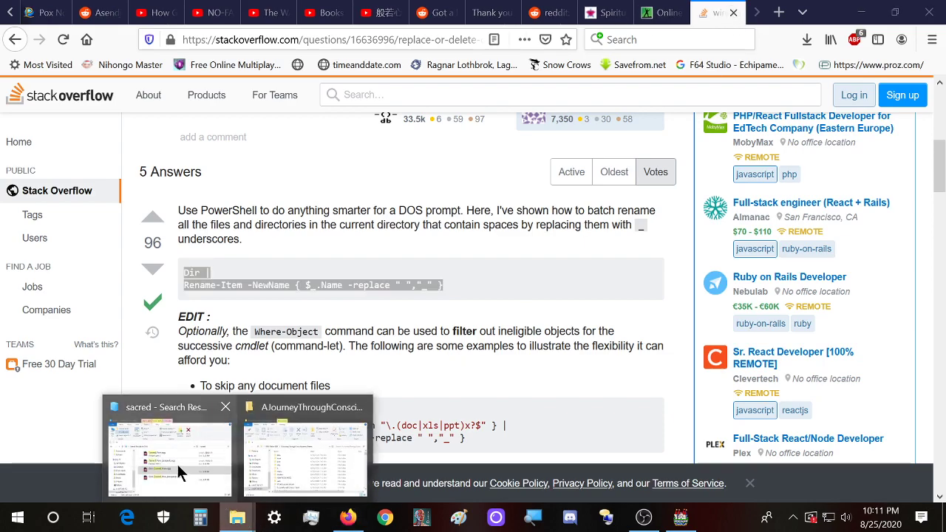
left_click(181, 464)
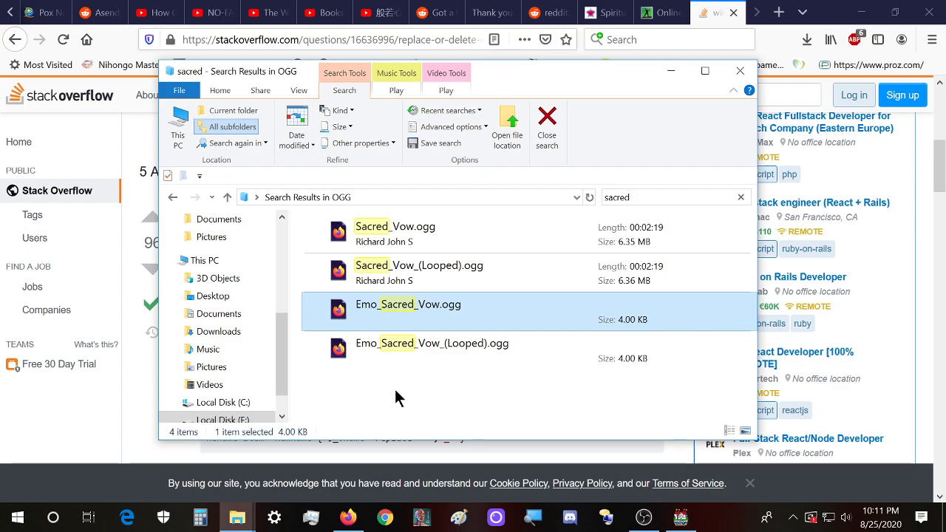
- Clear the "sacred" search to return to the full file list of the OGG folder
left_click(672, 71)
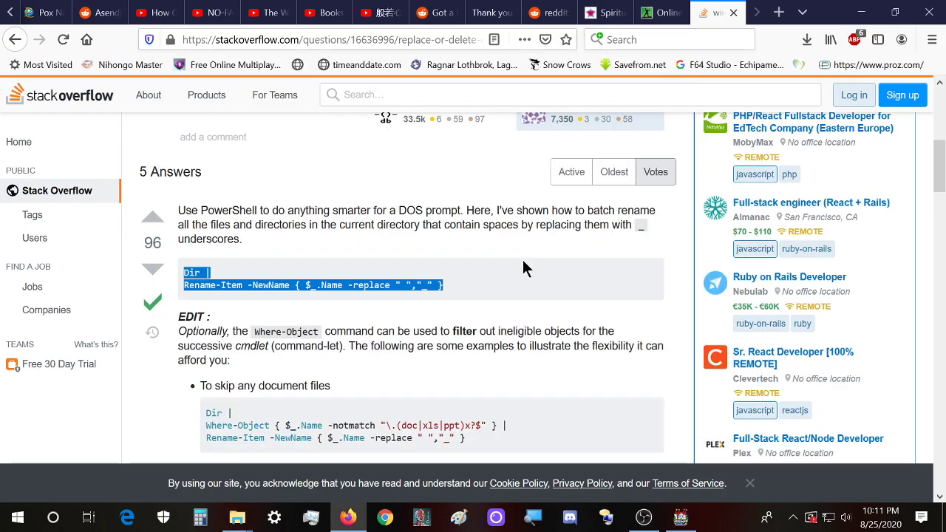
left_click(236, 517)
left_click(218, 477)
left_click(741, 197)
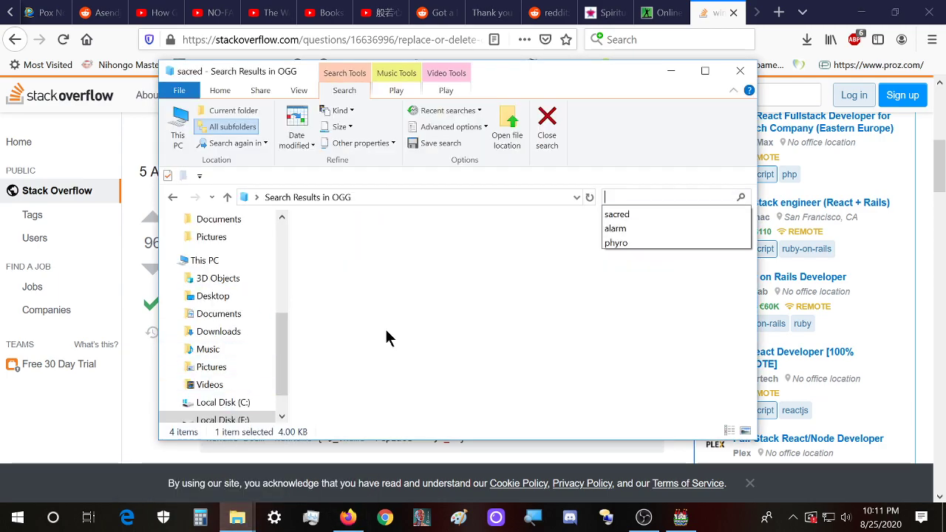
scroll(369, 310, "up", 1)
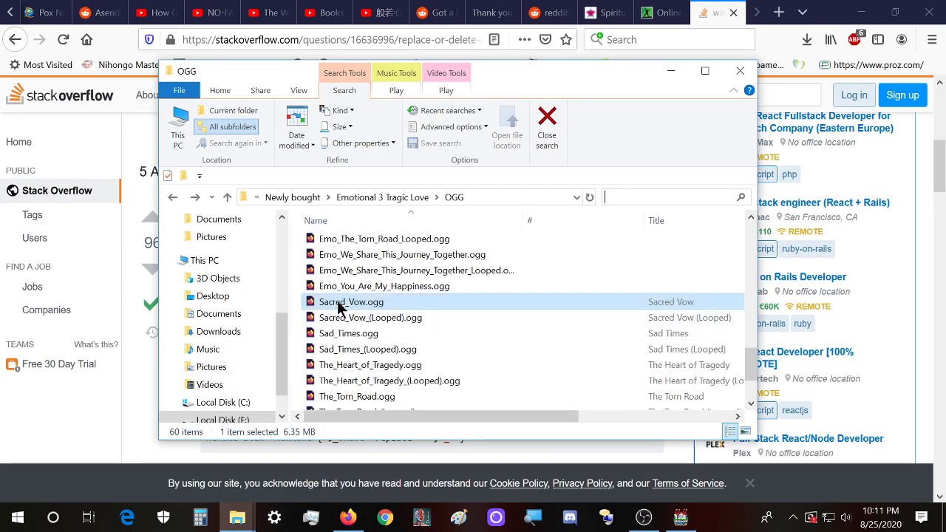
- Rename Sacred_Vow.ogg as Emo_Sacred_Vow_Two.ogg by adding the Emo_ prefix and _Two suffix
right_click(341, 304)
left_click(379, 470)
key("Home")
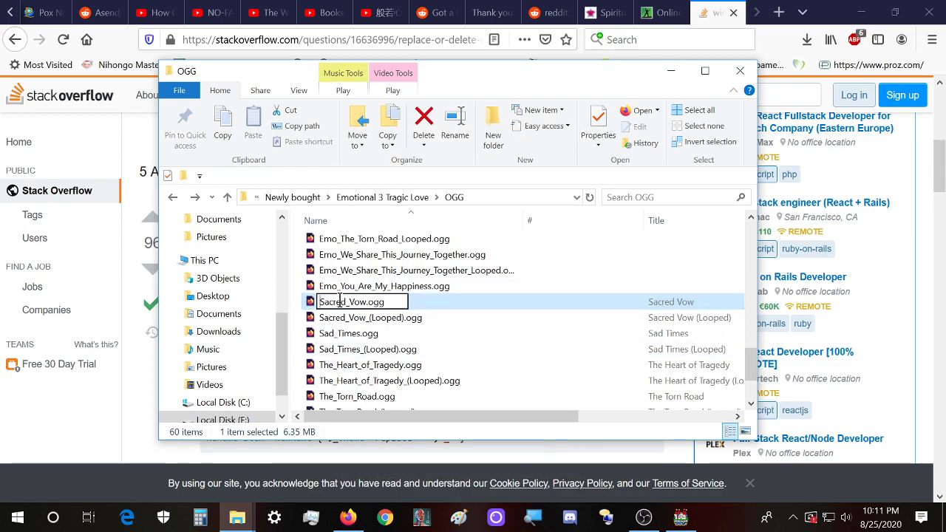
type("Emo_")
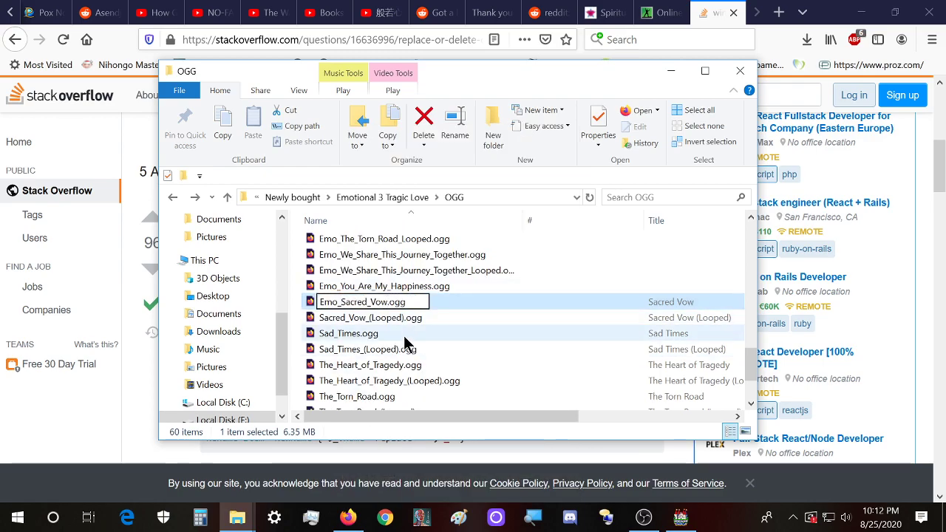
type("Two")
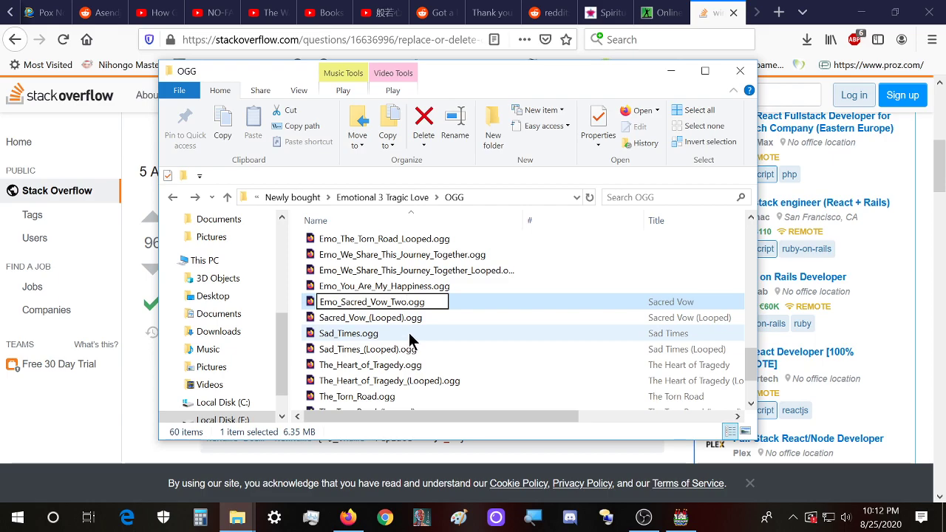
- Rename Sacred_Vow_(Looped).ogg as Emo_Sacred_Vow_Looped_Two.ogg, removing the parentheses and adding the Emo_ prefix and _Two suffix
right_click(403, 319)
left_click(433, 467)
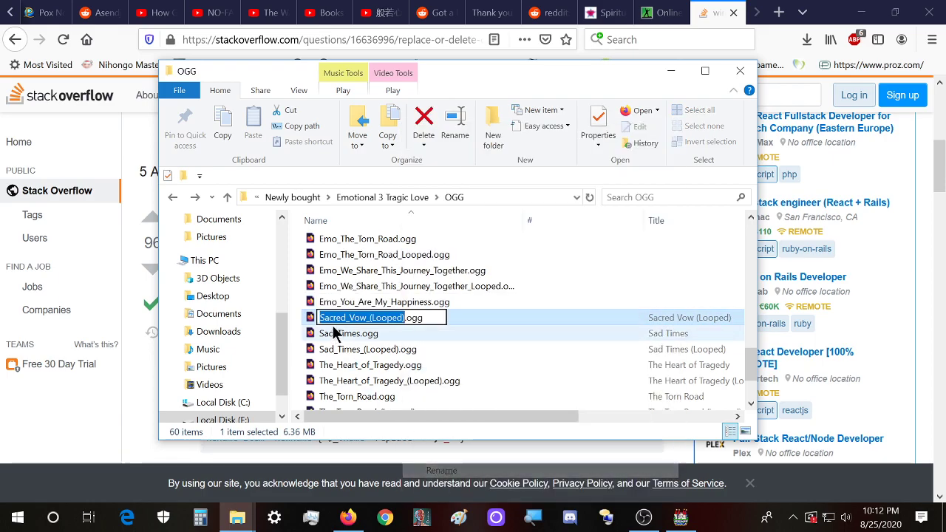
left_click(320, 317)
type("Emo_")
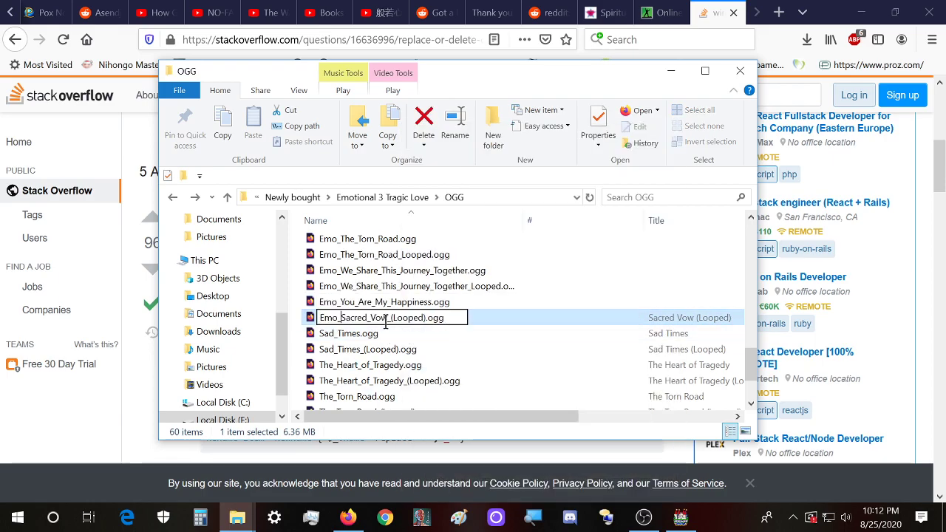
left_click(396, 320)
key("BackSpace")
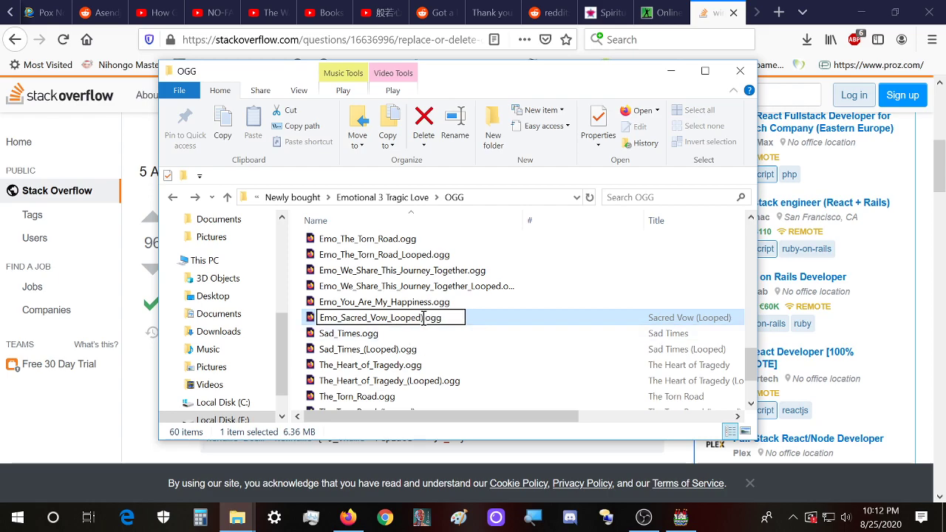
left_click(423, 318)
type("_Two")
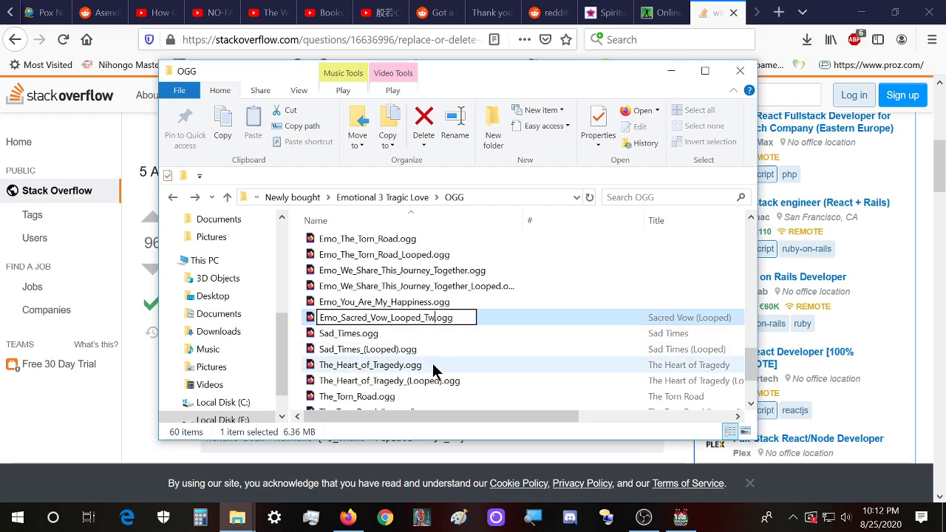
- Rename Sad_Times.ogg as Emo_Sad_Times_Two.ogg, with a capital T in the suffix
left_click(349, 338)
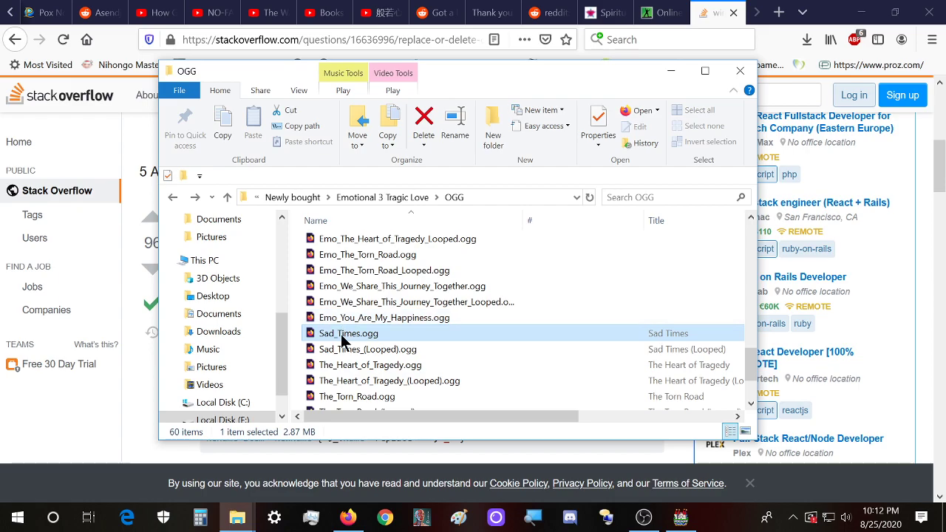
right_click(345, 338)
left_click(381, 471)
left_click(319, 334)
type("Emo_")
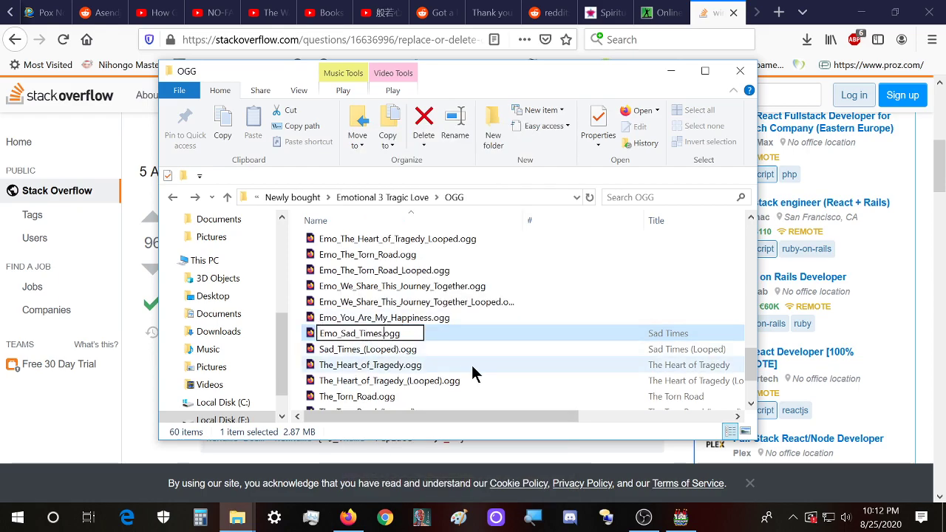
type("_")
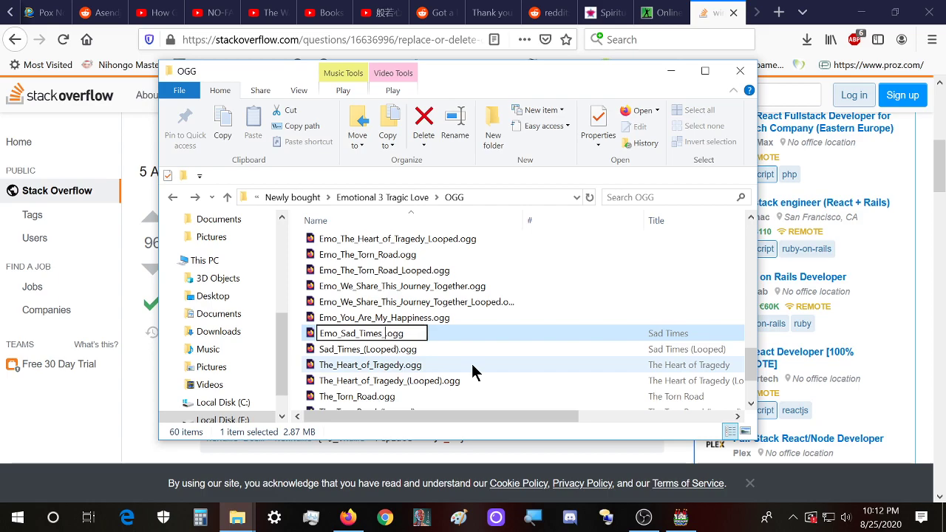
type("two")
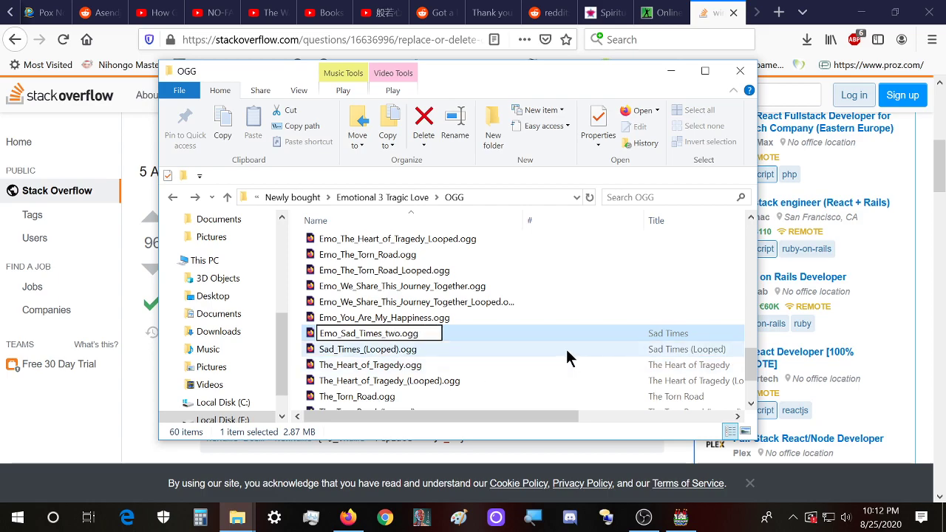
key("Delete")
type("T")
- Rename Sad_Times_(Looped).ogg as Emo_Sad_Times_Looped_Two.ogg, without the parentheses
left_click(356, 353)
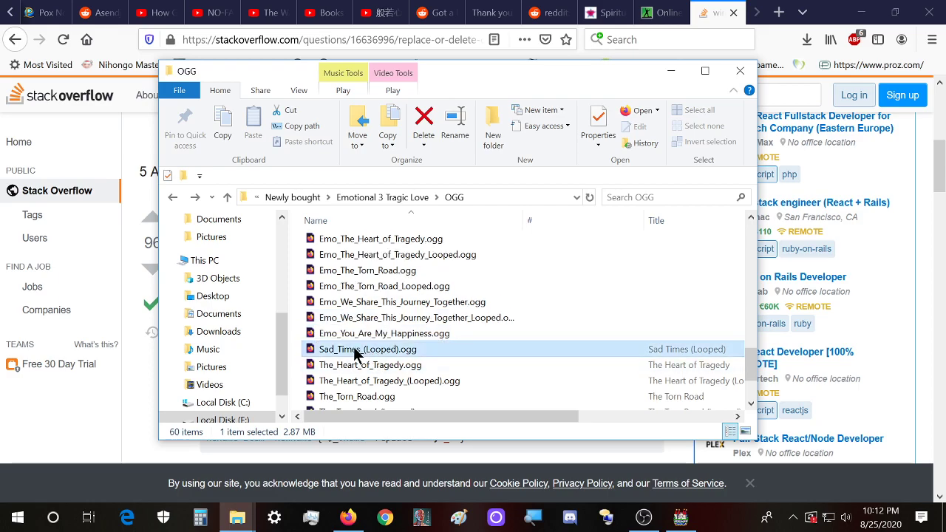
right_click(342, 360)
left_click(368, 470)
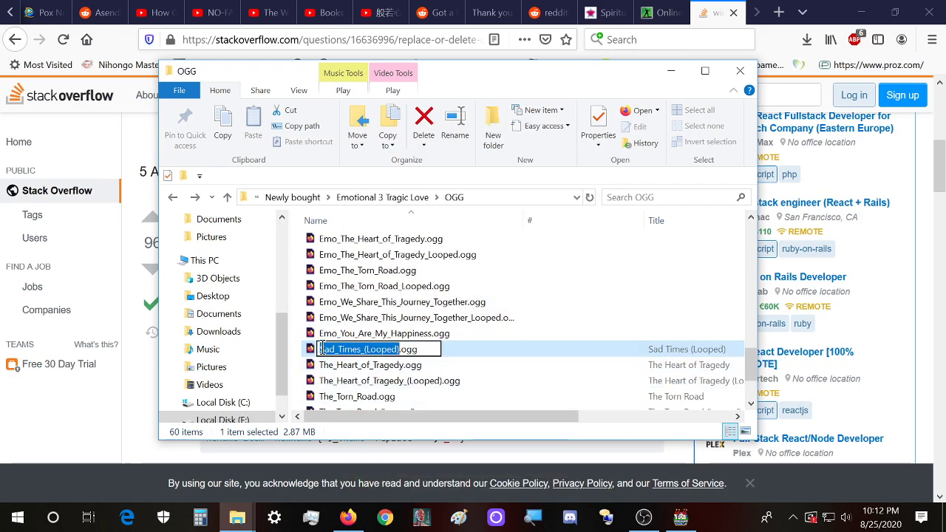
left_click(320, 349)
type("Emo_")
left_click(389, 349)
key("BackSpace")
left_click(418, 349)
key("BackSpace")
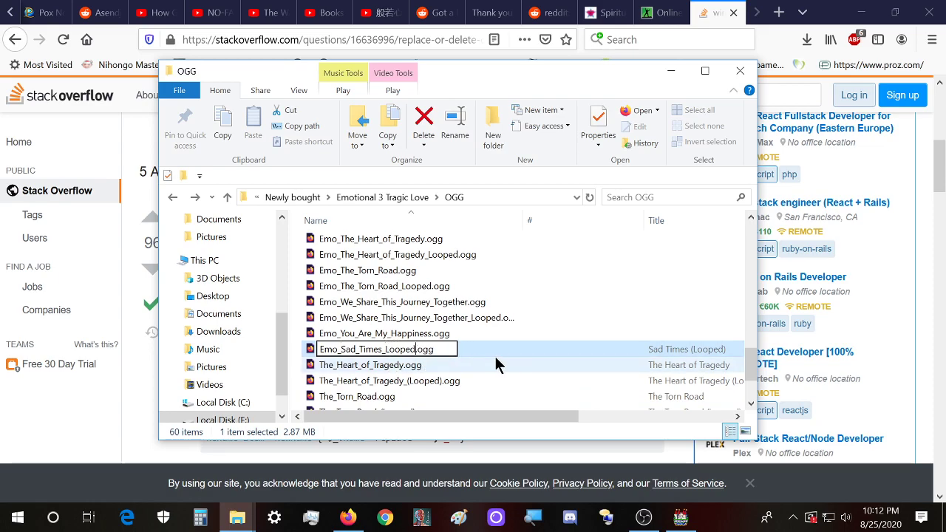
type("_Two")
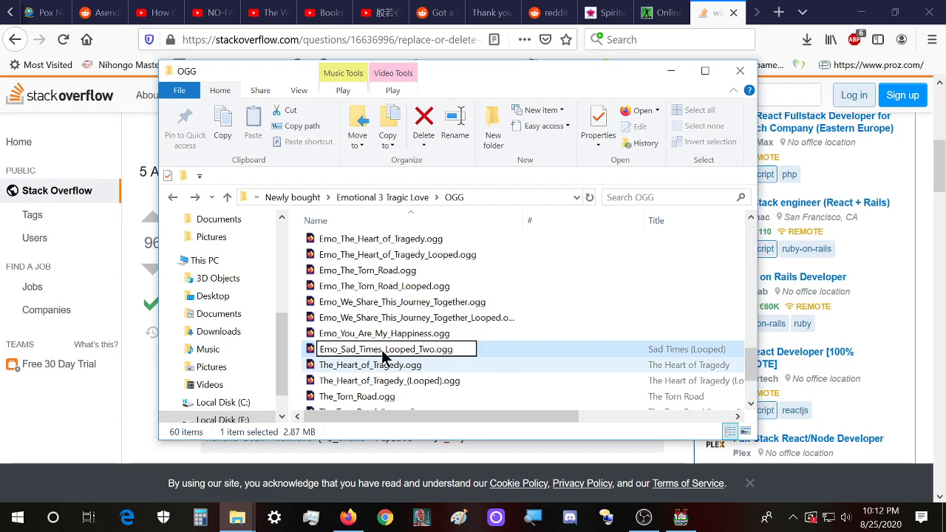
key("Return")
- Rename The_Heart_of_Tragedy.ogg as Emo_The_Heart_of_Tragedy_Two.ogg
scroll(352, 336, "down", 3)
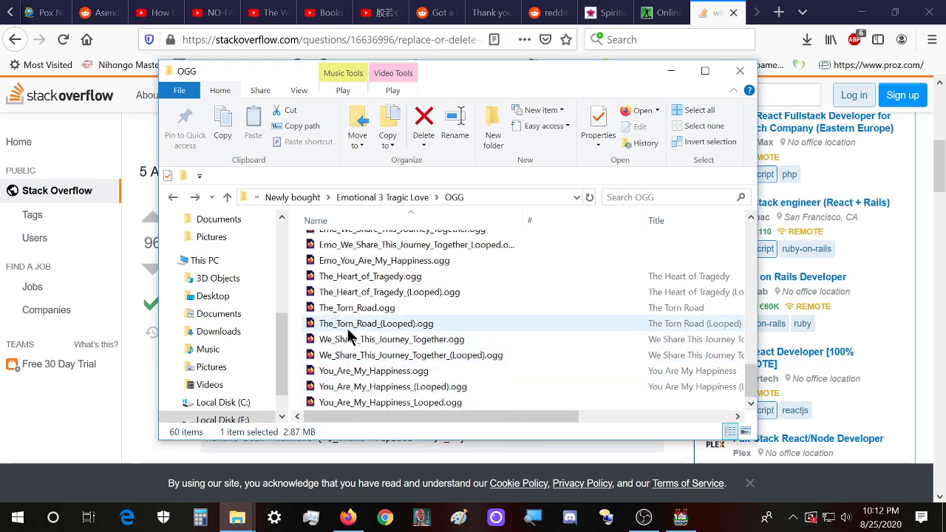
right_click(362, 283)
left_click(419, 466)
left_click(320, 276)
type("Emo_")
left_click(423, 276)
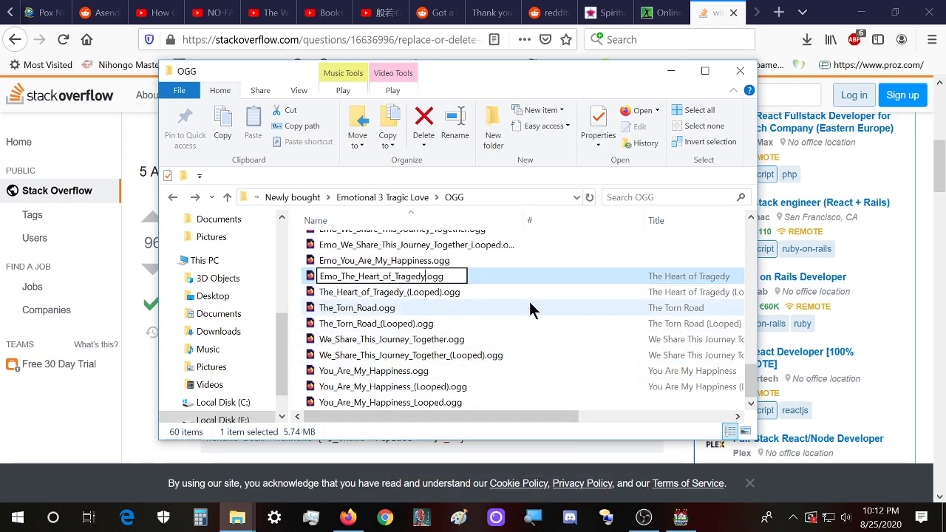
type("_Two")
- Rename The_Heart_of_Tragedy_(Looped).ogg as Emo_The_Heart_of_Tragedy_Looped_Two.ogg, without the parentheses
left_click(396, 292)
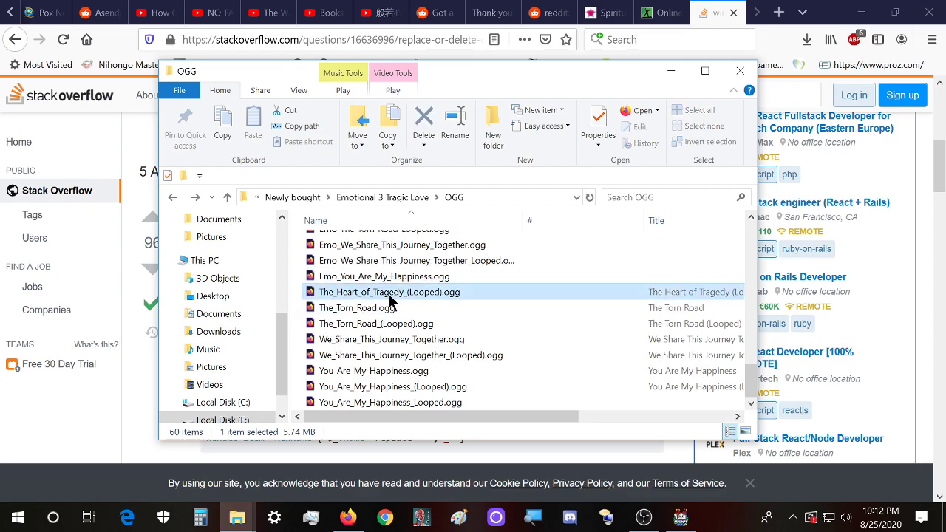
right_click(356, 294)
left_click(403, 469)
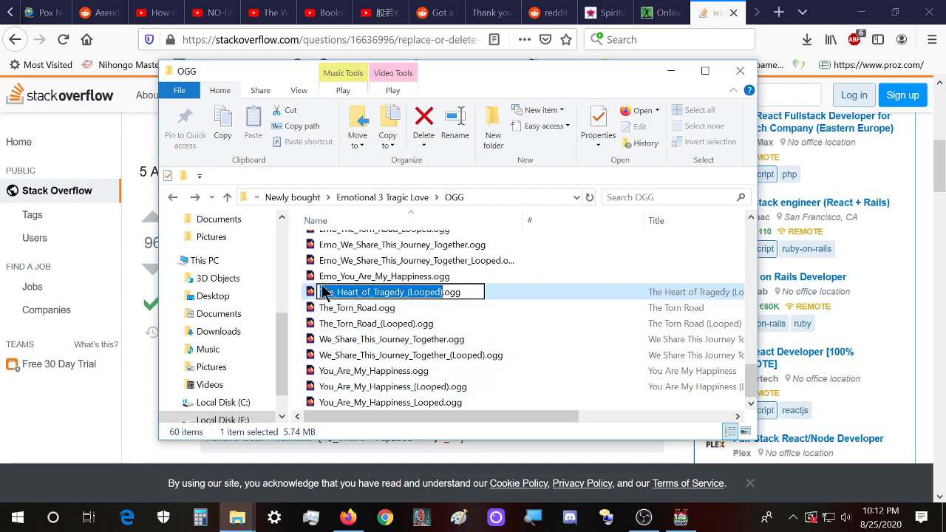
key("Home")
type("Emo_")
left_click(433, 294)
key("BackSpace")
left_click(461, 293)
key("BackSpace")
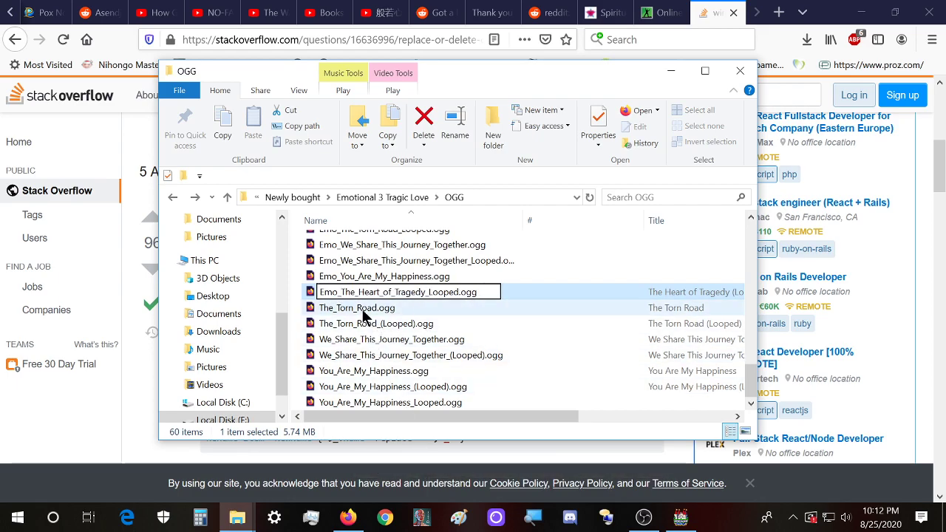
key("backslash")
key("BackSpace")
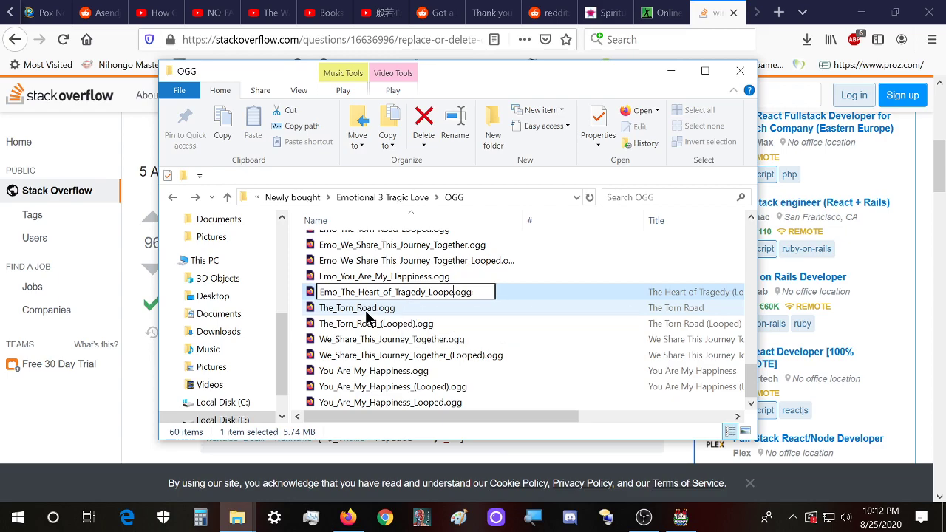
type("d_Two")
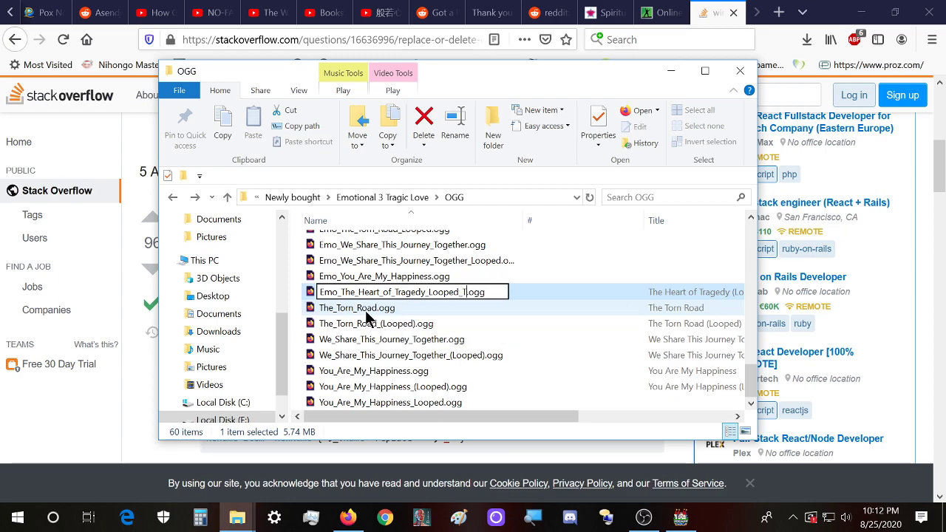
- Rename The_Torn_Road.ogg as Emo_The_Torn_Road_Two.ogg
right_click(375, 317)
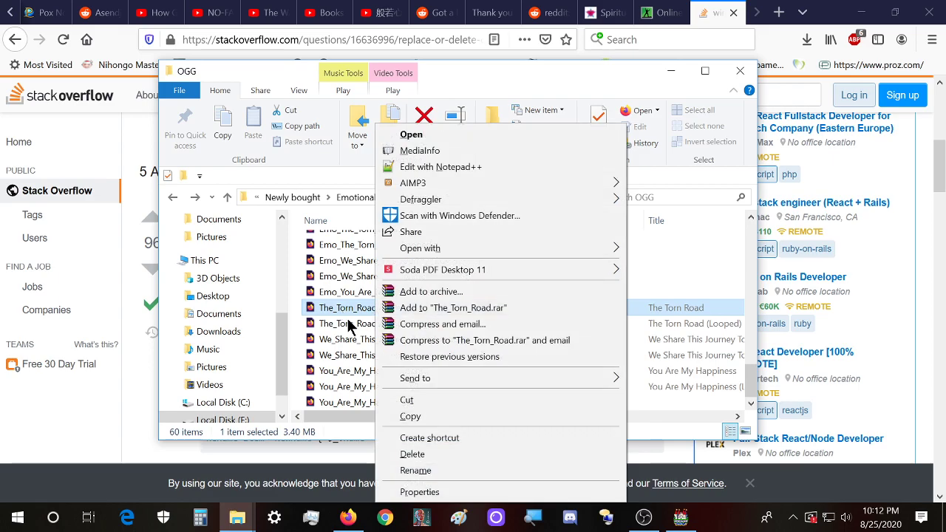
left_click(414, 471)
left_click(318, 309)
type("Emo_The_Torn_Road.ogg")
left_click(400, 308)
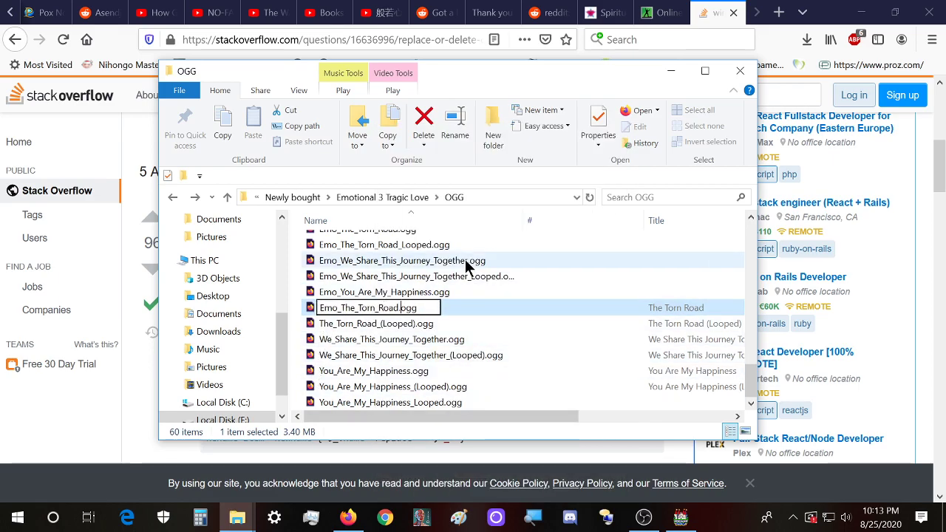
type("_Two")
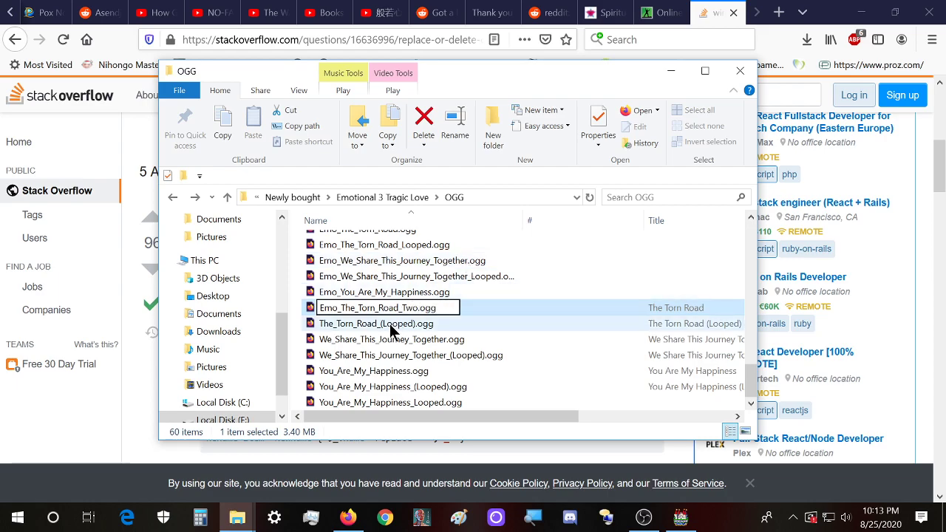
- Try to rename The_Torn_Road_(Looped).ogg as Emo_The_Torn_Road_Looped.ogg, and decline the offered numbered name
right_click(390, 325)
left_click(433, 496)
left_click(321, 323)
type("Emo_")
key("BackSpace")
left_click(436, 325)
key("BackSpace")
right_click(349, 346)
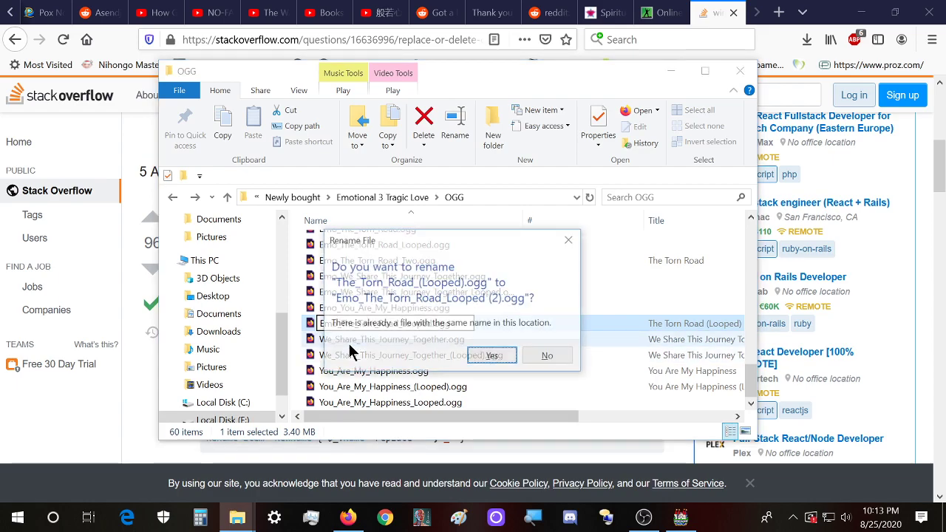
left_click(547, 356)
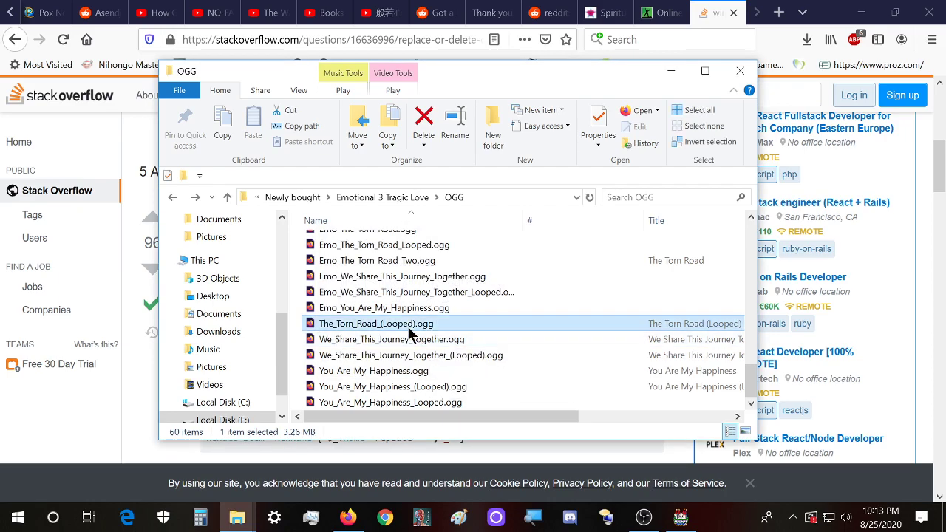
- Rename The_Torn_Road_(Looped).ogg as Emo_The_Torn_Road_Looped_Two.ogg, without the parentheses
right_click(408, 334)
left_click(448, 471)
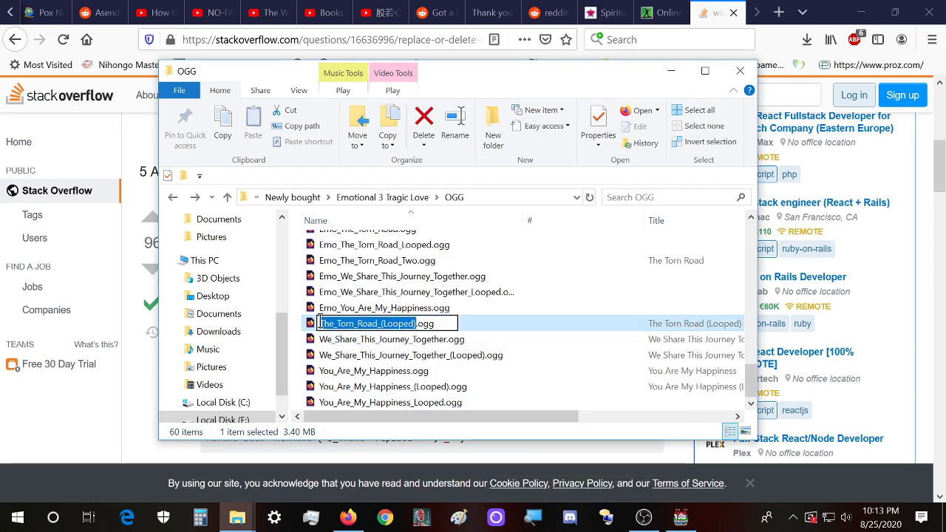
left_click(319, 323)
type("Emo")
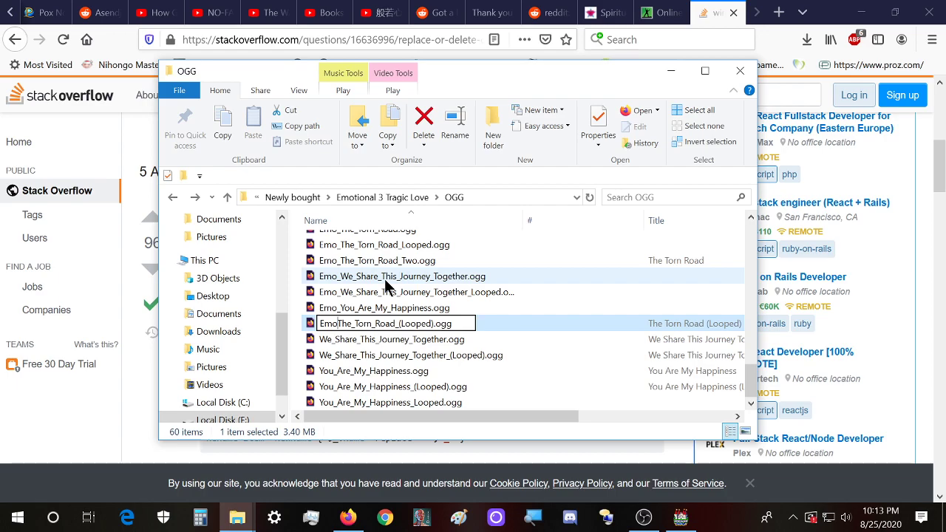
type("_The_")
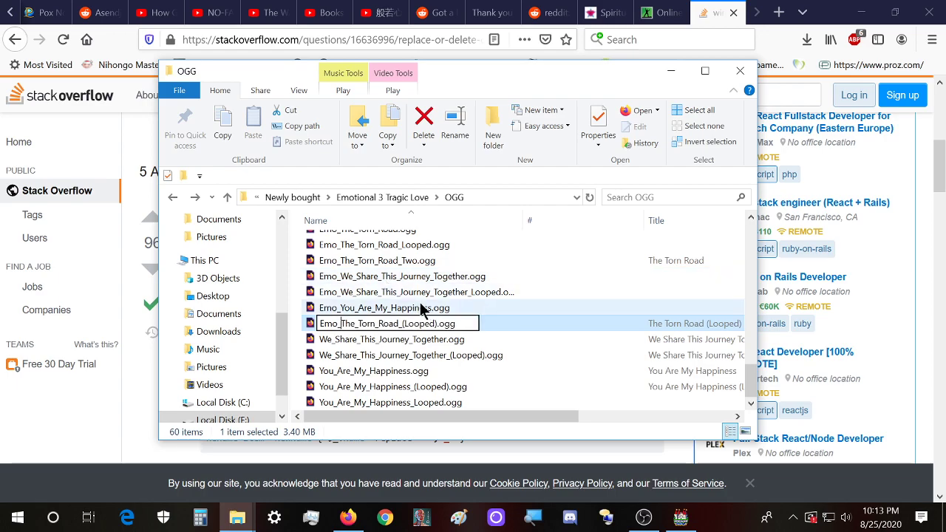
key("BackSpace")
left_click(406, 324)
key("BackSpace")
left_click(435, 324)
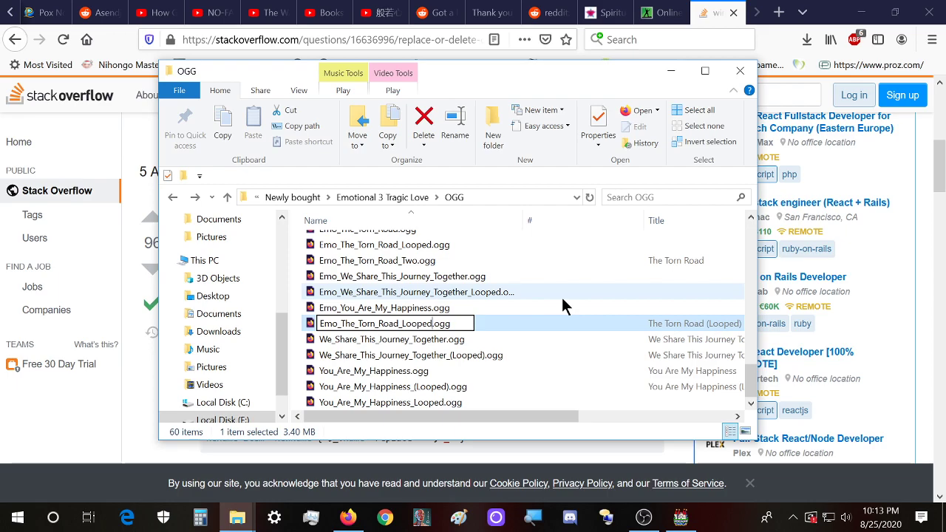
type("_Two")
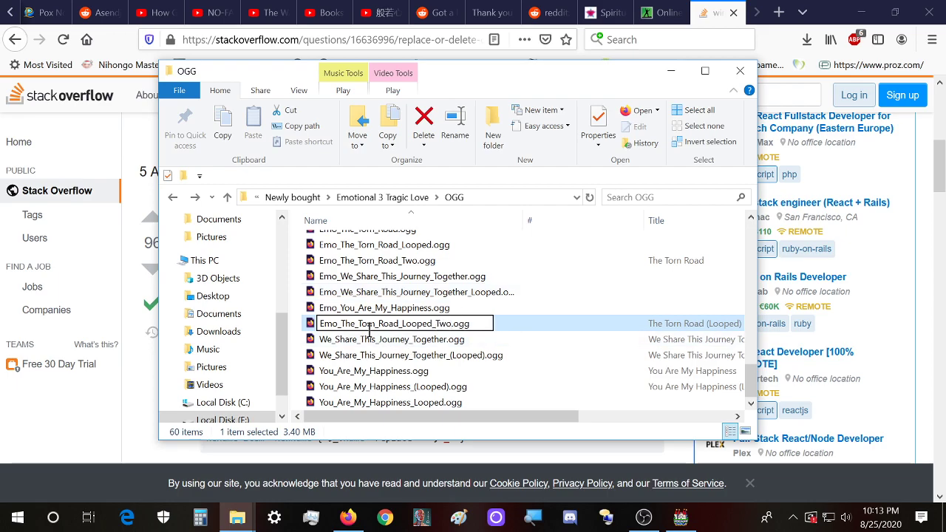
- Rename We_Share_This_Journey_Together.ogg as Emo_We_Share_This_Journey_Together_Two.ogg
left_click(362, 341)
right_click(330, 339)
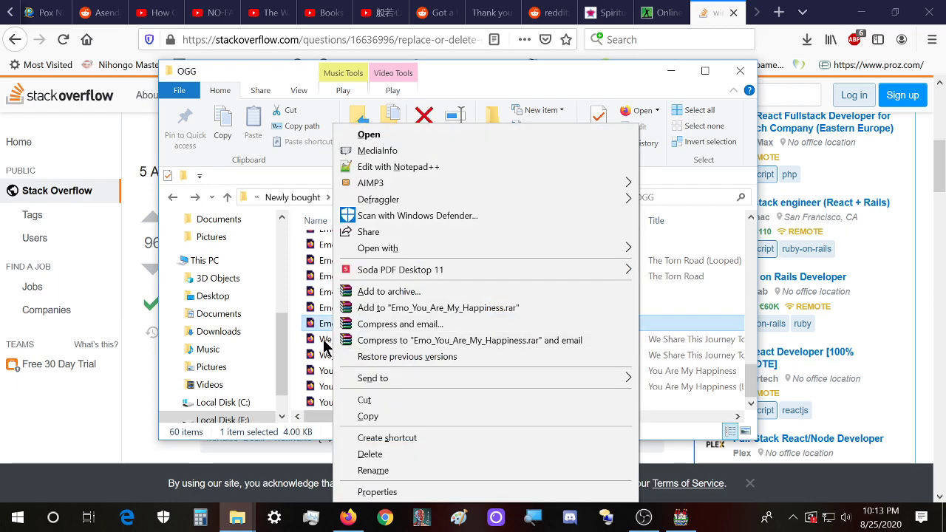
left_click(363, 470)
key("Home")
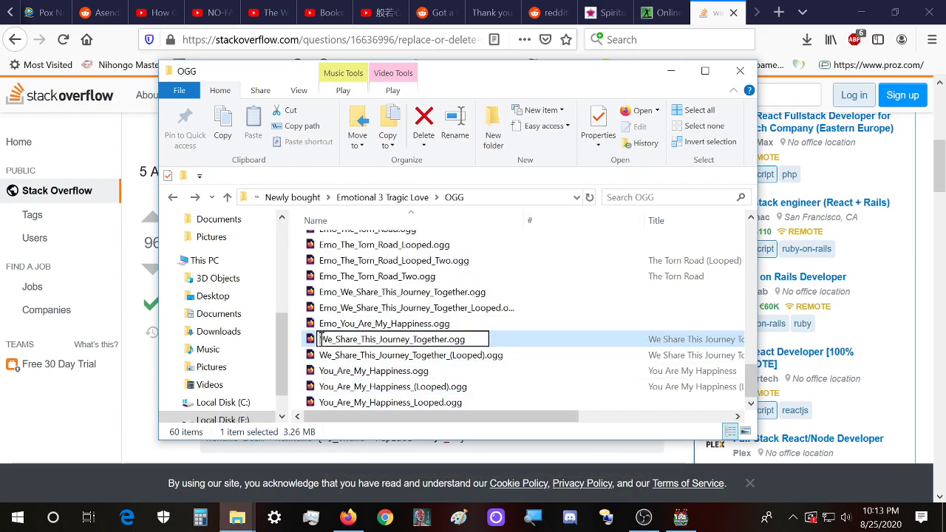
type("Emo_")
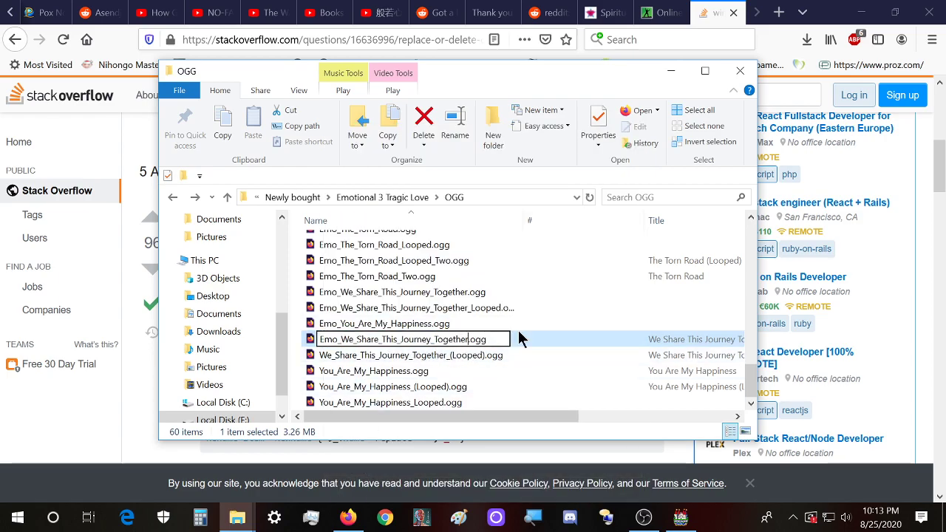
key("End")
key("Left")
key("Left")
key("Left")
key("Left")
type("_T")
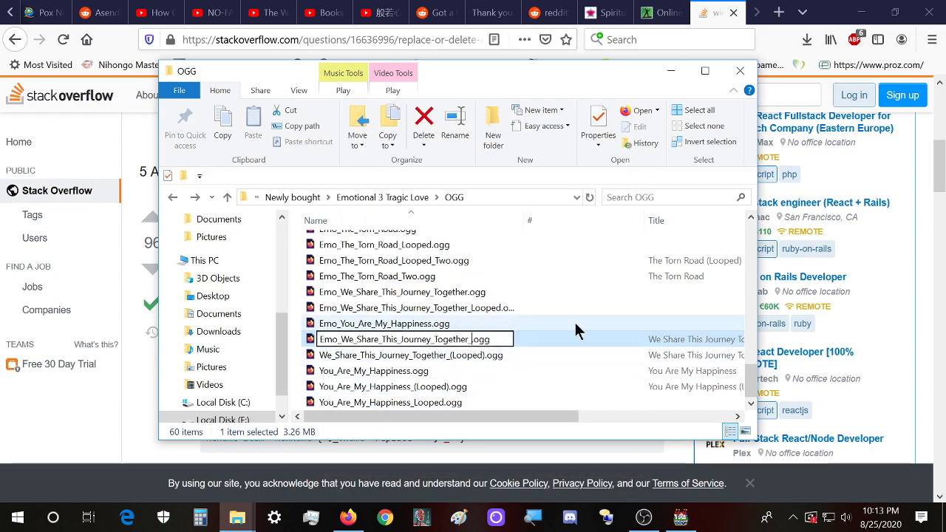
type("wo")
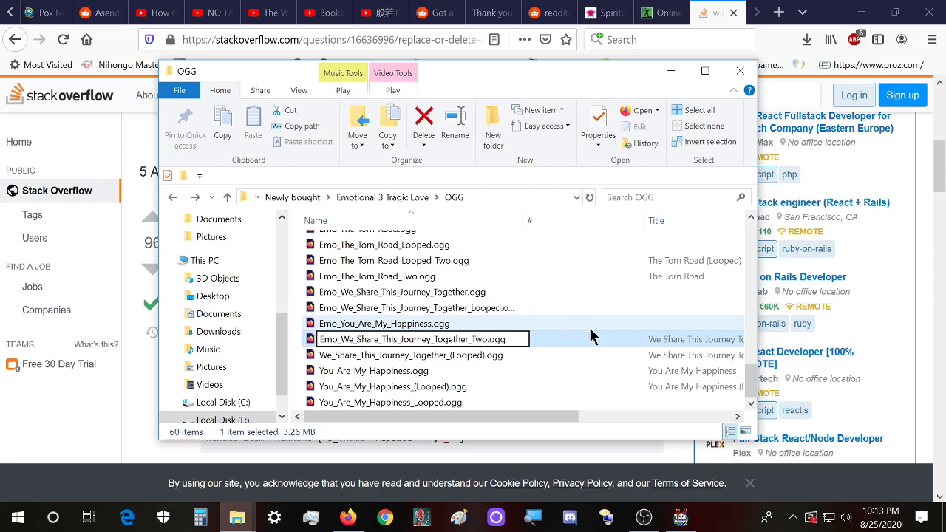
- Rename We_Share_This_Journey_Together_(Looped).ogg as Emo_We_Share_This_Journey_Together_Looped_Two.ogg, without the parentheses
left_click(370, 358)
right_click(340, 357)
left_click(403, 469)
left_click(323, 355)
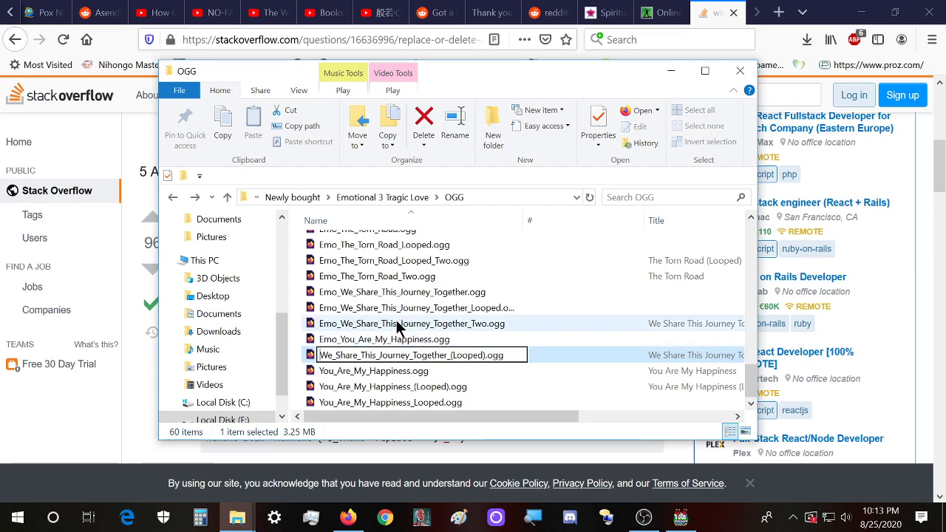
type("Emo_")
left_click(505, 355)
key("BackSpace")
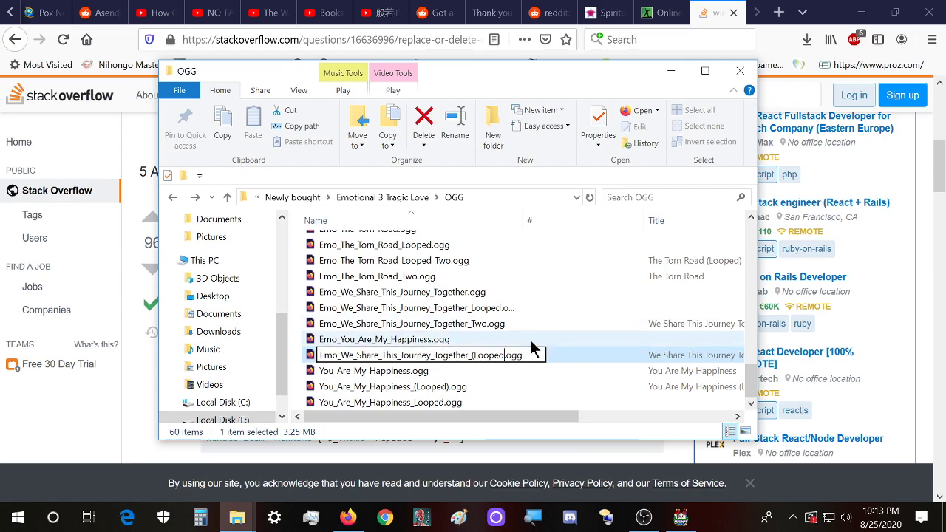
left_click(476, 353)
key("BackSpace")
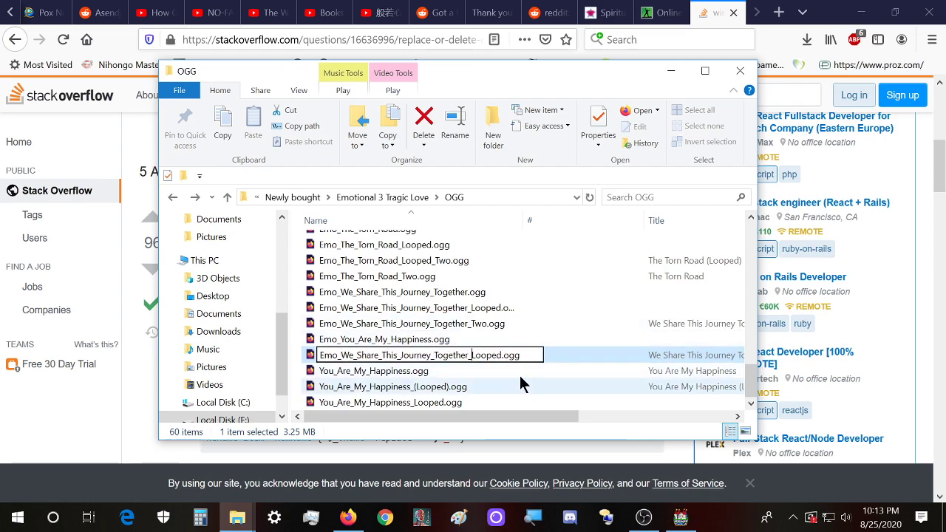
left_click(503, 354)
type("_Two")
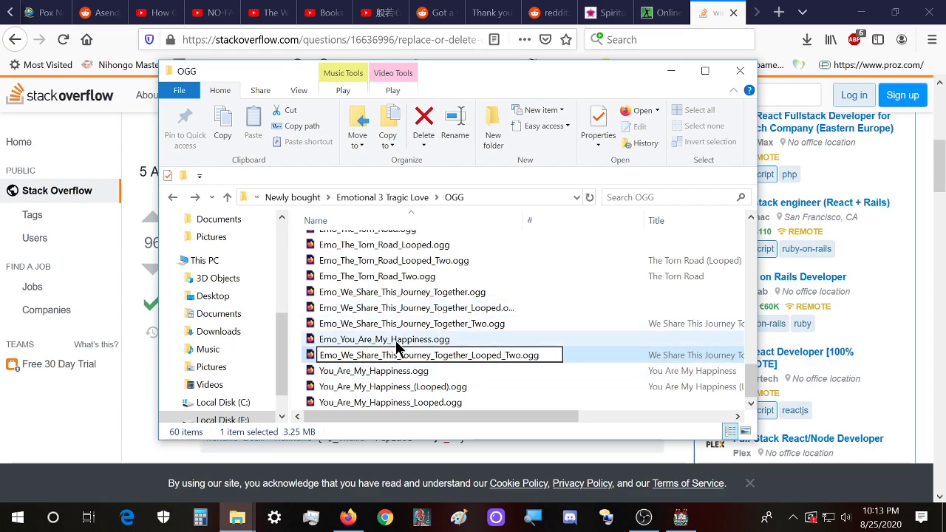
- Rename You_Are_My_Happiness.ogg as Emo_You_Are_My_Happiness_Two.ogg
left_click(386, 370)
right_click(384, 372)
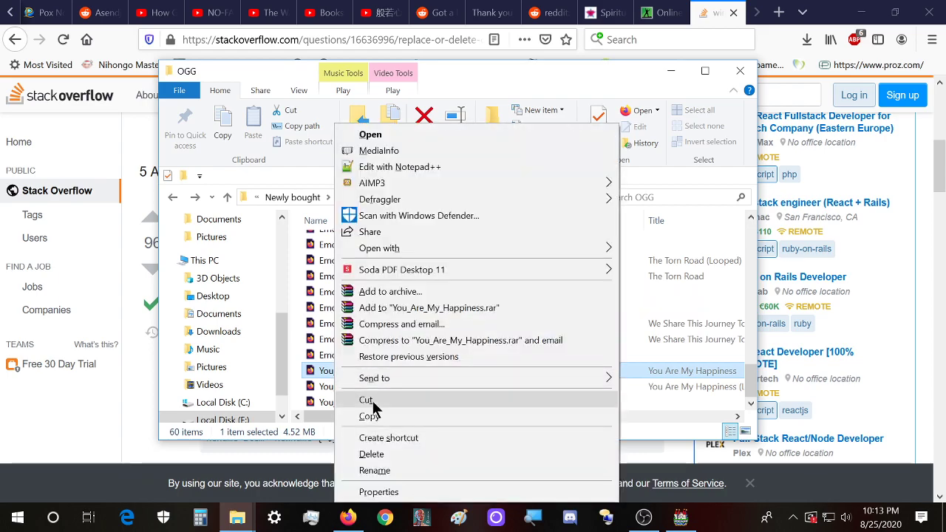
left_click(375, 471)
left_click(319, 371)
type("Emo_You_Are_My_Happiness.ogg")
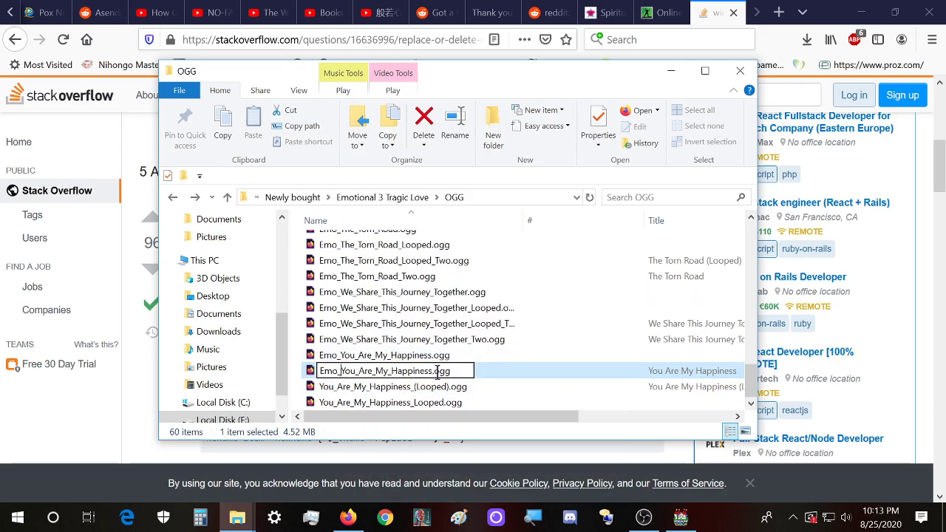
key("End")
key("Left")
key("Left")
key("Left")
key("Left")
type("_Tw")
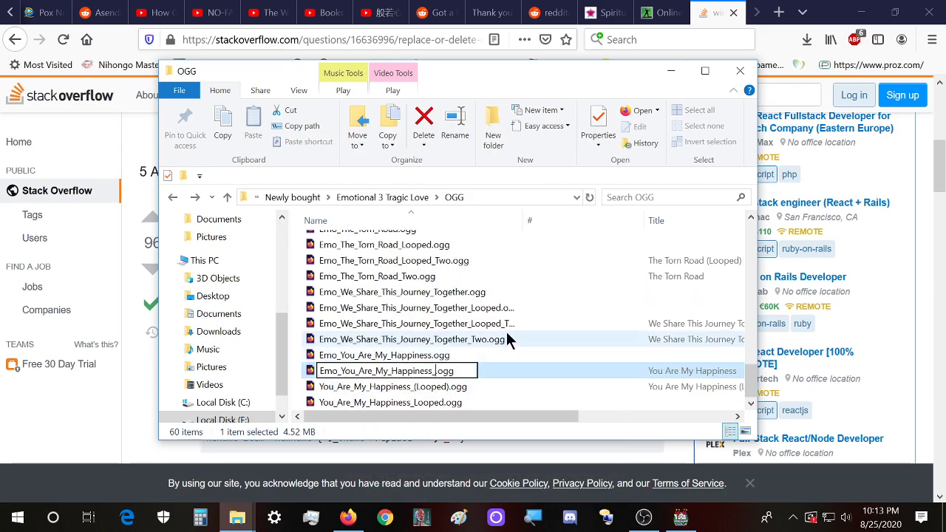
type("o")
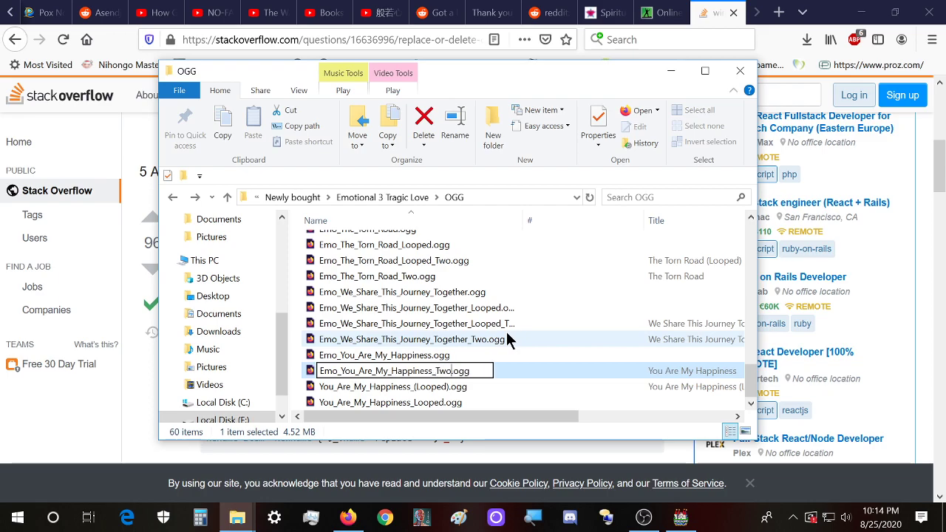
- Rename You_Are_My_Happiness_(Looped).ogg as Emo_You_Are_My_Happiness_Looped_Two.ogg, without the parentheses
left_click(369, 392)
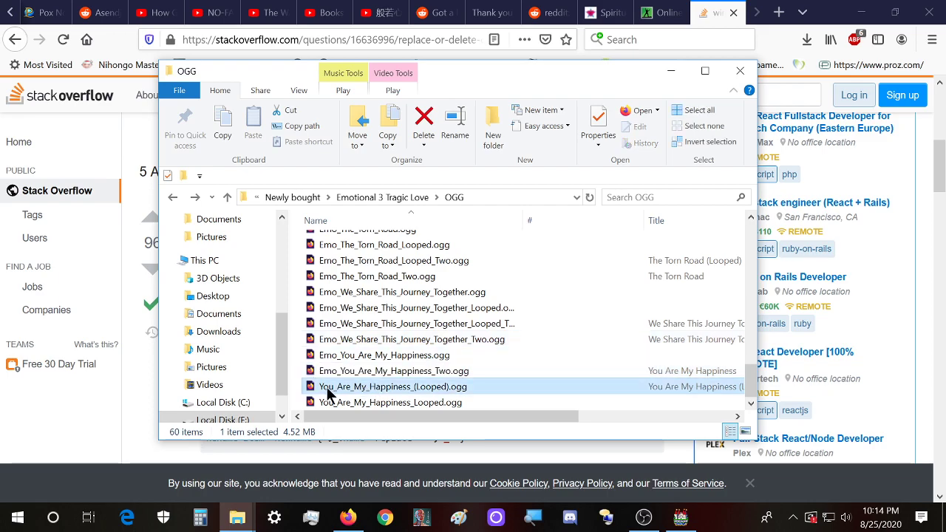
right_click(374, 392)
left_click(355, 355)
key("Home")
type("Emo_")
key("BackSpace")
key("BackSpace")
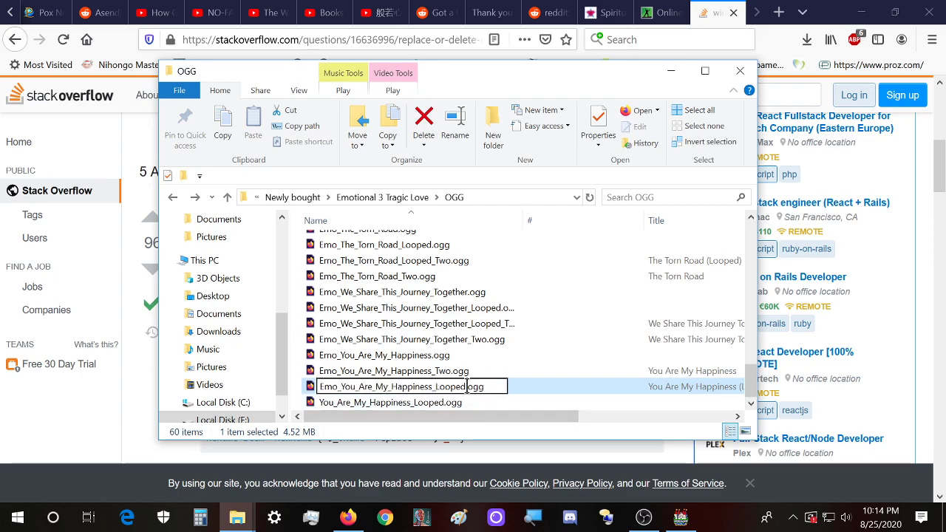
type("_Two")
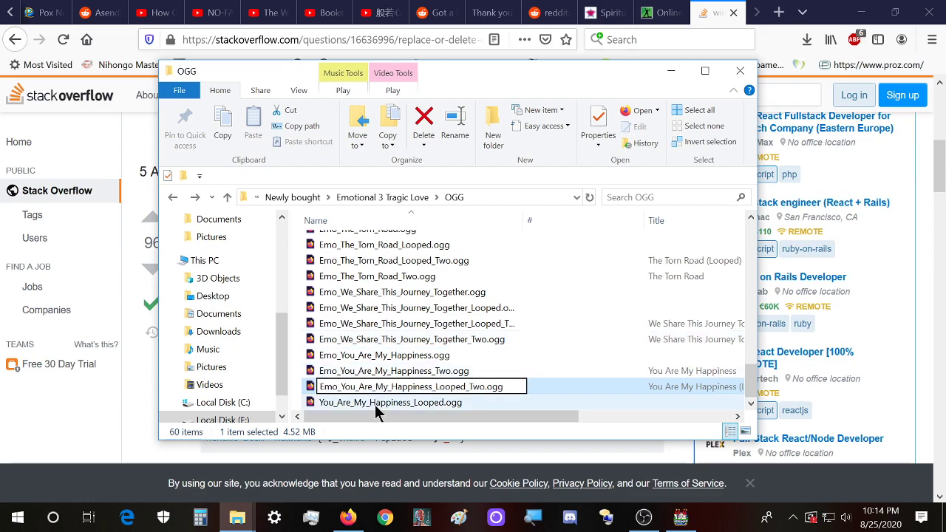
left_click(377, 402)
right_click(367, 402)
left_click(427, 348)
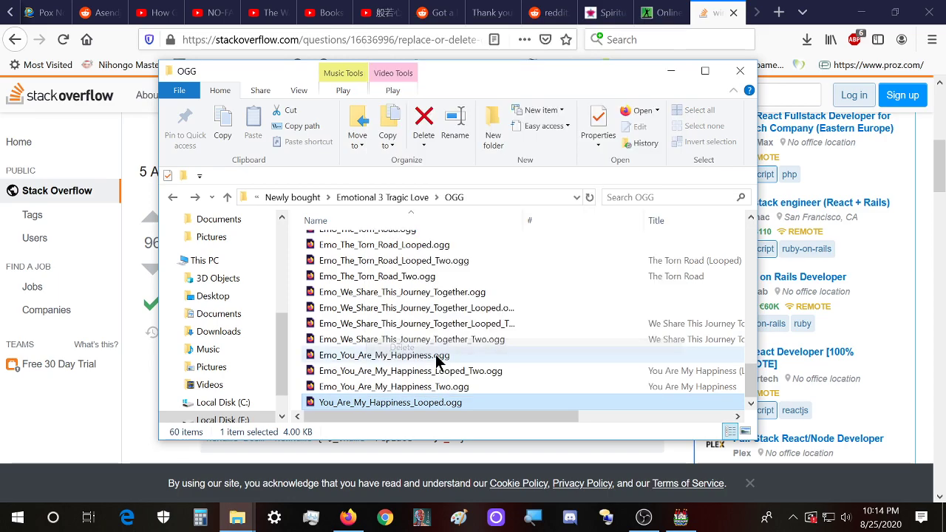
key("ctrl+z")
- Try to rename You_Are_My_Happiness_Looped.ogg as Emo_You_Are_My_Happiness_Looped_Two.ogg, and decline the offered numbered name
right_click(397, 401)
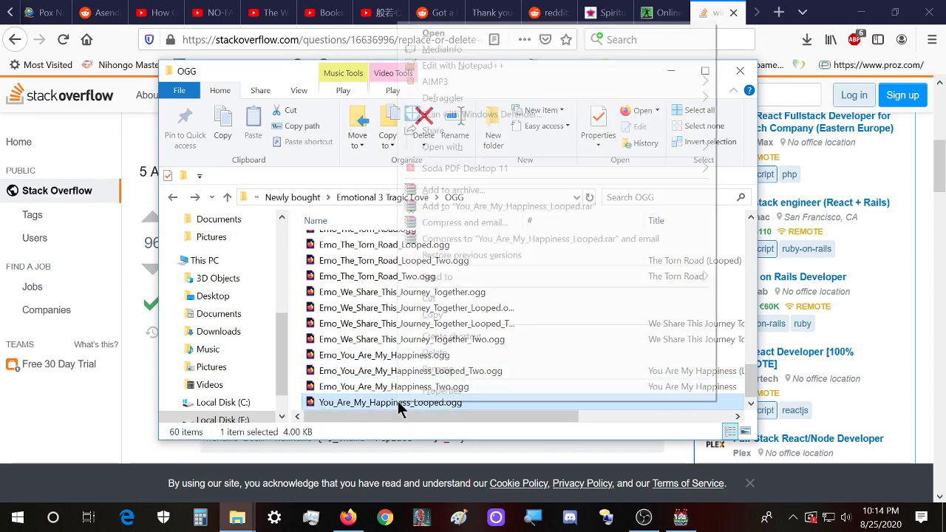
left_click(455, 369)
left_click(318, 403)
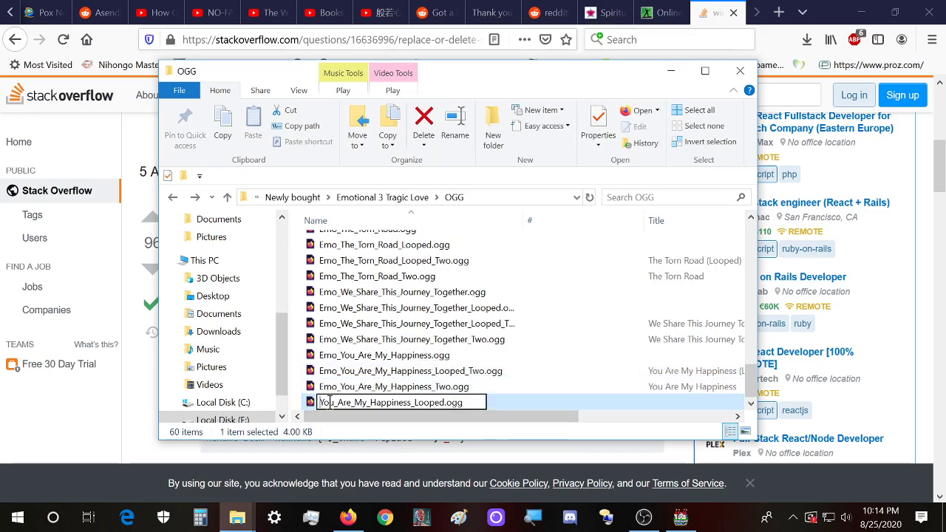
type("Emo_")
left_click(463, 402)
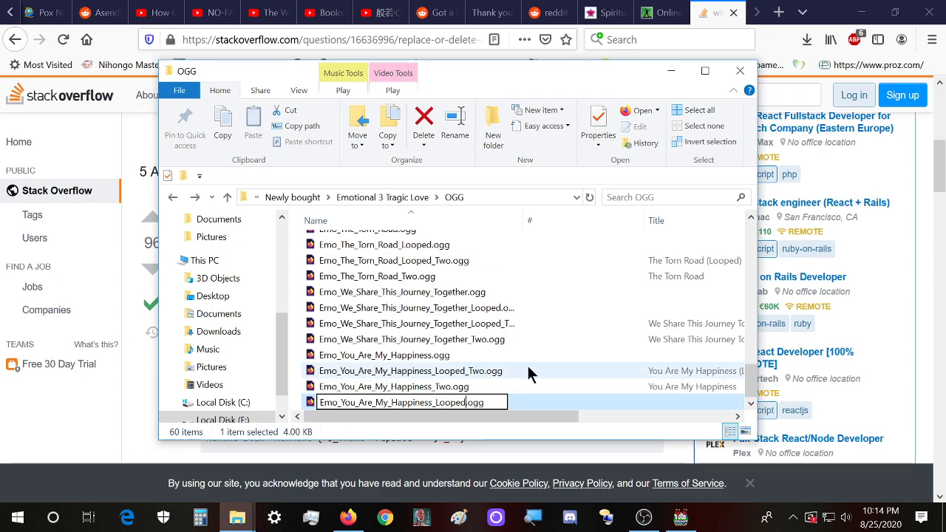
type("_Two")
key("Return")
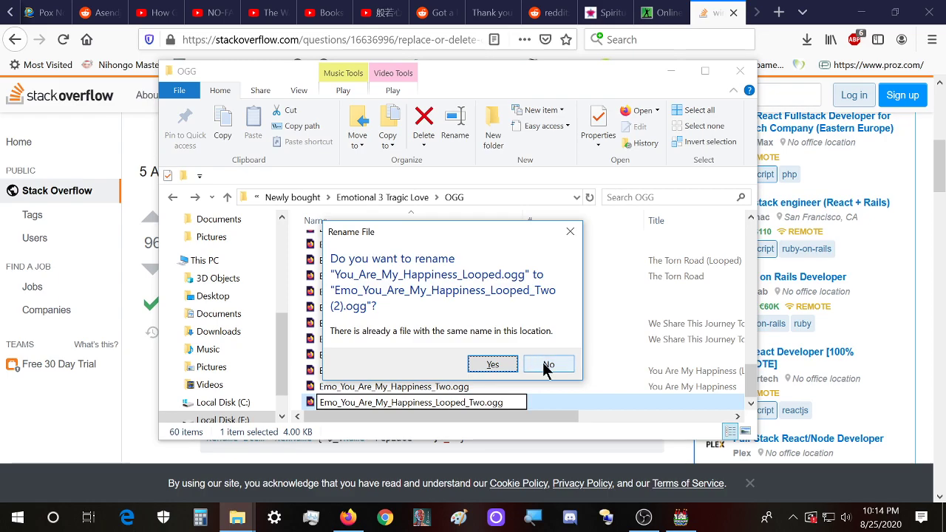
left_click(547, 365)
key("Escape")
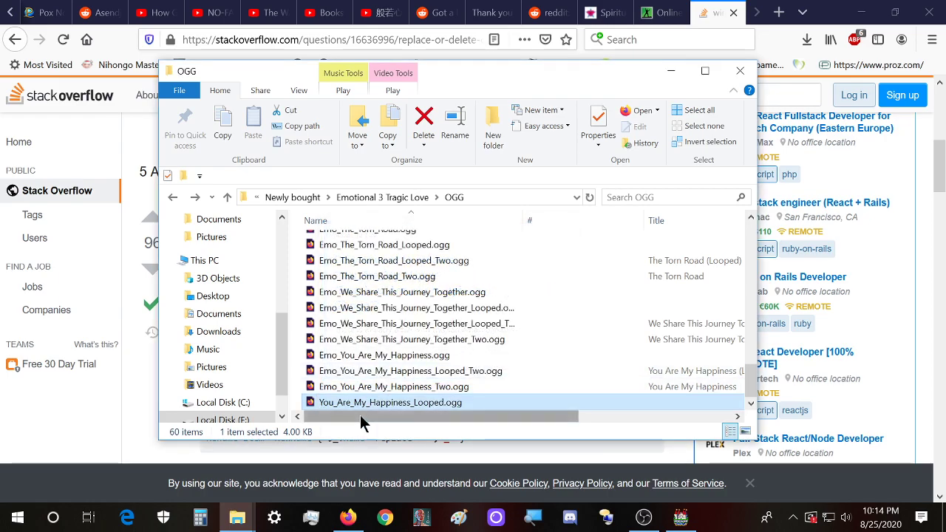
- Rename You_Are_My_Happiness_Looped.ogg as Emo_You_Are_My_Happiness_Looped_Three.ogg
right_click(365, 401)
left_click(433, 370)
left_click(320, 401)
type("Emo_")
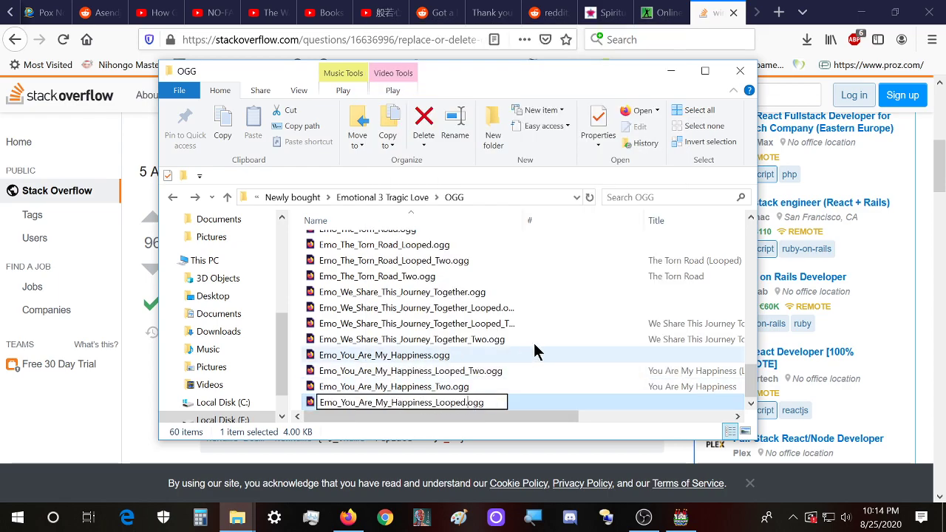
type("_Three")
key("Return")
- Copy all files in the OGG folder and arrange its window beside the AJourneyThroughConsciousnessDemo folder window
key("ctrl+a")
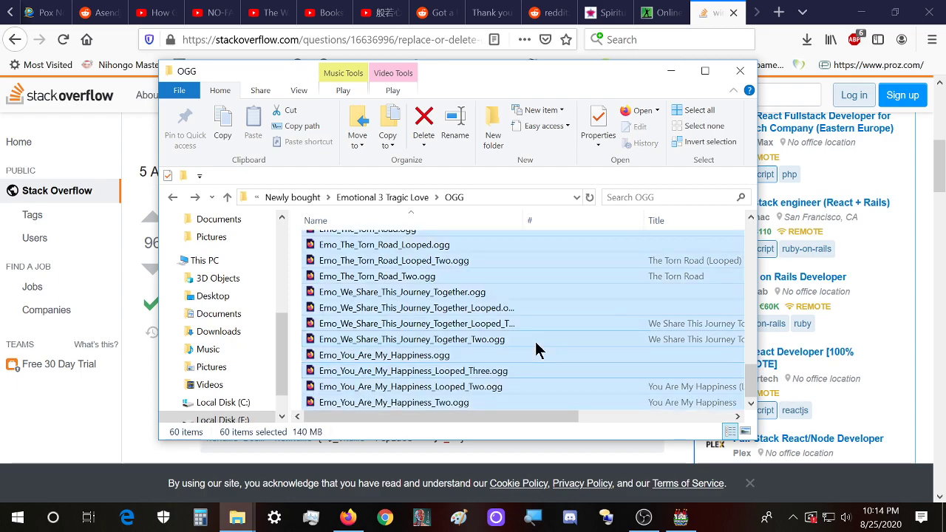
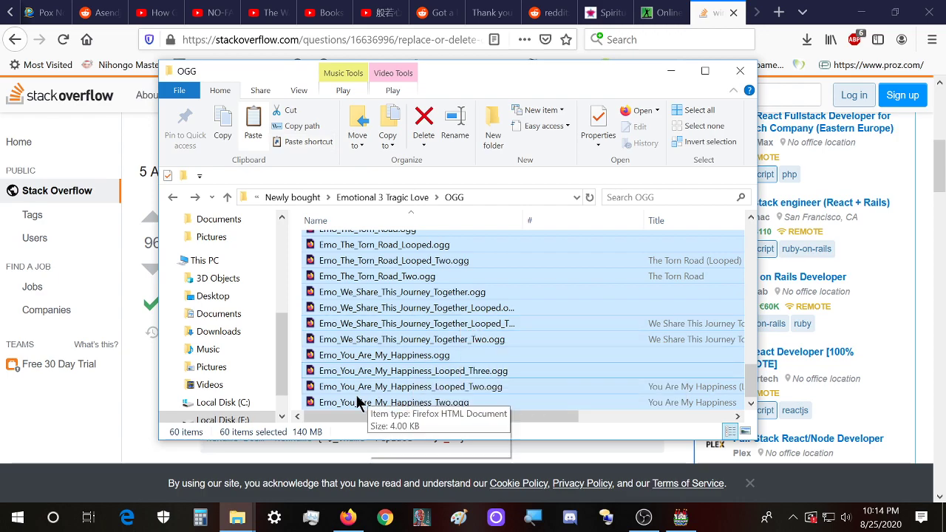
left_click(236, 517)
left_click(298, 447)
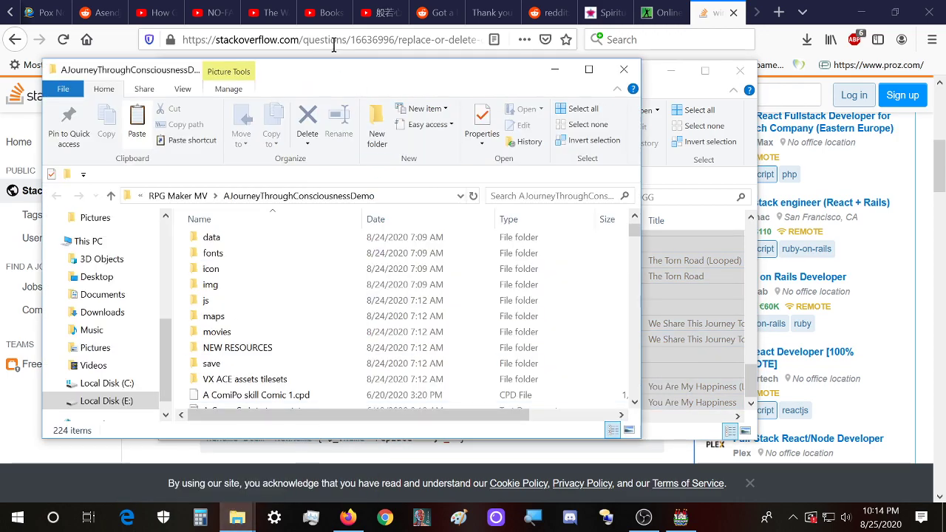
left_click(657, 87)
left_click_drag(624, 77, 771, 75)
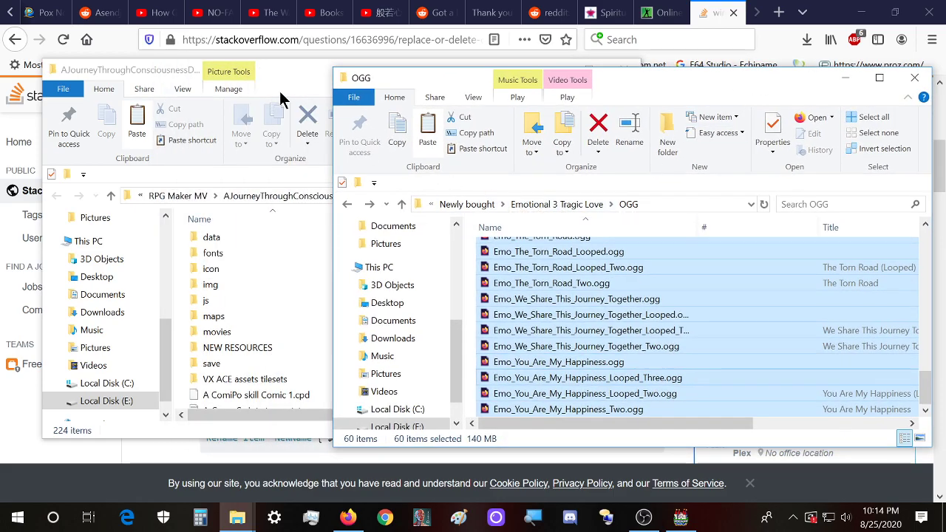
scroll(601, 345, "up", 3)
scroll(601, 344, "down", 3)
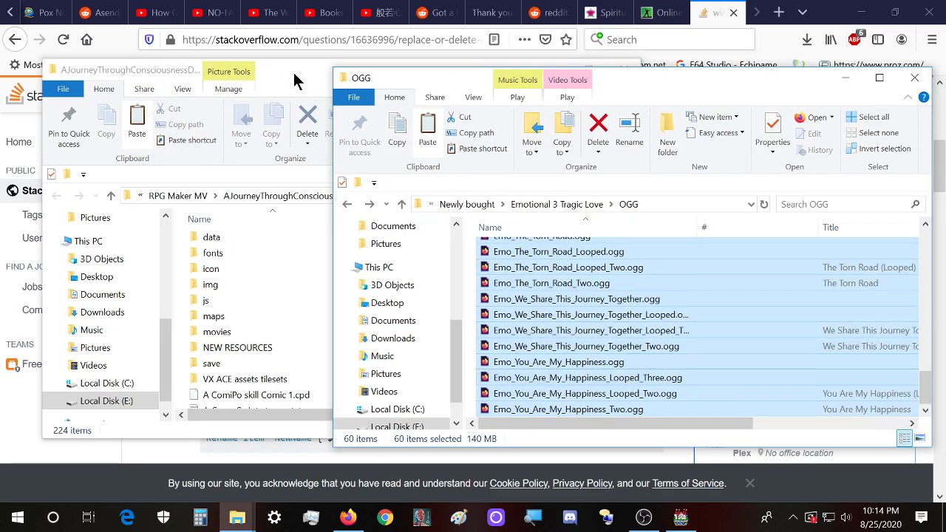
- Paste the copied music files into the bgm folder inside AJourneyThroughConsciousnessDemo's audio folder, and return to the audio folder
left_click(293, 81)
scroll(233, 311, "up", 2)
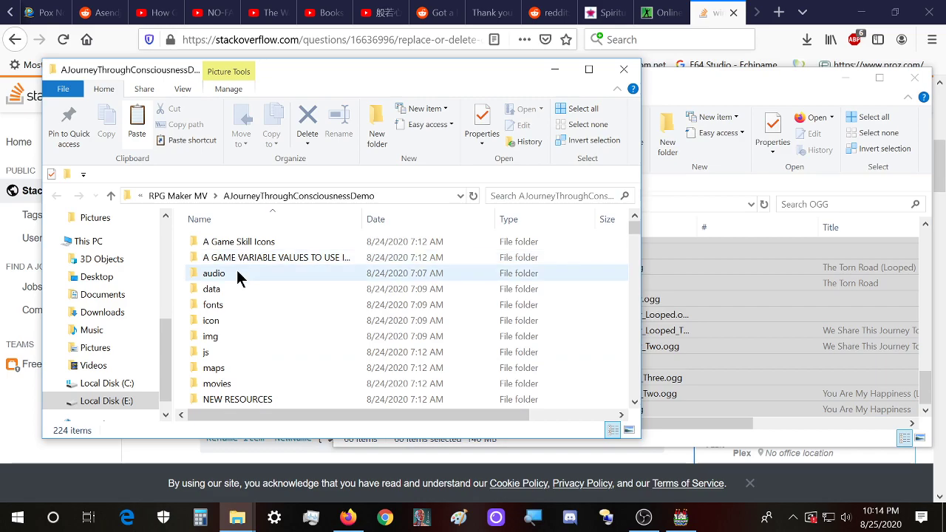
left_click(235, 273)
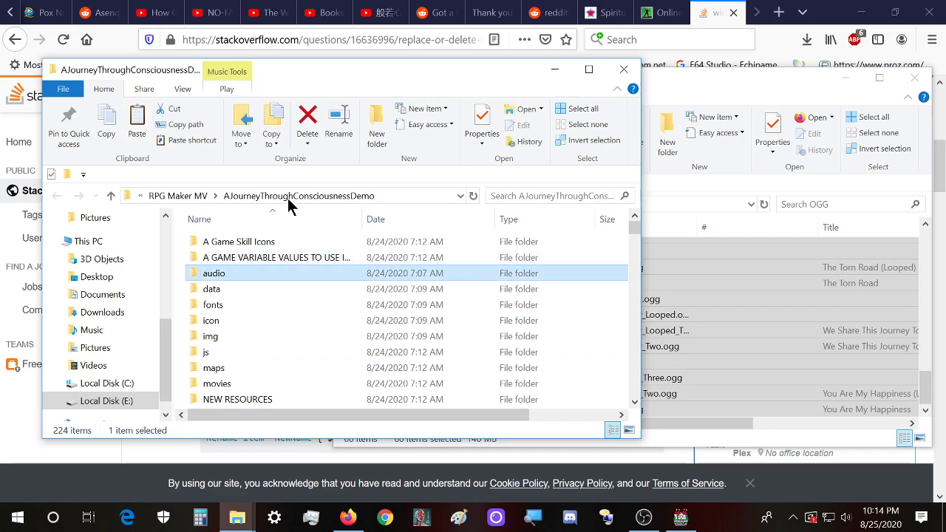
double_click(239, 272)
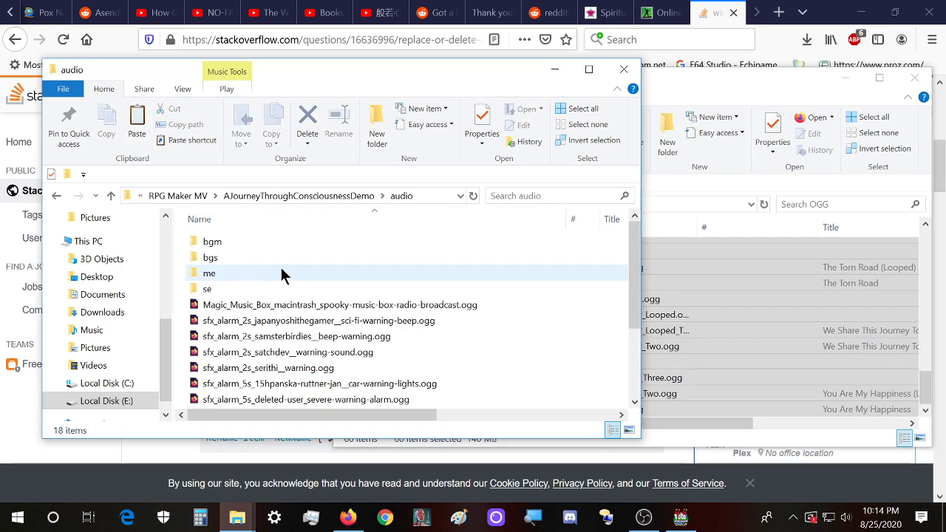
double_click(228, 241)
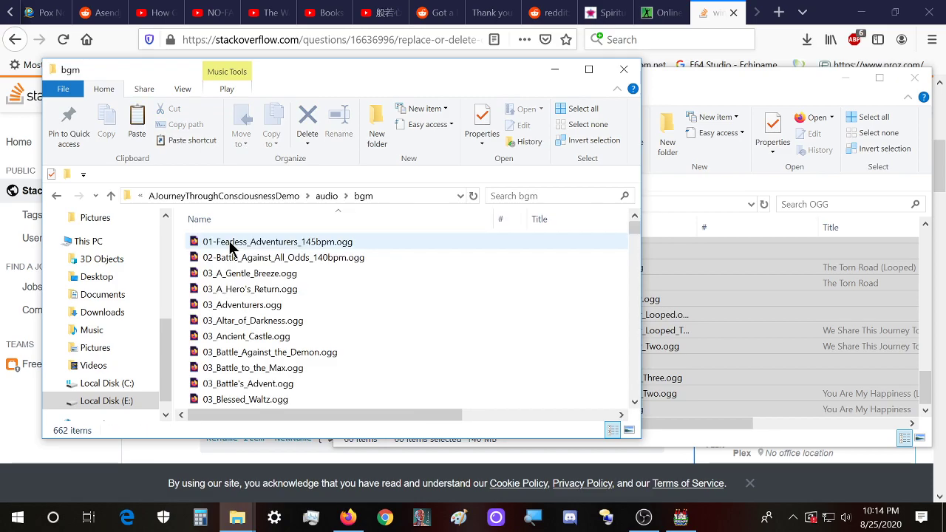
left_click(345, 241)
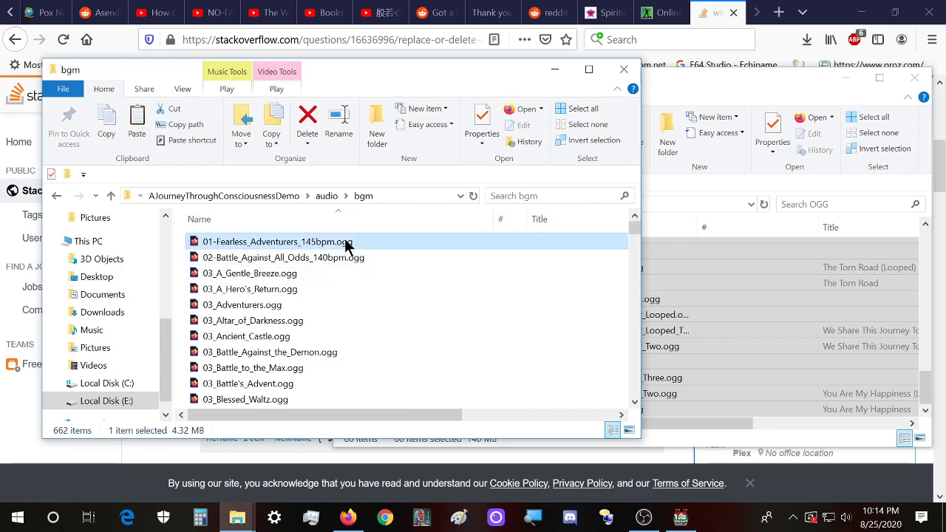
key("ctrl+v")
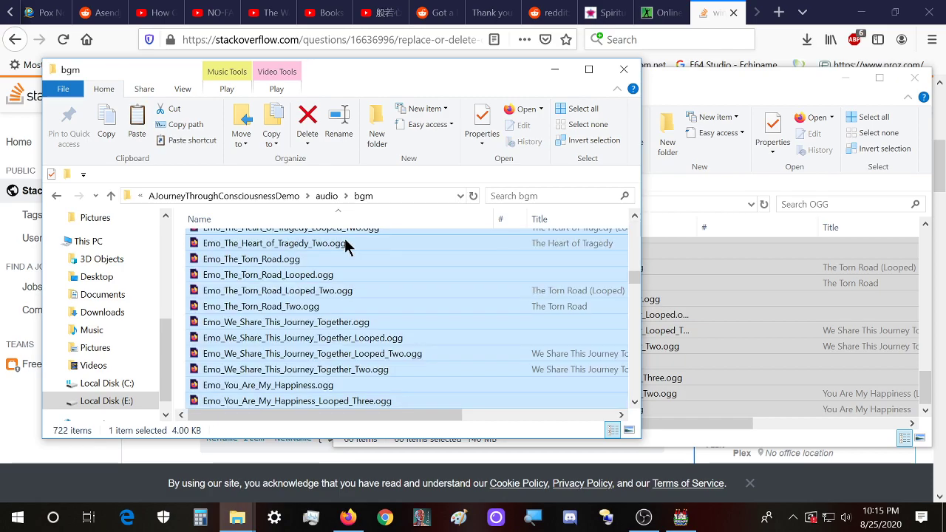
scroll(368, 289, "up", 10)
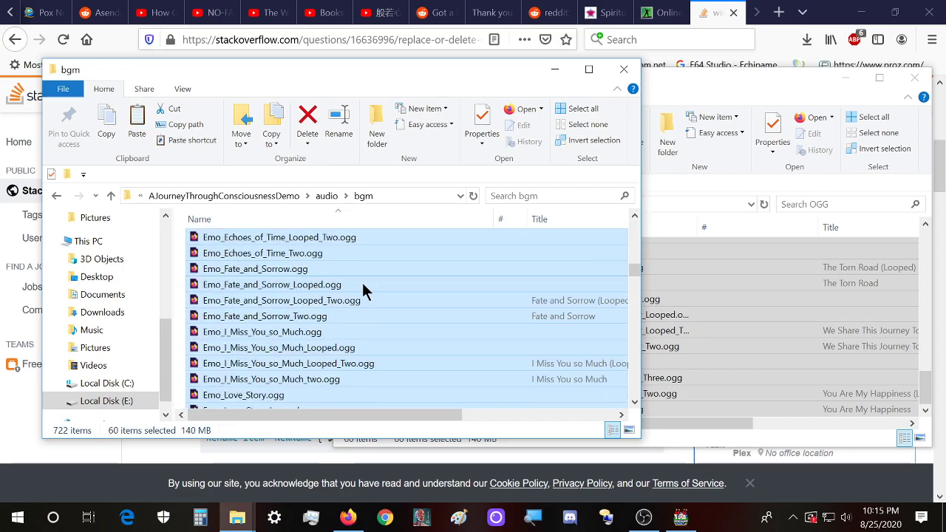
key("alt+Left")
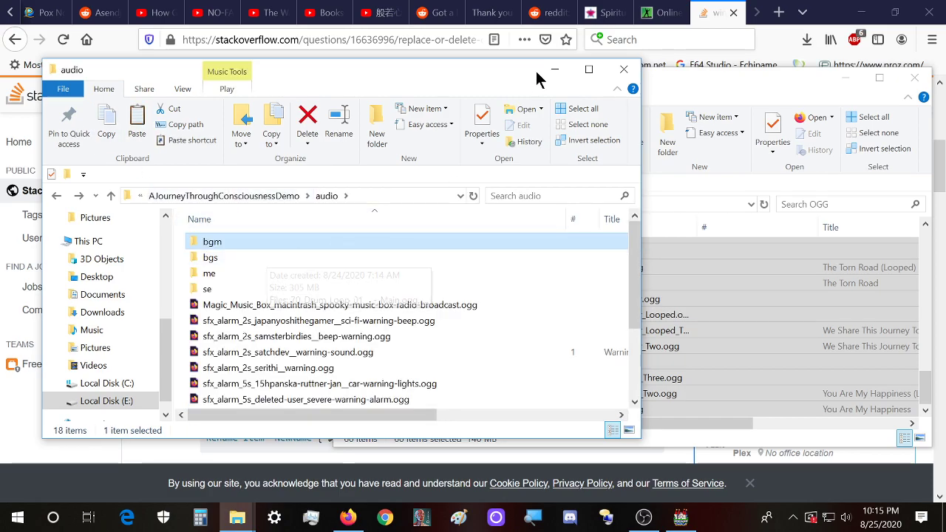
- Delete the Emotional 3 Tragic Love folder and Emotional 3 Tragic Love.zip from the Newly bought folder
left_click(732, 77)
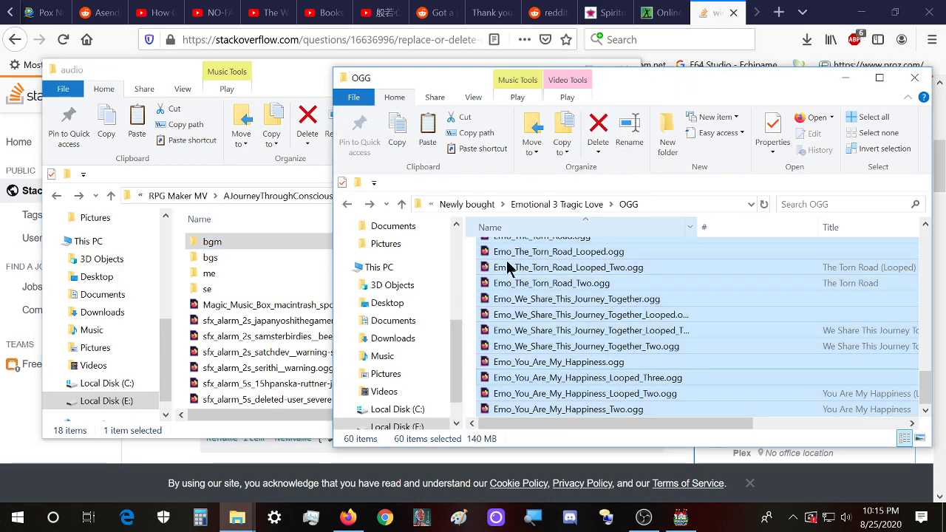
key("alt+Left")
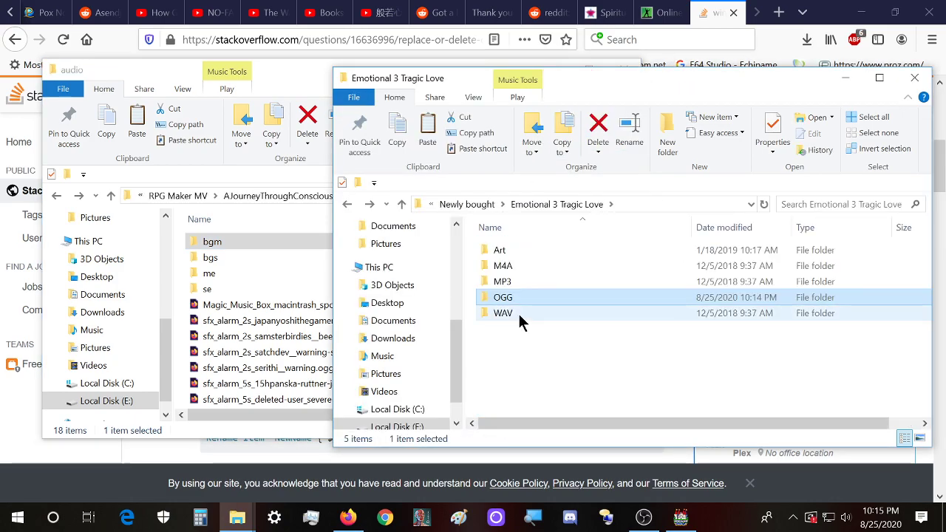
key("alt+Left")
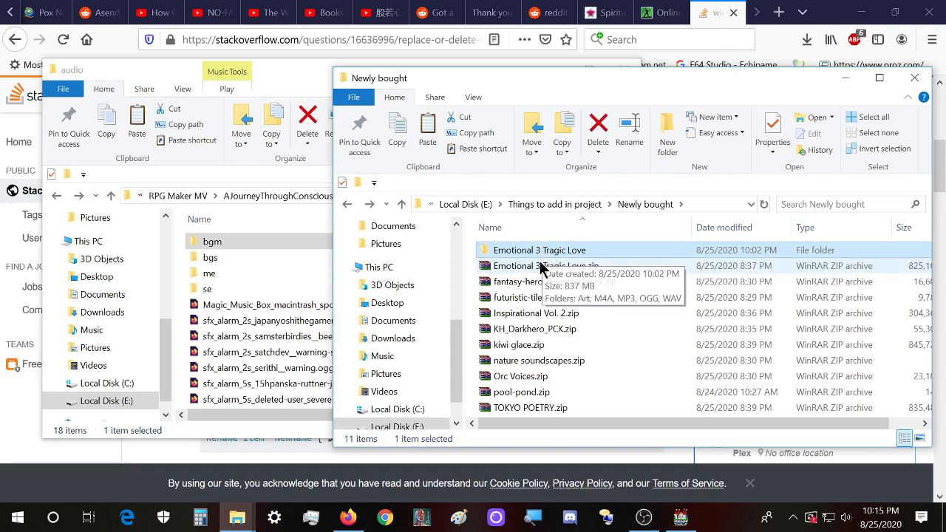
left_click(541, 268, "shift")
key("Delete")
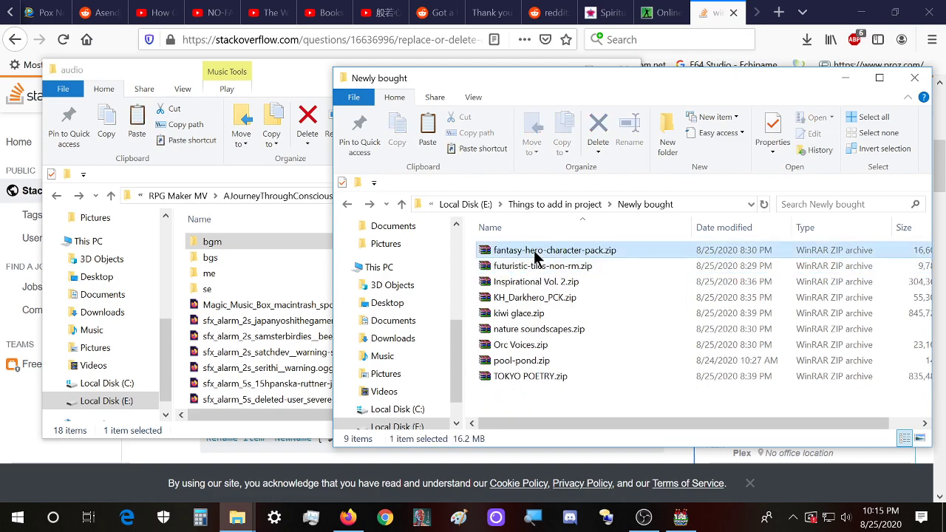
- Extract fantasy-hero-character-pack.zip into the Newly bought folder and open the Battlers folder inside the extracted KH_Fantasyhero folder
right_click(540, 254)
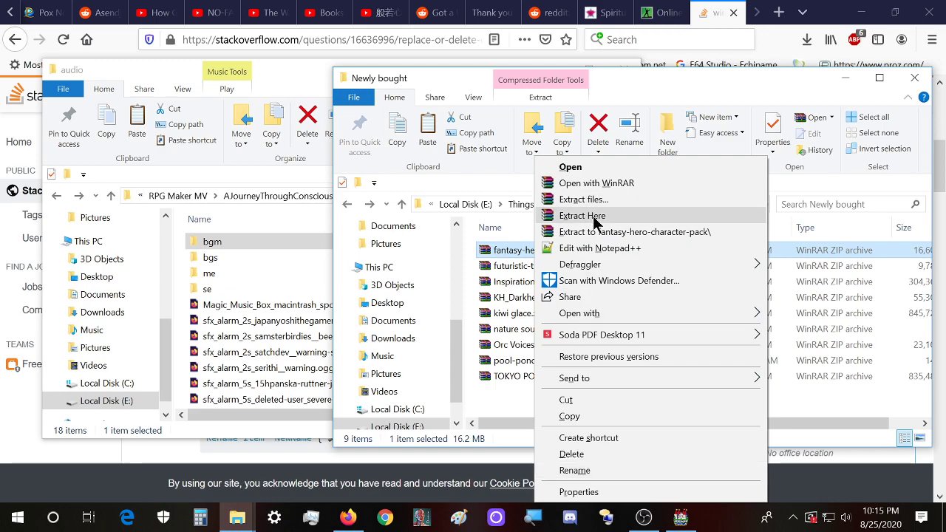
left_click(583, 216)
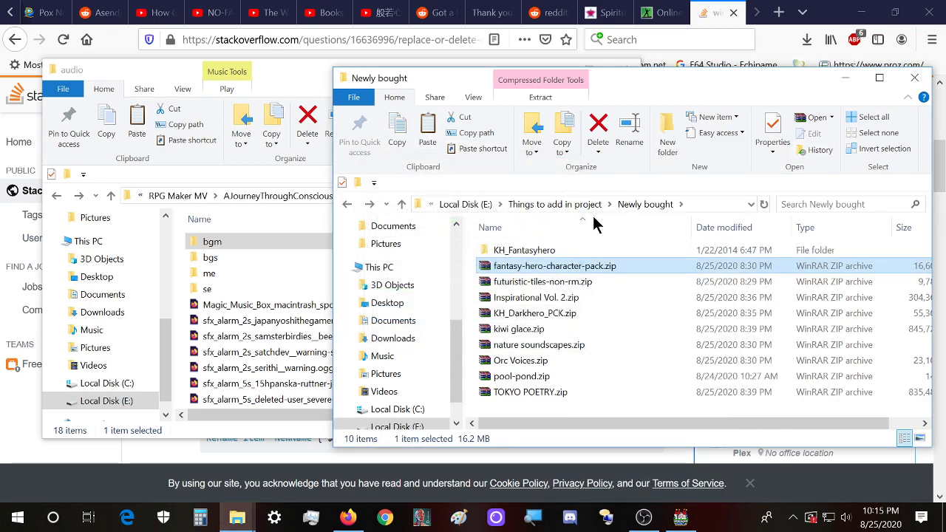
double_click(551, 250)
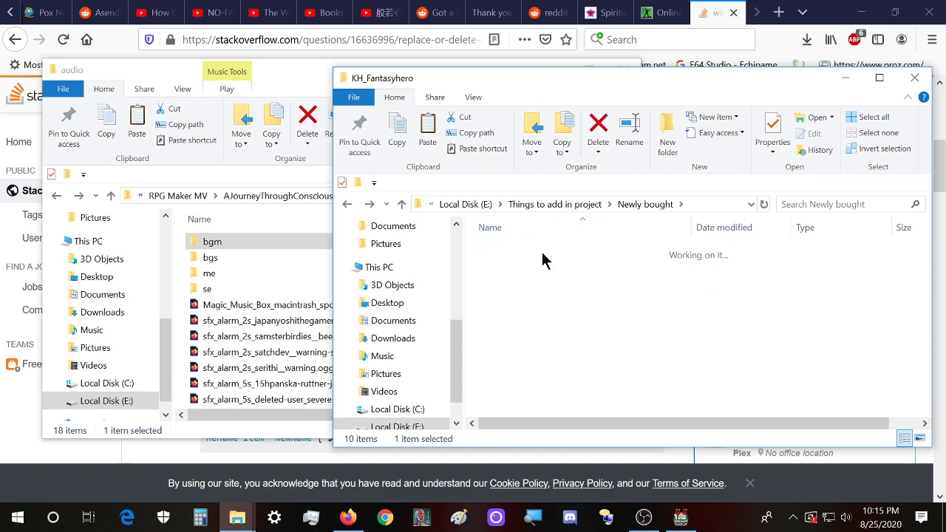
double_click(518, 253)
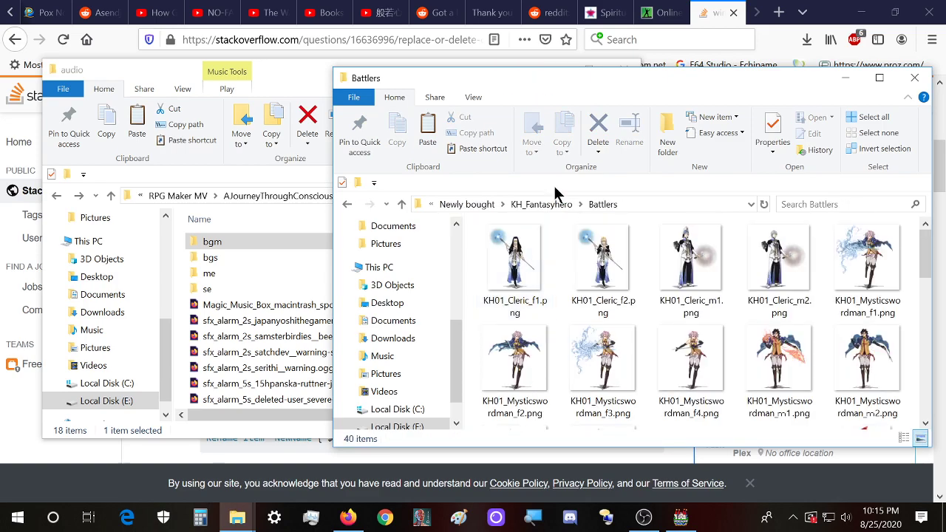
left_click_drag(621, 86, 484, 78)
- Examine the Cleric and Mysticswordman battler images at full size, starting with KH01_Cleric_f1.png
double_click(403, 264)
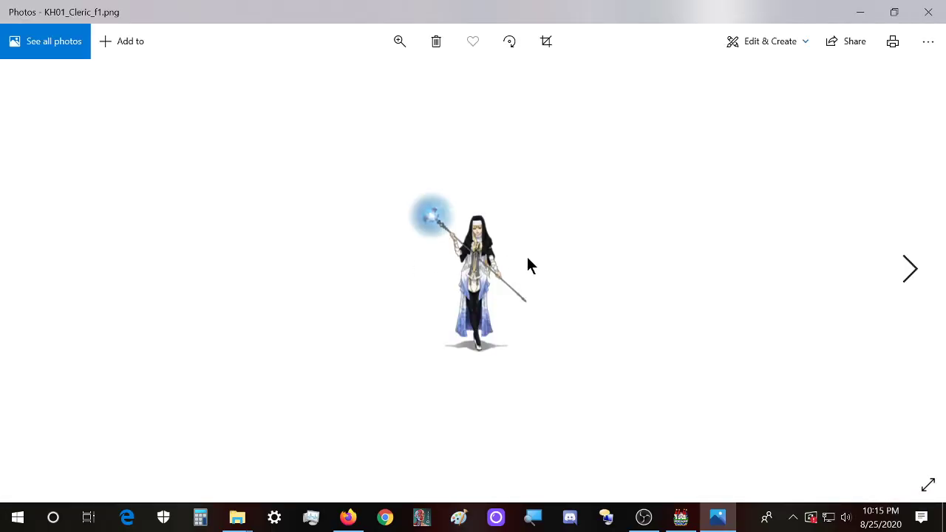
left_click(929, 12)
double_click(561, 338)
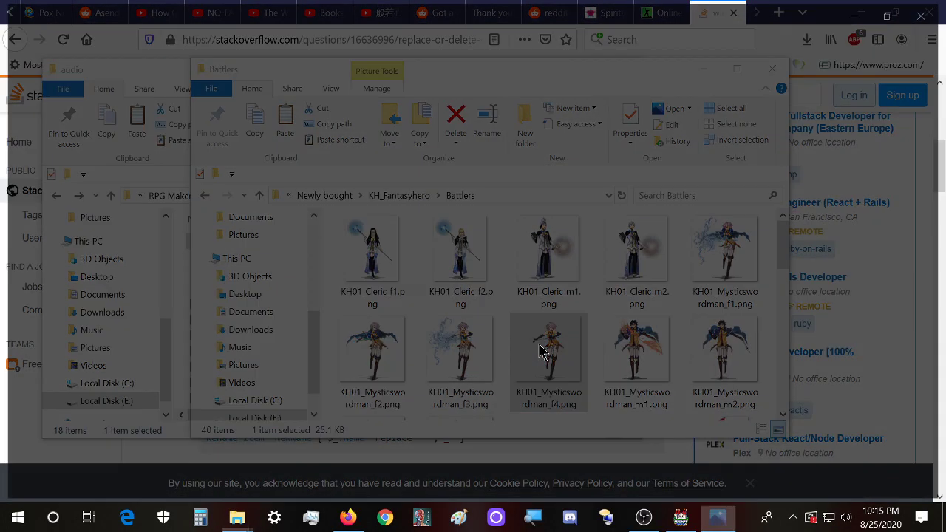
key("Right")
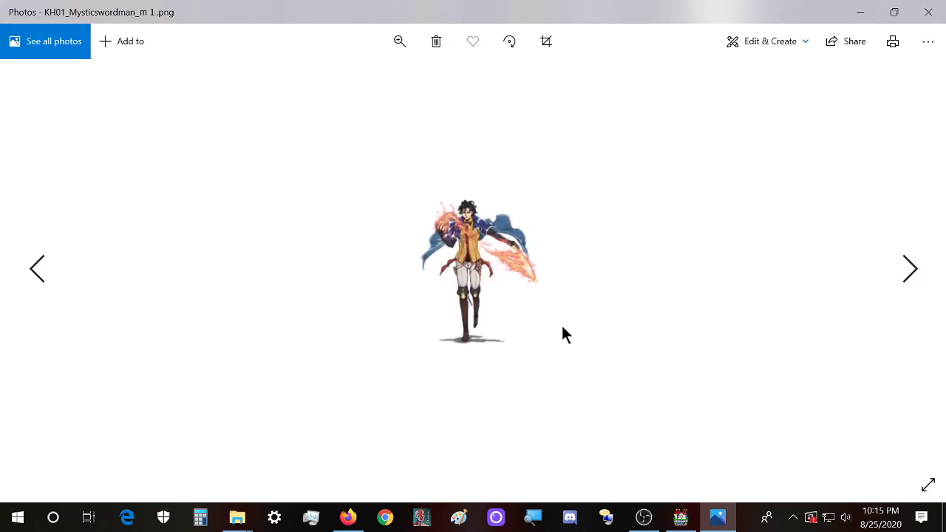
key("Left")
key("Left")
key("Right")
key("Right")
key("Right")
key("Right")
key("Right")
left_click(929, 12)
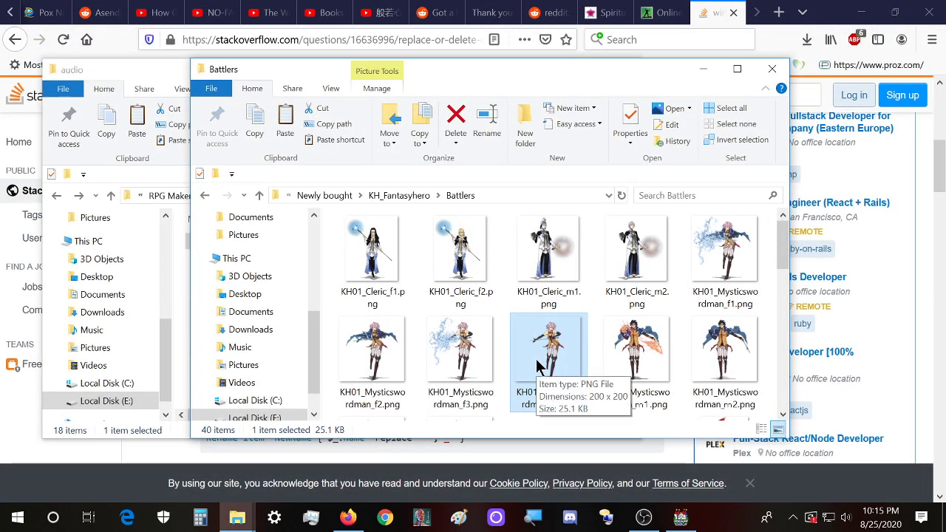
- Examine the battler images from KH01_Warrior_f1.png onward, through the Wizard, Archer and Paladin pictures
scroll(575, 343, "down", 3)
left_click(570, 285)
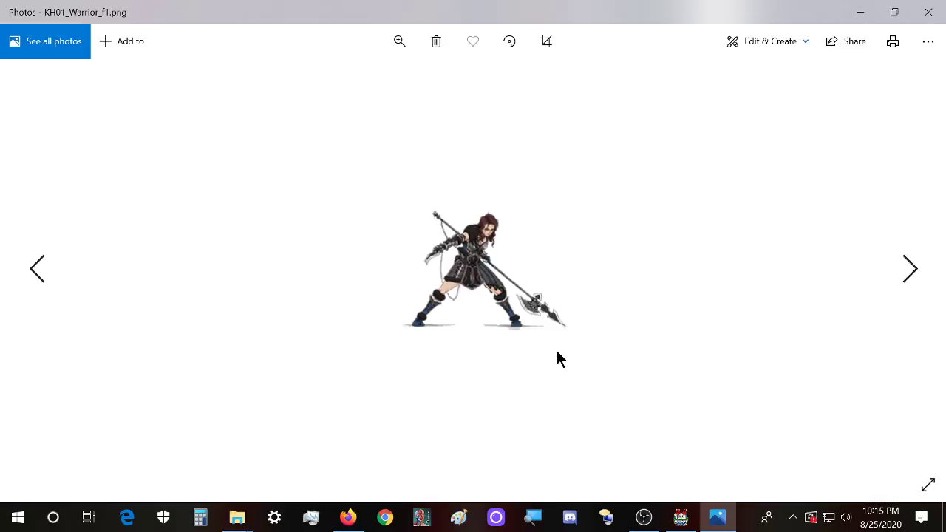
key("Right")
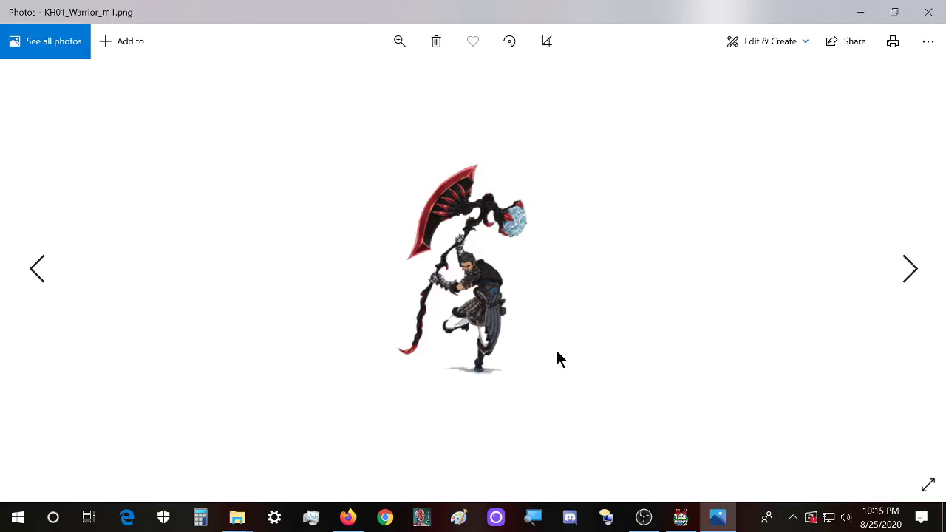
key("Right")
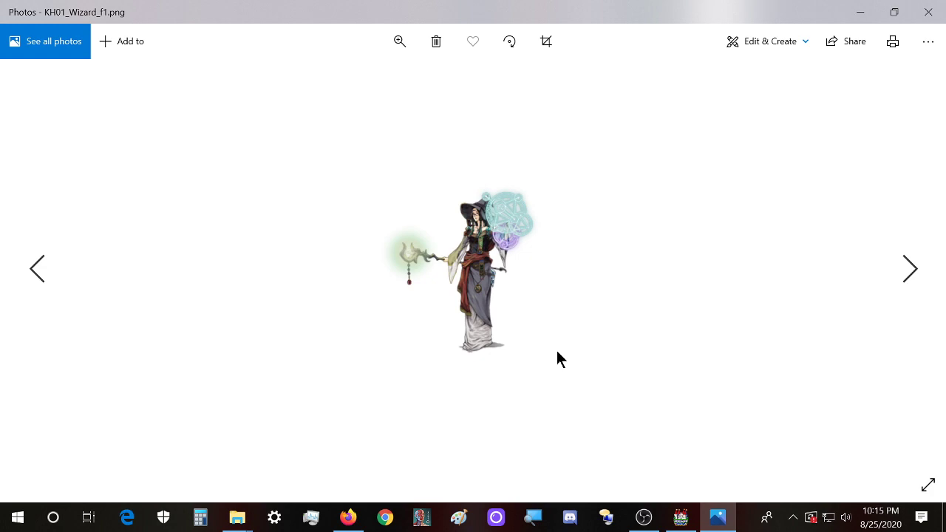
key("Right")
key("Right")
key("Right")
key("Right")
key("Right")
key("Right")
key("Right")
key("Right")
key("Right")
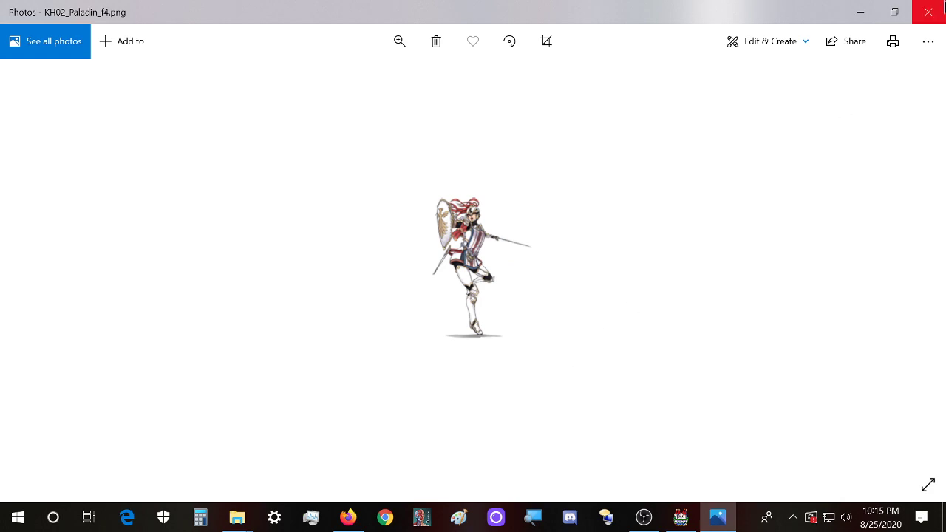
key("Right")
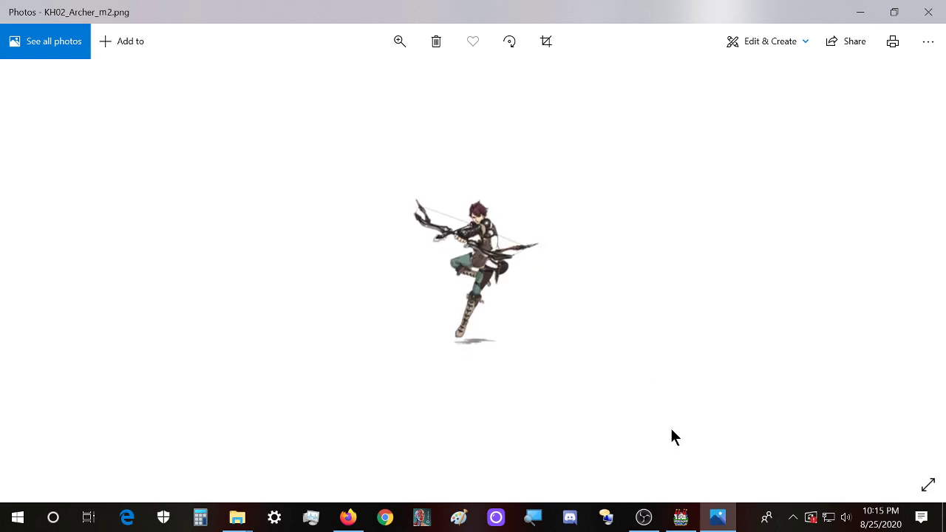
- Switch to RPG Maker MV and start a playtest of the A Journey through Consciousness project
left_click(681, 517)
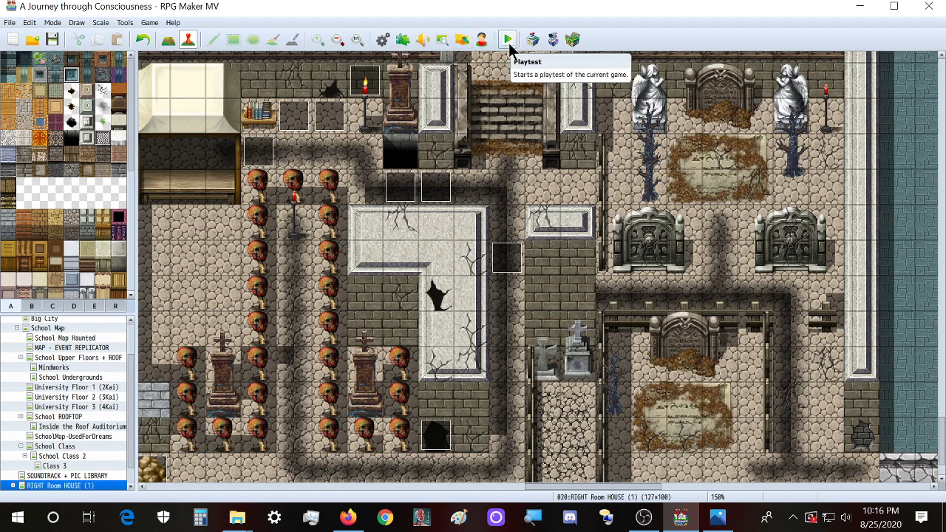
left_click(509, 40)
left_click(429, 272)
- Close the open Archer picture, return to the Battlers folder and view KH02_Sage_f2.png at full size
left_click(348, 516)
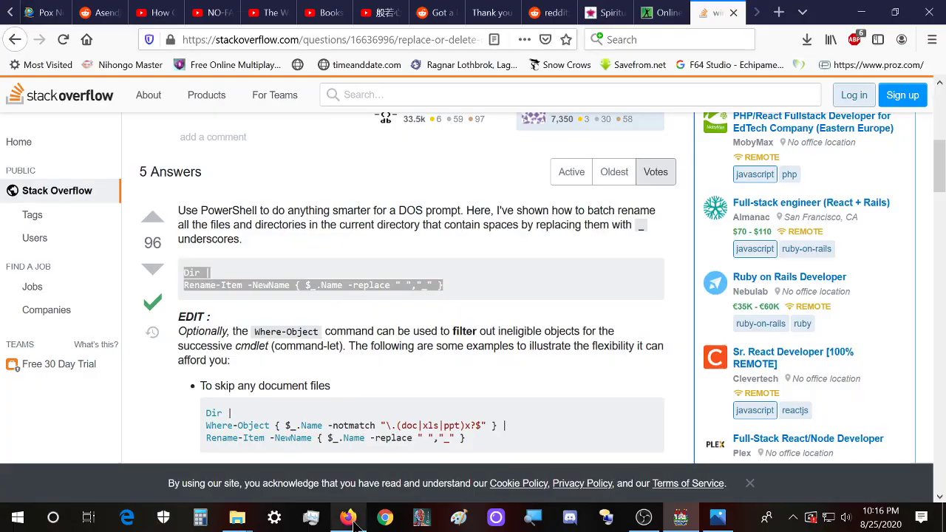
left_click(711, 524)
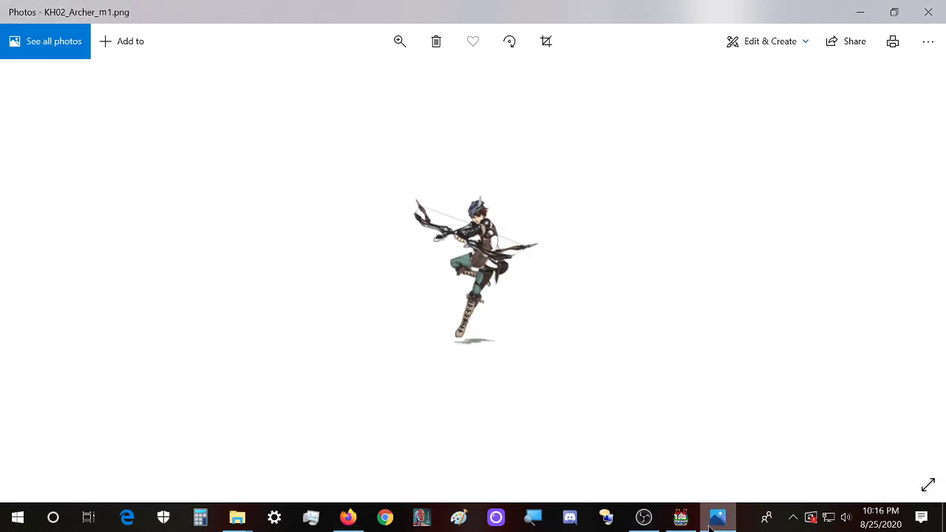
left_click(928, 10)
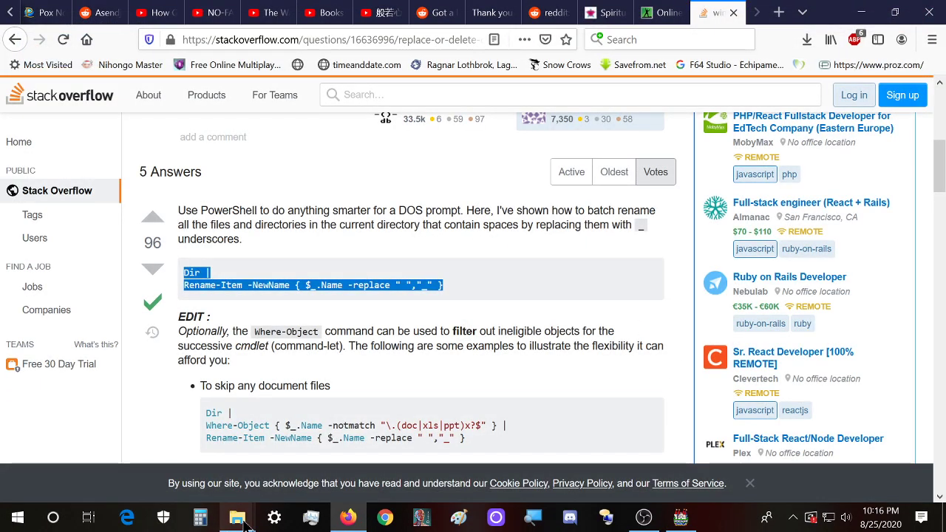
mouse_move(240, 519)
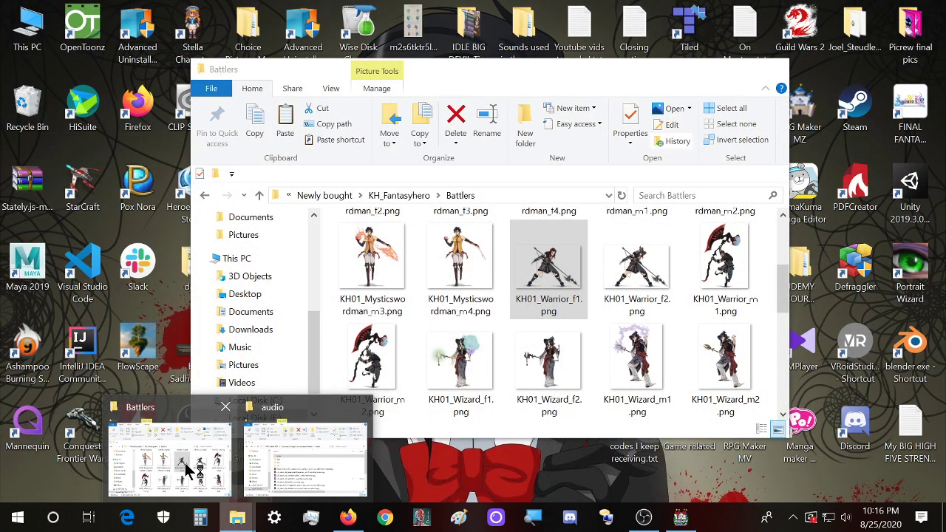
left_click(190, 470)
scroll(462, 362, "down", 3)
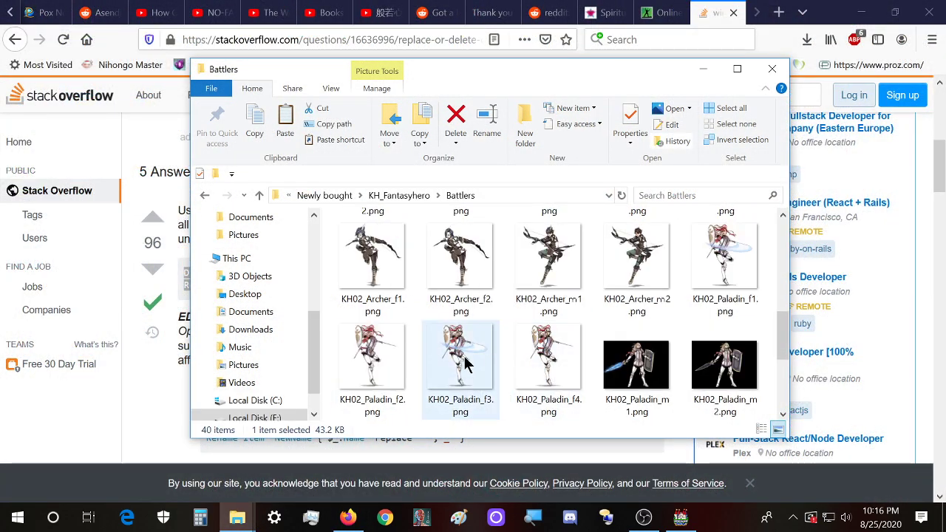
scroll(466, 363, "down", 3)
left_click(648, 270)
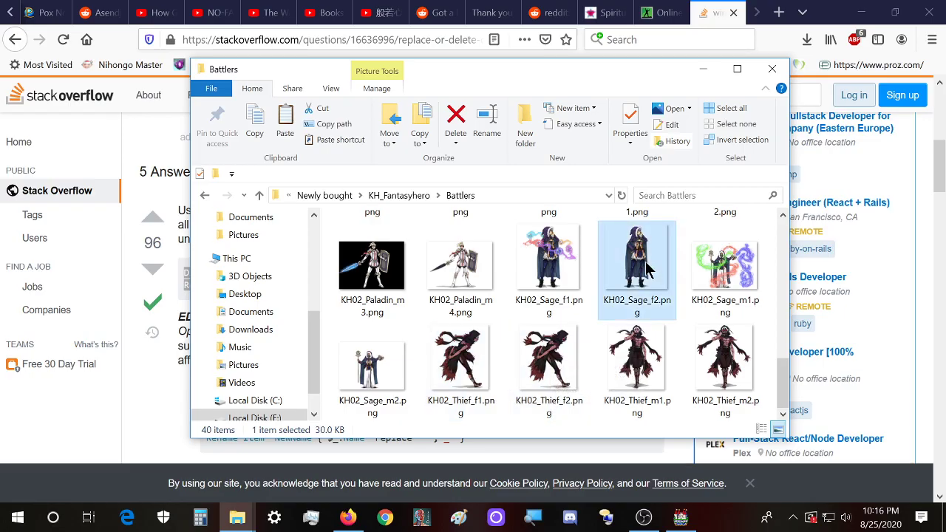
double_click(648, 270)
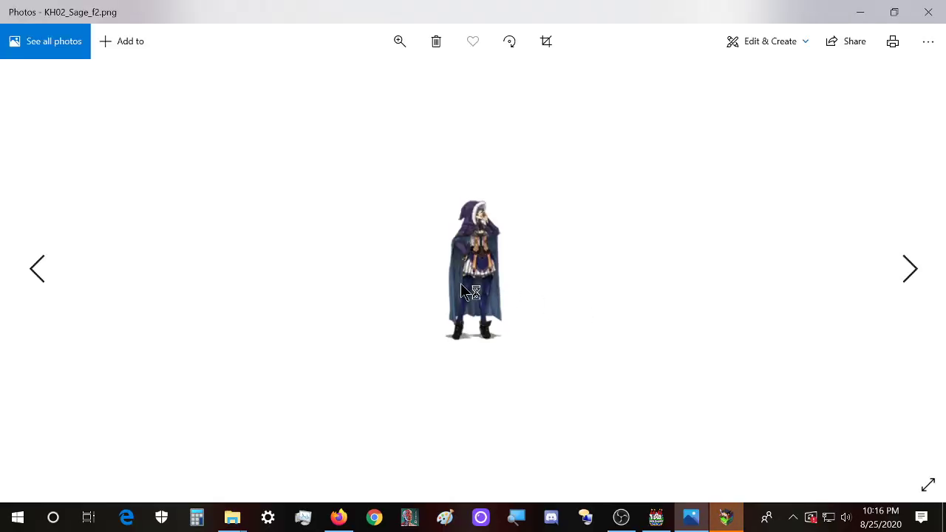
left_click(928, 12)
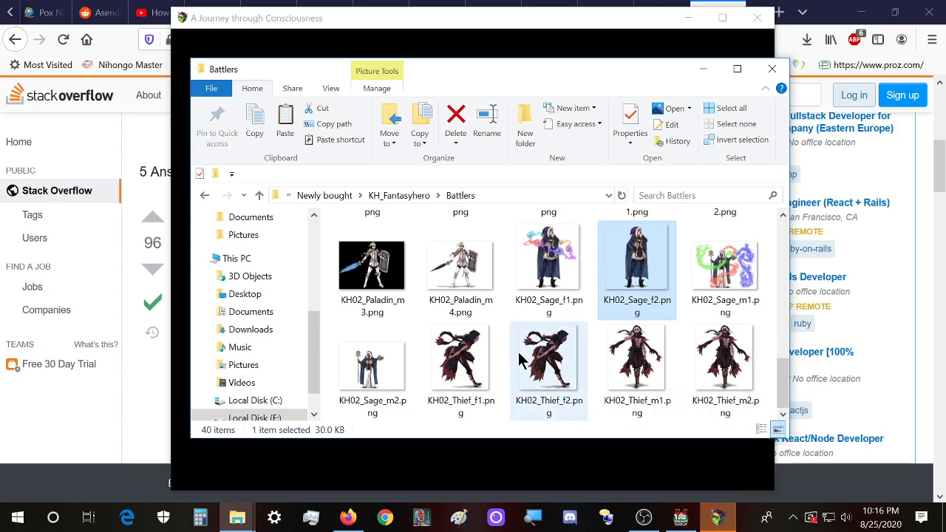
- View KH02_Paladin_f3.png and KH02_Thief_m1.png at full size, closing each picture after viewing it
scroll(520, 360, "up", 1)
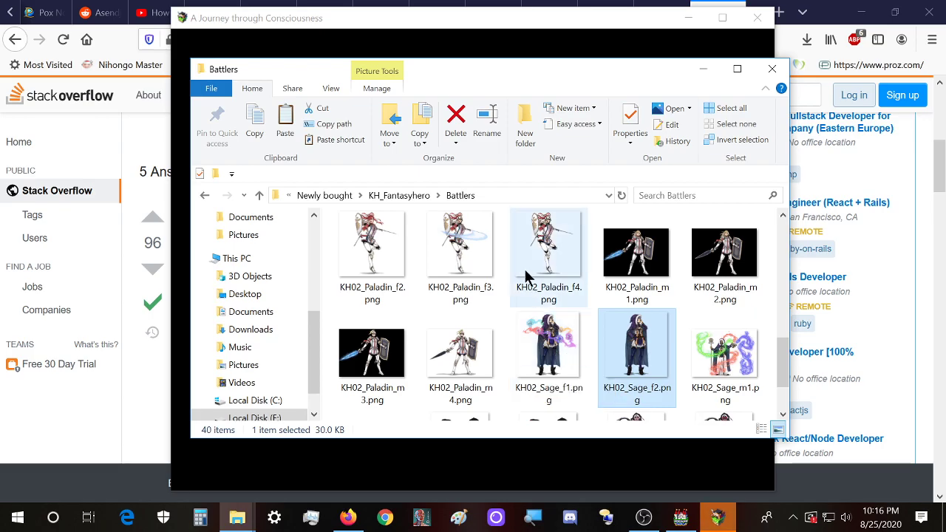
left_click(455, 258)
double_click(454, 256)
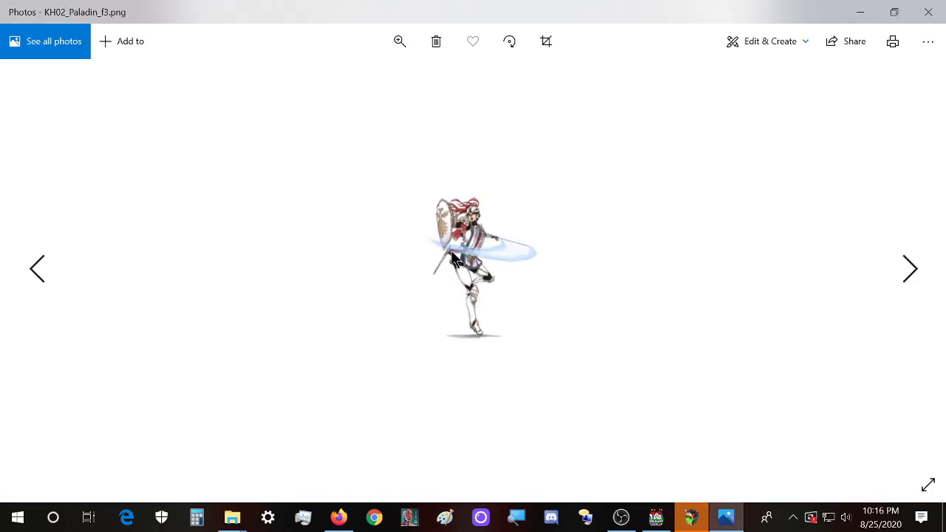
left_click(928, 12)
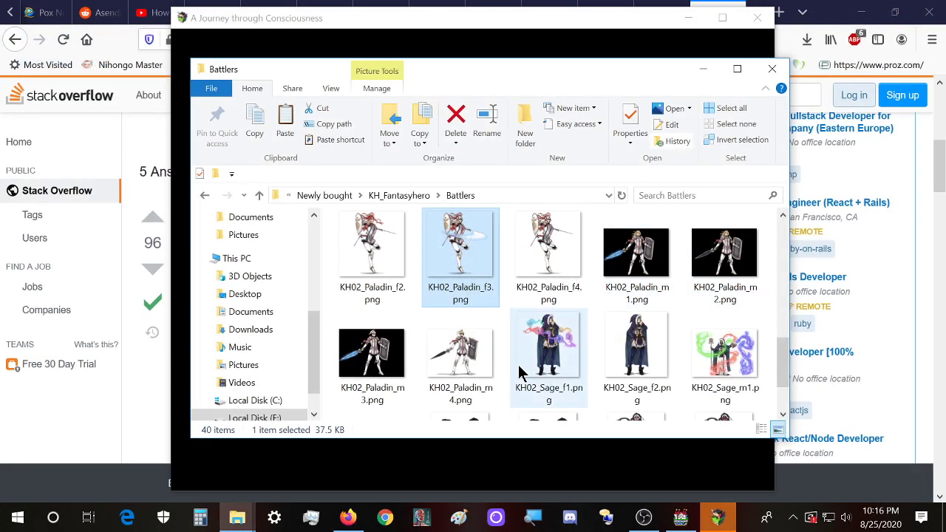
scroll(521, 373, "down", 2)
double_click(640, 368)
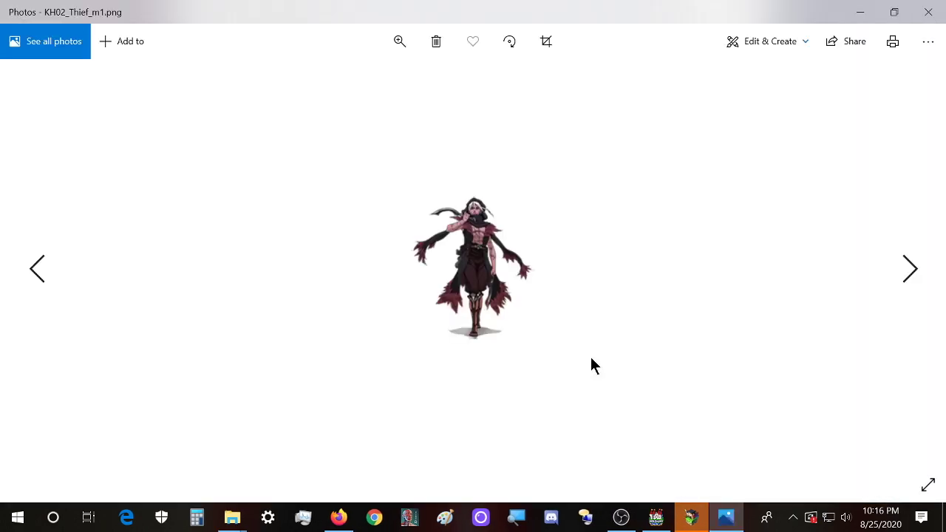
left_click(929, 12)
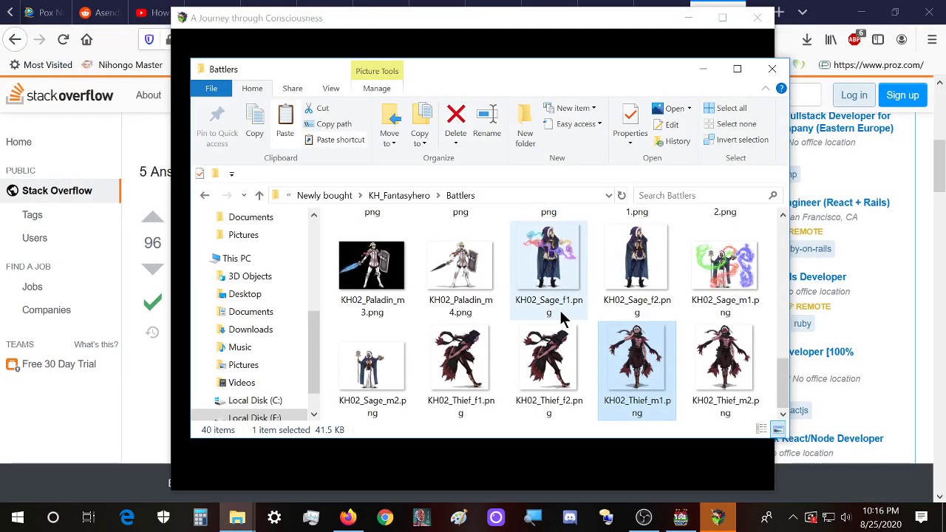
- Go from the project's audio folder to the sv_enemies folder inside AJourneyThroughConsciousnessDemo's img folder, keeping the Battlers window open
left_click_drag(393, 69, 436, 65)
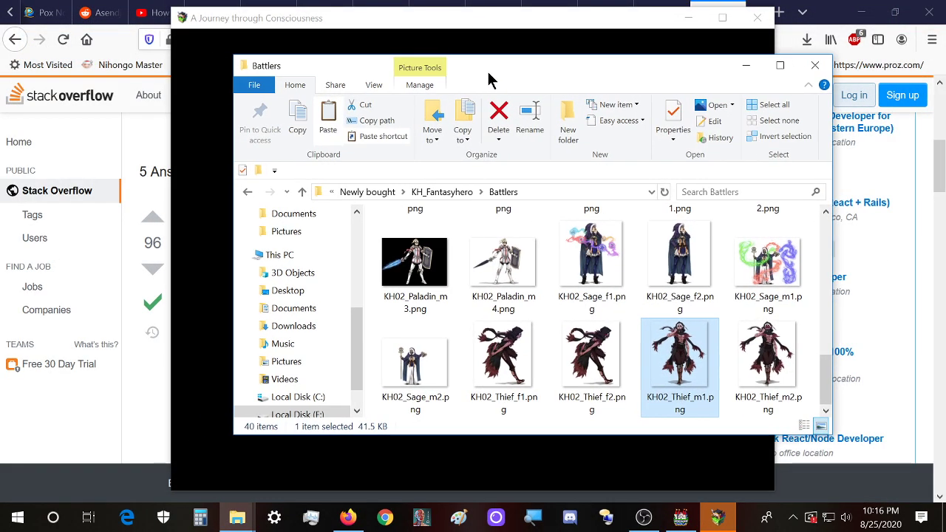
left_click(239, 517)
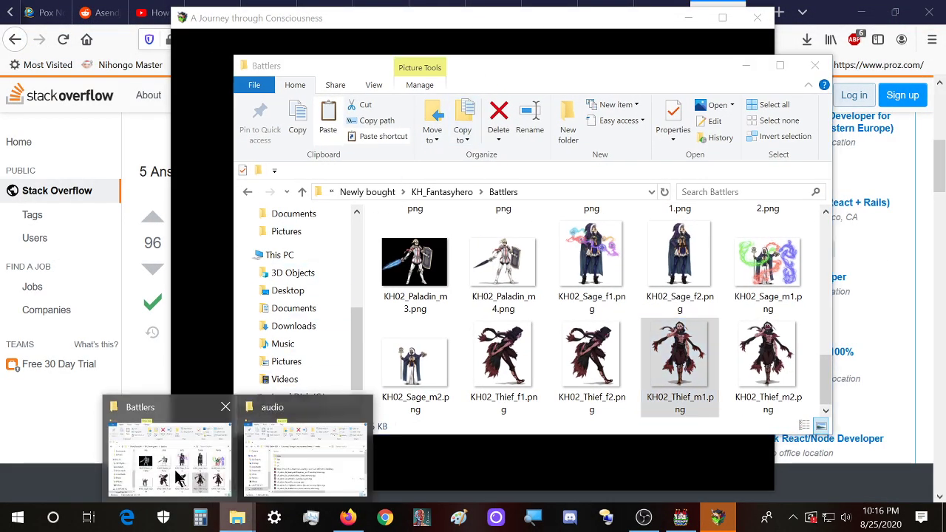
left_click(202, 486)
left_click(232, 523)
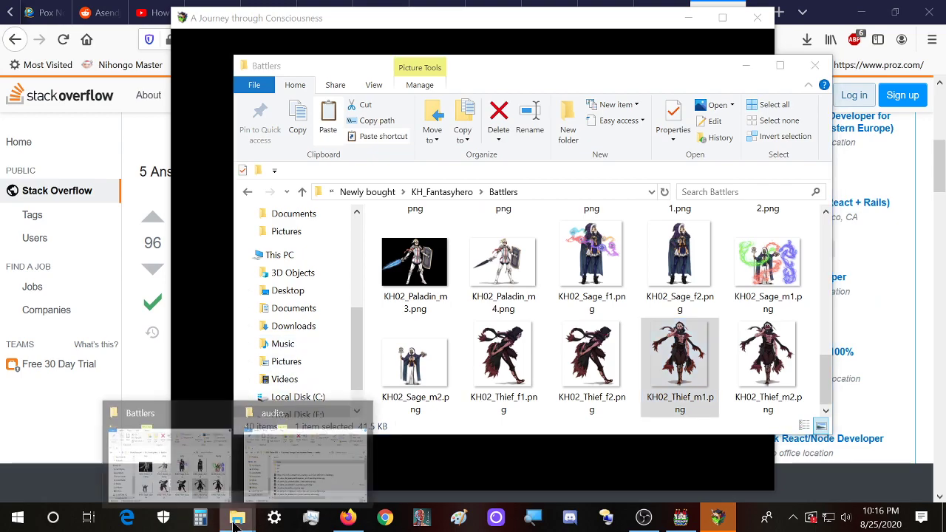
left_click(338, 471)
key("BackSpace")
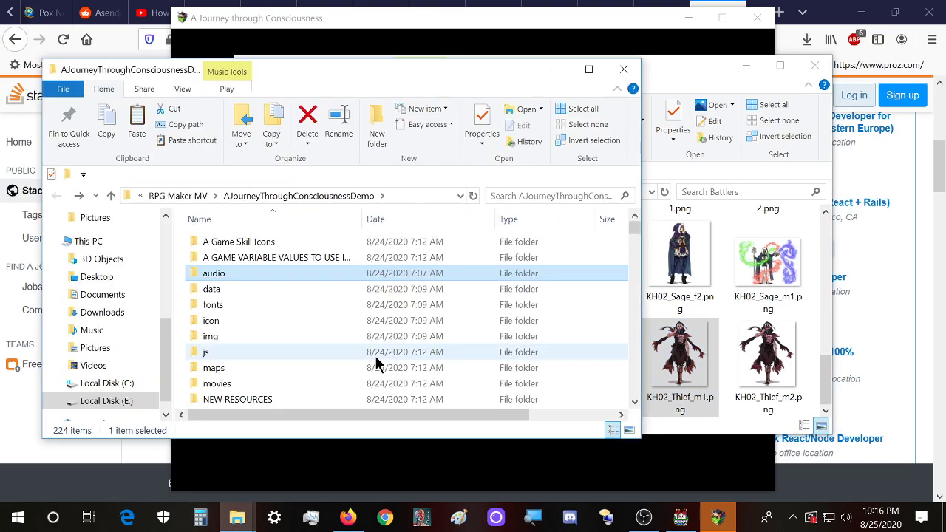
double_click(239, 333)
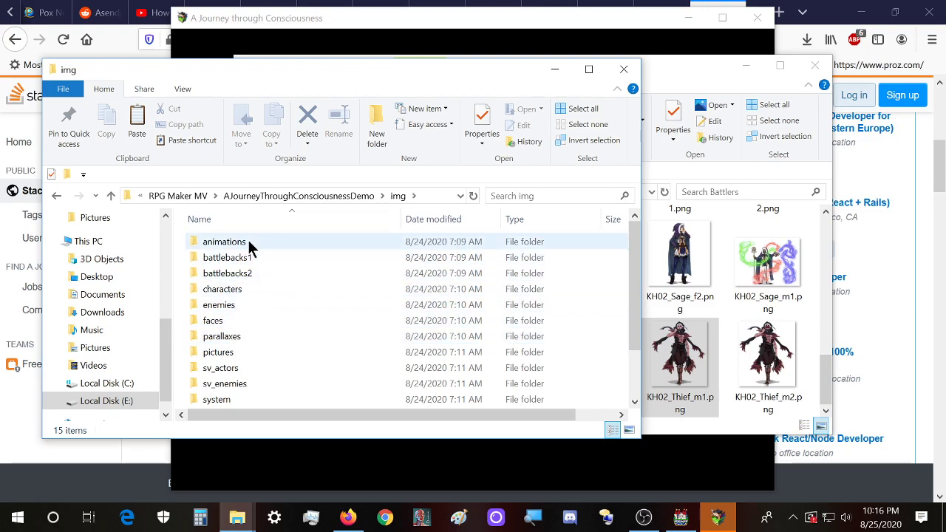
scroll(246, 291, "down", 1)
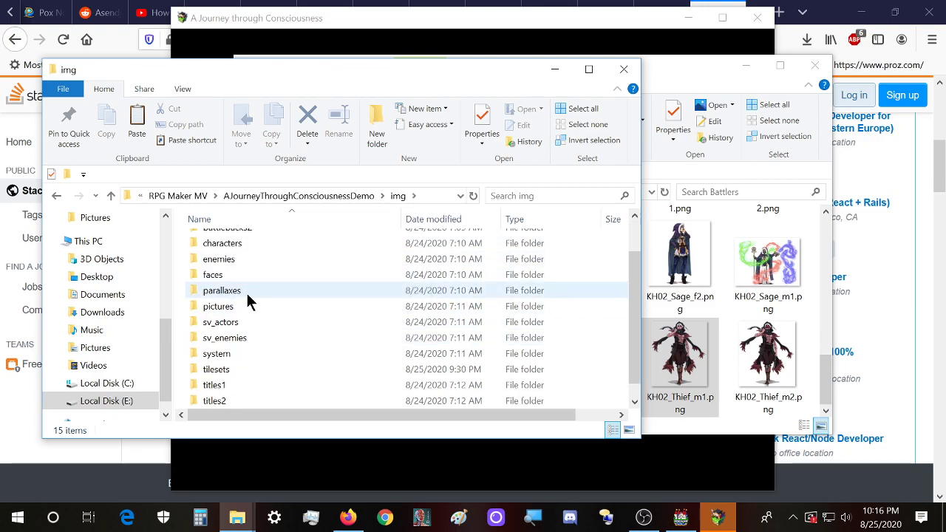
double_click(249, 337)
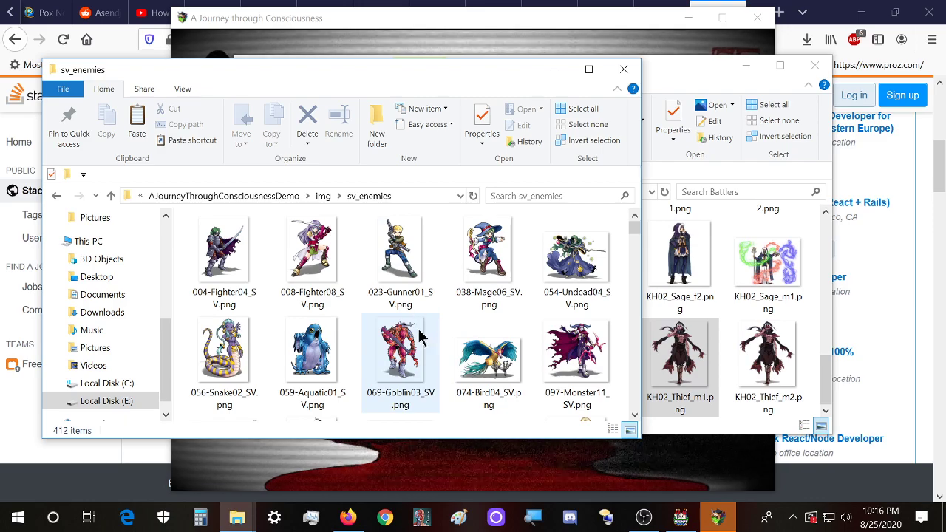
left_click(736, 296)
key("ctrl+a")
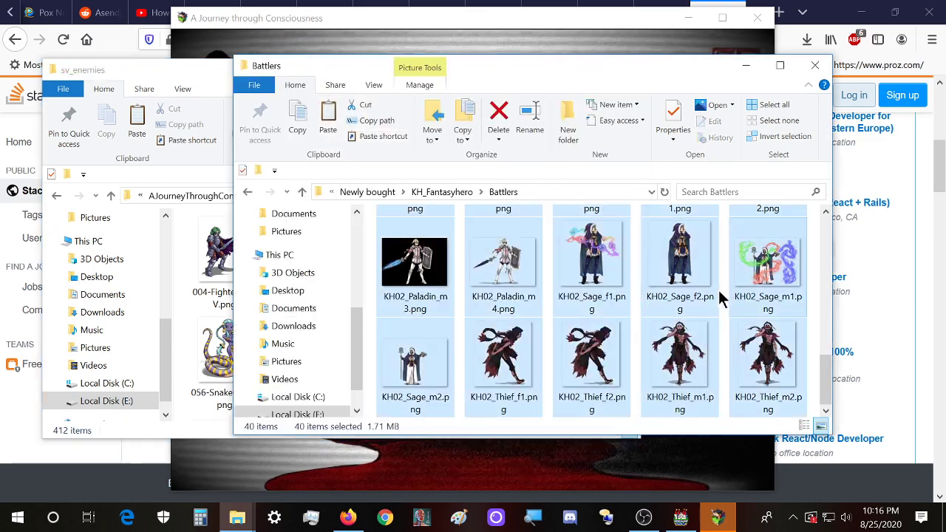
left_click(158, 70)
scroll(769, 291, "up", 3)
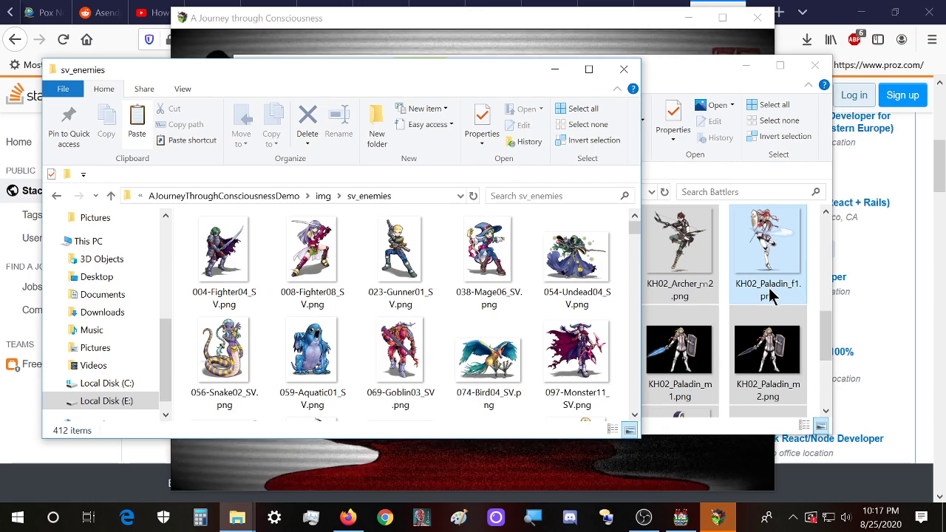
- Copy KH02_Paladin_f1.png from the Battlers folder into the pictures folder inside the project's img folder
left_click(703, 283)
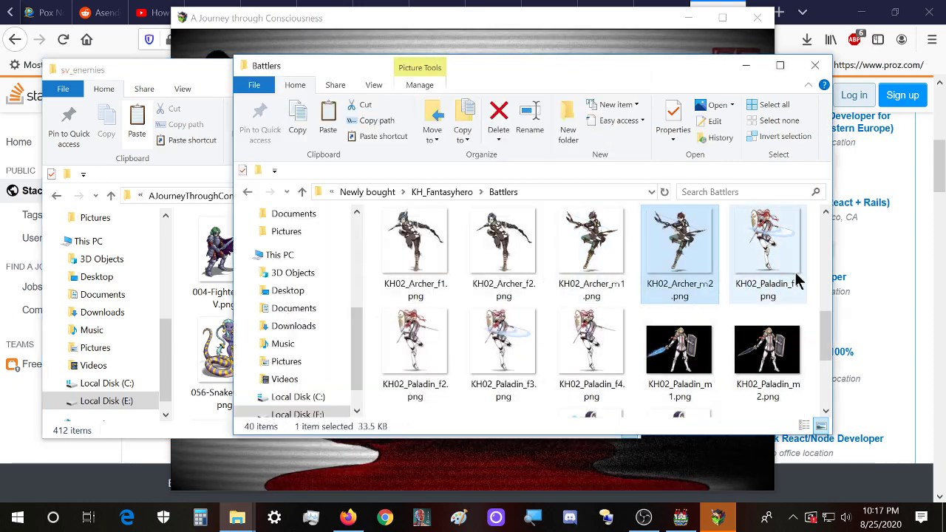
left_click(777, 281)
left_click(169, 132)
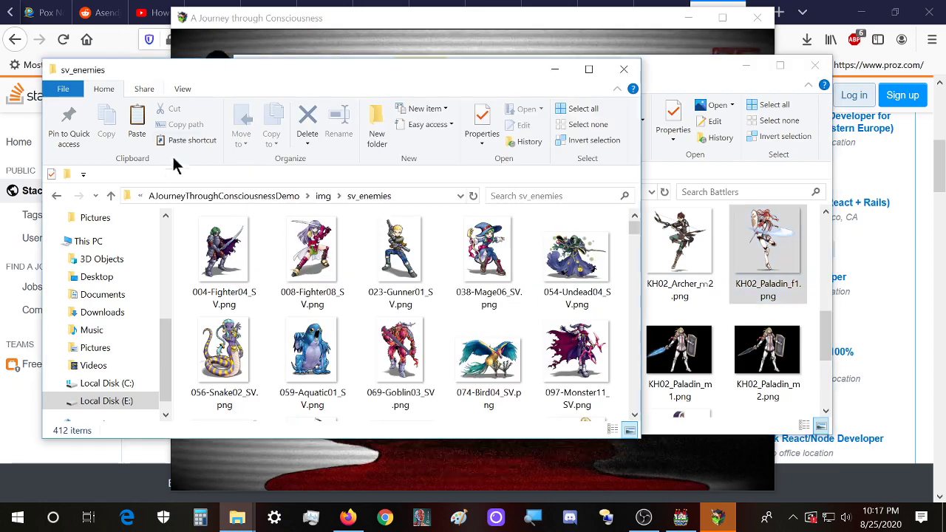
key("alt+Up")
left_click(249, 354)
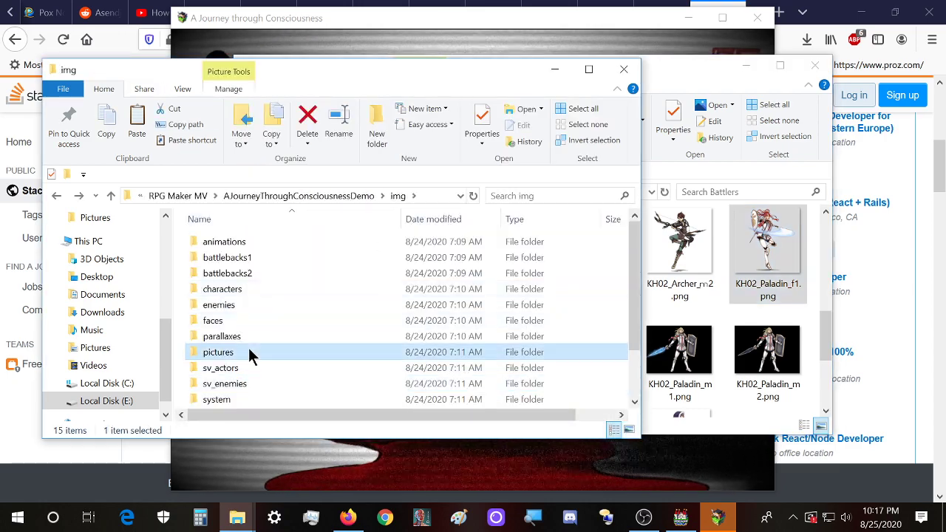
double_click(249, 351)
key("ctrl+v")
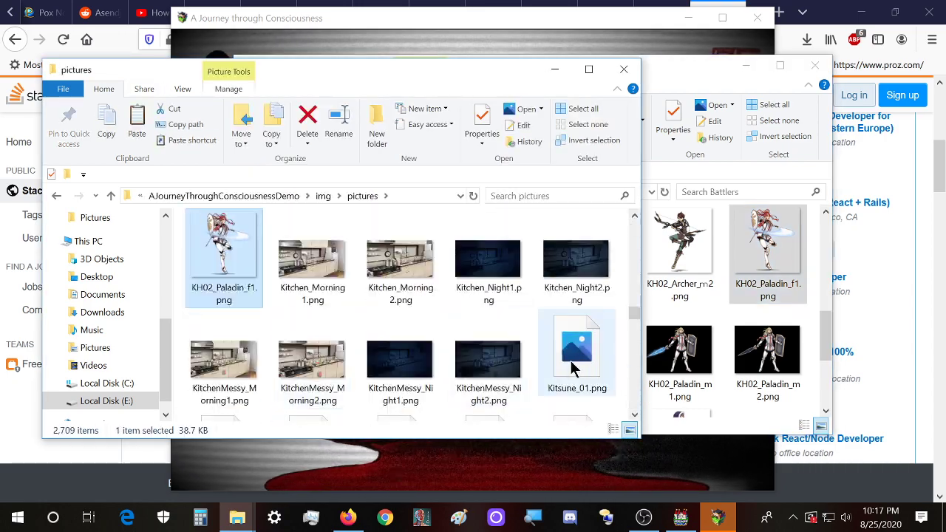
- Start a new game in the playtest and open its Developer Tools console, repositioning the windows
left_click(510, 32)
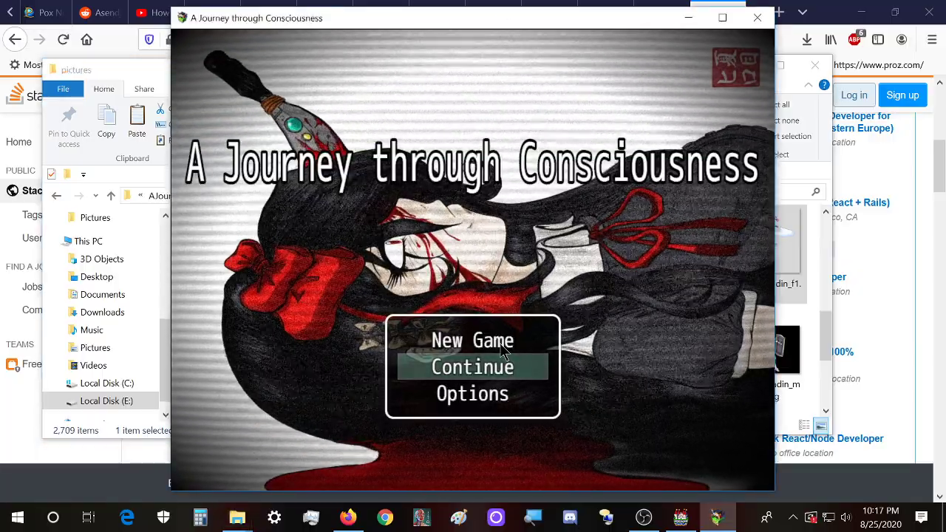
left_click(474, 341)
left_click_drag(380, 10, 421, 27)
key("F8")
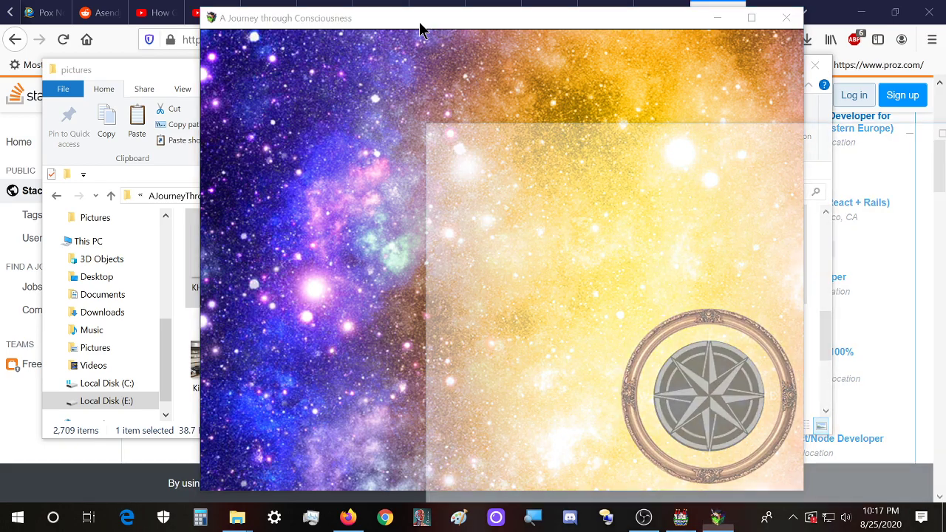
left_click_drag(538, 127, 378, 68)
- Copy the file name KH02_Paladin_f1 without its extension from the pictures folder and return to the Developer Tools console
left_click(152, 74)
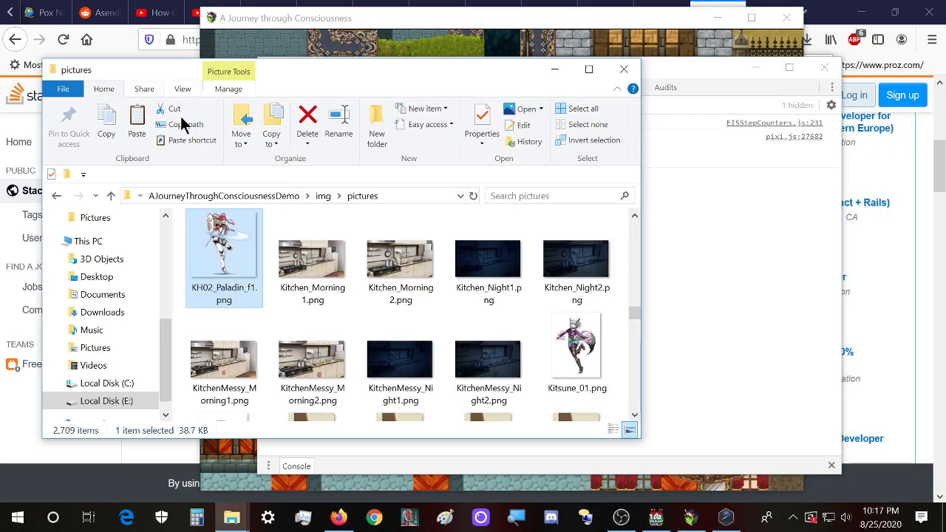
right_click(231, 238)
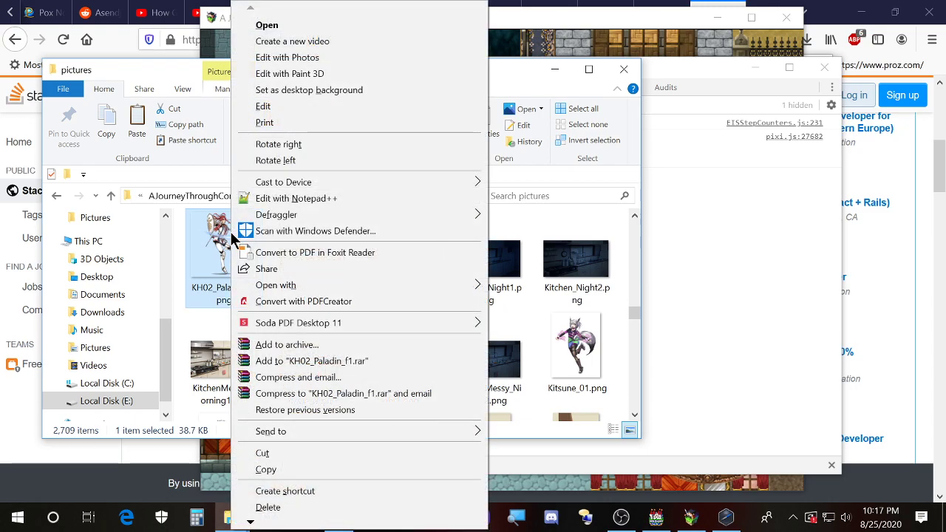
key("m")
key("ctrl+c")
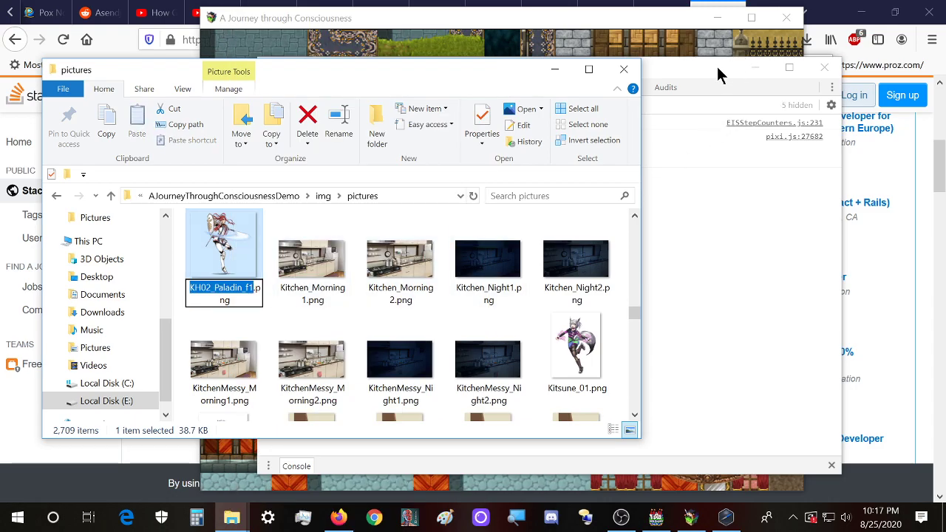
left_click(719, 66)
type("$")
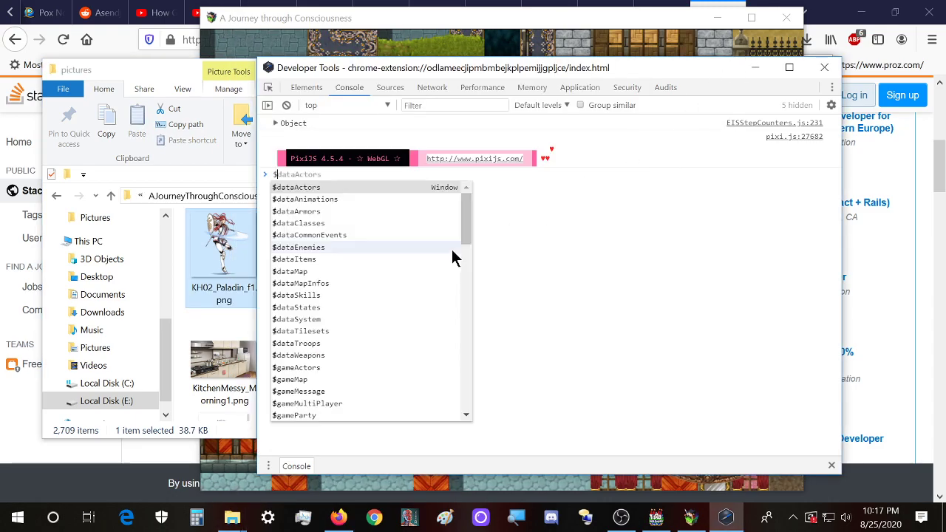
type("gamePicture")
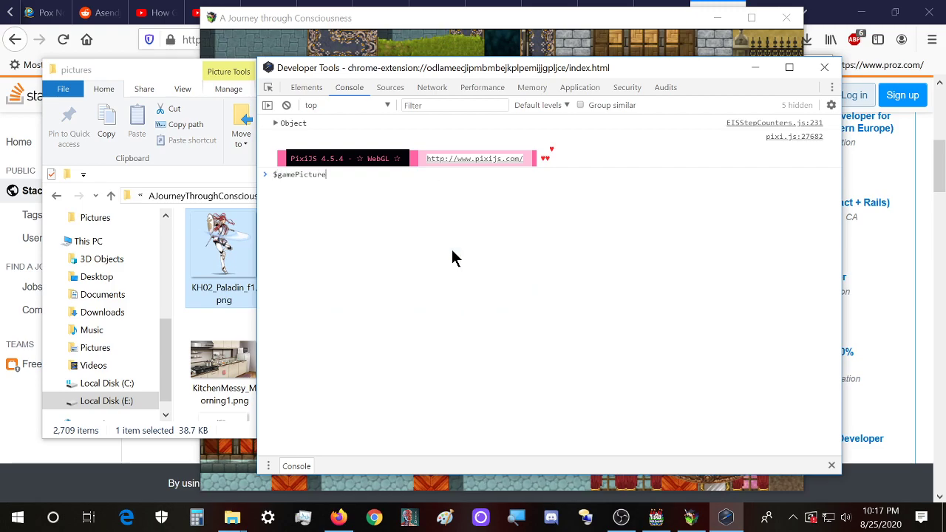
type(".s")
key("Left")
key("Left")
key("shift+Home")
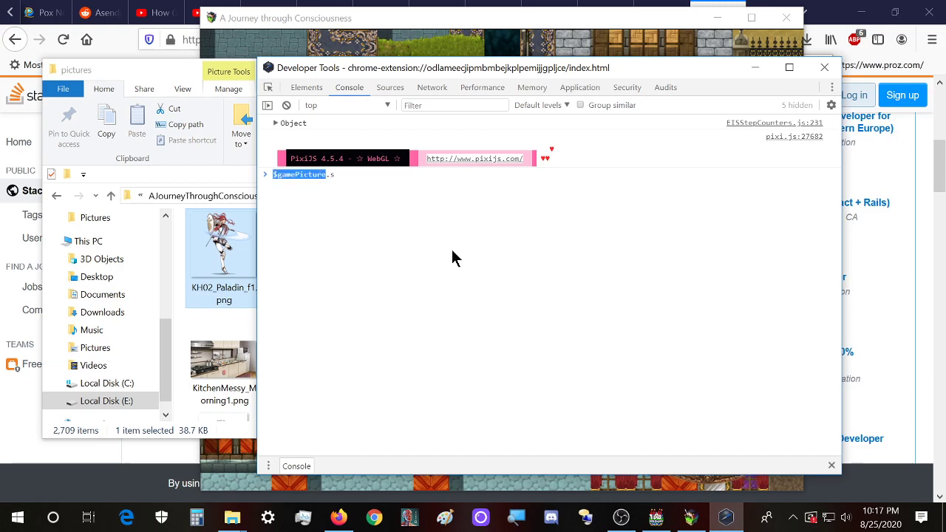
key("shift+End")
key("BackSpace")
- Recall the $gameScreen.showPicture call for picture 1 in the console and replace its image name with KH02_Paladin_f1
type("$gameScreen.show")
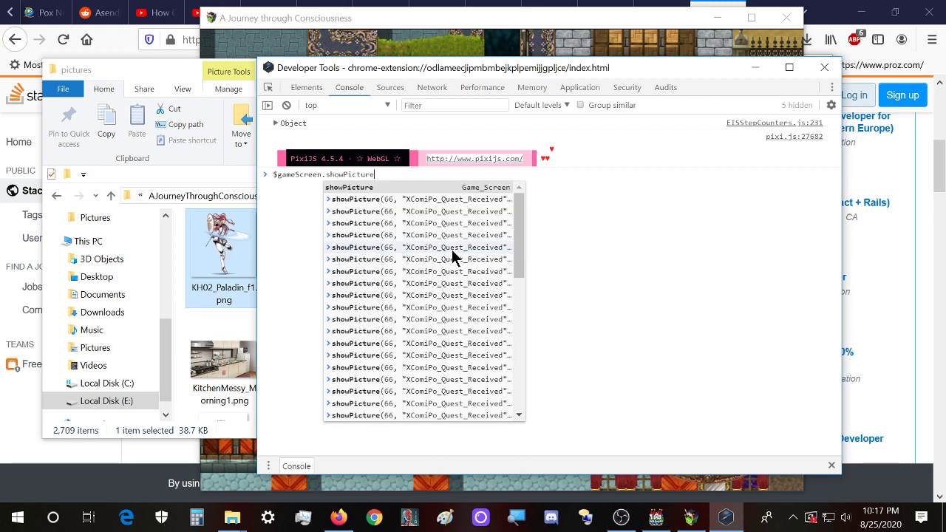
type("(")
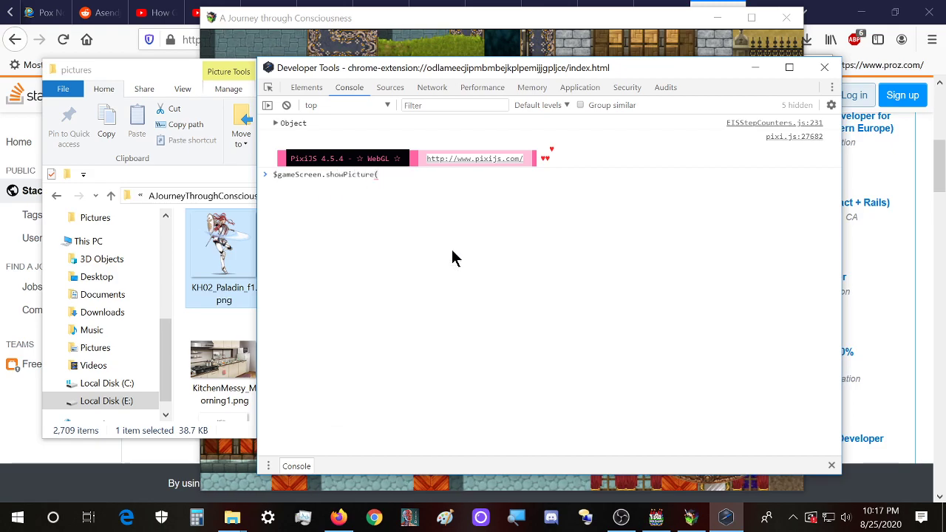
type("1")
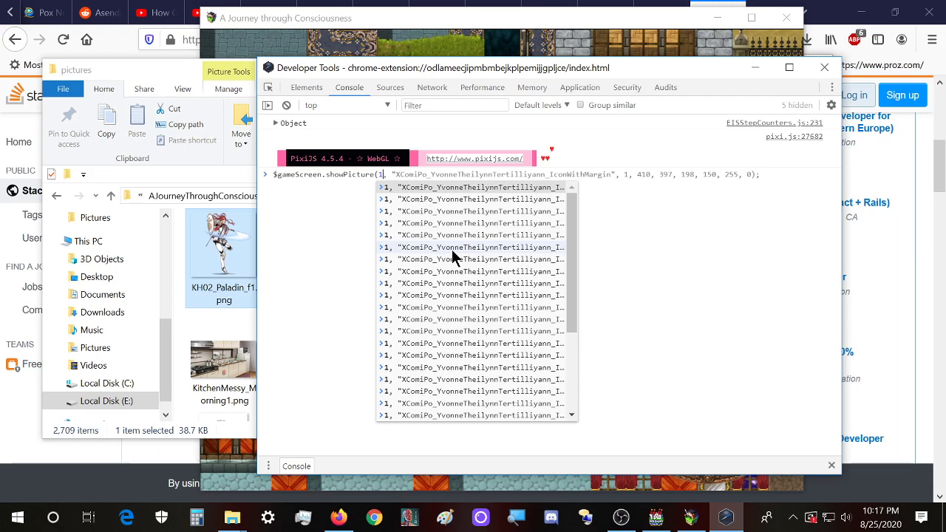
key("Right")
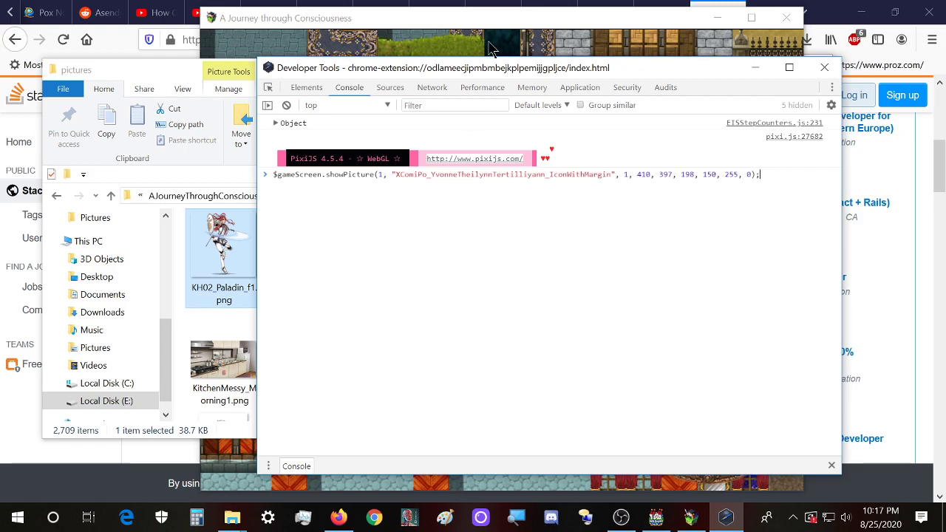
left_click_drag(397, 175, 613, 174)
key("ctrl+v")
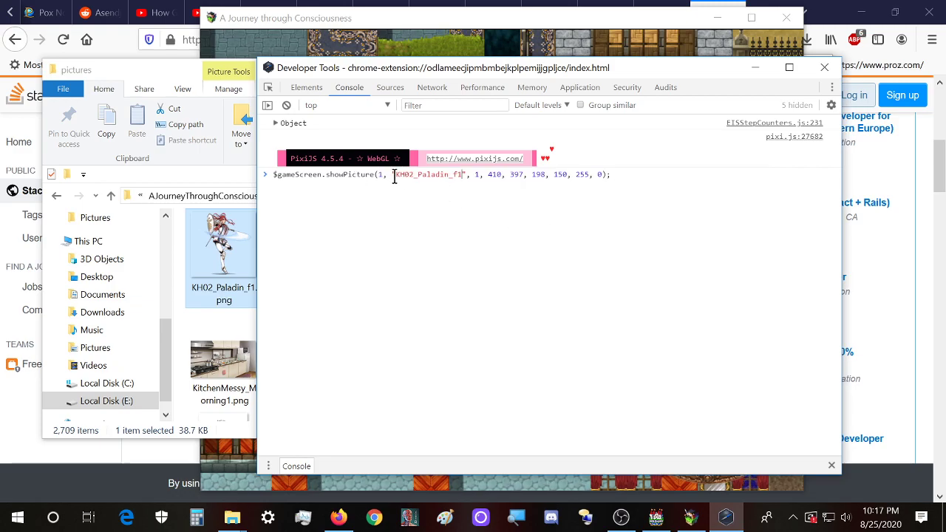
- Move the Developer Tools window aside and set the showPicture call's horizontal scale to 150
left_click_drag(436, 67, 505, 77)
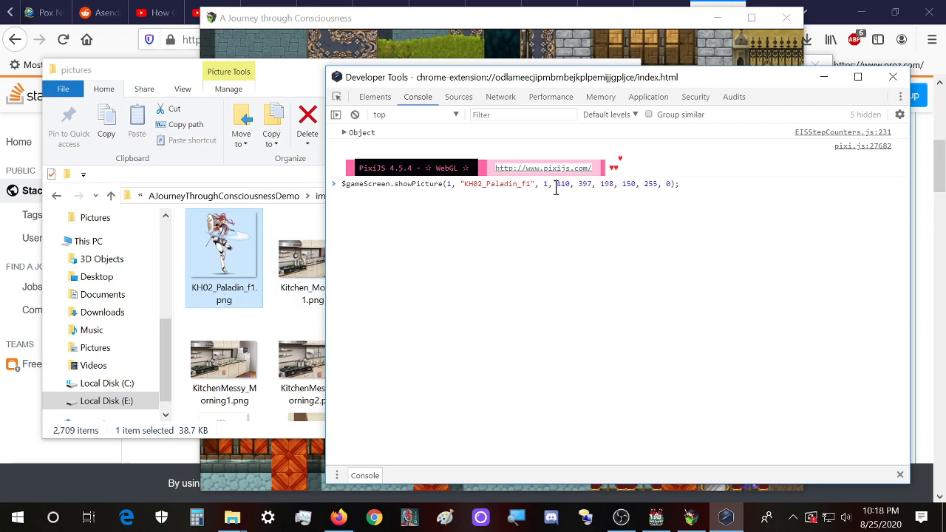
double_click(585, 184)
double_click(583, 184)
double_click(605, 185)
type("1")
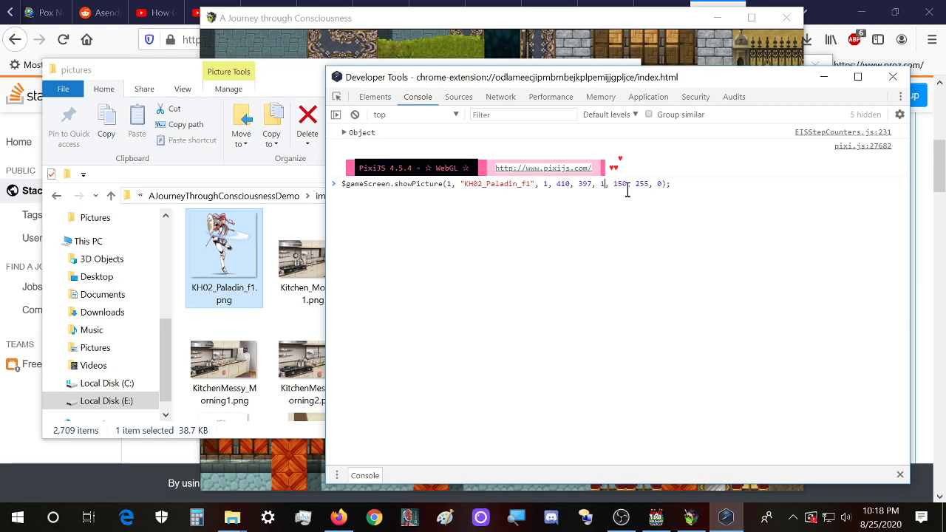
type("50")
double_click(650, 184)
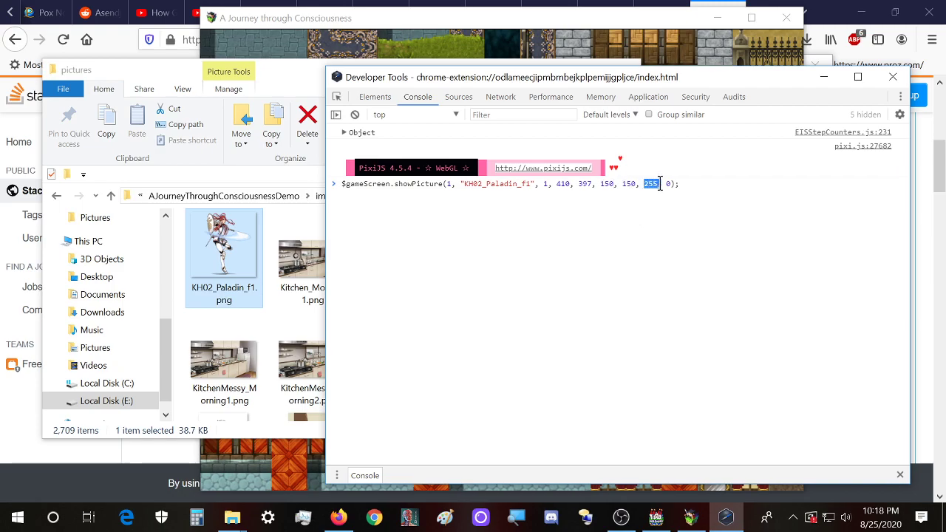
left_click(664, 184)
- In RPG Maker MV, examine the Show Picture command's parameters and blend modes from a new event, then cancel everything
left_click(657, 518)
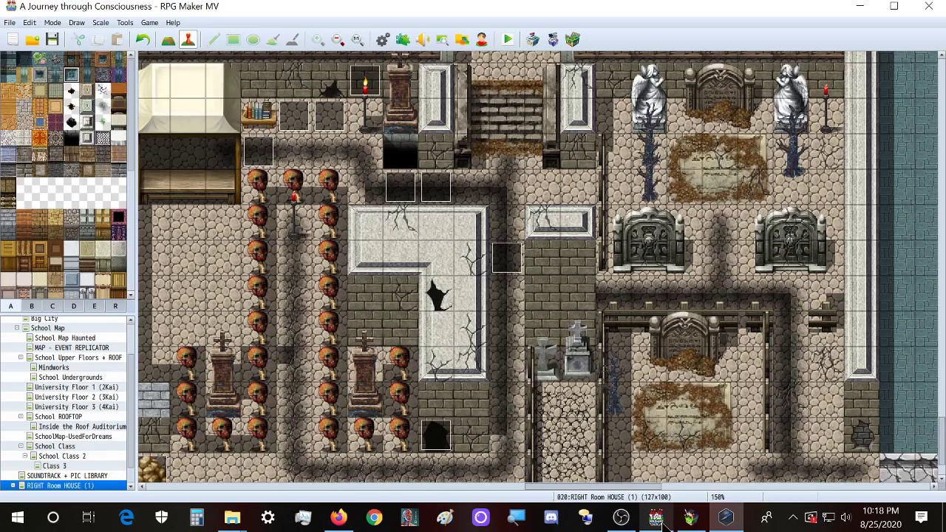
double_click(517, 330)
double_click(491, 207)
left_click(456, 125)
left_click(506, 346)
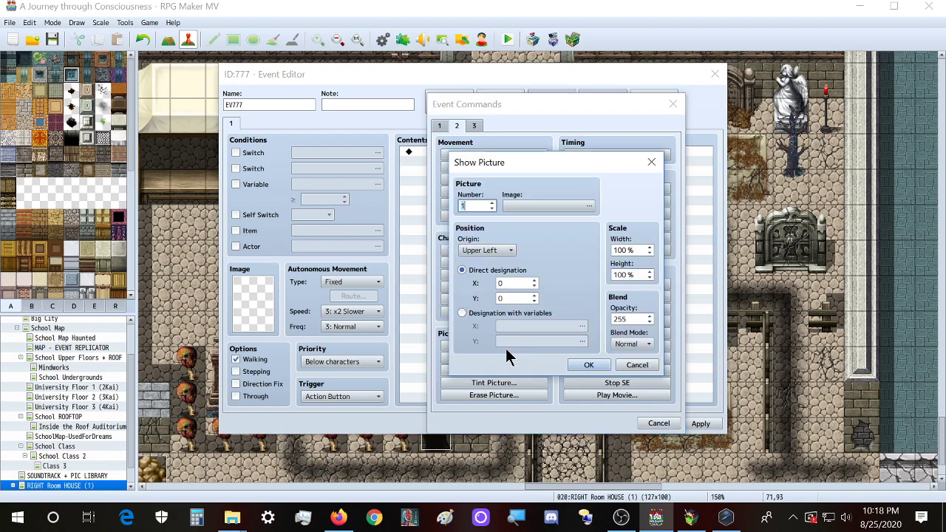
left_click(635, 345)
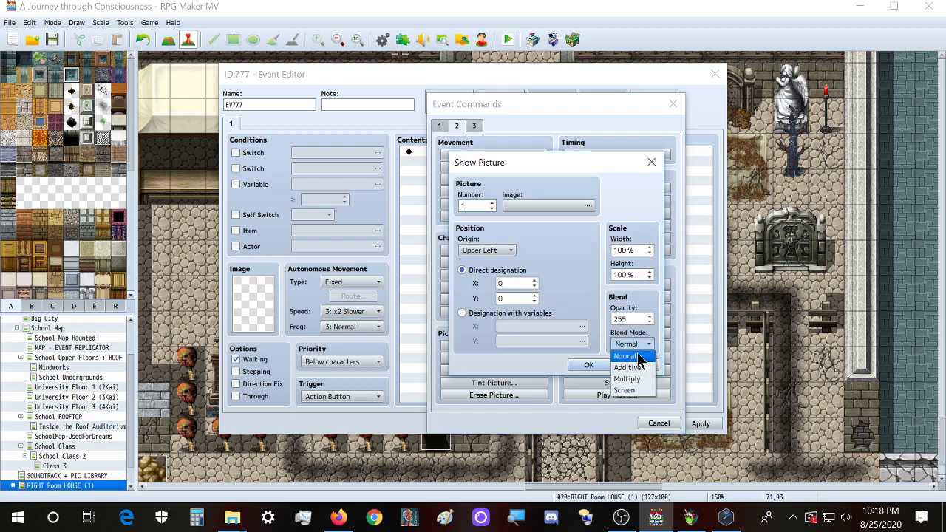
left_click(654, 294)
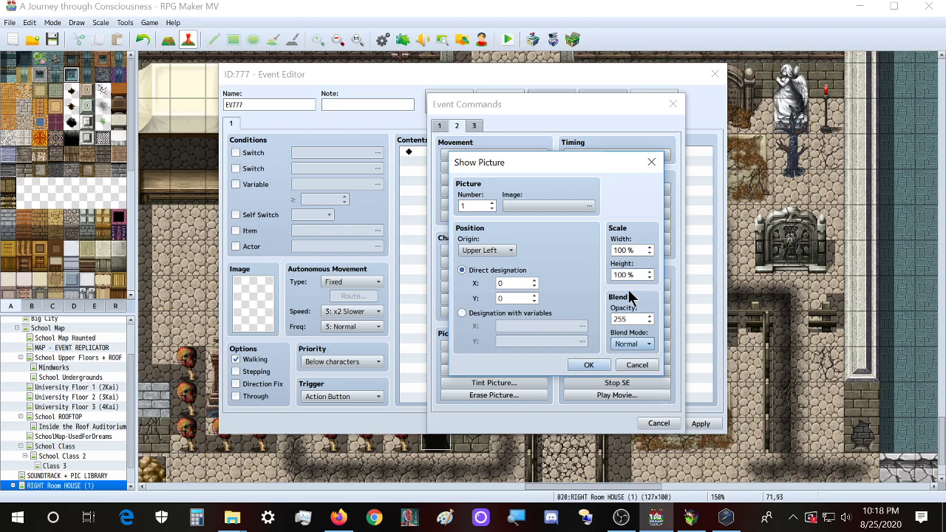
left_click(637, 365)
left_click(659, 424)
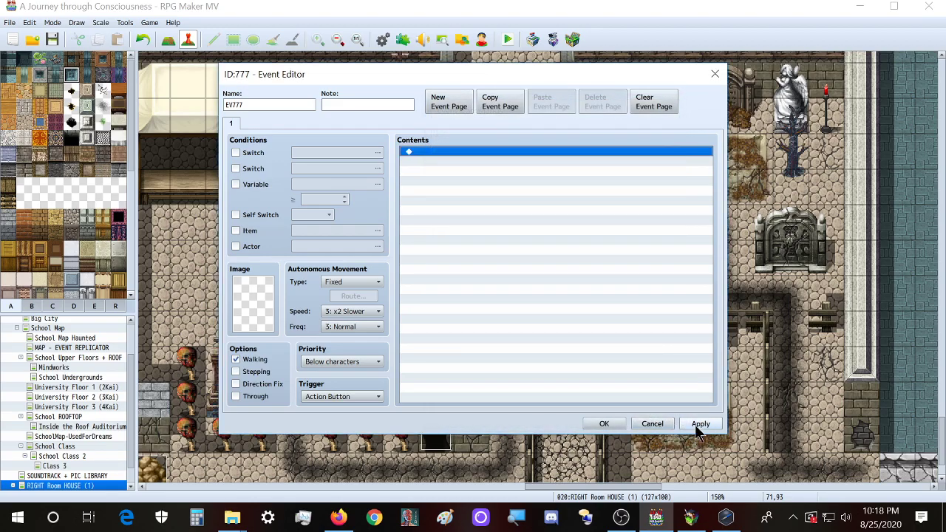
key("Escape")
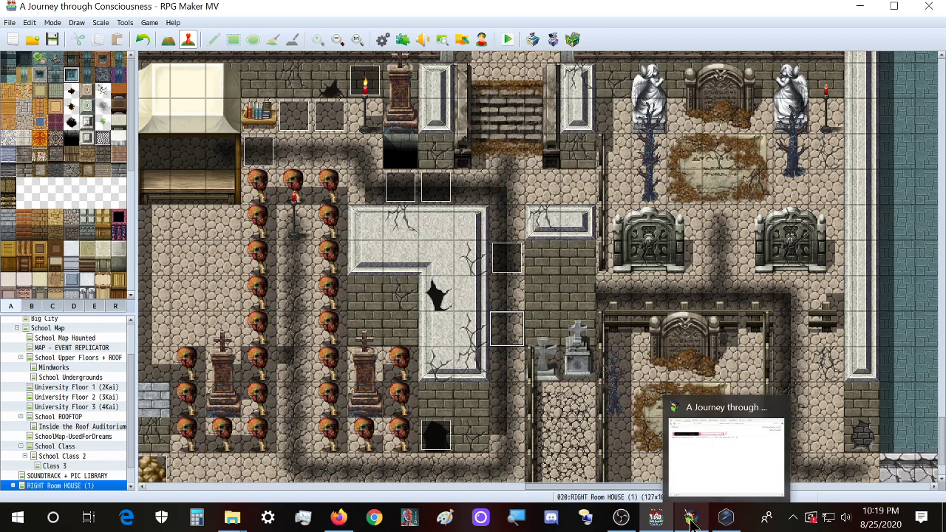
- Leave RPG Maker MV, bring the Battlers folder window up over Firefox and move it aside
left_click(727, 520)
mouse_move(729, 522)
left_click(728, 455)
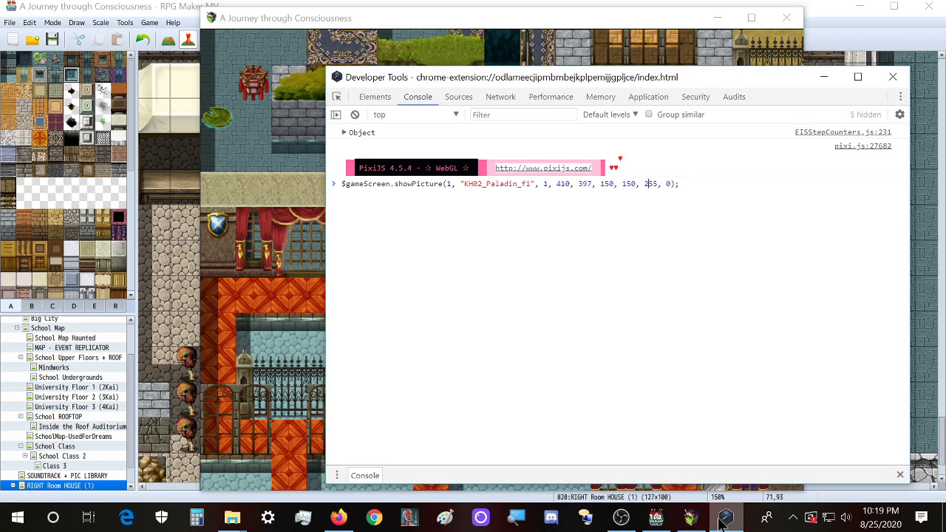
left_click(338, 517)
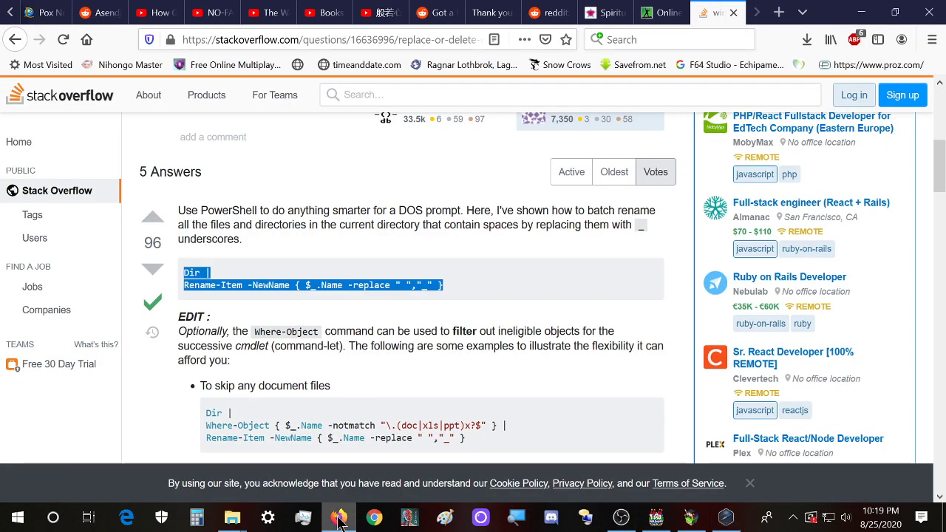
left_click(232, 517)
left_click(191, 477)
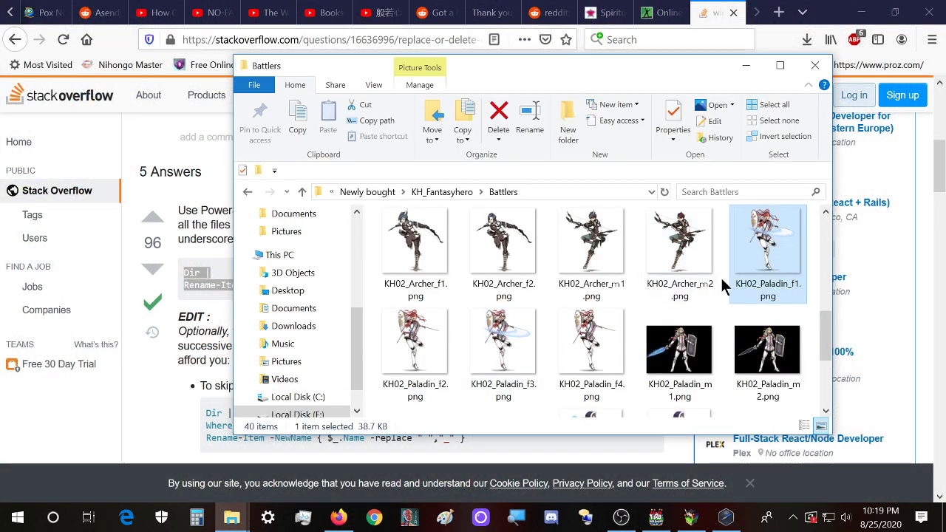
left_click_drag(636, 66, 537, 82)
- Run the showPicture call for KH02_Paladin_f1 in the console and view the playtest window
left_click(726, 517)
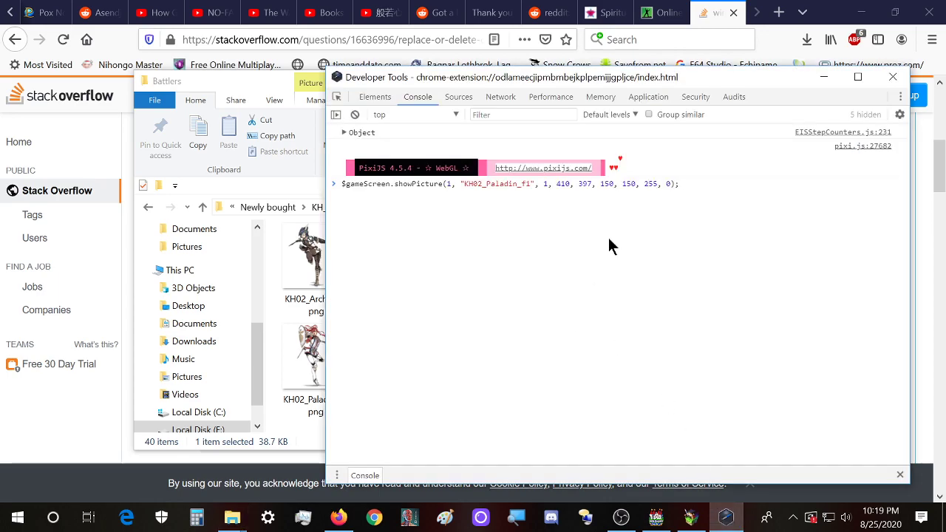
key("Return")
left_click(690, 518)
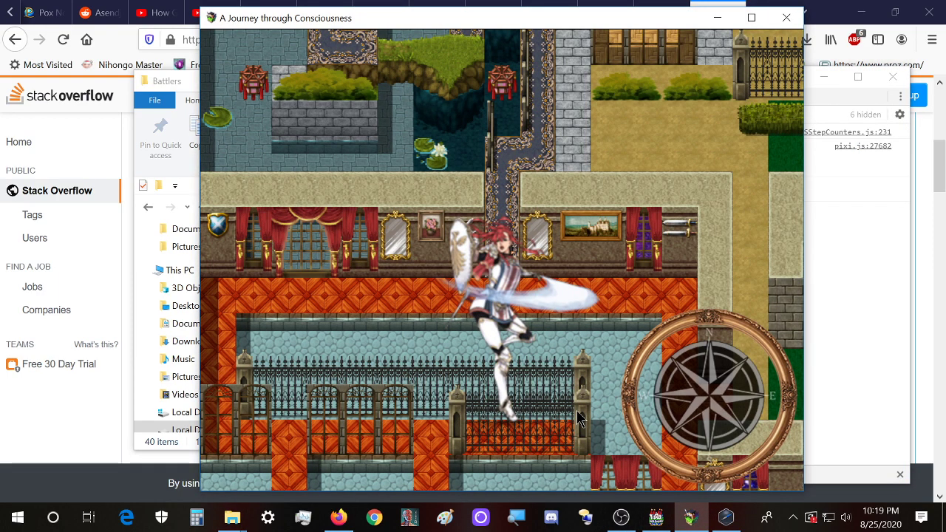
- Rerun the showPicture call for KH02_Paladin_f1 with both scales set to 225 and view the playtest window
left_click(726, 517)
left_click_drag(680, 186, 342, 194)
key("ctrl+c")
left_click(460, 218)
key("ctrl+v")
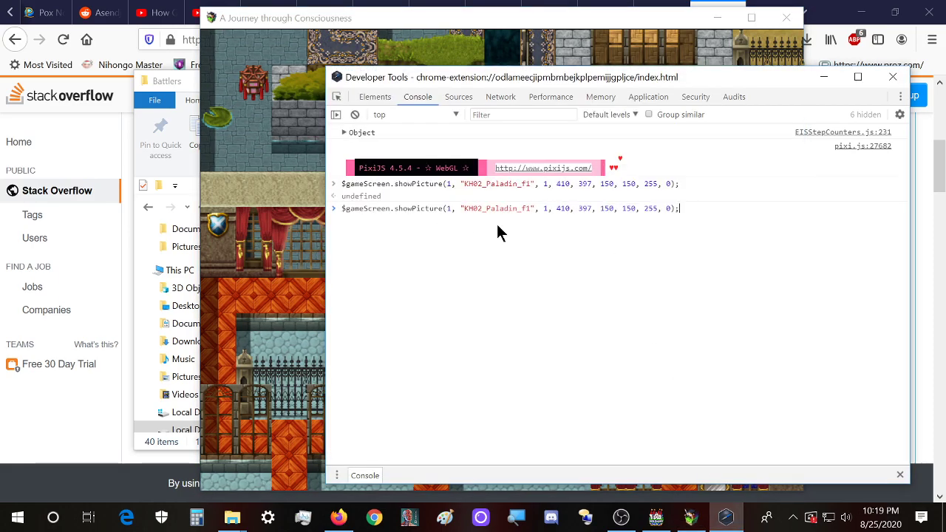
double_click(606, 208)
type("225")
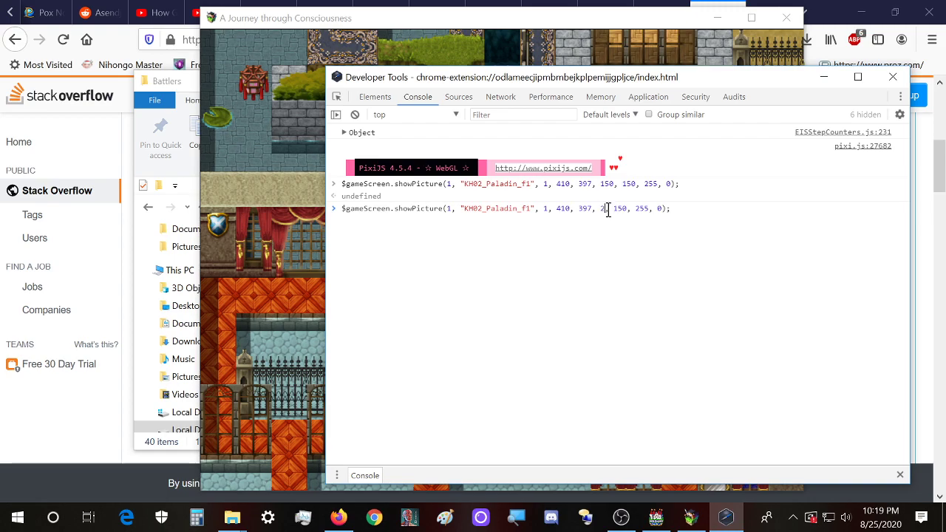
double_click(628, 208)
type("225")
key("Return")
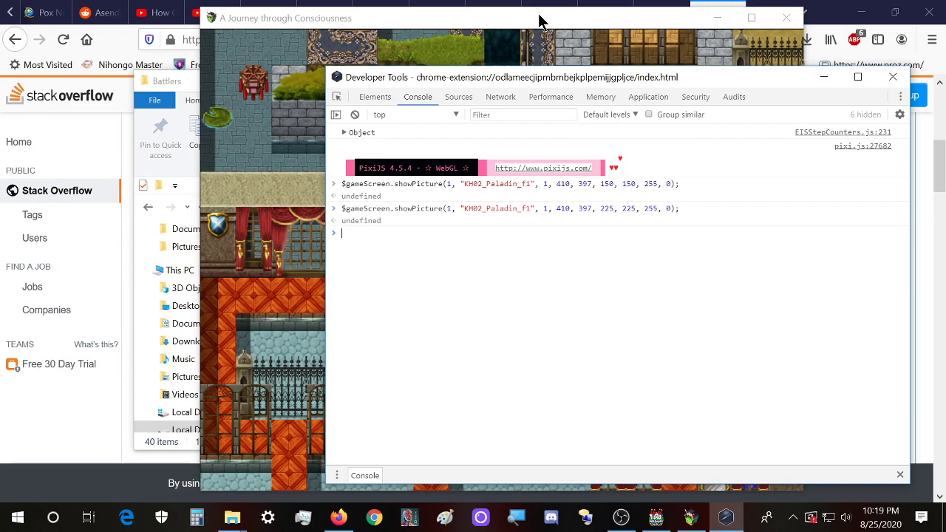
left_click(542, 19)
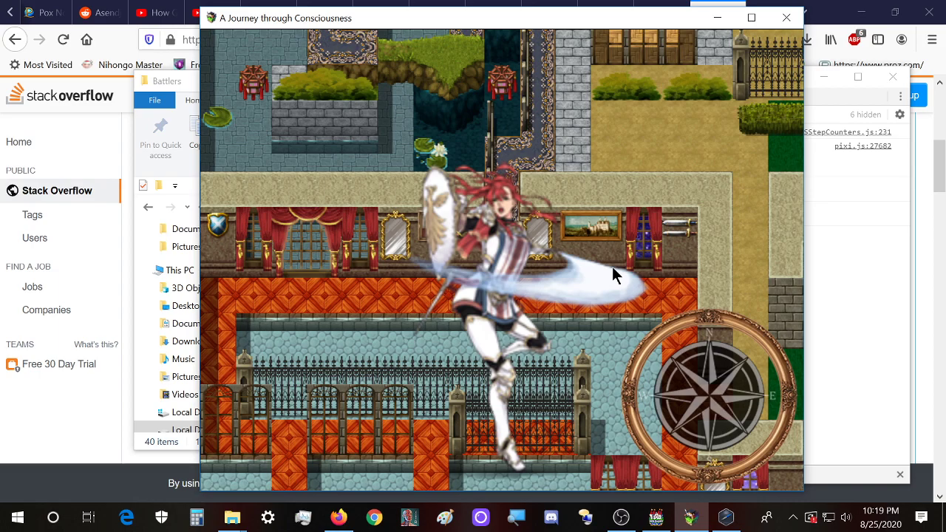
- Minimize the playtest and Developer Tools windows, move the Battlers folder window aside and copy all of its images
left_click(714, 18)
left_click(822, 77)
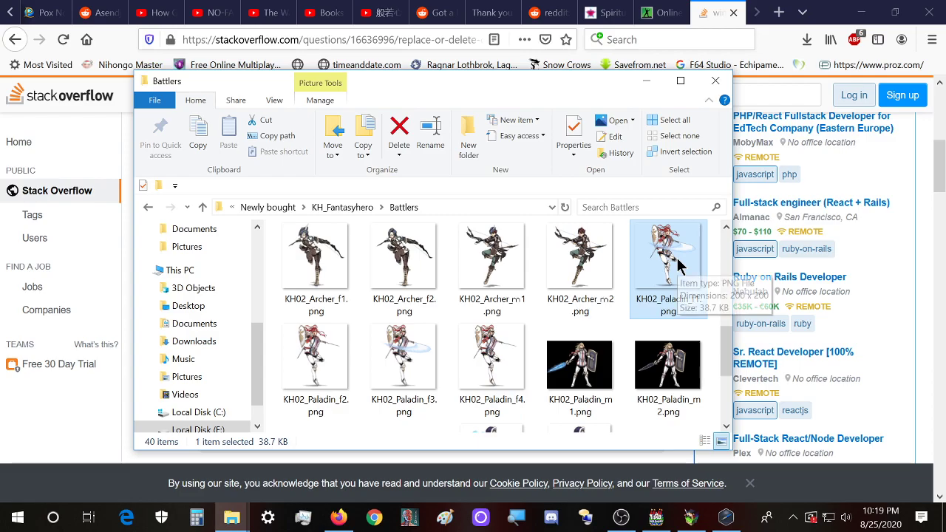
left_click_drag(507, 86, 642, 93)
left_click(556, 283)
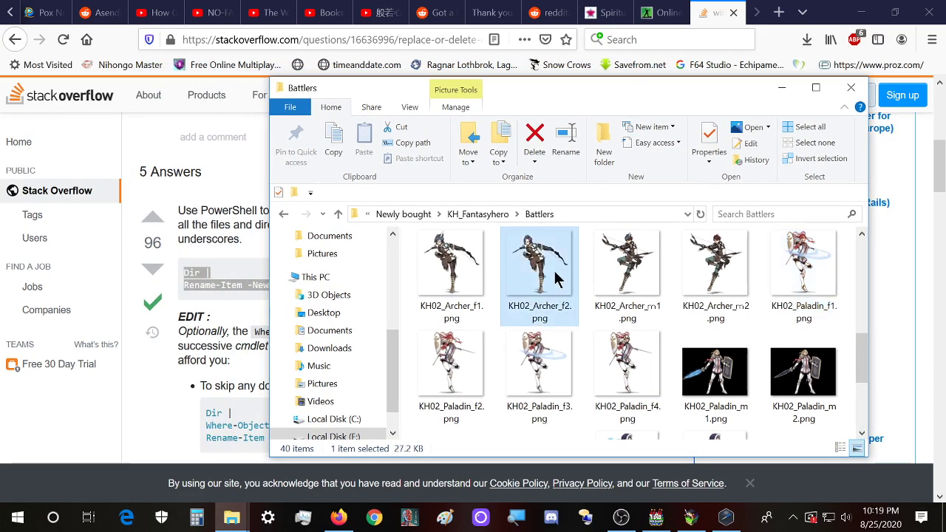
key("ctrl+a")
key("ctrl+c")
- Paste the copied battler images into the project's img\sv_enemies folder
left_click(231, 517)
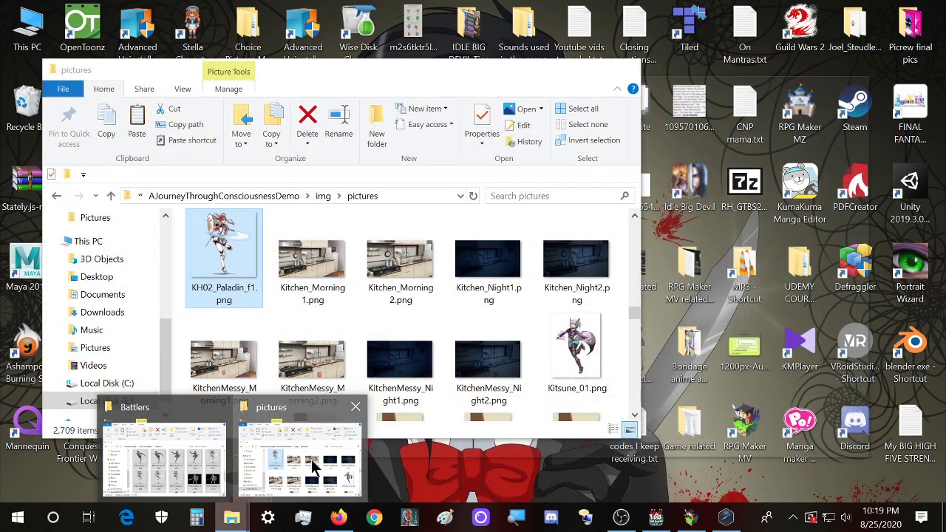
left_click(252, 465)
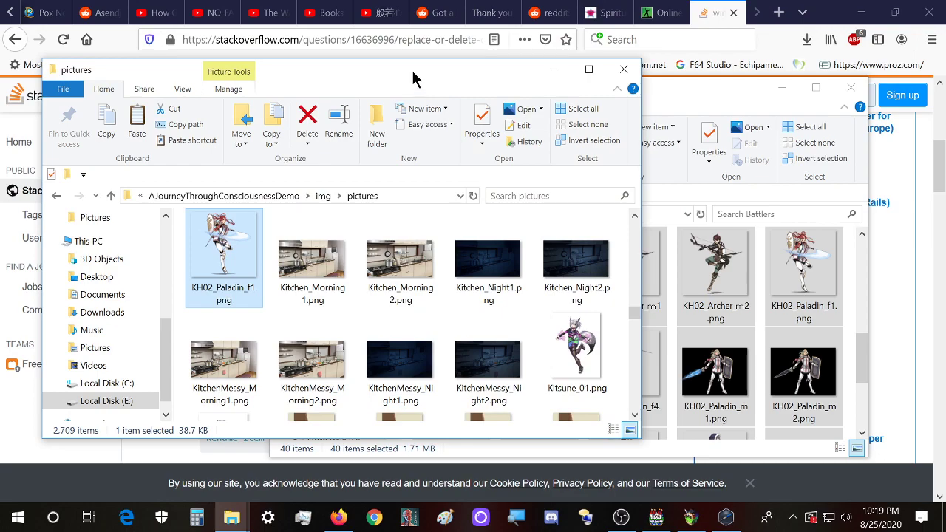
left_click(325, 196)
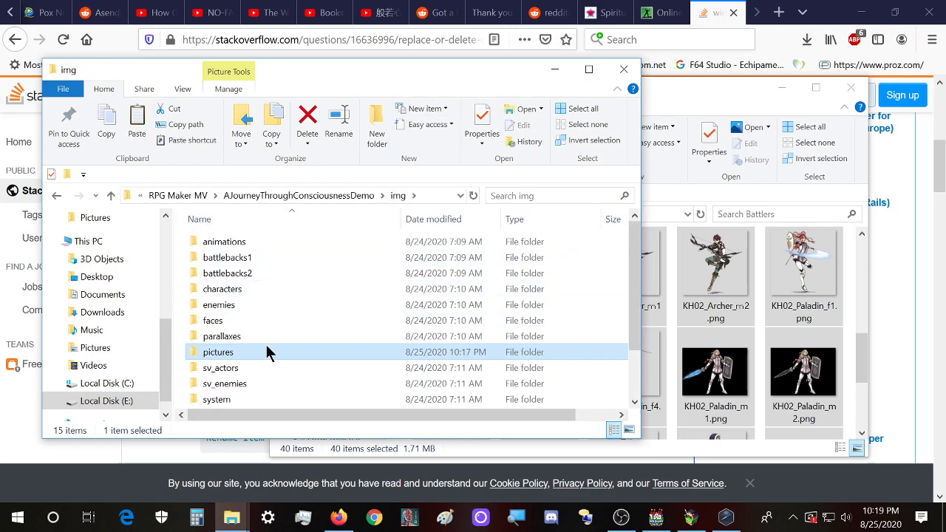
left_click(252, 385)
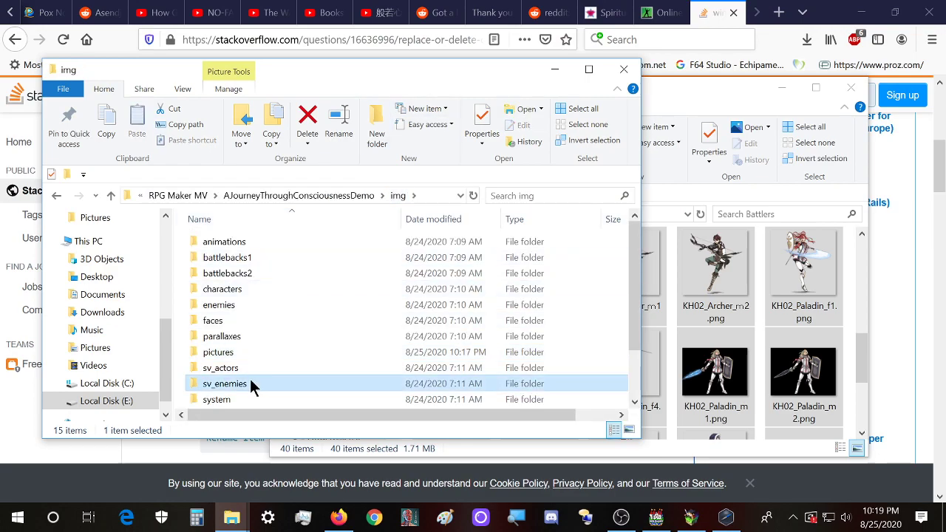
double_click(251, 384)
scroll(385, 392, "down", 3)
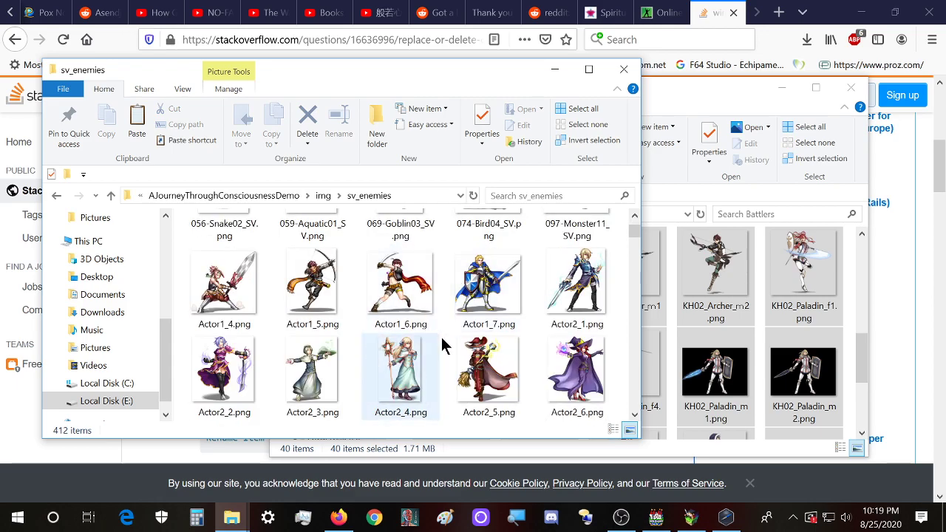
key("ctrl+v")
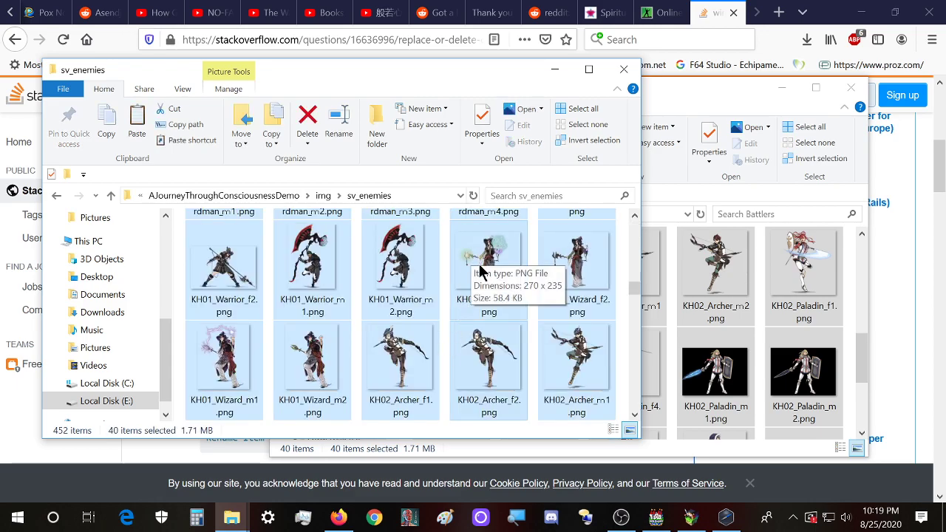
- View the KH02_Sage battler images from the Battlers folder in Photos, then close the viewer
left_click(728, 290)
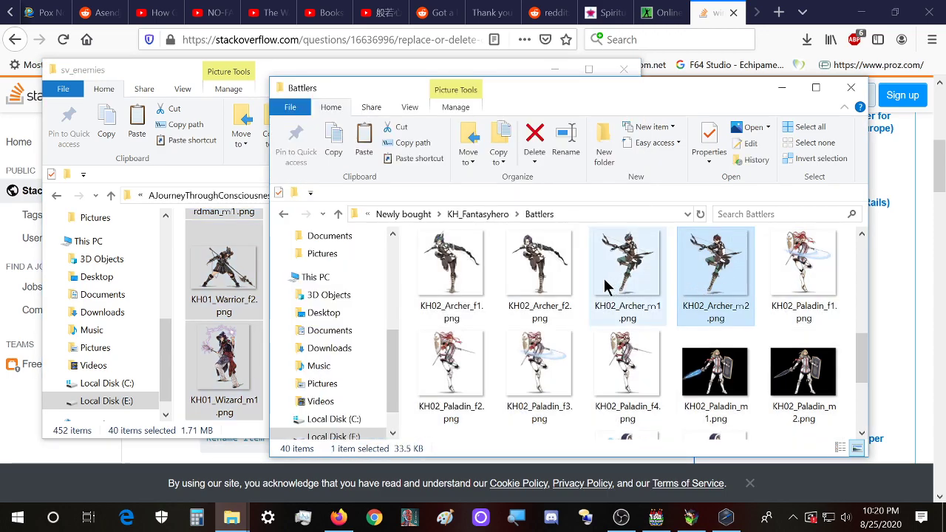
scroll(578, 287, "down", 2)
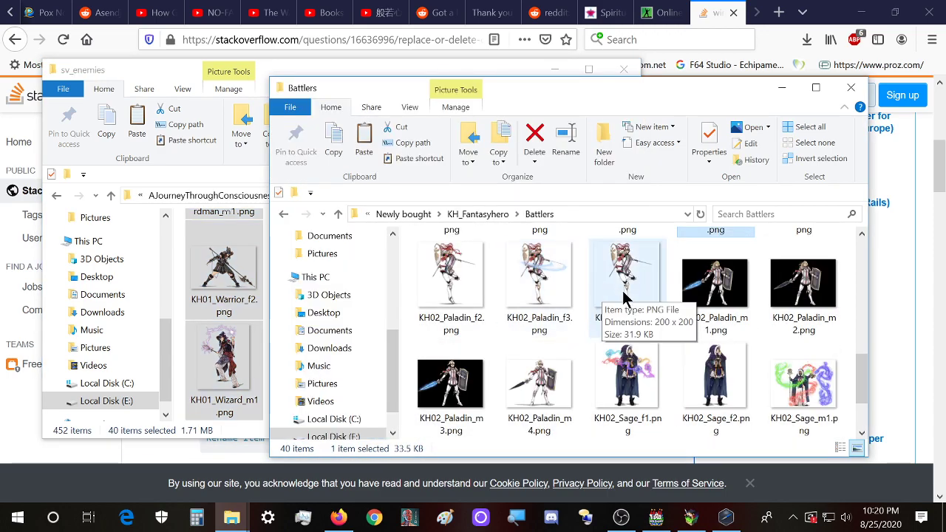
double_click(641, 378)
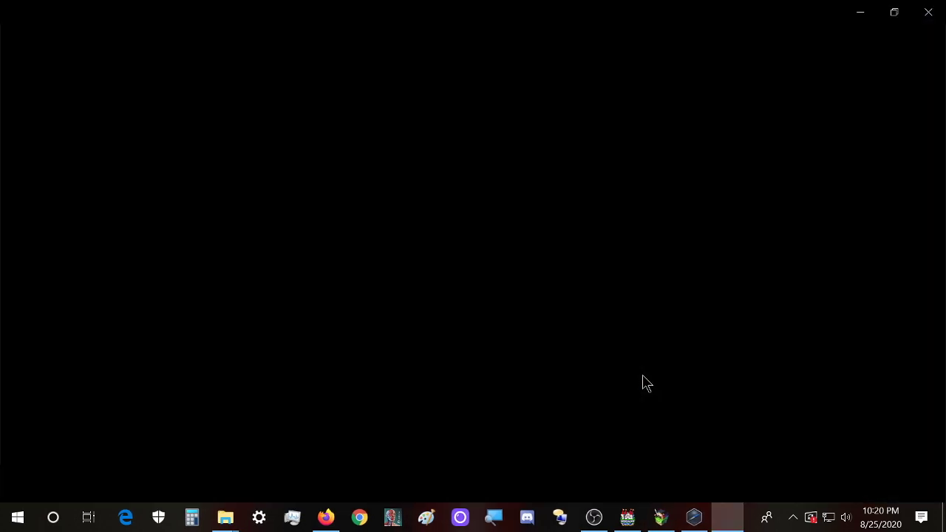
key("Right")
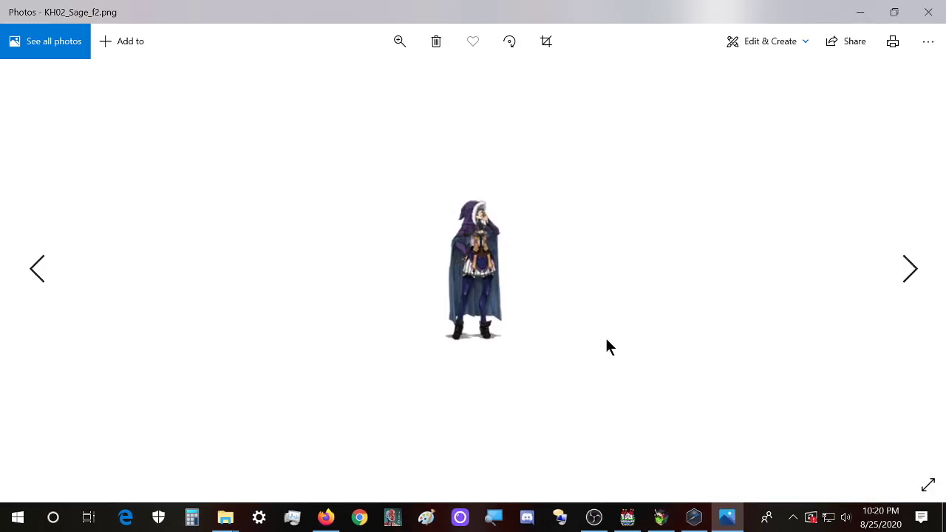
key("Right")
key("Left")
left_click(928, 12)
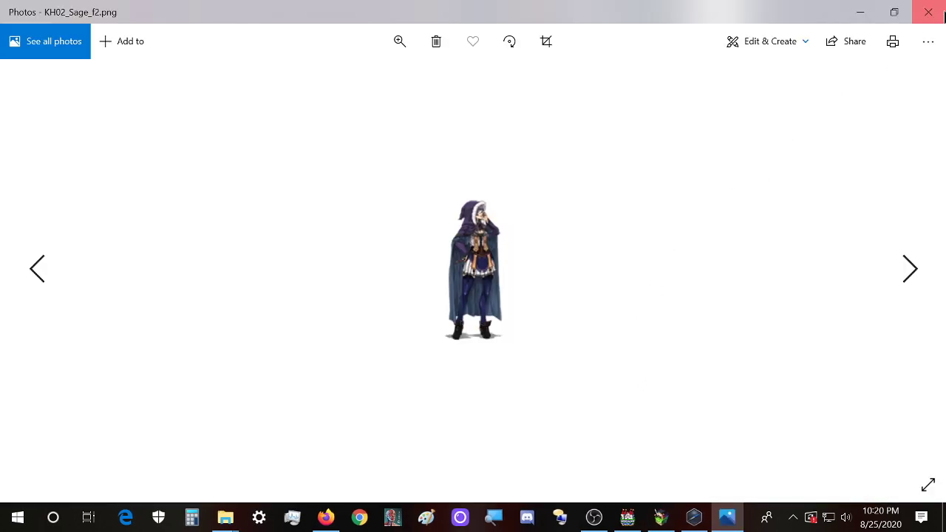
- View KH01_Cleric_f1.png and KH01_Mysticswordman_f1.png from the Battlers folder at full size, closing each one
scroll(605, 360, "up", 5)
left_click(434, 281)
double_click(435, 281)
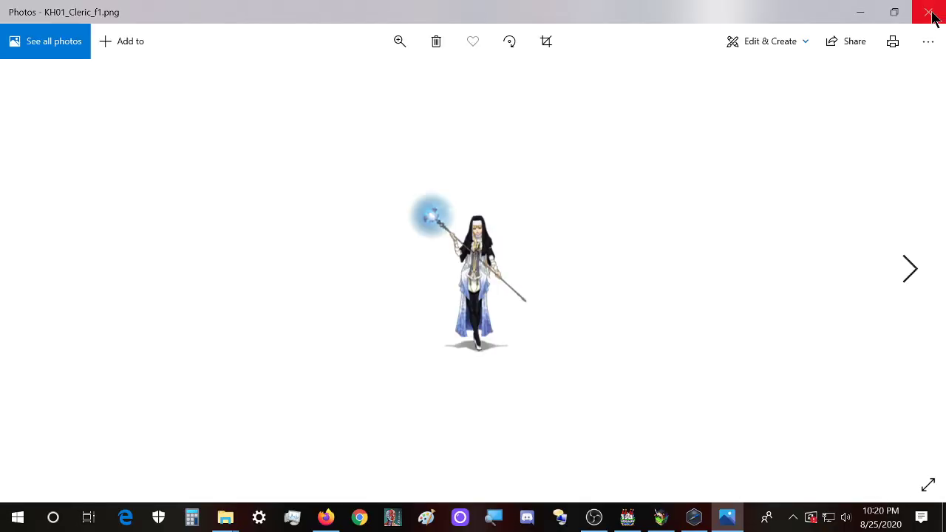
left_click(934, 14)
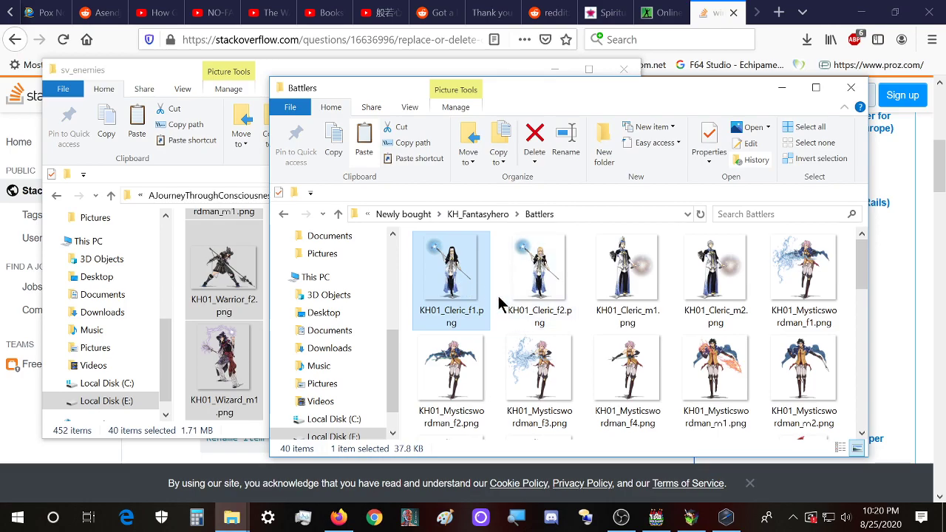
double_click(802, 268)
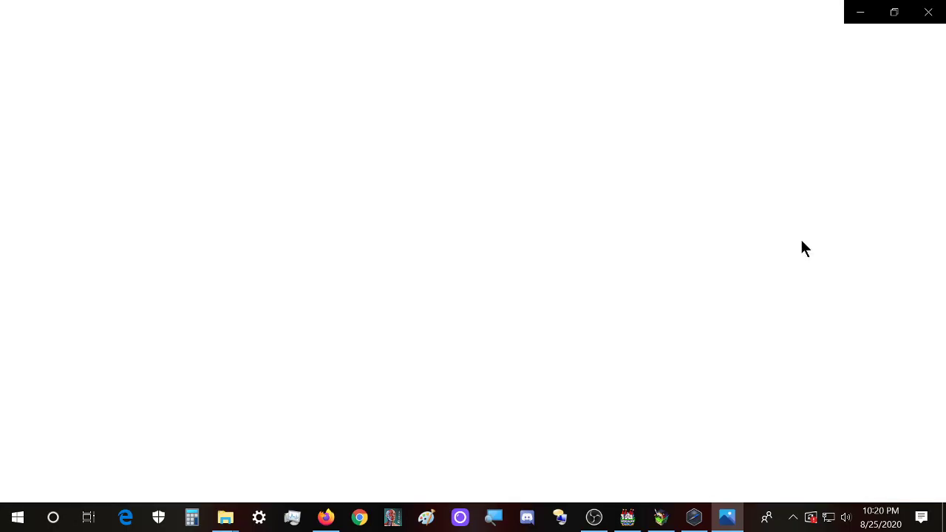
left_click(934, 12)
- Select the four KH01_Cleric and four KH01_Wizard images in the Battlers folder
left_click(484, 277)
left_click(543, 270, "ctrl")
left_click(636, 273, "ctrl")
left_click(729, 276, "ctrl")
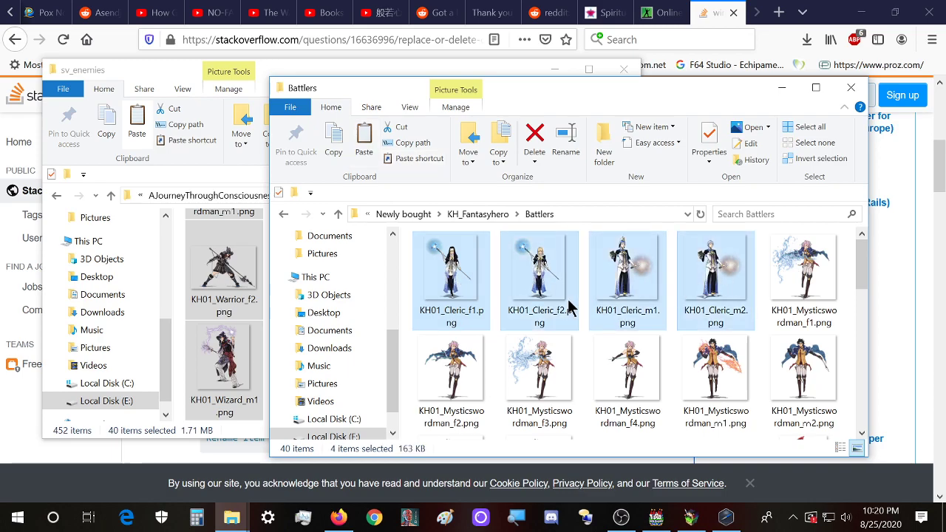
scroll(569, 307, "down", 1)
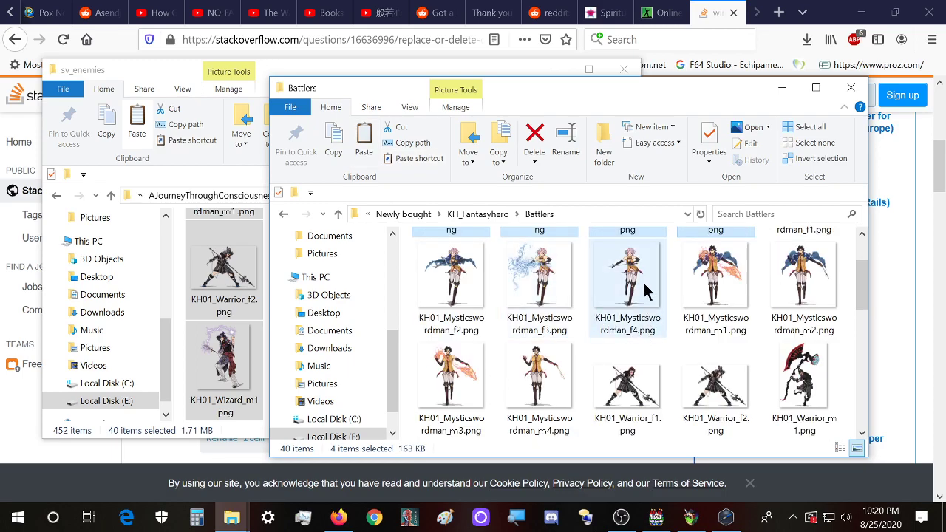
scroll(486, 313, "down", 1)
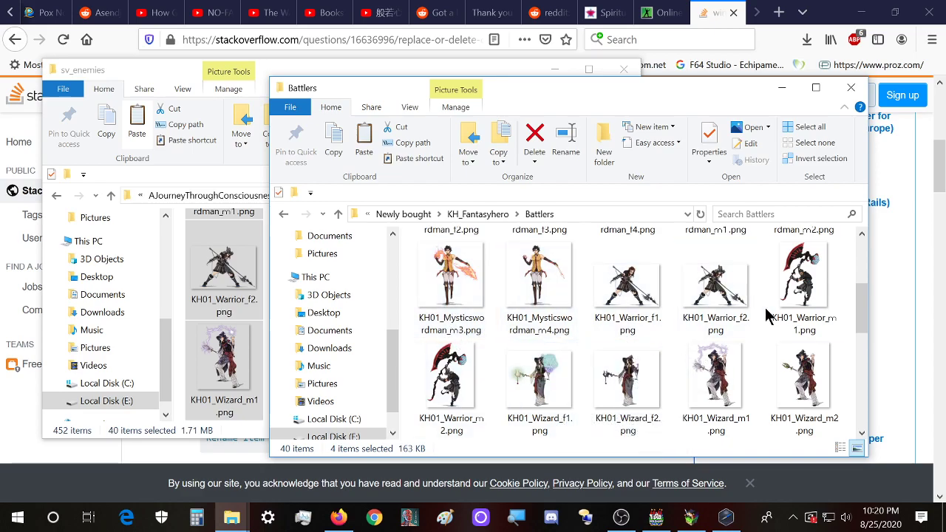
scroll(531, 336, "down", 1)
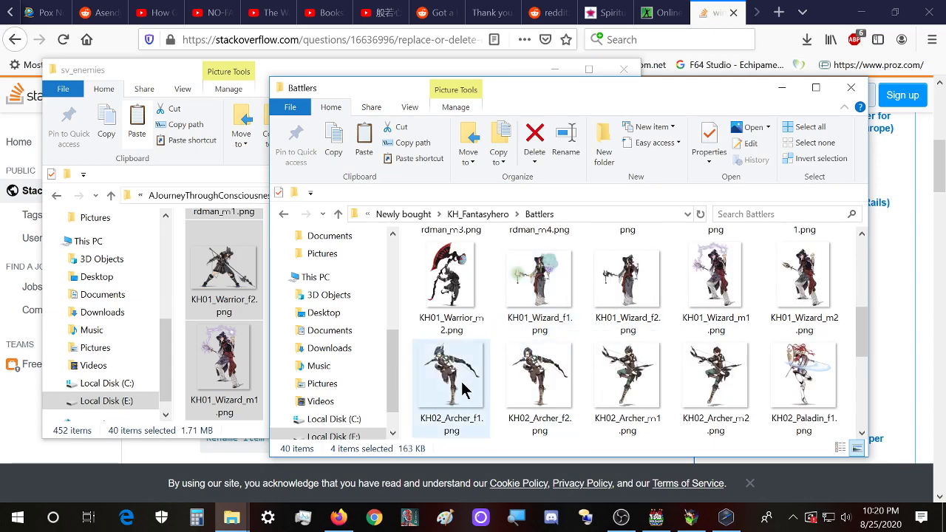
left_click(541, 306, "ctrl")
left_click(608, 305, "ctrl")
left_click(714, 289, "ctrl")
left_click(805, 287, "ctrl")
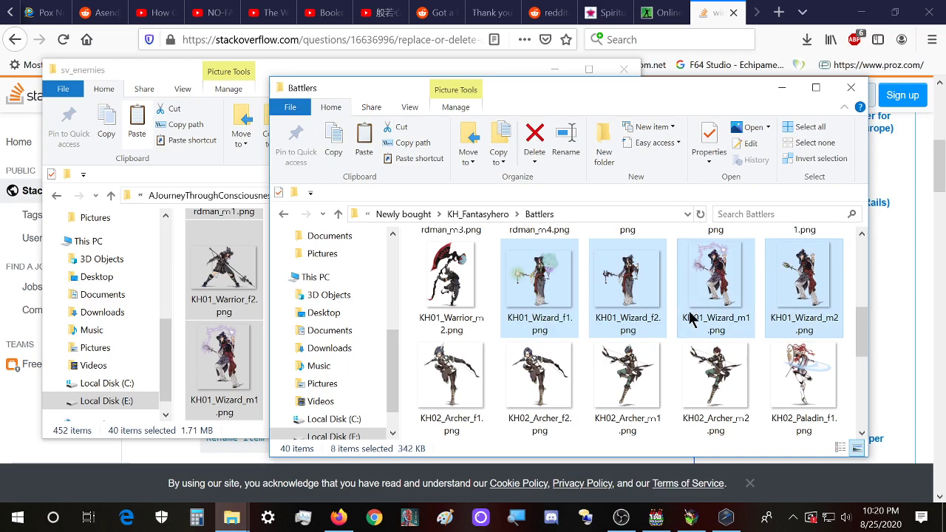
scroll(688, 319, "down", 1)
left_click(442, 398, "ctrl")
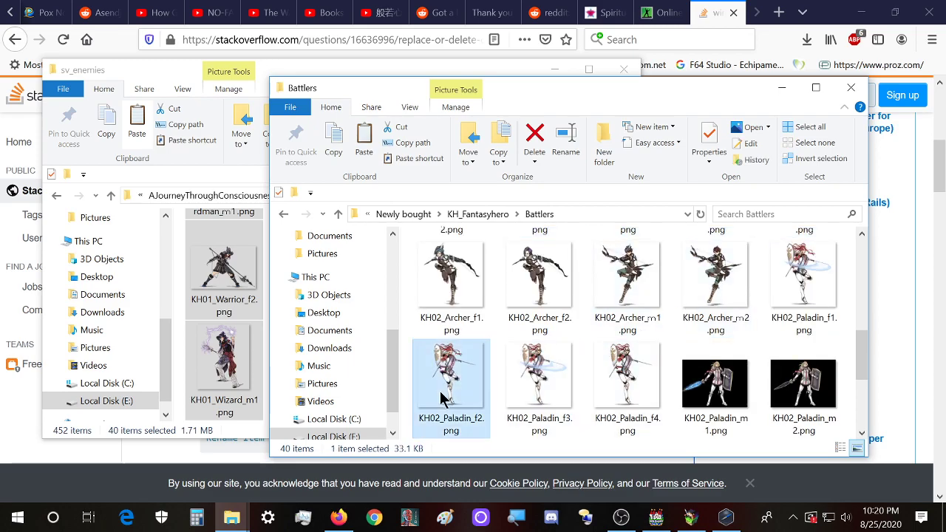
- Paste all the copied battlers into the project's img\pictures folder, replacing the existing KH02_Paladin_f1.png
key("ctrl+a")
left_click_drag(517, 94, 564, 88)
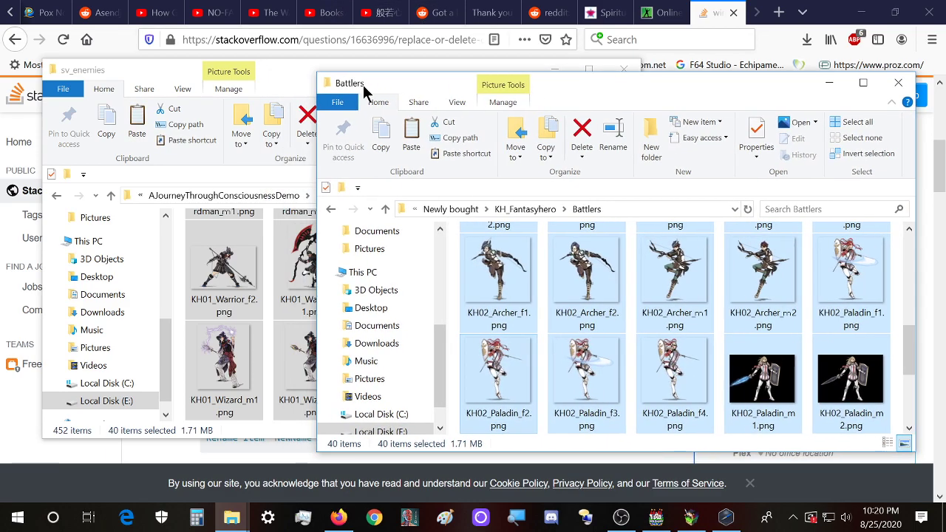
left_click(285, 90)
key("BackSpace")
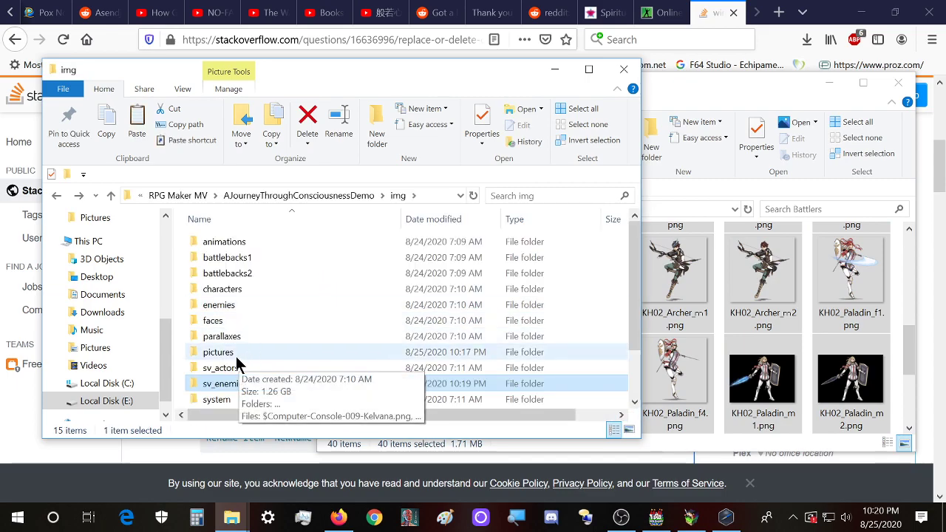
double_click(236, 356)
key("ctrl+v")
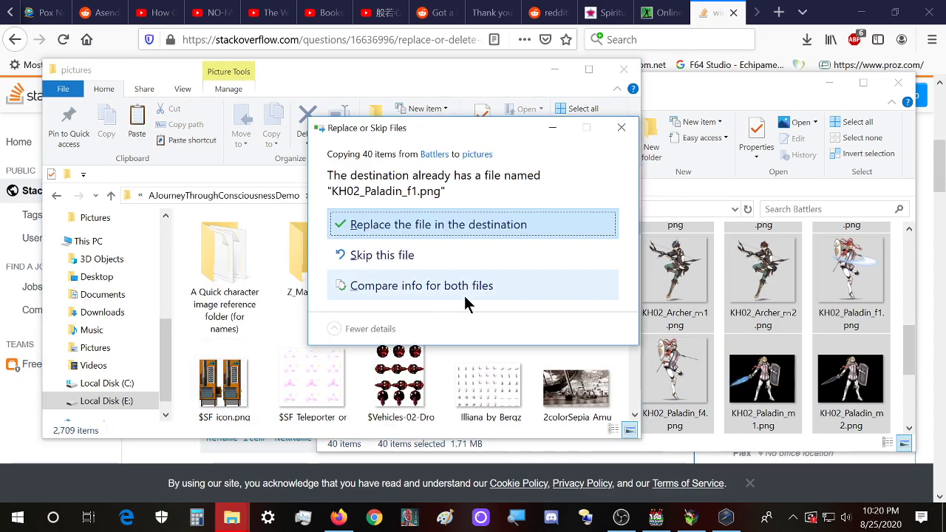
left_click(447, 229)
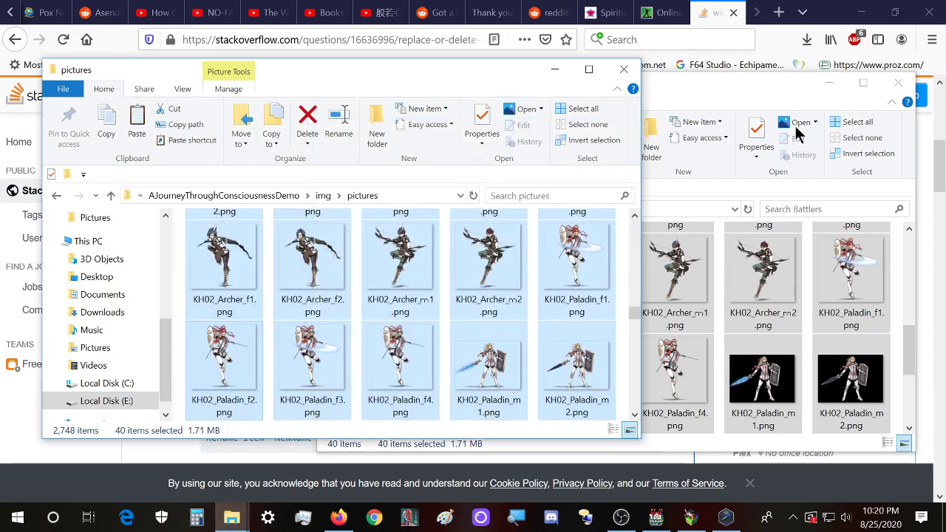
- Open the Characters folder of KH_Fantasyhero, view the Actor_KH01.png sprite sheet and close it again
left_click(749, 86)
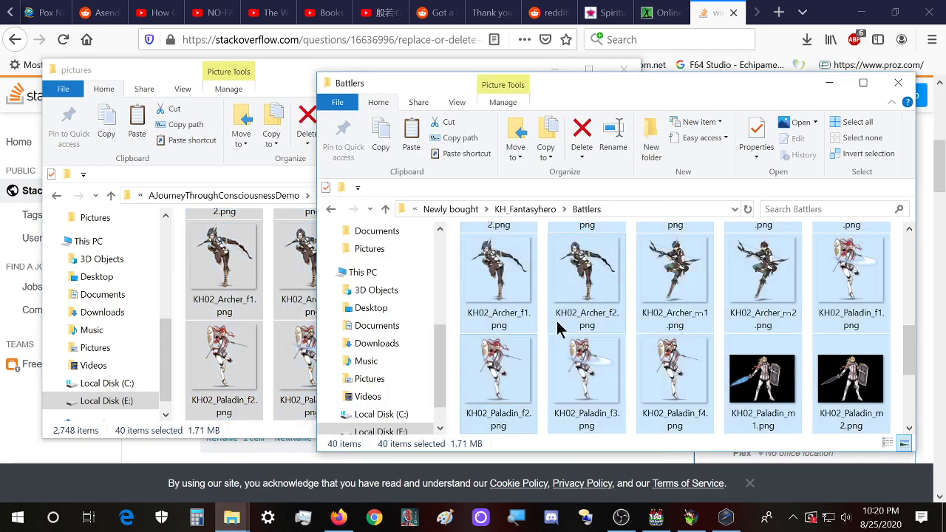
key("BackSpace")
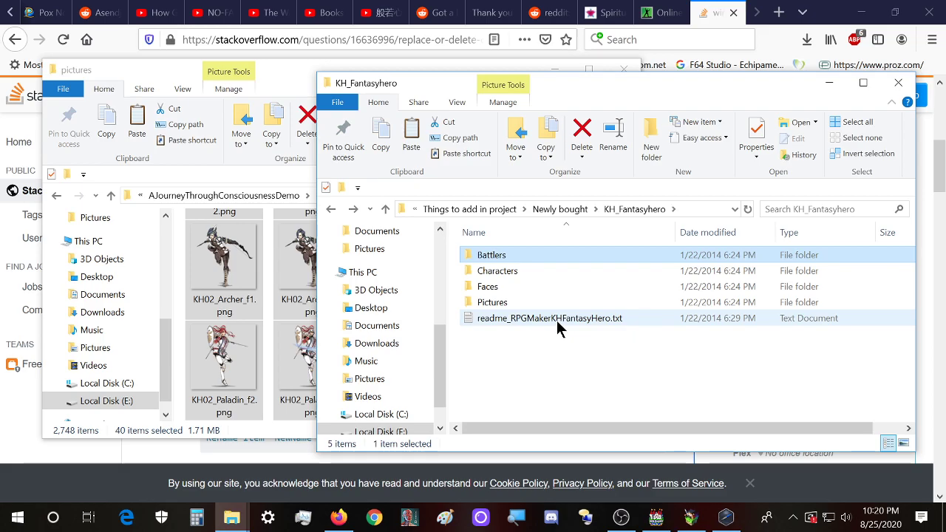
double_click(526, 269)
double_click(527, 268)
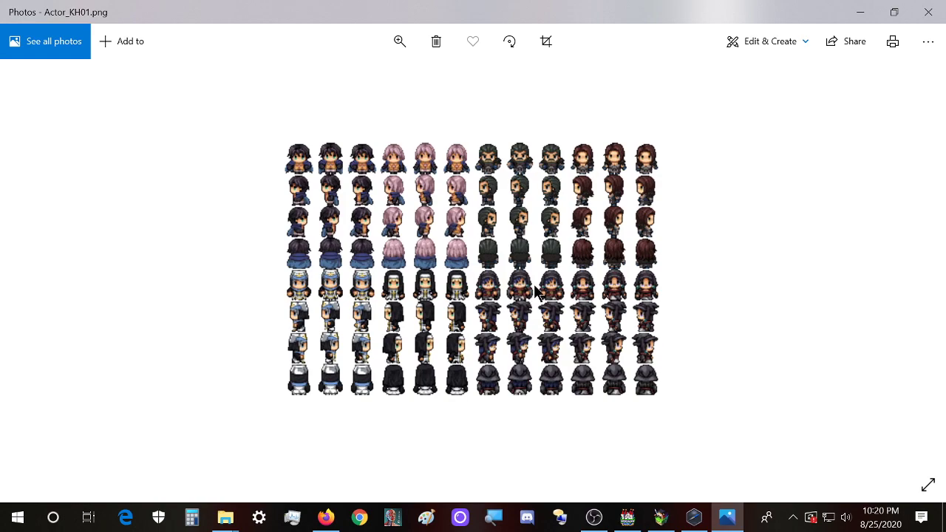
left_click(929, 12)
left_click(634, 361)
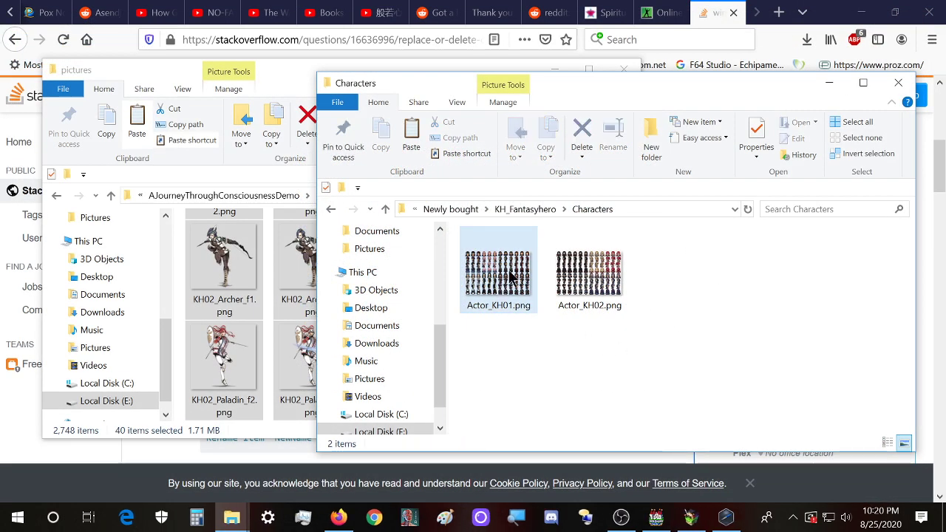
mouse_move(510, 275)
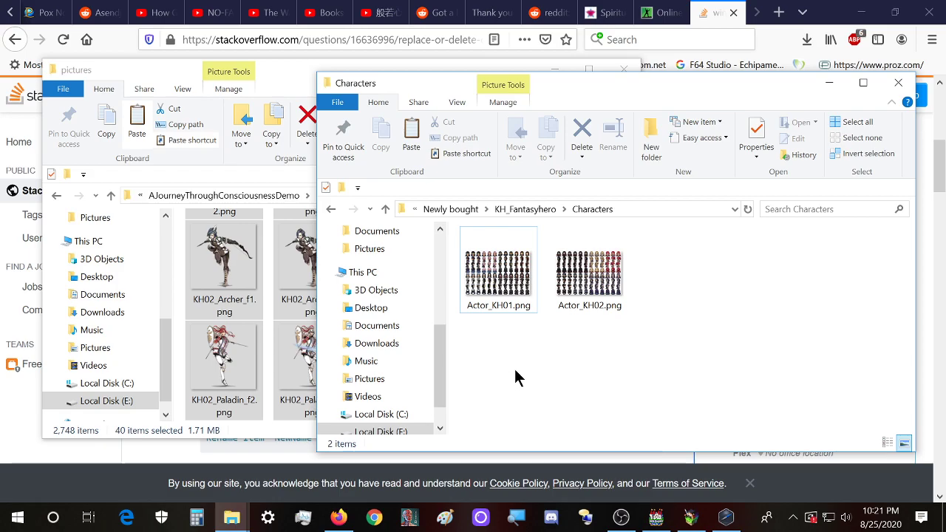
- Return to the KH_Fantasyhero folder and open the characters folder inside the project's img folder
key("BackSpace")
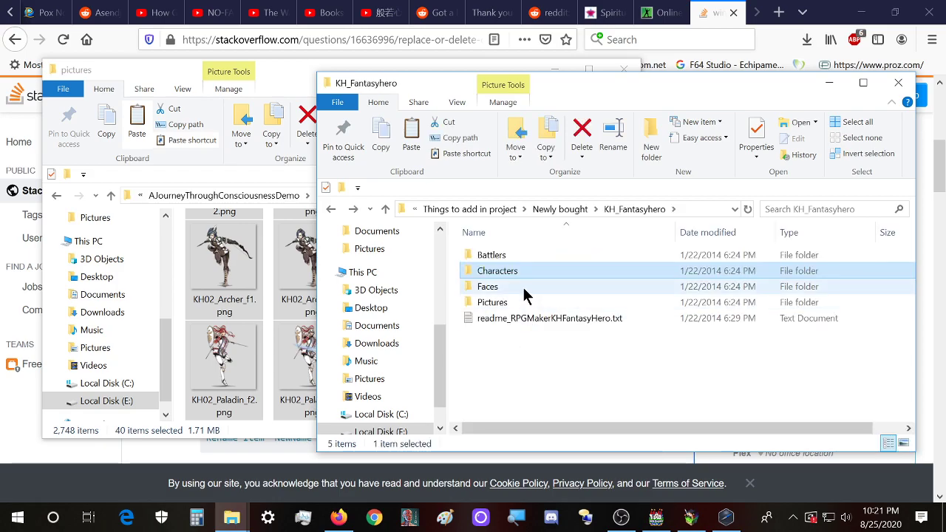
left_click(528, 270)
left_click(522, 380)
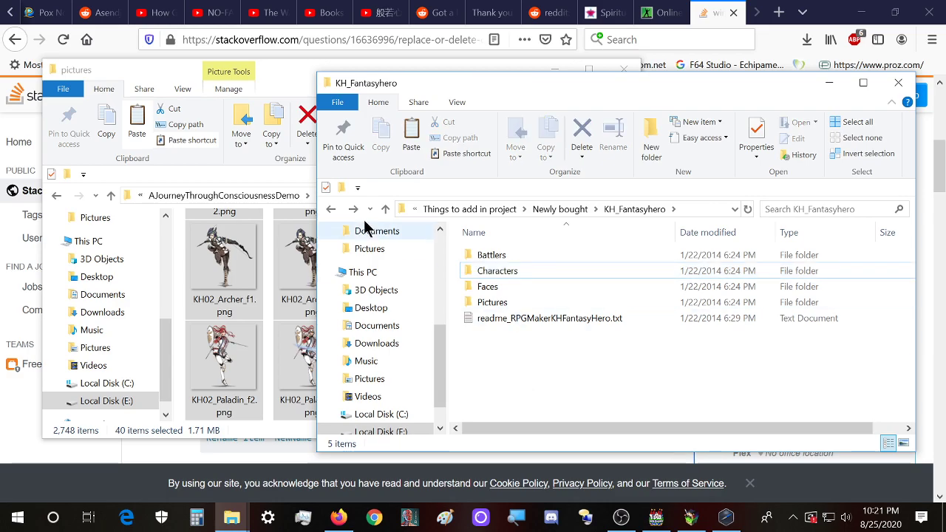
left_click(267, 65)
key("BackSpace")
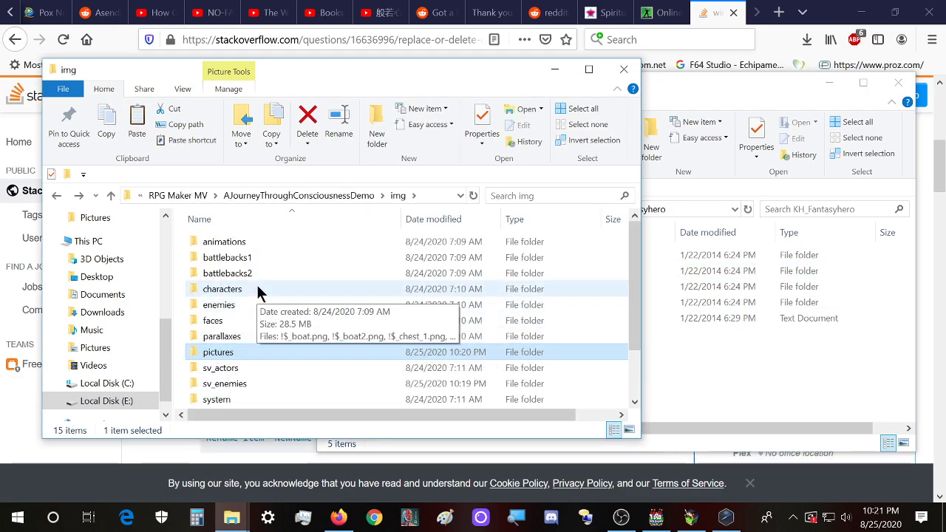
double_click(222, 289)
- Examine the existing sprite sheets in the project's img\characters folder, down through the $Civilian-F series
scroll(323, 263, "down", 8)
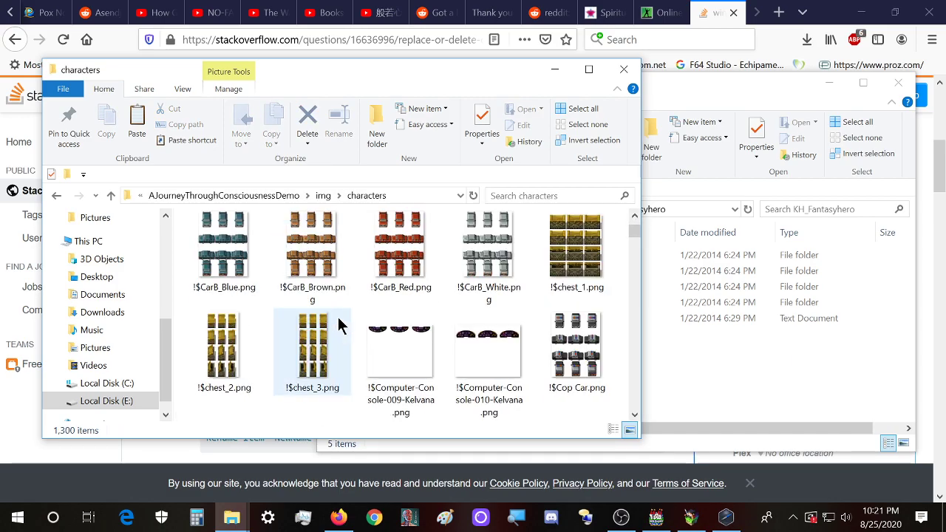
scroll(338, 317, "down", 15)
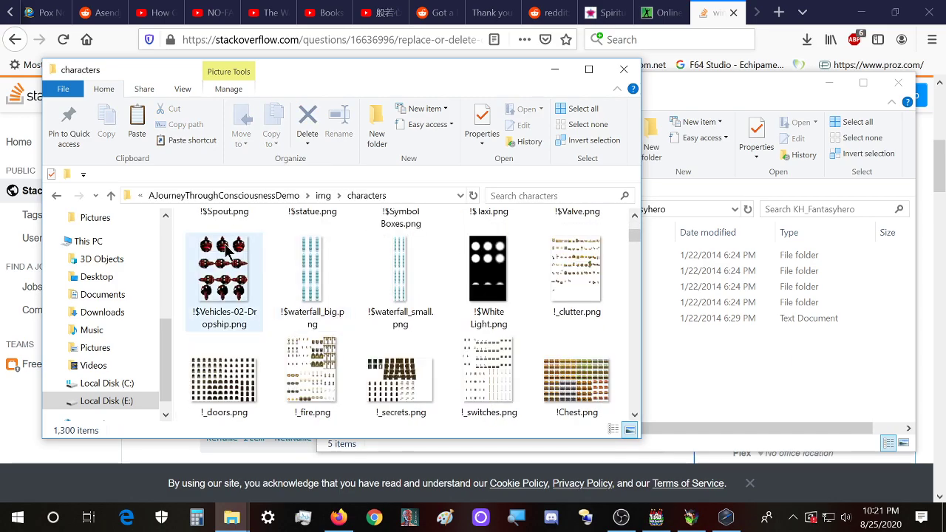
scroll(314, 307, "down", 5)
scroll(334, 336, "down", 6)
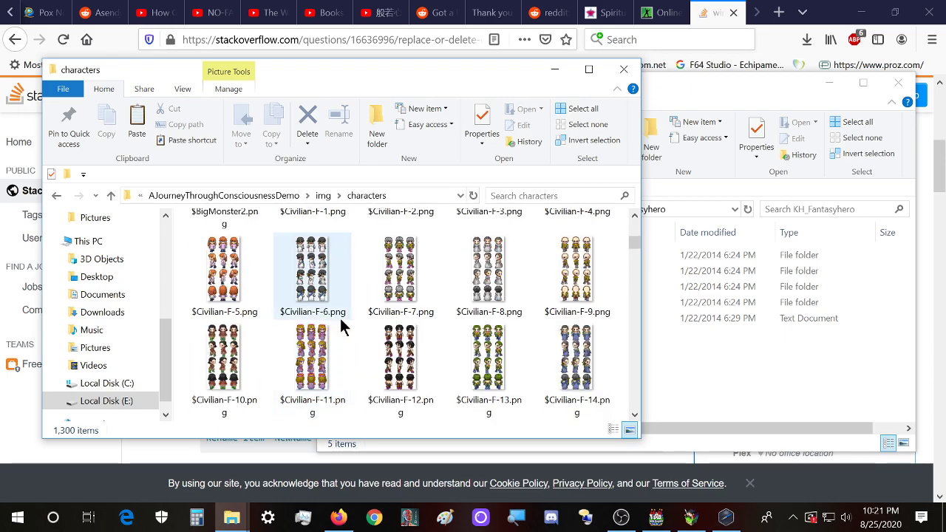
scroll(332, 325, "down", 5)
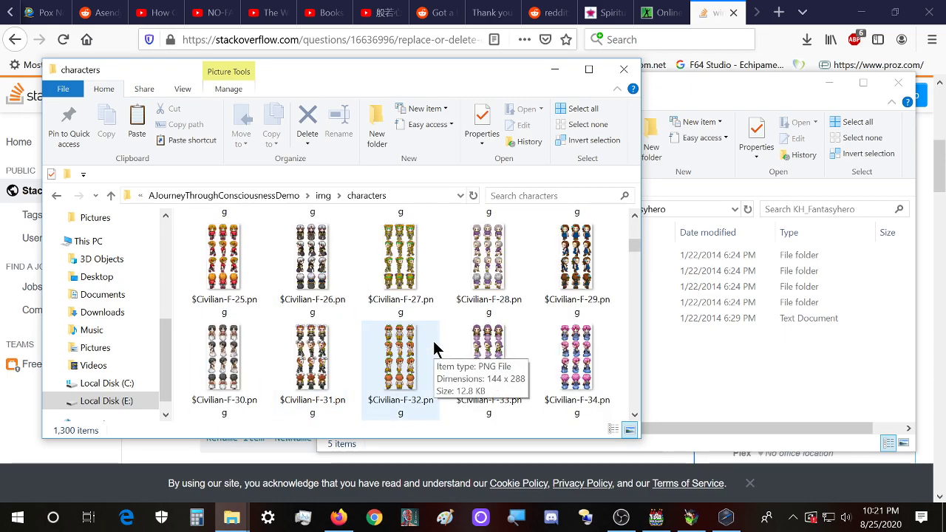
scroll(434, 347, "down", 3)
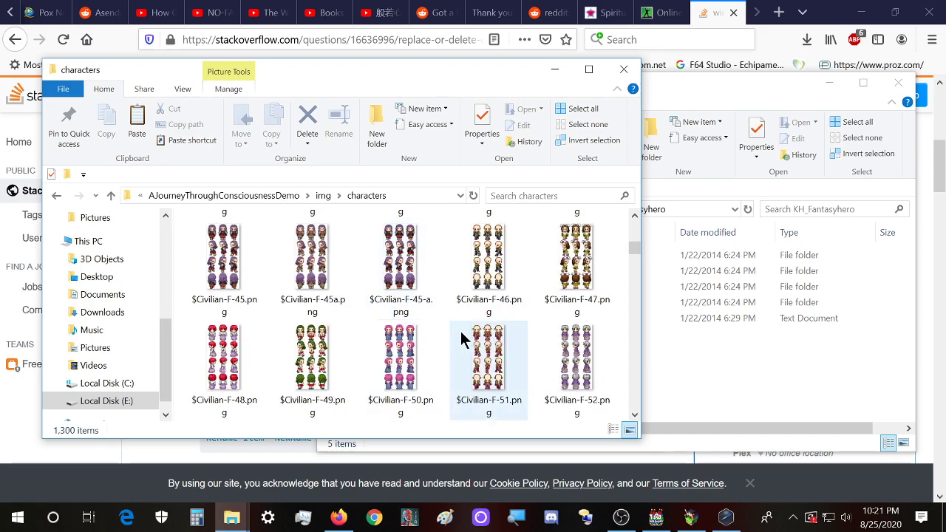
mouse_move(485, 346)
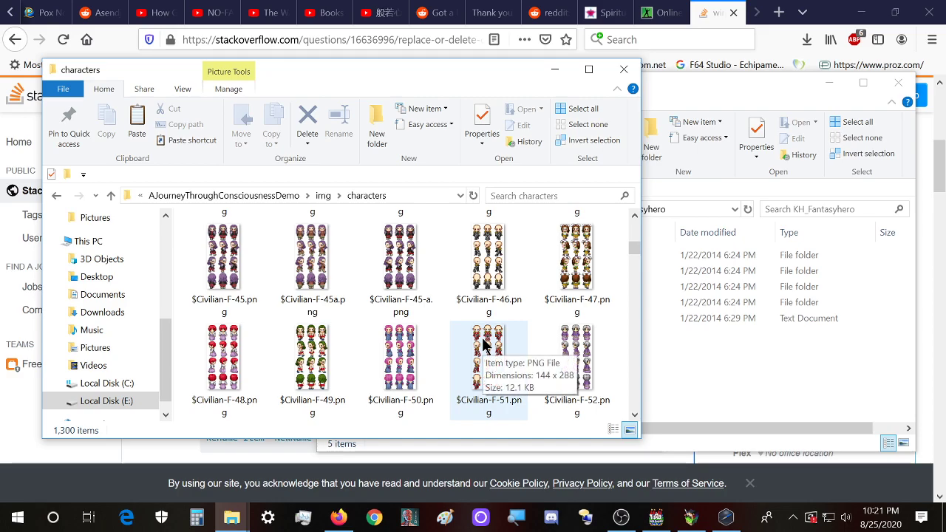
scroll(412, 352, "down", 3)
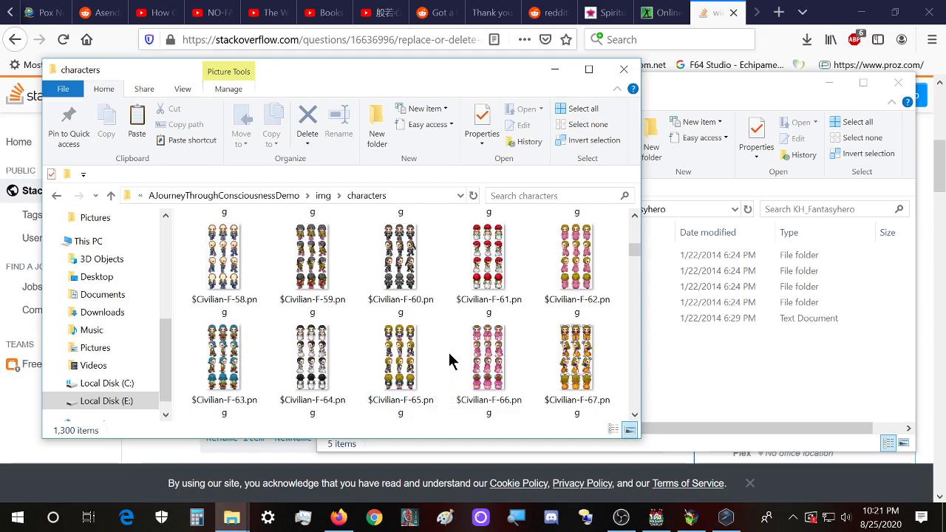
scroll(448, 353, "down", 4)
scroll(451, 352, "down", 1)
- Open the Faces folder of KH_Fantasyhero and copy all the face images in it
left_click(732, 365)
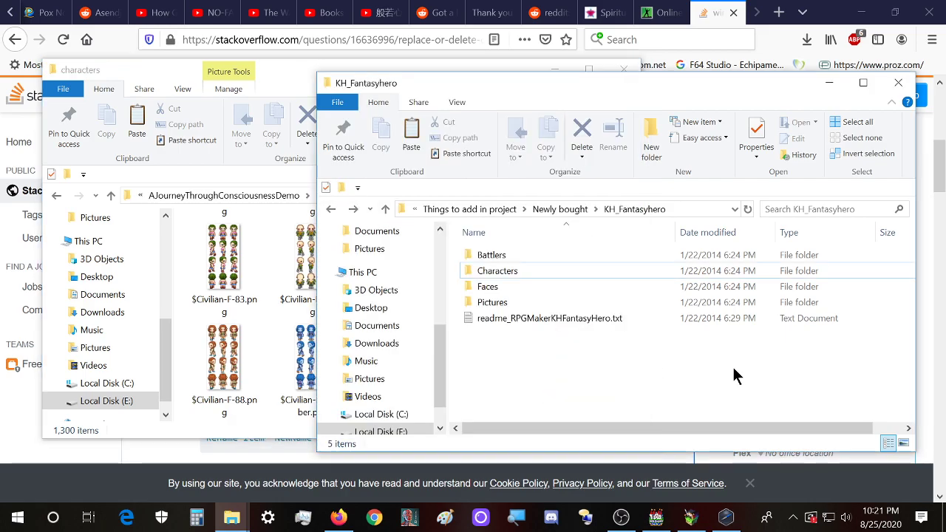
double_click(518, 290)
left_click(508, 280)
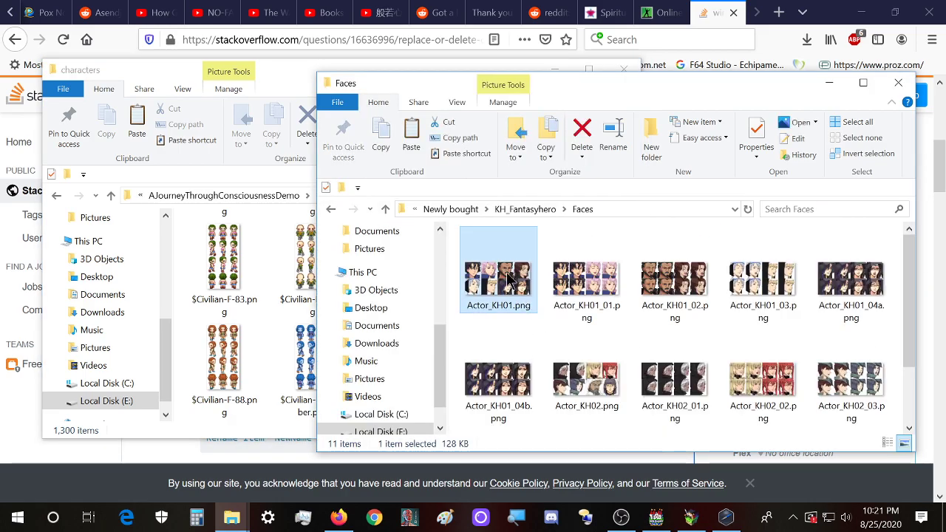
key("ctrl+a")
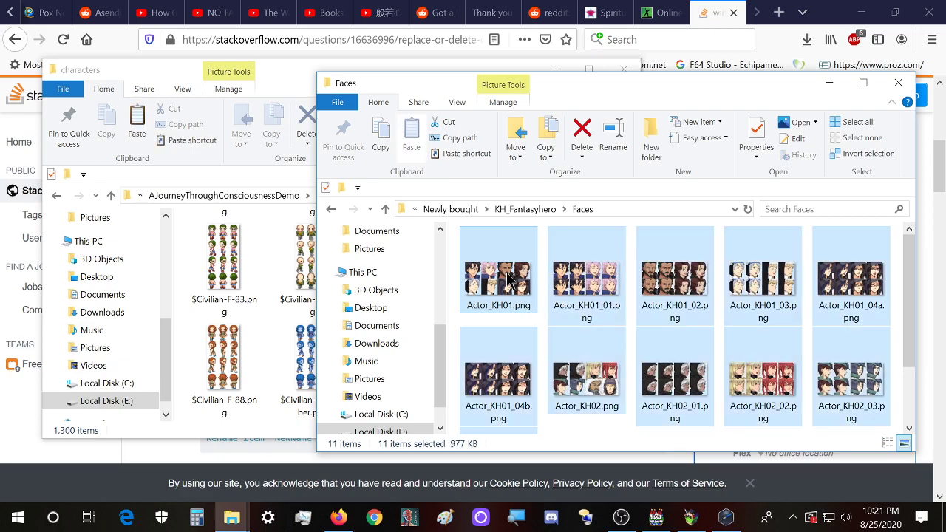
scroll(594, 301, "down", 2)
scroll(595, 318, "up", 2)
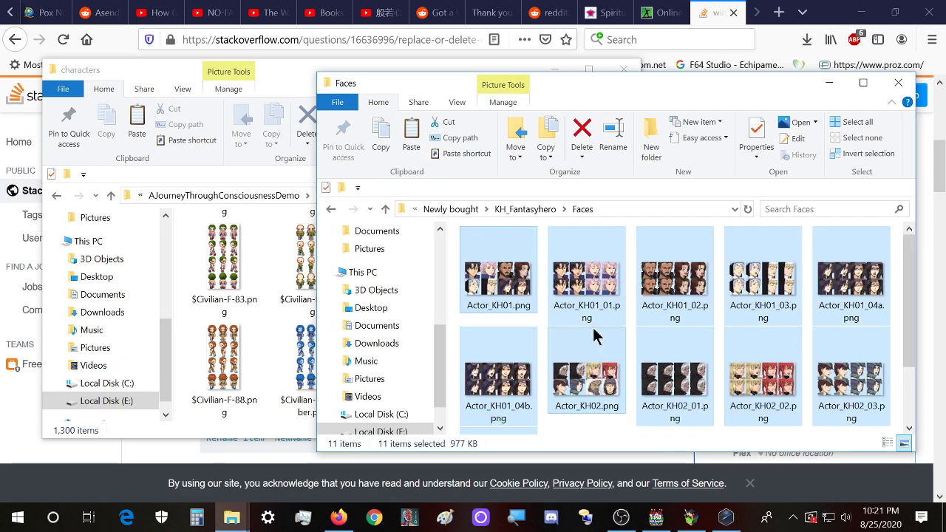
- Paste the copied face images into the project's img\faces folder
left_click(287, 87)
key("alt+Up")
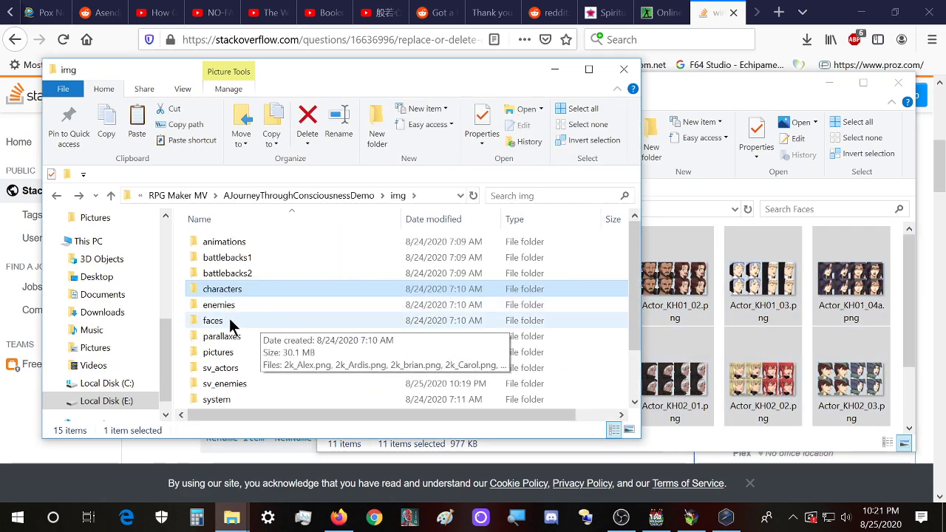
double_click(208, 324)
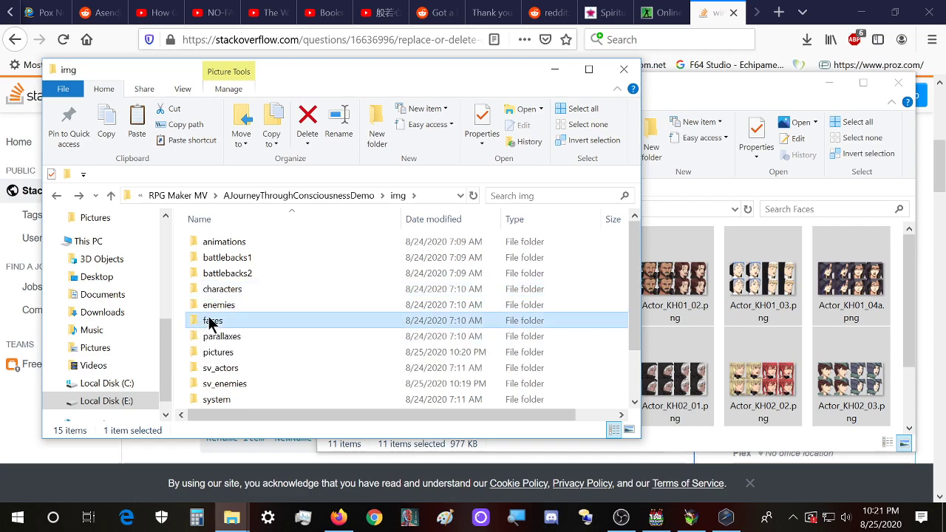
scroll(310, 318, "down", 2)
scroll(288, 345, "down", 2)
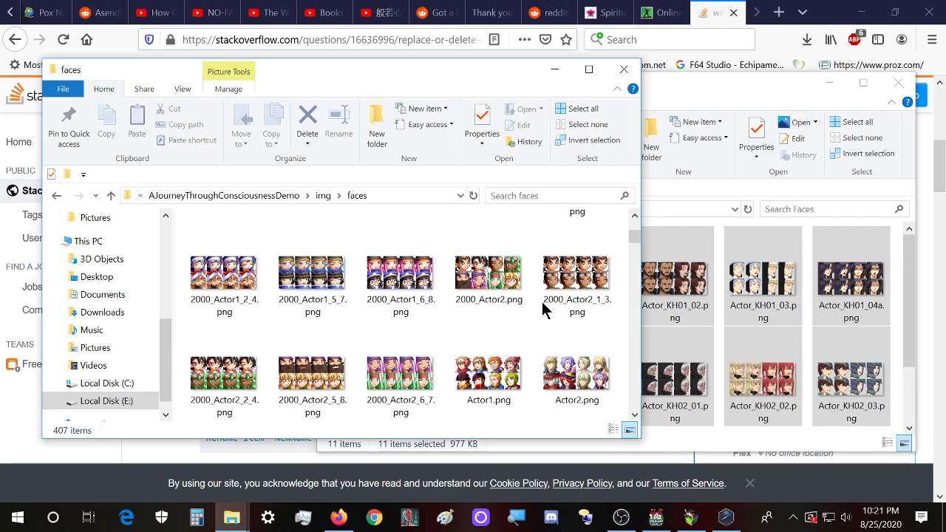
key("ctrl+v")
scroll(560, 307, "up", 3)
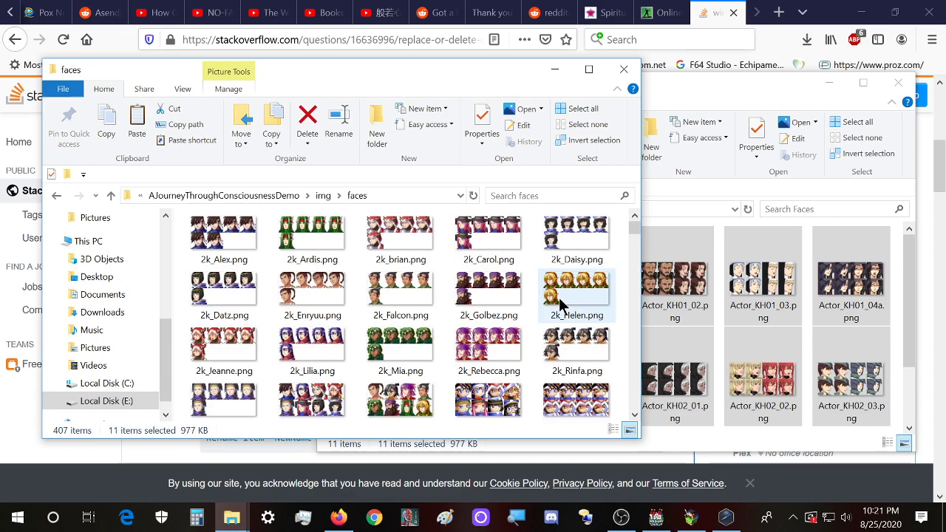
- Switch to RPG Maker MV and start a Show Text command in a new event on the RIGHT Room HOUSE (1) map
left_click(656, 518)
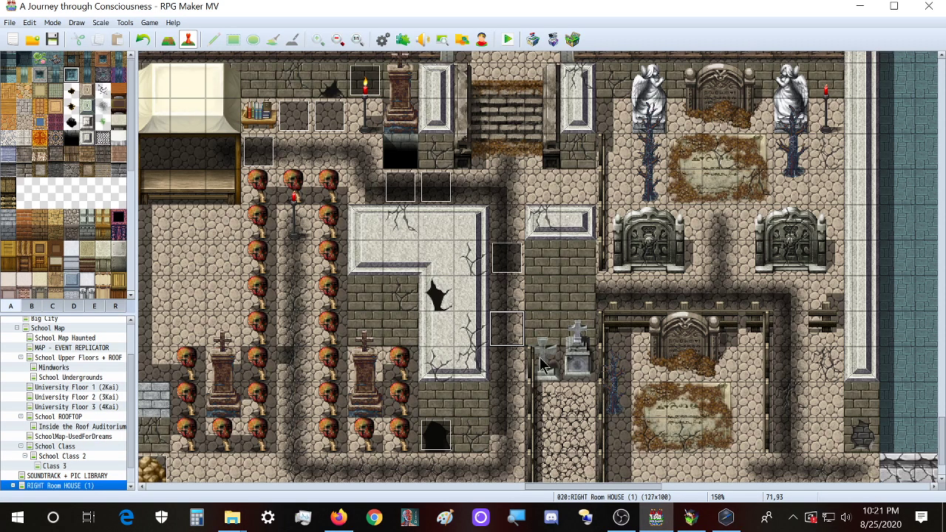
double_click(495, 325)
double_click(436, 158)
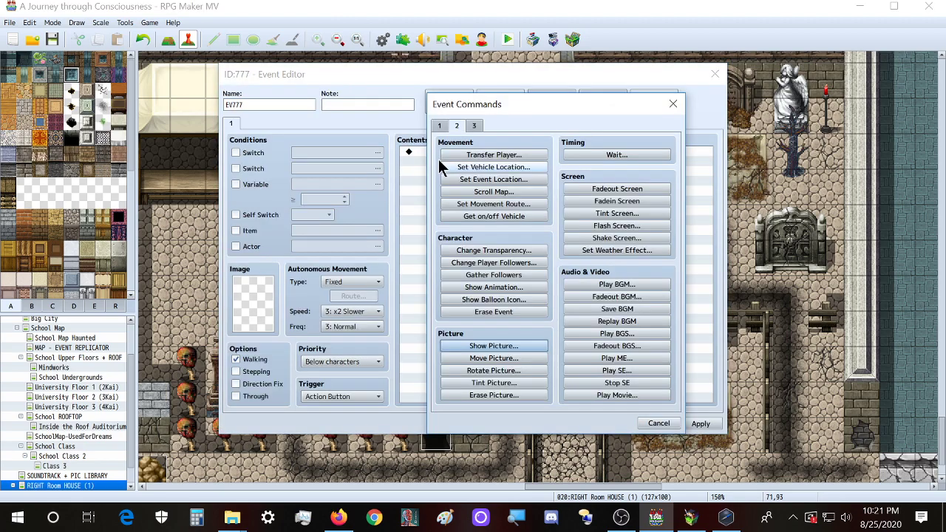
left_click(439, 126)
left_click(488, 154)
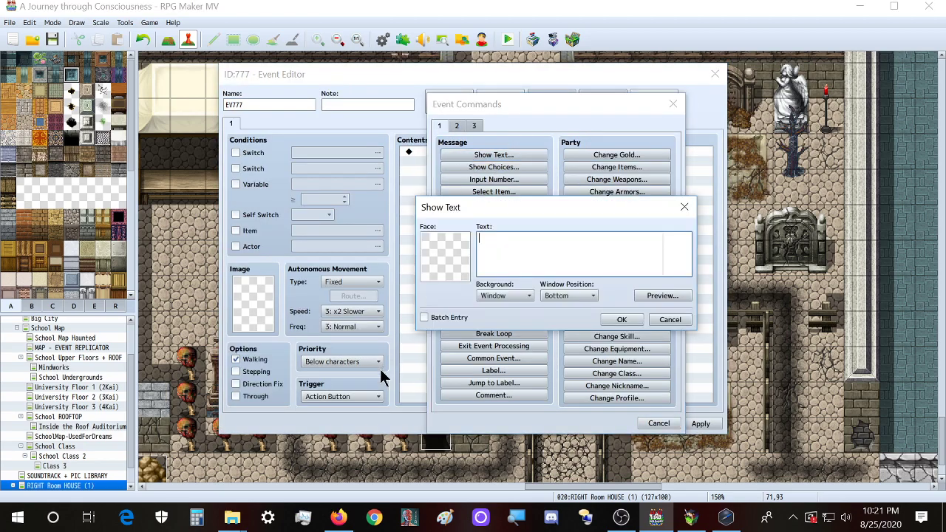
- Check the file names in the KH_Fantasyhero Faces folder and preview Actor_KH01 and Actor_KH02 as the message's face image
mouse_move(233, 517)
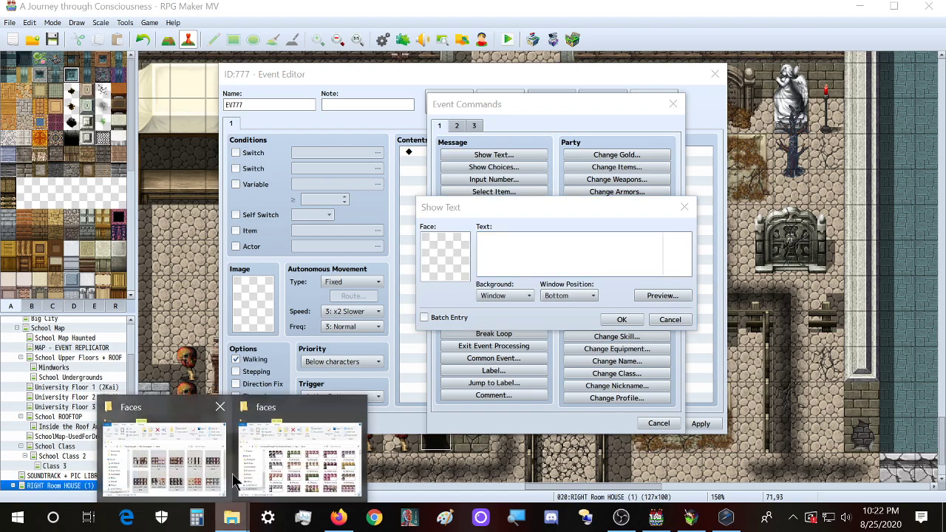
left_click(207, 469)
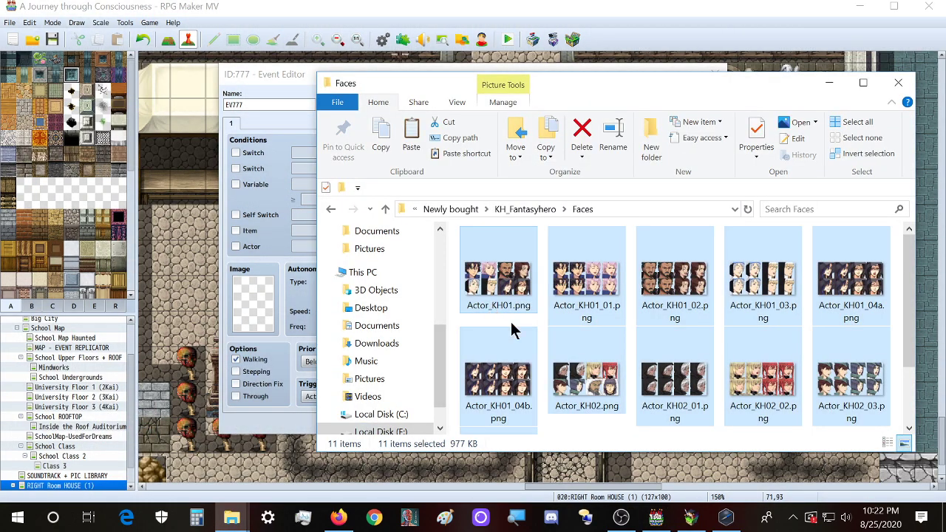
left_click(655, 518)
double_click(443, 261)
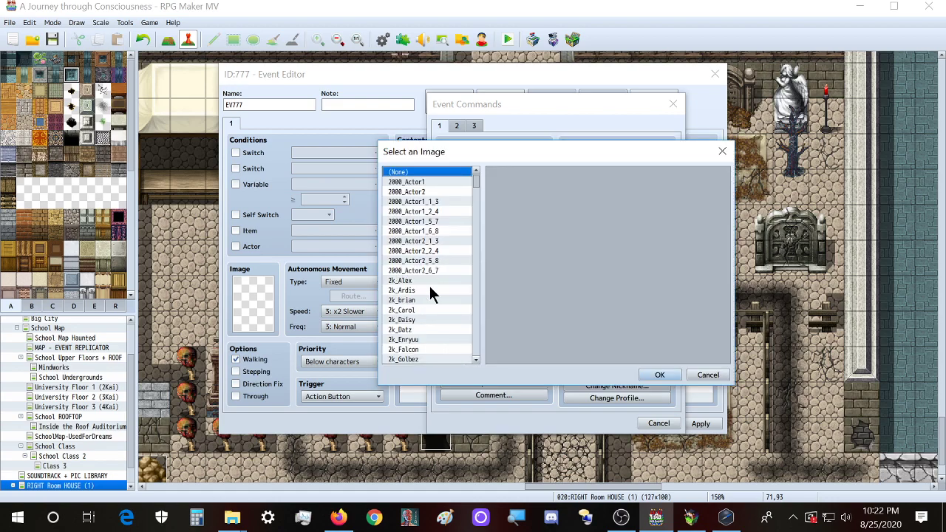
scroll(431, 274, "down", 4)
left_click(437, 282)
left_click(437, 291)
left_click(434, 302)
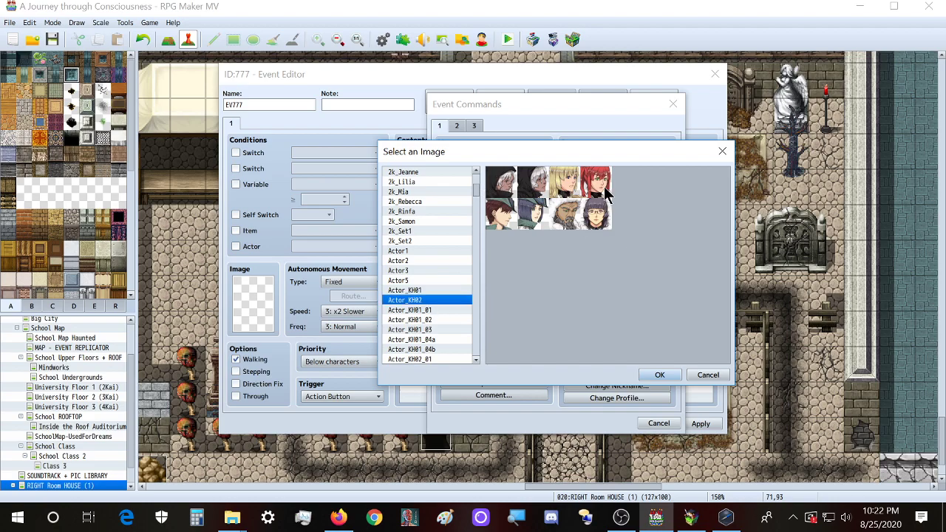
- Preview the Actor_KH01_01, Actor_KH01_03, Actor_KH01_04a, Actor_KH01_04b and Actor_KH02_01 face sets
left_click(430, 310)
left_click(431, 329)
left_click(431, 349)
left_click(427, 360)
left_click(433, 332)
left_click(443, 309)
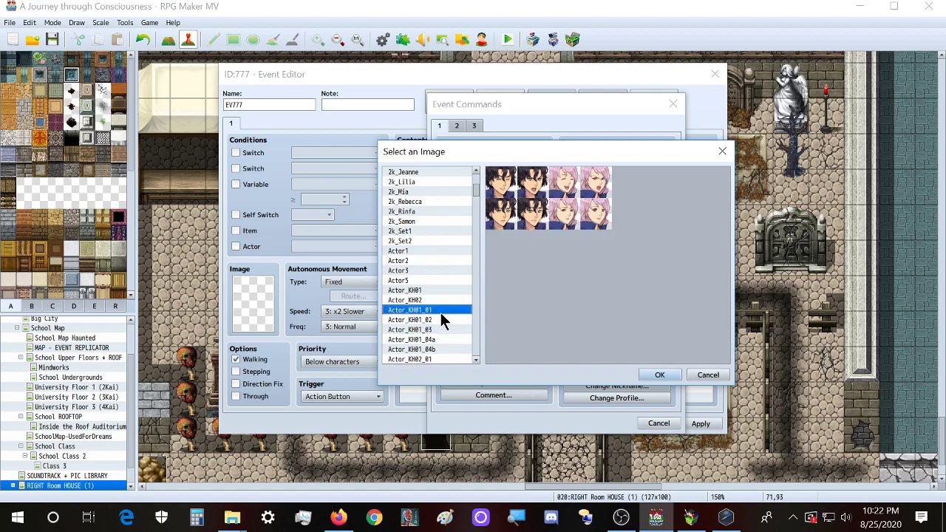
scroll(443, 308, "down", 1)
left_click(441, 320)
left_click(440, 331)
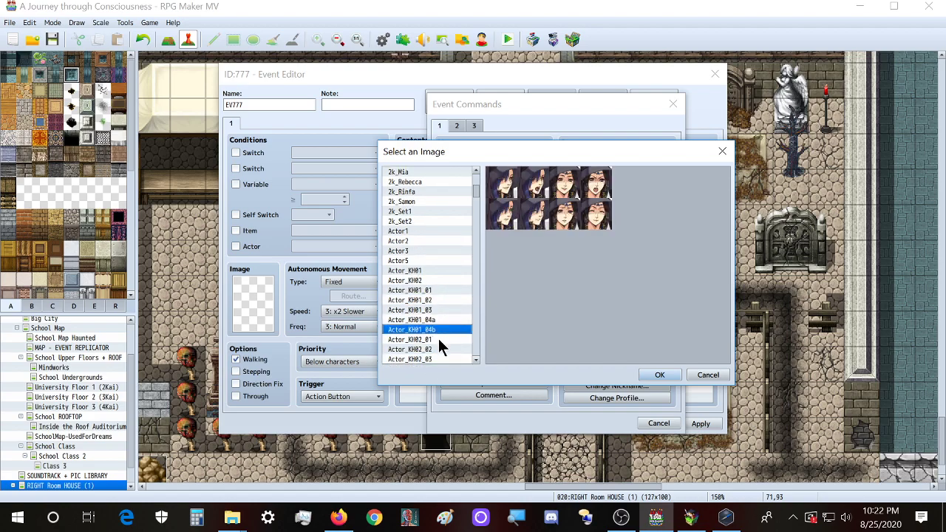
- Compare the Actor_KH02_02 and Actor_KH02_04 face sets with Actor_KH01_01, Actor_KH01_03 and Actor_KH01_04b
scroll(447, 314, "down", 2)
left_click(449, 271)
left_click(443, 291)
left_click(439, 310)
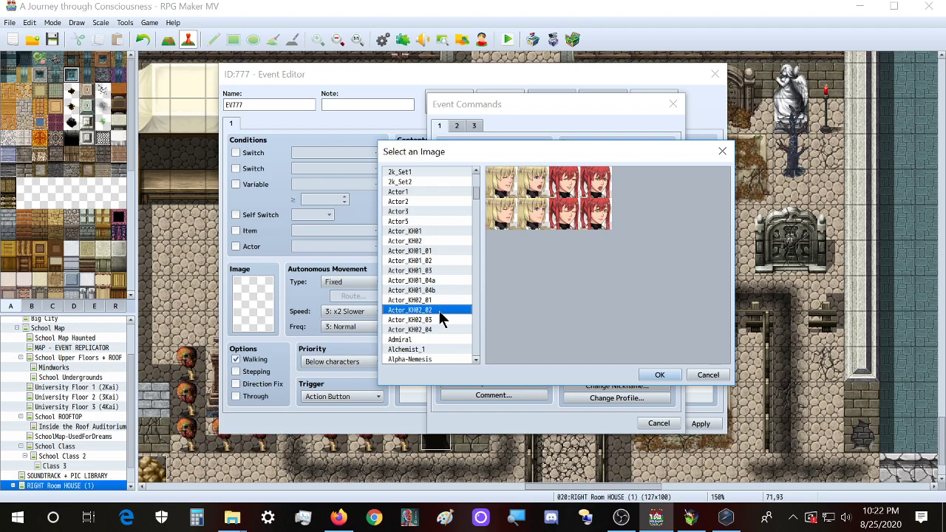
left_click(439, 330)
left_click(448, 310)
left_click(451, 271)
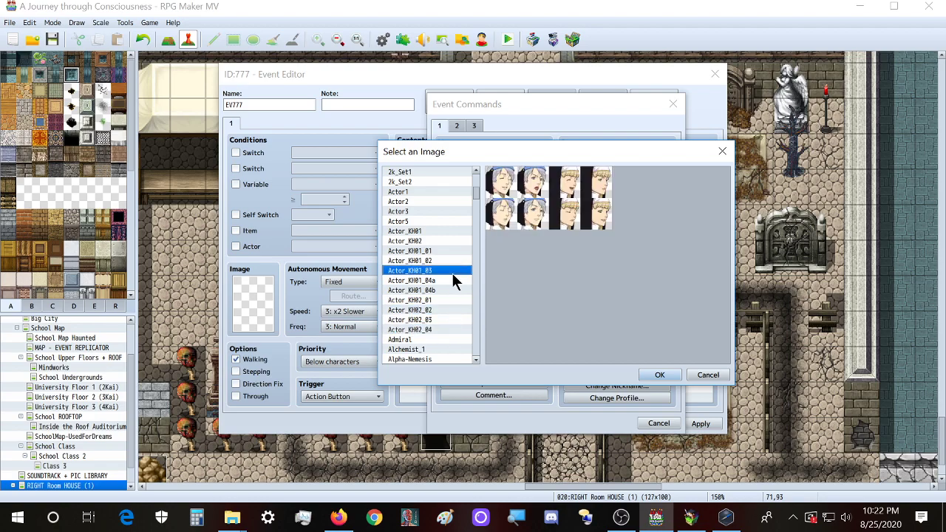
left_click(454, 251)
- Preview the Actor_KH02_01 through Actor_KH02_04 face sets and the neighbouring Admiral face
left_click(445, 311)
left_click(445, 320)
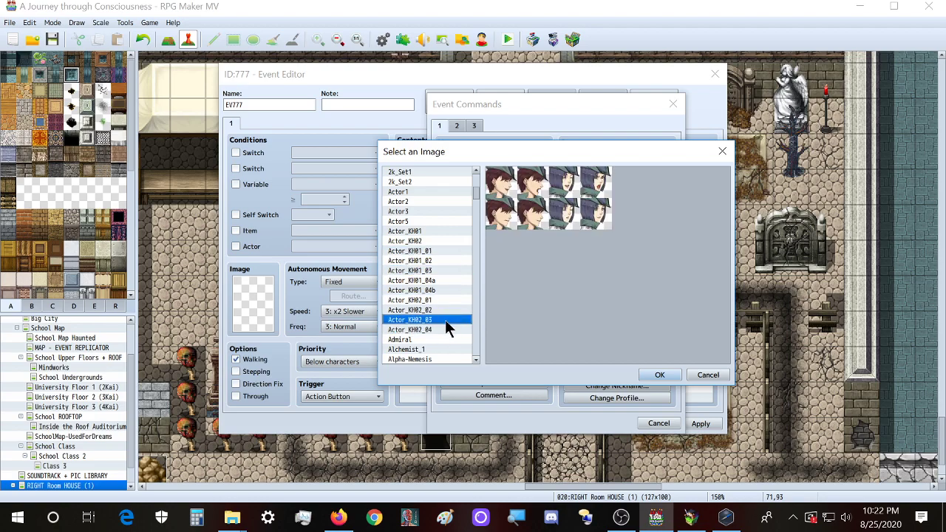
left_click(442, 330)
left_click(441, 340)
left_click(444, 330)
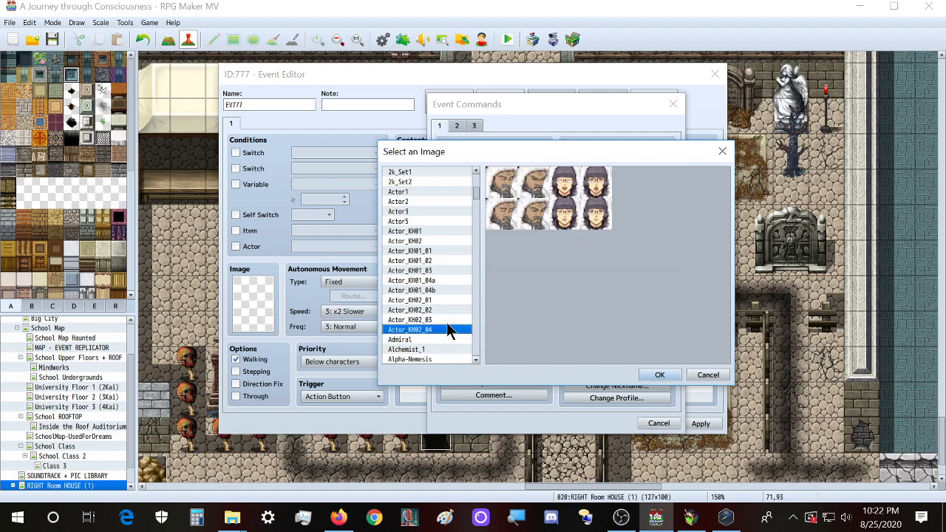
left_click(448, 319)
left_click(452, 302)
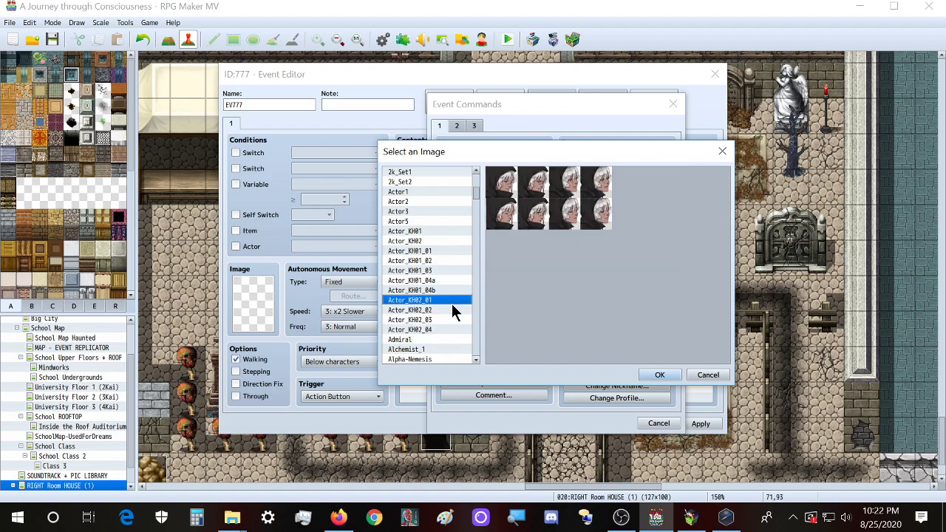
left_click(448, 311)
- Close the face selection, the Show Text command and the new event without saving anything
left_click(723, 151)
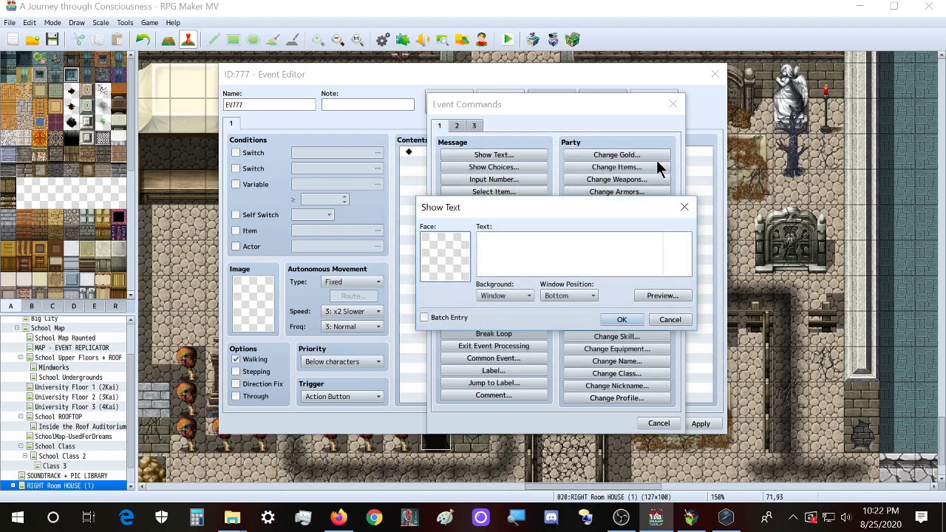
left_click(685, 207)
left_click(674, 104)
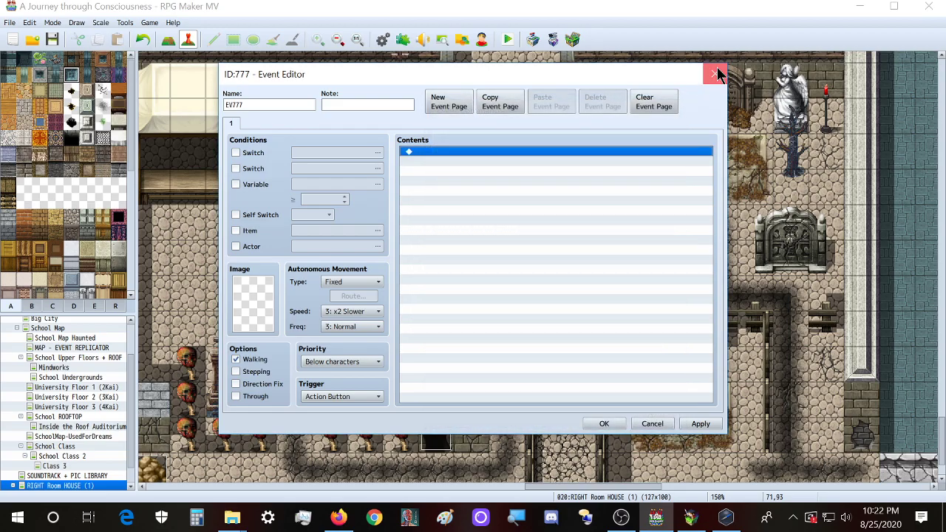
left_click(716, 74)
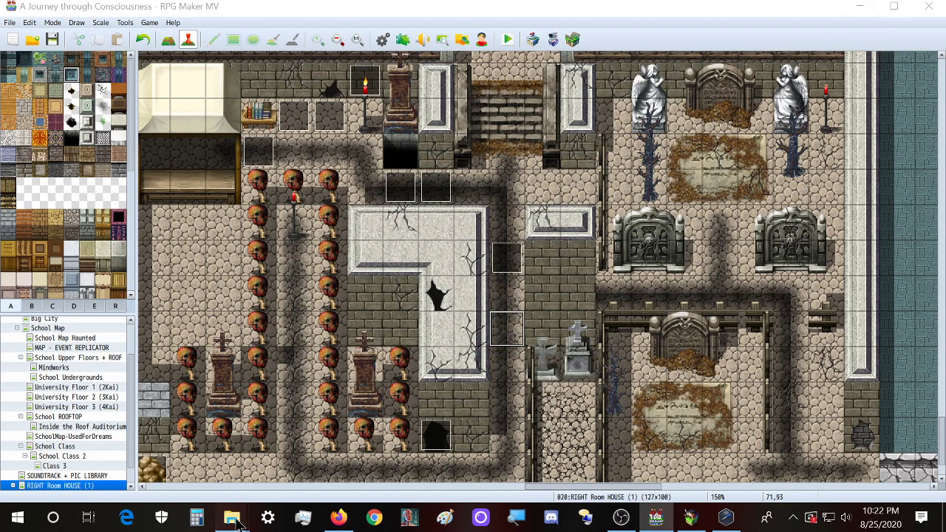
- Review the face images selected in the KH_Fantasyhero Faces folder in File Explorer
mouse_move(235, 521)
left_click(204, 460)
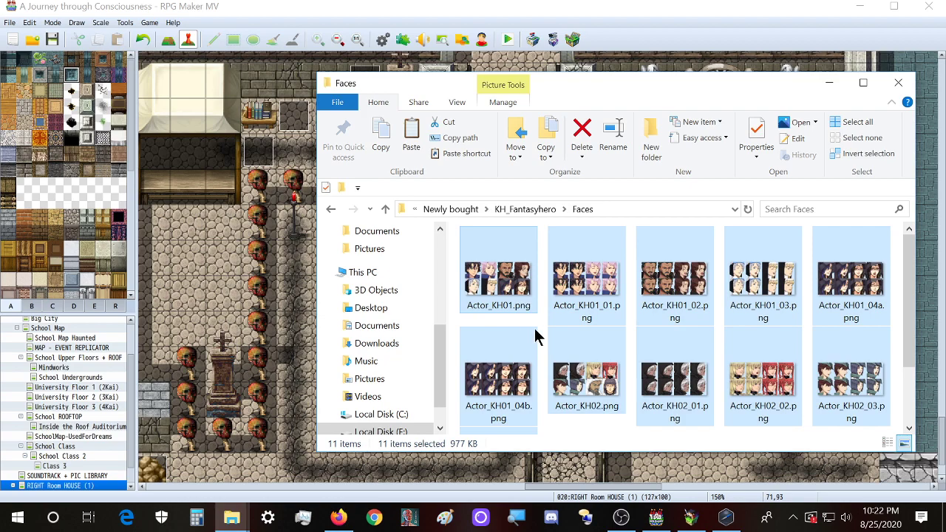
scroll(576, 339, "down", 1)
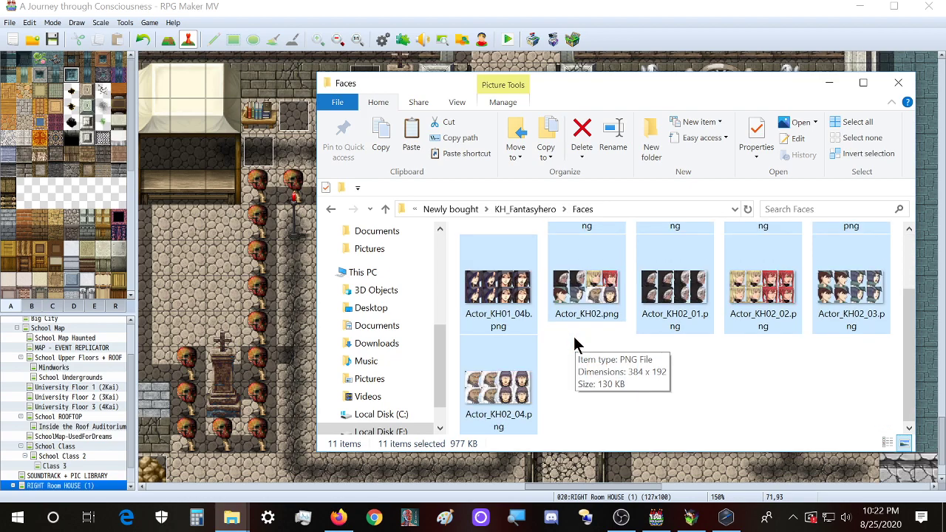
scroll(573, 335, "up", 2)
- Switch to the project's img\faces folder, move its window aside and search it for KH
left_click(235, 522)
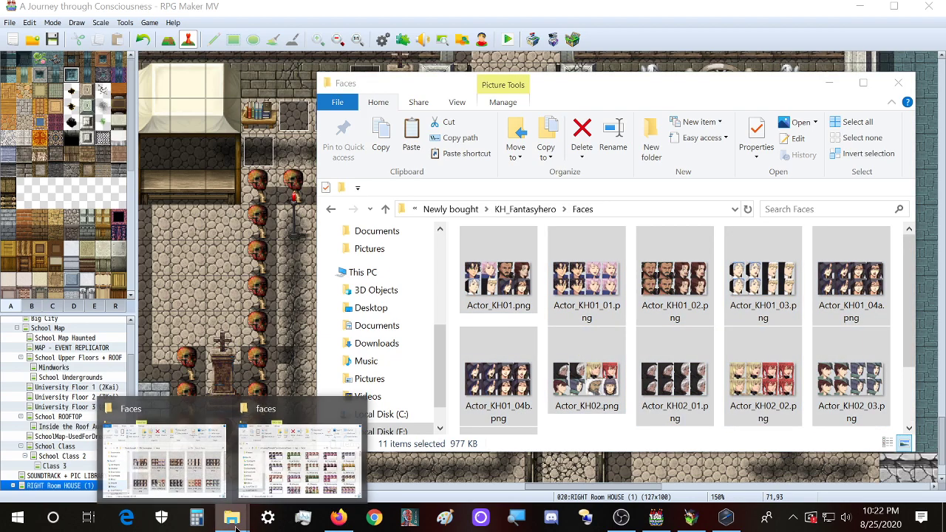
mouse_move(201, 477)
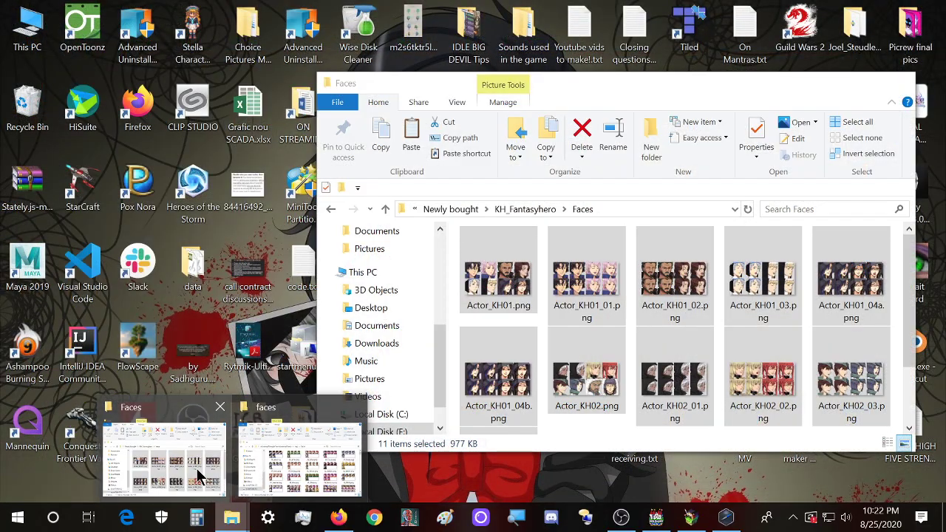
left_click(299, 457)
left_click_drag(373, 70, 323, 61)
left_click(369, 300)
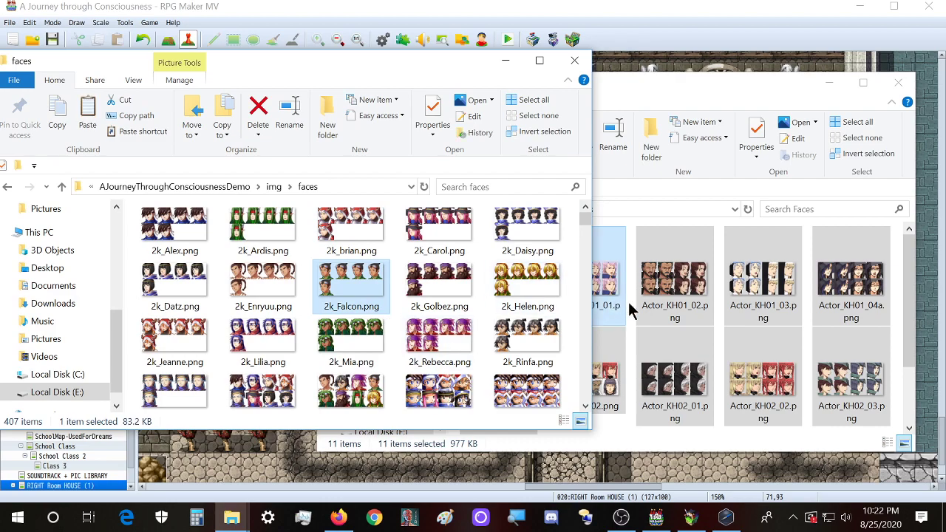
left_click(482, 186)
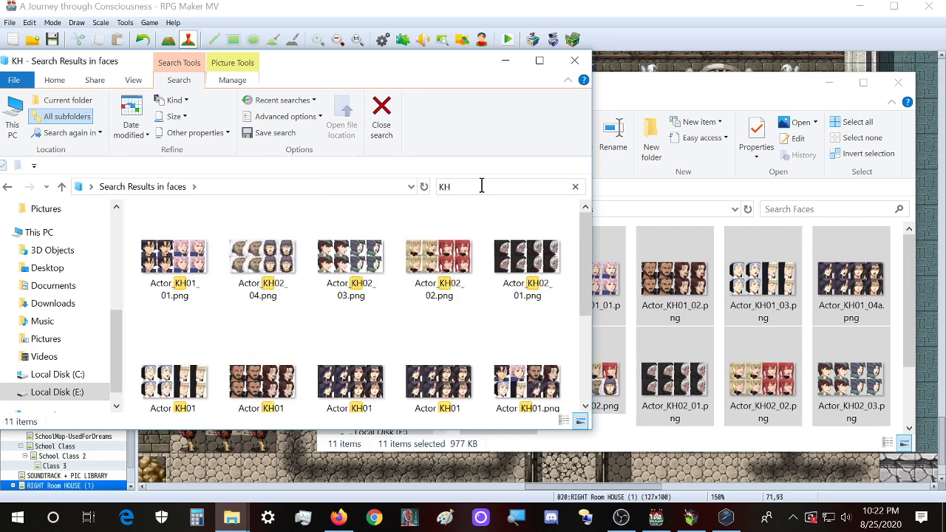
- Minimise both folder windows and the other open programs, and launch CLIP STUDIO from the desktop
left_click(510, 62)
left_click(829, 81)
left_click(859, 7)
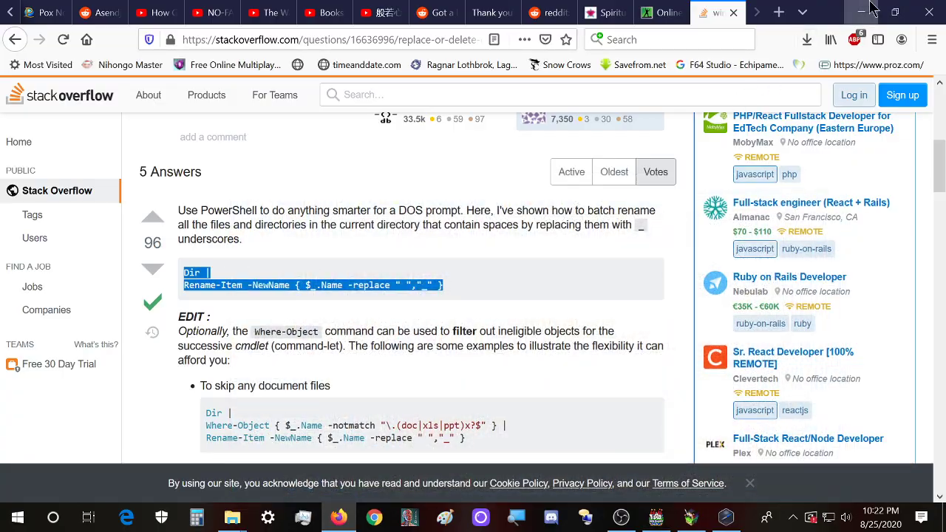
left_click(870, 9)
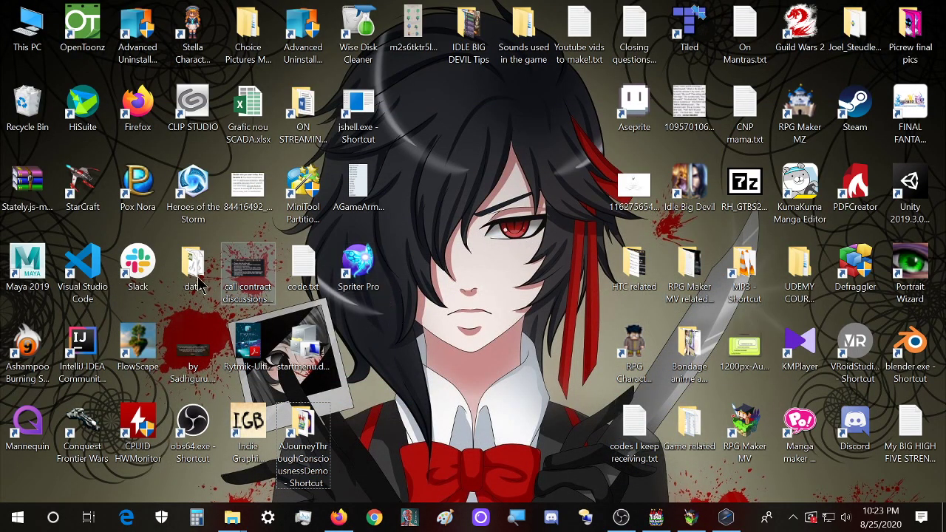
double_click(191, 106)
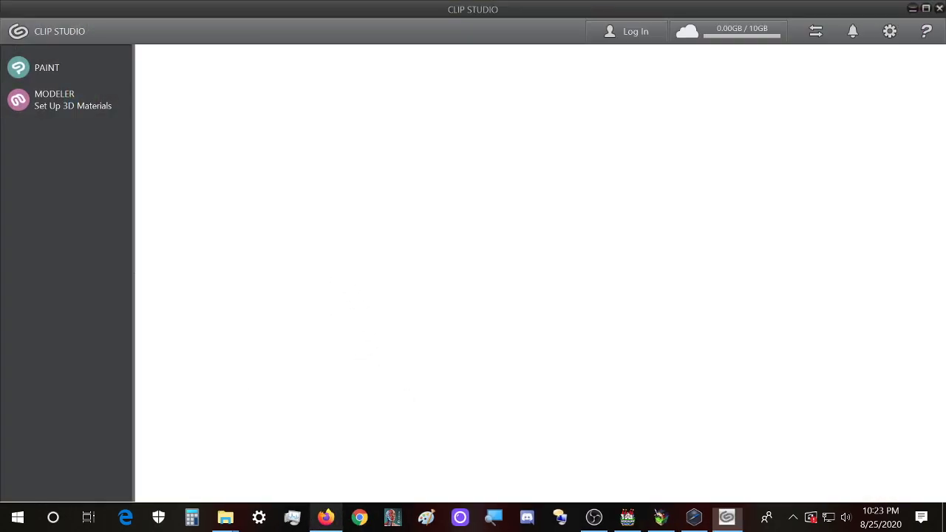
left_click(326, 516)
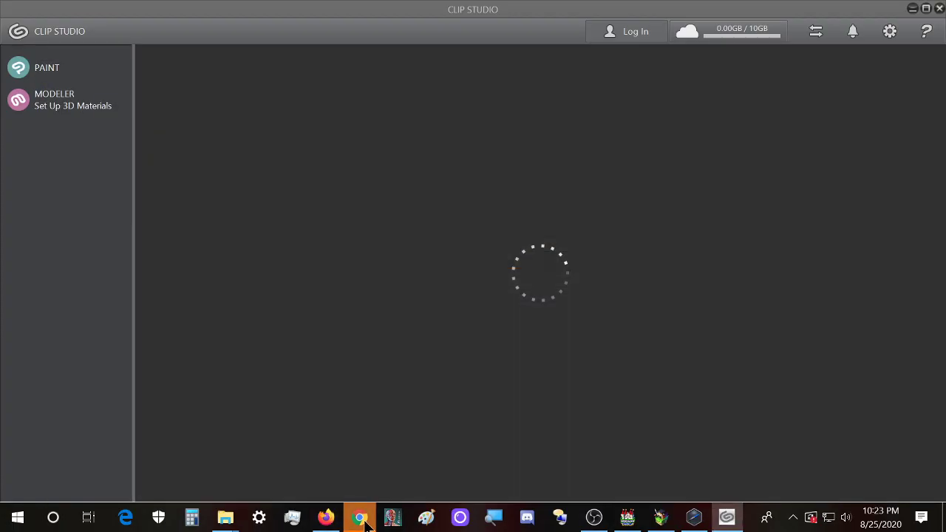
left_click(360, 517)
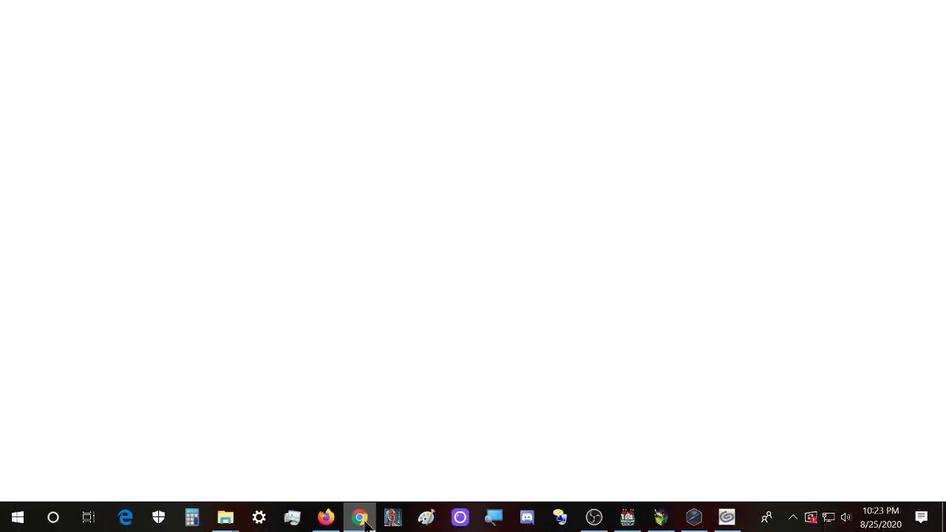
left_click(930, 38)
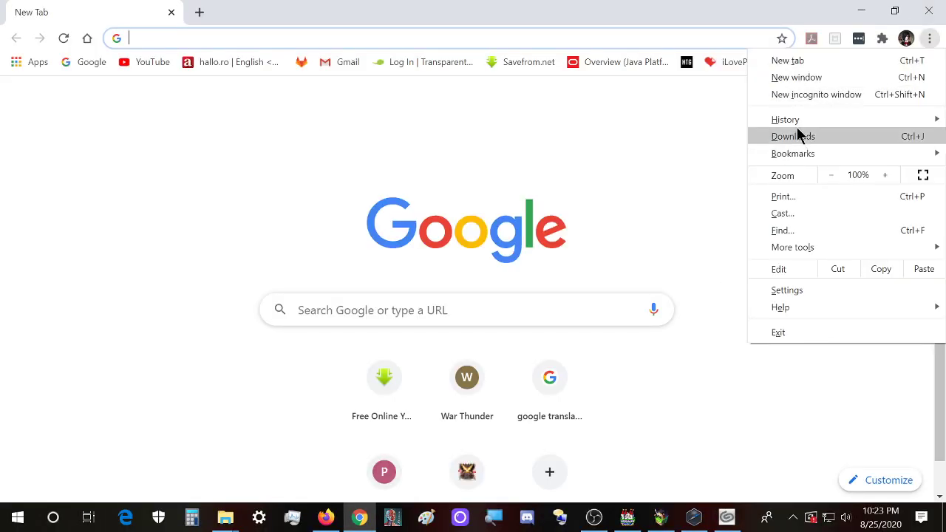
mouse_move(755, 126)
left_click(572, 159)
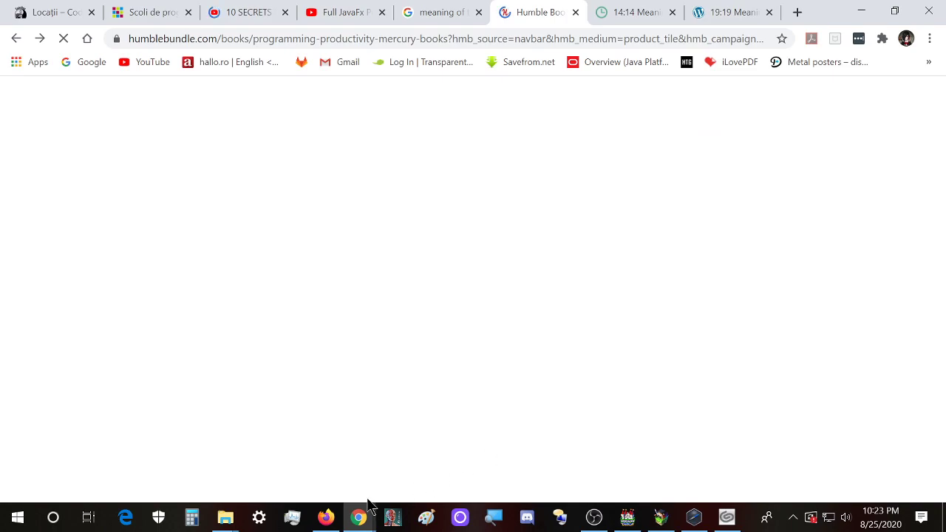
mouse_move(369, 506)
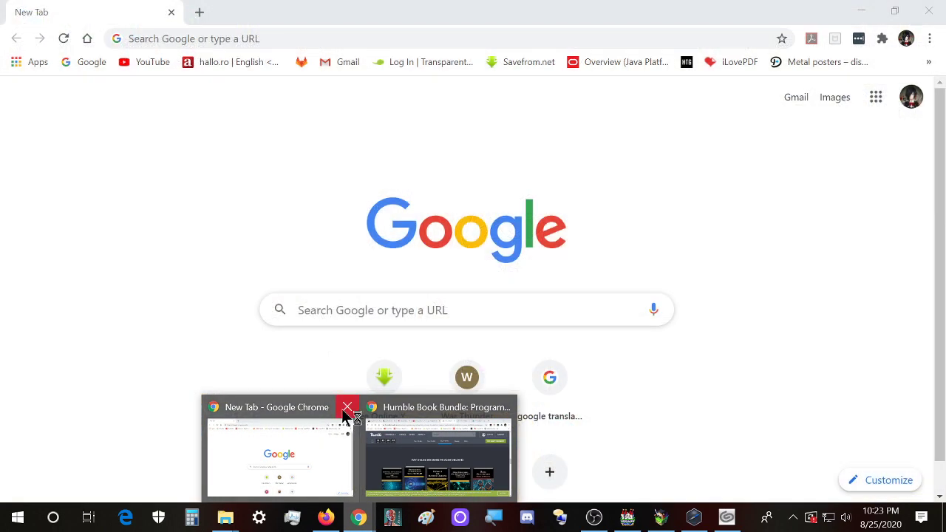
left_click(345, 407)
left_click(427, 406)
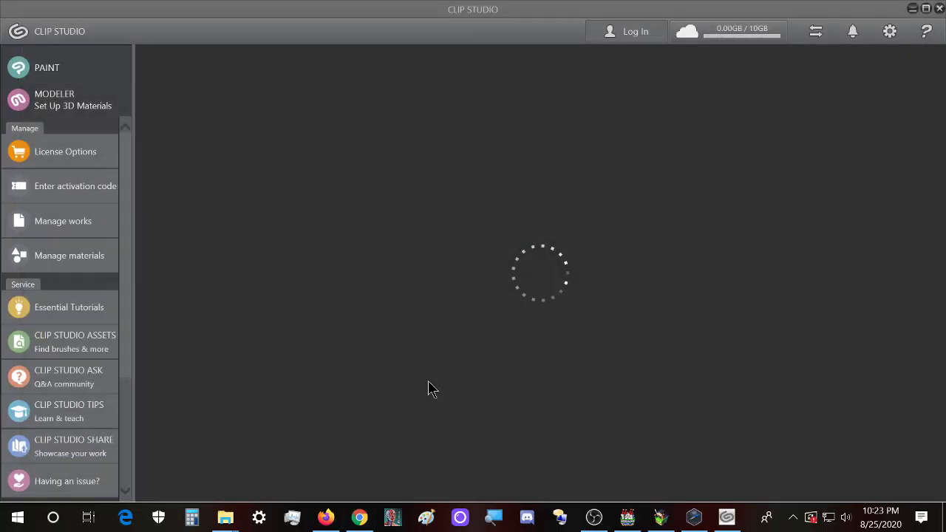
- Compare the KH search results in the project's faces folder with the images in the KH_Fantasyhero Faces folder
left_click(325, 517)
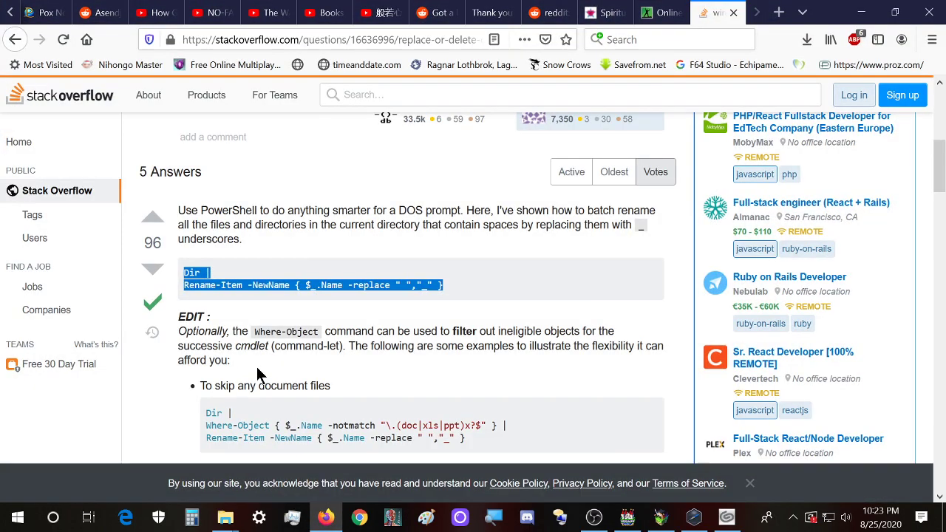
mouse_move(225, 518)
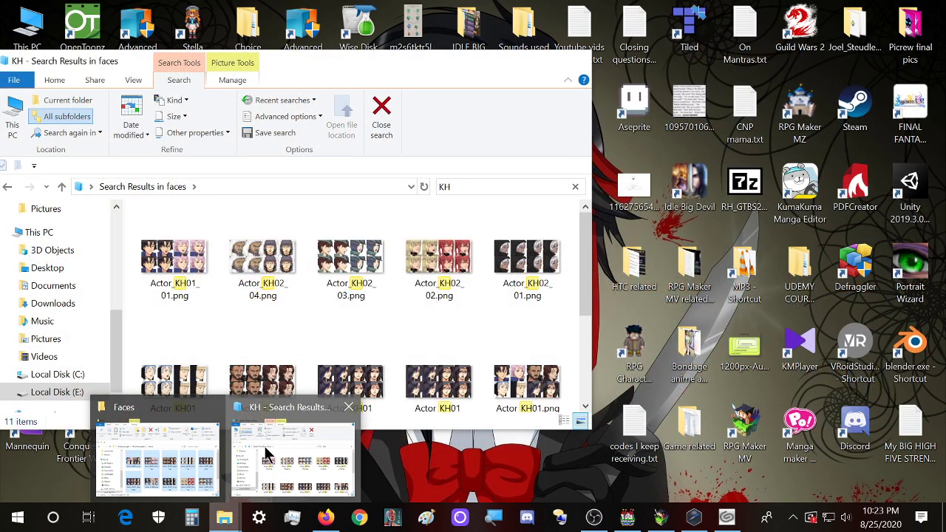
left_click(277, 432)
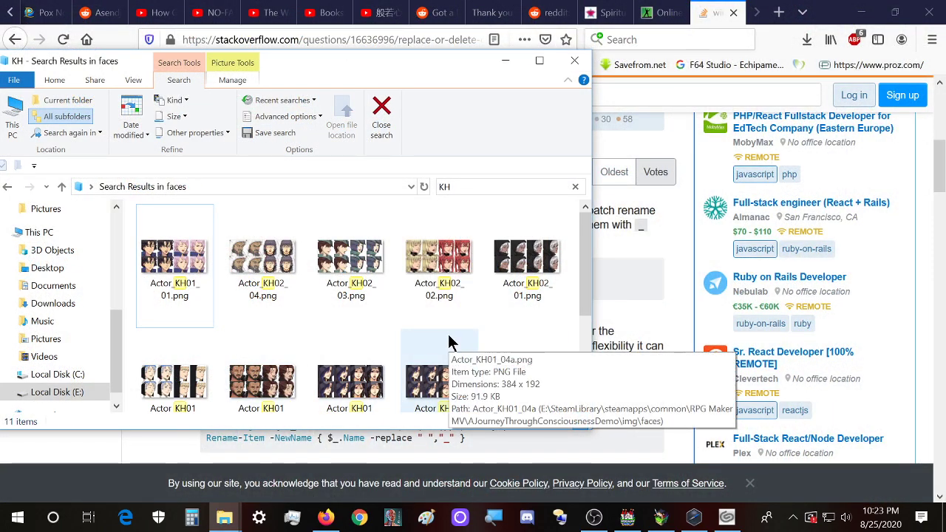
scroll(375, 327, "down", 2)
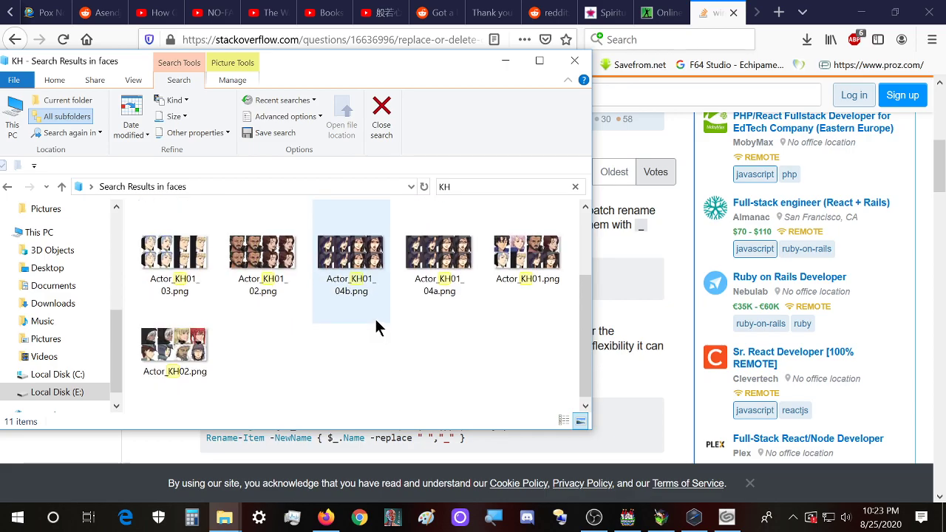
scroll(376, 325, "up", 2)
left_click(225, 520)
left_click(178, 459)
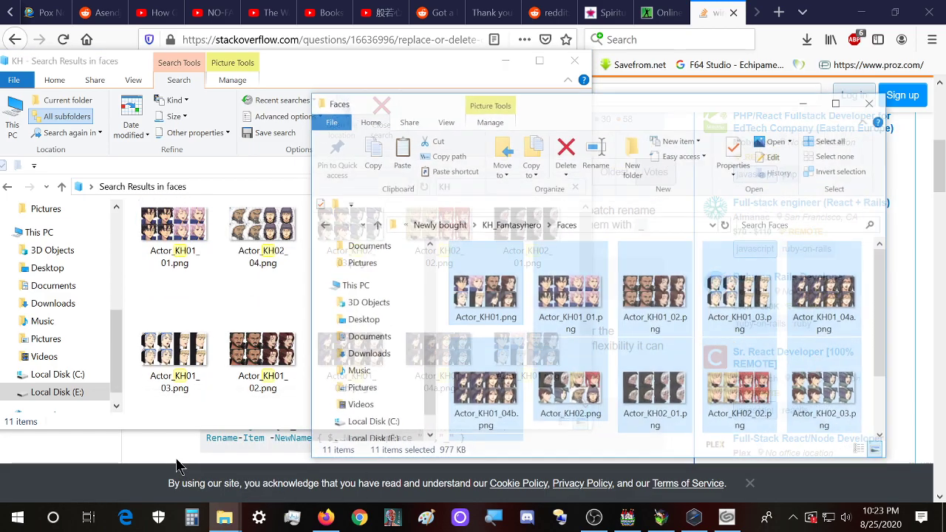
left_click(225, 519)
left_click(281, 465)
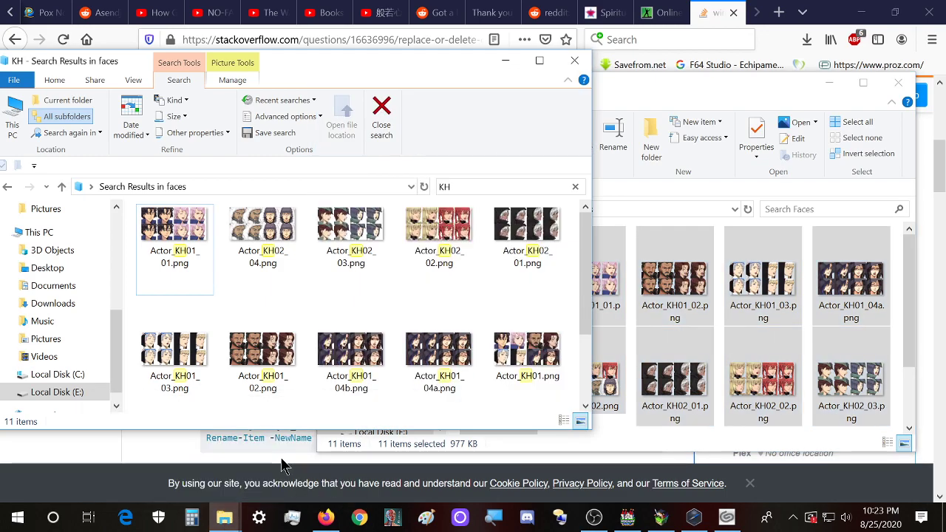
- Delete all the selected Actor_KH images from the KH_Fantasyhero Faces folder and minimise its window
left_click(662, 93)
scroll(658, 355, "down", 2)
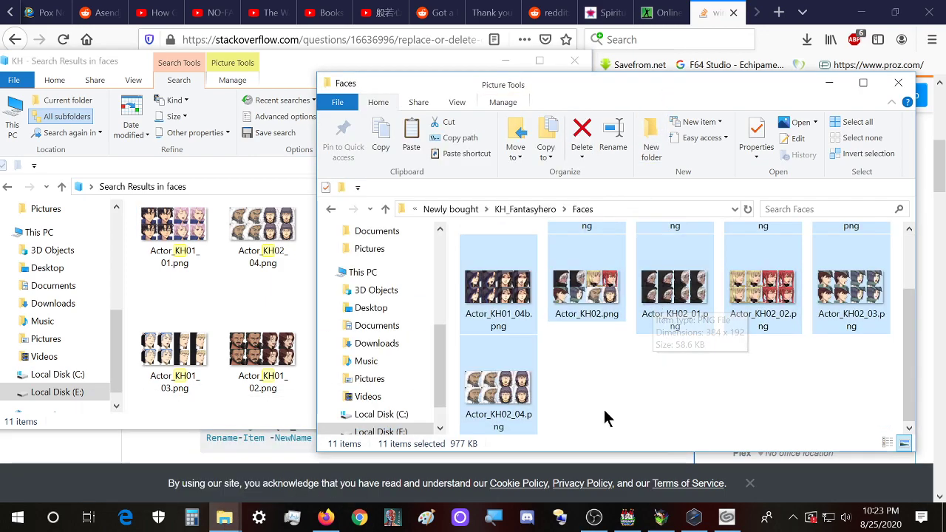
scroll(604, 412, "up", 2)
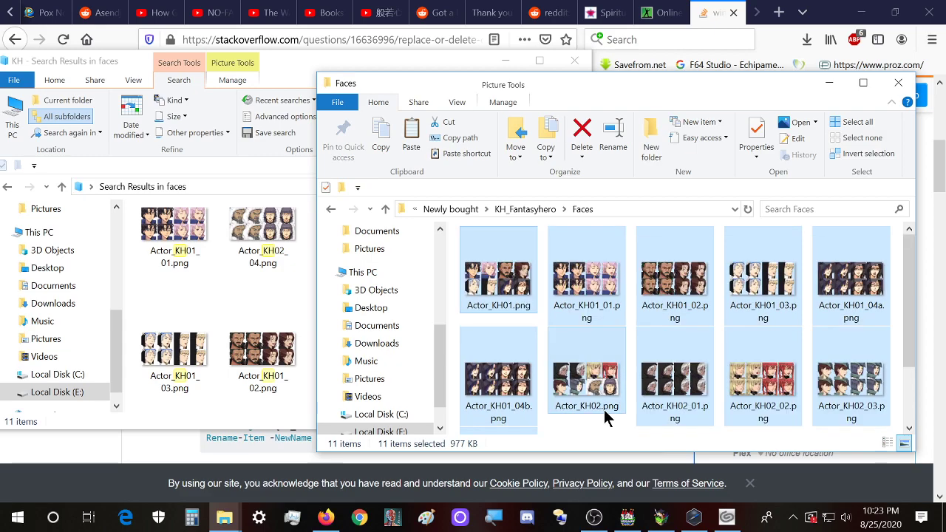
key("Delete")
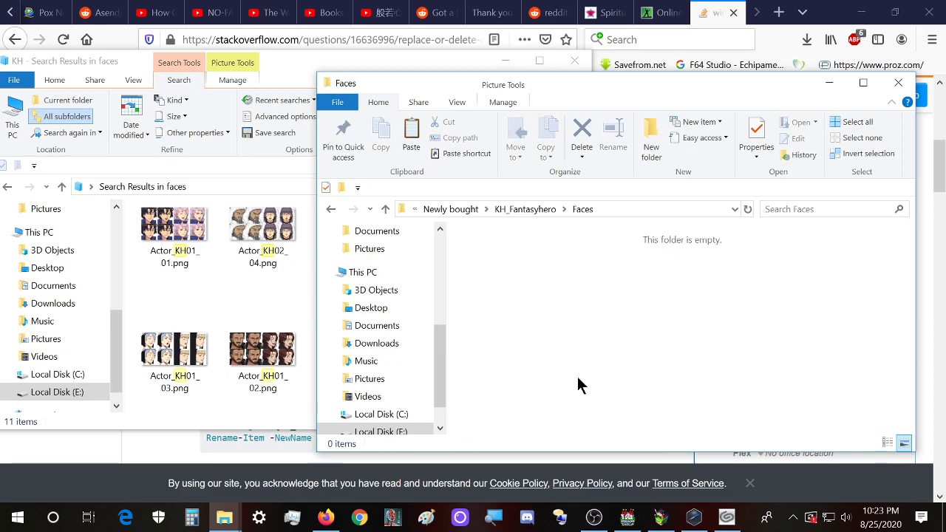
left_click(829, 82)
- Start CLIP STUDIO PAINT from the CLIP STUDIO launcher and close the launcher window
left_click(726, 517)
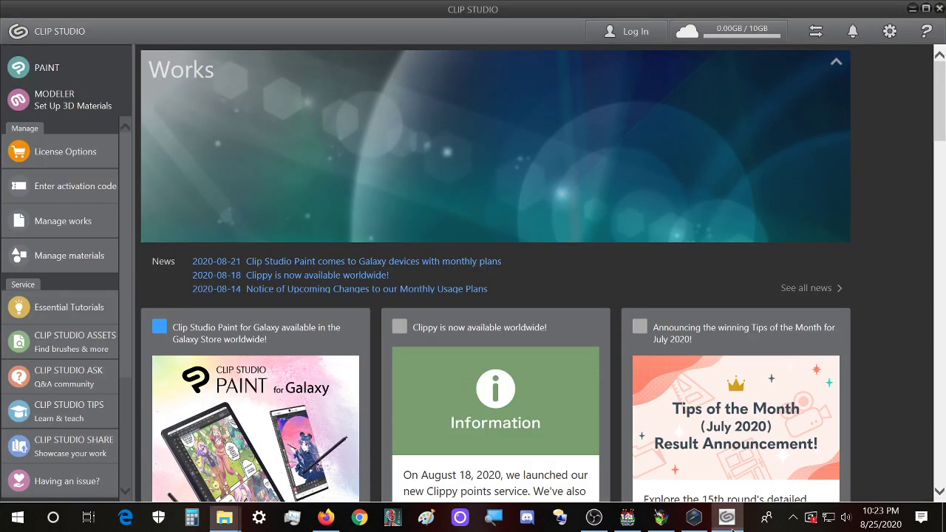
left_click(44, 67)
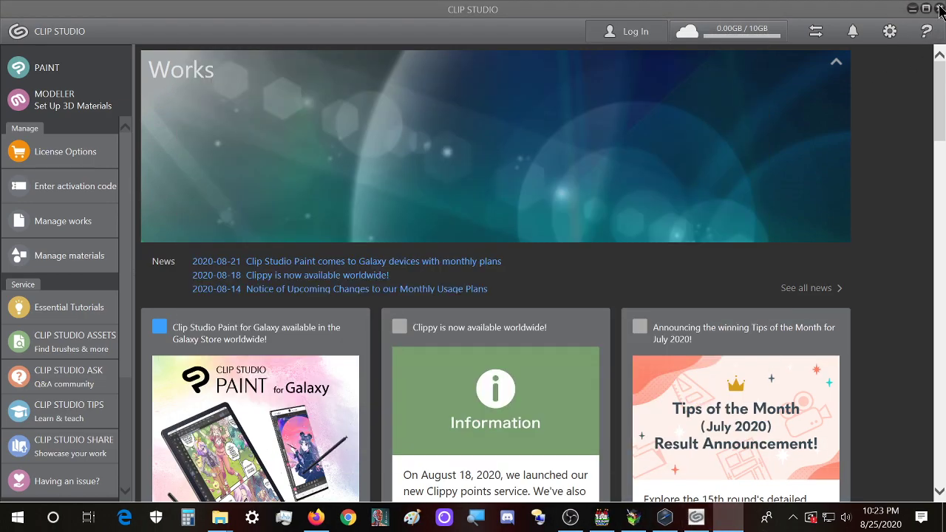
left_click(940, 9)
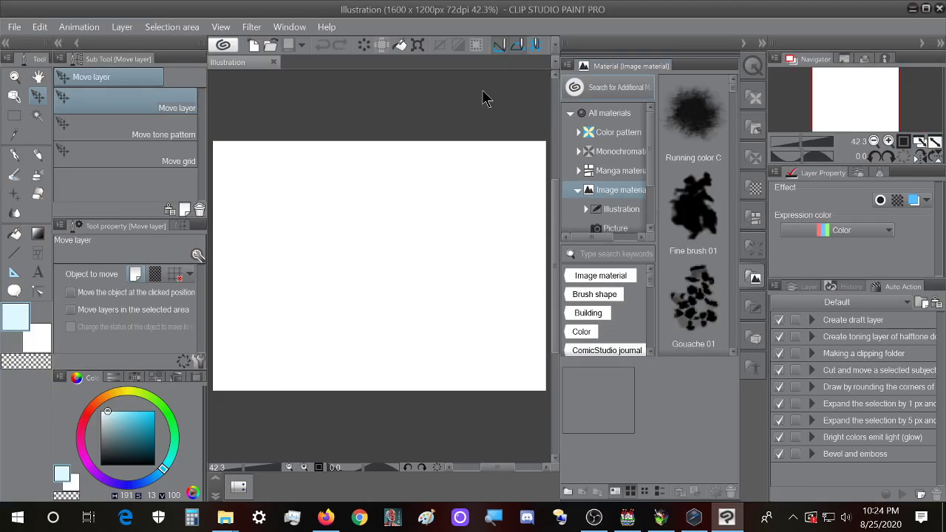
- Bring up the Open dialog and browse on Local Disk (E:) to Things to add in project, Newly bought, KH_Fantasyhero, Faces
left_click(14, 27)
left_click(33, 78)
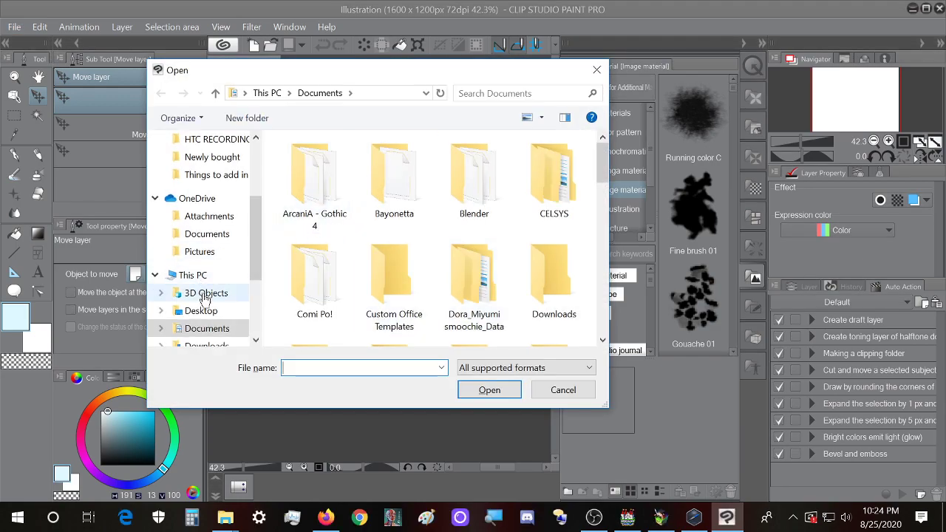
scroll(215, 299, "down", 1)
scroll(210, 307, "down", 1)
left_click(204, 305)
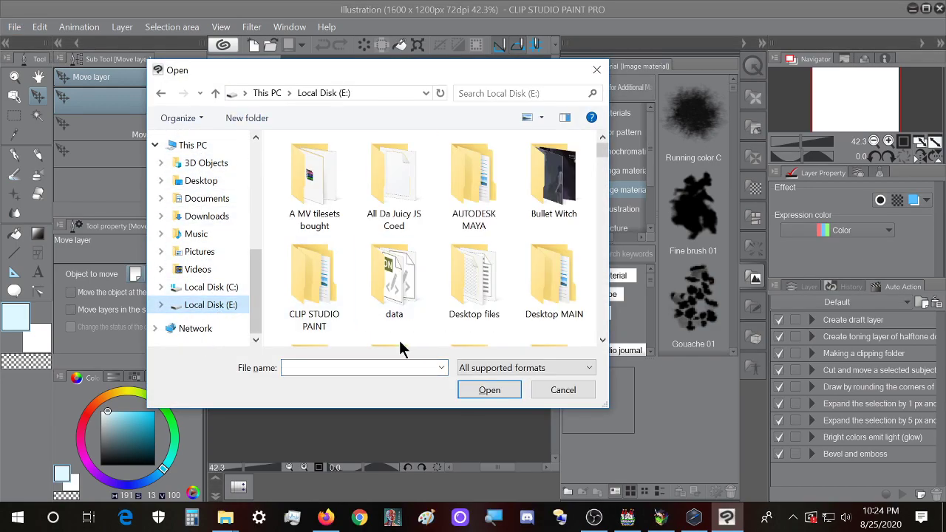
left_click(392, 316)
key("t")
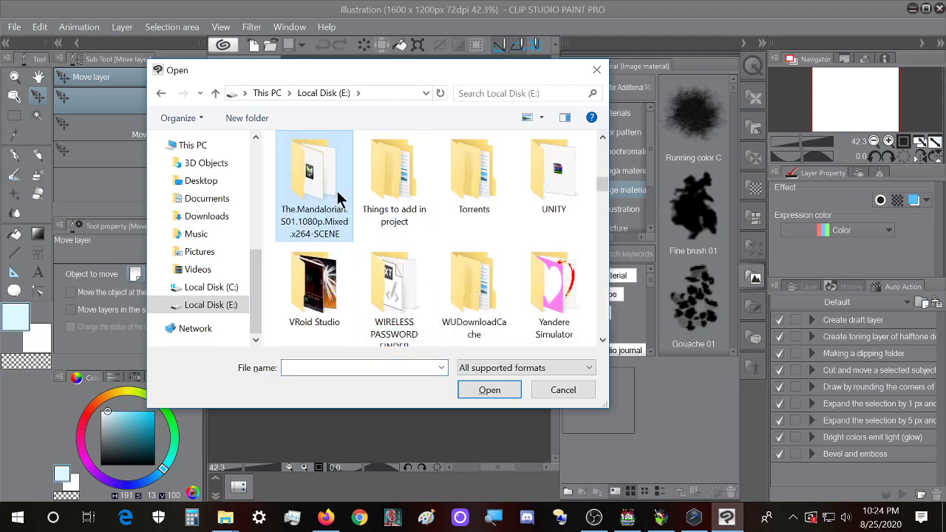
double_click(396, 181)
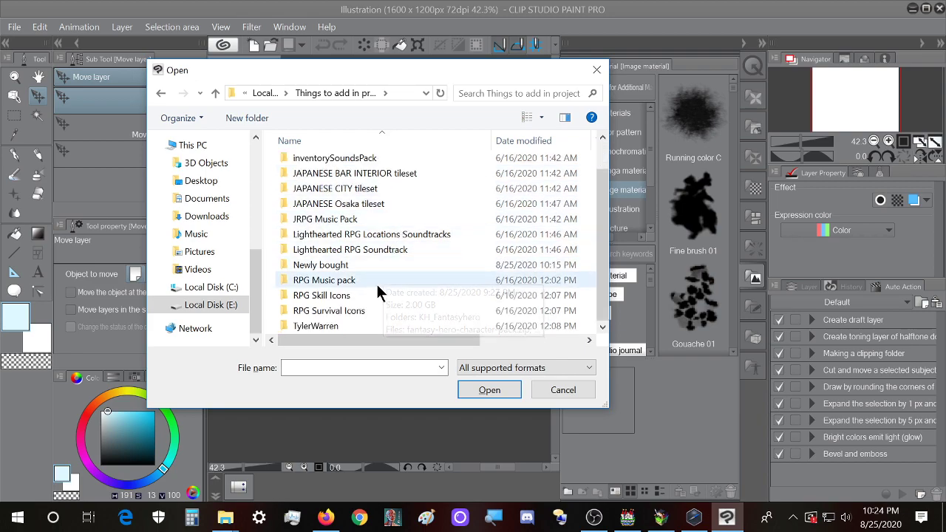
double_click(376, 266)
double_click(362, 167)
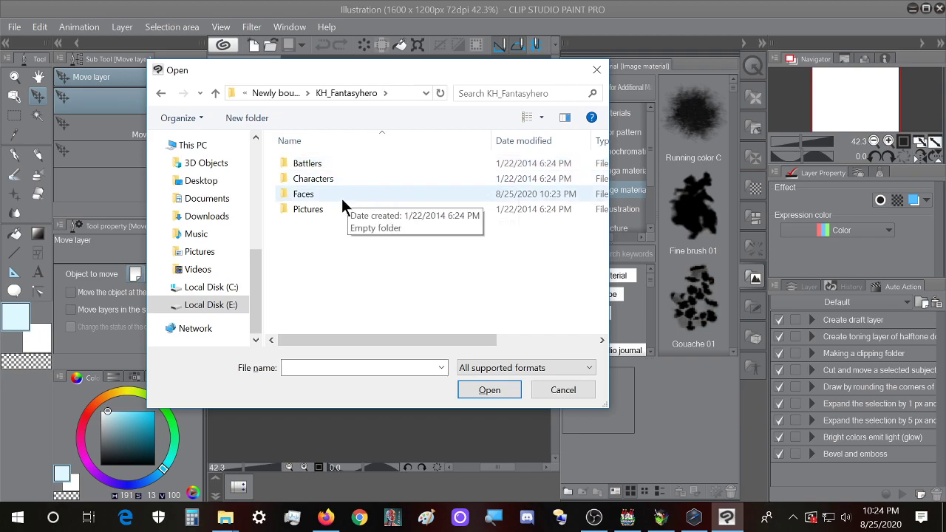
double_click(341, 196)
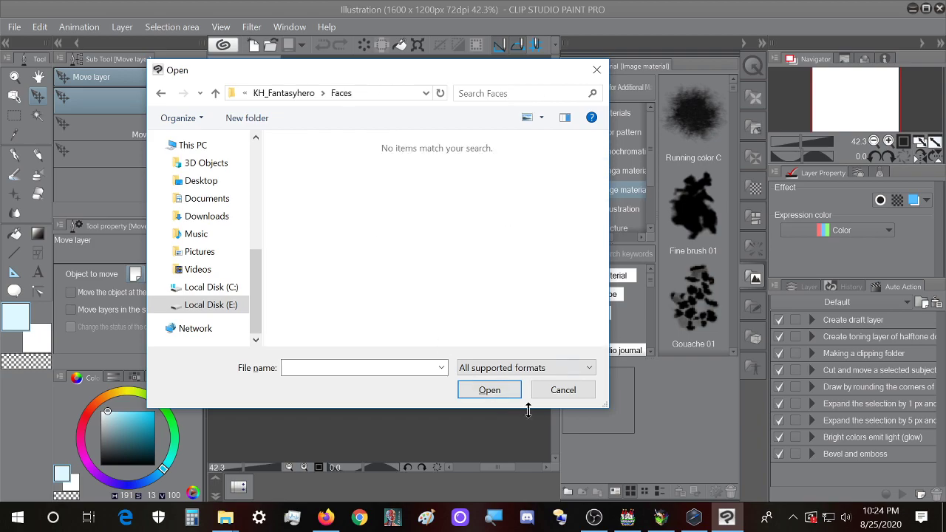
- Switch to the project's KH search results, select Actor_KH01_04b.png, and cancel the Open dialog in Clip Studio Paint
left_click(224, 517)
left_click(271, 466)
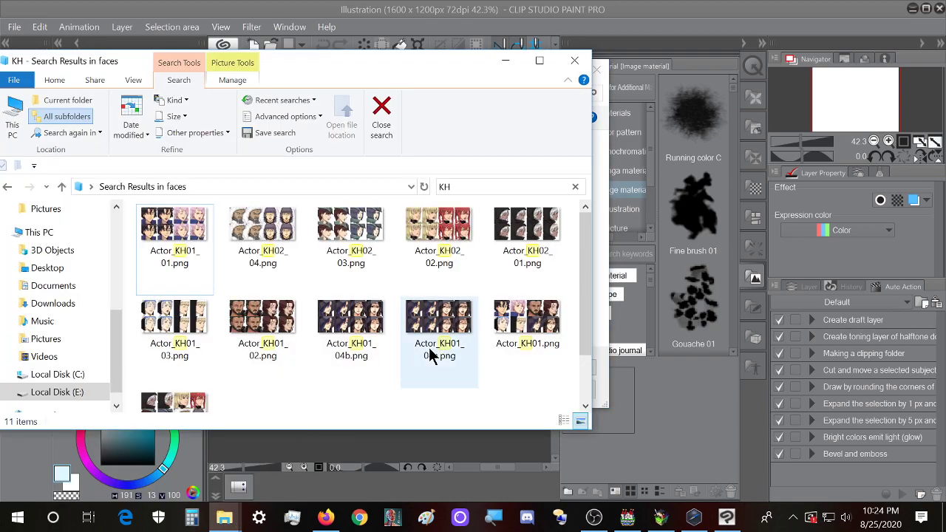
left_click(360, 383)
left_click_drag(411, 64, 211, 83)
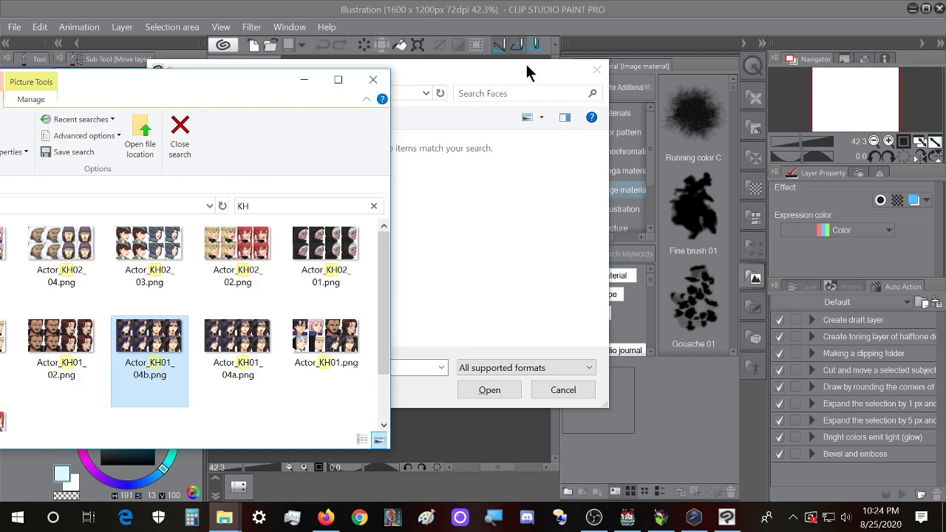
left_click(661, 83)
left_click(725, 402)
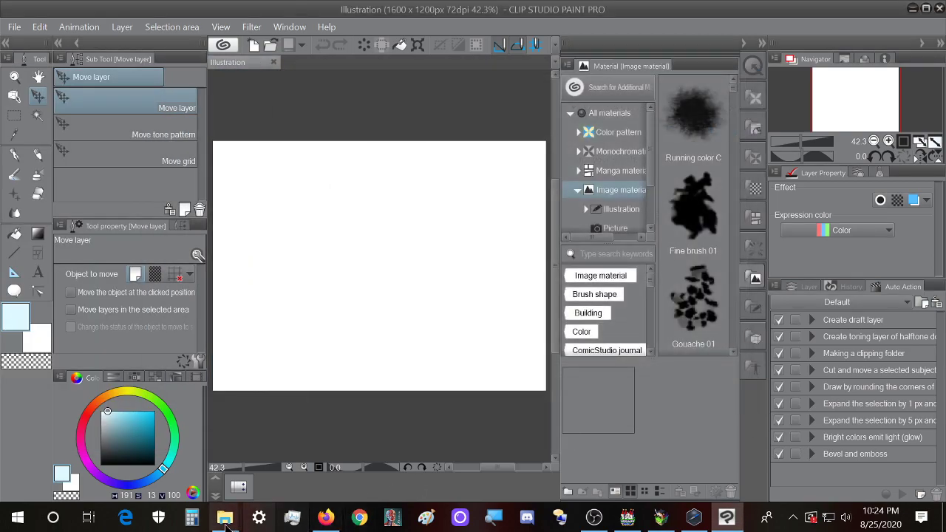
- Open Actor_KH01_04b.png from the project's KH search results in Clip Studio Paint
left_click(224, 517)
left_click(344, 473)
left_click_drag(151, 344, 474, 284)
left_click_drag(232, 84, 631, 91)
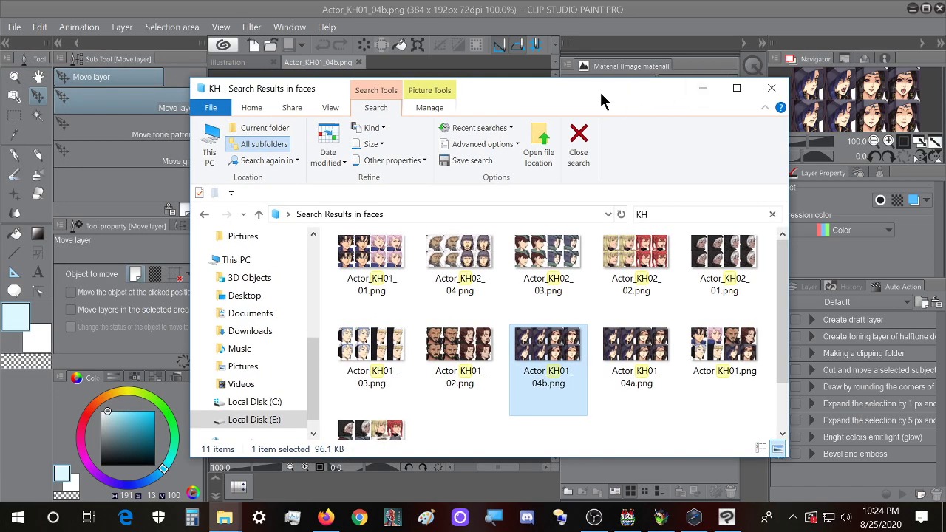
left_click_drag(529, 96, 463, 86)
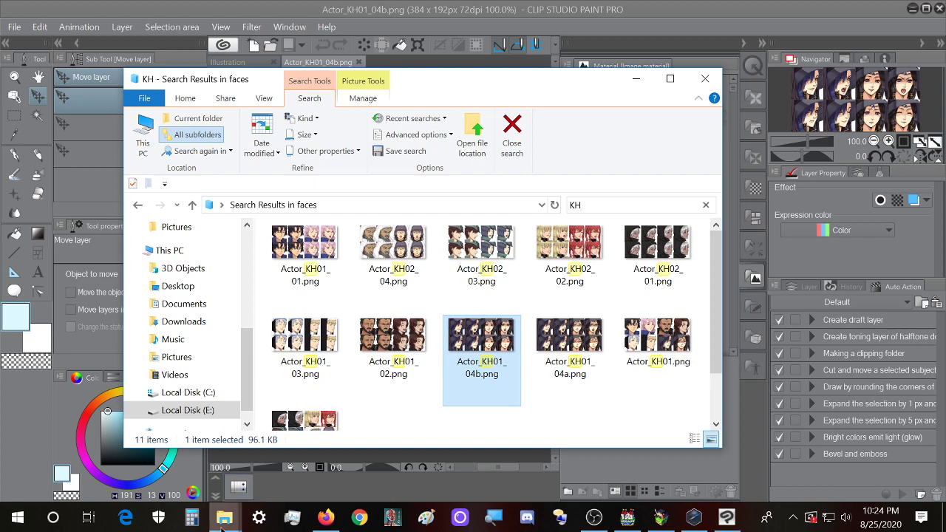
- Restore the deleted Actor_KH images in the KH_Fantasyhero Faces folder
mouse_move(224, 517)
left_click(190, 476)
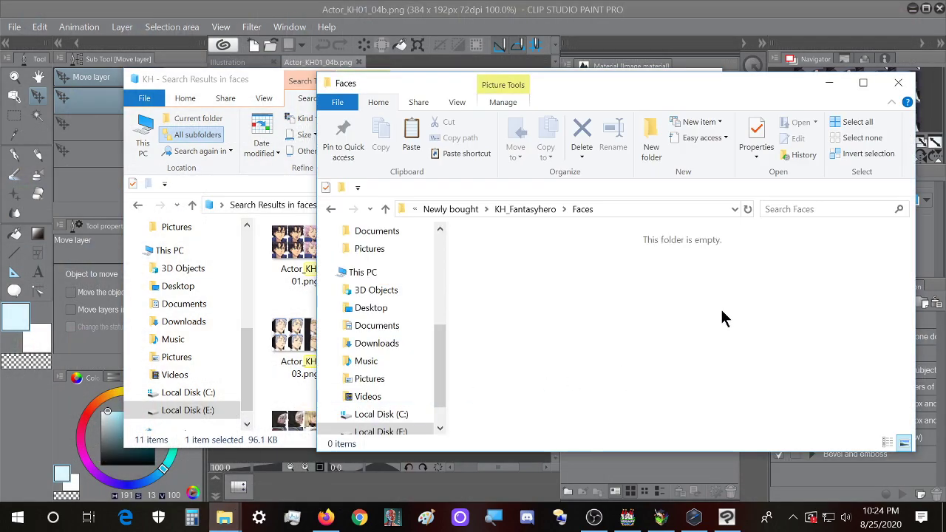
key("alt+Left")
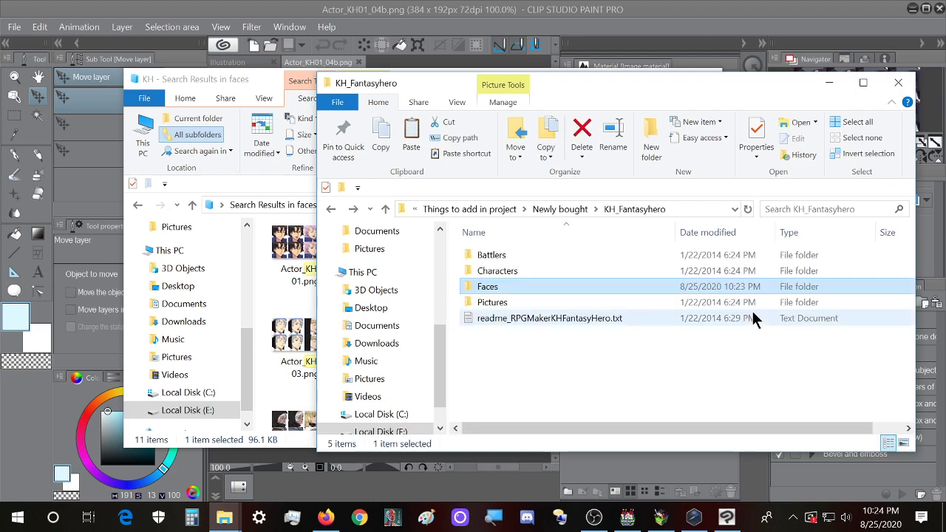
key("alt+Right")
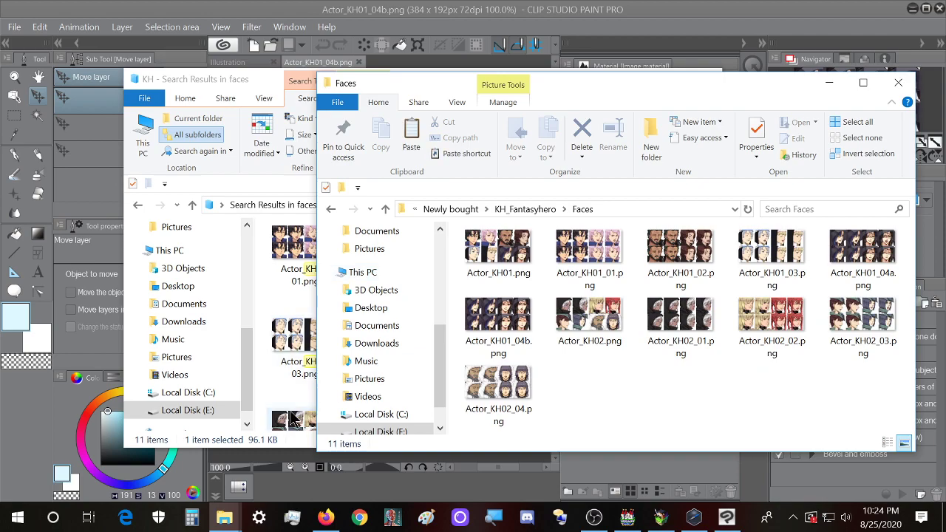
- Search the project's faces folder for KH again, delete all the matching images, and clear the search
left_click(270, 87)
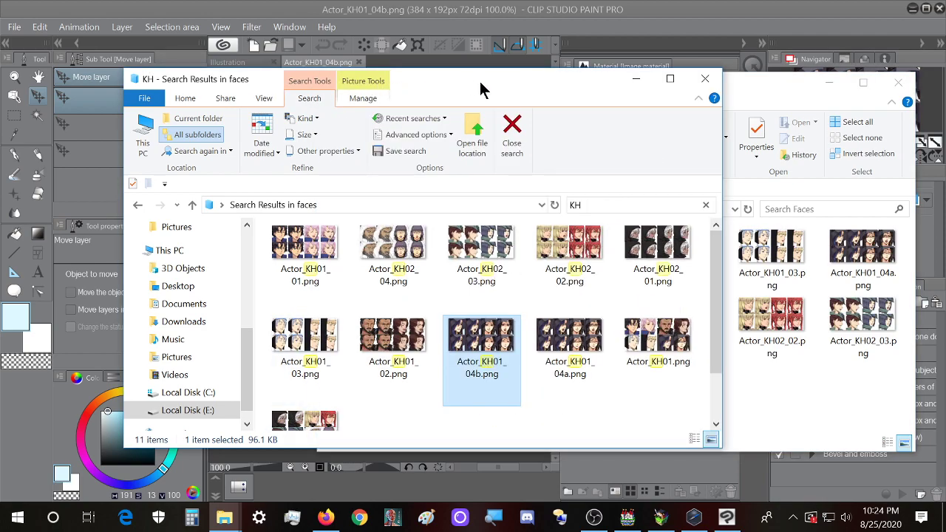
left_click_drag(480, 81, 419, 78)
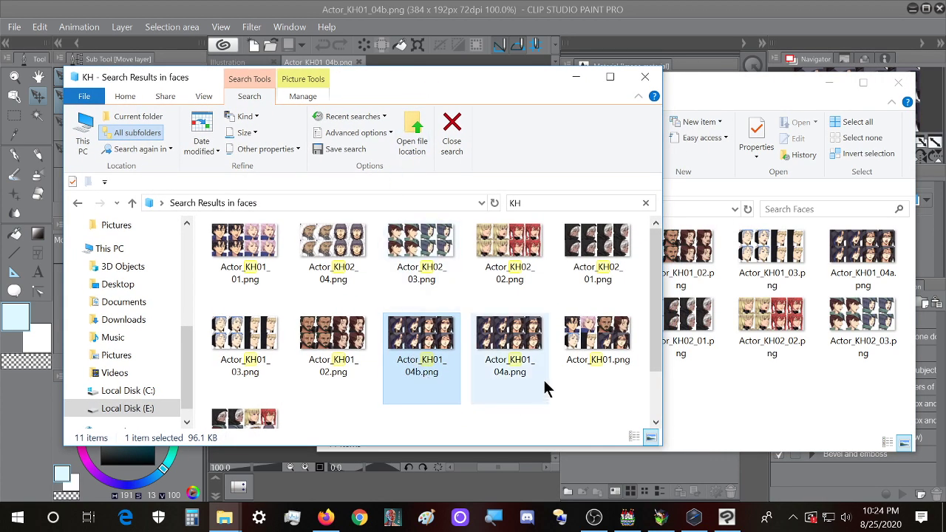
left_click(645, 203)
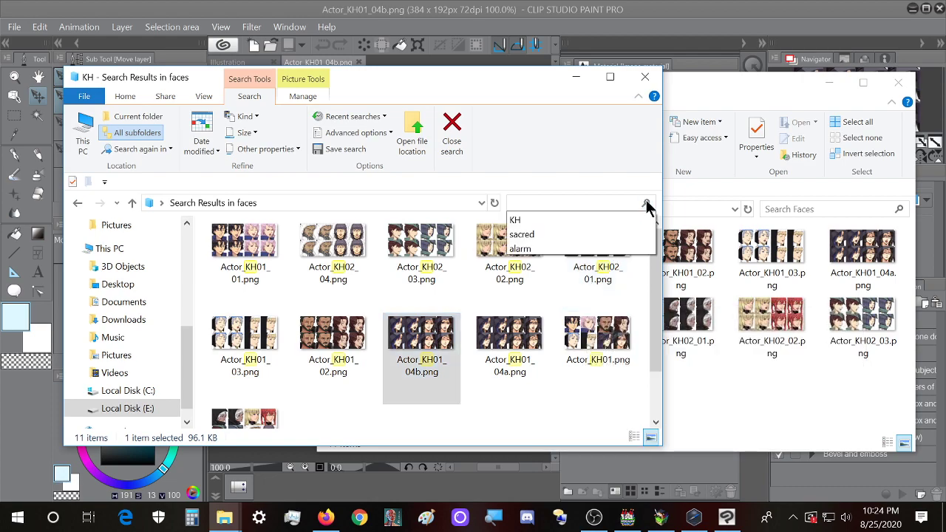
left_click(529, 220)
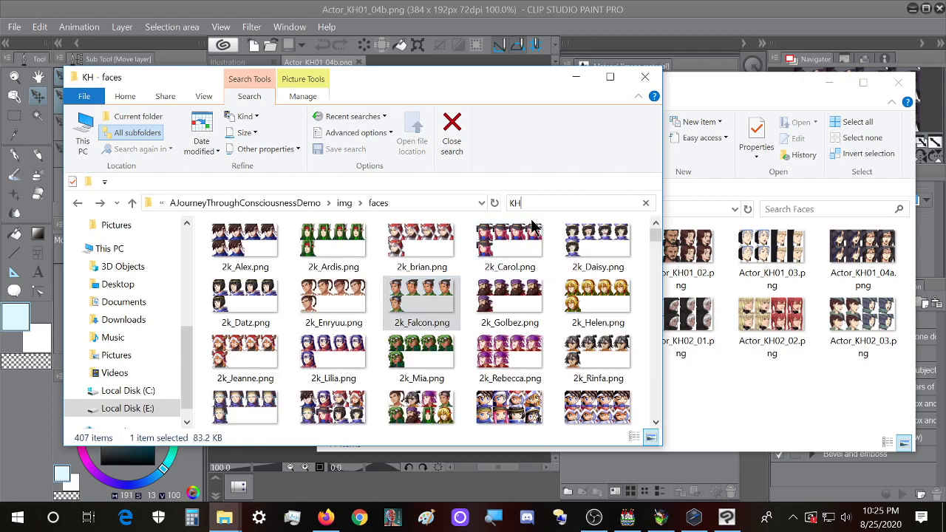
left_click(344, 259)
key("ctrl+a")
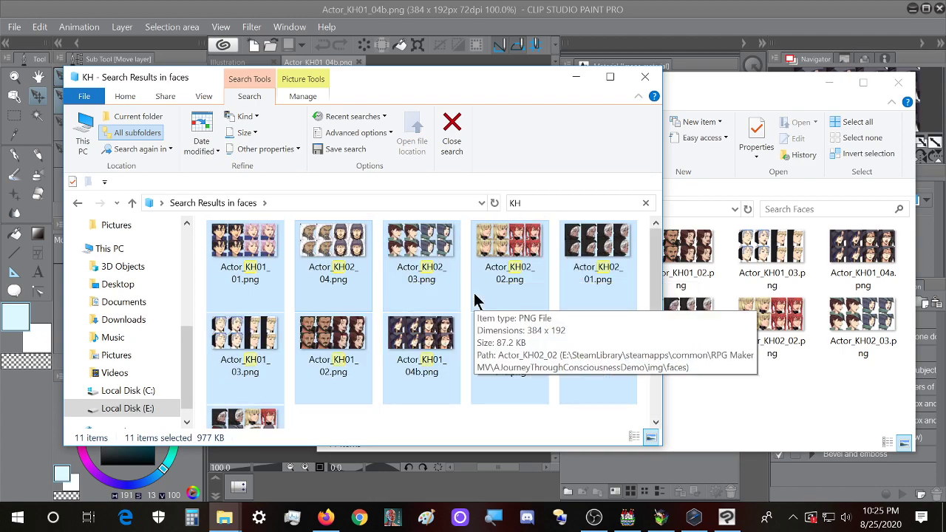
left_click(483, 426)
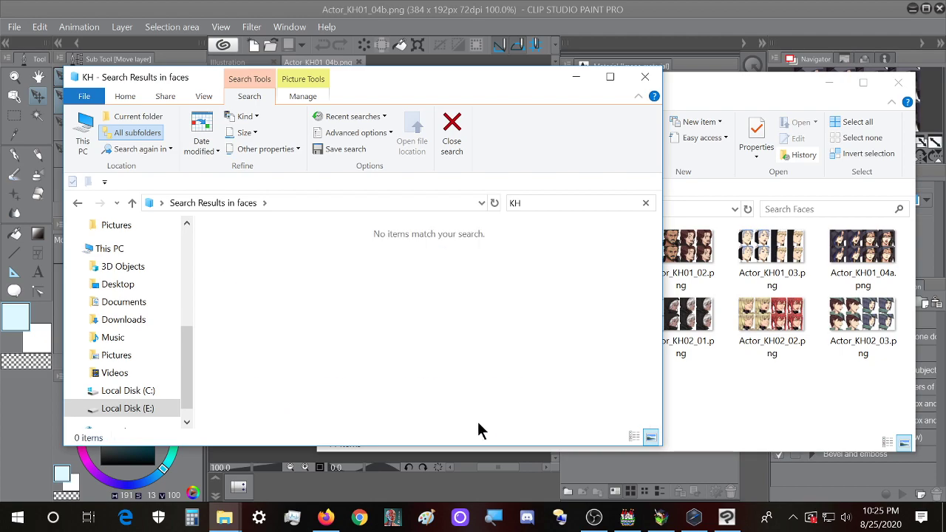
left_click(646, 203)
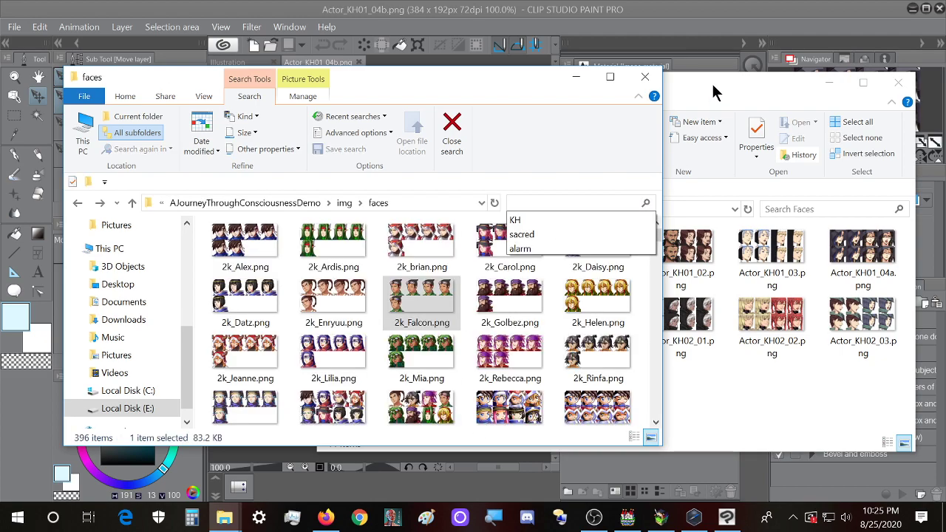
- Check the pixel dimensions of 2k_Falcon.png in the project's faces folder and return to Clip Studio Paint
left_click(691, 3)
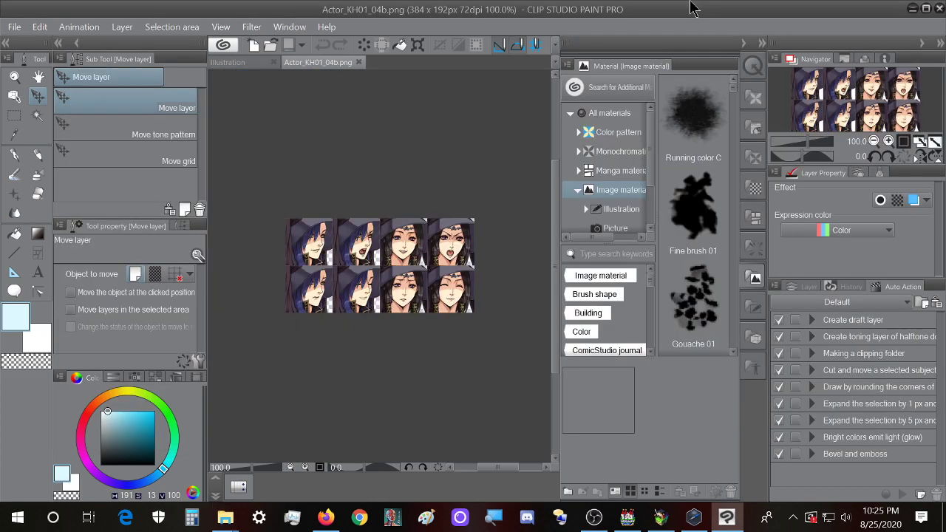
mouse_move(221, 521)
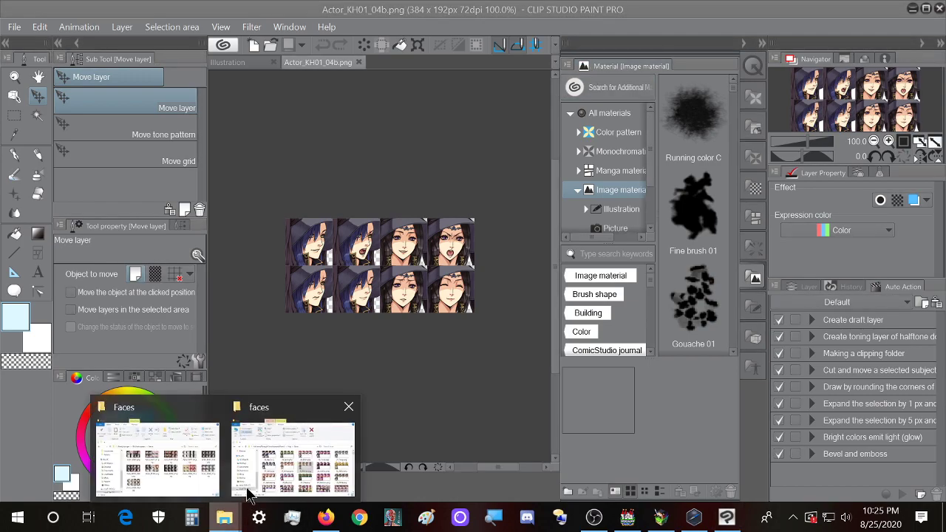
left_click(170, 463)
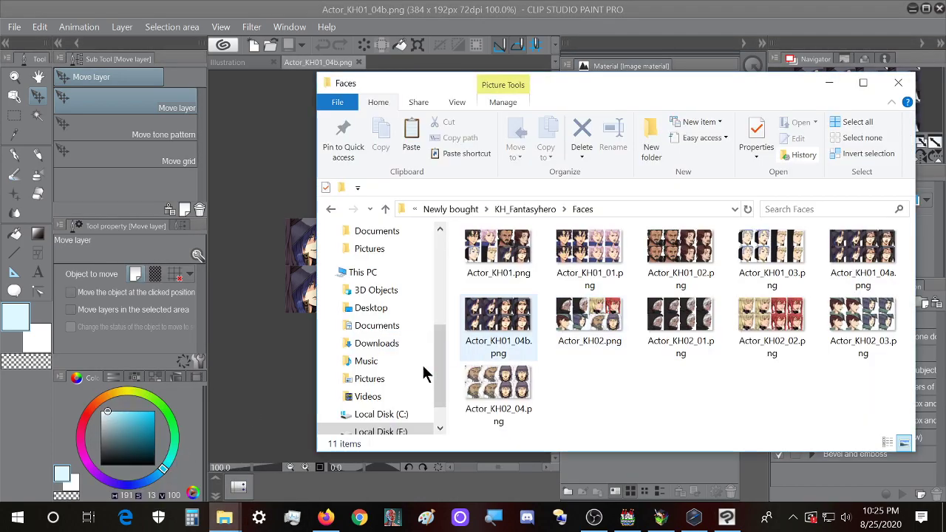
mouse_move(224, 518)
left_click(291, 480)
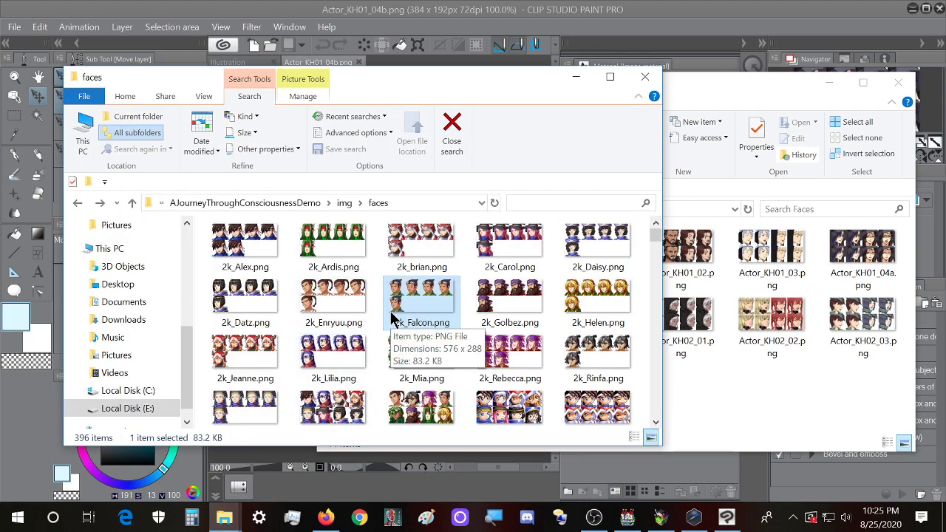
left_click(478, 9)
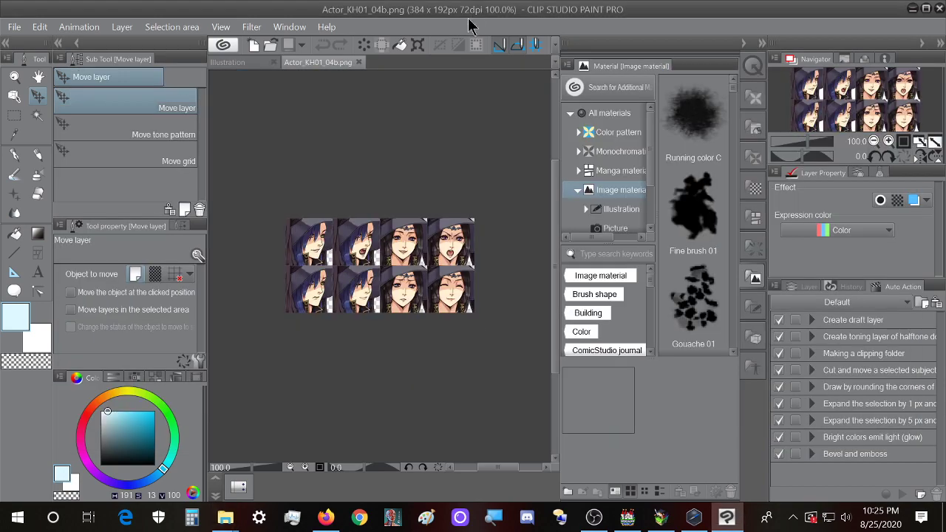
- Change the image resolution of Actor_KH01_04b.png to a width of 576 px and a height of 288 px
left_click(42, 27)
left_click(91, 329)
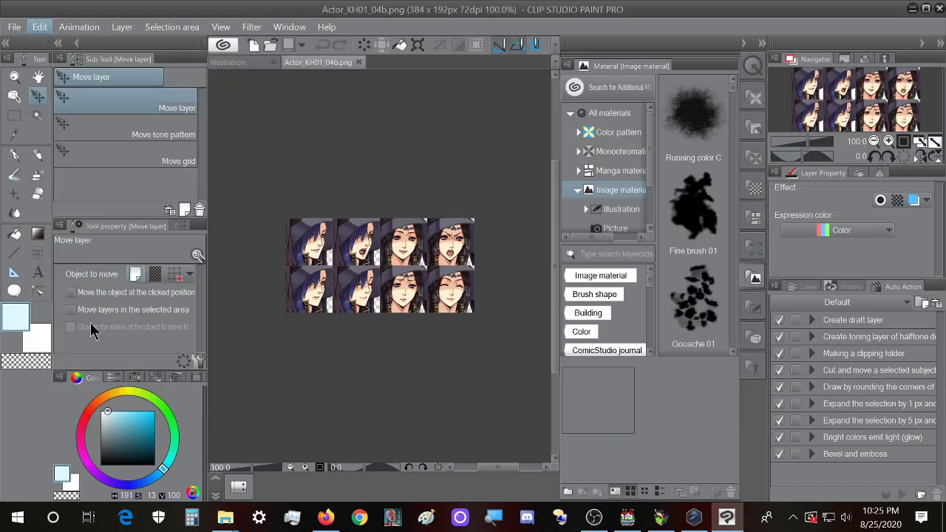
left_click(361, 237)
double_click(341, 236)
type("576")
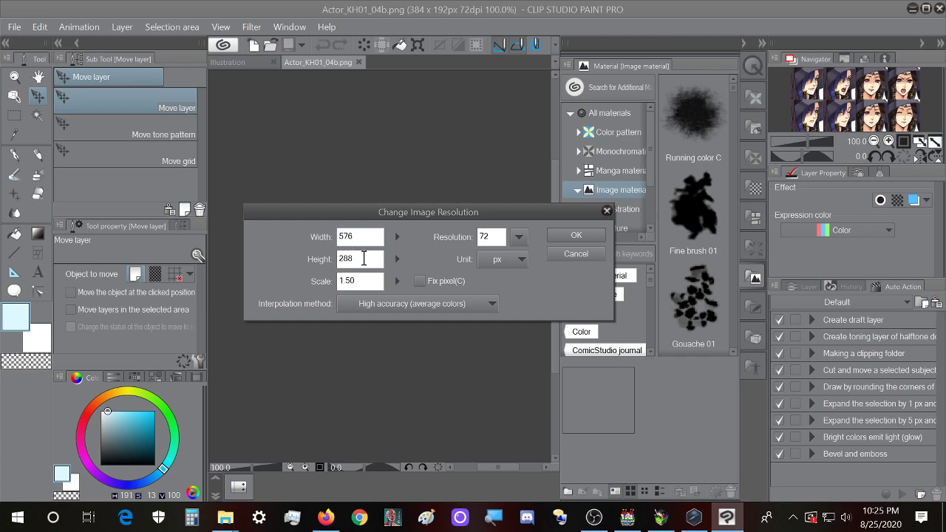
left_click(576, 236)
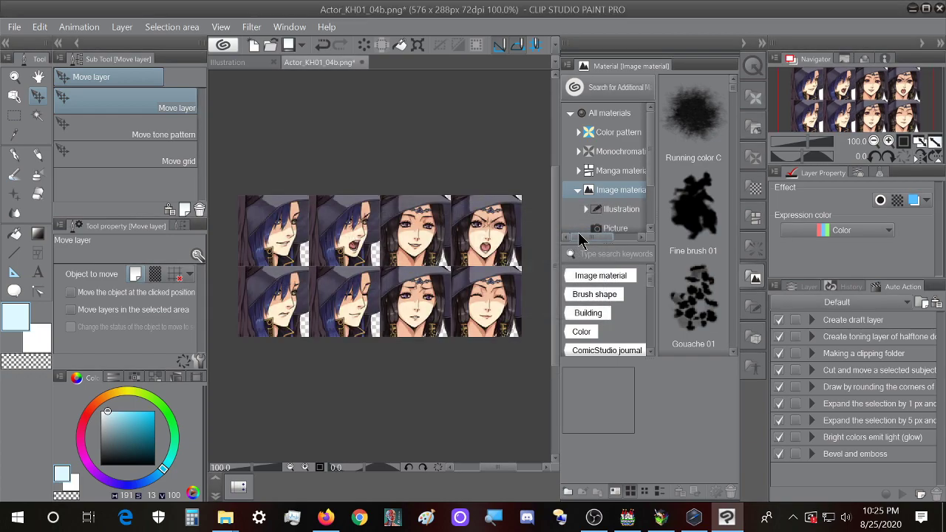
- Save the resized face set as the PNG Actor_KH01_04b.png in the project's img/faces folder, accepting the loss of layer information
left_click(14, 26)
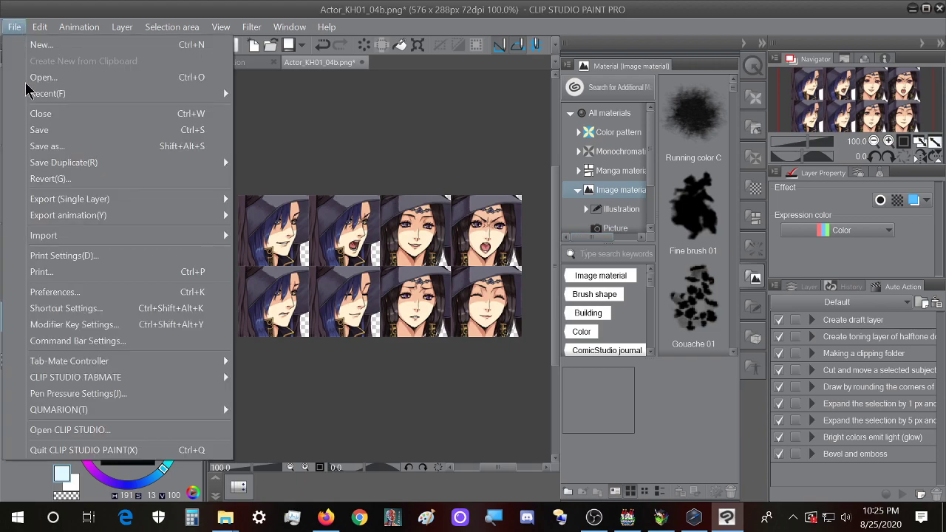
left_click(61, 152)
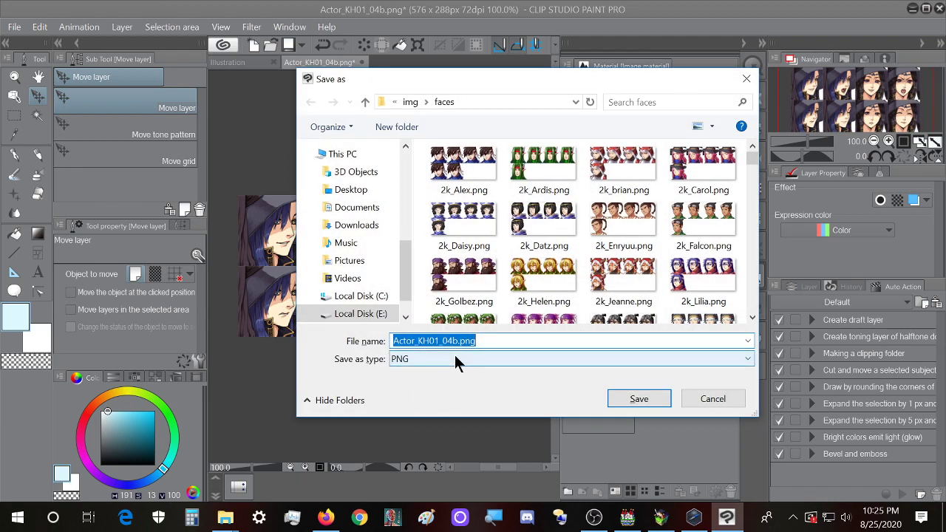
left_click(631, 400)
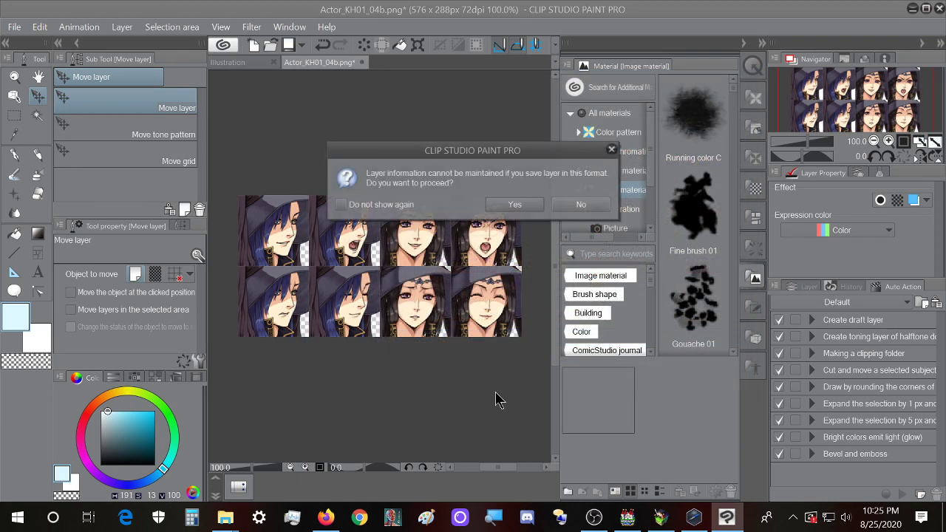
left_click(516, 205)
- Search the project's faces folder for KH to check the saved face set
mouse_move(234, 526)
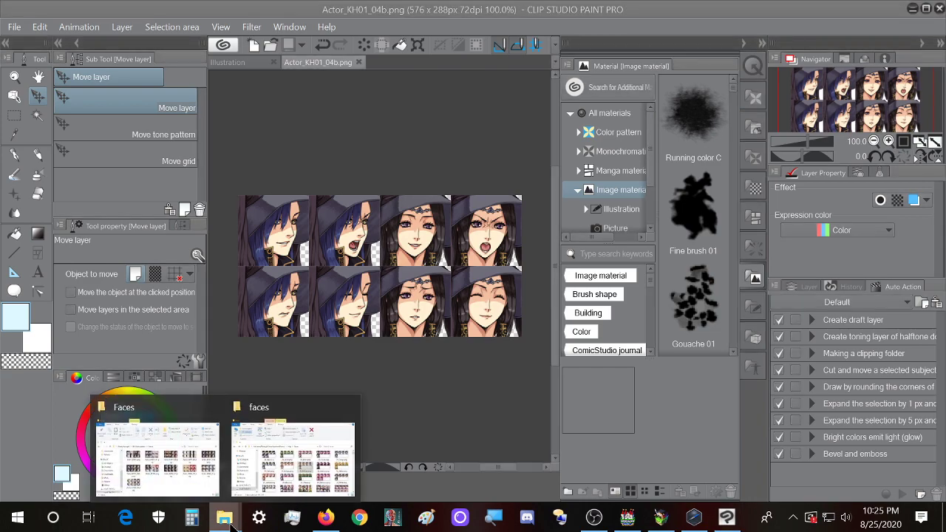
left_click(190, 480)
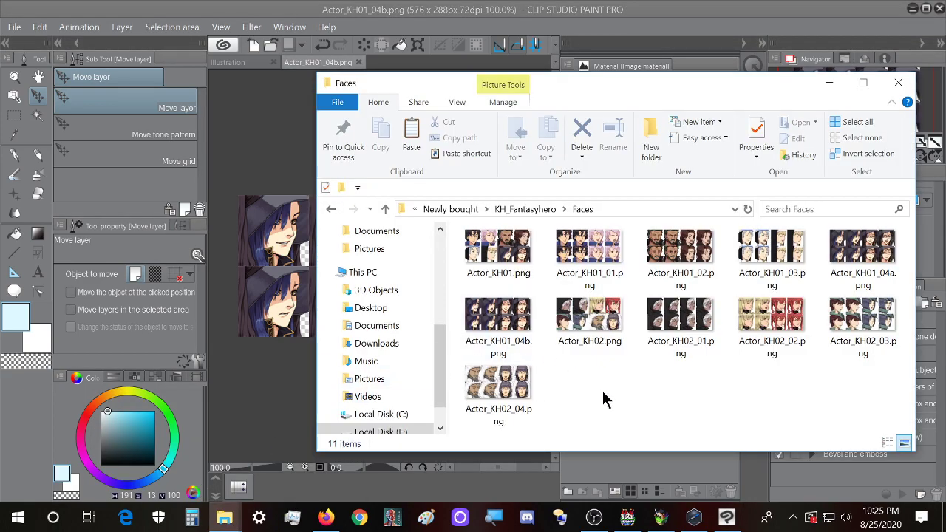
mouse_move(226, 518)
left_click(295, 451)
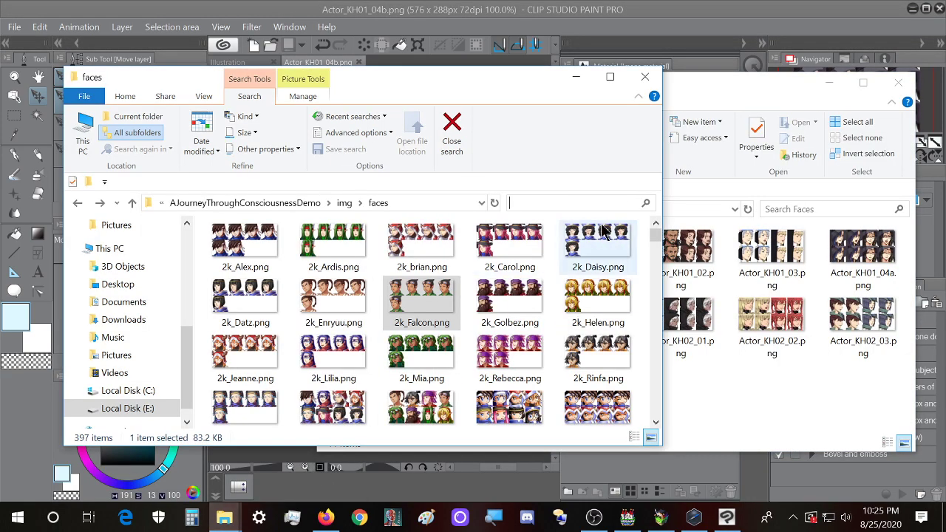
type("KH")
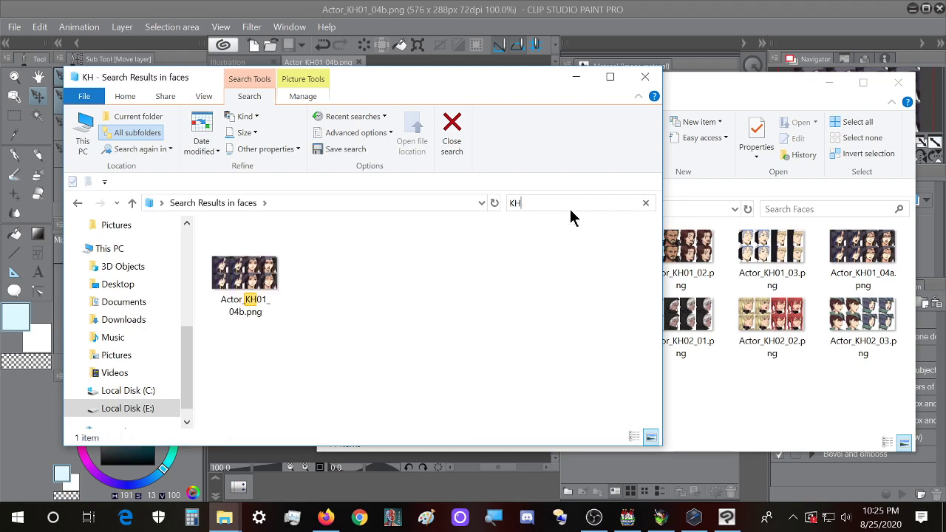
- Switch to RPG Maker MV, start a new event on the RIGHT Room HOUSE (1) map, and add a Show Text command
left_click(627, 517)
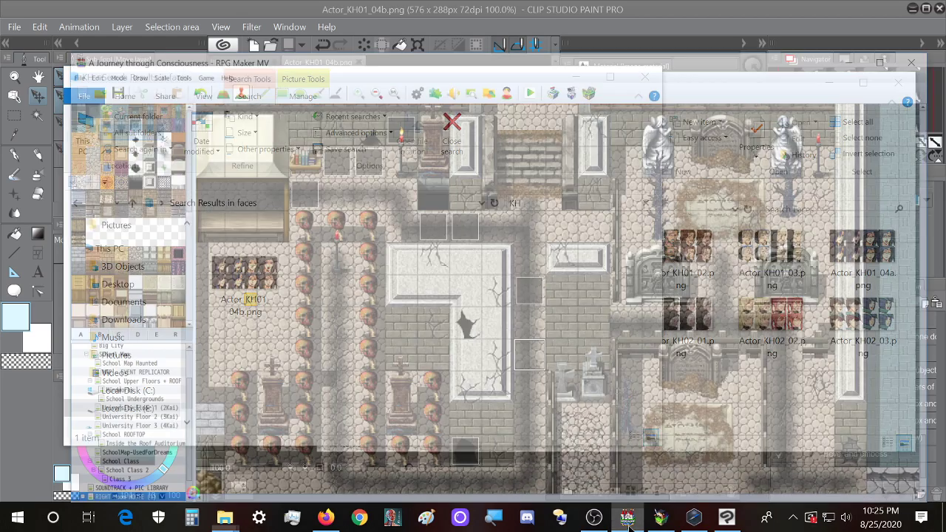
double_click(512, 341)
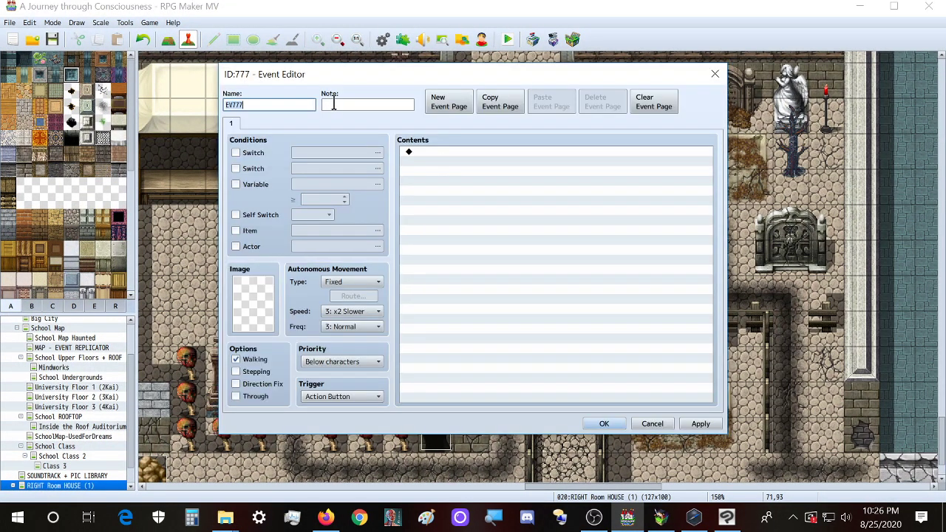
double_click(426, 155)
left_click(481, 155)
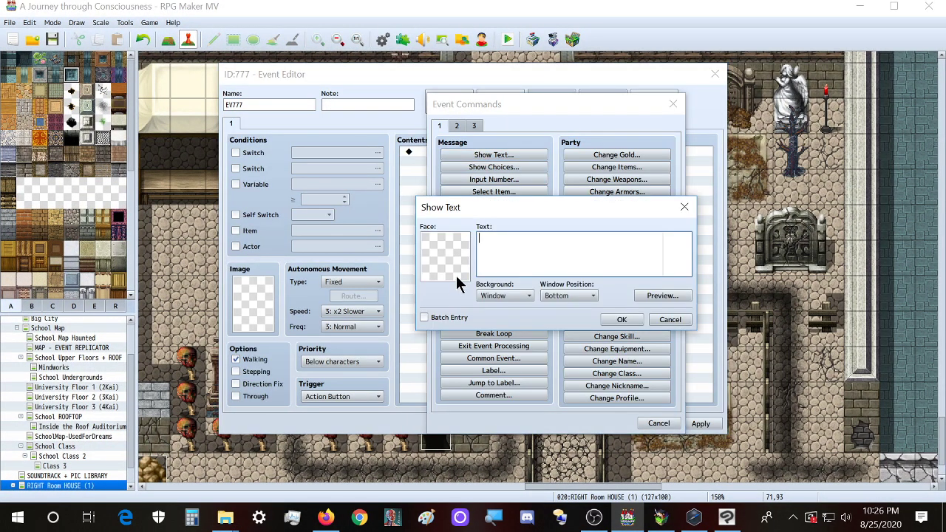
- Set the message's face to the fourth upper-row portrait of the Actor_KH01_04b face set
double_click(444, 254)
left_click(432, 300)
key("a")
scroll(435, 301, "down", 3)
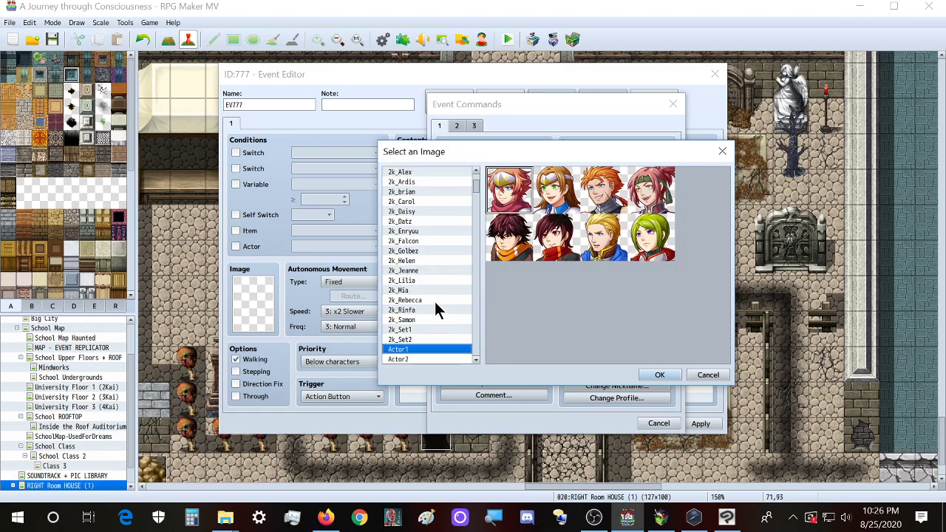
scroll(443, 304, "down", 3)
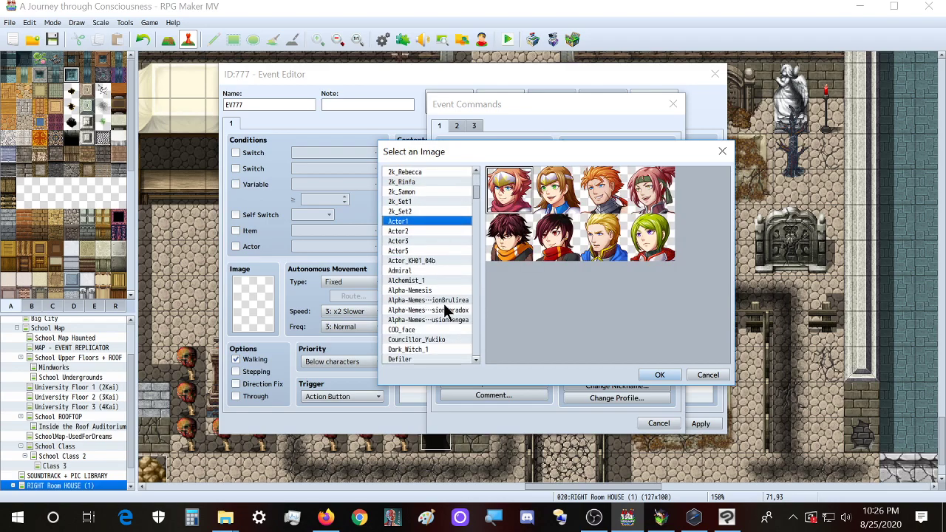
left_click(445, 240)
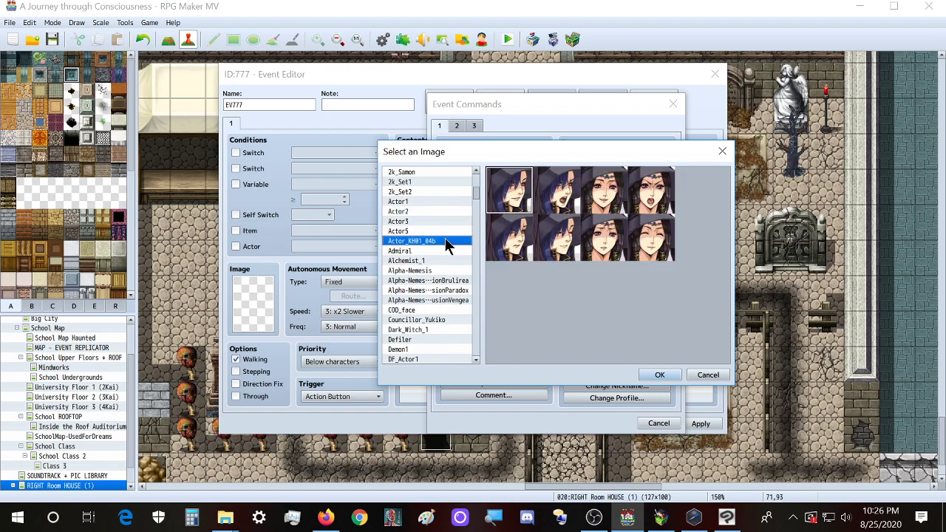
left_click(562, 247)
left_click(629, 260)
left_click(612, 200)
double_click(661, 201)
- Enter the test text "swrwear" and add the Show Text command to the event
left_click(496, 254)
type("swrwear")
left_click(622, 319)
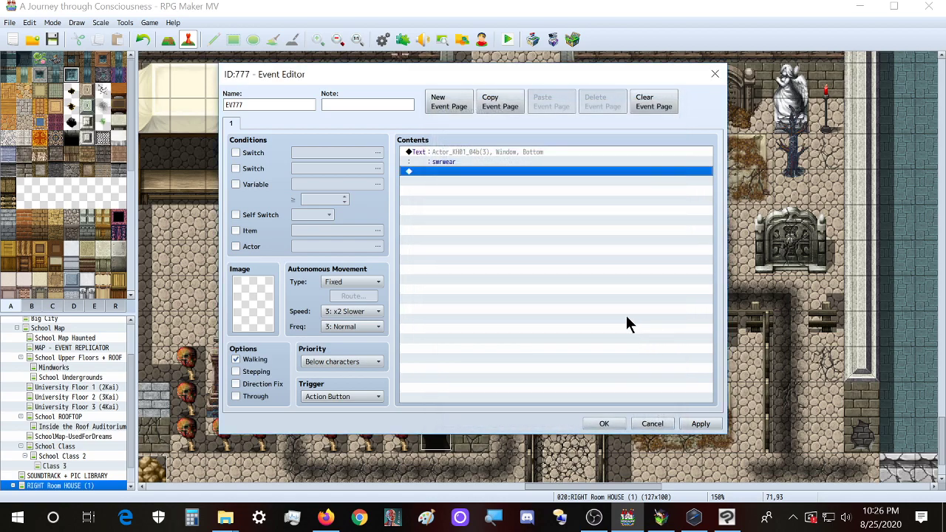
- Preview the Show Text message with its face, and discard the new event without saving it
double_click(474, 154)
left_click(660, 295)
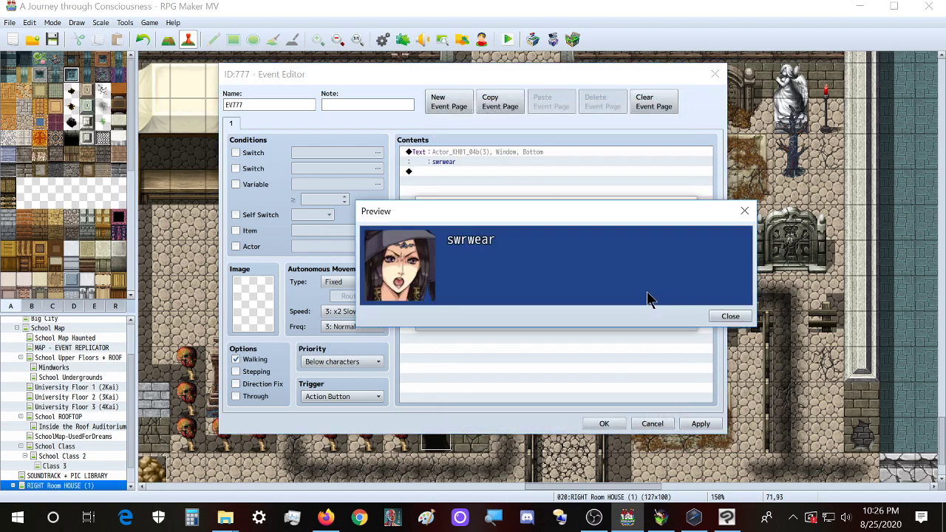
key("Escape")
key("Escape")
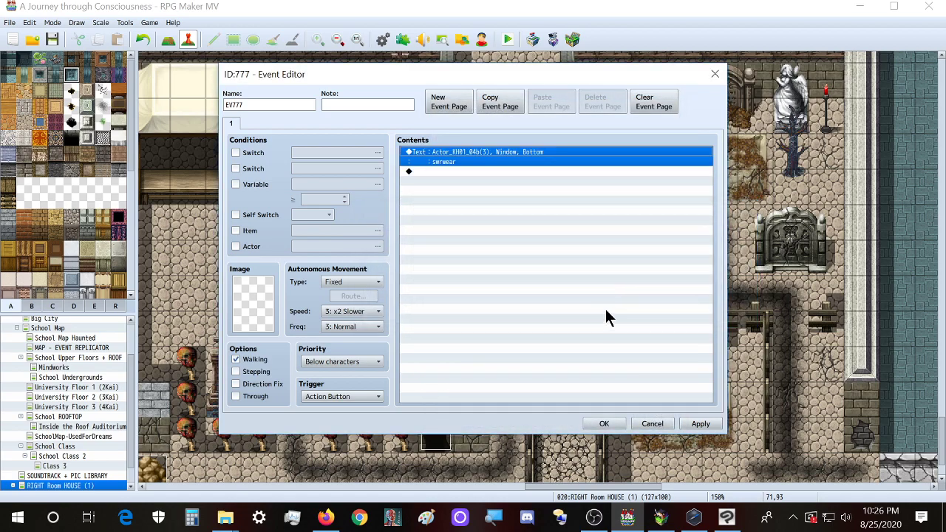
left_click(658, 424)
left_click(462, 274)
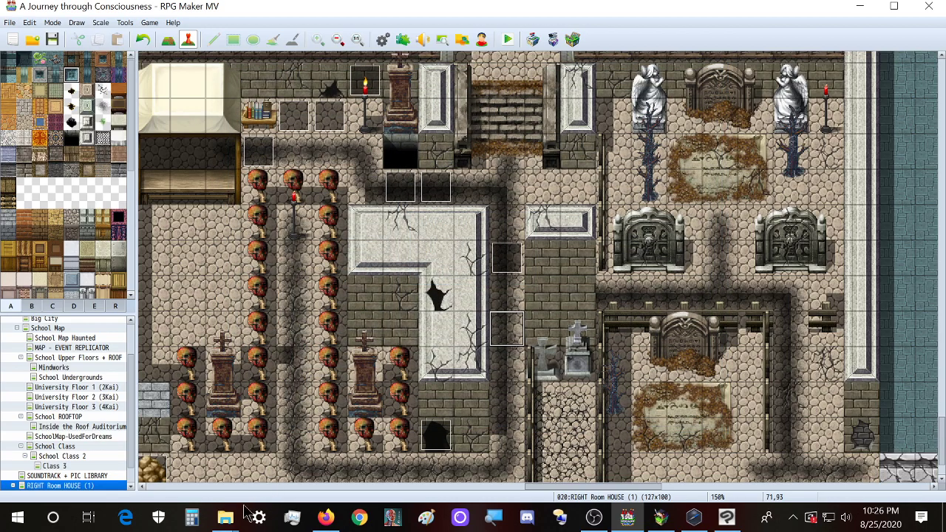
- Bring up the KH search results in File Explorer, and start a $gameMessage.setFaceImage(" call in the game's Developer Tools console
mouse_move(225, 517)
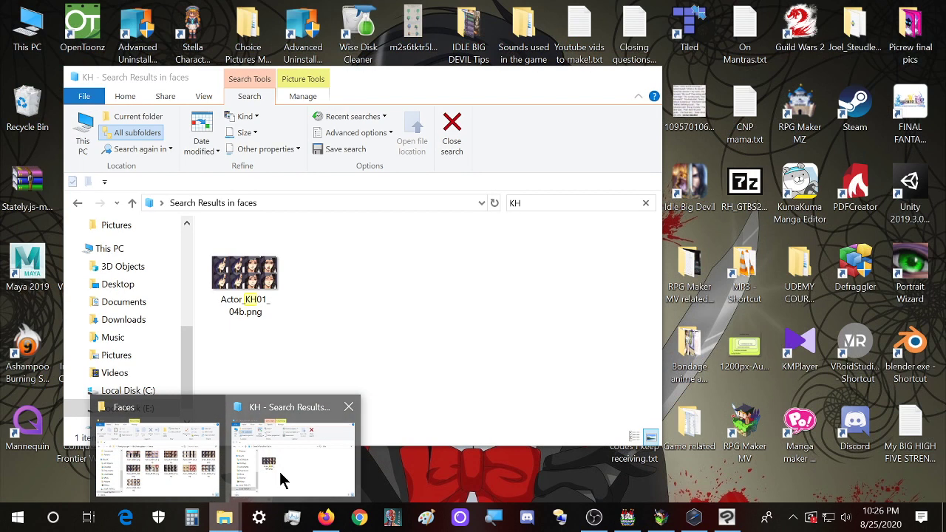
left_click(279, 469)
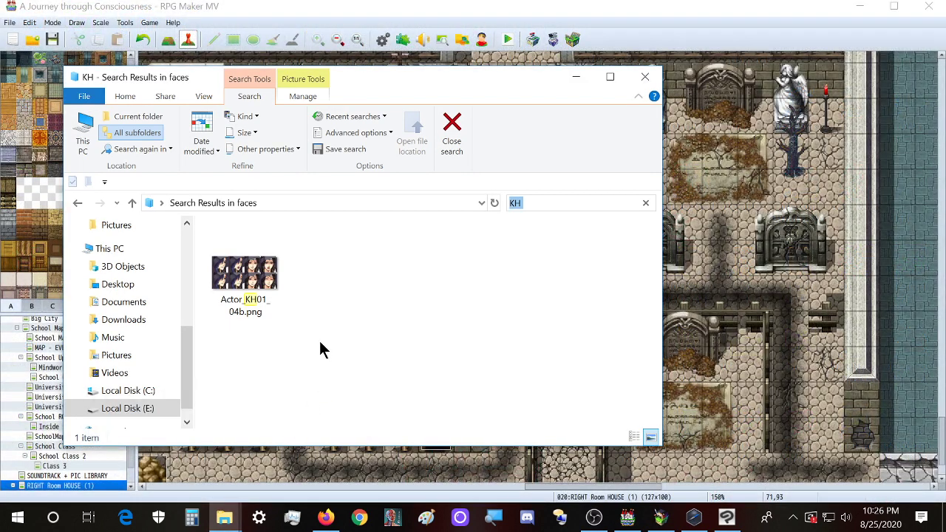
left_click(693, 517)
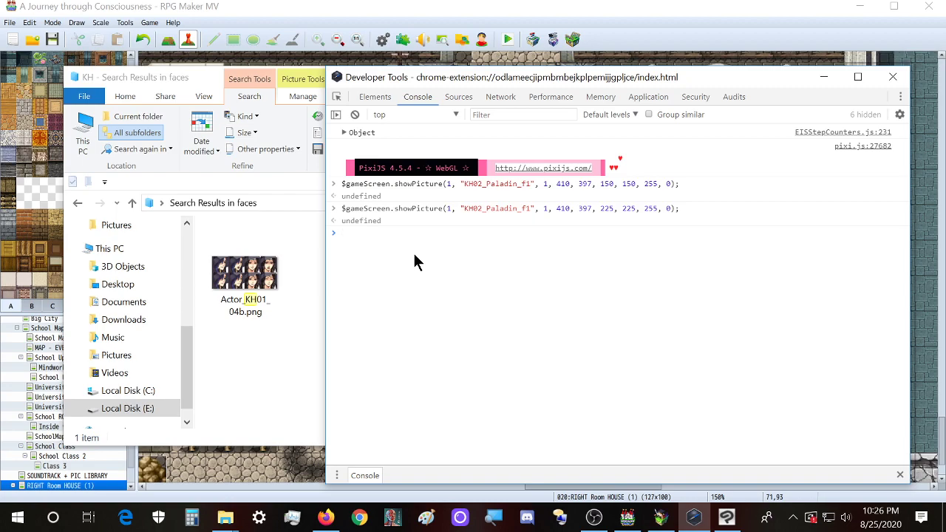
type("$gameMessage.set")
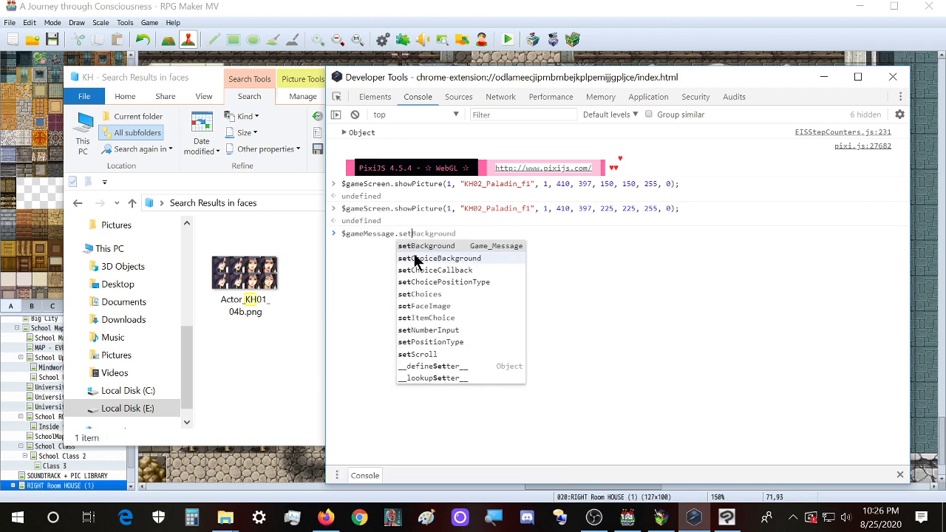
type("Face")
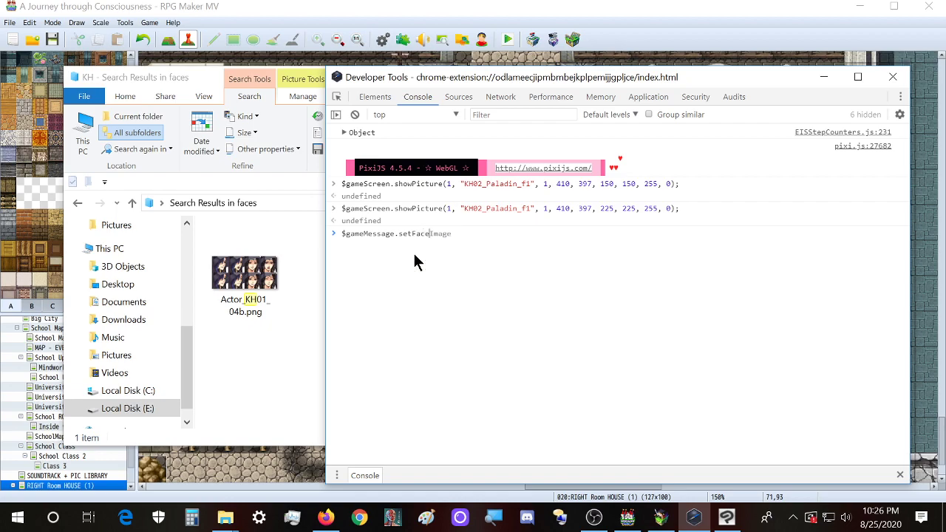
key("Tab")
type("(\"")
- Copy the face file's name Actor_KH01_04b from the search results and paste it as the quoted first argument of the console call
left_click(259, 266)
right_click(258, 264)
scroll(260, 270, "down", 1)
key("m")
key("ctrl+c")
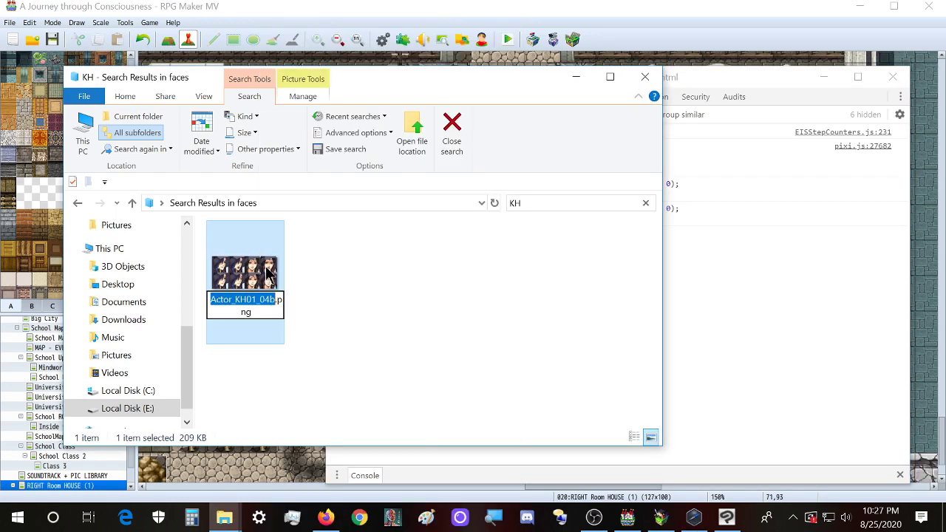
left_click(703, 110)
key("ctrl+v")
type("\"")
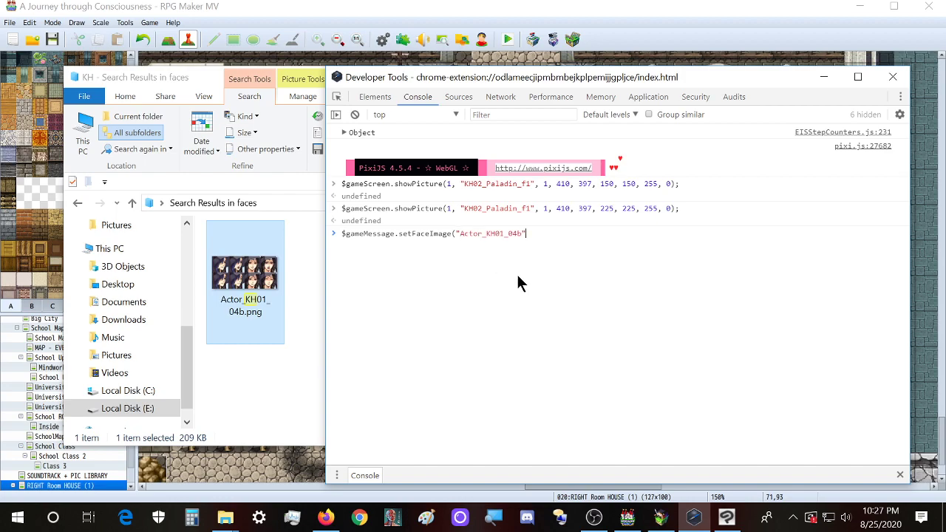
- Complete the call with face index 6, add $gameMessage.add("Hello"); on a second line, run both, and view the message in the game
type(", ")
type("0")
type(")")
type("6)")
type(";")
type("$gameMessage")
type(".add(\"")
type("Hello\")")
type(";")
key("Return")
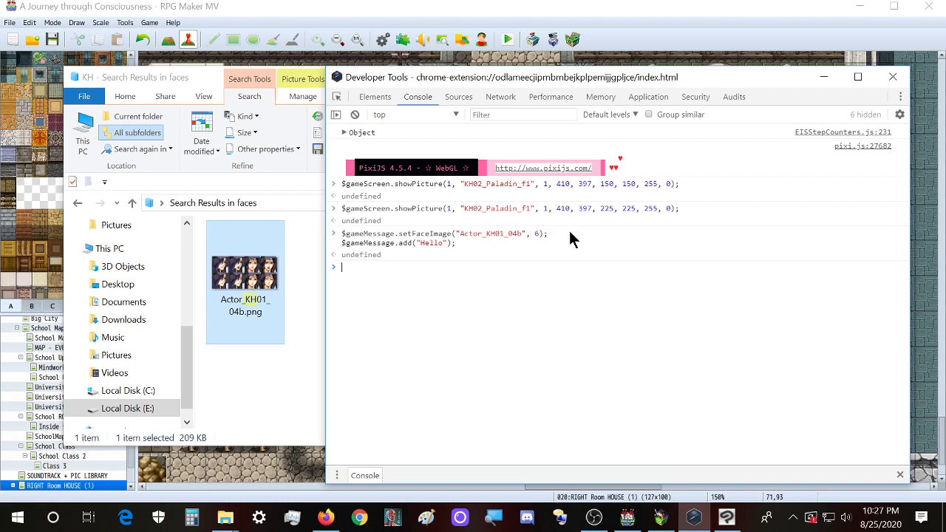
left_click(660, 518)
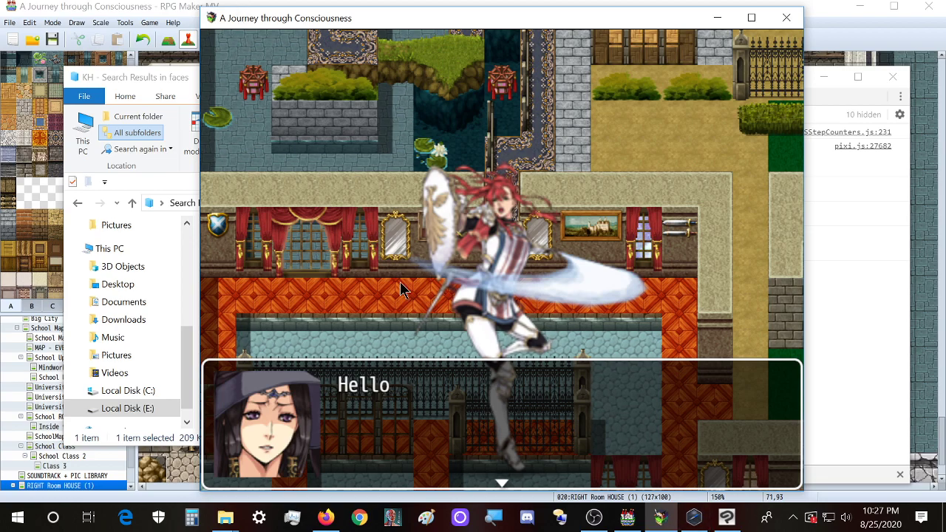
- Run $gameScreen.erasePicture(1); in the Developer Tools console to erase the game's picture, and return to RPG Maker MV
left_click(697, 517)
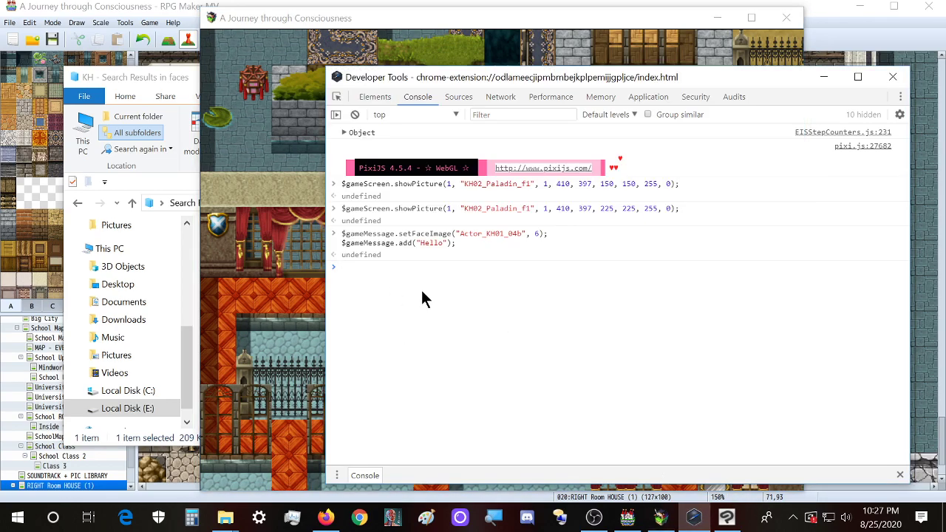
type("$game")
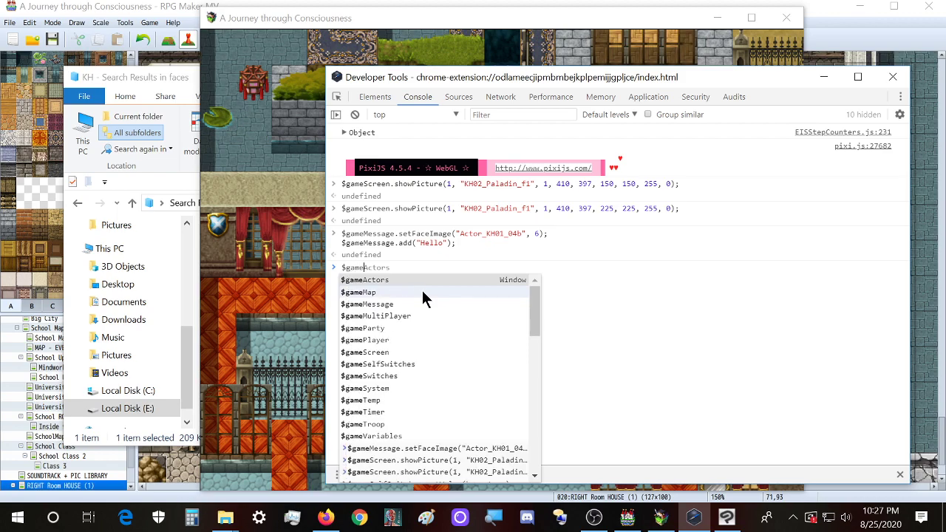
type("Screen.era")
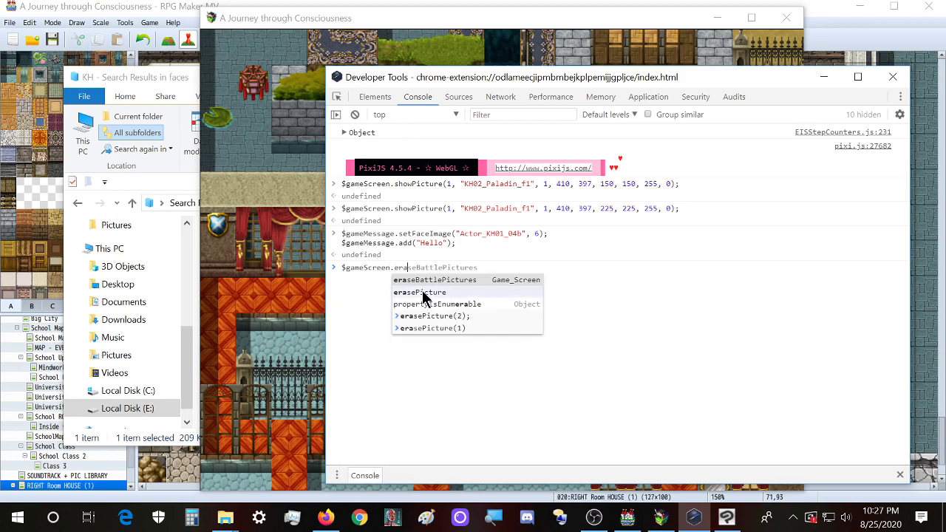
type("sePicture(1);")
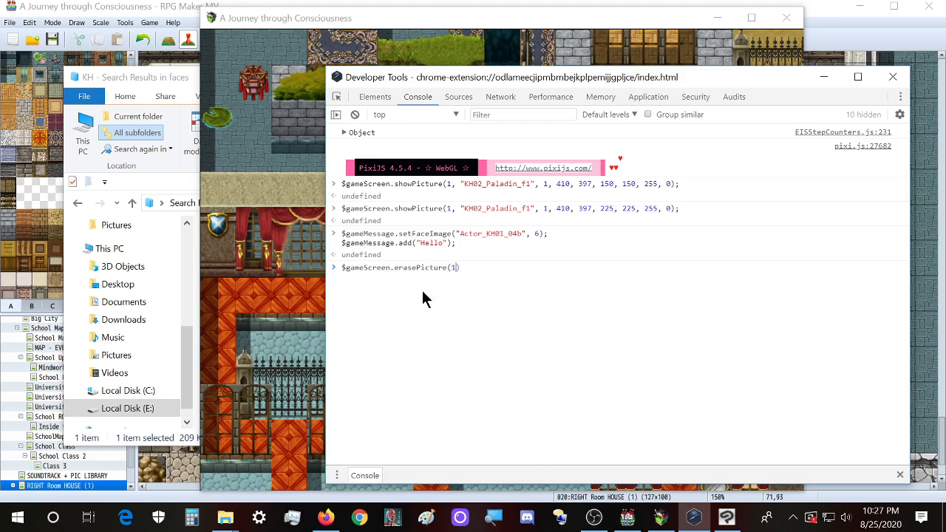
key("Return")
left_click(455, 10)
left_click(201, 6)
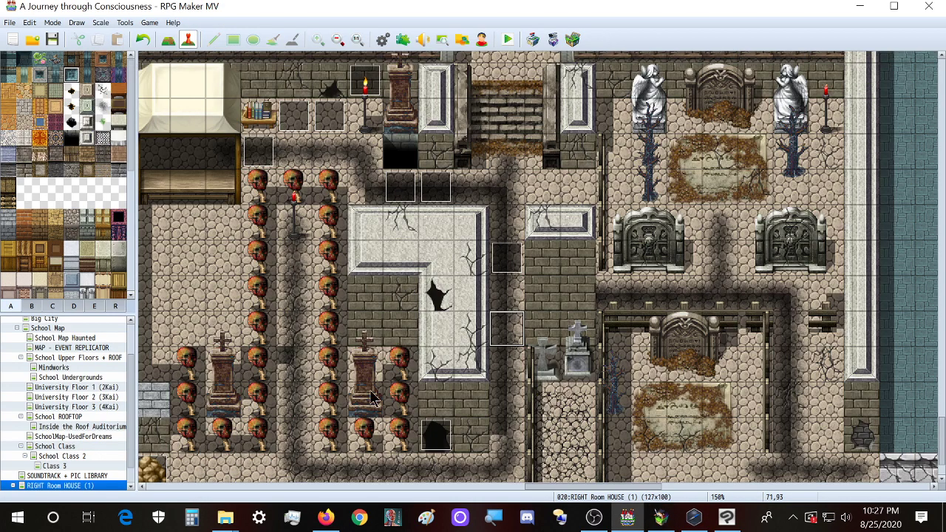
- Bring up Firefox with the KH_Fantasyhero Faces folder window in front, and move that folder window aside
left_click(325, 517)
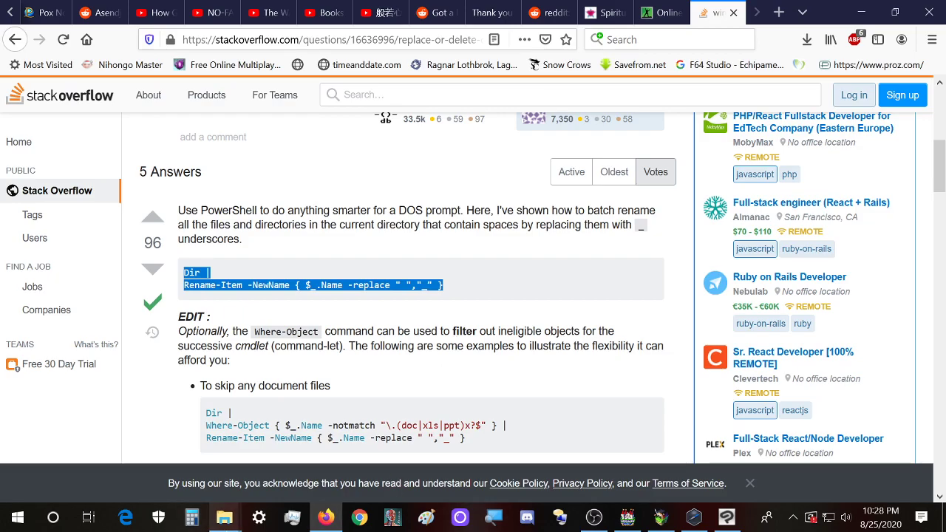
mouse_move(224, 517)
left_click(226, 459)
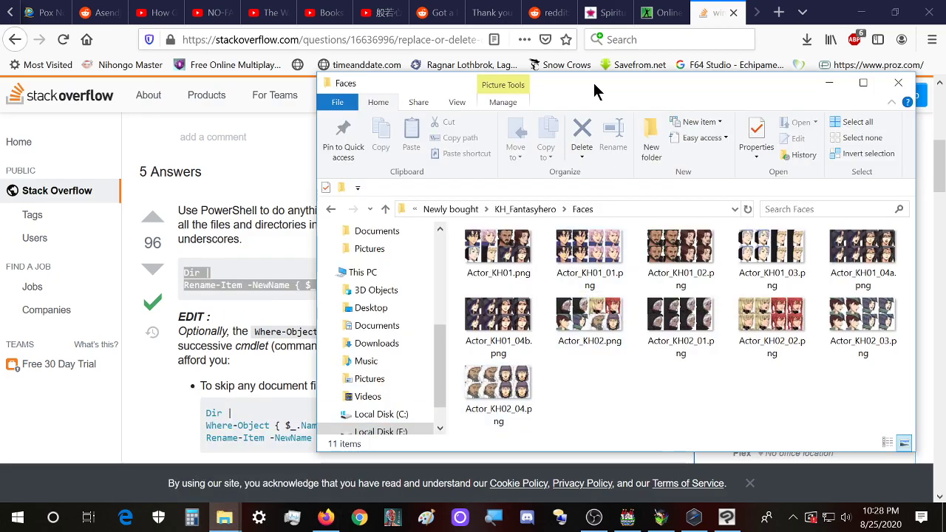
left_click_drag(603, 100, 211, 105)
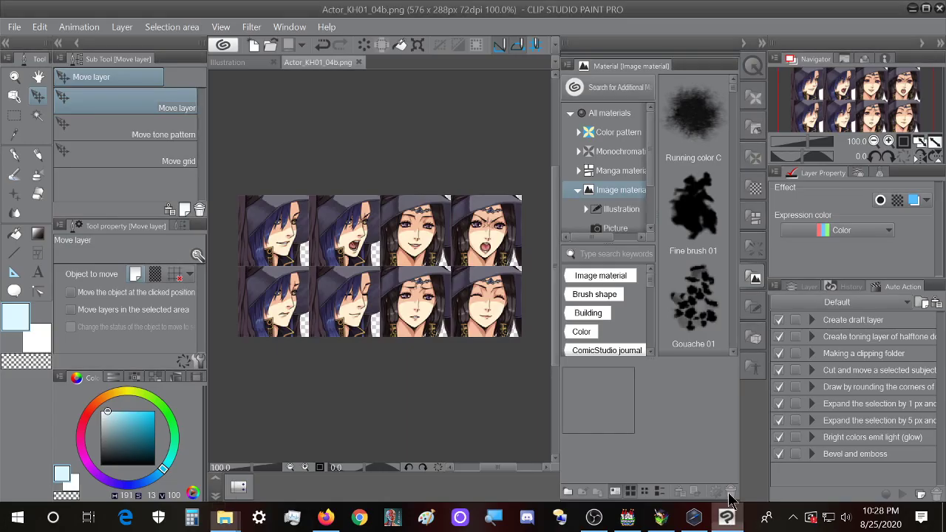
- Undo the image resolution change on Actor_KH01_04b.png
left_click(727, 517)
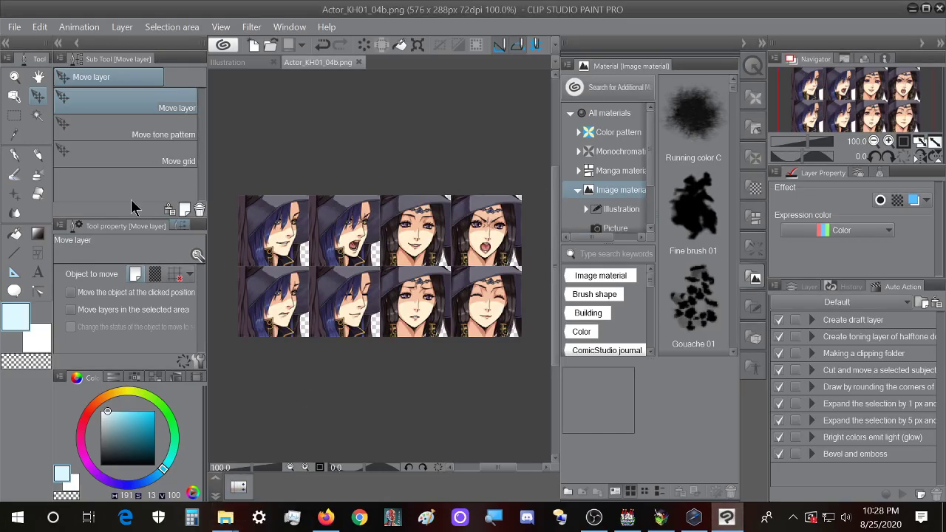
mouse_move(224, 518)
left_click(151, 442)
left_click_drag(332, 77, 833, 120)
left_click(425, 155)
key("ctrl+z")
key("ctrl+z")
key("ctrl+z")
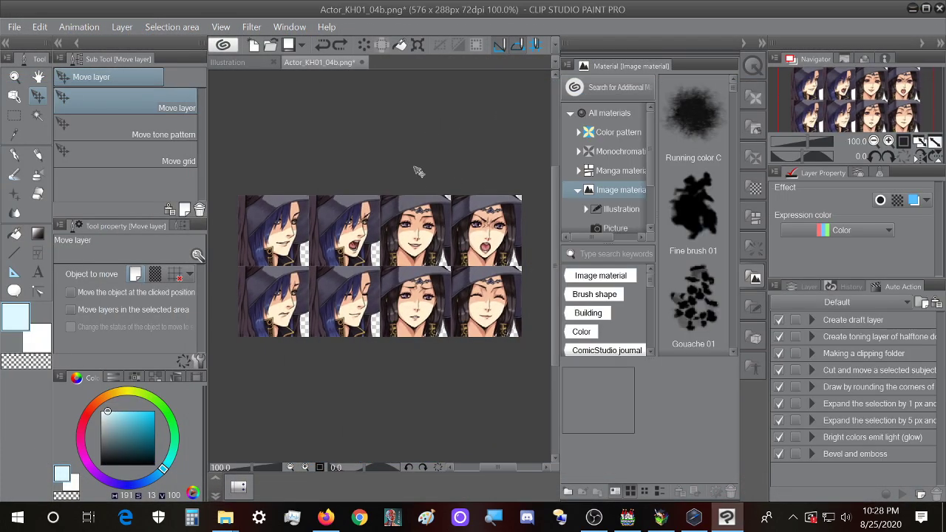
- Open Actor_KH01.png from the KH_Fantasyhero Faces folder in Clip Studio Paint
mouse_move(224, 518)
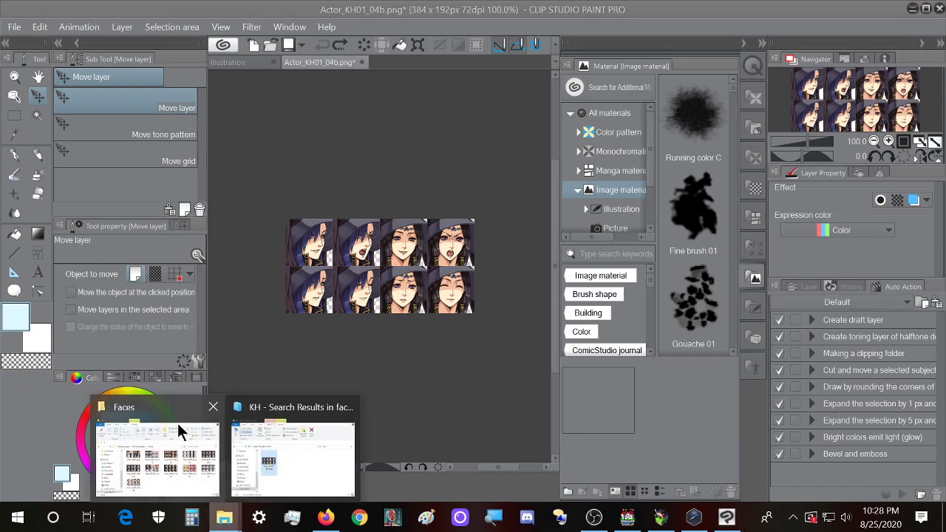
left_click(182, 435)
left_click_drag(714, 266, 332, 295)
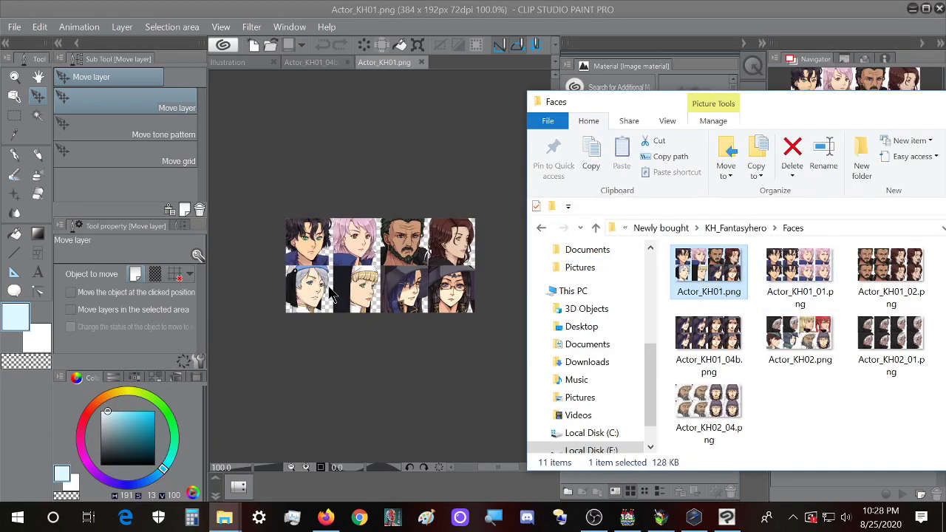
left_click(14, 27)
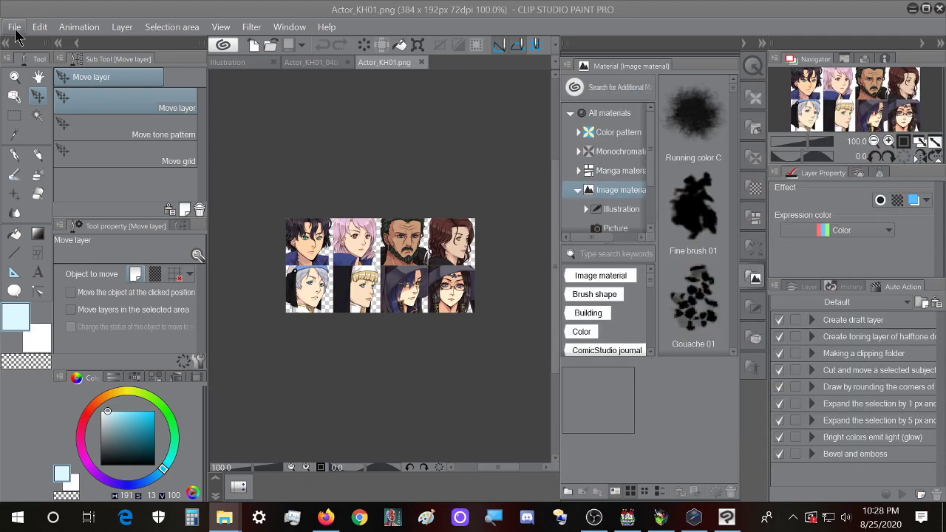
left_click(392, 173)
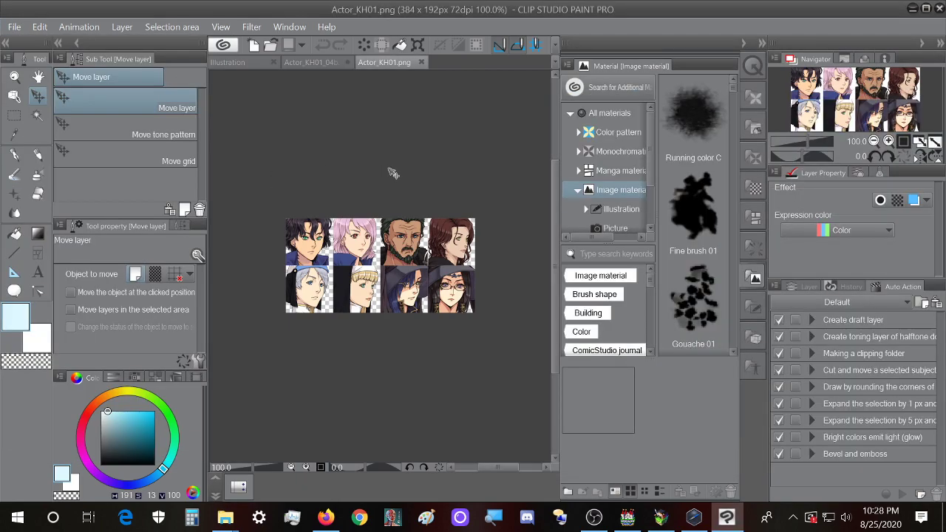
key("ctrl+v")
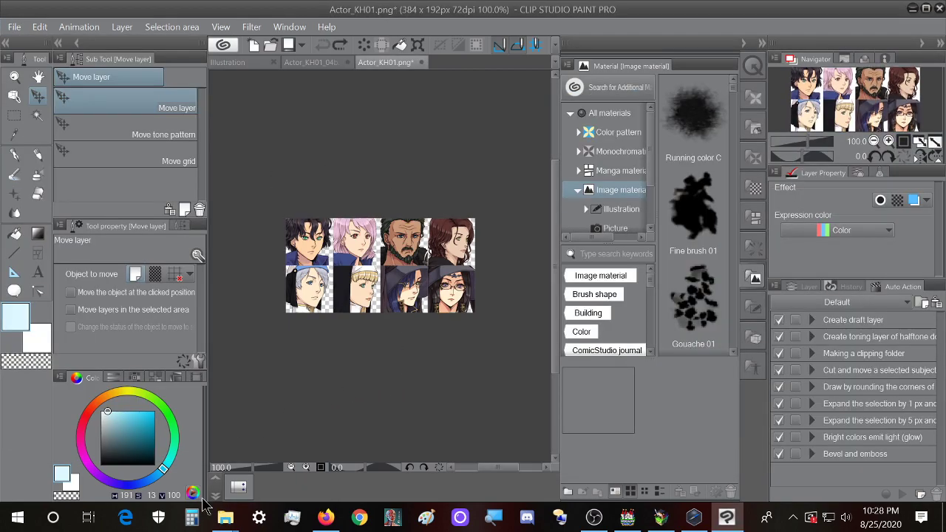
- Open Actor_KH01_01.png from the same Faces folder, and return to the Actor_KH01.png canvas
mouse_move(225, 517)
left_click(152, 444)
left_click_drag(799, 273, 383, 294)
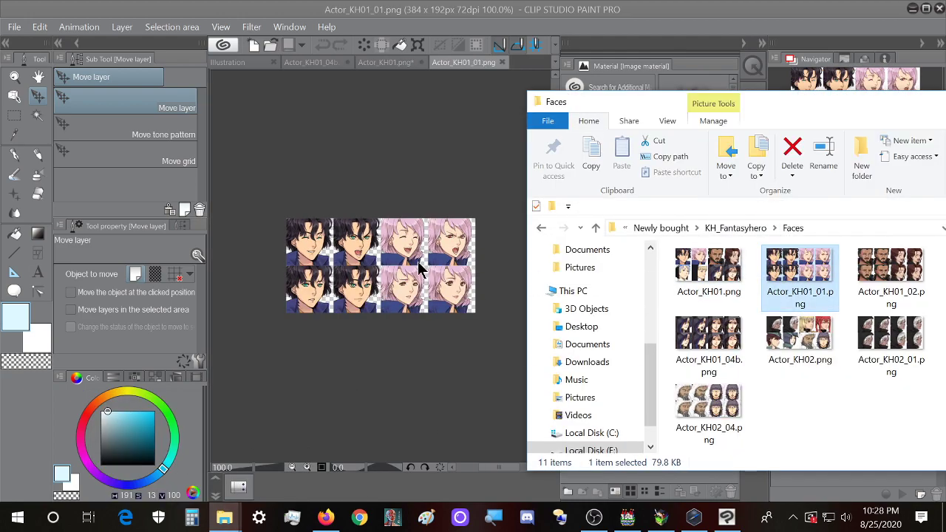
left_click_drag(708, 272, 420, 272)
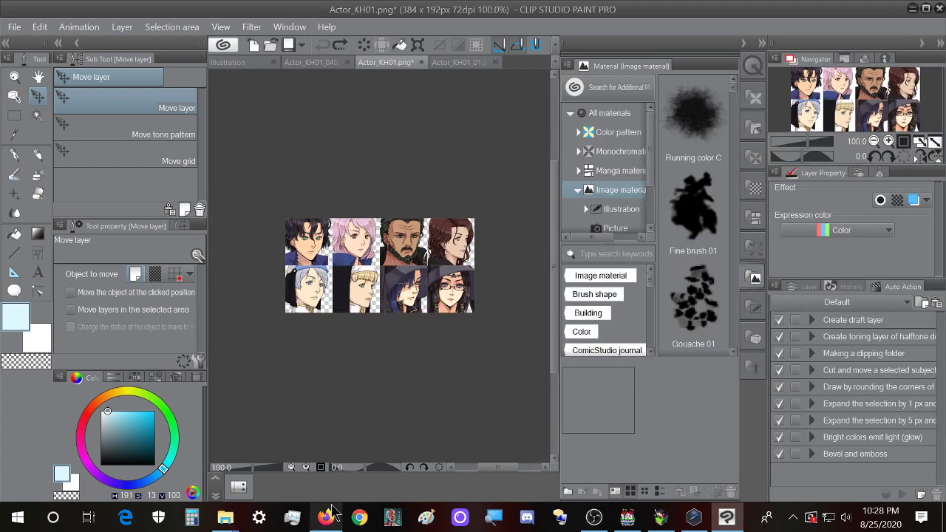
- Check the KH search results window against the KH_Fantasyhero Faces folder, and return to Clip Studio Paint
mouse_move(323, 522)
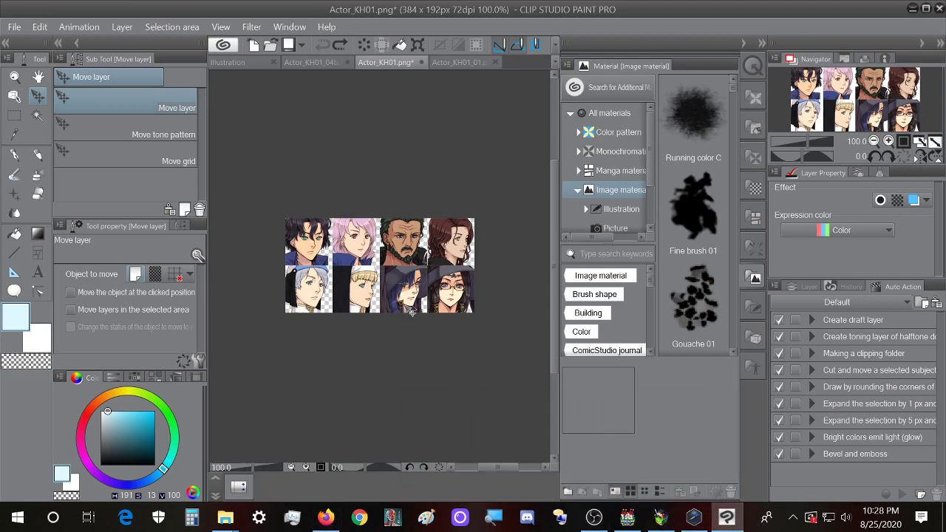
mouse_move(225, 518)
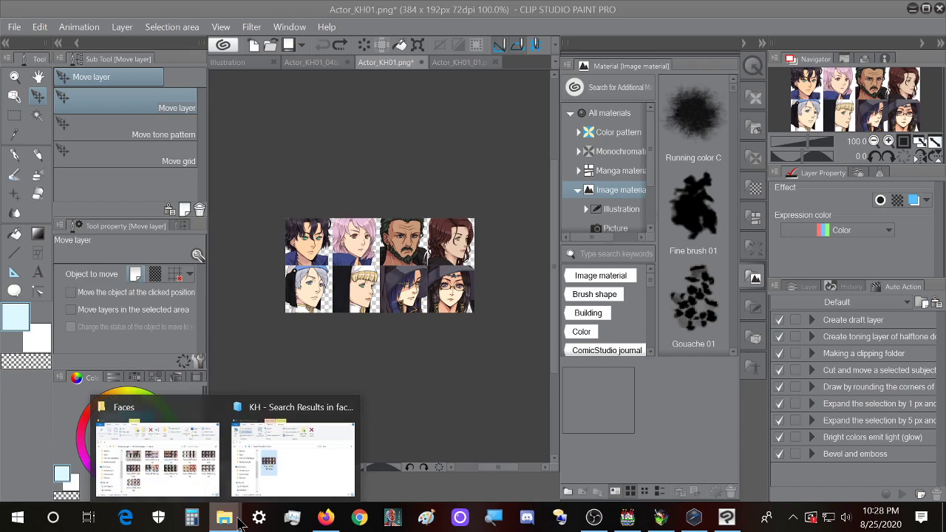
left_click(322, 480)
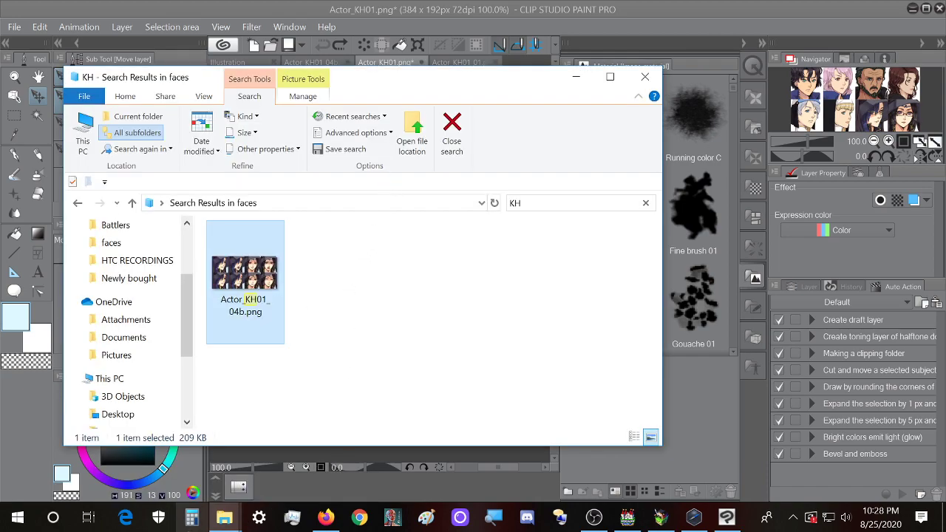
mouse_move(225, 518)
left_click(176, 437)
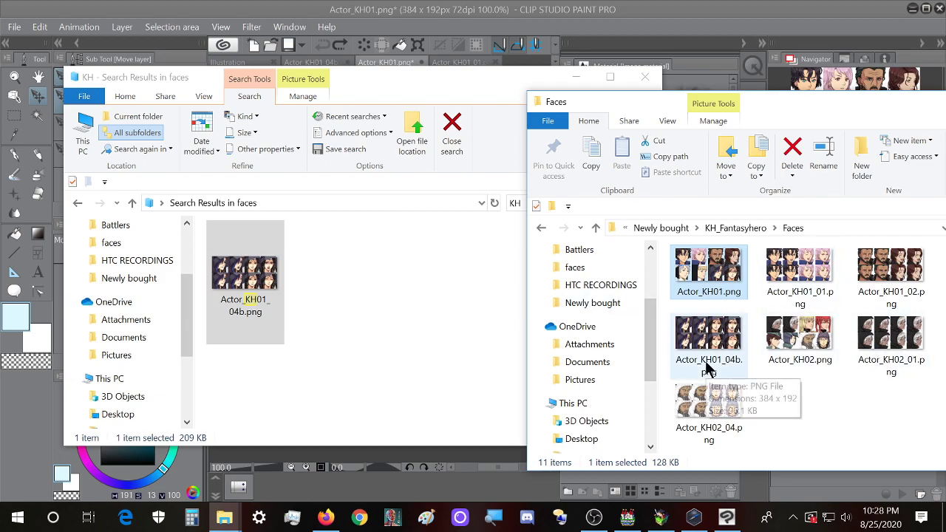
left_click(212, 35)
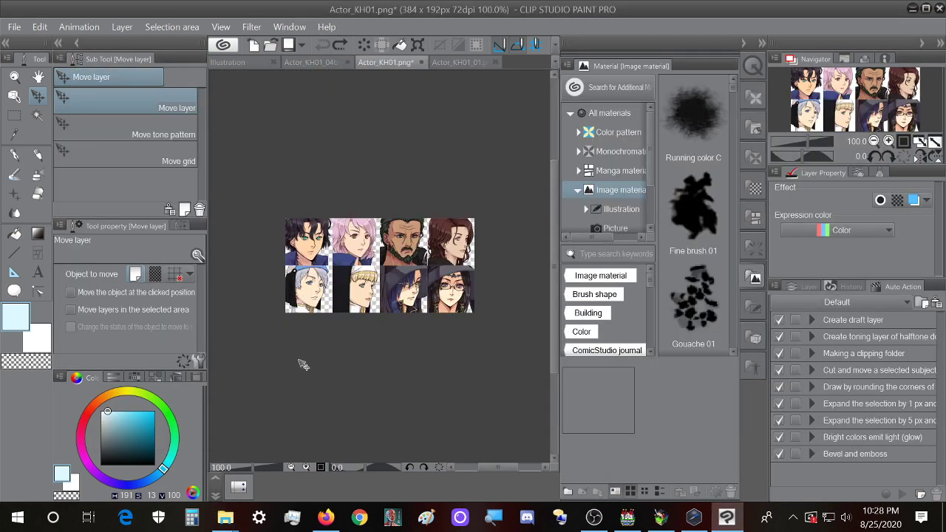
- Change the image resolution of Actor_KH01.png by setting its height to 288 px
left_click(14, 26)
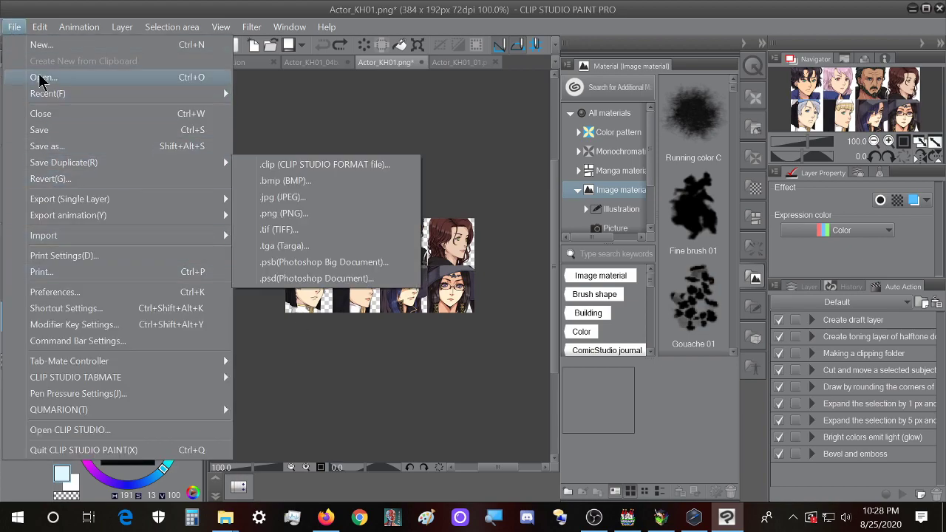
left_click(38, 78)
left_click(39, 27)
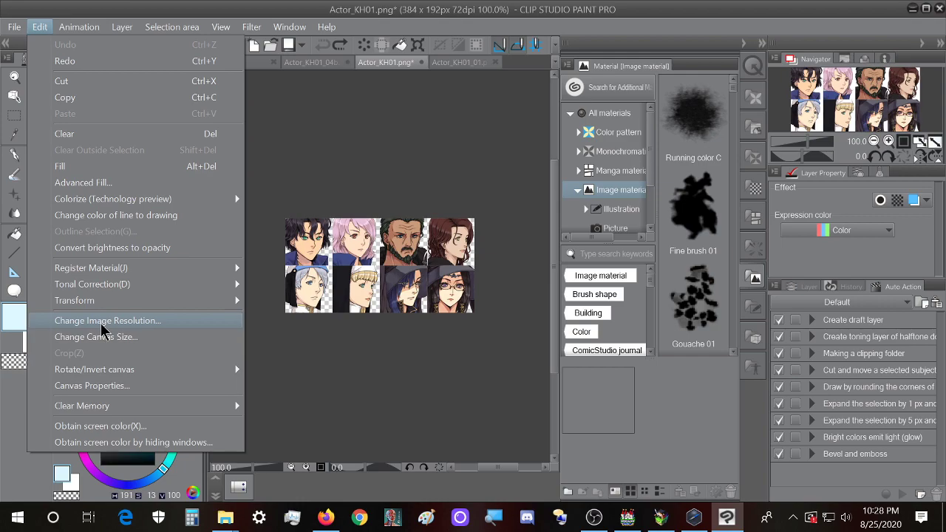
left_click(104, 321)
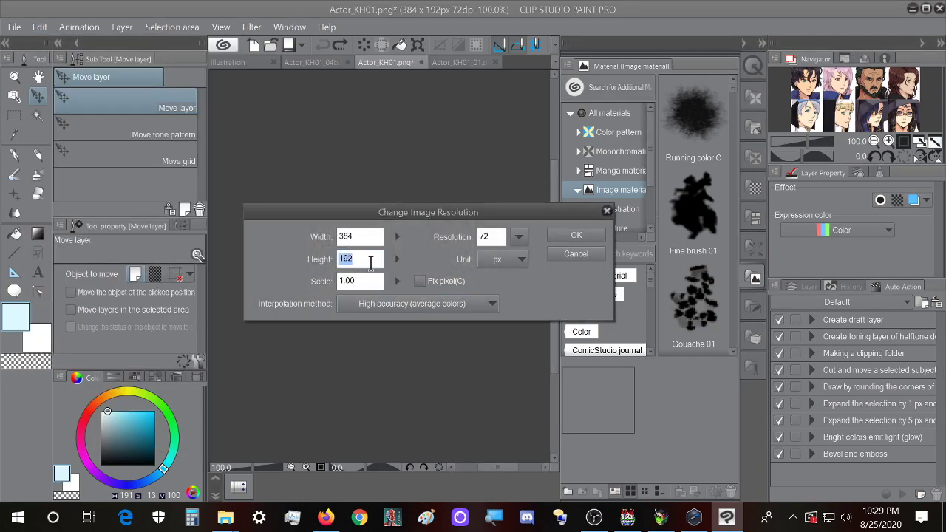
type("288")
left_click(577, 238)
- Save the resized image as a PNG over the existing Actor_KH01.png in the Faces folder, accepting the loss of layer information
left_click(14, 27)
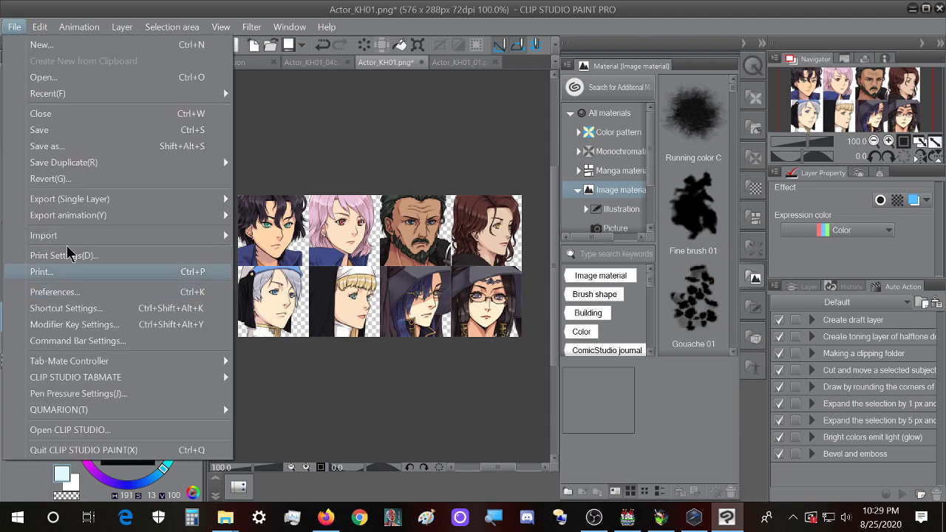
left_click(46, 147)
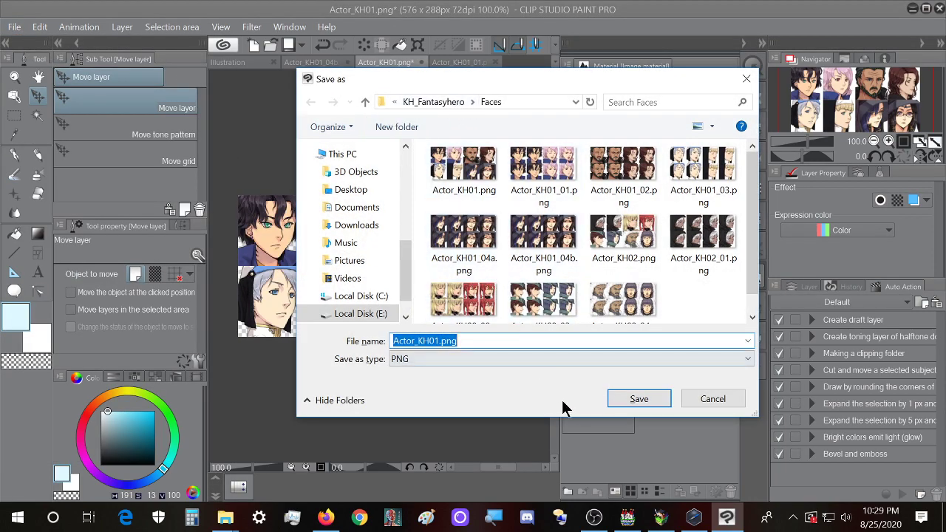
left_click(637, 396)
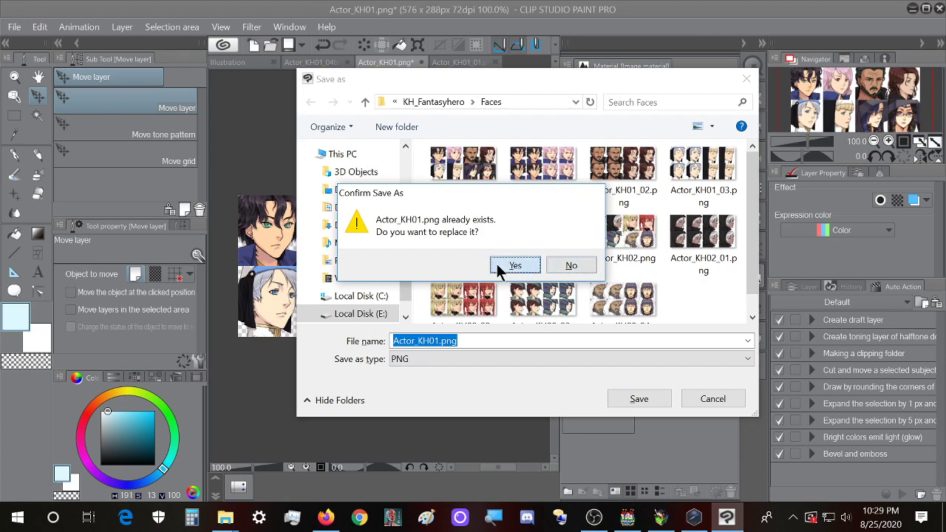
left_click(498, 268)
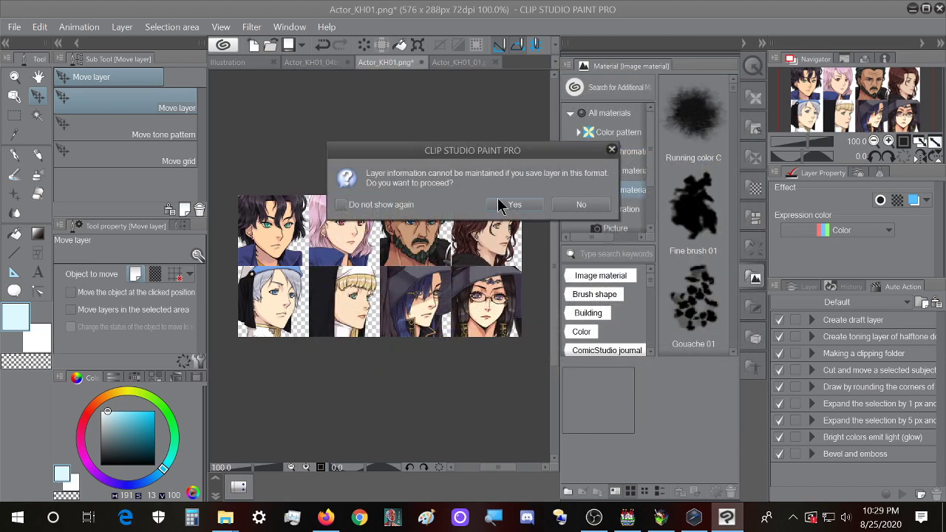
left_click(510, 206)
- Check the dimensions of the saved Actor_KH01.png in the KH_Fantasyhero Faces folder and select the file
mouse_move(225, 517)
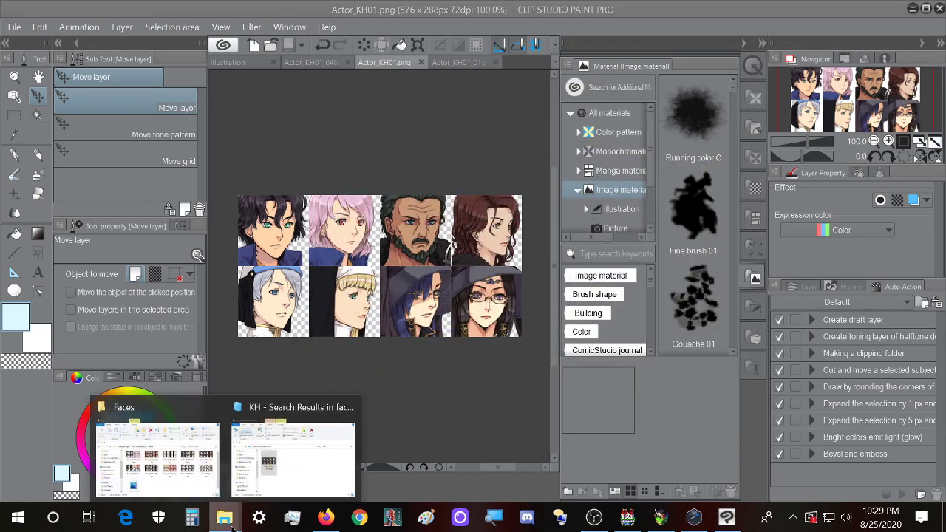
left_click(185, 473)
left_click_drag(822, 108, 481, 95)
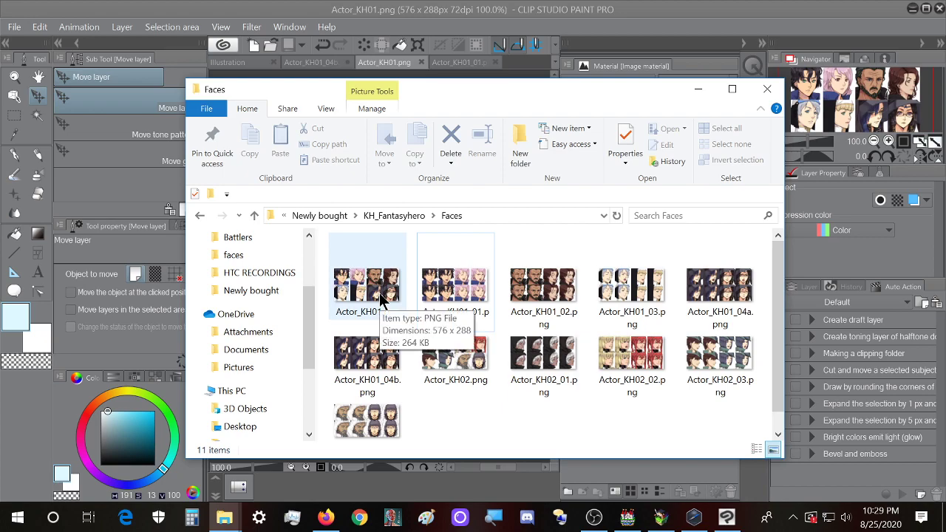
left_click(451, 292)
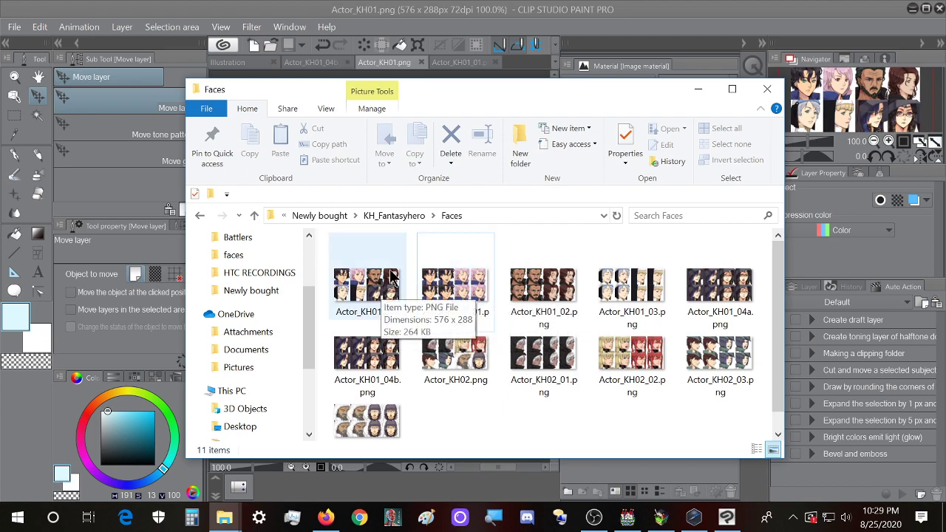
left_click_drag(504, 92, 537, 91)
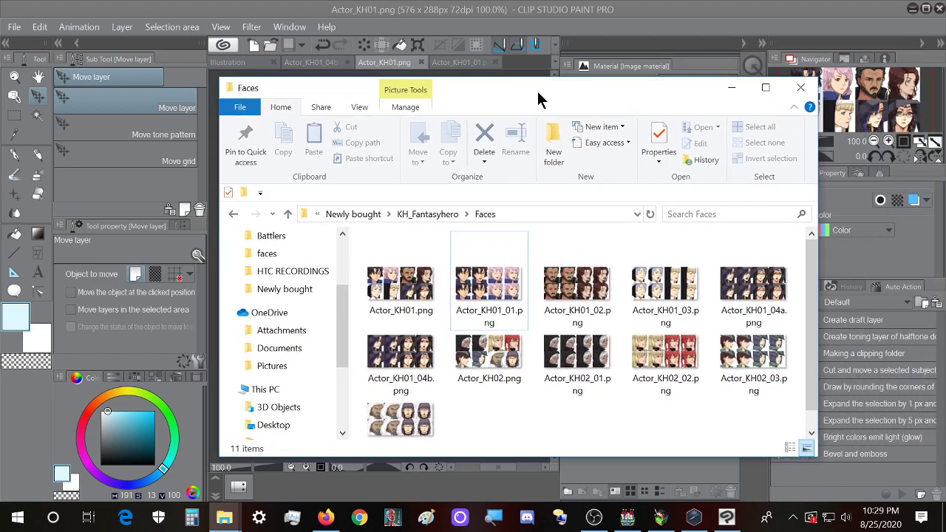
left_click(366, 307)
- Clear the KH search and try to paste Actor_KH01.png into the game project's img faces folder, dismissing the replacement
mouse_move(224, 517)
left_click(298, 476)
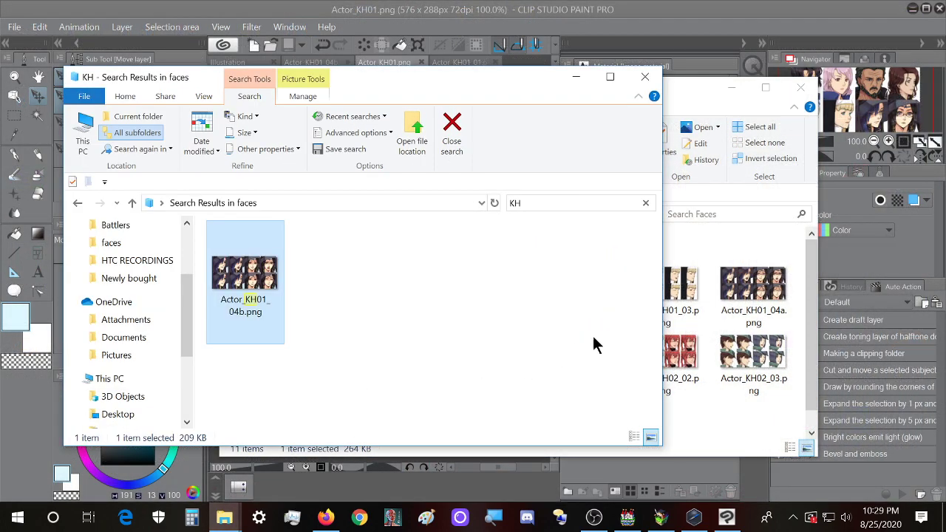
left_click(645, 202)
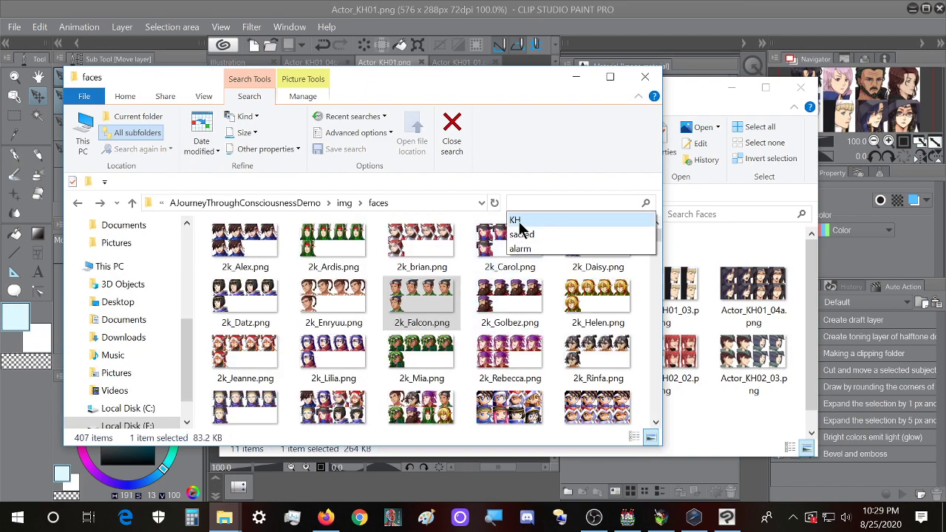
left_click(431, 280)
key("ctrl+v")
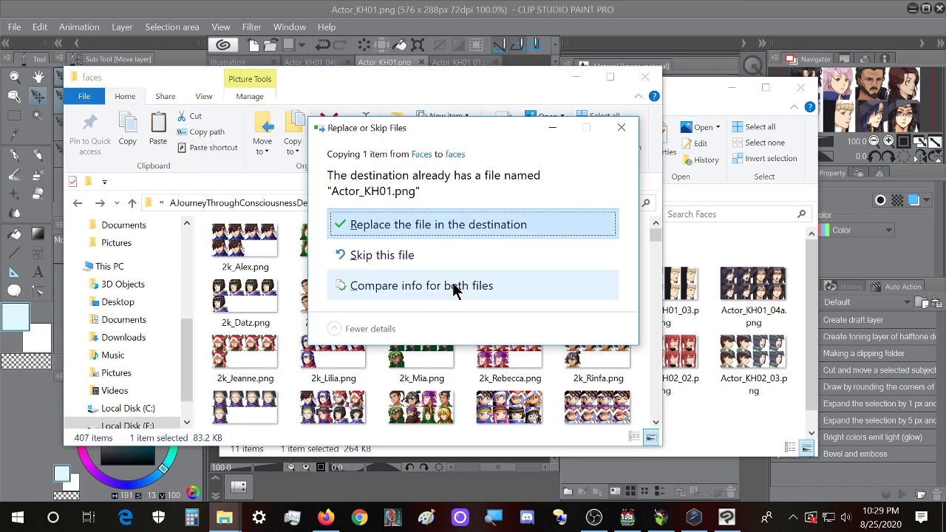
left_click(621, 127)
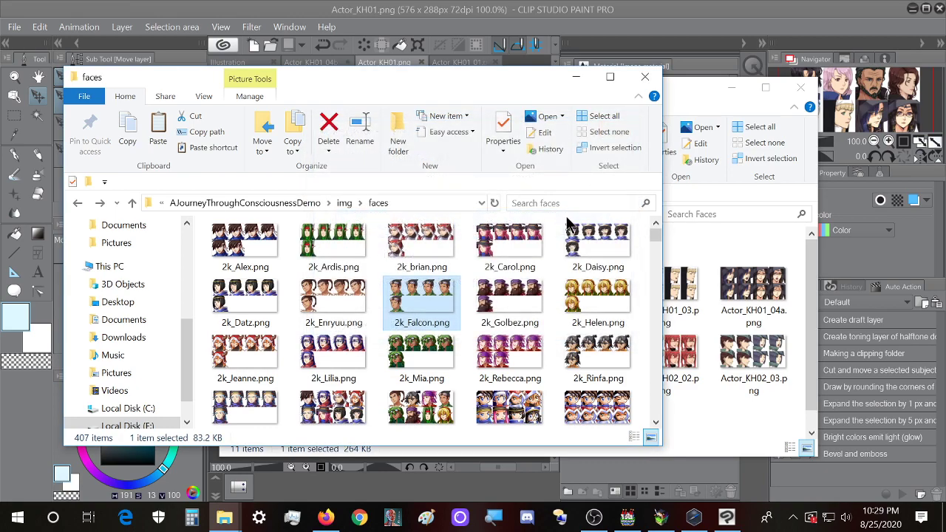
- Search the game project's faces folder for KH and examine the dimensions of the matching face sheets
left_click(539, 202)
left_click(538, 228)
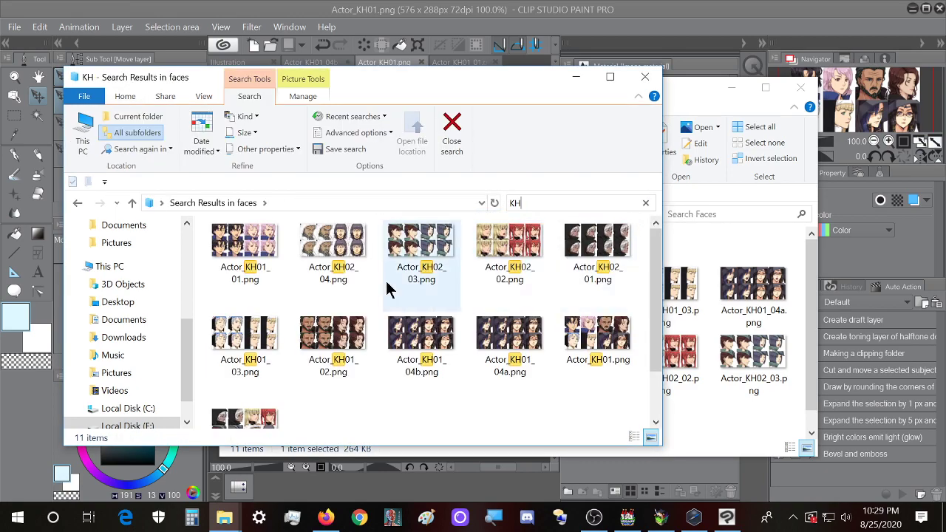
scroll(488, 381, "down", 2)
scroll(488, 383, "up", 2)
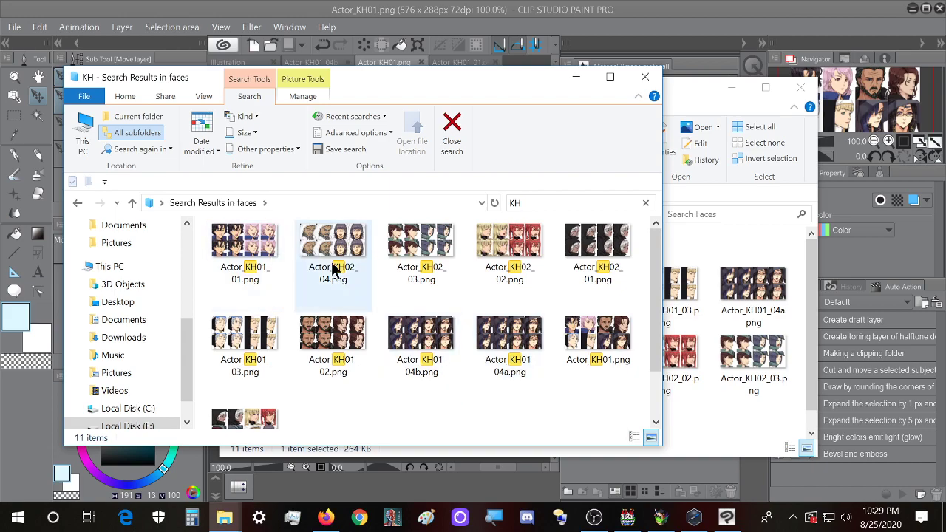
mouse_move(361, 263)
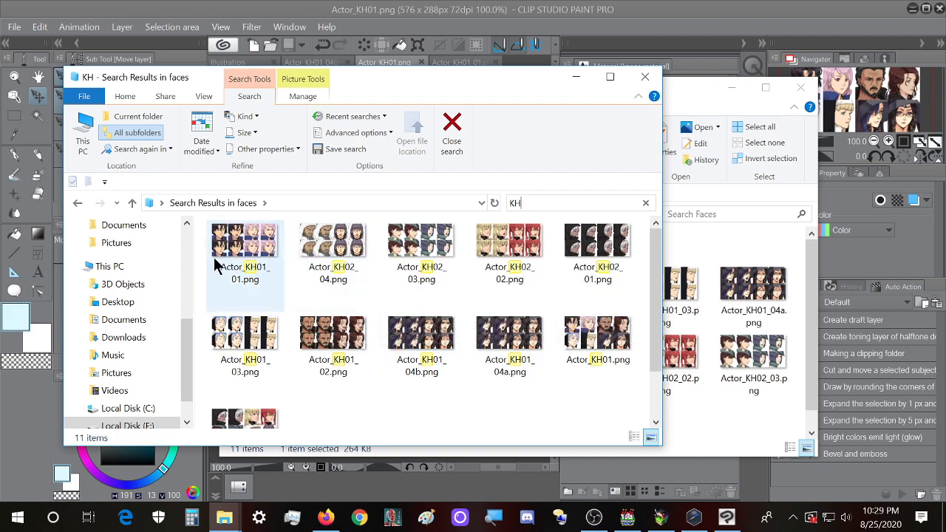
mouse_move(213, 257)
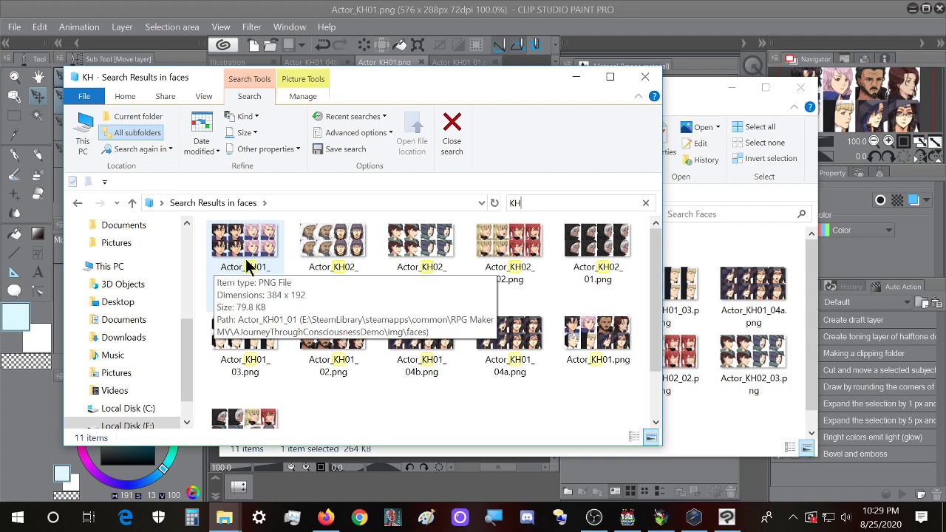
scroll(413, 309, "down", 2)
mouse_move(413, 310)
scroll(410, 338, "up", 2)
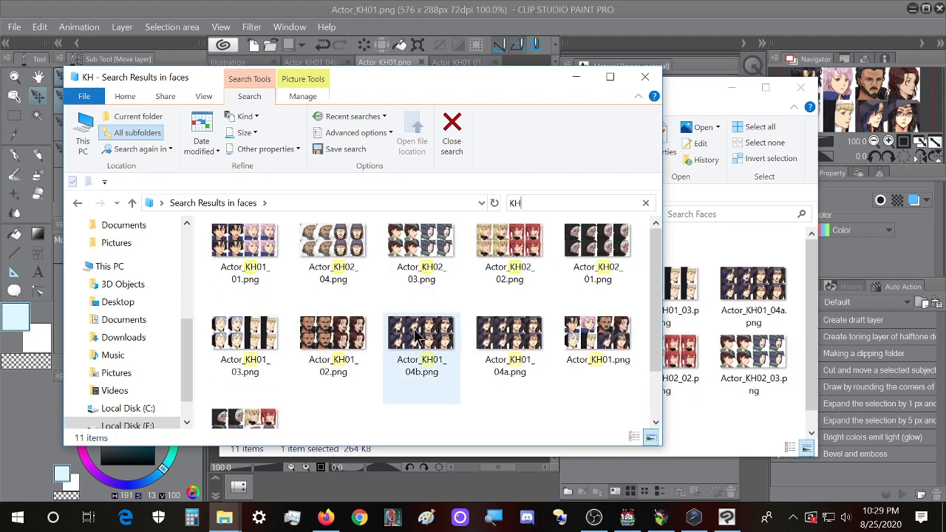
key("Escape")
type("KH")
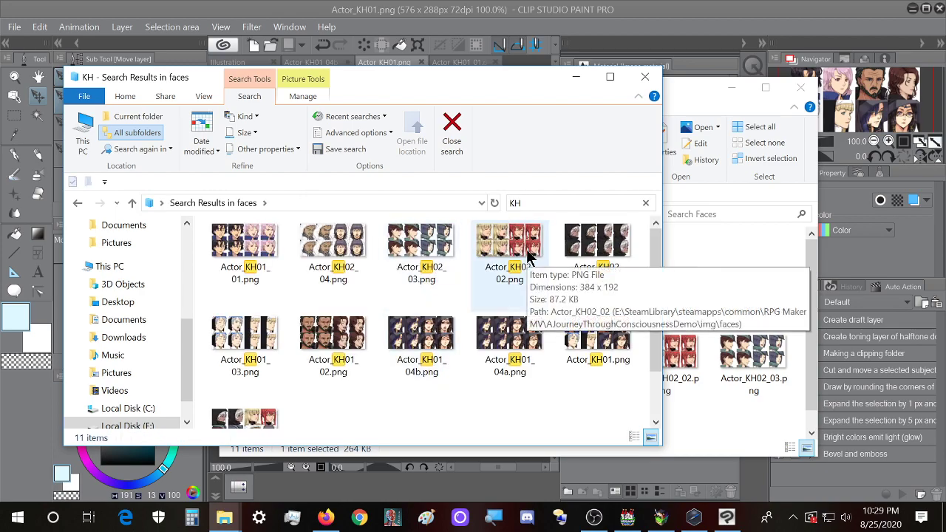
- Check the dimensions of the remaining KH sheets in the project's faces folder, including Actor_KH02.png, Actor_KH01_04b.png and Actor_KH02_01.png
scroll(244, 378, "down", 2)
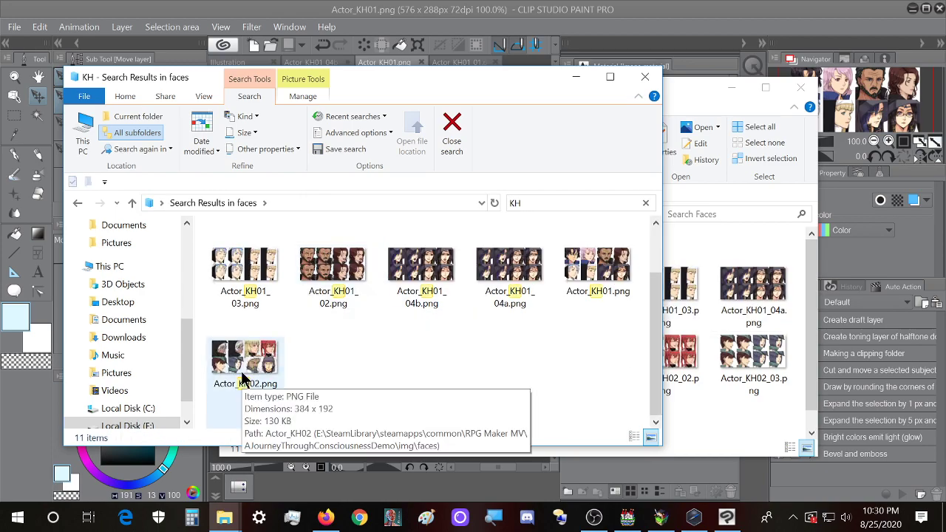
mouse_move(390, 283)
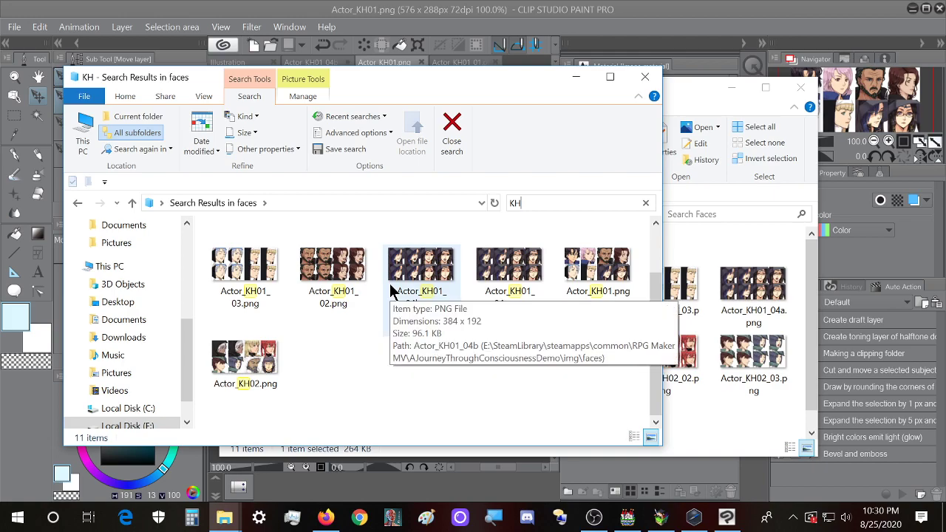
scroll(383, 388, "up", 2)
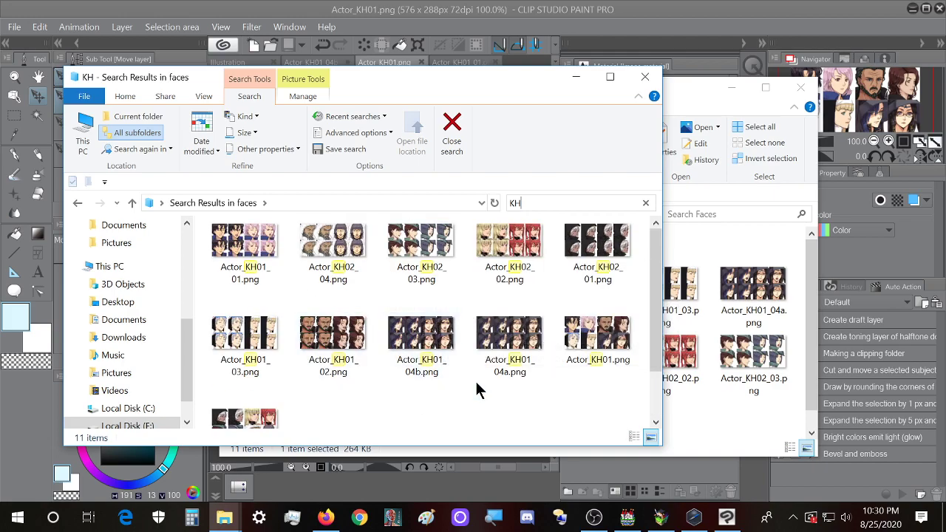
mouse_move(490, 380)
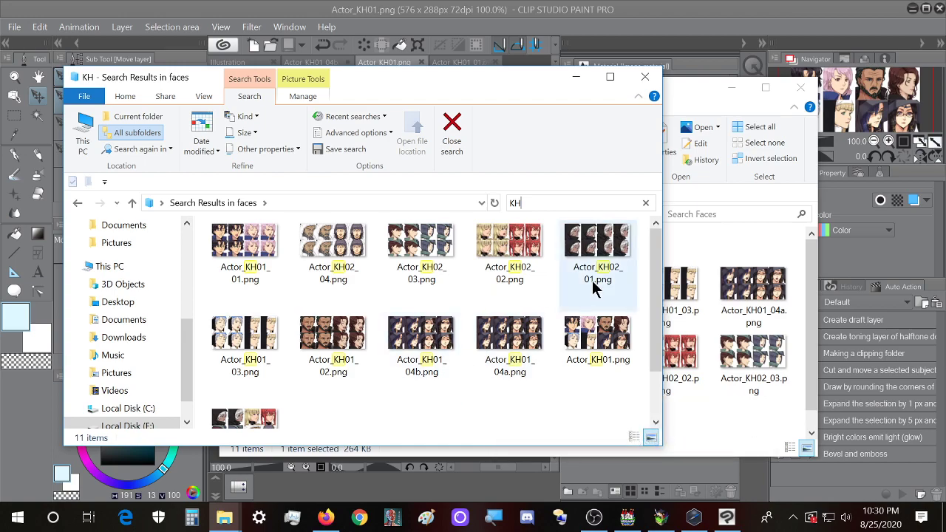
mouse_move(592, 283)
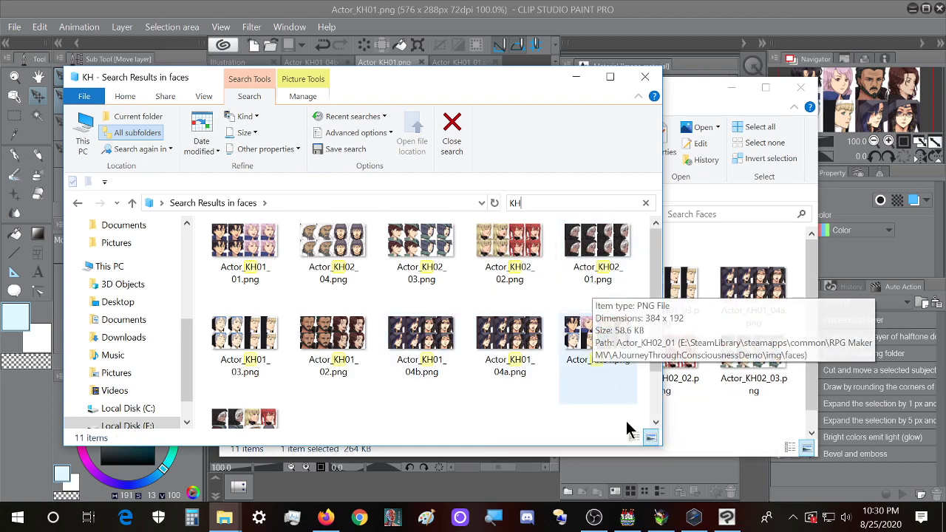
- Switch to RPG Maker MV, start a new map event with a Show Text command, and open its face image selection
left_click(626, 518)
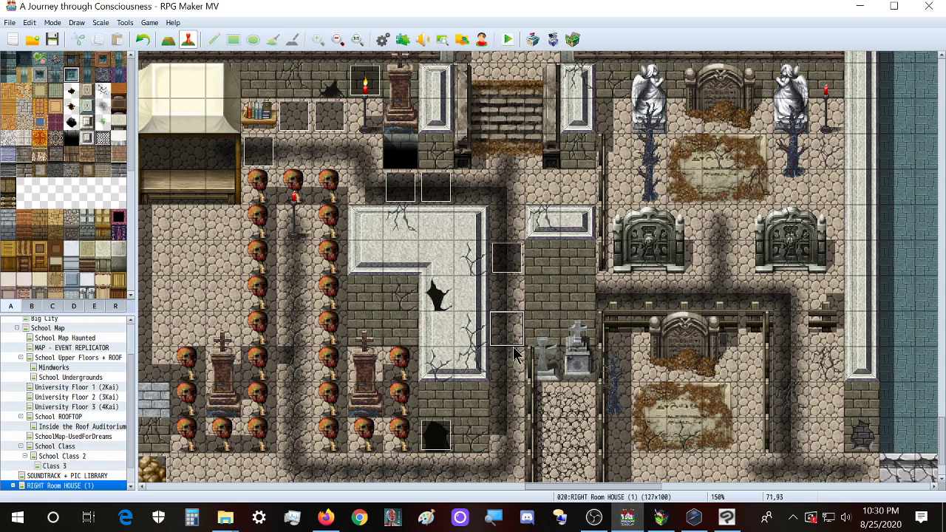
double_click(507, 338)
double_click(447, 153)
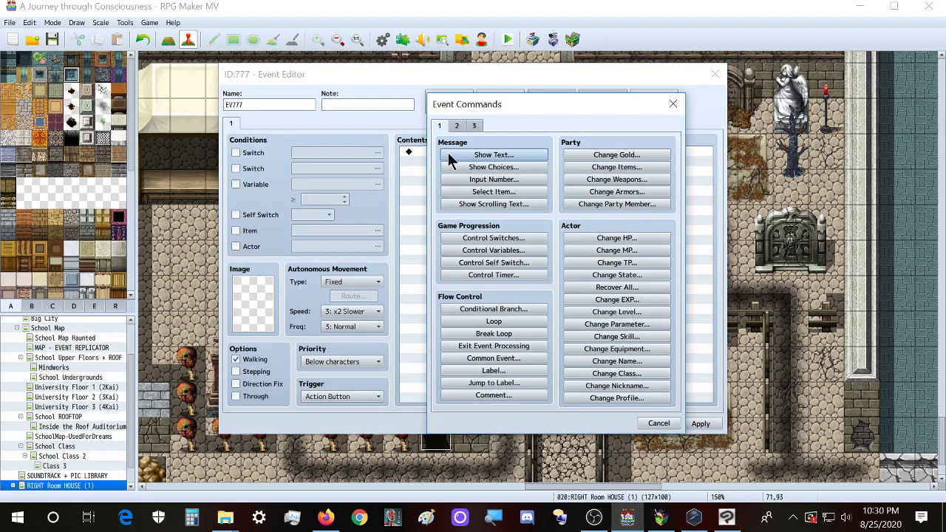
left_click(488, 154)
double_click(448, 255)
- Preview the face sheets Actor_KH01_03, Actor_KH01 and Actor_KH02 in the image selection
scroll(441, 320, "down", 8)
left_click(441, 320)
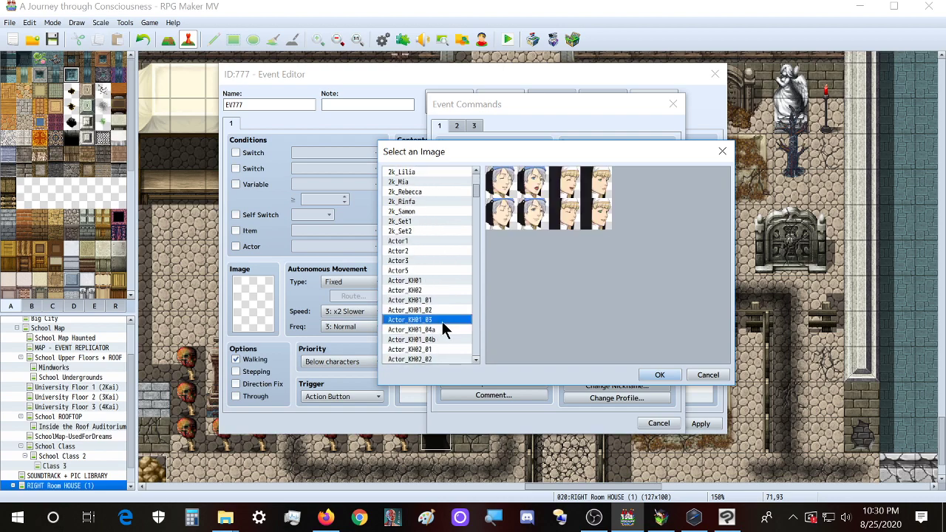
left_click(455, 281)
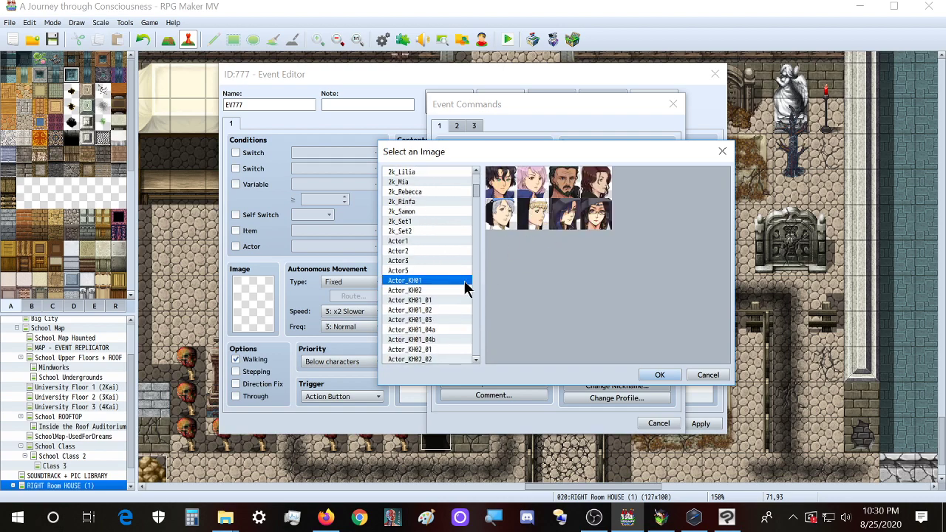
left_click(436, 289)
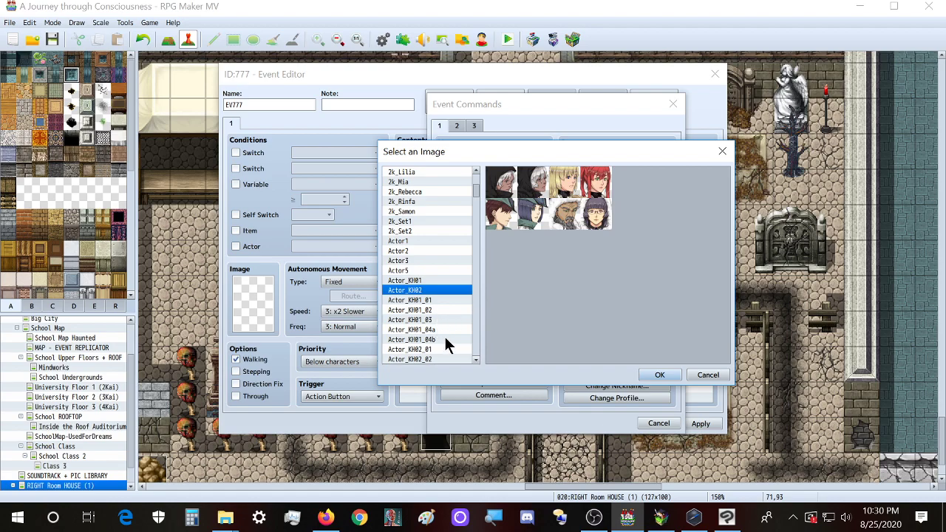
- Preview the Actor_KH02 variant sheets, compare their size with the Admiral sheet, and return to Actor_KH01_03
left_click(444, 336)
scroll(440, 307, "down", 2)
left_click(429, 303)
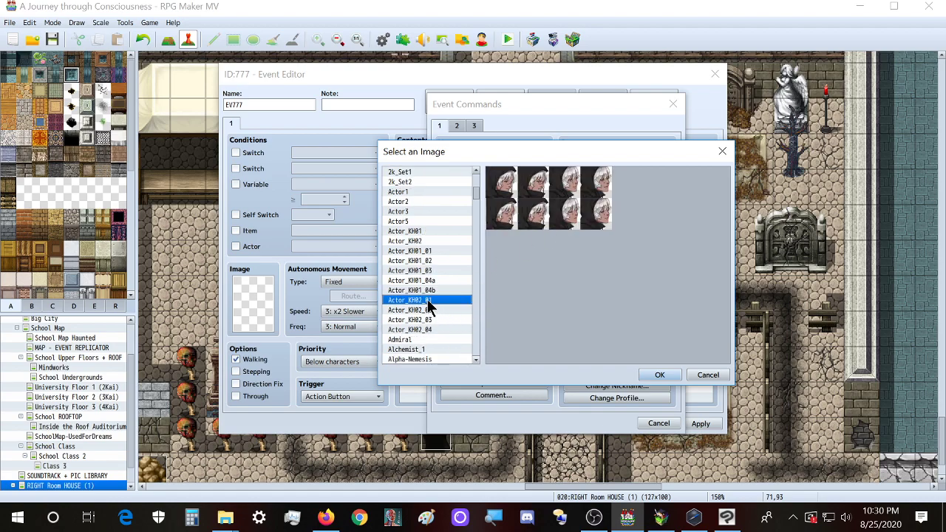
left_click(442, 310)
left_click(436, 329)
left_click(447, 339)
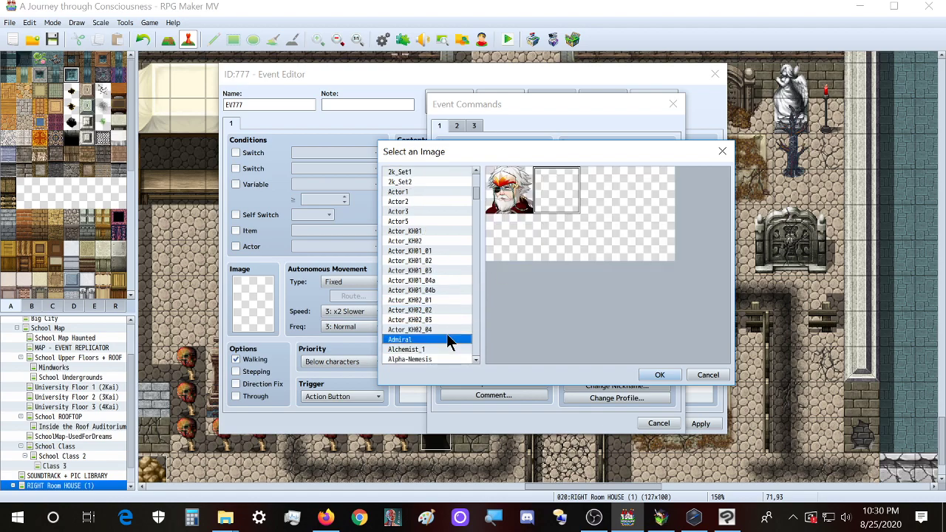
left_click(448, 328)
left_click(396, 320)
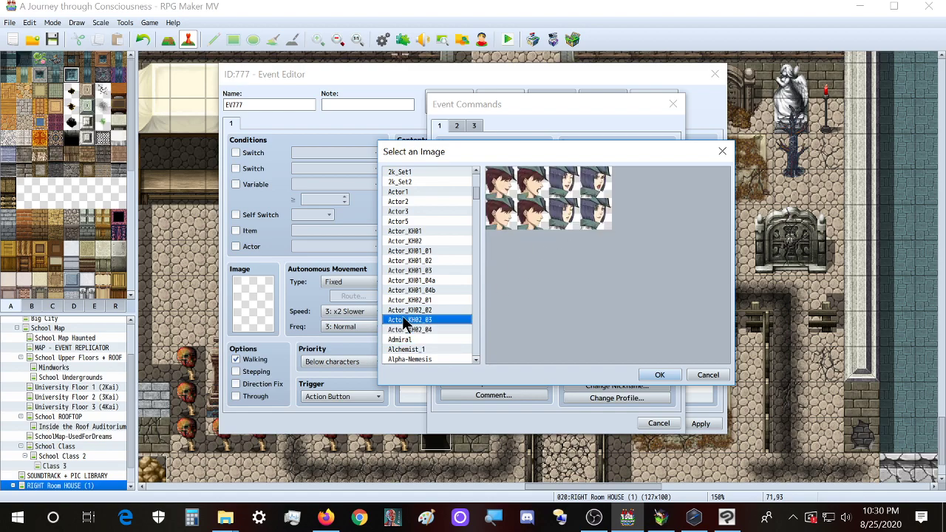
left_click(414, 301)
key("Up")
key("Up")
key("Up")
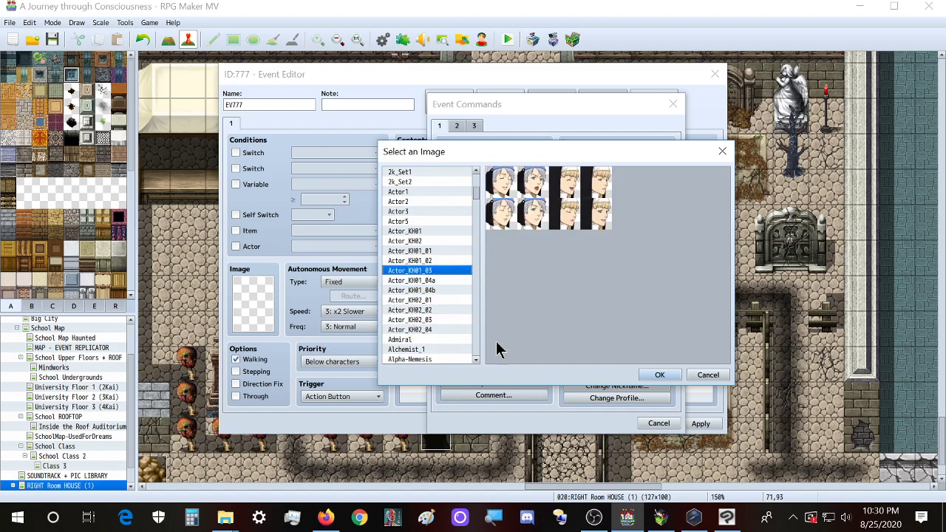
- In the Developer Tools console, rerun the "Hello" message script with face 6 of Actor_KH01_04b, view it in the game and dismiss it
left_click(693, 517)
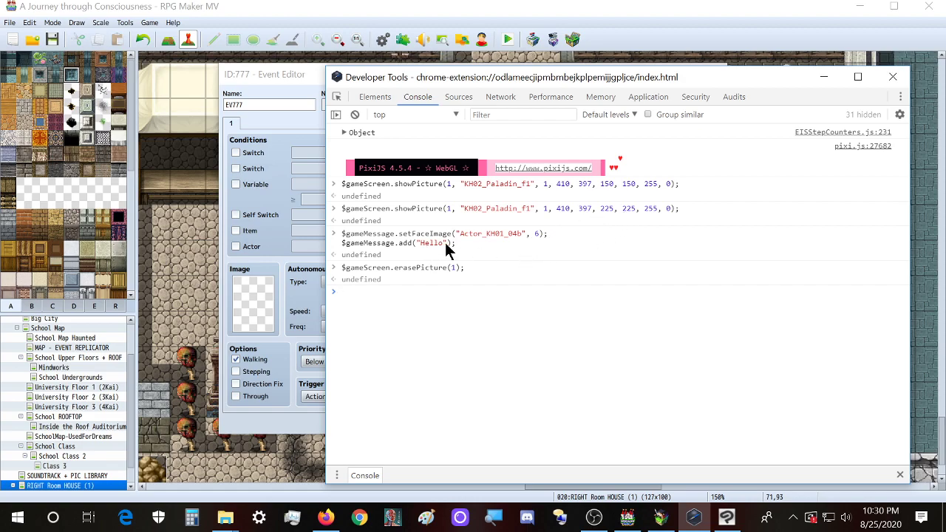
left_click_drag(450, 244, 341, 234)
left_click(377, 296)
type("$gameMessage.setFaceImage(\"Actor_KH01_04b\", 6); $gameMessage.add(\"Hello\");")
key("Return")
left_click(660, 518)
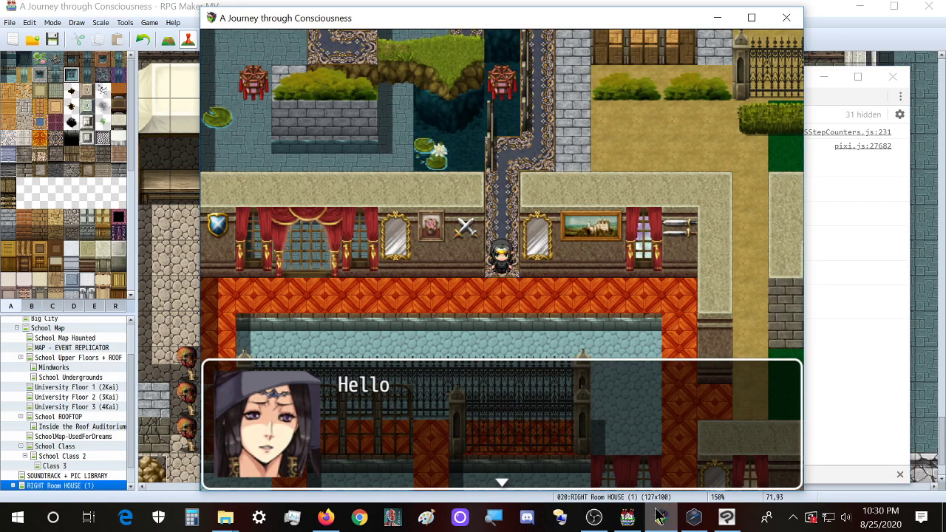
left_click(443, 324)
- Run the Actor_KH01_04b "Hello" message script once more and inspect the face in the game window
left_click(695, 518)
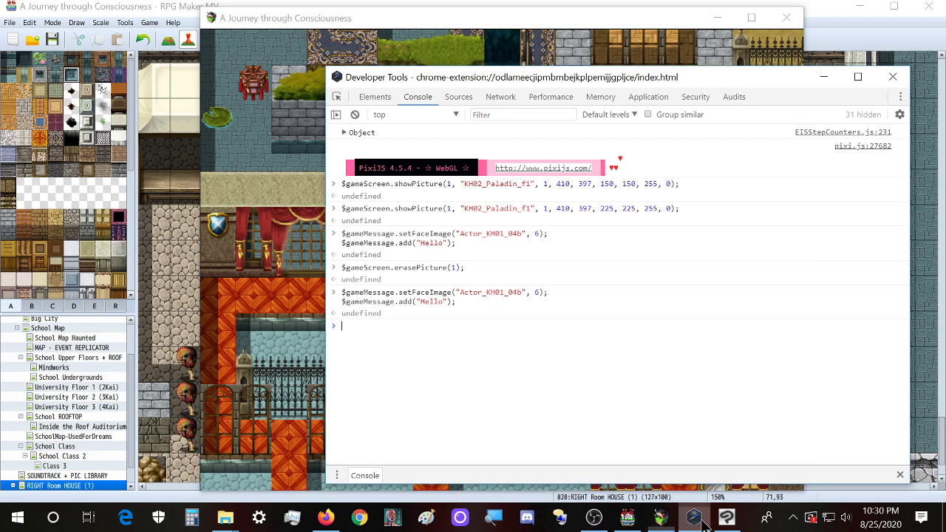
type("$gameMessage.setFaceImage(\"Actor_KH01_04b\", 6); $gameMessage.add(\"Hello\");")
key("Return")
left_click(393, 22)
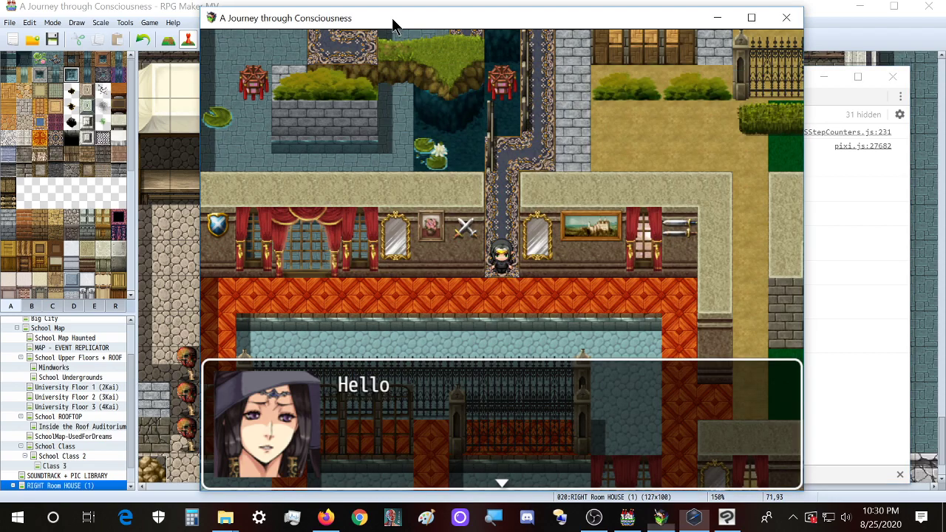
- Switch to the File Explorer window showing the project's faces folder and redo the KH search
left_click(162, 10)
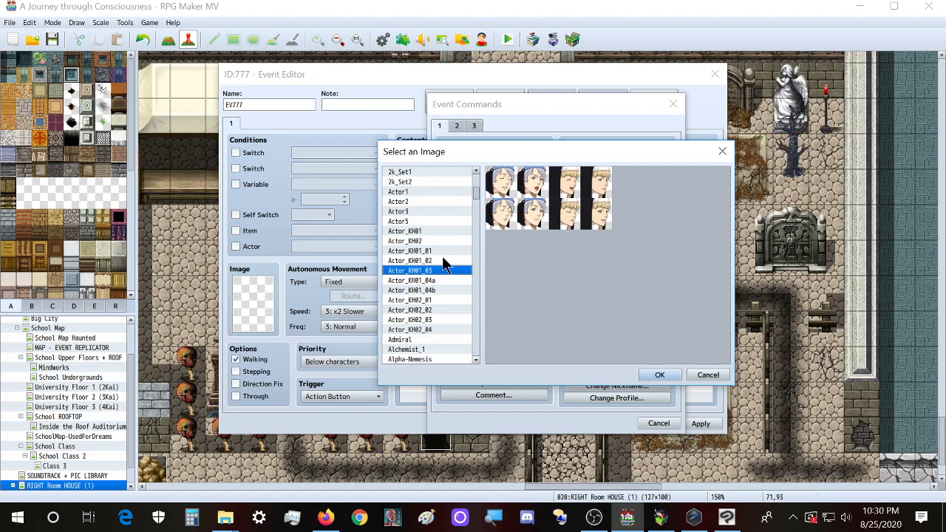
mouse_move(225, 517)
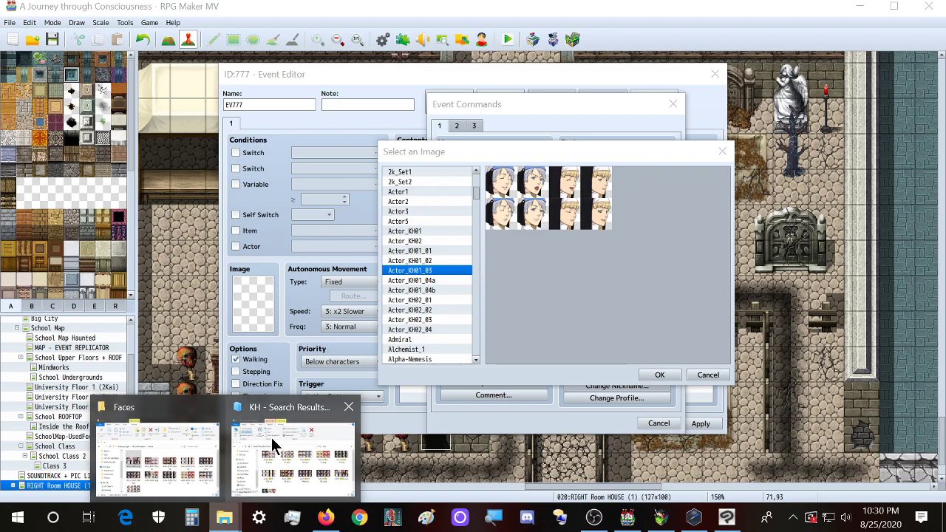
mouse_move(185, 451)
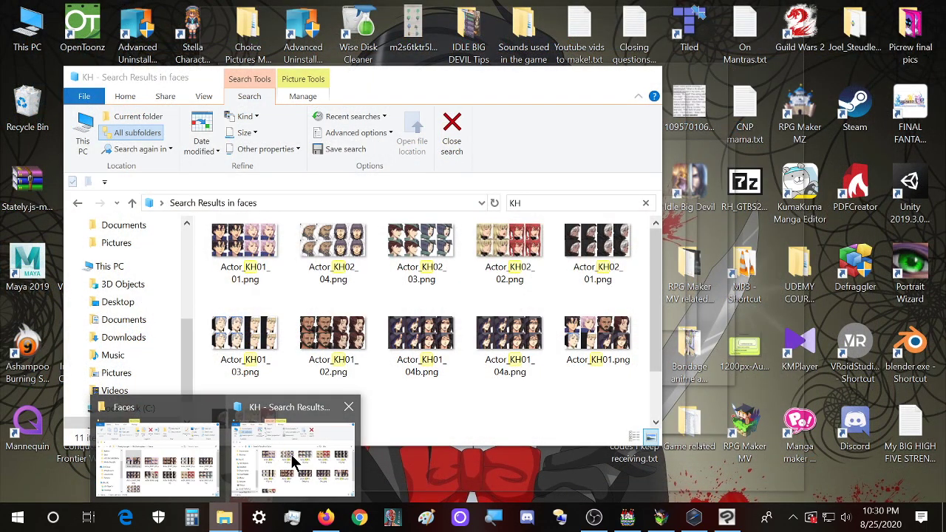
left_click(294, 462)
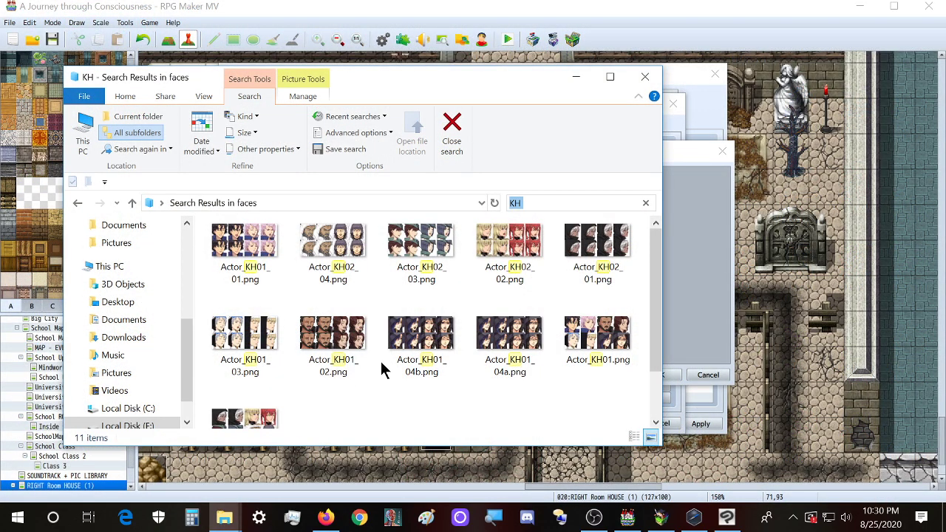
left_click(646, 203)
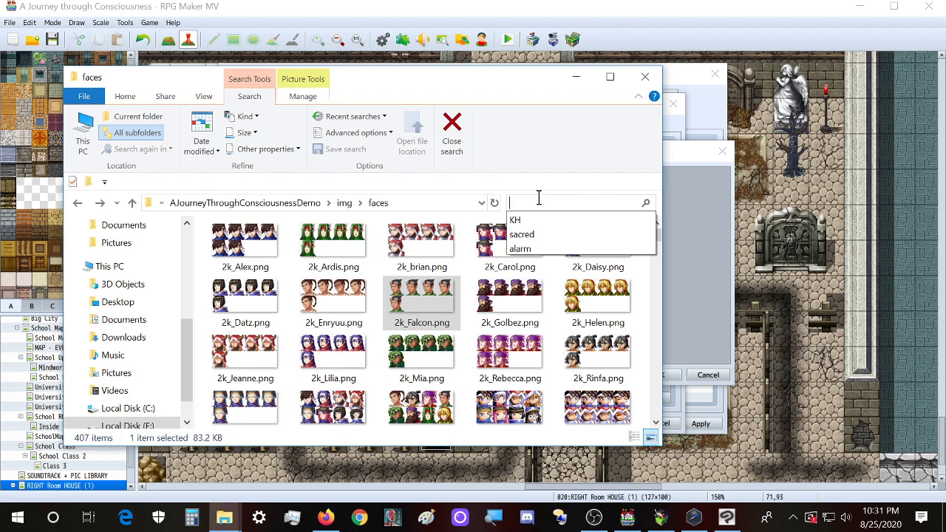
left_click(528, 220)
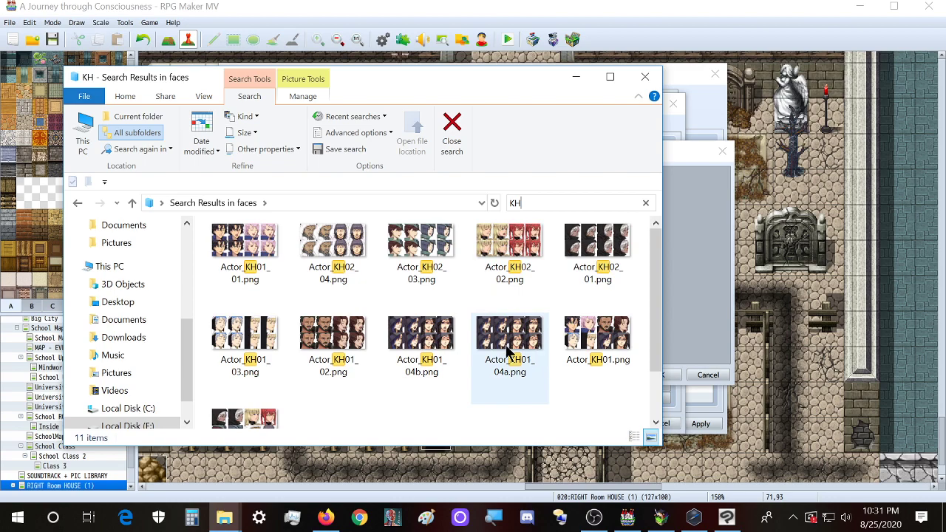
- Copy the base file name of Actor_KH01_03.png and paste it into the Developer Tools console
right_click(244, 343)
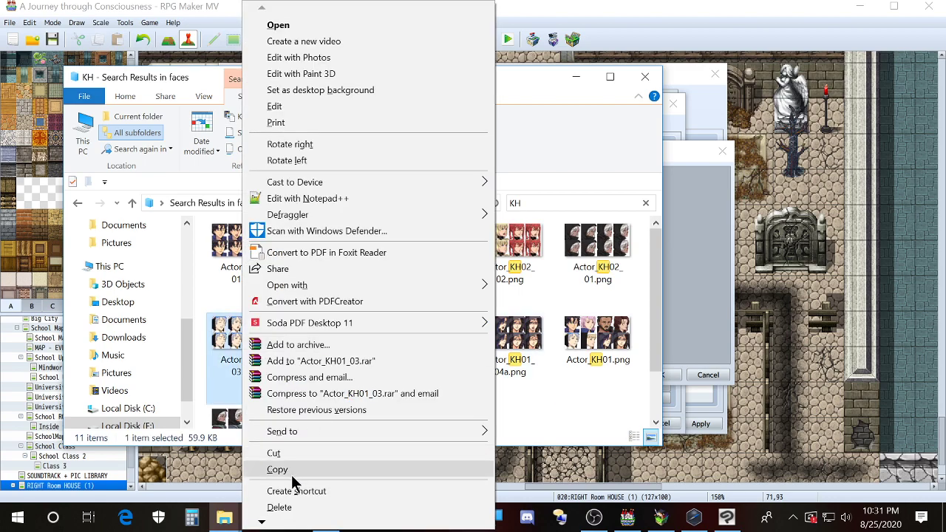
mouse_move(292, 522)
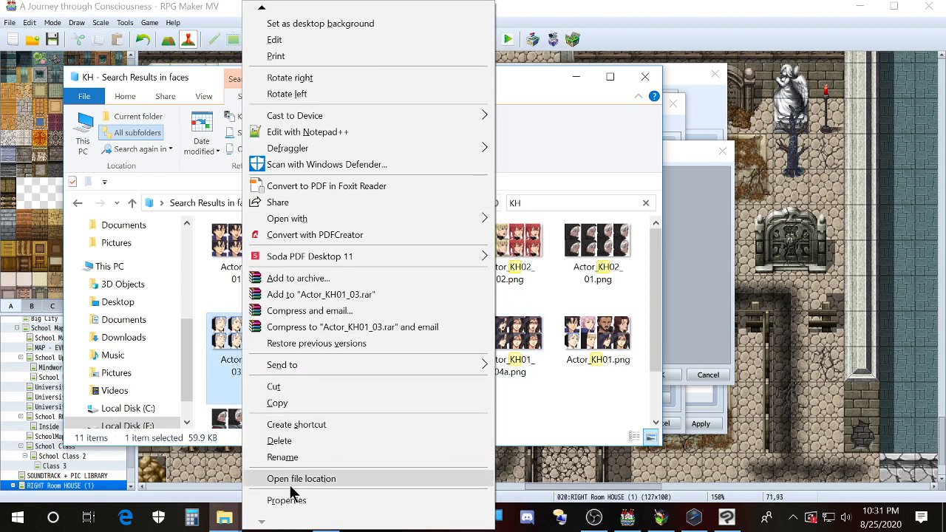
left_click(295, 456)
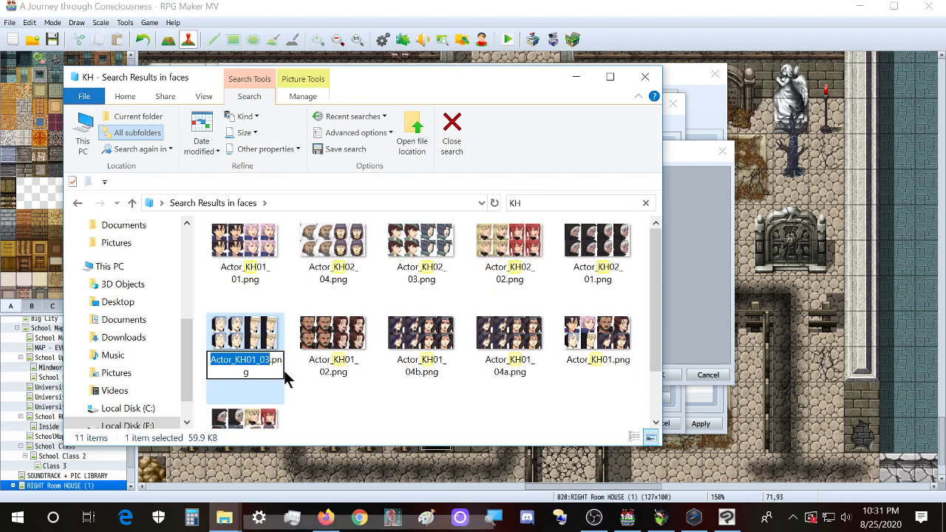
left_click(695, 518)
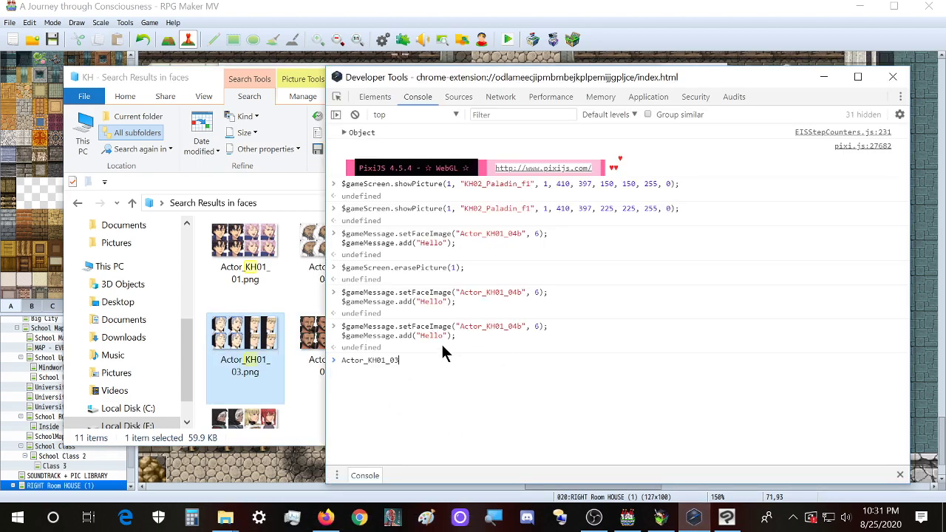
- Run the "Hello" message script with face 6 of Actor_KH01_03, then view and dismiss the message in the game
left_click_drag(454, 334, 316, 325)
left_click(425, 360)
type("$gameMessage.setFaceImage(\"Actor_KH01_04b\", 6); $gameMessage.add(\"Hello\");")
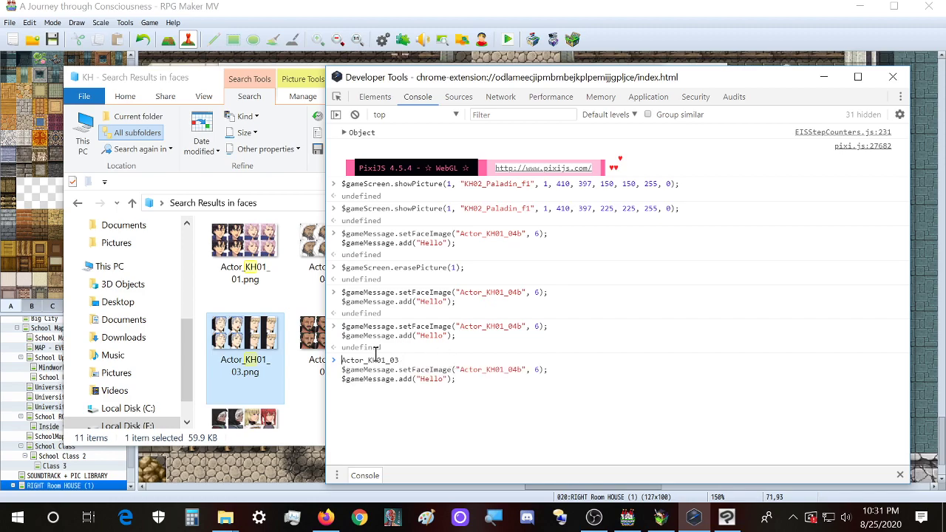
double_click(401, 360)
key("ctrl+x")
double_click(473, 370)
key("BackSpace")
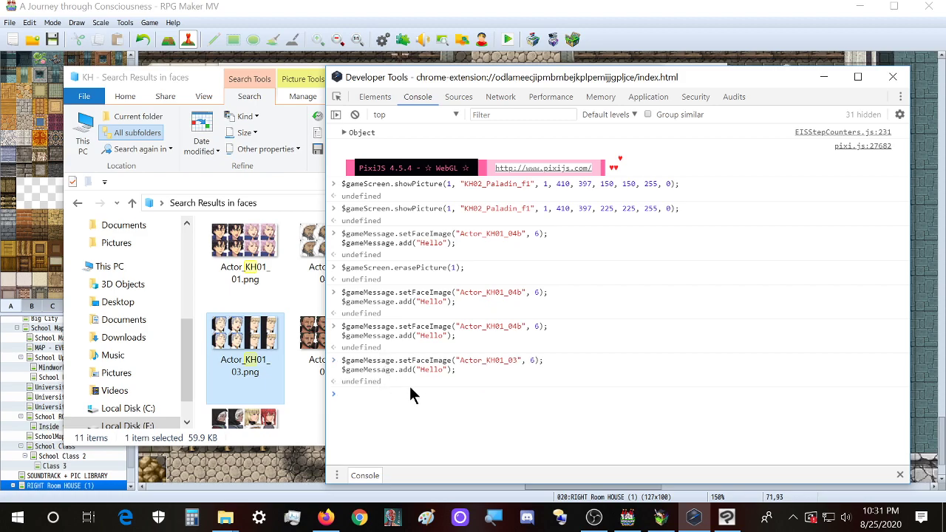
left_click(661, 518)
left_click(473, 469)
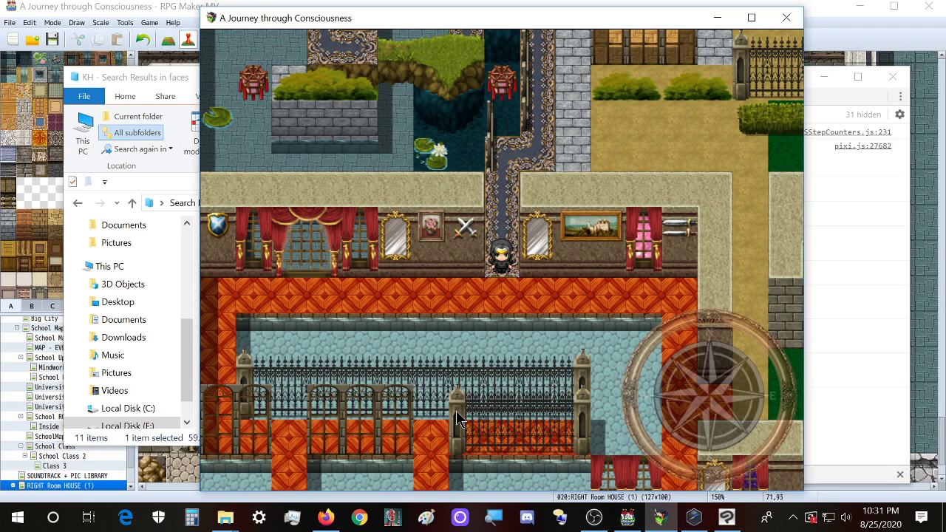
- Delete all KH face sheets found in the game project's faces folder
left_click(160, 77)
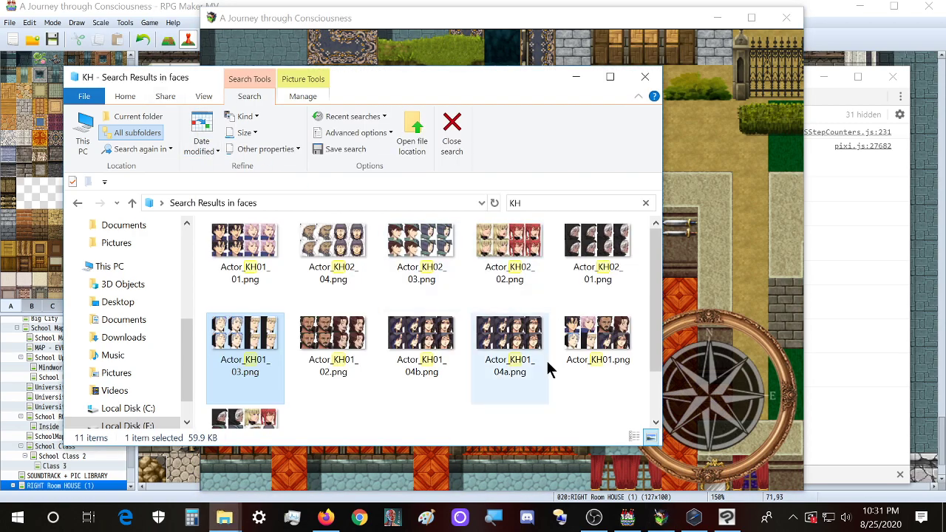
left_click(399, 255)
key("ctrl+a")
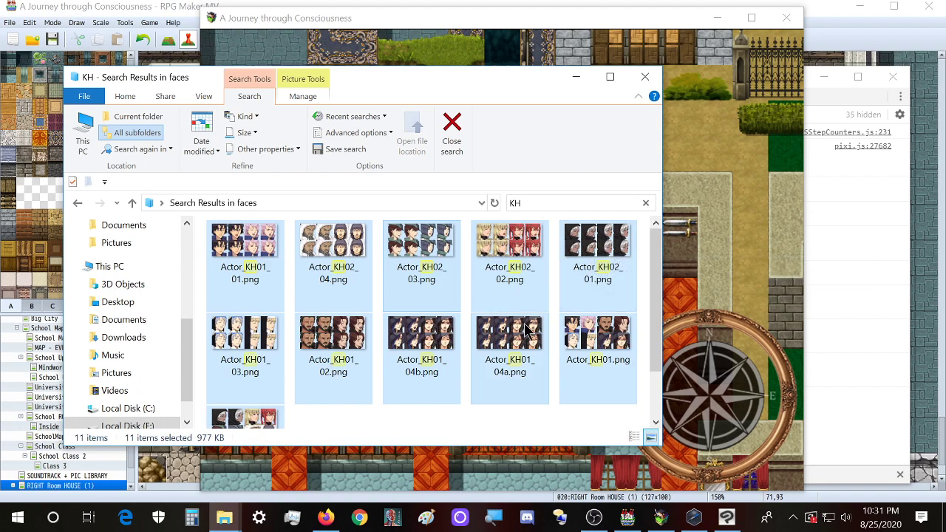
key("Delete")
- Search the project's faces folder for KH again to check for leftover sheets
left_click(544, 204)
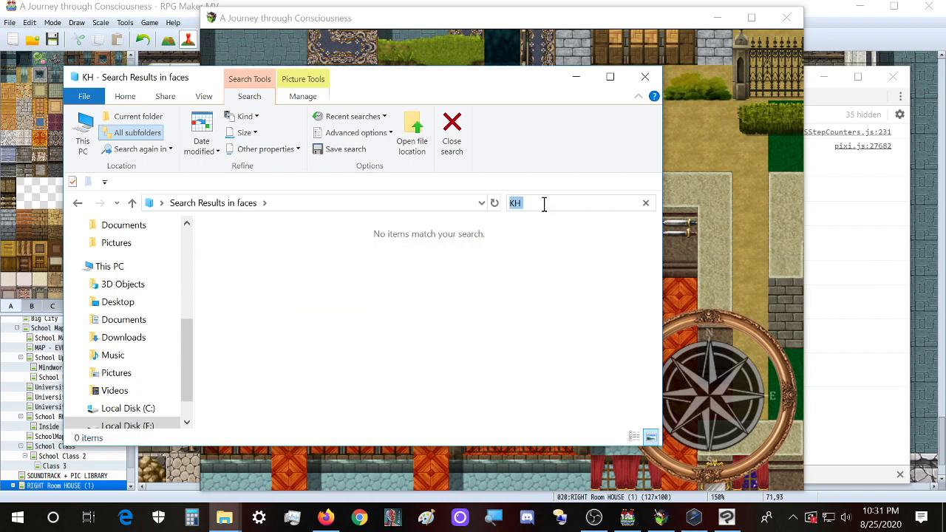
key("BackSpace")
type("KH")
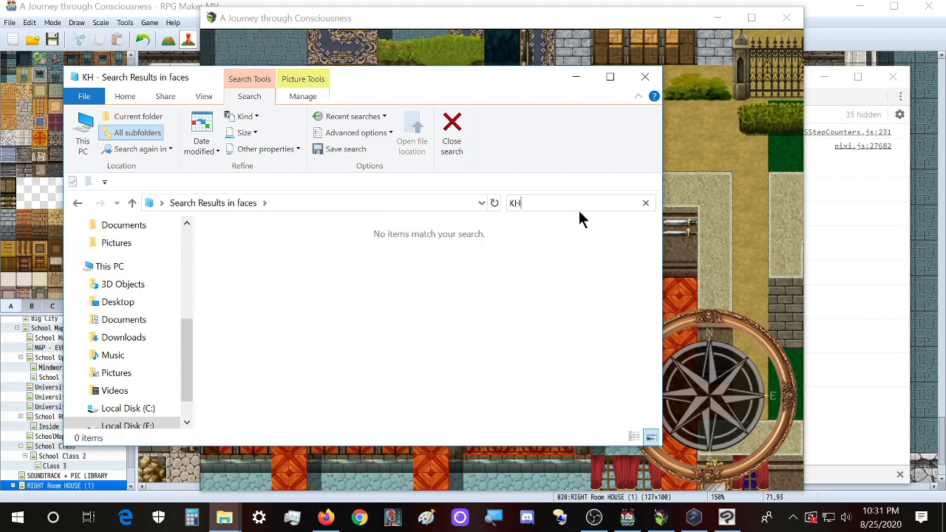
- Clear the folder search, rerun the "Hello" message script with face 6 of Actor_KH01_04b, and view and dismiss the message in the game
left_click(646, 203)
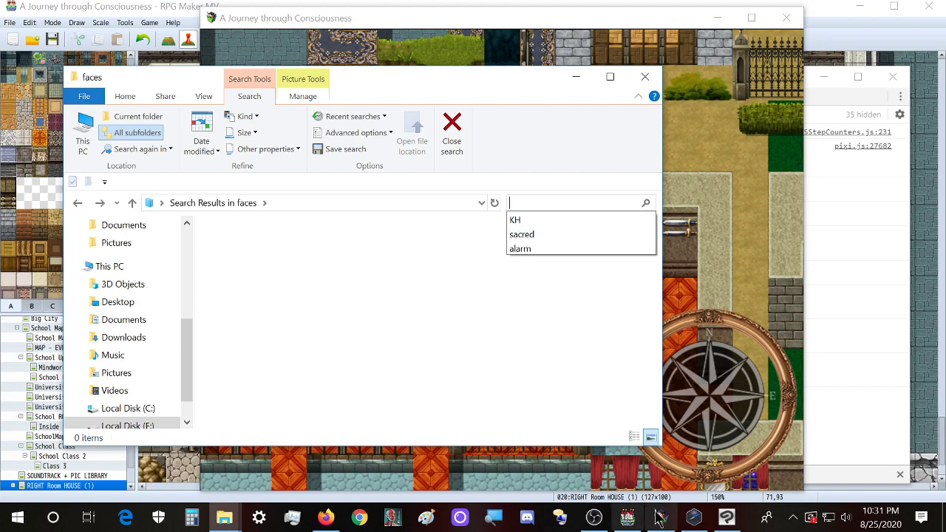
left_click(693, 518)
left_click_drag(455, 337, 340, 326)
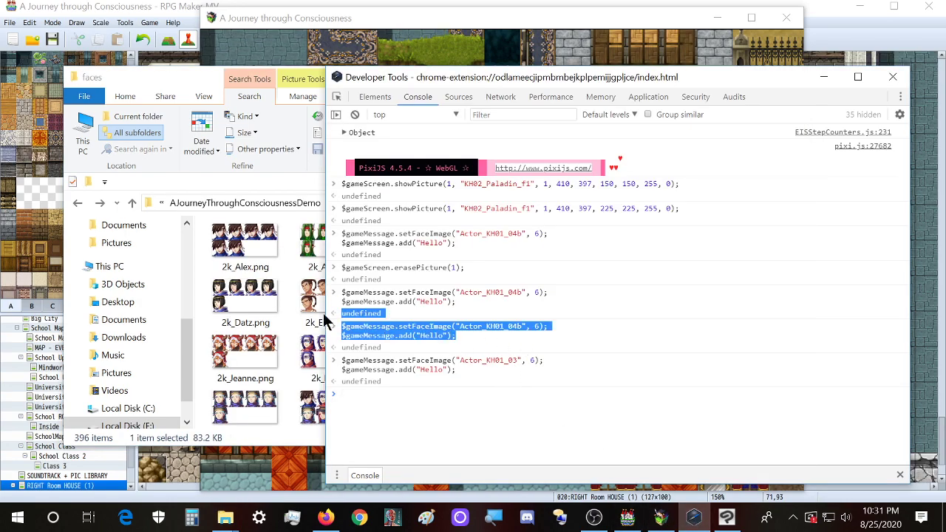
key("ctrl+c")
left_click(386, 420)
key("ctrl+v")
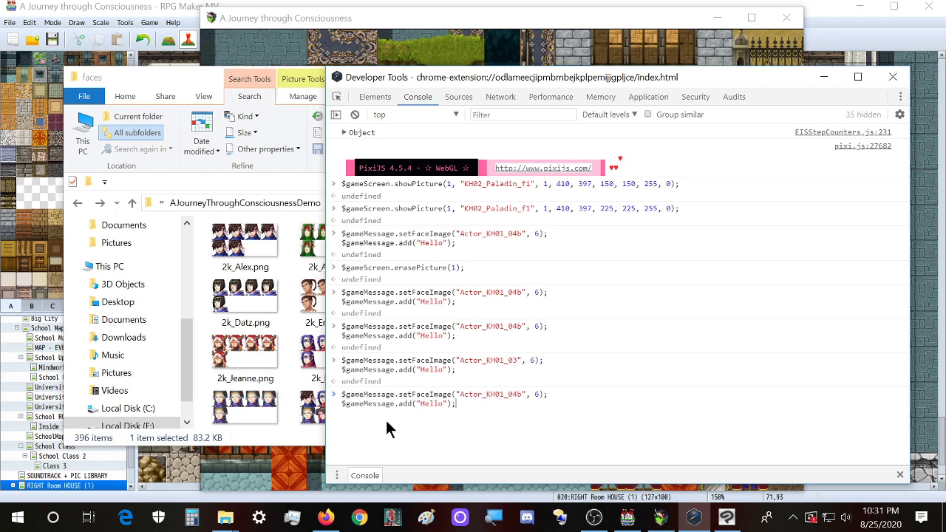
key("Return")
left_click(660, 518)
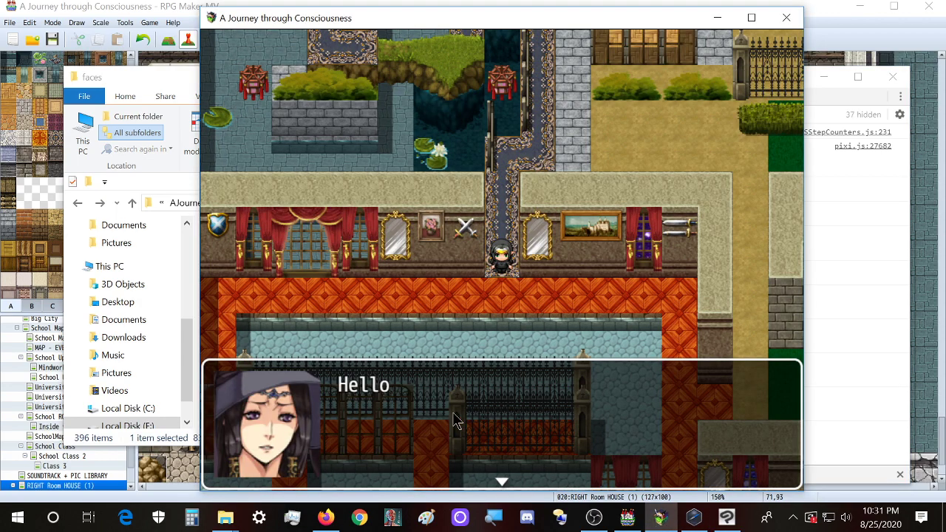
left_click(712, 412)
- Check the project's faces folder once more for KH sheets, then clear the search
left_click(693, 518)
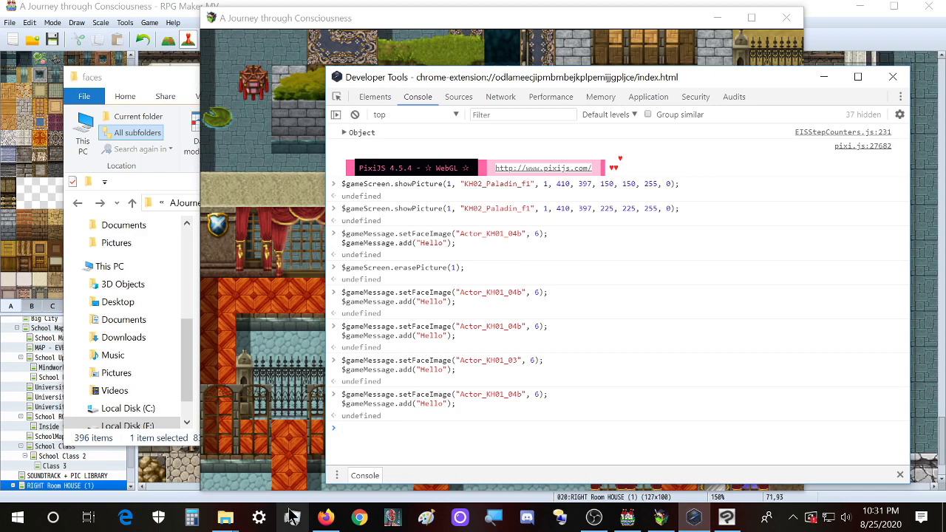
mouse_move(224, 518)
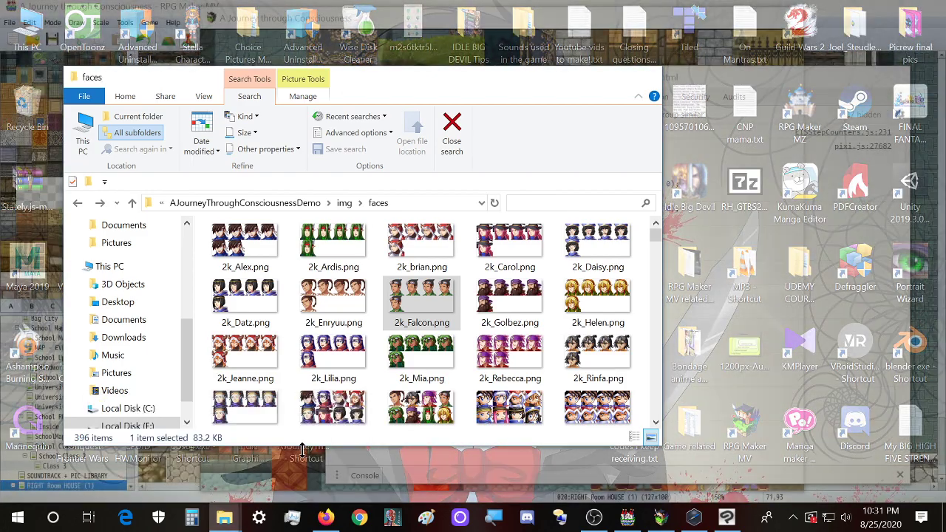
left_click(304, 458)
scroll(435, 418, "down", 2)
scroll(435, 418, "up", 2)
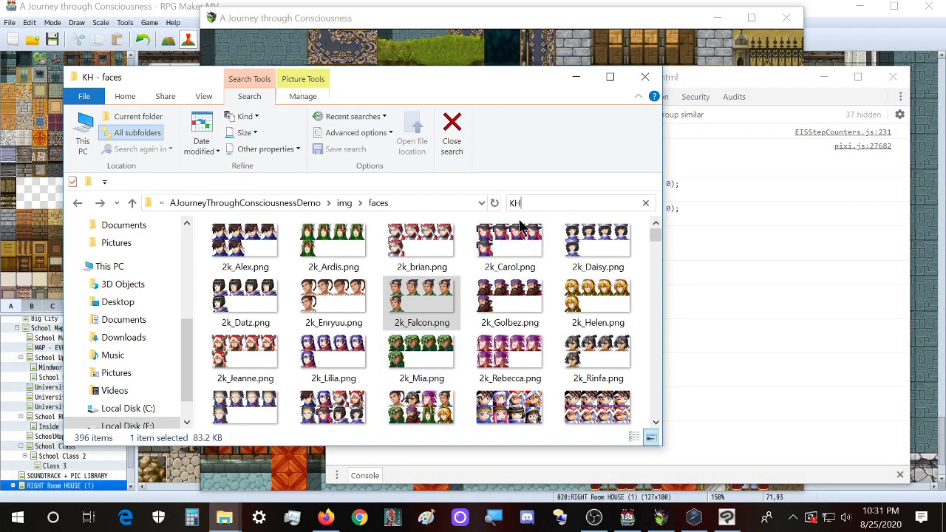
left_click(645, 202)
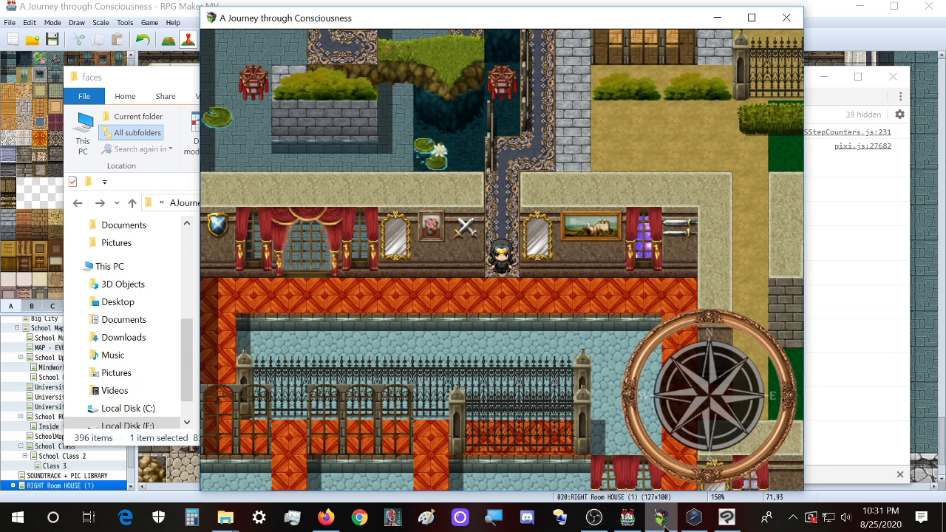
- Close the open dialogs in RPG Maker MV and reopen event EV777's face image selection from a new Show Text command
left_click(628, 518)
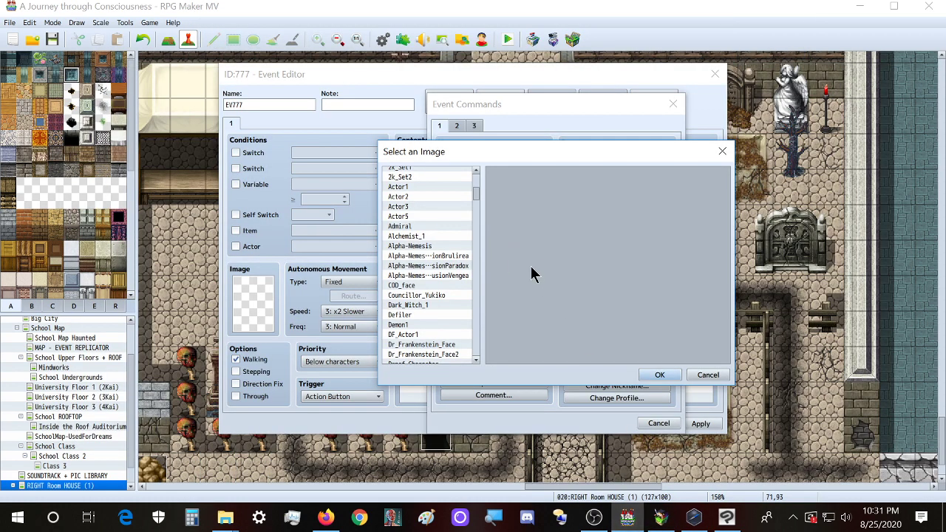
left_click(708, 375)
key("Escape")
key("Escape")
key("Escape")
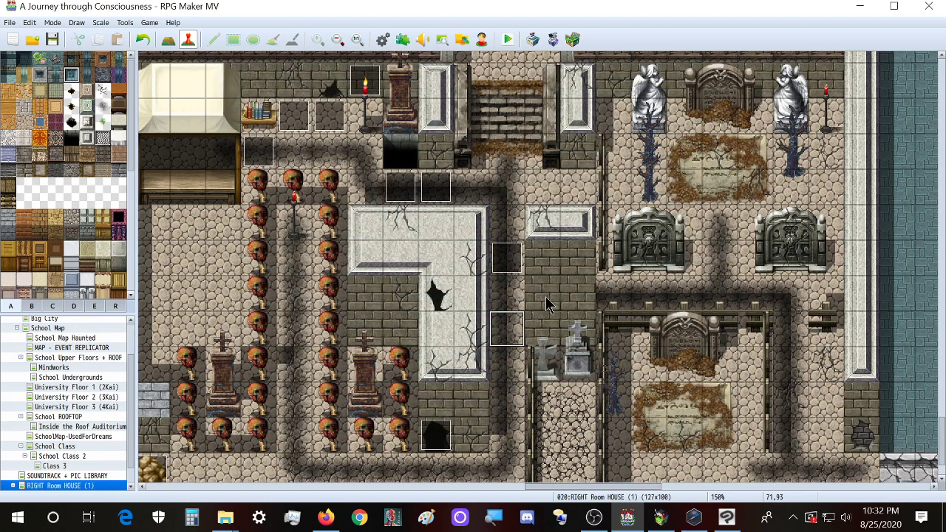
double_click(508, 330)
double_click(447, 157)
left_click(473, 154)
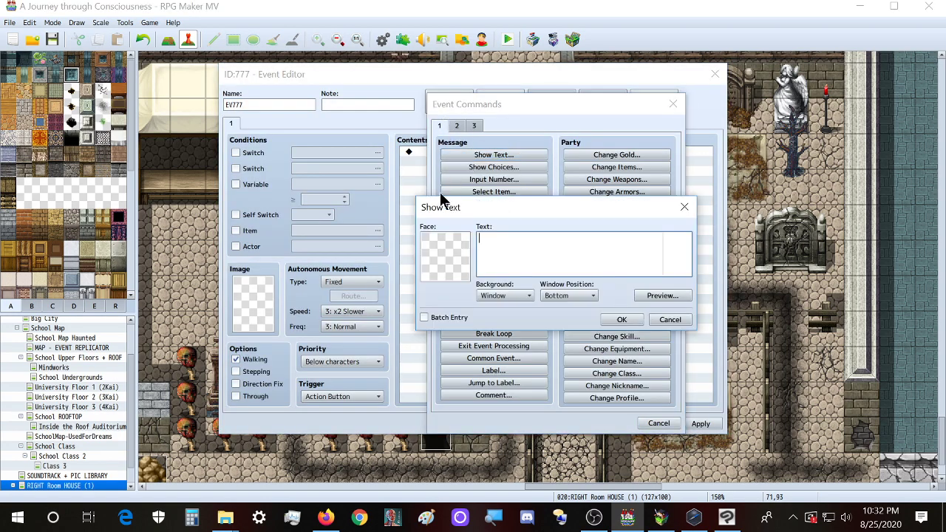
double_click(431, 253)
left_click(429, 301)
- Examine the face image list for remaining KH sheets and preview the Dark_Witch_1 faces
scroll(429, 301, "down", 8)
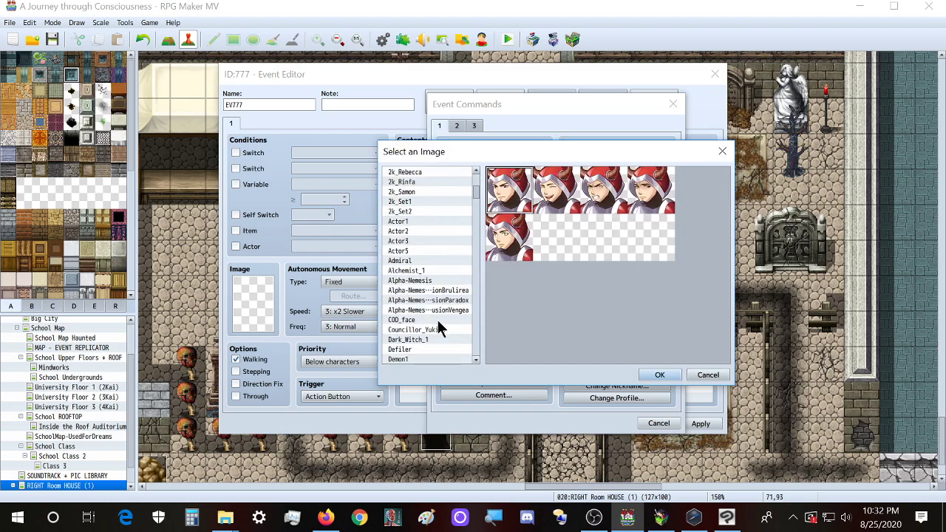
scroll(435, 298, "down", 3)
scroll(435, 296, "up", 5)
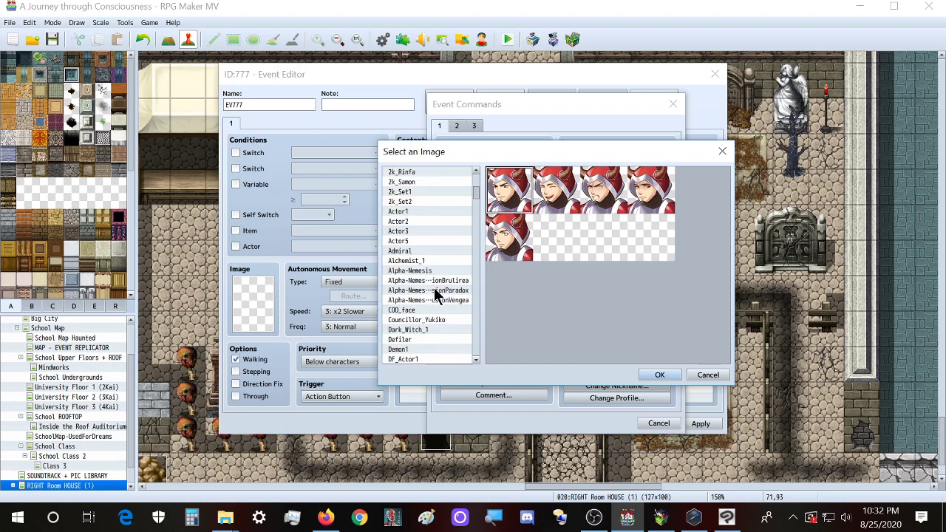
scroll(435, 299, "down", 4)
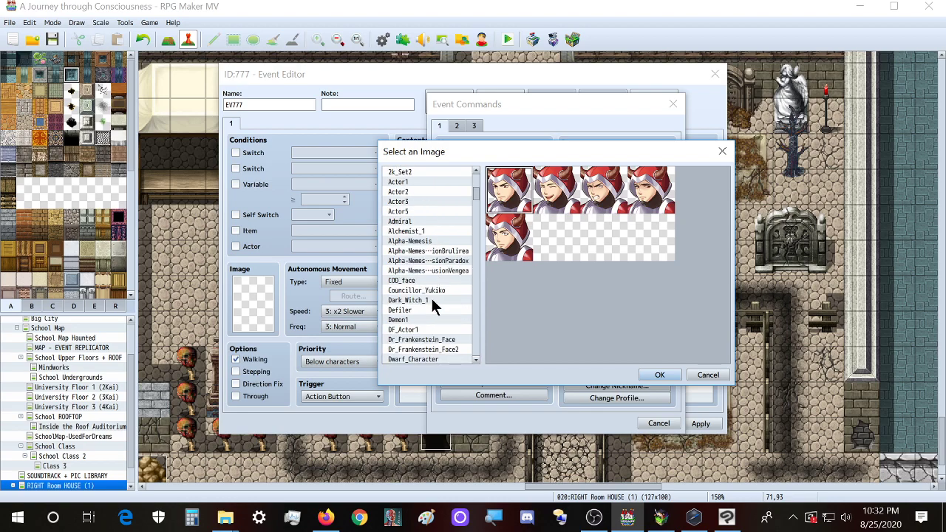
left_click(428, 300)
scroll(443, 292, "up", 2)
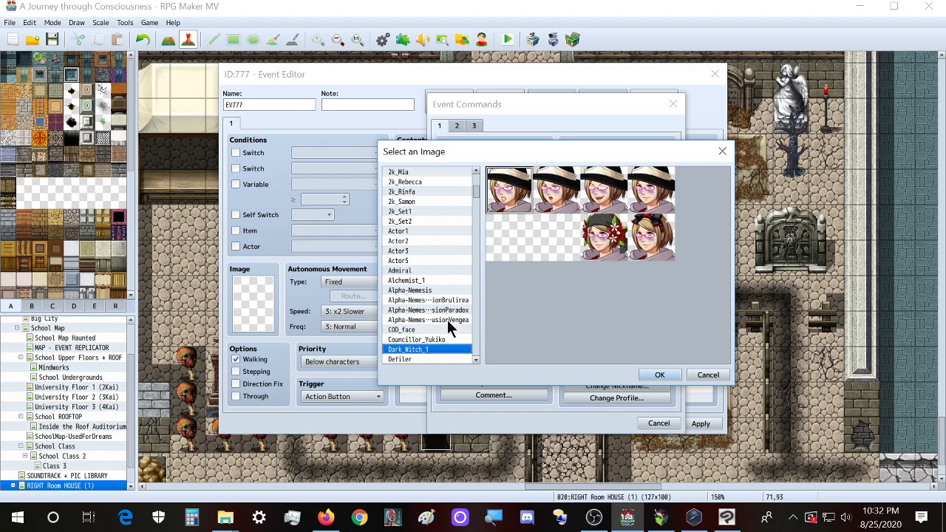
scroll(446, 316, "down", 3)
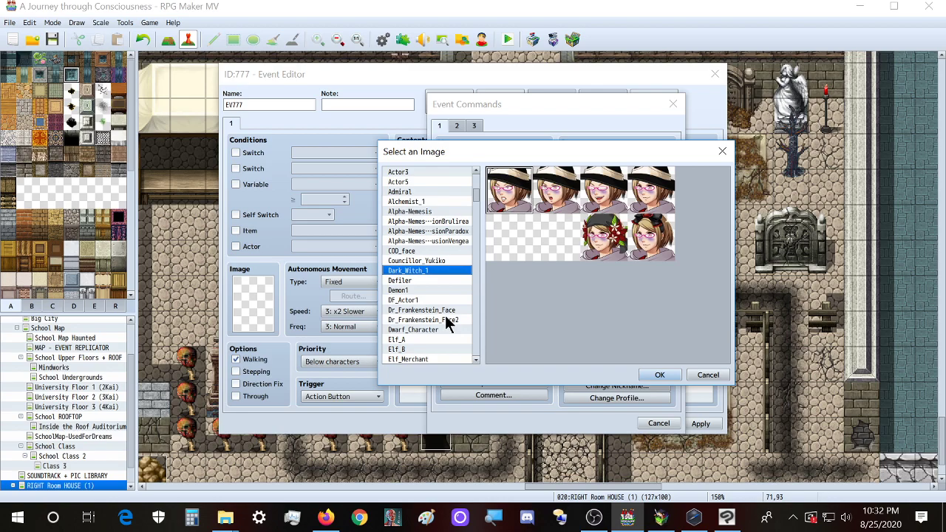
scroll(446, 318, "down", 2)
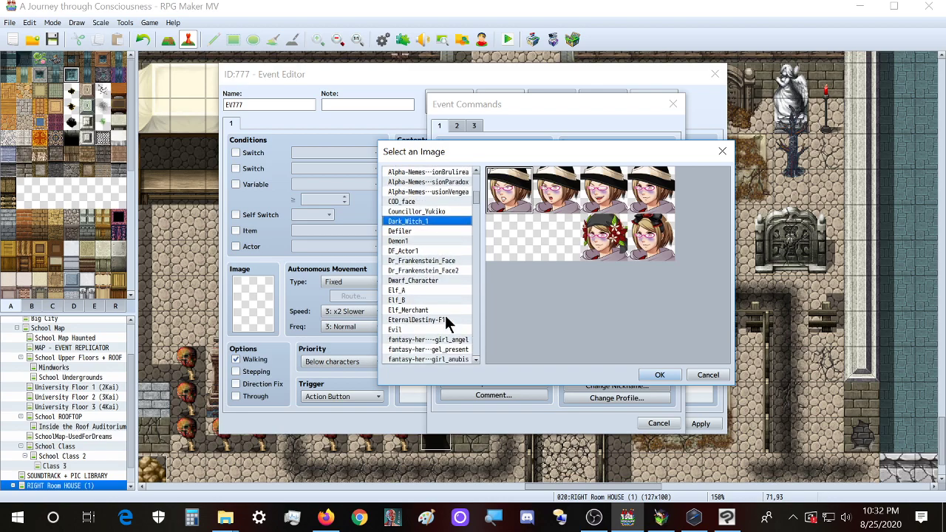
- Search the face file list for "k", then cancel all event dialogs to return to the map
key("ctrl+f")
type("k")
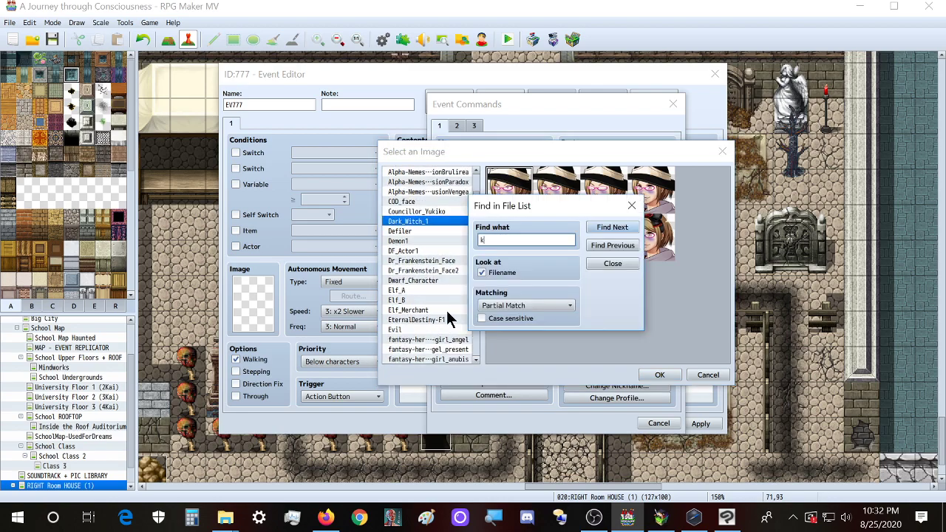
key("Return")
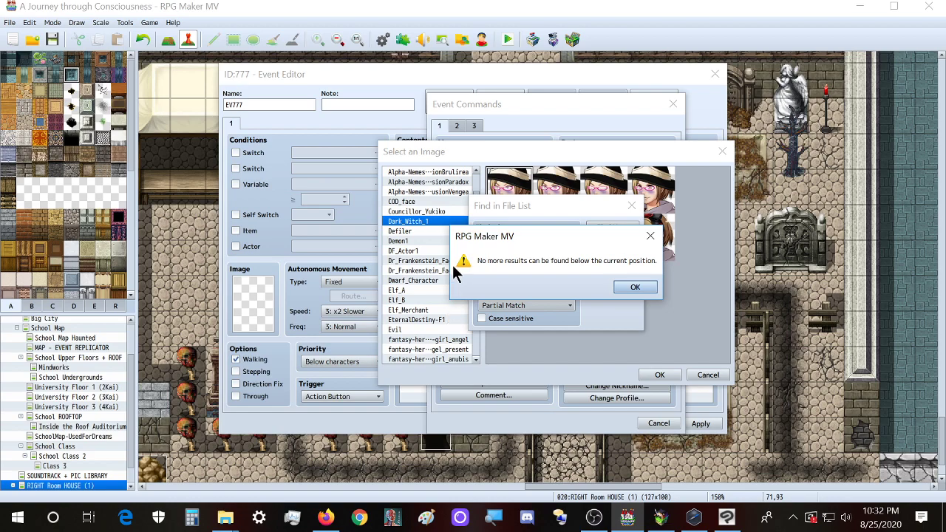
left_click(634, 286)
left_click(619, 247)
key("Escape")
key("Escape")
key("Escape")
key("Escape")
key("Escape")
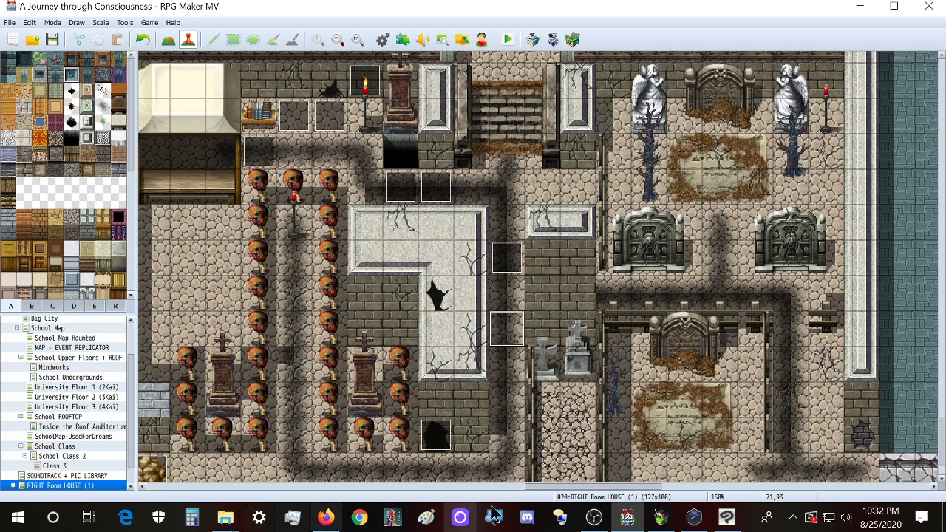
- Switch to Clip Studio Paint and check the image resolution settings of Actor_KH01.png without changing them
left_click(727, 517)
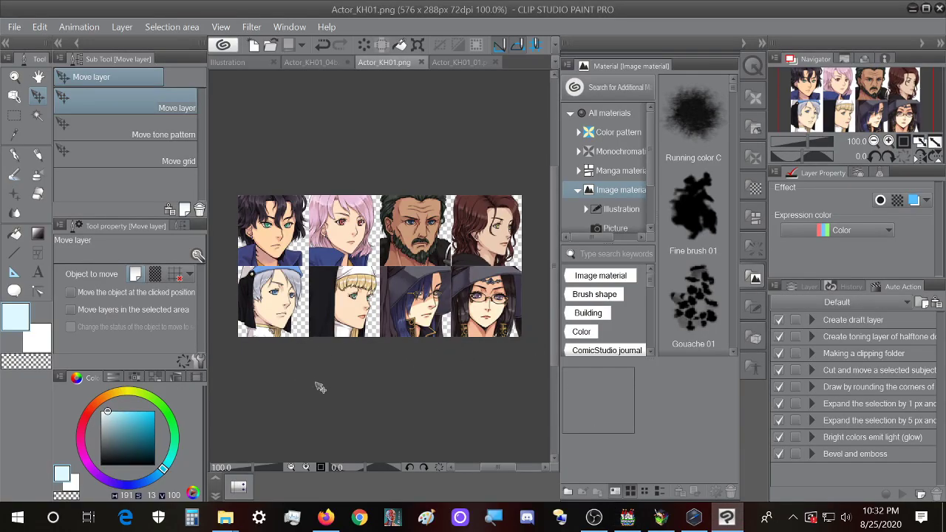
left_click(14, 27)
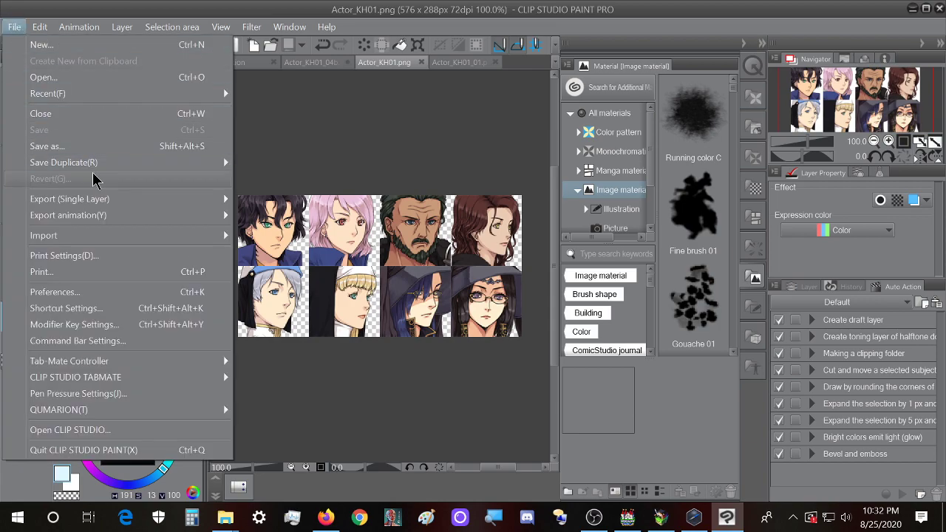
mouse_move(40, 26)
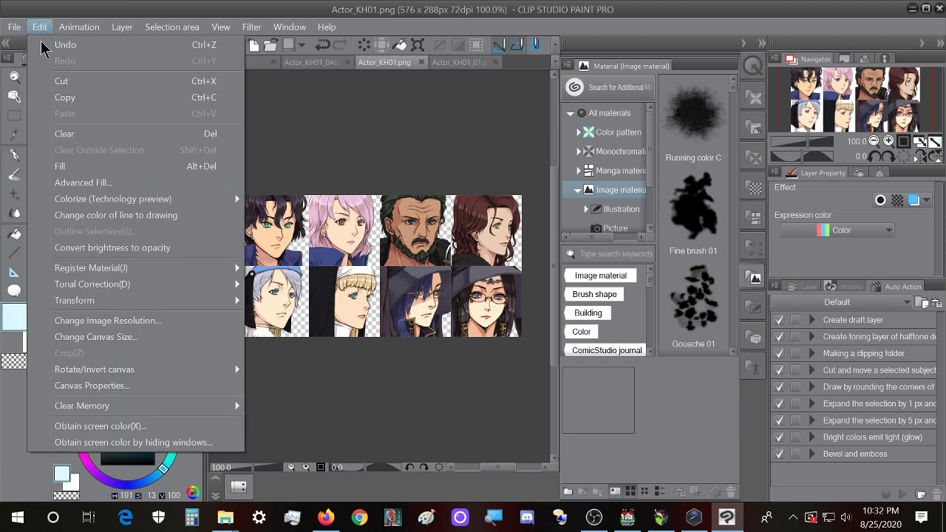
left_click(154, 322)
key("Escape")
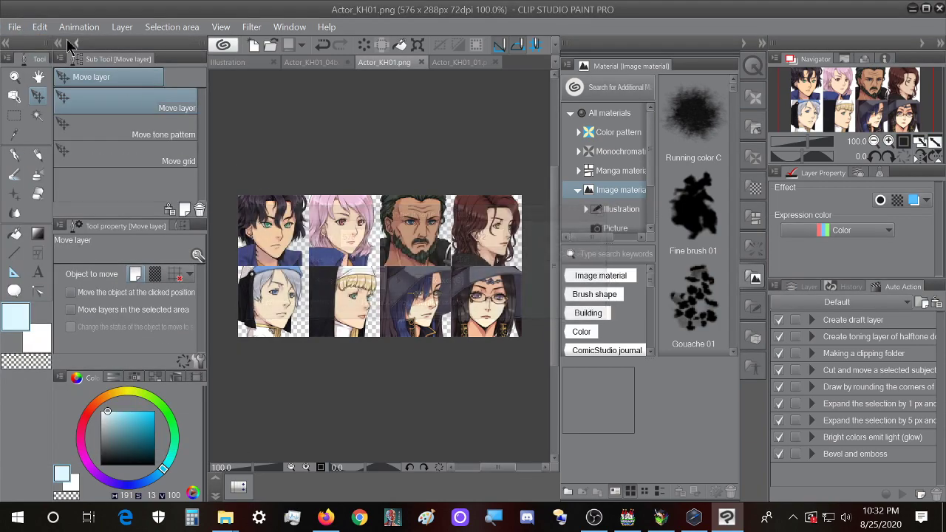
- Save the resized sheet as Actor_KH01.png in the KH_Fantasyhero Faces folder, replacing the existing file
left_click(19, 26)
left_click(71, 147)
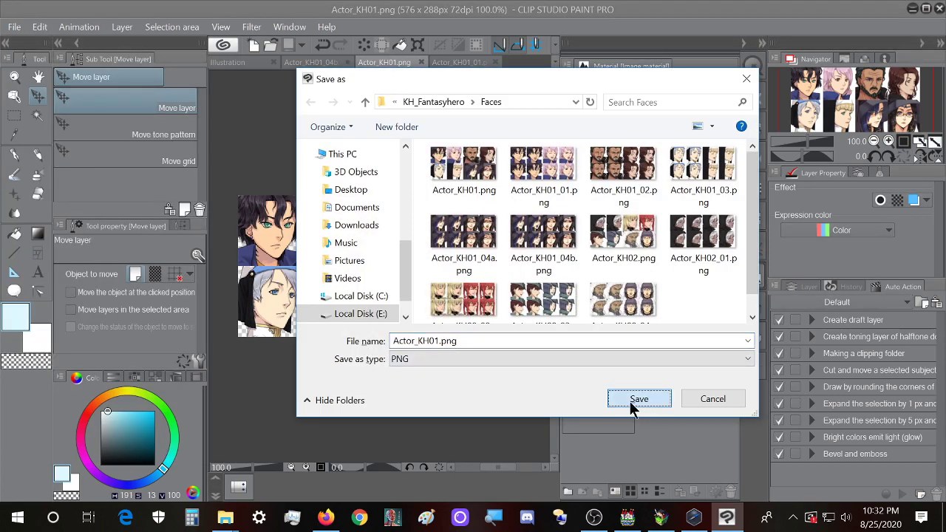
left_click(634, 406)
left_click(510, 265)
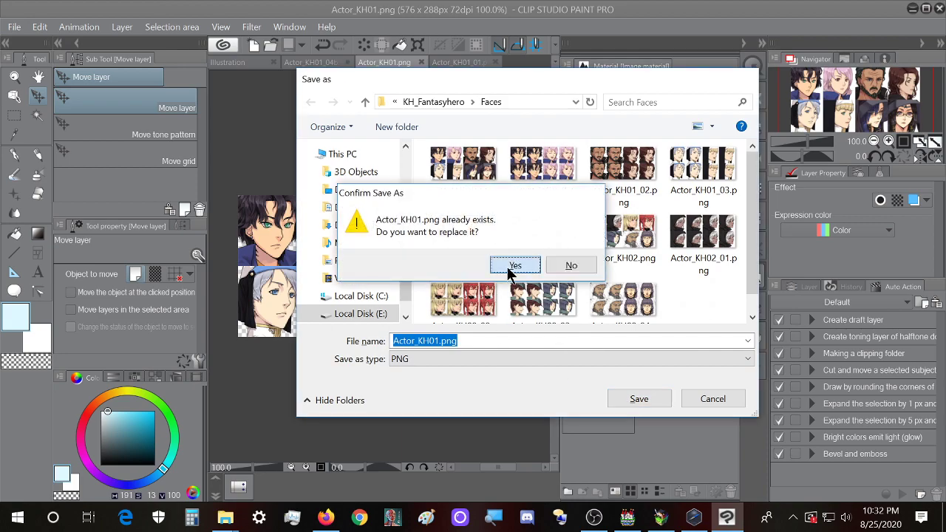
left_click(515, 205)
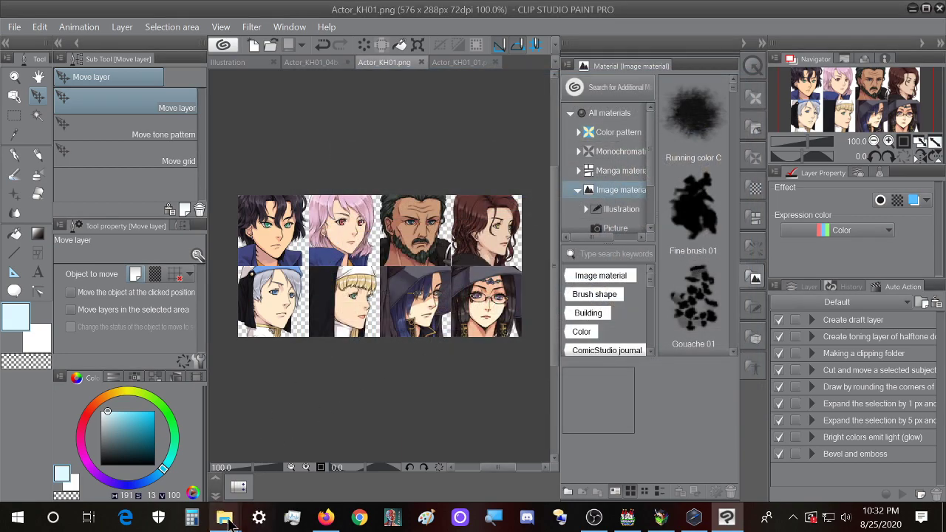
- View the saved Actor_KH01.png from the KH_Fantasyhero Faces folder in the photo viewer, then close it
mouse_move(225, 521)
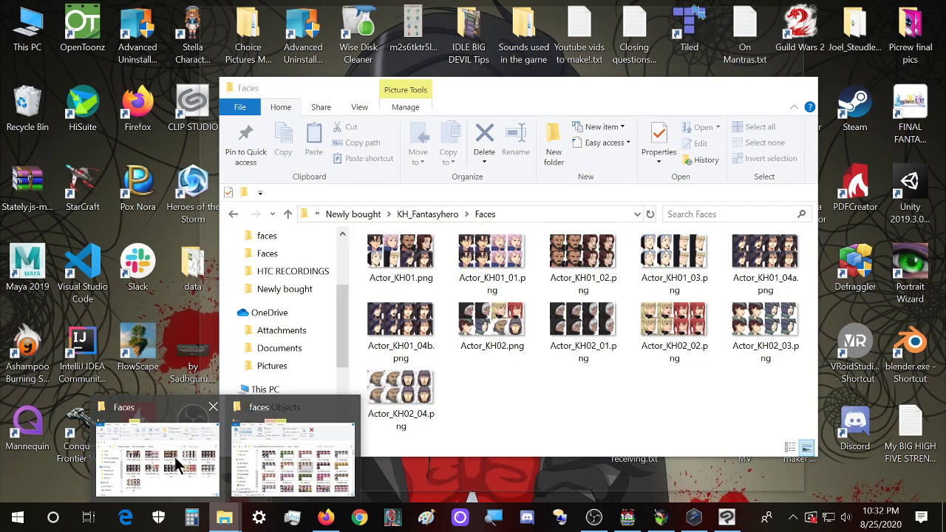
left_click(177, 464)
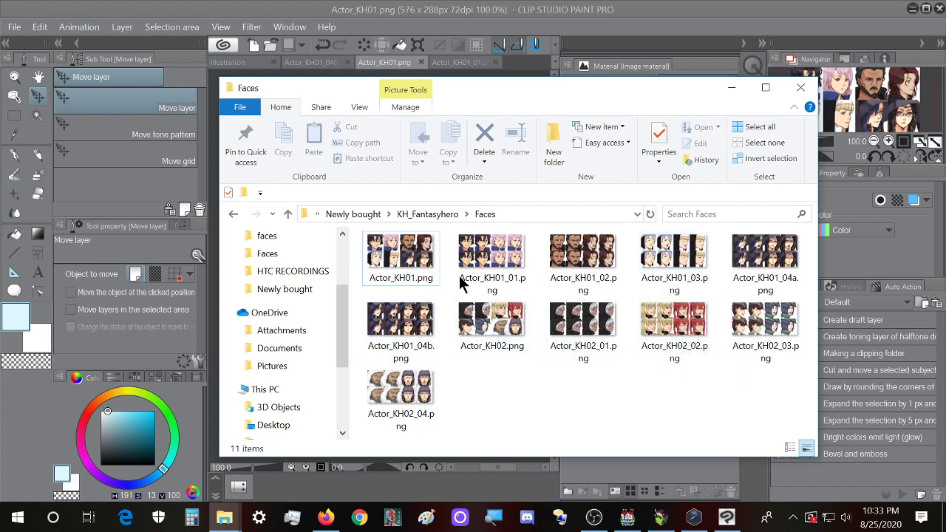
double_click(400, 257)
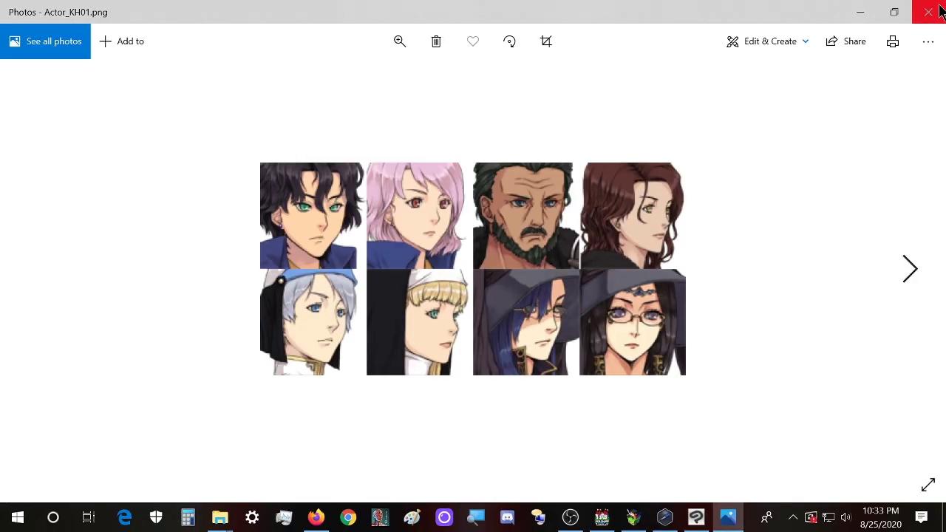
left_click(929, 12)
left_click(479, 327)
- Copy Actor_KH01.png from the KH_Fantasyhero Faces folder into the game project's img/faces folder
left_click(400, 257)
mouse_move(224, 517)
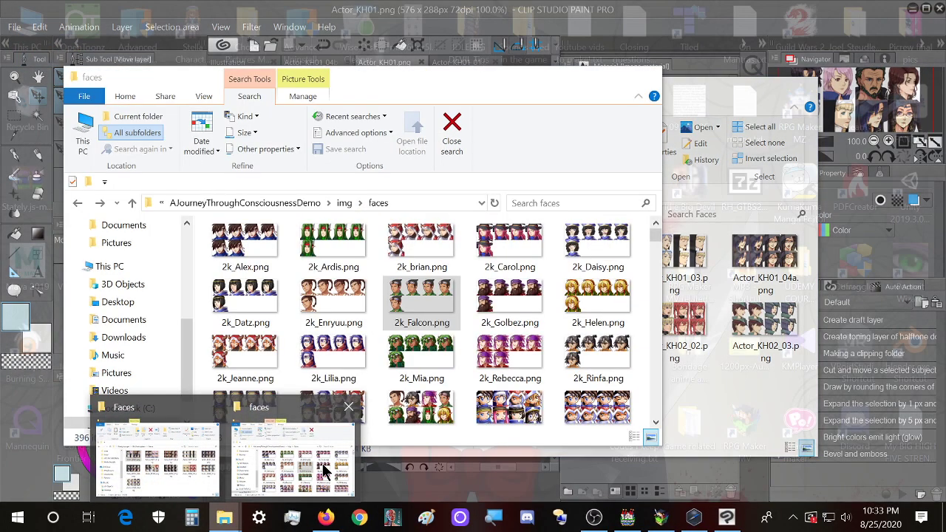
left_click(323, 473)
left_click(505, 302)
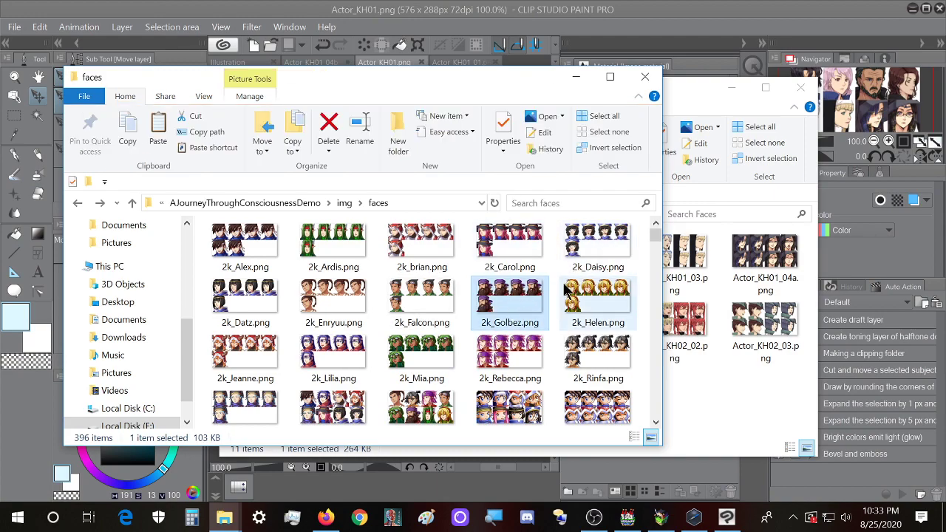
key("ctrl+v")
left_click(539, 202)
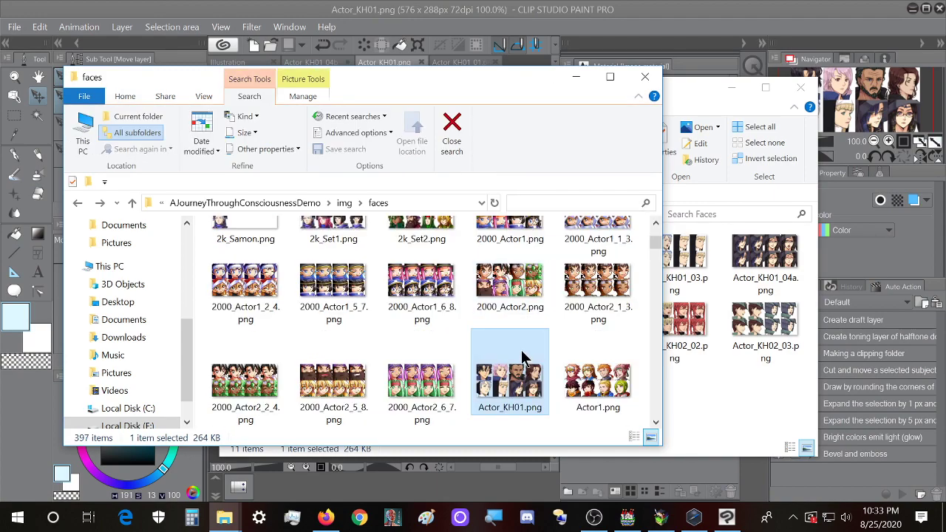
- Copy the base file name of the project's Actor_KH01.png and paste it into the Developer Tools console
right_click(521, 350)
key("m")
key("ctrl+c")
left_click(693, 517)
key("ctrl+v")
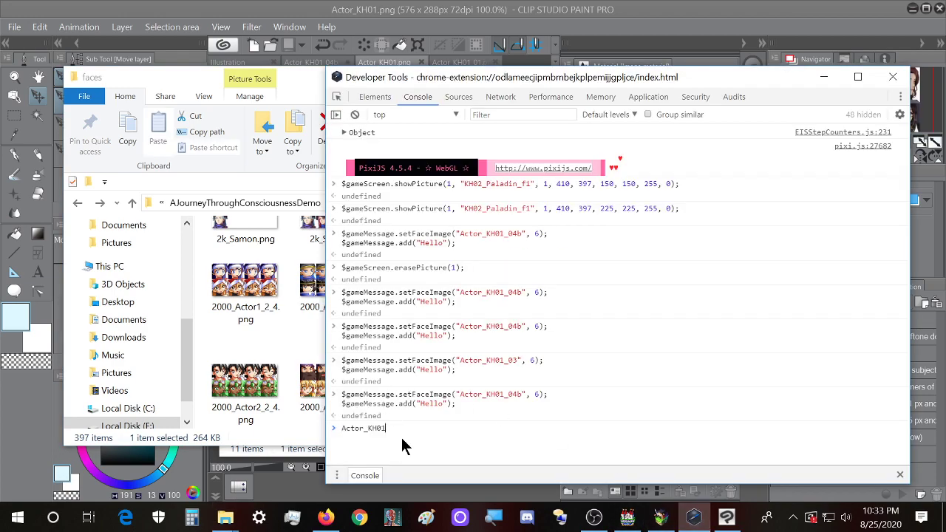
- Rerun the face message command in the console with face image "Actor_KH01", index 6 and the text "Hello", and view it in the game
left_click_drag(369, 400, 335, 396)
left_click(393, 435)
key("ctrl+v")
left_click_drag(393, 436, 377, 429)
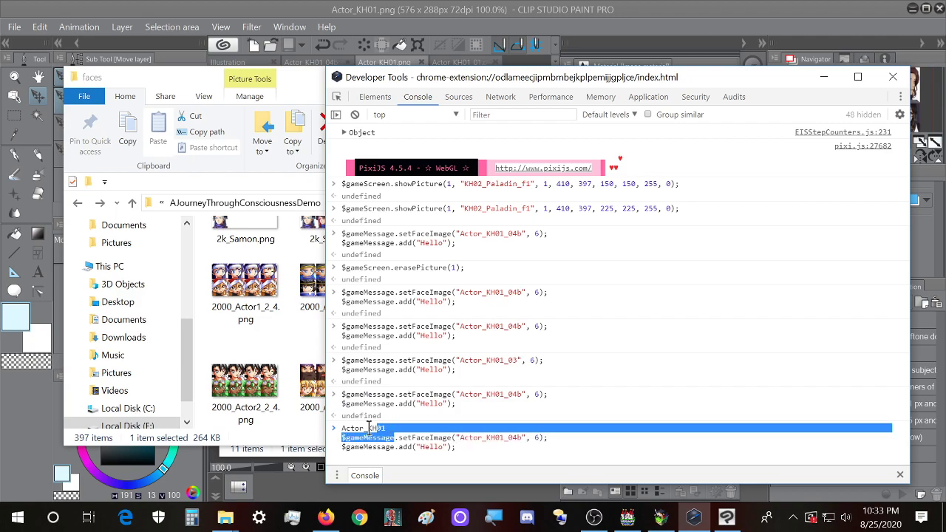
left_click(398, 438)
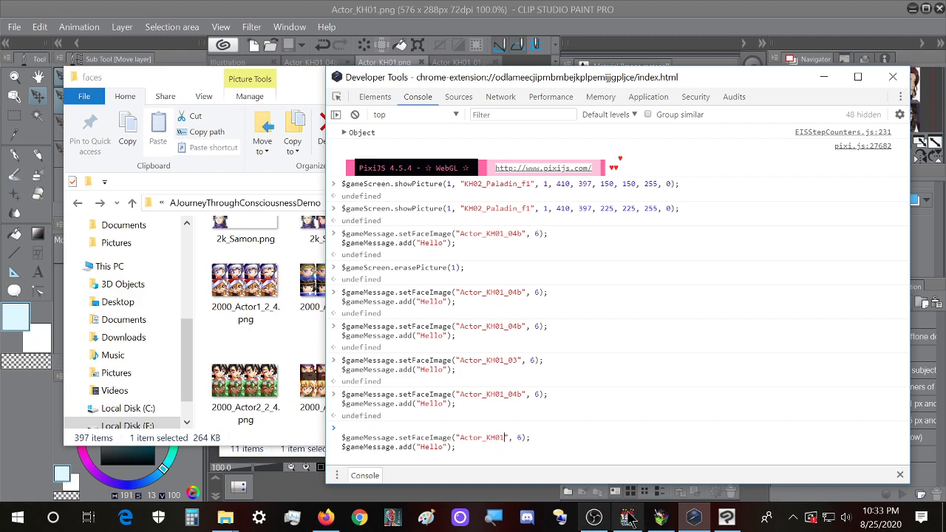
key("Return")
left_click(662, 519)
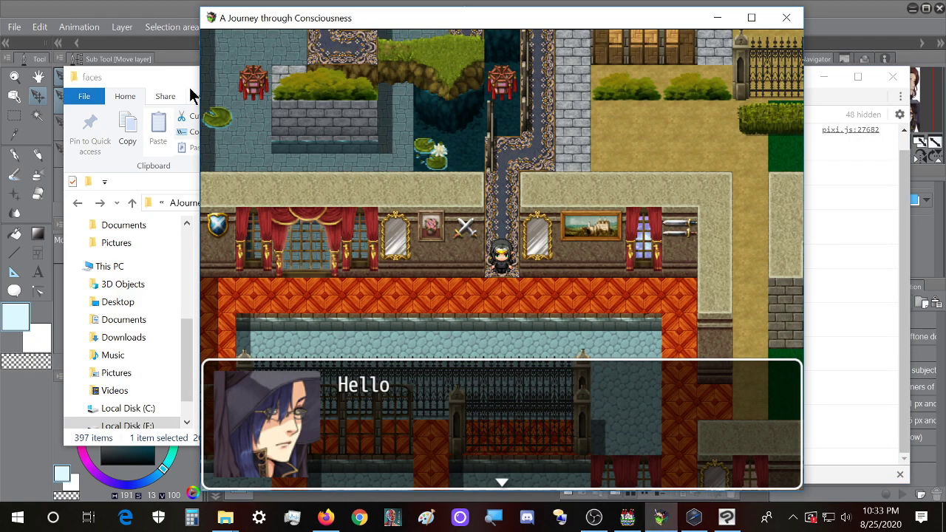
- Open Actor_KH01_01.png from the KH_Fantasyhero Faces folder in Clip Studio Paint
left_click(160, 86)
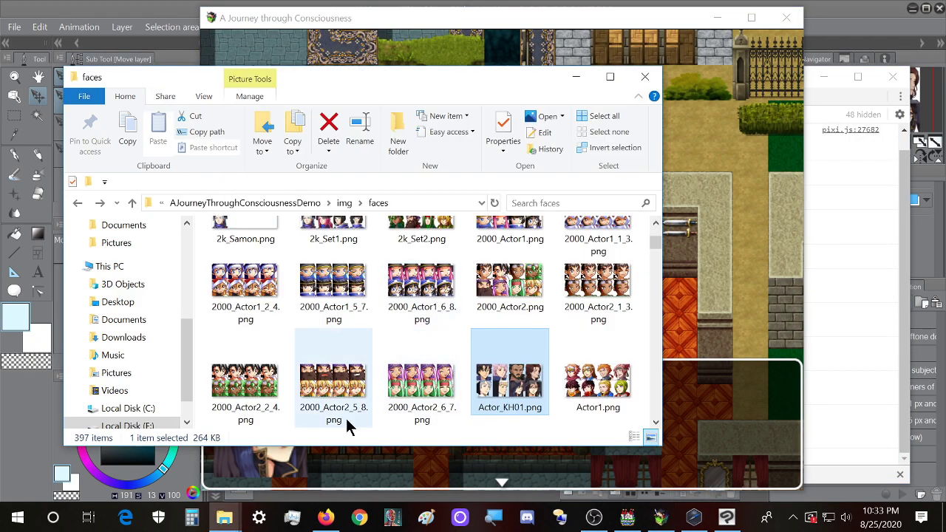
left_click(224, 519)
left_click(159, 481)
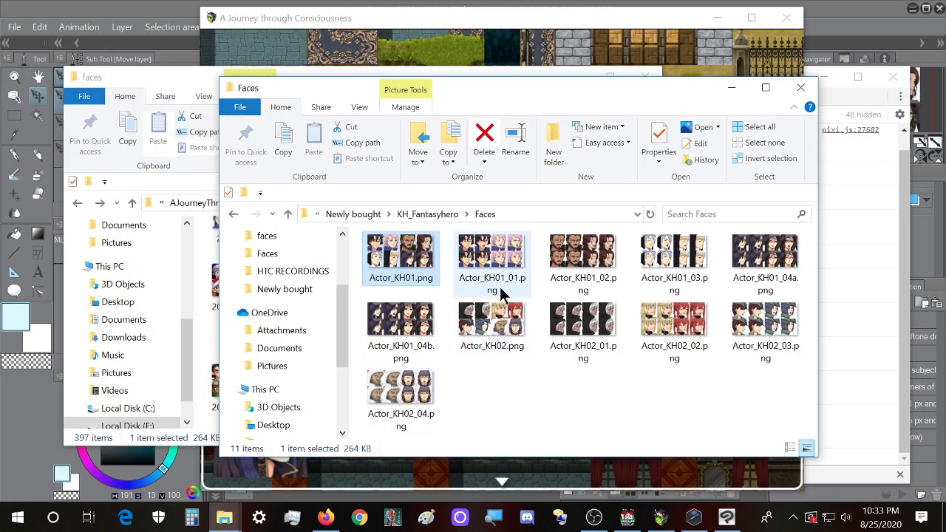
left_click(727, 518)
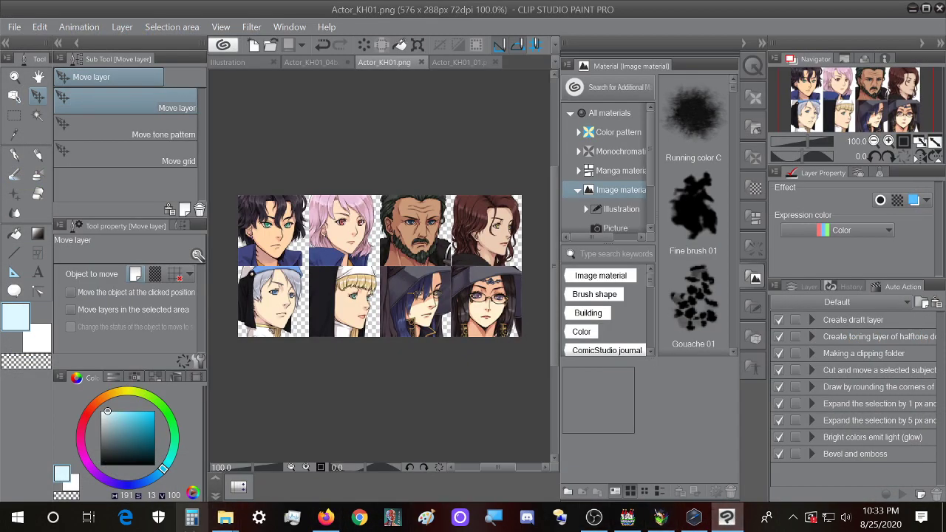
left_click(224, 519)
left_click(195, 472)
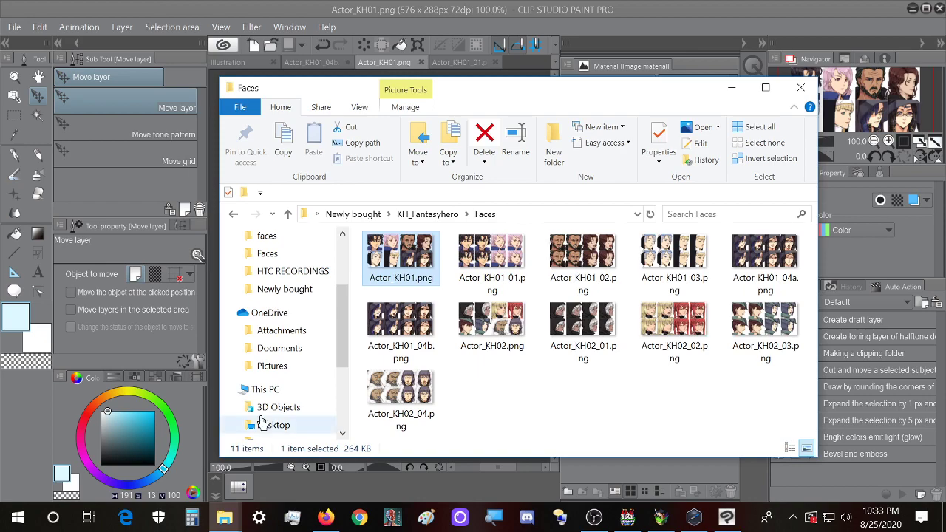
left_click_drag(471, 90, 674, 84)
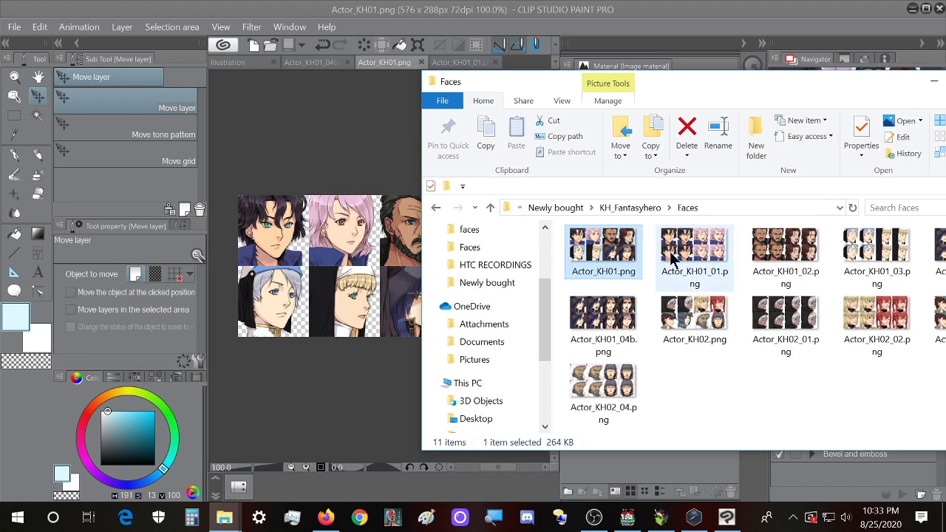
left_click_drag(676, 251, 355, 281)
- Change the image resolution of Actor_KH01_01.png to 576 x 288 px
left_click(40, 27)
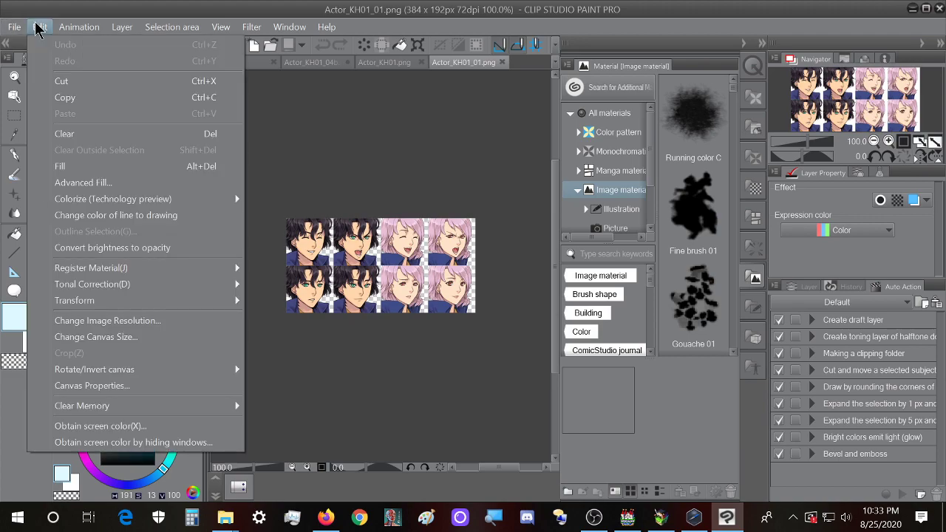
left_click(120, 321)
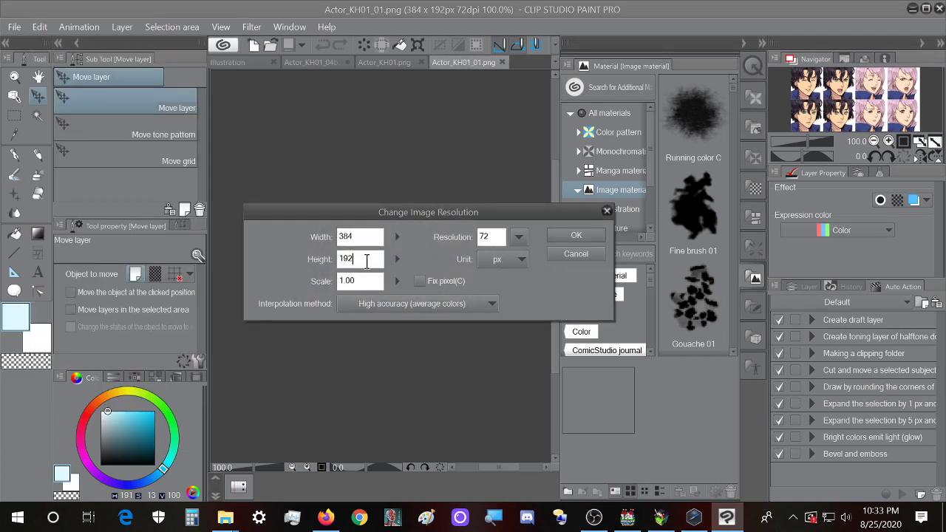
type("288")
left_click(575, 235)
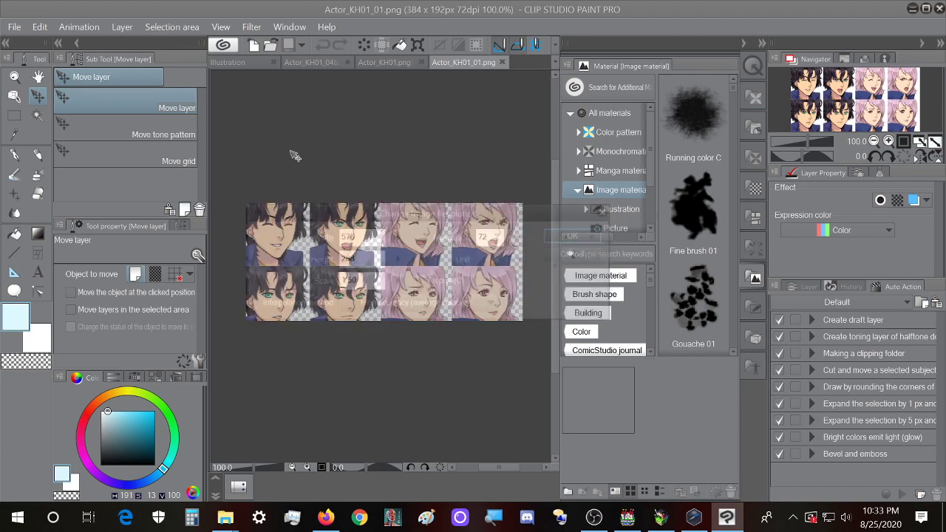
- Save the resized sheet as Actor_KH01_01.png in the KH_Fantasyhero Faces folder, replacing the existing file
left_click(14, 28)
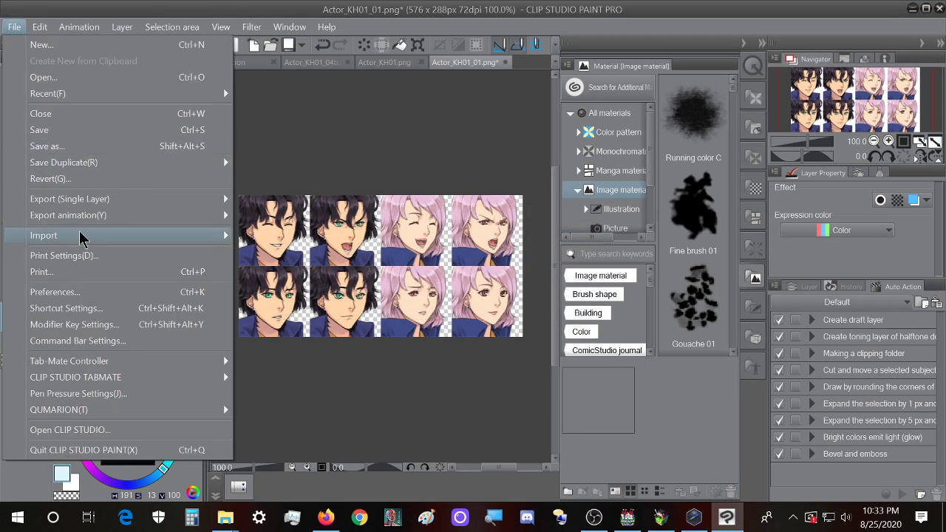
left_click(80, 151)
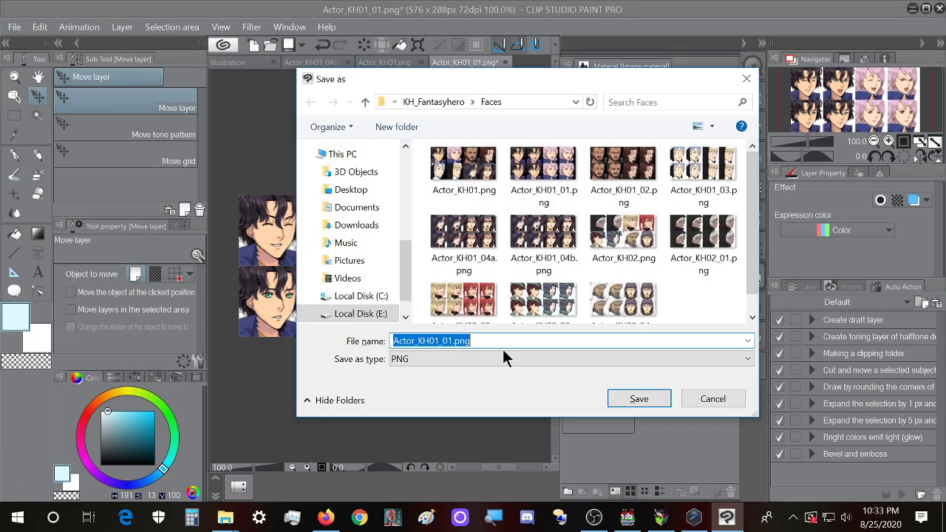
left_click(641, 397)
left_click(515, 265)
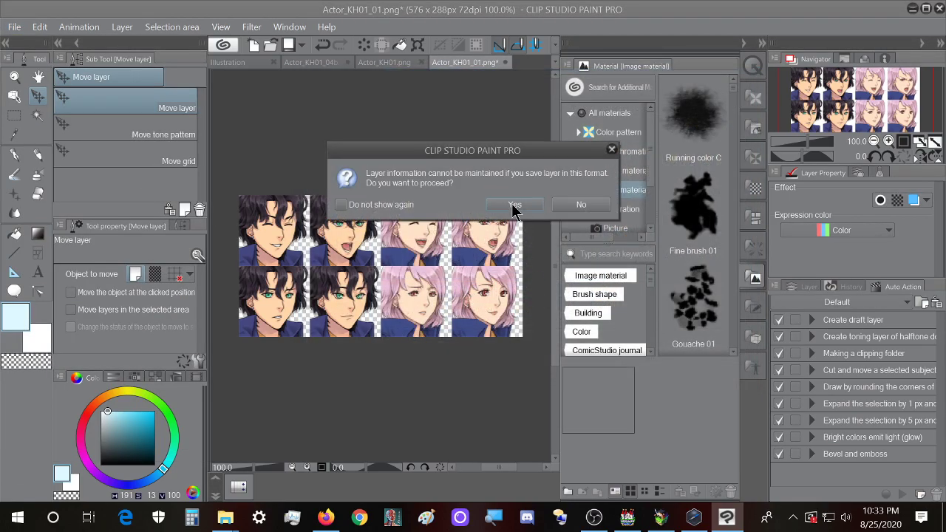
left_click(515, 208)
- Open Actor_KH01_02.png from the KH_Fantasyhero Faces folder in Clip Studio Paint and resize it to 576 x 288 px
mouse_move(225, 517)
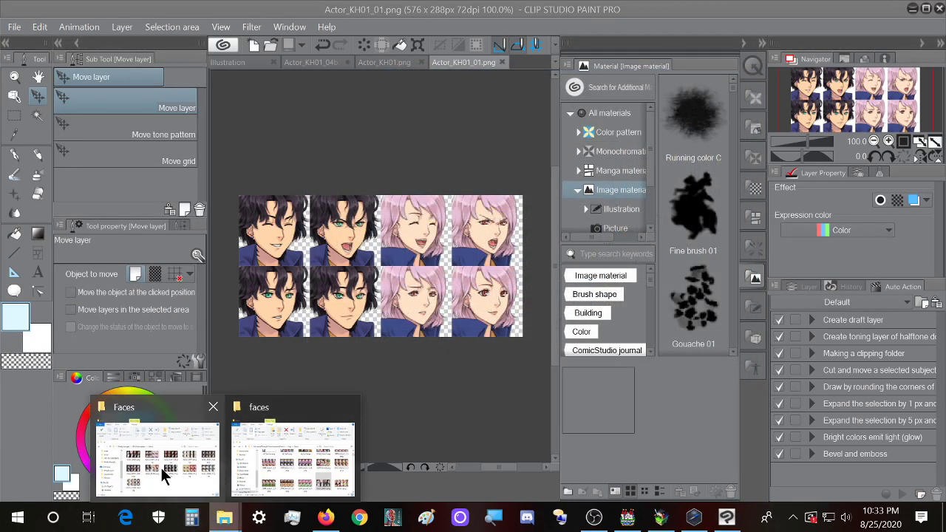
left_click(170, 413)
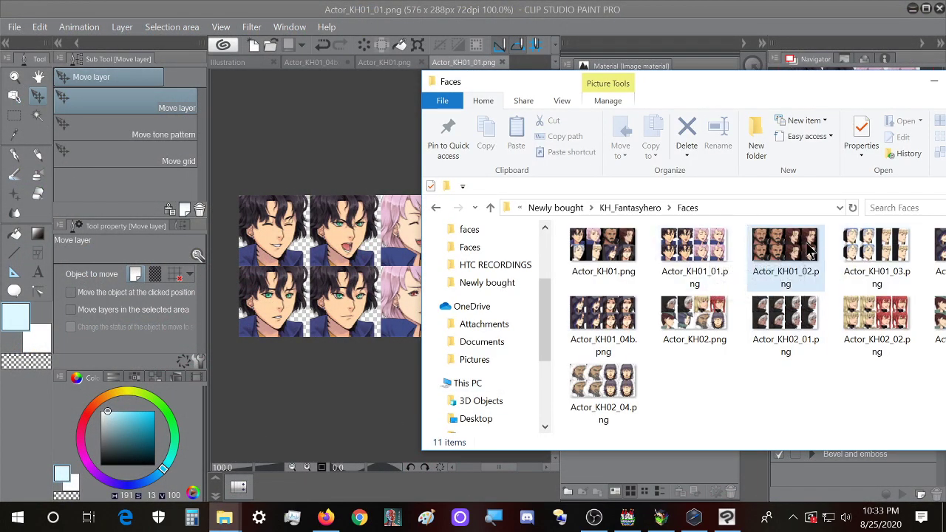
left_click_drag(809, 253, 388, 273)
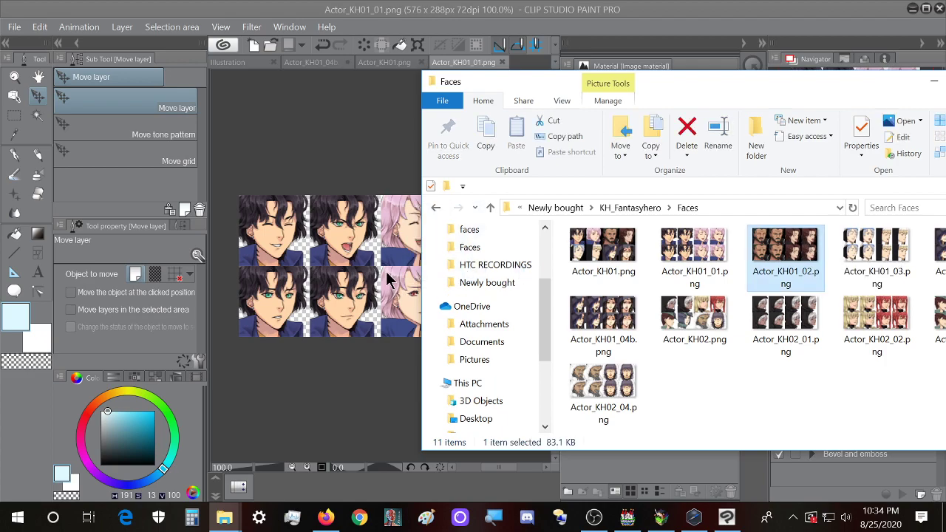
left_click(39, 26)
left_click(111, 321)
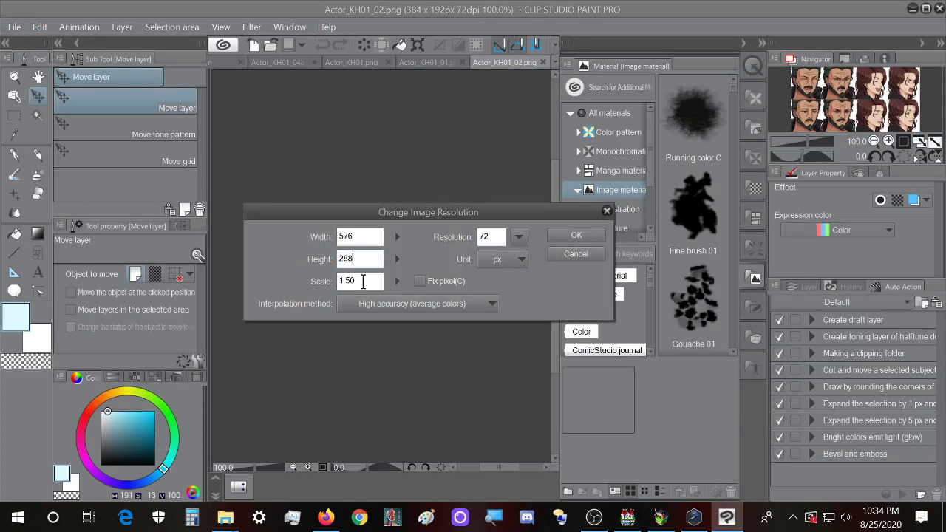
left_click(579, 235)
- Save the resized sheet as Actor_KH01_02.png in the KH_Fantasyhero Faces folder, replacing the existing file
left_click(14, 27)
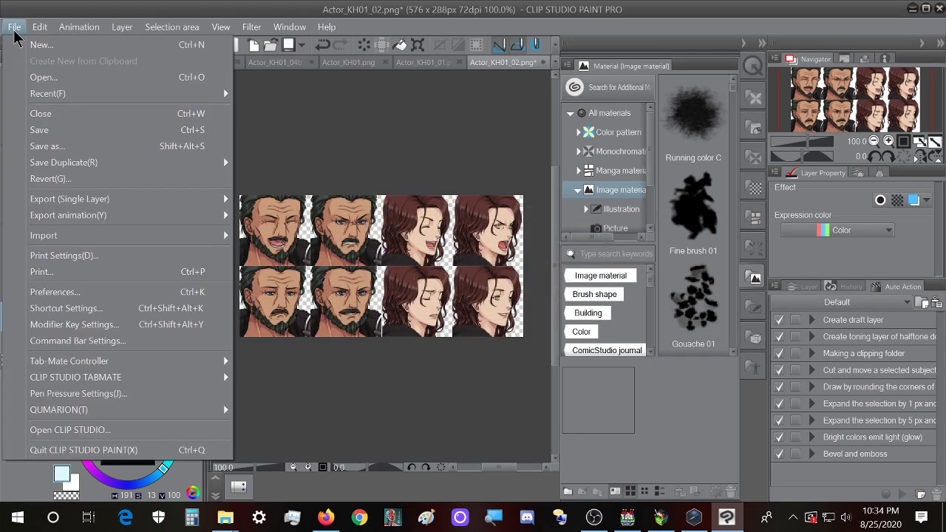
left_click(47, 145)
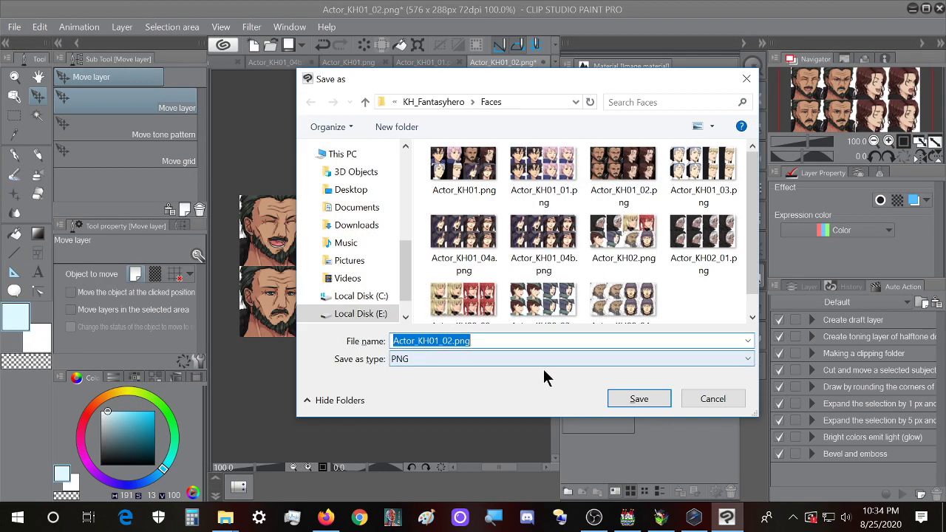
left_click(634, 407)
left_click(516, 264)
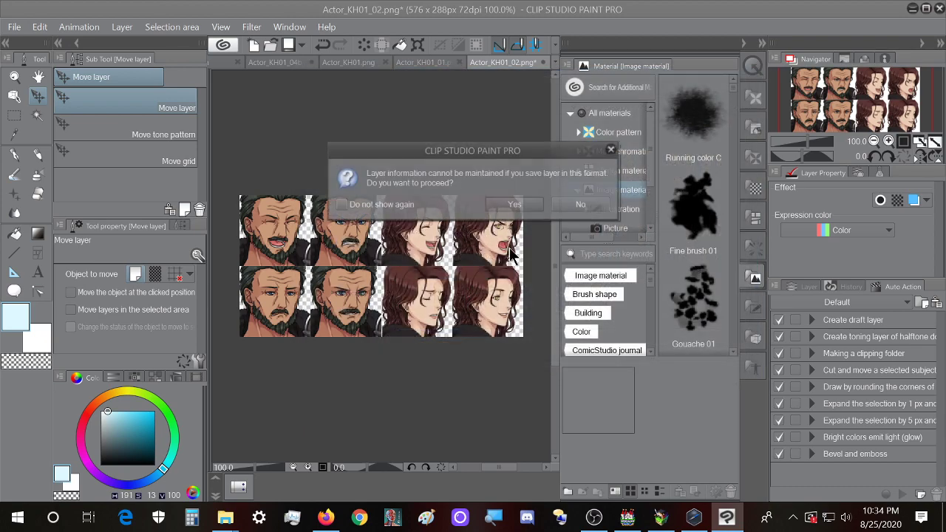
left_click(504, 210)
- Open Actor_KH01_03.png from the KH_Fantasyhero Faces folder in Clip Studio Paint and resize it to 576 x 288 px
left_click(225, 517)
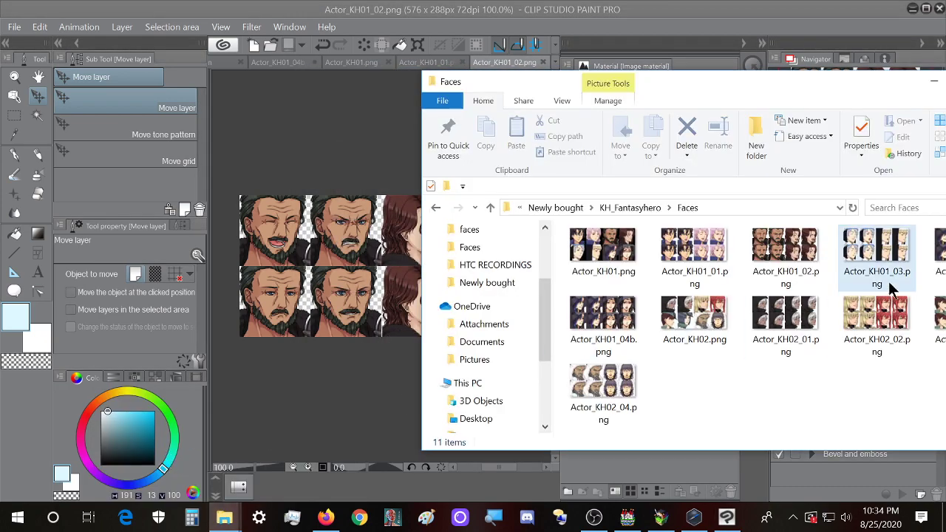
mouse_move(776, 255)
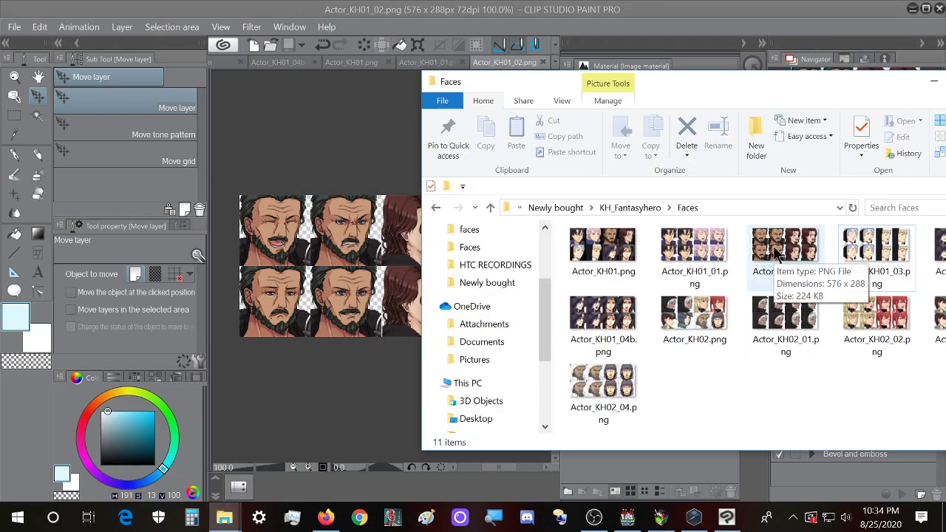
left_click_drag(821, 77, 752, 59)
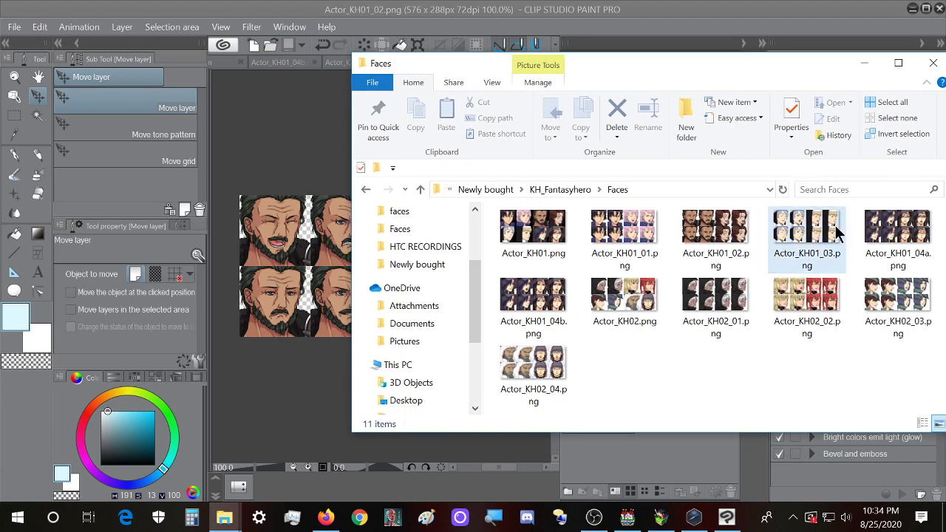
left_click_drag(821, 235, 275, 268)
left_click(39, 26)
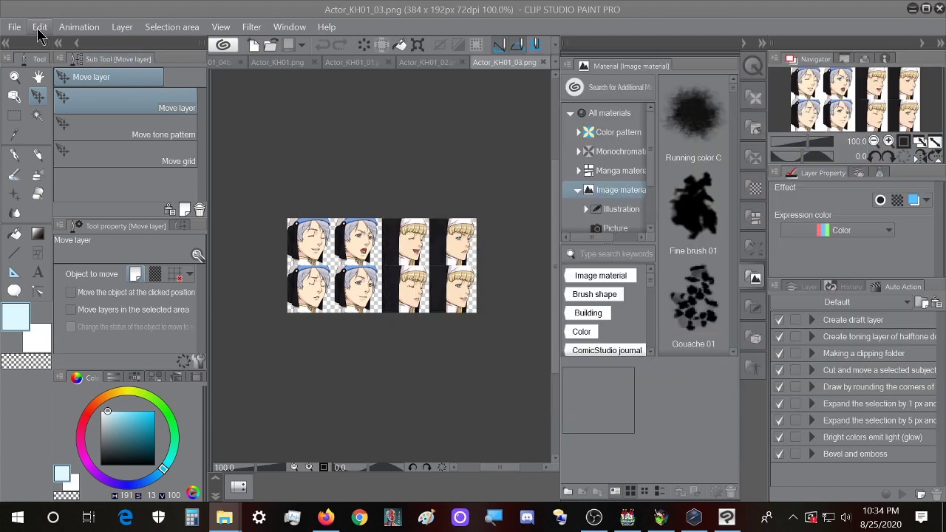
left_click(99, 326)
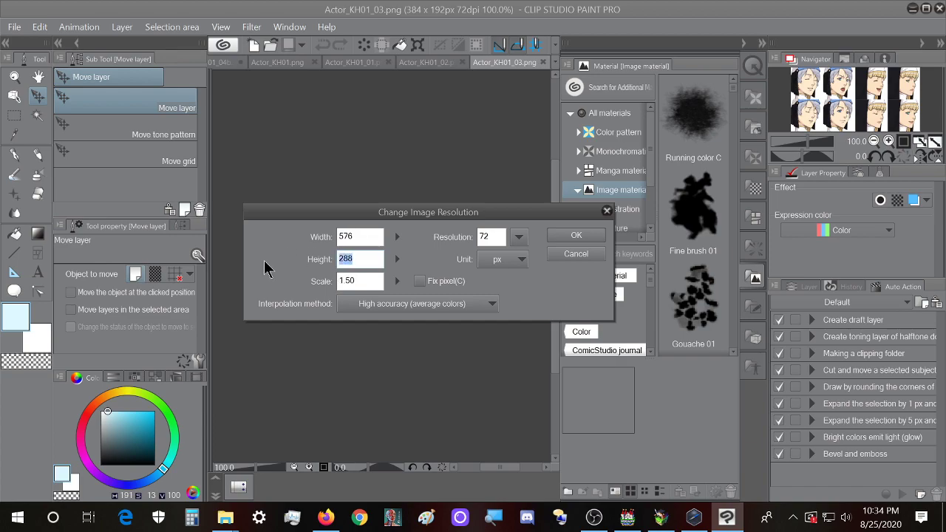
left_click(591, 239)
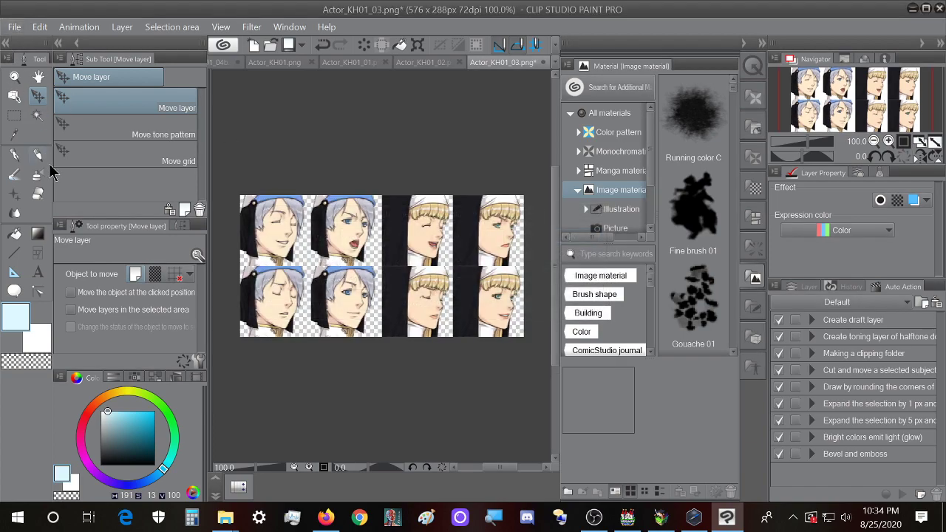
- Save the resized sheet as Actor_KH01_03.png in the KH_Fantasyhero Faces folder, replacing the existing file
left_click(14, 27)
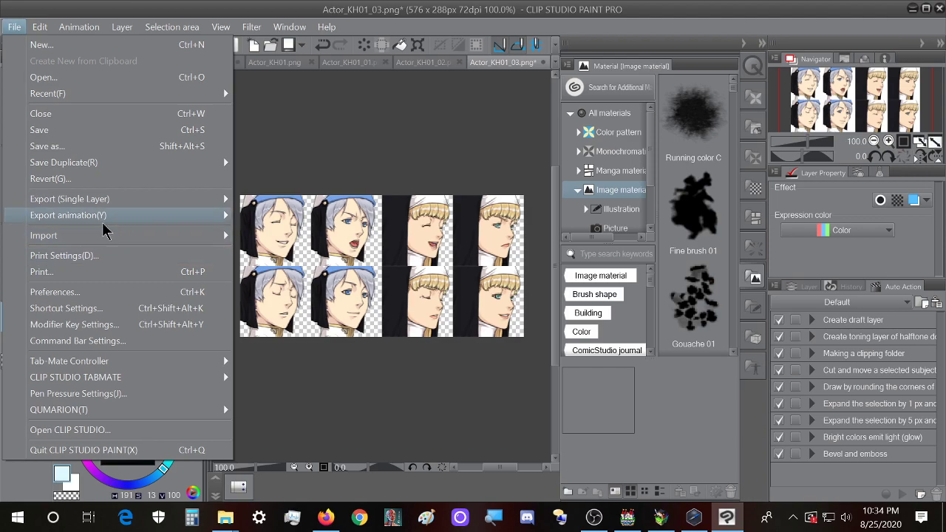
left_click(84, 146)
left_click(643, 399)
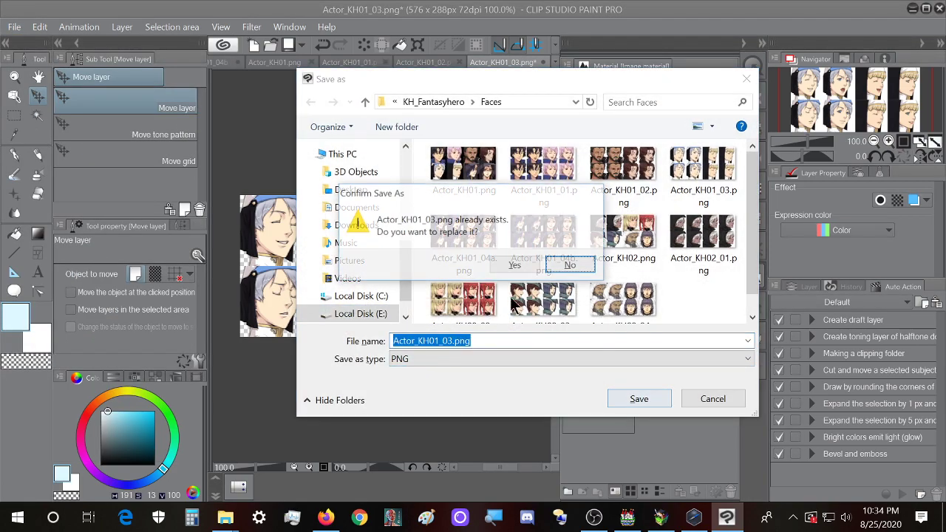
left_click(516, 266)
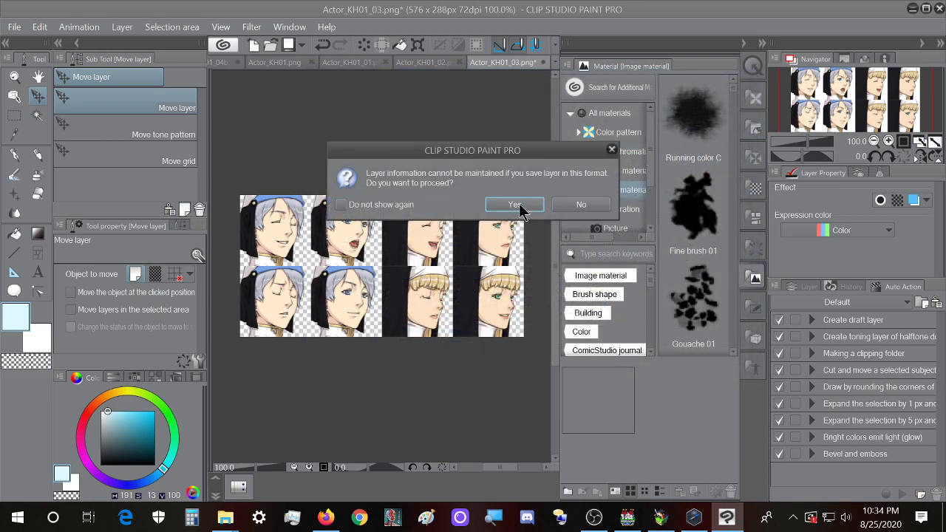
left_click(515, 204)
- Open Actor_KH01_04a.png from the KH_Fantasyhero Faces folder in Clip Studio Paint
mouse_move(224, 518)
left_click(275, 484)
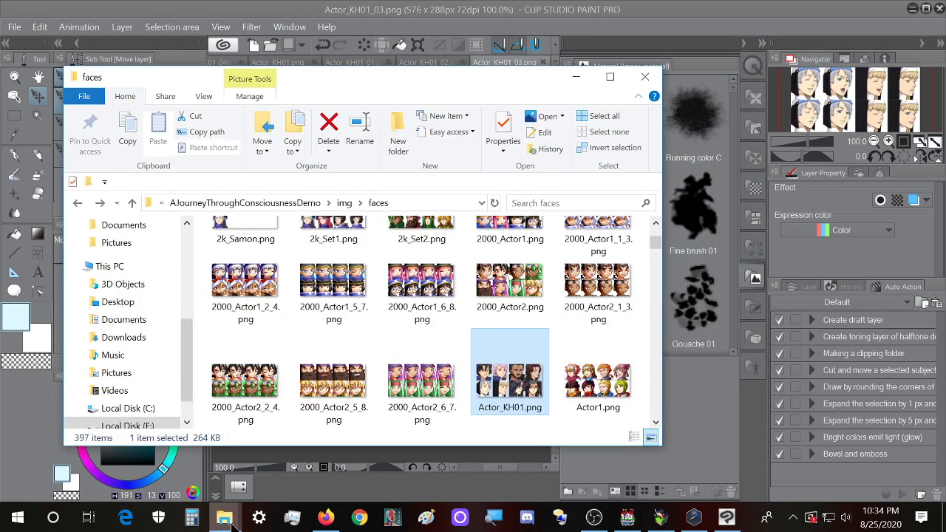
left_click(292, 451)
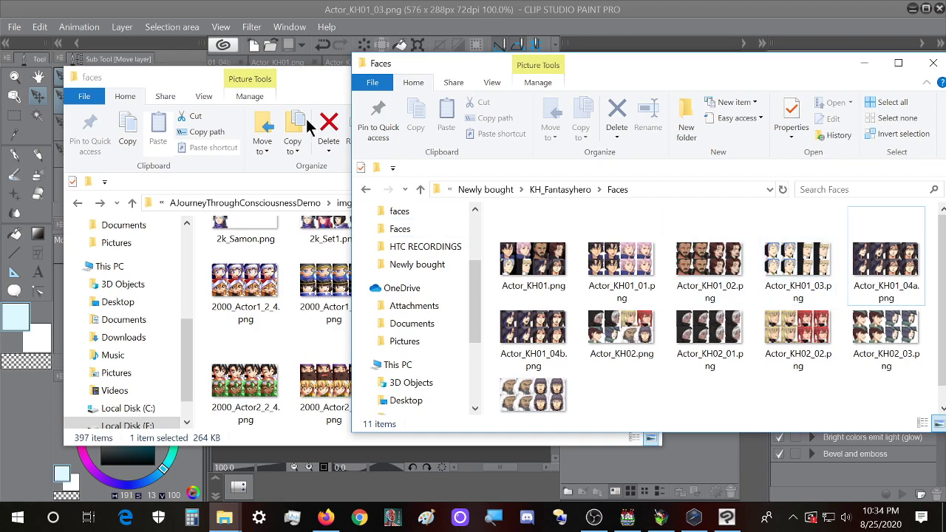
left_click(302, 72)
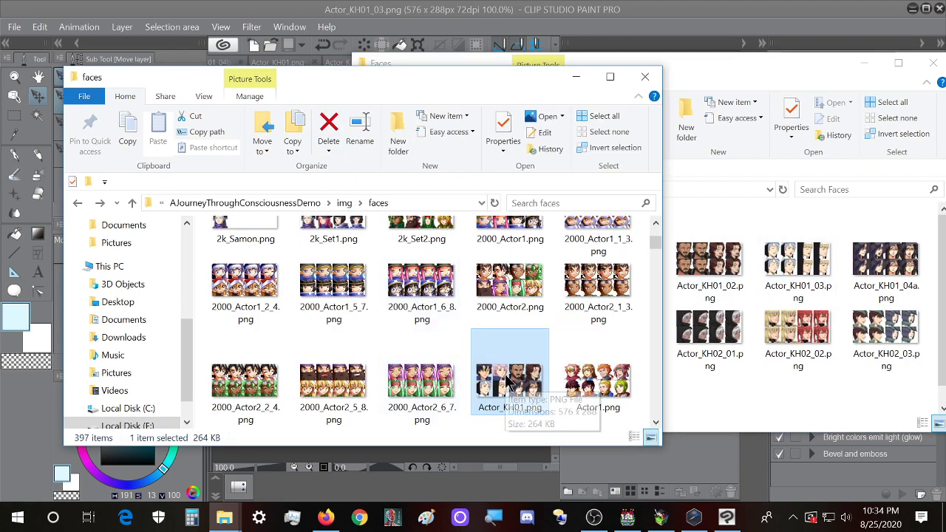
left_click(792, 68)
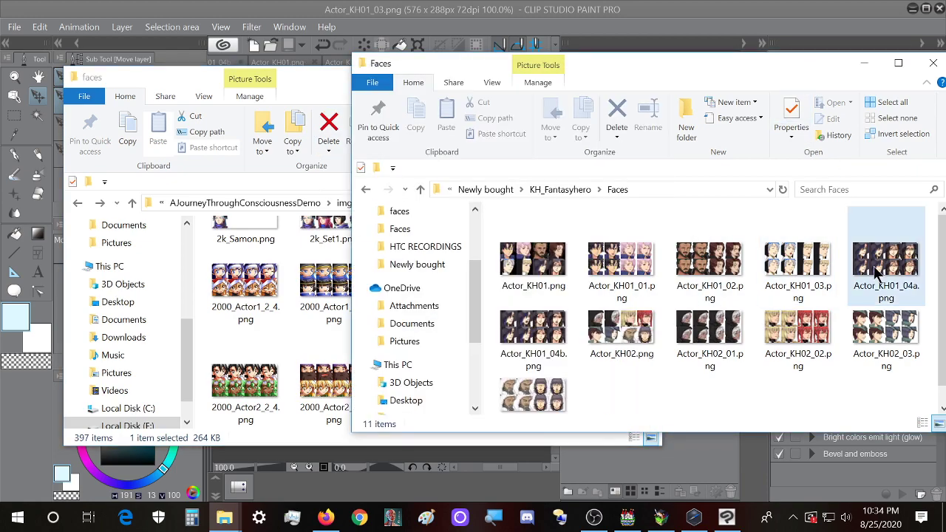
left_click(885, 275)
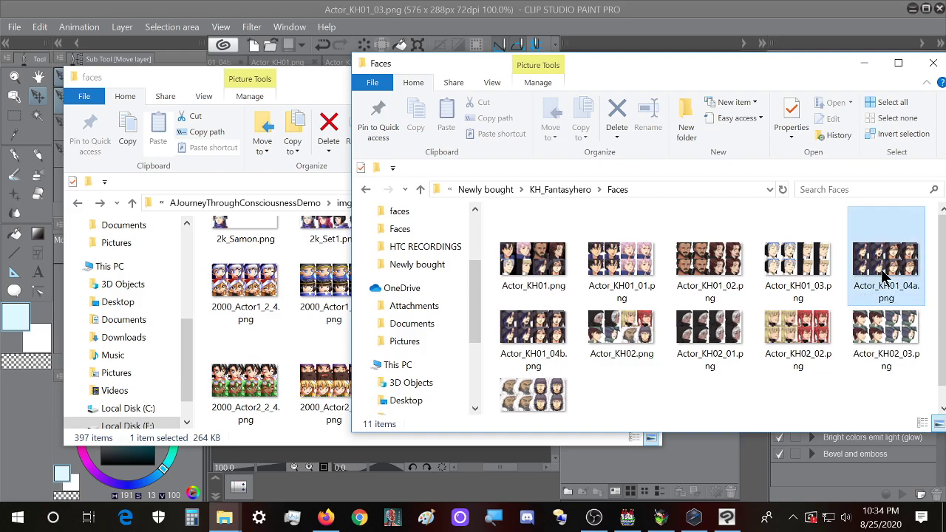
left_click(734, 7)
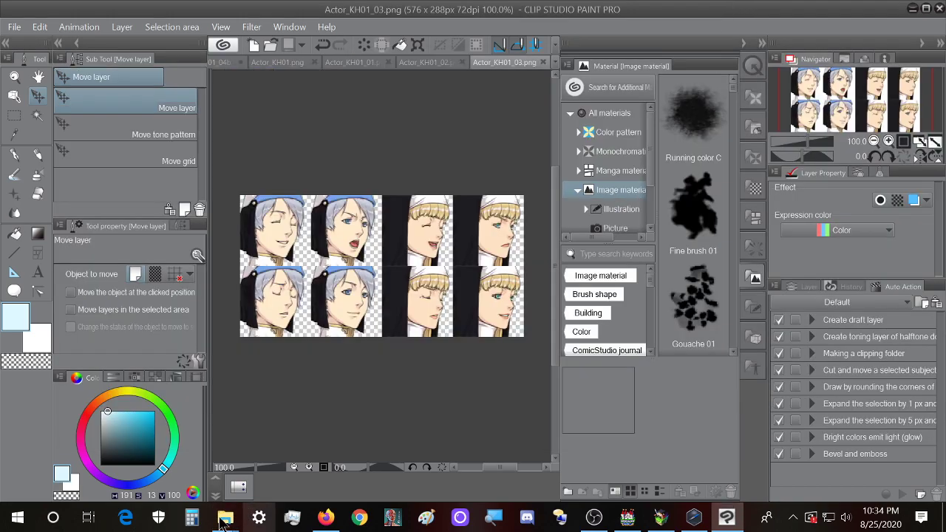
mouse_move(229, 522)
left_click(296, 454)
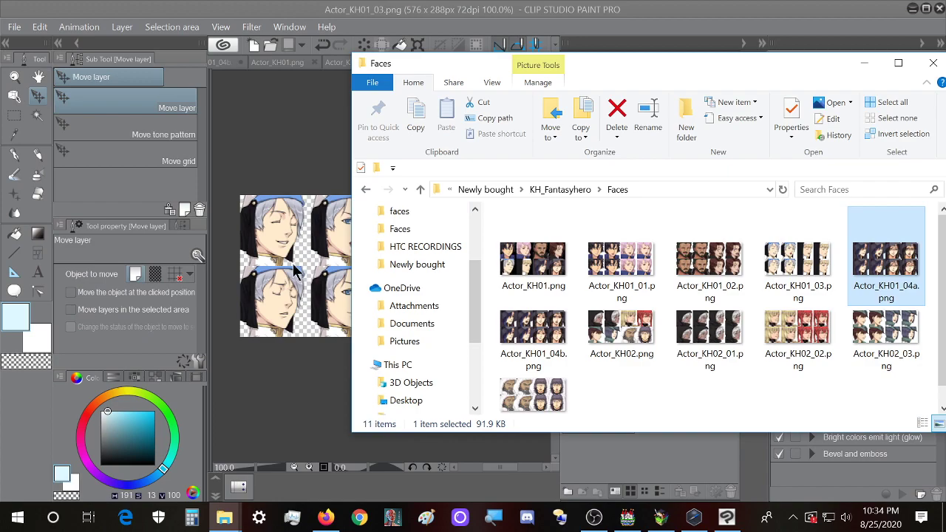
left_click_drag(296, 272, 295, 271)
- Change the image resolution of the Actor_KH01_04a sheet to 576 x 288 px
left_click(40, 27)
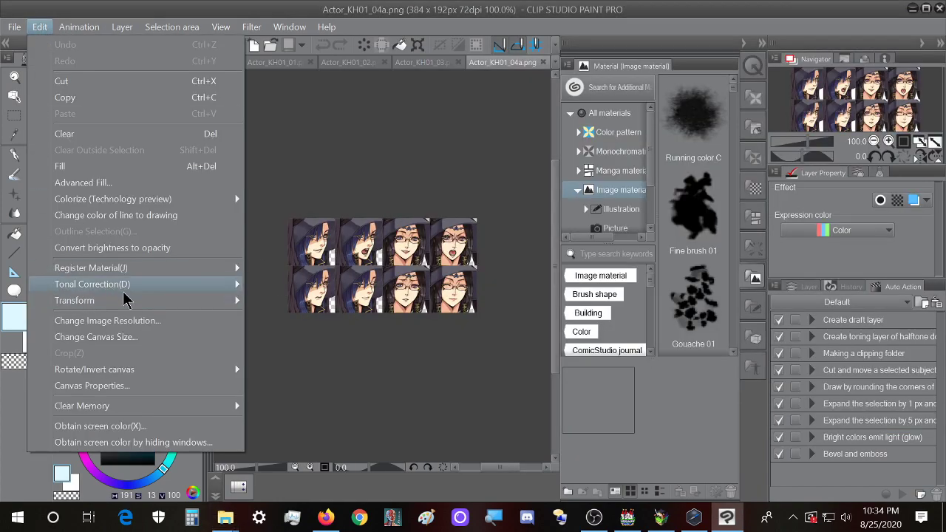
left_click(130, 321)
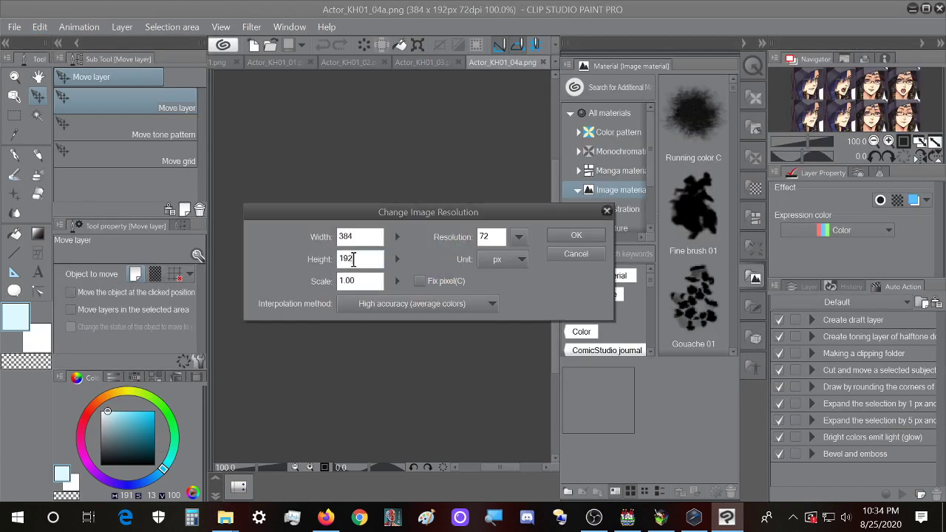
left_click(571, 237)
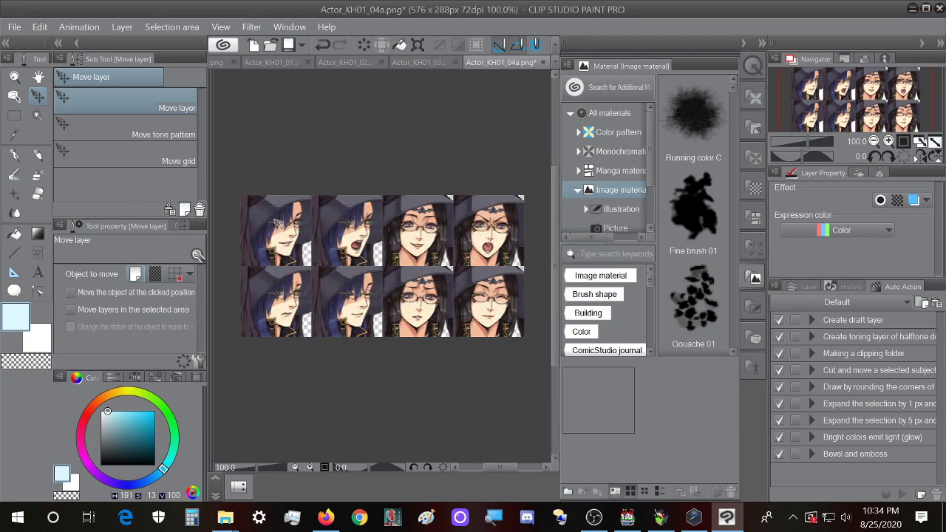
- Save the resized sheet as Actor_KH01_04a.png in the KH_Fantasyhero Faces folder, replacing the existing file
left_click(14, 29)
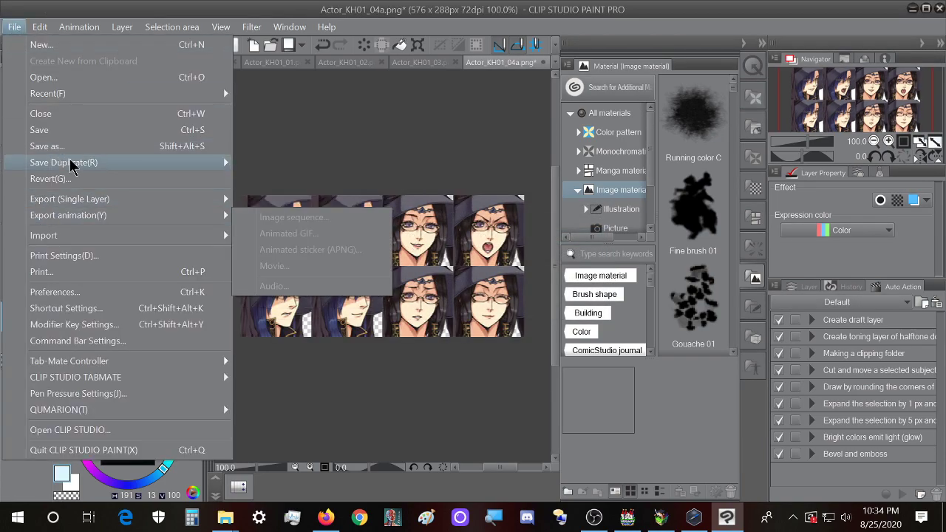
left_click(307, 231)
left_click(628, 399)
left_click(572, 266)
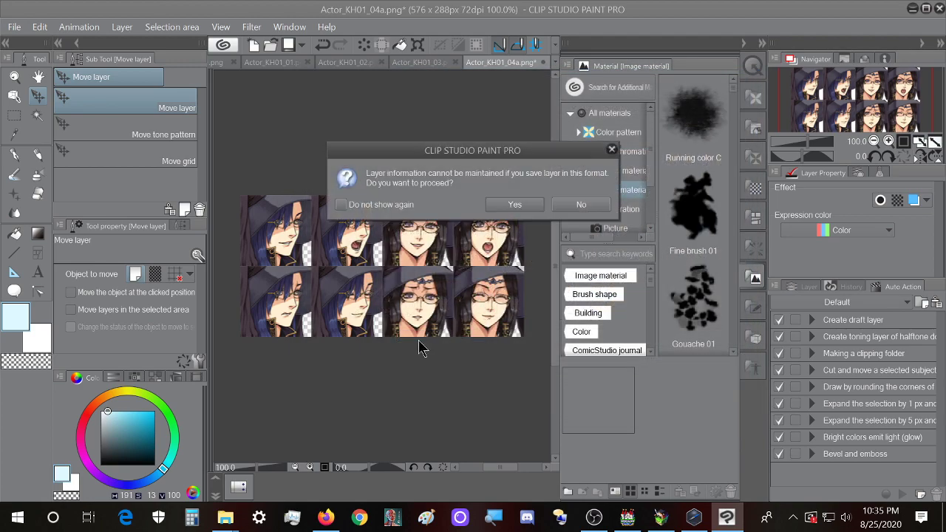
left_click(510, 205)
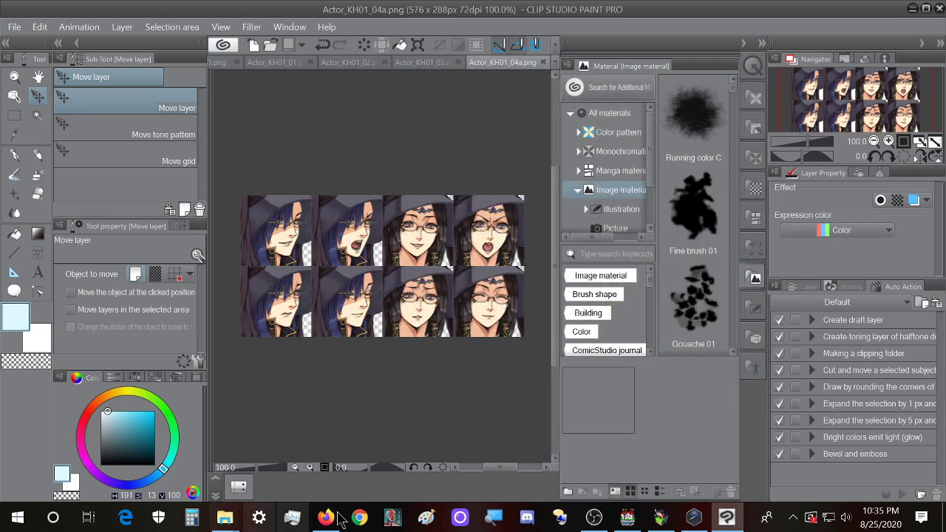
- Open Actor_KH01_04b.png from the KH_Fantasyhero Faces folder in Clip Studio Paint and resize it to 576 x 288 px
mouse_move(225, 514)
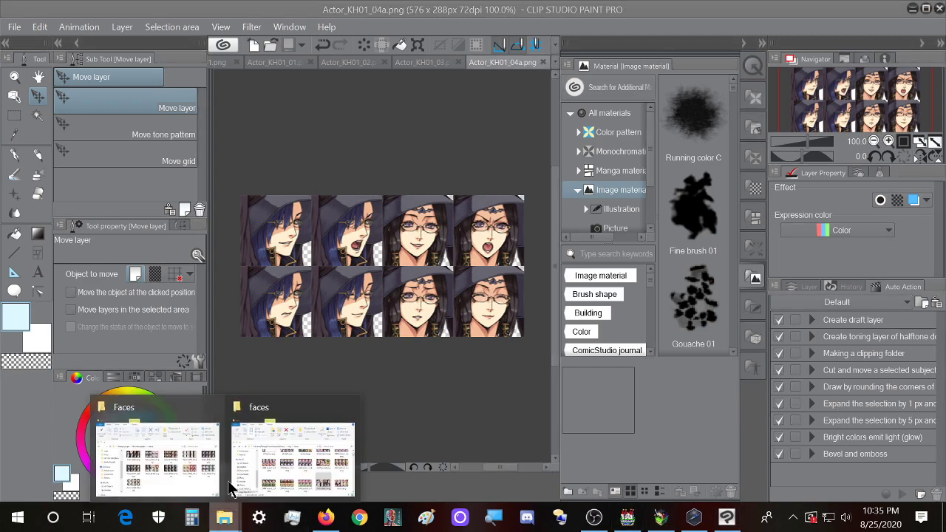
left_click(285, 447)
mouse_move(802, 63)
left_mouse_down()
mouse_move(718, 63)
mouse_move(802, 64)
left_mouse_up()
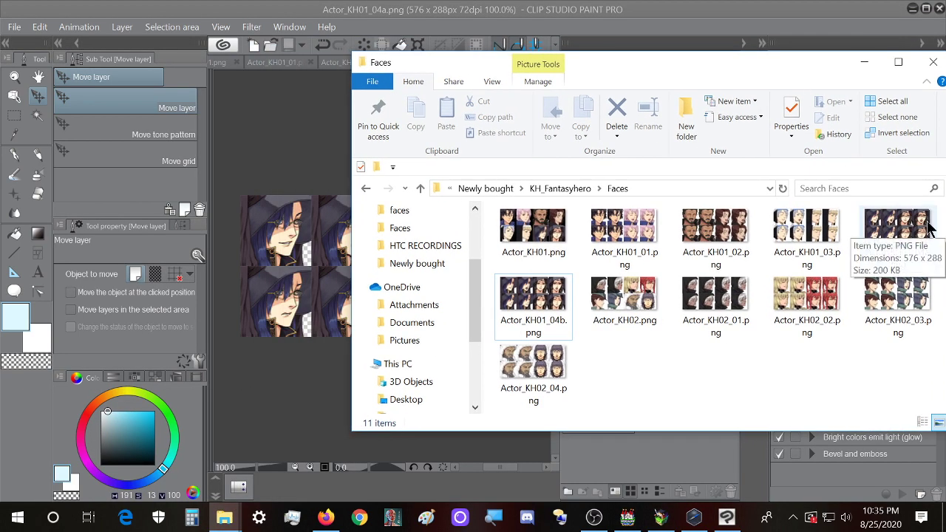
left_click(507, 320)
left_click_drag(507, 319, 236, 238)
left_click(40, 27)
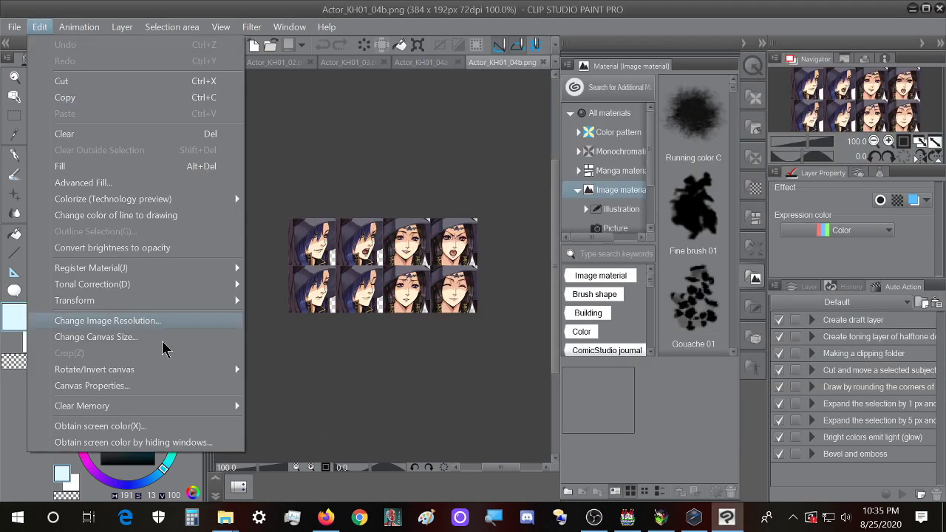
left_click(122, 318)
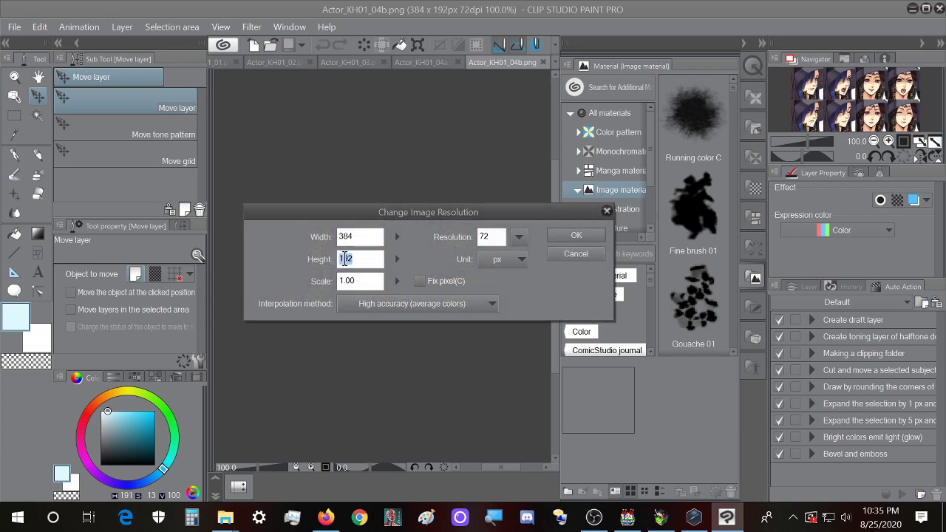
left_click(560, 242)
- Save the resized sheet as Actor_KH01_04b.png in the KH_Fantasyhero Faces folder, replacing the existing file
left_click(14, 27)
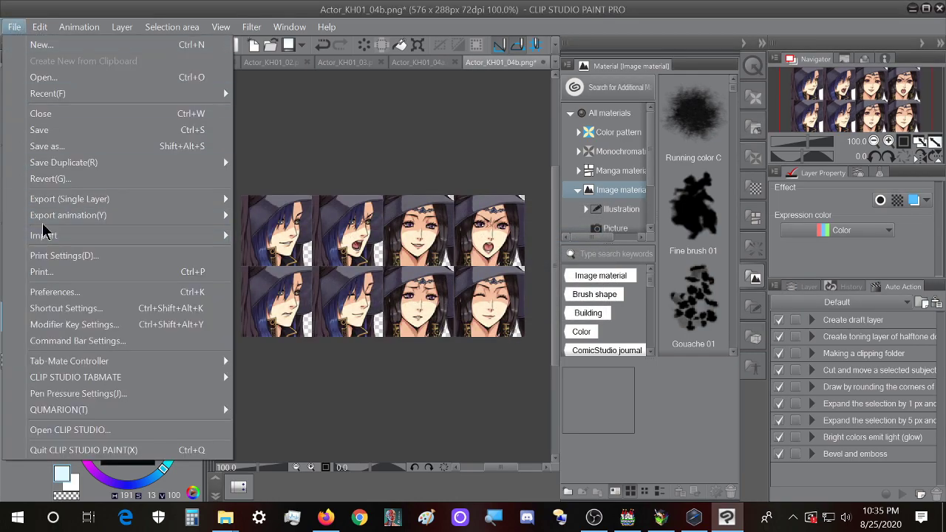
left_click(258, 7)
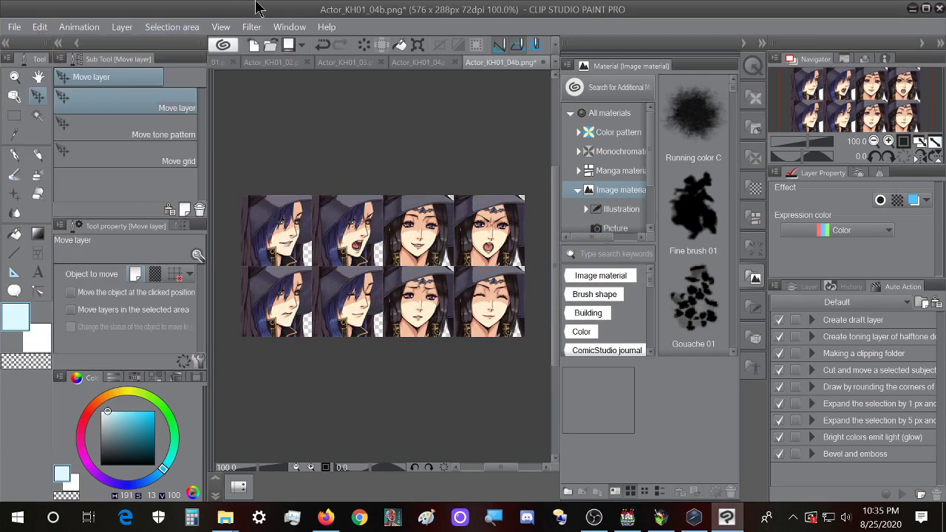
key("shift+alt+s")
left_click(640, 399)
left_click(516, 266)
left_click(516, 209)
- Open Actor_KH02.png from the KH_Fantasyhero Faces folder in Clip Studio Paint and resize it to 576 x 288 px
left_click(226, 520)
left_click(182, 464)
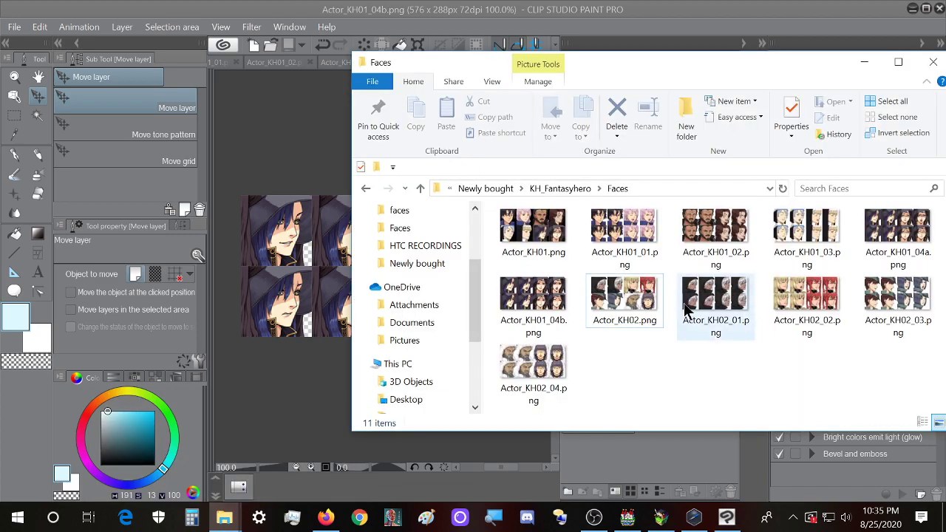
left_click_drag(604, 299, 340, 288)
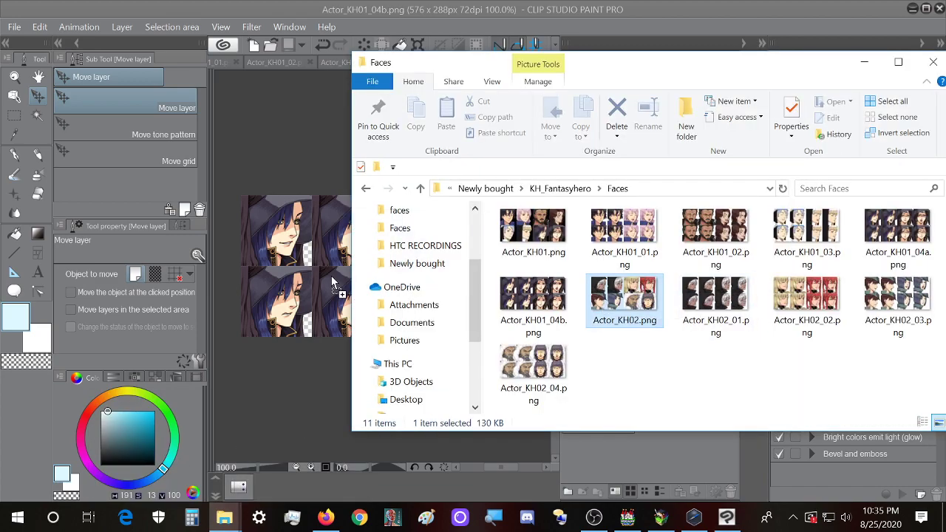
left_click(40, 27)
left_click(129, 320)
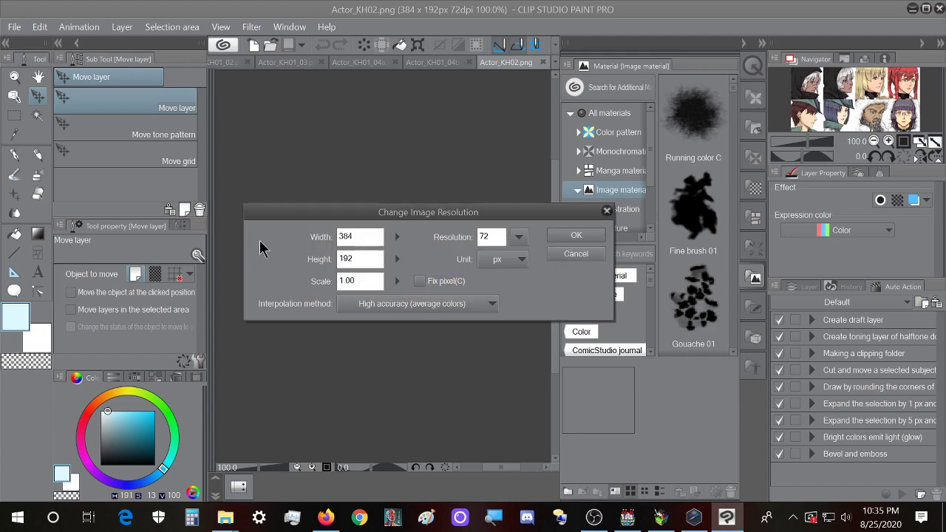
left_click(597, 238)
- Save the resized sheet as Actor_KH02.png in the KH_Fantasyhero Faces folder, replacing the existing file
key("ctrl+shift+s")
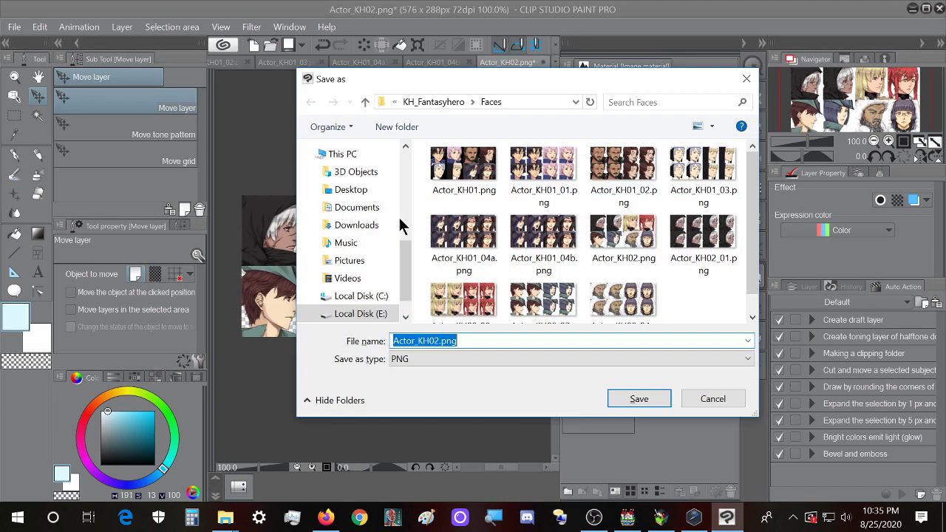
left_click(632, 397)
left_click(520, 266)
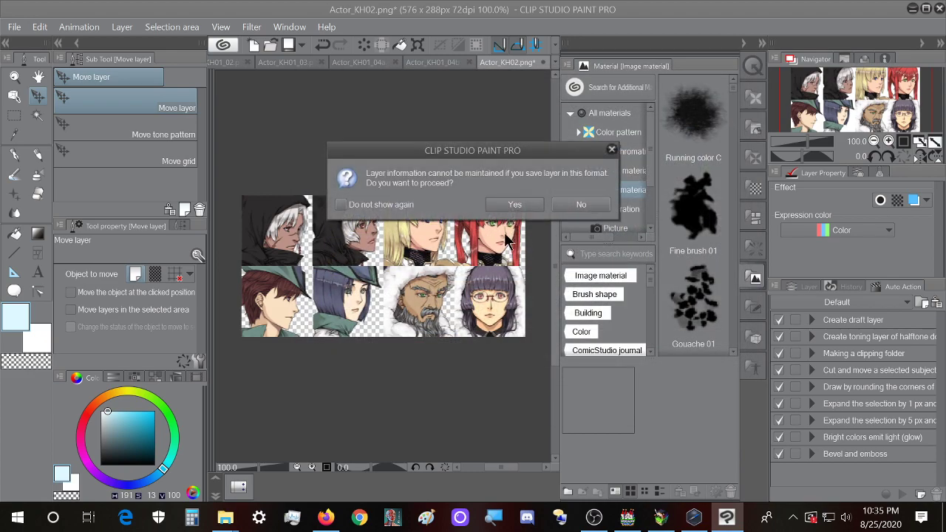
left_click(508, 208)
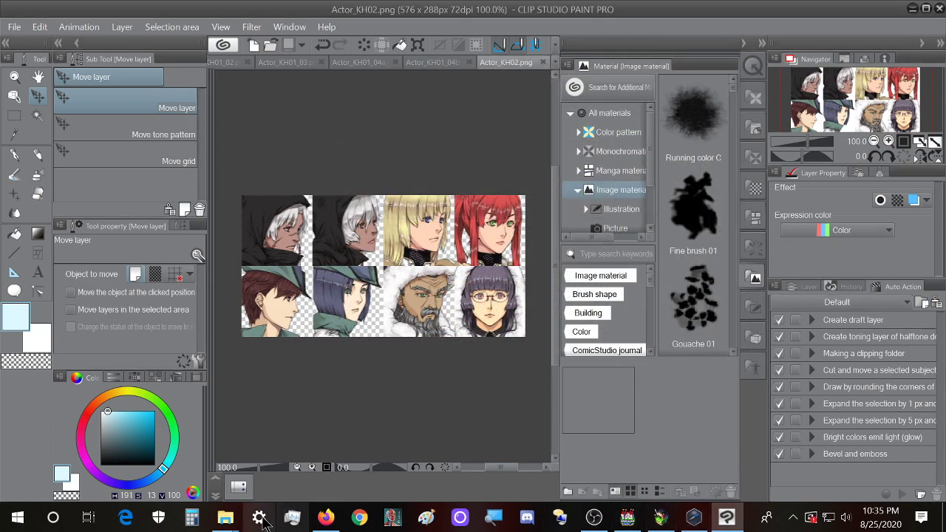
- Open Actor_KH02_01.png from the KH_Fantasyhero Faces folder in Clip Studio Paint and resize it to 576 x 288 px
mouse_move(238, 523)
left_click(173, 458)
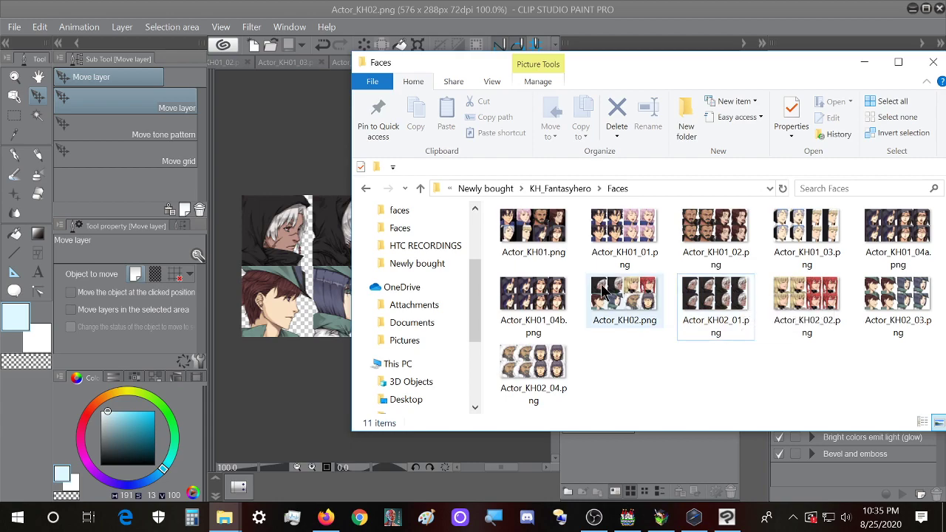
left_click_drag(710, 299, 289, 281)
left_click(39, 26)
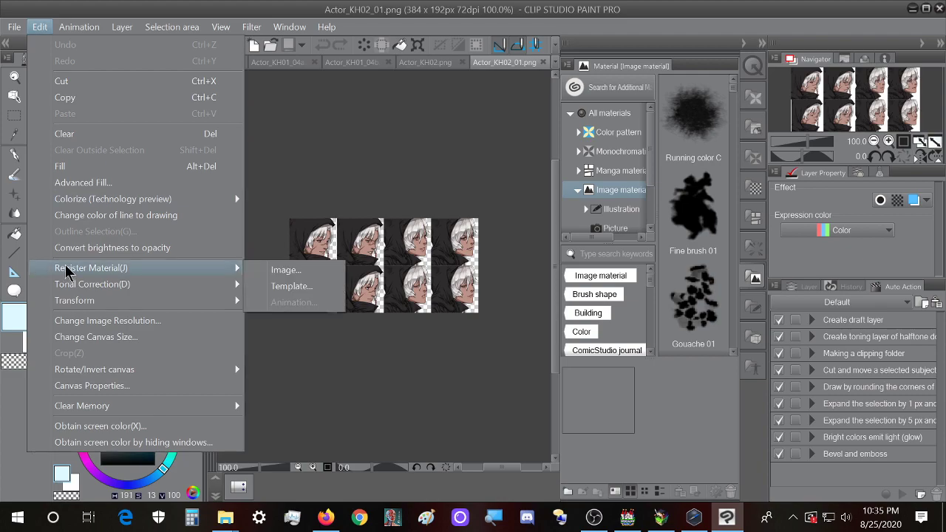
left_click(81, 321)
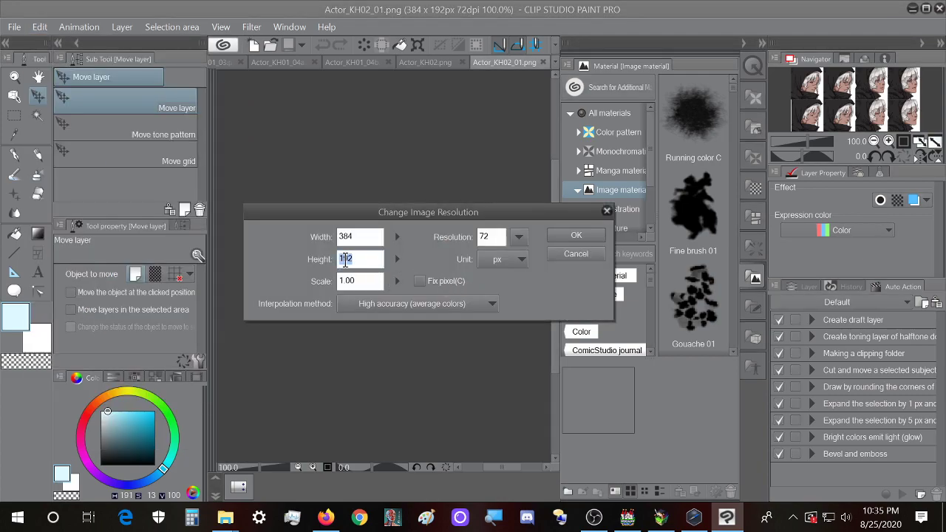
left_click(577, 235)
- Save the resized sheet as Actor_KH02_01.png in the KH_Fantasyhero Faces folder, replacing the existing file
left_click(14, 27)
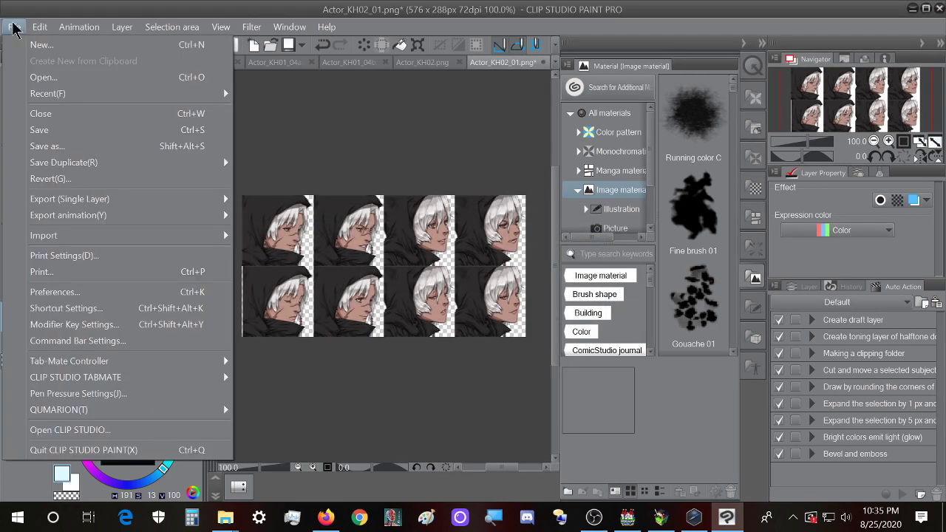
left_click(242, 3)
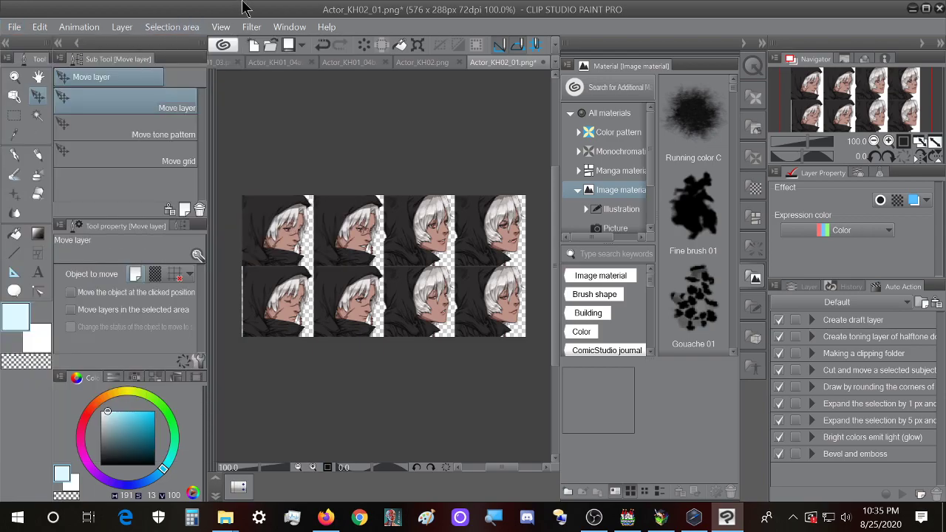
key("ctrl+shift+s")
left_click(639, 398)
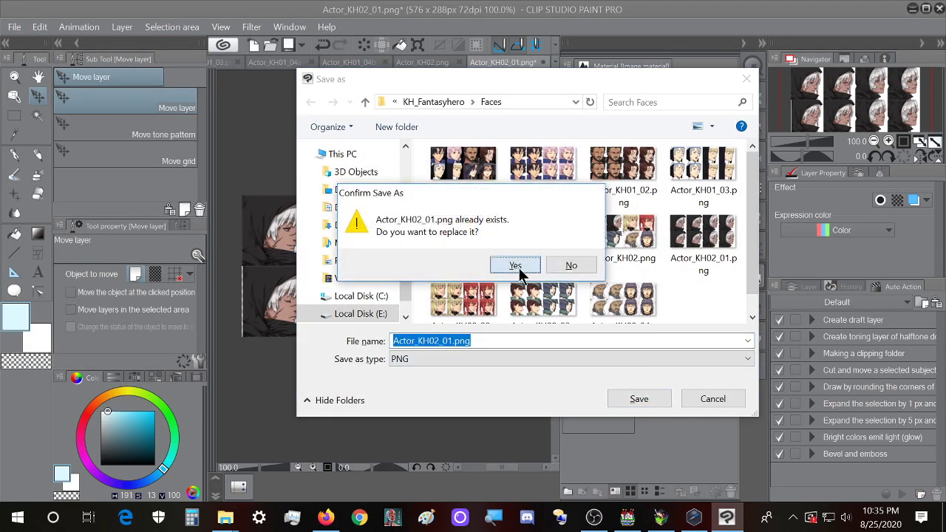
left_click(515, 266)
left_click(512, 204)
- Open Actor_KH02_02.png from the KH_Fantasyhero Faces folder in Clip Studio Paint and resize it to 576 x 288 px
mouse_move(225, 515)
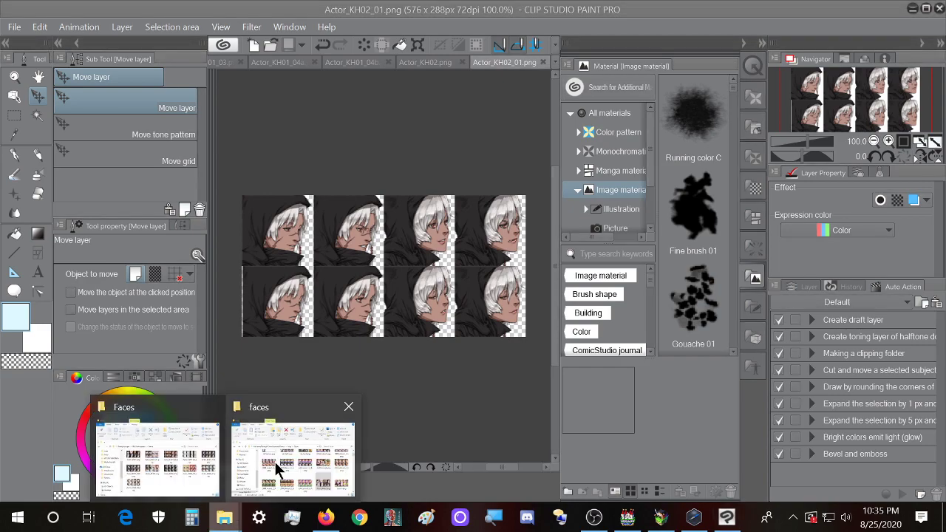
left_click(173, 451)
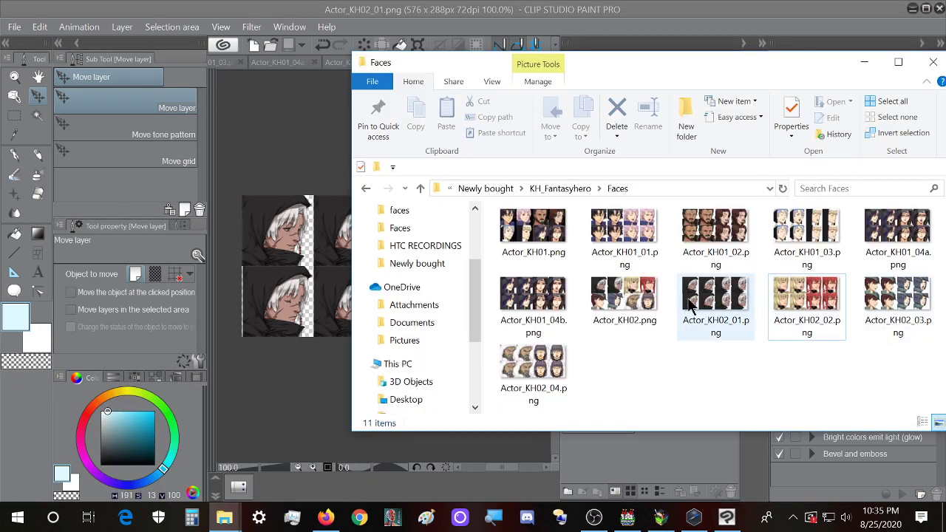
double_click(827, 306)
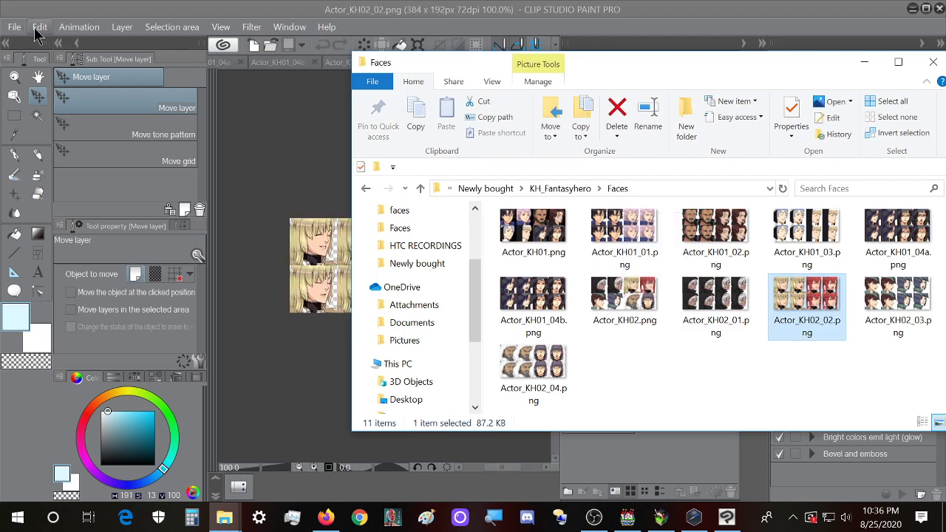
left_click(35, 28)
left_click(89, 321)
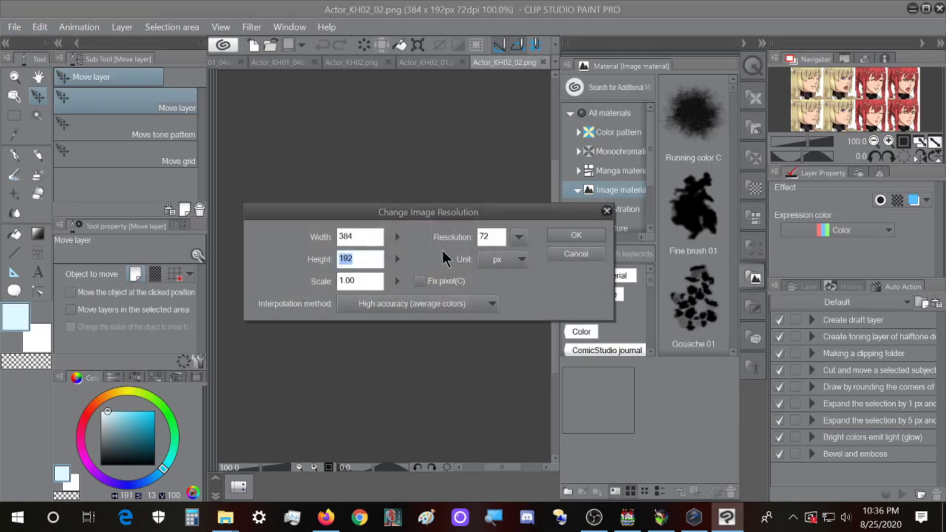
left_click(575, 237)
- Save the resized sheet as Actor_KH02_02.png in the KH_Fantasyhero Faces folder, replacing the existing file
left_click(14, 26)
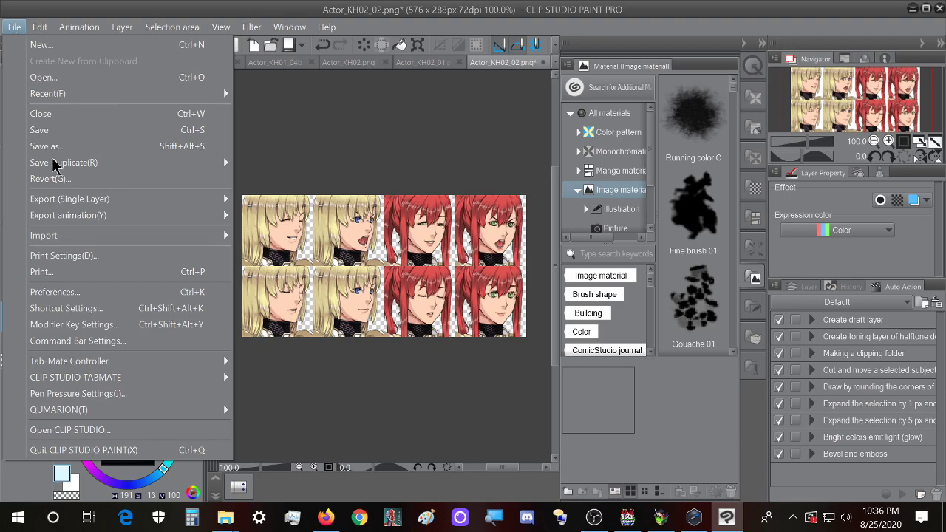
left_click(239, 7)
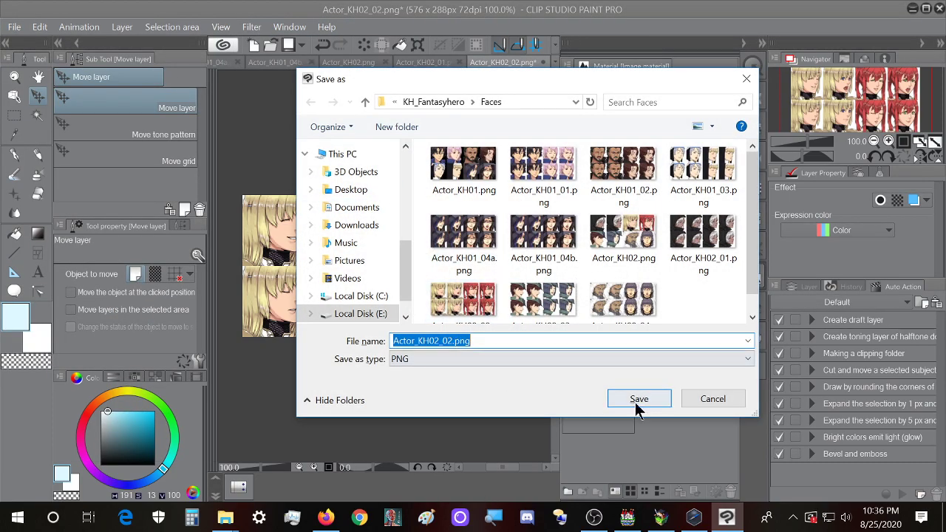
left_click(638, 401)
left_click(508, 264)
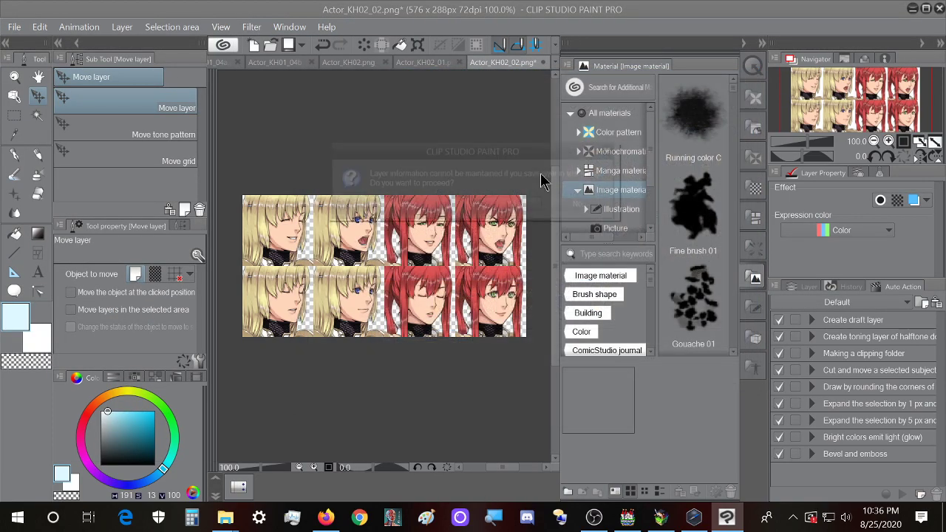
left_click(515, 207)
- Open Actor_KH02_03.png from the KH_Fantasyhero Faces folder in Clip Studio Paint and resize it to 576 x 288 px
left_click(226, 522)
left_click(157, 436)
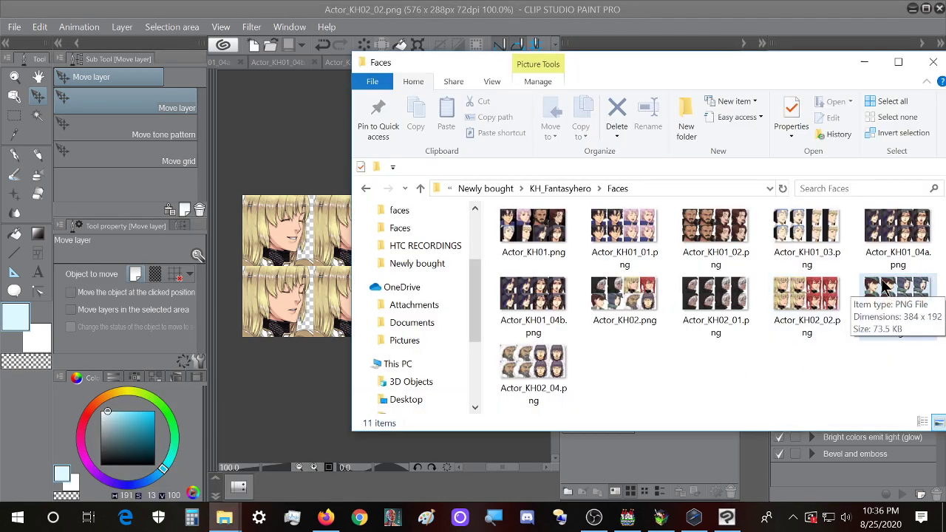
double_click(879, 292)
left_click(40, 26)
left_click(95, 312)
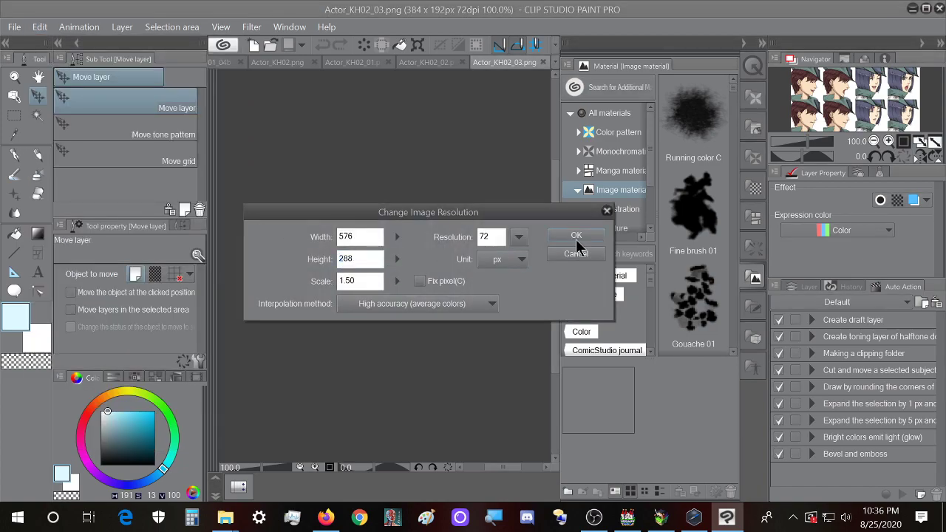
left_click(576, 238)
- Save the resized sheet as Actor_KH02_03.png in the KH_Fantasyhero Faces folder, replacing the existing file
left_click(14, 27)
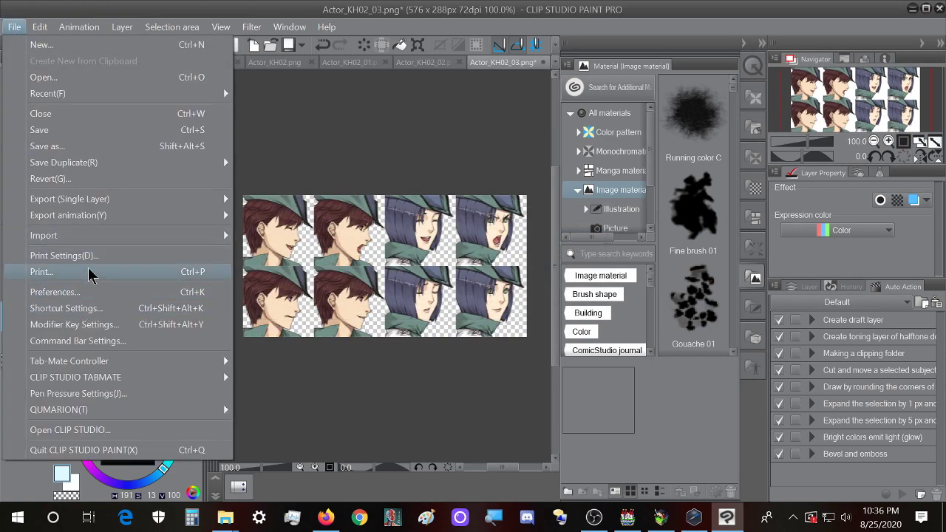
left_click(385, 9)
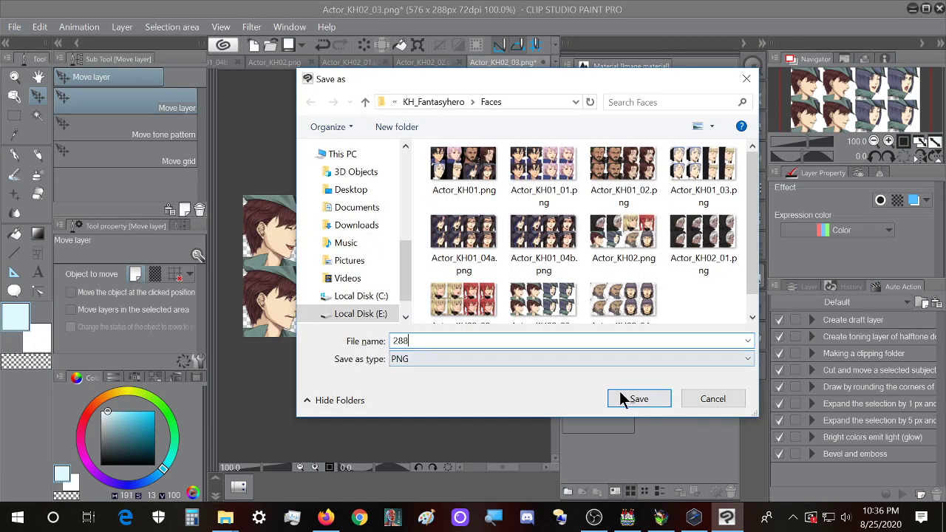
left_click(640, 399)
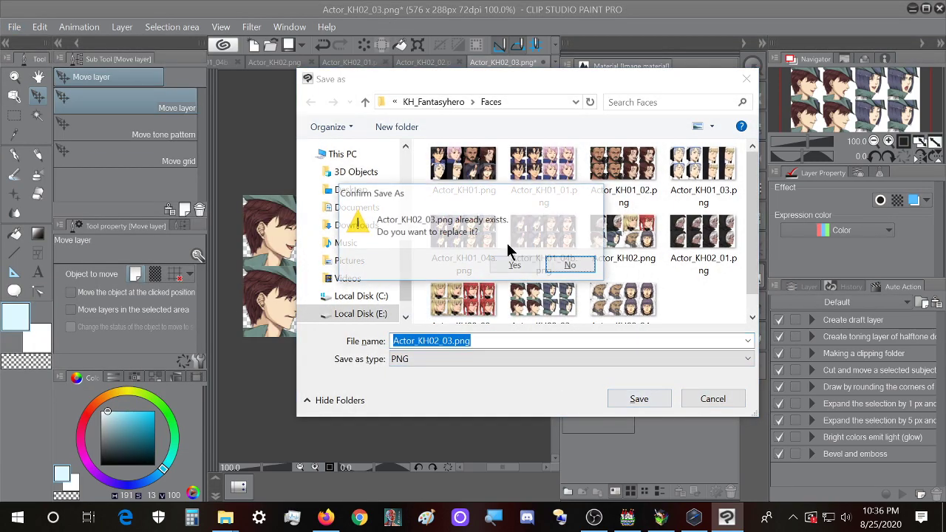
left_click(521, 268)
left_click(515, 205)
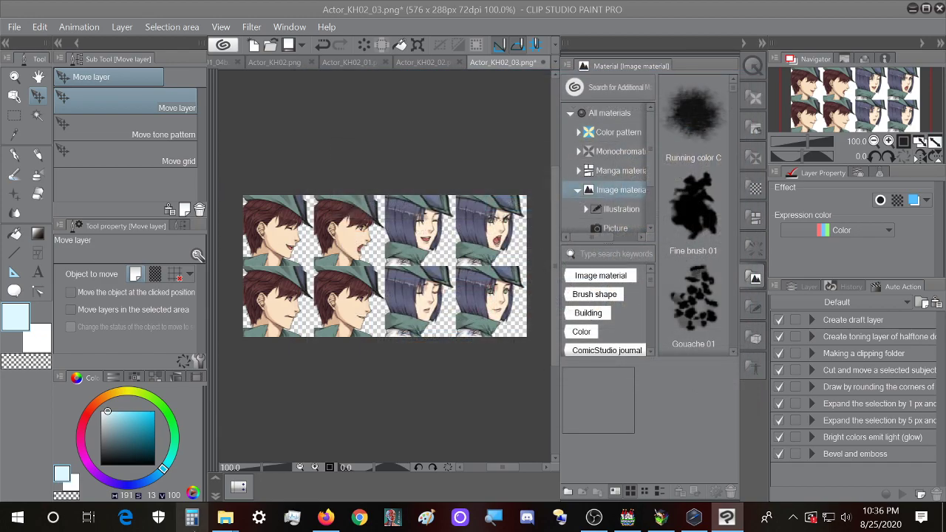
- Open Actor_KH02_04.png from the KH_Fantasyhero Faces folder in Clip Studio Paint
mouse_move(224, 518)
left_click(183, 462)
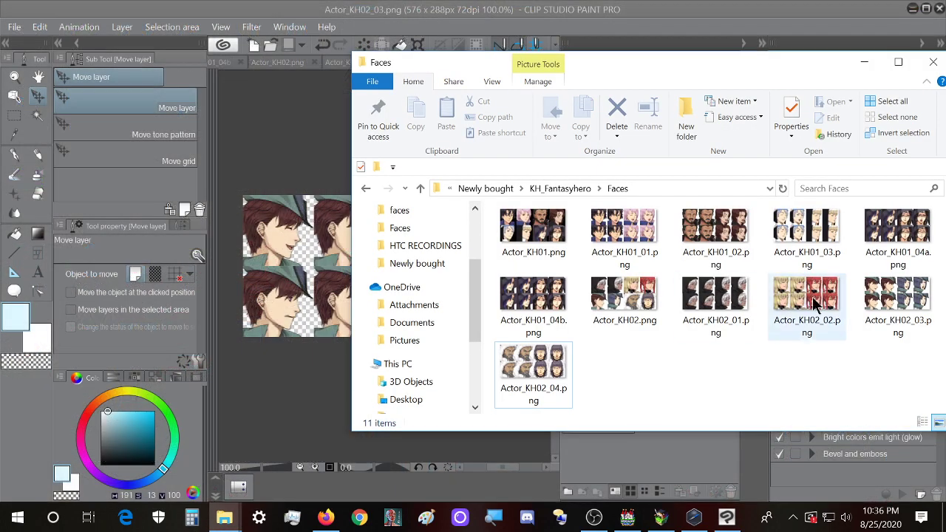
double_click(556, 369)
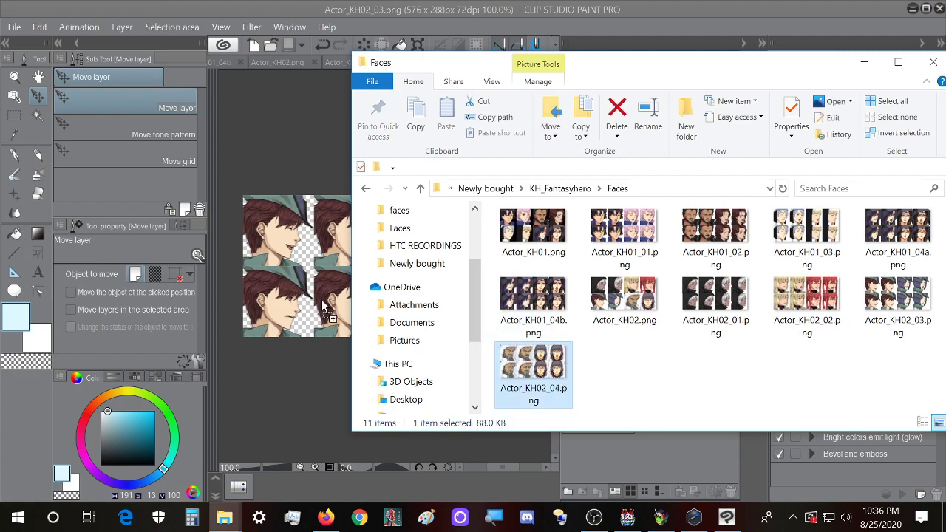
left_click(14, 27)
left_click(14, 27)
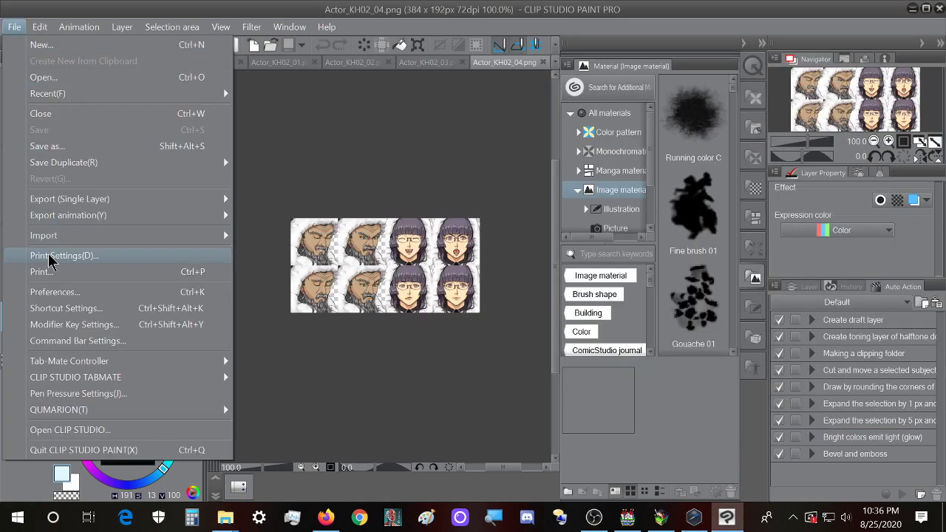
mouse_move(65, 169)
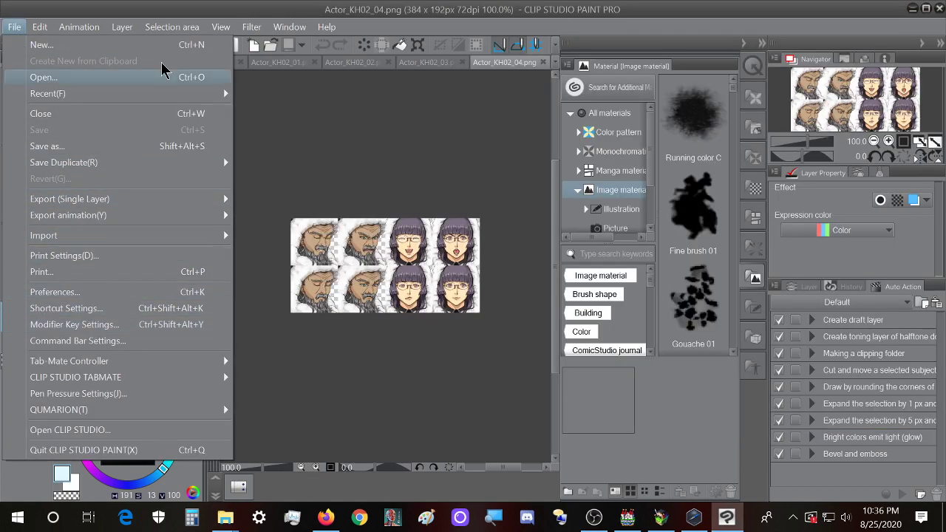
left_click(210, 8)
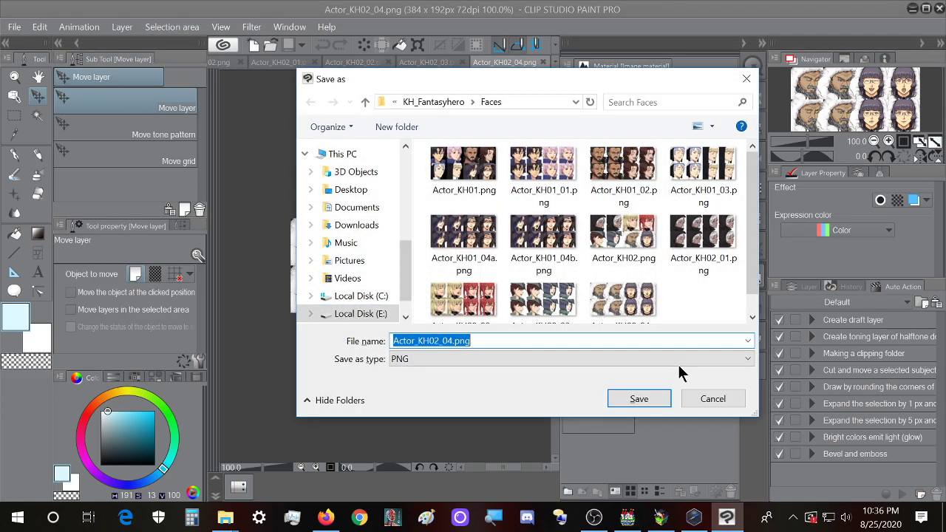
left_click(714, 401)
- Change the image resolution of Actor_KH02_04.png to 576 x 288 px
left_click(38, 28)
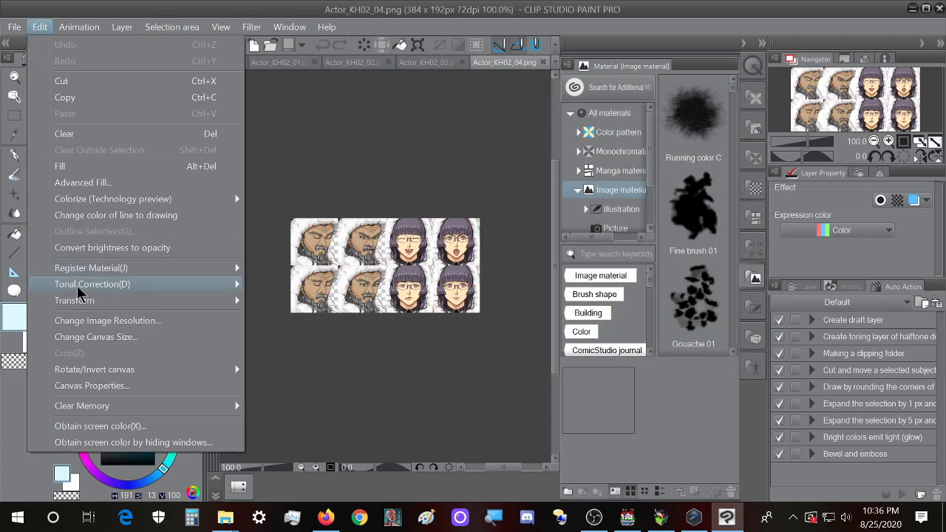
left_click(111, 320)
type("288")
left_click(573, 237)
- Save the resized sheet as Actor_KH02_04.png in the KH_Fantasyhero Faces folder, replacing the existing file
left_click(13, 28)
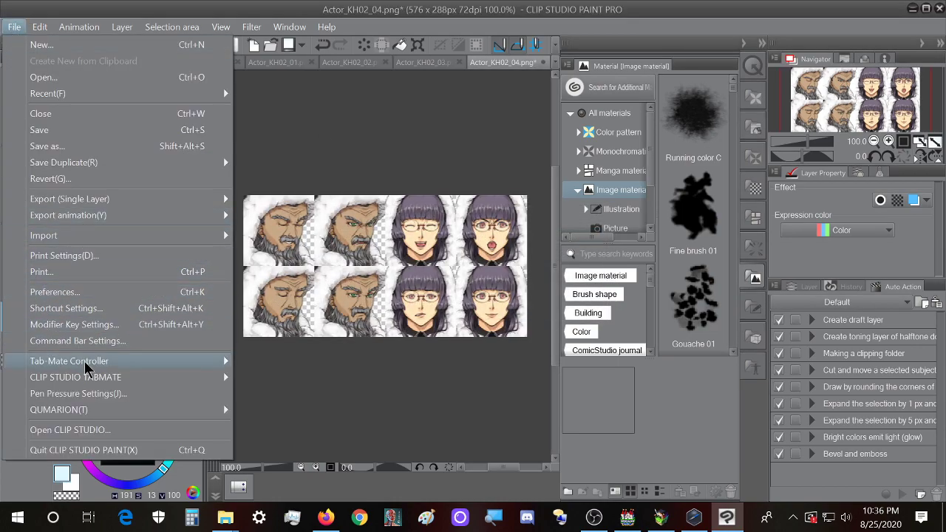
left_click(377, 8)
key("shift+alt+s")
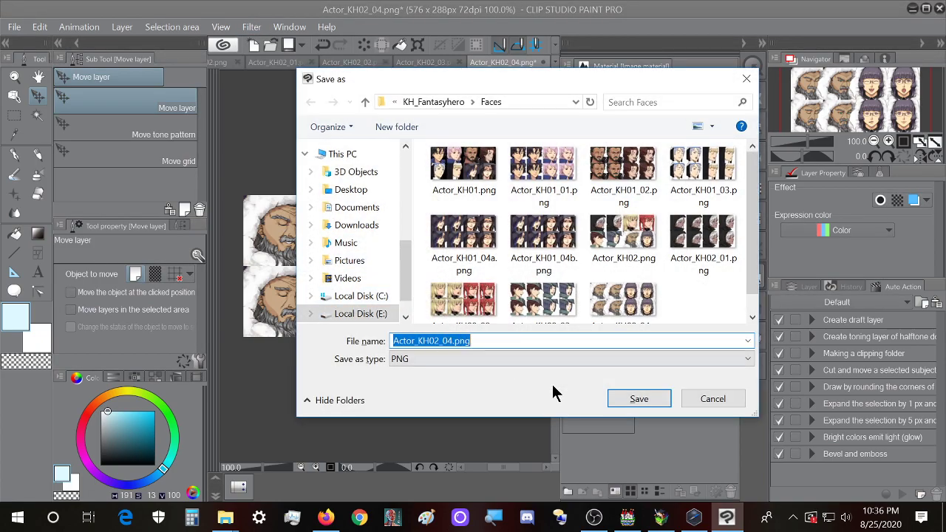
left_click(624, 399)
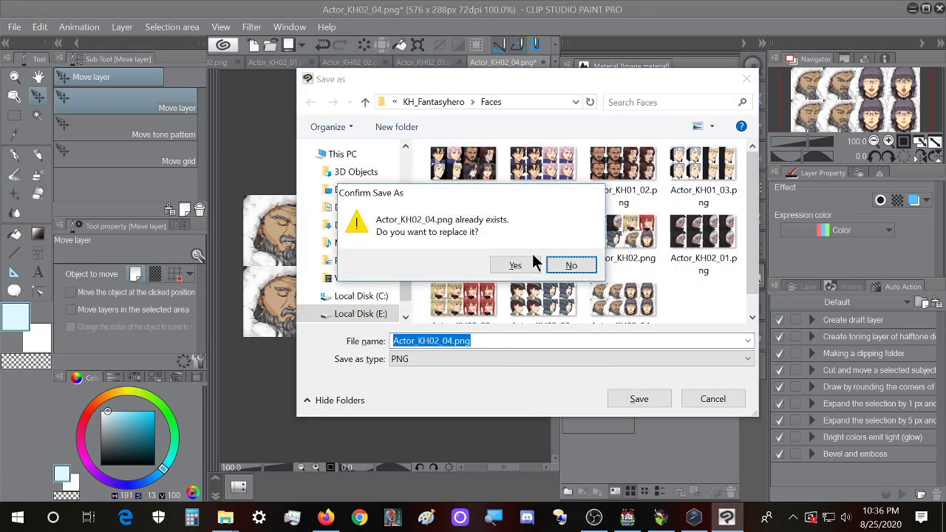
left_click(521, 268)
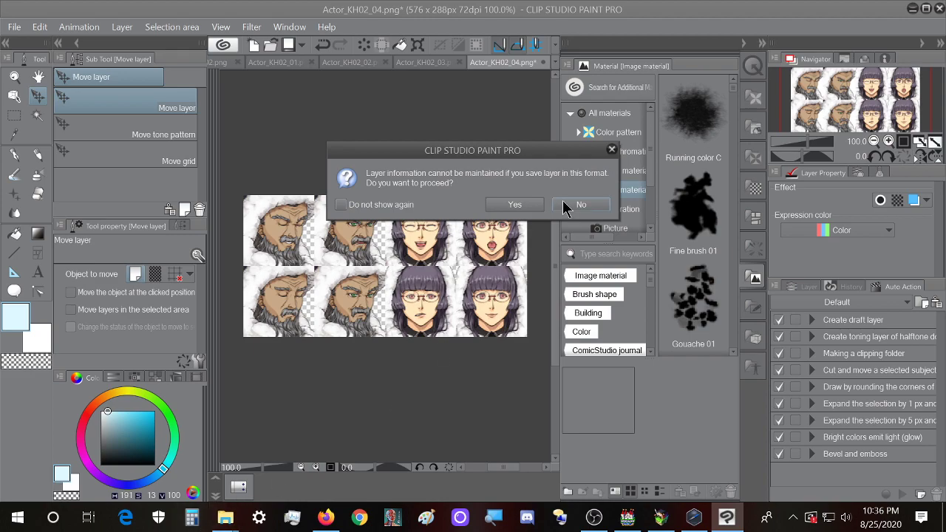
left_click(515, 205)
- Copy all face sheets from the KH_Fantasyhero Faces folder into the project's img/faces folder, replacing the existing Actor_KH01.png
mouse_move(225, 517)
left_click(186, 454)
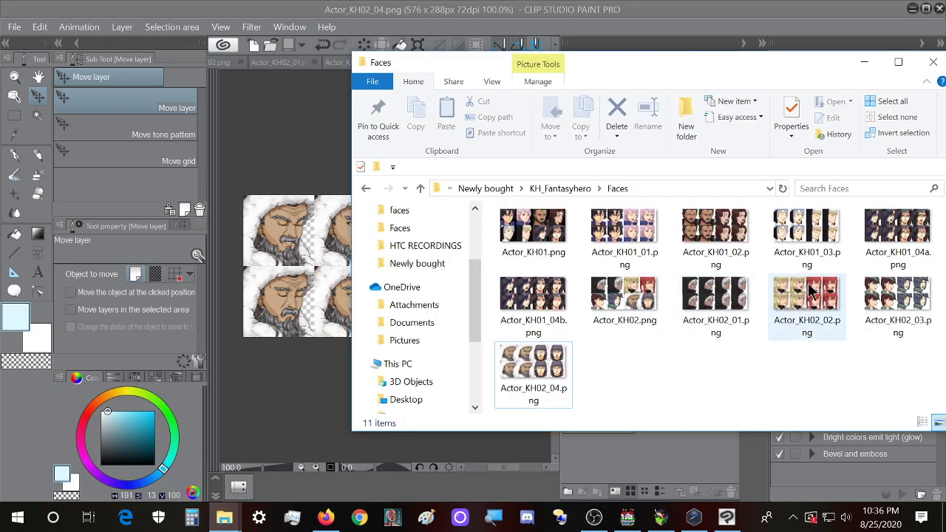
left_click(543, 397)
key("ctrl+a")
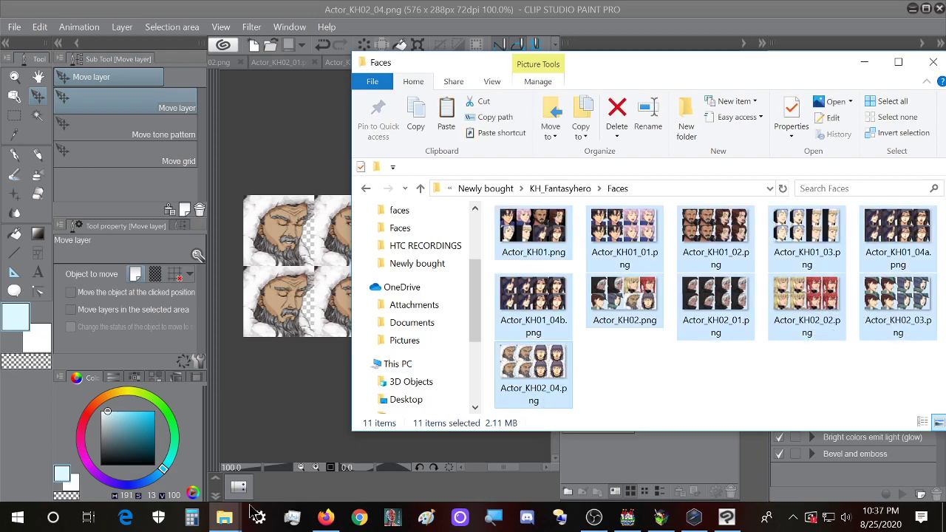
mouse_move(224, 517)
left_click(261, 477)
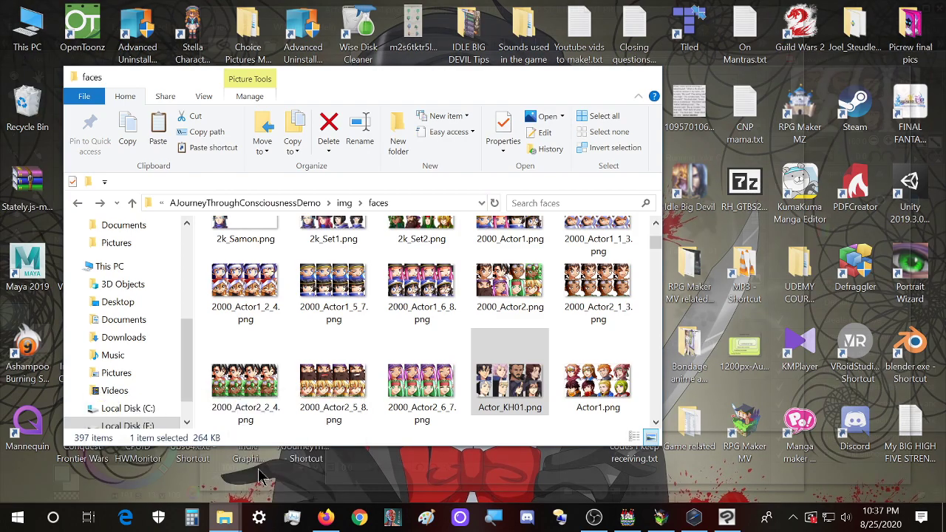
left_click(477, 317)
key("ctrl+v")
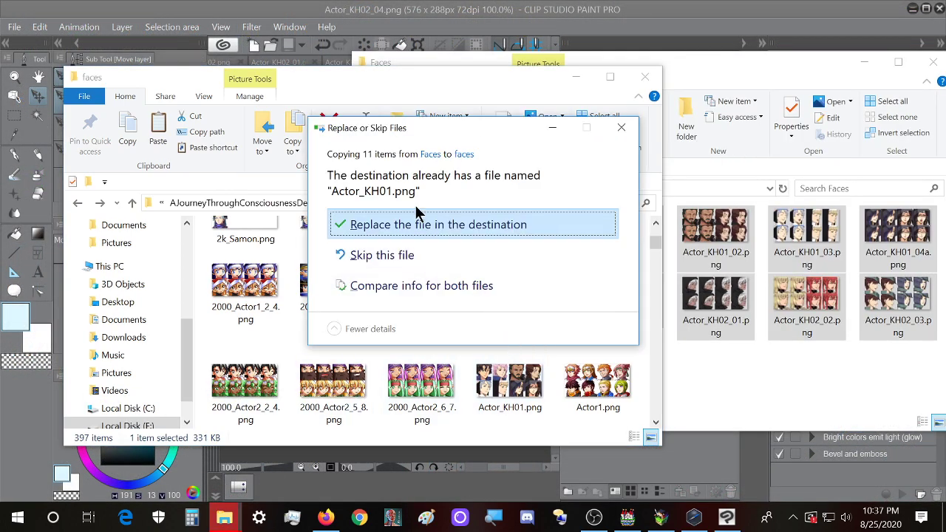
left_click(418, 224)
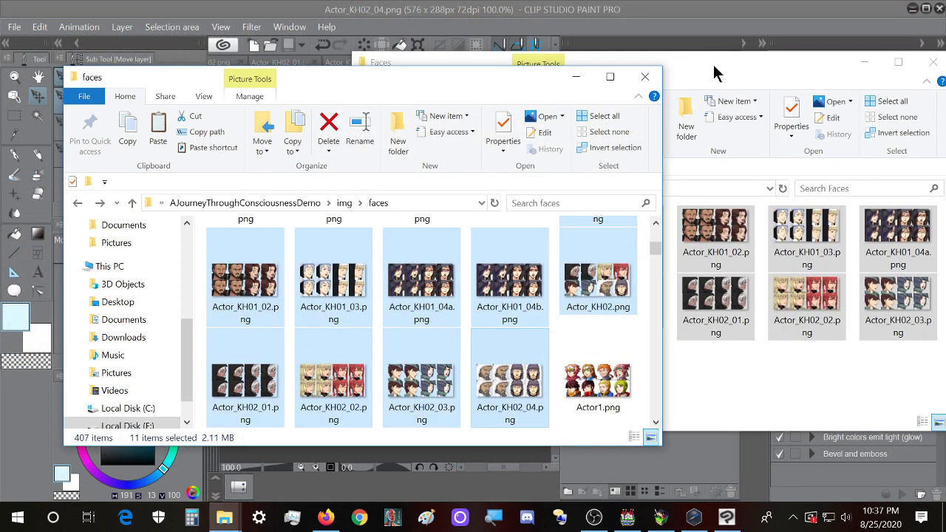
- Switch to the running game, dismiss the Hello message and bring up the Developer Tools console
left_click_drag(715, 73, 549, 65)
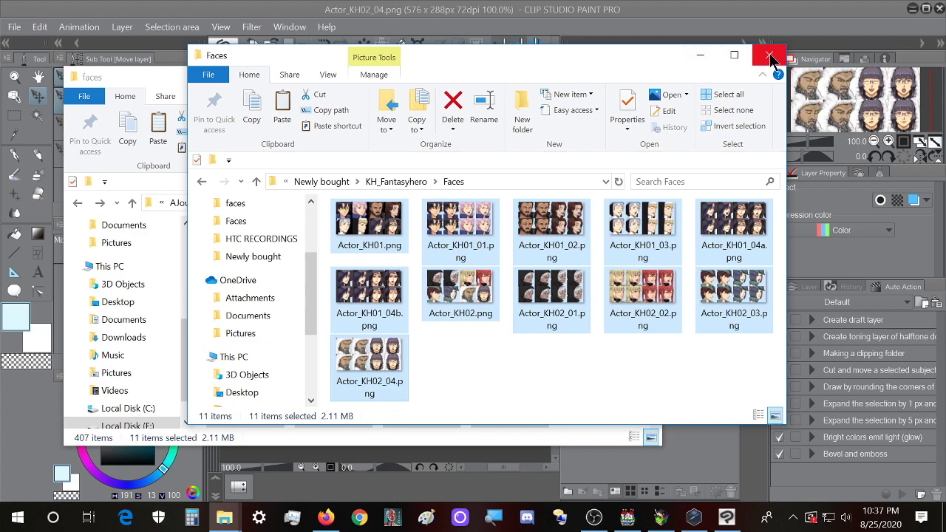
key("alt+Up")
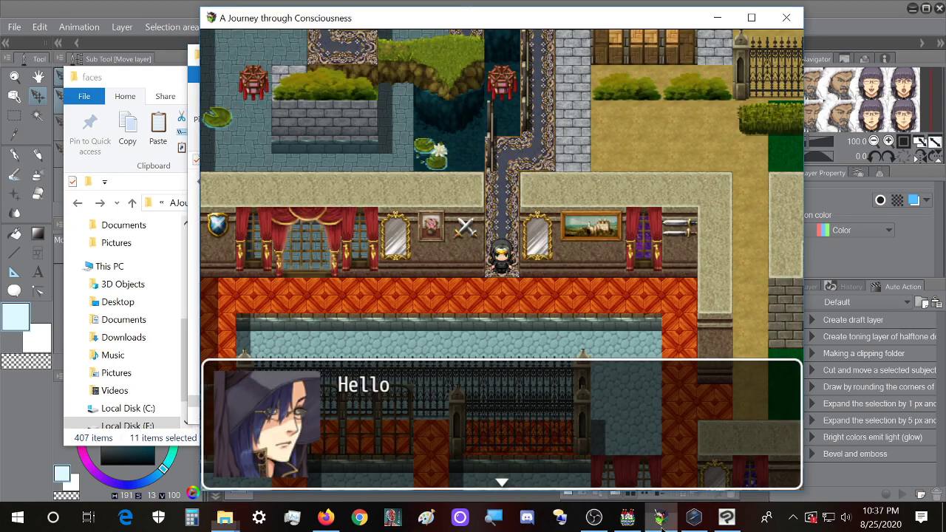
left_click(662, 519)
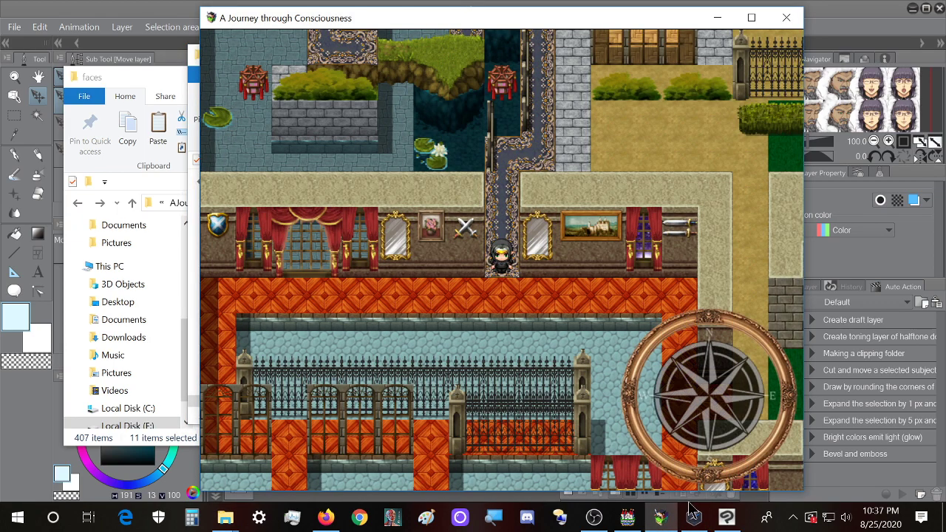
left_click(693, 517)
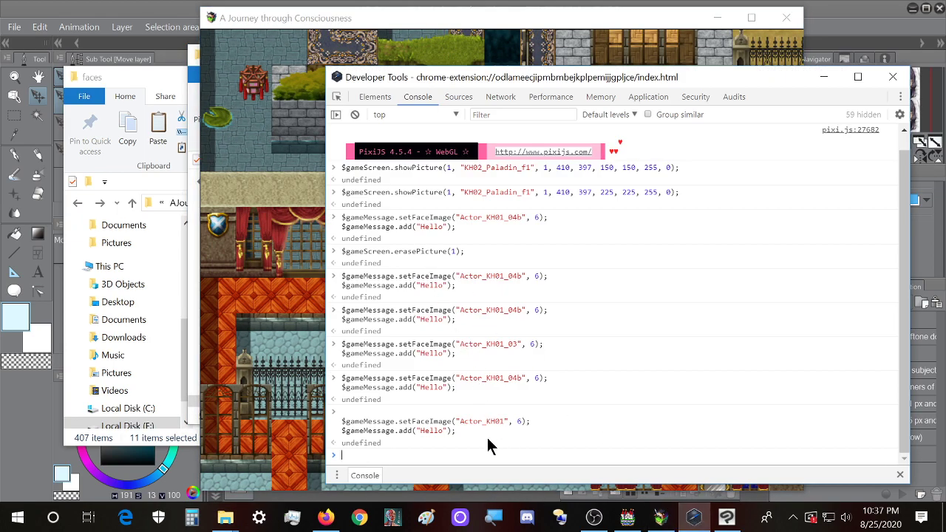
- Switch to RPG Maker MV and add a Show Text command with face 6 of Actor_KH01_02 to a new map event
left_click(635, 517)
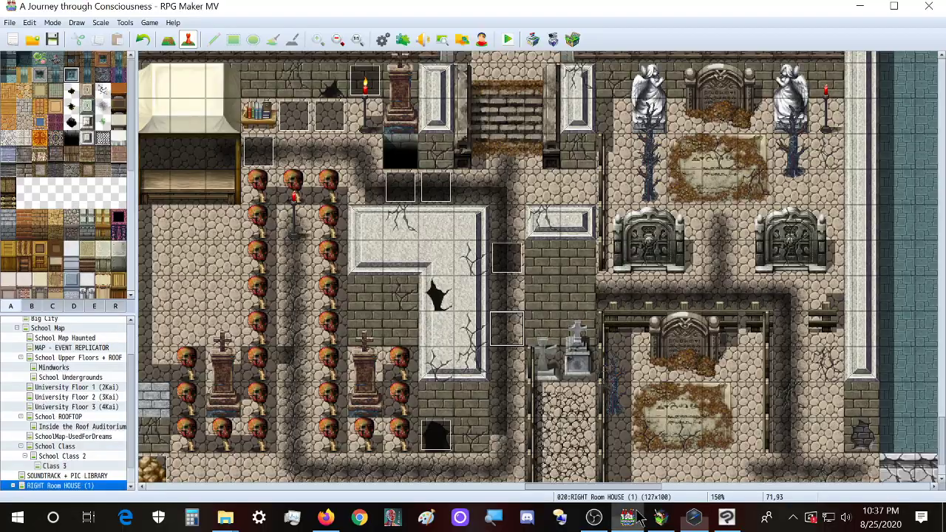
double_click(517, 346)
double_click(420, 151)
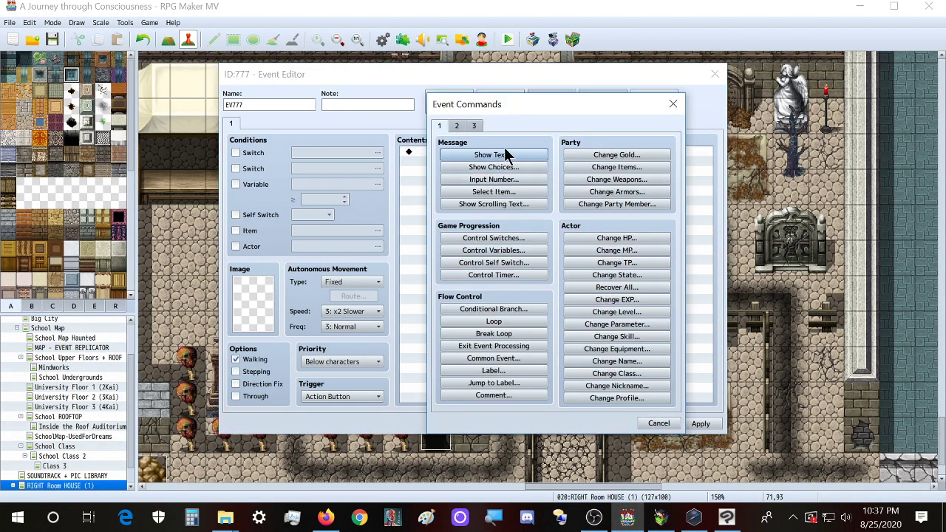
left_click(507, 155)
double_click(445, 246)
scroll(434, 277, "down", 4)
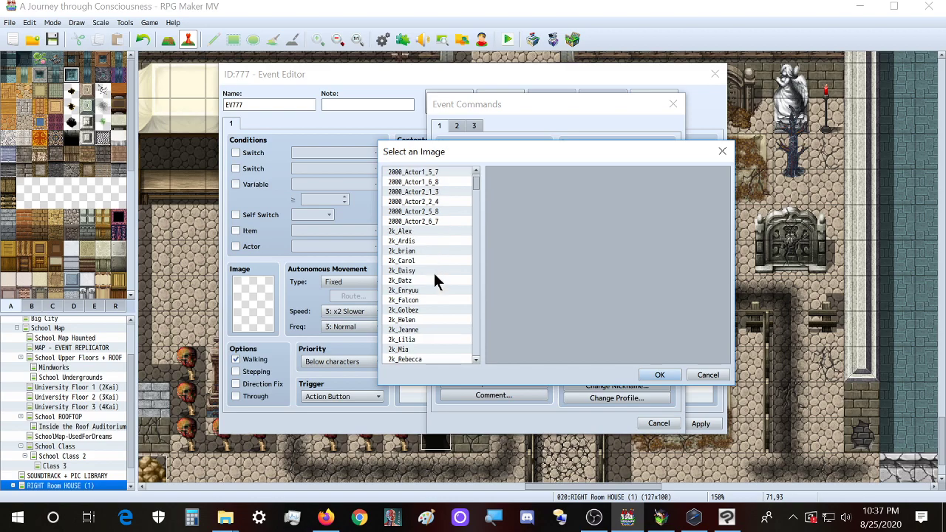
scroll(434, 285, "down", 4)
left_click(433, 291)
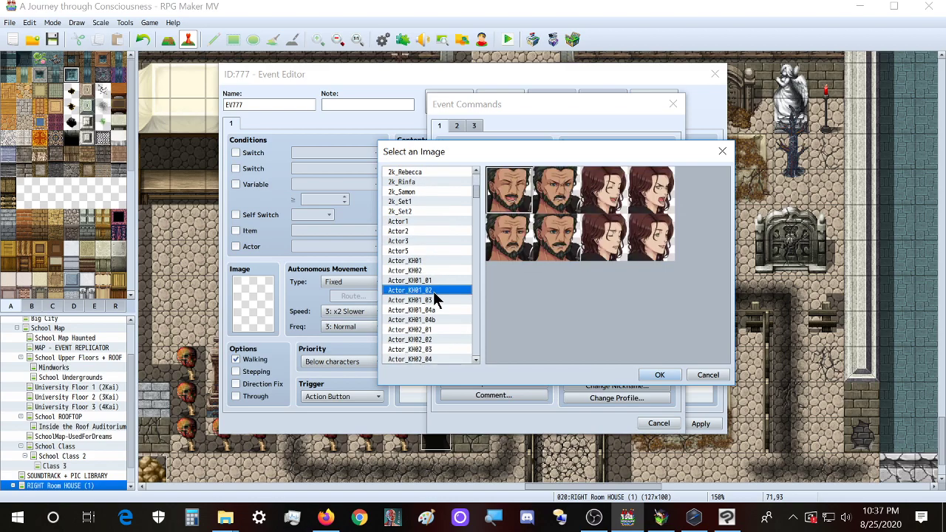
left_click(560, 240)
double_click(602, 247)
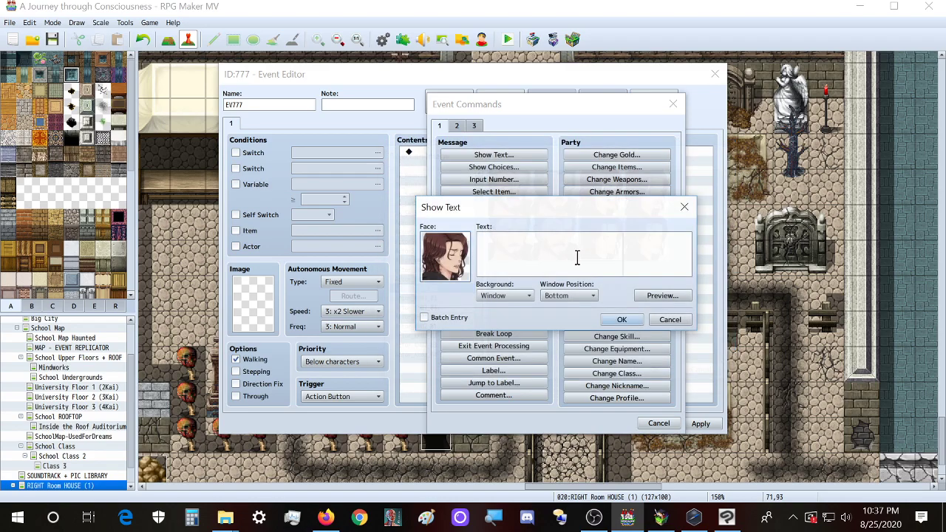
left_click(615, 318)
- Add a second Show Text command to the event, using face 5 of Actor_KH01_04a
double_click(476, 176)
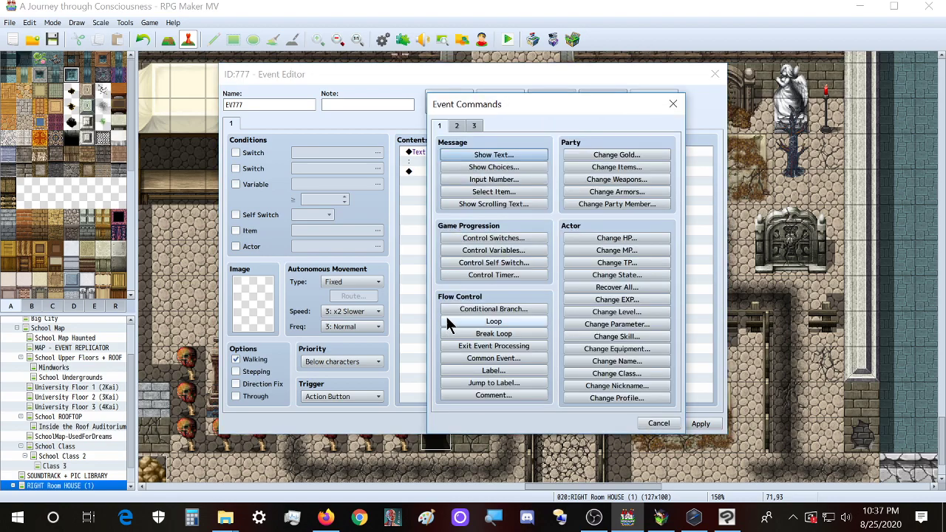
left_click(505, 157)
double_click(452, 251)
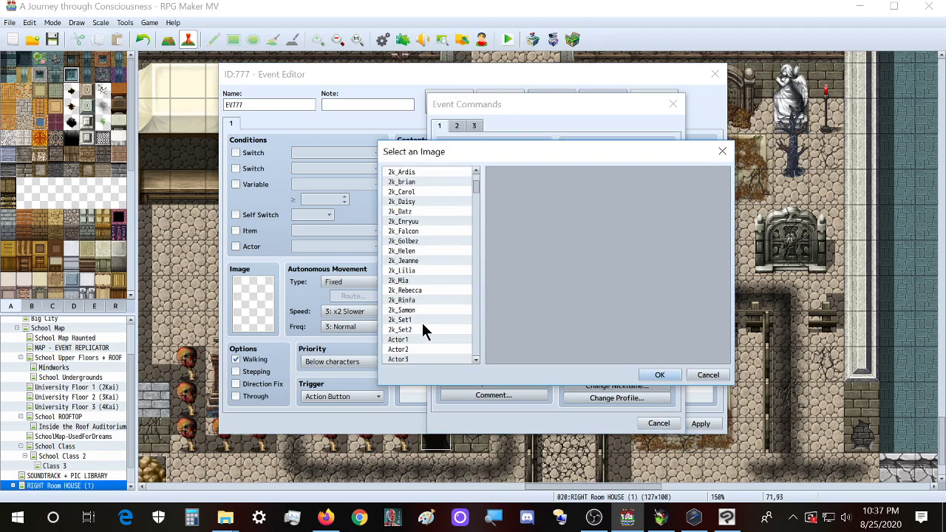
scroll(422, 323, "down", 5)
left_click(431, 318)
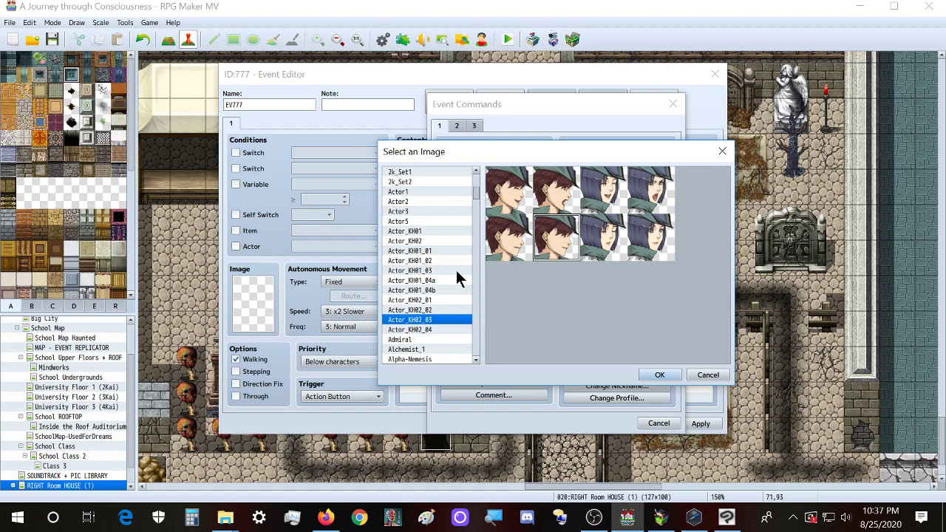
left_click(458, 271)
left_click(429, 310)
left_click(445, 281)
left_click(579, 244)
double_click(568, 245)
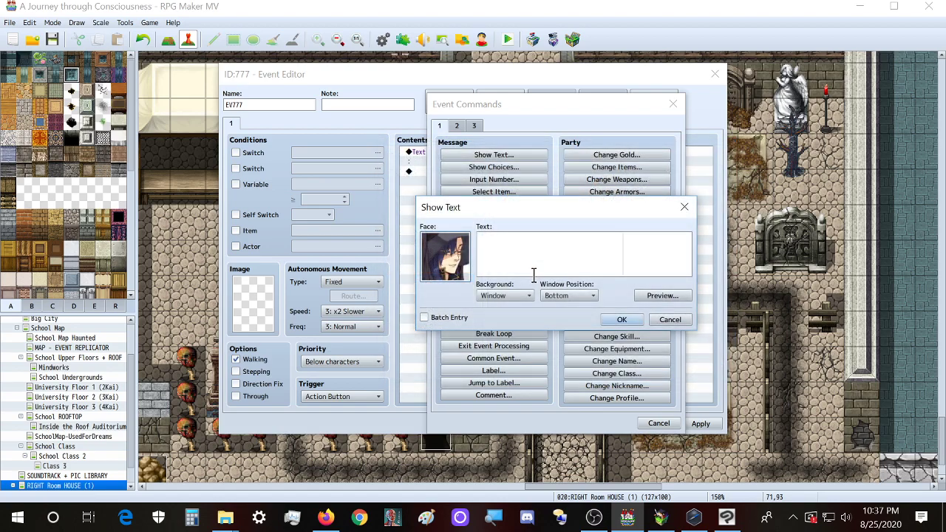
left_click(613, 321)
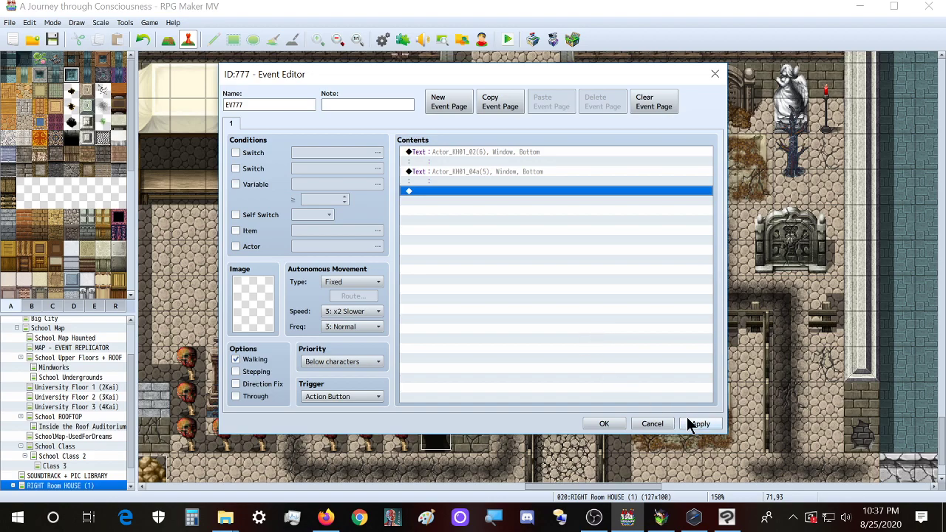
left_click(694, 518)
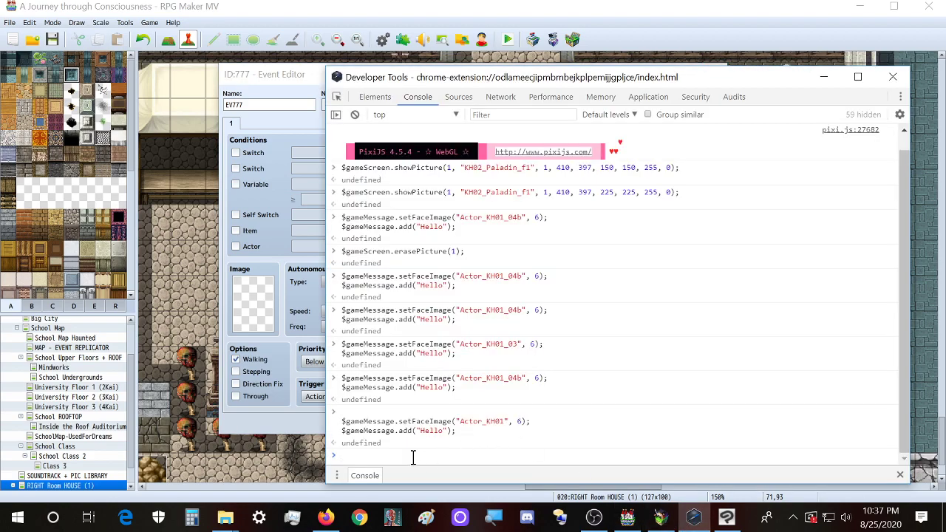
left_click(326, 518)
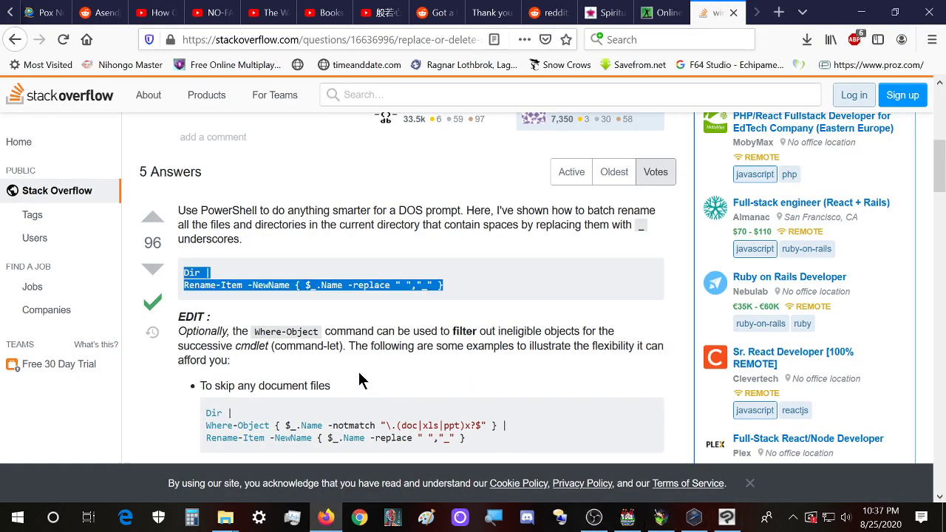
left_click(633, 523)
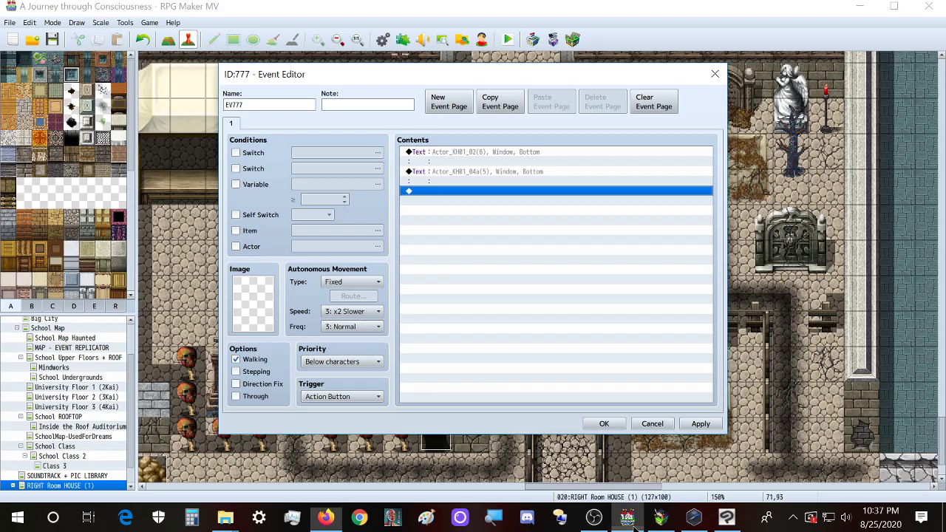
- Close the event editor and discard the changes to the new event
left_click(473, 153)
left_click(715, 75)
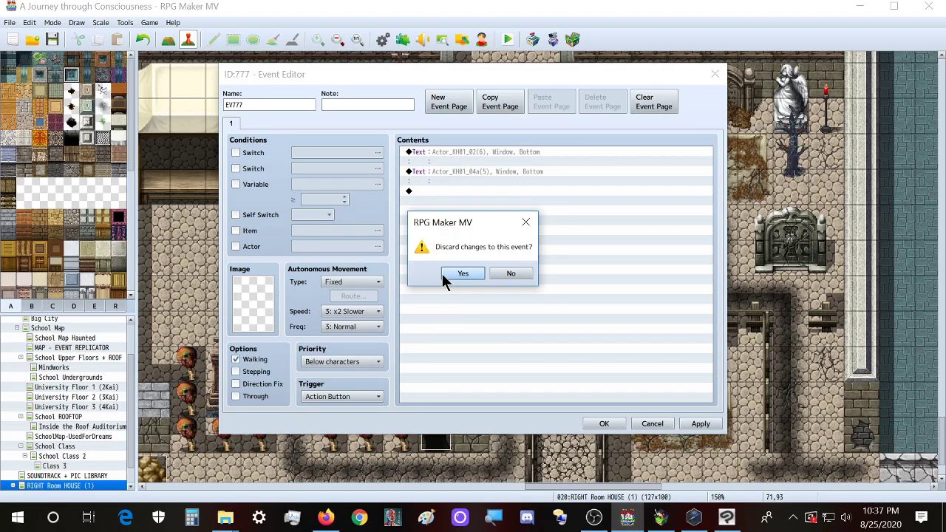
left_click(454, 274)
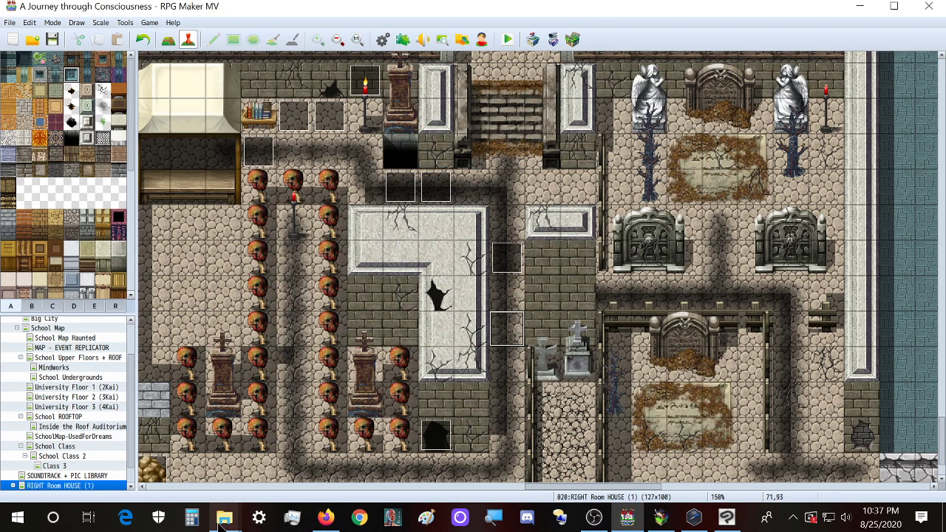
- Switch to File Explorer and look through the character images in the KH_Fantasyhero Pictures folder
mouse_move(226, 518)
left_click(177, 461)
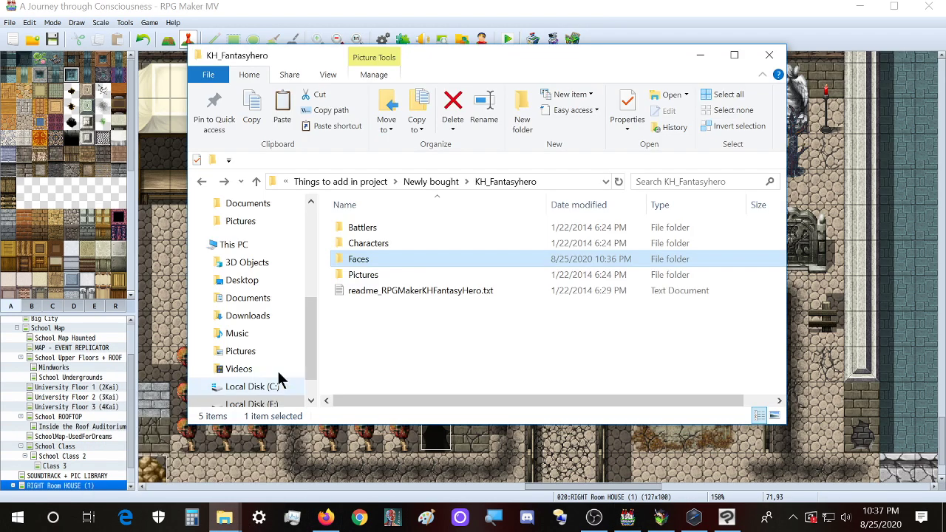
double_click(387, 274)
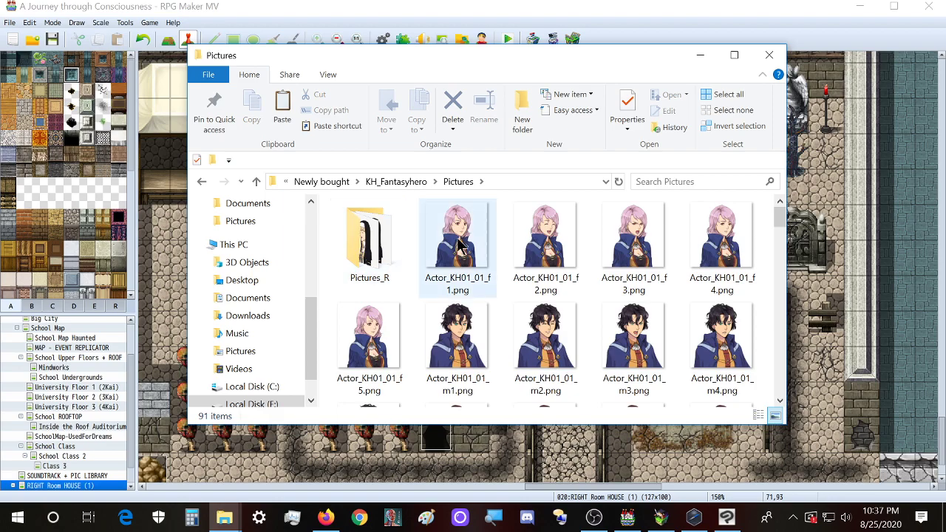
scroll(465, 237, "down", 5)
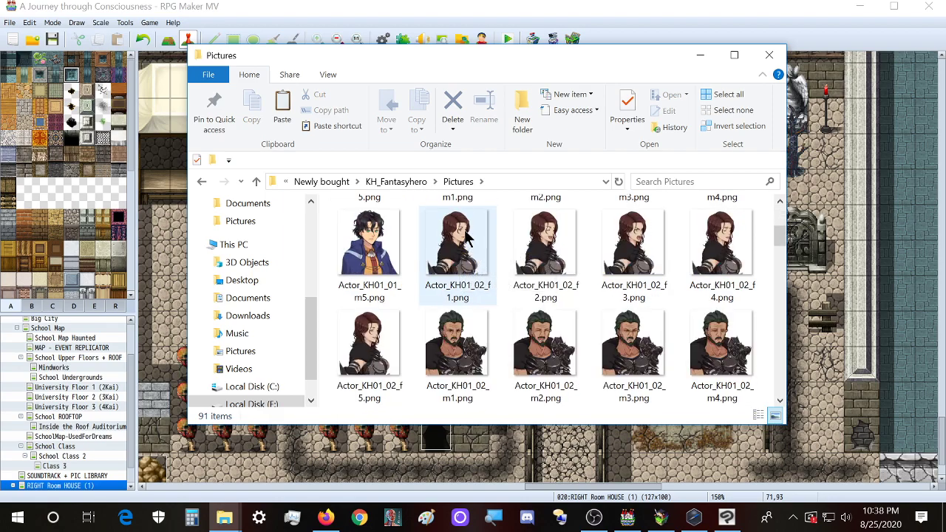
scroll(464, 238, "down", 4)
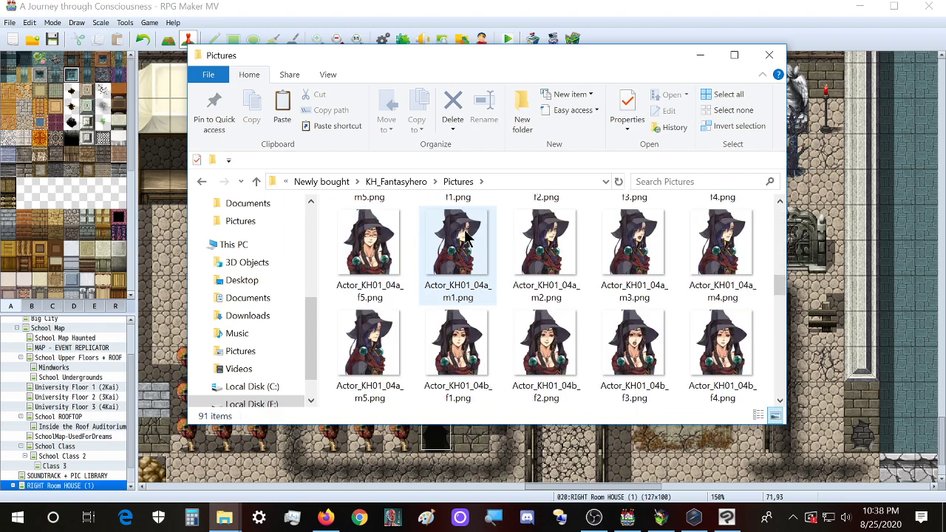
scroll(465, 236, "down", 7)
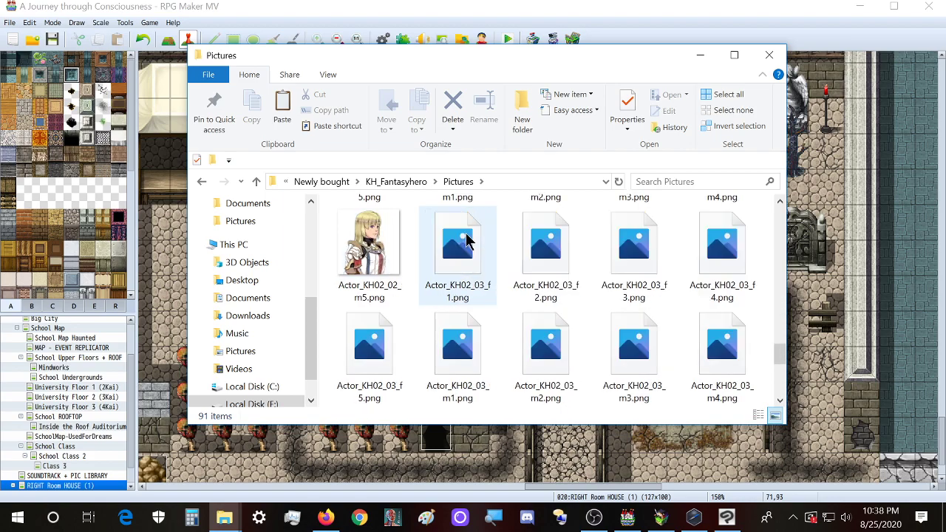
scroll(509, 284, "up", 18)
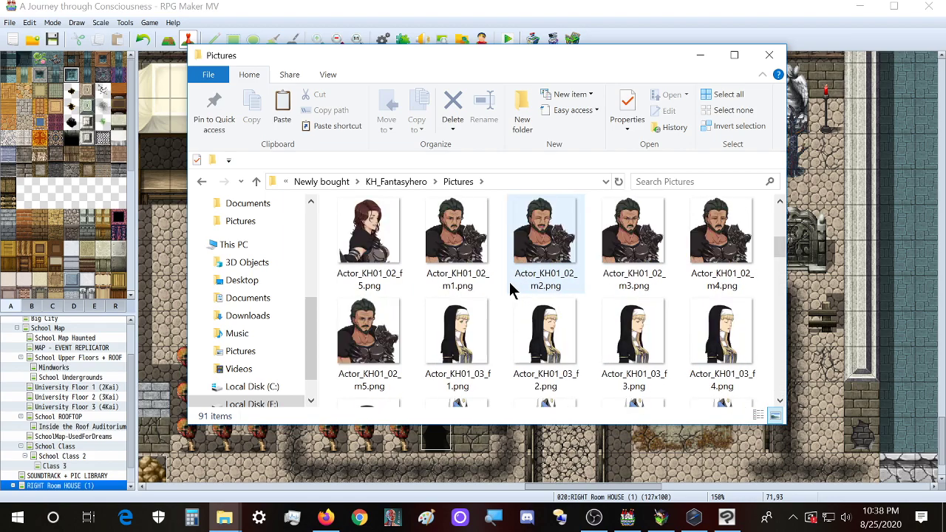
- Look through the images in the Pictures_R subfolder and return to the Pictures folder
double_click(397, 255)
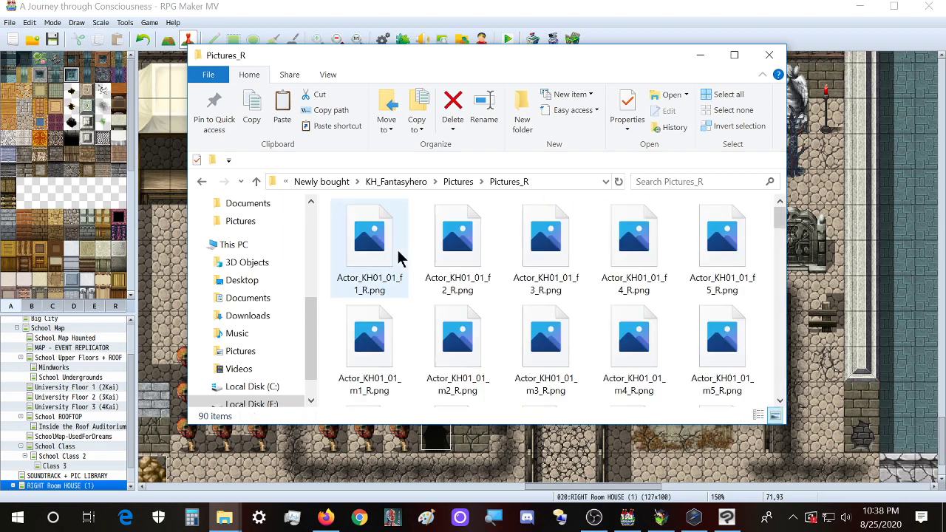
scroll(385, 296, "down", 2)
scroll(385, 296, "down", 5)
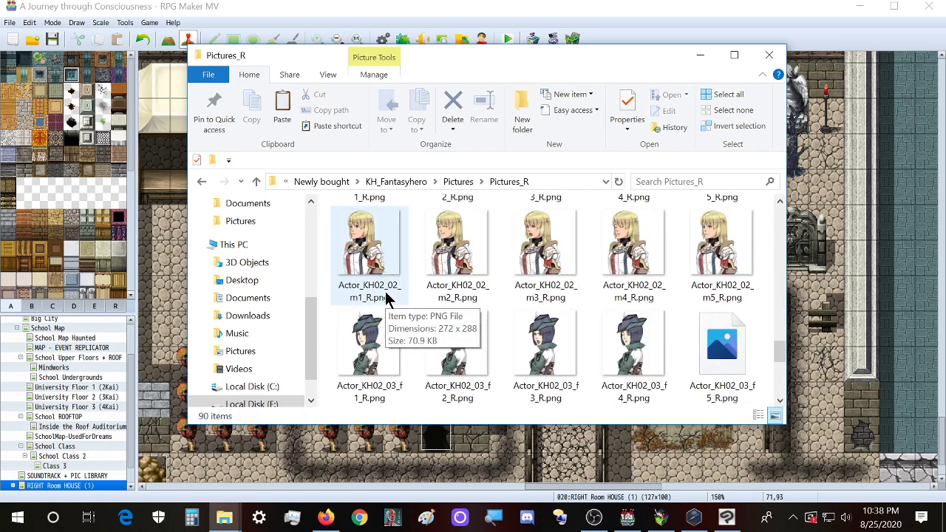
scroll(385, 291, "up", 7)
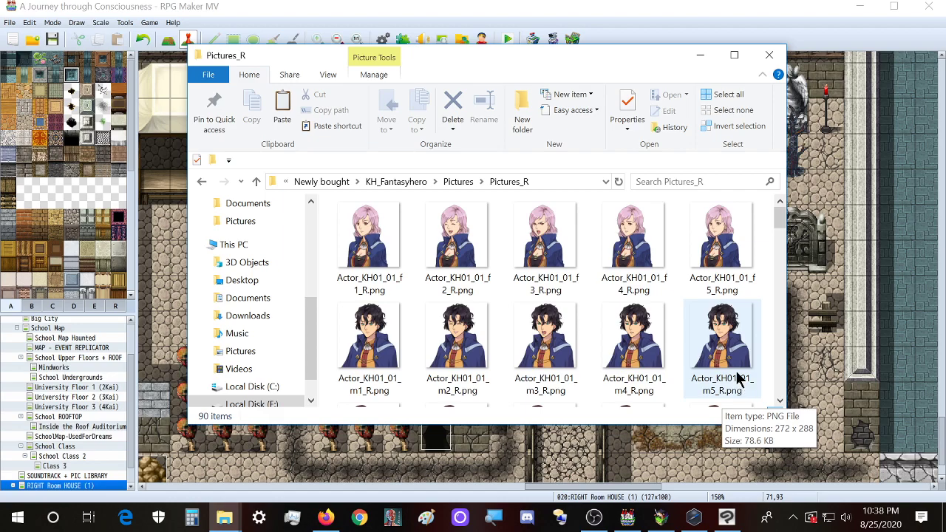
key("alt+Up")
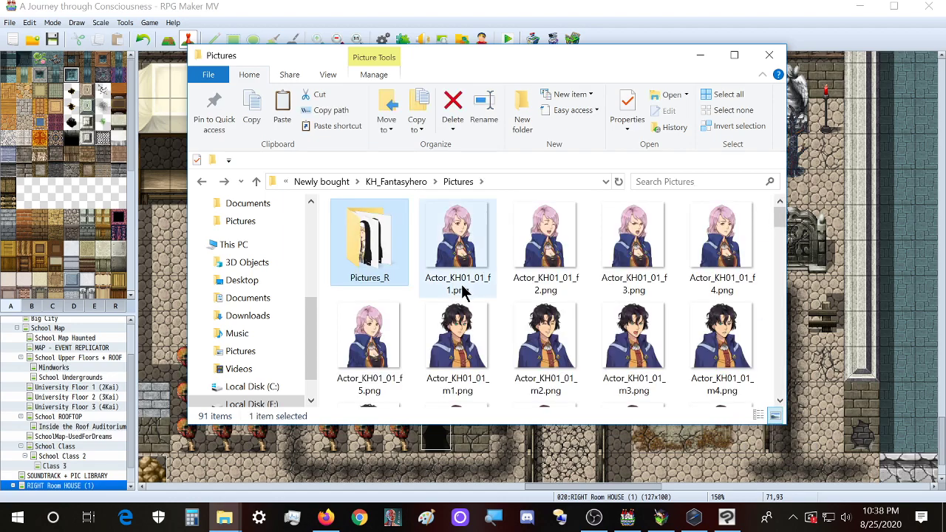
- Switch to Firefox, search the web for "networking rules number usage" in a new tab and look through the results
left_click(325, 517)
left_click(779, 12)
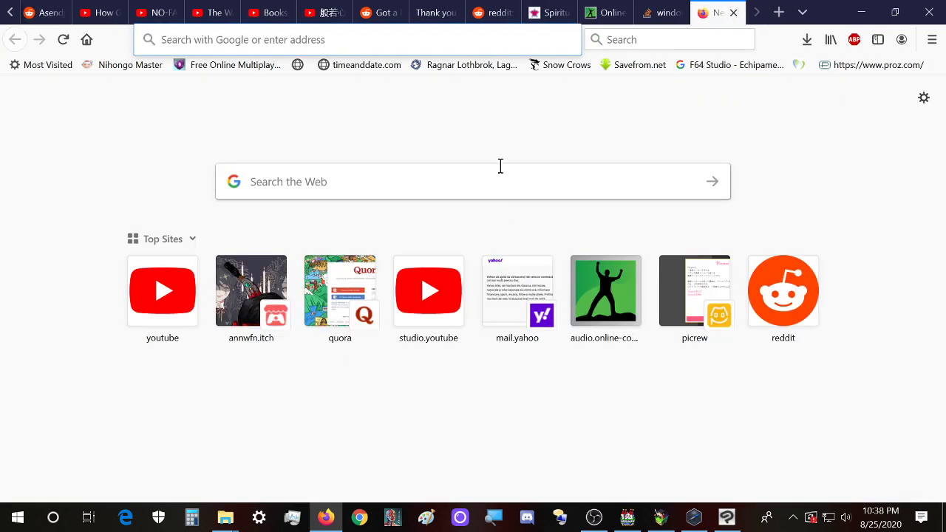
type("netwo")
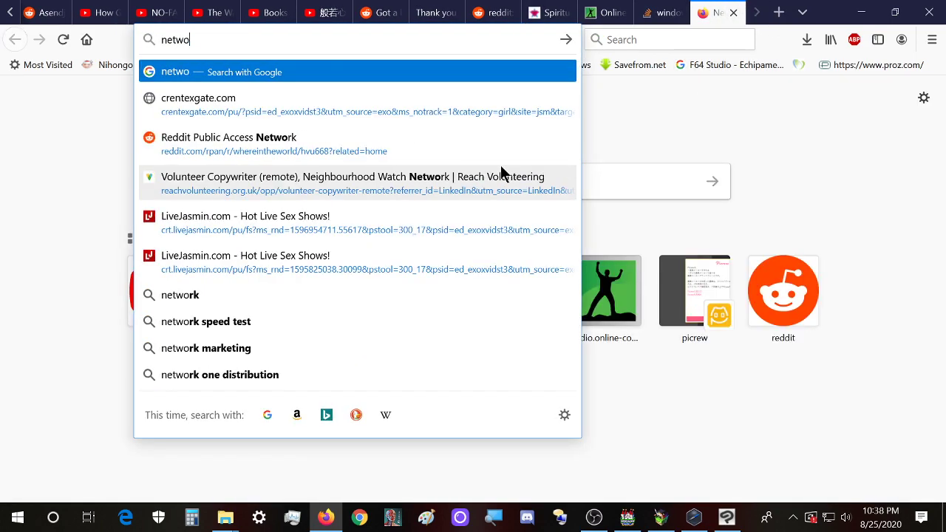
type("rking rules number usage")
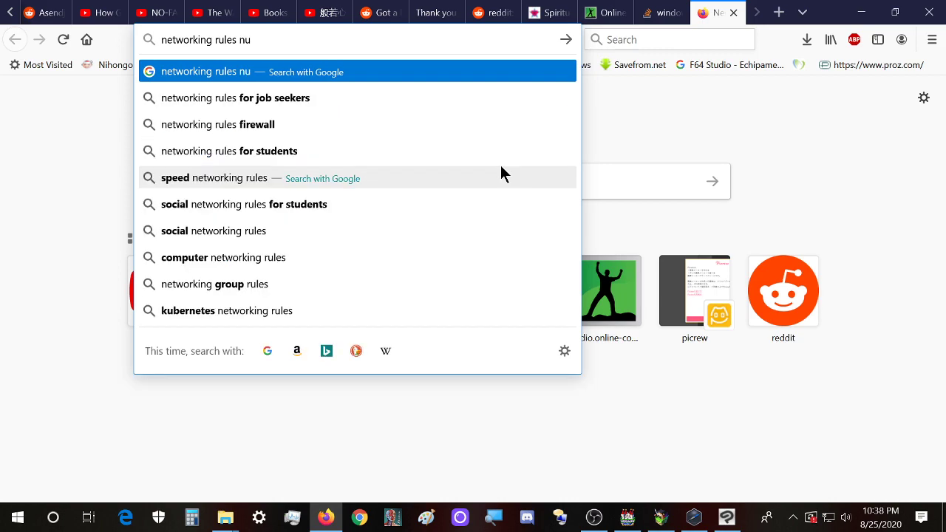
key("Return")
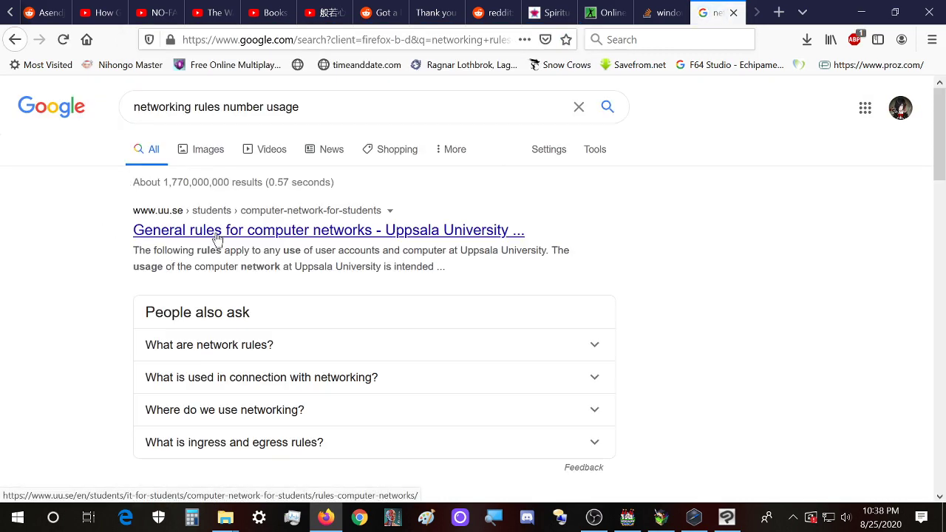
scroll(34, 321, "down", 5)
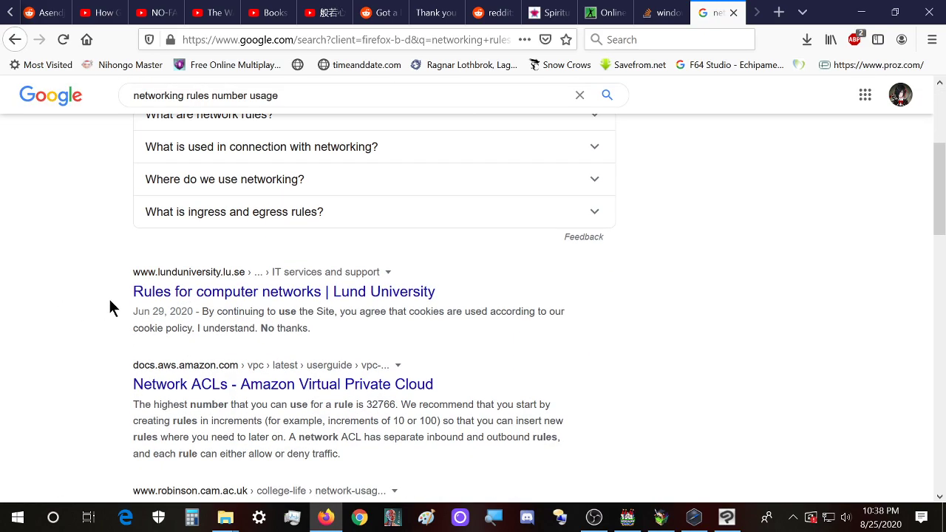
scroll(117, 303, "up", 5)
- Search the web for "can I use numbers in file names"
left_click_drag(376, 106, 22, 114)
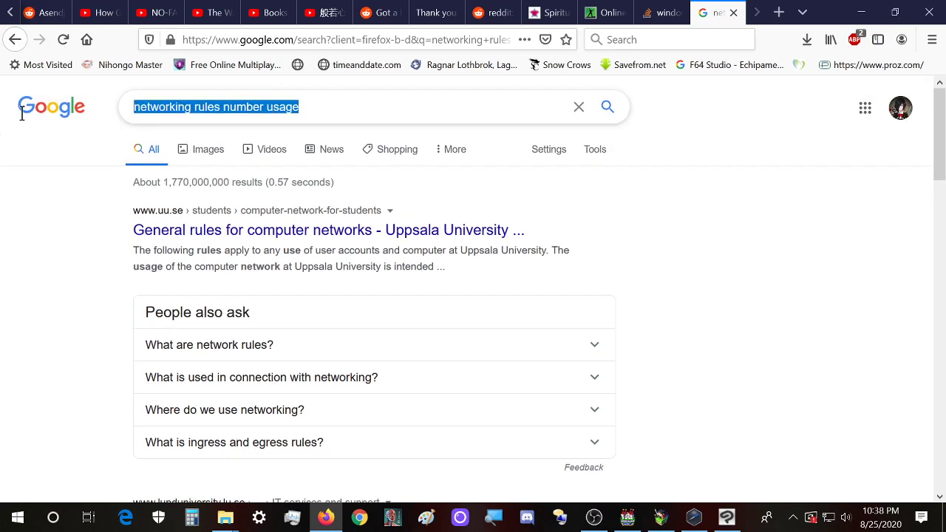
type("can I us")
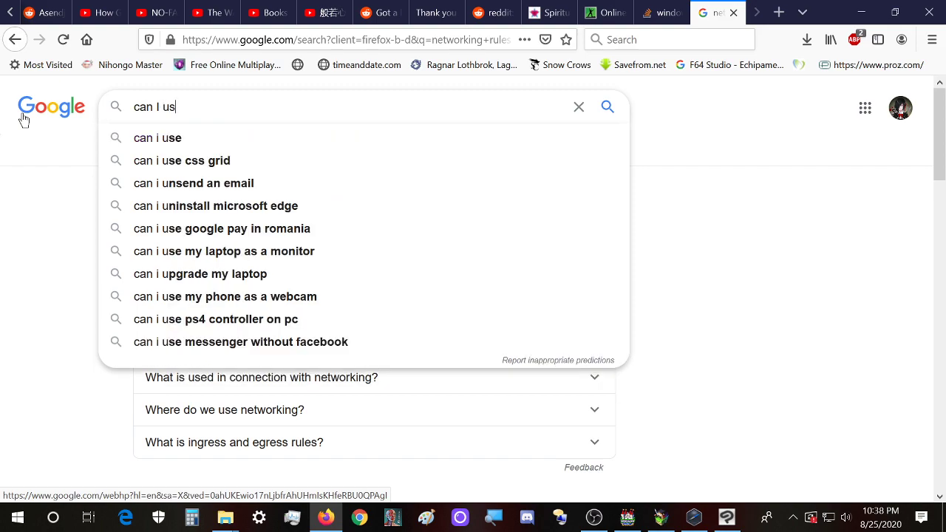
type("e numbers in ")
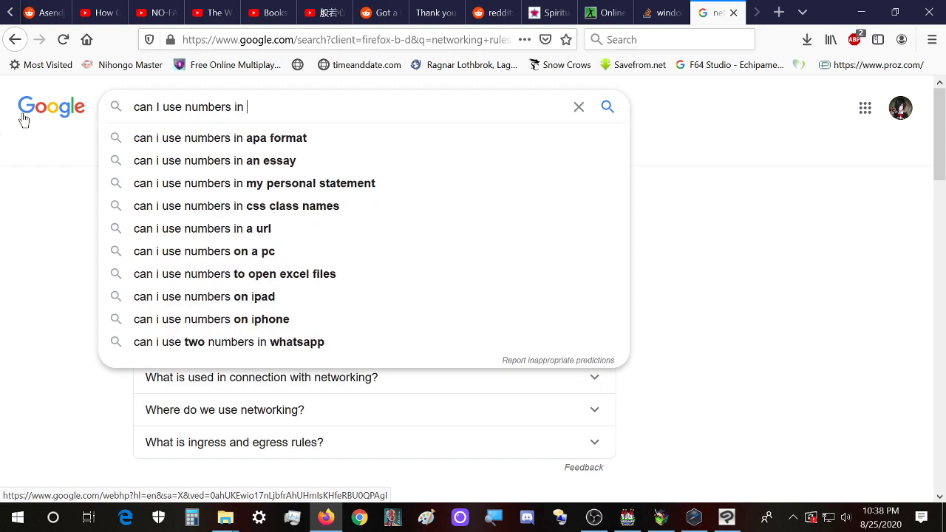
type("file mnames")
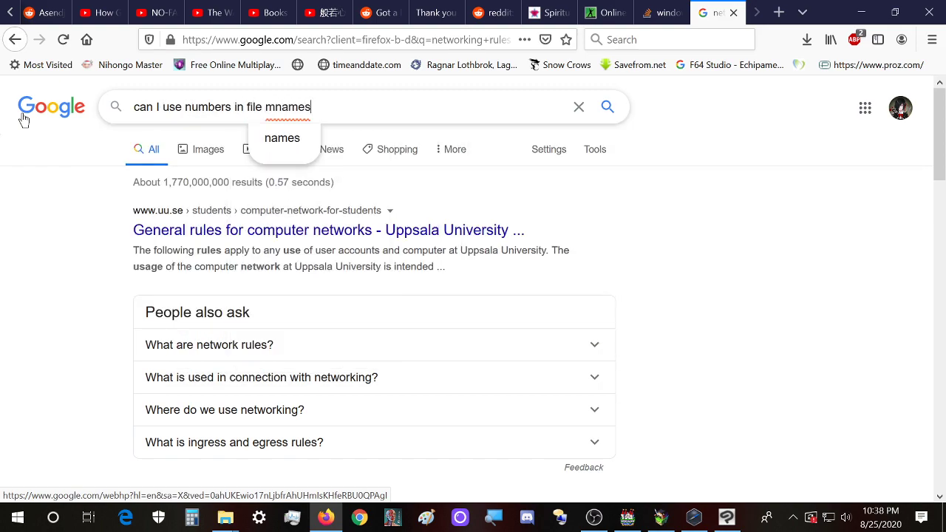
key("ctrl+shift+Left")
type("names")
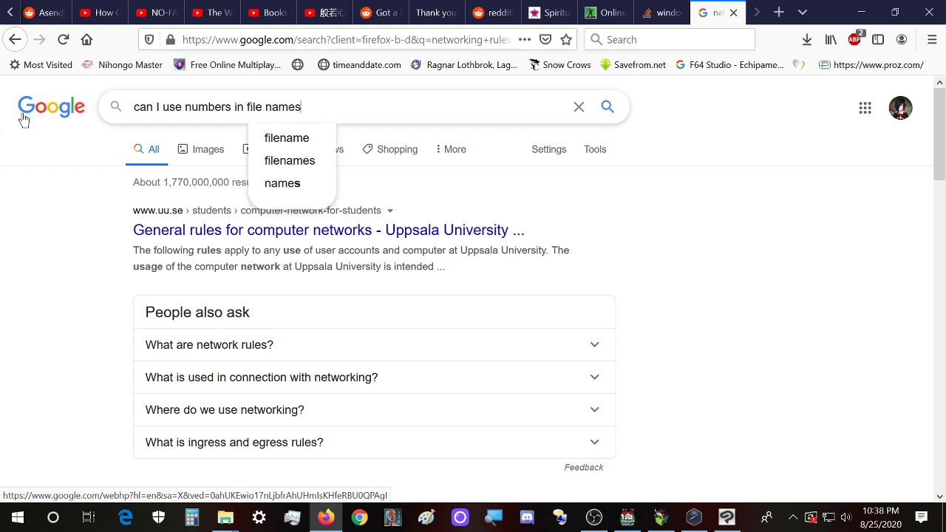
key("Return")
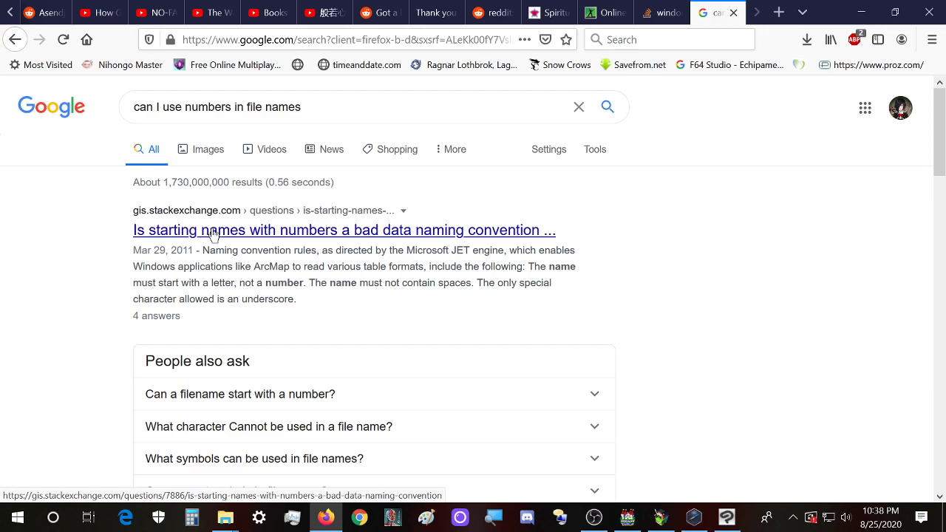
- Expand the related question on characters that cannot be used in a file name and open its Stack Overflow source
scroll(99, 252, "down", 2)
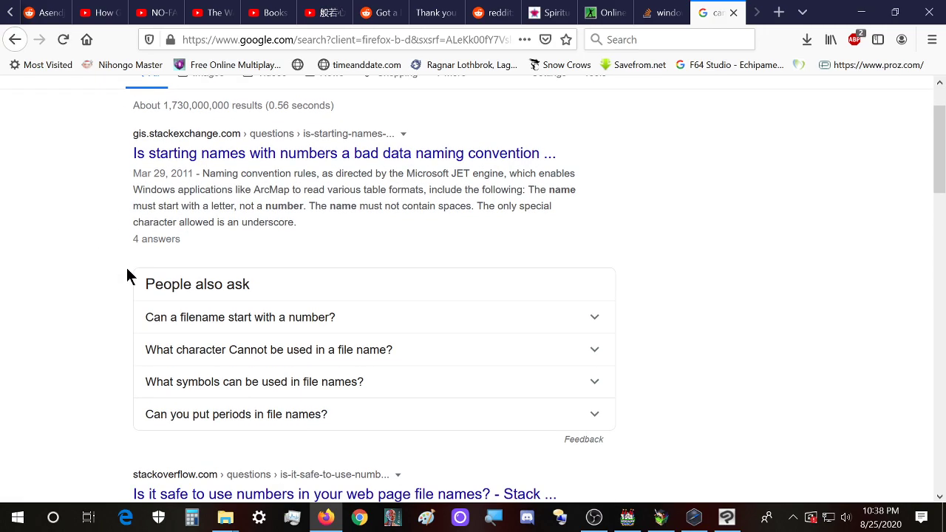
scroll(118, 317, "down", 2)
left_click(180, 273)
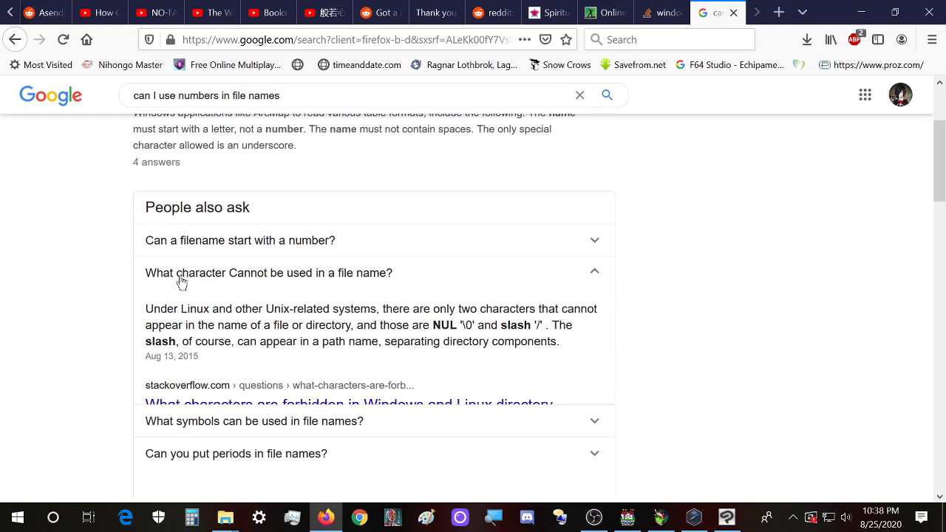
left_click(179, 405)
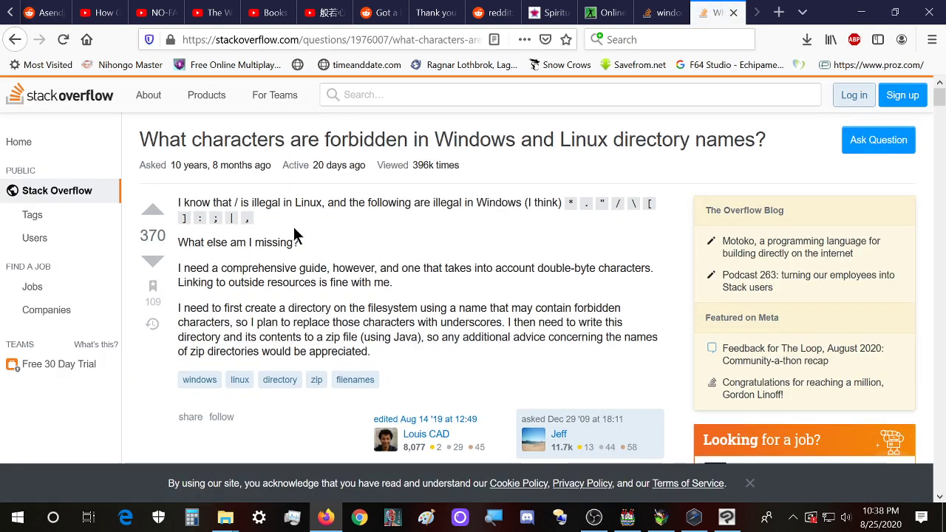
- Read the Stack Overflow question and its accepted answer on forbidden characters in Windows and Linux directory names
scroll(237, 266, "down", 4)
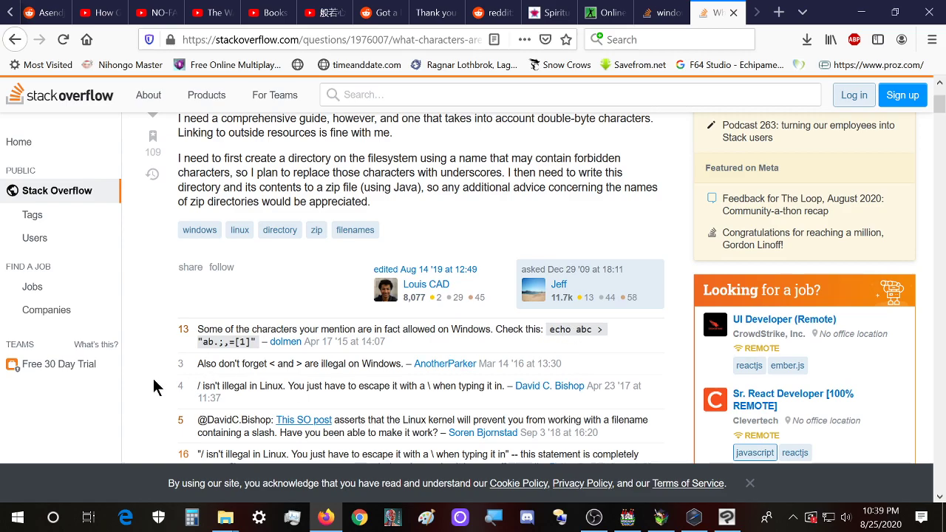
scroll(155, 388, "up", 4)
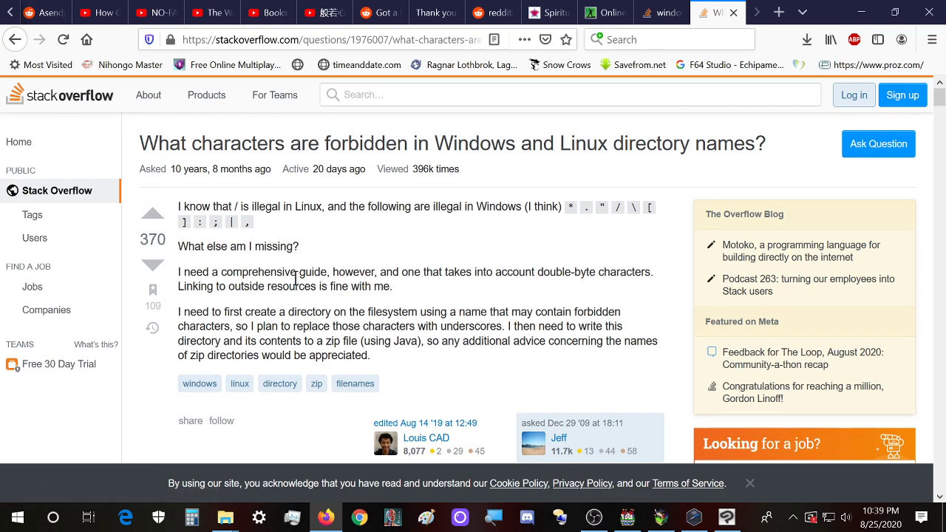
scroll(153, 324, "down", 15)
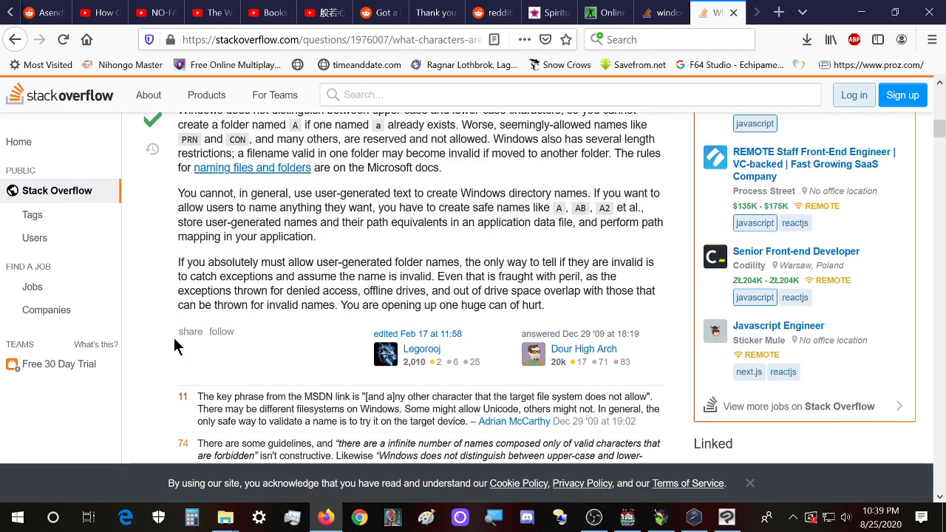
scroll(157, 352, "down", 6)
scroll(158, 352, "up", 10)
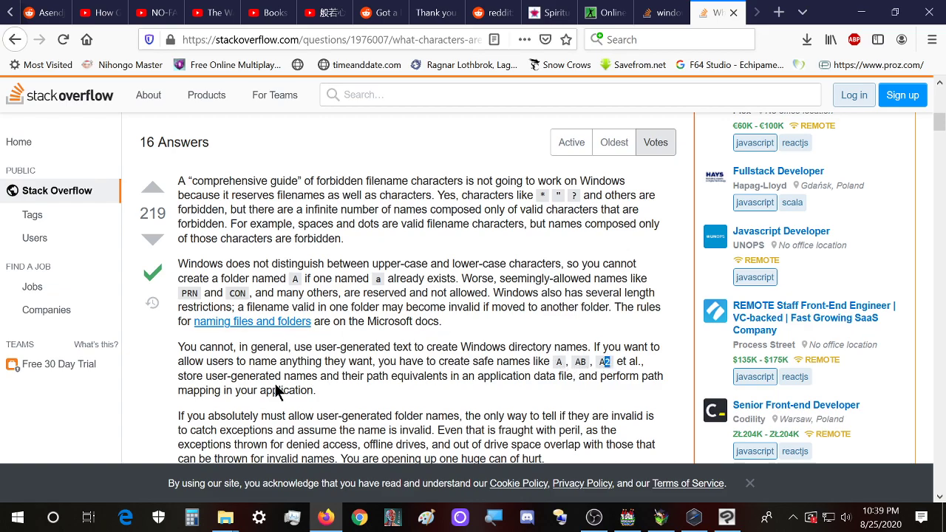
scroll(214, 347, "down", 1)
scroll(181, 332, "up", 1)
scroll(193, 368, "down", 1)
scroll(193, 368, "down", 2)
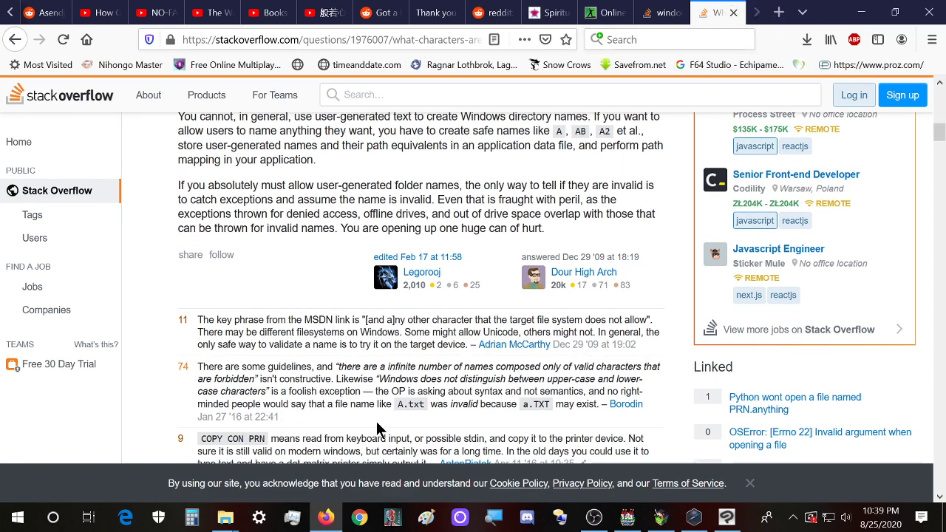
- Switch to the KH_Fantasyhero Pictures folder in File Explorer and copy every image, leaving out the Pictures_R subfolder
mouse_move(225, 517)
left_click(201, 484)
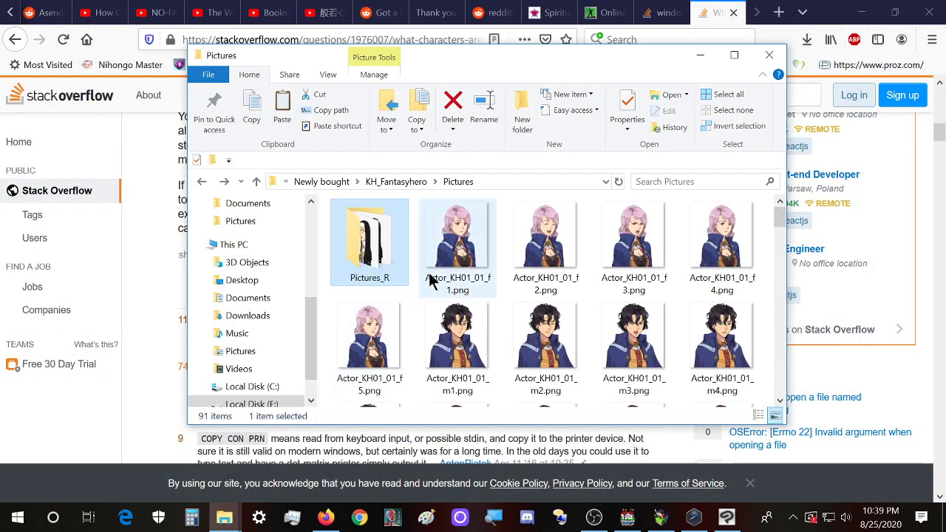
left_click(456, 229)
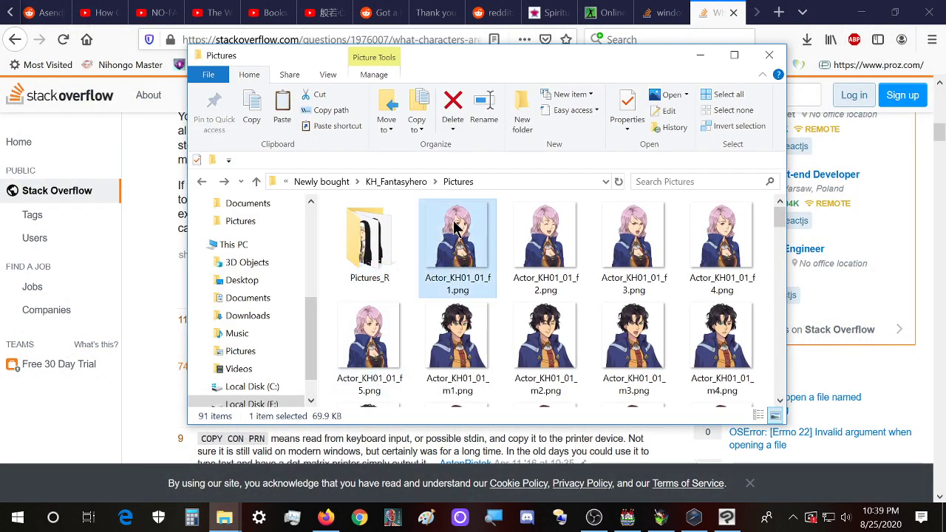
key("ctrl+a")
left_click(366, 233, "ctrl")
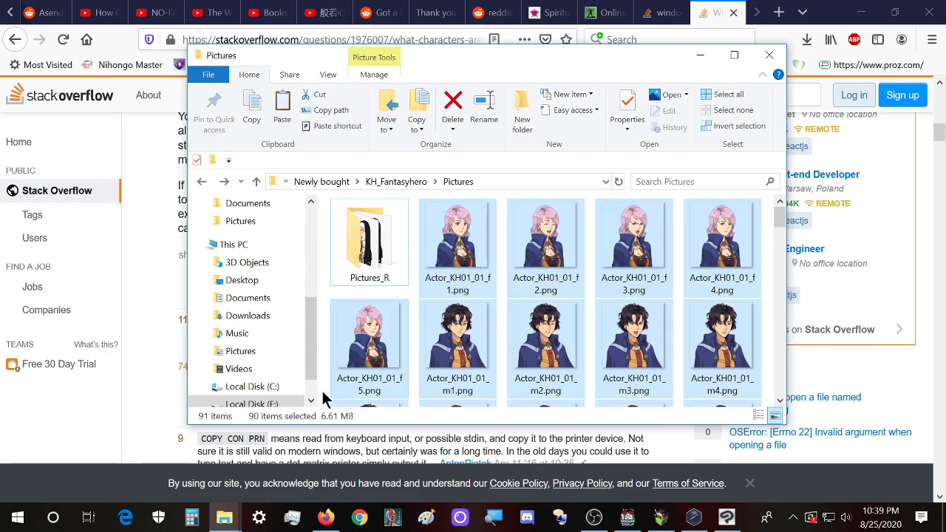
- Switch to the project's faces folder window and go to the pictures folder inside img
mouse_move(225, 518)
left_click(169, 466)
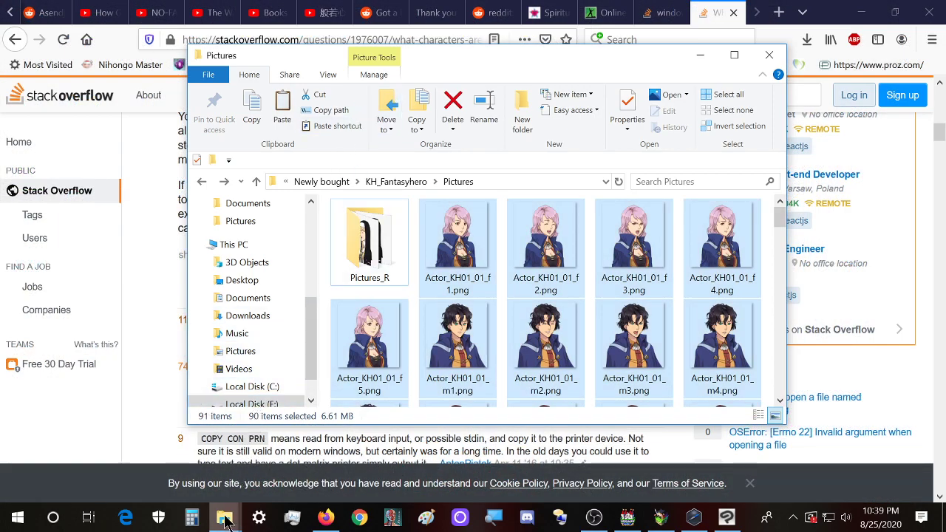
mouse_move(225, 521)
left_click(273, 473)
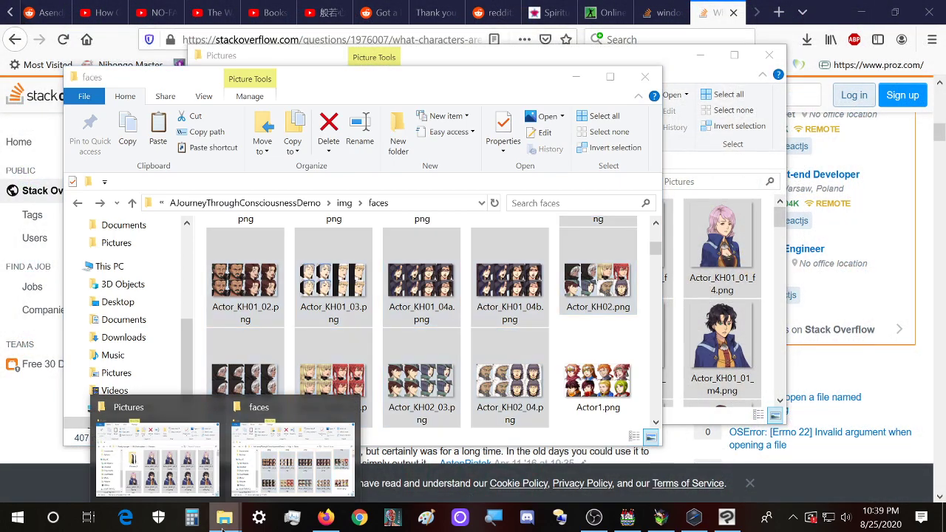
key("alt+Up")
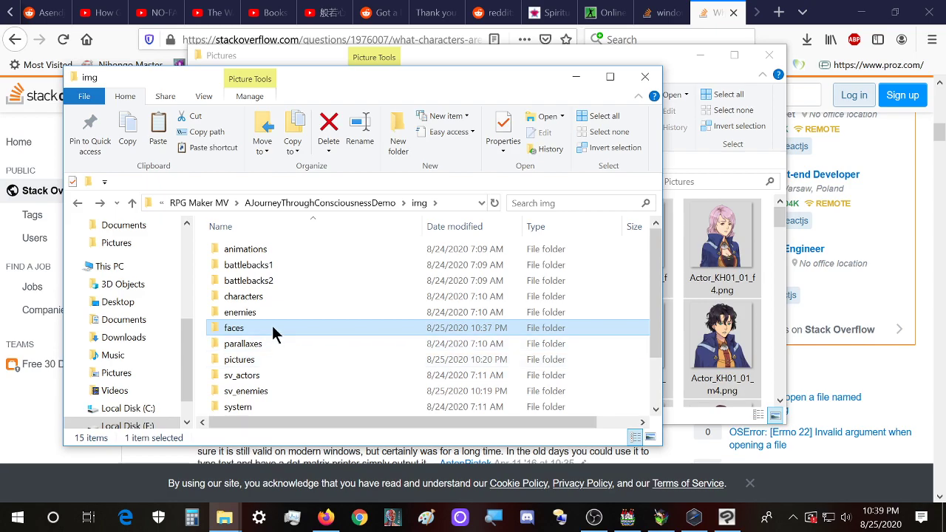
scroll(258, 382, "down", 1)
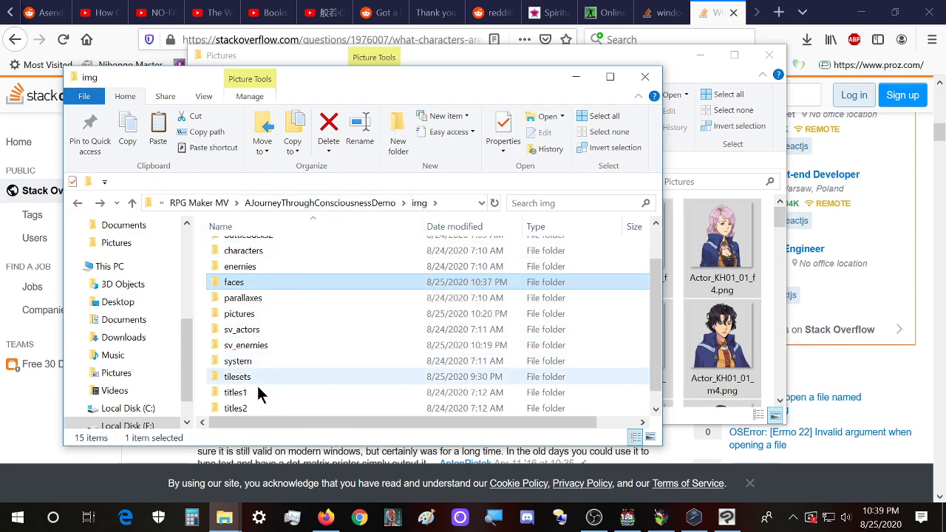
double_click(266, 314)
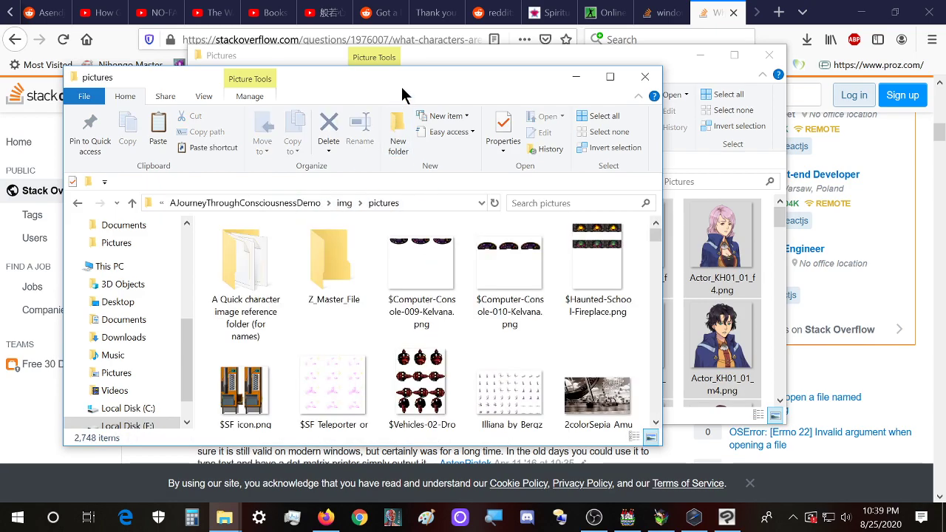
- Paste the copied KH character images into the project's pictures folder and look through them
left_click(407, 61)
left_click(158, 93)
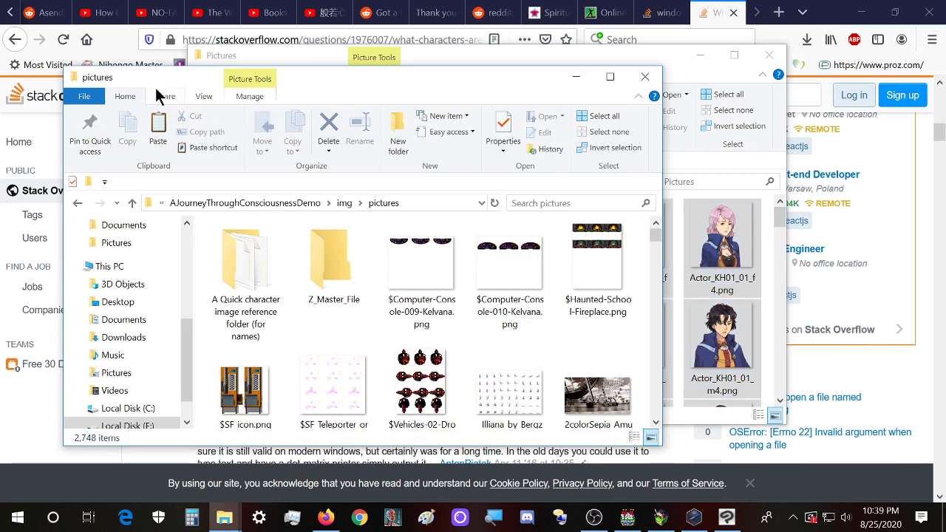
left_click(405, 277)
key("ctrl+v")
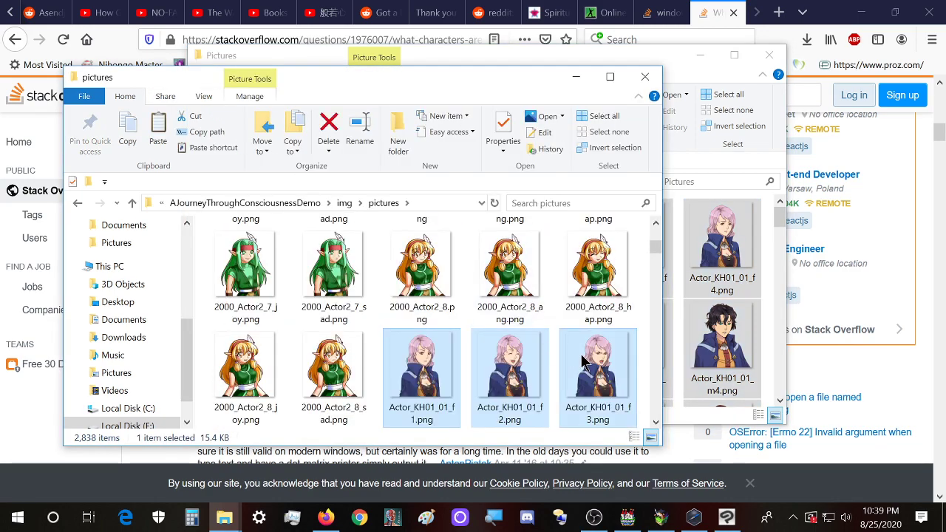
scroll(584, 362, "down", 3)
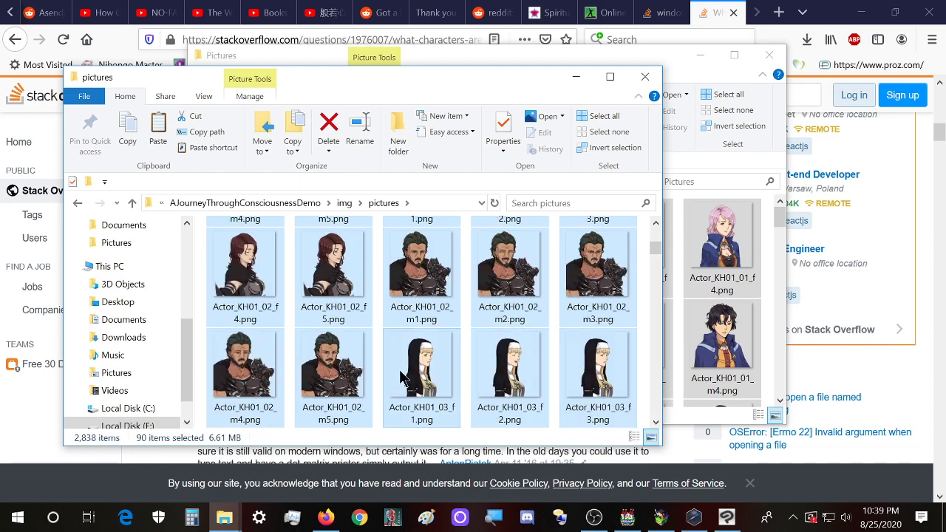
scroll(403, 377, "up", 4)
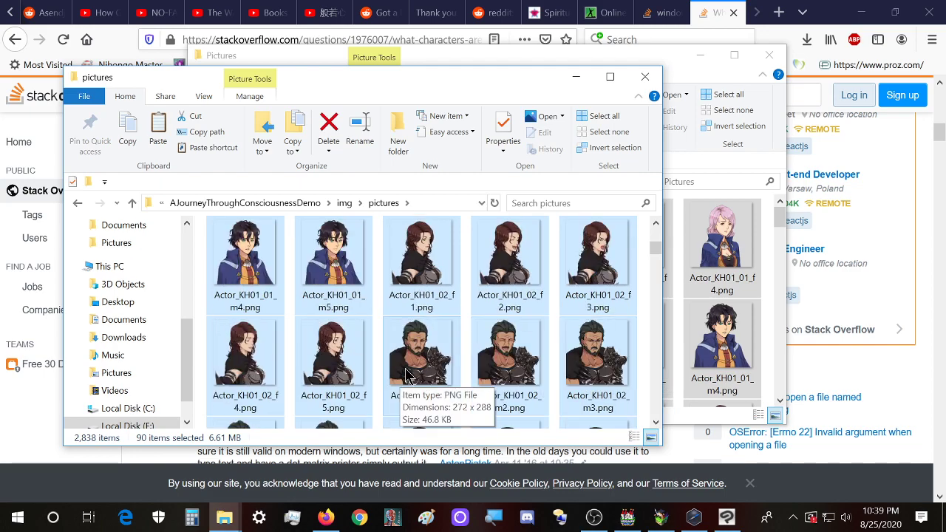
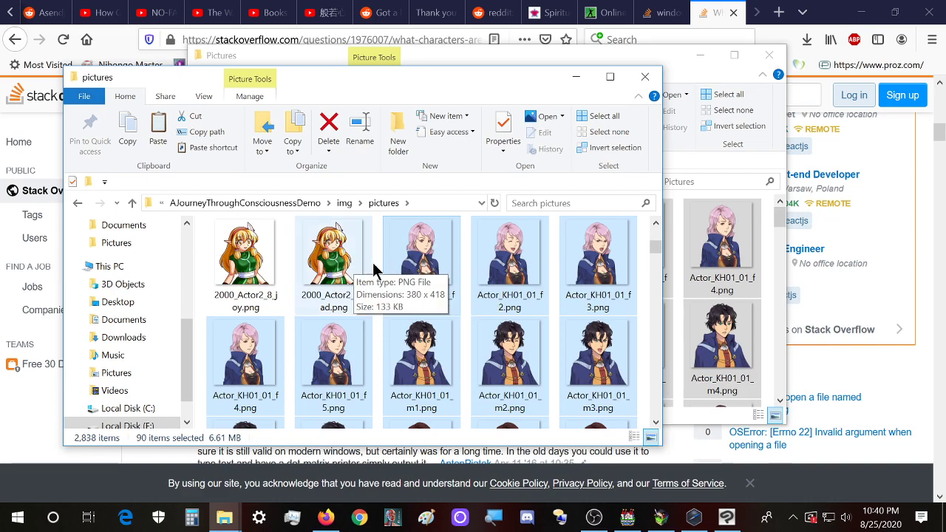
scroll(464, 292, "down", 2)
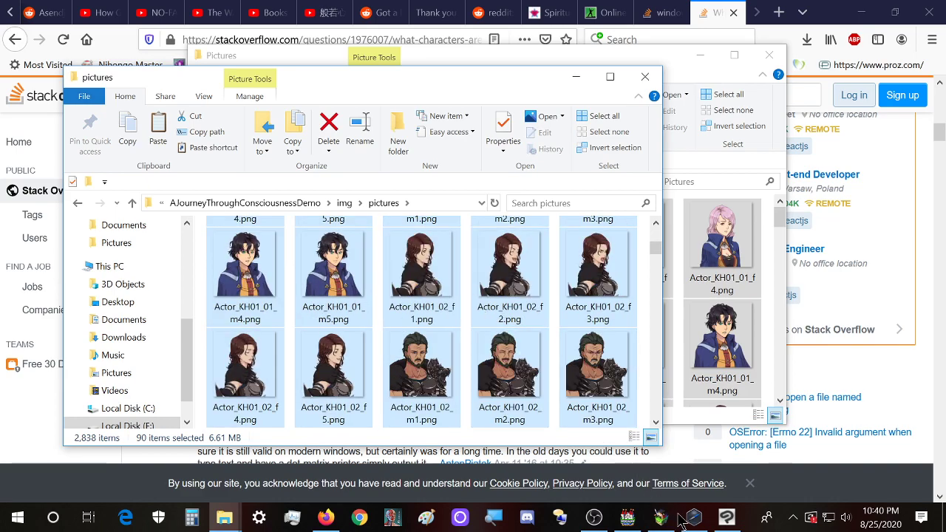
- Open Actor_KH01_01_f1.png and Actor_KH01_01_f2.png from the KH_Fantasyhero Pictures folder in Clip Studio Paint
left_click(726, 517)
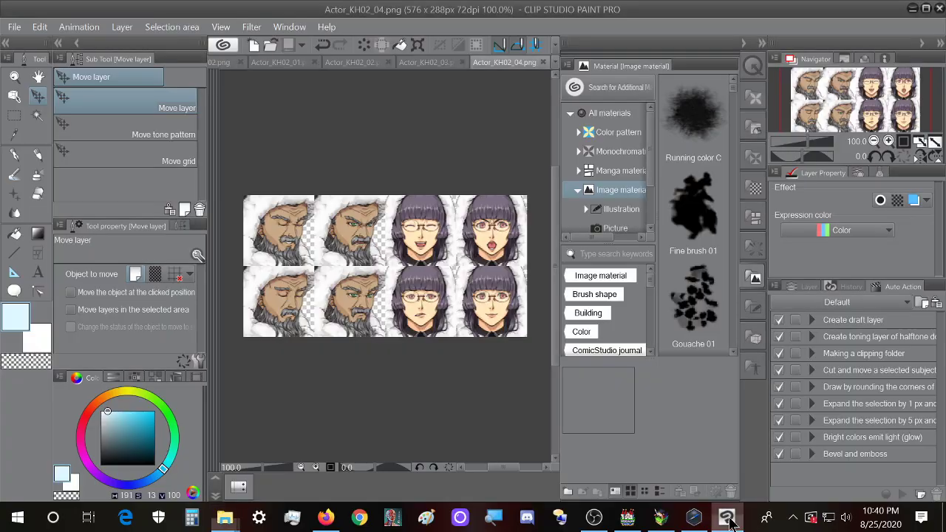
scroll(391, 396, "down", 1)
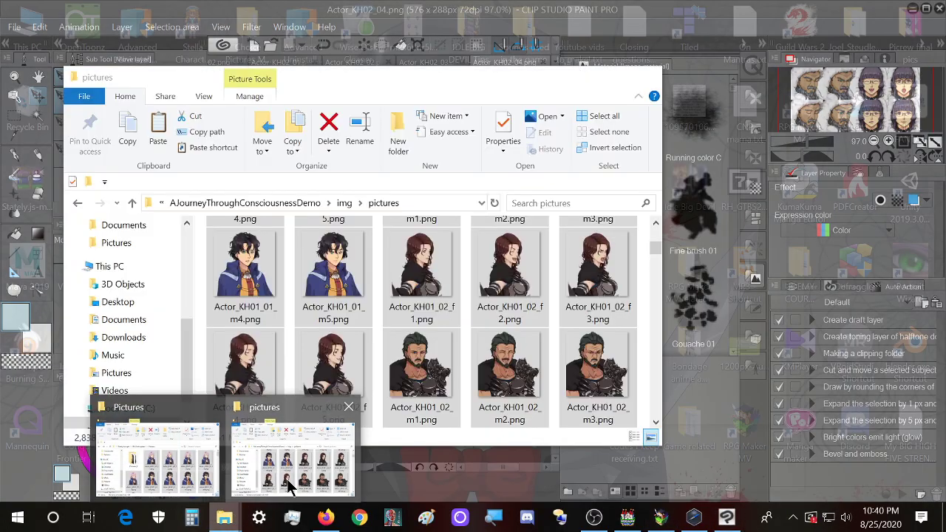
left_click(289, 484)
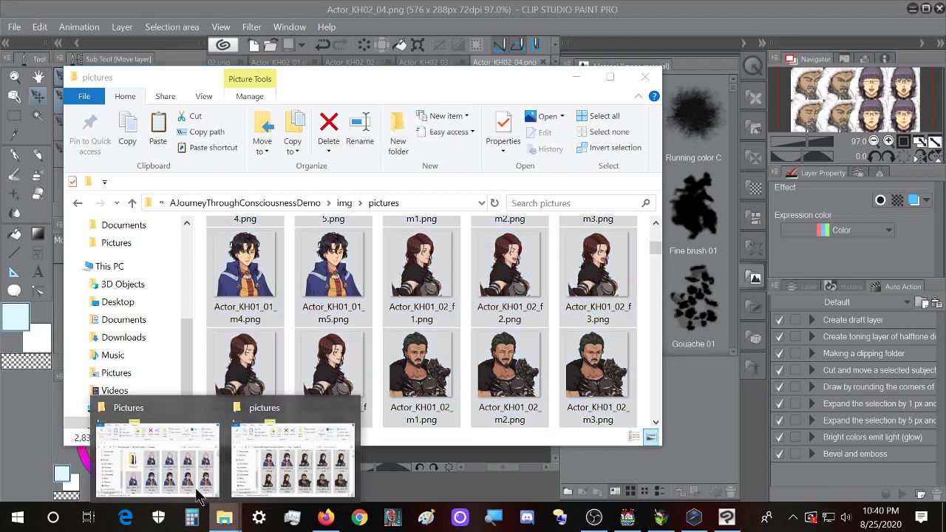
left_click(171, 451)
left_click(477, 256)
left_click(546, 244, "ctrl")
left_click_drag(507, 64, 258, 81)
left_click(432, 7)
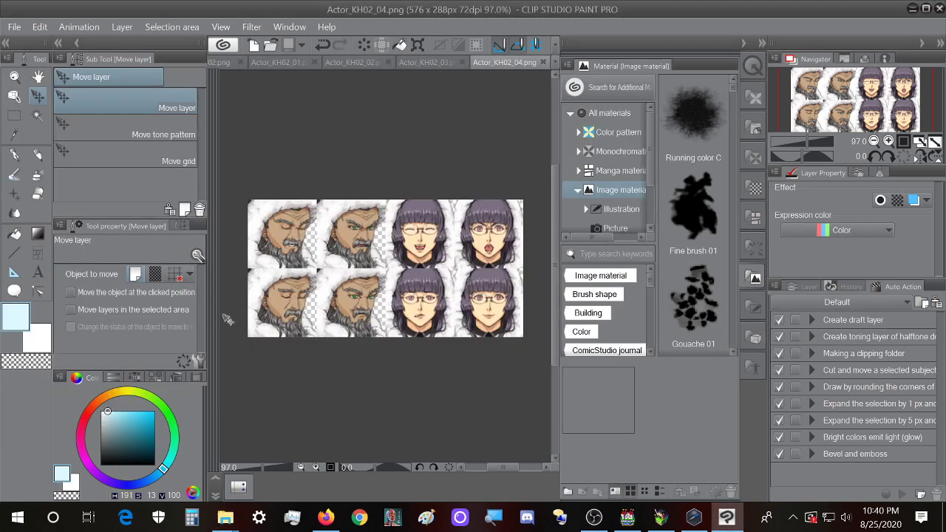
left_click(181, 476)
left_click_drag(323, 70, 835, 72)
left_click_drag(374, 282, 381, 342)
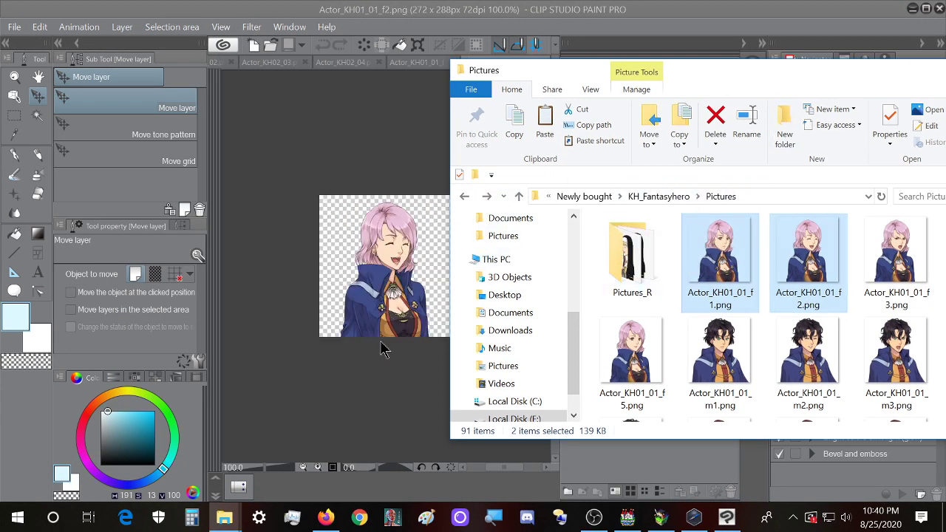
- View the Actor_KH01_01_f2.png canvas and switch to the Actor_KH01_01_f1.png document to compare them
left_click(365, 131)
scroll(410, 213, "down", 1)
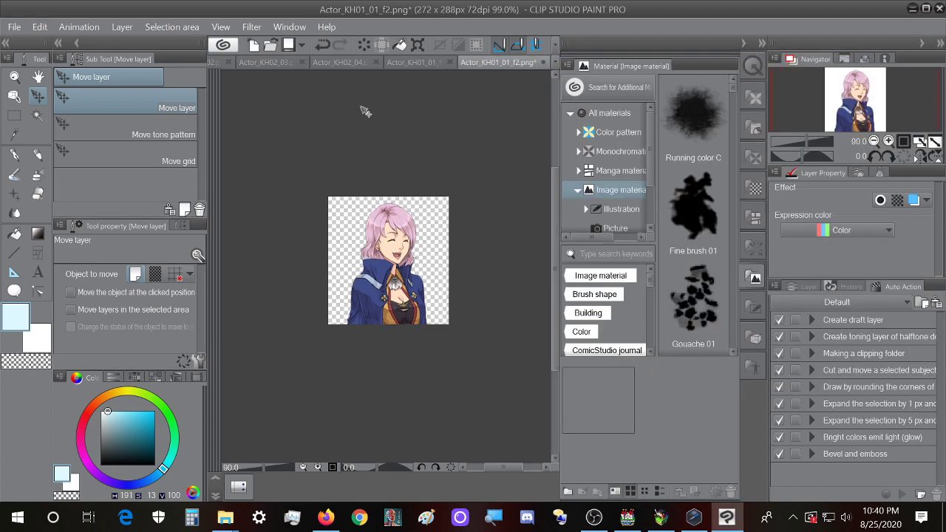
scroll(365, 111, "up", 1)
left_click(423, 63)
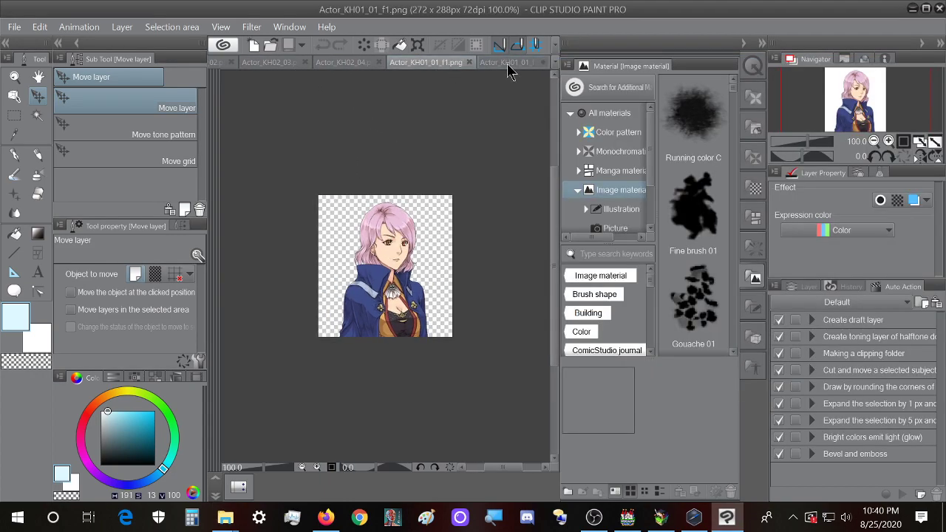
- Compare the two open Actor_KH01_01 images and resize Actor_KH01_01_f1.png proportionally to a height of 350 px
left_click(507, 64)
left_click(425, 64)
left_click(500, 64)
left_click(418, 64)
left_click(41, 28)
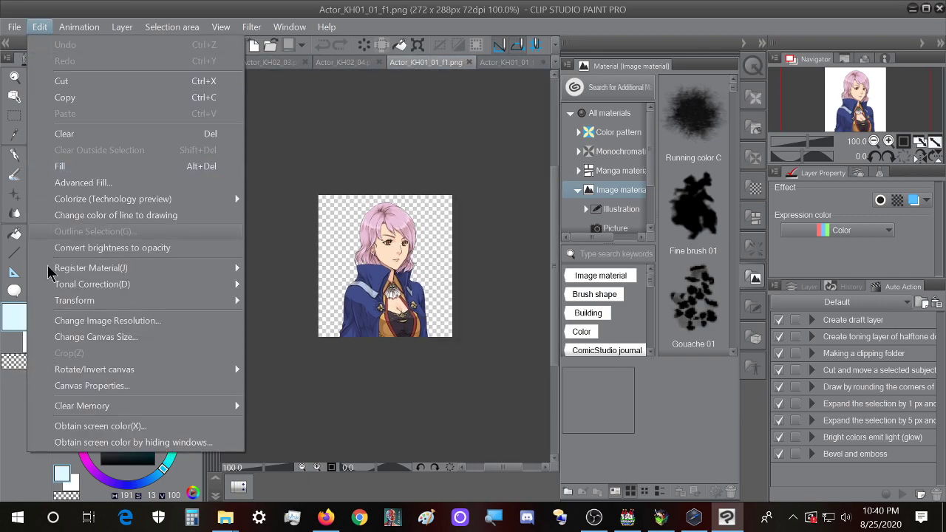
left_click(74, 319)
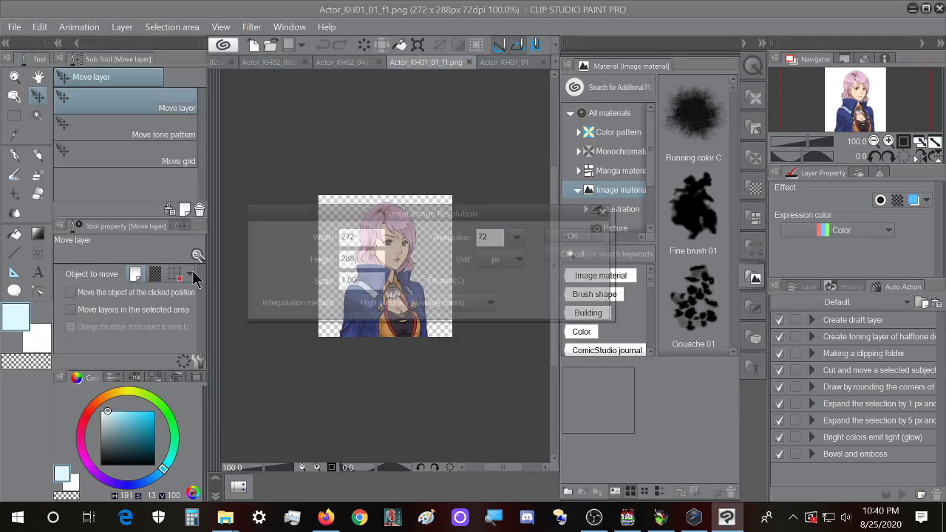
double_click(349, 260)
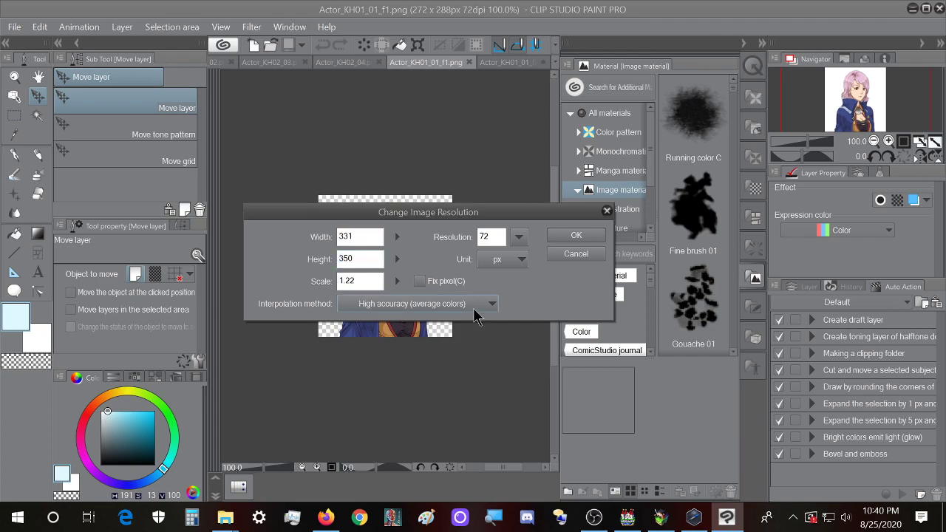
type("350")
key("Return")
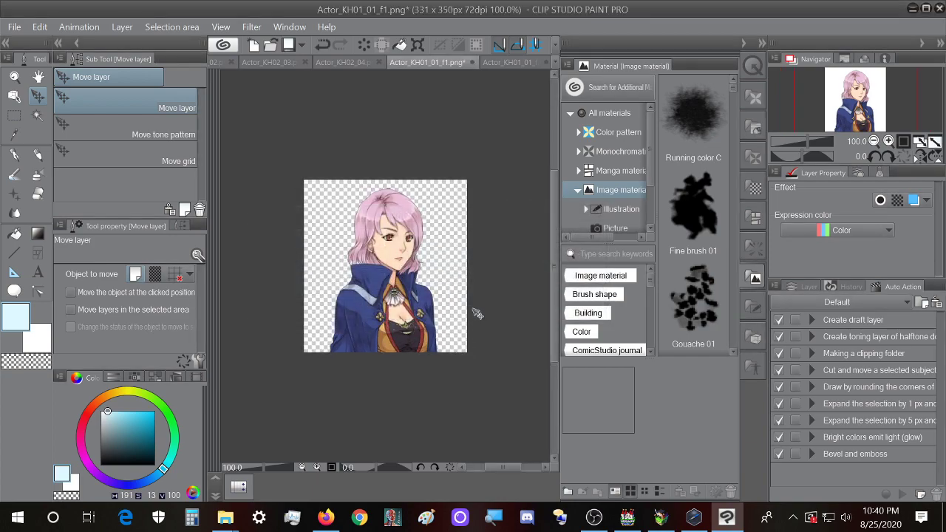
- Dismiss the save prompt for Actor_KH01_01_f1 and switch to the Actor_KH01_01_f2.png document
left_click(496, 62)
left_click(449, 63)
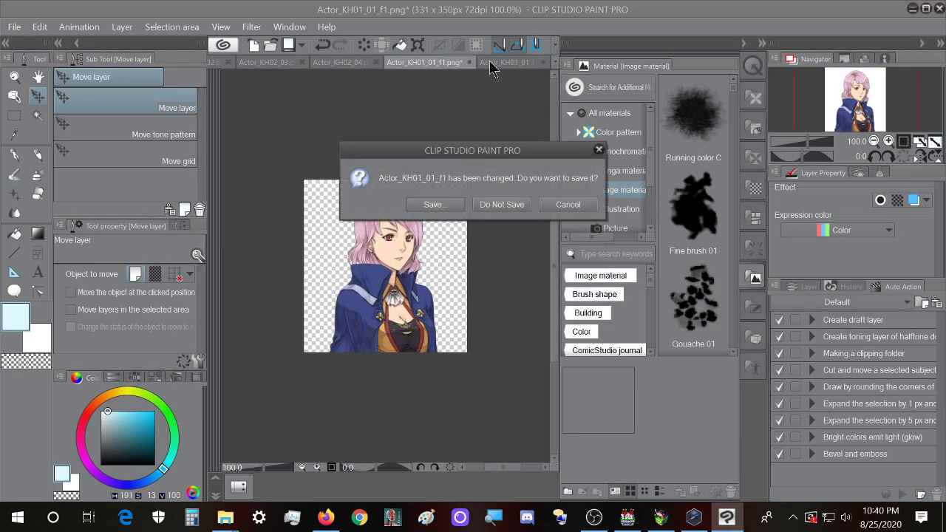
left_click(600, 151)
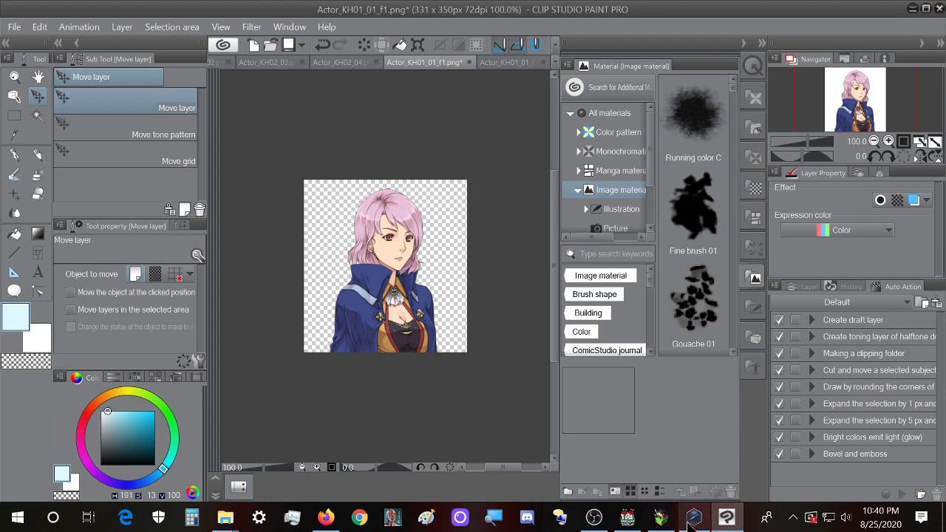
left_click(538, 63)
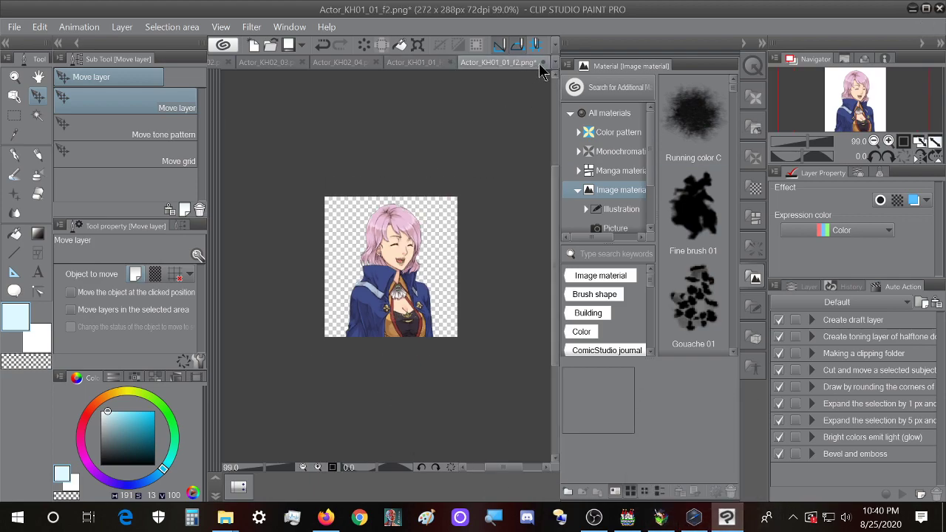
key("c")
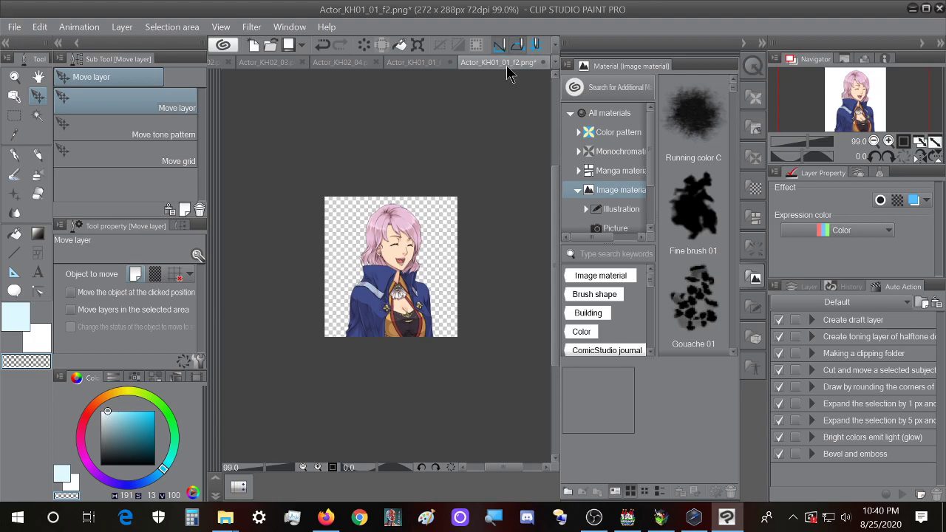
- Open the Pictures_R folder inside the KH_Fantasyhero Pictures folder in File Explorer and copy all its images
mouse_move(224, 517)
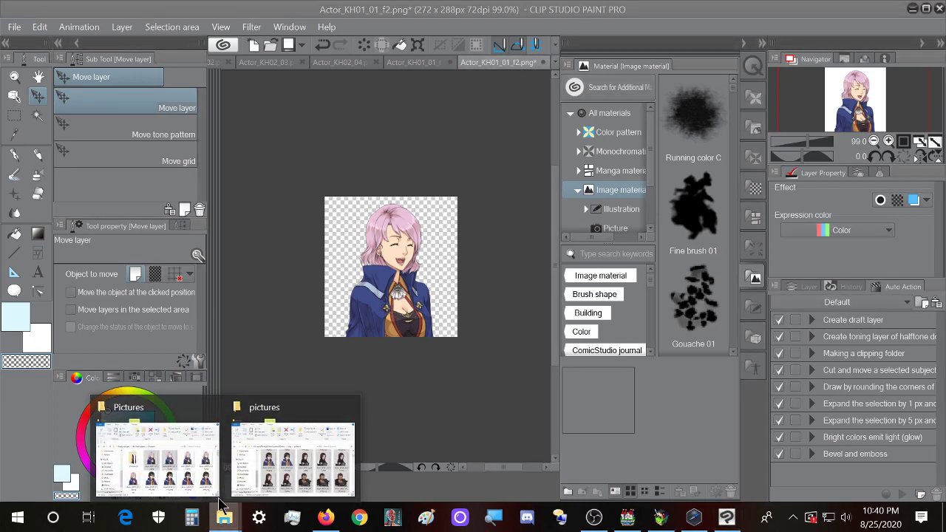
left_click(214, 453)
left_click_drag(645, 72, 258, 66)
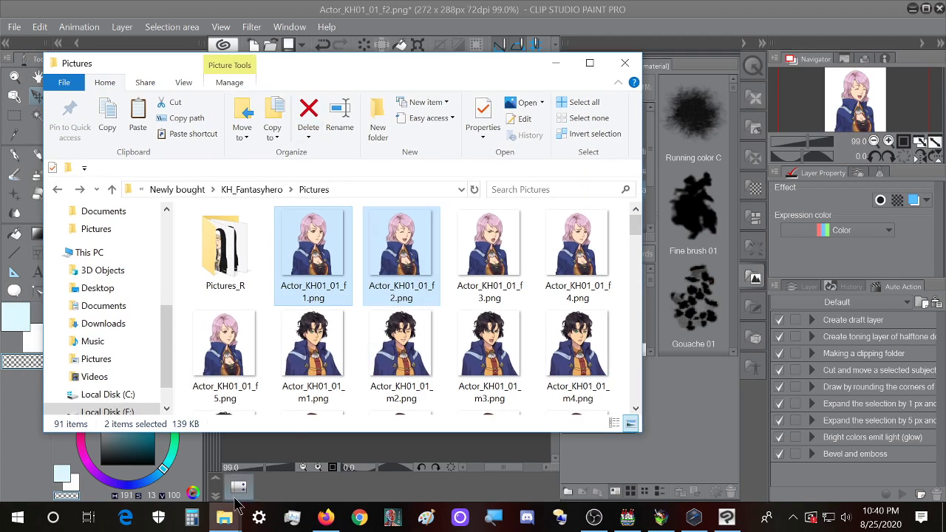
left_click(225, 517)
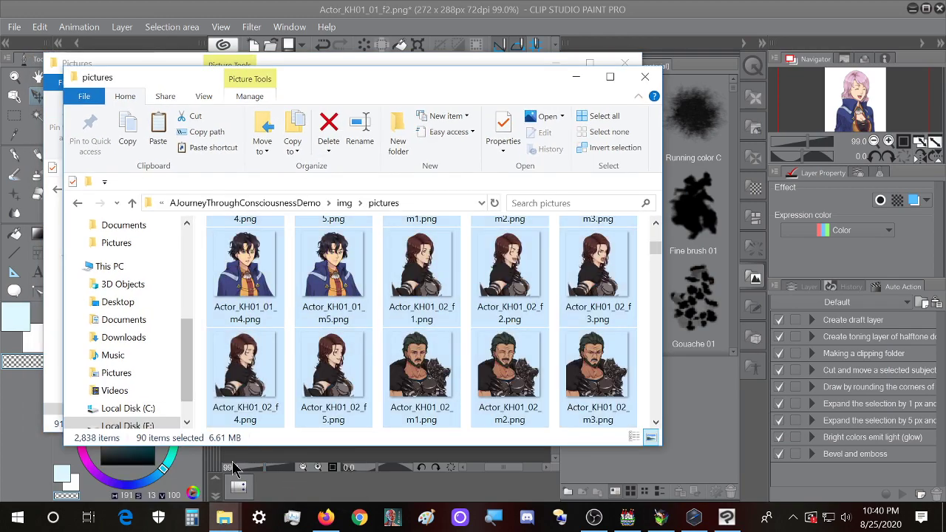
mouse_move(225, 522)
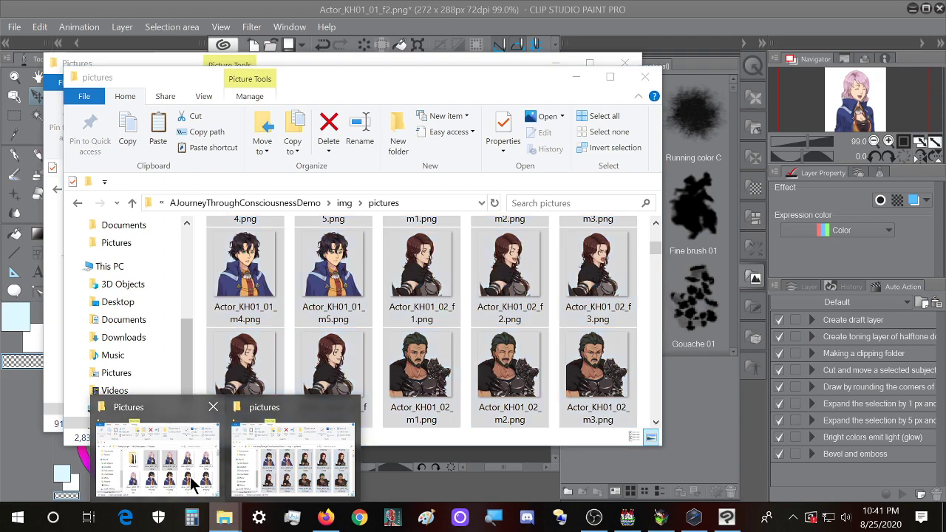
left_click(167, 466)
double_click(246, 246)
left_click(390, 251)
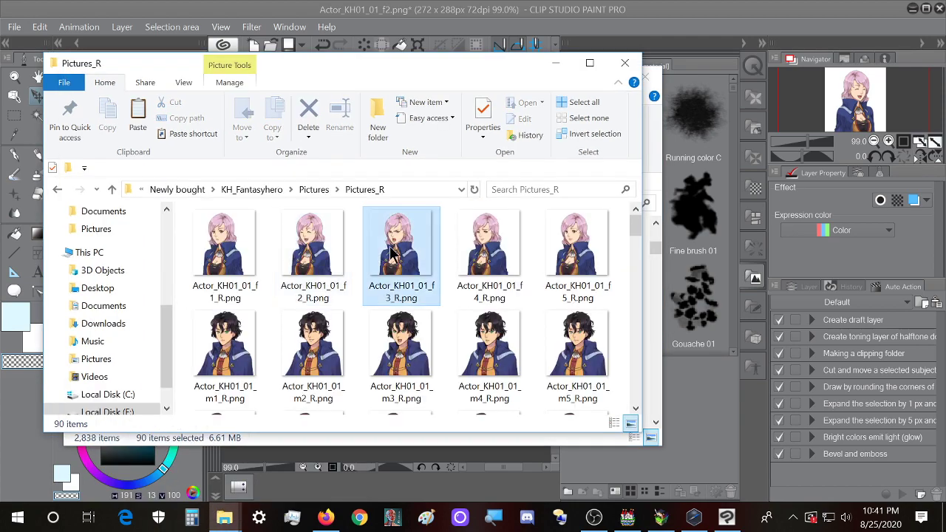
key("ctrl+a")
- Paste the copied _R character images into the project's img pictures folder and look through them
mouse_move(248, 509)
left_click(268, 462)
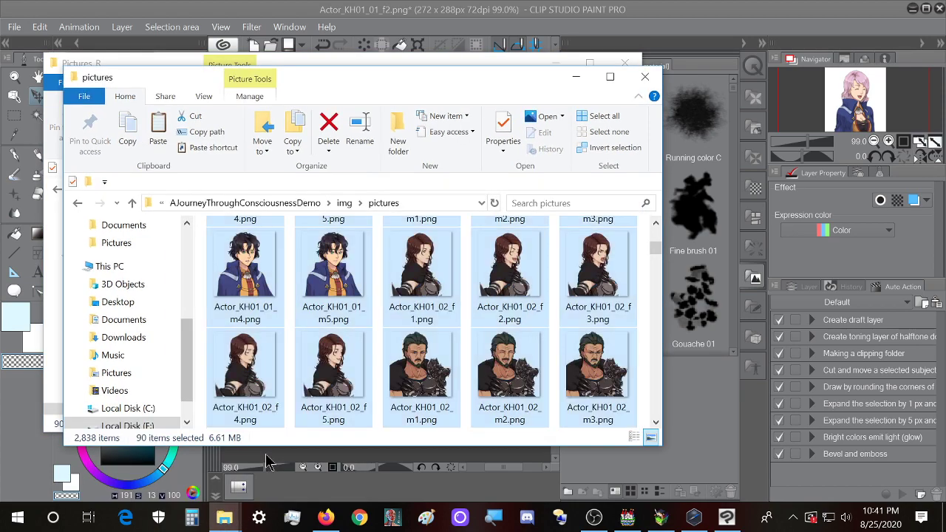
left_click(360, 303)
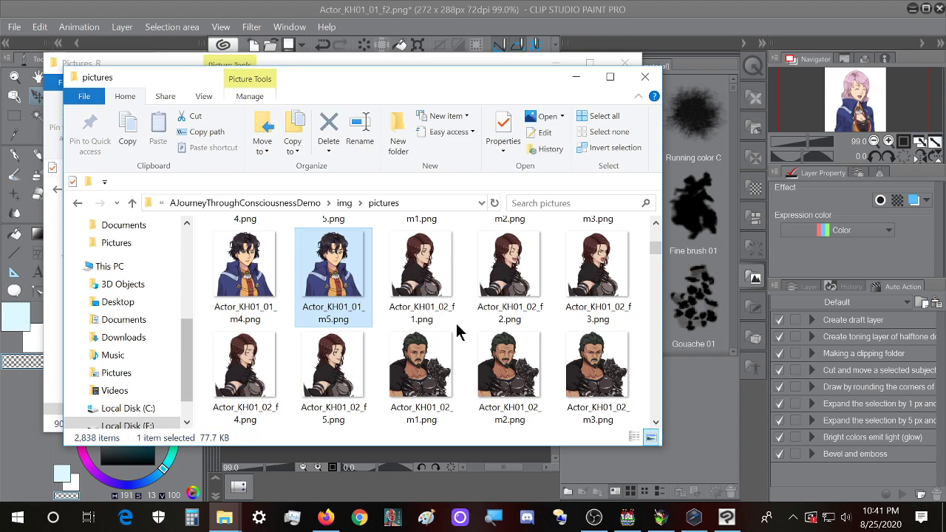
key("ctrl+v")
scroll(461, 367, "up", 1)
scroll(461, 367, "down", 5)
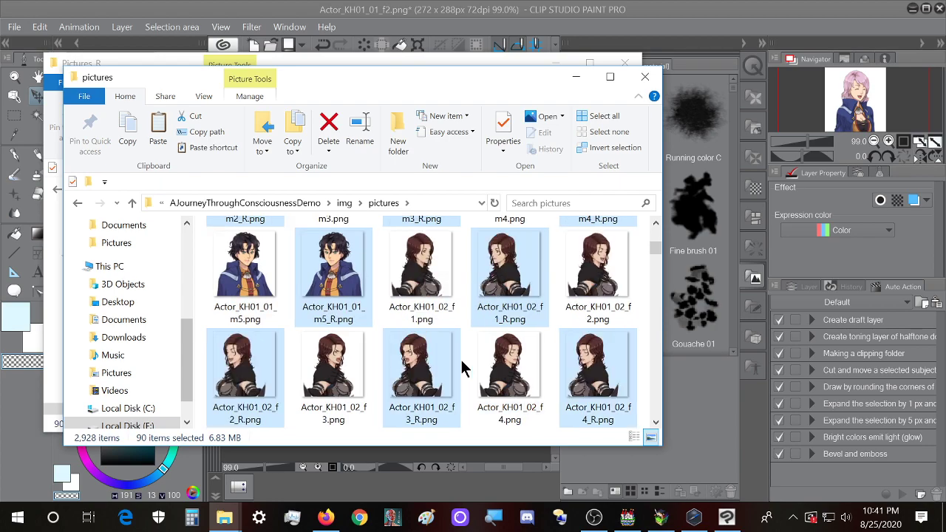
scroll(462, 367, "down", 3)
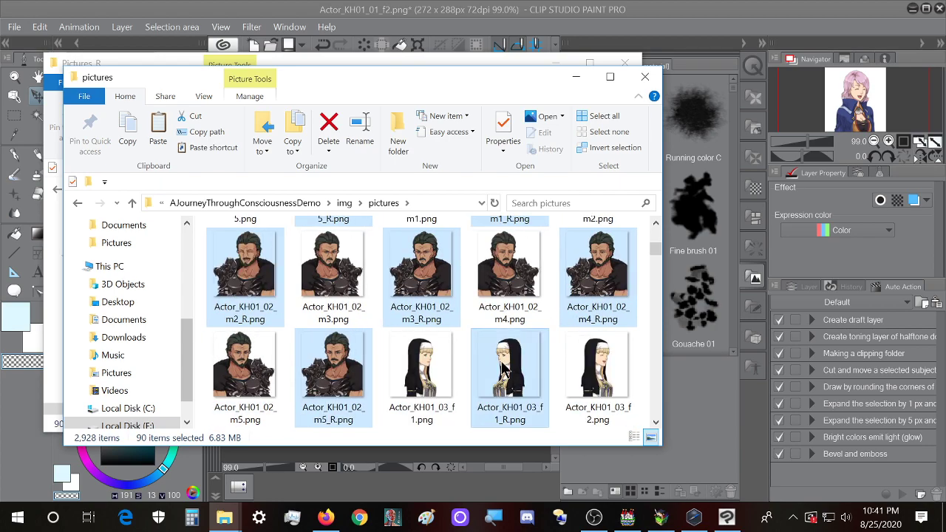
- Copy the file name Actor_KH01_03_f1_R from the pictures folder and paste it into the game's Developer Tools console
right_click(503, 365)
left_click(553, 467)
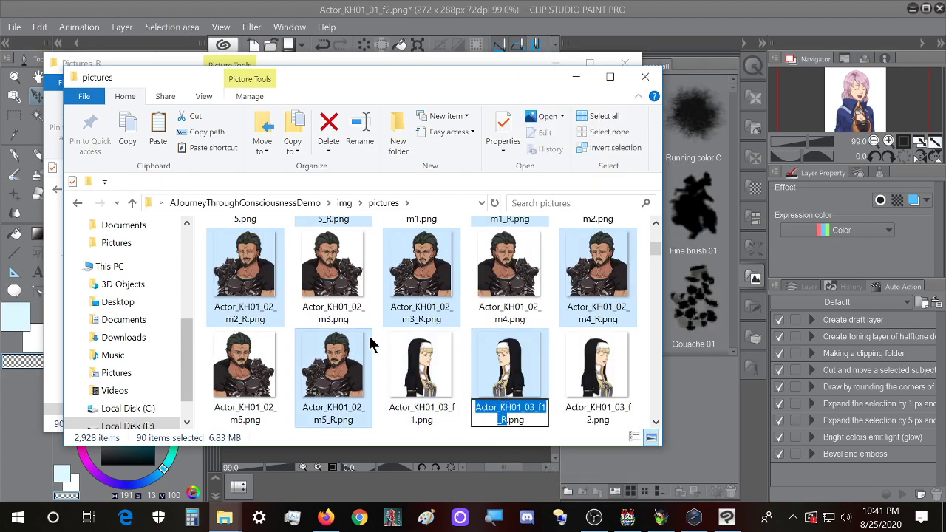
left_click(694, 519)
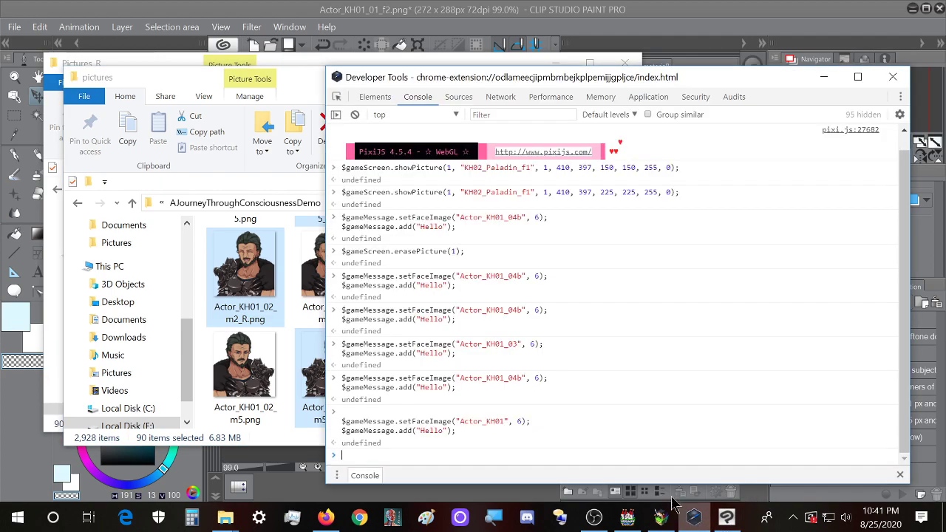
type("Actor_KH01_03_f1_R")
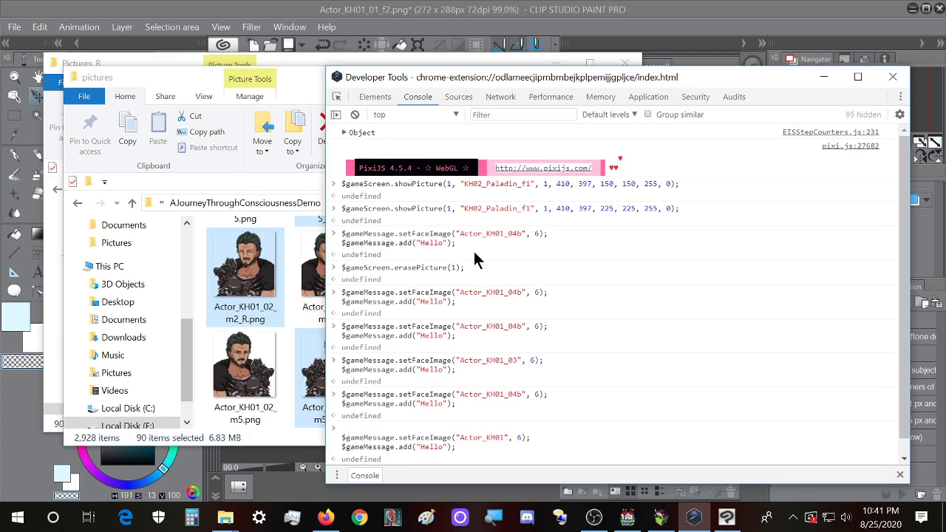
- Copy the earlier showPicture command with 225, 225 scaling and paste it on a new line below the pasted name
left_click_drag(680, 210, 347, 213)
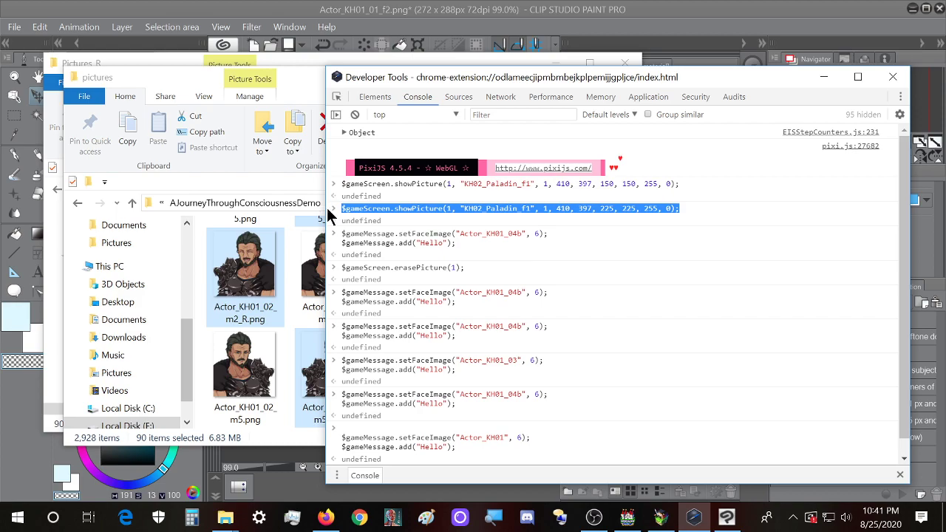
scroll(446, 445, "down", 1)
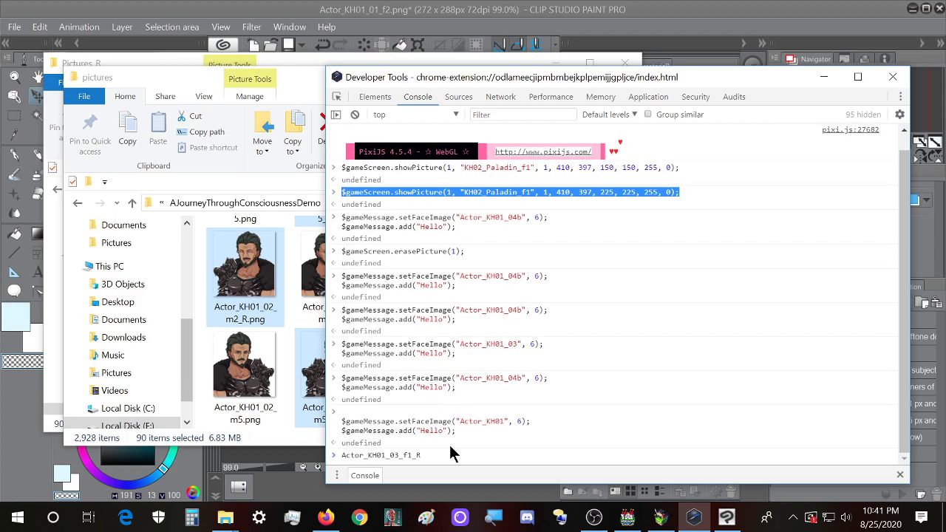
left_click(458, 458)
key("shift+Return")
type("$gameScreen.showPicture(1, \"KH02_Paladin_f1\", 1, 410, 397, 225, 225, 255, 0);")
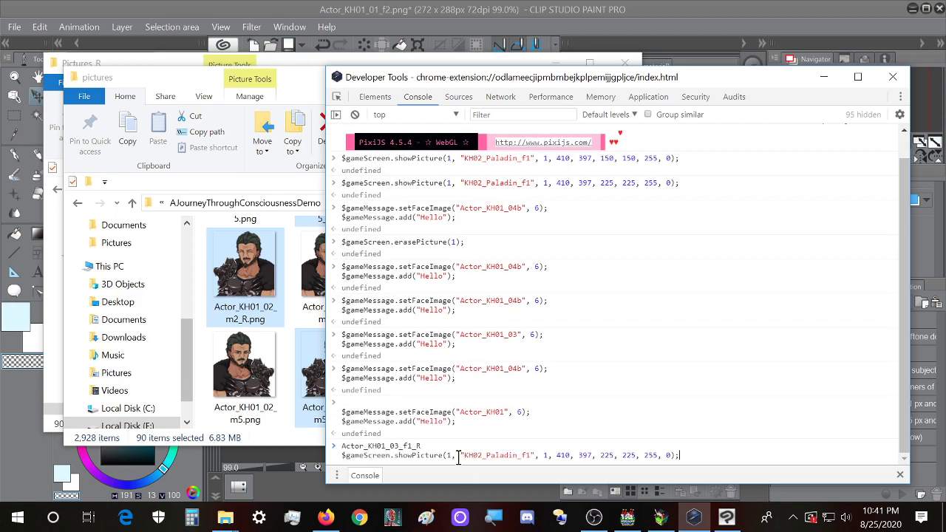
- Replace the command's picture name with Actor_KH01_03_f1_R, clear the leftover name line, run it and view the picture in the game window
double_click(497, 455)
type("Actor_KH01_03_f1_R")
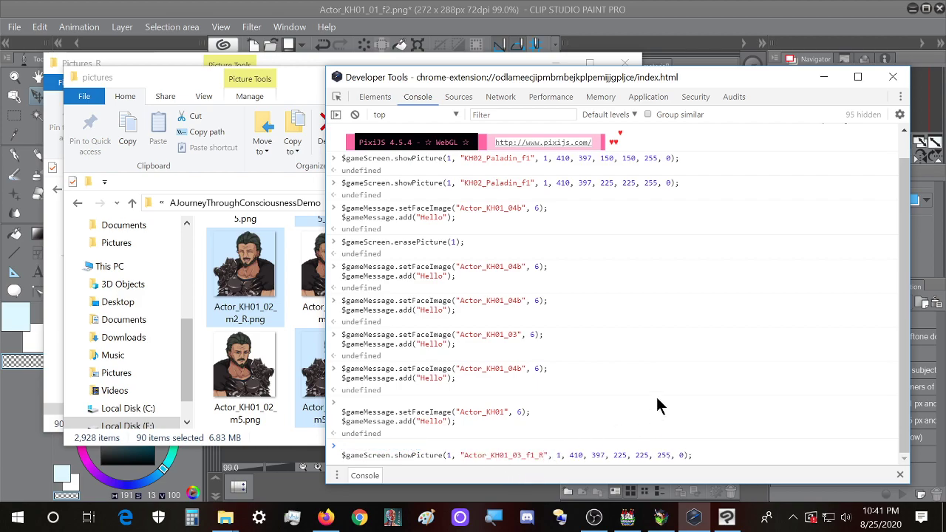
key("Return")
left_click(660, 517)
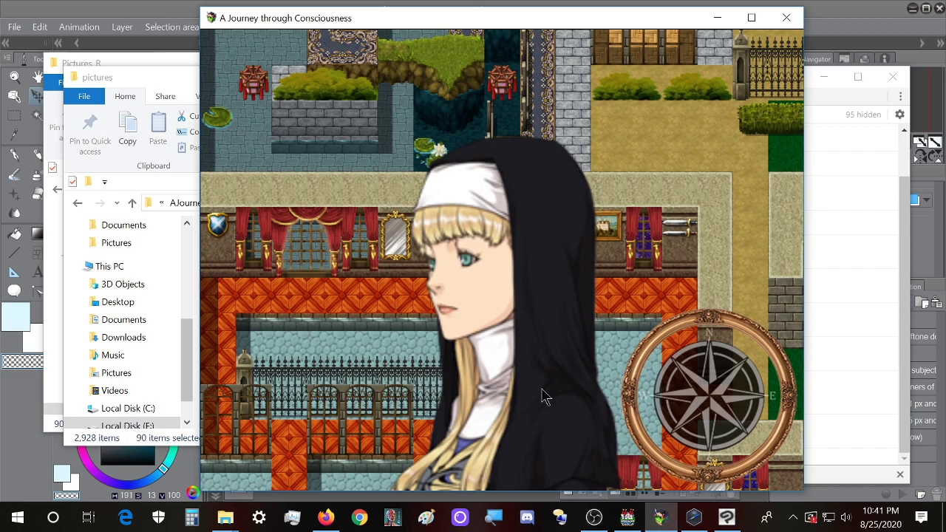
left_click(158, 10)
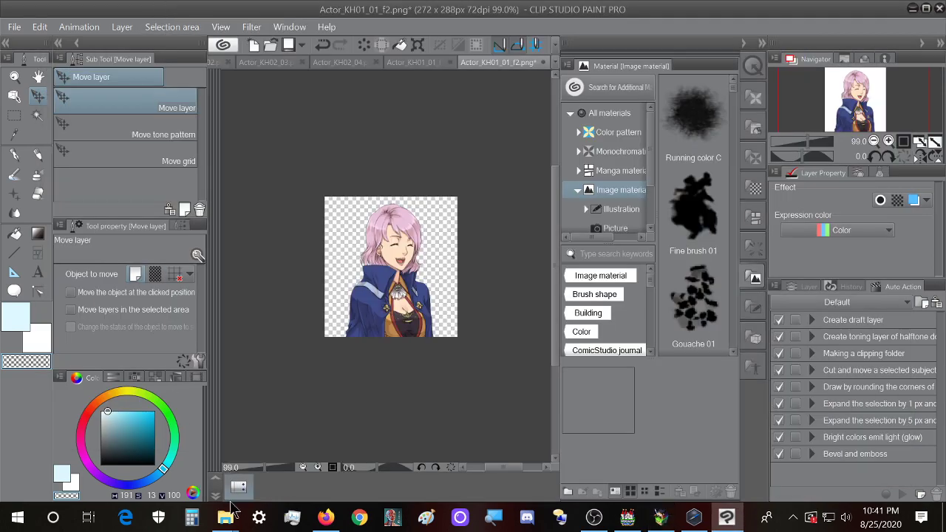
left_click(694, 518)
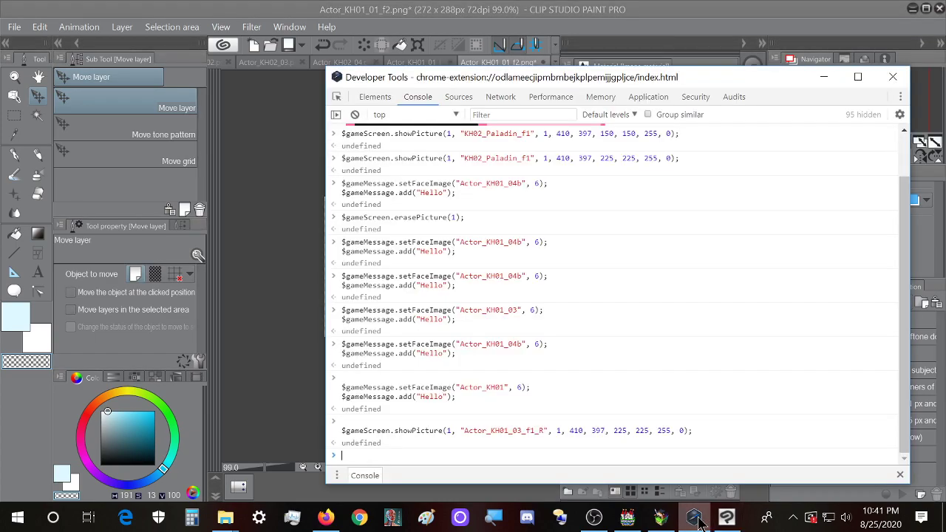
left_click(665, 521)
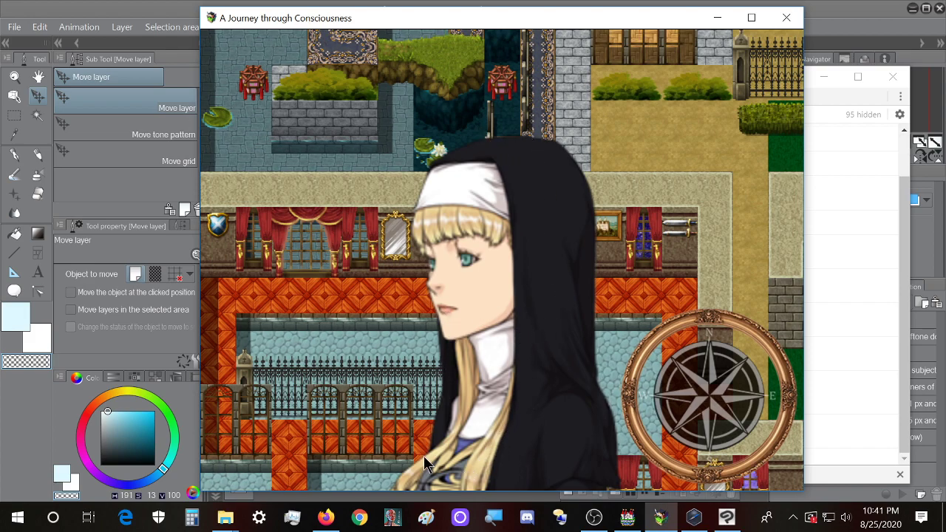
- Switch to the Pictures_R folder window in File Explorer and go up to the Newly bought folder
left_click(326, 517)
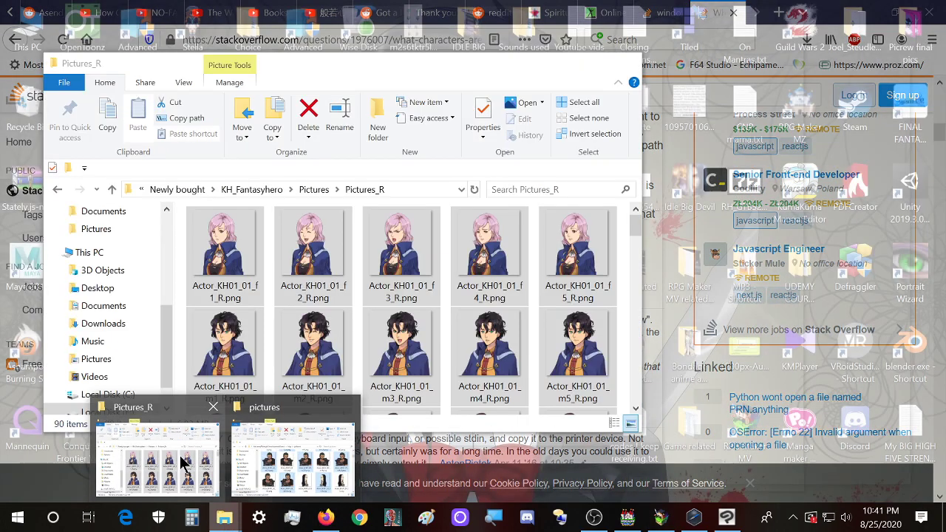
left_click(163, 484)
key("alt+Up")
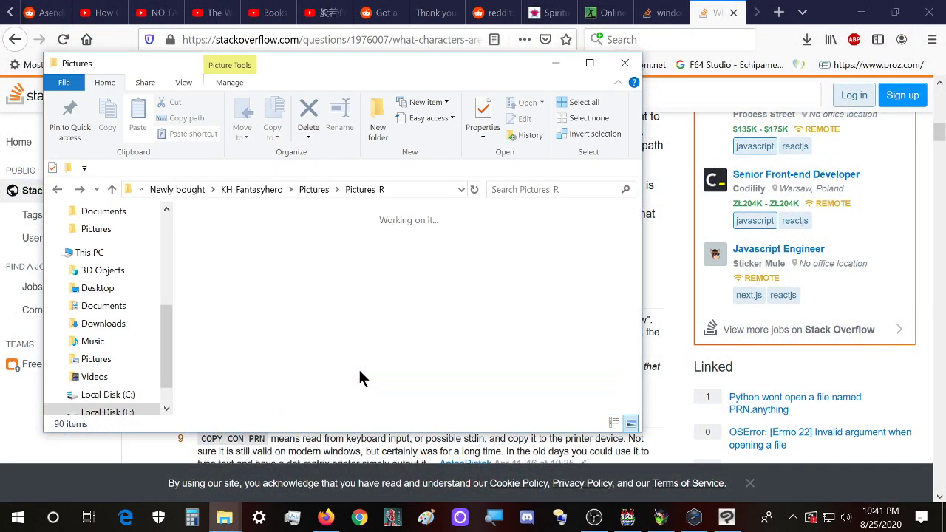
key("alt+Up")
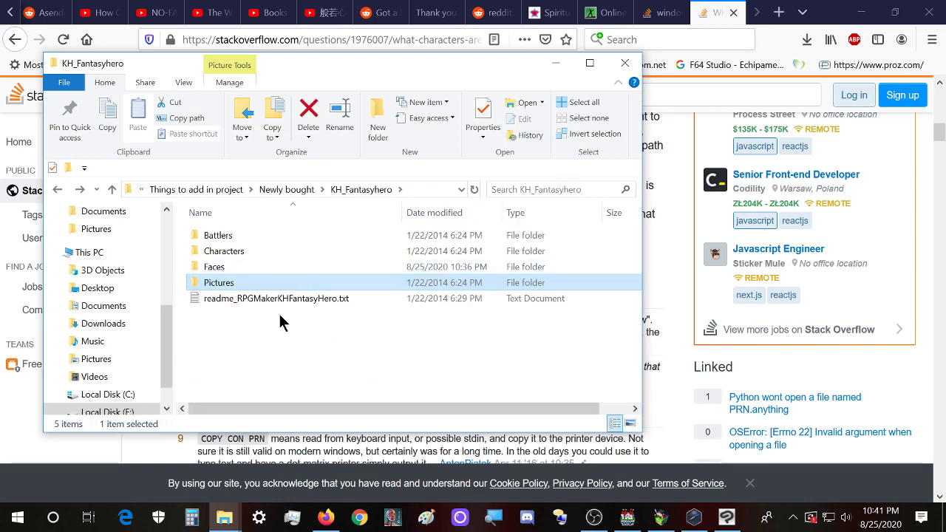
key("alt+Up")
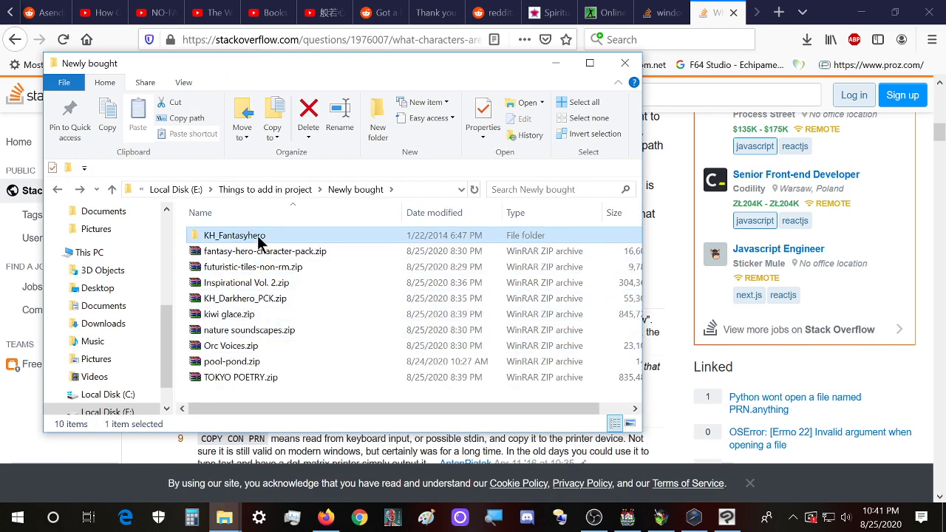
- Look inside the Battlers folder of KH_Fantasyhero and return to the KH_Fantasyhero folder
double_click(258, 235)
double_click(258, 235)
left_click_drag(348, 78, 426, 81)
key("alt+Up")
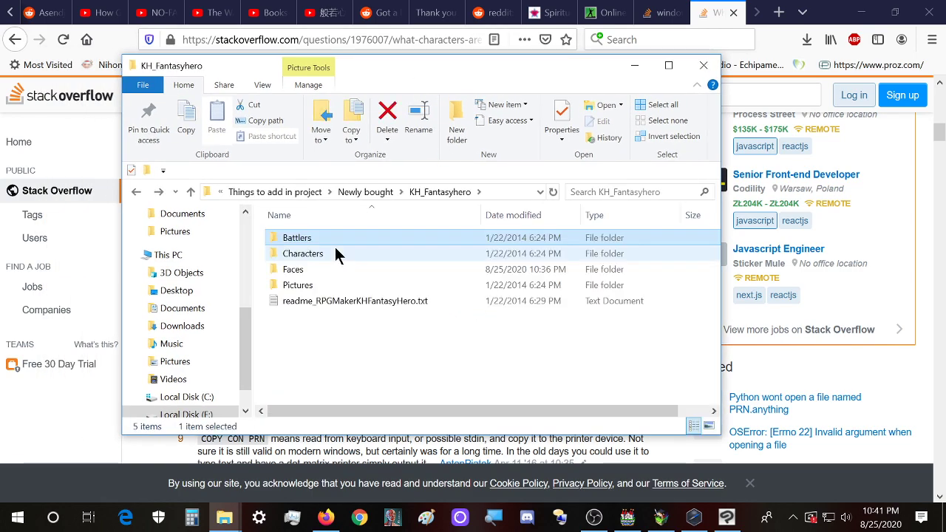
- Open the Characters folder of KH_Fantasyhero and select Actor_KH01.png
double_click(336, 252)
left_click(323, 244)
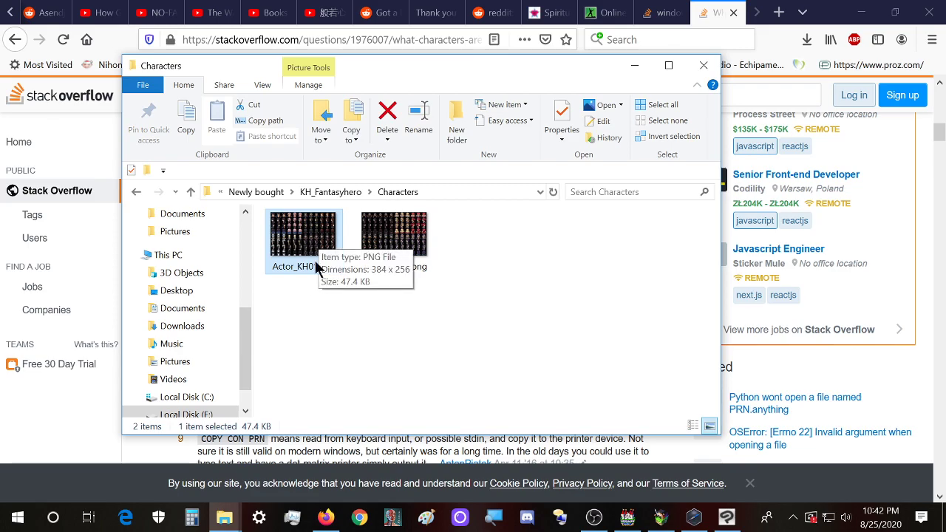
left_click_drag(395, 75, 508, 77)
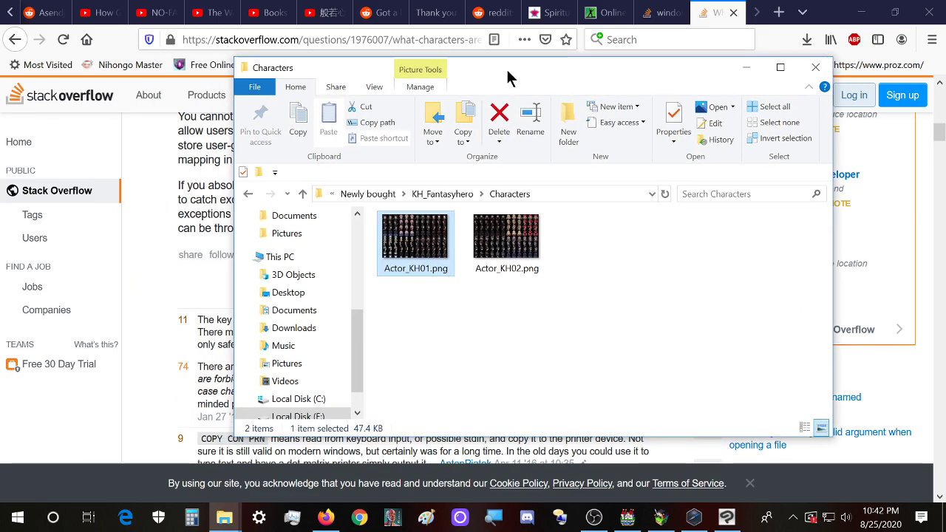
- Reposition the Characters window, select Actor_KH01.png for copying and switch to the project's pictures folder window
left_click(431, 296)
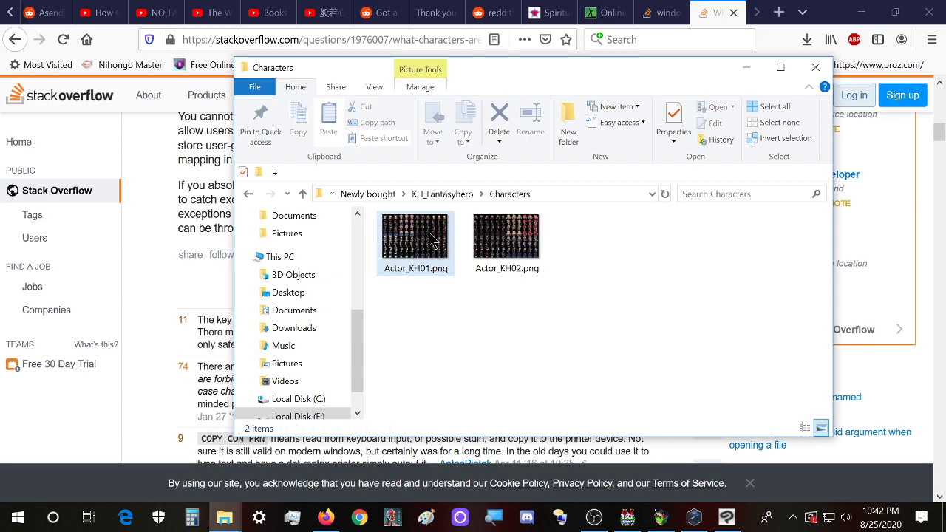
mouse_move(432, 240)
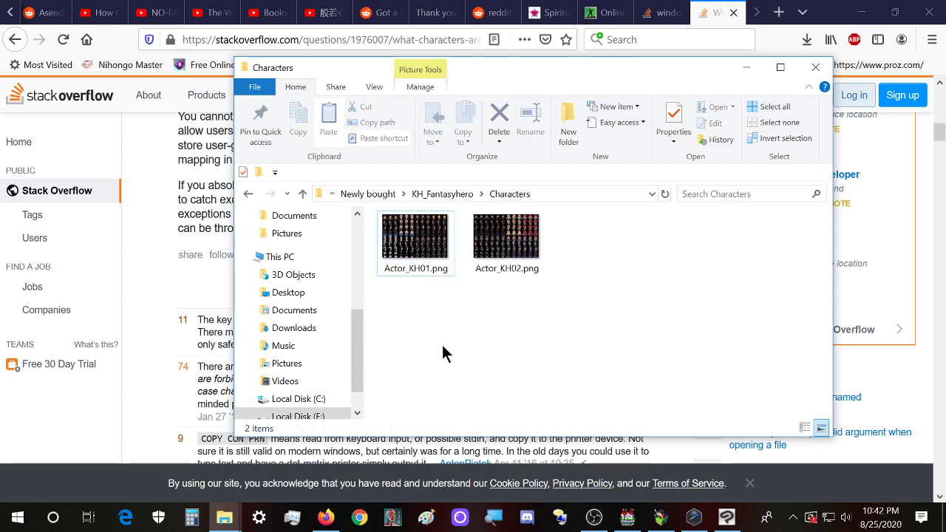
left_click_drag(520, 82, 584, 90)
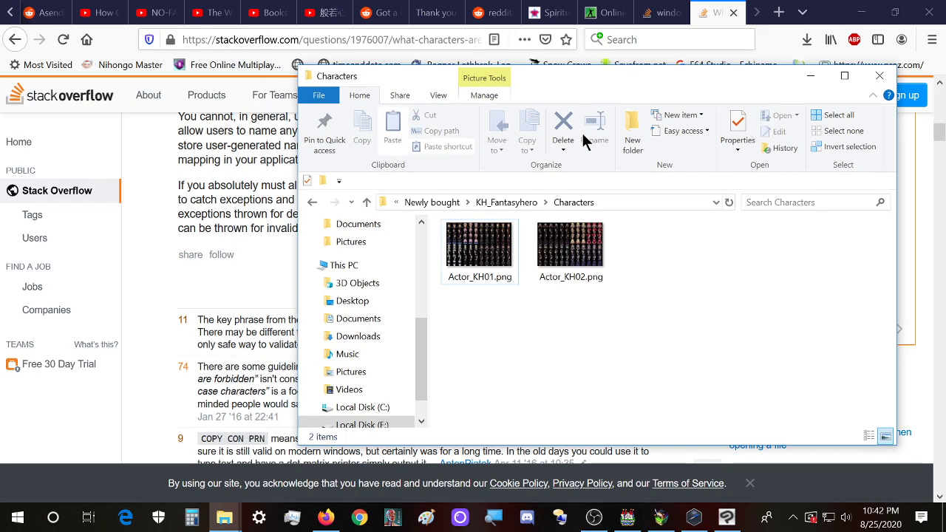
left_click(484, 262)
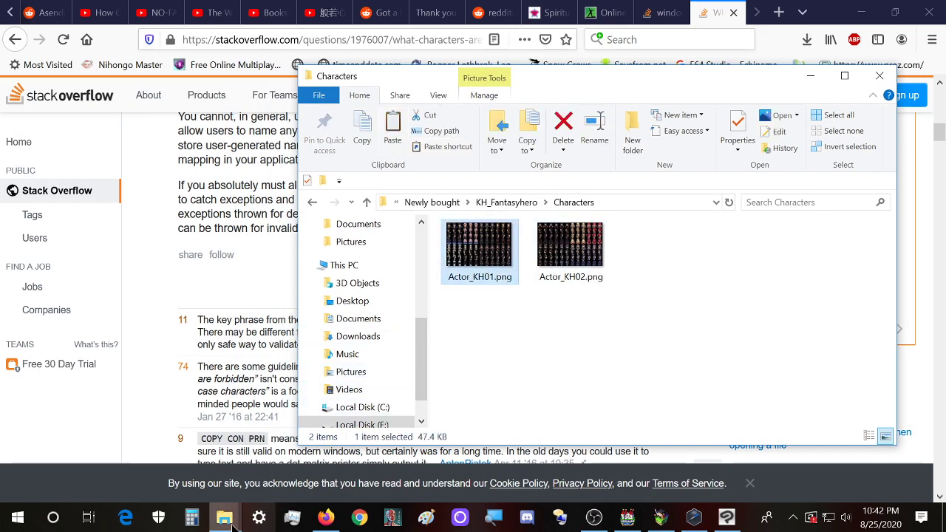
left_click(235, 523)
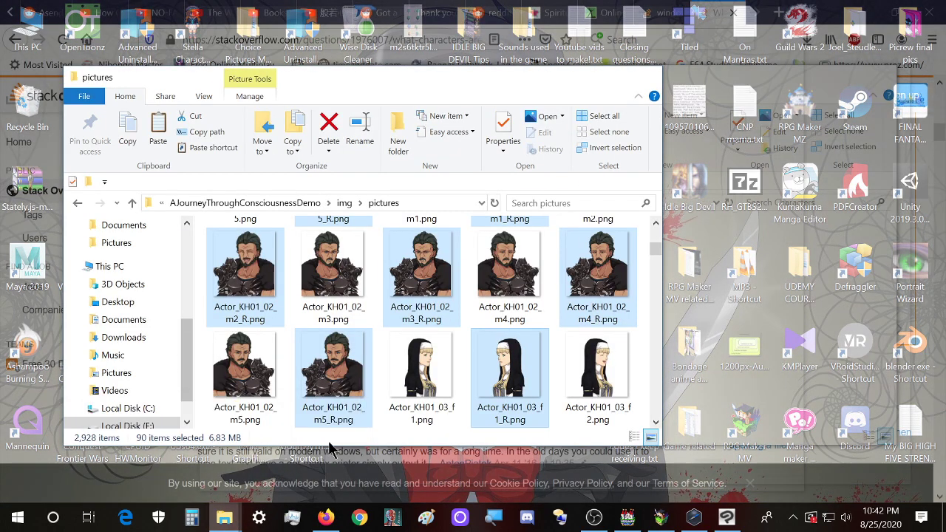
left_click(283, 482)
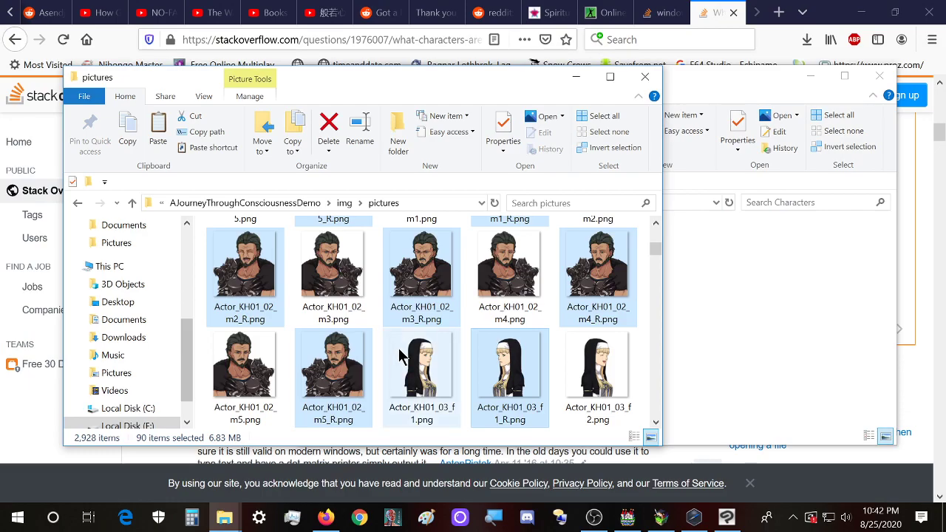
- Go up to the project's img folder, look through its characters folder and return to img
key("alt+Up")
double_click(270, 296)
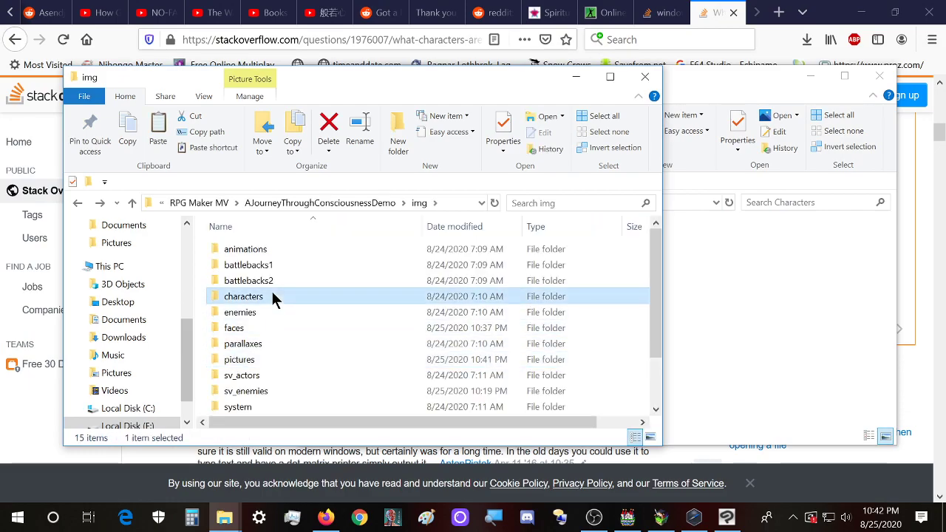
scroll(370, 318, "down", 2)
scroll(378, 339, "down", 5)
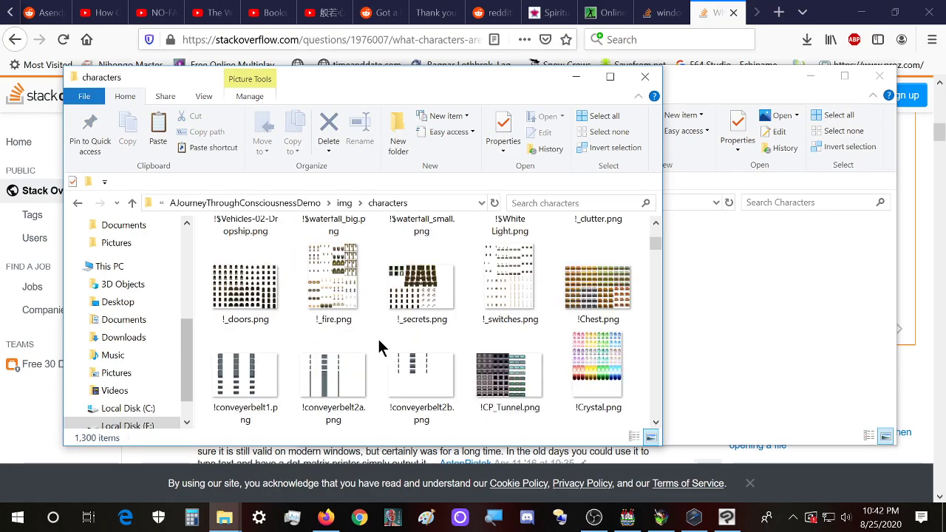
scroll(377, 337, "down", 5)
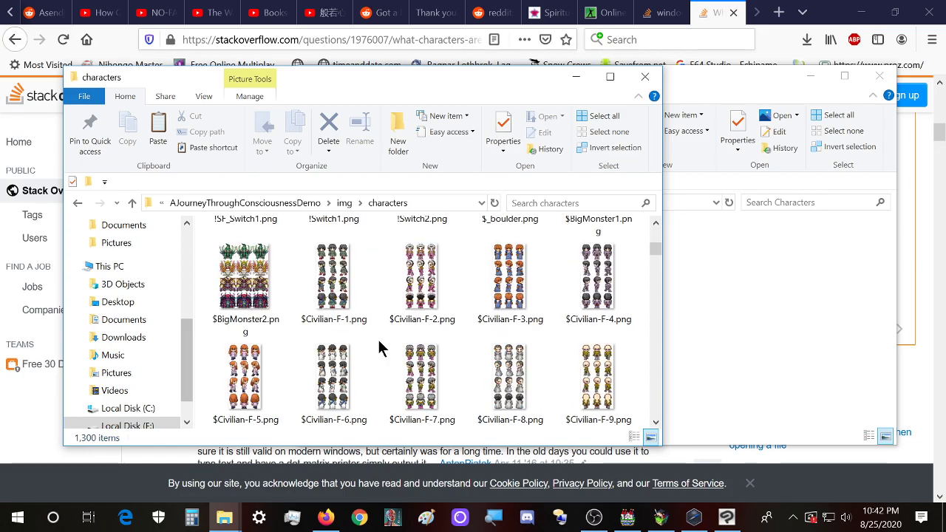
key("alt+Left")
- View Actor_KH01.png from the KH_Fantasyhero Characters folder in the image viewer and close it
left_click(223, 516)
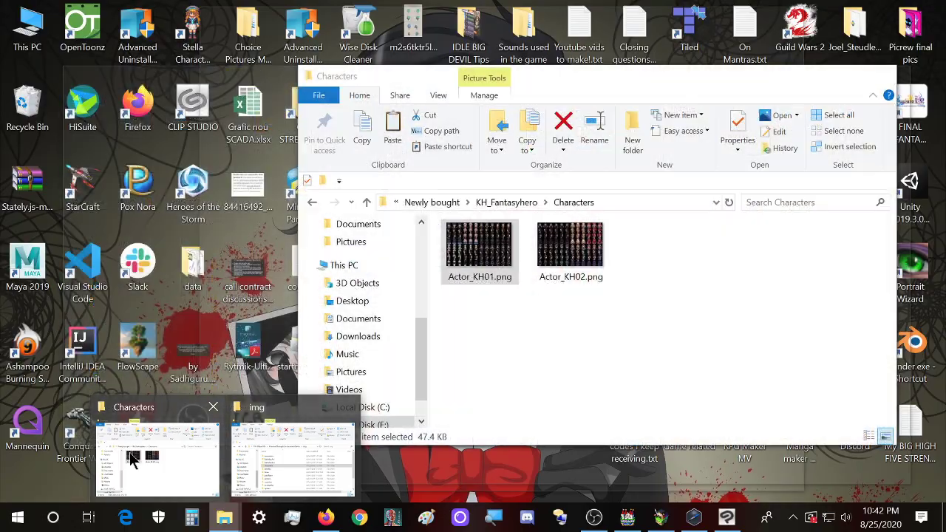
left_click(141, 460)
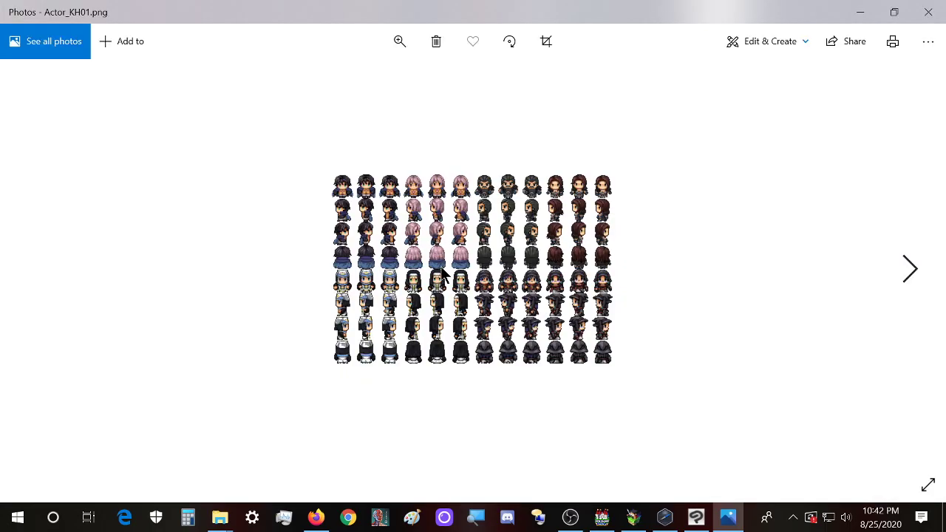
left_click(928, 12)
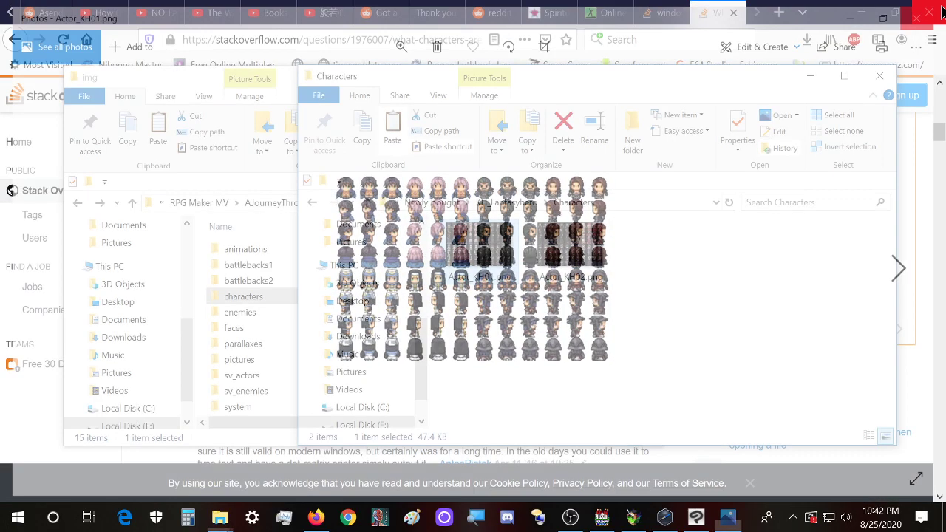
- Switch to the img folder window, examine the sprite sheets in its characters folder and return to img
mouse_move(224, 518)
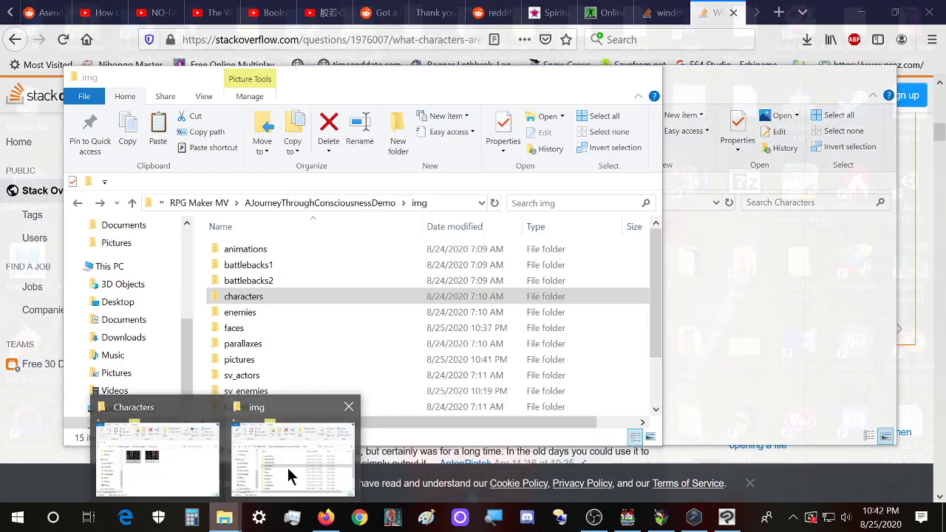
left_click(289, 469)
double_click(275, 297)
scroll(422, 355, "down", 10)
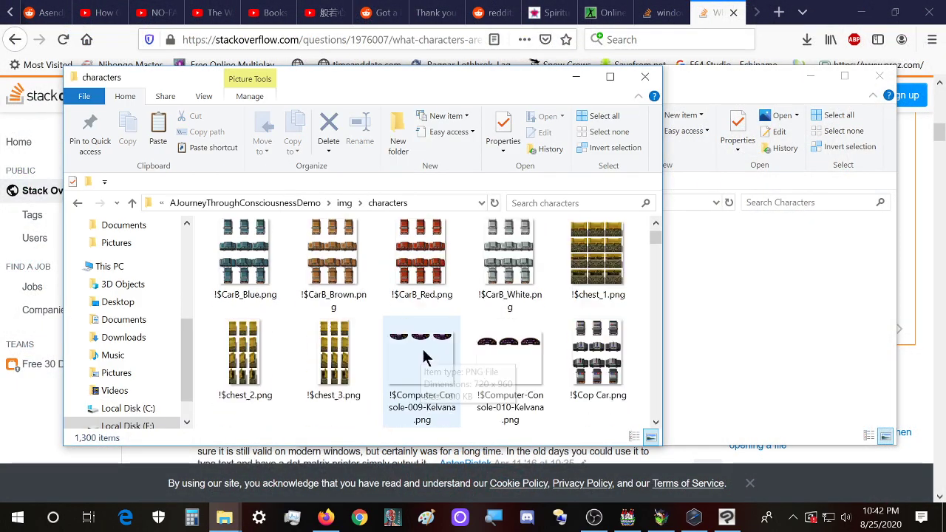
left_click_drag(653, 253, 655, 296)
scroll(318, 321, "down", 15)
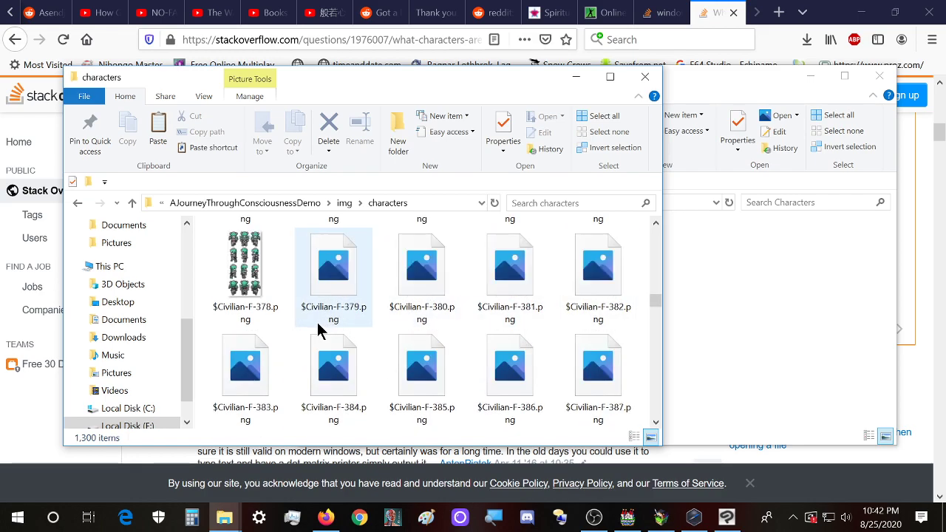
scroll(554, 352, "down", 10)
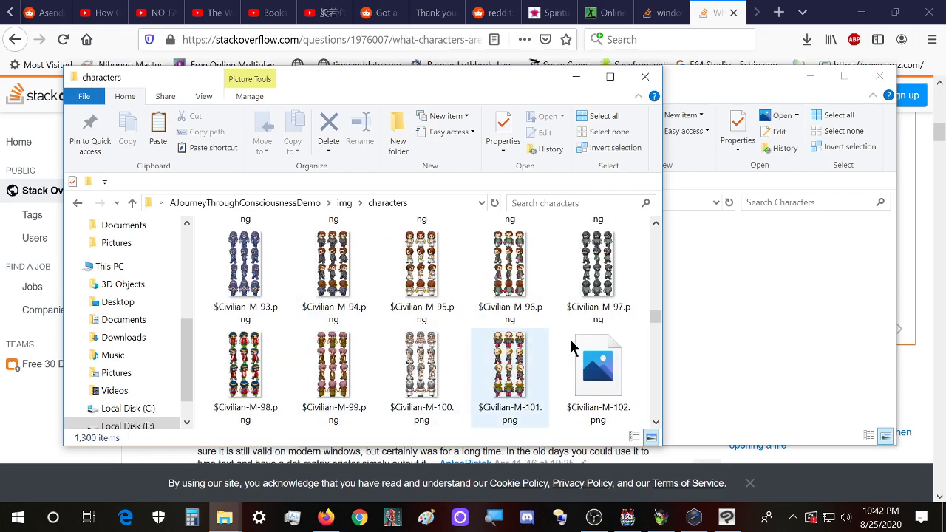
left_click_drag(653, 325, 656, 353)
scroll(540, 332, "up", 5)
scroll(613, 338, "up", 2)
key("alt+Left")
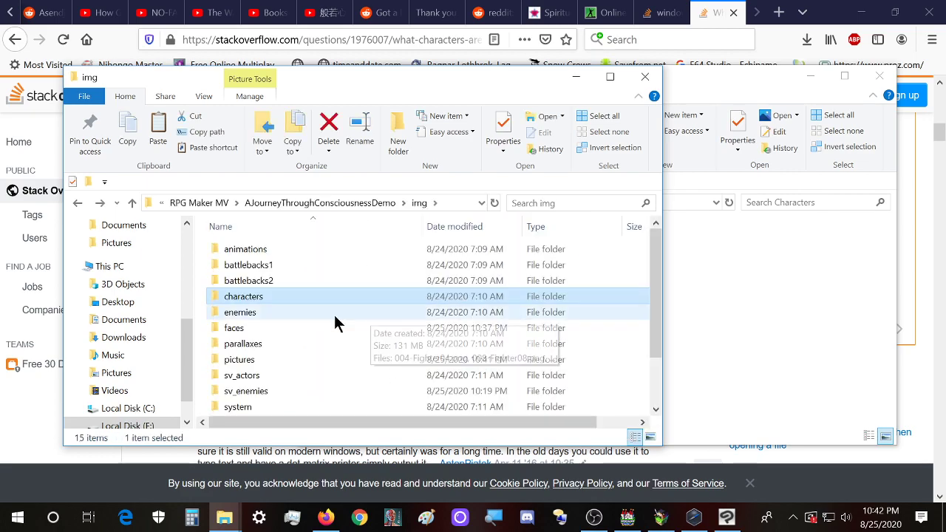
- Look inside the enemies and sv_actors folders of img, viewing 3_Actor1_3.png, and return to img
double_click(316, 312)
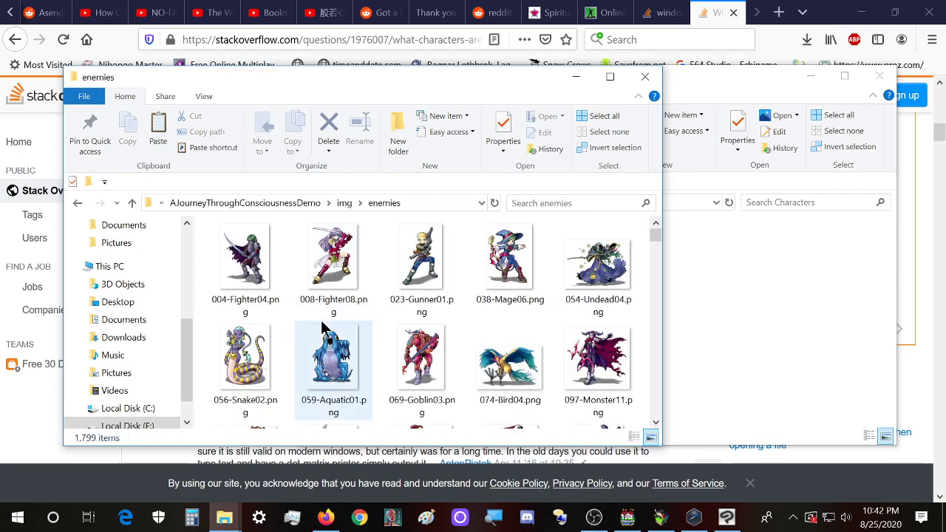
key("alt+Left")
scroll(293, 315, "down", 1)
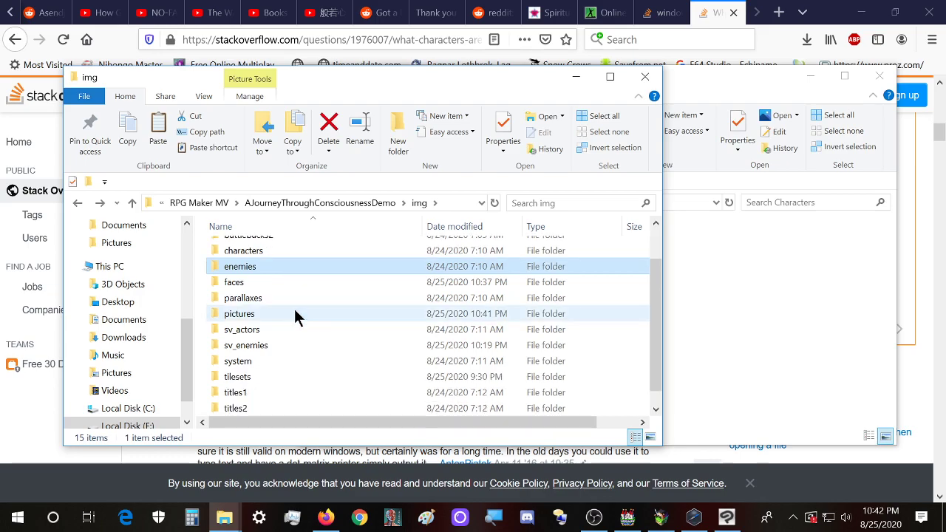
double_click(288, 329)
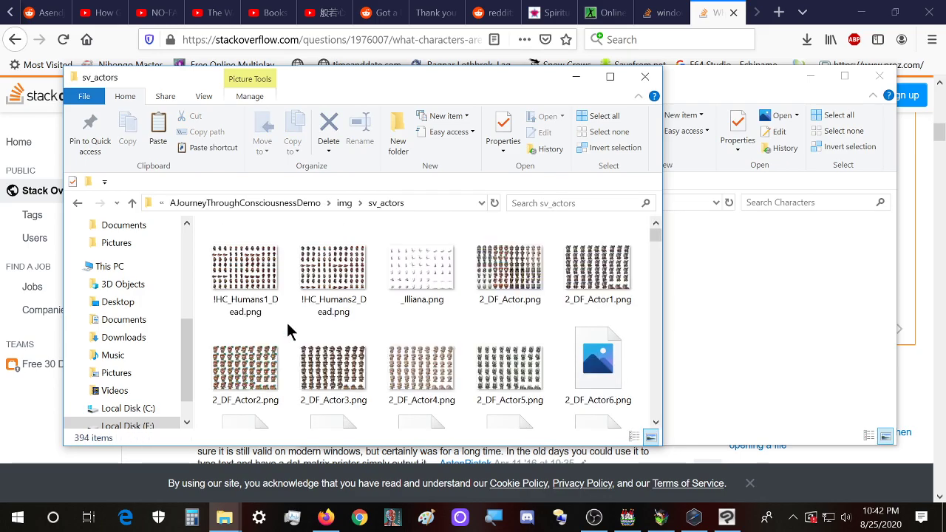
scroll(311, 334, "down", 2)
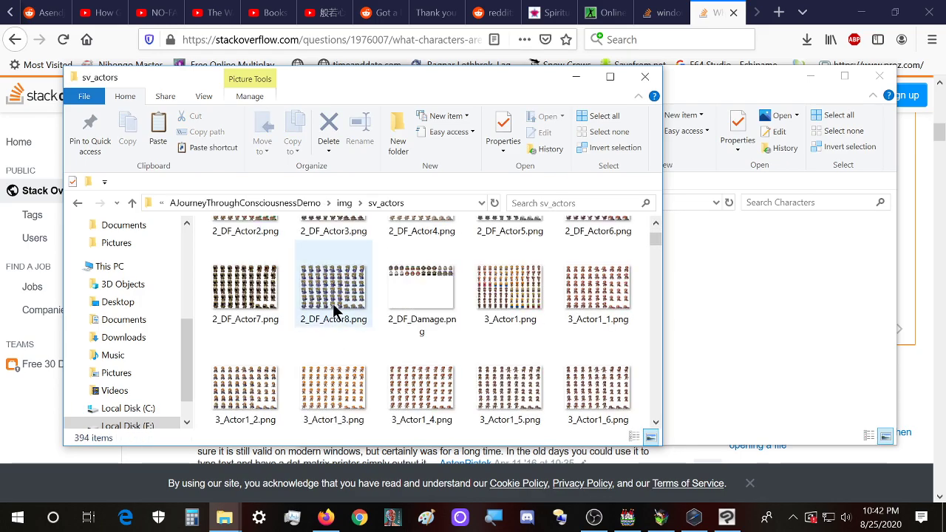
scroll(334, 309, "down", 1)
double_click(334, 310)
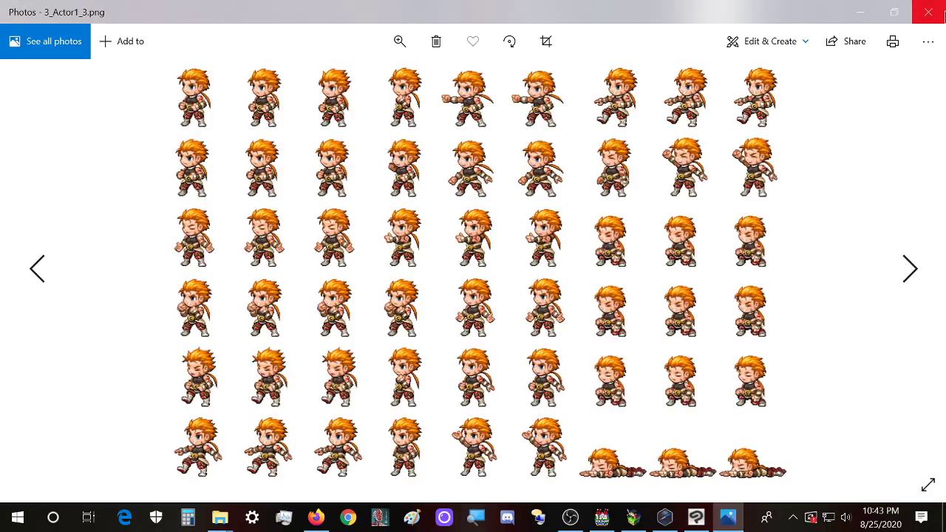
left_click(929, 12)
scroll(454, 305, "down", 2)
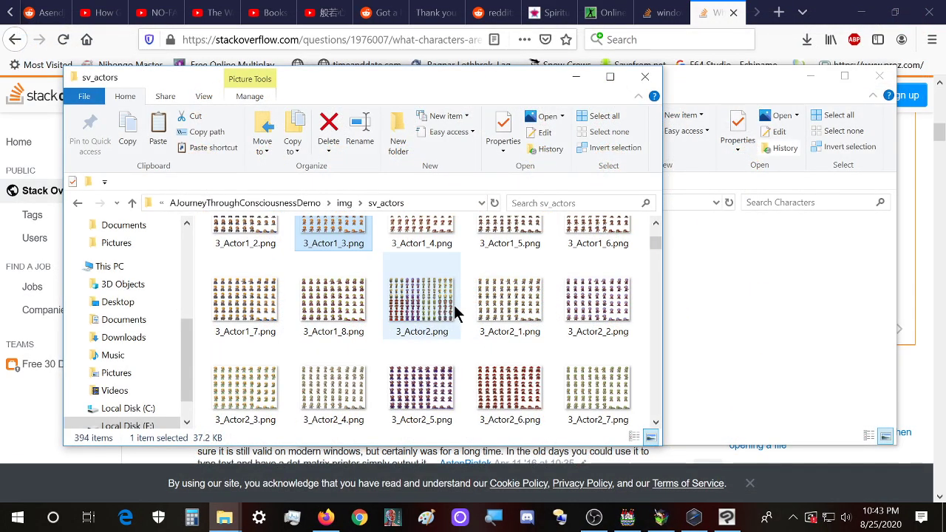
key("alt+Left")
- Open the project's characters folder, find the existing Actor sheets and paste Actor_KH01.png into the folder
scroll(318, 341, "down", 1)
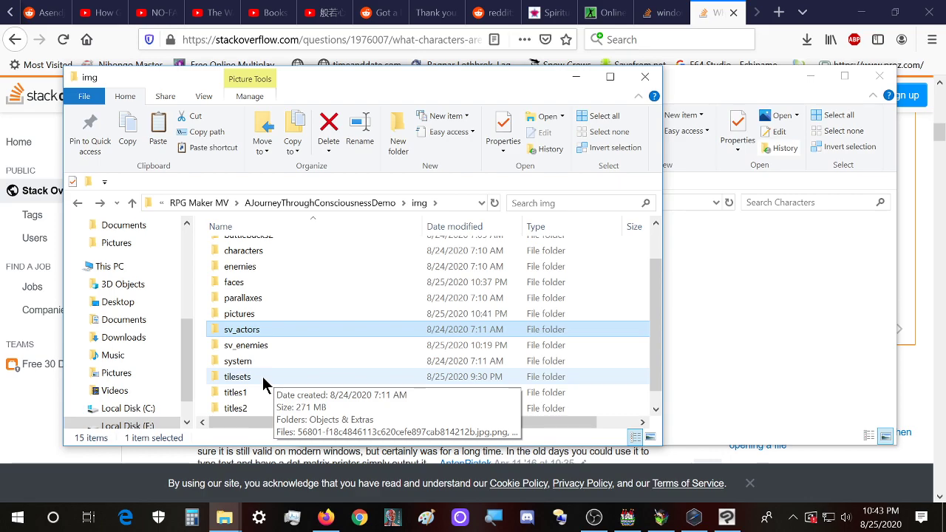
scroll(314, 361, "down", 1)
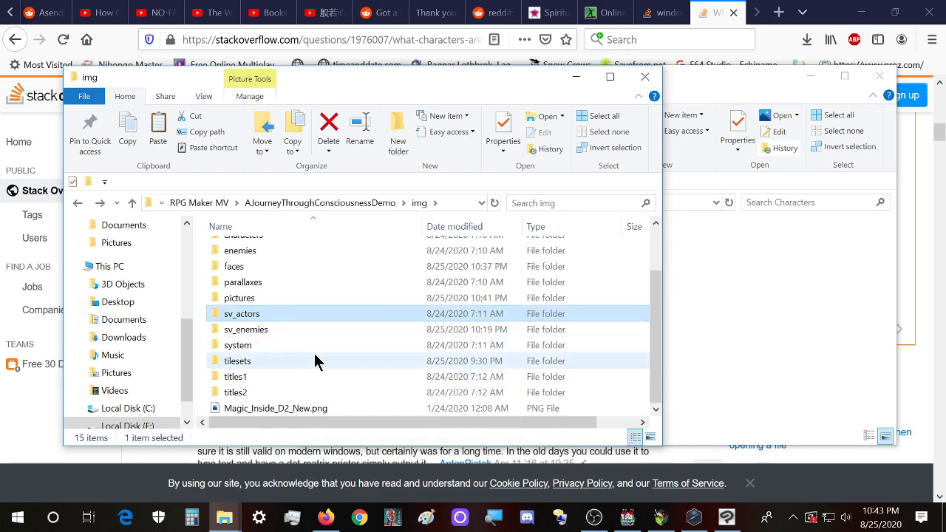
scroll(314, 361, "up", 1)
scroll(296, 333, "up", 1)
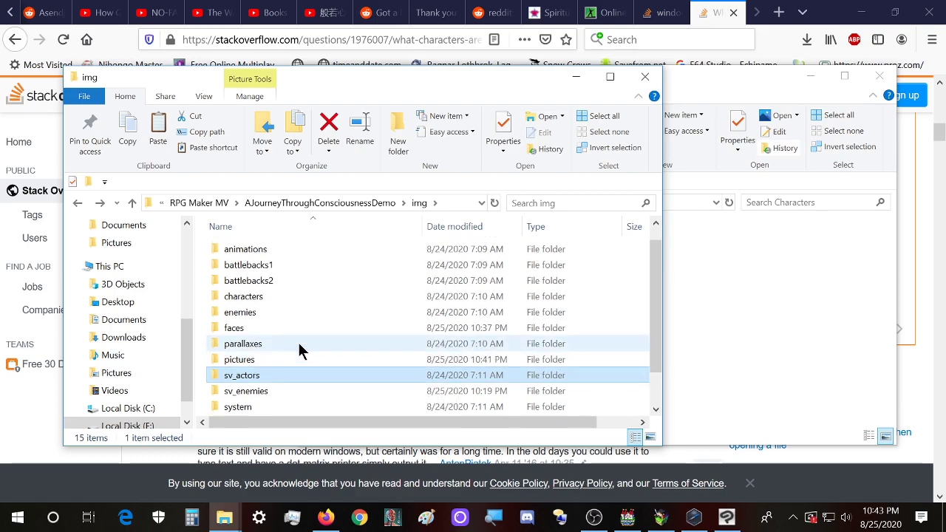
double_click(283, 296)
scroll(321, 348, "down", 1)
scroll(322, 347, "down", 3)
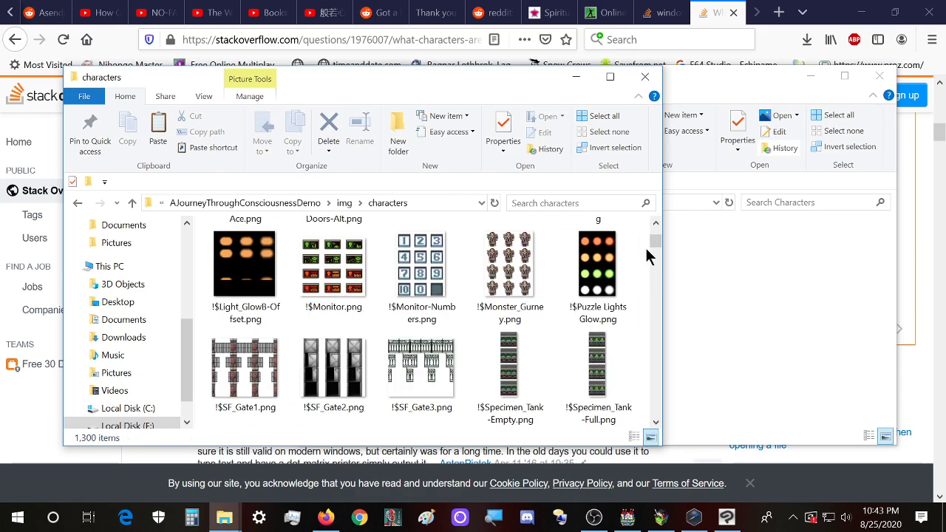
mouse_move(656, 240)
left_mouse_down()
mouse_move(658, 253)
mouse_move(658, 244)
left_mouse_up()
scroll(562, 289, "down", 8)
scroll(505, 304, "up", 3)
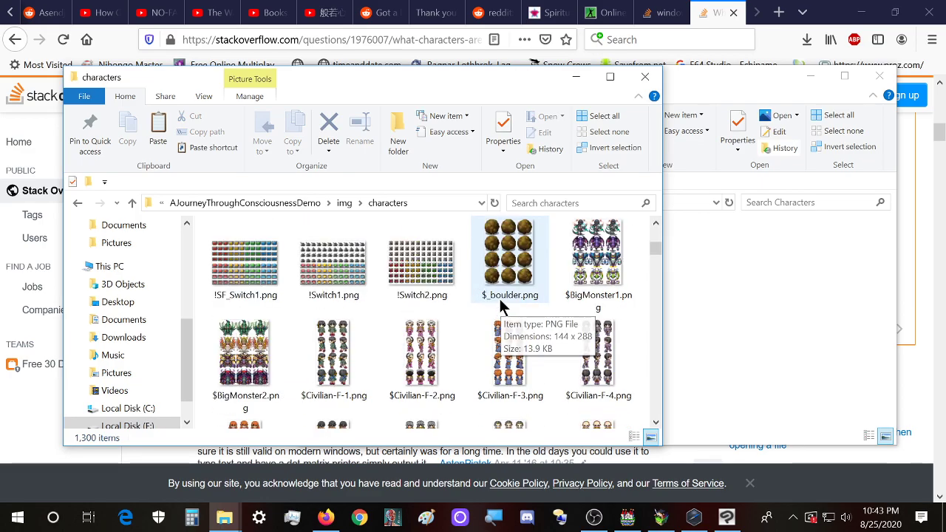
scroll(455, 303, "down", 4)
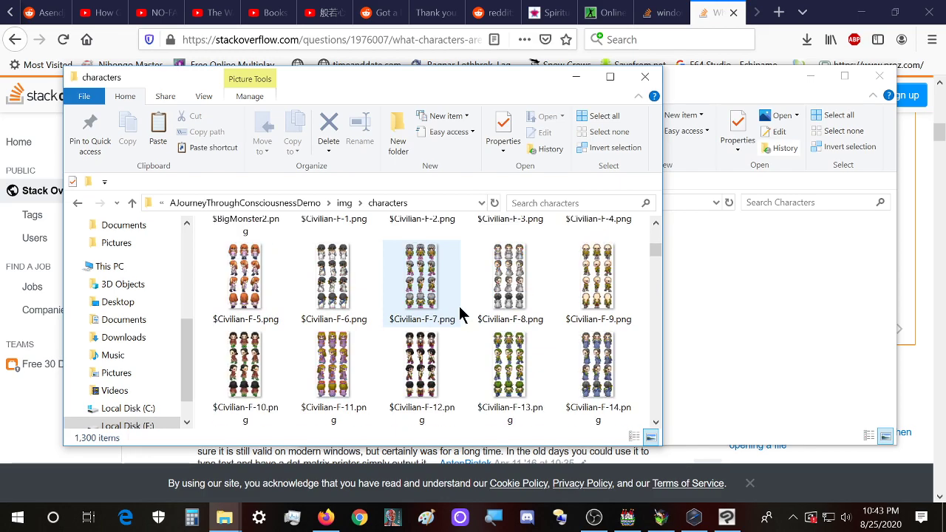
scroll(459, 306, "up", 4)
scroll(459, 306, "down", 20)
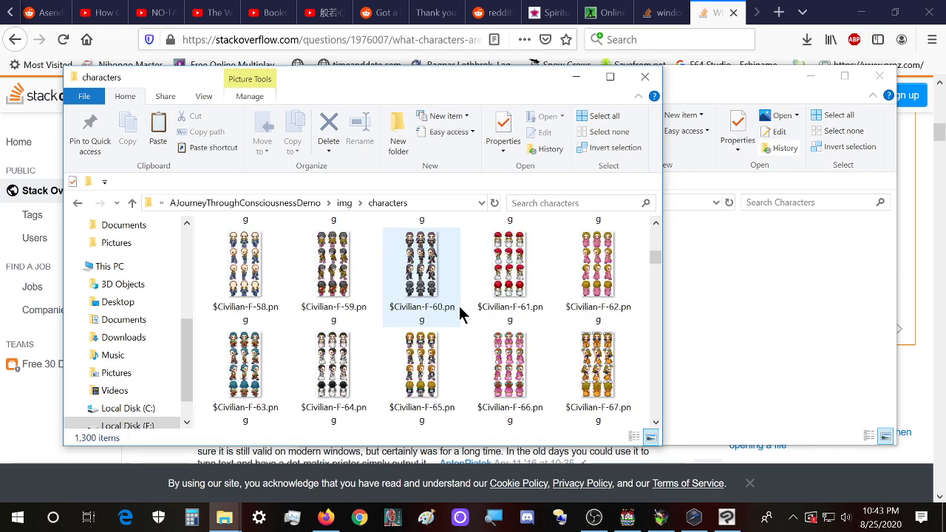
scroll(459, 306, "down", 15)
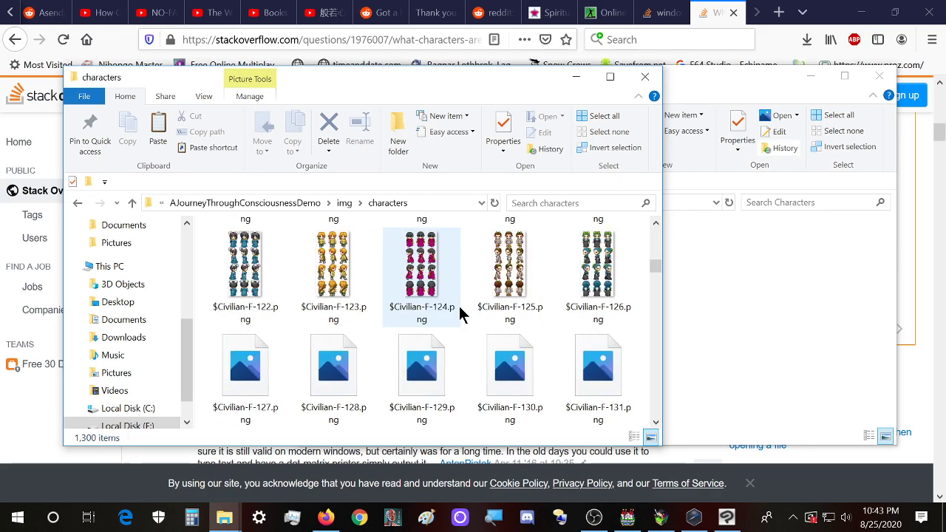
scroll(459, 306, "down", 12)
left_click_drag(657, 289, 654, 381)
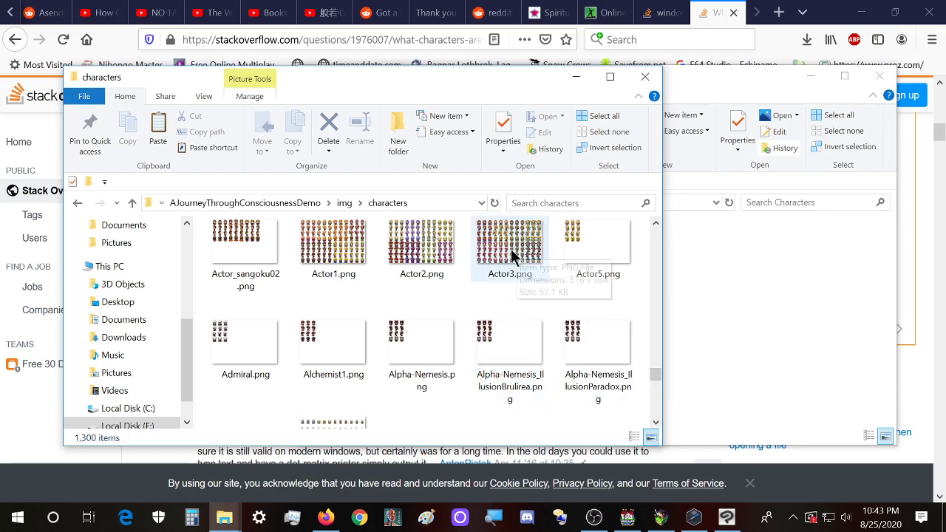
key("ctrl+v")
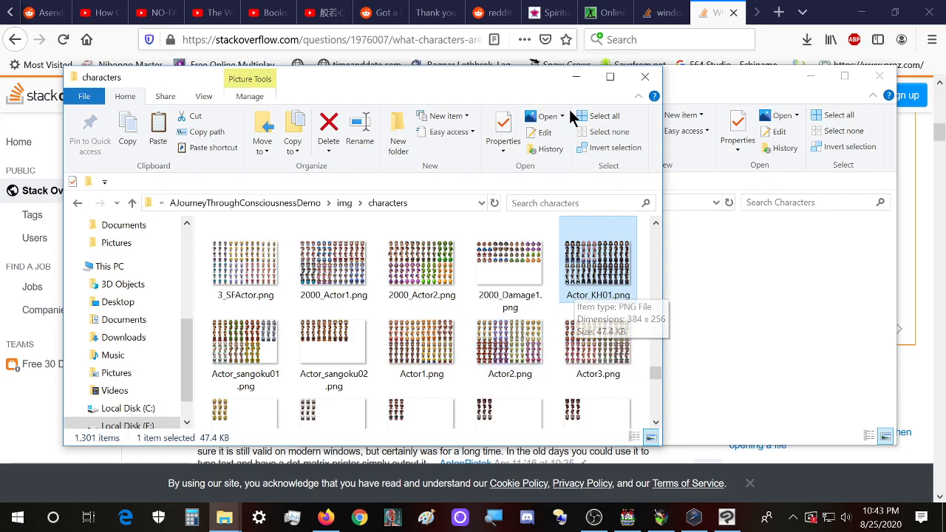
- Switch to Clip Studio Paint and open Actor_KH01.png from the KH_Fantasyhero Characters folder in it
left_click_drag(507, 80, 288, 80)
left_click(666, 87)
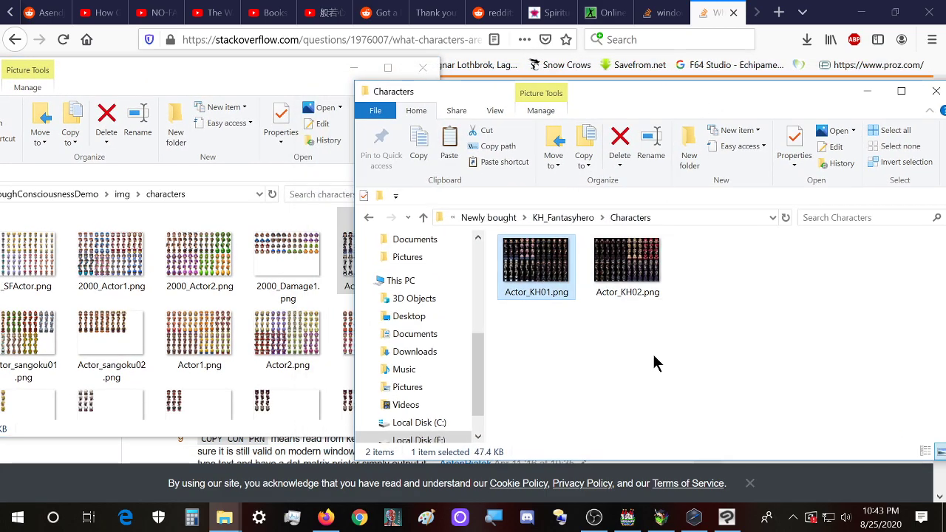
left_click(727, 516)
mouse_move(224, 517)
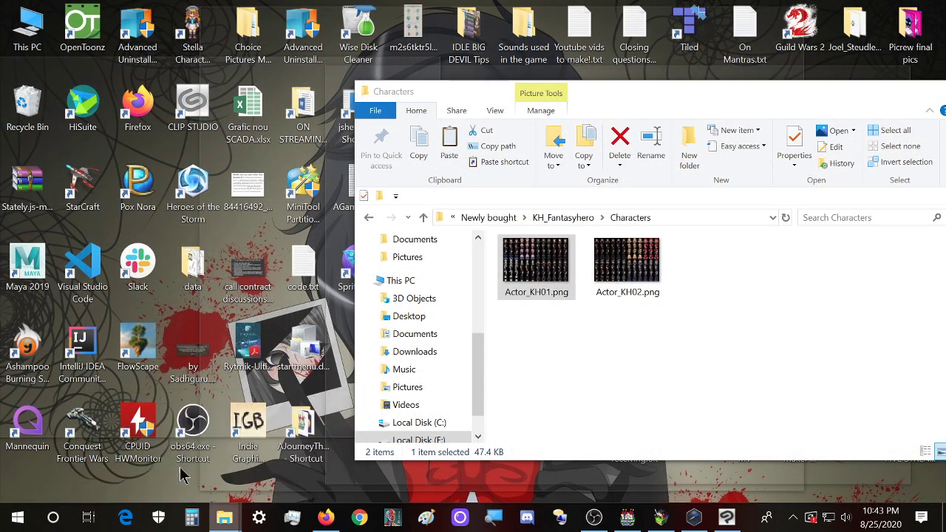
left_click(156, 458)
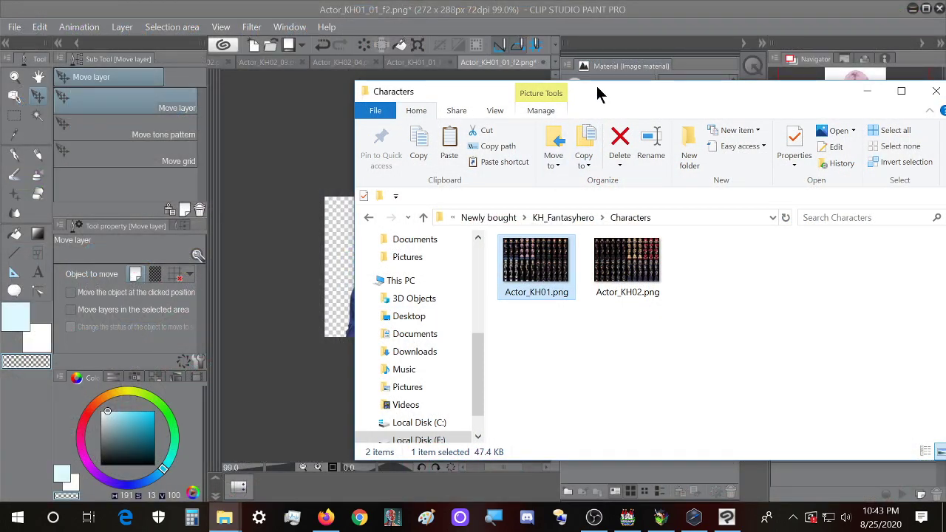
left_click_drag(596, 86, 792, 105)
left_click_drag(408, 272, 410, 273)
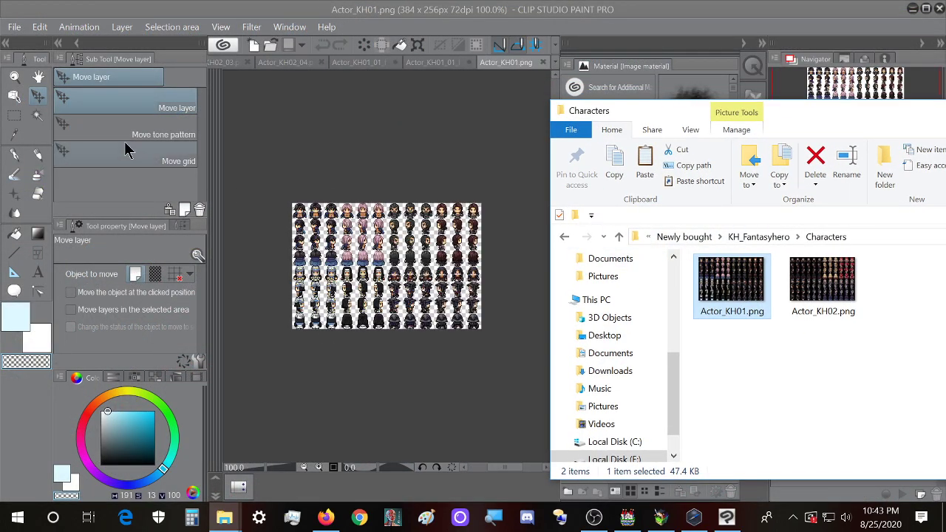
- Change the Actor_KH01.png image resolution to a width of 576 px and height of 384 px at 1.50 scale
left_click(39, 27)
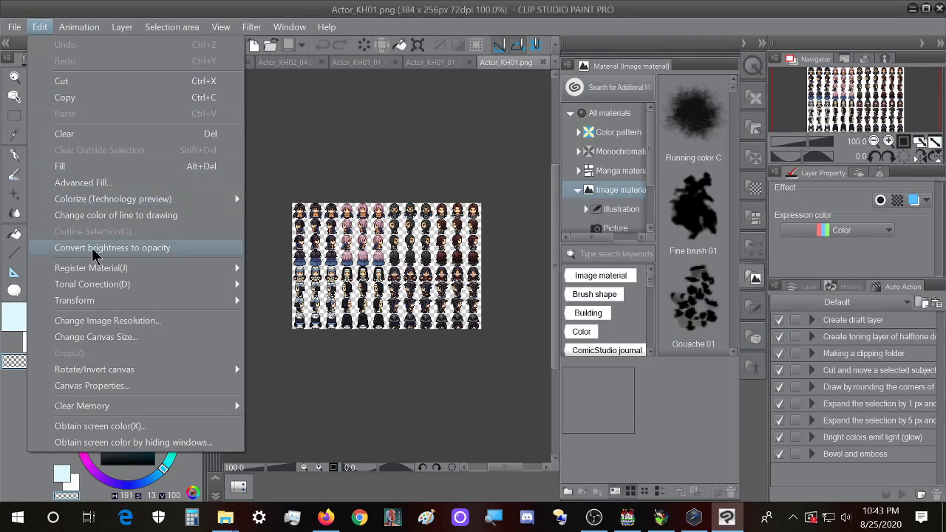
left_click(111, 319)
double_click(345, 237)
type("576")
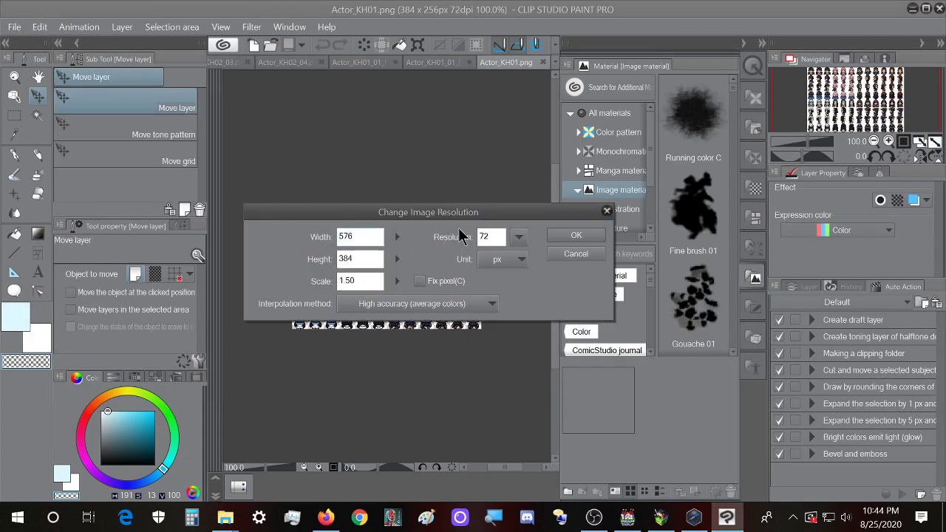
left_click(575, 237)
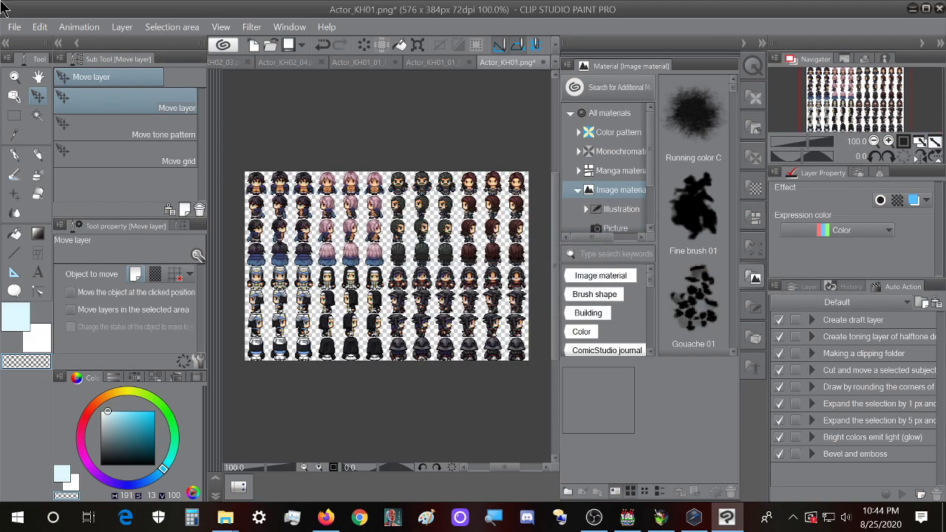
- Save the resized sprite sheet as Actor_KH03.png in the KH_Fantasyhero Characters folder, in PNG format
left_click(14, 26)
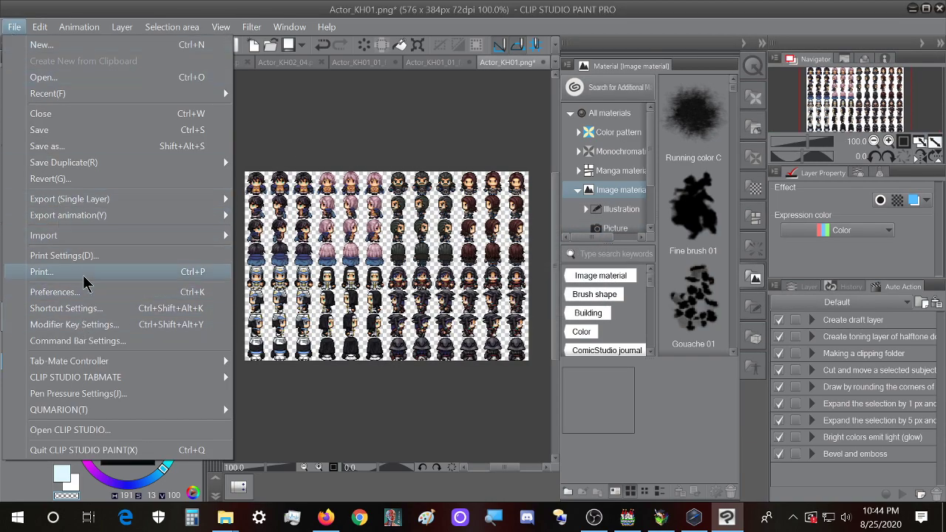
mouse_move(93, 167)
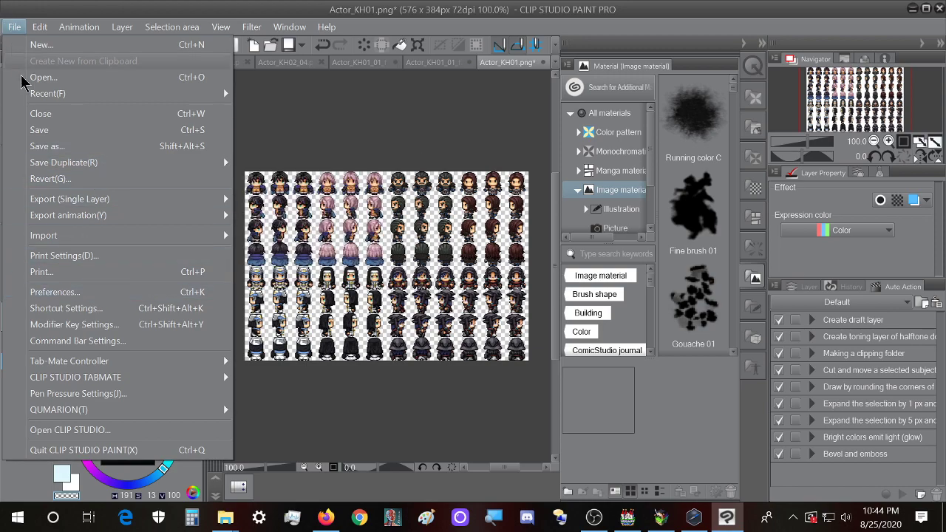
left_click(45, 146)
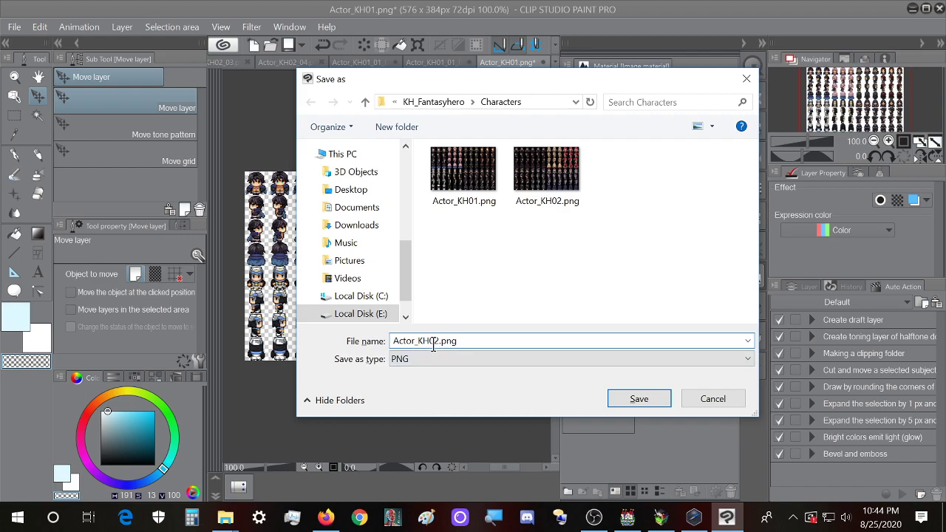
left_click(645, 402)
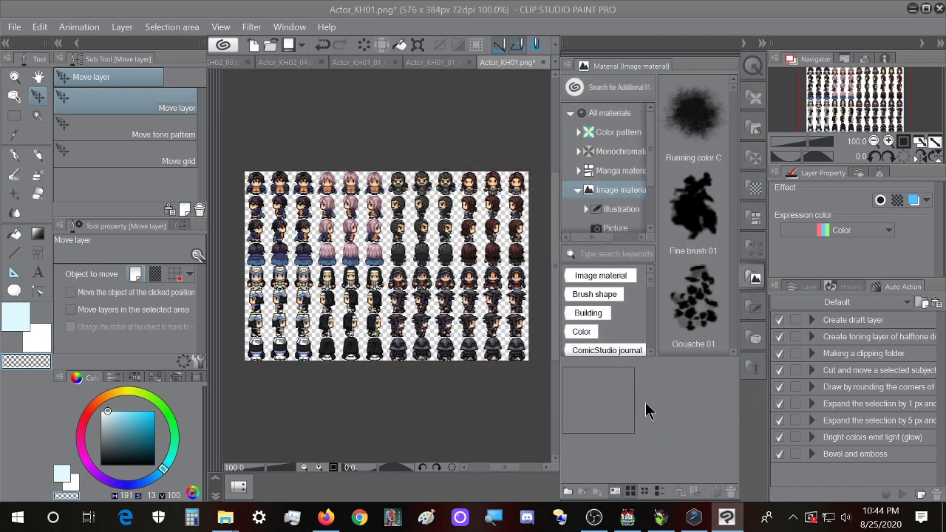
left_click(516, 206)
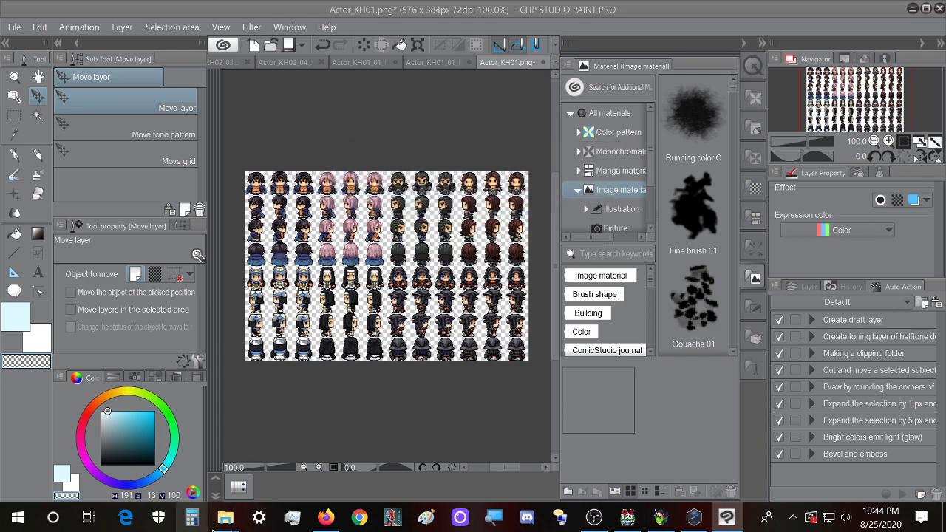
- Replace Actor_KH01.png in the project's img characters folder with Actor_KH03.png, moved from the KH_Fantasyhero Characters folder
mouse_move(225, 518)
left_click(180, 471)
left_click_drag(813, 111, 632, 103)
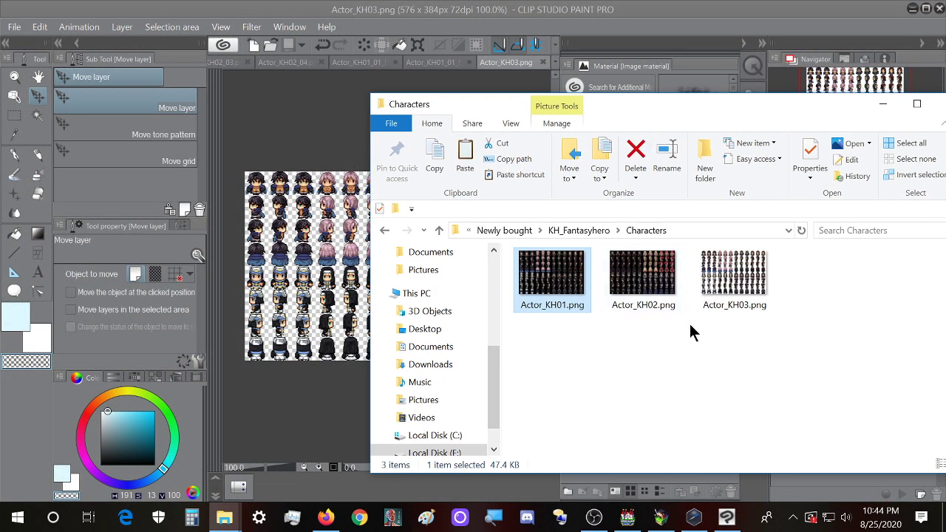
left_click(763, 276)
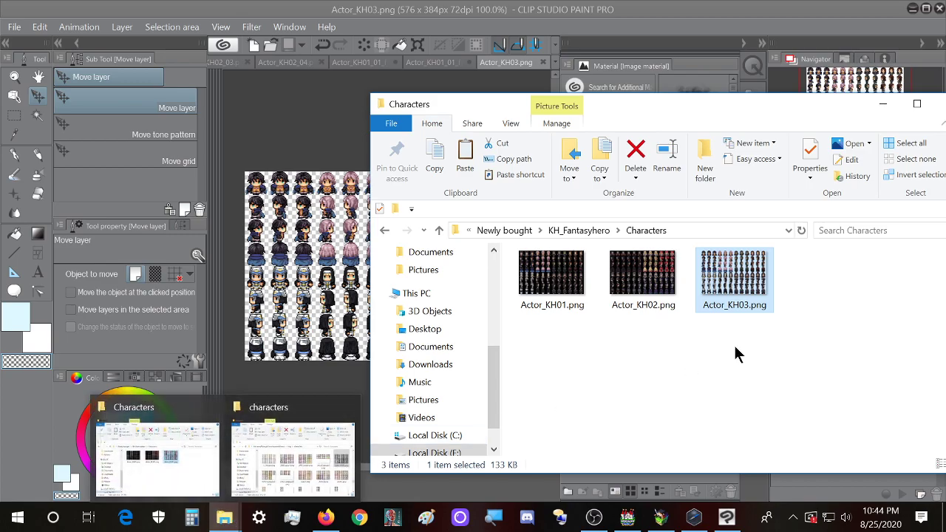
mouse_move(224, 517)
mouse_move(189, 461)
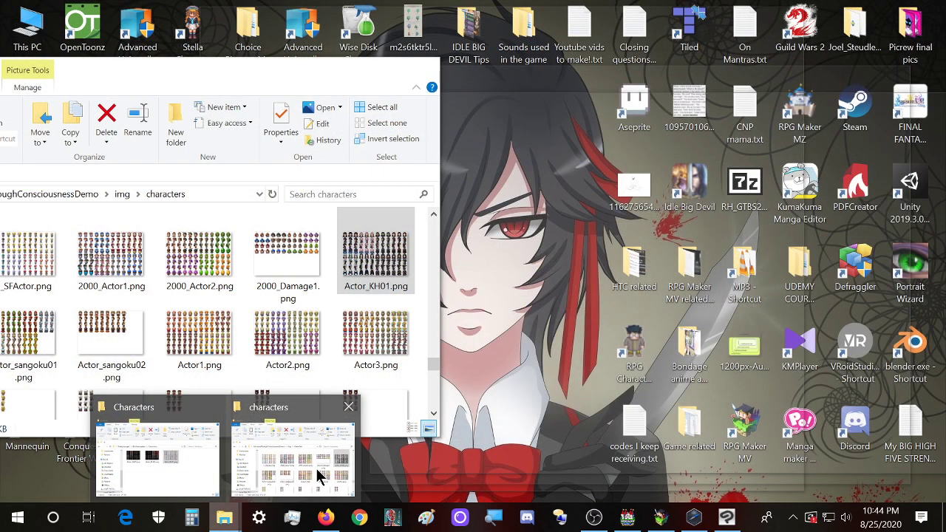
left_click(316, 468)
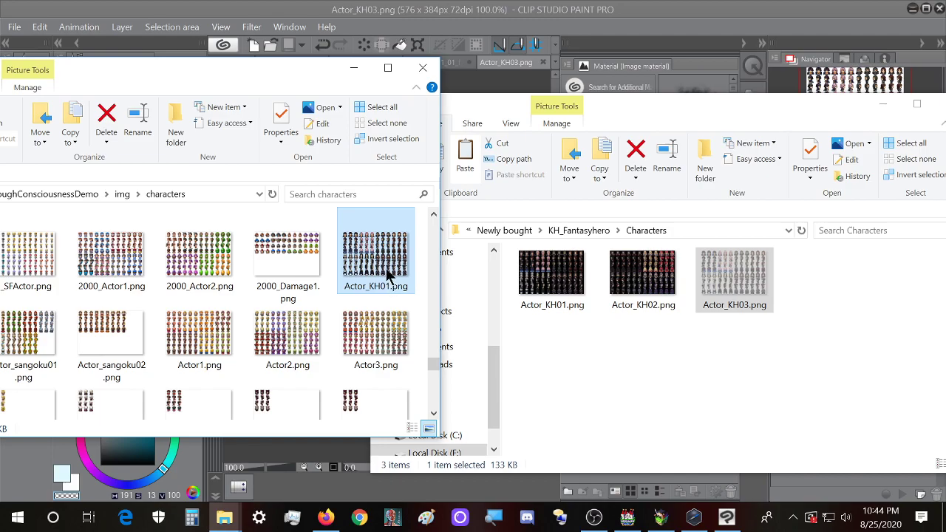
left_click_drag(386, 275, 386, 274)
left_click_drag(272, 70, 405, 71)
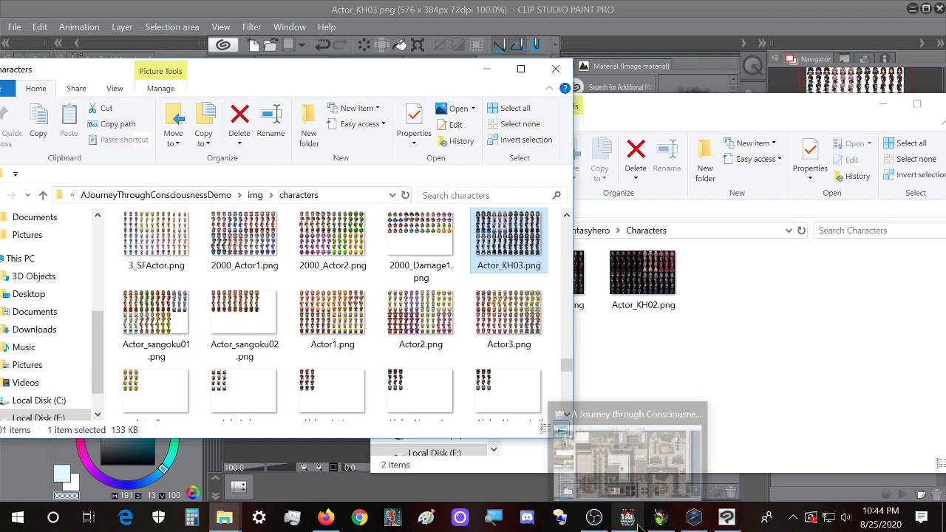
- Switch to RPG Maker MV, start a new event beside the cracked stone wall and search its image list for "kh"
left_click(629, 451)
double_click(503, 338)
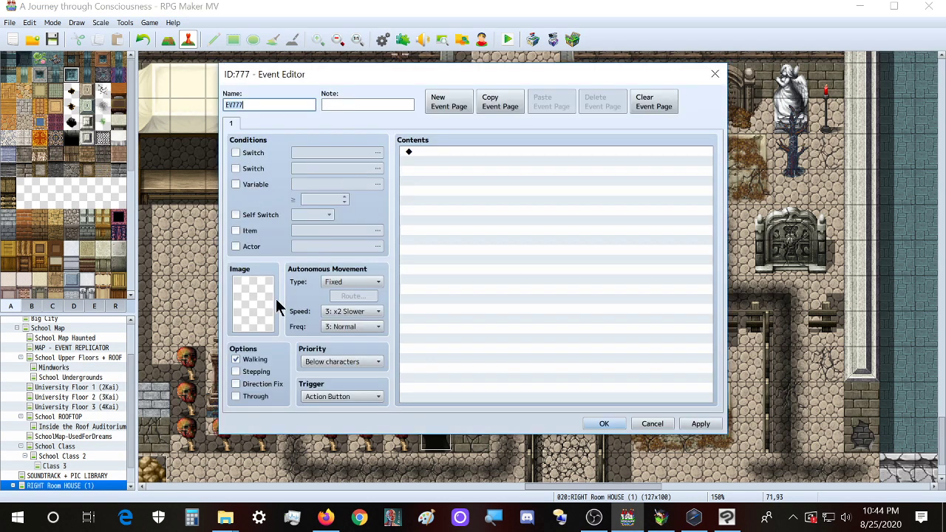
double_click(271, 289)
left_click(362, 276)
scroll(362, 299, "down", 4)
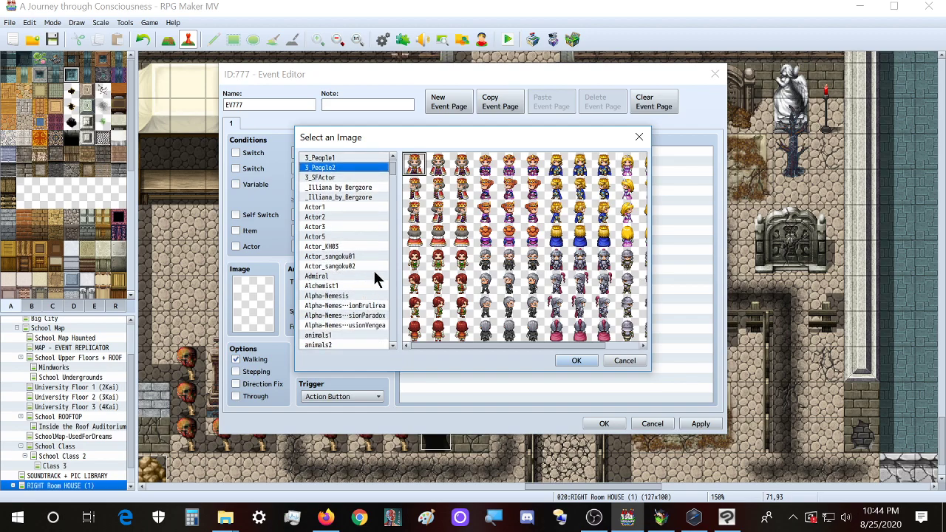
scroll(374, 271, "down", 4)
key("ctrl+f")
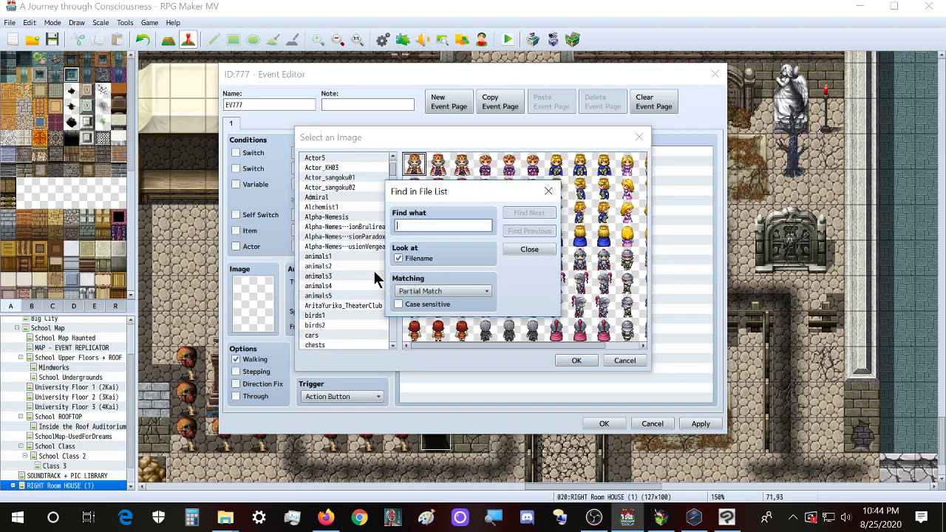
type("kh")
key("Return")
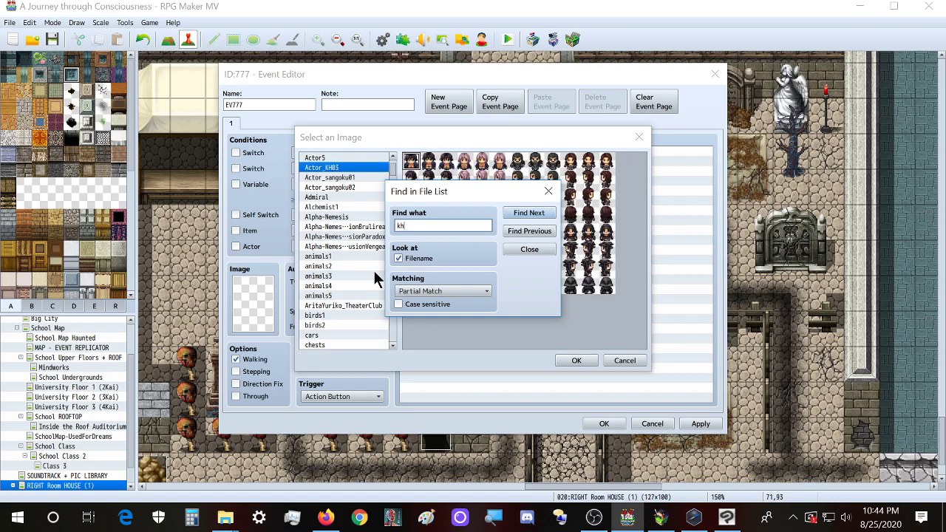
- Set the event's image to a brown-haired character from Actor_KH03 and apply the event to the map
left_click(549, 191)
left_click(533, 220)
left_click(575, 201)
double_click(586, 211)
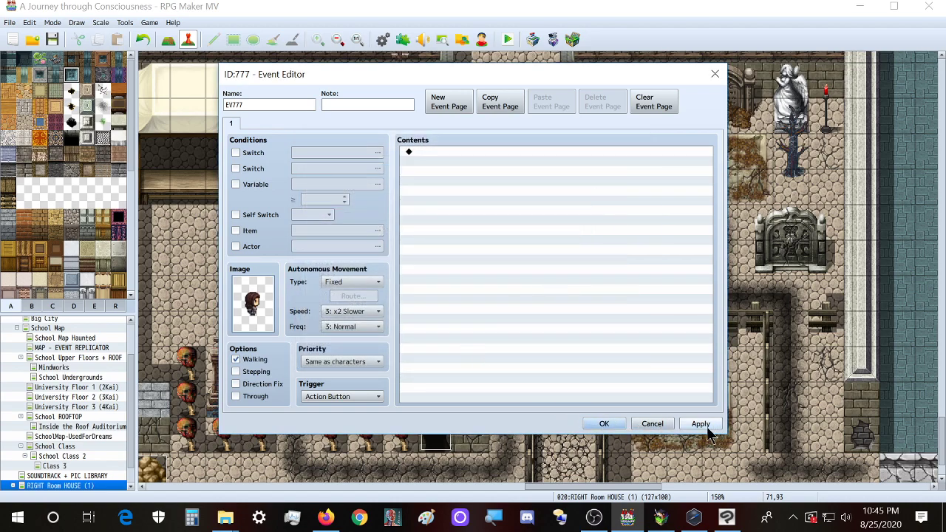
left_click(702, 425)
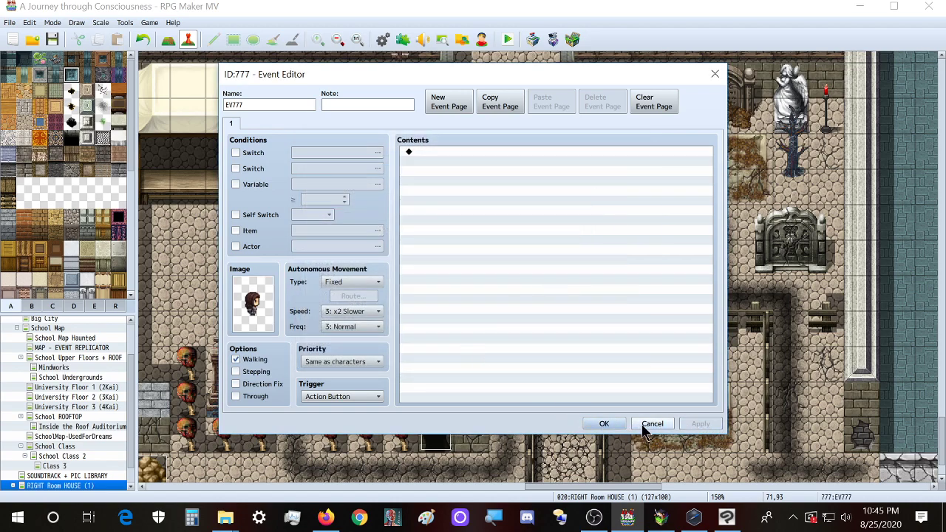
left_click(604, 423)
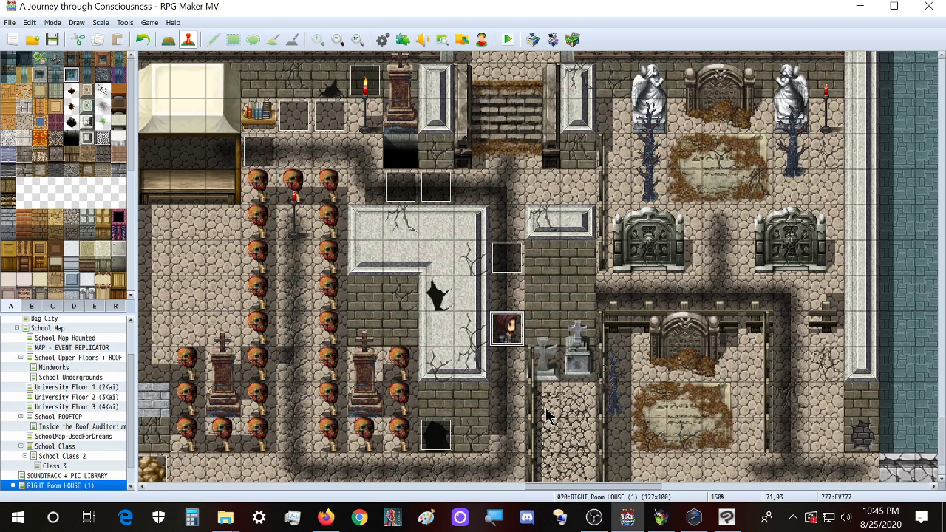
- Reopen the test event, close its editor without changes and delete the event from the map
left_click(522, 380)
left_click(516, 343)
double_click(516, 345)
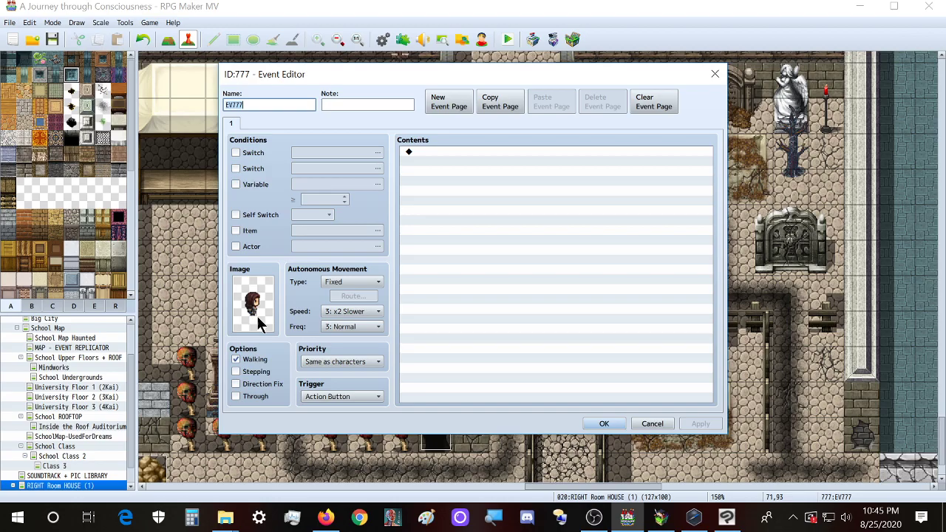
left_click(714, 74)
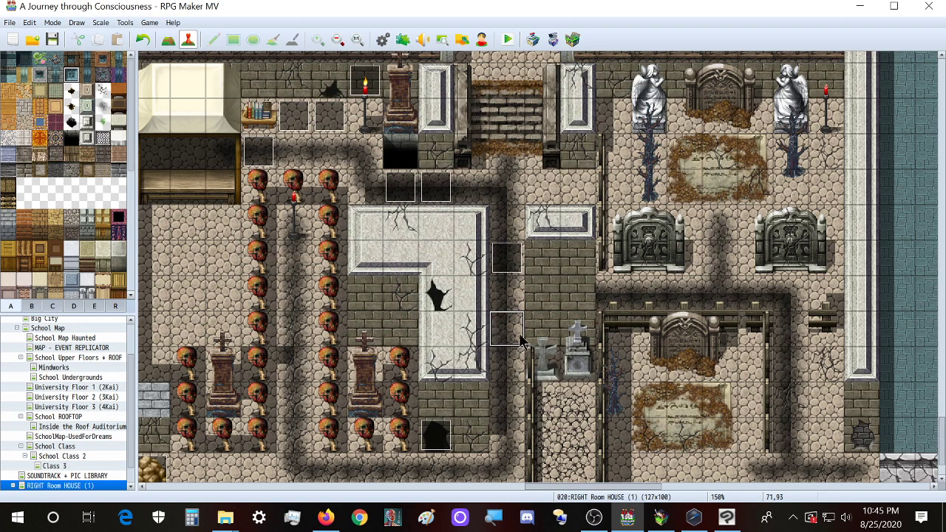
- Switch to the project's img characters folder and rename Actor_KH03.png as Actor_KH01.png
mouse_move(225, 517)
left_click(157, 474)
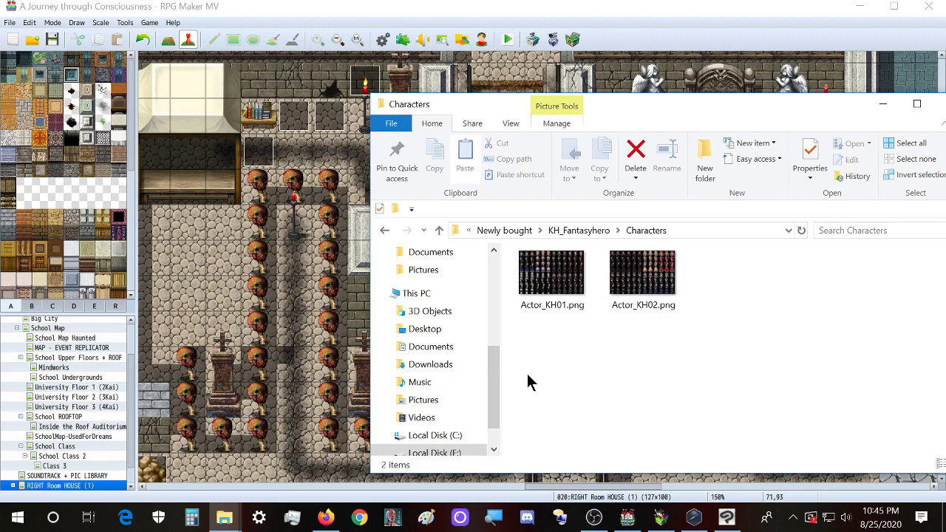
mouse_move(225, 518)
left_click(268, 472)
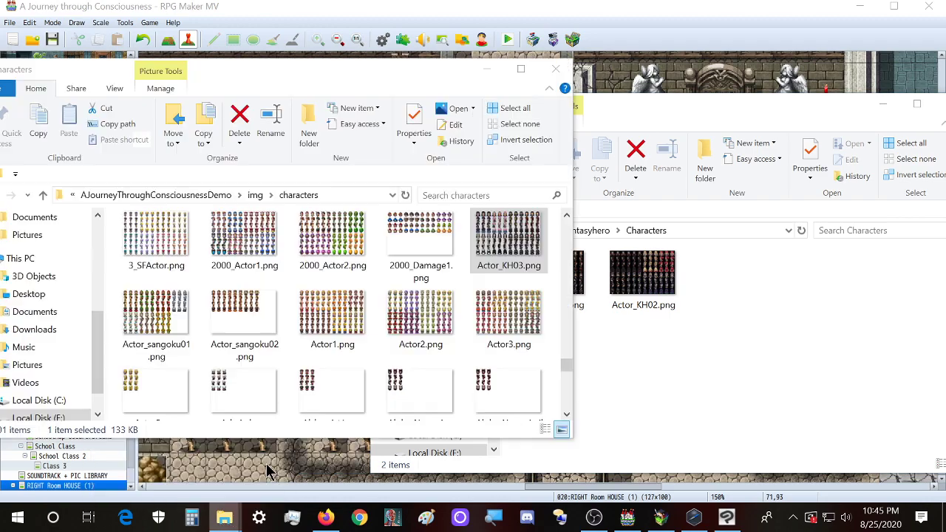
right_click(507, 256)
mouse_move(550, 523)
left_click(544, 507)
left_click(520, 265)
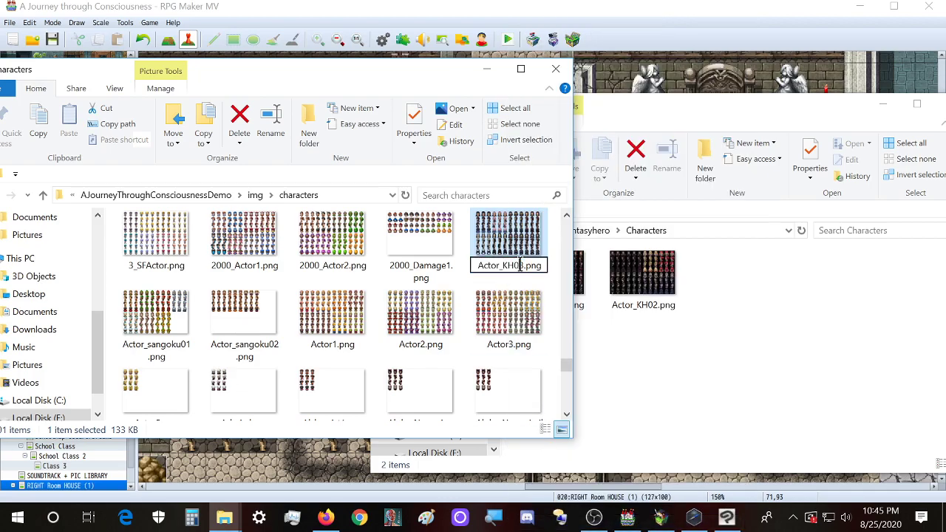
key("Return")
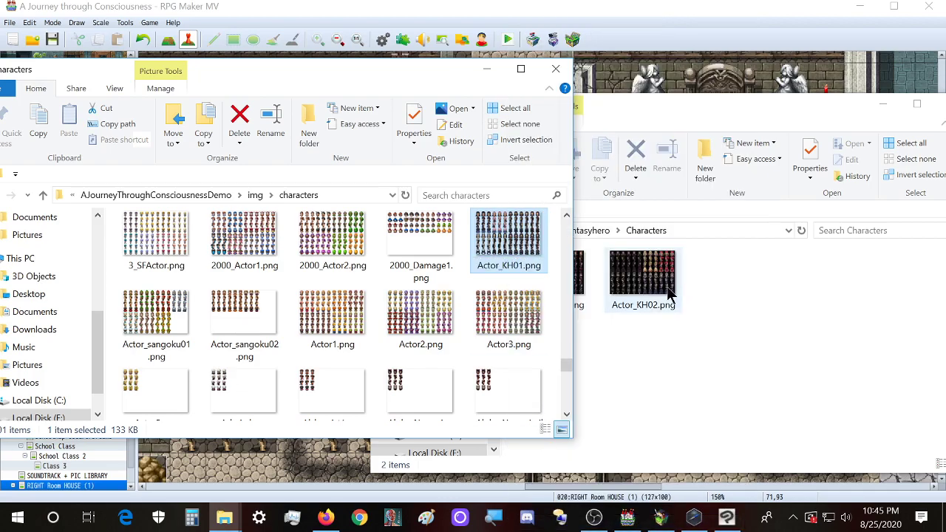
- Bring up the KH_Fantasyhero Characters folder containing Actor_KH02.png in front of RPG Maker MV
left_click(667, 352)
left_click(559, 6)
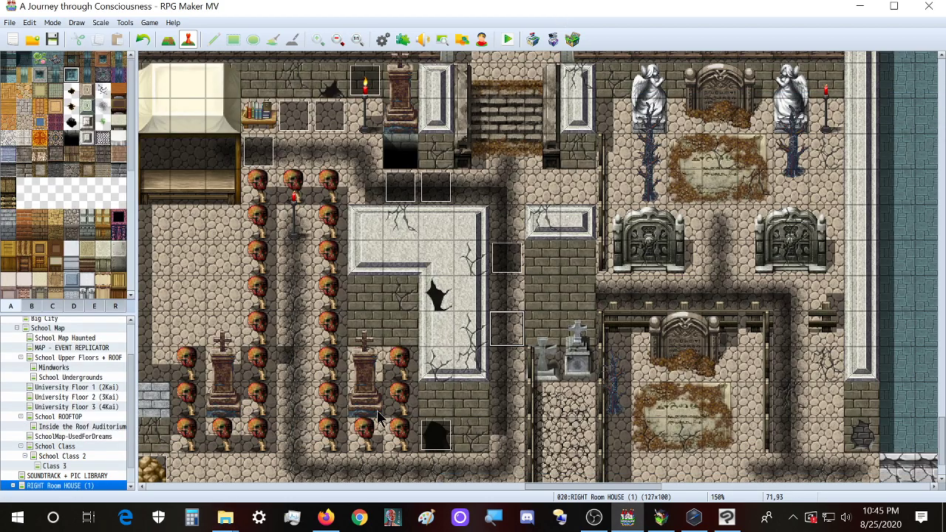
mouse_move(224, 518)
left_click(168, 474)
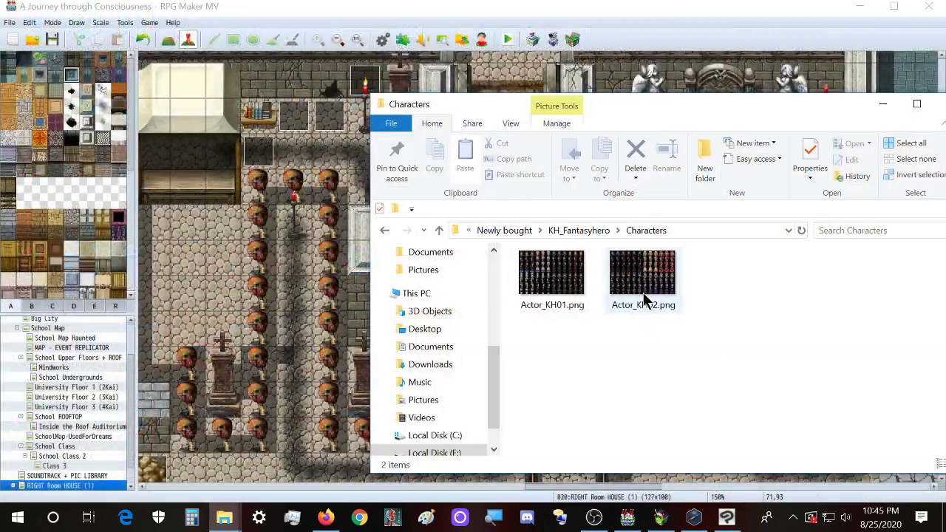
- Open Actor_KH02.png from the KH_Fantasyhero Characters folder in Clip Studio Paint
left_click(643, 300)
left_click(728, 517)
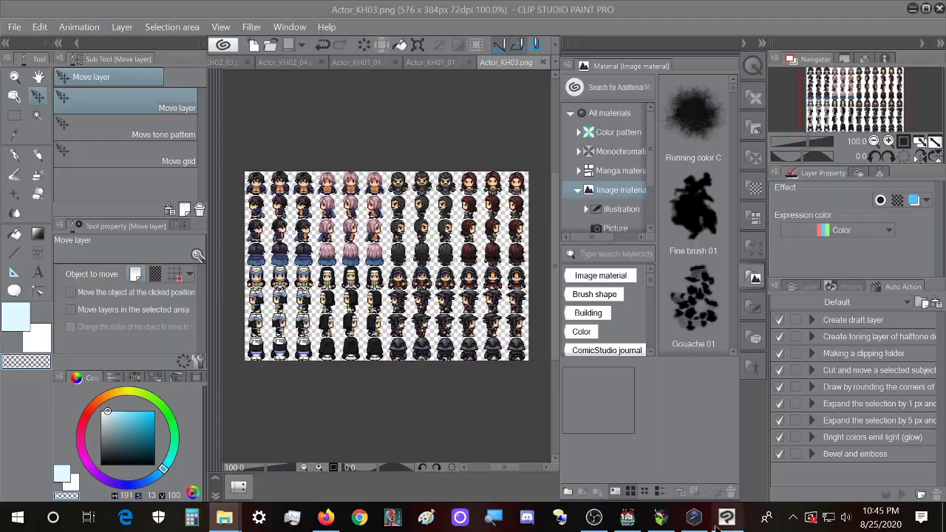
mouse_move(224, 518)
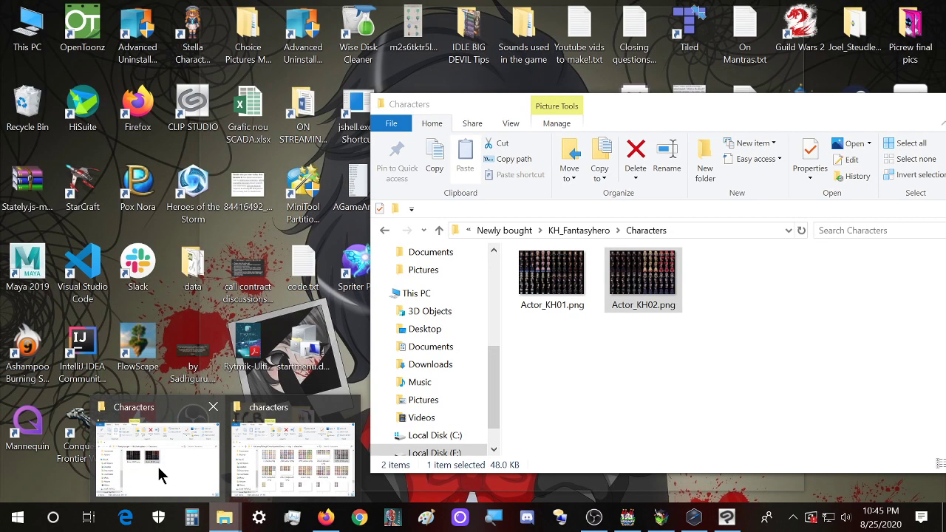
left_click(157, 464)
left_click_drag(622, 102, 705, 110)
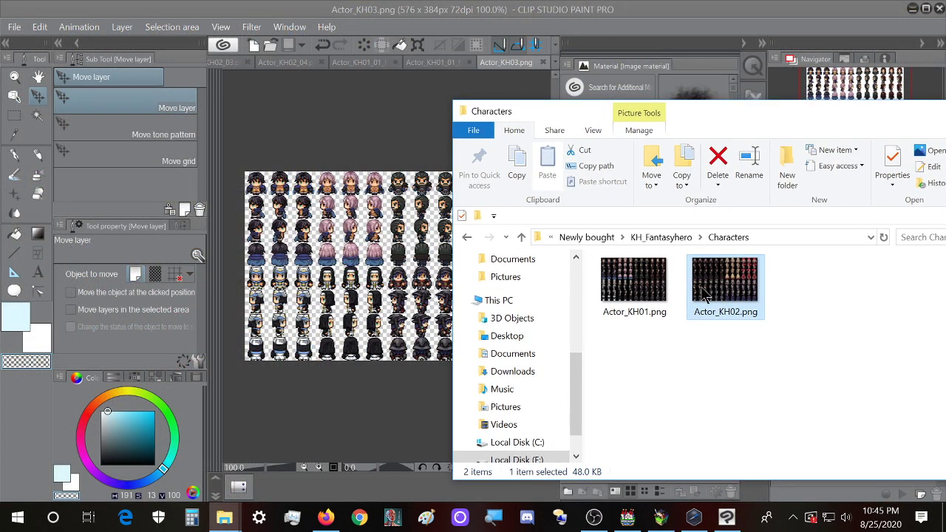
- Change the image resolution of the sprite sheet to 576 x 384 px at a scale of 1.50
left_click(40, 27)
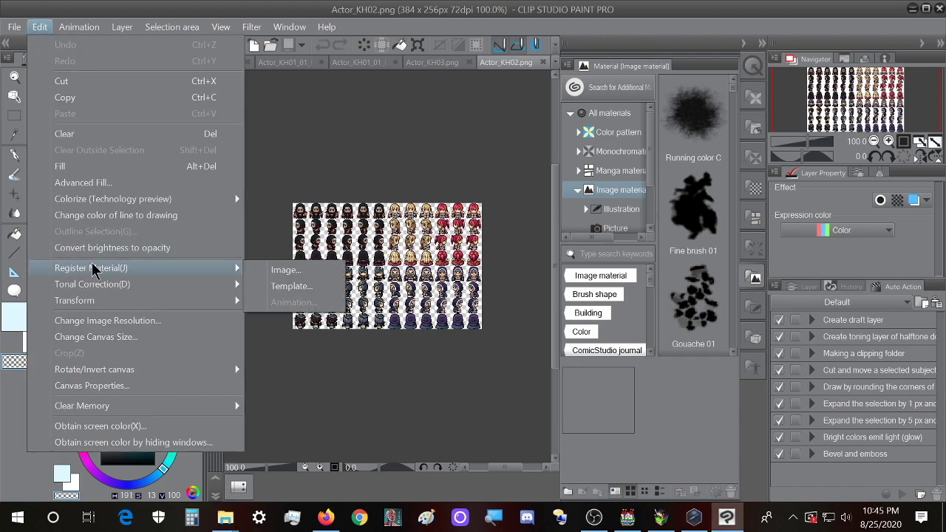
left_click(107, 321)
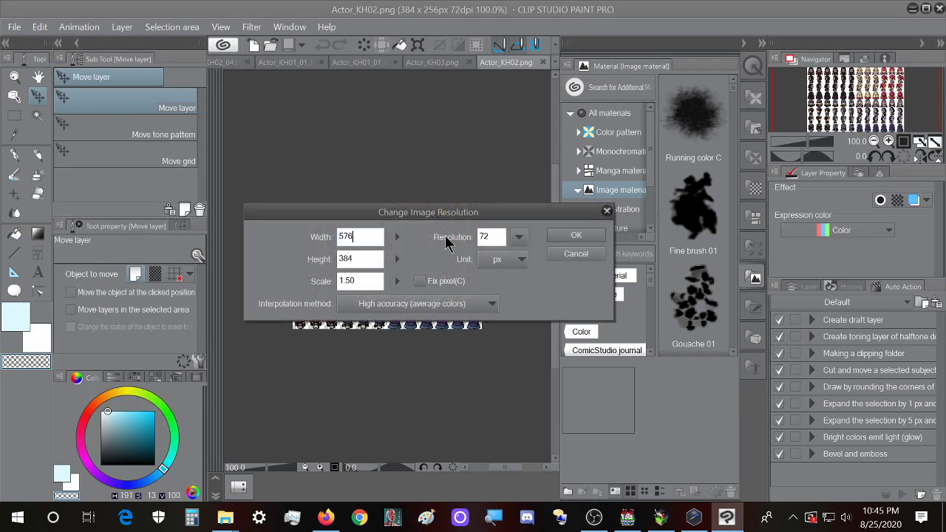
left_click(583, 238)
- Save the resized sheet as a PNG over Actor_KH02.png in the KH_Fantasyhero Characters folder
left_click(14, 27)
left_click(209, 7)
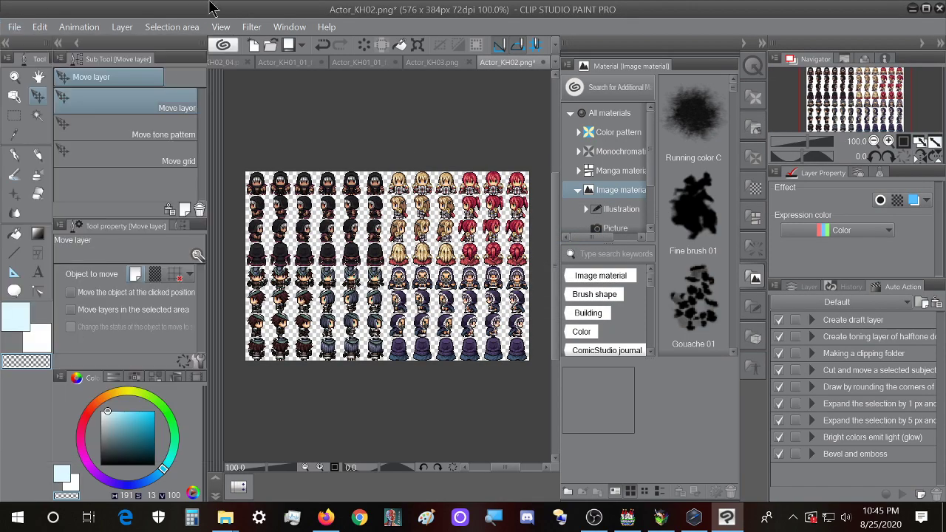
key("ctrl+shift+s")
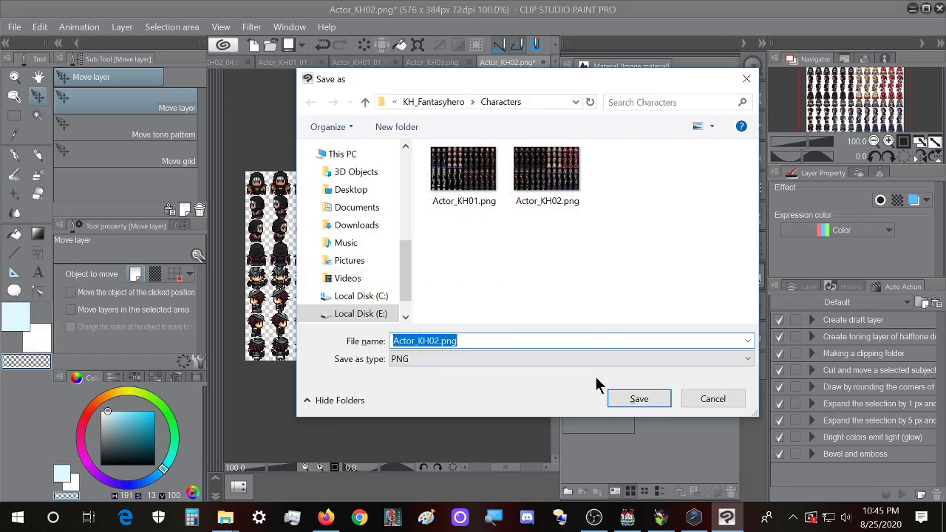
left_click(637, 399)
left_click(508, 268)
left_click(515, 204)
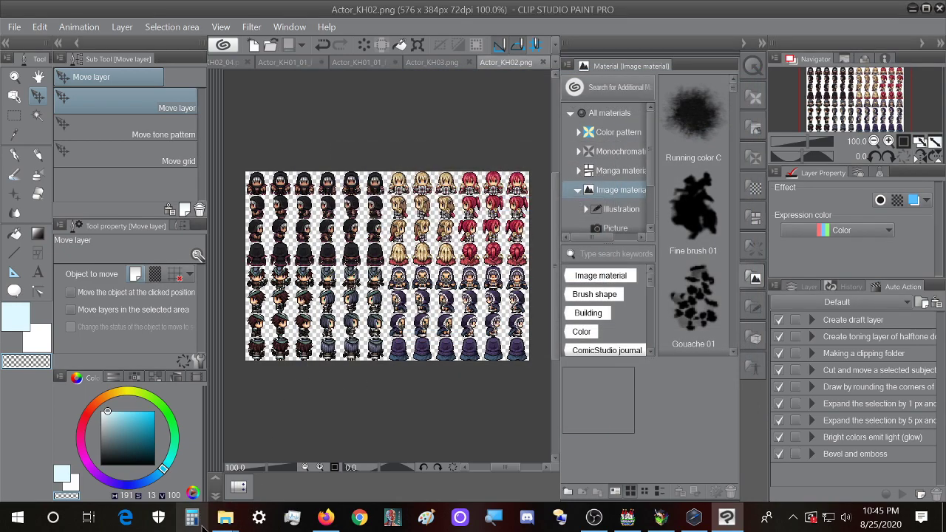
- Copy Actor_KH02.png from the KH_Fantasyhero Characters folder into the AJourneyThroughConsciousnessDemo img/characters folder
mouse_move(224, 518)
left_click(175, 461)
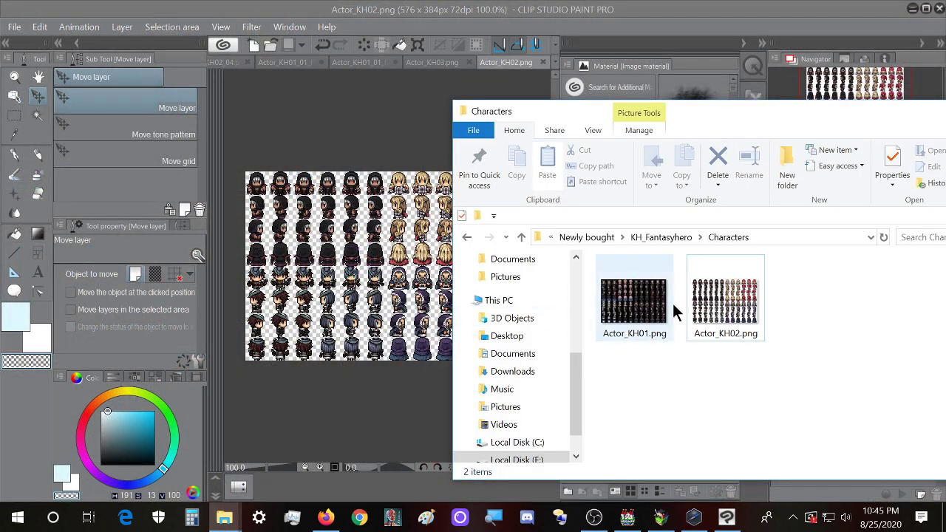
left_click(743, 317)
mouse_move(224, 518)
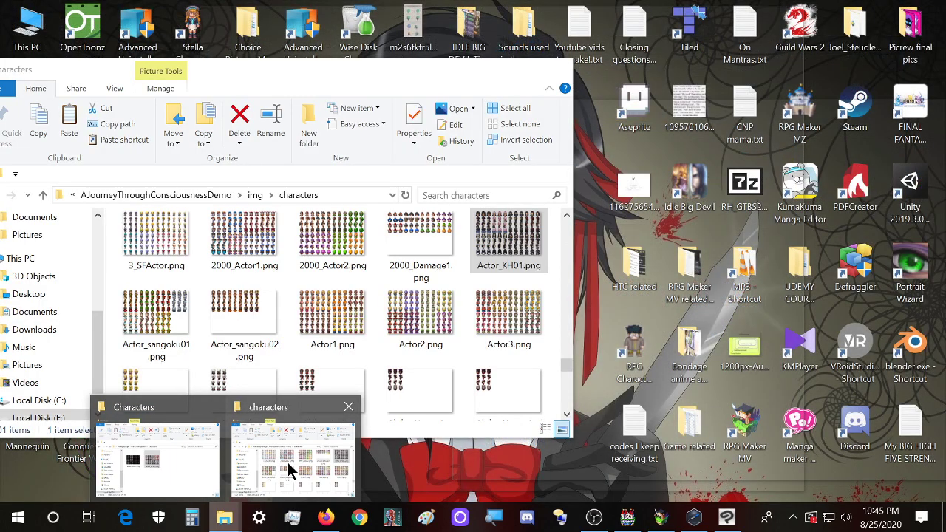
left_click(288, 470)
key("ctrl+v")
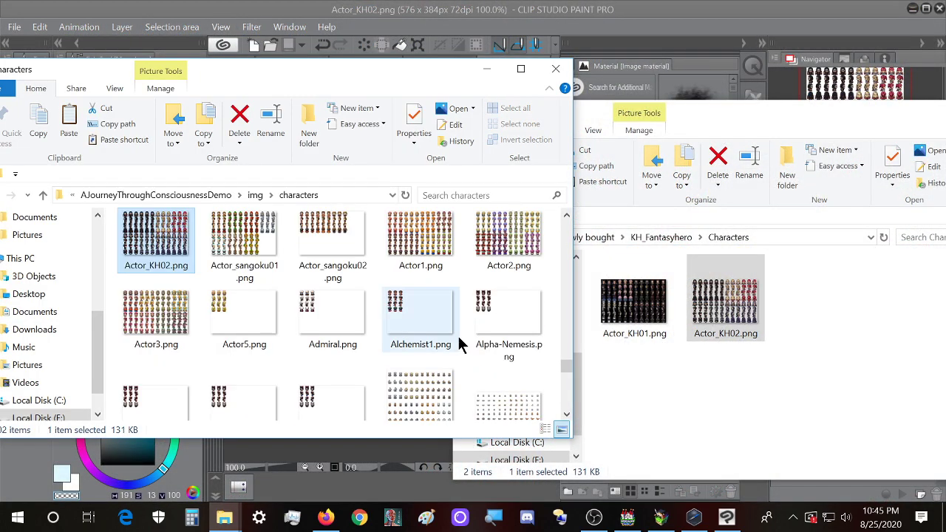
- Switch to RPG Maker MV and start a Show Text command in a new event on the empty path tile
left_click(630, 518)
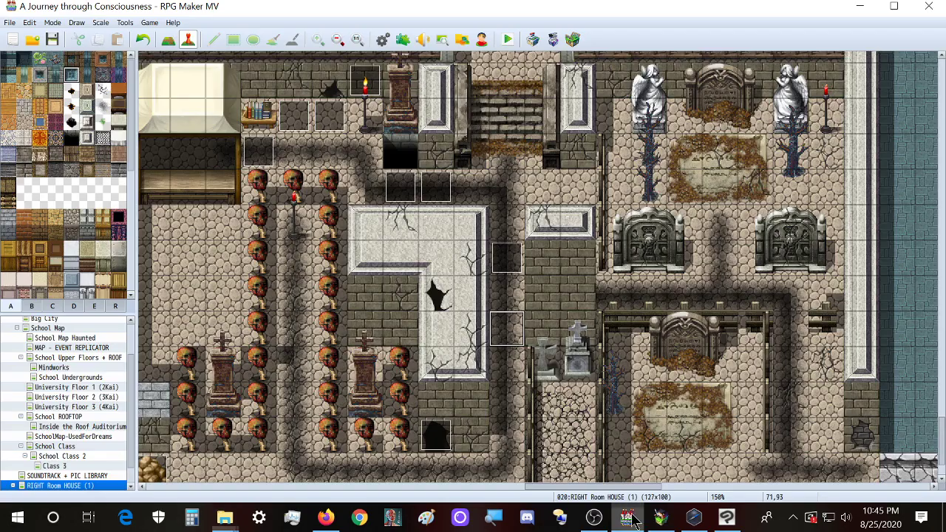
double_click(521, 340)
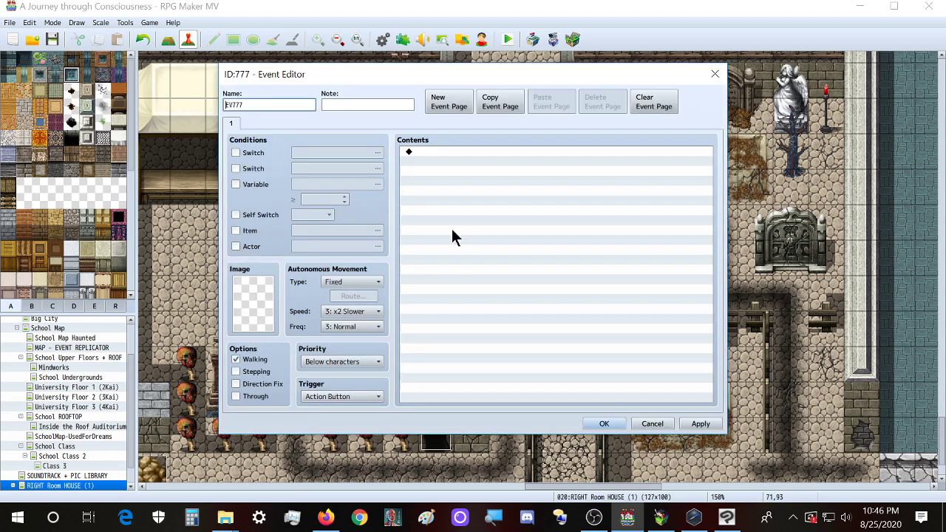
double_click(443, 156)
left_click(467, 154)
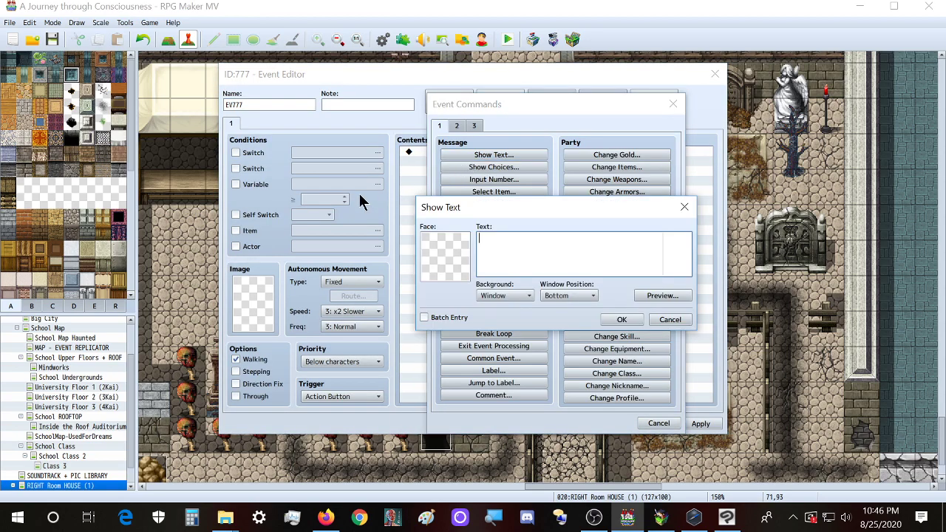
- Find the KH face files, assign the bespectacled woman's face from Actor_KH02, and add the message without text
double_click(444, 257)
left_click(429, 304)
key("ctrl+f")
type("kh")
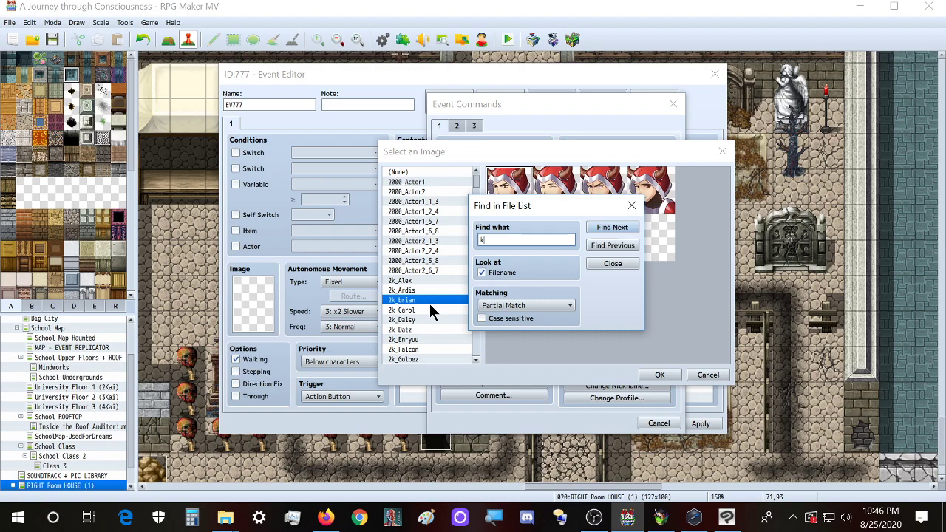
key("Return")
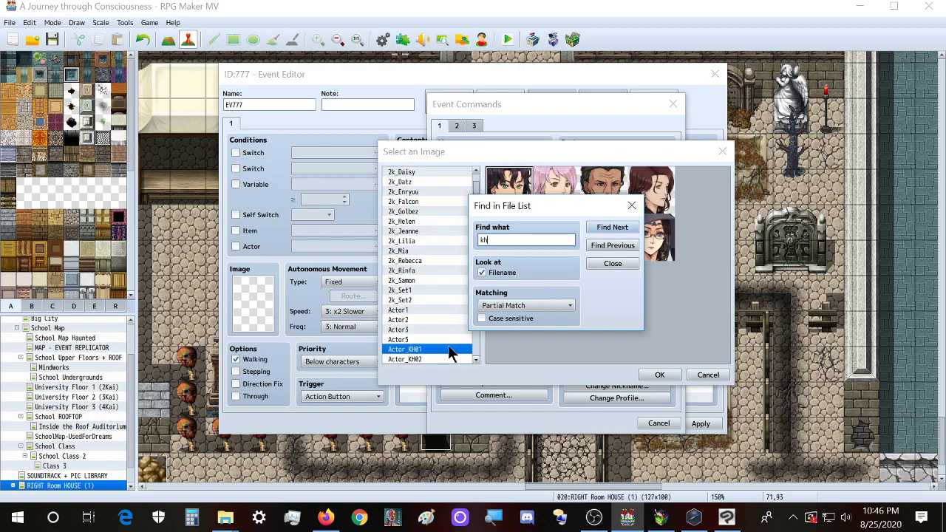
left_click(443, 359)
left_click(632, 206)
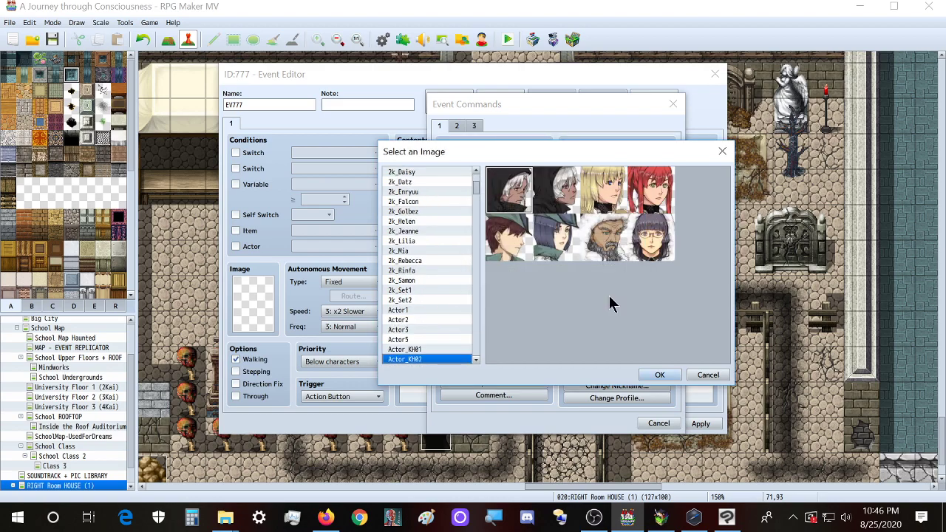
double_click(661, 250)
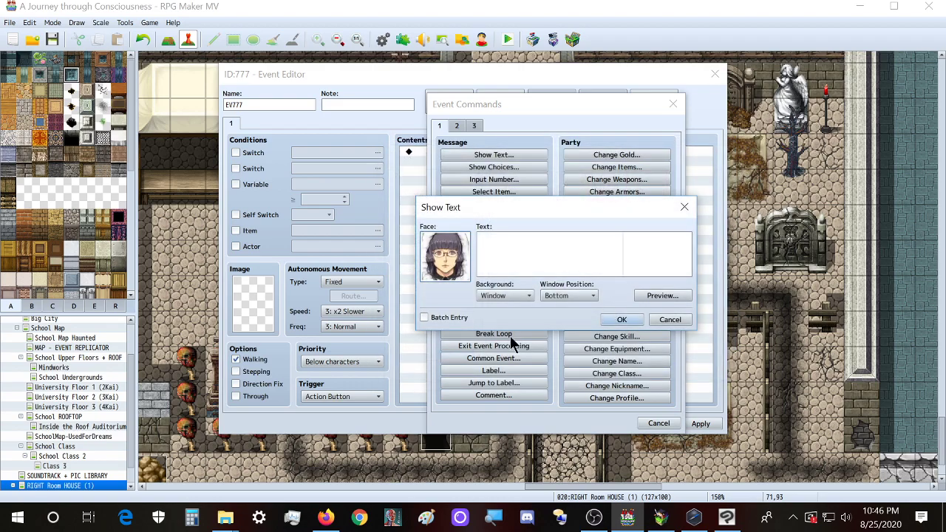
left_click(627, 318)
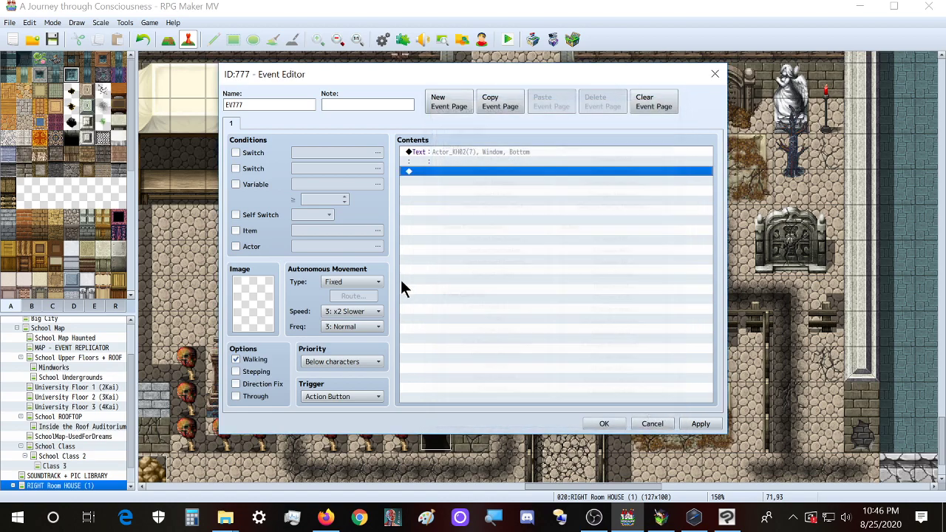
- Find the KH character files and set the event image to a black-hooded character from Actor_KH02
double_click(260, 312)
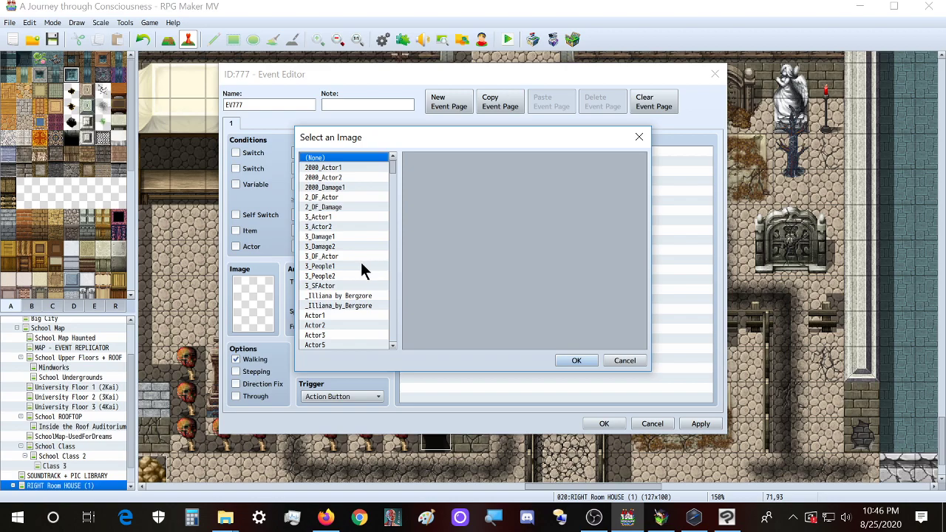
left_click(362, 270)
key("ctrl+f")
type("k")
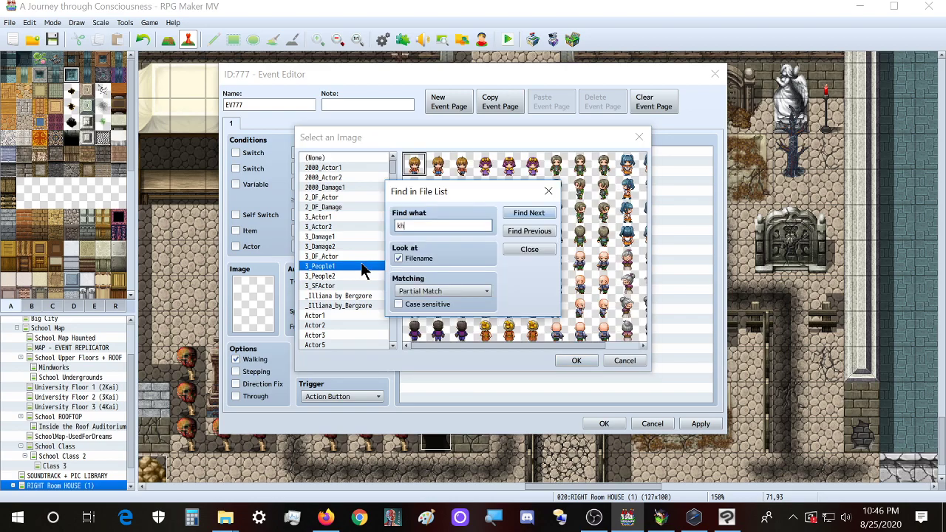
type("h")
key("Return")
left_click_drag(493, 190, 347, 123)
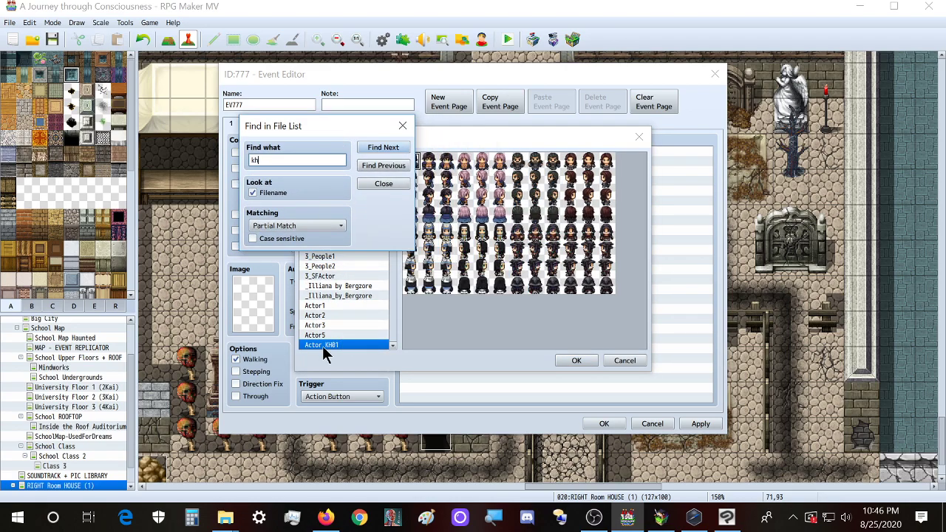
scroll(341, 339, "down", 1)
left_click(341, 343)
left_click_drag(584, 255, 500, 236)
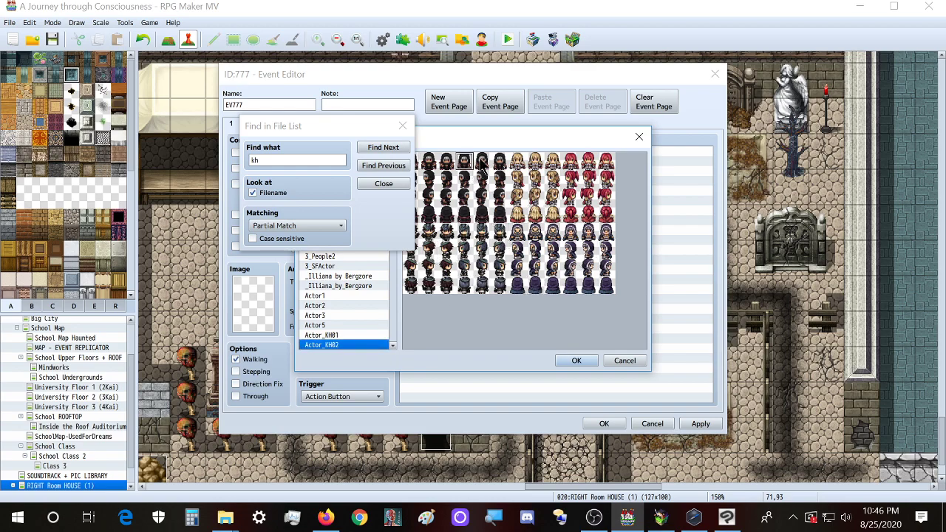
double_click(477, 193)
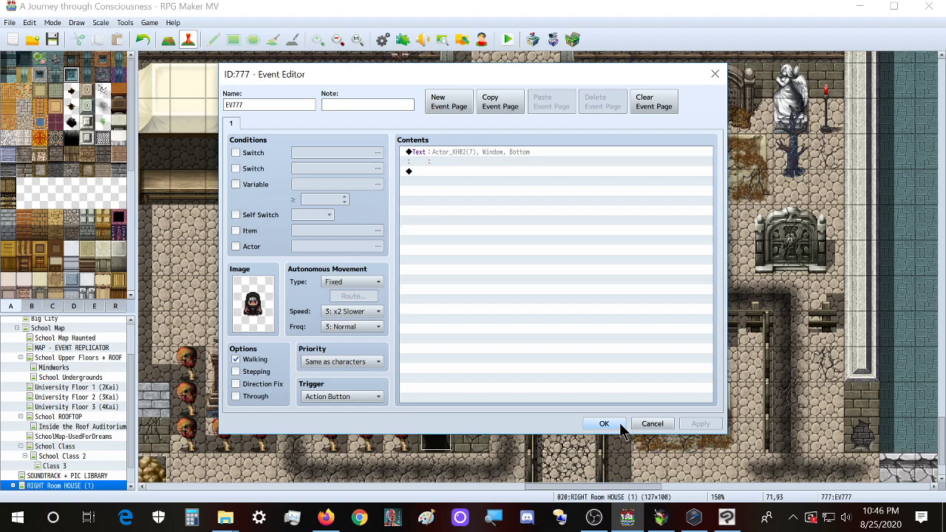
- Confirm the test event and delete it from the map
left_click(604, 424)
left_click(528, 410)
left_click(515, 341)
key("Delete")
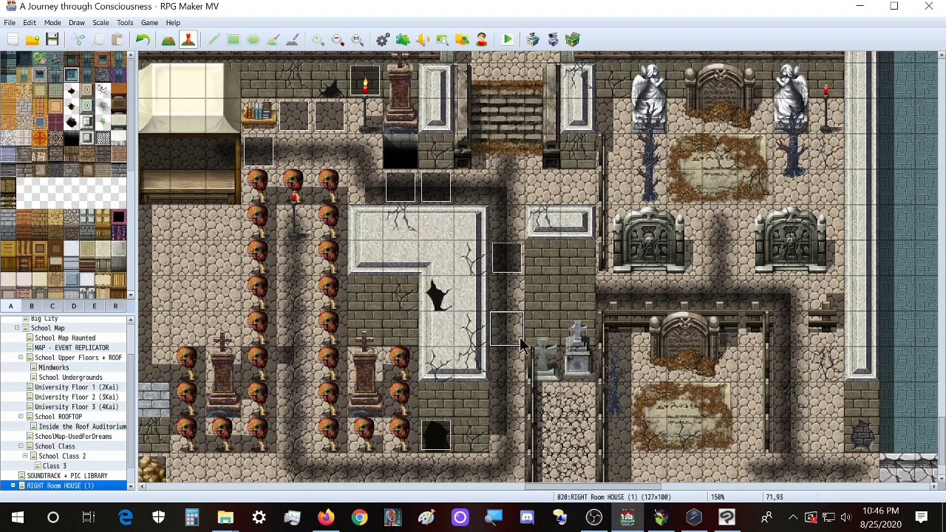
- Switch to the KH_Fantasyhero Characters folder in File Explorer and go back to the Newly bought folder
mouse_move(224, 517)
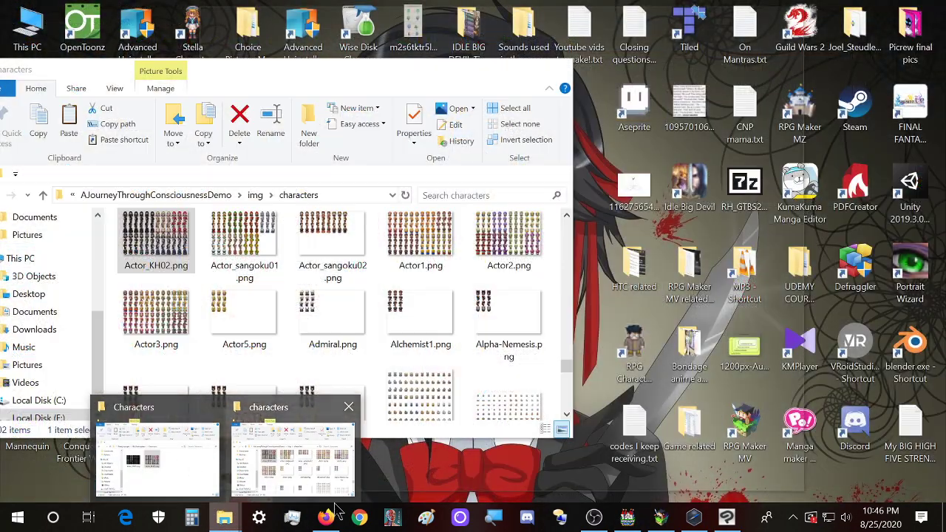
left_click(326, 518)
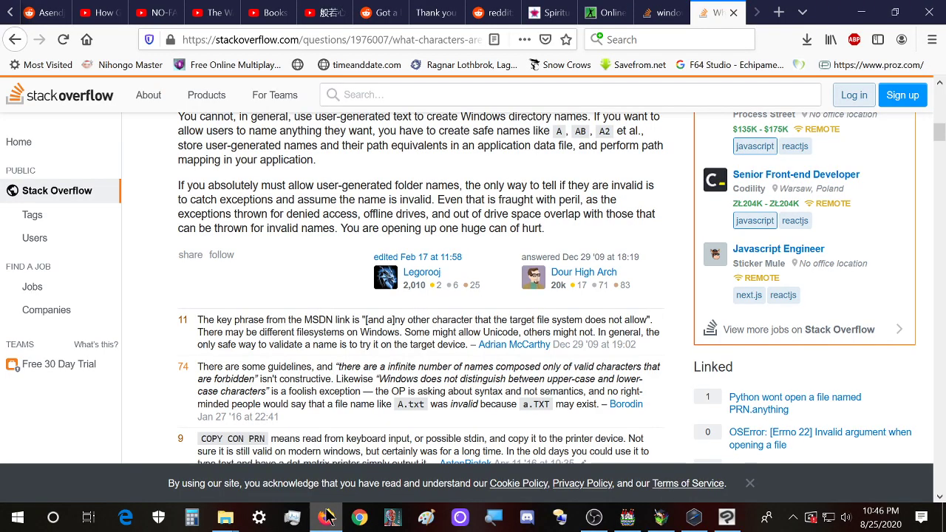
mouse_move(225, 517)
left_click(203, 456)
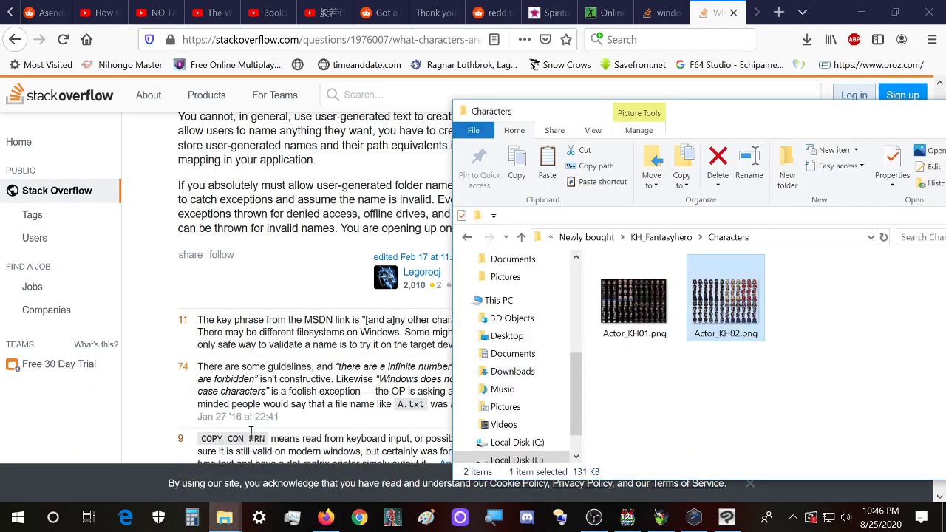
left_click(660, 386)
key("alt+Left")
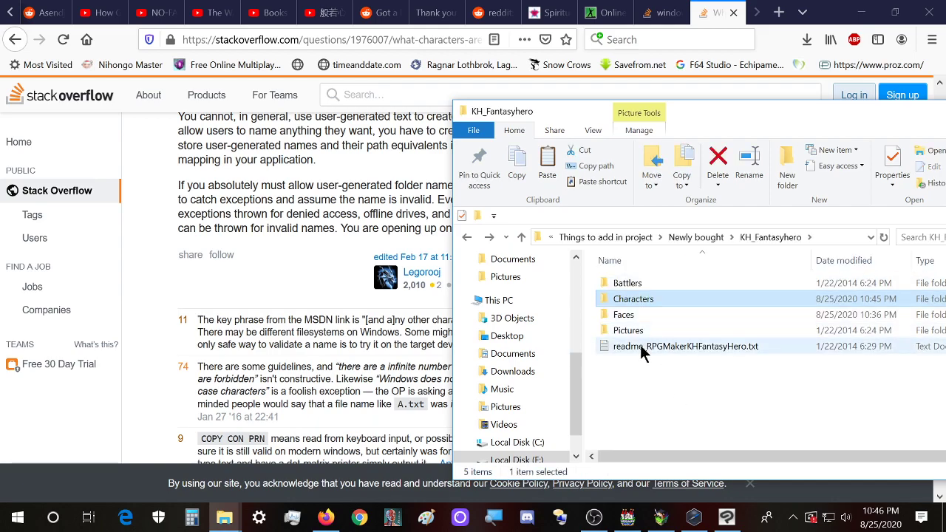
left_click(648, 374)
key("alt+Left")
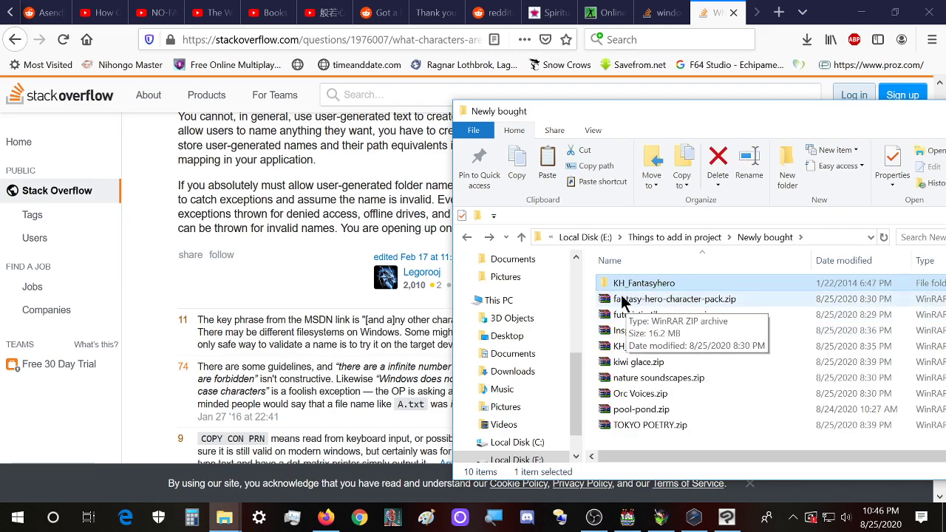
- Check the contents of fantasy-hero-character-pack.zip in WinRAR and close the archive
double_click(623, 300)
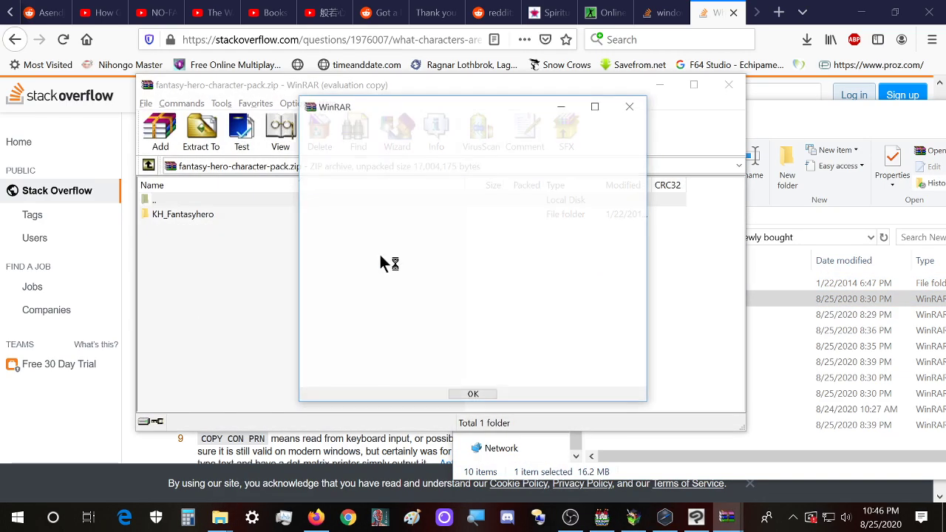
left_click(632, 107)
left_click(725, 84)
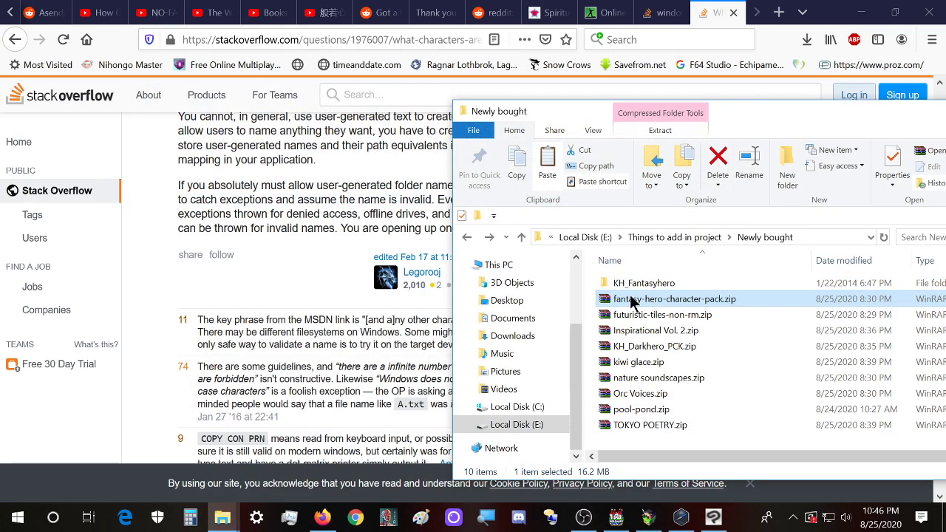
- Delete fantasy-hero-character-pack.zip and try to delete the KH_Fantasyhero folder, skipping the folder if it is in use
left_click(639, 287, "ctrl")
key("Delete")
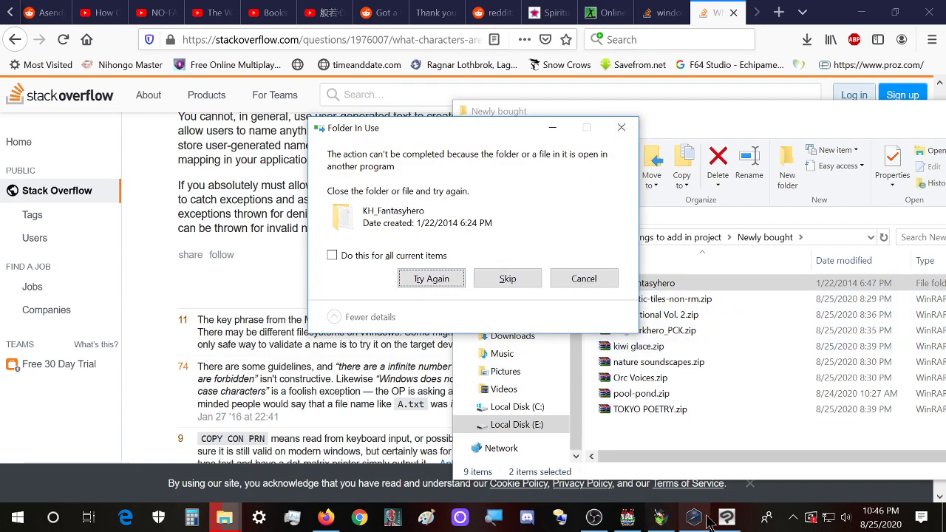
left_click(513, 275)
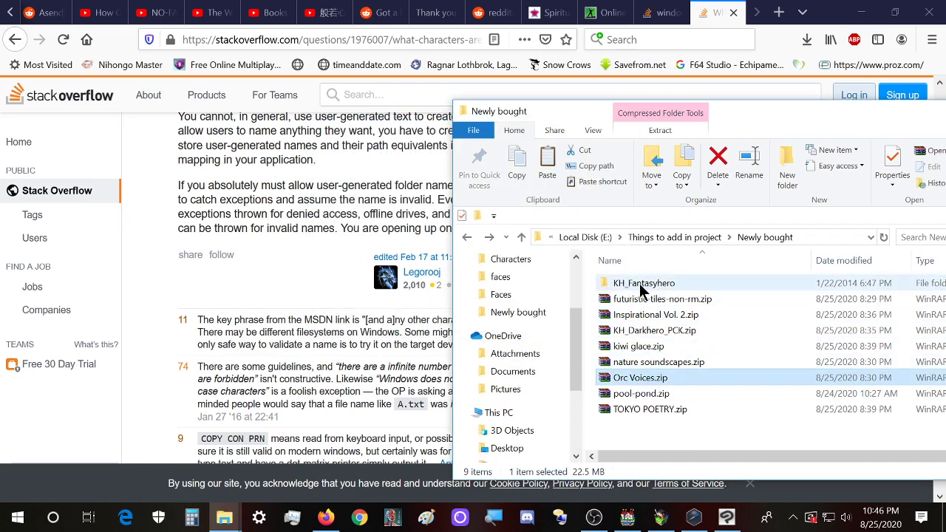
left_click(727, 518)
left_click(726, 517)
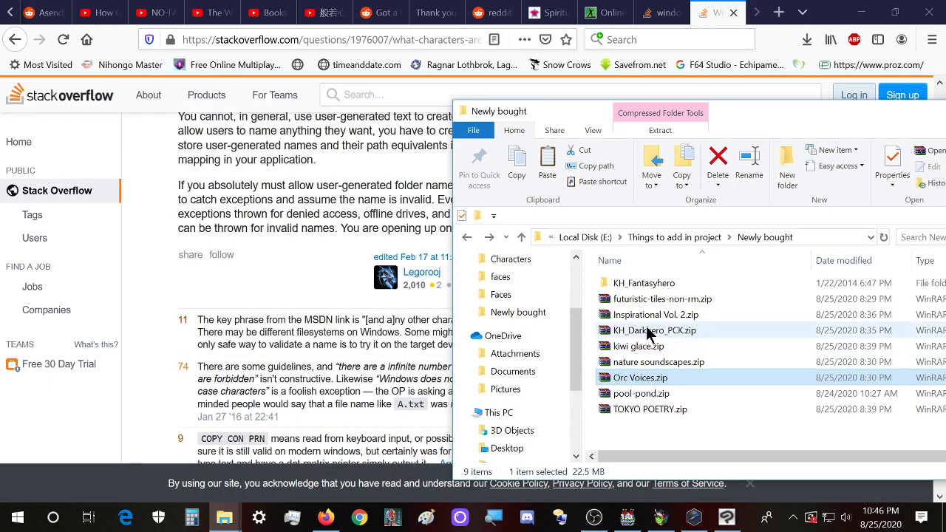
- Check the contents of futuristic-tiles-non-rm.zip in WinRAR, close the archive and extract it directly into the Newly bought folder
double_click(645, 299)
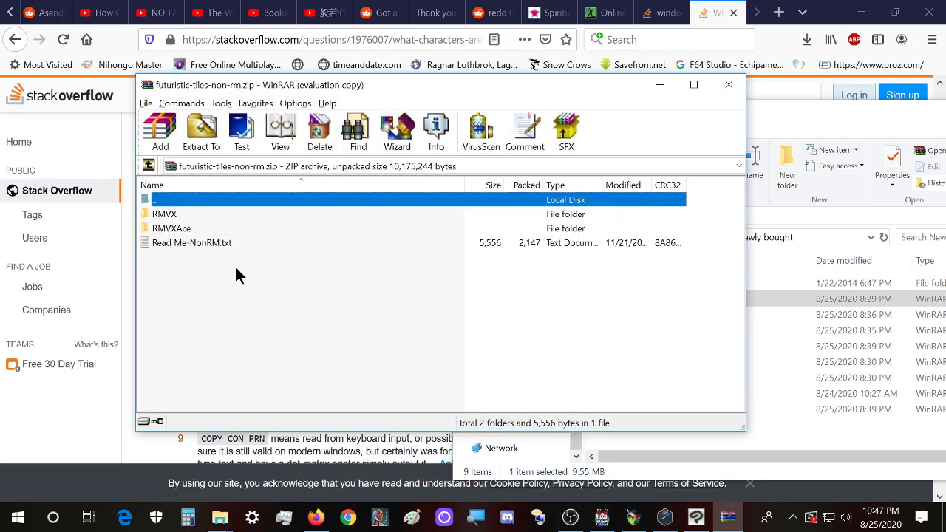
left_click(726, 87)
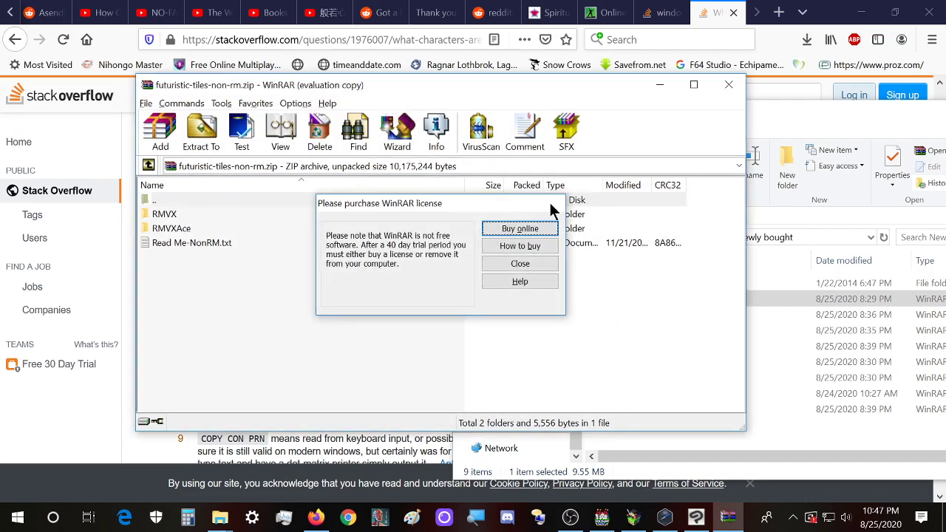
left_click(553, 202)
left_click(729, 85)
right_click(628, 304)
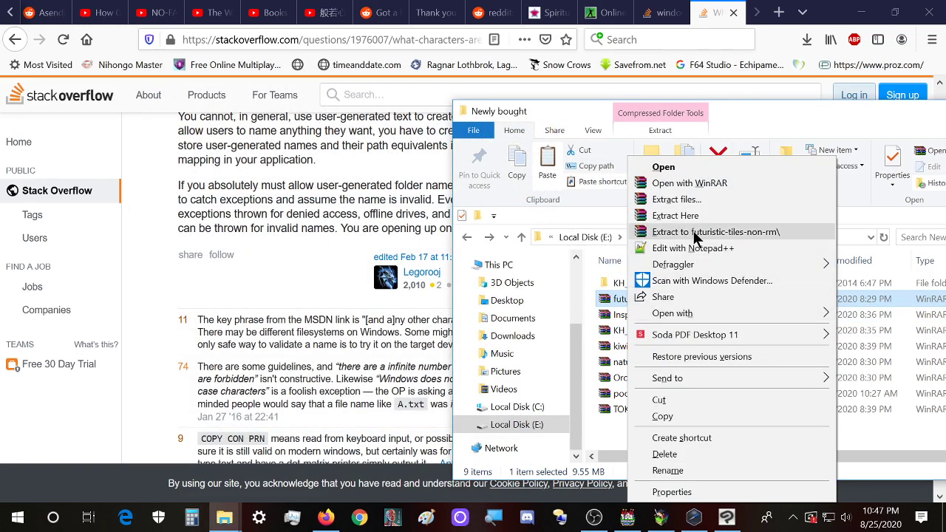
left_click(665, 216)
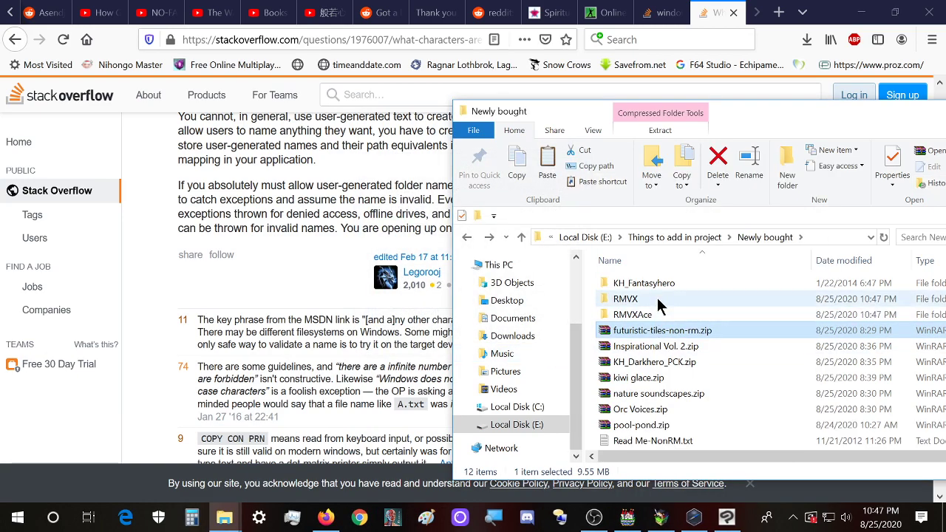
- Examine the sprite sheets in the extracted RMVX Characters folder and go back to the RMVX folder
double_click(657, 298)
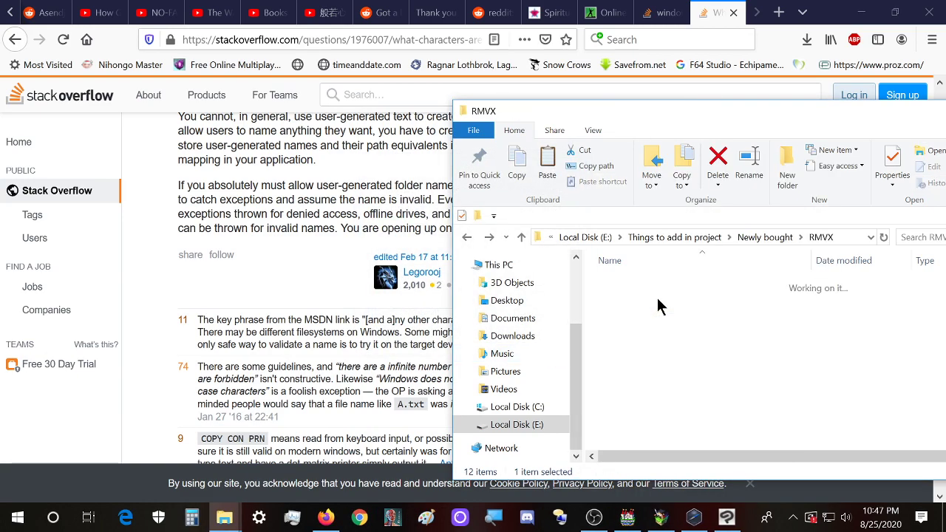
double_click(654, 282)
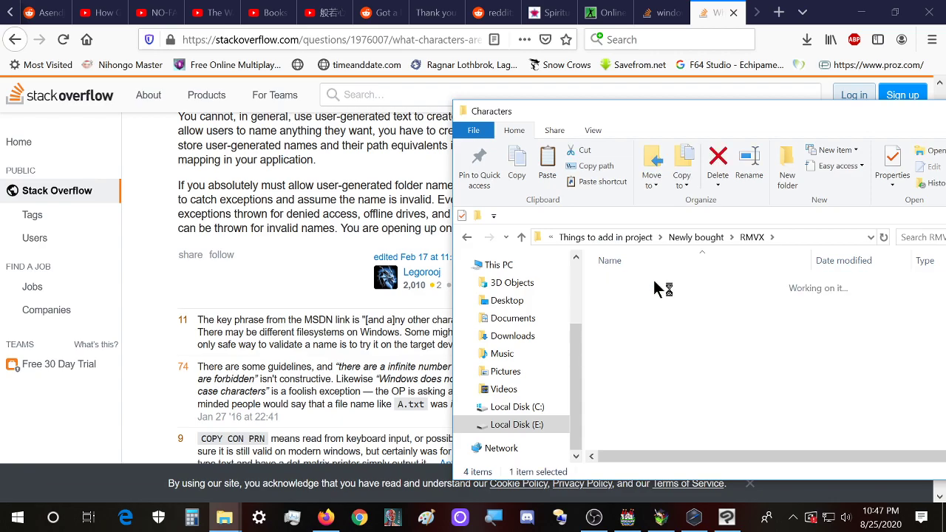
left_click_drag(729, 112, 514, 100)
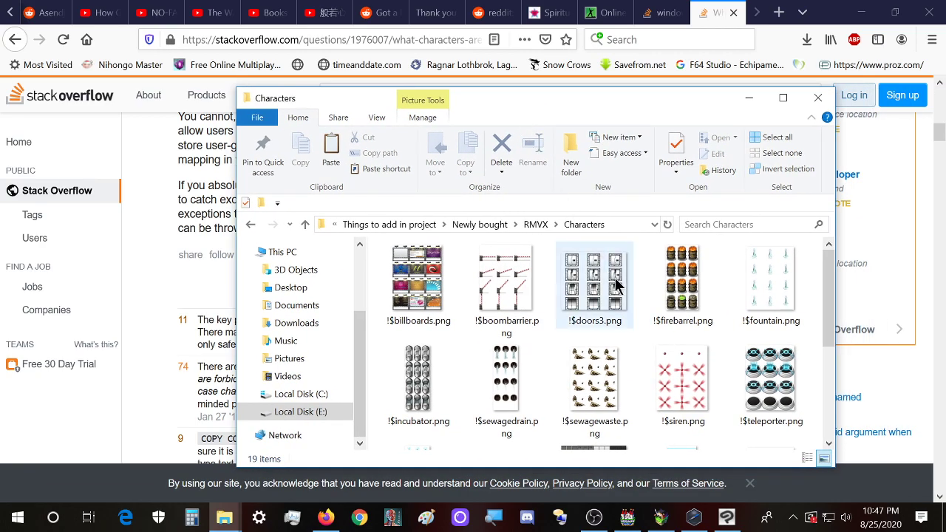
scroll(646, 346, "down", 2)
scroll(646, 346, "down", 2)
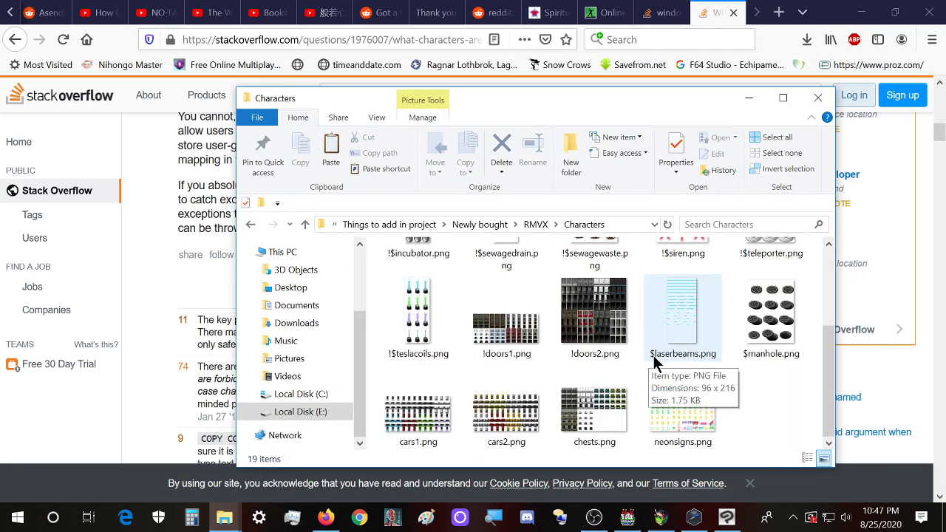
scroll(653, 362, "up", 3)
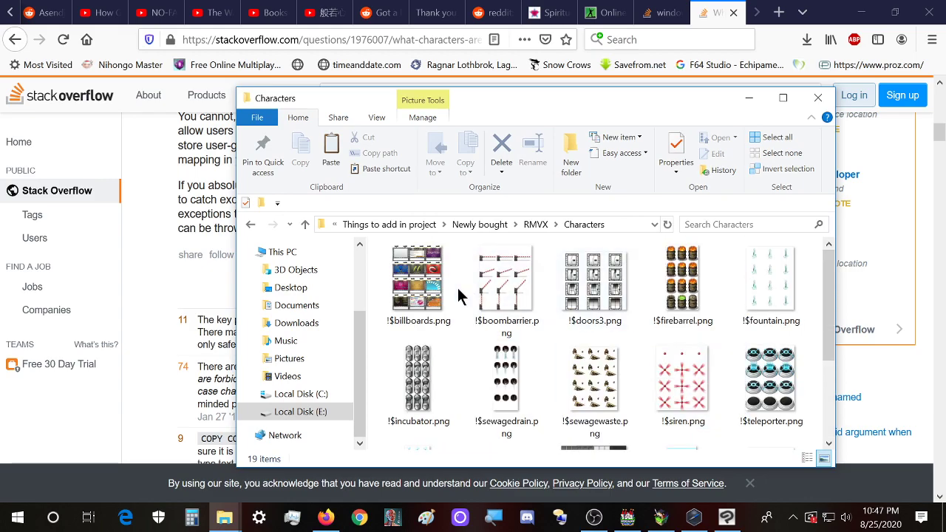
scroll(510, 348, "down", 3)
scroll(650, 326, "up", 3)
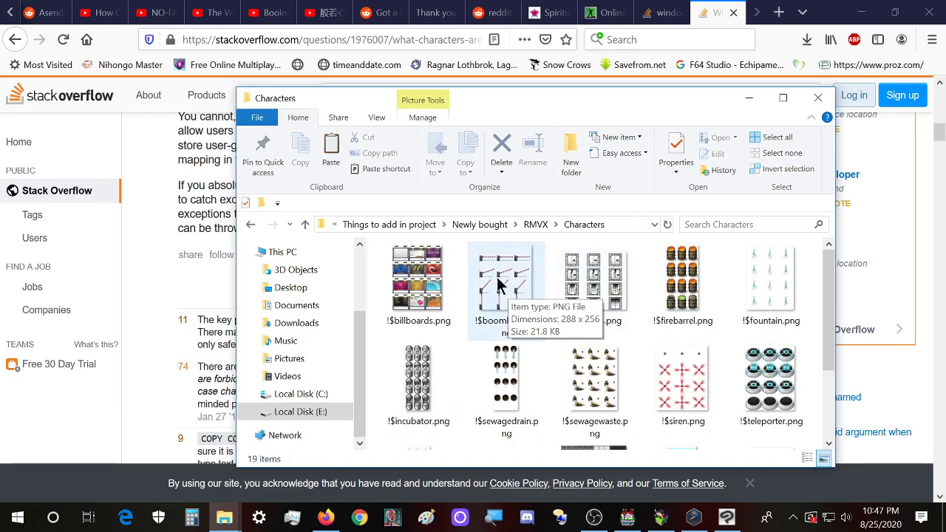
key("alt+Left")
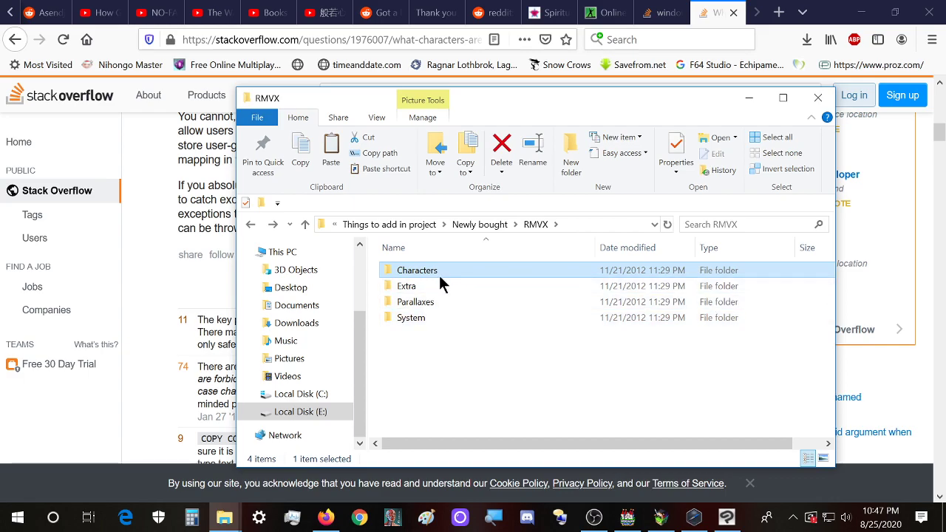
- Copy nebula.png and planets.png from the RMVX Parallaxes folder into the project's img pictures folder
left_click(440, 301)
double_click(440, 302)
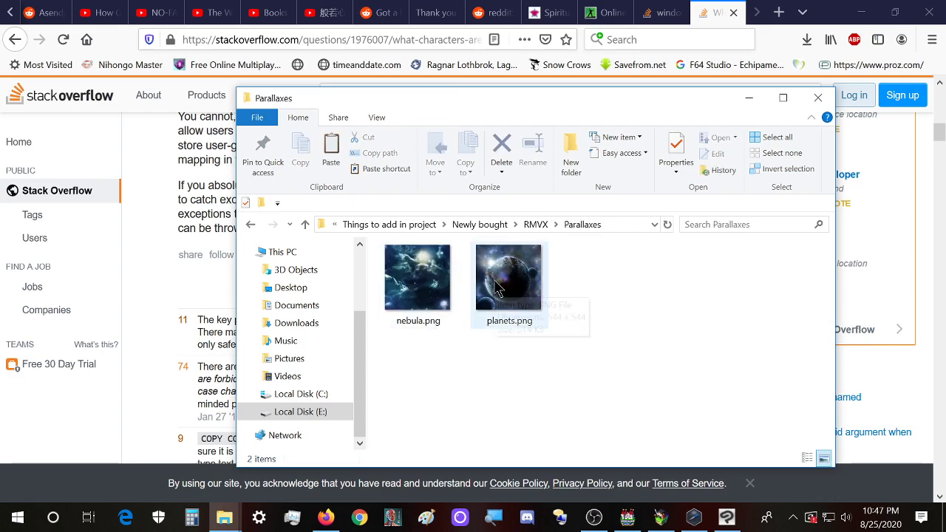
left_click_drag(608, 277, 407, 308)
key("ctrl+c")
left_click_drag(544, 99, 546, 100)
mouse_move(231, 515)
left_click(283, 462)
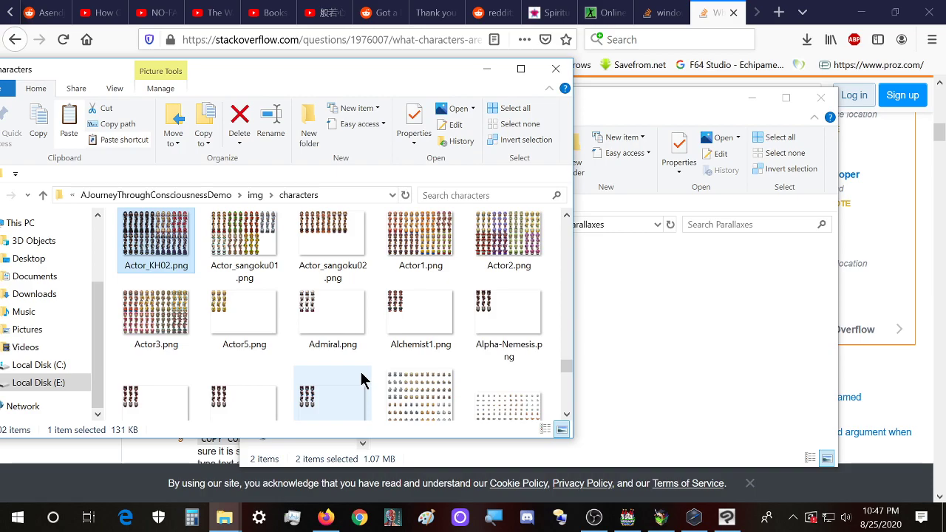
left_click_drag(326, 65, 397, 79)
key("alt+Up")
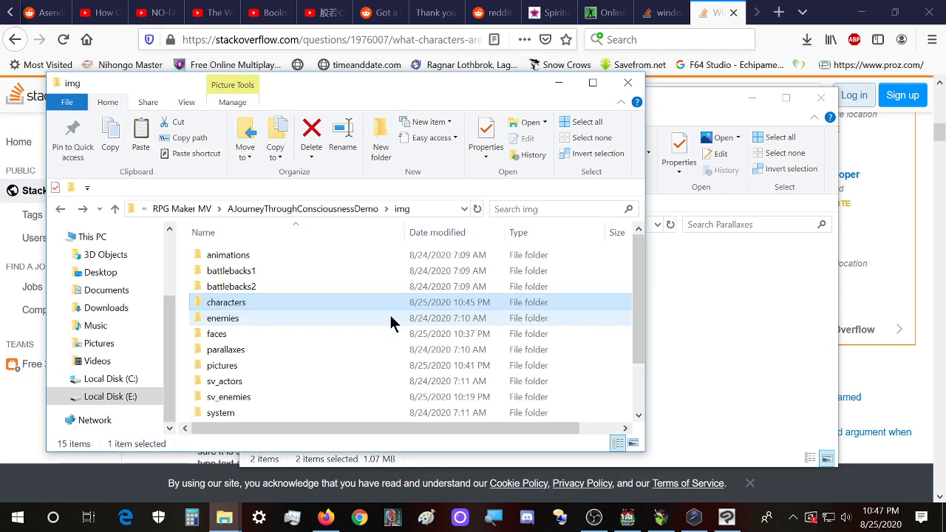
double_click(267, 365)
key("ctrl+v")
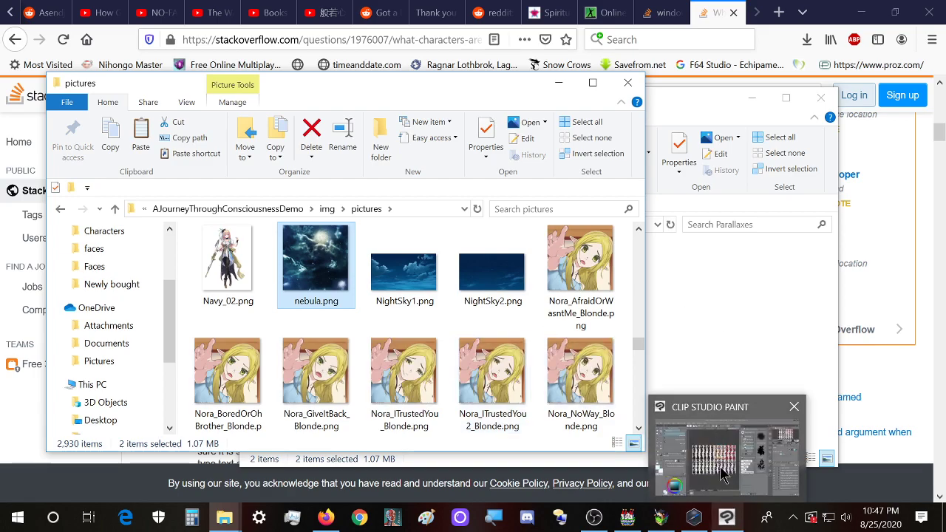
- Open the RMVX System folder in one File Explorer window and the project's img tilesets folder in the other
left_click(692, 366)
key("BackSpace")
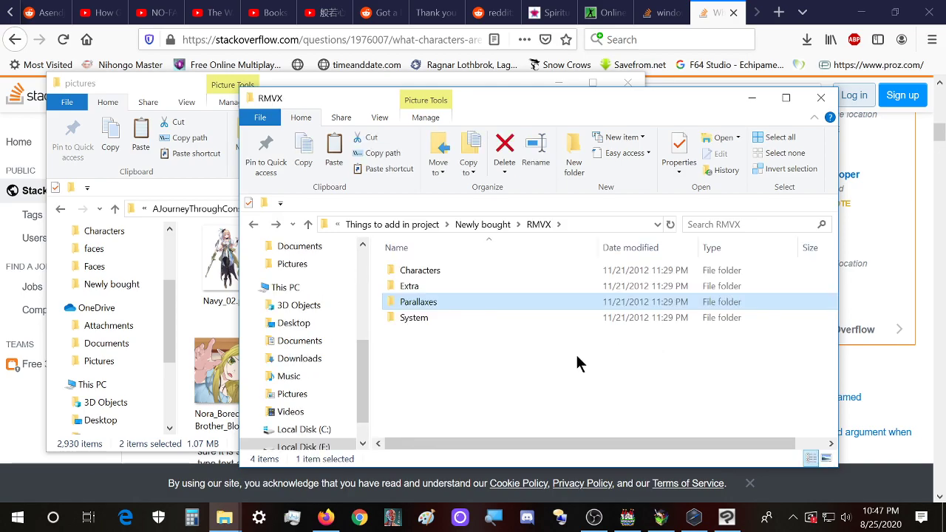
double_click(442, 318)
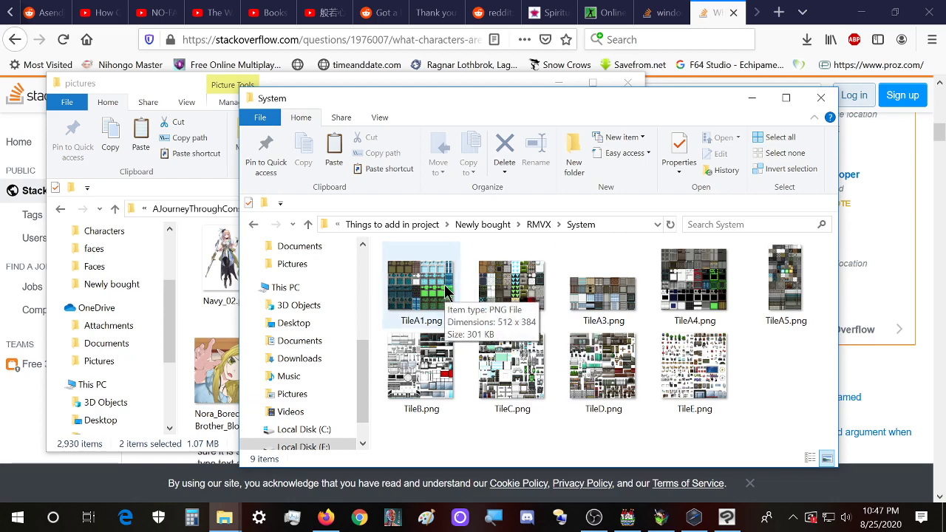
left_click_drag(434, 106, 529, 106)
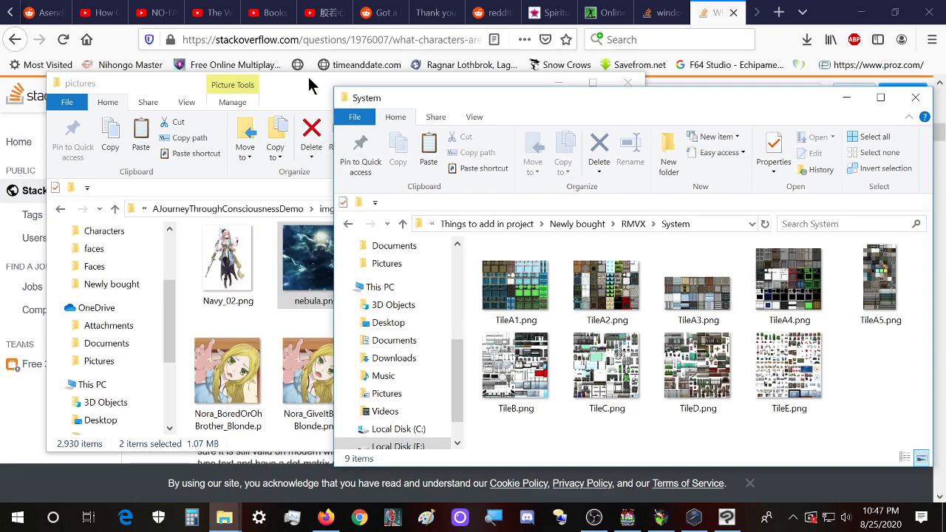
left_click(320, 80)
left_click(327, 209)
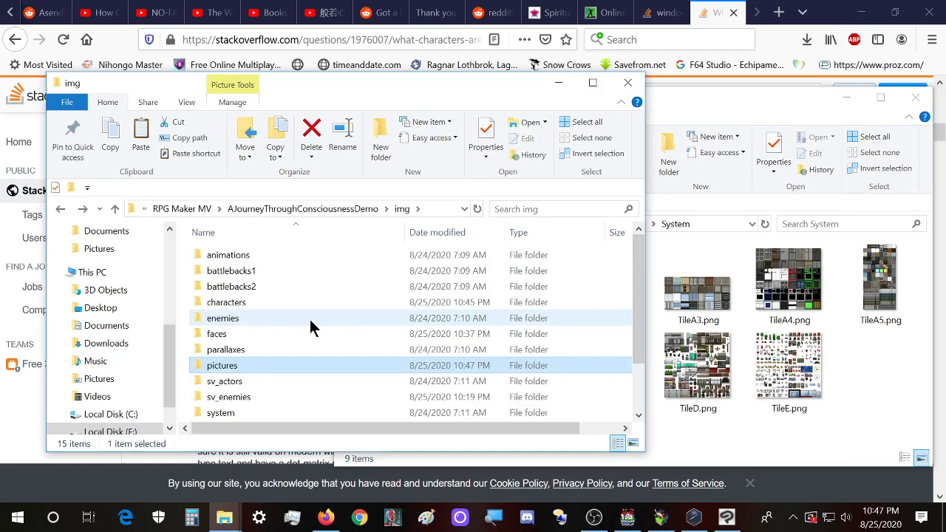
scroll(268, 357, "down", 2)
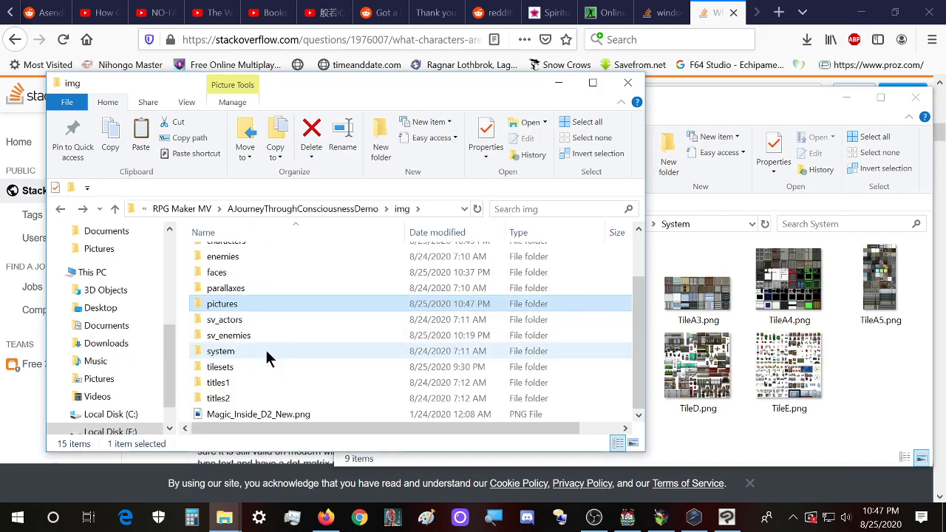
double_click(249, 369)
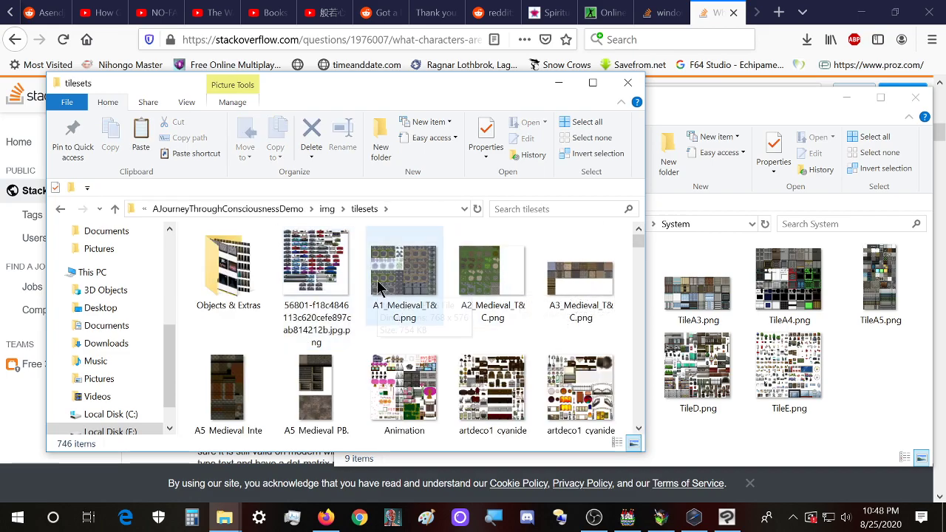
- Preview TileA1.png from the RMVX System folder at full size and close the preview
left_click(850, 362)
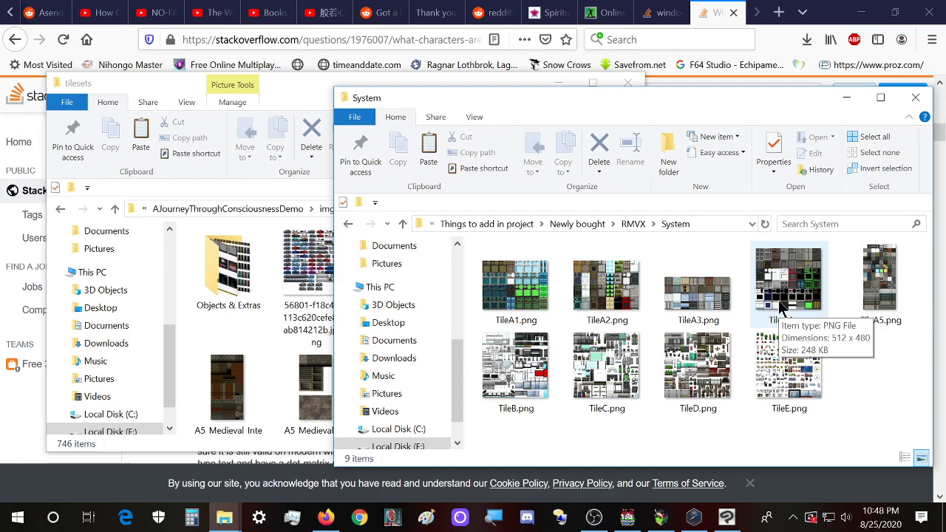
double_click(521, 284)
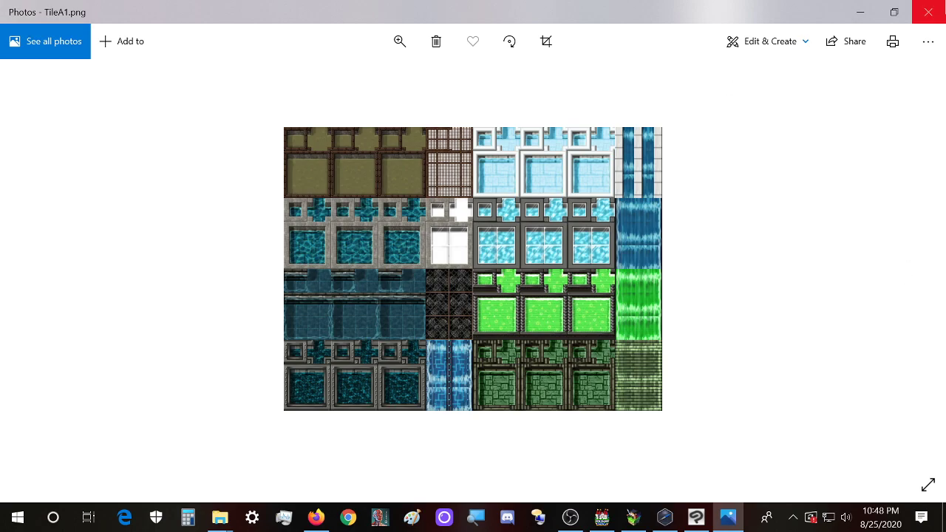
left_click(928, 12)
- Switch to Clip Studio Paint and open TileA1.png from the RMVX System folder in it
left_click_drag(605, 105, 742, 109)
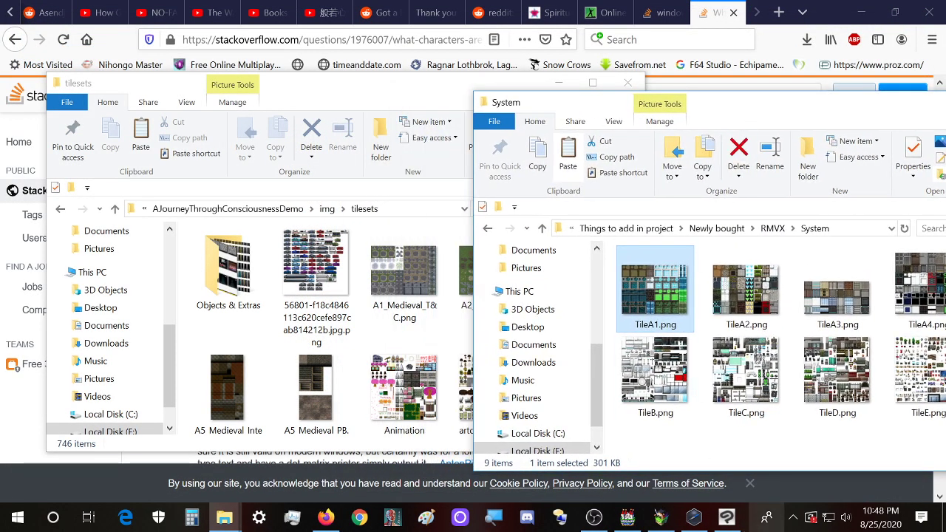
left_click(726, 518)
mouse_move(224, 518)
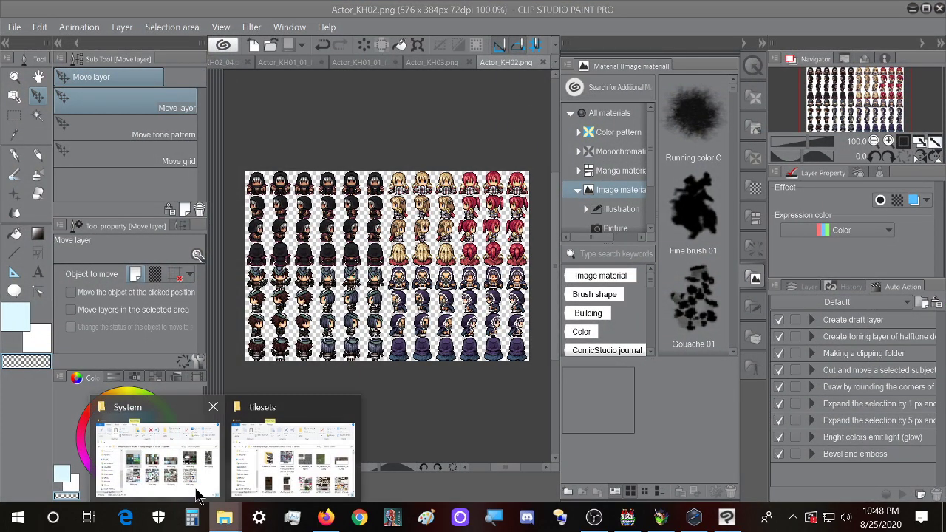
left_click(171, 473)
left_click_drag(737, 104, 762, 105)
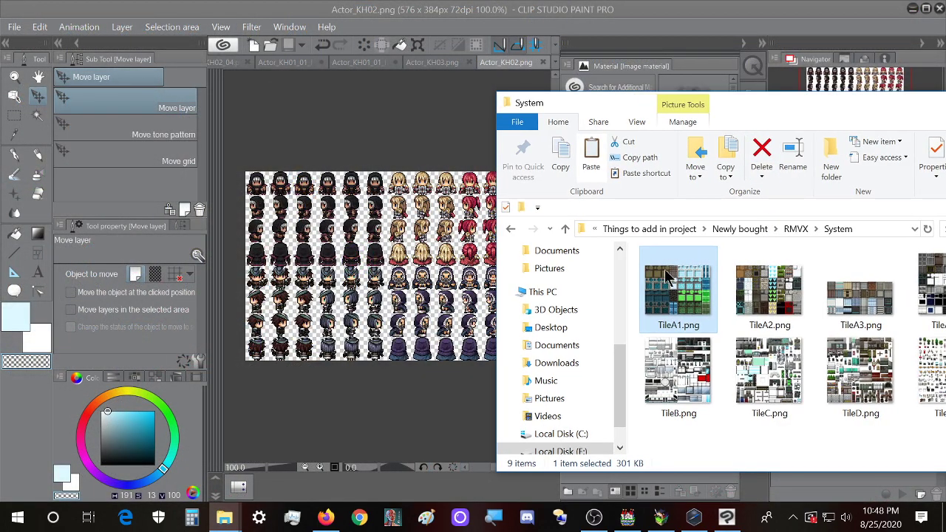
left_click_drag(659, 268, 466, 247)
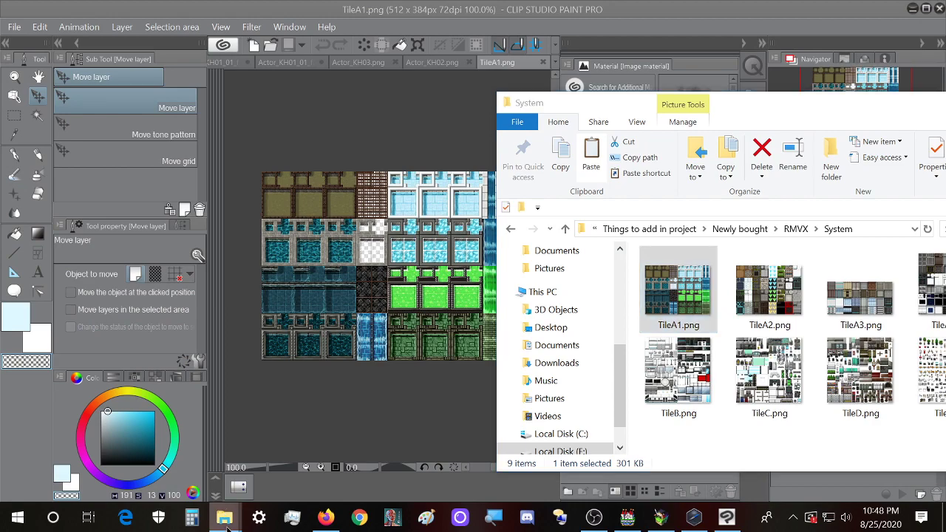
- Check the pixel dimensions of A1_Medieval_T&C.png in the project's tilesets folder
mouse_move(228, 527)
left_click(296, 457)
mouse_move(393, 276)
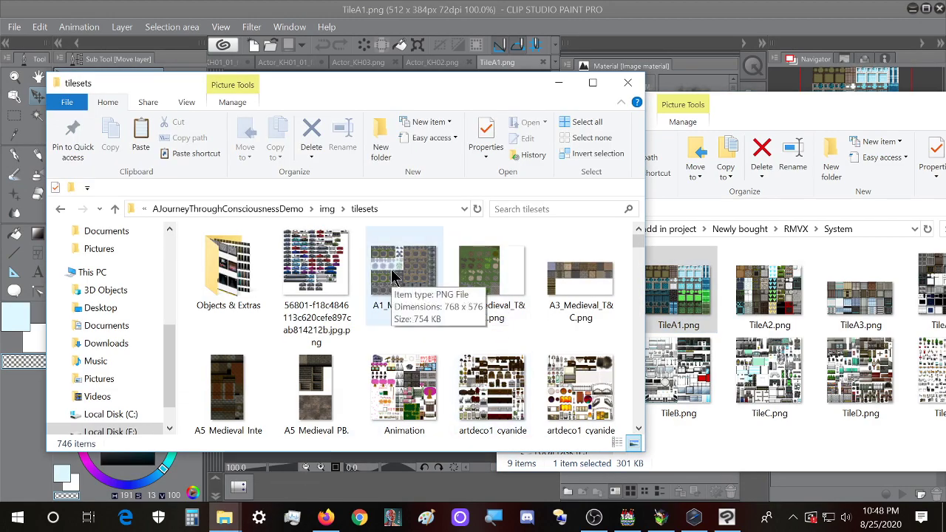
- Change TileA1.png's image resolution to a height of 576 px, scaling the width proportionally to 768 px
left_click(188, 9)
left_click(40, 27)
left_click(39, 27)
left_click(39, 27)
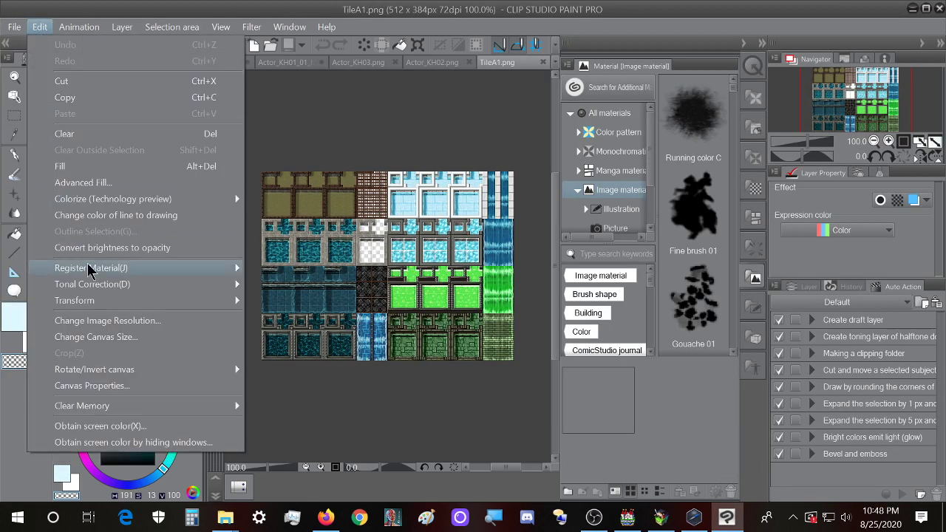
left_click(108, 322)
double_click(347, 258)
type("576")
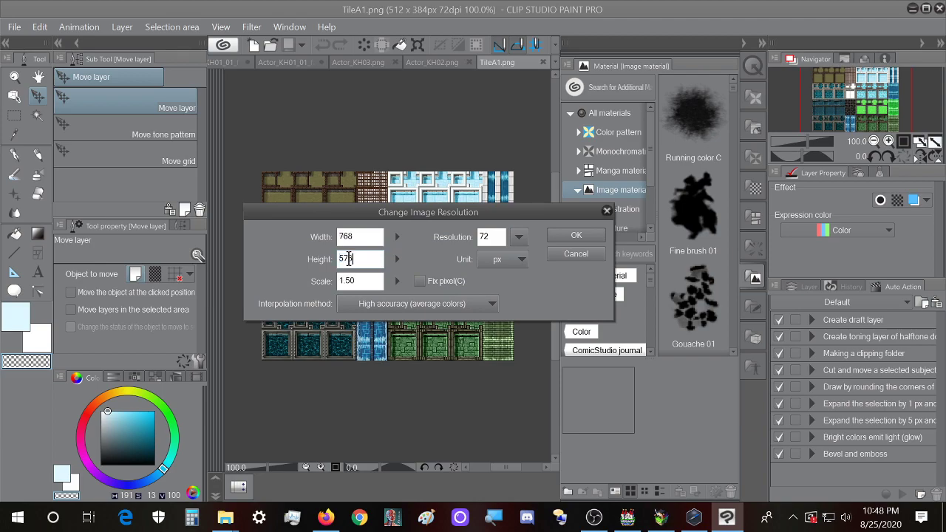
left_click(578, 235)
- Save the resized TileA1.png as a PNG copy named TileA1_Test.png in the RMVX System folder, accepting the loss of layer information
left_click(14, 26)
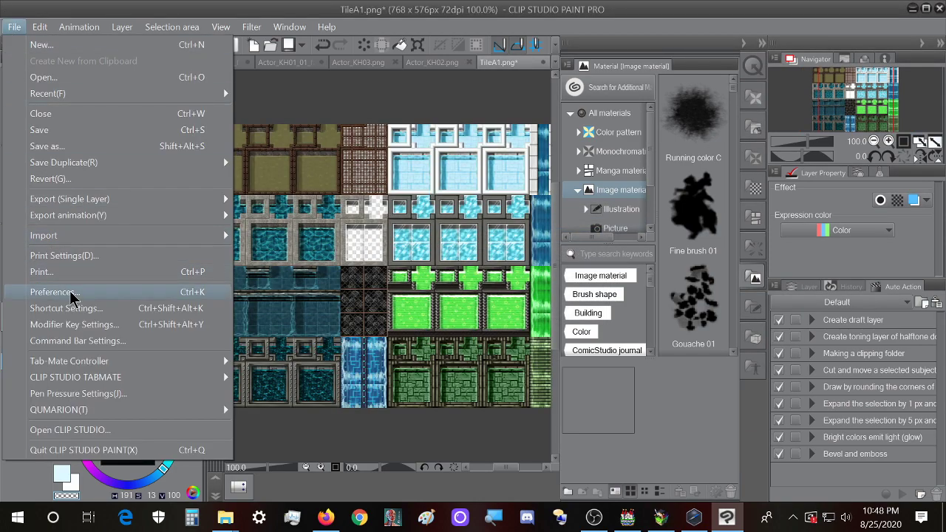
mouse_move(171, 27)
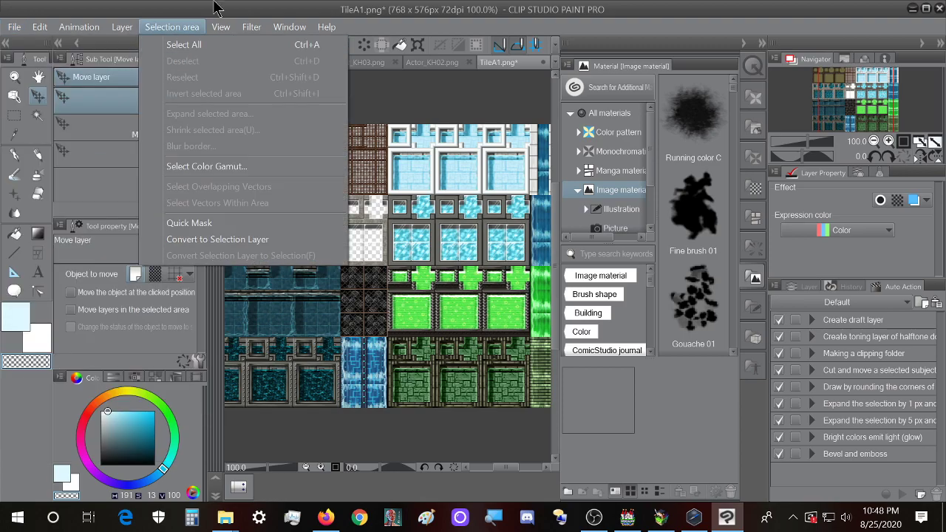
left_click(214, 7)
key("ctrl+shift+s")
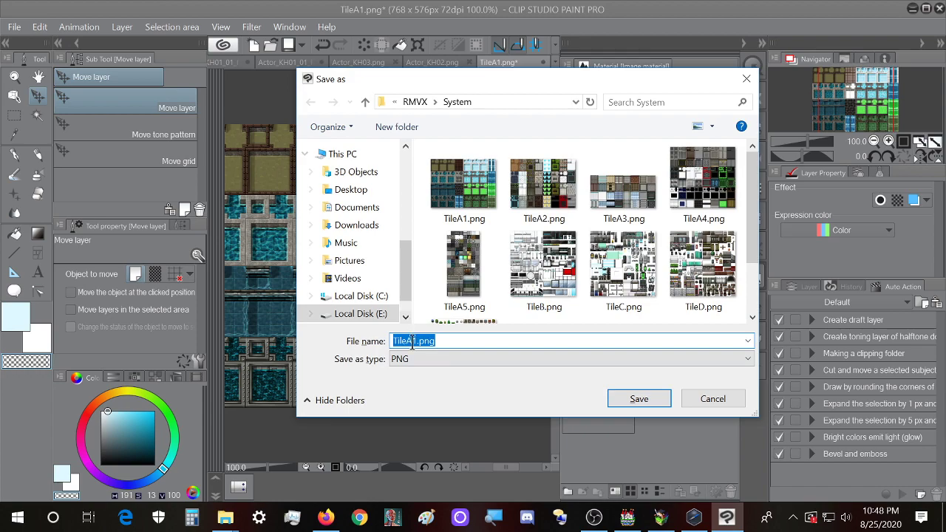
key("Right")
type("_Test")
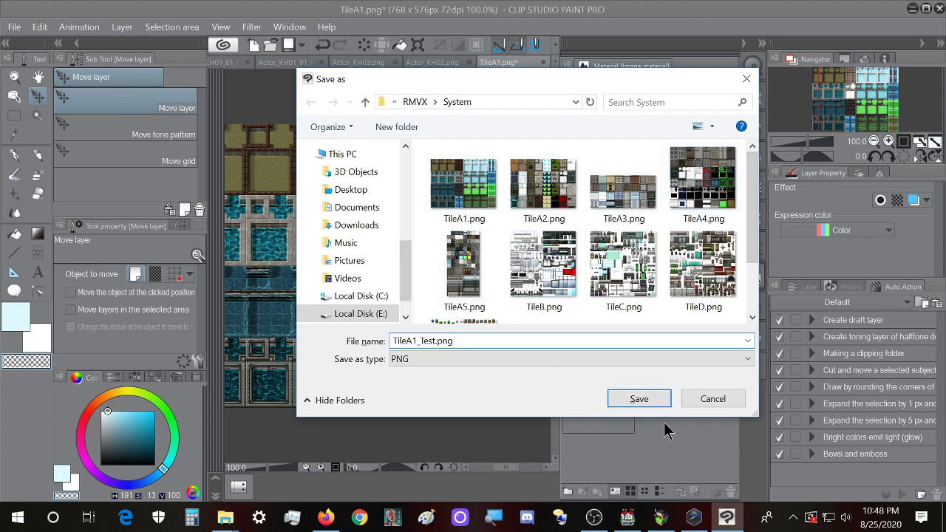
left_click(656, 402)
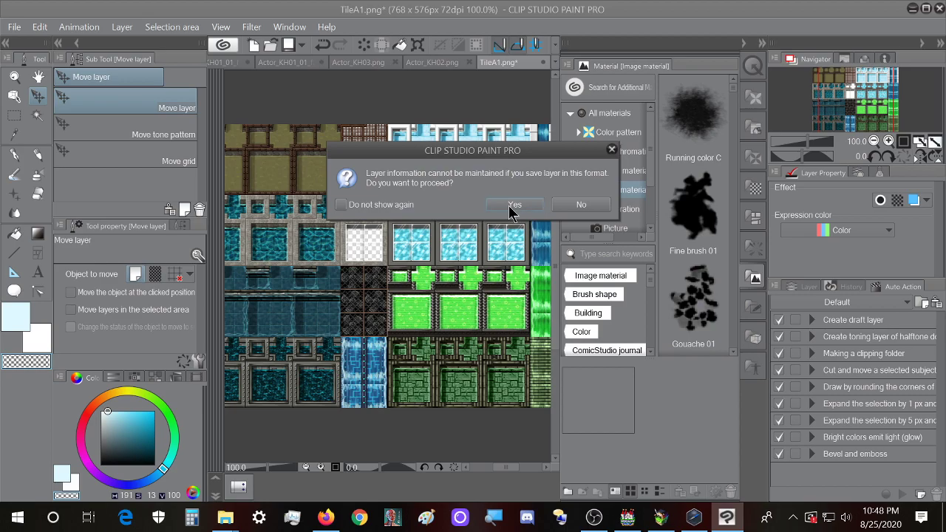
left_click(512, 206)
- Switch to File Explorer and copy TileA1_Test.png from the System folder into the project's img tilesets folder
mouse_move(225, 518)
left_click(184, 462)
left_click_drag(746, 115, 460, 94)
left_click(472, 290)
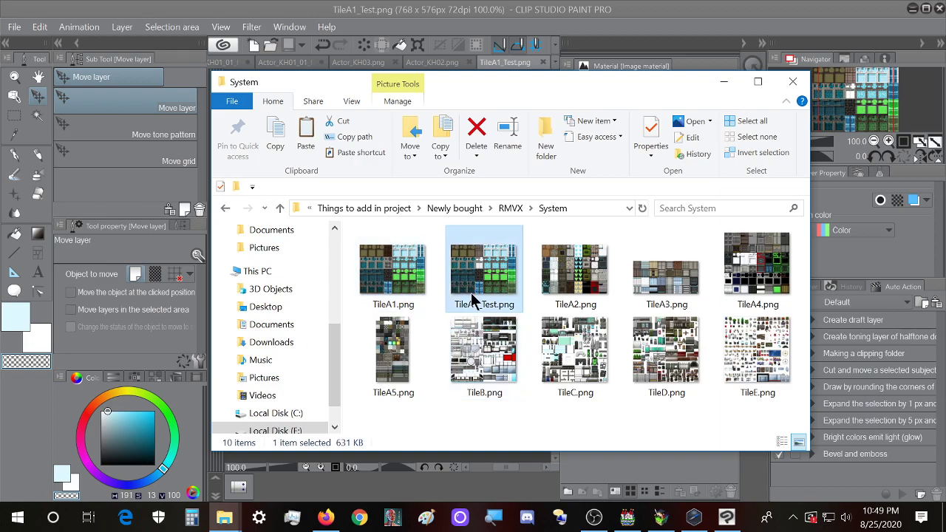
mouse_move(225, 517)
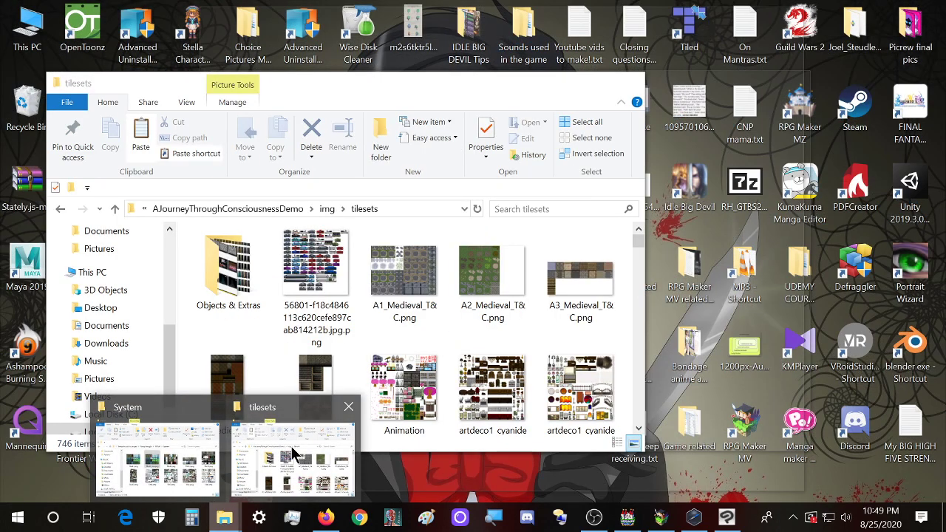
left_click(291, 447)
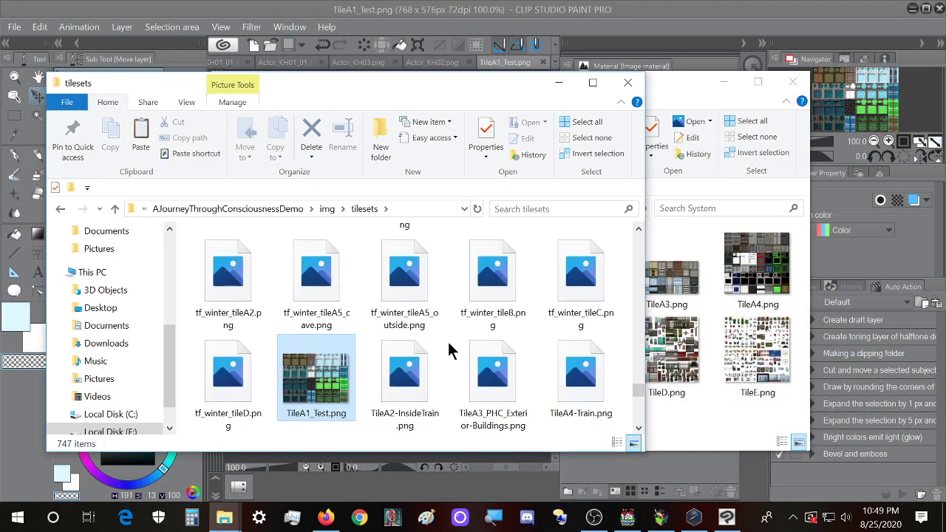
- Switch to the project in RPG Maker MV and close the unneeded program running alongside it
left_click(627, 517)
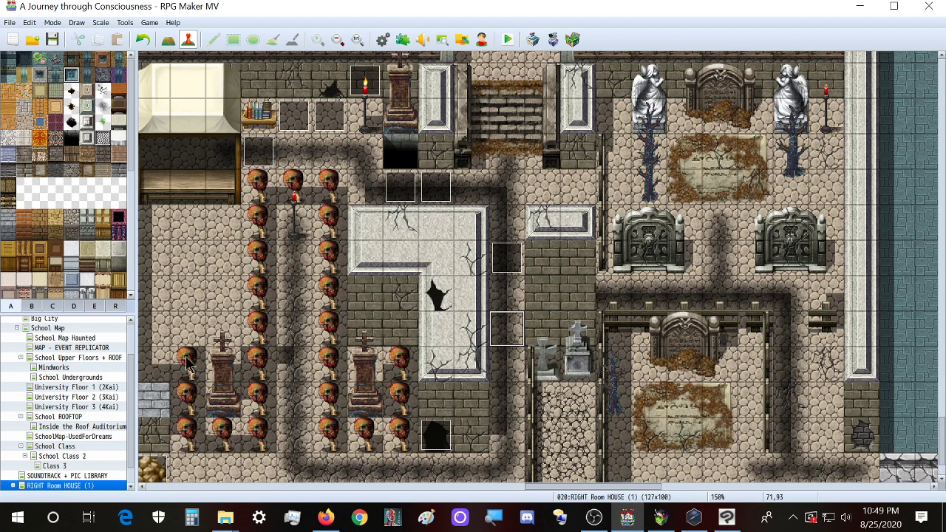
scroll(67, 400, "down", 2)
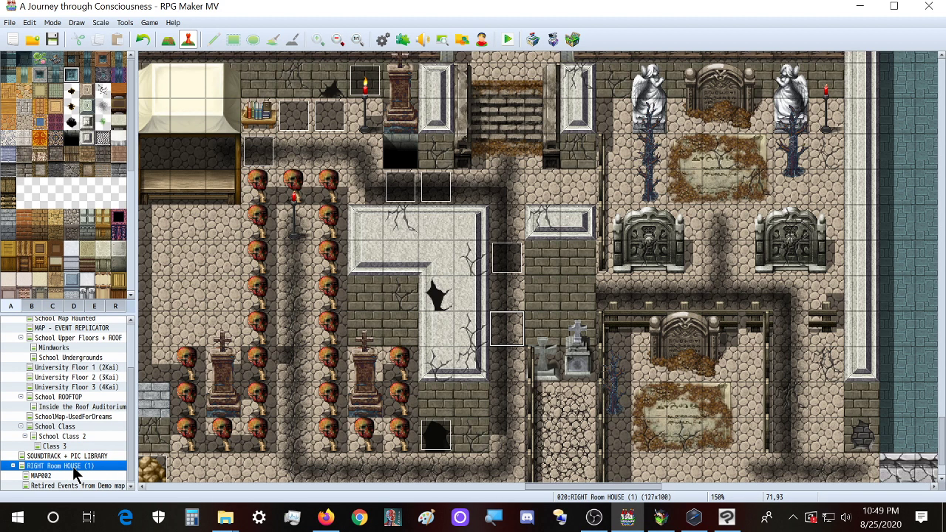
left_click(661, 518)
left_click(792, 18)
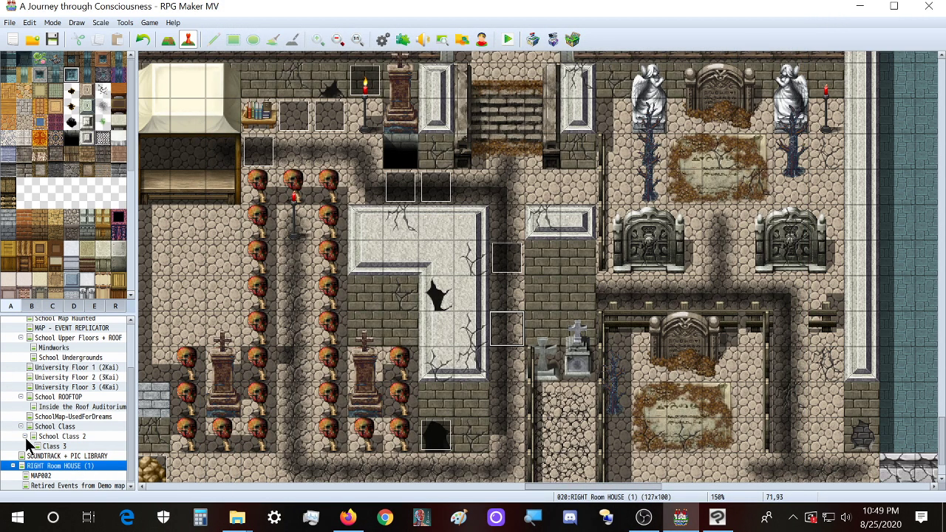
- Create a new map under MAP002 with the default properties
left_click(65, 476)
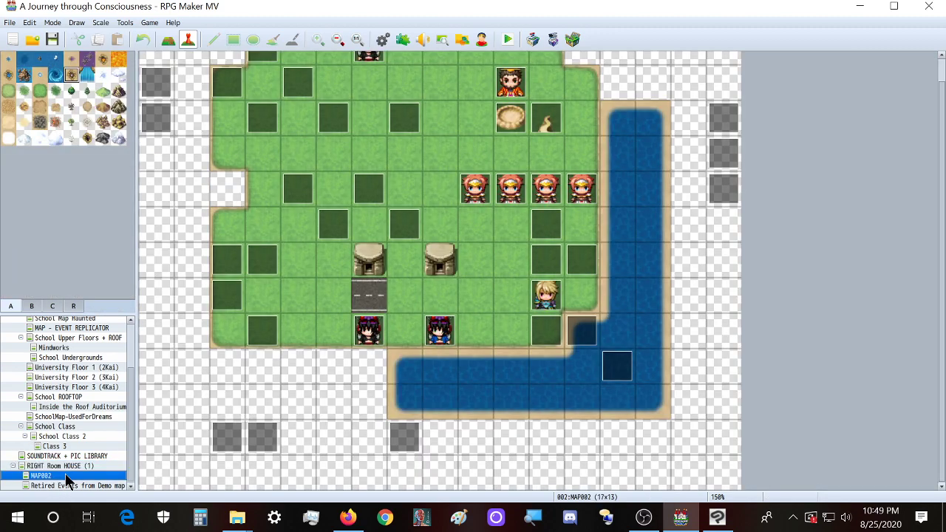
right_click(66, 475)
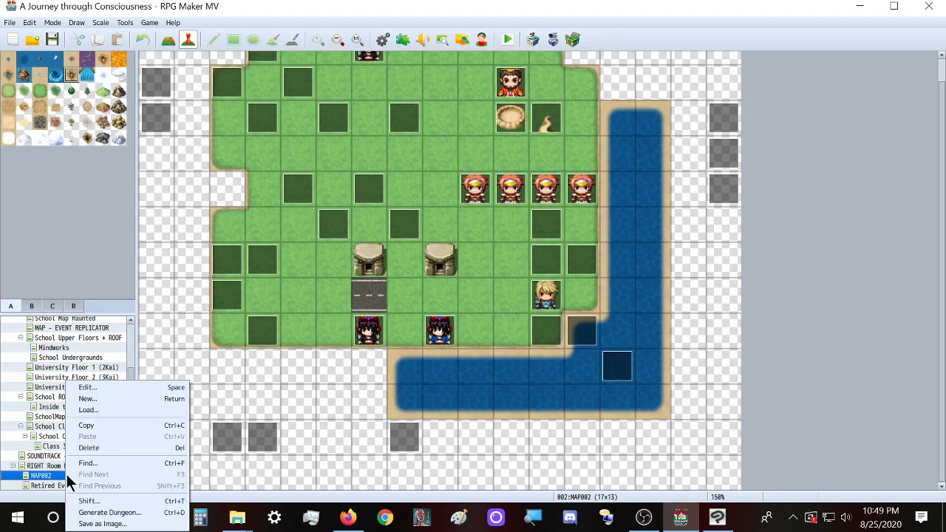
left_click(118, 398)
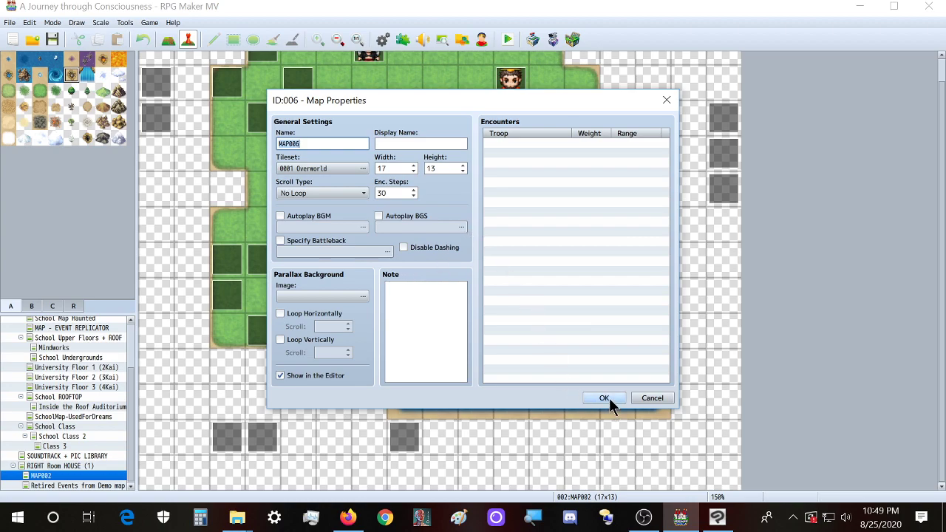
left_click(650, 399)
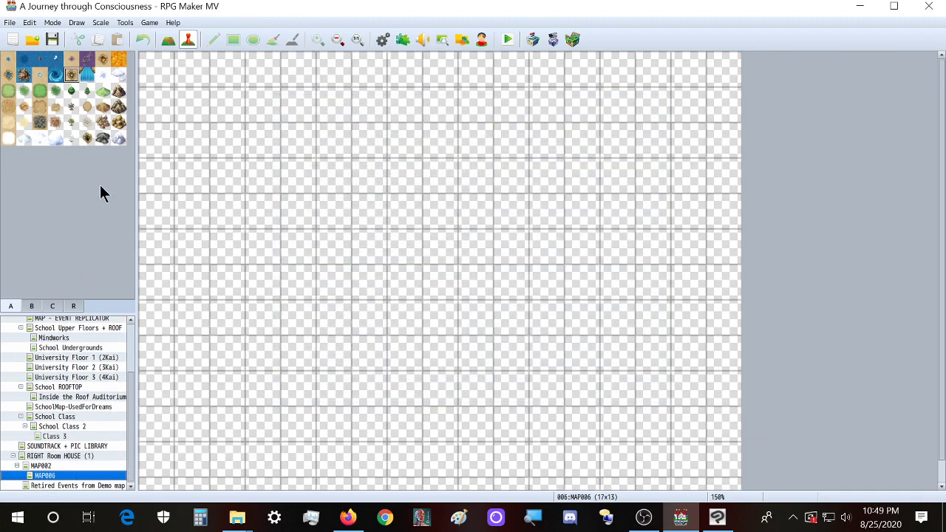
- Assign TileA1_Test as the A1 animation image of the empty tileset 0083 in the database and save the change
key("F9")
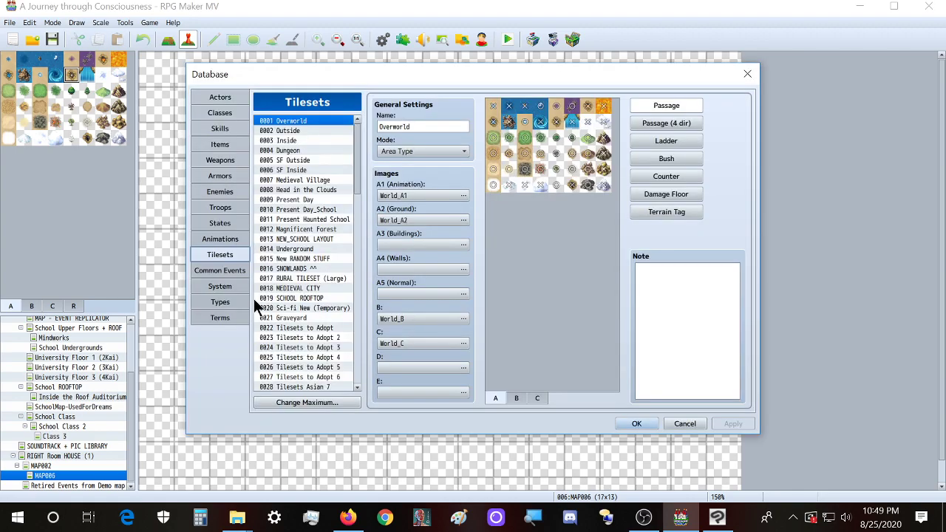
scroll(307, 313, "down", 16)
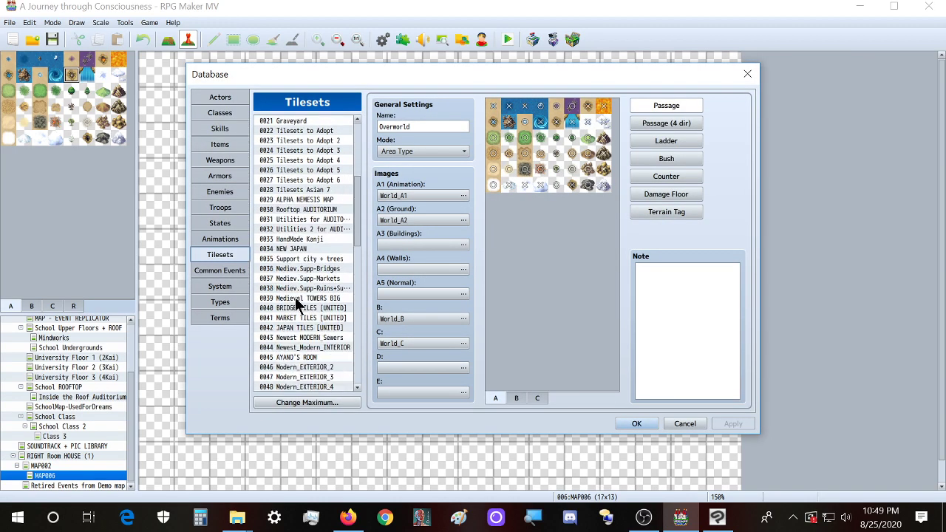
scroll(307, 313, "down", 5)
left_click(302, 307)
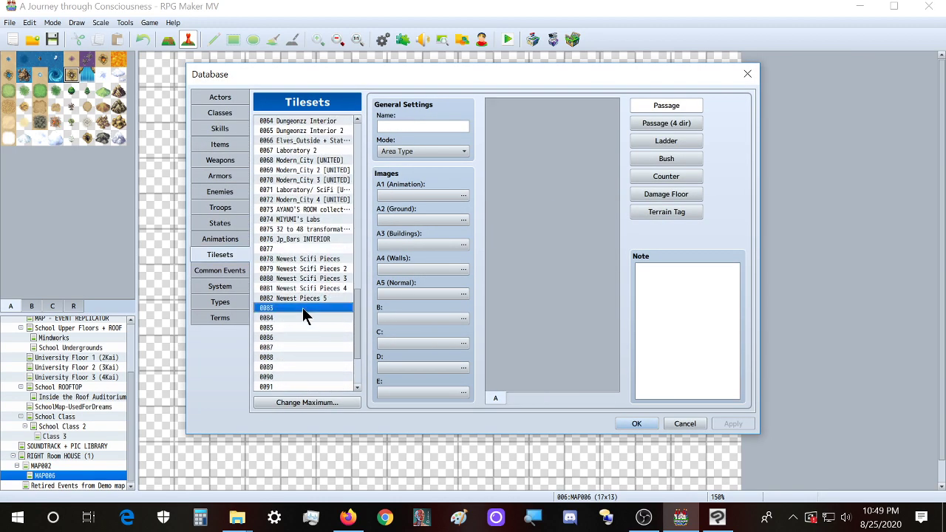
left_click(409, 195)
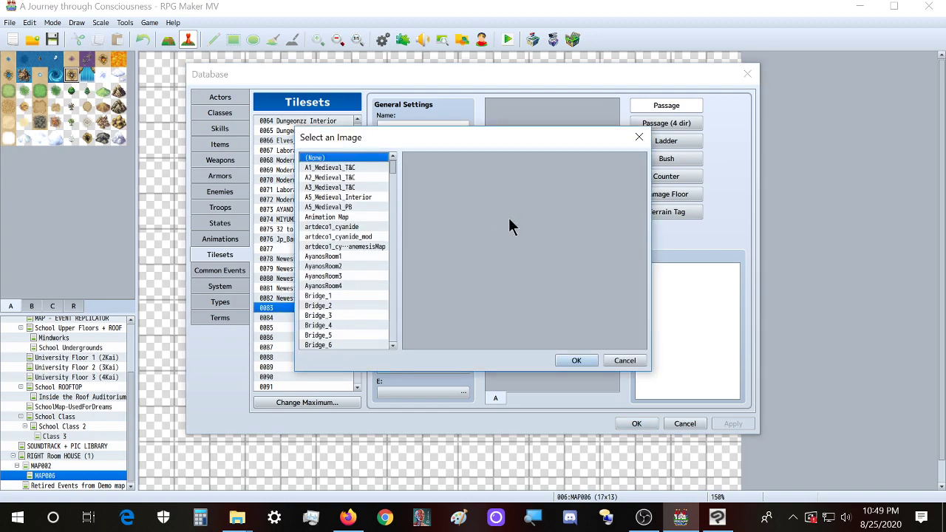
key("ctrl+f")
type("test")
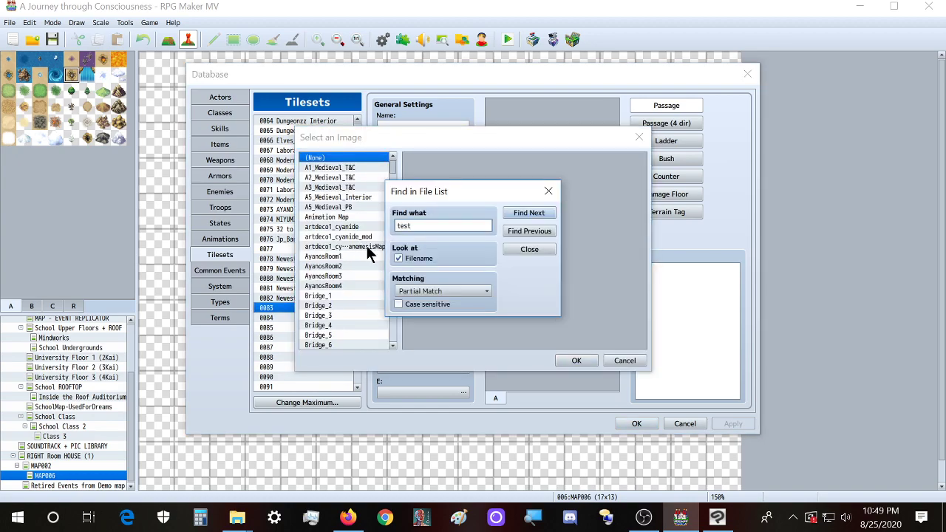
key("Return")
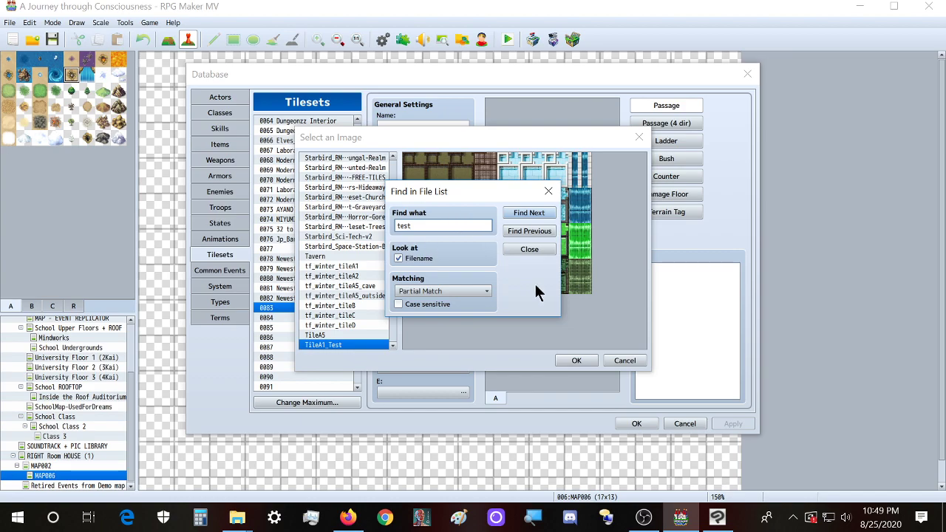
left_click(577, 361)
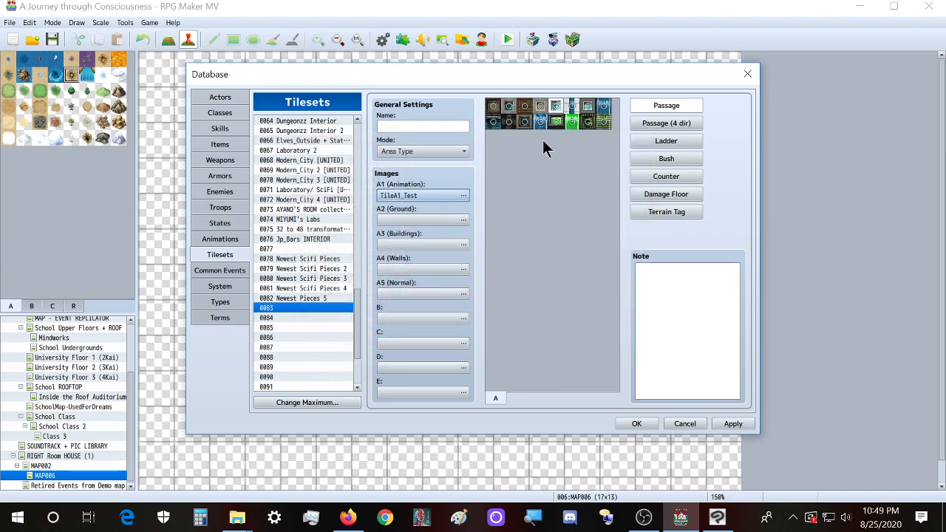
left_click(723, 426)
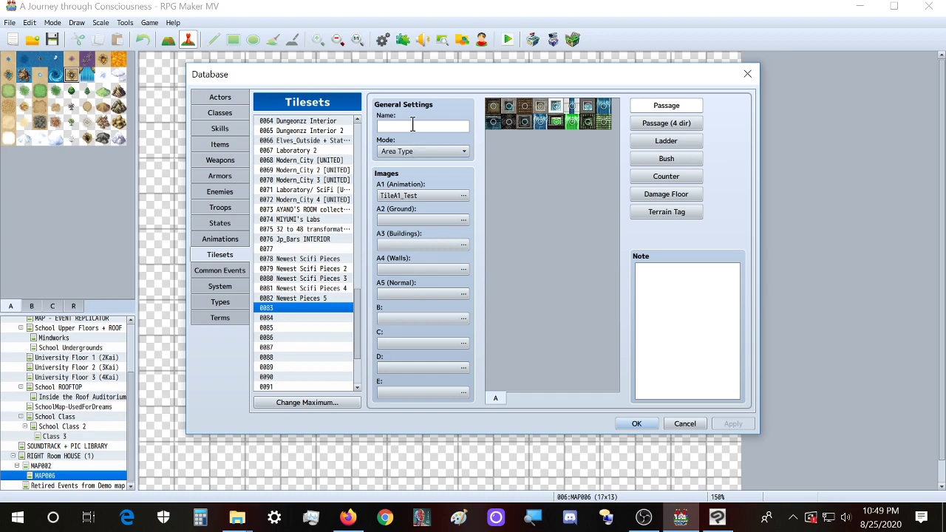
left_click(637, 424)
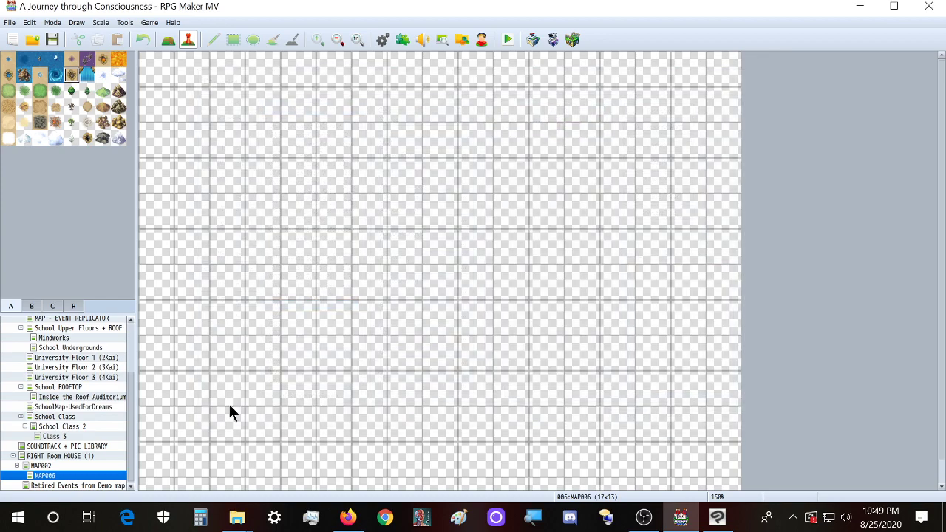
- Set the tileset of the new map MAP006 to 0083
right_click(78, 478)
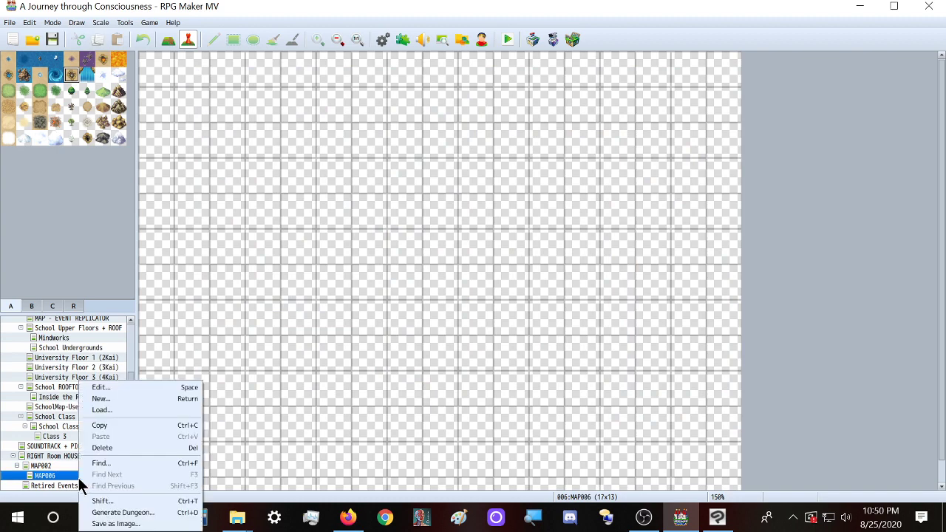
left_click(123, 391)
double_click(318, 170)
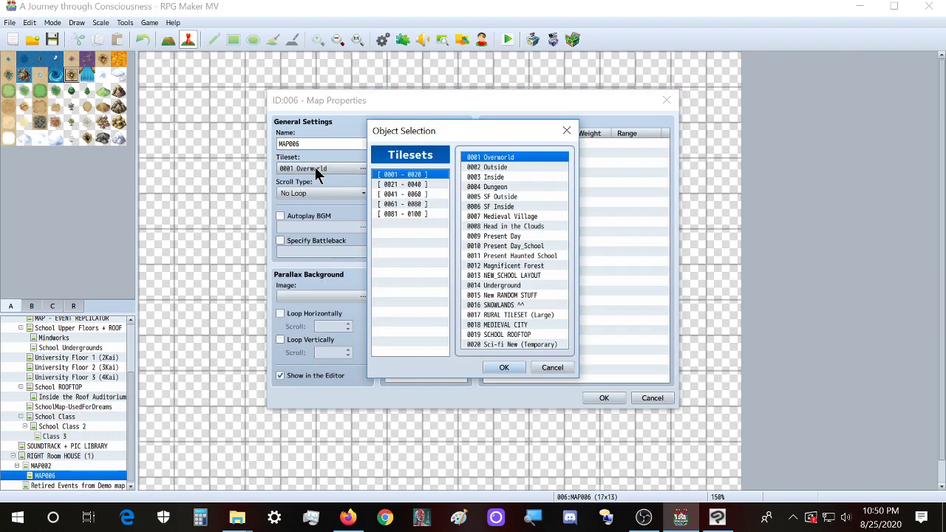
left_click(419, 213)
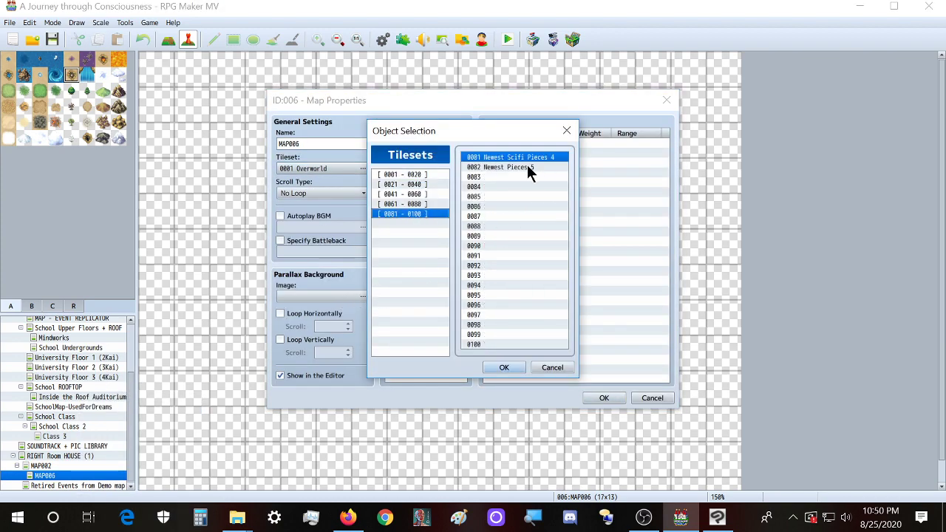
double_click(525, 176)
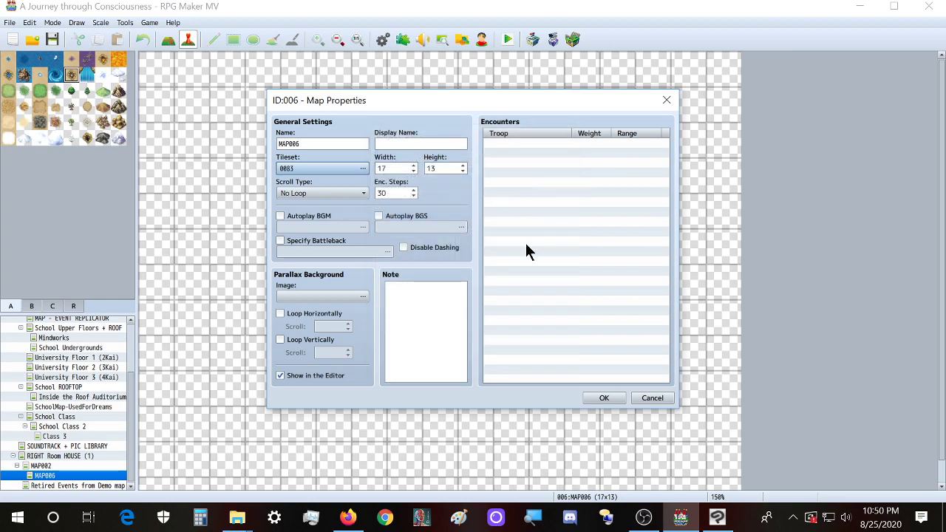
left_click(604, 399)
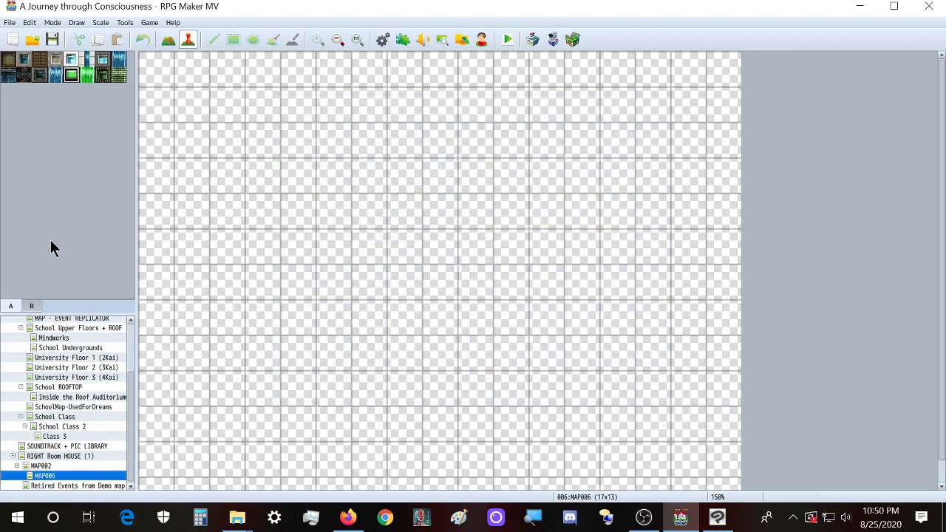
- Switch MAP006 to map drawing mode and paint a 2×2 patch of the white-framed light-blue water tile
key("Up")
left_click(62, 476)
left_click(71, 60)
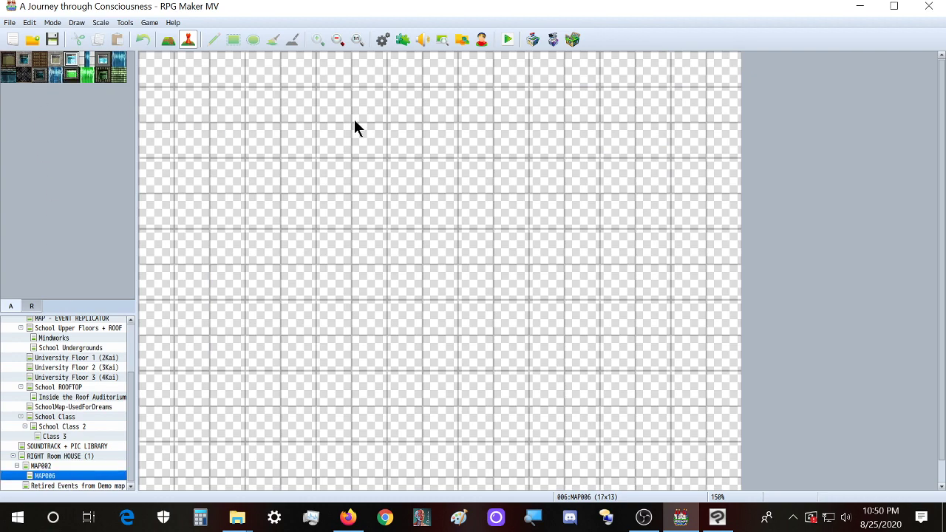
left_click(168, 40)
left_click_drag(368, 175, 393, 178)
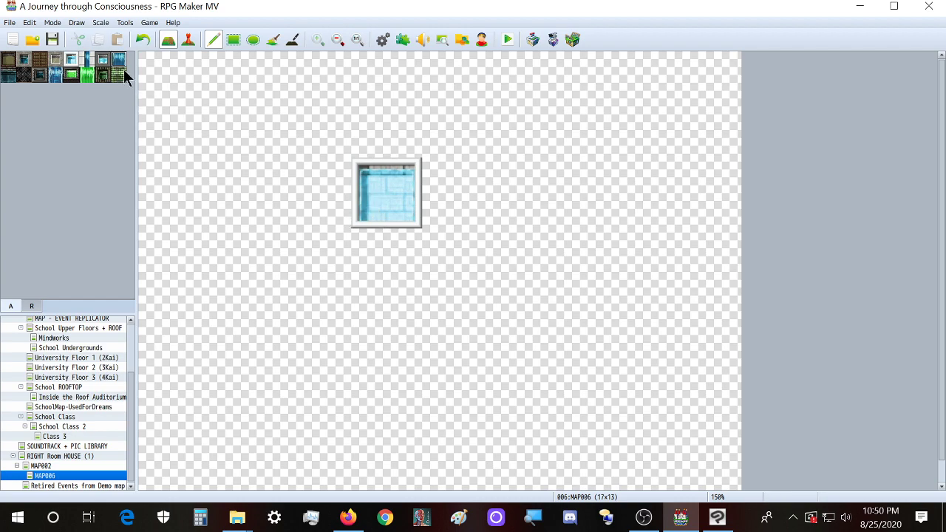
- Paint separate 2×2 patches of the blue waterfall, green waterfall, piped blue waterfall and dark metal-framed water tiles on MAP006
mouse_move(267, 133)
left_mouse_down()
mouse_move(264, 118)
mouse_move(232, 147)
left_mouse_up()
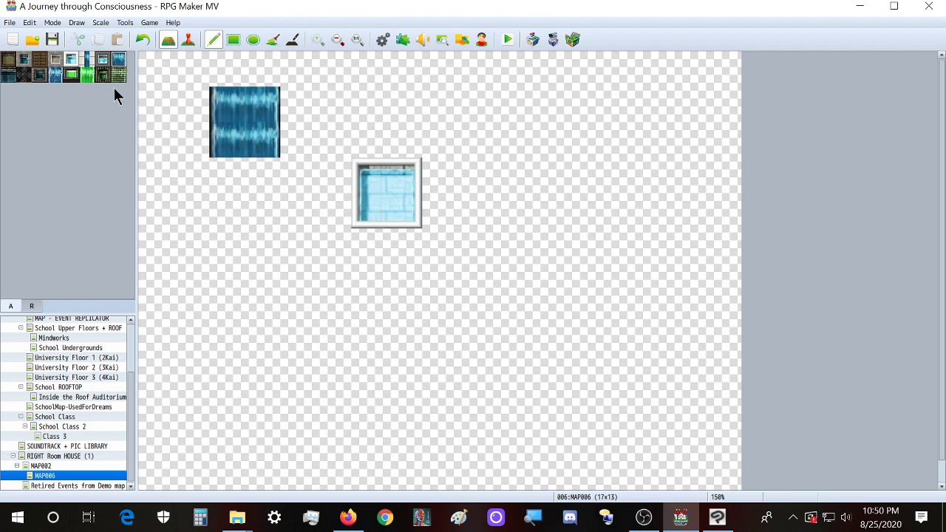
mouse_move(279, 232)
left_mouse_down()
mouse_move(296, 241)
mouse_move(264, 266)
left_mouse_up()
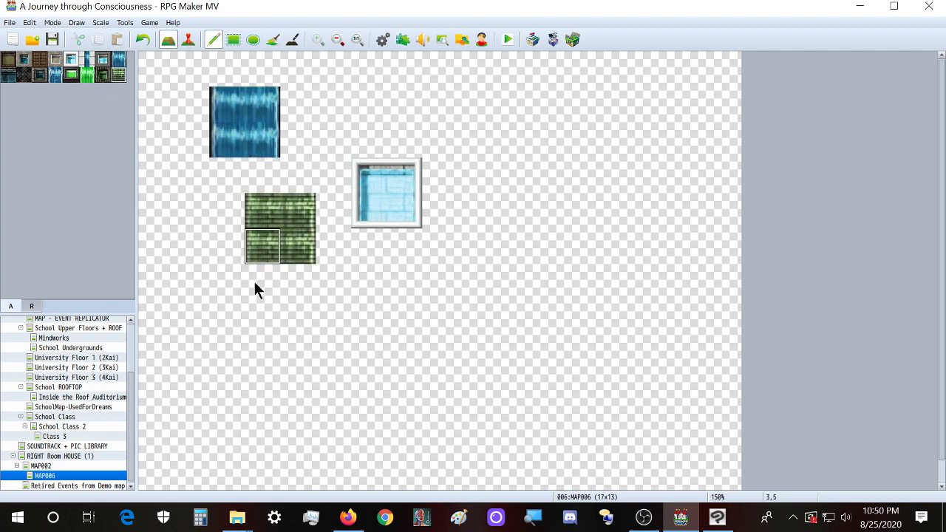
left_click(55, 75)
mouse_move(510, 104)
left_mouse_down()
mouse_move(517, 120)
mouse_move(544, 118)
left_mouse_up()
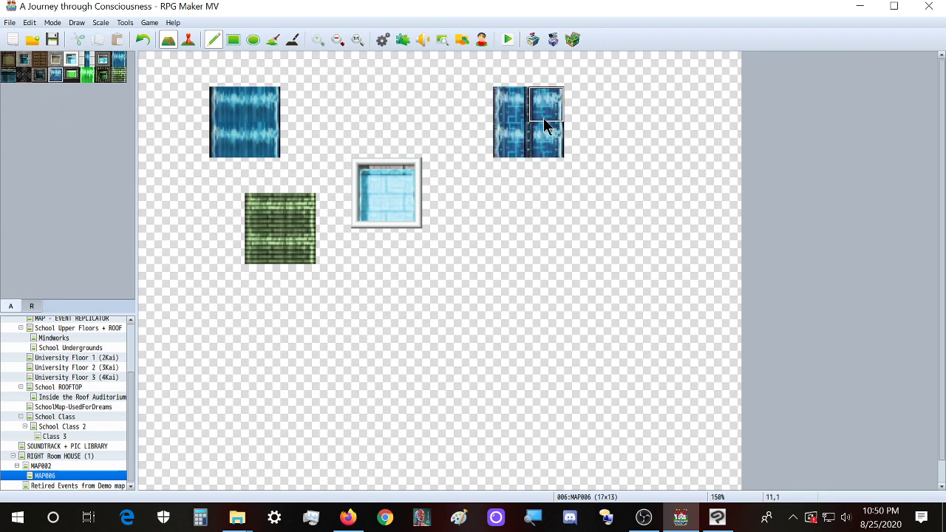
left_click(41, 76)
mouse_move(582, 317)
left_mouse_down()
mouse_move(623, 332)
mouse_move(558, 308)
mouse_move(582, 282)
left_mouse_up()
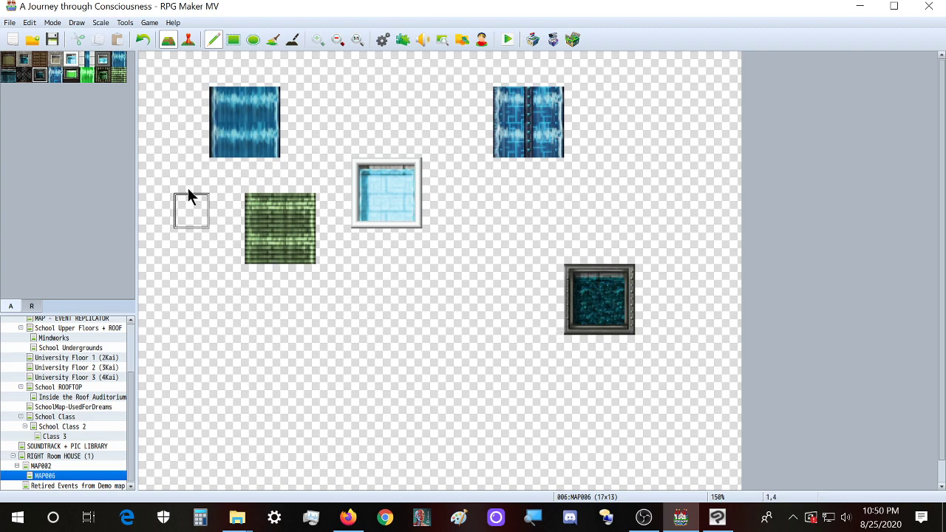
- Paint a 2×2 patch of the dark-blue tiled water on MAP006 near the white-framed pool
left_click(10, 75)
mouse_move(441, 254)
left_mouse_down()
mouse_move(490, 270)
mouse_move(437, 285)
left_mouse_up()
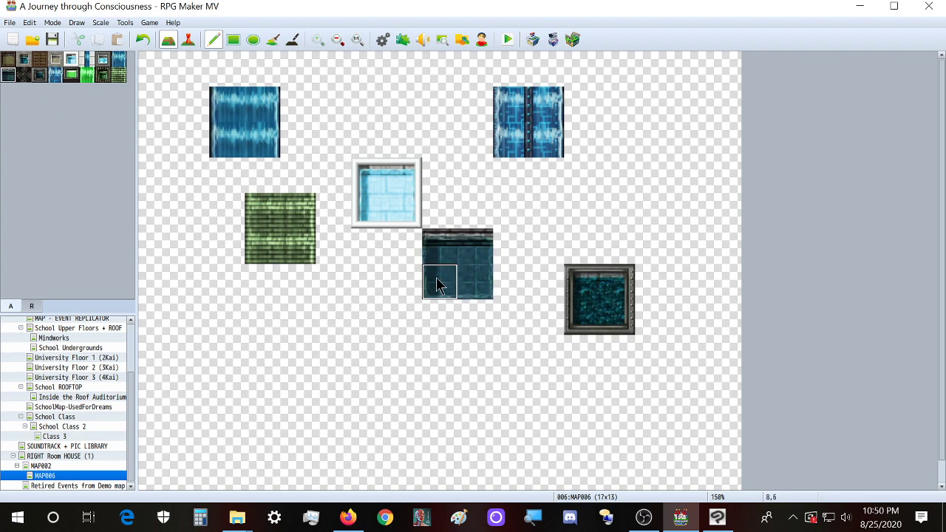
left_click(508, 40)
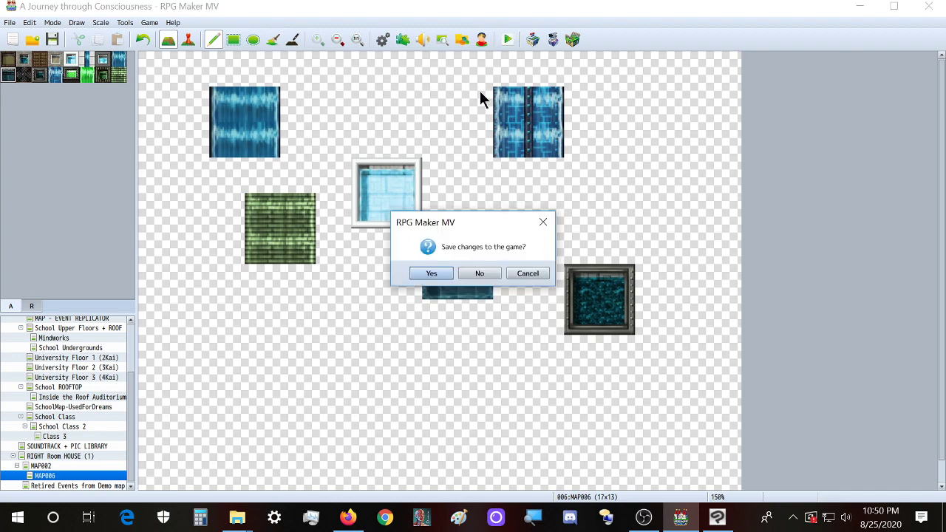
left_click(544, 222)
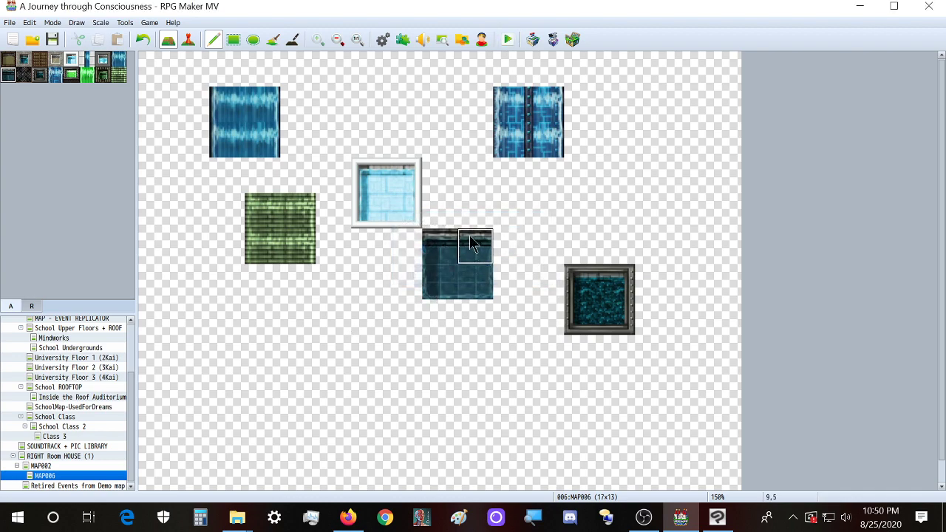
- Set the player's starting position on MAP006 just below the piped blue waterfall, and start a playtest with the changes saved
left_click(187, 40)
right_click(528, 189)
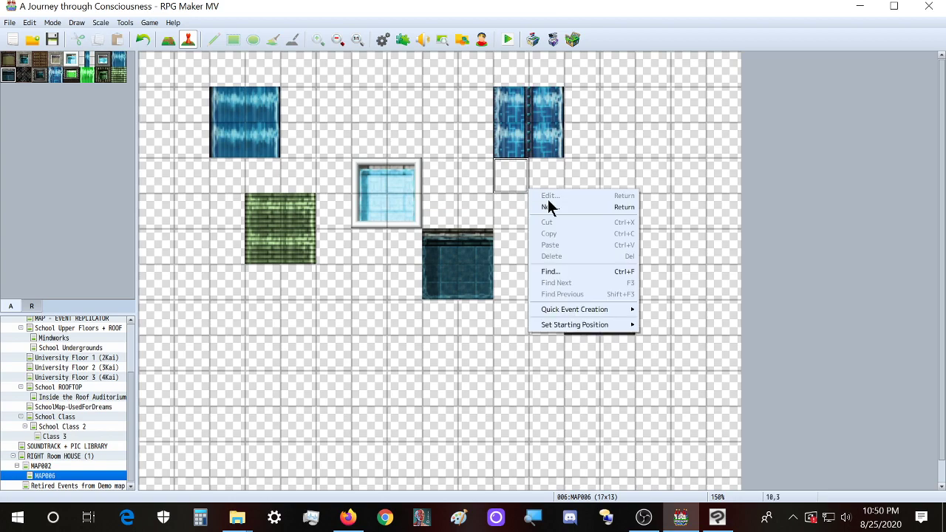
mouse_move(635, 332)
left_click(664, 326)
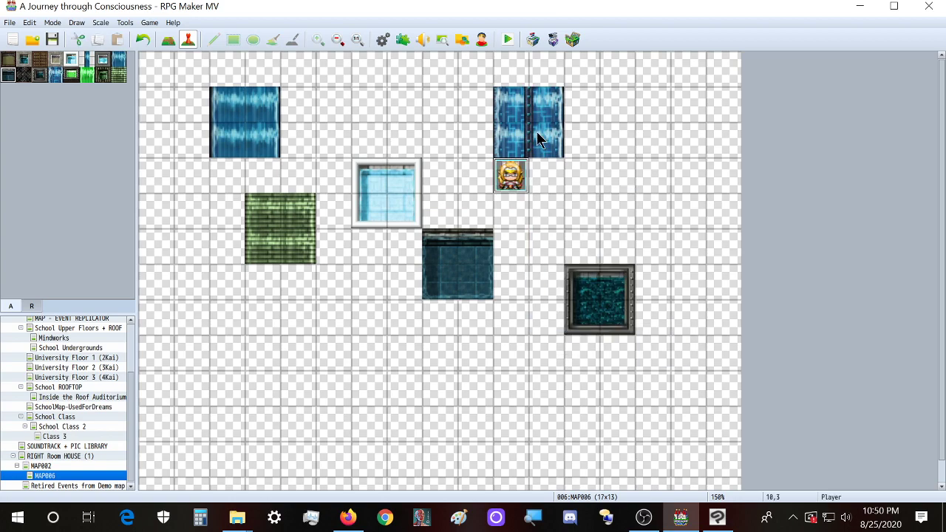
left_click(481, 42)
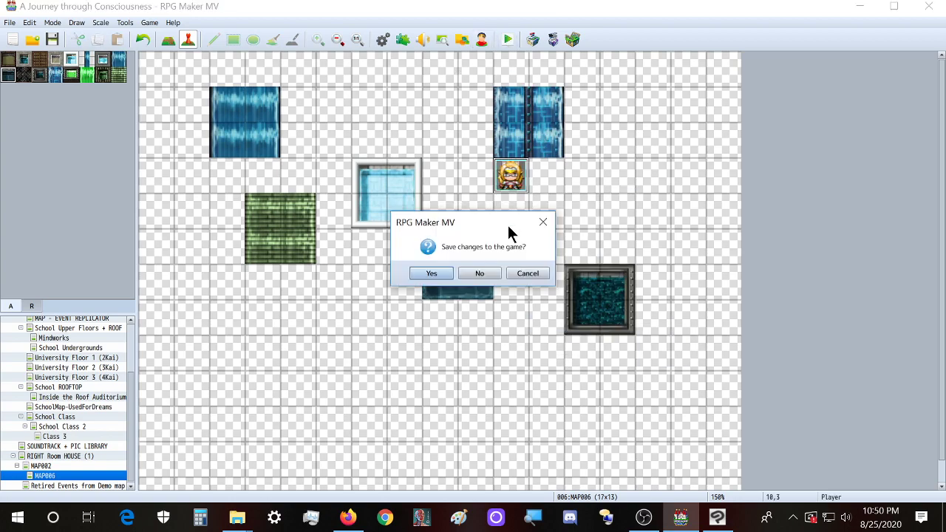
left_click(436, 277)
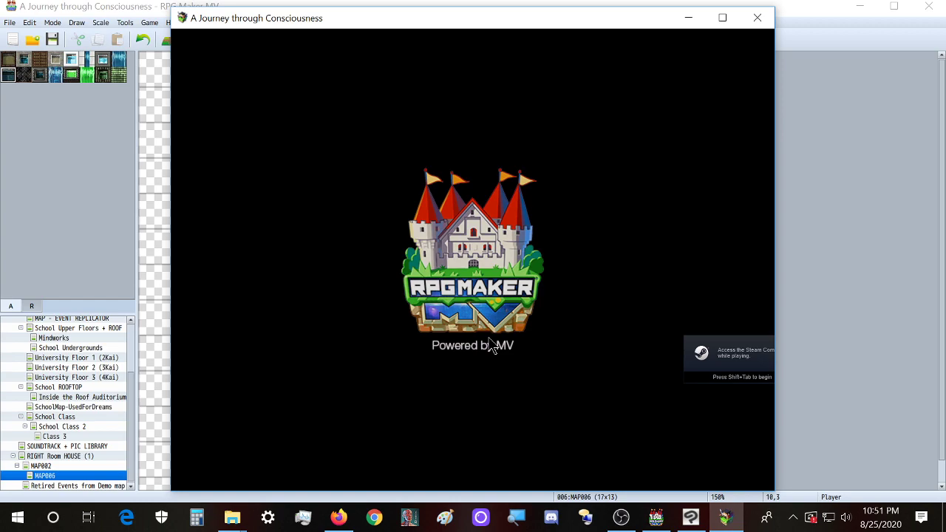
- Switch to Firefox, search the web for "angel number 1048" in a new tab, and close that tab after reading
left_click(339, 518)
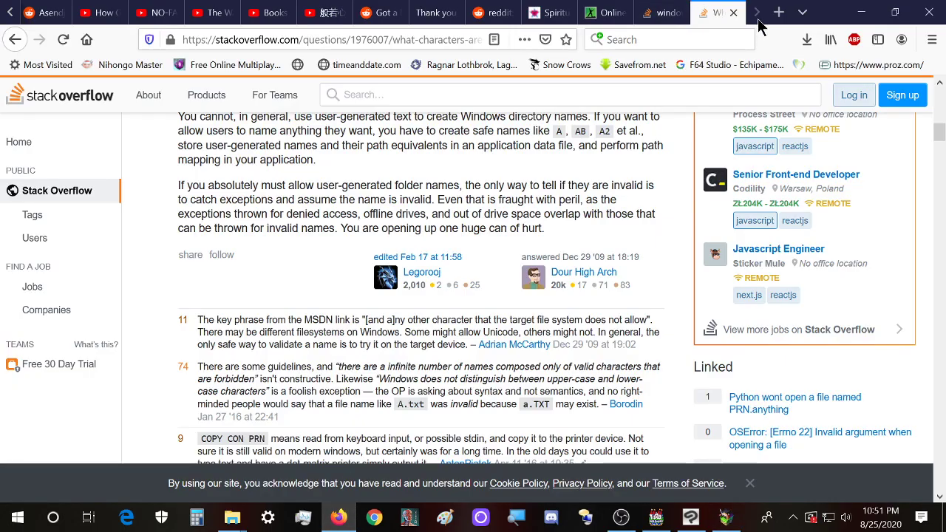
left_click(779, 12)
type("angel number 1")
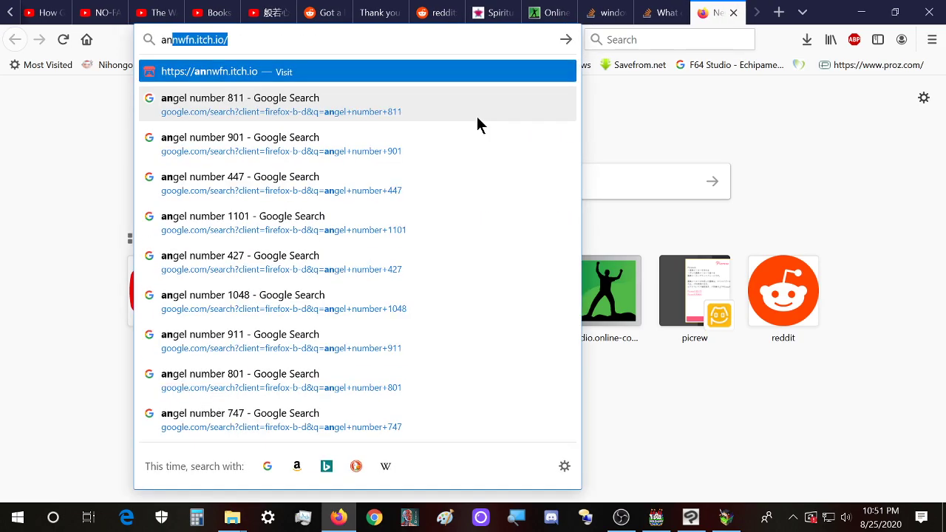
type("048")
key("Return")
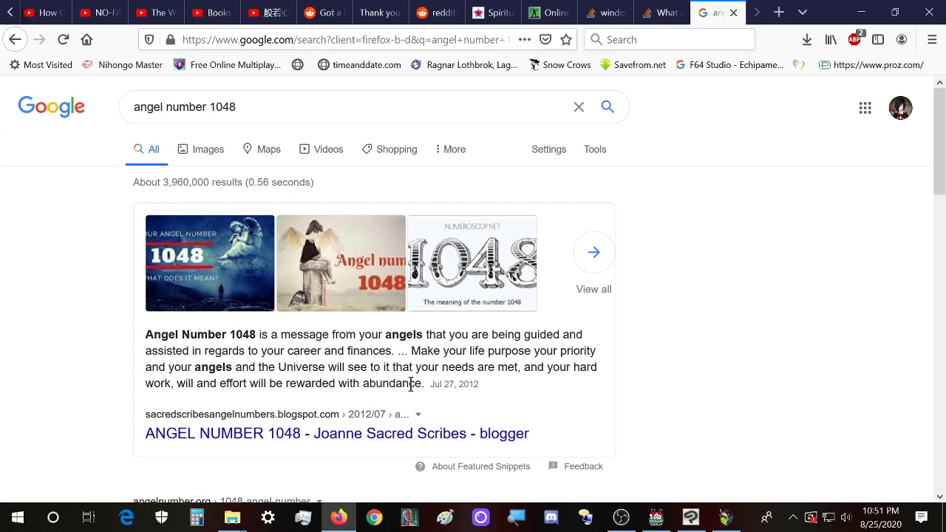
left_click(733, 12)
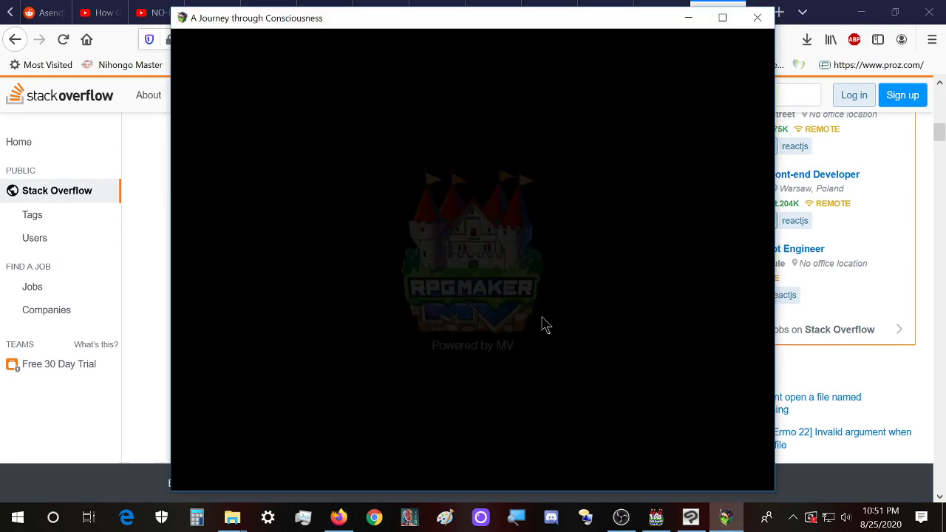
- Start the game in the playtest window, check how the TileA1 water tiles look on the map, and close the playtest
key("Up")
key("Return")
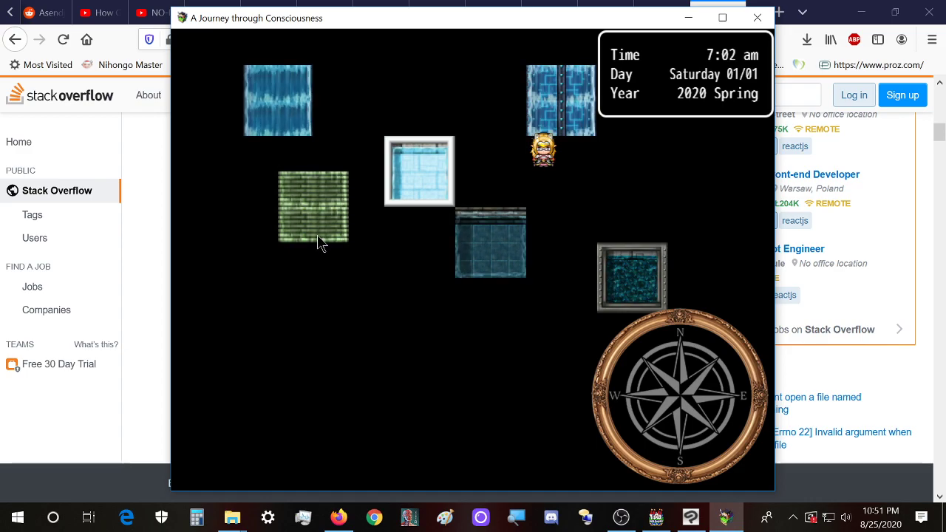
left_click(767, 23)
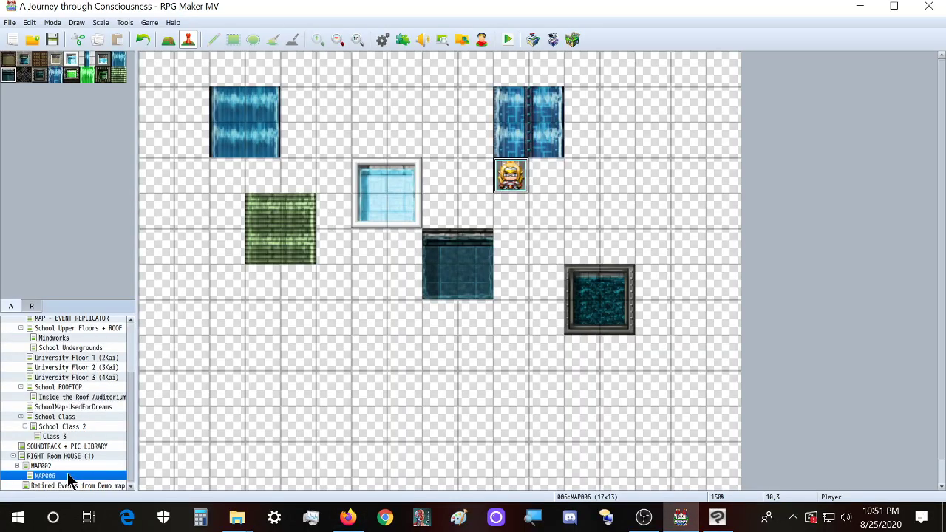
- Delete the test map MAP006 from the project
right_click(67, 474)
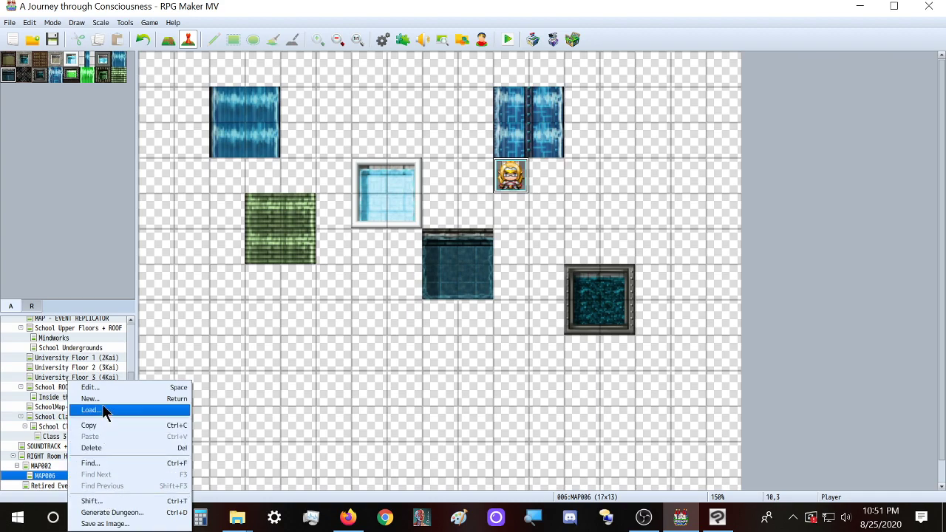
left_click(102, 446)
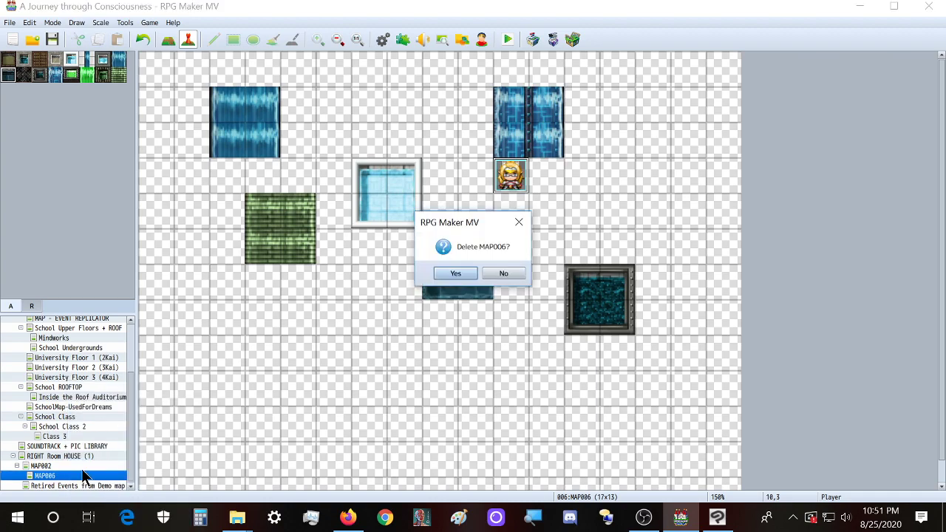
left_click(456, 274)
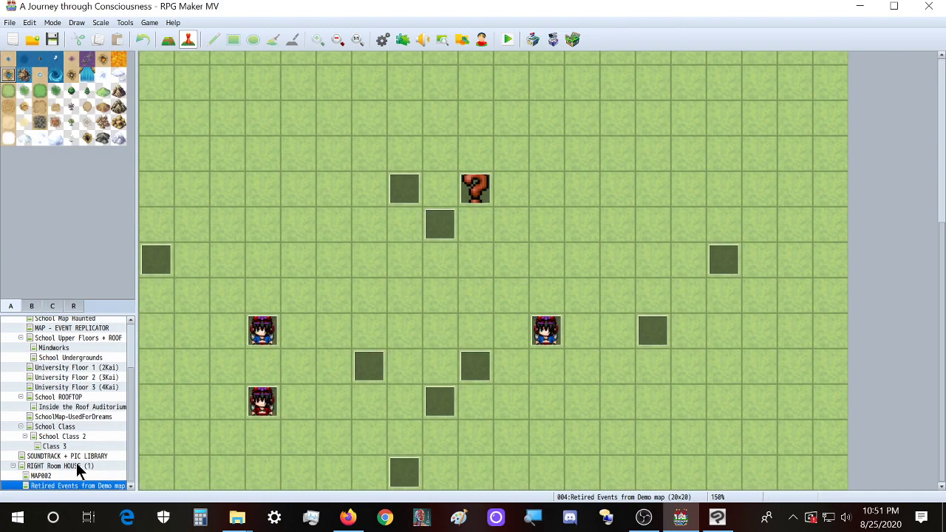
- Set the player's starting position on the map RIGHT Room HOUSE (1) at tile 10,33, at the lower end of the ornate path
left_click(76, 464)
left_click_drag(627, 492, 241, 488)
left_click_drag(944, 436, 944, 193)
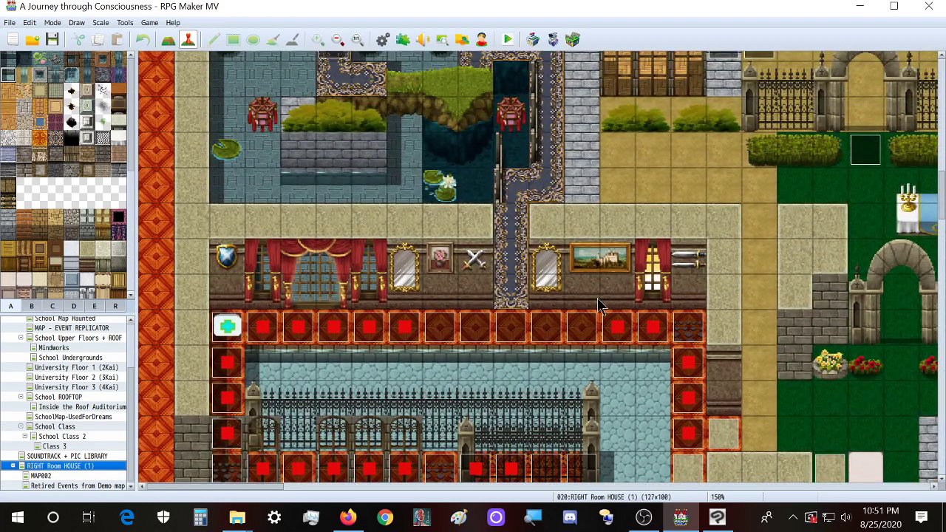
right_click(507, 298)
mouse_move(566, 429)
left_click(640, 430)
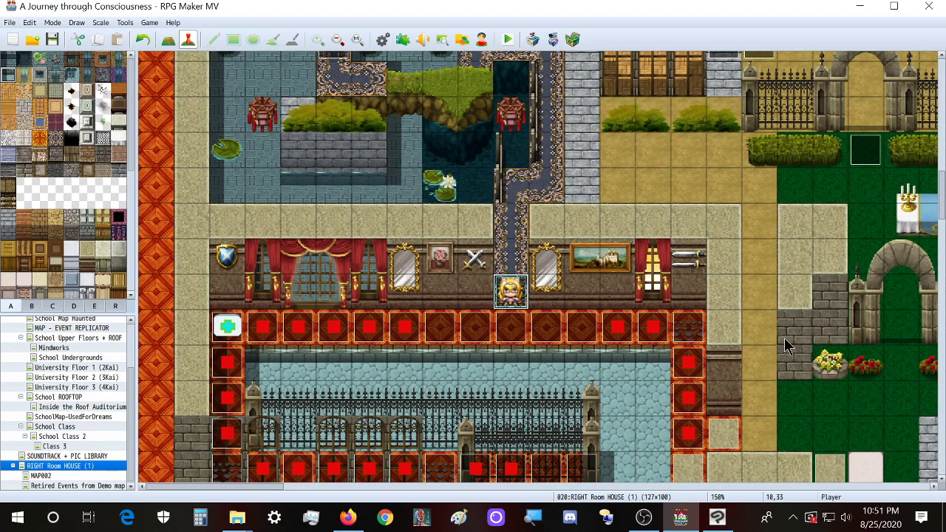
left_click_drag(943, 214, 944, 468)
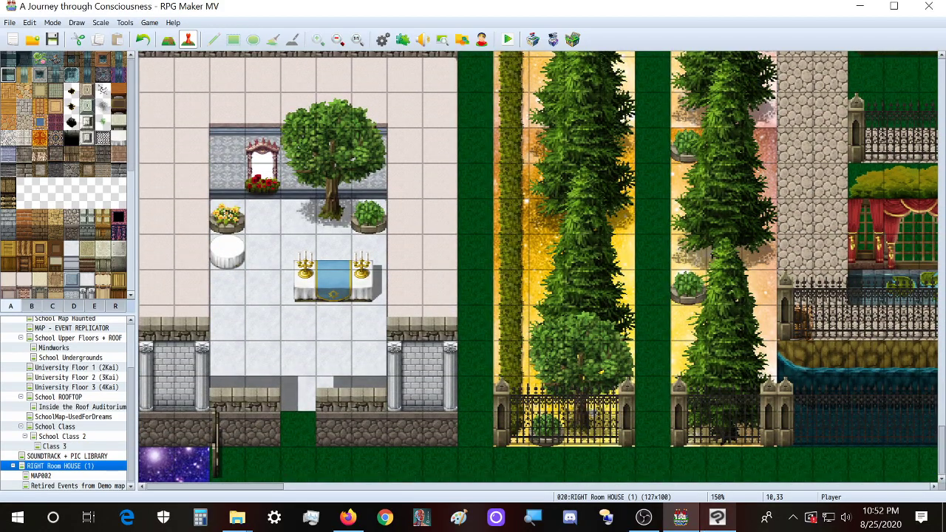
- Switch to File Explorer and delete the original TileA1.png from the RMVX System folder
left_click(717, 519)
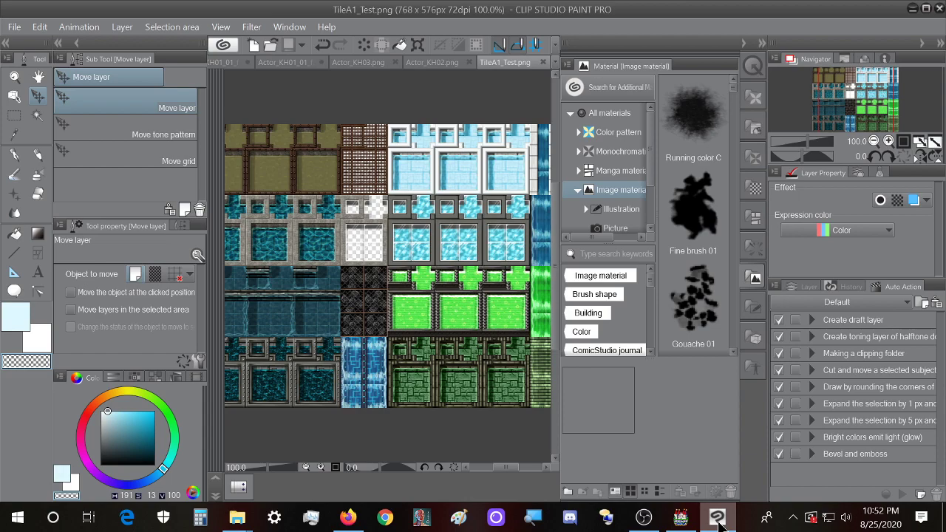
mouse_move(236, 519)
left_click(177, 455)
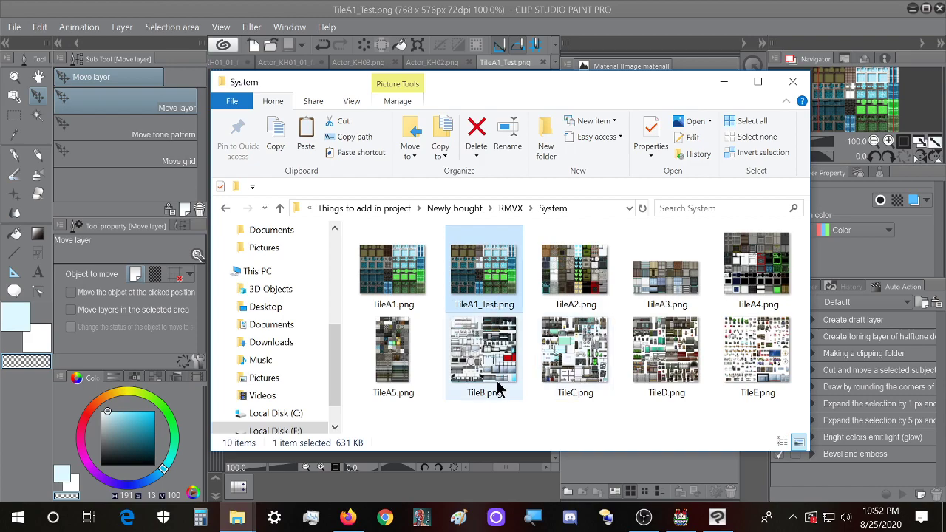
left_click(390, 284)
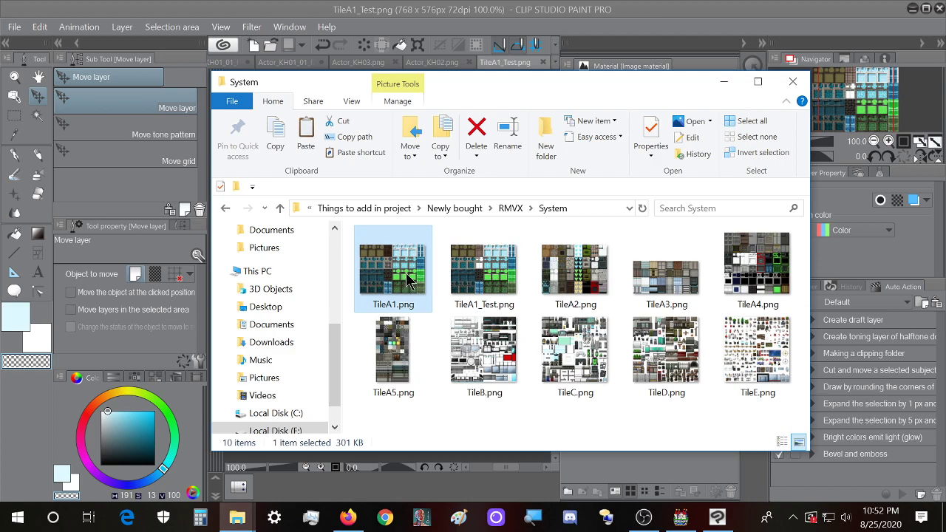
key("Delete")
- Rename TileA1_Test.png in the System folder as TileA1.png
left_click(395, 275)
right_click(401, 275)
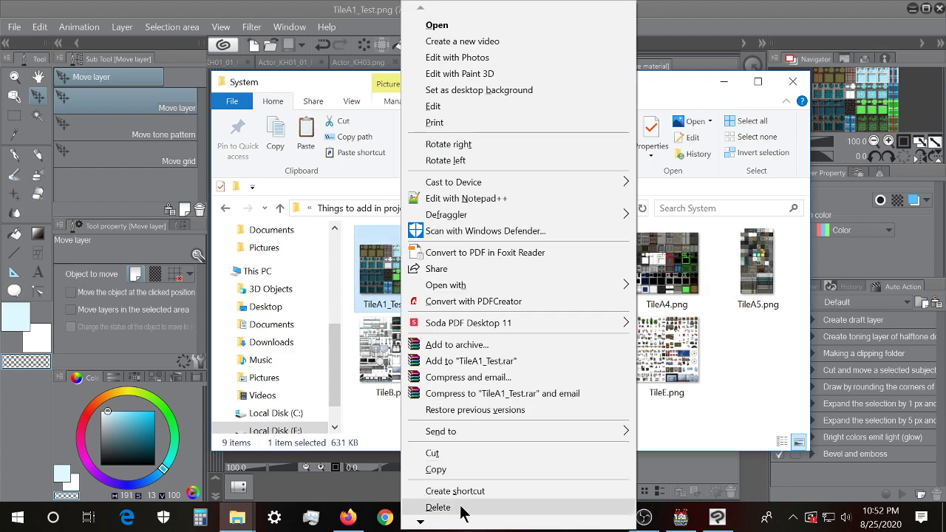
scroll(462, 512, "down", 1)
left_click(458, 509)
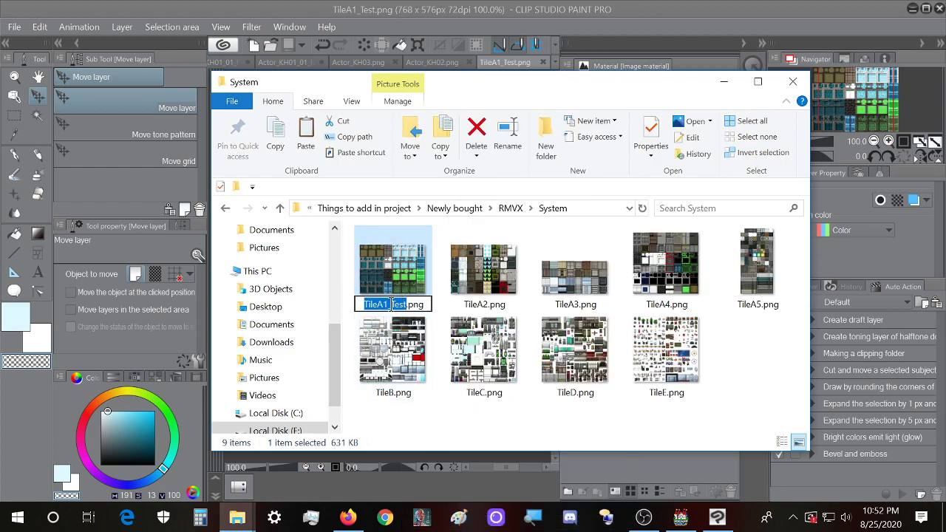
left_click(390, 304)
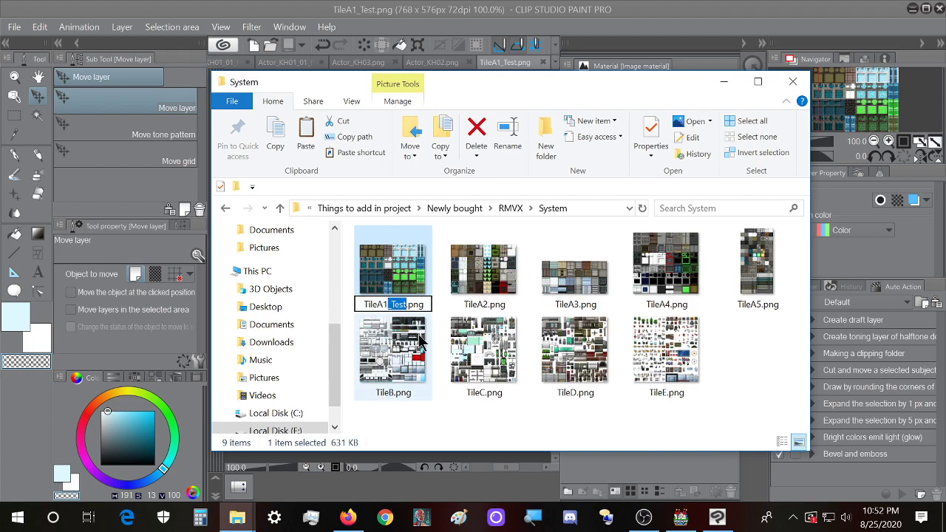
key("BackSpace")
key("Return")
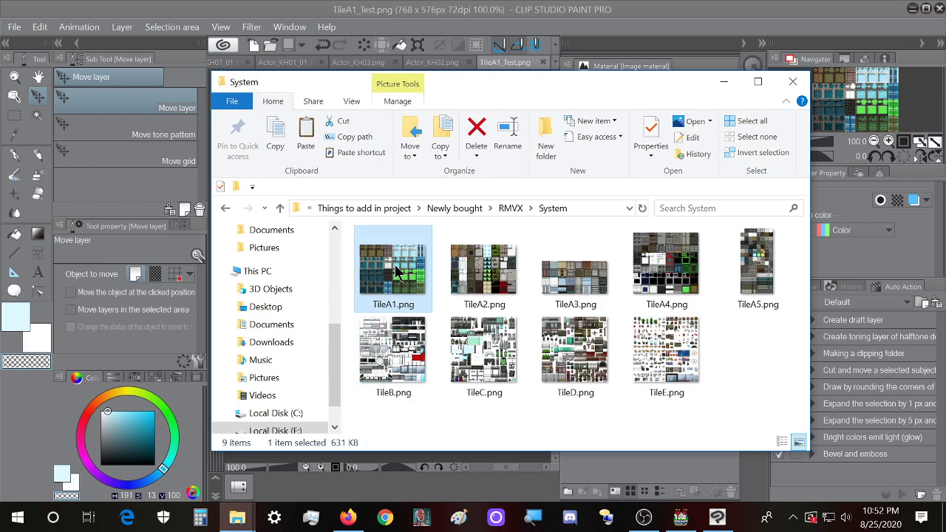
- Open TileA2.png in Clip Studio Paint and change its image resolution to 768 x 576 px
left_click_drag(614, 84, 870, 86)
double_click(778, 236)
left_click(39, 26)
left_click(108, 321)
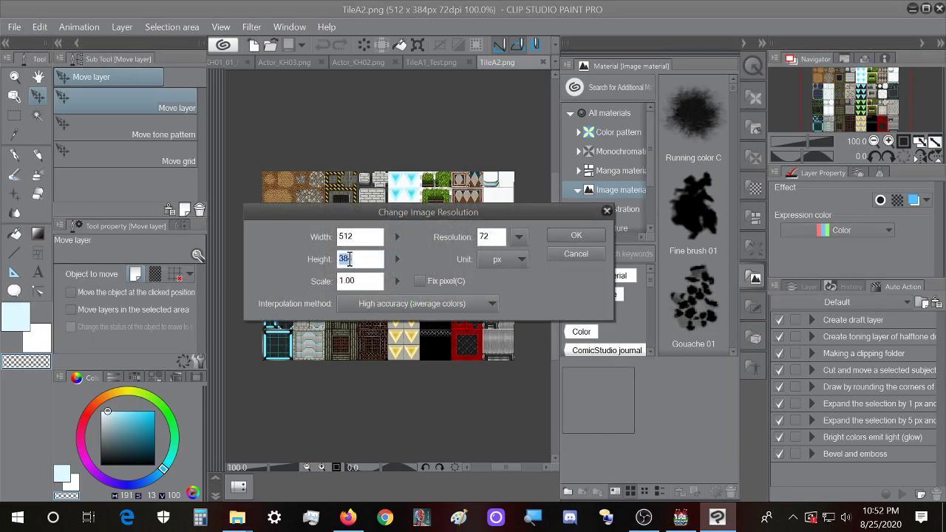
key("Return")
- Save the resized TileA2.png as a PNG over the original file in the System folder
left_click(14, 28)
left_click(348, 4)
key("ctrl+shift+s")
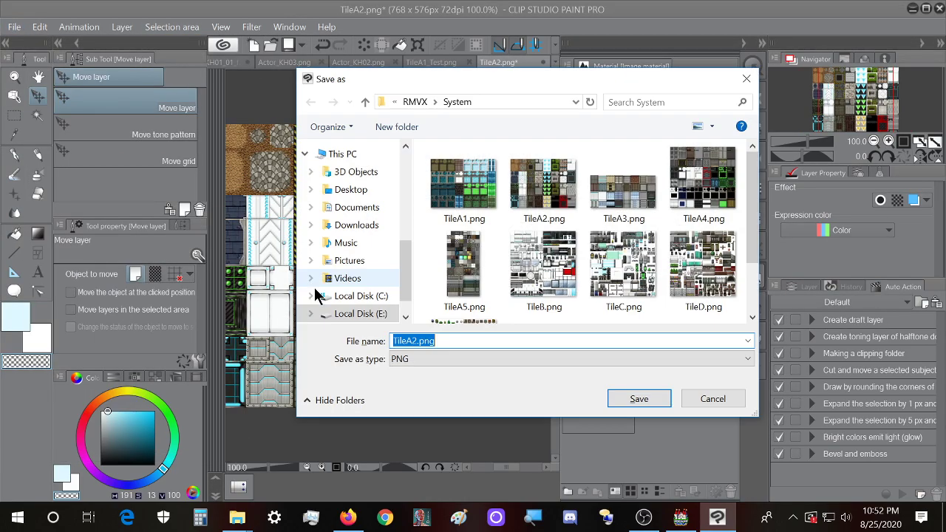
left_click(625, 399)
left_click(503, 270)
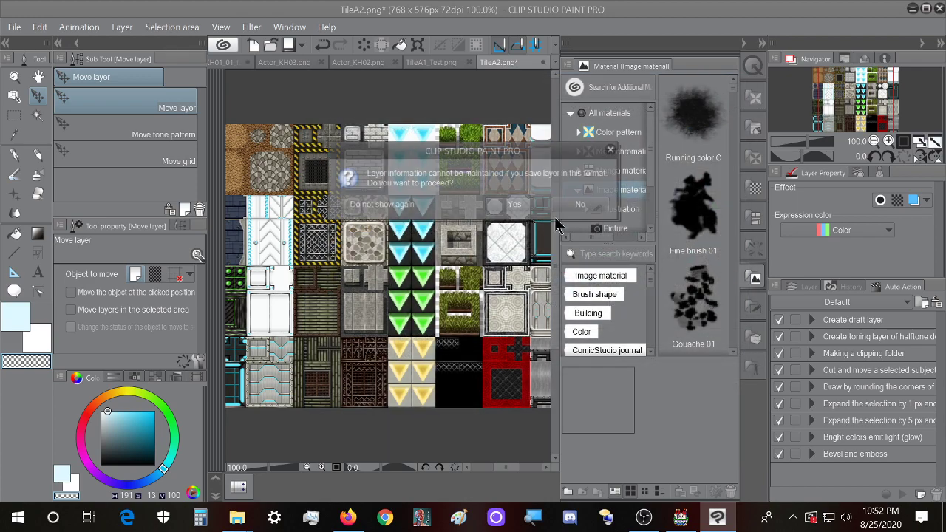
left_click(535, 203)
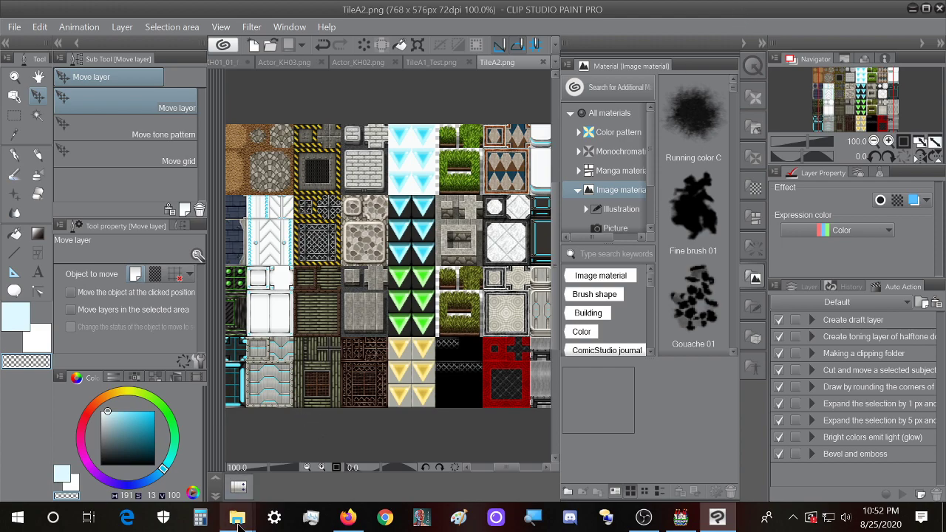
- Open TileA3.png from the System folder in Clip Studio Paint
mouse_move(237, 517)
left_click(181, 451)
left_click_drag(854, 268, 340, 273)
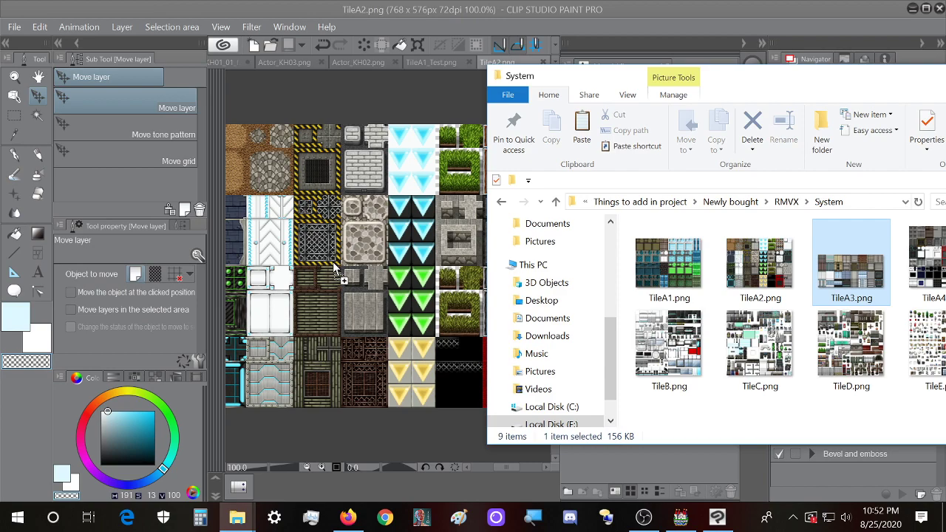
left_click(40, 27)
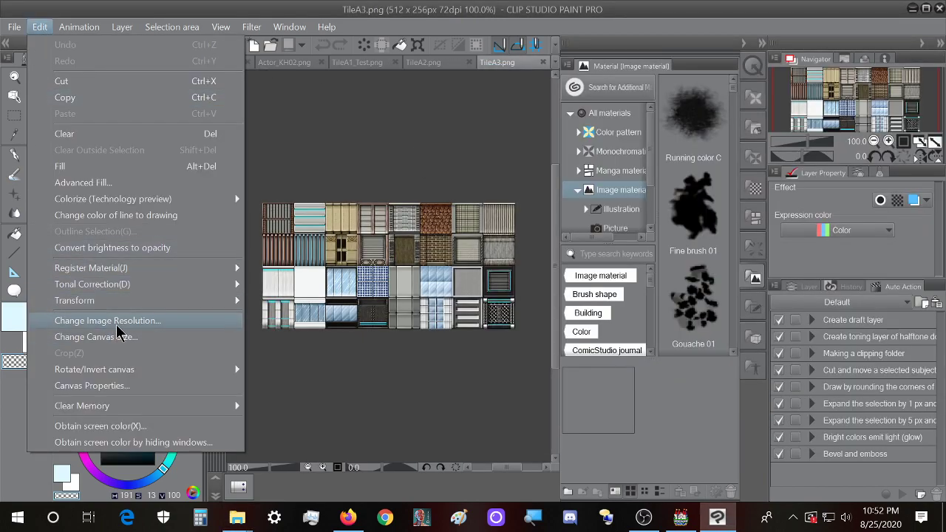
- Return to the System folder in File Explorer and check the pixel dimensions of TileA3.png
left_click(237, 518)
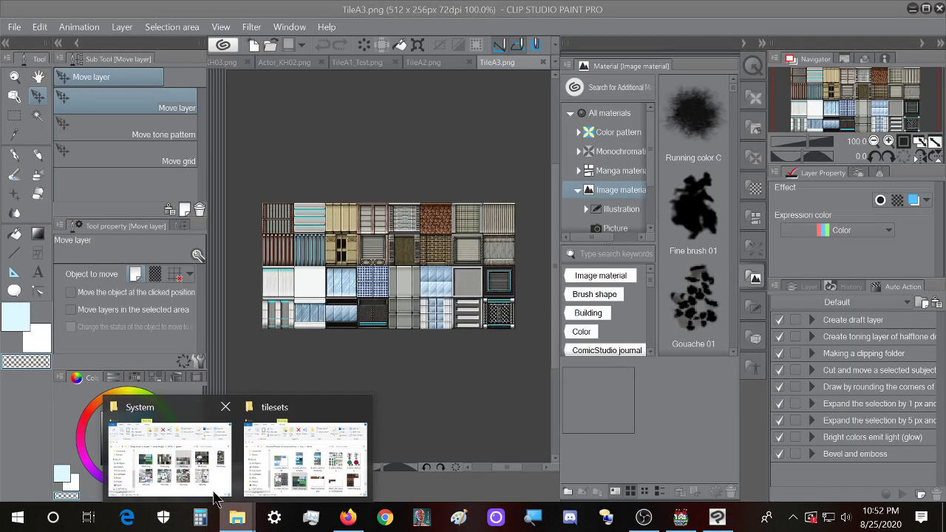
left_click(174, 436)
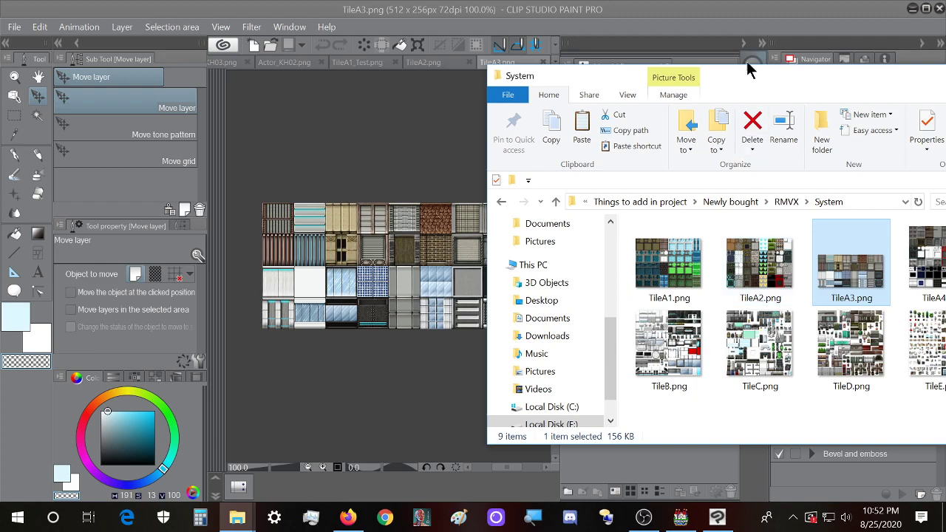
left_click_drag(730, 87, 255, 88)
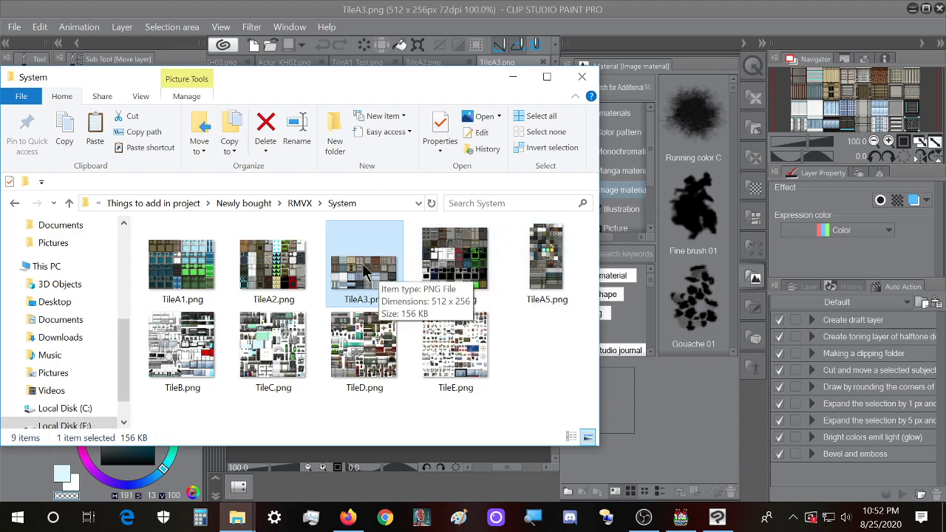
- Move the System folder window aside and change the image resolution of TileA3.png to 1152 x 576 px
left_click_drag(363, 81, 839, 68)
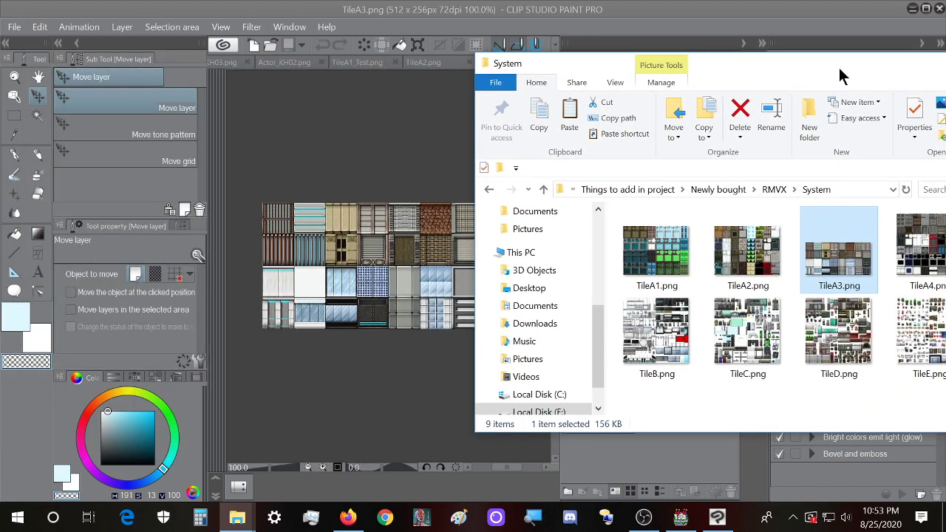
left_click(39, 27)
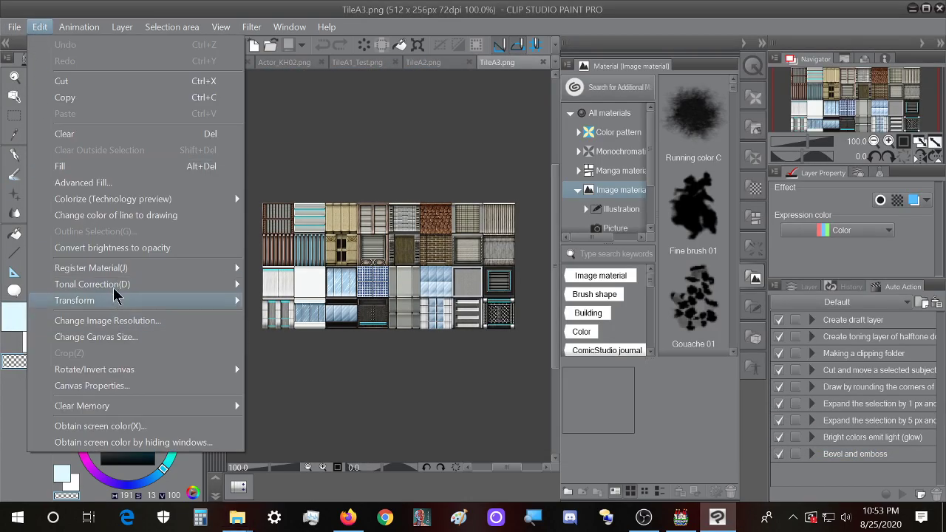
left_click(107, 320)
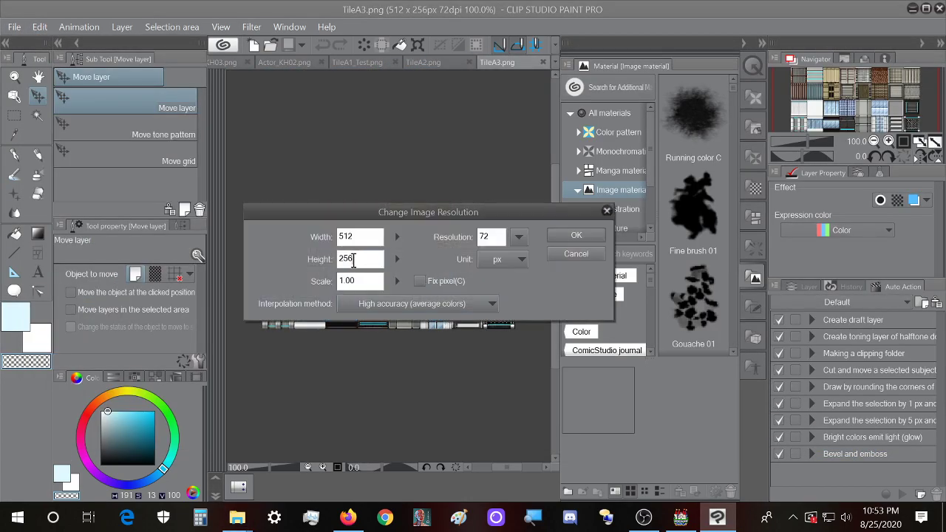
left_click(560, 238)
- Save the resized TileA3.png as a PNG over the original file in the System folder
left_click(14, 27)
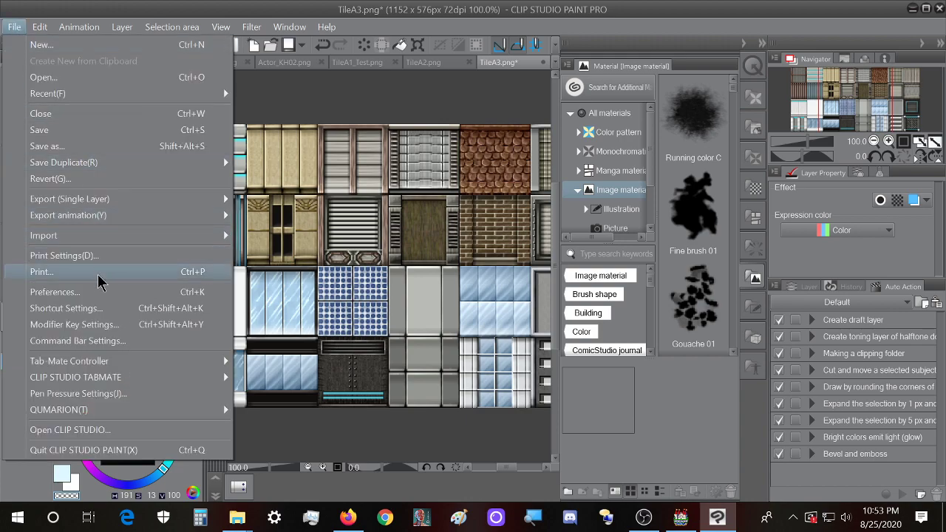
left_click(12, 26)
key("ctrl+shift+s")
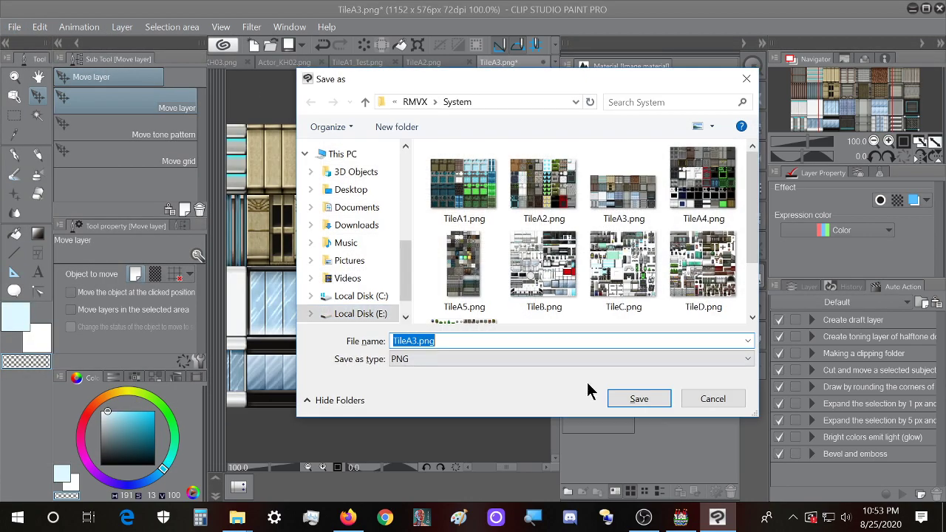
left_click(622, 399)
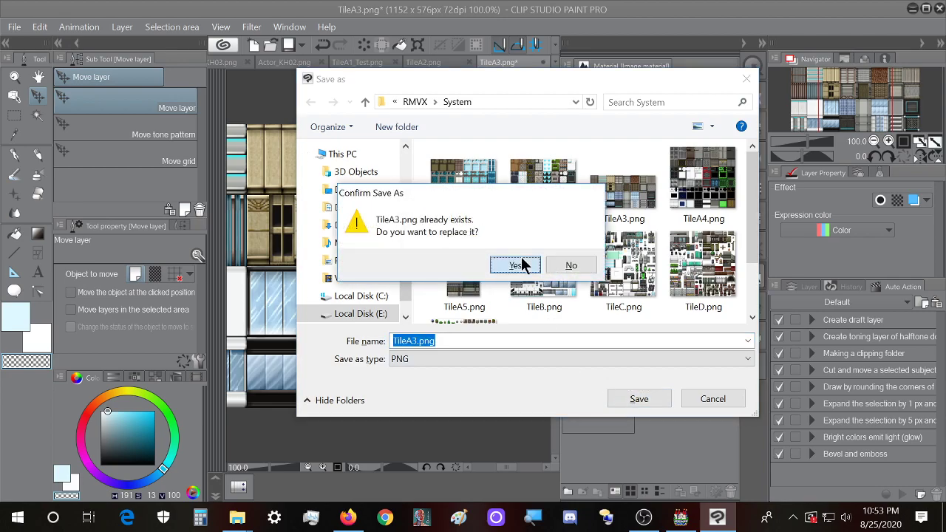
left_click(522, 266)
left_click(518, 206)
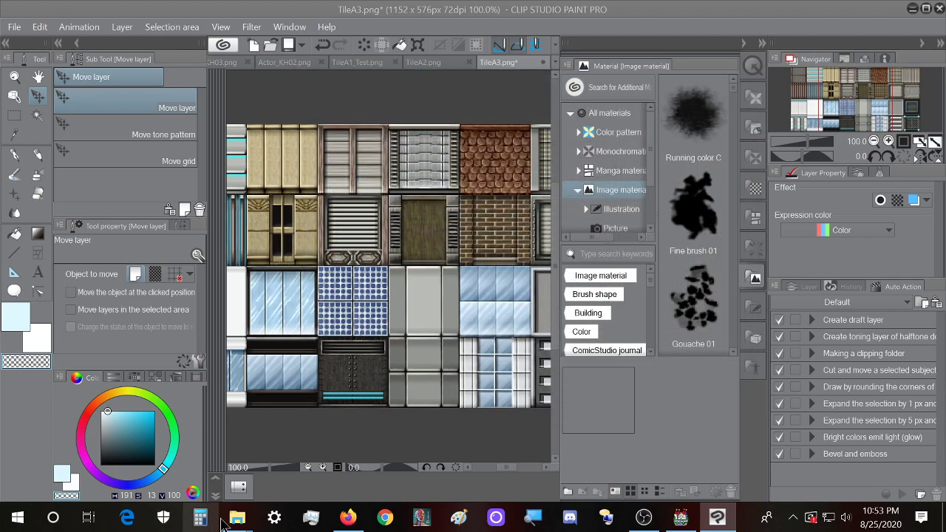
- Open TileA4.png from the System folder in Clip Studio Paint
mouse_move(237, 518)
left_click(178, 468)
left_click_drag(842, 69, 760, 58)
left_click_drag(849, 237, 330, 234)
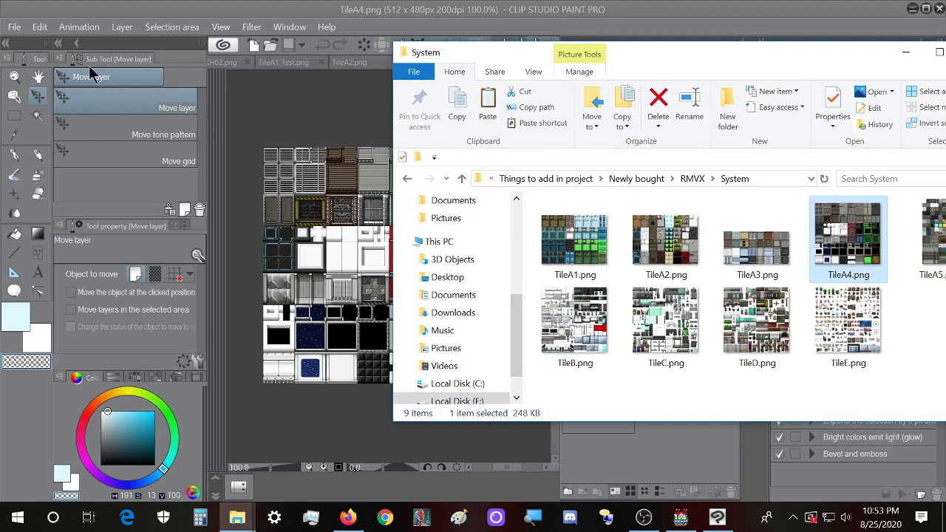
- Try changing the image resolution of TileA4.png with a height of 576 px
left_click(39, 27)
left_click(138, 316)
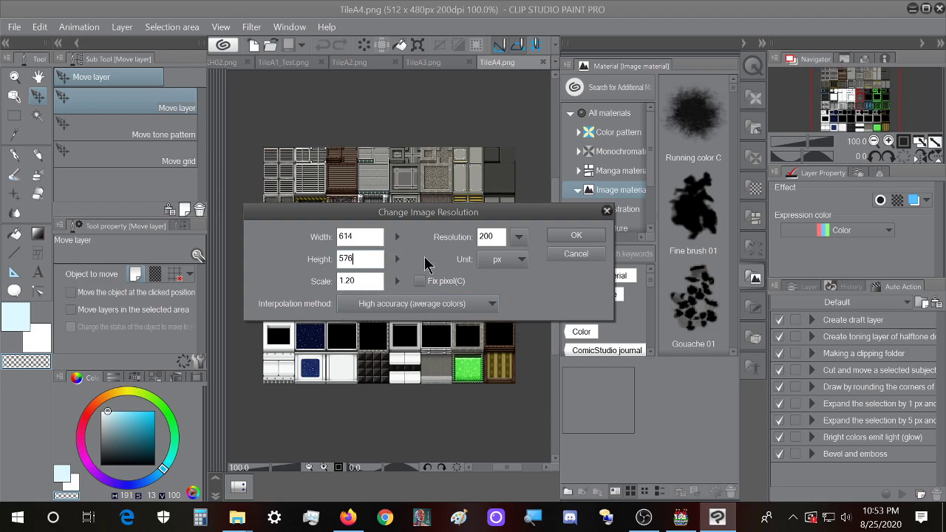
- Bring up the System folder and the project's tilesets folder side by side in File Explorer
mouse_move(237, 518)
left_click(177, 448)
left_click_drag(726, 59, 358, 65)
mouse_move(231, 520)
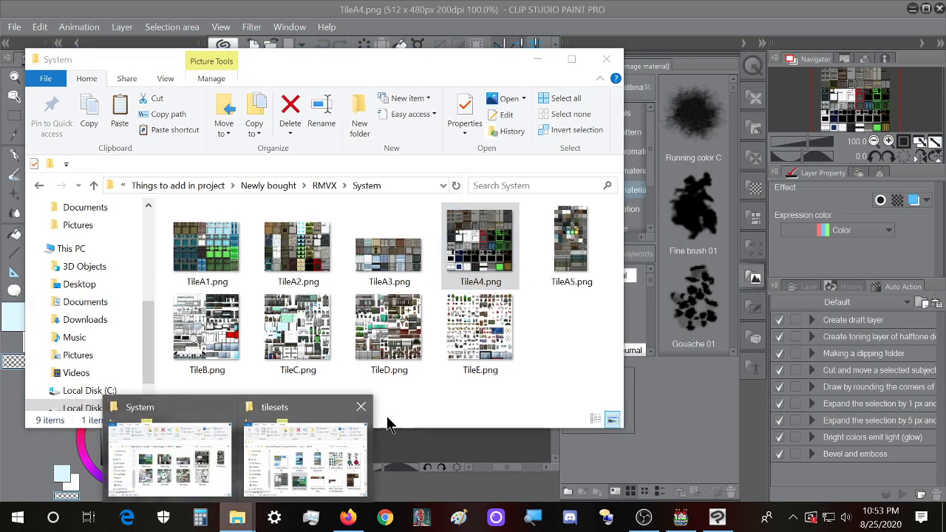
left_click(362, 455)
left_click_drag(449, 84, 769, 73)
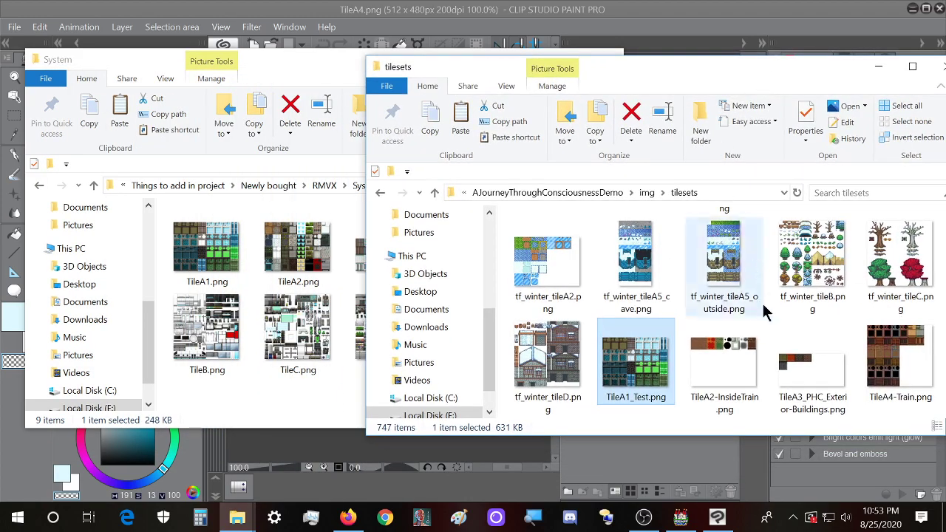
- Browse the tilesets folder for comparable sheets and view SciFi_Tech_Three_MV.png at full size
scroll(714, 334, "up", 1)
scroll(714, 334, "up", 15)
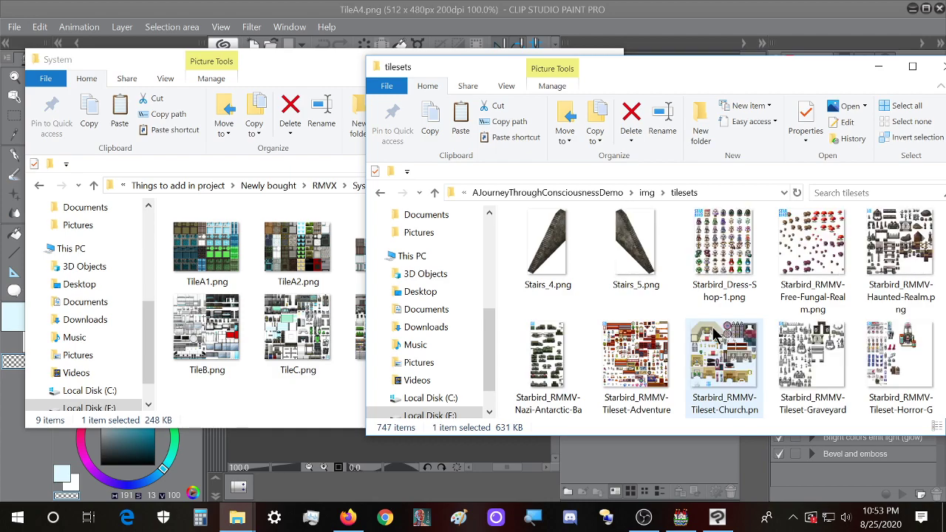
scroll(714, 334, "up", 3)
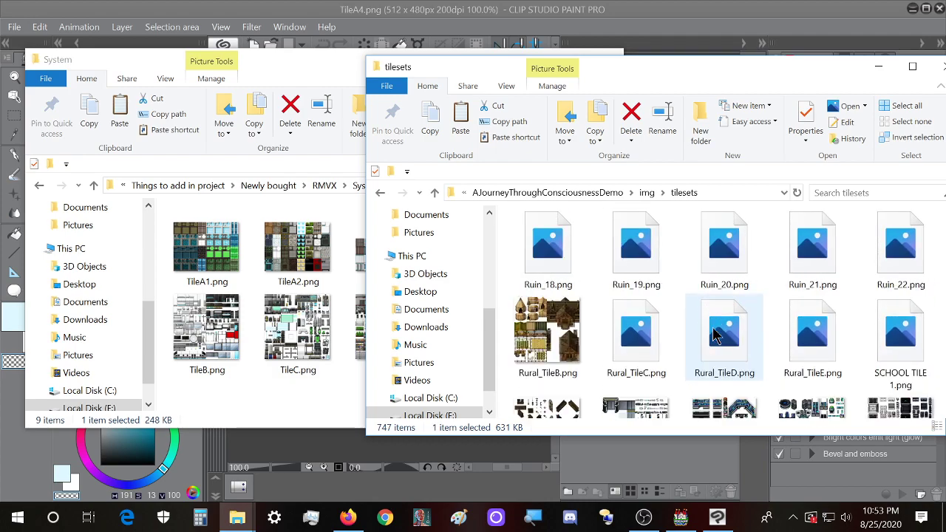
scroll(717, 345, "down", 3)
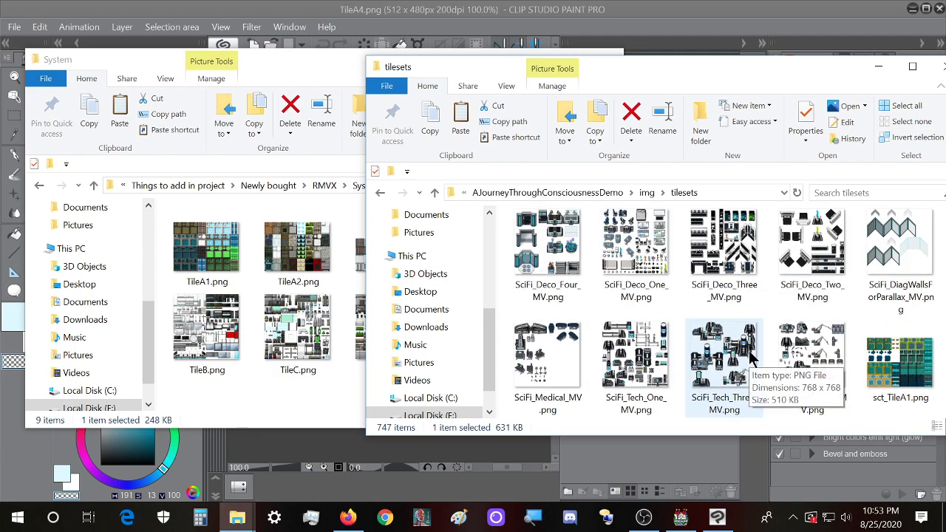
double_click(737, 375)
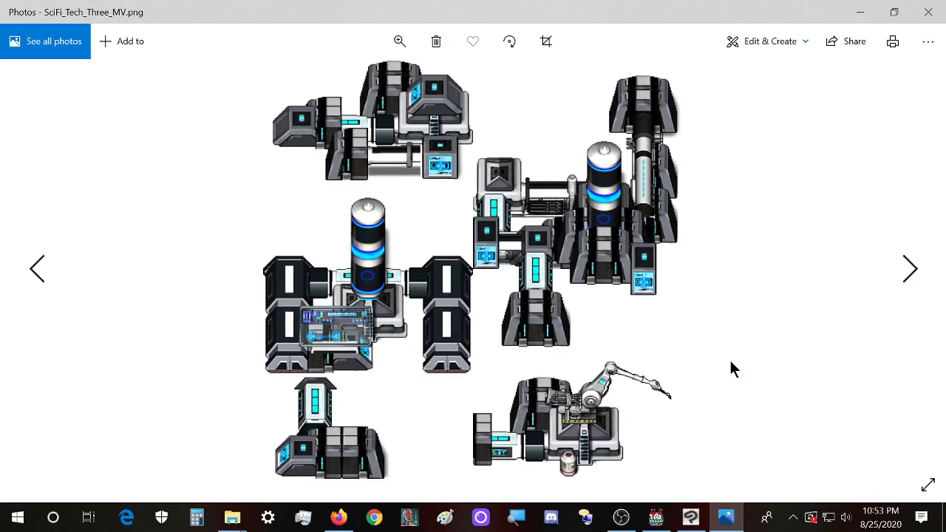
left_click(936, 15)
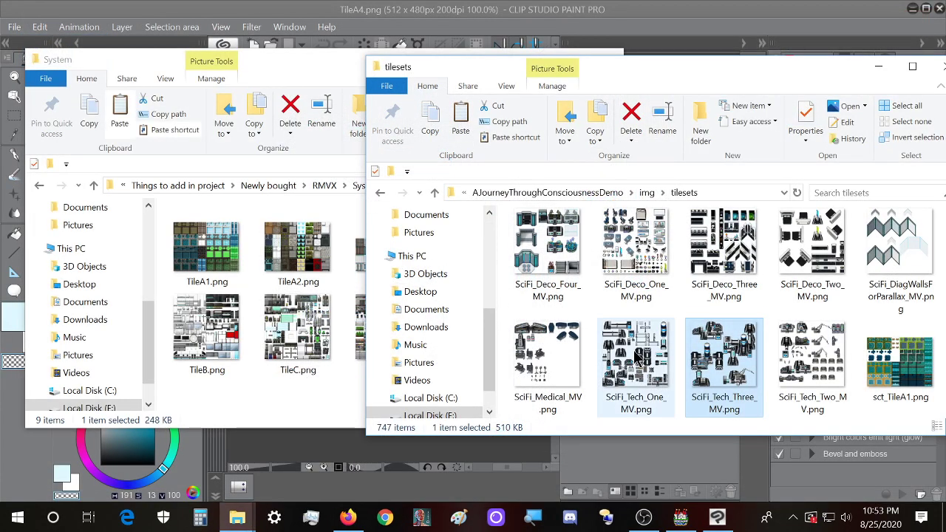
- Go to the beginning of the tilesets folder and check the pixel dimensions of A2_Medieval_T&C.png
scroll(640, 356, "up", 3)
scroll(641, 356, "up", 15)
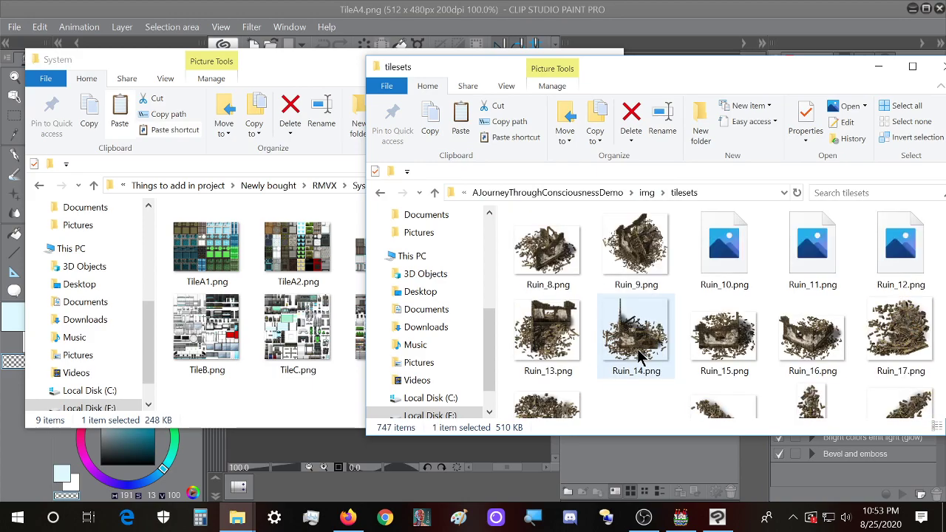
left_click_drag(699, 68, 549, 120)
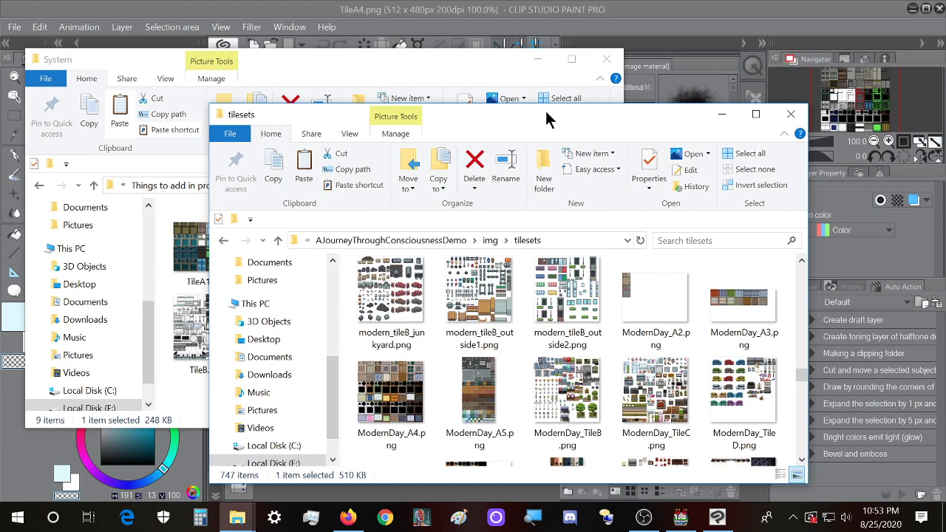
left_click_drag(800, 378, 770, 260)
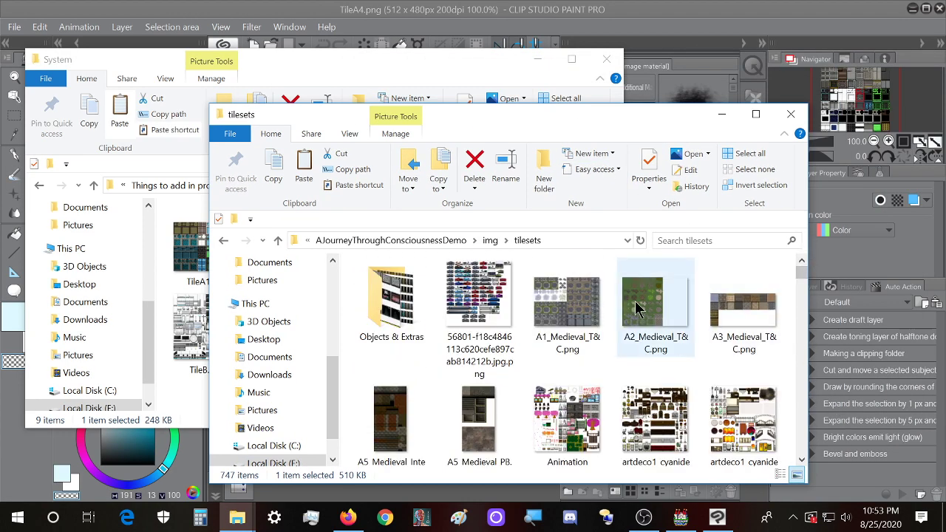
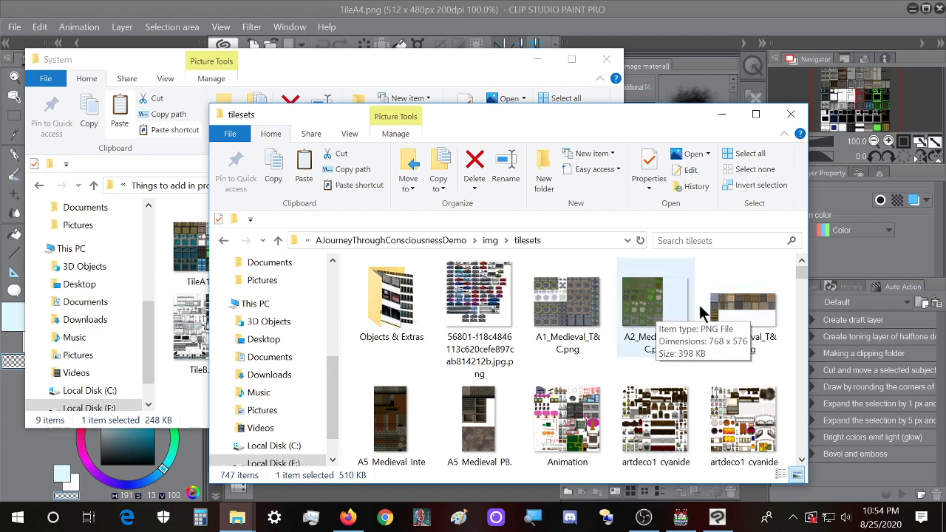
- Move the folder windows aside and cancel the pending resolution change for TileA4.png
left_click_drag(563, 115, 716, 105)
left_click(363, 185)
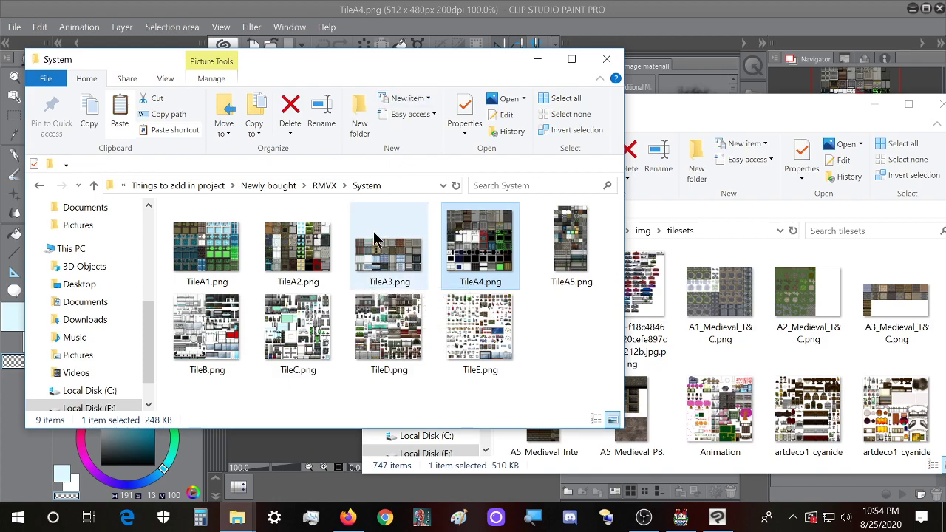
left_click_drag(387, 59, 530, 74)
left_click_drag(599, 66, 723, 55)
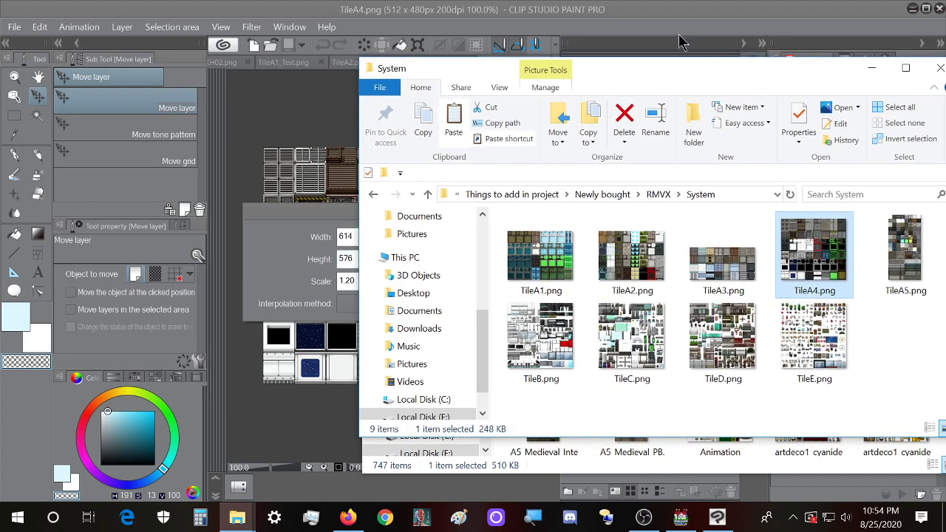
left_click(344, 304)
left_click(598, 254)
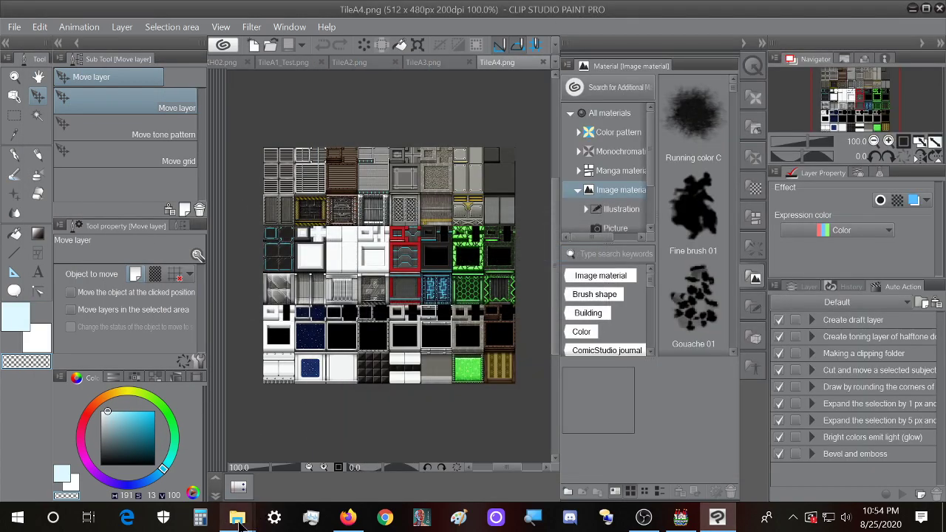
- Bring back the System folder and open TileA3.png from it in Clip Studio Paint
mouse_move(237, 518)
mouse_move(311, 477)
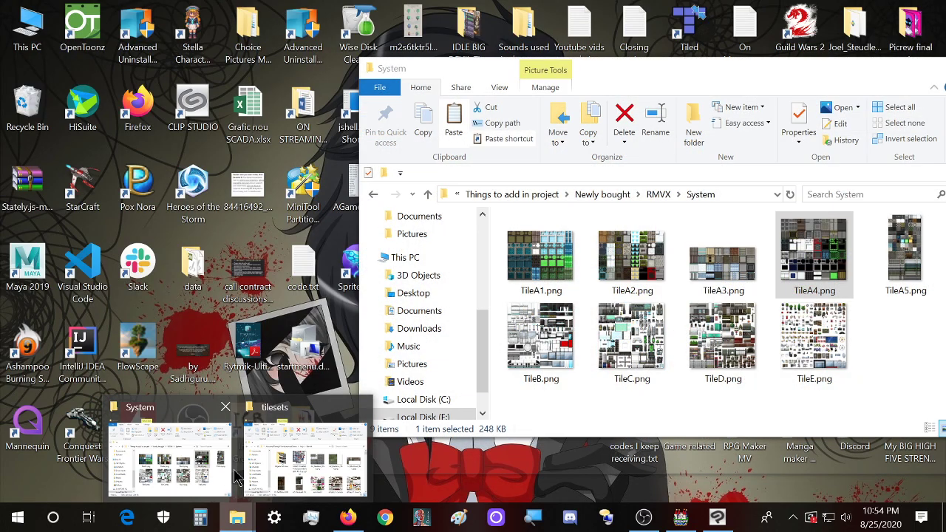
left_click(194, 466)
left_click_drag(735, 89, 856, 89)
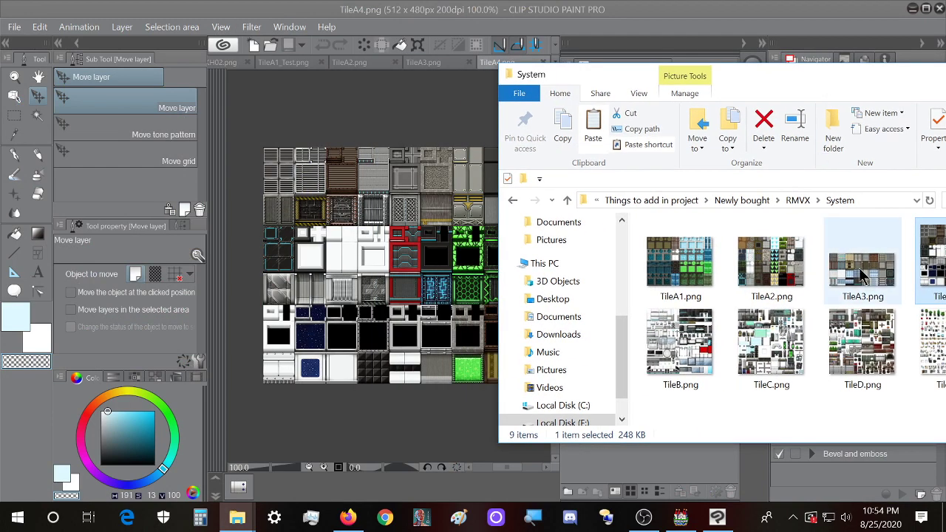
double_click(860, 258)
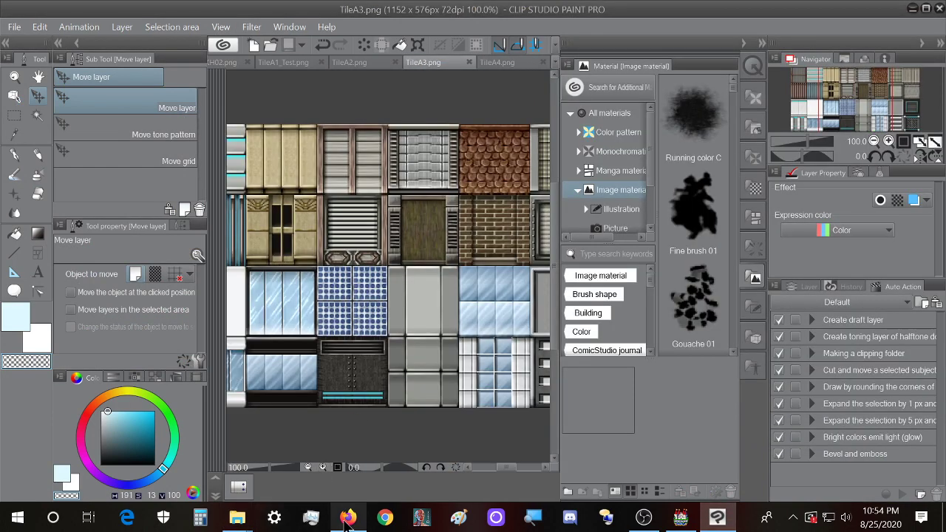
- Check the dimensions of A3_Medieval_T&C.png in the tilesets folder and change the image resolution of TileA3.png to 768 x 384 px
mouse_move(237, 517)
left_click(334, 484)
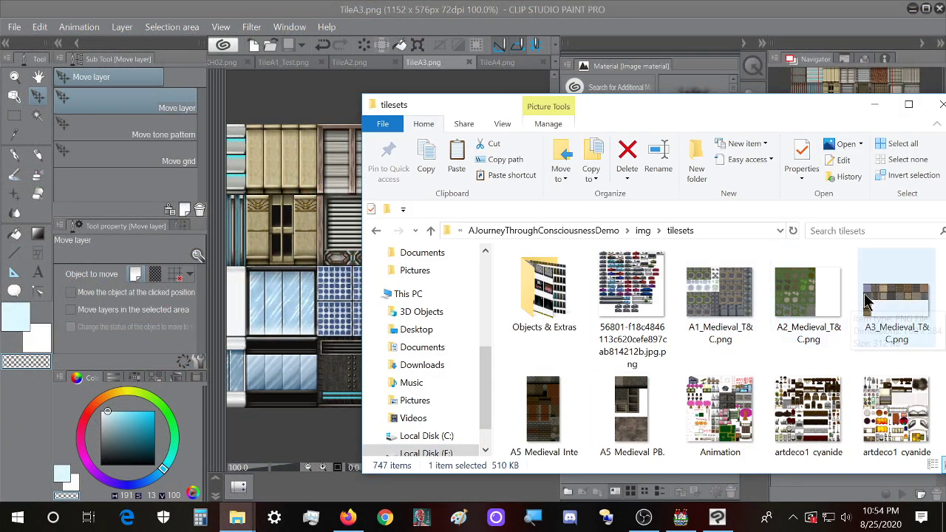
left_click(14, 27)
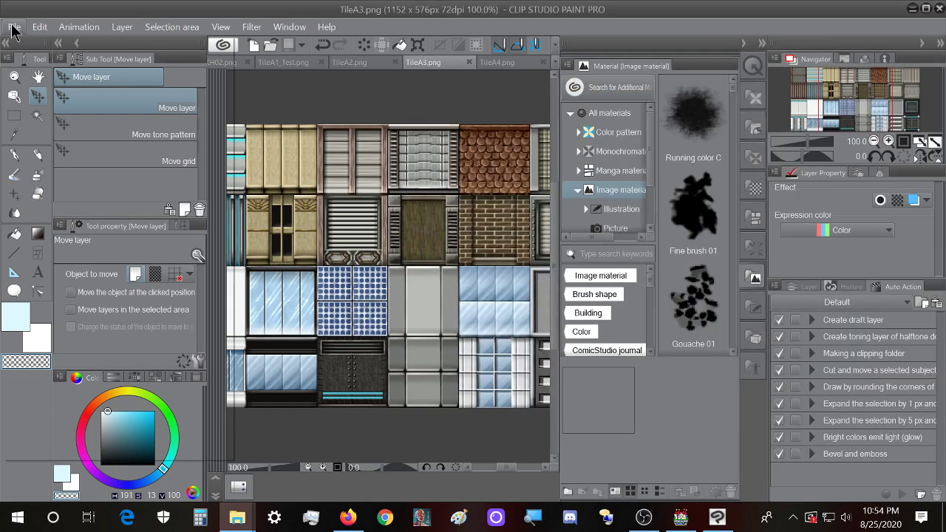
mouse_move(40, 26)
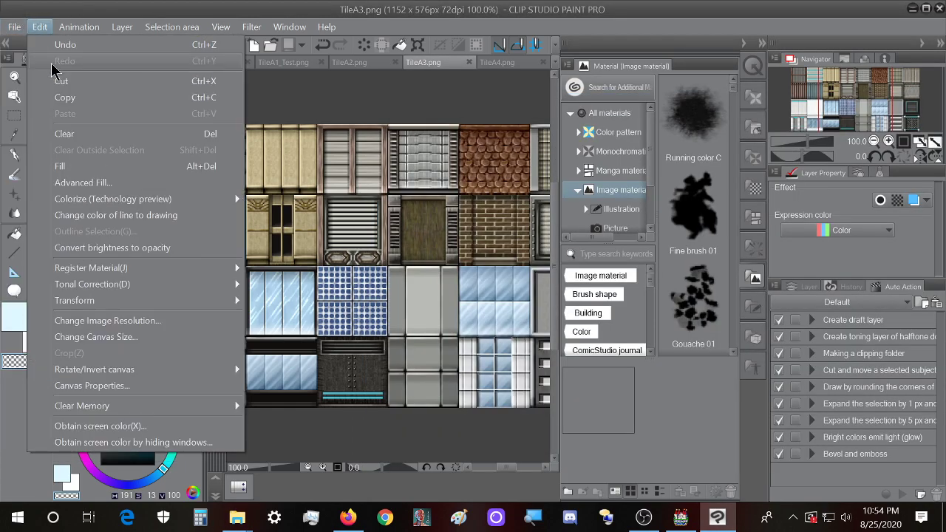
left_click(279, 273)
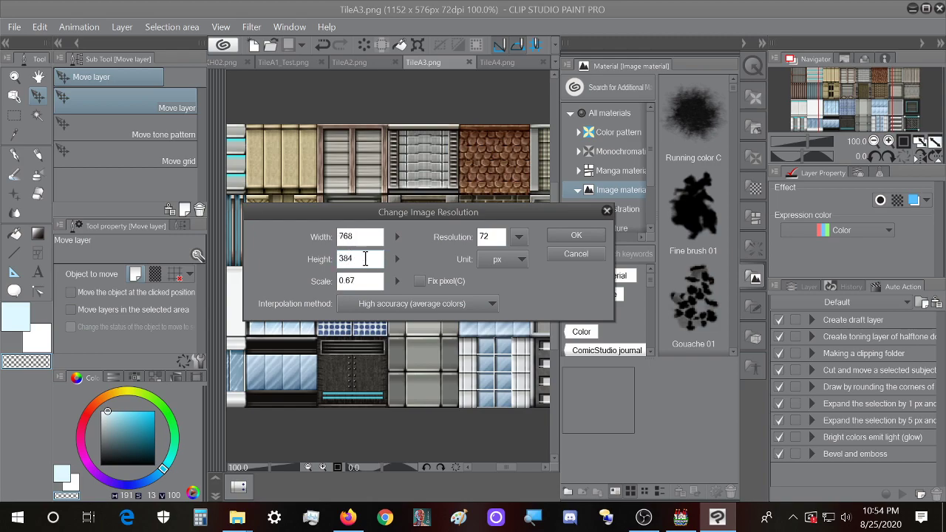
left_click(576, 237)
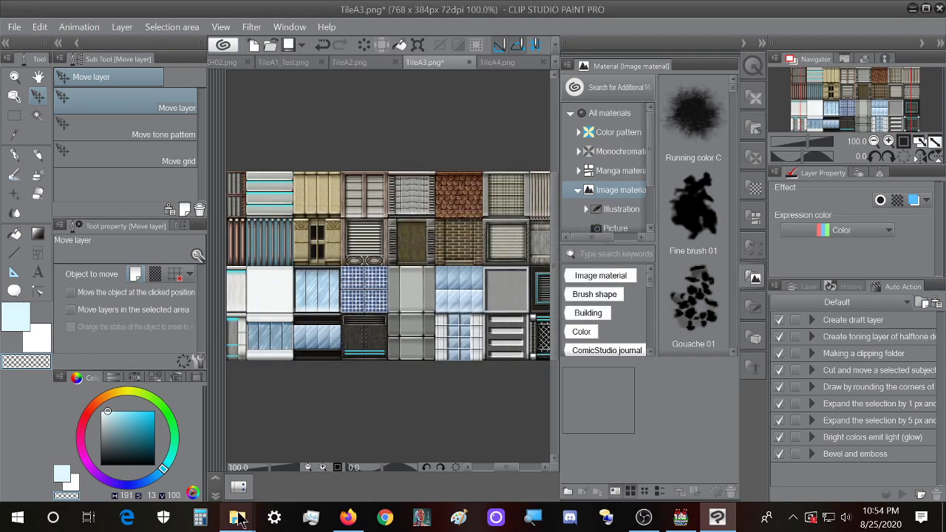
- Recheck the pixel dimensions of A3_Medieval_T&C.png in the tilesets folder against the resized TileA3.png
mouse_move(238, 521)
left_click(303, 451)
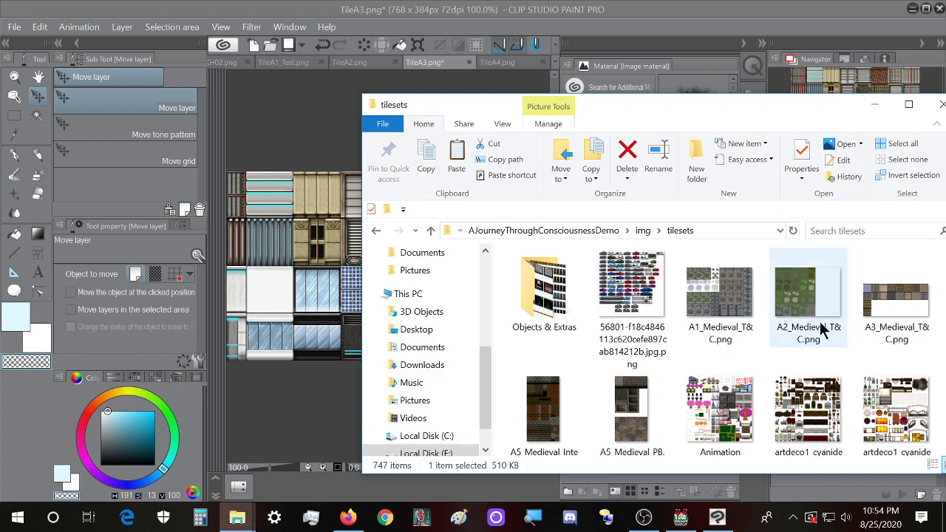
mouse_move(865, 308)
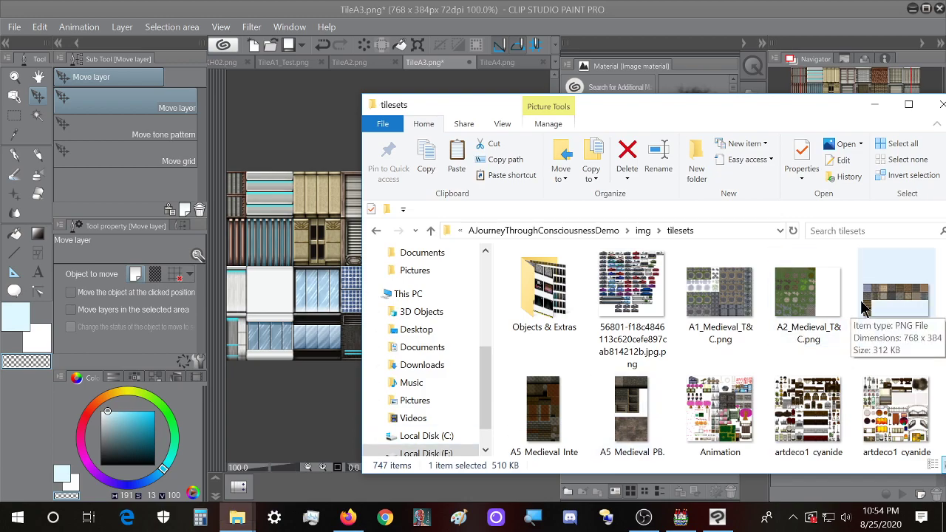
- Save the resized TileA3.png as a PNG over the original file, accepting the loss of layer information
left_click(129, 15)
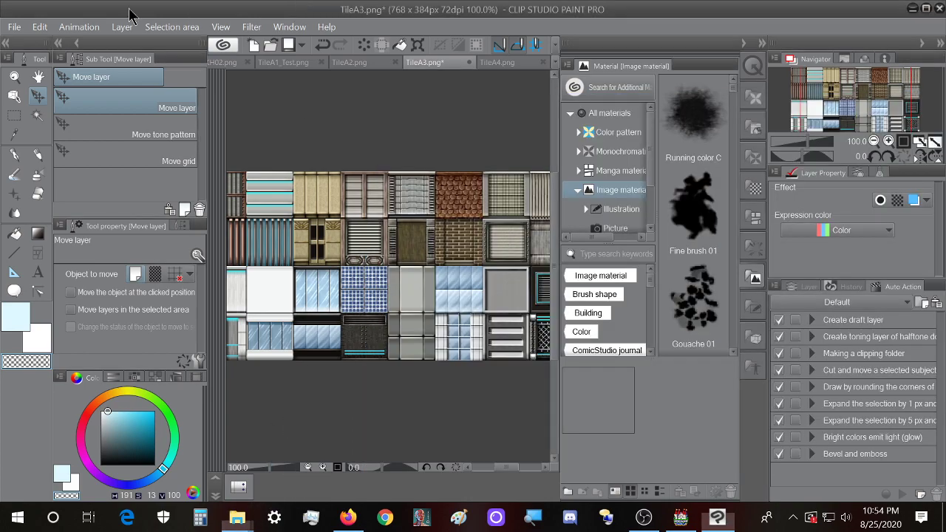
left_click(14, 27)
left_click(221, 27)
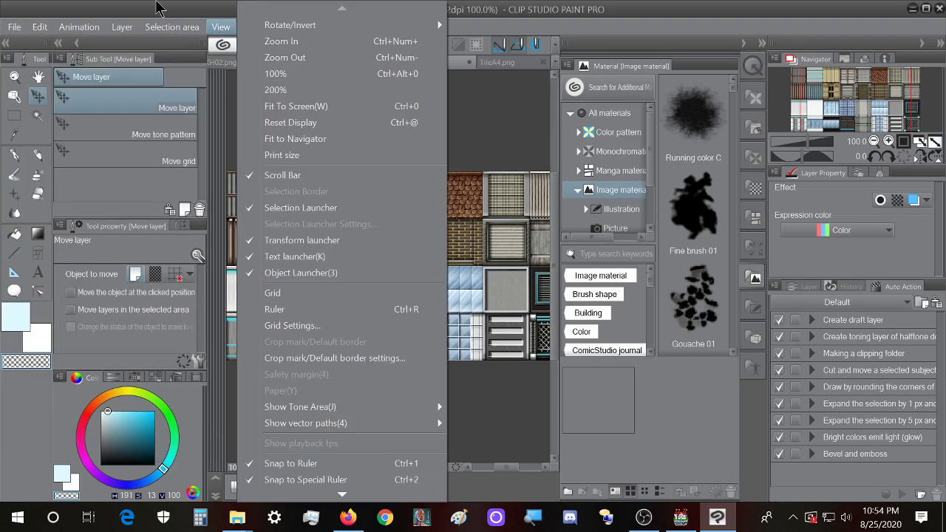
key("Escape")
key("ctrl+shift+s")
left_click(637, 399)
left_click(517, 264)
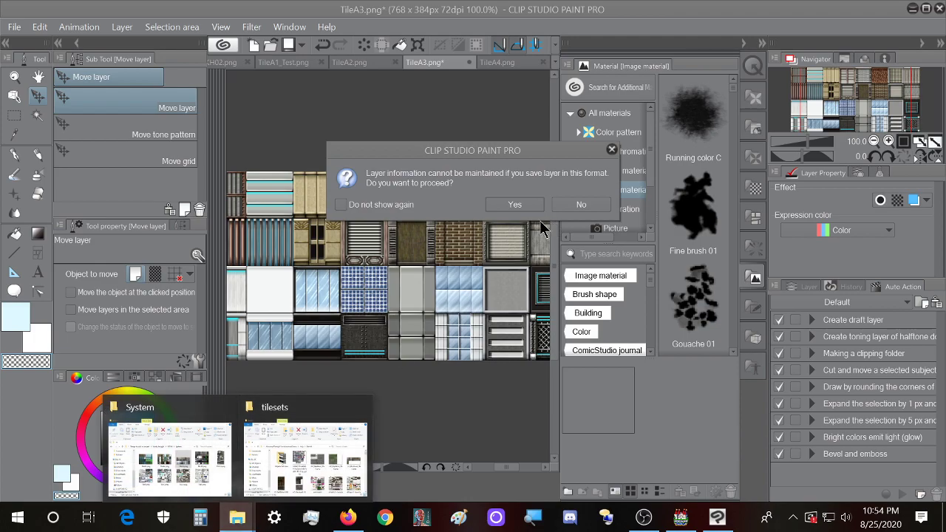
left_click(515, 204)
- Bring up the tilesets folder, search it for "A4" and move the results window aside
mouse_move(185, 479)
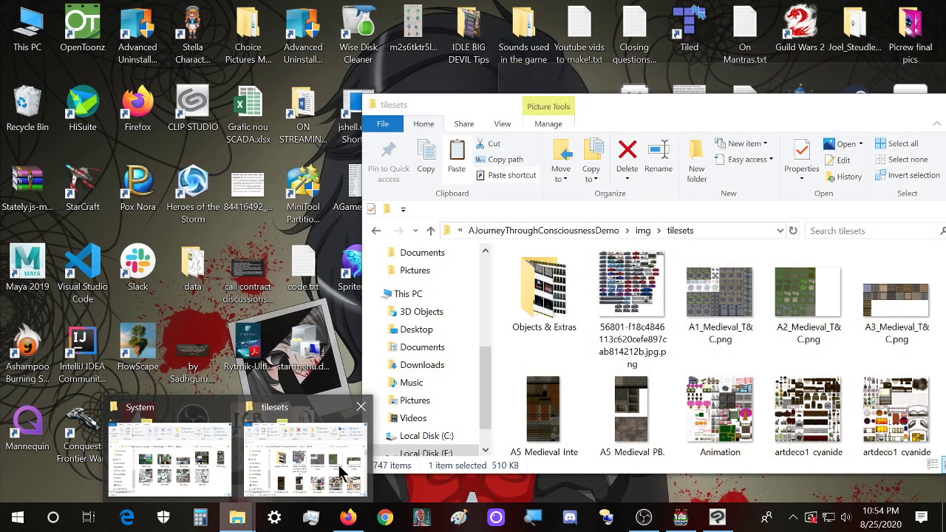
left_click(341, 474)
left_click_drag(715, 103, 582, 95)
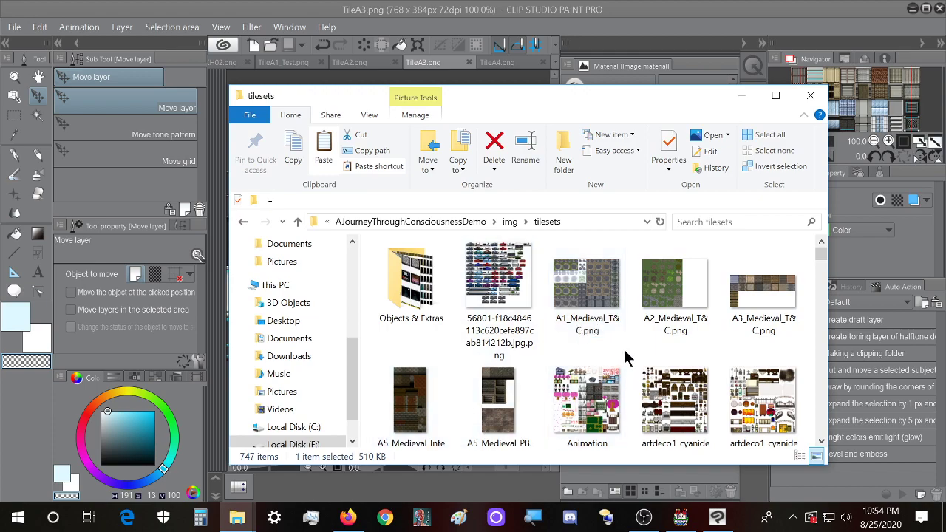
left_click_drag(611, 103, 622, 90)
scroll(622, 305, "down", 1)
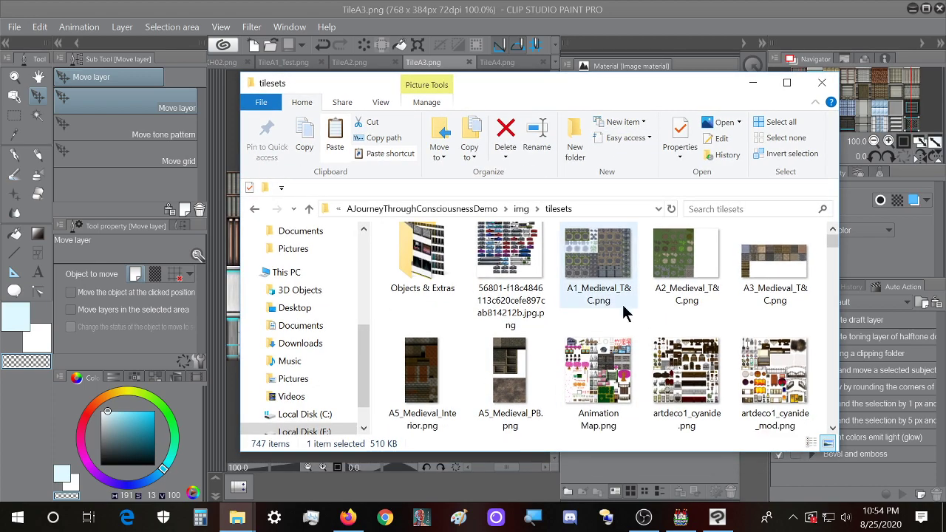
left_click(716, 203)
type("A4")
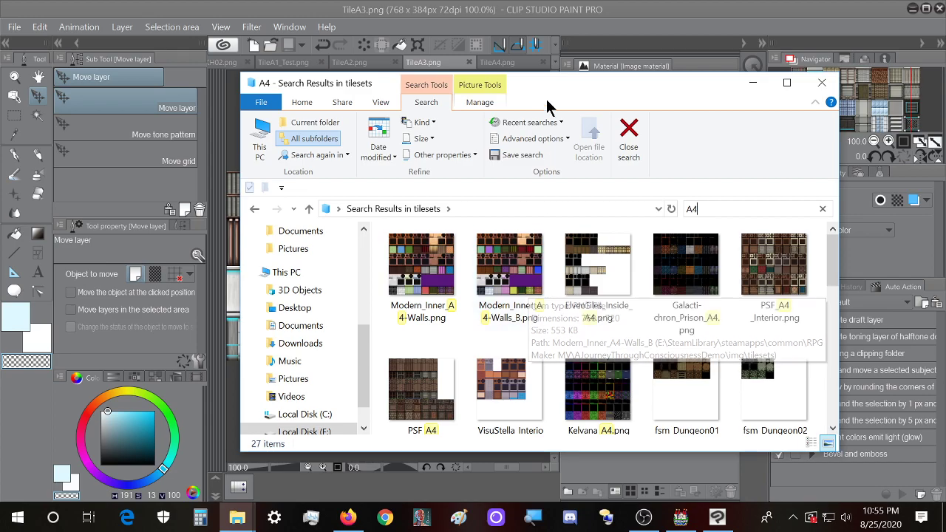
left_click_drag(621, 88, 741, 107)
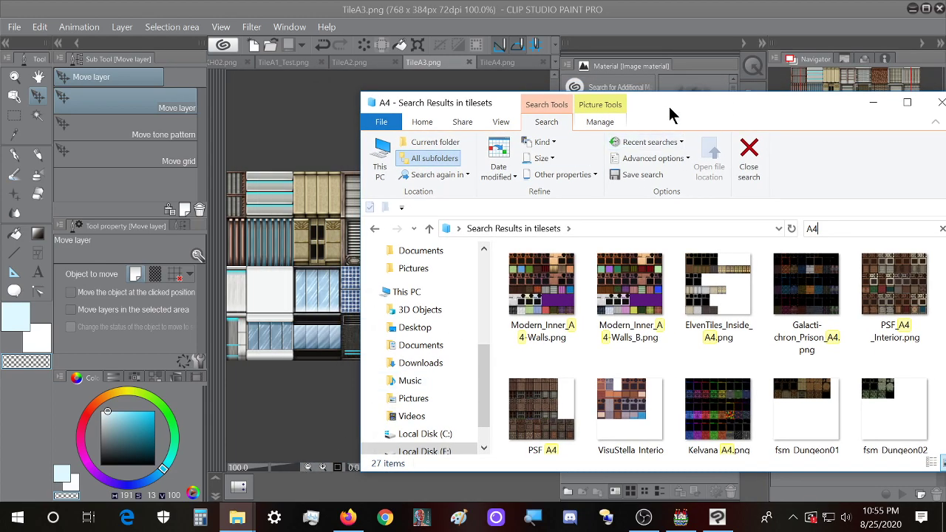
left_click_drag(668, 106, 678, 105)
- Bring up the System folder and open TileA4.png from it in Clip Studio Paint
mouse_move(237, 517)
left_click(181, 484)
left_click_drag(854, 89, 803, 91)
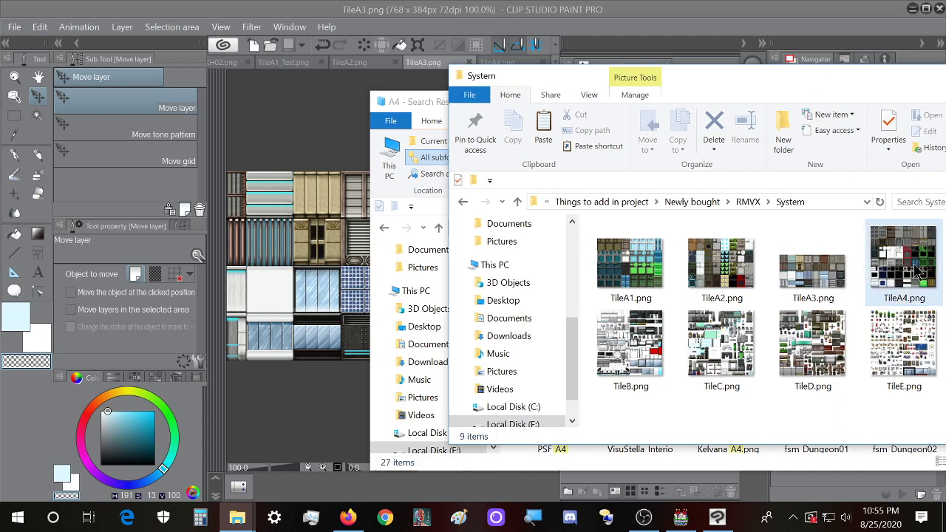
double_click(916, 272)
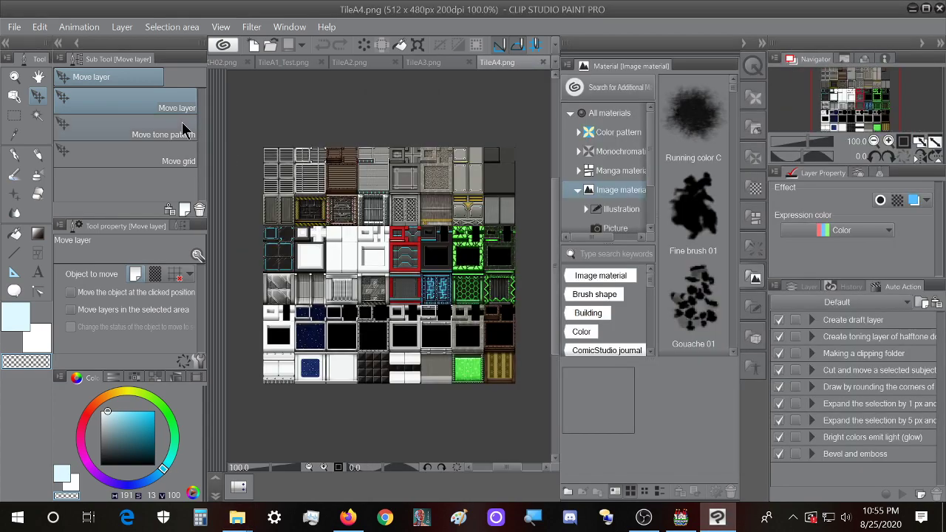
- Check the pixel dimensions of Galacti-chron_Prison_A4.png in the A4 search results
left_click(236, 519)
left_click(315, 459)
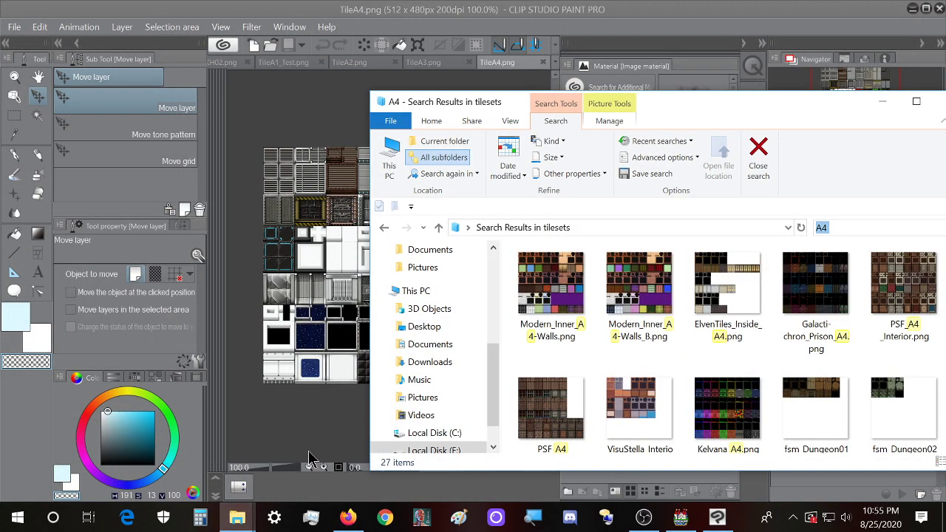
mouse_move(825, 301)
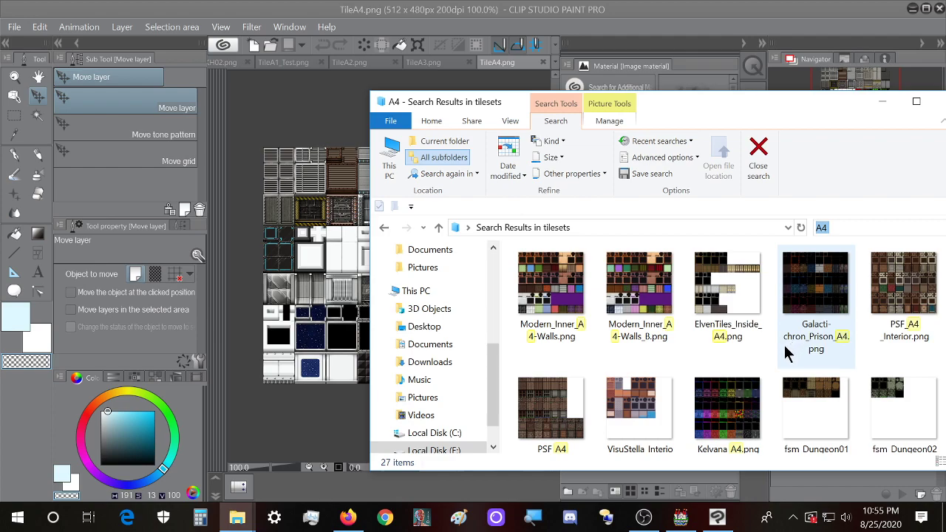
mouse_move(811, 319)
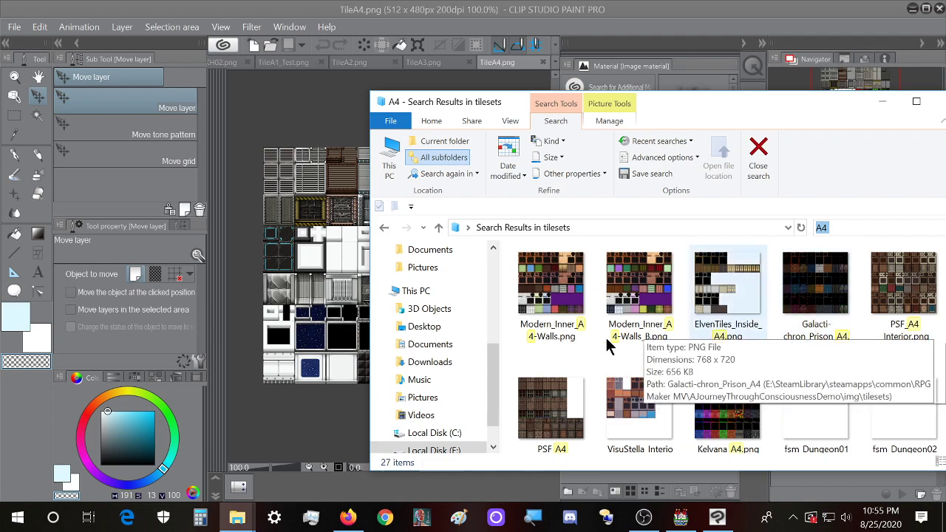
- Change the image resolution of TileA4.png to 768 x 720 px
left_click(247, 81)
left_click(39, 28)
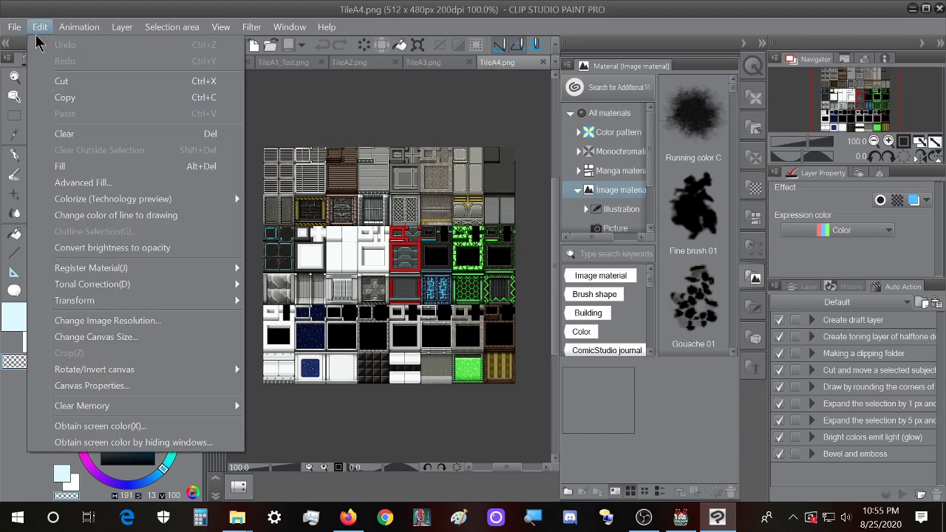
left_click(103, 320)
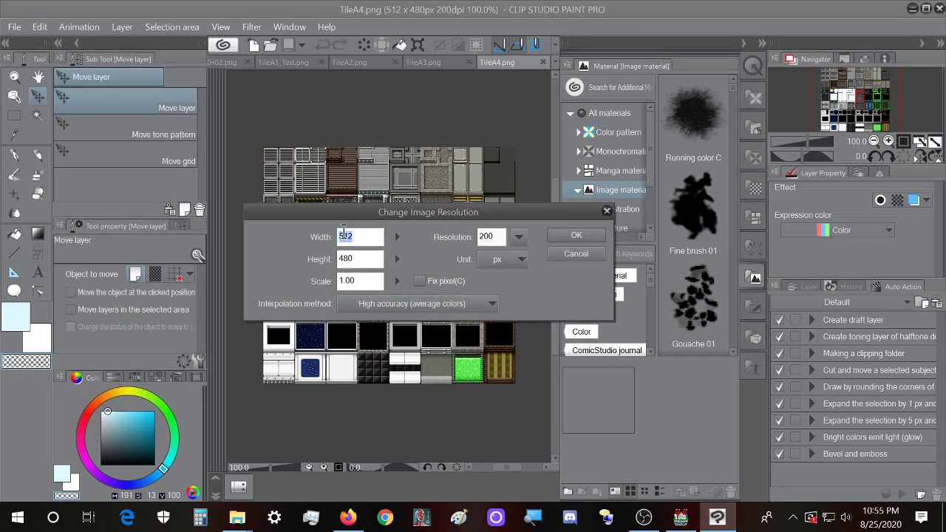
left_click(576, 235)
- Save the resized TileA4.png as a PNG over the original in the System folder, accepting the loss of layer information
left_click(13, 27)
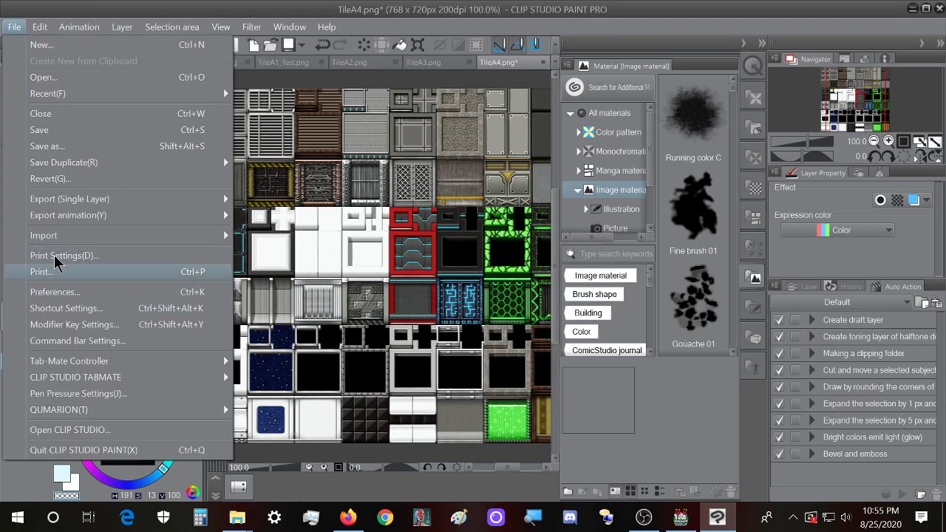
left_click(175, 8)
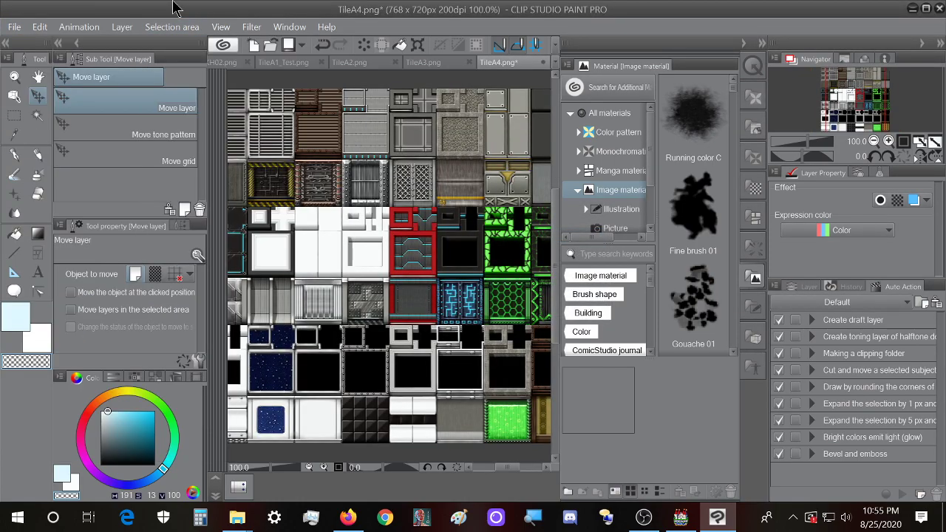
key("ctrl+shift+s")
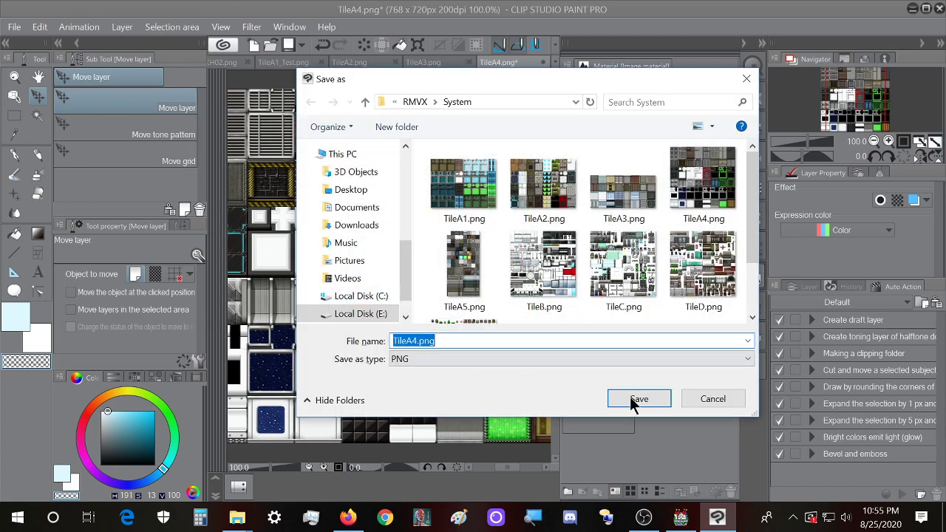
left_click(629, 404)
left_click(494, 267)
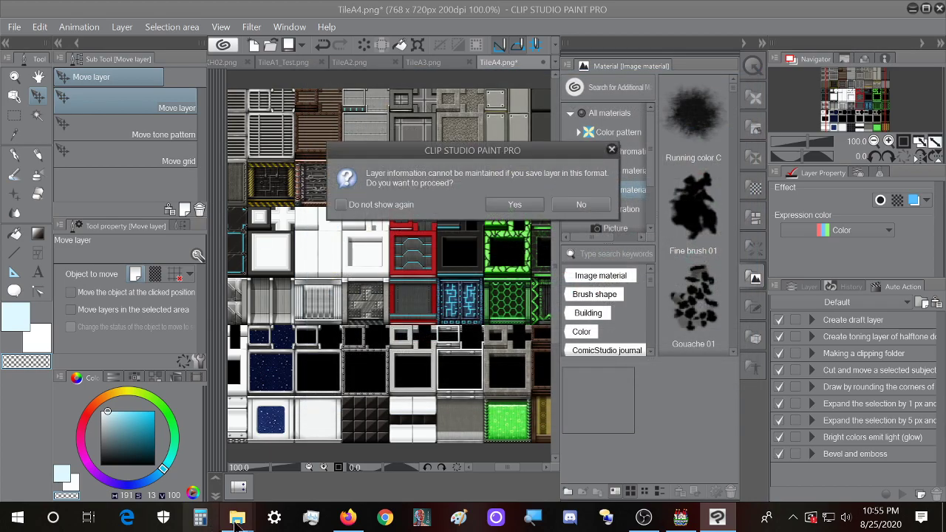
left_click(514, 204)
- Return to the tilesets search results, clear the A4 search and search the folder for "a5"
mouse_move(238, 518)
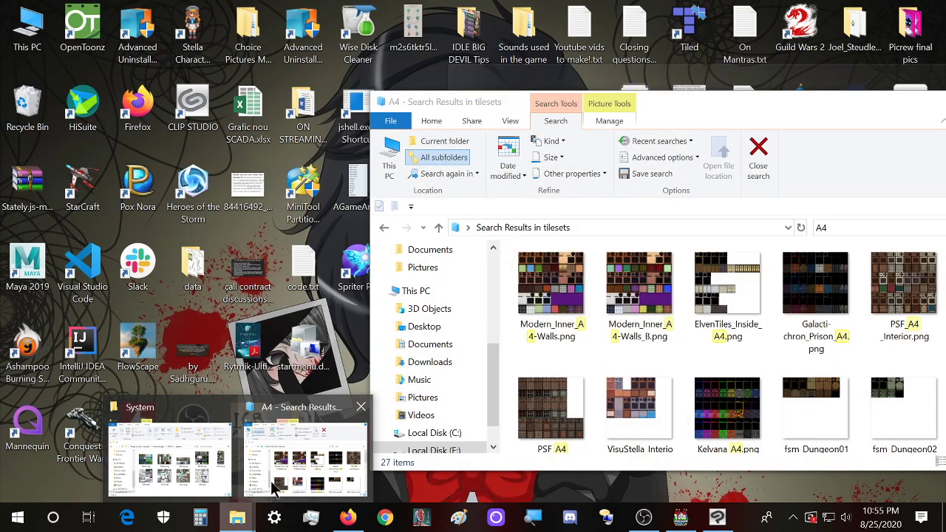
left_click(275, 487)
left_click_drag(687, 107, 634, 98)
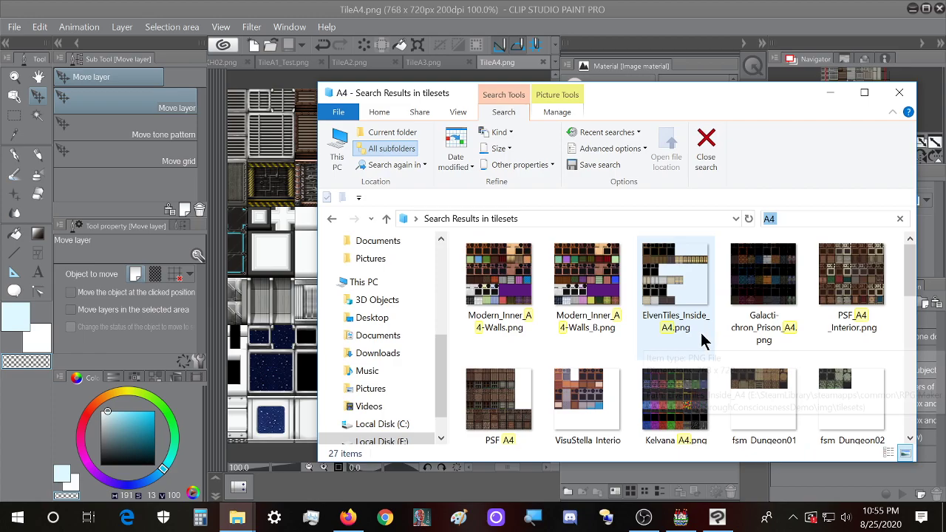
left_click(900, 219)
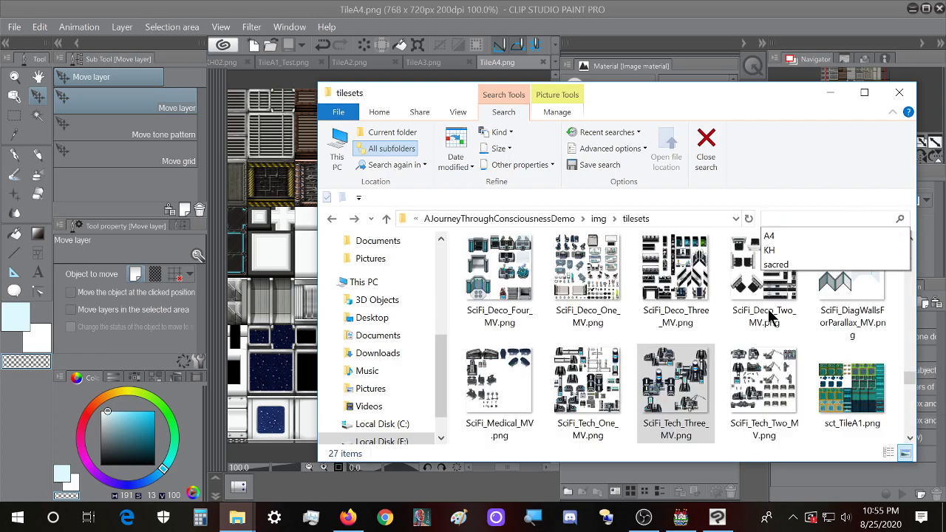
left_click(651, 338)
scroll(652, 340, "up", 5)
scroll(650, 339, "up", 3)
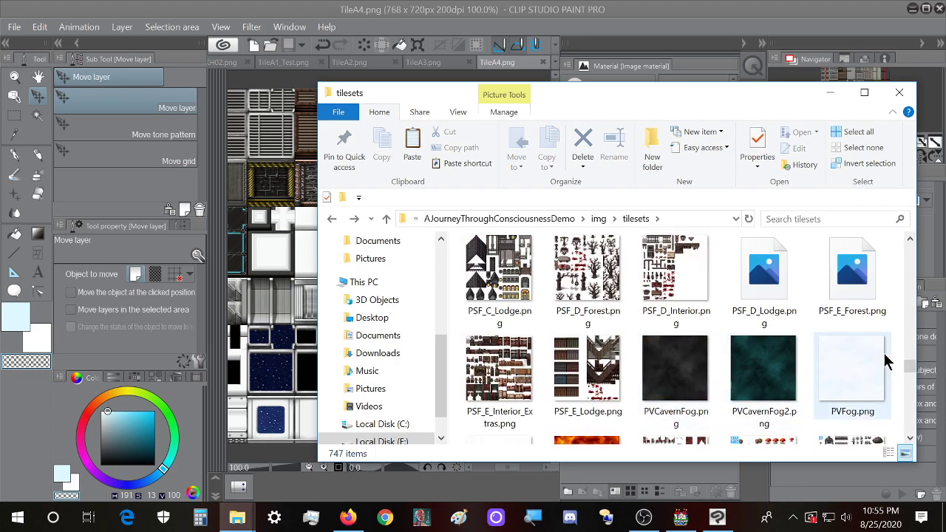
left_click(799, 219)
type("a5")
key("Return")
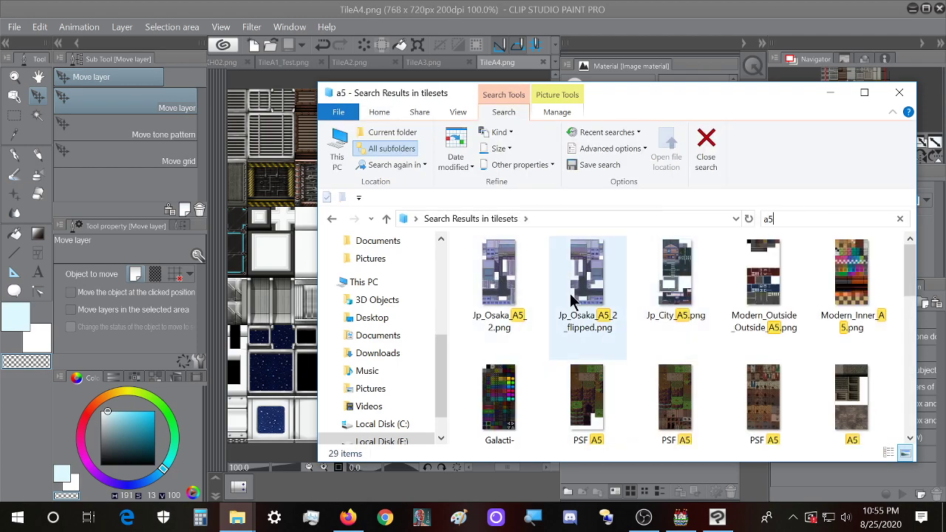
- Check the pixel dimensions of Jp_Osaka_A5_2_flipped.png and PSF_A5_Lodge.png in the search results
mouse_move(570, 293)
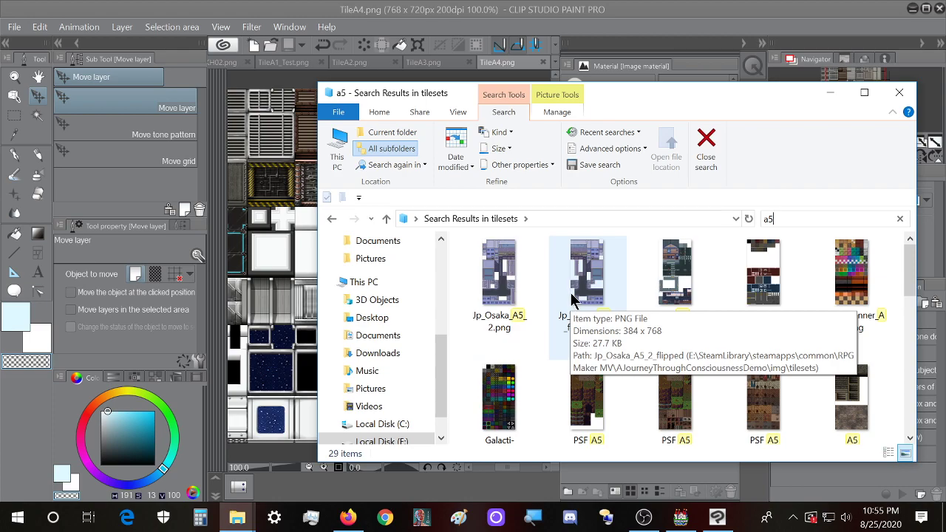
scroll(570, 299, "down", 1)
mouse_move(678, 377)
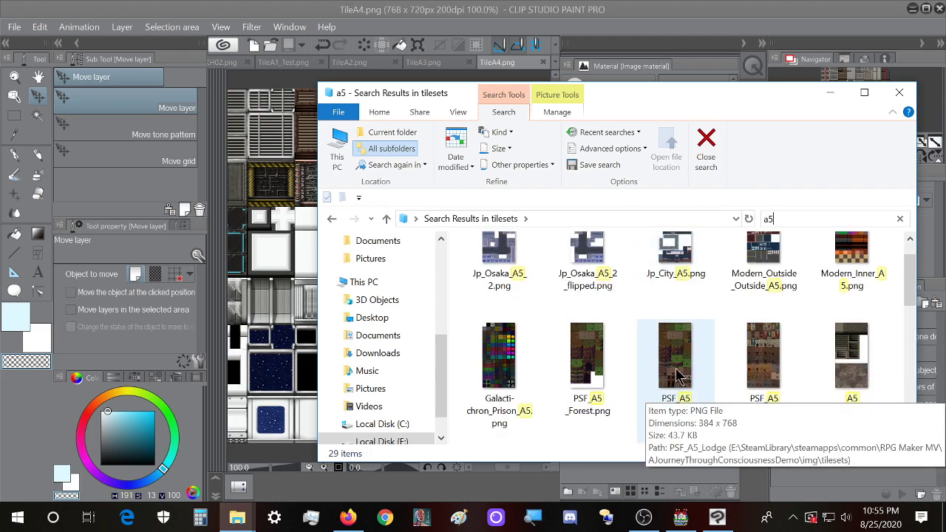
- Bring up the System folder and open TileA5.png from it in Clip Studio Paint
left_click(523, 6)
mouse_move(240, 521)
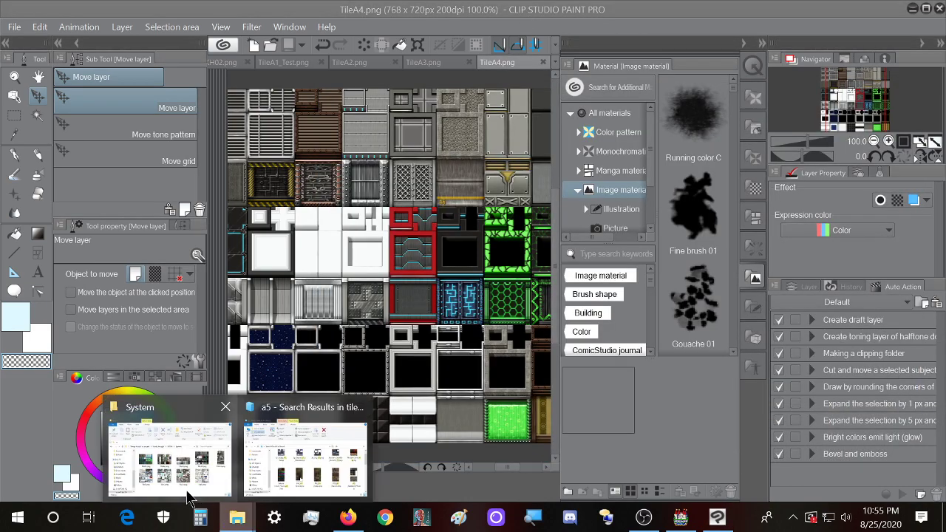
left_click(185, 451)
left_click_drag(813, 73, 724, 81)
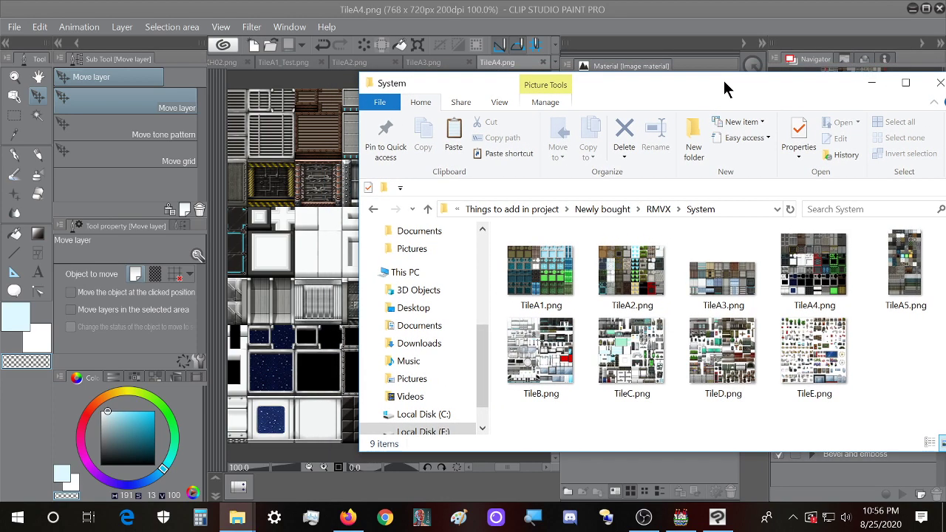
double_click(903, 266)
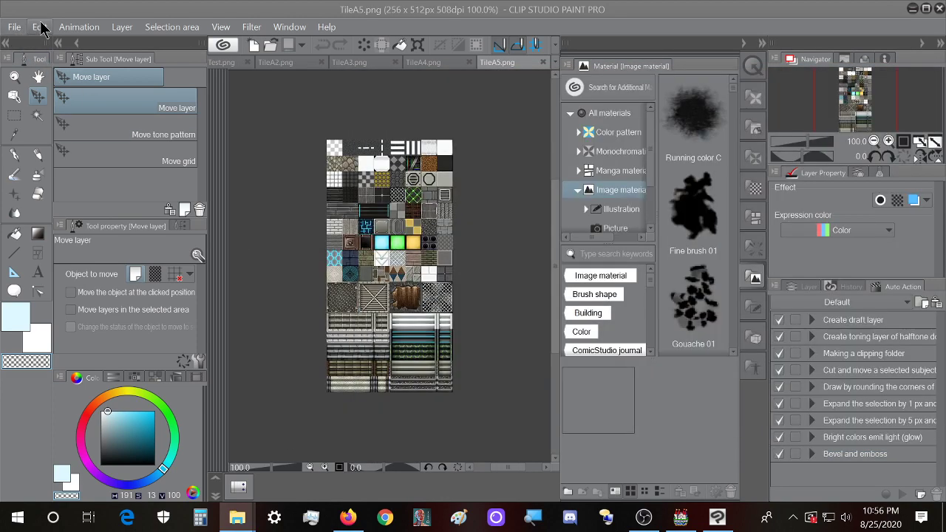
- Change the image resolution of TileA5.png to 384 x 768 px
left_click(40, 27)
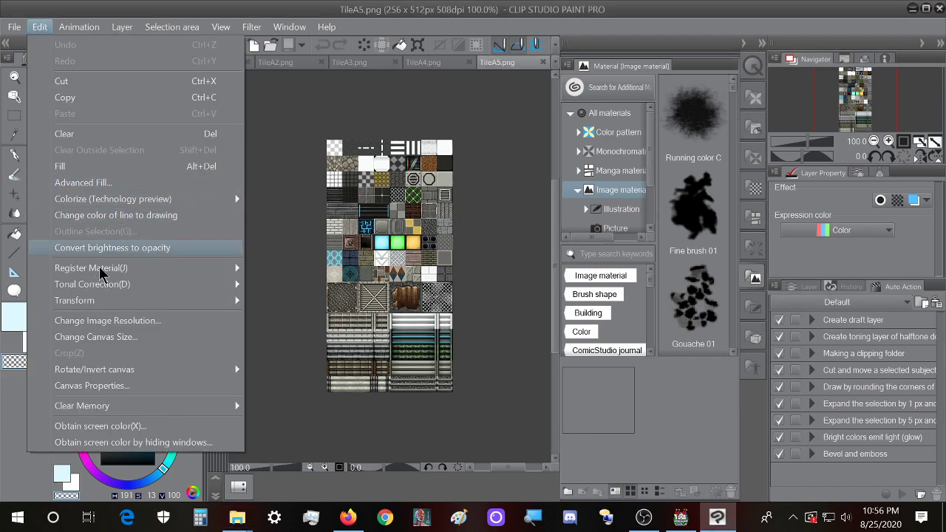
left_click(102, 321)
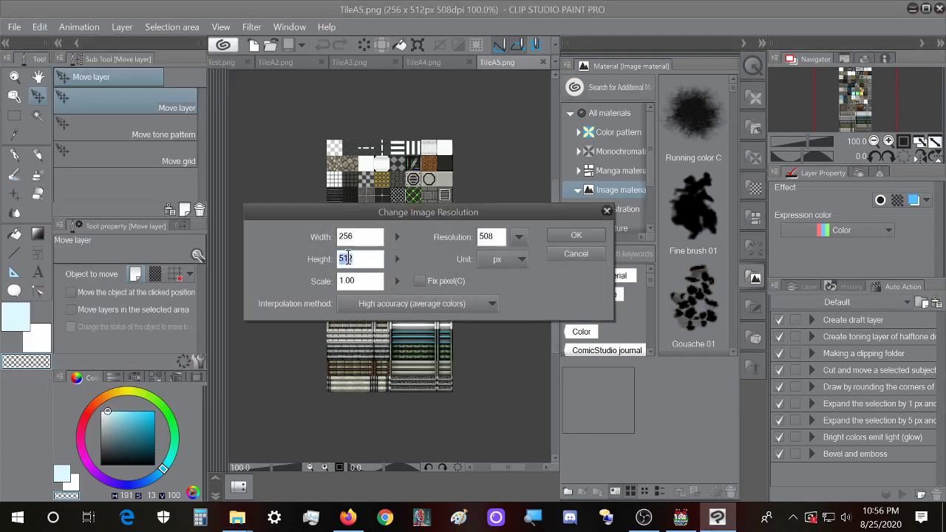
left_click(596, 241)
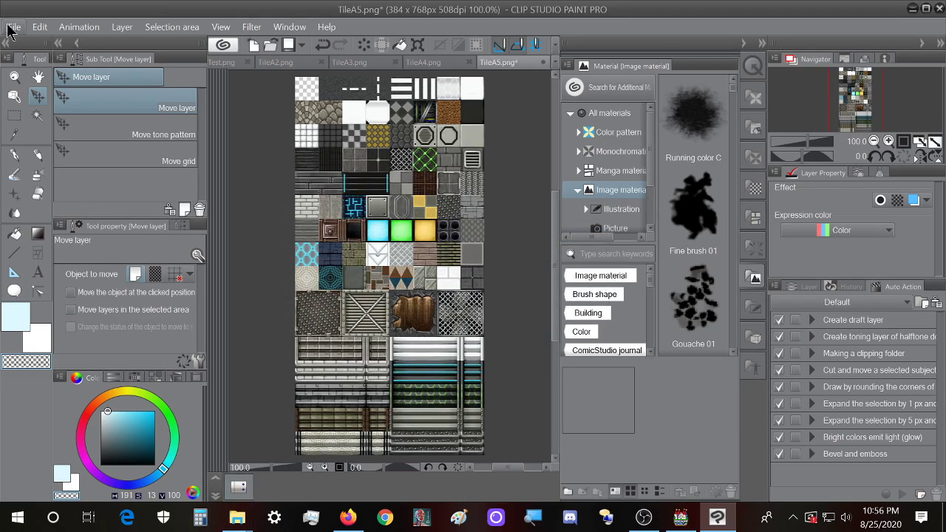
- Save the resized TileA5.png over the original, rechecking the dimensions of PSF_A5_Forest.png before accepting the loss of layer information
key("ctrl+shift+s")
left_click(623, 398)
left_click(524, 264)
mouse_move(237, 517)
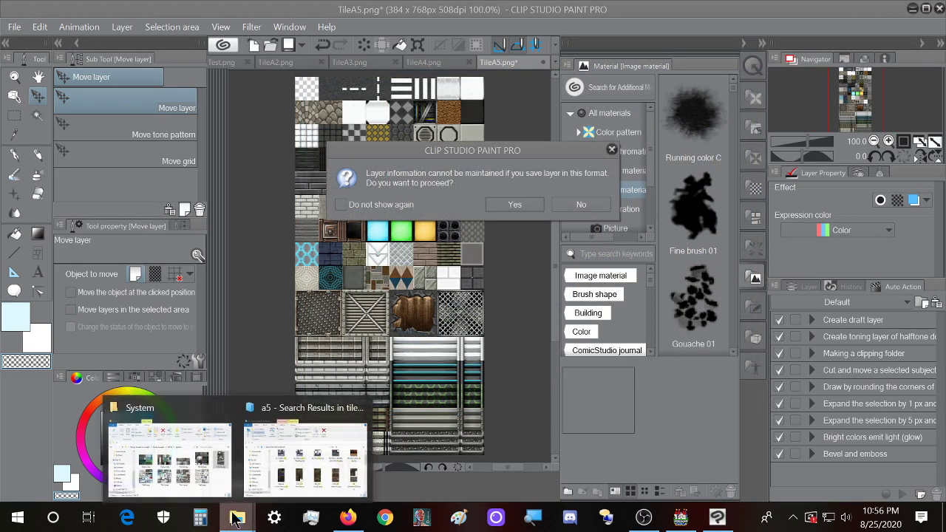
left_click(292, 476)
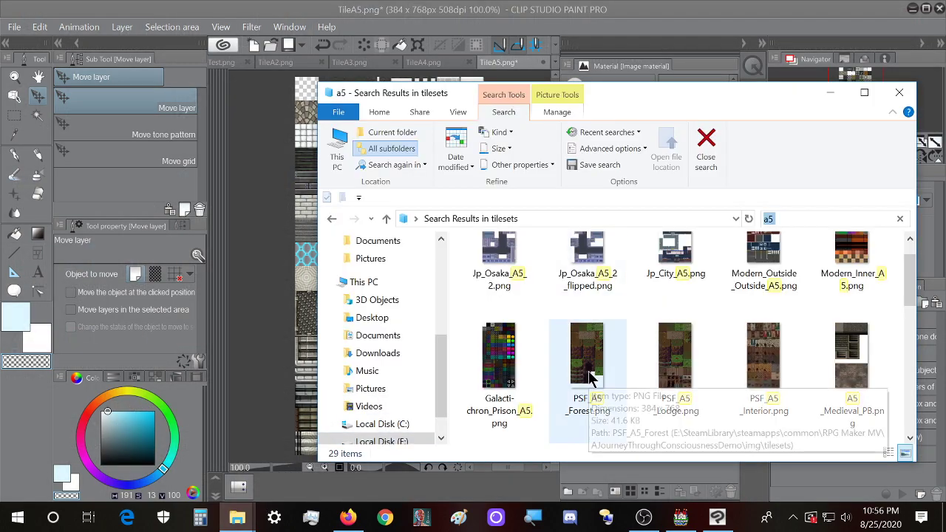
key("alt+Tab")
left_click(515, 205)
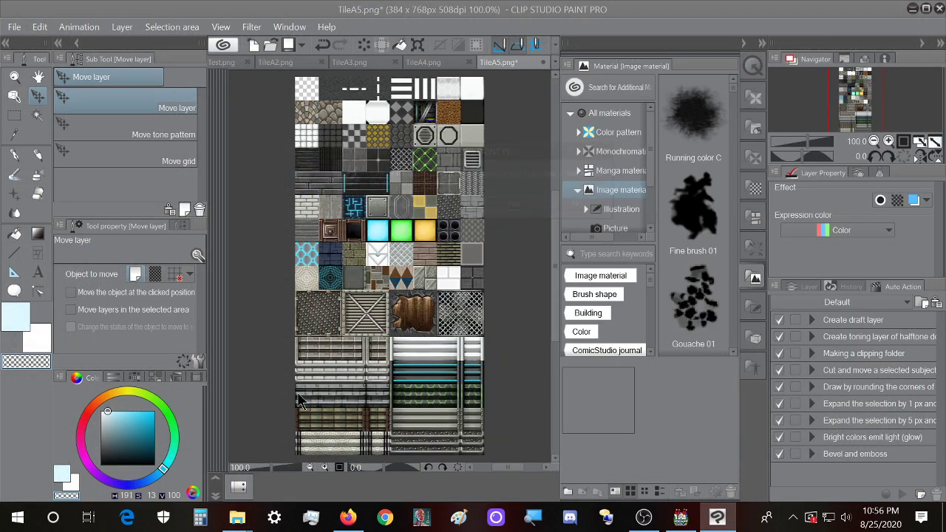
- Clear the a5 search in the project's tilesets folder and check the pixel dimensions of artdeco1_cyanide.png and Animation Map.png
mouse_move(236, 517)
left_click(314, 470)
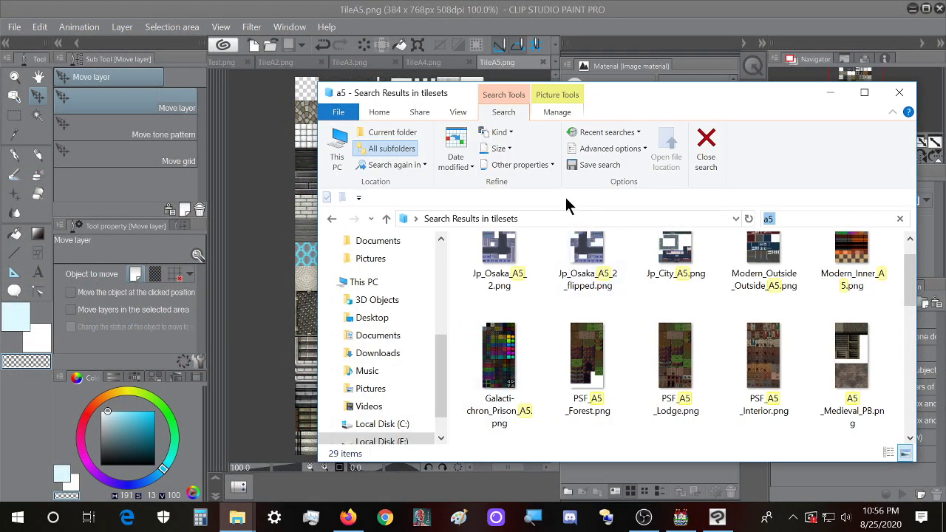
left_click(180, 452)
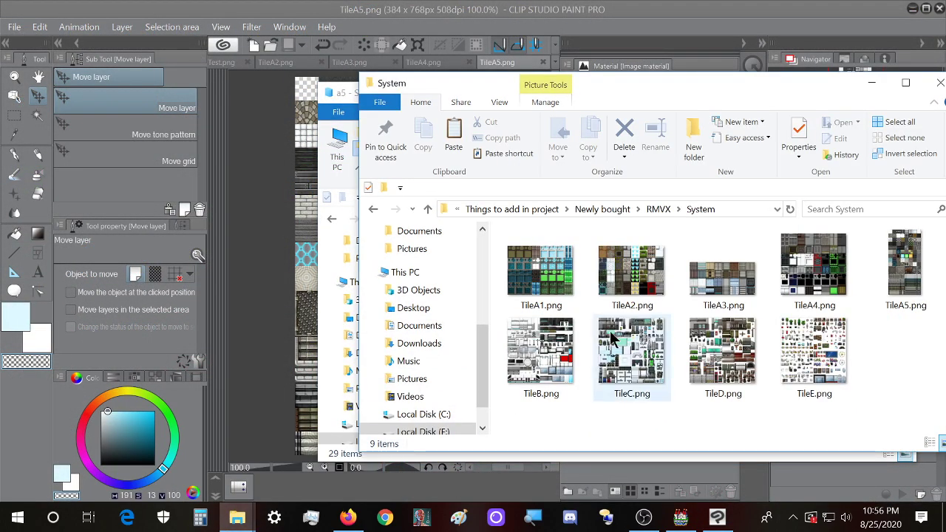
left_click_drag(643, 90, 514, 82)
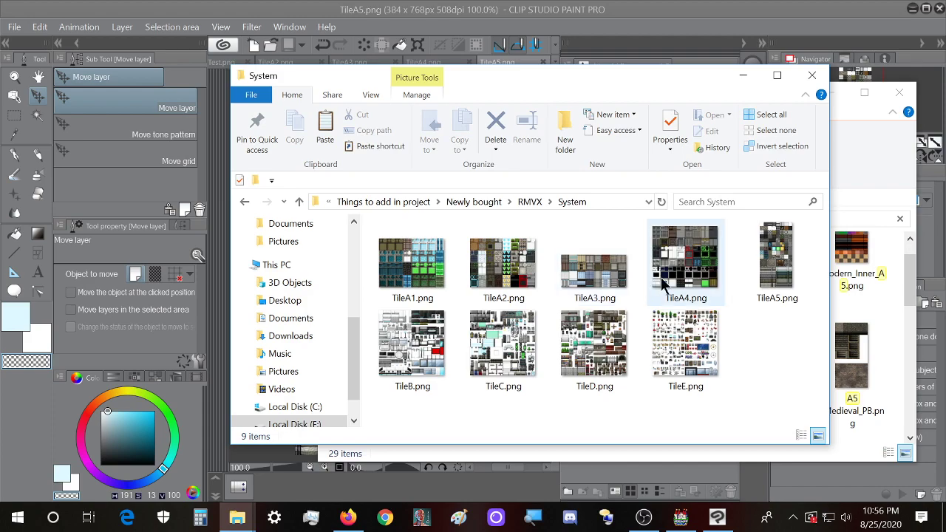
left_click(405, 354)
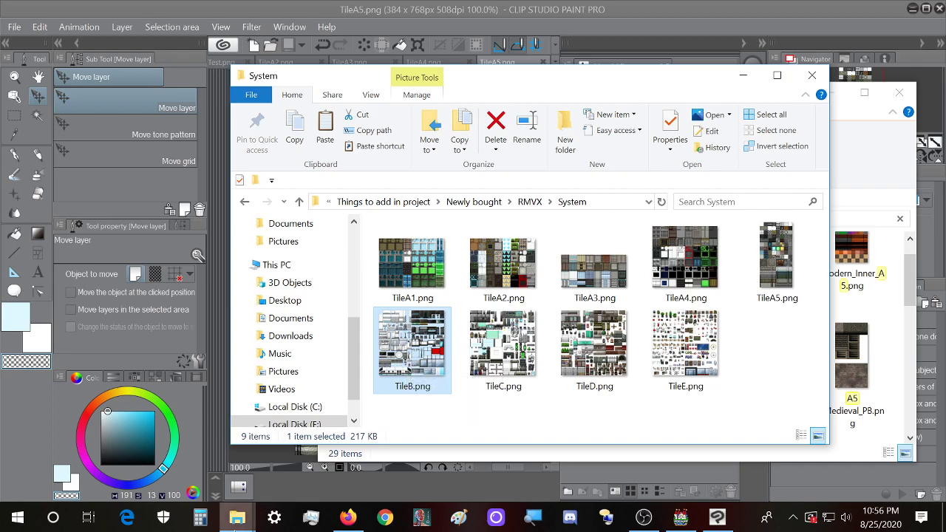
mouse_move(236, 518)
left_click(317, 469)
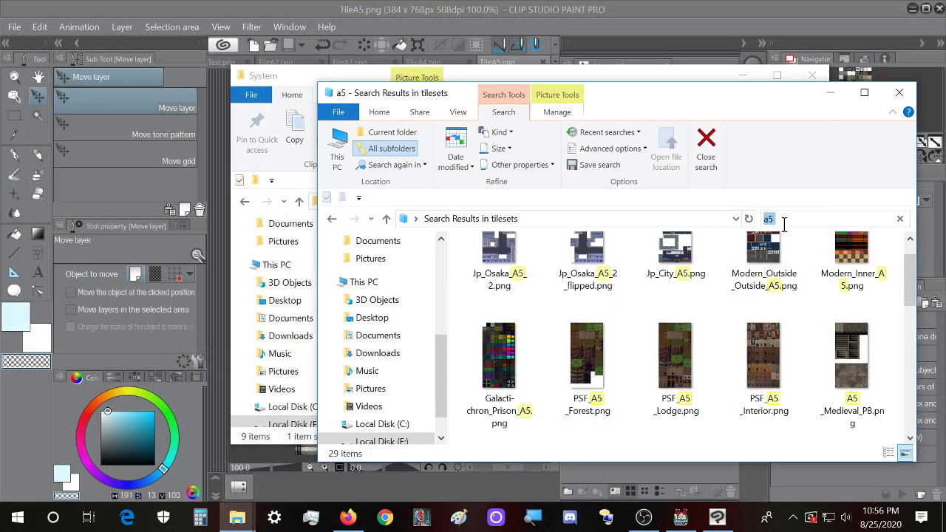
left_click(900, 220)
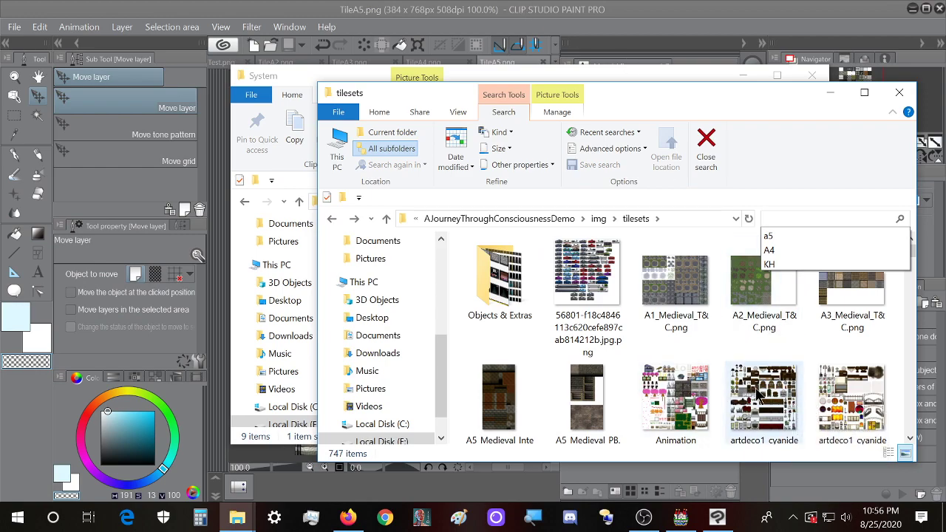
mouse_move(757, 395)
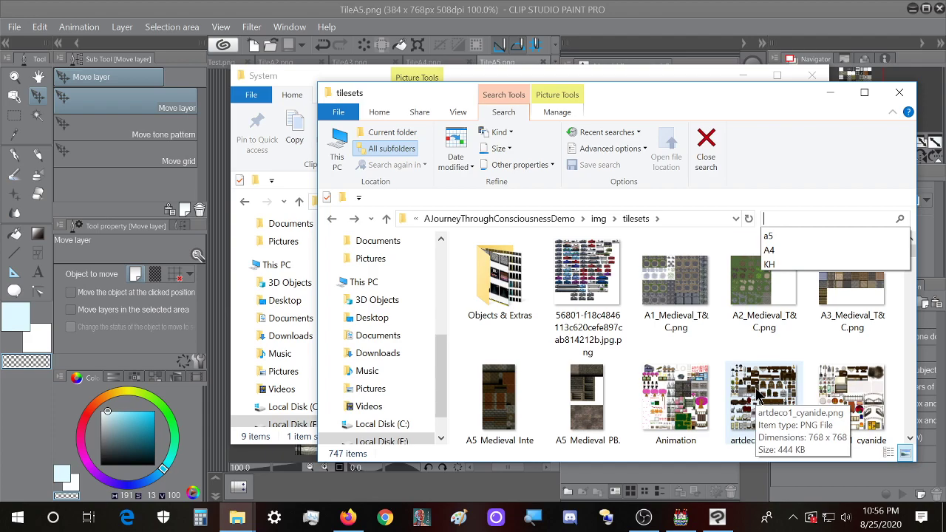
mouse_move(639, 394)
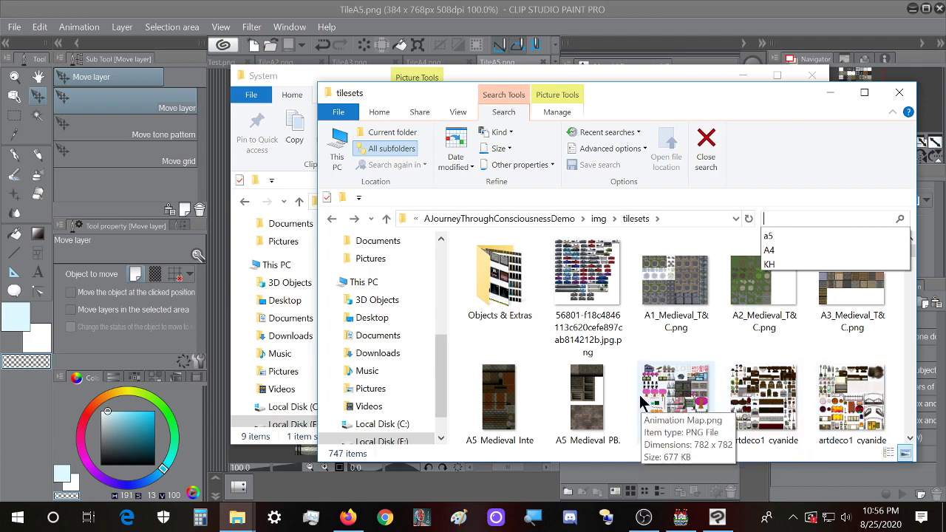
mouse_move(796, 394)
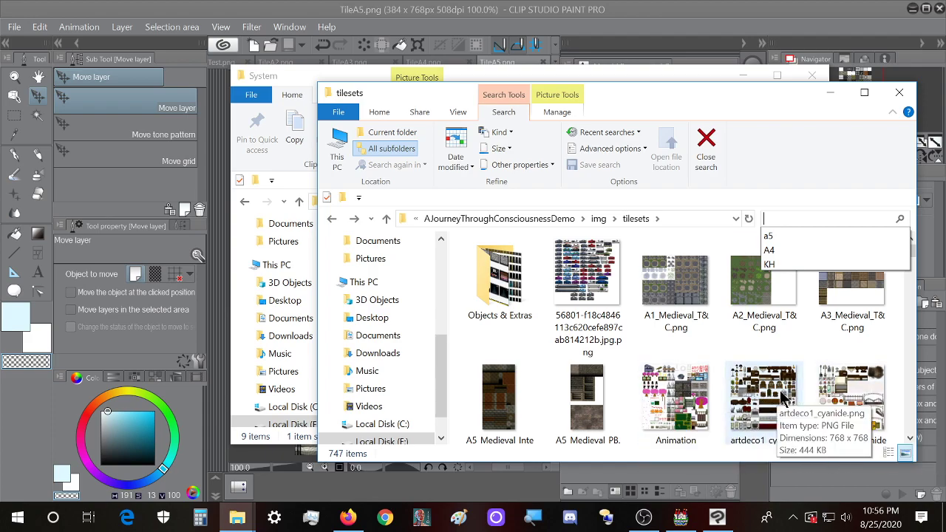
- Bring up the System folder beside the canvas and open TileE.png from it in Clip Studio Paint
left_click(380, 7)
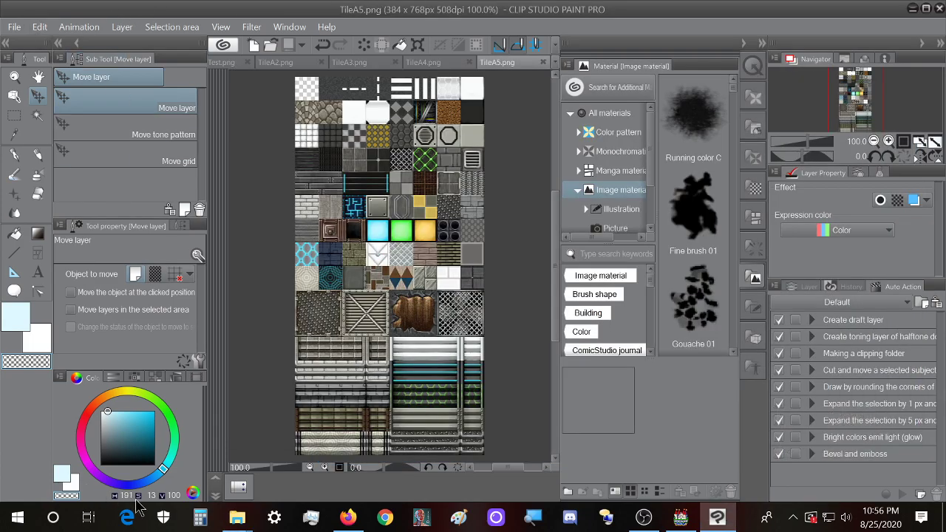
mouse_move(236, 517)
left_click(195, 473)
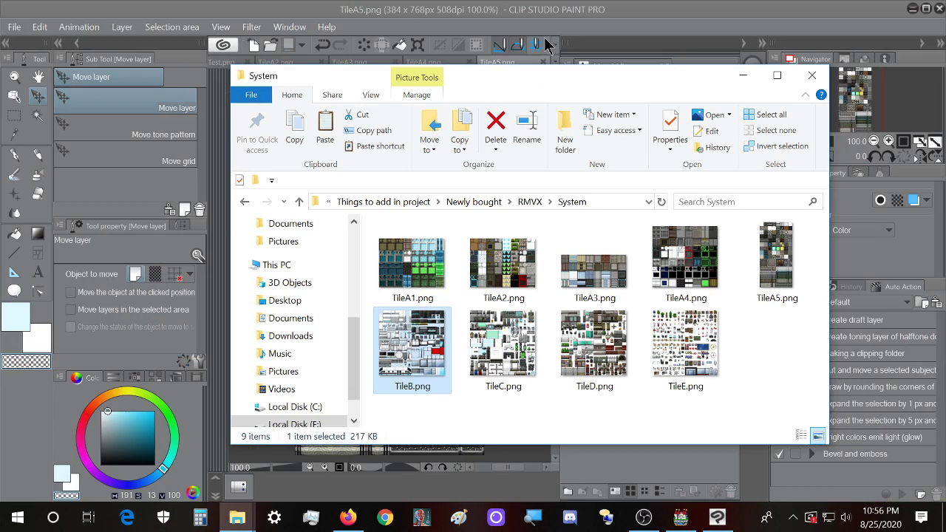
left_click_drag(533, 84, 811, 101)
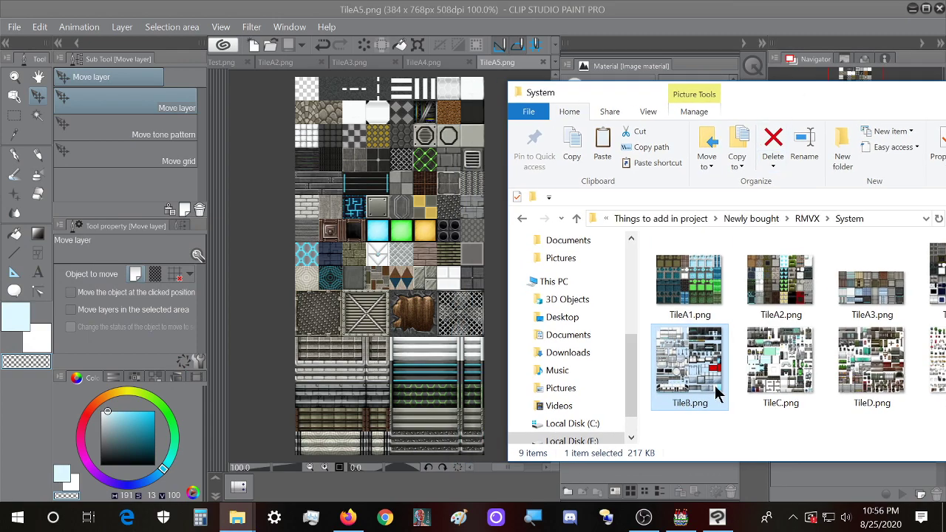
left_click(942, 370)
left_click_drag(940, 367, 348, 275)
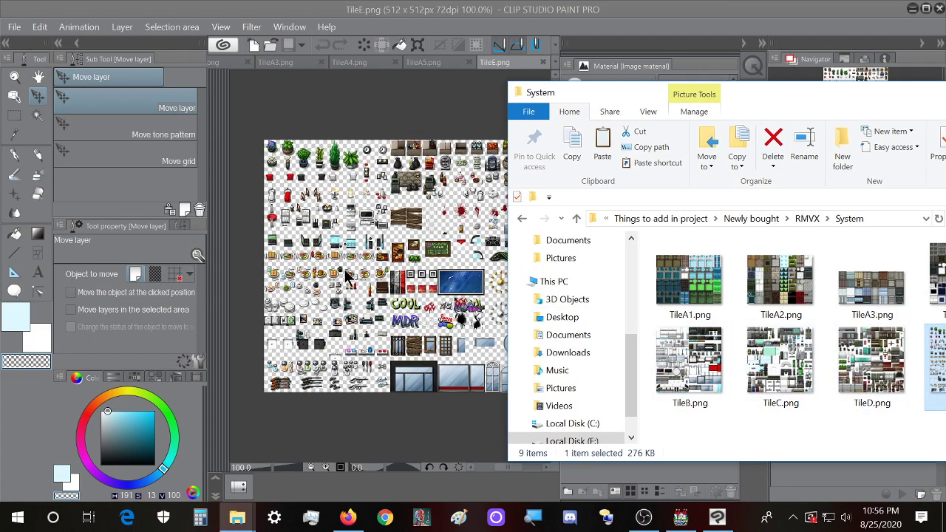
- Change the image resolution of TileE.png to 768 x 768 px and save it over the original PNG
left_click(40, 28)
left_click(118, 314)
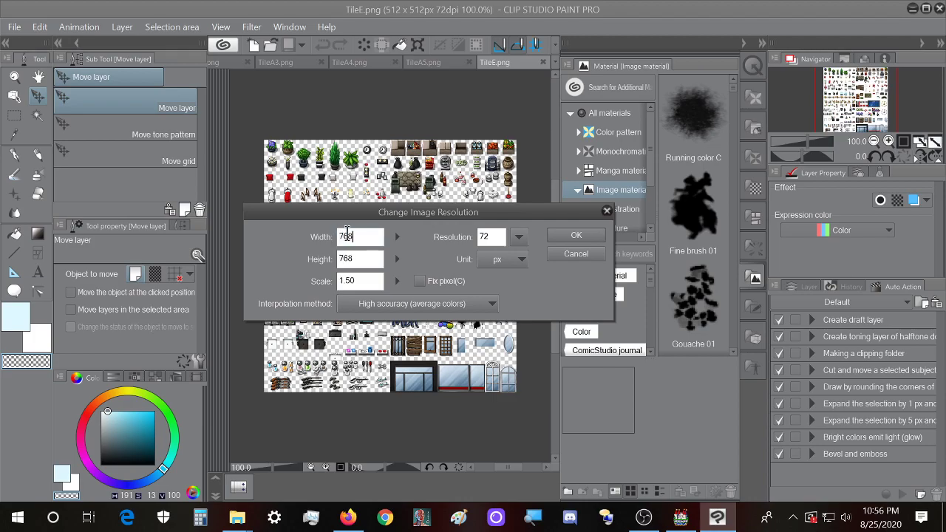
left_click(574, 237)
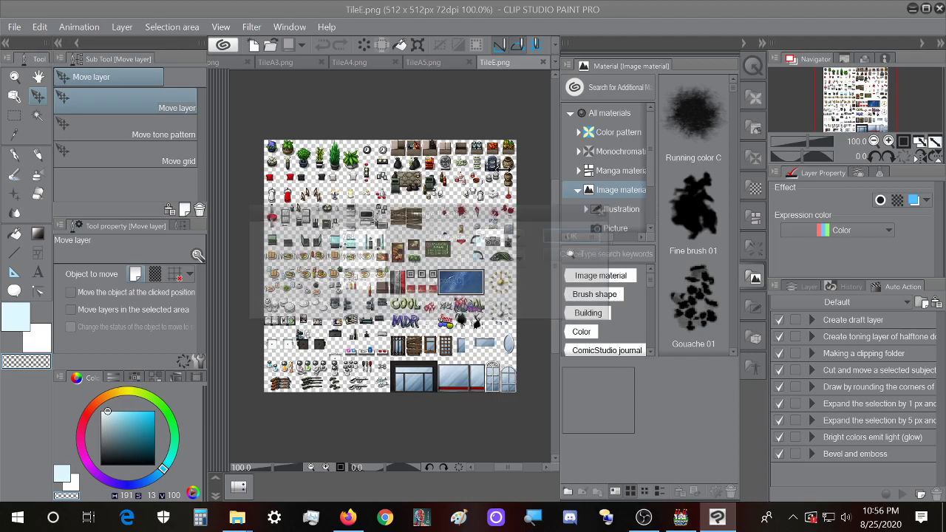
key("shift+alt+s")
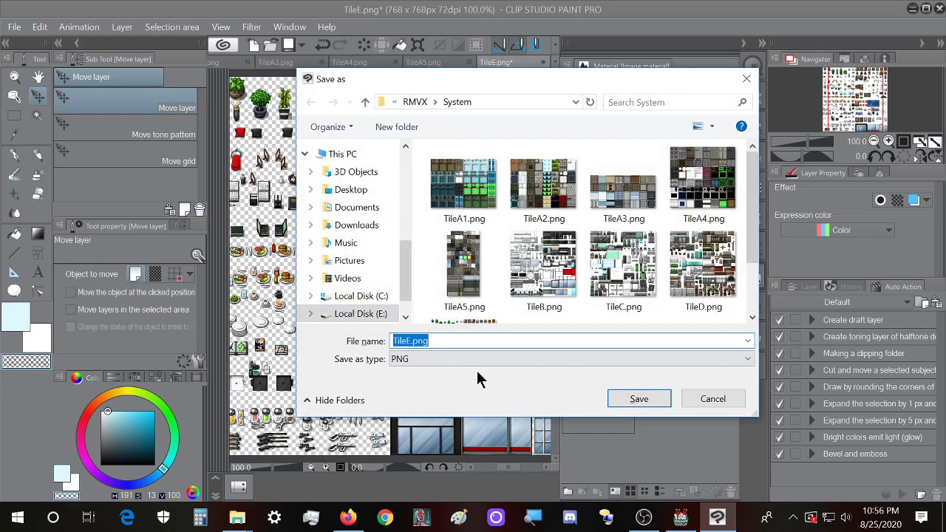
left_click(617, 399)
left_click(513, 264)
- Open TileD.png from the System folder and change its image resolution to 768 x 768 px
mouse_move(236, 518)
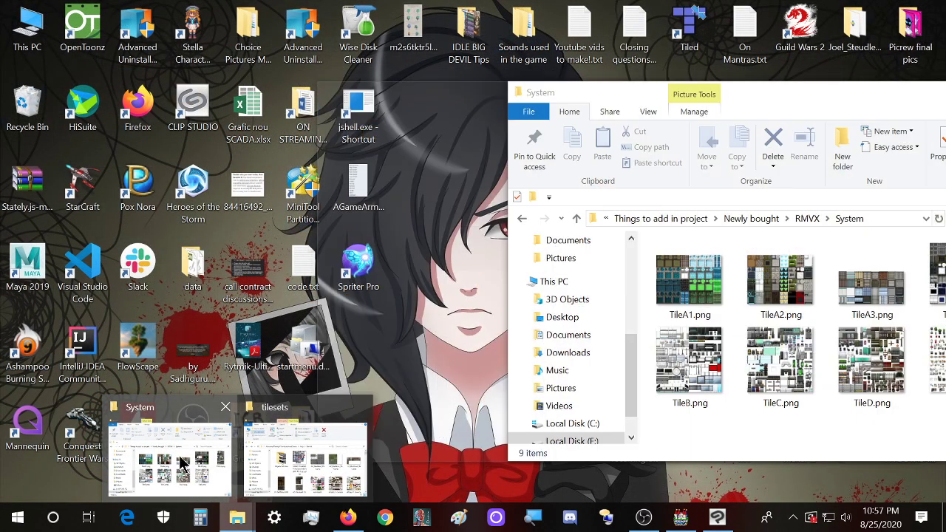
left_click(168, 458)
mouse_move(871, 366)
left_mouse_down()
mouse_move(550, 318)
mouse_move(82, 68)
left_mouse_up()
left_click(41, 27)
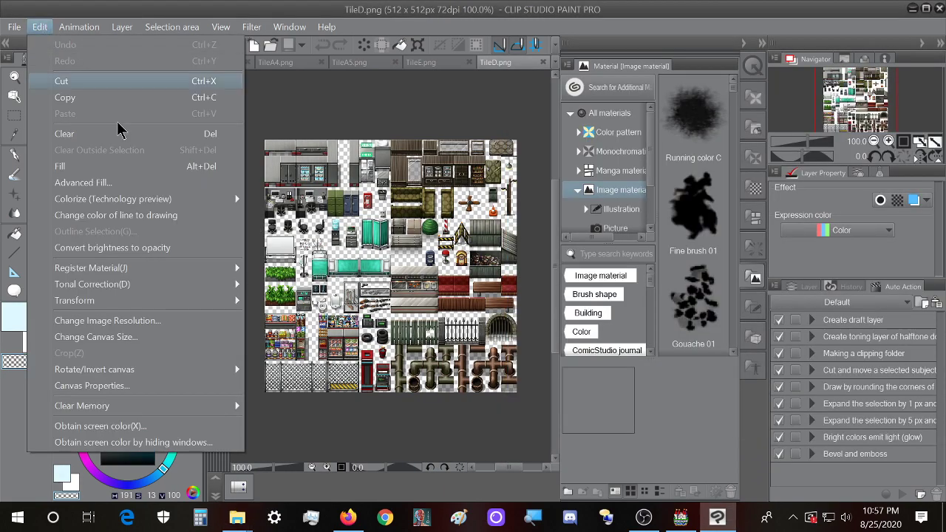
left_click(117, 320)
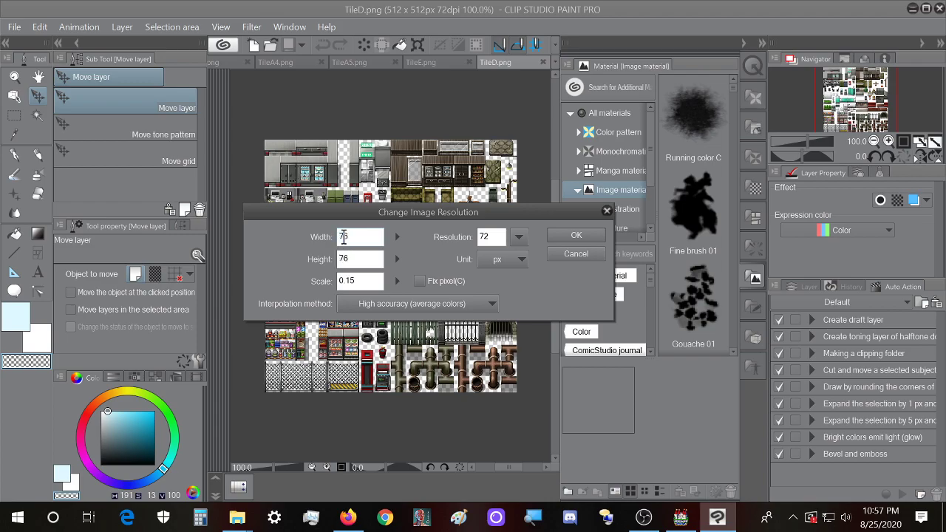
left_click(569, 236)
- Save the resized TileD.png over the original PNG in the System folder, accepting the loss of layer information
left_click(14, 27)
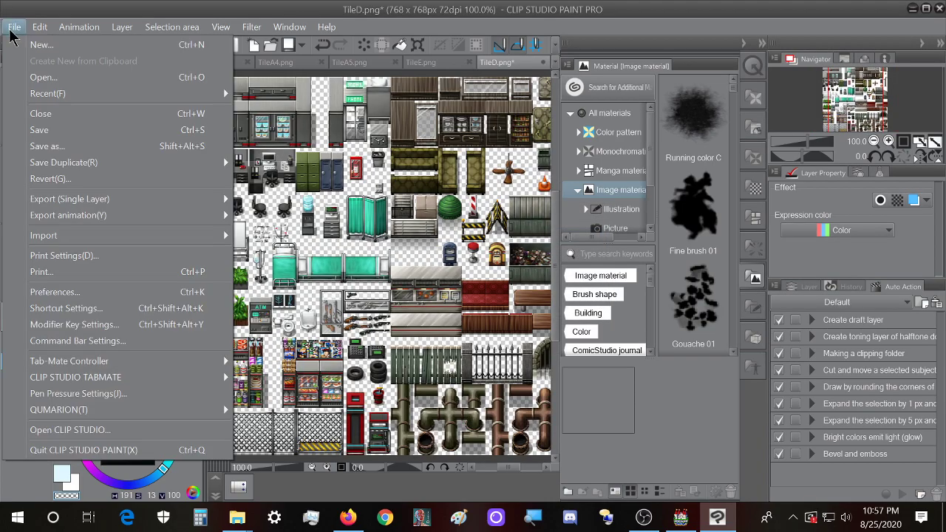
left_click(233, 7)
key("shift+alt+s")
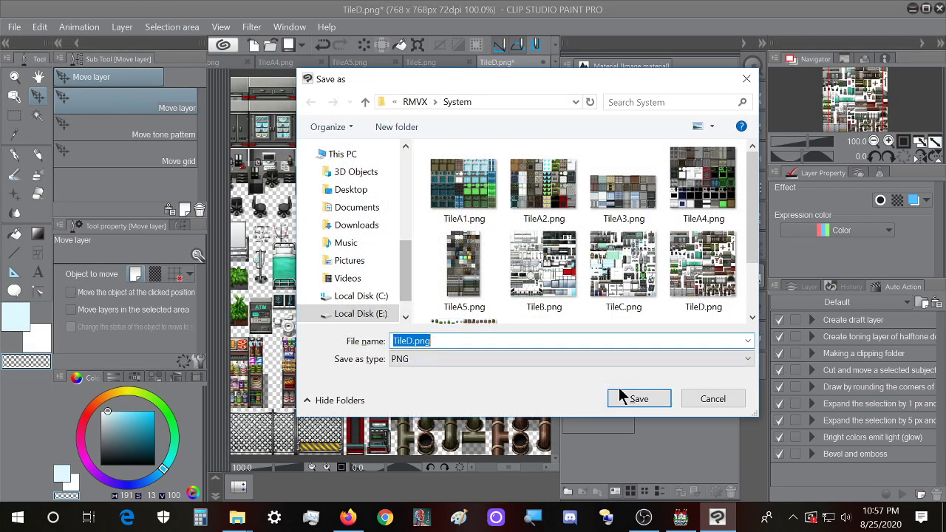
left_click(623, 397)
left_click(516, 266)
- Open TileC.png from the System folder and change its image resolution to 768 x 768 px
mouse_move(236, 518)
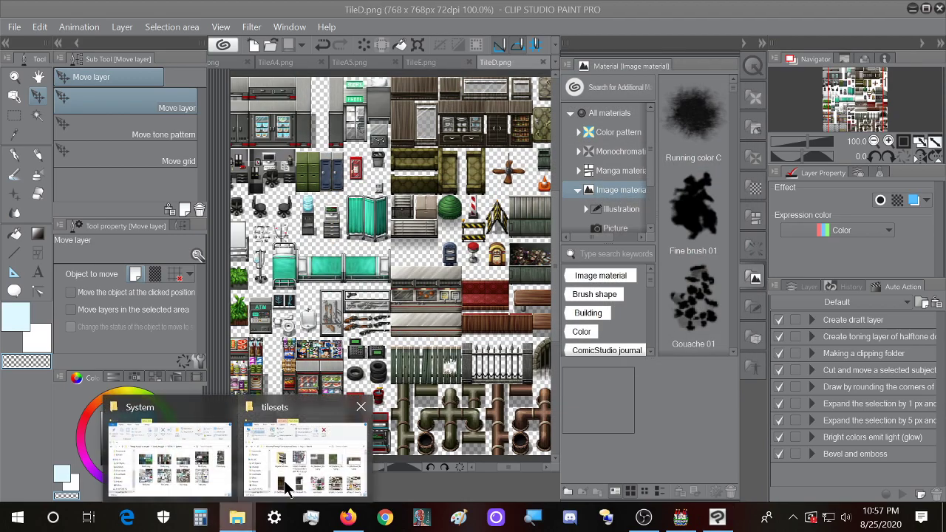
left_click(159, 436)
left_click_drag(799, 355, 401, 308)
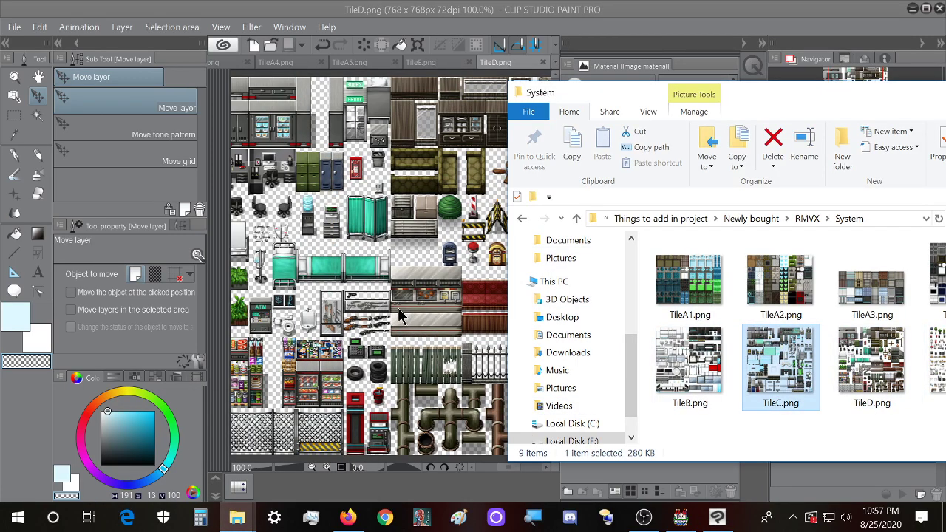
left_click(40, 27)
left_click(101, 320)
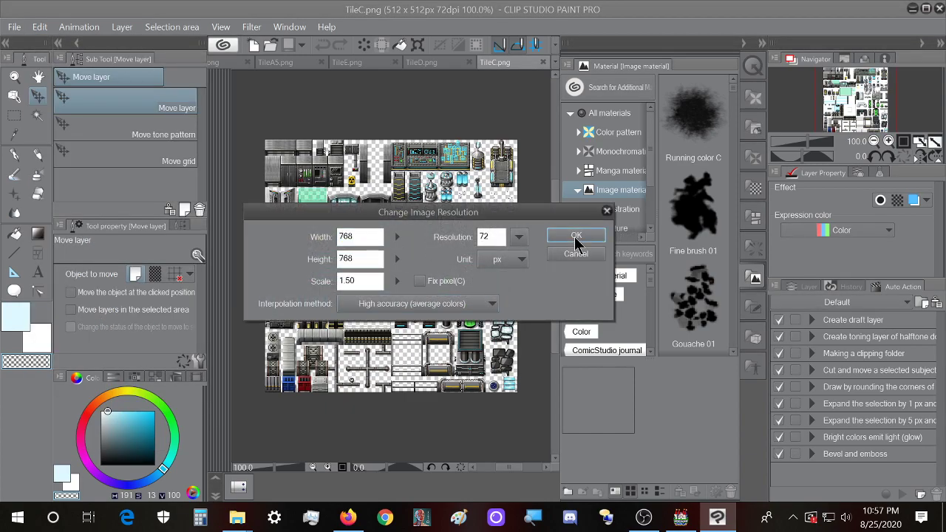
left_click(576, 237)
- Save the resized TileC.png over the original PNG in the System folder, accepting the loss of layer information
left_click(13, 26)
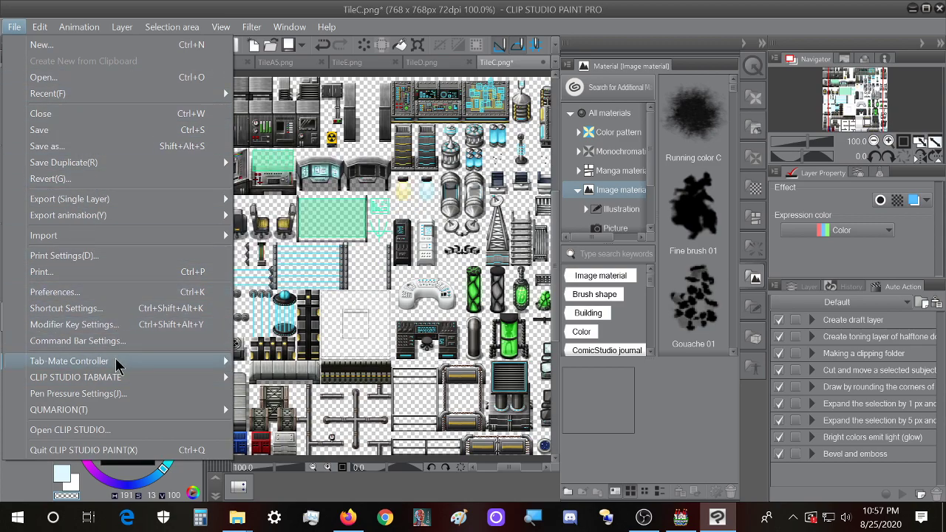
left_click(198, 7)
left_click(632, 397)
left_click(494, 272)
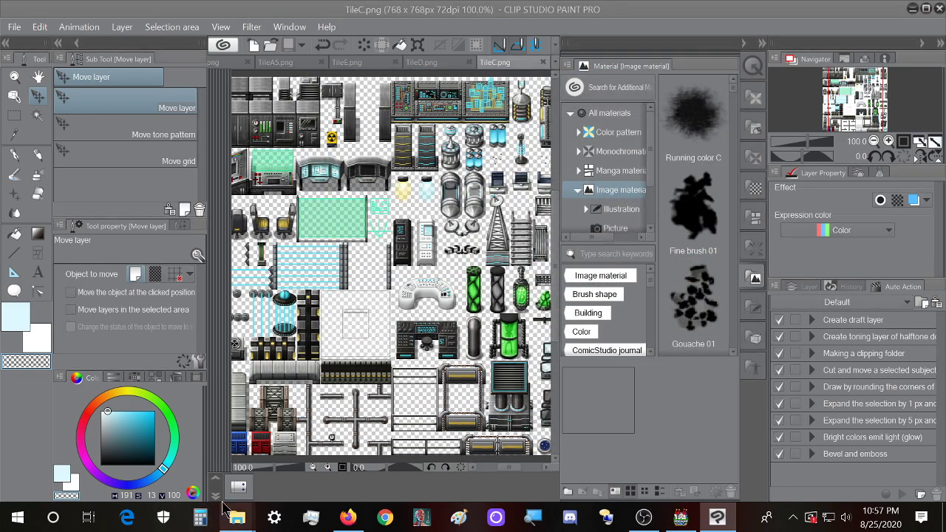
- Open TileB.png from the System folder and change its image resolution to 768 x 768 px
left_click(237, 517)
left_click_drag(675, 398, 429, 281)
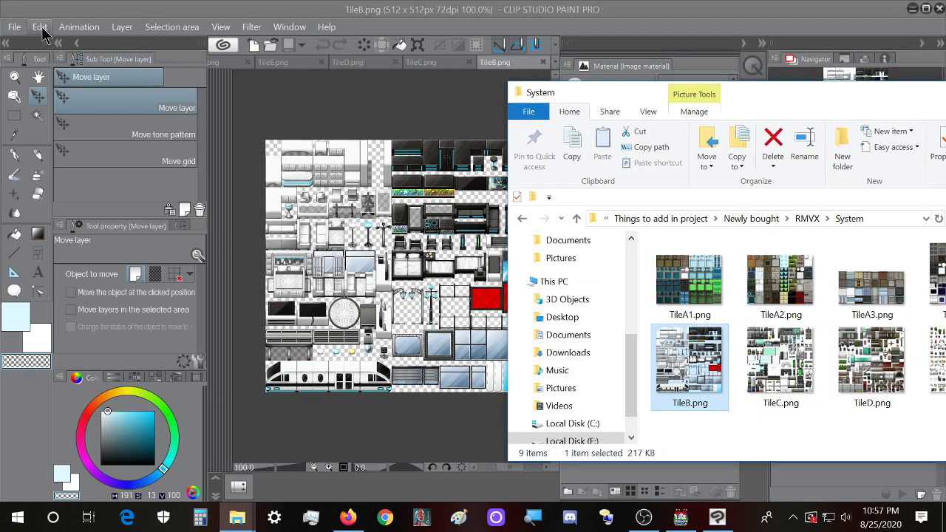
left_click(41, 28)
left_click(111, 320)
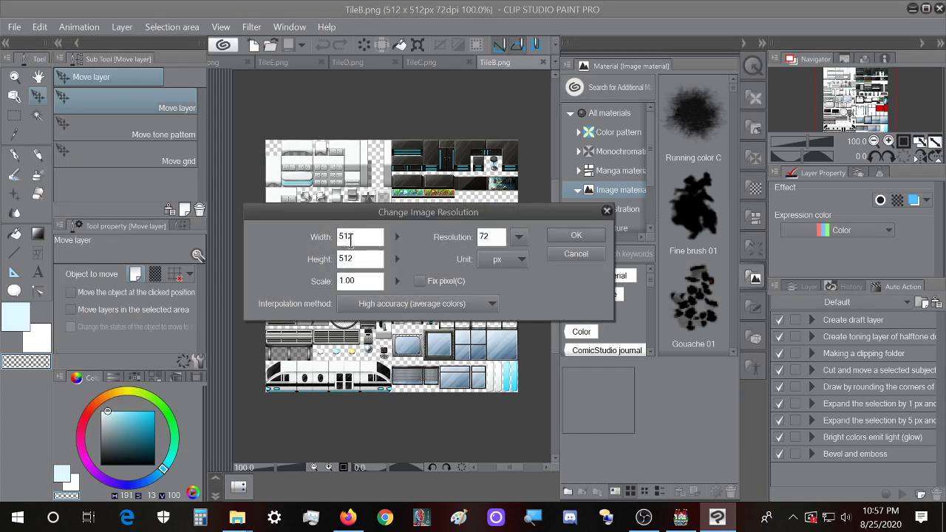
type("768")
left_click(575, 235)
- Save the resized TileB.png over the original PNG in the System folder, accepting the loss of layer information
left_click(14, 27)
left_click(146, 7)
key("alt+shift+s")
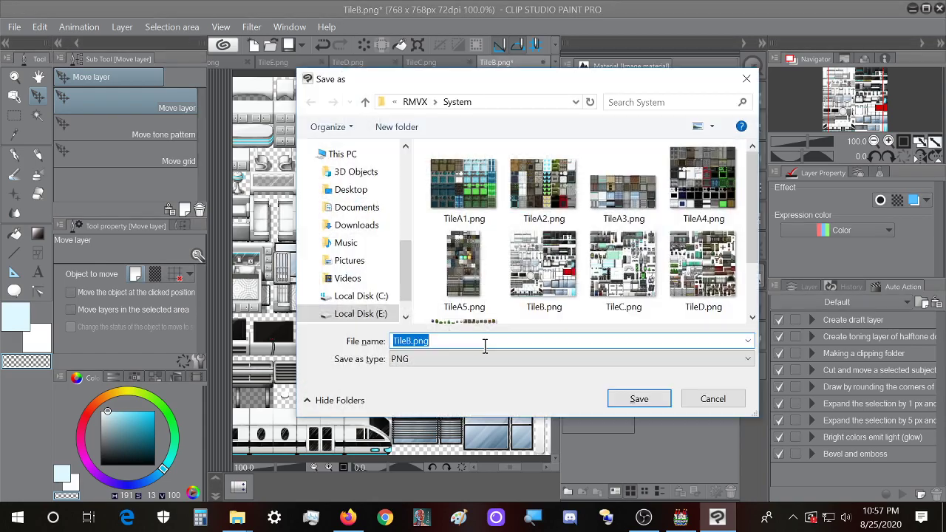
left_click(648, 395)
left_click(513, 266)
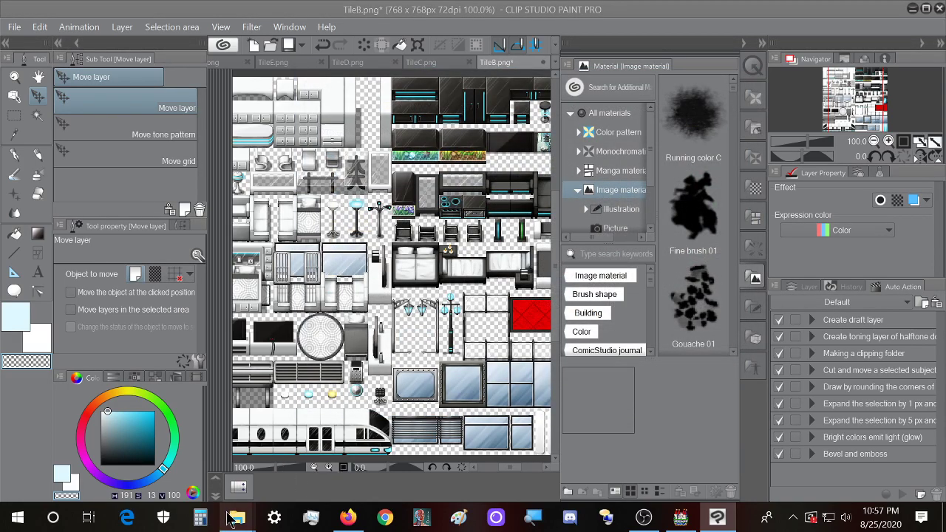
- Bring up the System folder window and select all the tileset files in it, TileA1.png to TileE.png
mouse_move(236, 517)
left_click(178, 455)
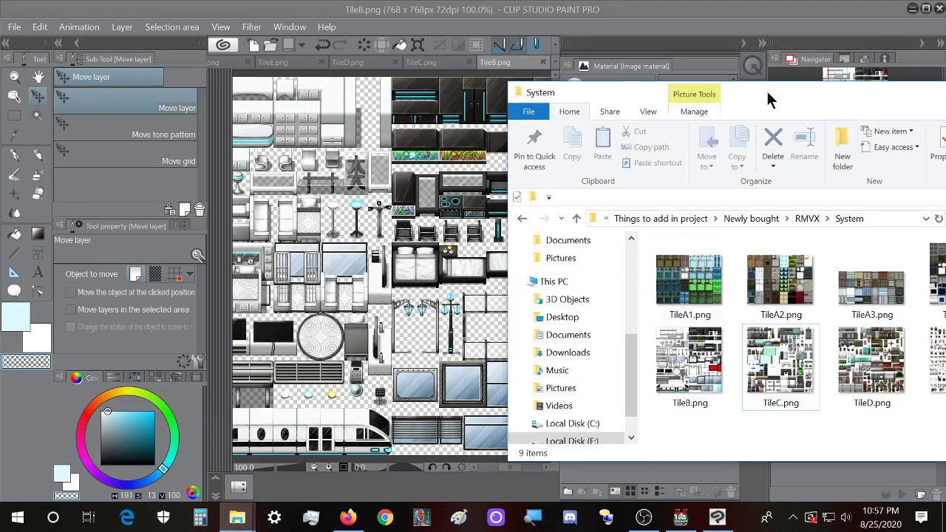
left_click_drag(767, 100, 268, 60)
left_click(274, 270)
key("ctrl+a")
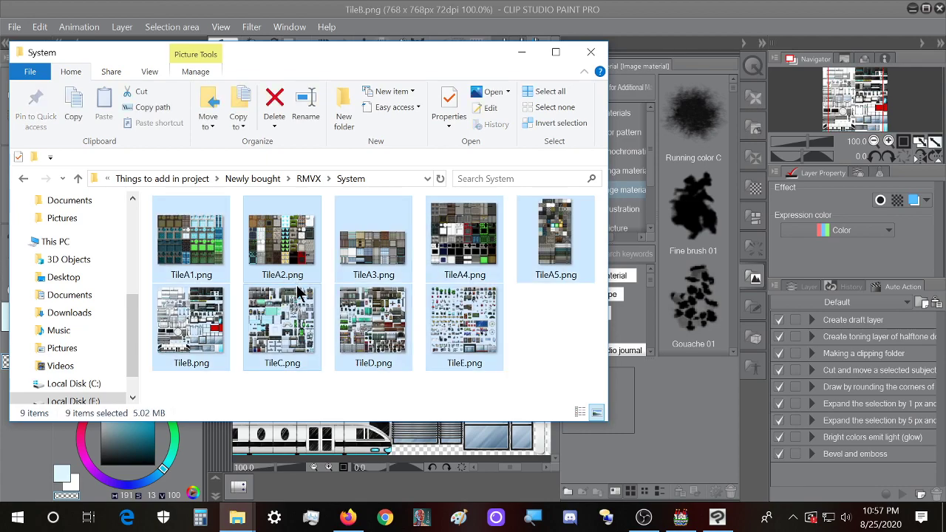
- Bring up the project's img\tilesets folder in front of the System window and select A2_Medieval_T&C.png
mouse_move(236, 518)
left_click(299, 455)
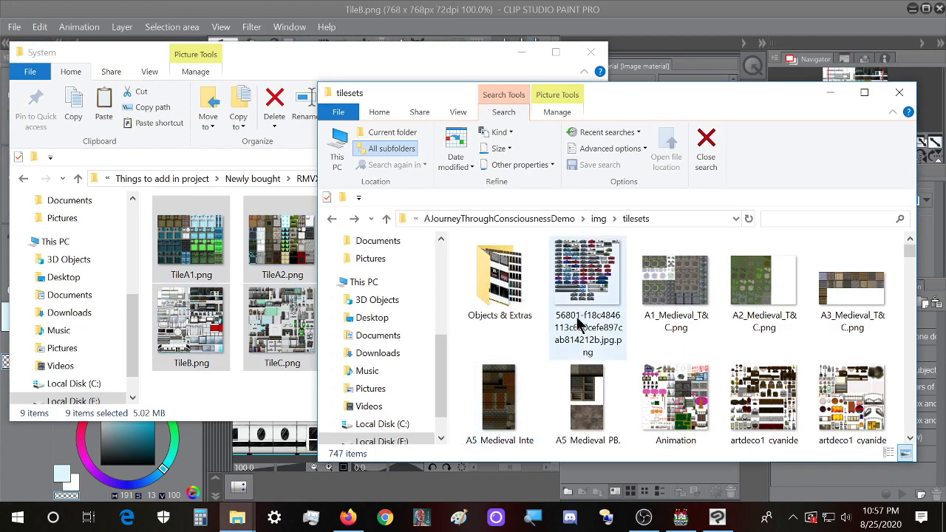
left_click_drag(627, 102, 543, 105)
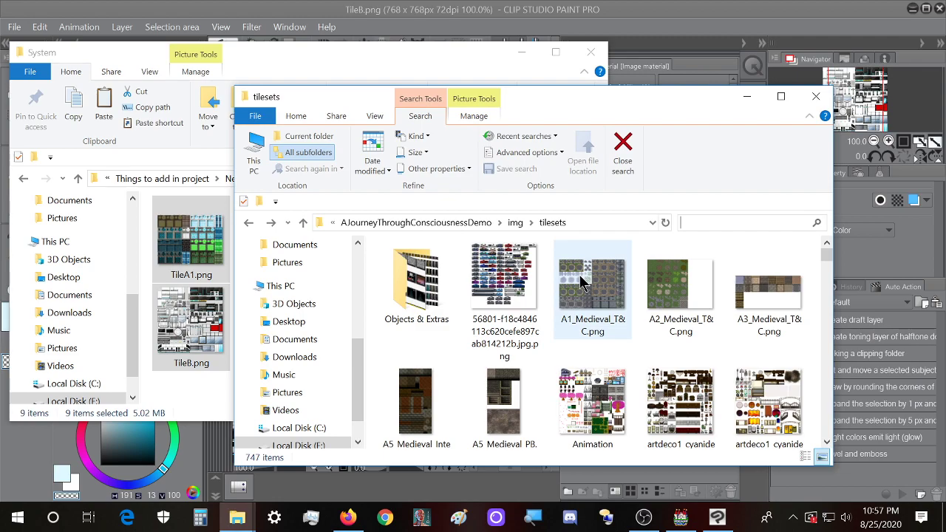
left_click(712, 323)
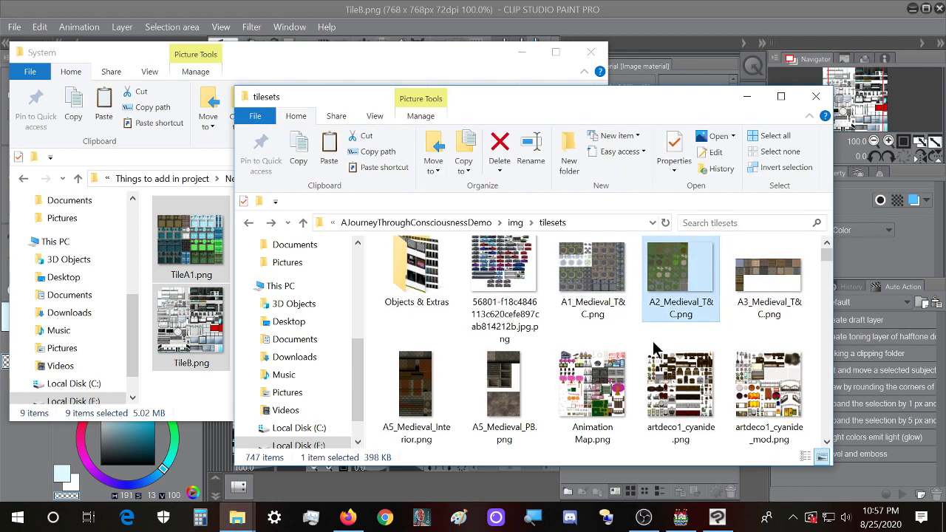
- Copy the nine selected tileset files from the System folder and paste them into the project's img\tilesets folder
left_click(433, 75)
left_click(432, 255)
key("ctrl+a")
left_click(640, 117)
left_click(595, 388)
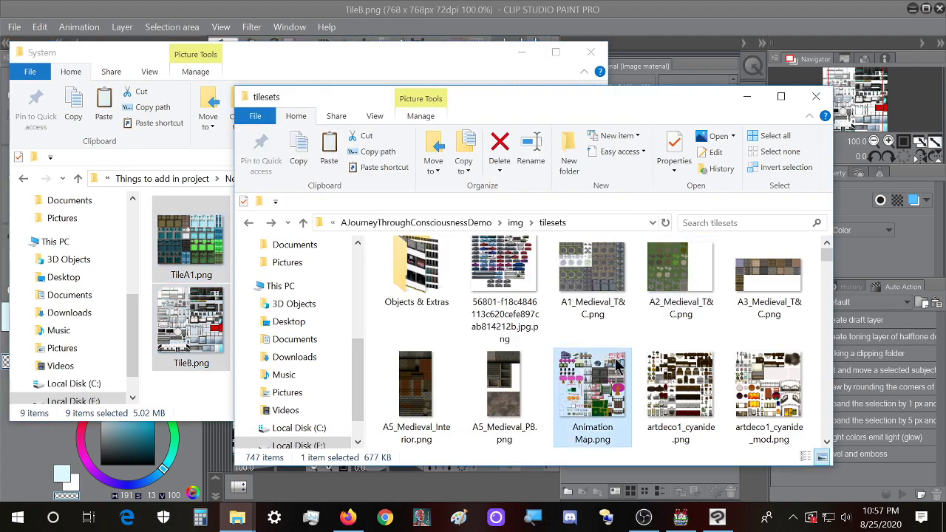
key("ctrl+v")
left_click(466, 210)
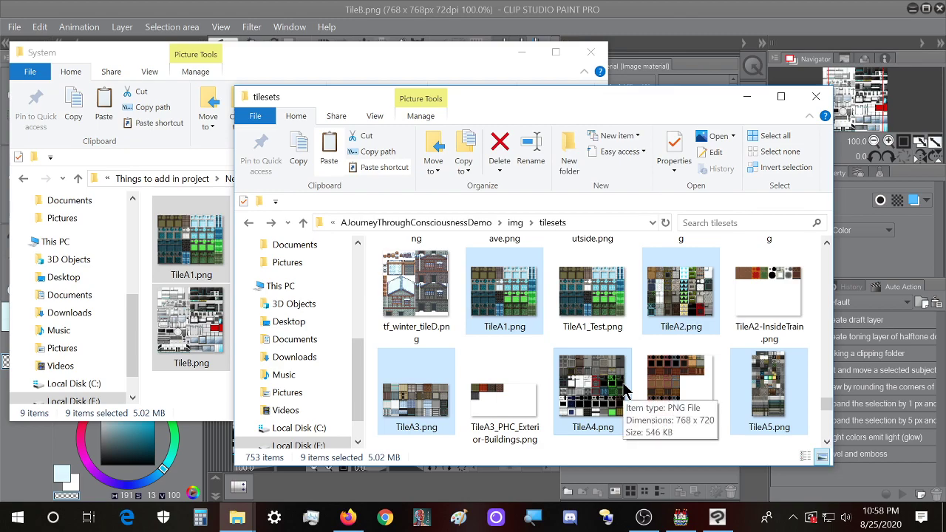
scroll(590, 349, "down", 2)
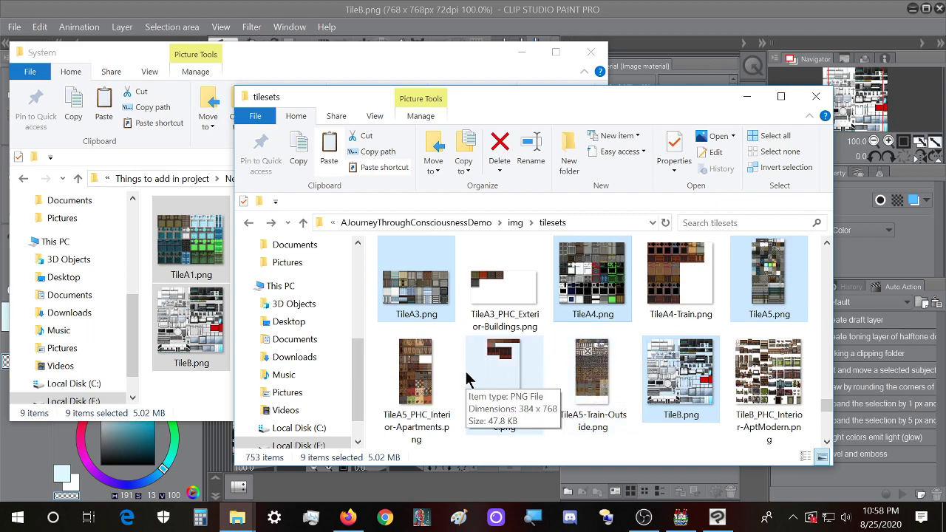
- Open a new File Explorer window on the Desktop and follow the AJourneyThroughConsciousnessDemo shortcut to the project folder
left_click(236, 517)
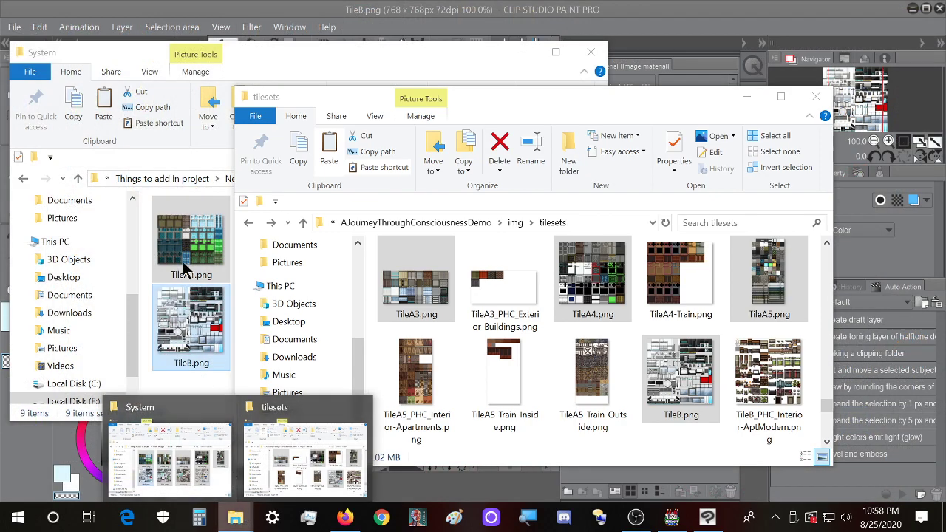
left_click_drag(235, 517, 221, 303)
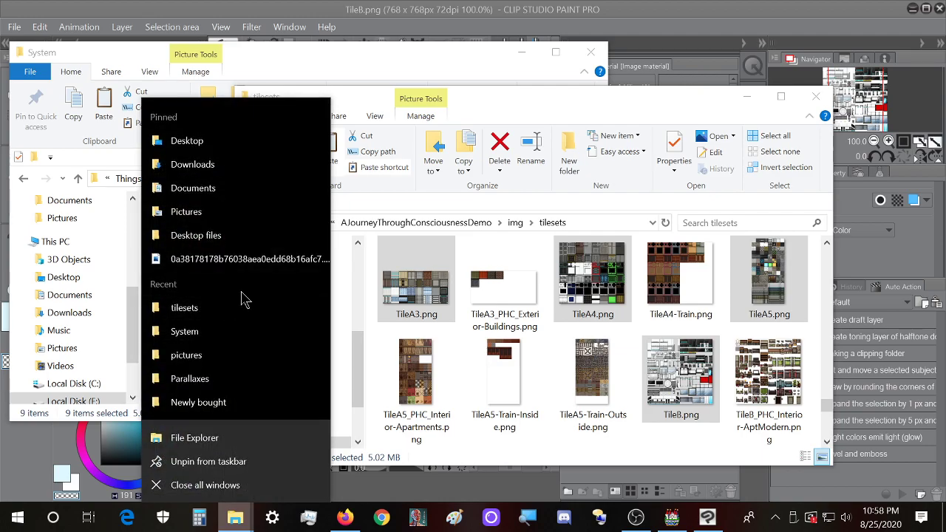
left_click_drag(229, 240, 251, 272)
left_click_drag(547, 116, 414, 102)
scroll(200, 337, "down", 3)
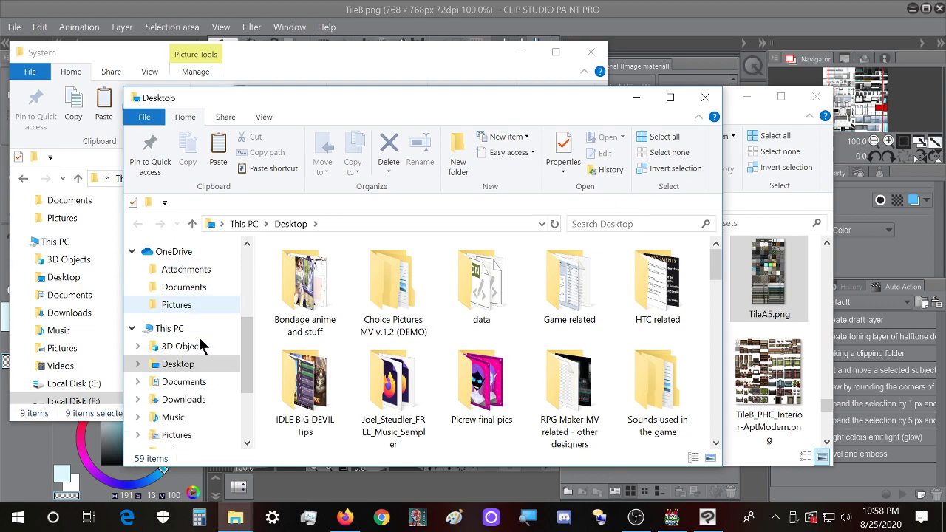
scroll(199, 340, "up", 6)
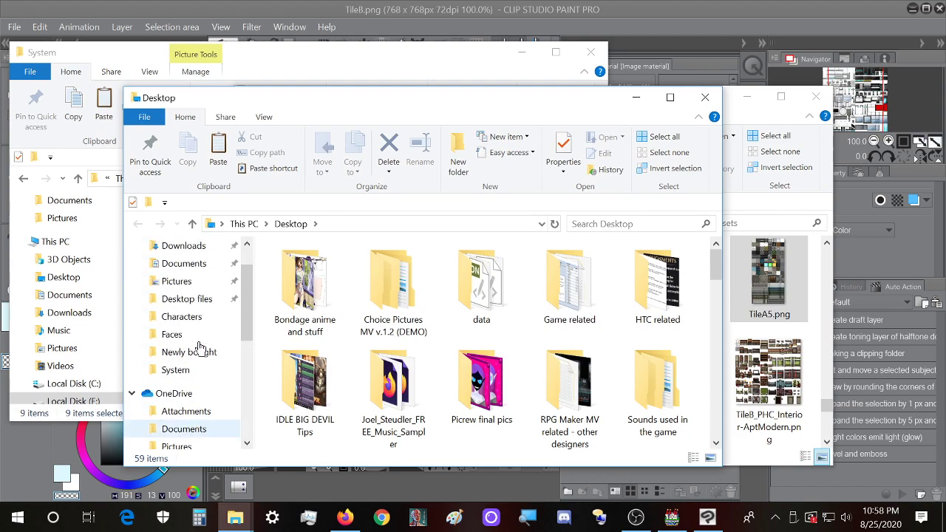
key("a")
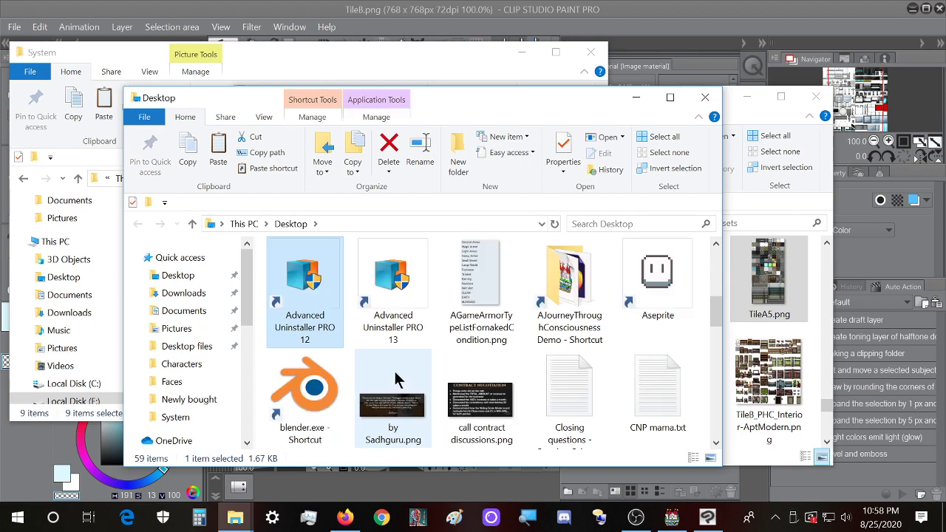
double_click(584, 303)
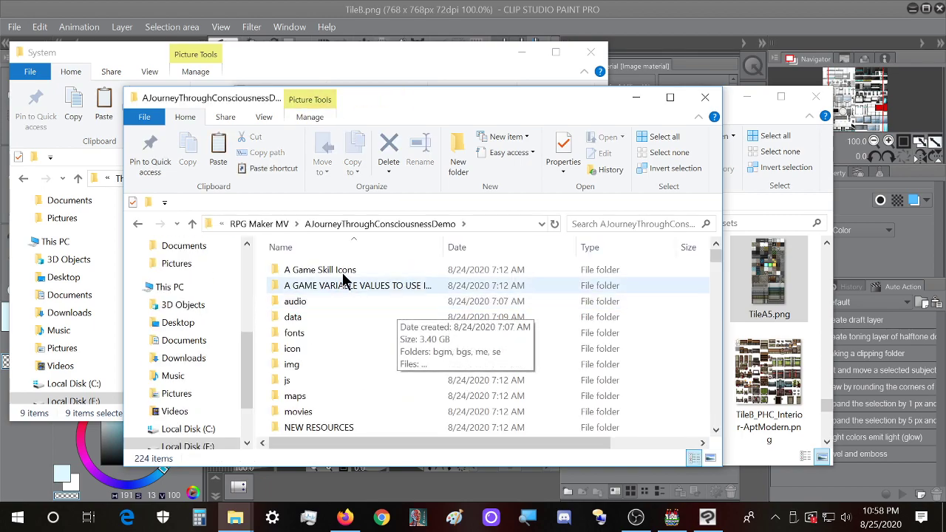
- Open the RPG Maker MZ folder in SteamLibrary\steamapps\common and look through its subfolders for the MZ project
left_click(258, 224)
left_click(380, 224)
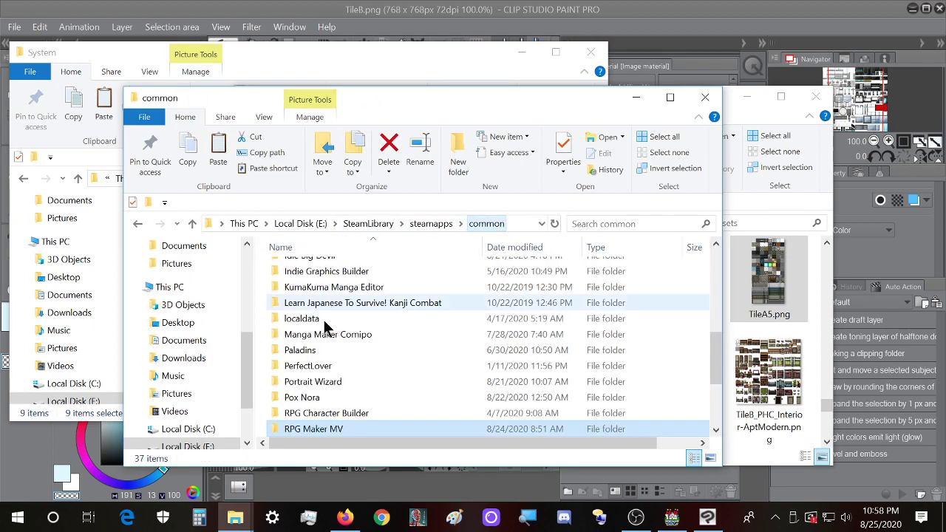
scroll(336, 385, "down", 1)
double_click(349, 395)
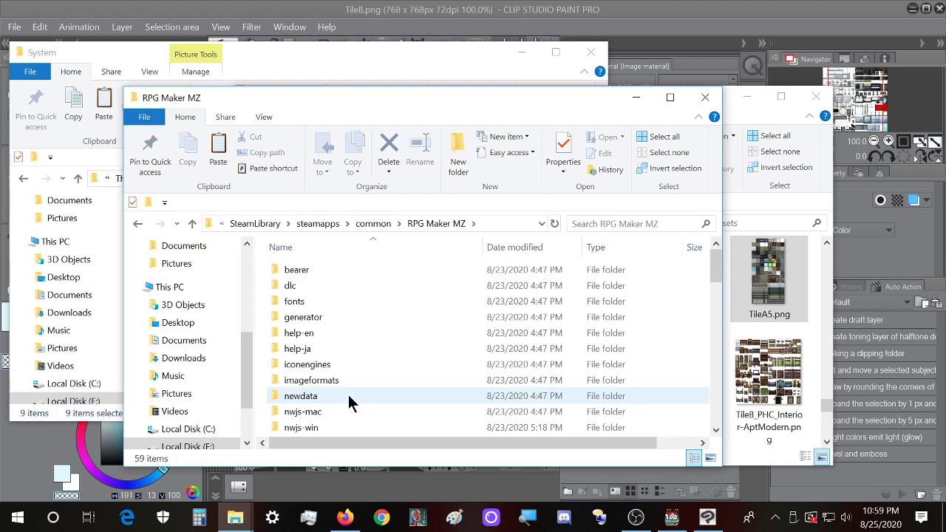
scroll(349, 396, "down", 1)
scroll(349, 396, "down", 1)
scroll(348, 394, "down", 5)
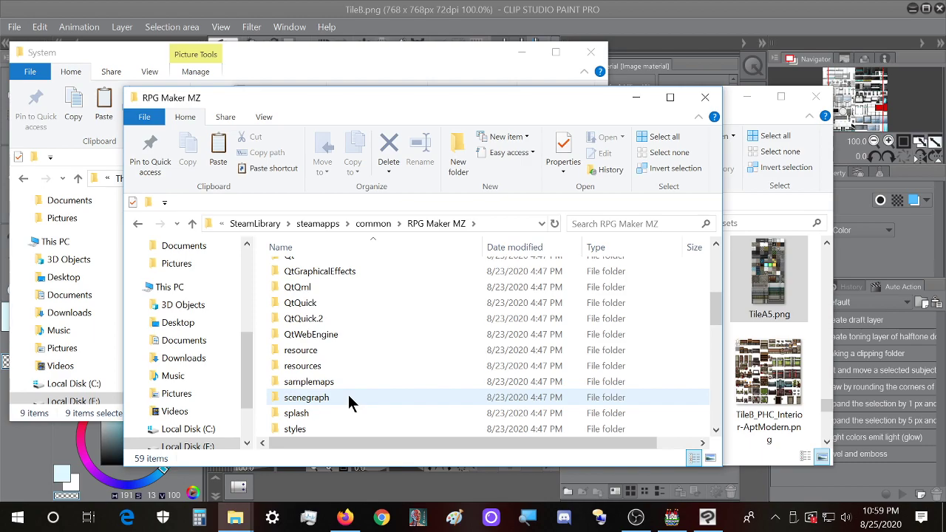
scroll(355, 366, "up", 1)
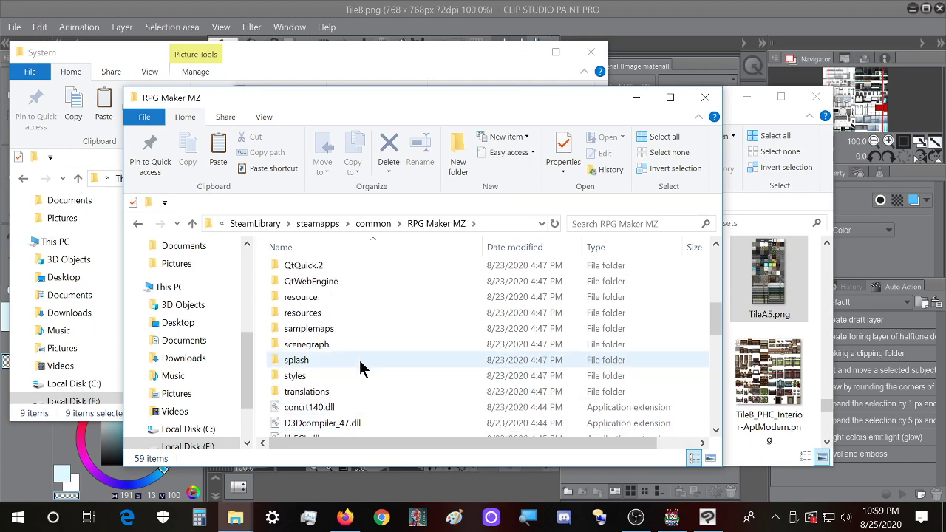
scroll(359, 360, "up", 6)
scroll(349, 322, "down", 1)
scroll(353, 323, "up", 1)
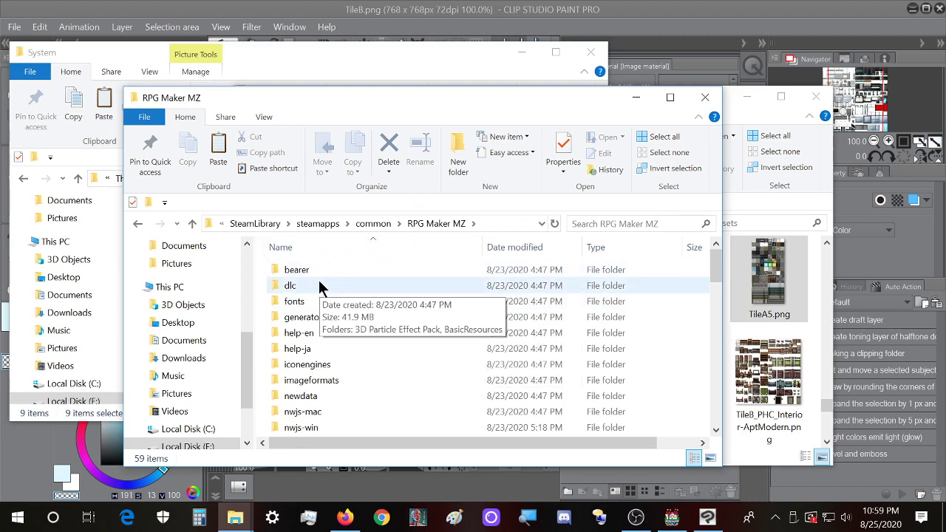
scroll(373, 358, "down", 7)
scroll(406, 379, "down", 1)
scroll(406, 378, "up", 2)
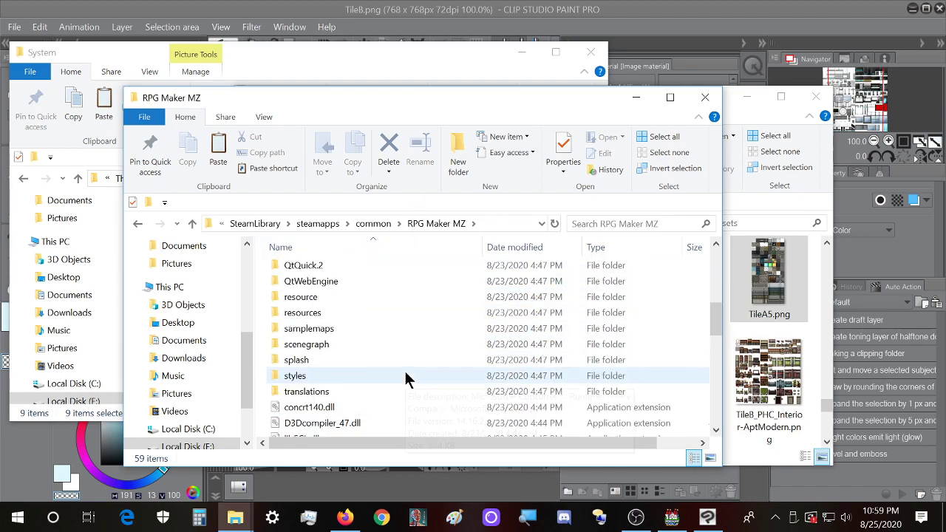
- Go to GAMES\RMMZ\AJourneyThroughConsciousnessDemo on Local Disk (E:) and open its img\pictures folder
left_click(174, 446)
left_click(300, 299)
double_click(299, 298)
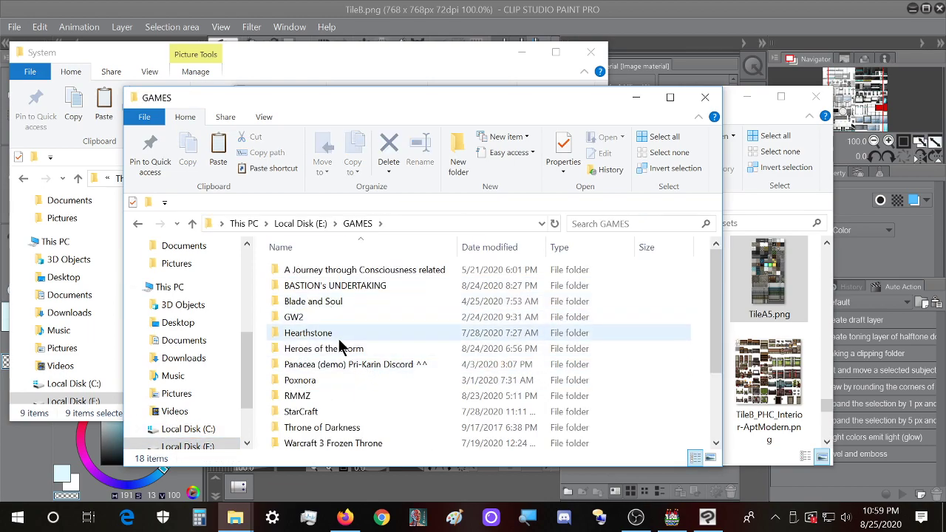
double_click(332, 396)
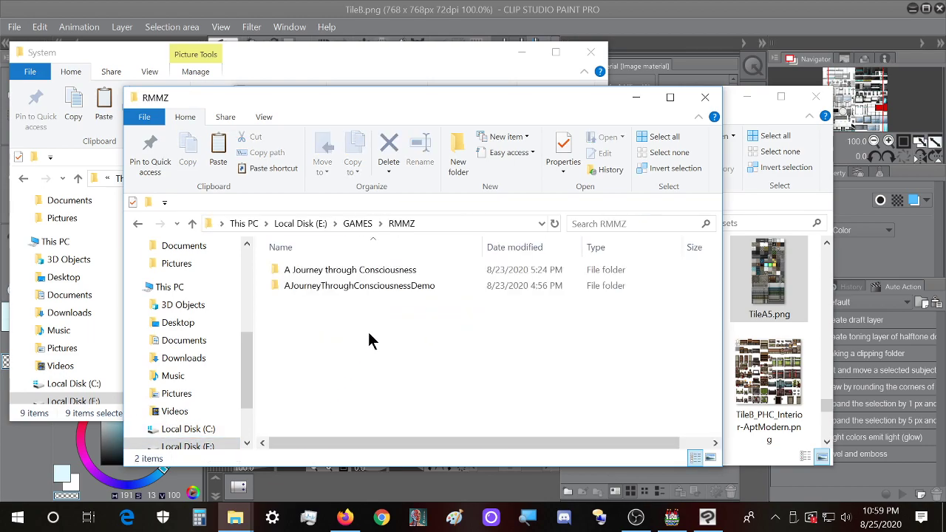
double_click(376, 283)
double_click(316, 362)
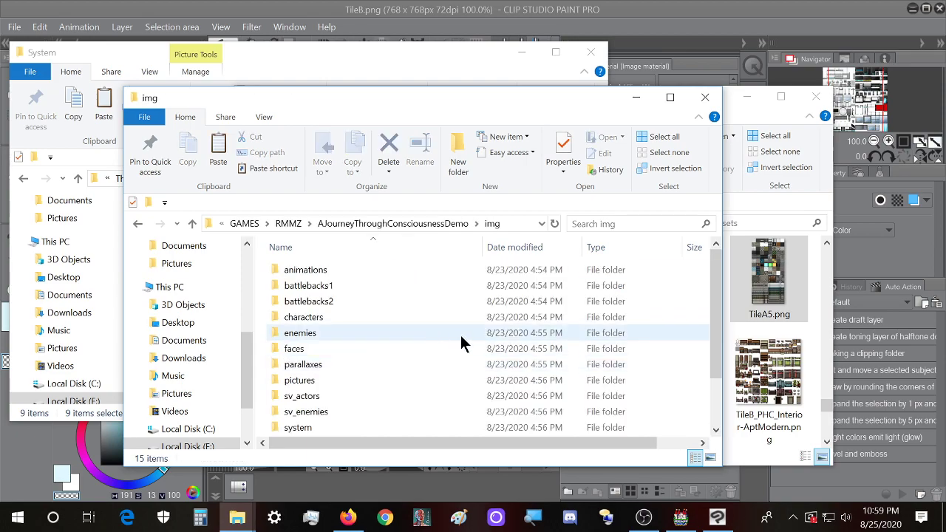
double_click(332, 381)
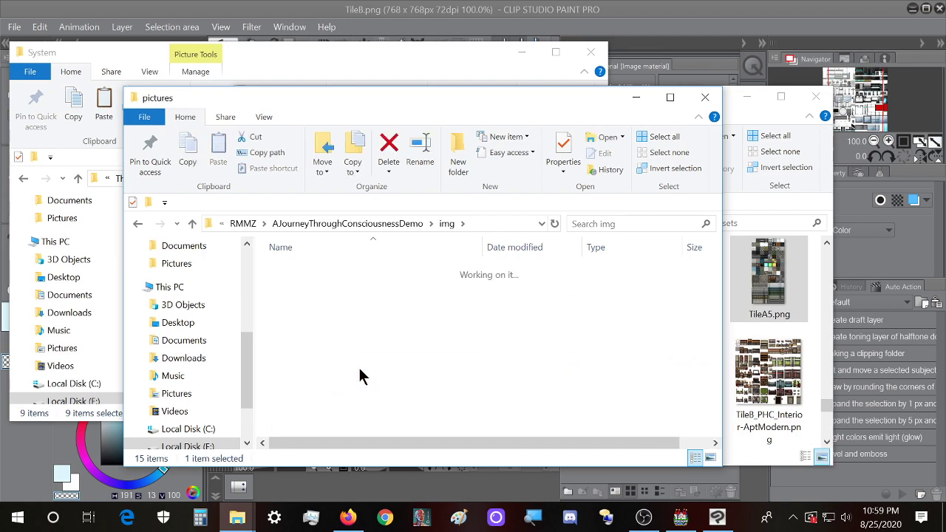
- Paste the nine copied tileset files, TileA1.png to TileE.png, into the RMMZ project's pictures folder and look them over
key("ctrl+v")
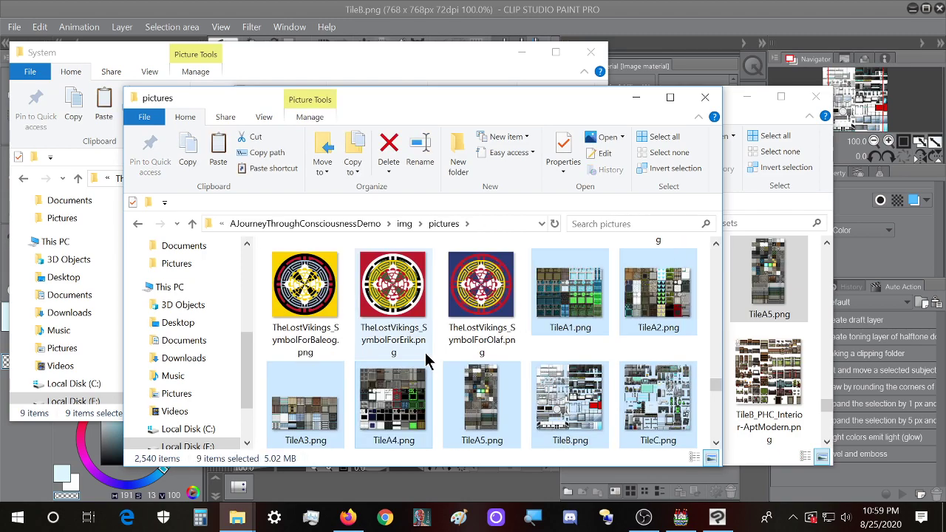
scroll(520, 325, "down", 1)
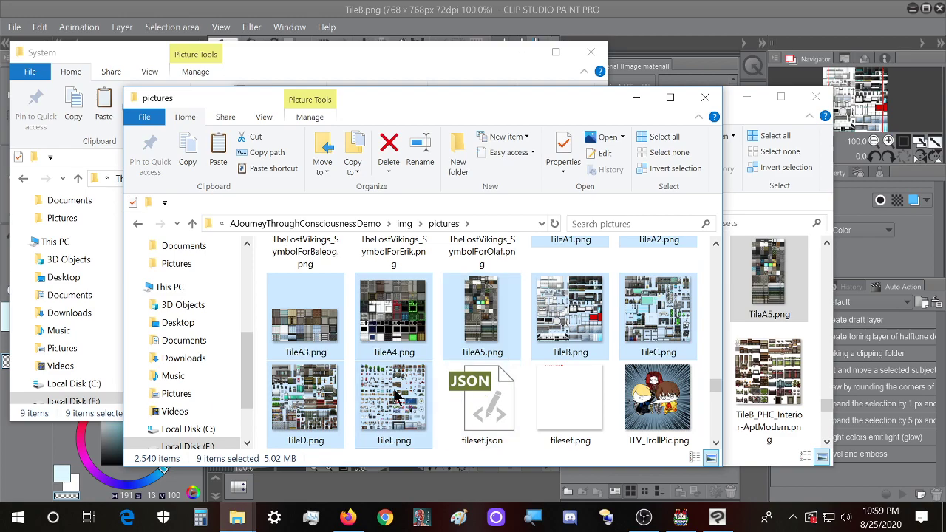
scroll(420, 355, "up", 1)
scroll(419, 355, "down", 1)
scroll(420, 342, "up", 1)
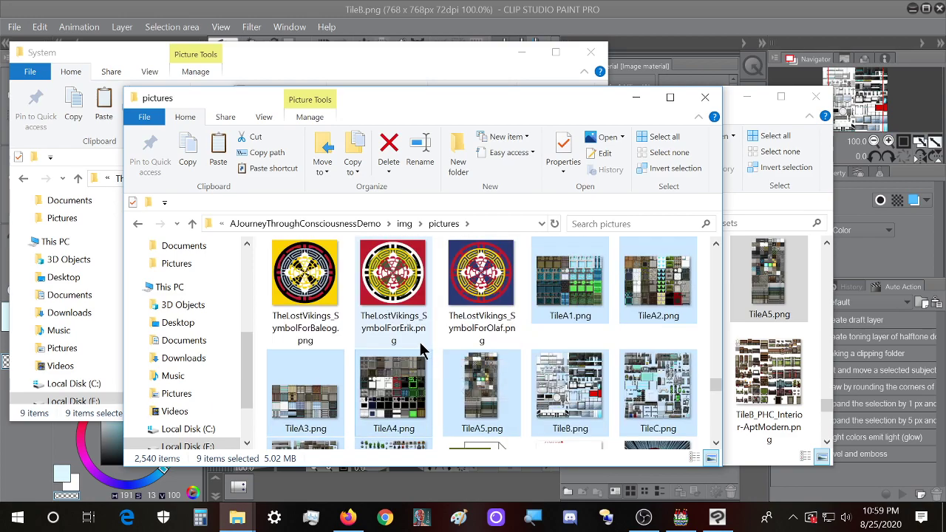
scroll(403, 359, "down", 1)
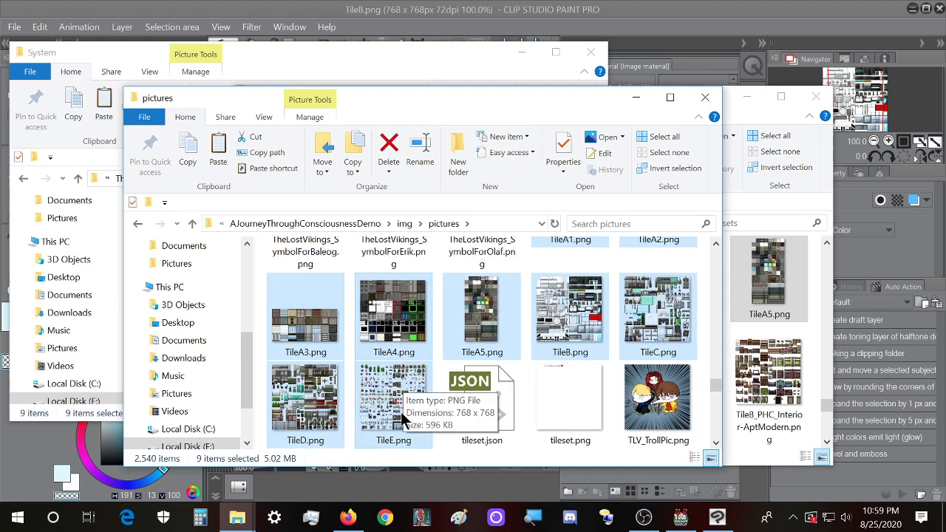
scroll(401, 412, "up", 1)
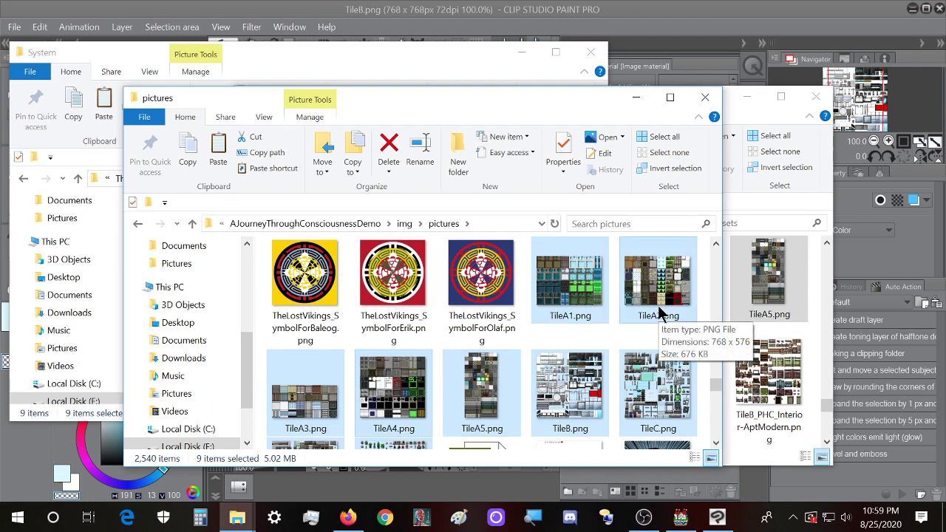
- Switch to RPG Maker MV and view the RIGHT Room HOUSE (1) map with its A tiles
left_click(683, 521)
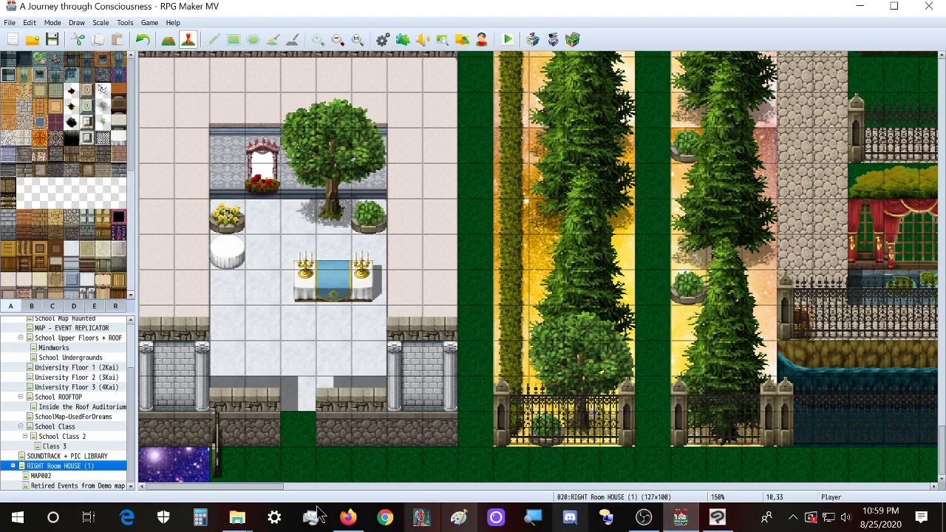
left_click(350, 522)
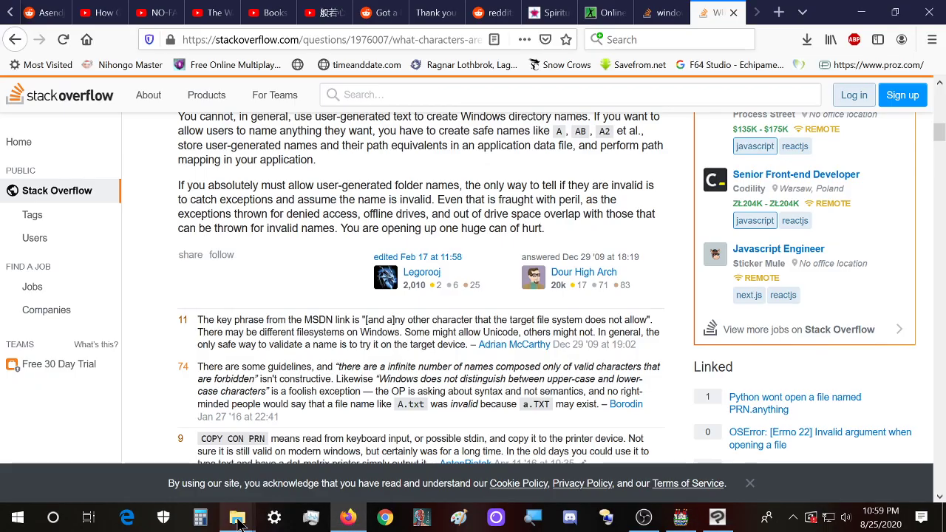
left_click(682, 521)
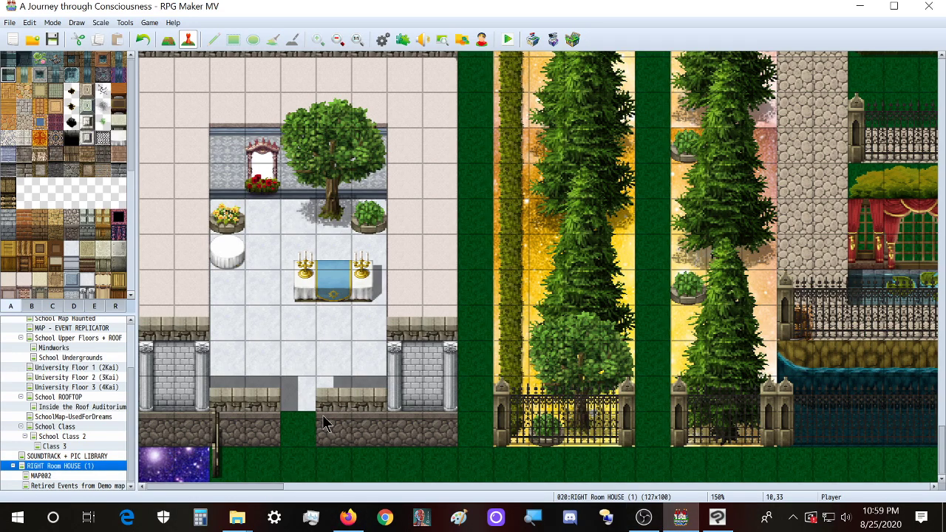
scroll(365, 397, "up", 3)
left_click(30, 310)
left_click(10, 309)
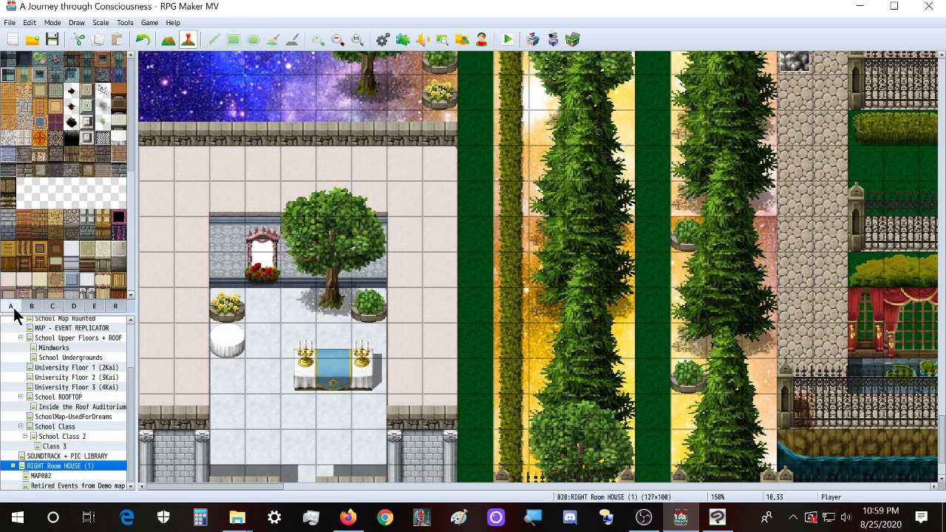
- View the School Class 2, School Class and SchoolMap-UsedForDreams maps with their tilesets
left_click(70, 437)
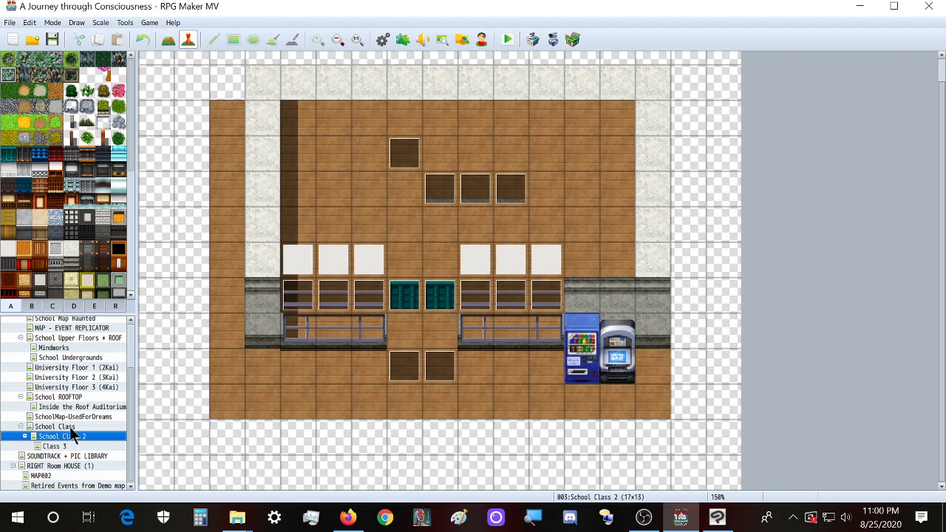
left_click(73, 427)
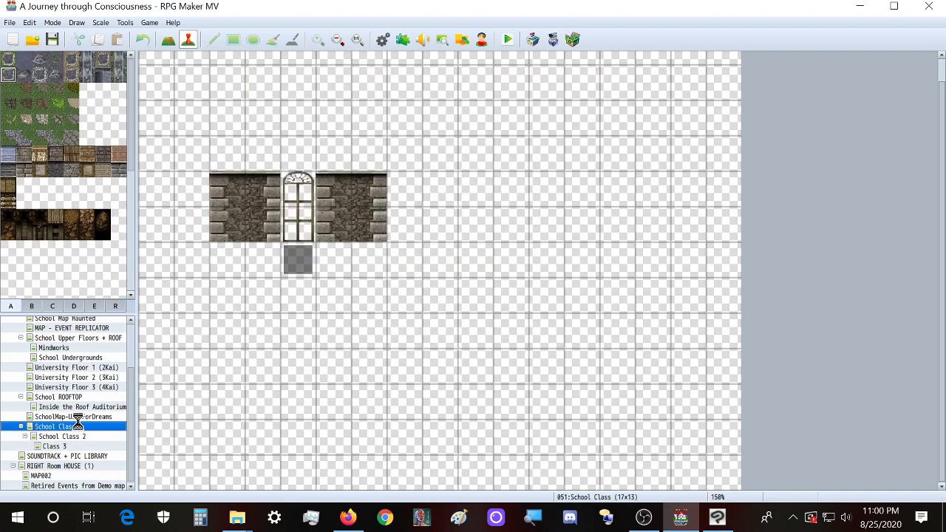
right_click(80, 414)
- Open the University Floor 3 (4Kai) map and examine the rooms above its fireplace wall at 100% zoom
left_click(49, 384)
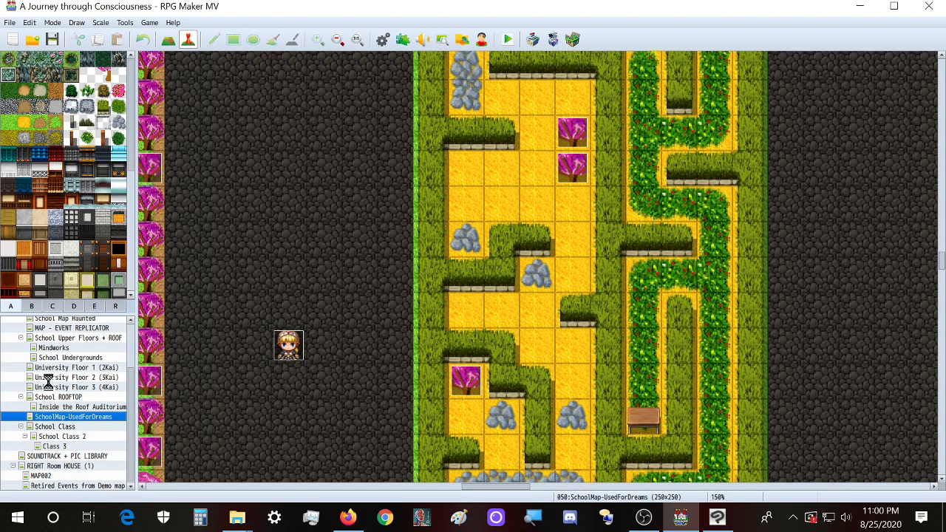
left_click(50, 386)
scroll(236, 365, "up", 5)
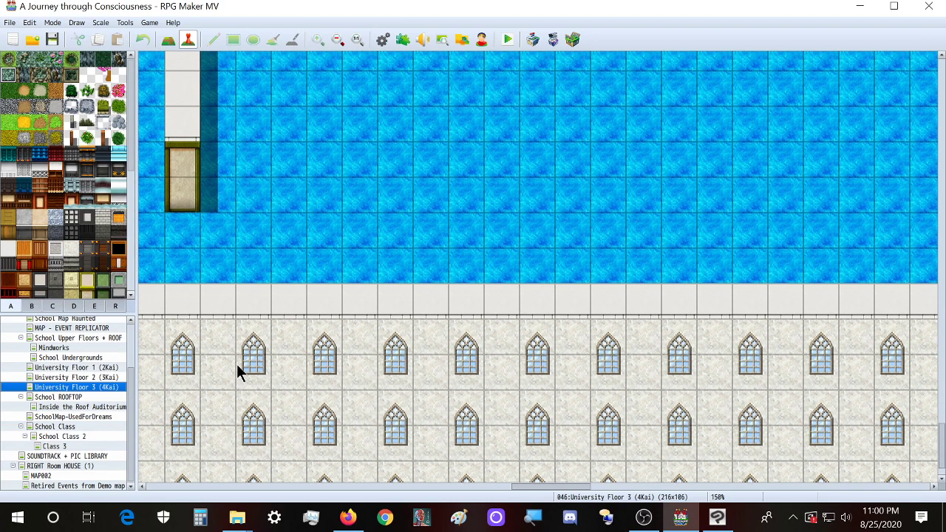
scroll(236, 364, "up", 4)
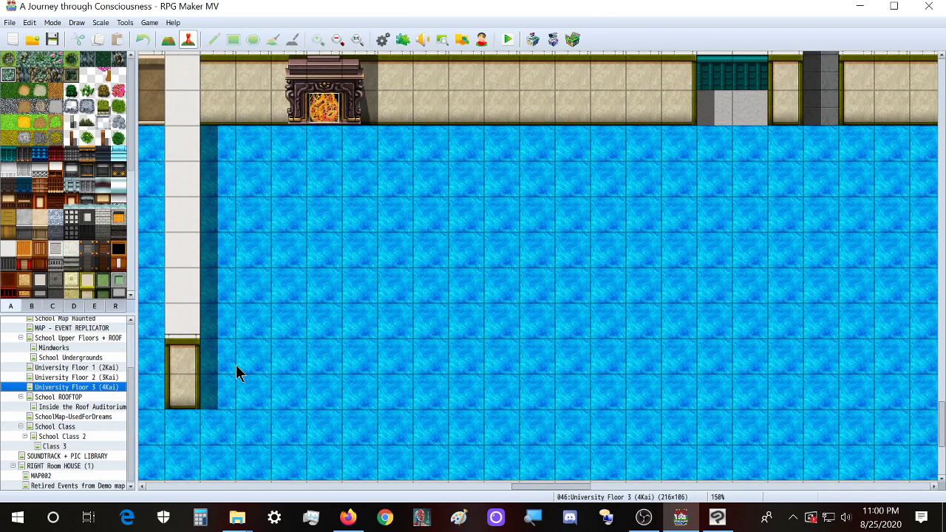
scroll(344, 359, "up", 2)
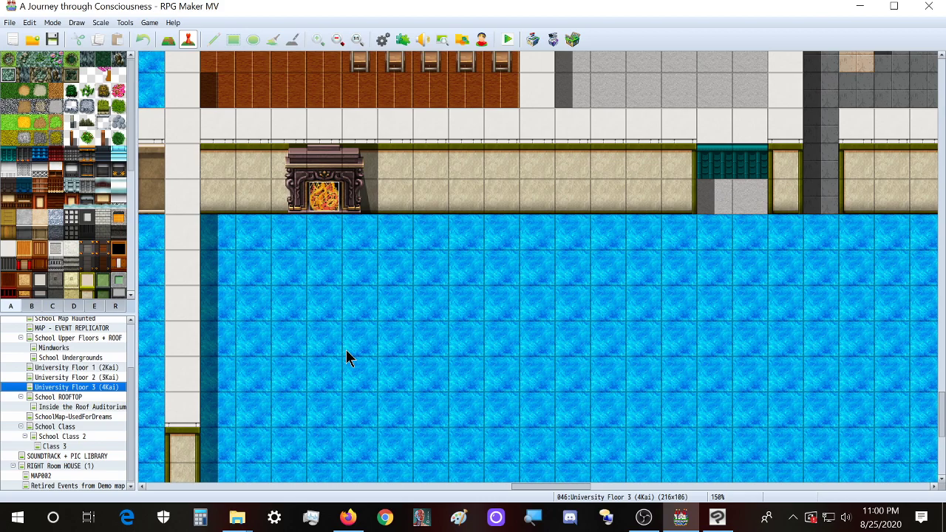
scroll(346, 357, "down", 1, "ctrl")
scroll(347, 358, "up", 1)
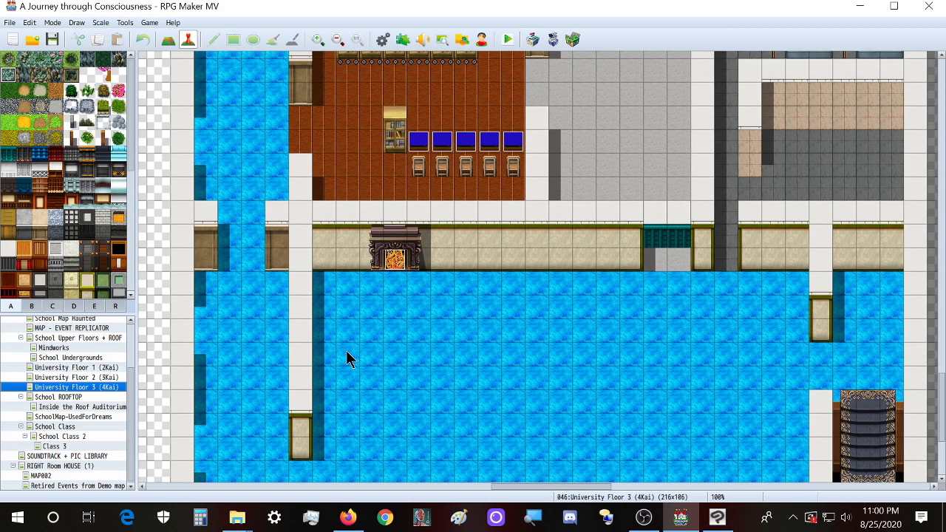
- Examine the University Floor 3 (4Kai) map's A tiles and the rooms and water area around its fireplace wall
scroll(51, 239, "down", 3)
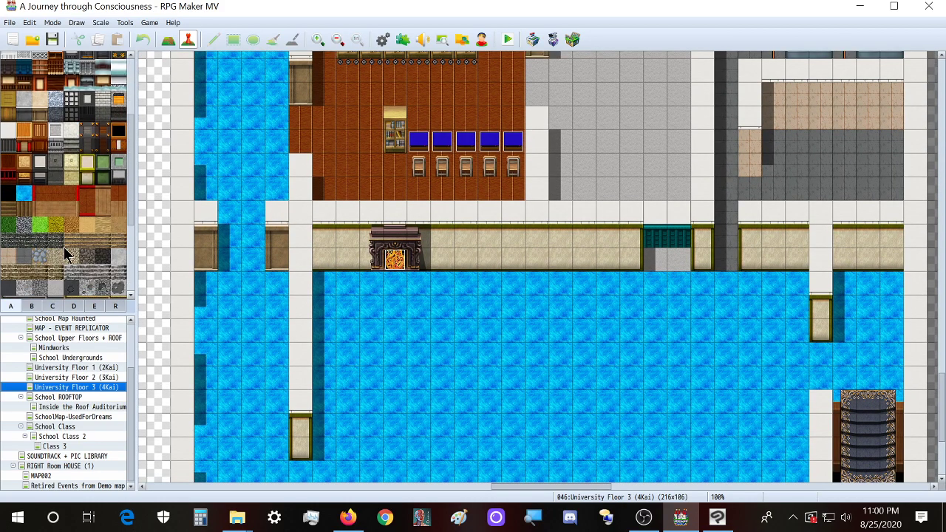
scroll(66, 250, "down", 7)
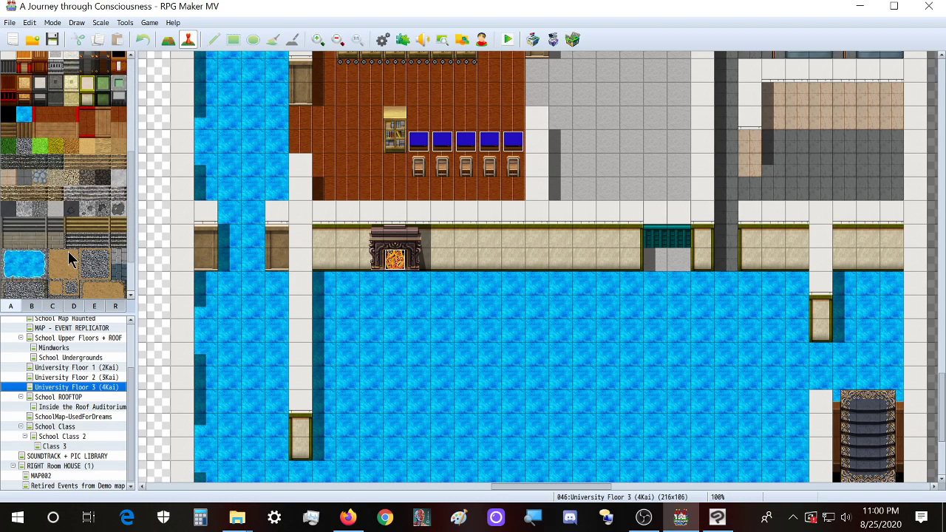
scroll(82, 273, "down", 12)
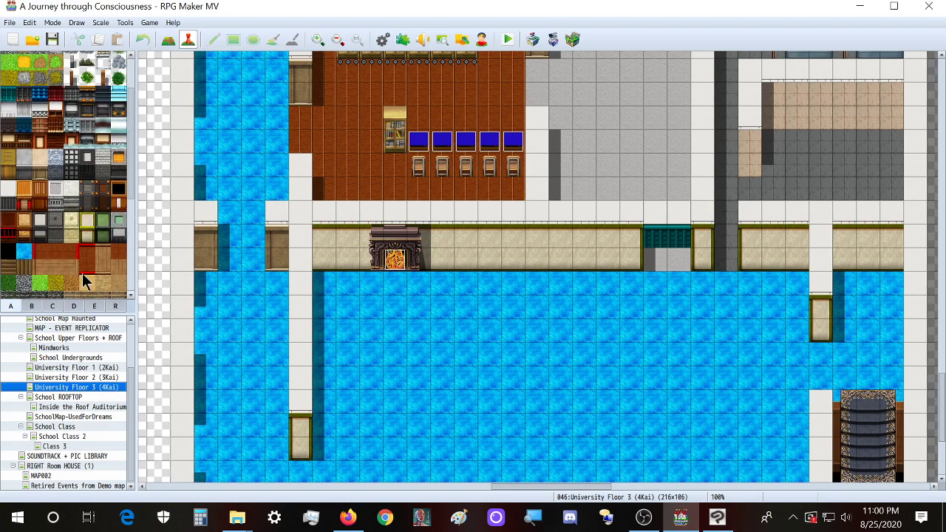
scroll(84, 279, "down", 15)
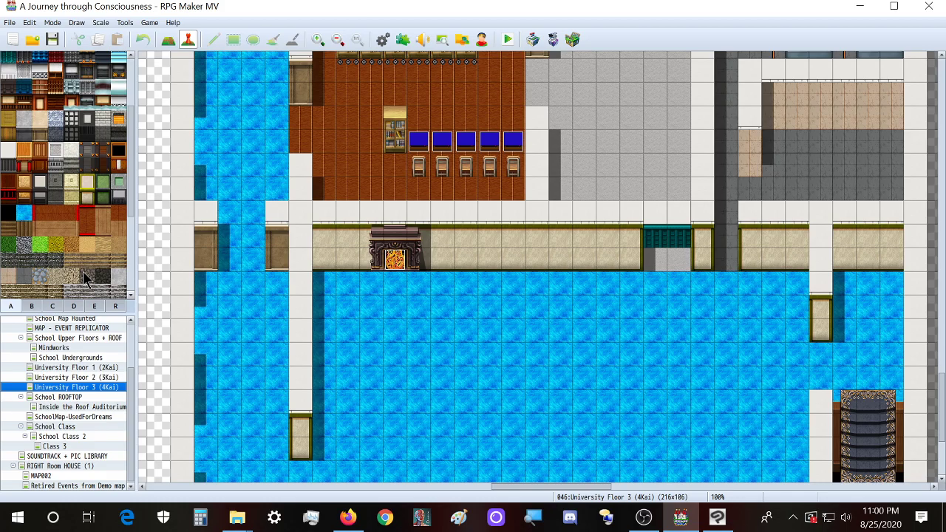
scroll(416, 359, "up", 3)
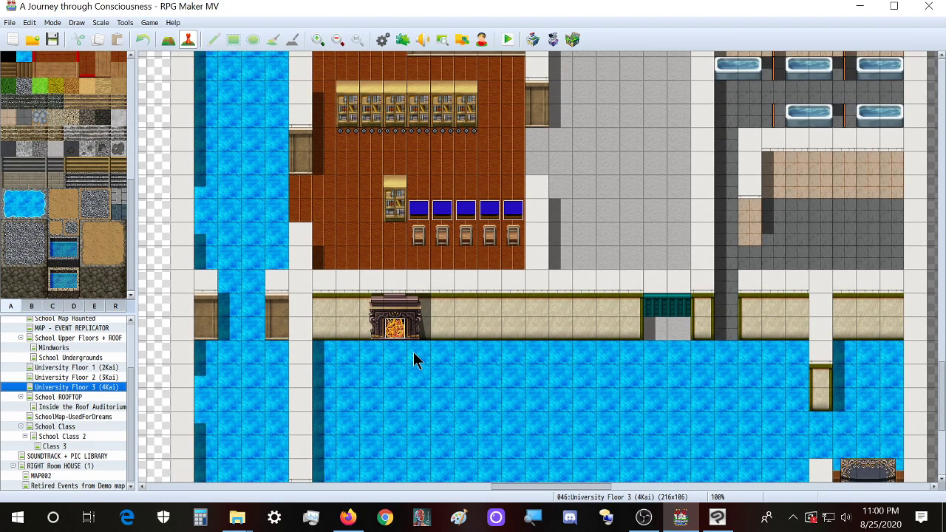
scroll(382, 455, "up", 7)
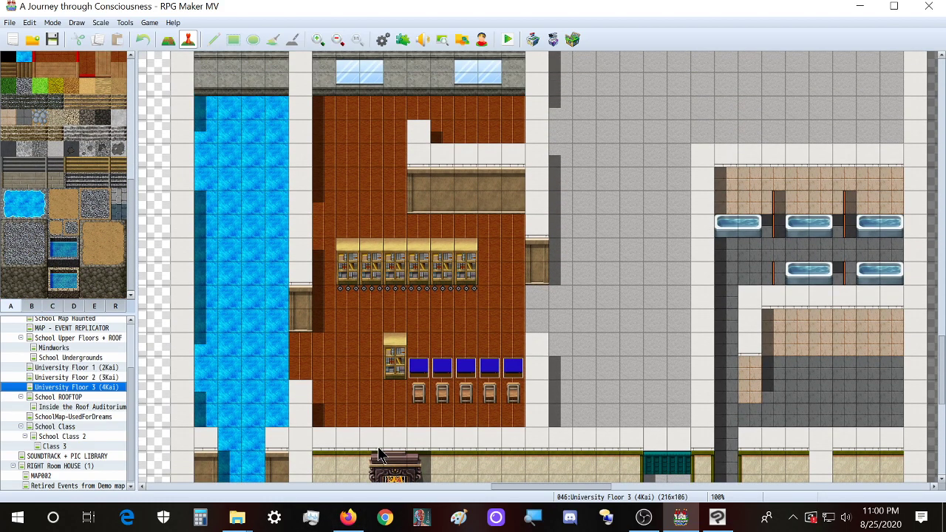
scroll(251, 372, "down", 10)
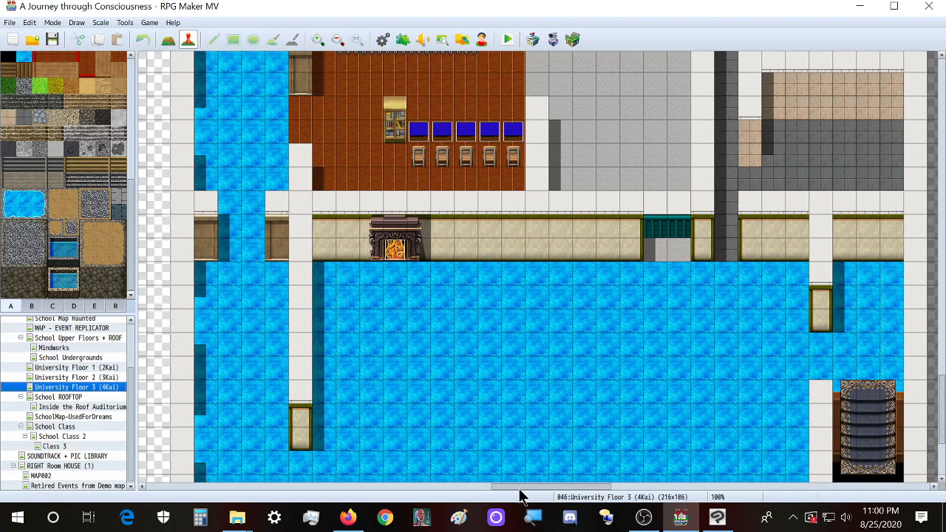
mouse_move(519, 491)
left_mouse_down()
mouse_move(655, 491)
mouse_move(507, 491)
mouse_move(523, 491)
left_mouse_up()
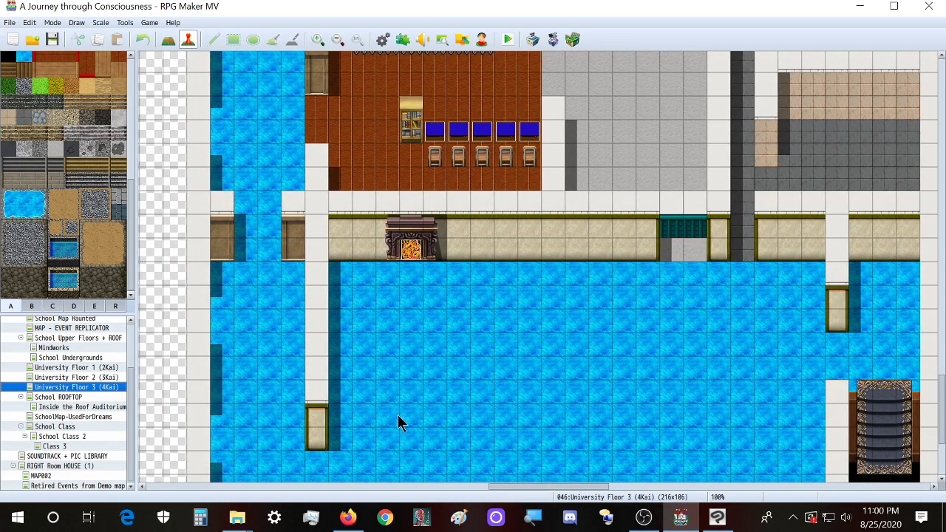
- Look through the B, C and D tiles of the University Floor 3 (4Kai) map and return to its A tiles
scroll(58, 249, "up", 2)
left_click(39, 308)
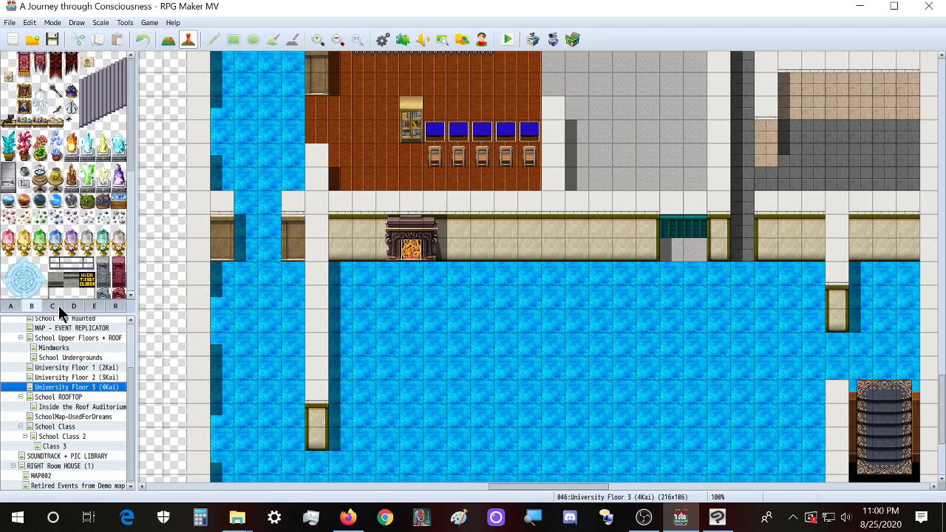
left_click(53, 306)
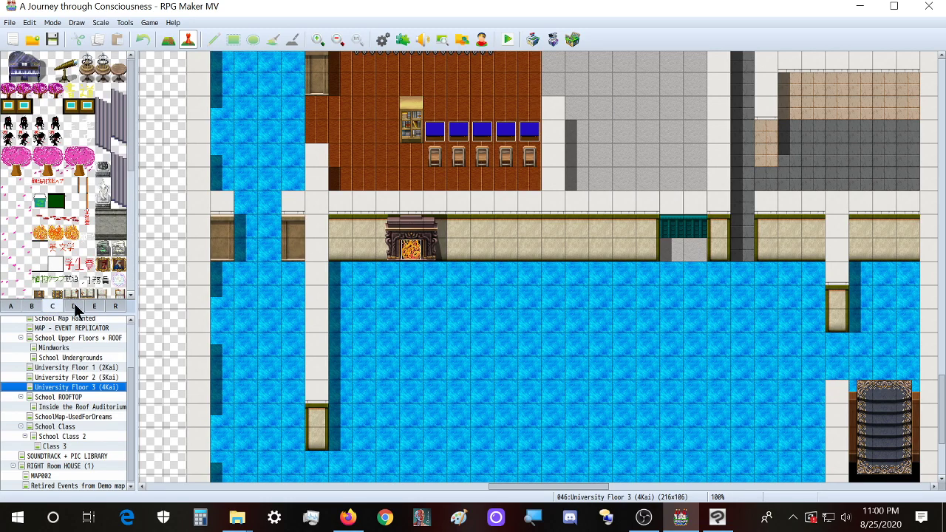
left_click(74, 305)
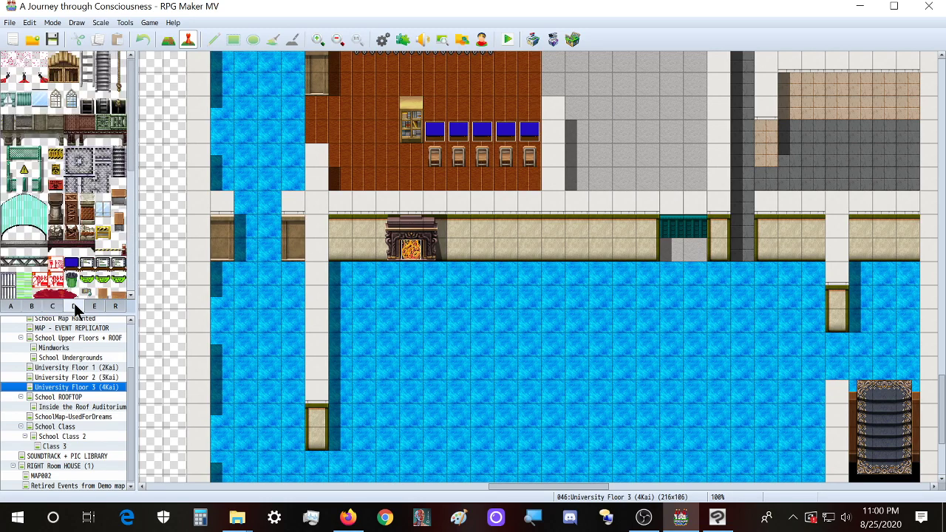
left_click(9, 306)
- View the University Floor 1 (2Kai), Mindworks, School Map and Big City maps with their tilesets
left_click(63, 367)
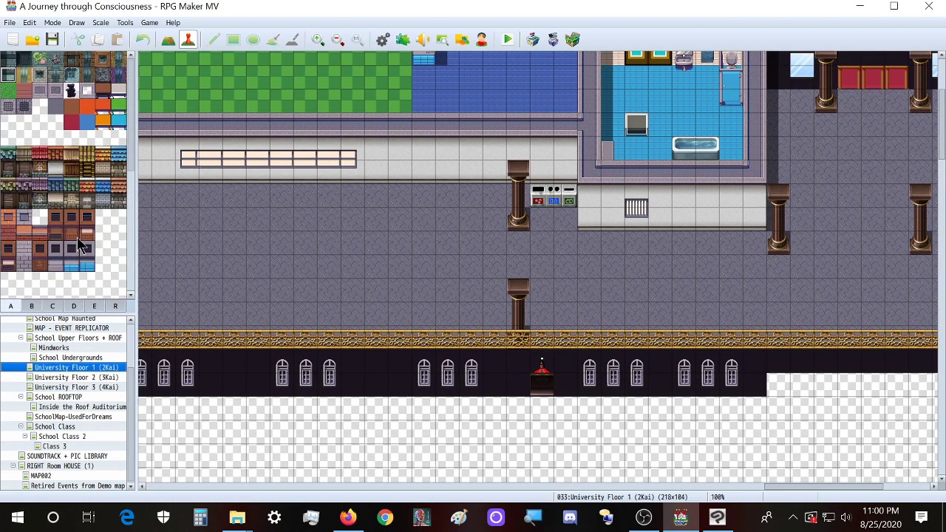
scroll(71, 373, "up", 1)
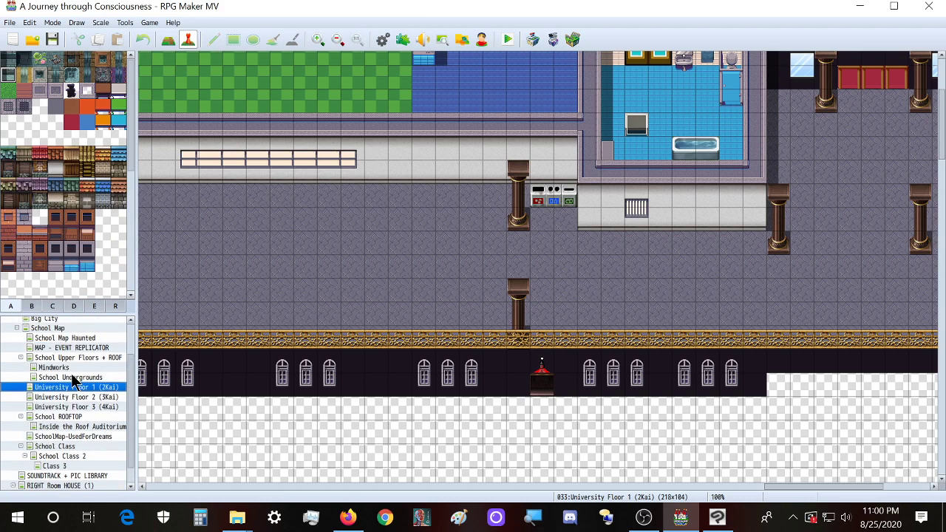
left_click(74, 369)
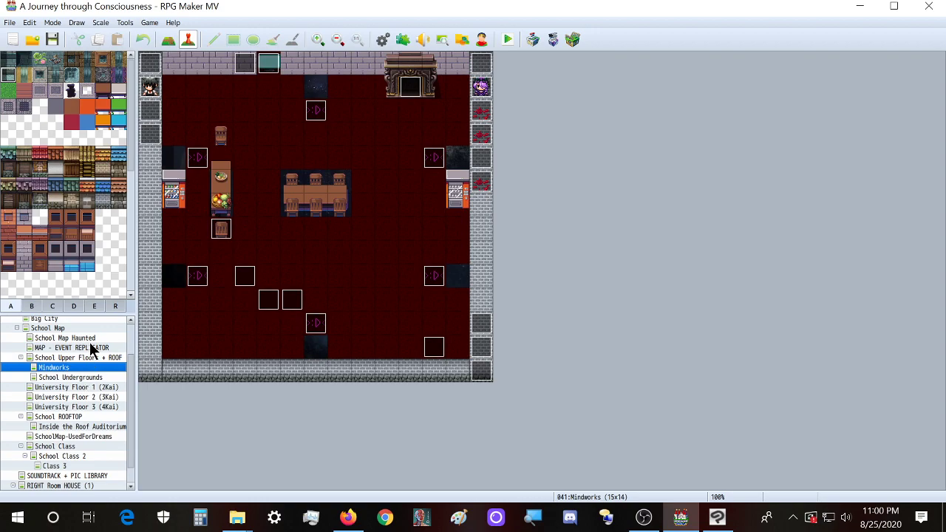
scroll(91, 351, "up", 1)
right_click(83, 348)
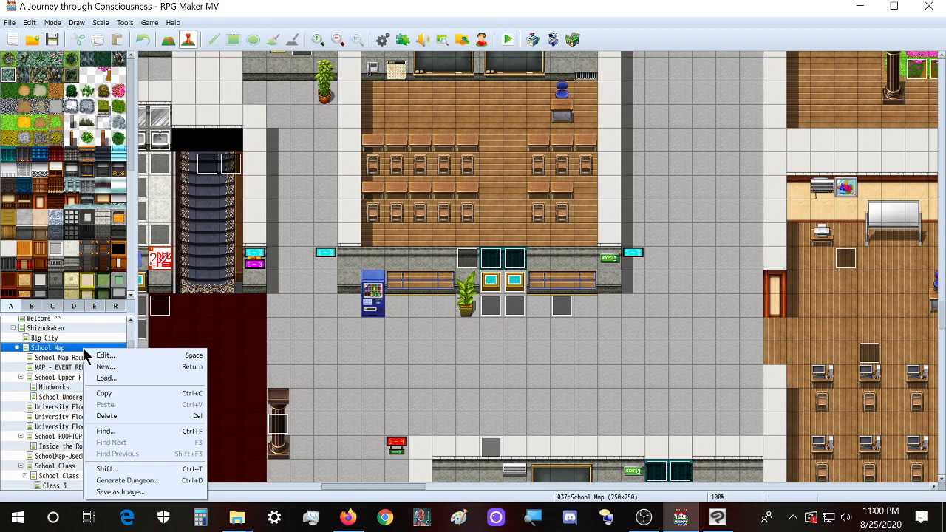
left_click(49, 339)
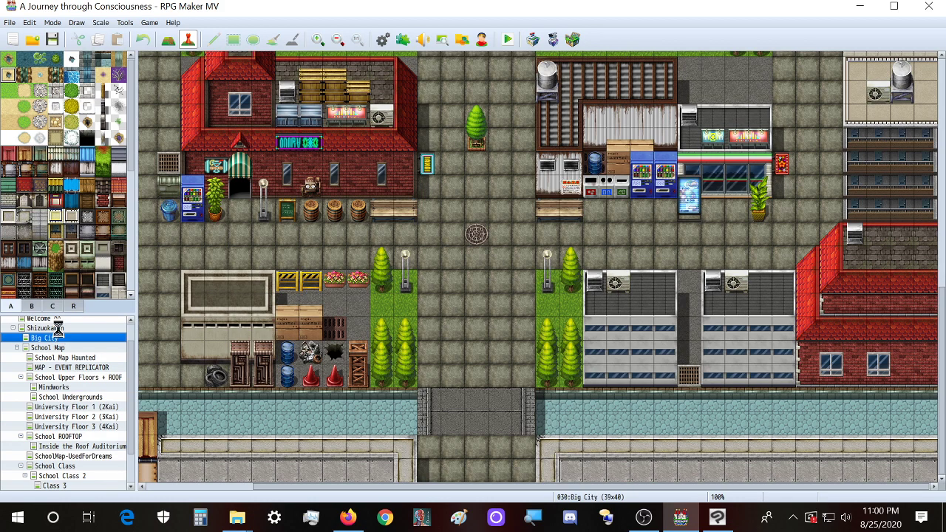
- Open the Shizuokaken map and look through its A tiles
right_click(58, 328)
left_click(118, 6)
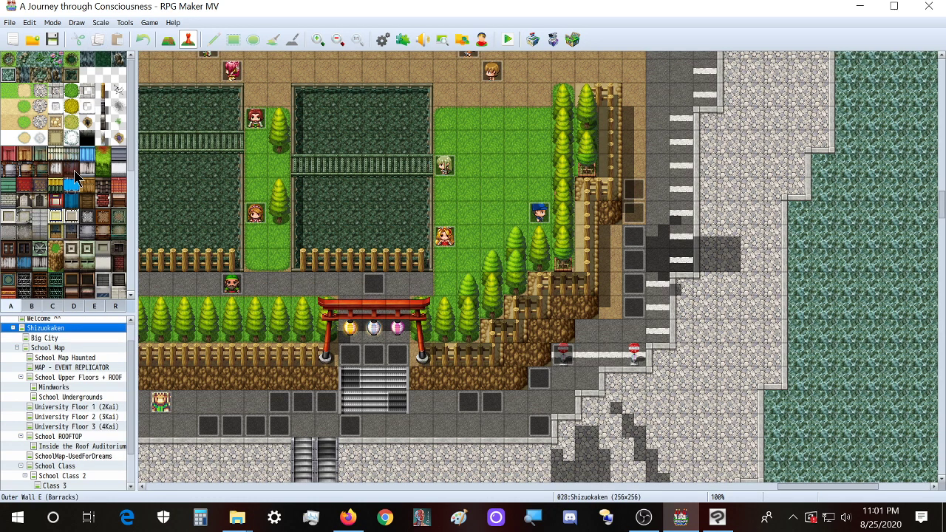
scroll(81, 178, "down", 5)
scroll(102, 237, "down", 3)
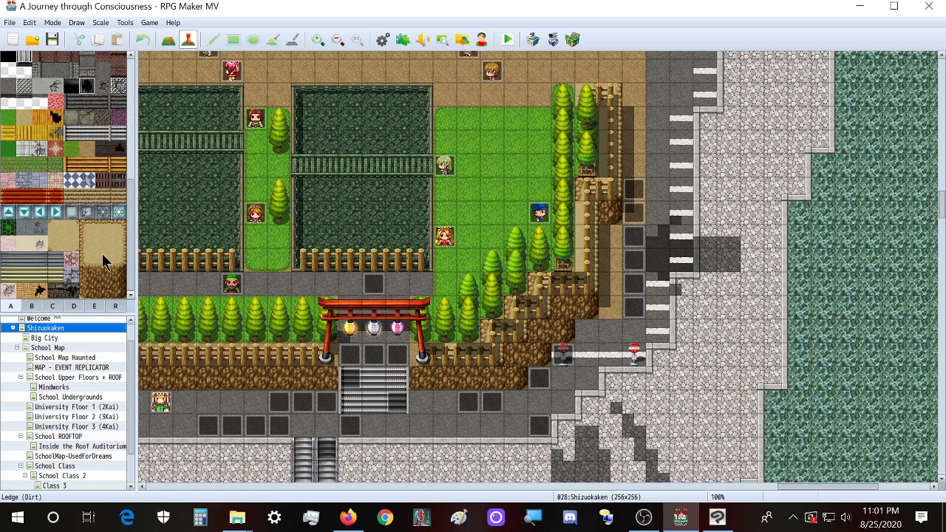
scroll(99, 400, "down", 2)
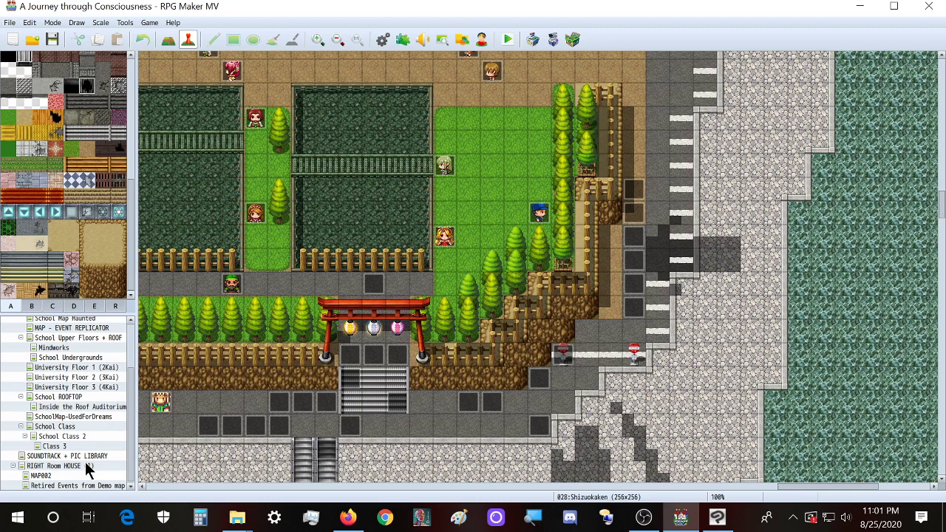
- Open the RIGHT Room HOUSE (1) map and view its western gardens
left_click(59, 465)
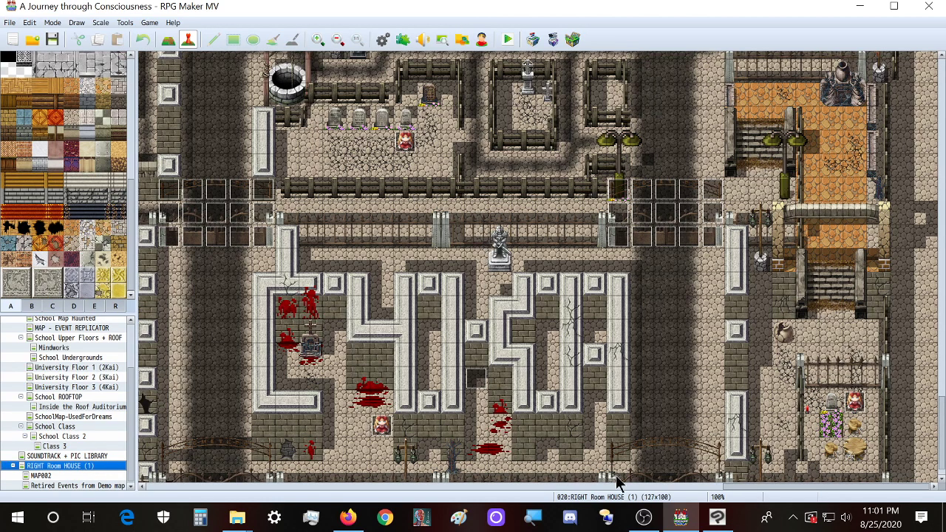
left_click_drag(769, 488, 214, 482)
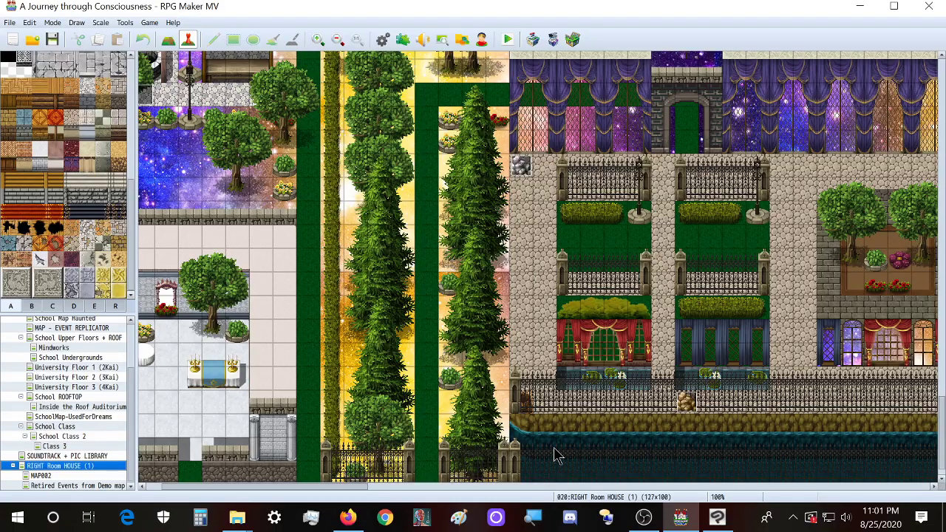
left_click(348, 518)
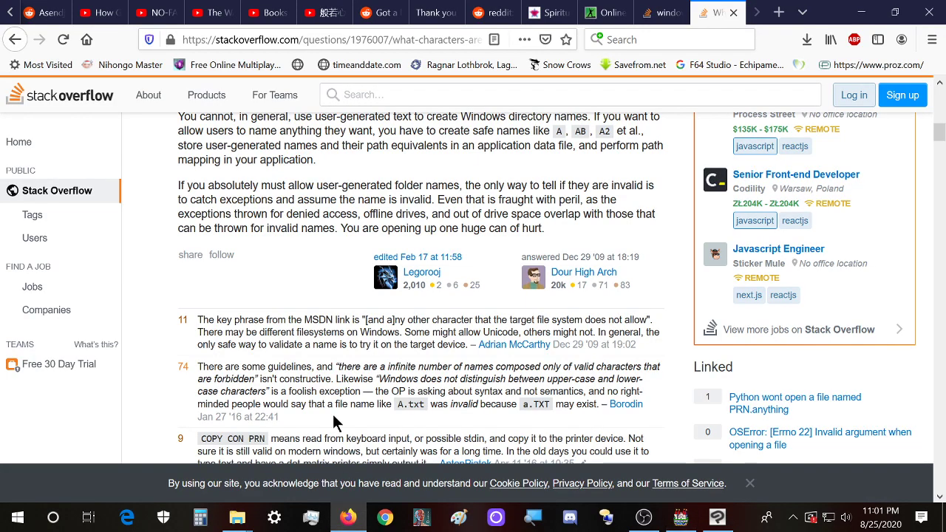
mouse_move(236, 517)
mouse_move(351, 462)
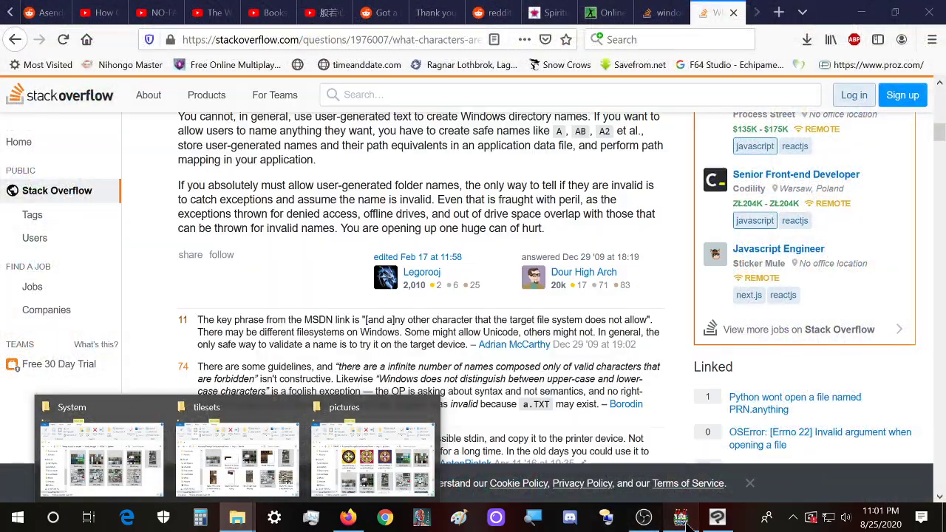
left_click(680, 518)
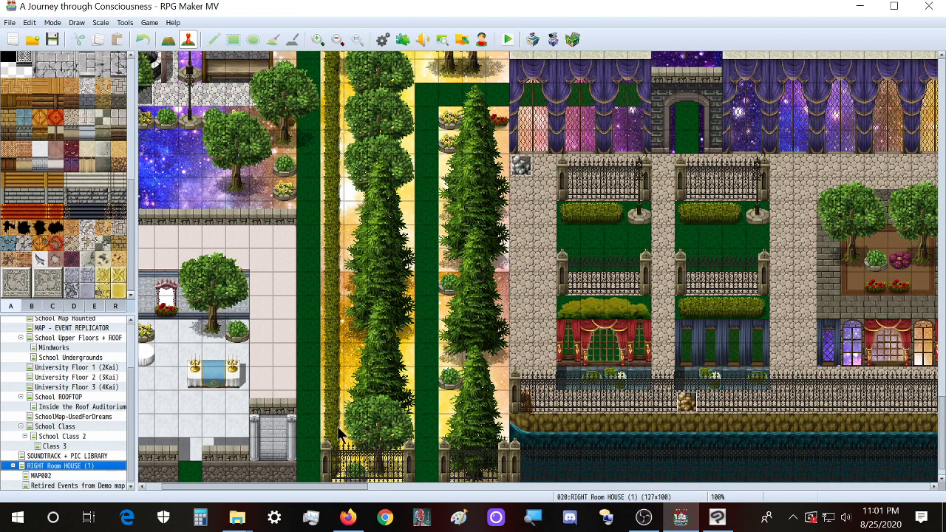
- Open the database at tileset 0083 and start a file search for tileA2 in its A2 (Ground) image selection
key("F9")
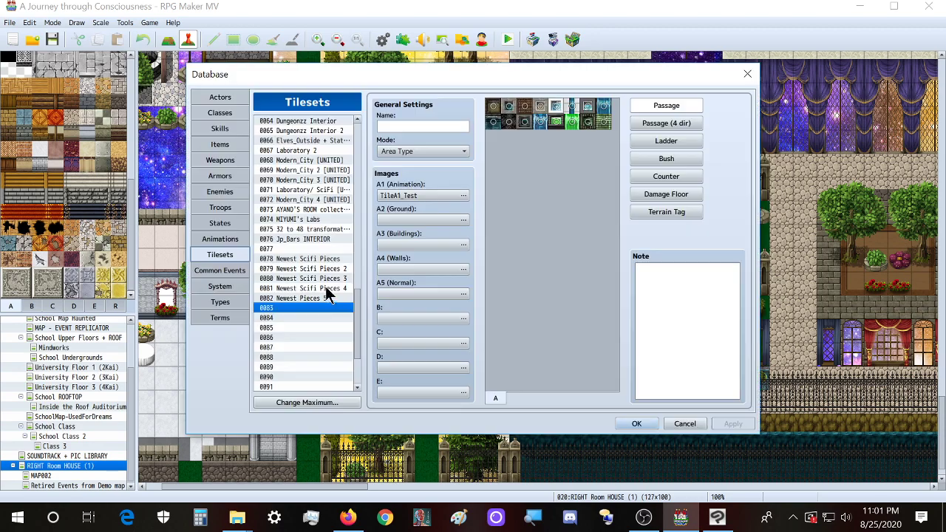
left_click(421, 219)
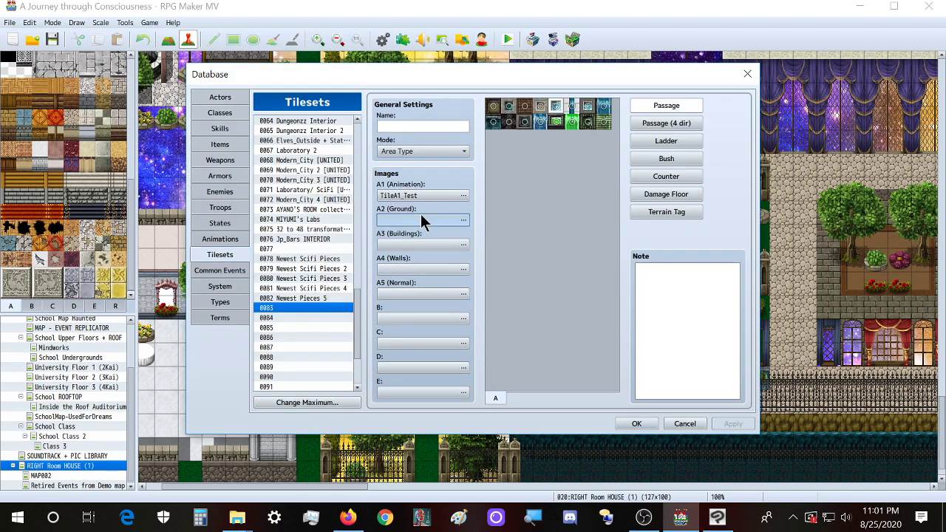
left_click_drag(579, 164, 758, 179)
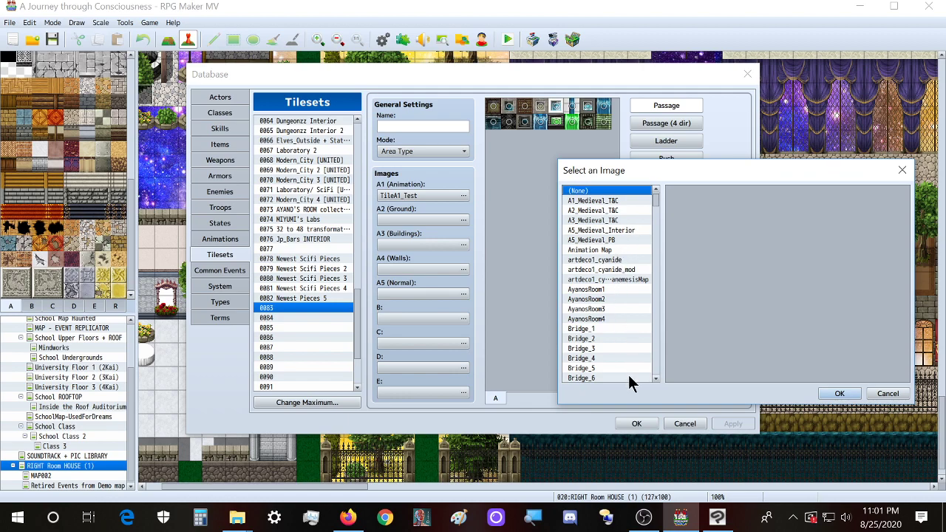
key("ctrl+f")
type("tileA2")
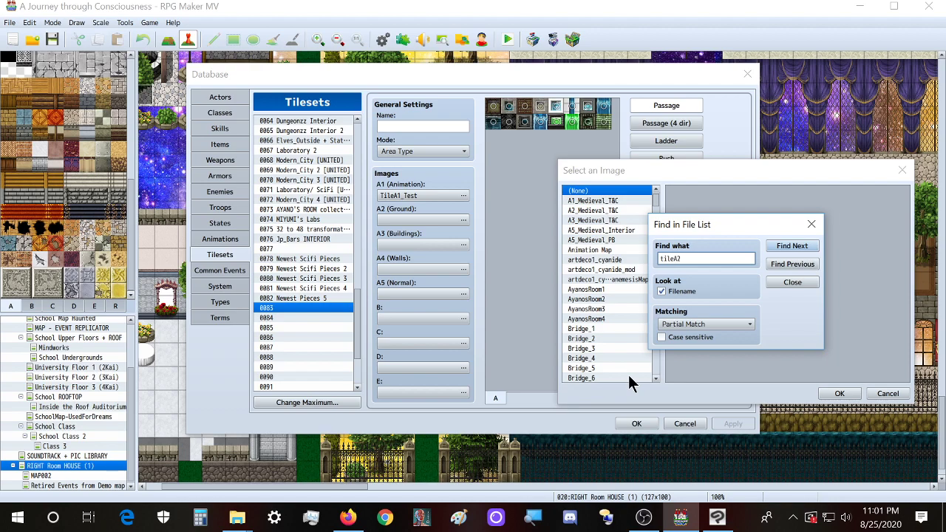
key("ctrl+a")
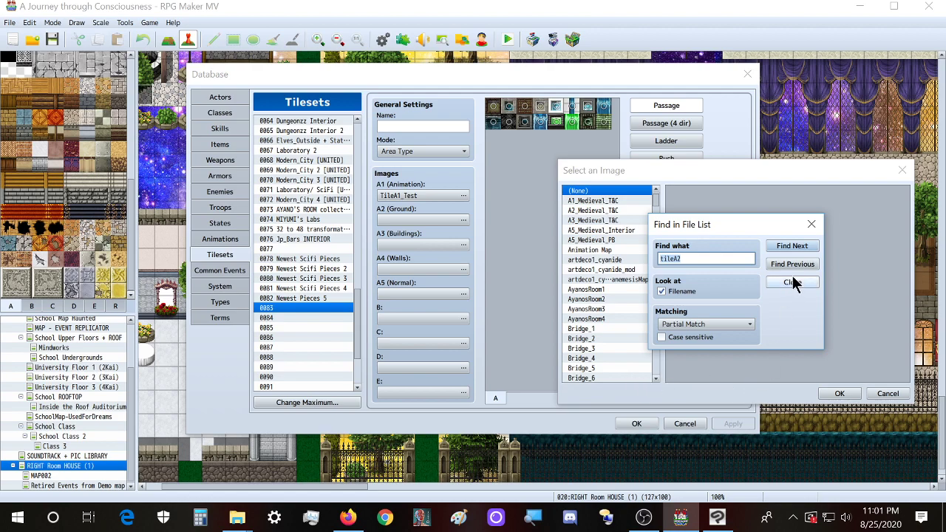
- Find the TileA2 image among the matching files and assign it as tileset 0083's A2 (Ground) image
left_click(791, 248)
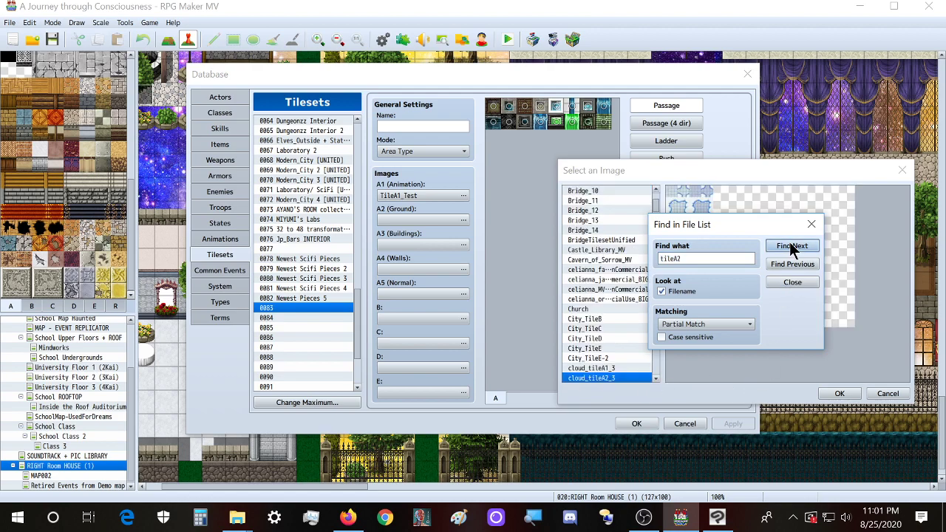
left_click(791, 248)
left_click(791, 248)
left_click(791, 248)
left_click(791, 249)
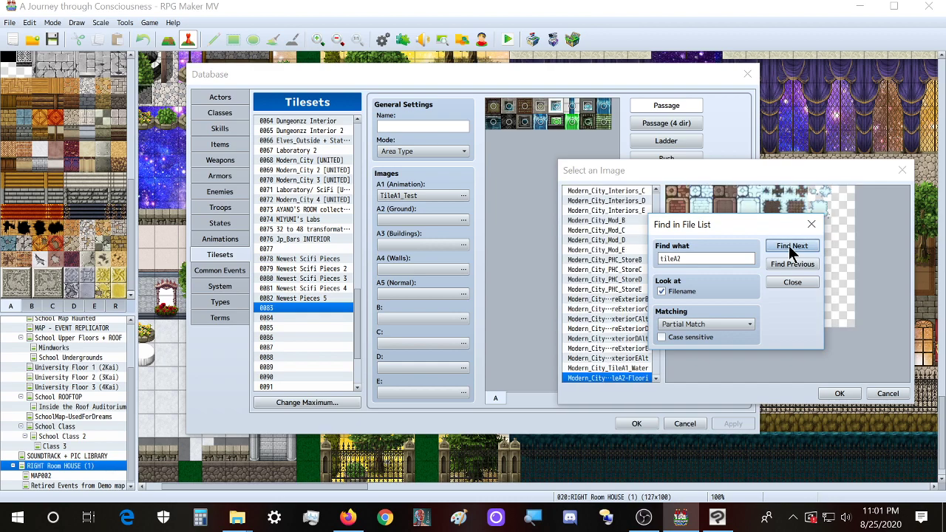
left_click(793, 268)
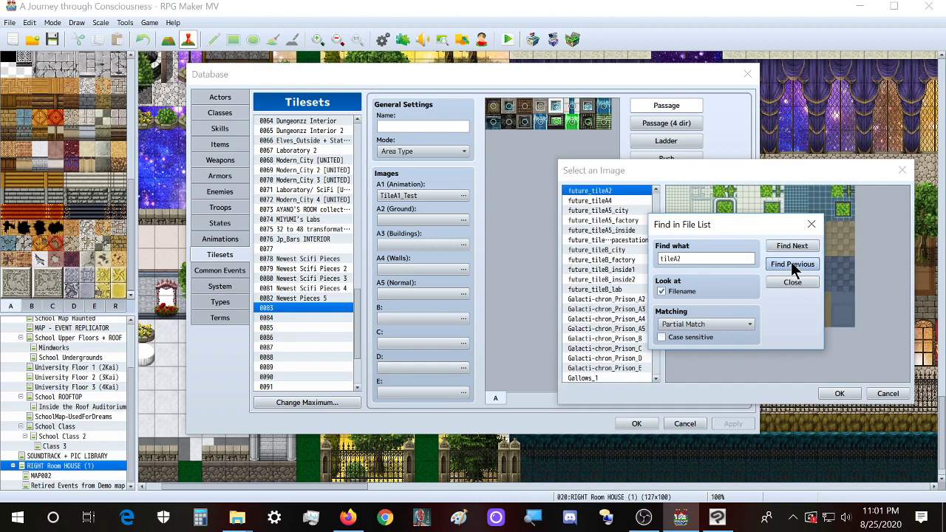
left_click(795, 248)
left_click(796, 249)
left_click(796, 250)
left_click(797, 250)
left_click(797, 250)
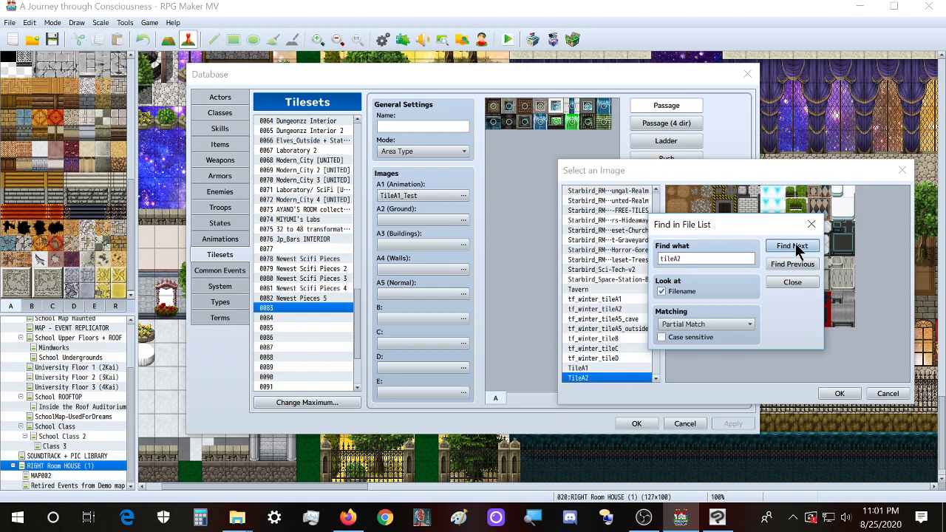
left_click(839, 393)
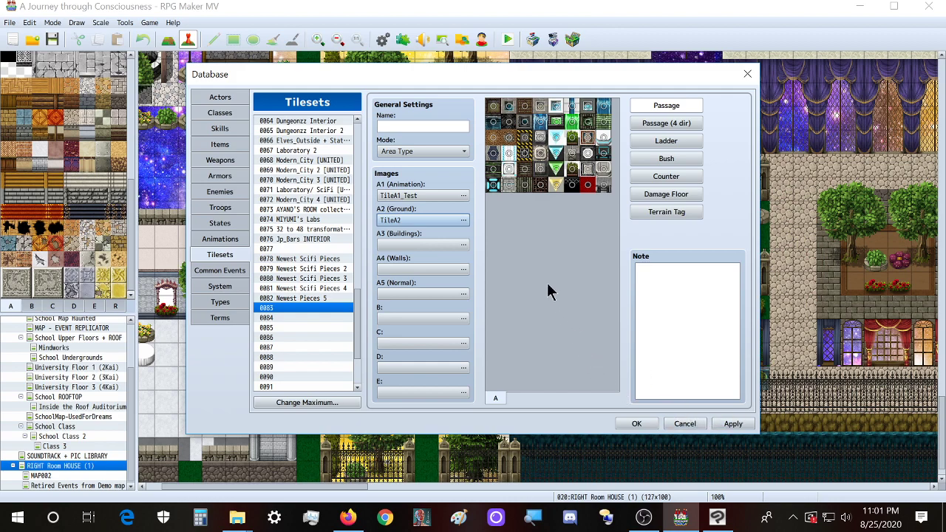
- Search the image list for tileA3 and assign TileA3 as tileset 0083's A3 (Buildings) image
left_click(405, 246)
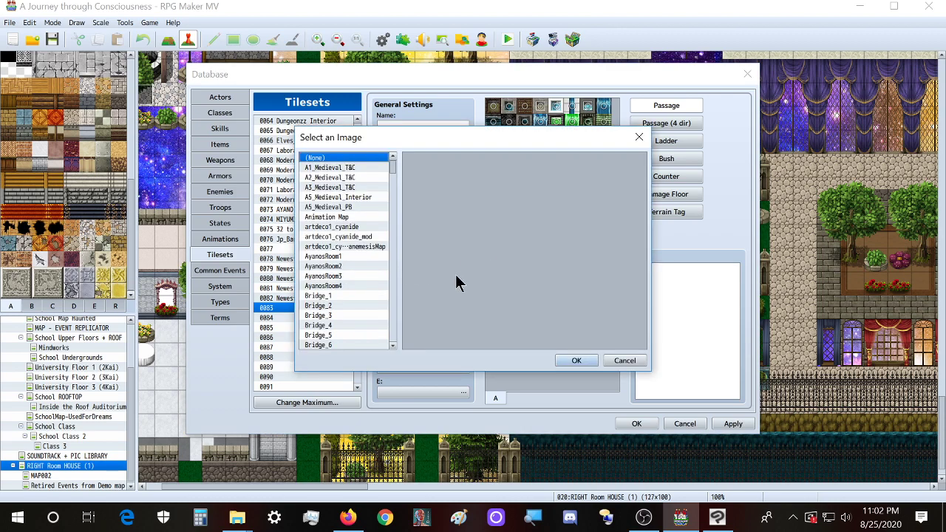
left_click(335, 284)
key("ctrl+f")
type("tileA2")
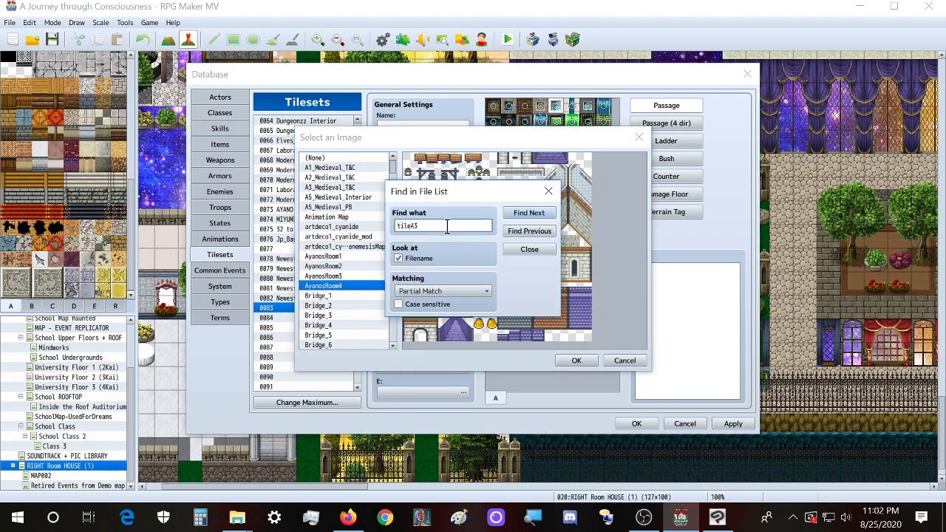
left_click(520, 209)
left_click(520, 209)
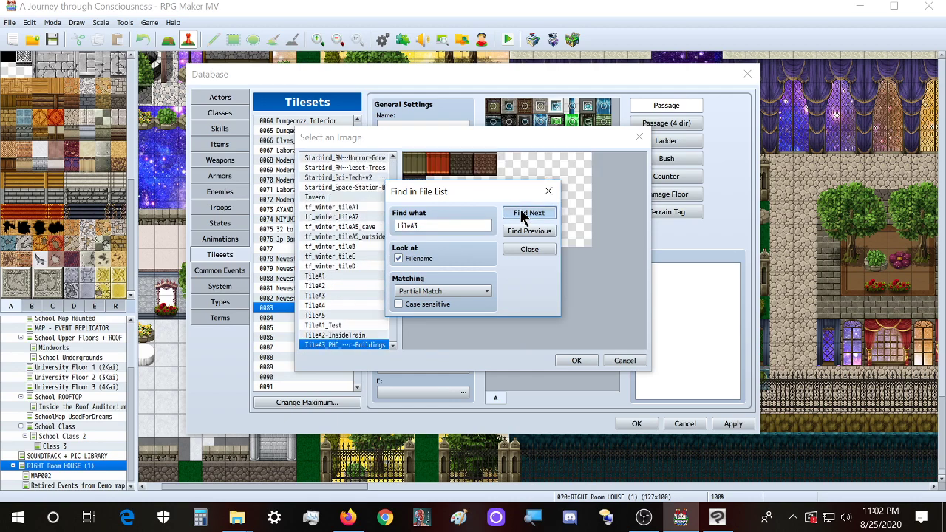
left_click(519, 208)
left_click(550, 277)
left_click(330, 294)
left_click(579, 361)
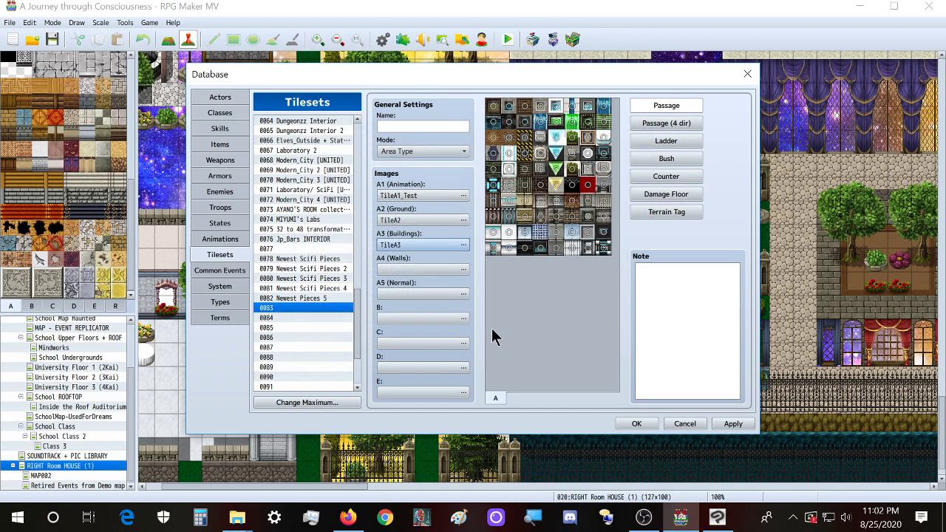
- Search the image list for tileA4 and assign TileA4 as tileset 0083's A4 (Walls) image
double_click(425, 273)
left_click(340, 257)
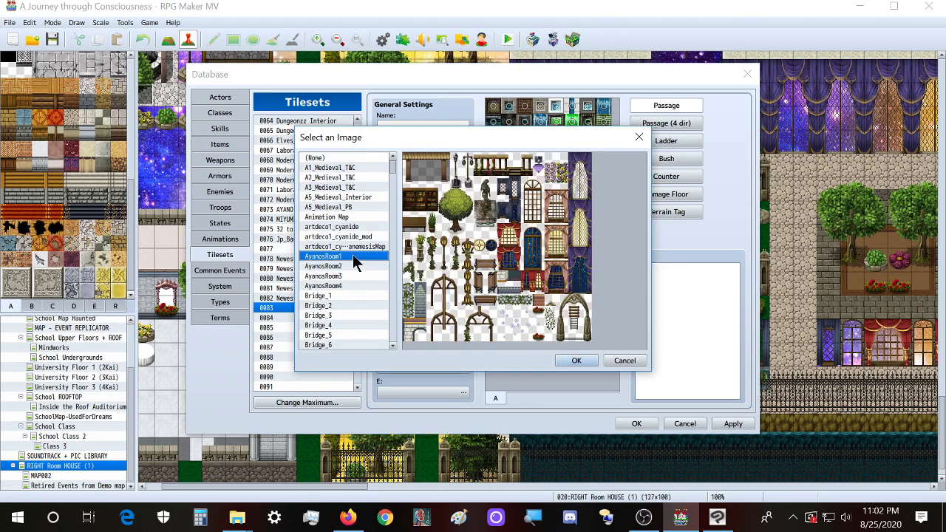
key("ctrl+f")
type("tileA2")
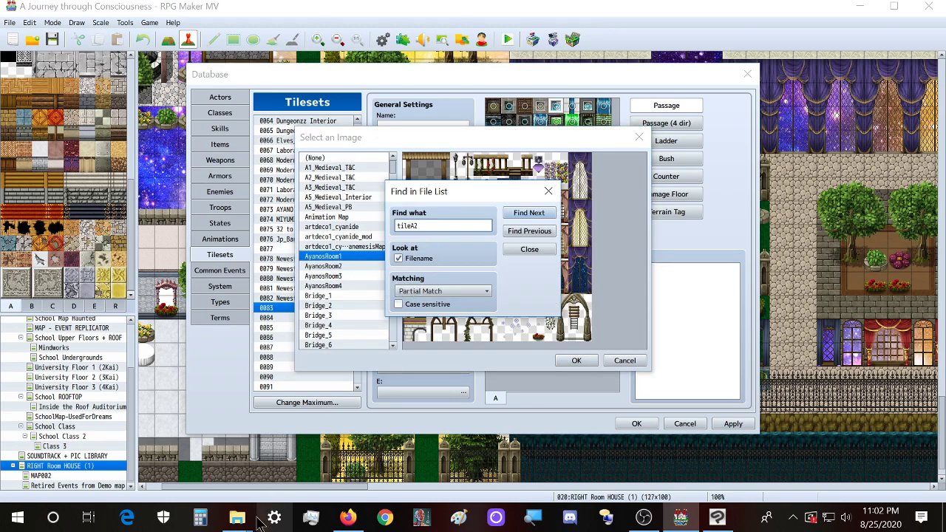
mouse_move(236, 518)
mouse_move(115, 477)
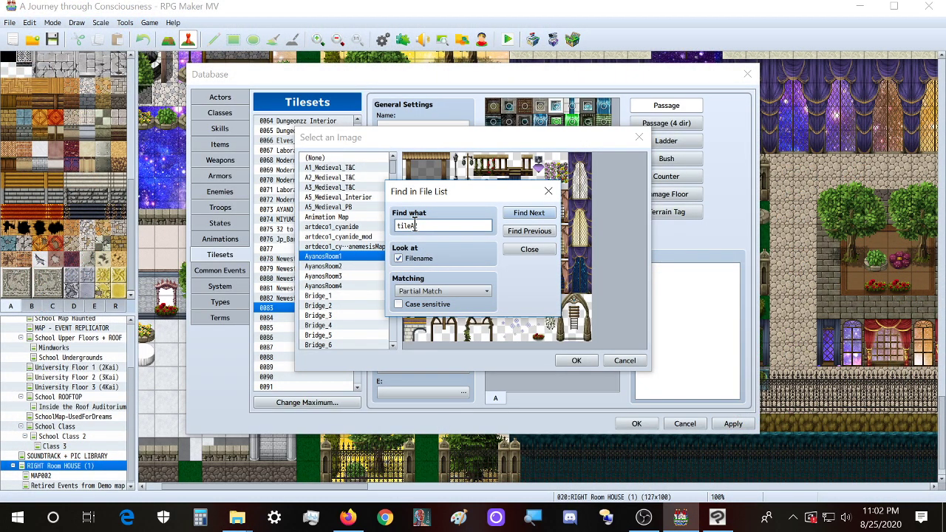
left_click(521, 212)
left_click(529, 213)
left_click(528, 213)
left_click(529, 213)
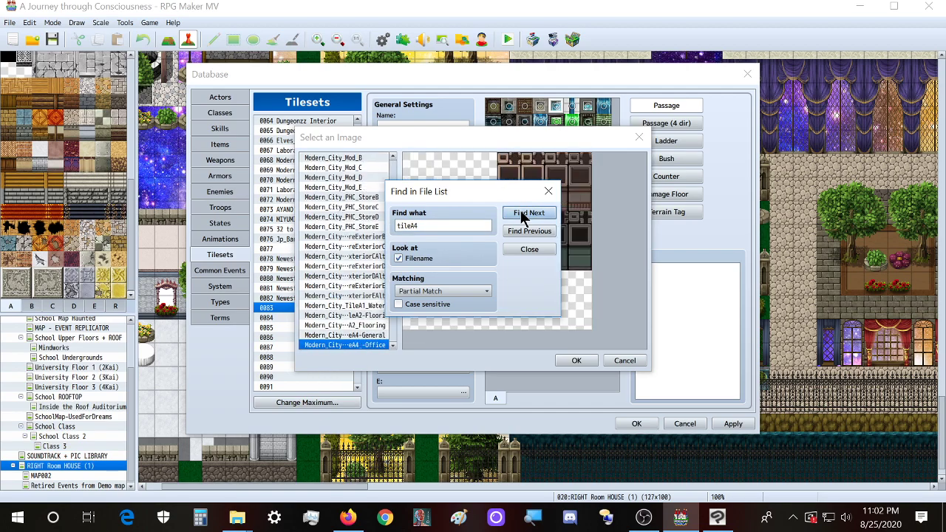
left_click(528, 213)
left_click(529, 213)
left_click(529, 213)
left_click(528, 213)
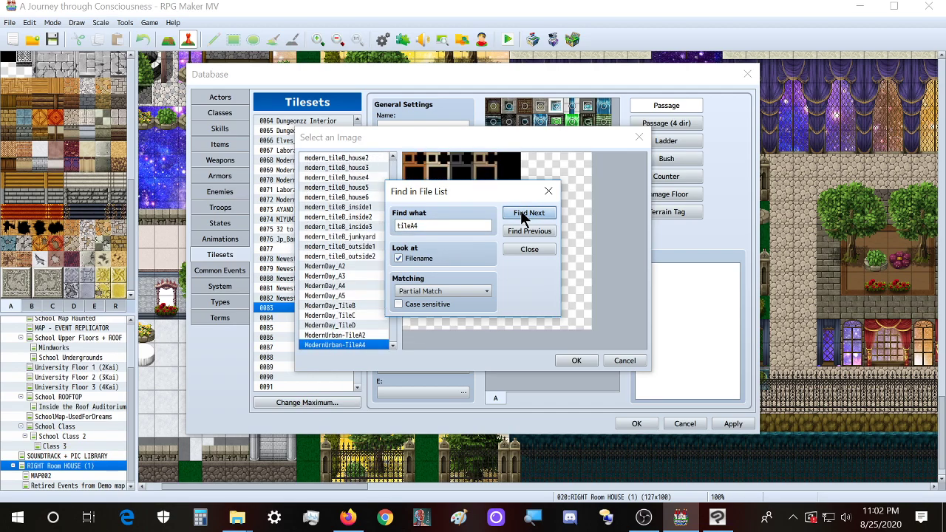
left_click(521, 213)
left_click(522, 213)
left_click(521, 213)
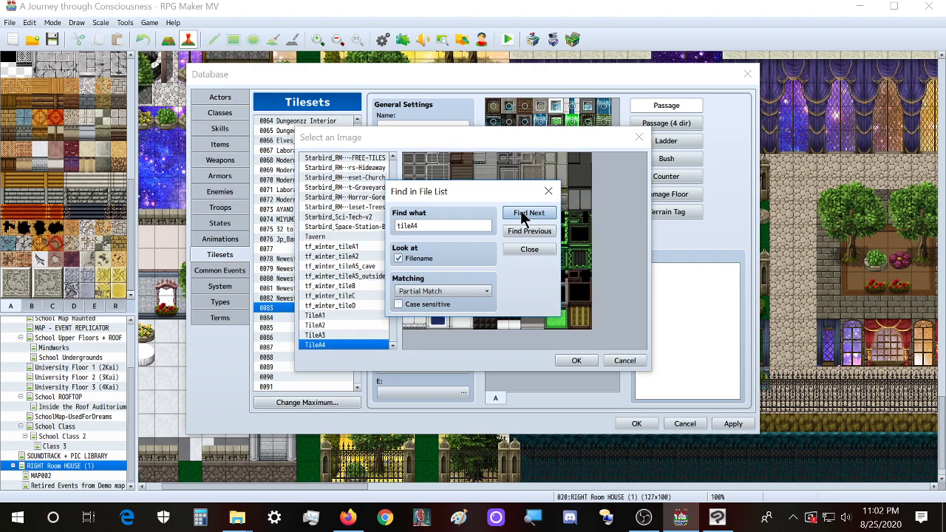
left_click(580, 361)
left_click(578, 361)
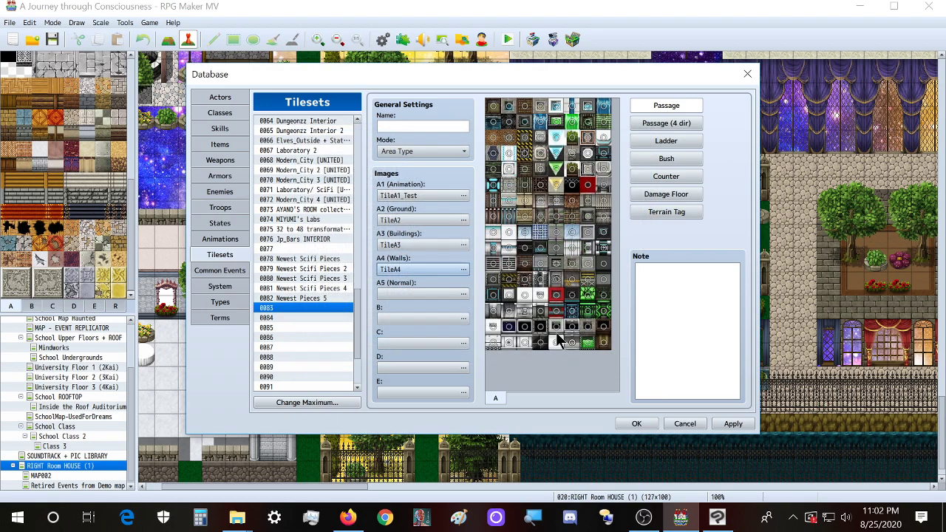
- Find TileA5 with a tileA5 search, assign it as tileset 0083's A5 (Normal) image, and save and close the database
left_click(410, 296)
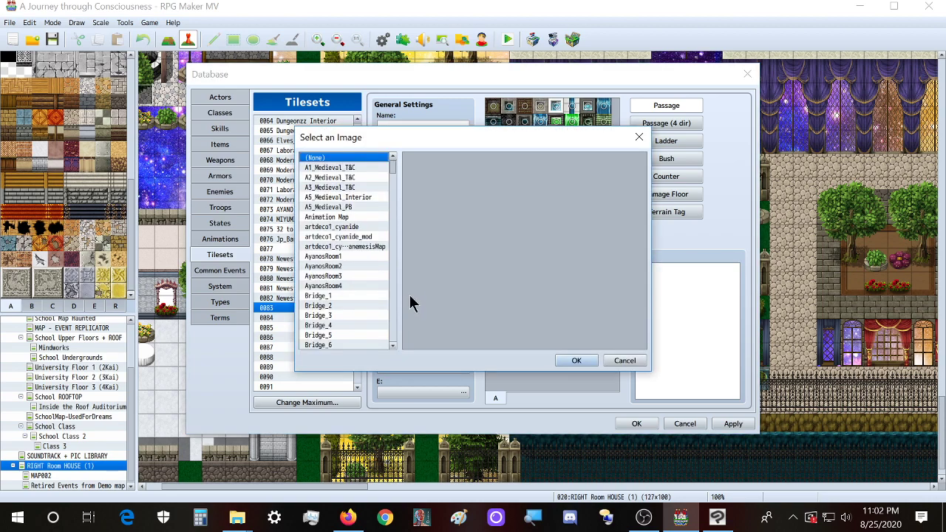
left_click(363, 237)
key("ctrl+f")
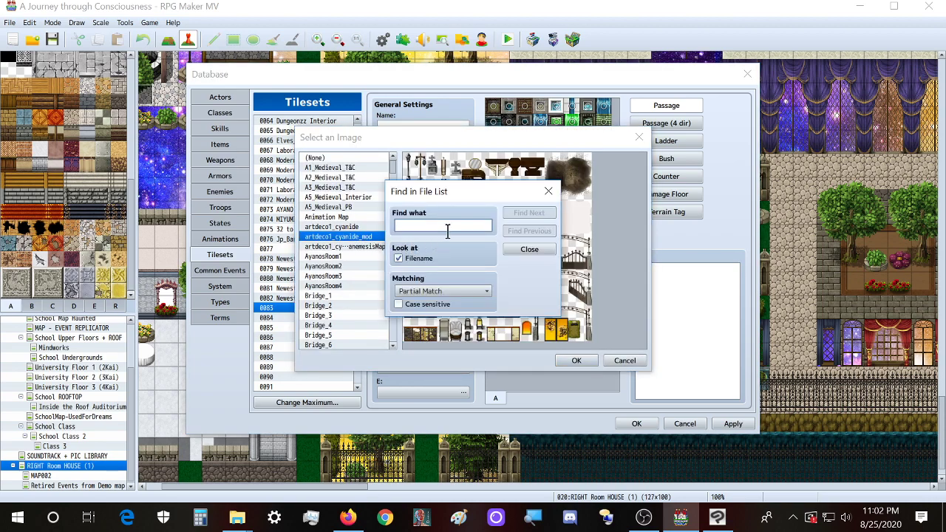
type("tileA25")
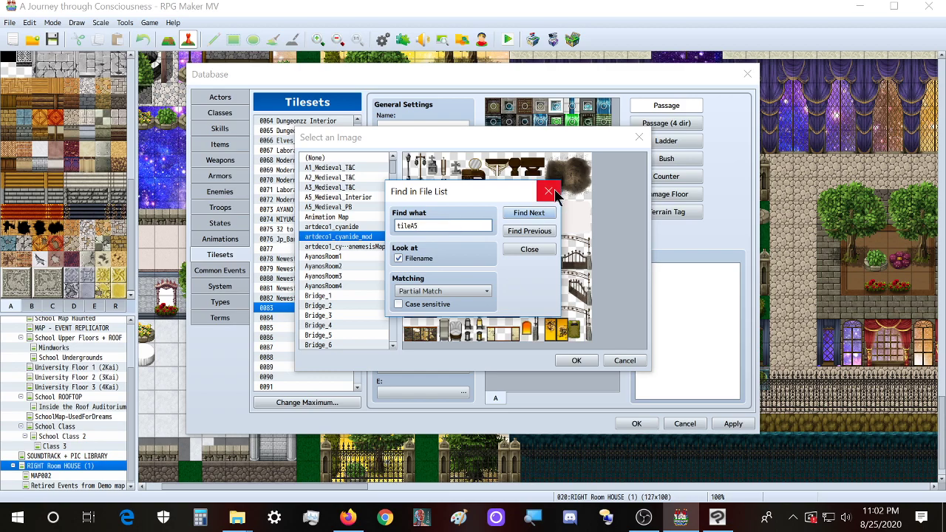
left_click(527, 213)
left_click(527, 214)
left_click(527, 213)
left_click(527, 213)
left_click(527, 213)
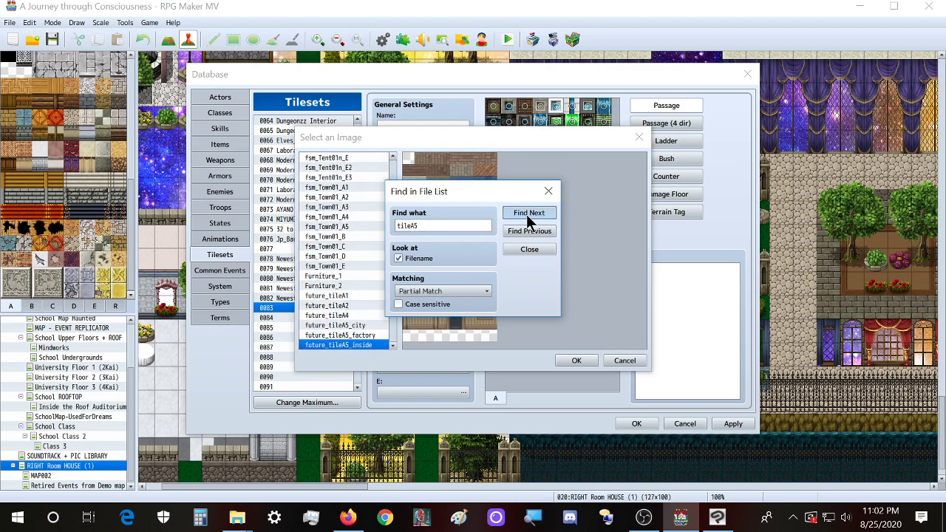
left_click(527, 213)
left_click(527, 213)
left_click(527, 213)
left_click(527, 214)
left_click(527, 214)
left_click(527, 213)
left_click(527, 214)
left_click(527, 214)
left_click(528, 213)
left_click(527, 213)
left_click(527, 214)
left_click(527, 214)
left_click(527, 214)
left_click(526, 213)
left_click(527, 214)
left_click(526, 214)
left_click(526, 213)
left_click(527, 214)
left_click(526, 215)
left_click(527, 215)
left_click(360, 303)
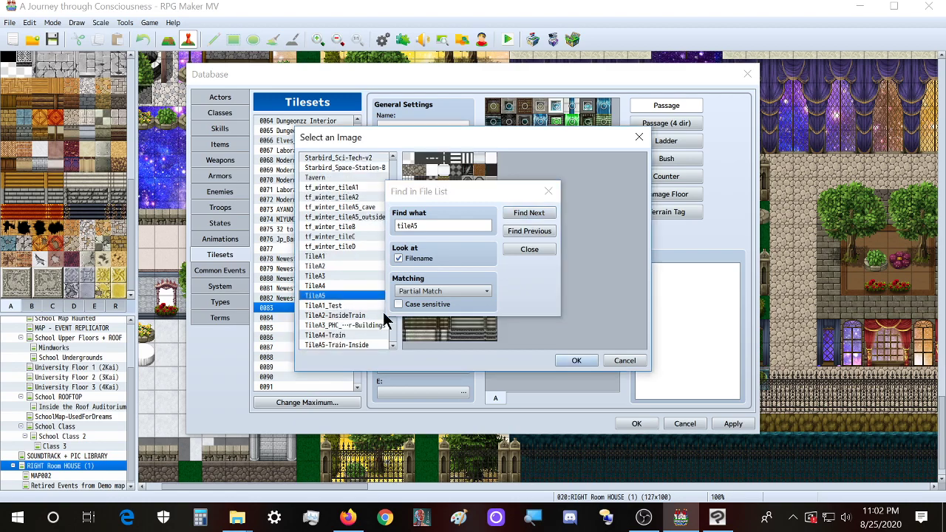
left_click(576, 361)
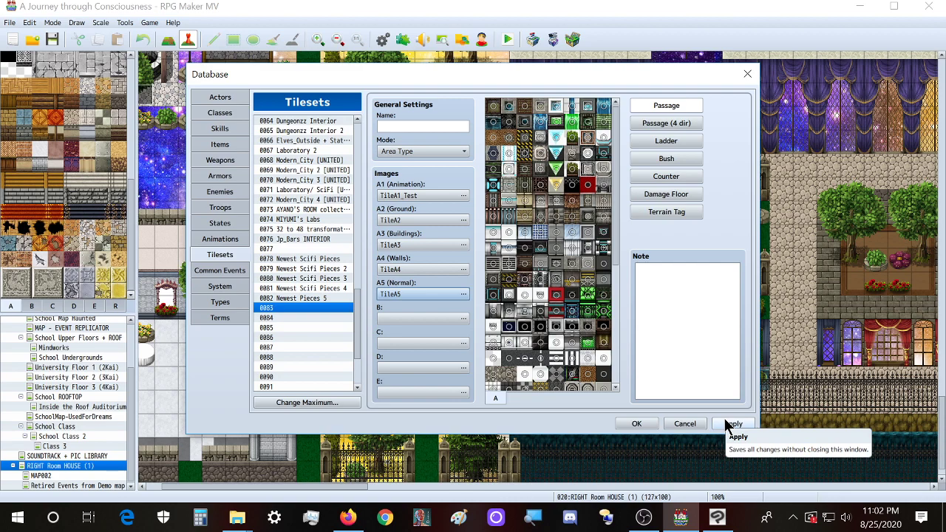
left_click(726, 423)
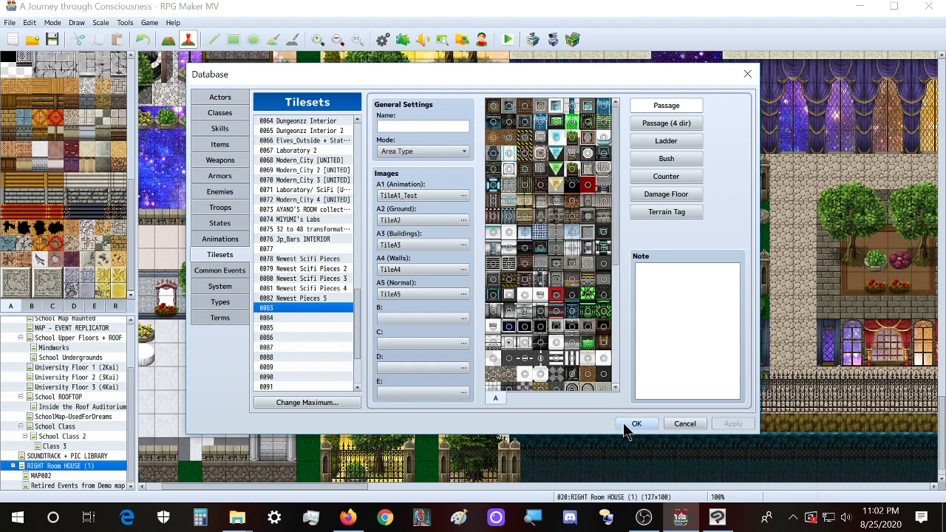
left_click(632, 425)
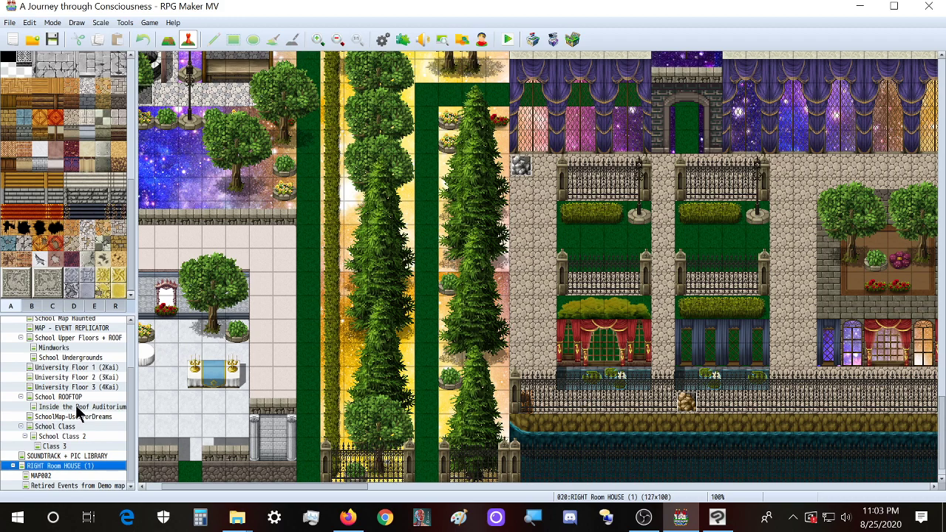
- Create a new 17x13 map MAP006 under MAP002 using tileset 0083
left_click(67, 478)
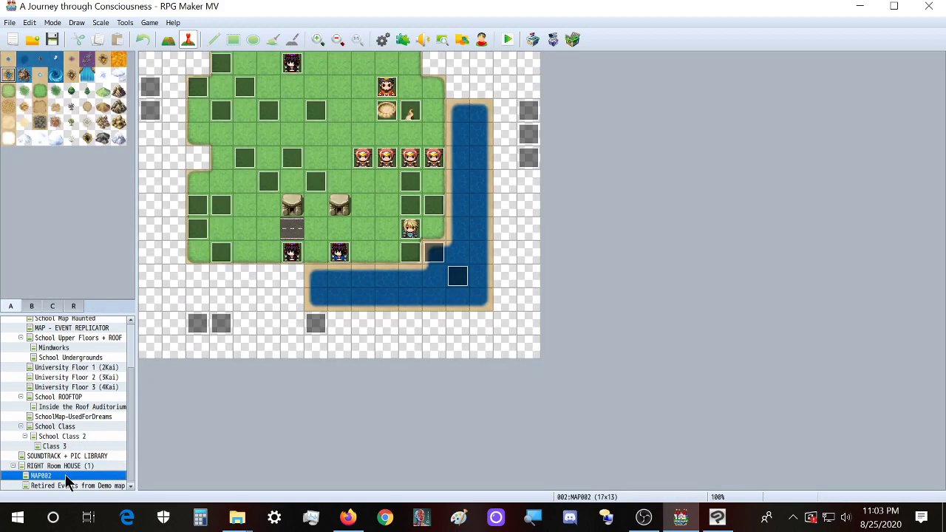
right_click(65, 477)
left_click(106, 493)
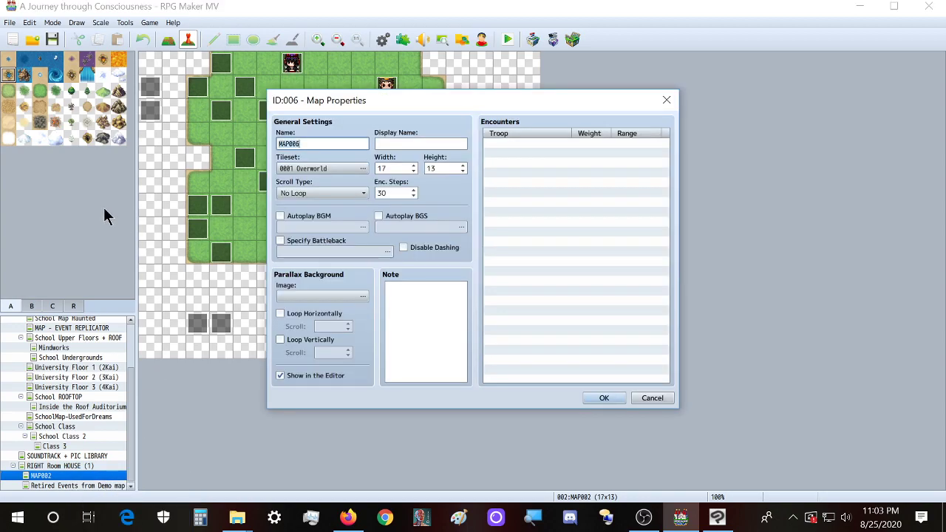
left_click(307, 168)
left_click(402, 213)
left_click(508, 169)
double_click(507, 171)
left_click(604, 398)
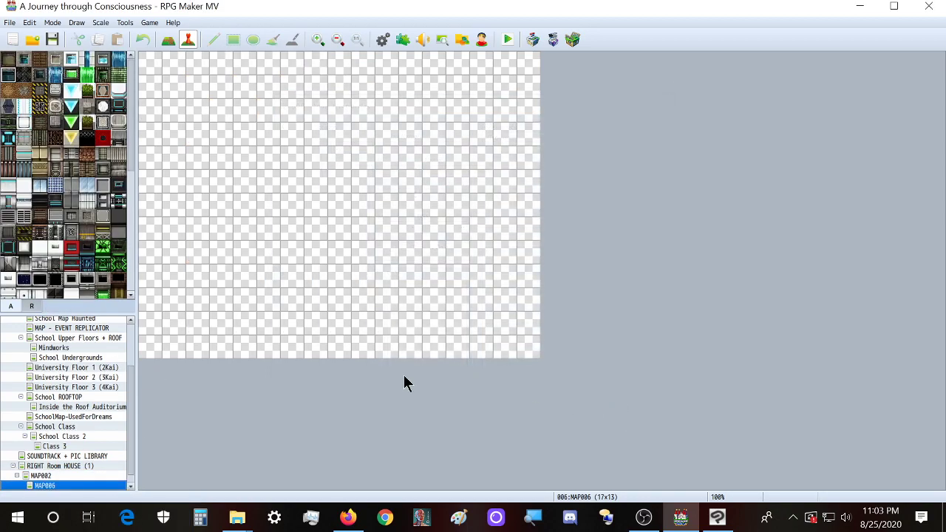
- Switch to map editing and paint sample blocks of the green hexagon wall and the bright green wall on MAP006
scroll(88, 252, "down", 1)
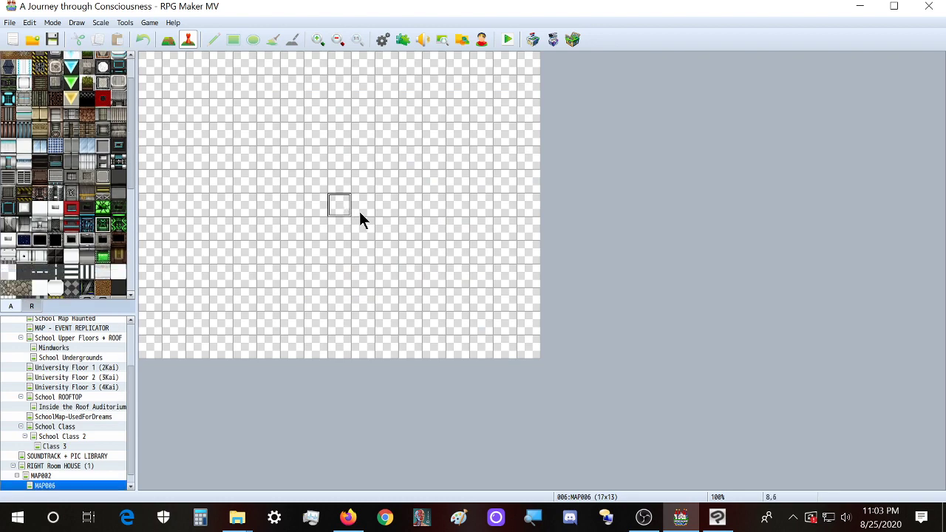
left_click(175, 41)
scroll(356, 190, "up", 1, "ctrl")
left_click_drag(414, 281, 445, 281)
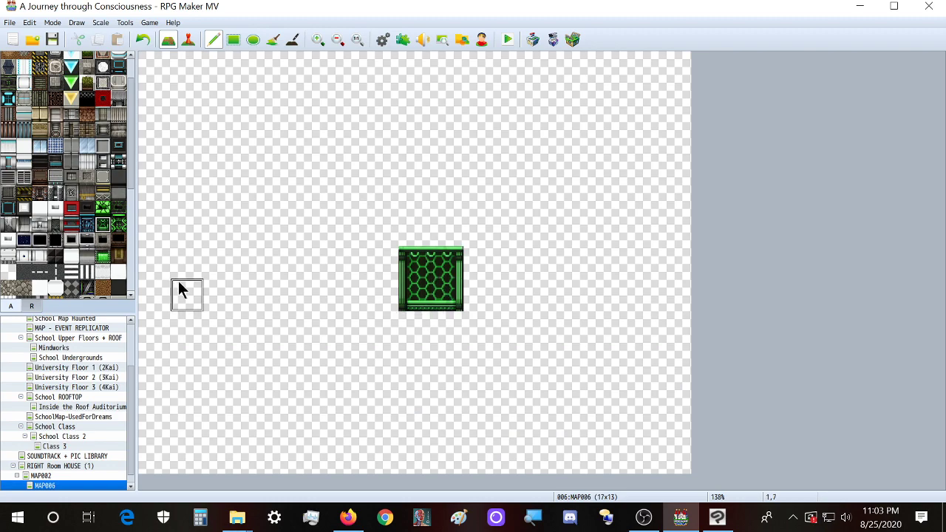
left_click(104, 256)
left_click(278, 292)
left_click_drag(414, 329, 436, 326)
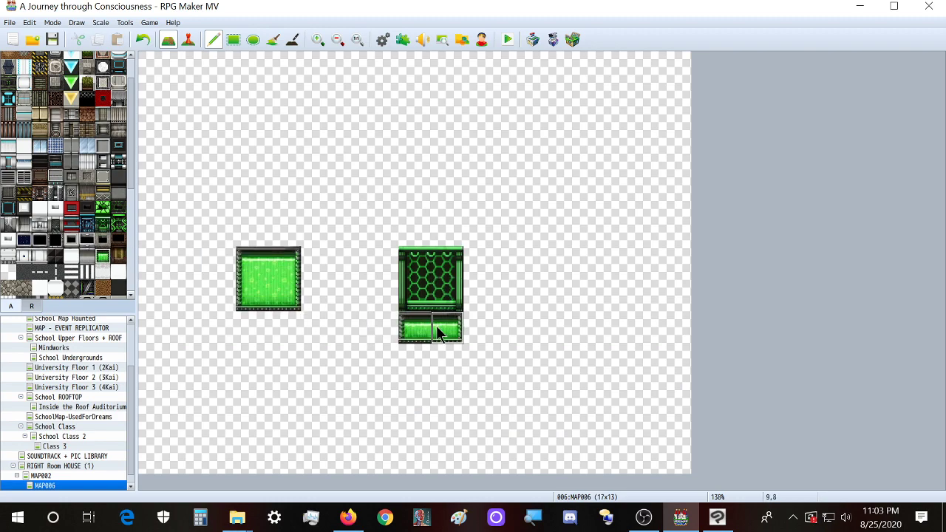
key("ctrl+z")
- Paint a brown panelled wall strip with its dark wall top above it near the middle of MAP006
left_click_drag(316, 197, 374, 196)
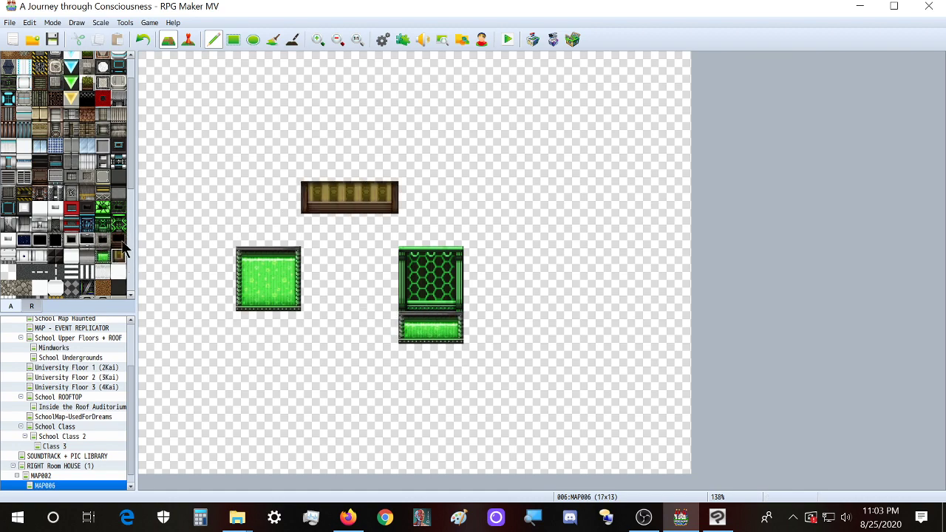
left_click(292, 174)
left_click_drag(321, 172, 391, 167)
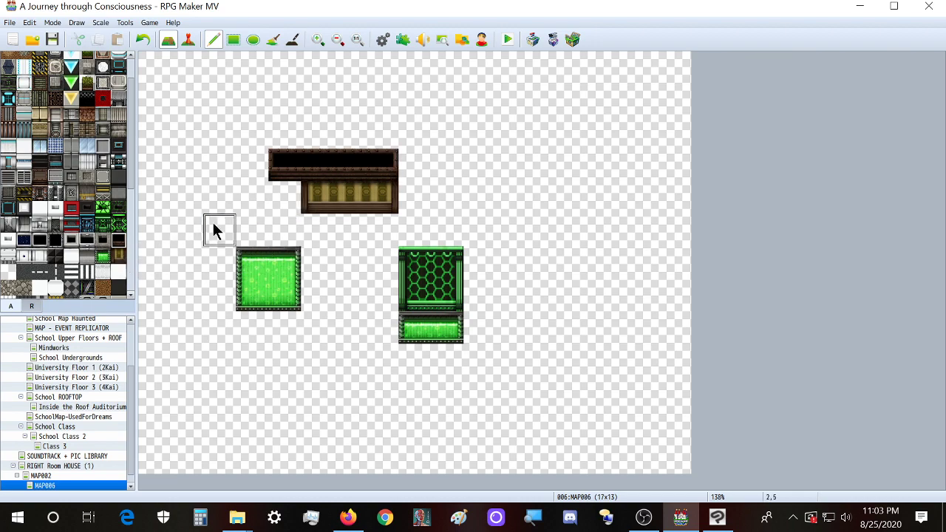
- Paint a vertical dashed road on MAP006 and join it to a horizontal road piece with a plain asphalt corner
left_click(47, 277)
left_click_drag(227, 167, 220, 92)
left_click(42, 273)
left_click(186, 230)
left_click(24, 274)
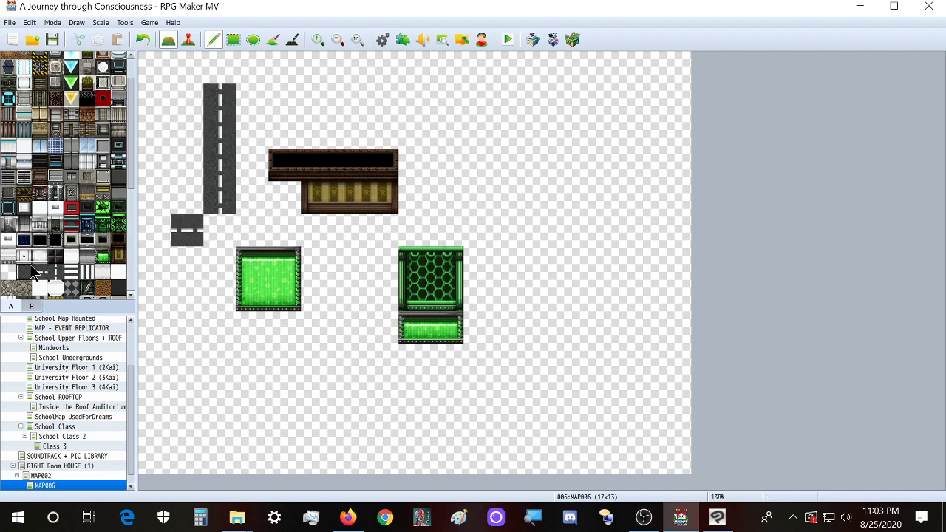
left_click(219, 230)
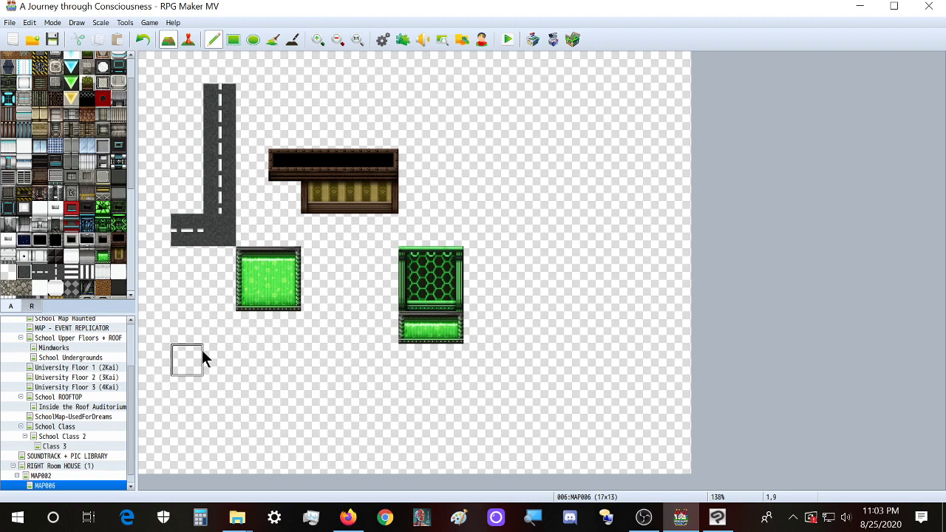
- Paint sample floor tiles on the eastern side of MAP006, including a grey diamond-patterned tile
scroll(83, 256, "down", 1)
left_click(72, 249)
left_click(479, 199)
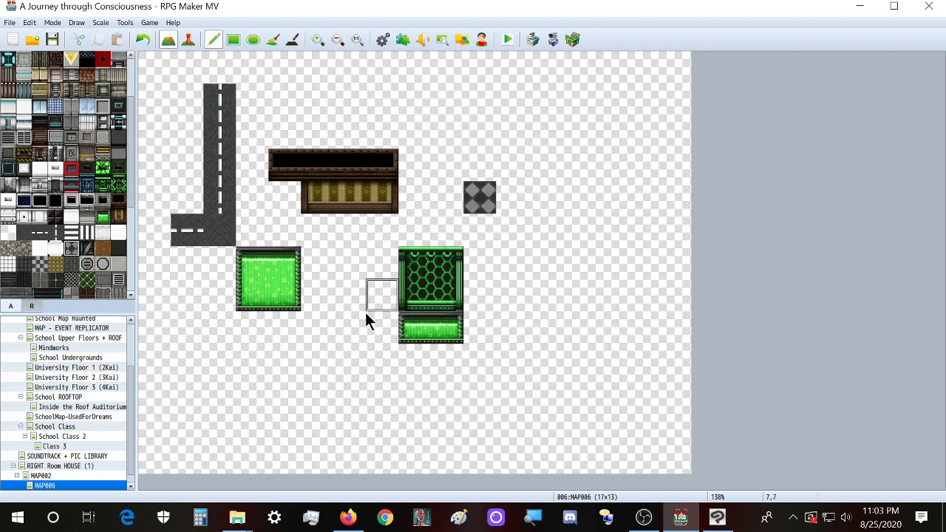
left_click(86, 280)
mouse_move(614, 233)
left_mouse_down()
mouse_move(564, 264)
mouse_move(544, 235)
left_mouse_up()
- Undo the most recent floor and road test strokes on MAP006
key("ctrl+z")
key("ctrl+z")
key("ctrl+z")
key("ctrl+z")
key("ctrl+z")
key("ctrl+z")
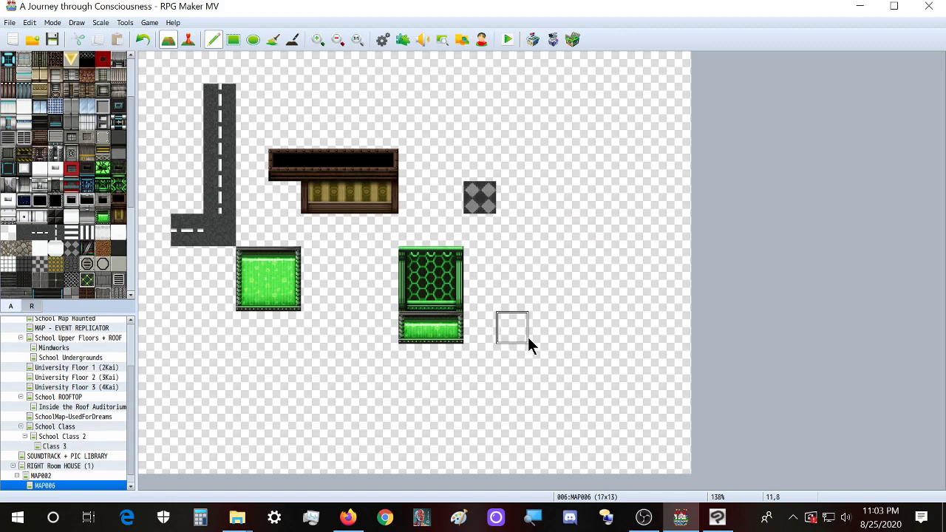
- Delete the test map MAP006 and return to event editing mode
right_click(71, 485)
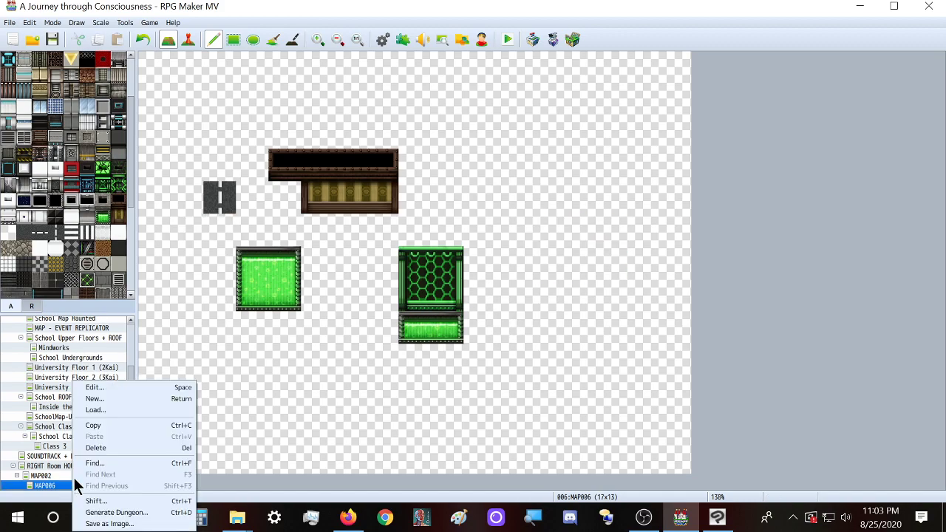
left_click(109, 449)
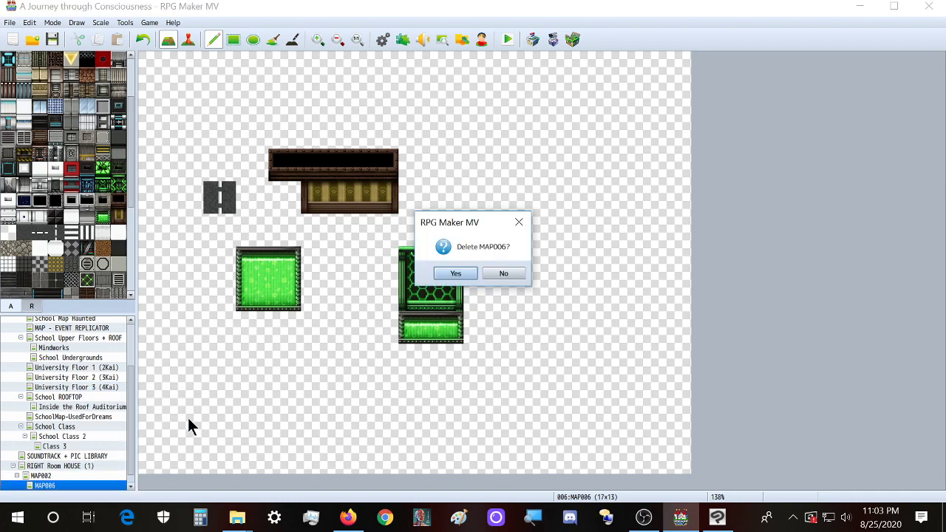
left_click(449, 274)
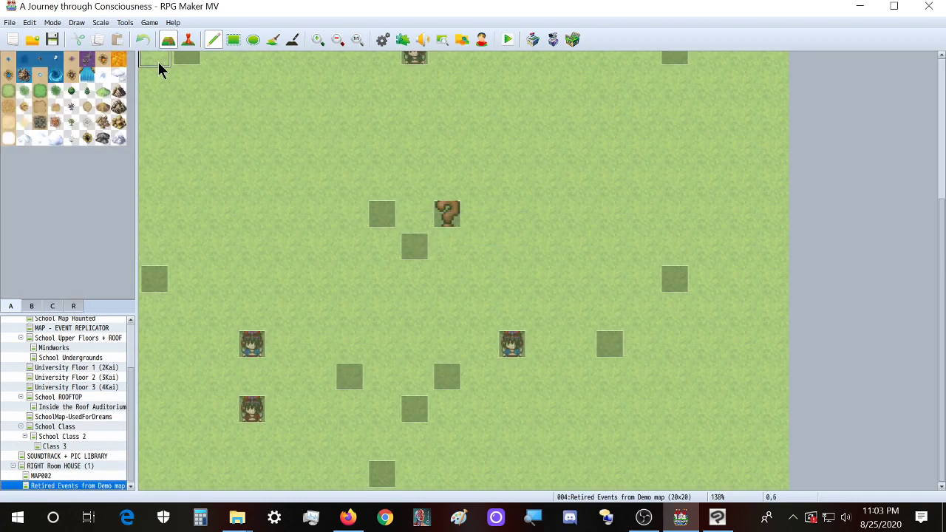
left_click(188, 39)
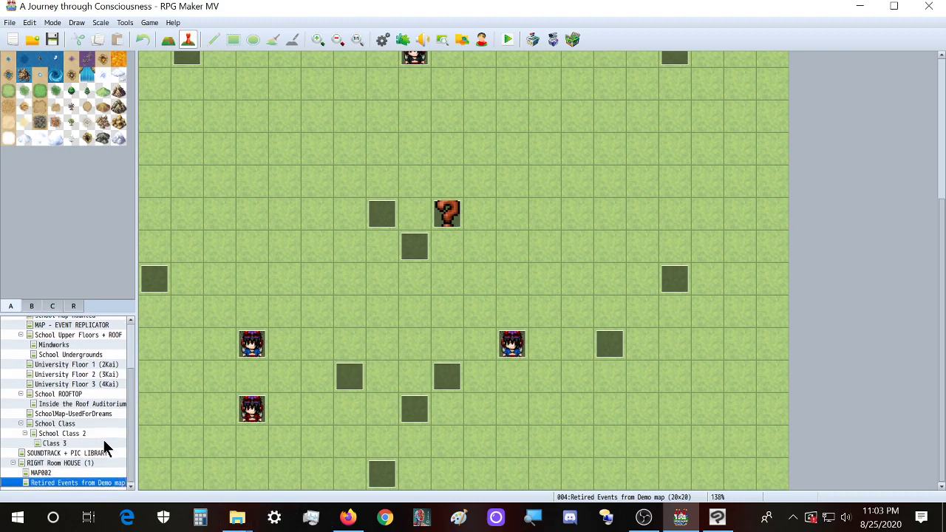
- Switch to the File Explorer window showing the System tiles and go back up to the Newly bought folder
left_click(348, 518)
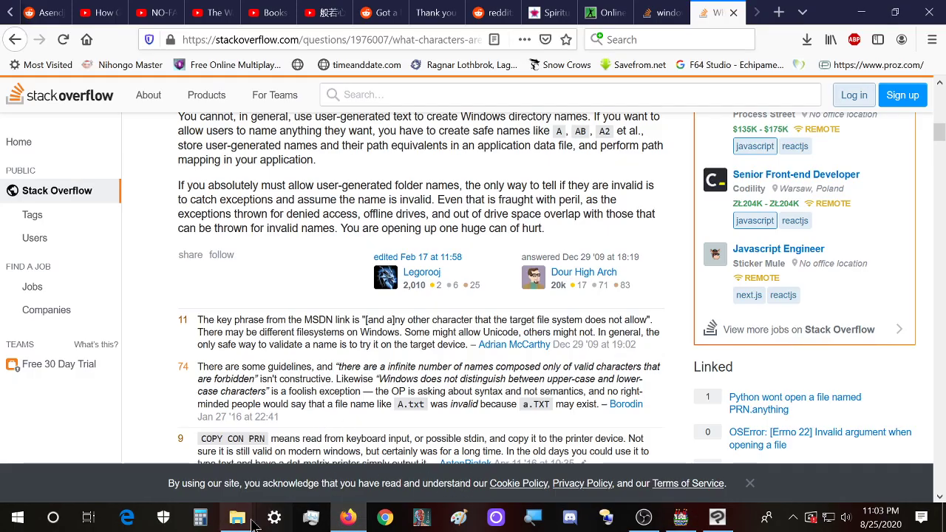
mouse_move(237, 518)
left_click(122, 454)
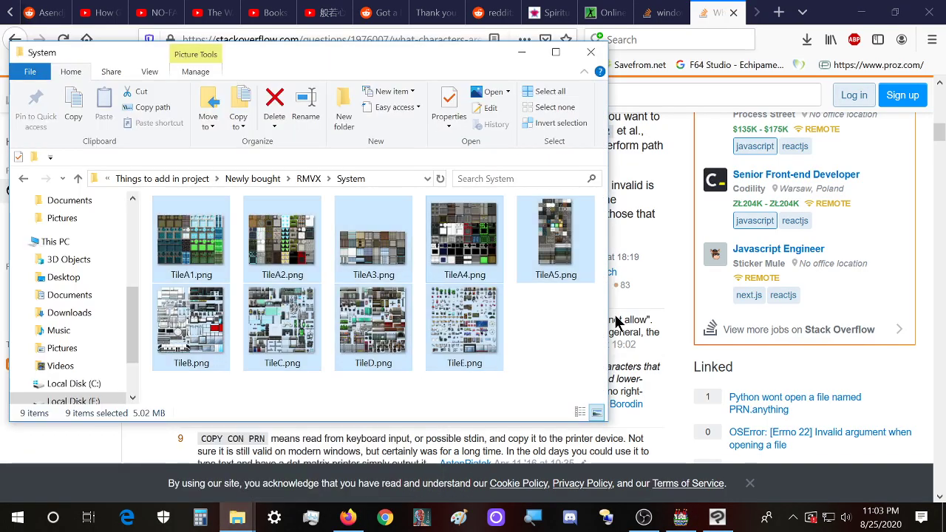
left_click(588, 344)
key("alt+Left")
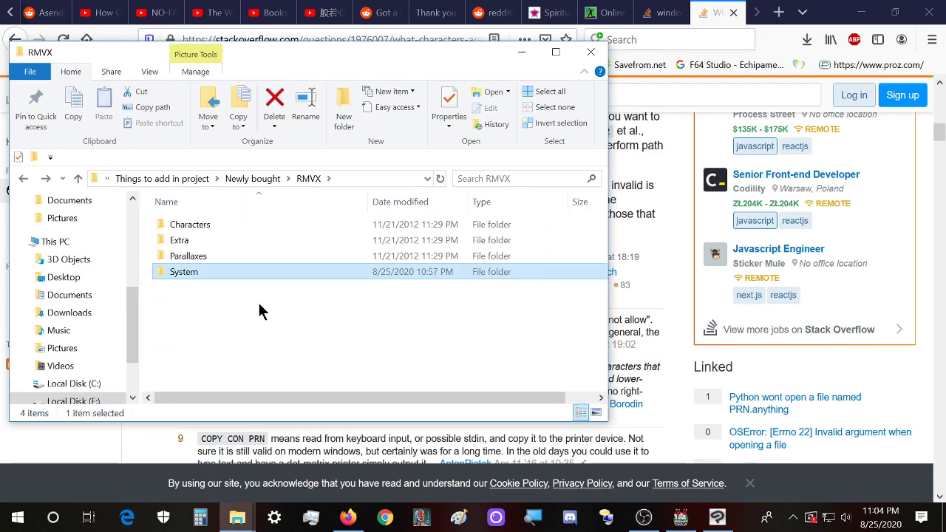
key("alt+Left")
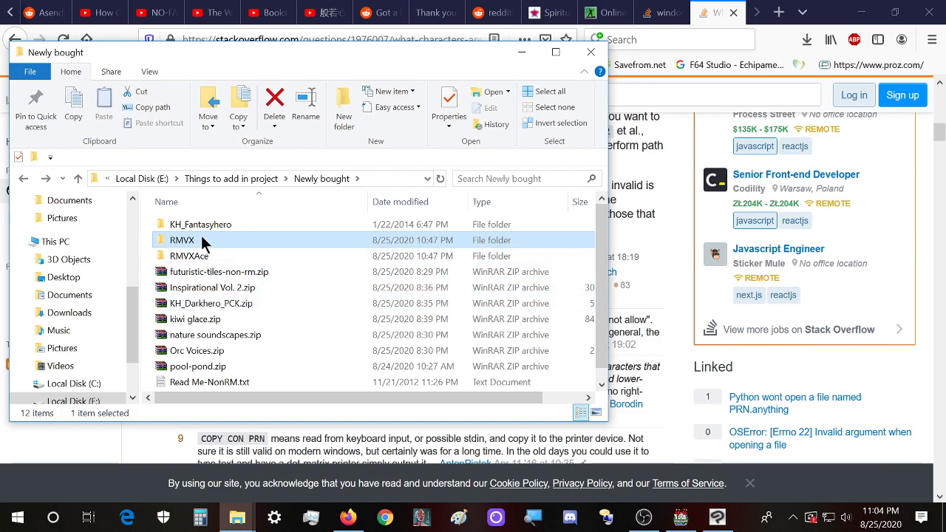
- Open the Extra folder inside RMVX and preview parallax_materials.png
double_click(201, 240)
double_click(202, 240)
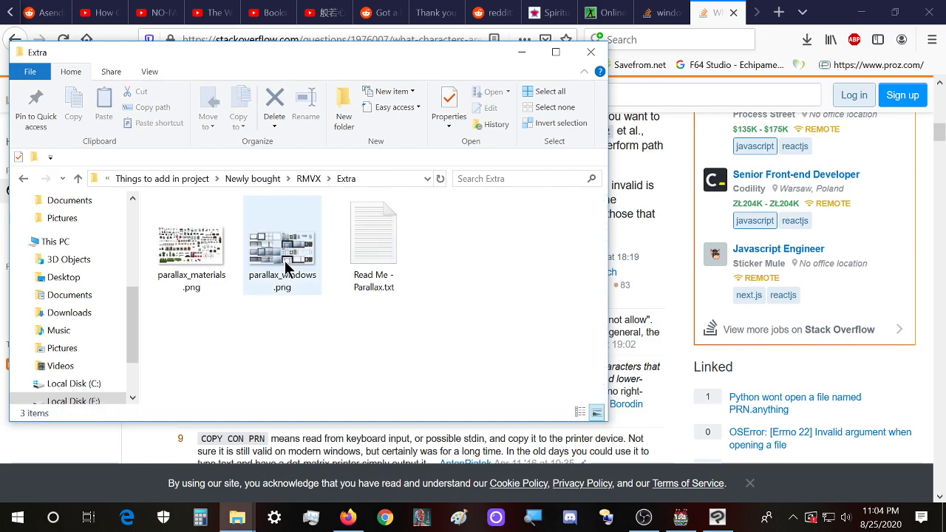
mouse_move(308, 257)
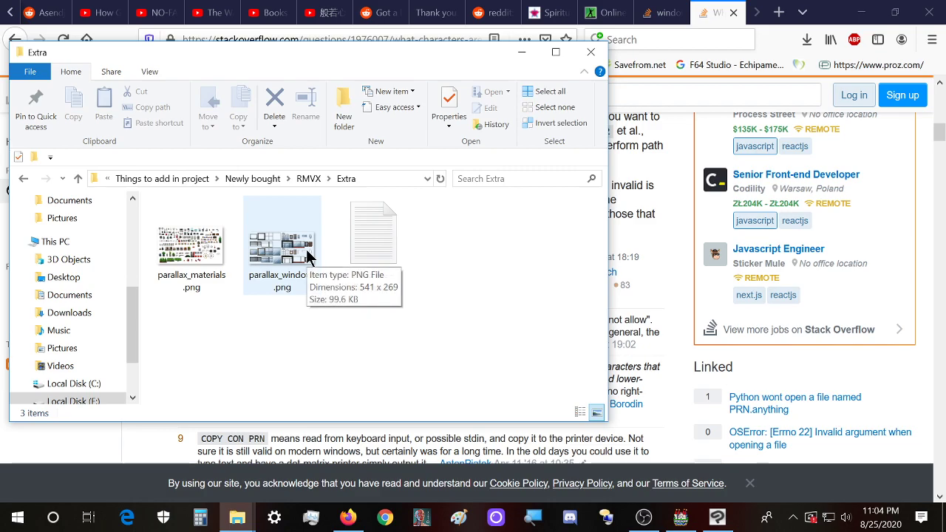
double_click(207, 255)
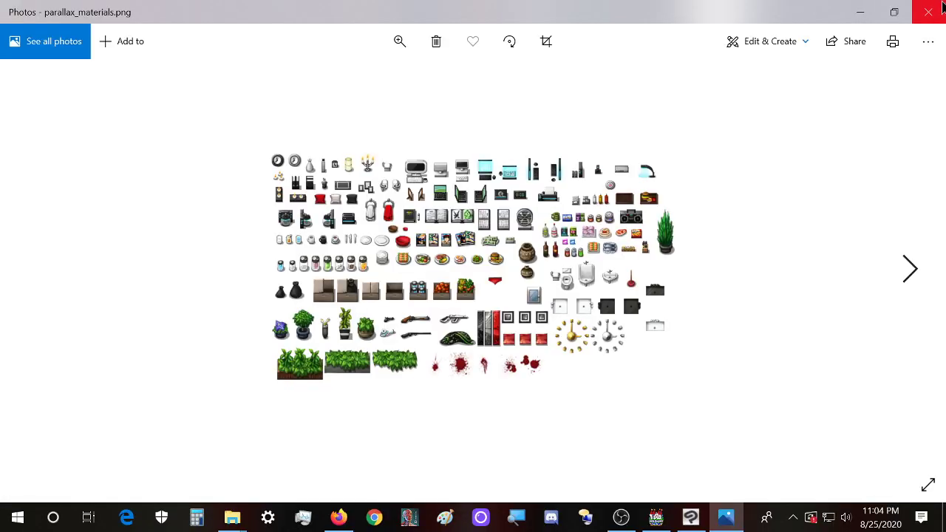
left_click(930, 11)
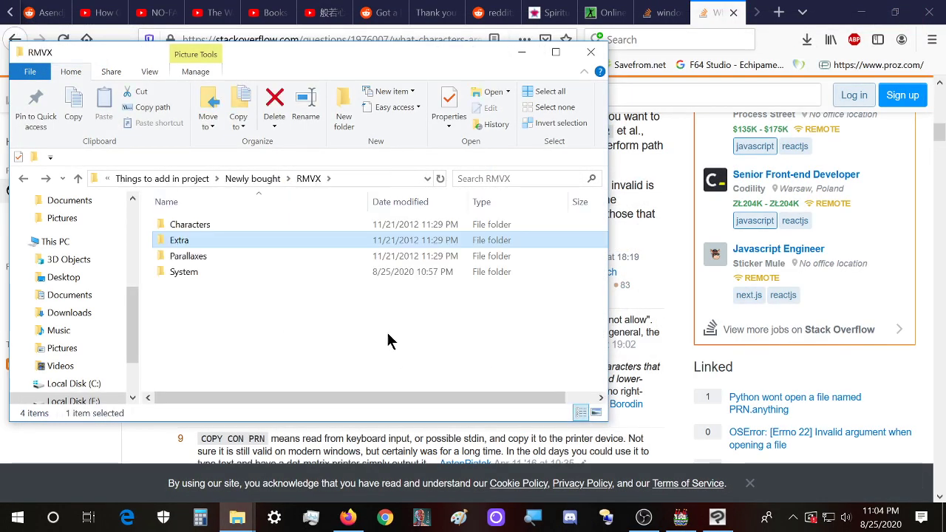
- Check the contents of the Parallaxes and System folders in the RMVX pack, returning to RMVX
double_click(220, 255)
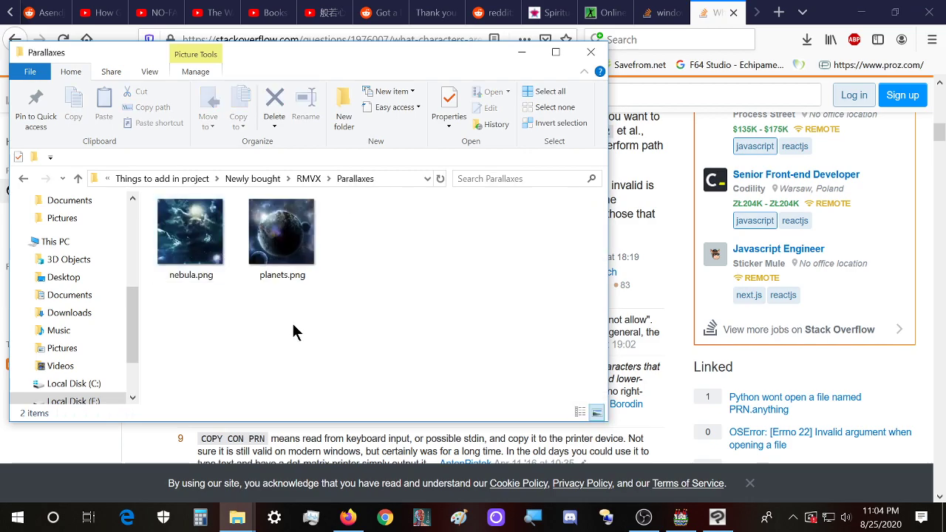
key("BackSpace")
double_click(200, 272)
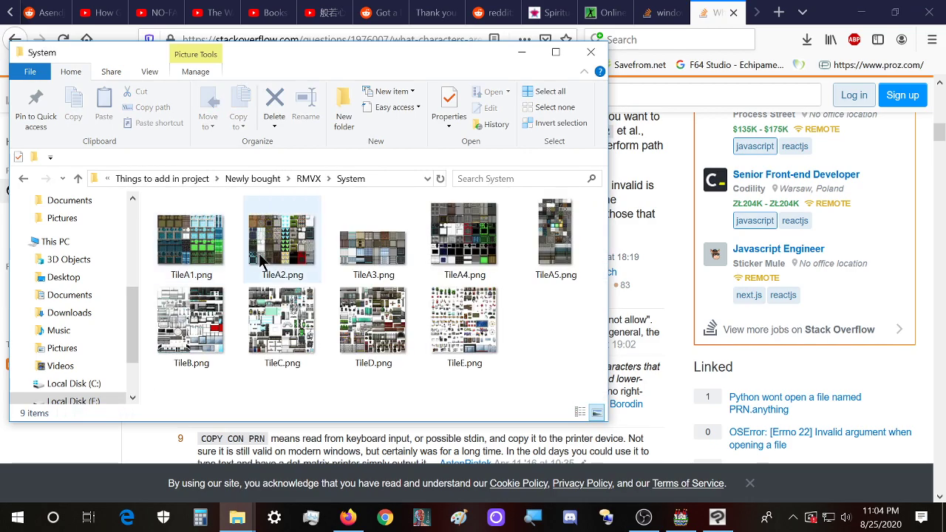
key("BackSpace")
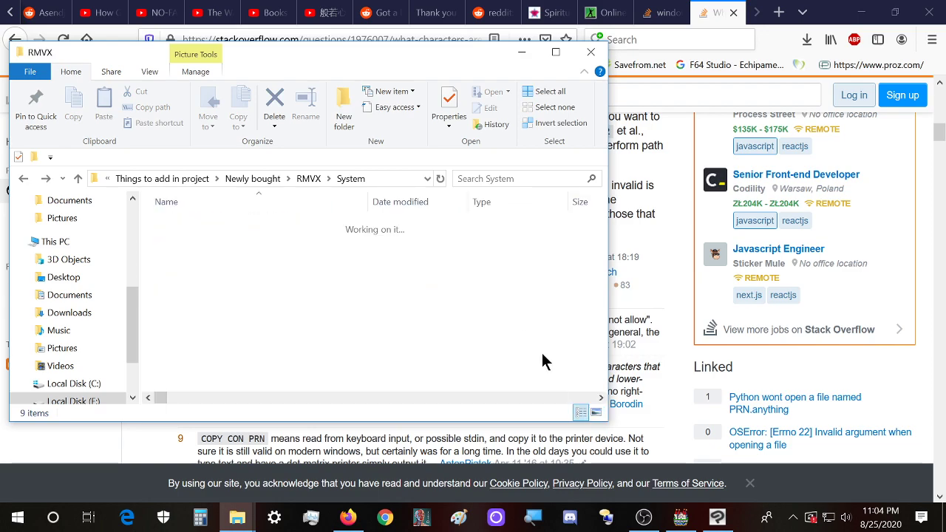
key("BackSpace")
key("Return")
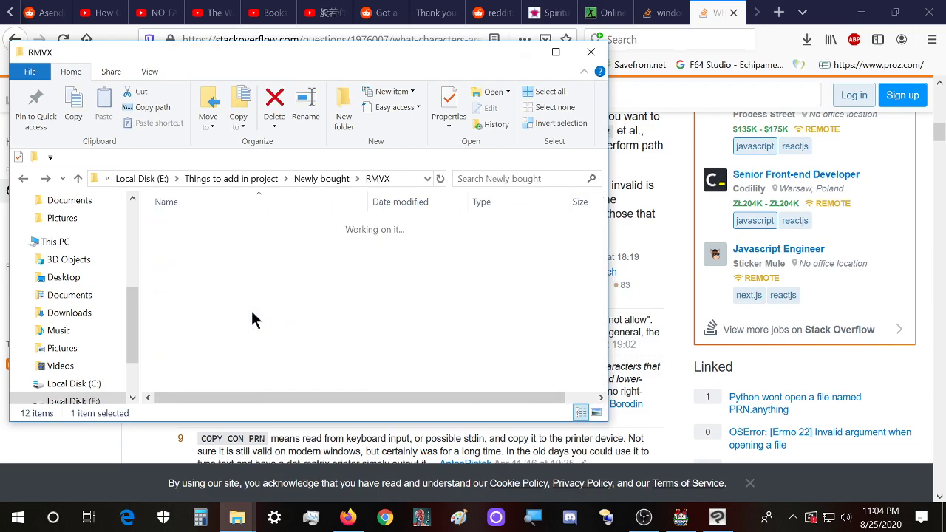
- Open the RMVX Characters folder and examine its sprite sheets, from !$teleporter.png back through !$siren.png and !$doors3.png to !$boombarrier.png
double_click(213, 225)
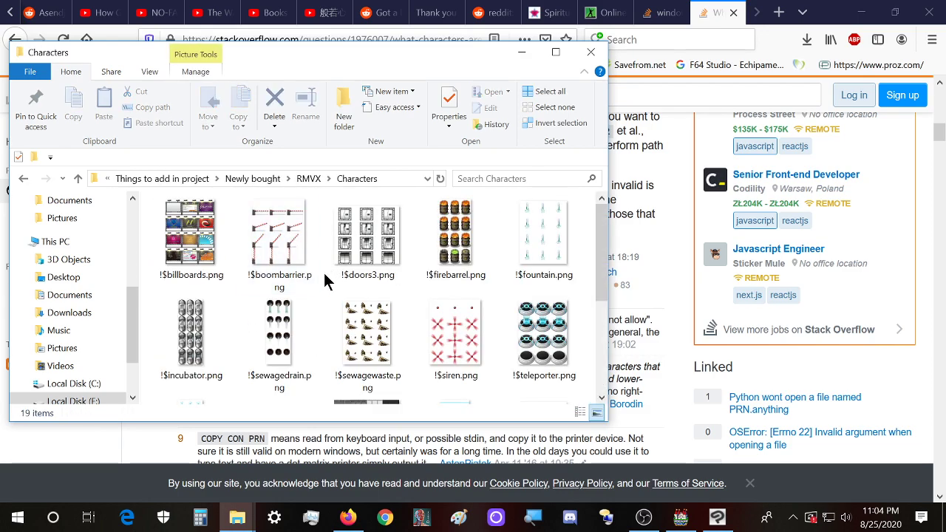
double_click(530, 317)
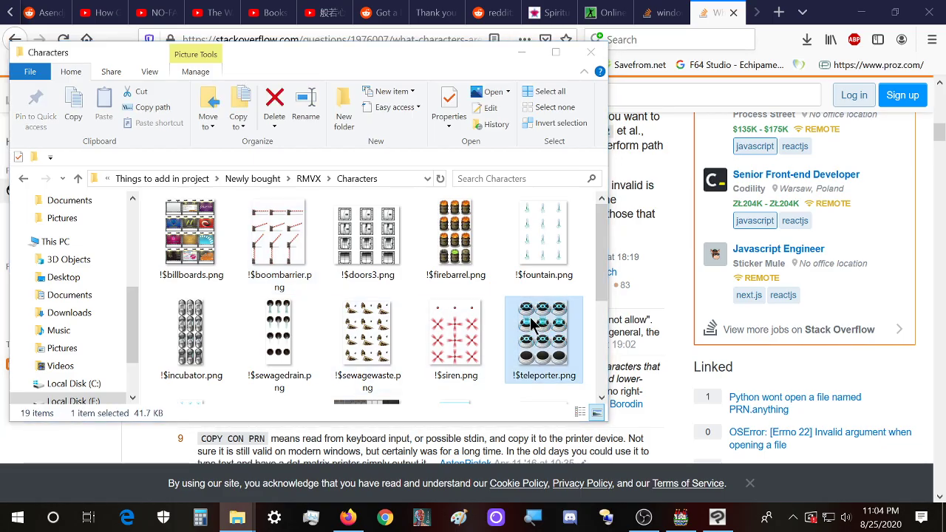
key("Left")
key("Left")
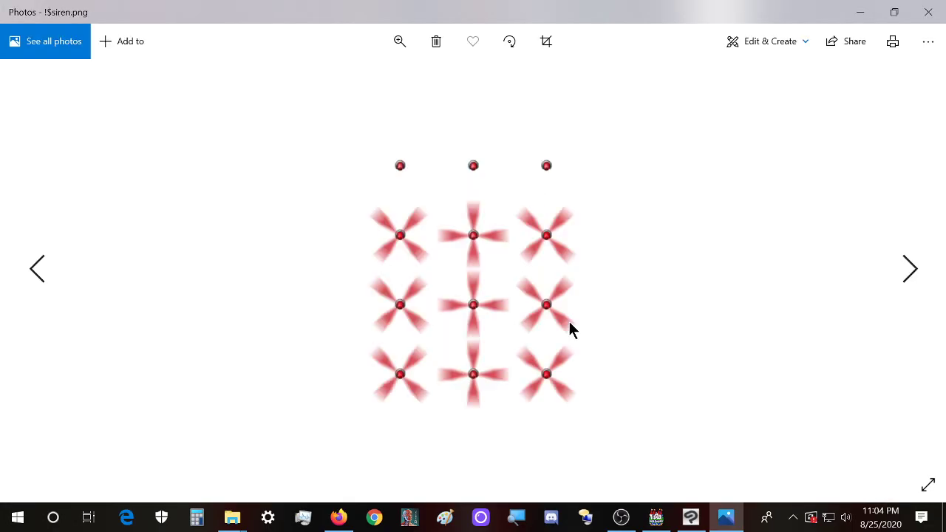
key("Right")
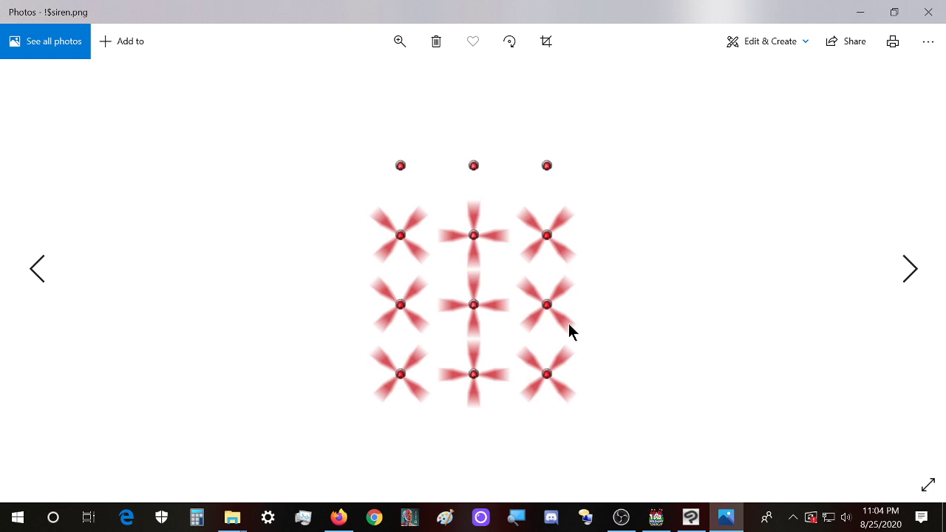
key("Left")
key("Left")
key("Left")
key("Left")
key("Left")
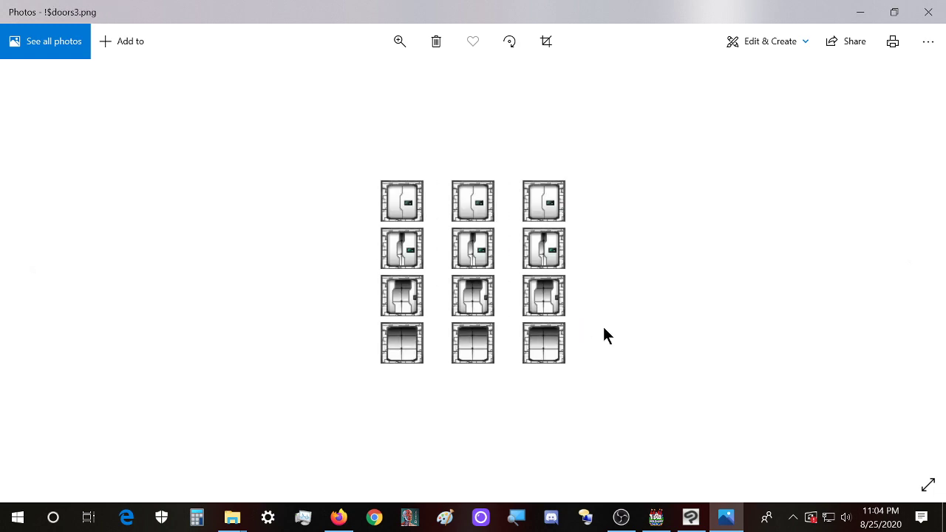
key("Left")
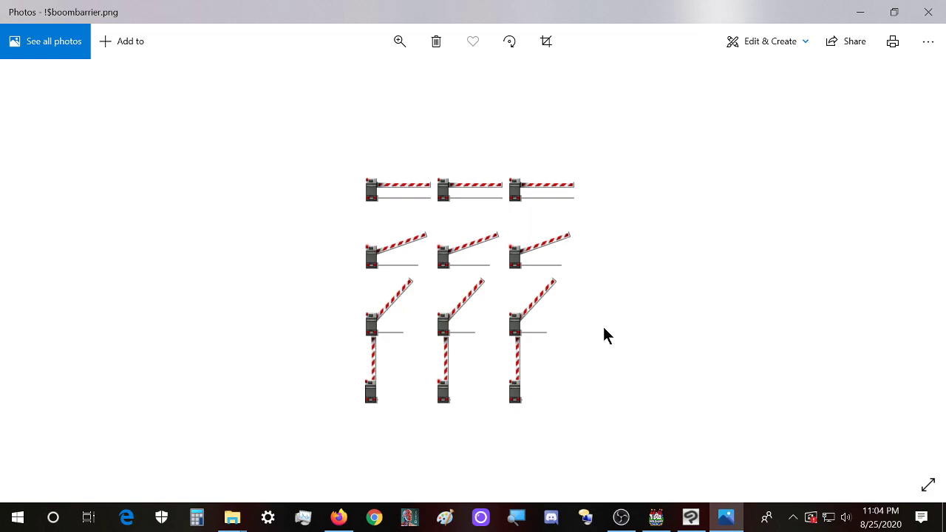
key("Right")
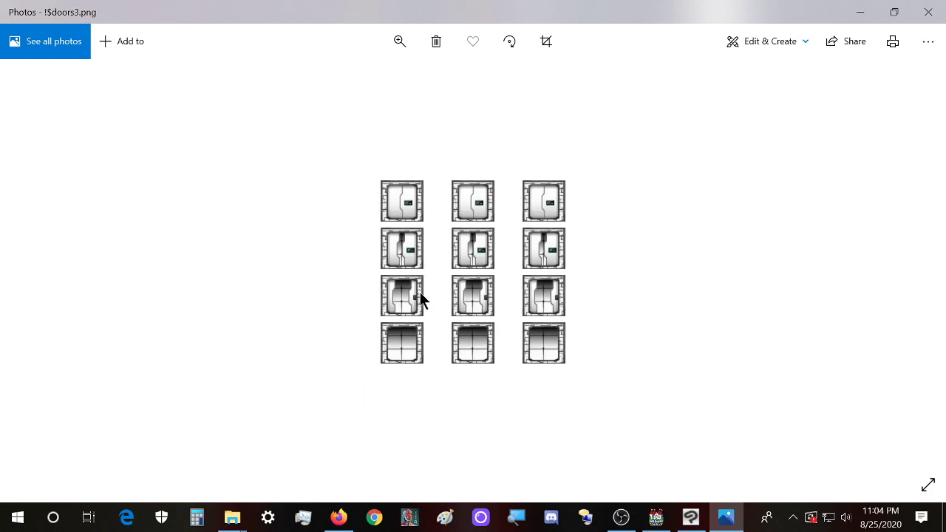
- Look through the purchased character sprite sheets one by one, including the doors, fire barrel, sewage drain, incubator and billboards images
key("Right")
key("Right")
key("Right")
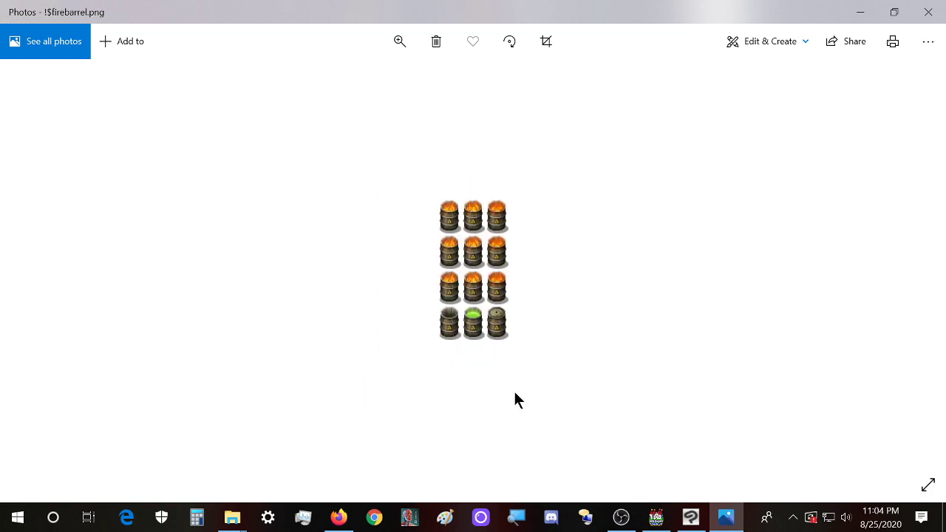
key("Right")
key("Right")
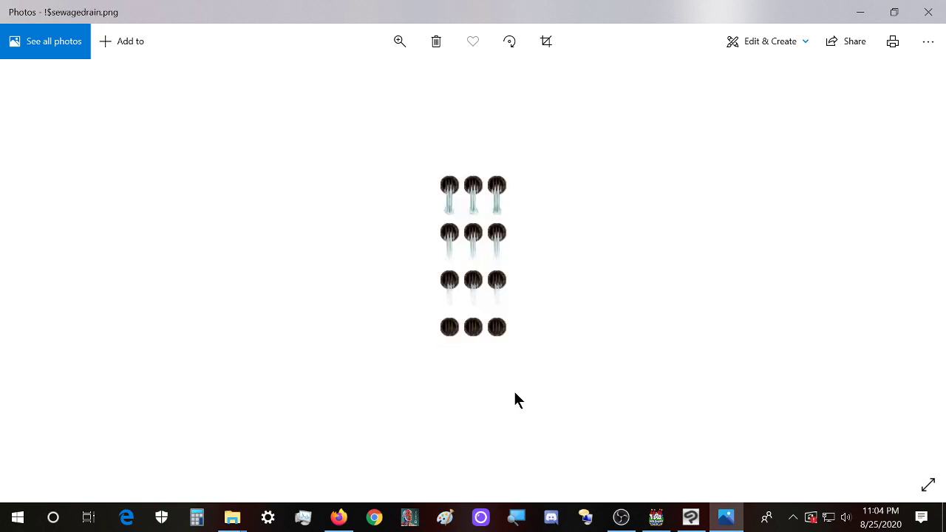
key("Left")
key("Left")
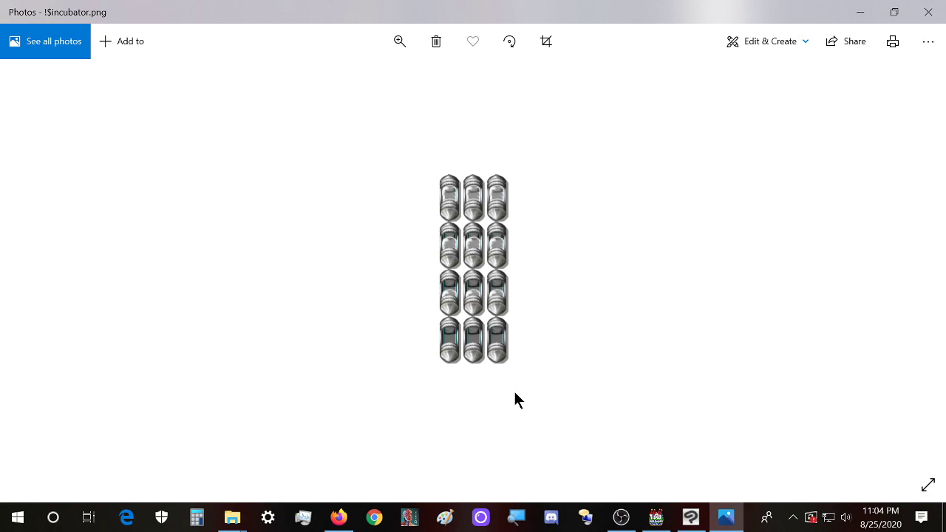
key("Right")
key("Right")
key("Right")
key("Right")
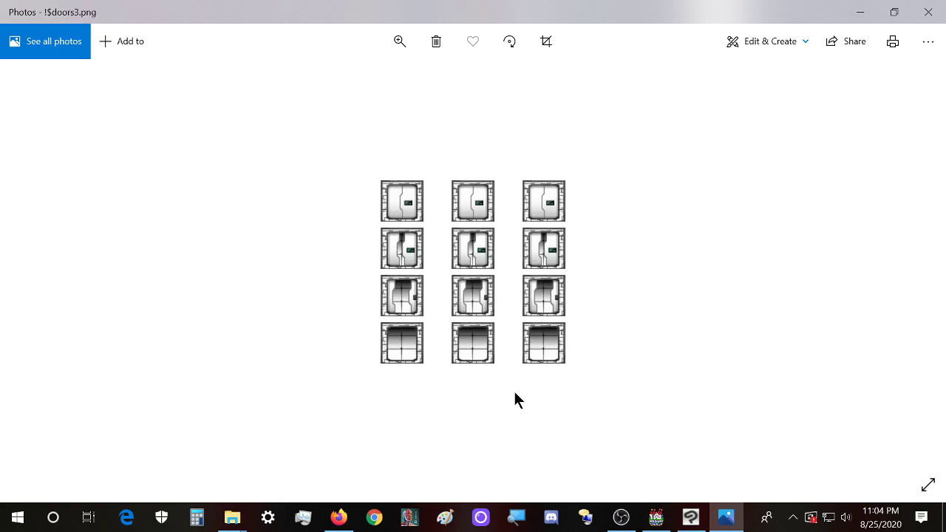
key("Right")
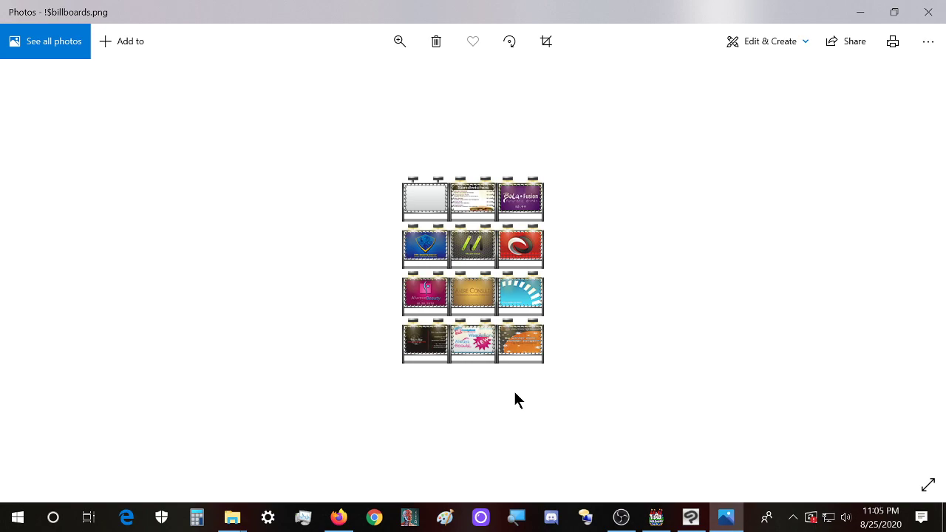
- Examine !$billboards.png enlarged, close the image and look over the other sprite sheets in the RMVX Characters folder
scroll(518, 337, "up", 2)
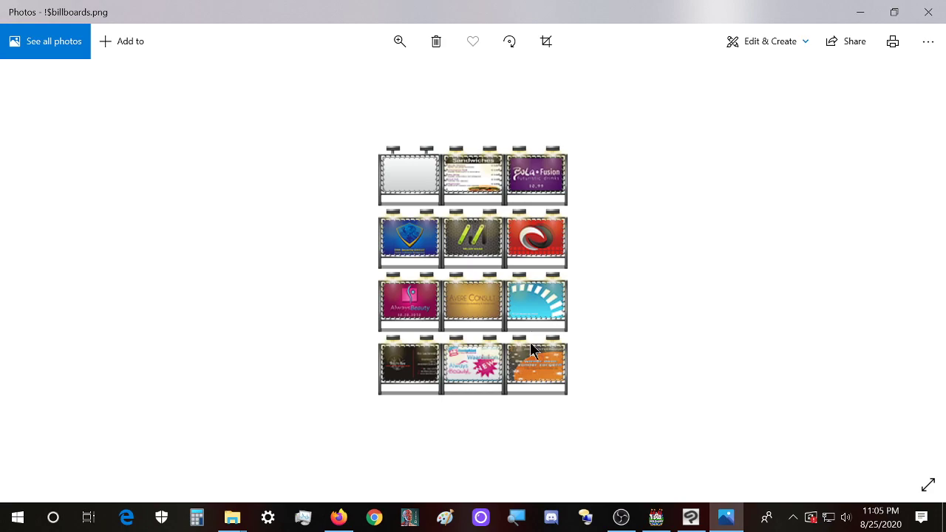
scroll(562, 356, "down", 2)
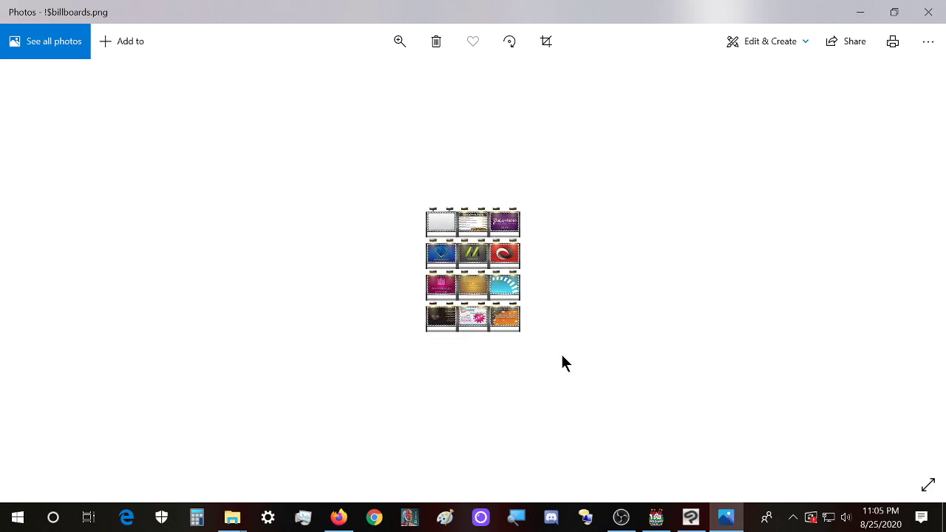
scroll(535, 352, "up", 2)
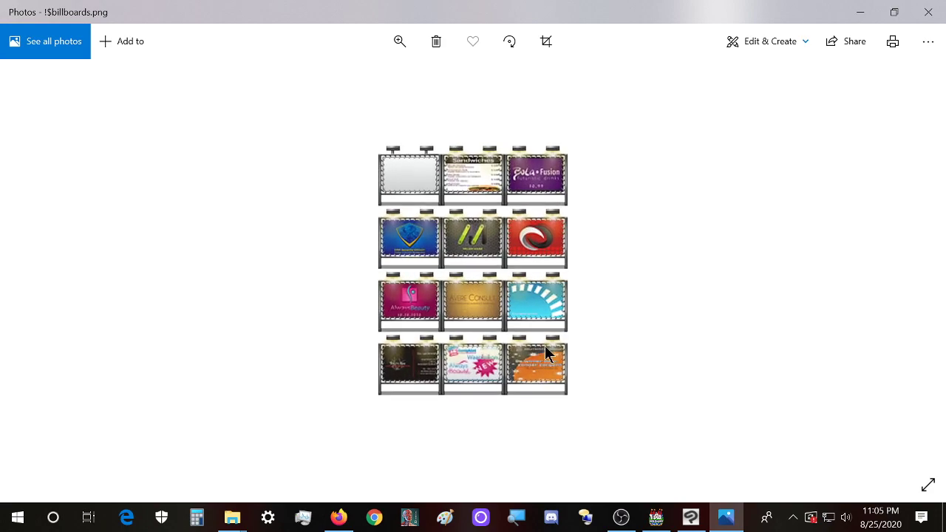
left_click(929, 11)
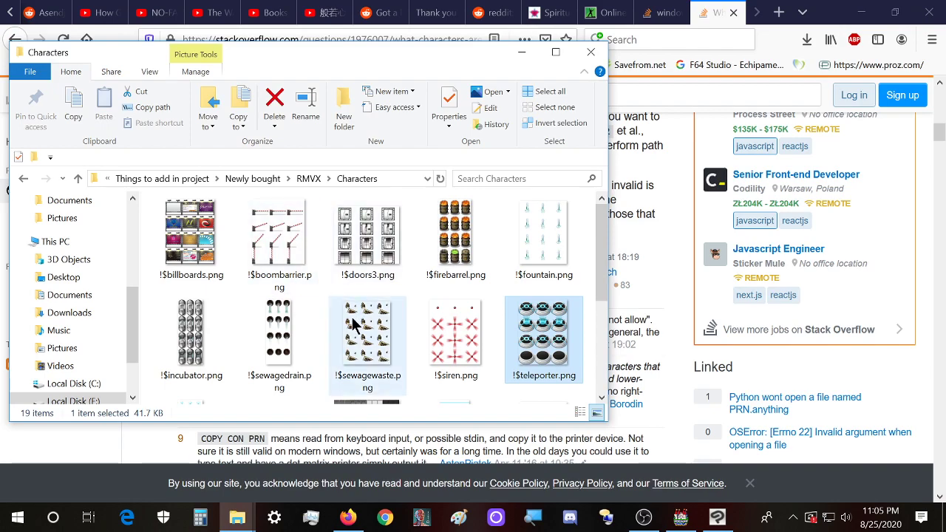
scroll(385, 347, "down", 3)
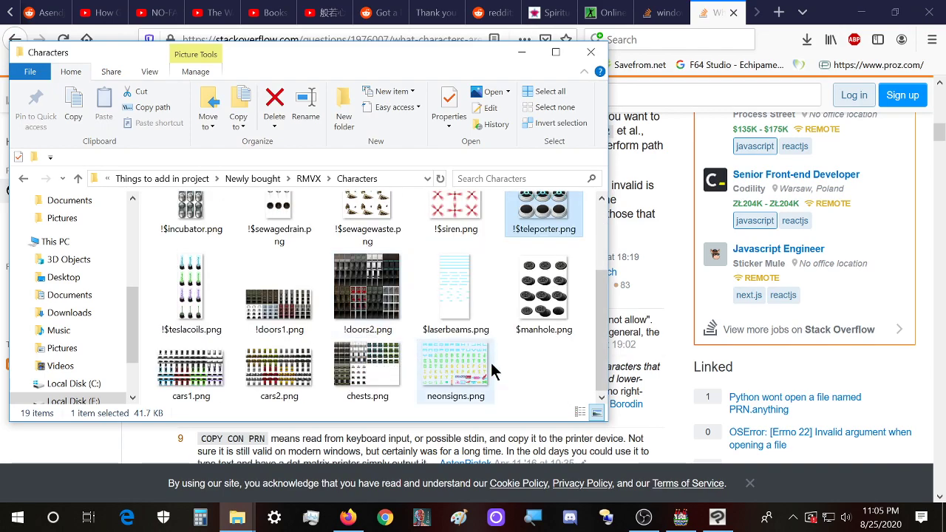
scroll(432, 366, "up", 3)
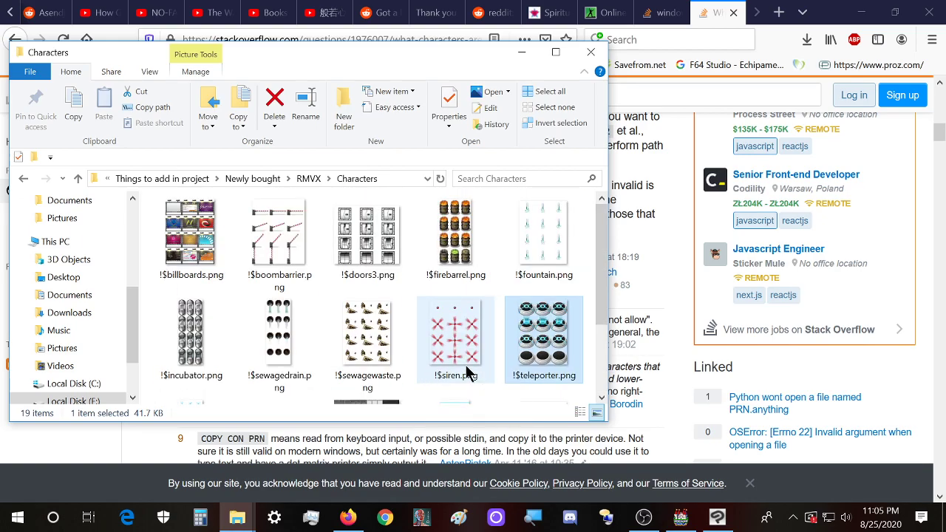
- Go from the project's tilesets folder to its img\characters folder and show the door sprite sheets
mouse_move(236, 517)
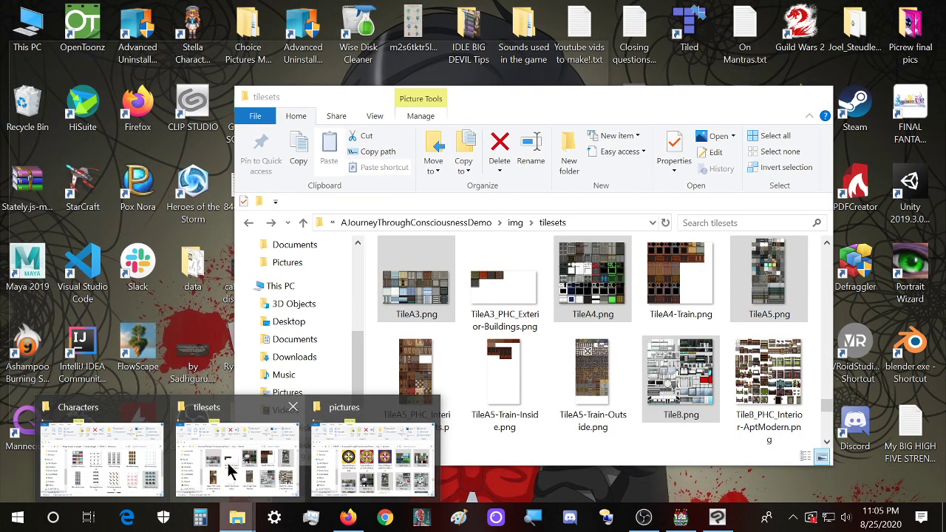
left_click(244, 462)
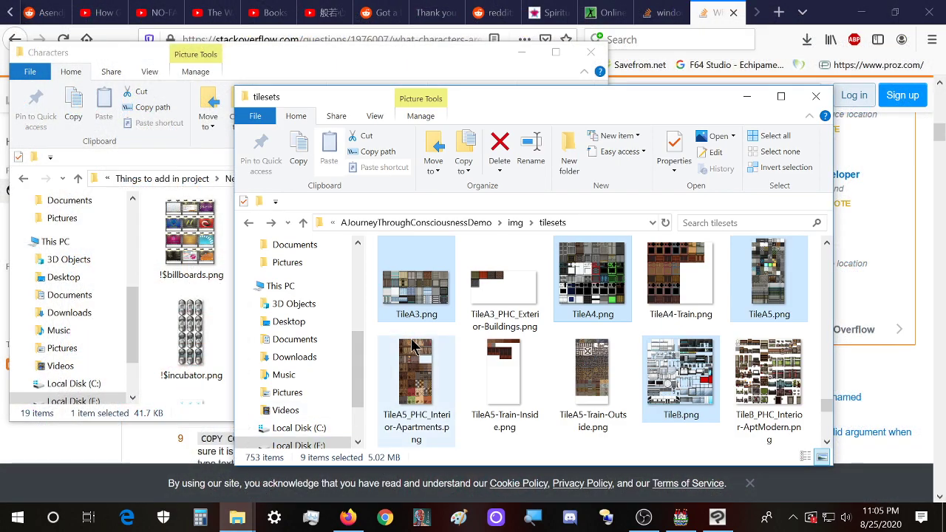
key("alt+Up")
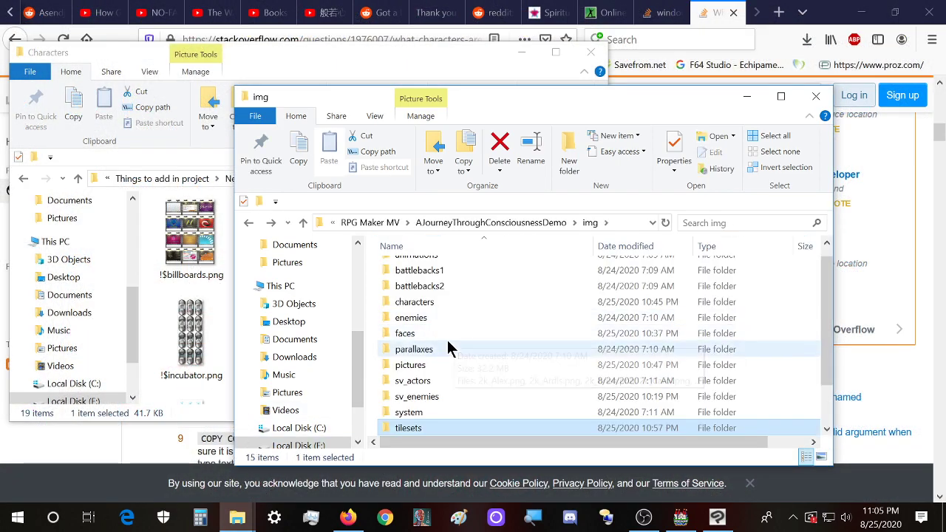
double_click(441, 302)
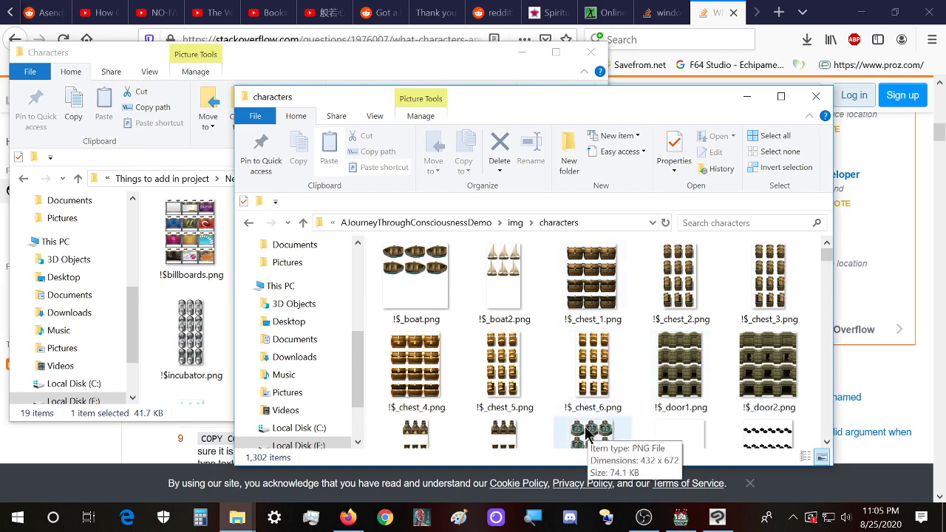
scroll(562, 429, "down", 1)
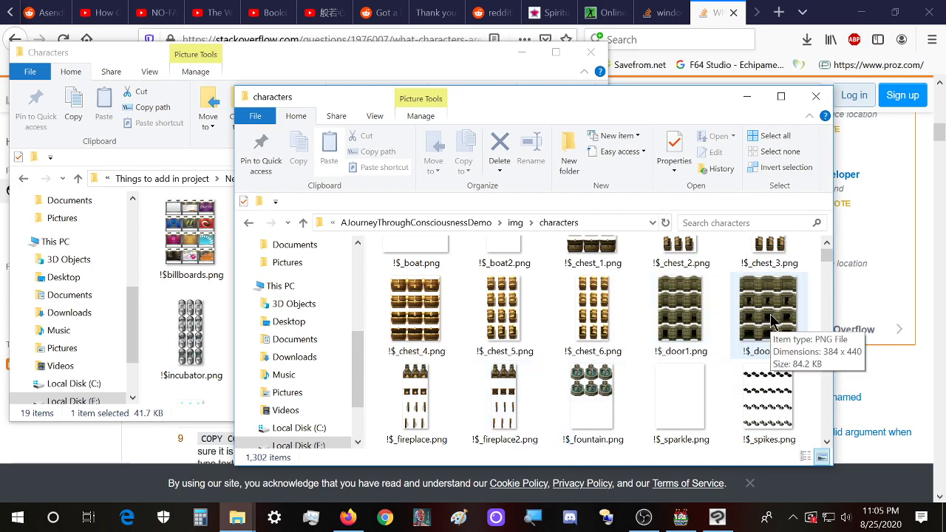
- Move the project's characters folder window aside and compare its door sheets with the purchased Characters folder
left_click_drag(573, 103, 687, 105)
left_click(475, 70)
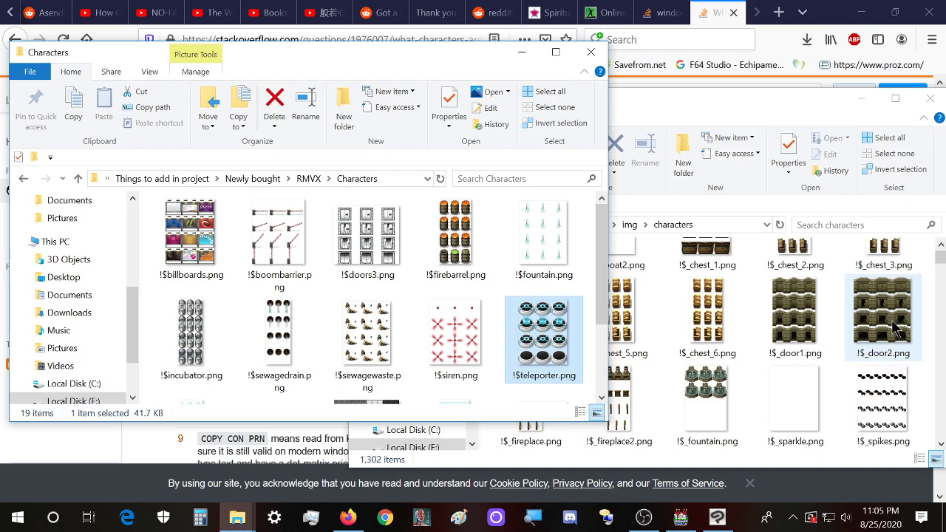
left_click(857, 341)
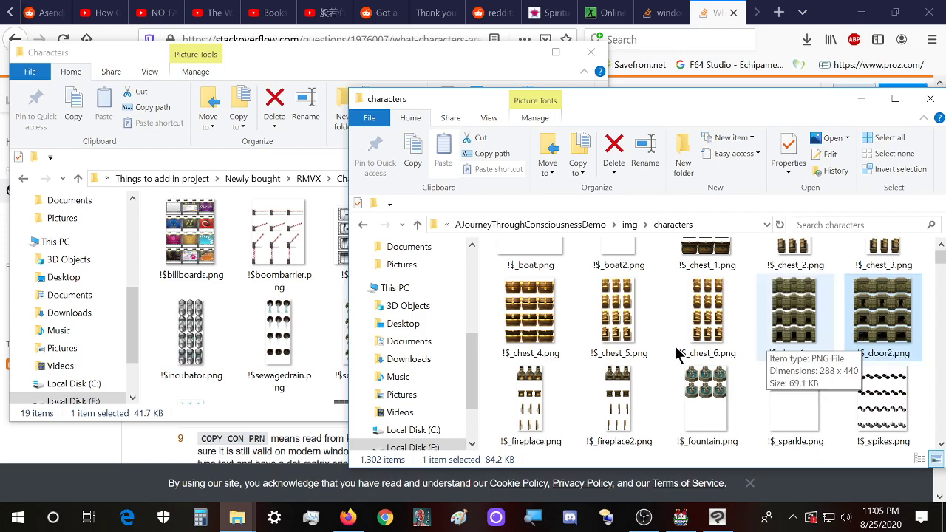
left_click(303, 83)
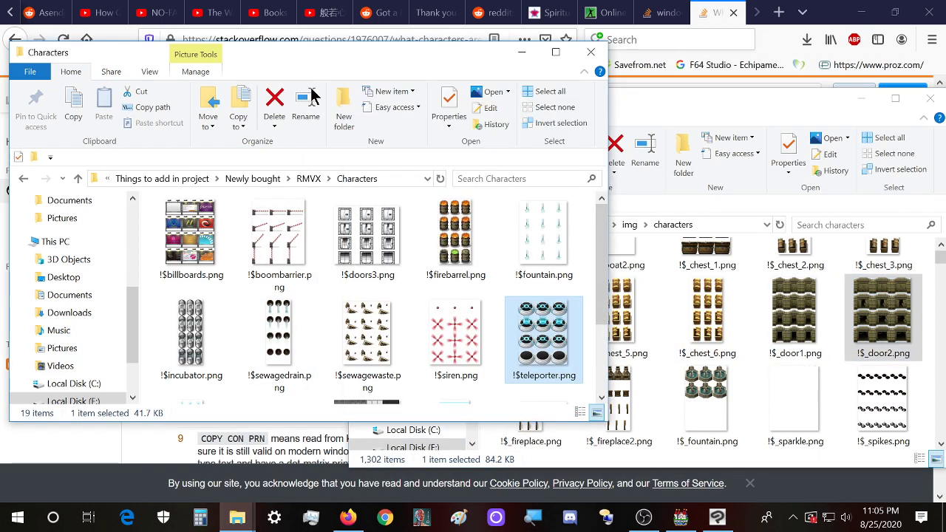
- Open !$siren.png from the purchased Characters folder in Clip Studio Paint
left_click(473, 346)
left_click(716, 518)
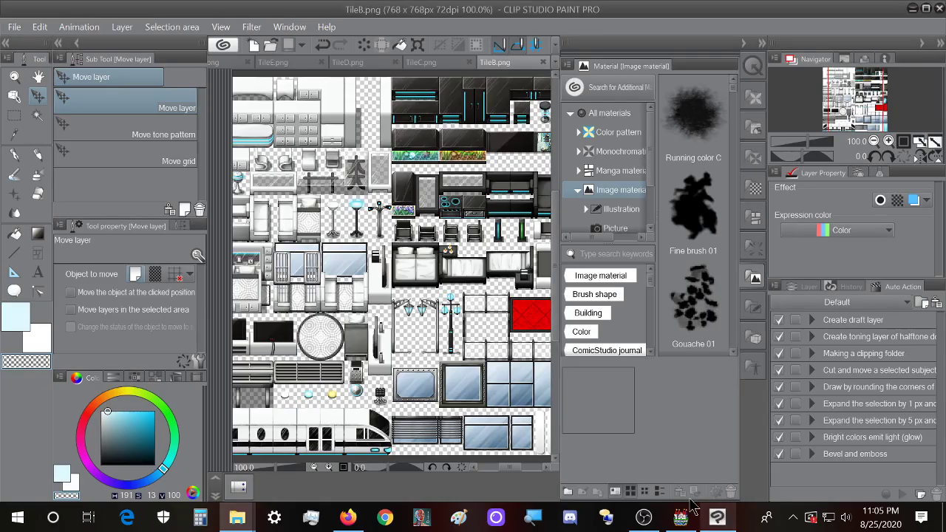
mouse_move(237, 518)
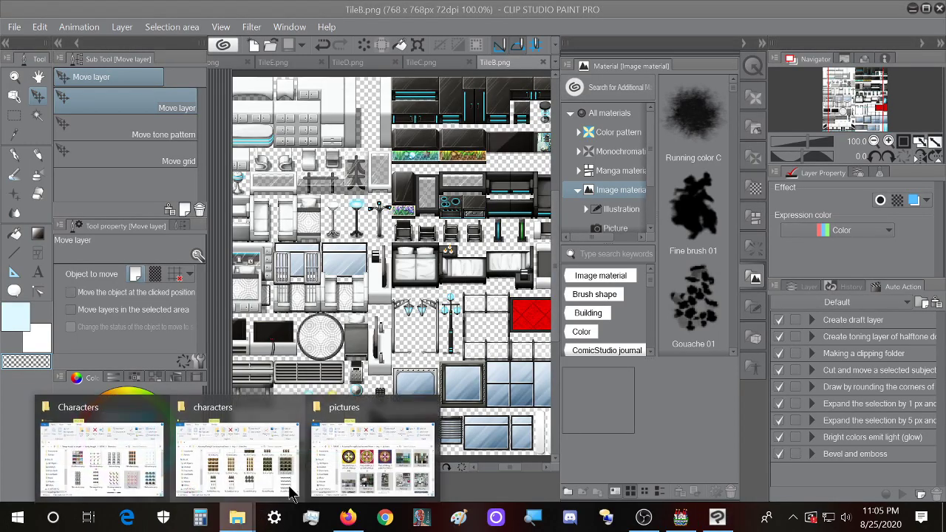
left_click(111, 462)
left_click_drag(454, 341, 453, 448)
left_click(230, 13)
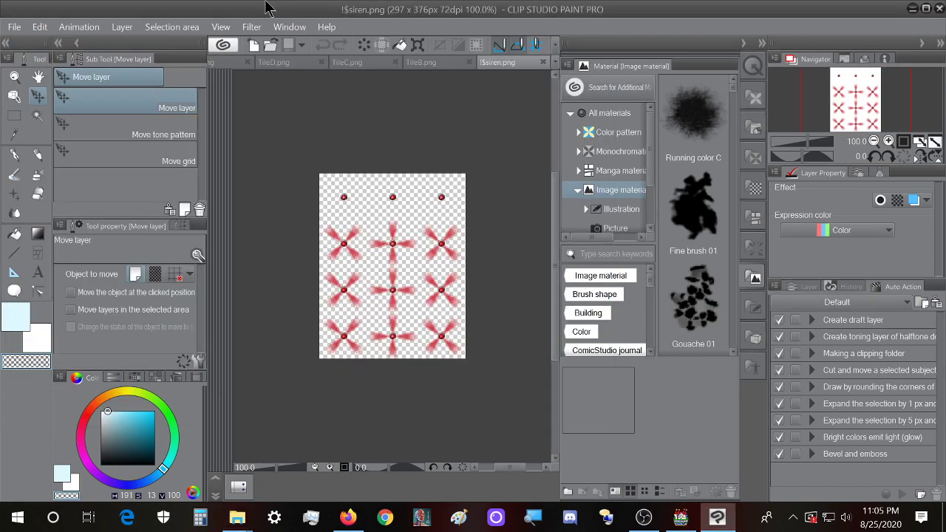
- Open the Change Image Resolution settings for the siren sheet and close the unneeded pictures folder window
left_click(39, 27)
left_click(124, 323)
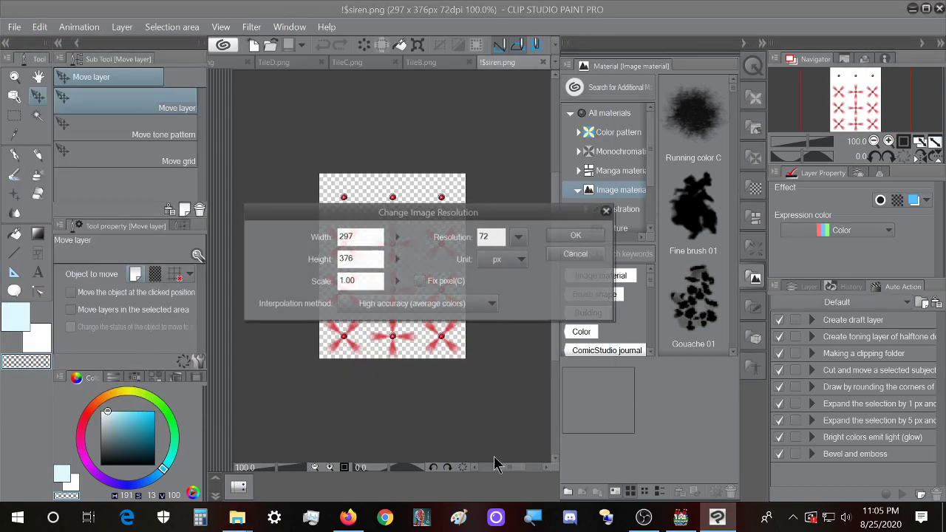
mouse_move(237, 518)
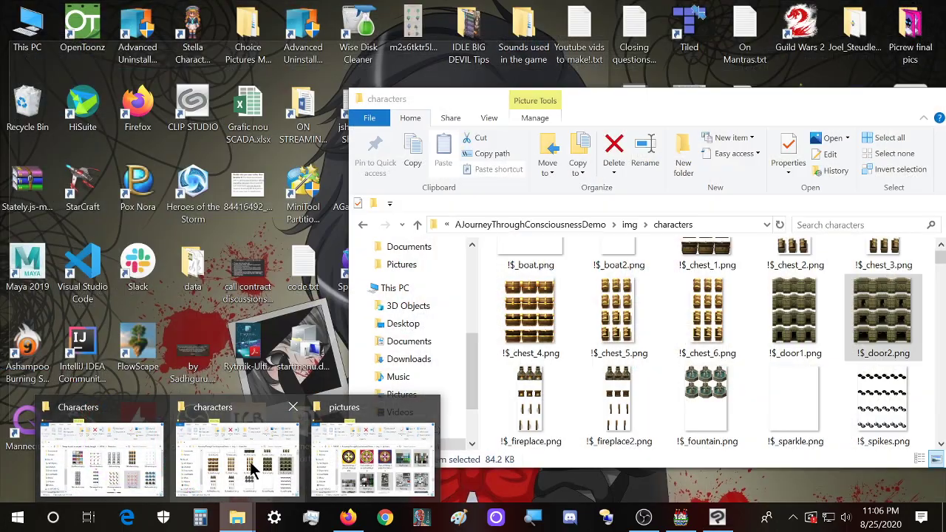
mouse_move(414, 443)
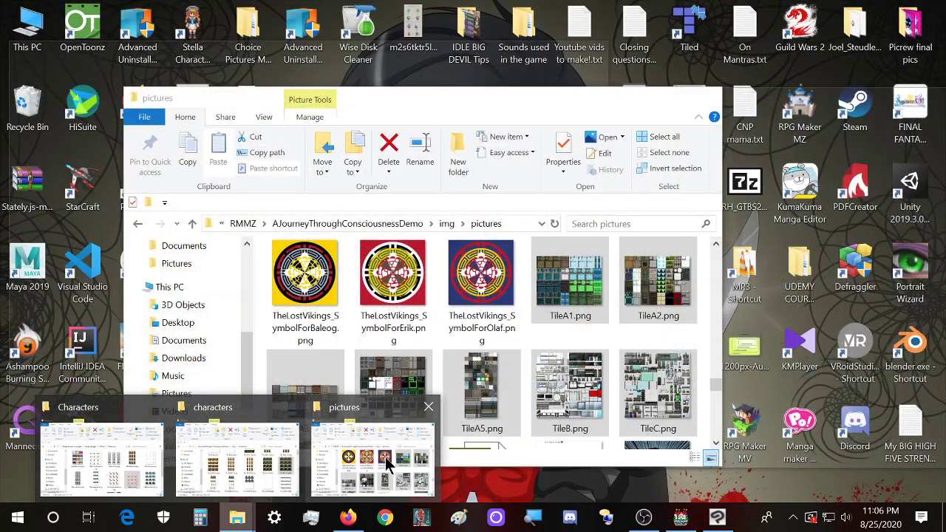
left_click(428, 407)
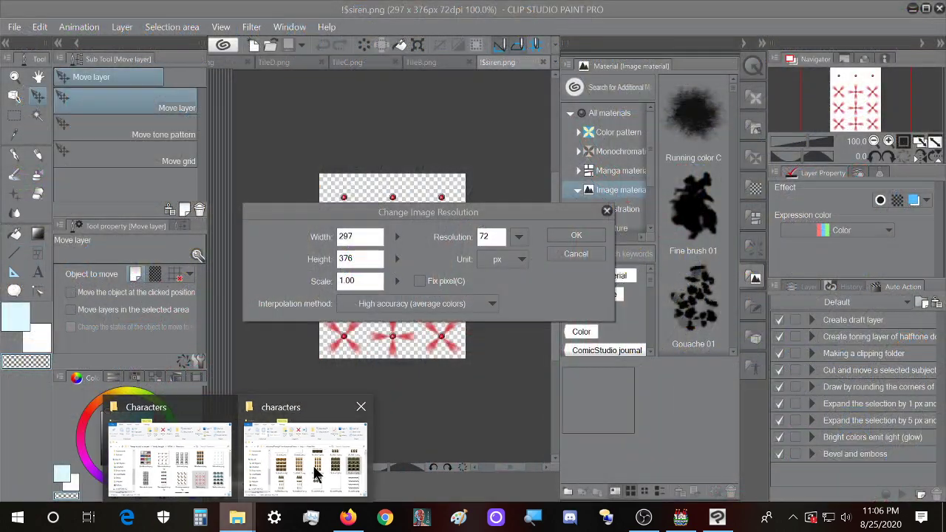
- Check the dimensions of !$_door1.png in the project's characters folder and set the siren image's height to 440 px
left_click(314, 475)
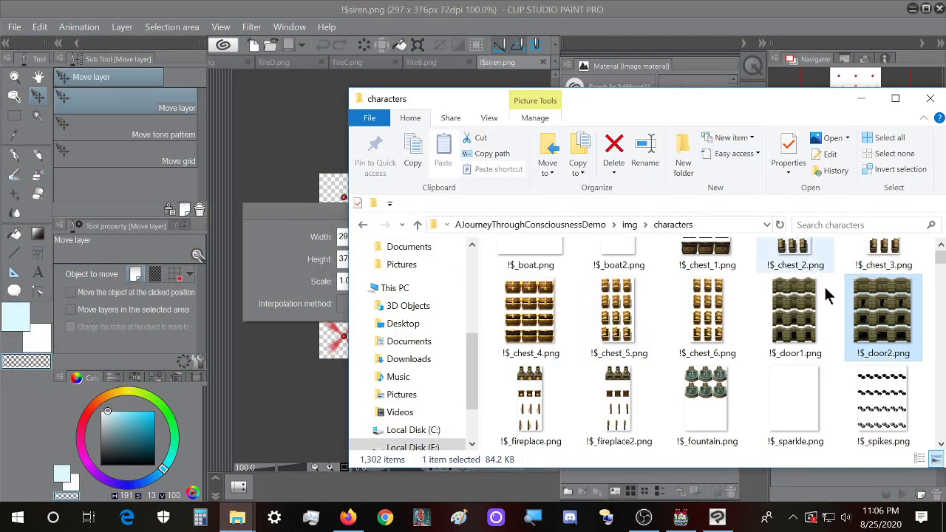
mouse_move(794, 314)
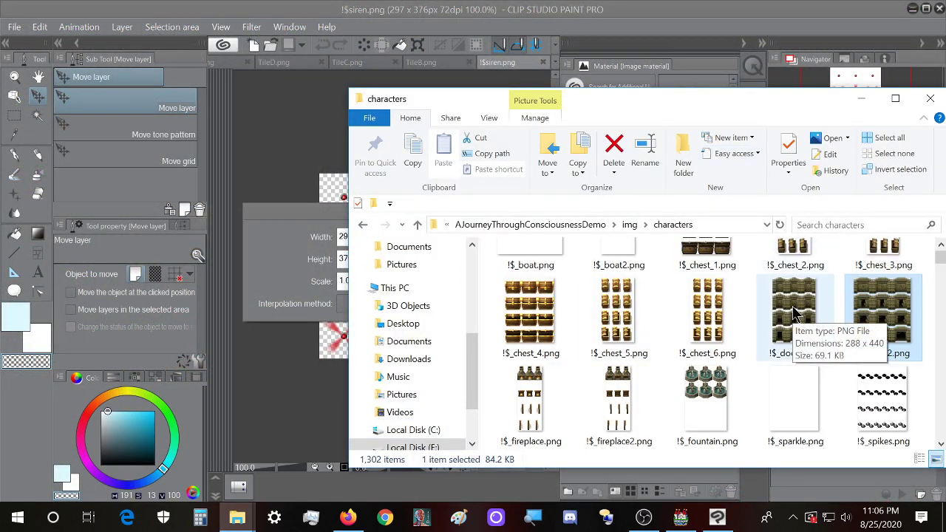
left_click(375, 9)
double_click(346, 257)
type("440")
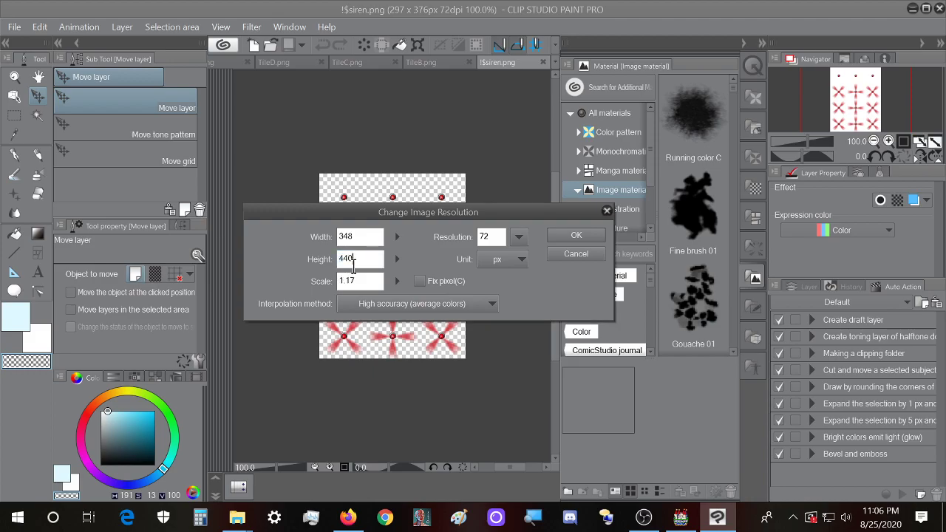
- Check the dimensions of the !$_door2.png and !$_chest_5.png sheets in the project's characters folder
mouse_move(241, 521)
mouse_move(322, 473)
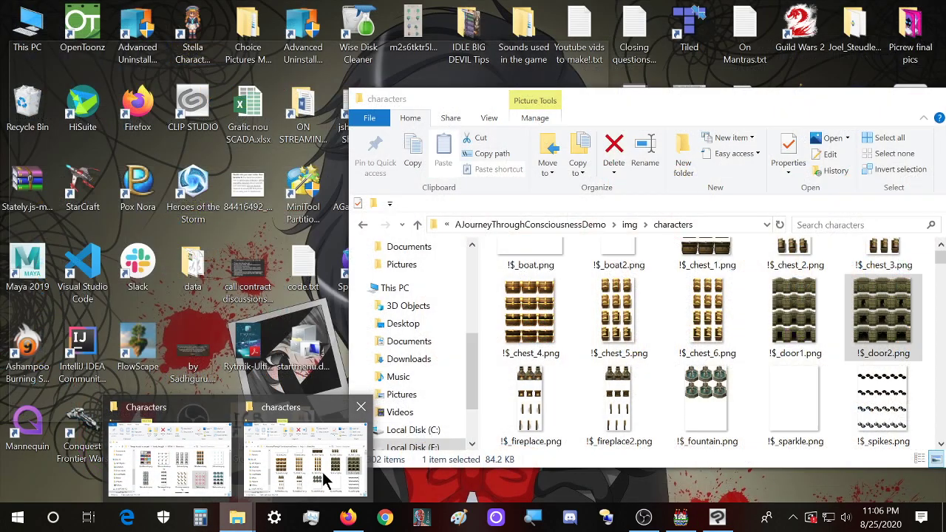
left_click(324, 470)
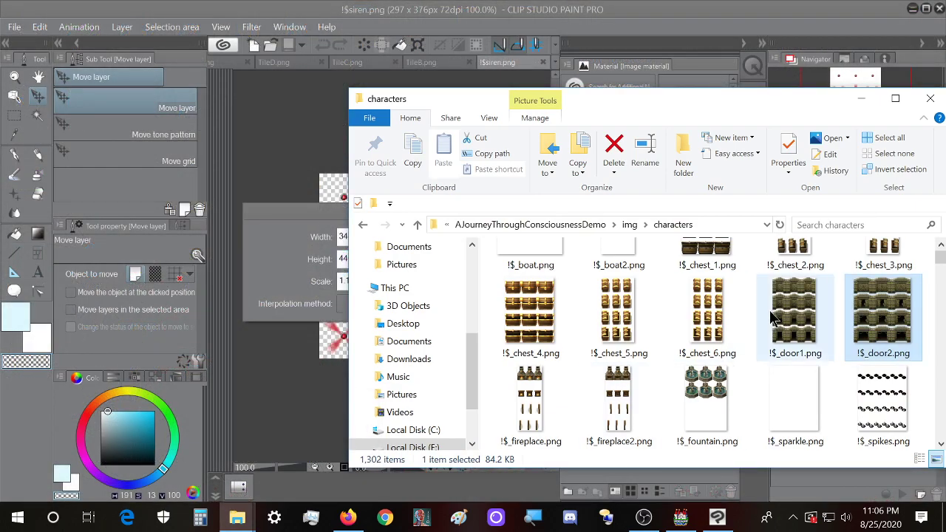
left_click_drag(653, 113, 661, 93)
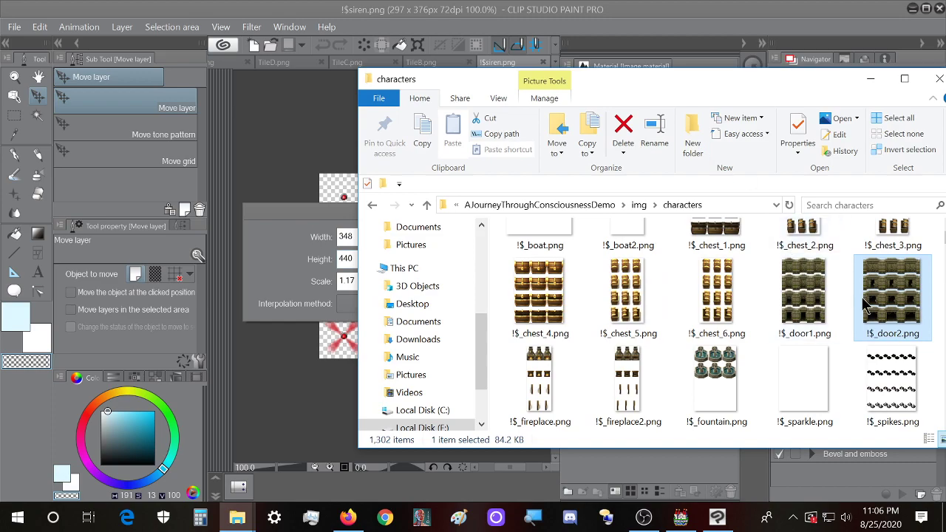
mouse_move(880, 314)
mouse_move(634, 299)
mouse_move(657, 288)
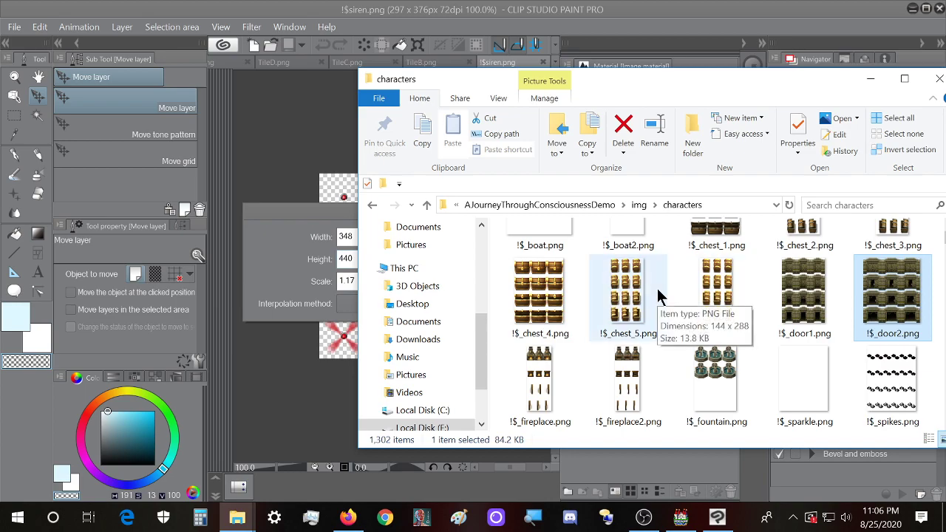
- Recheck the chest sheets in the project's characters folder and set the siren image's height to 288 px
left_click(297, 9)
left_click_drag(418, 216, 704, 219)
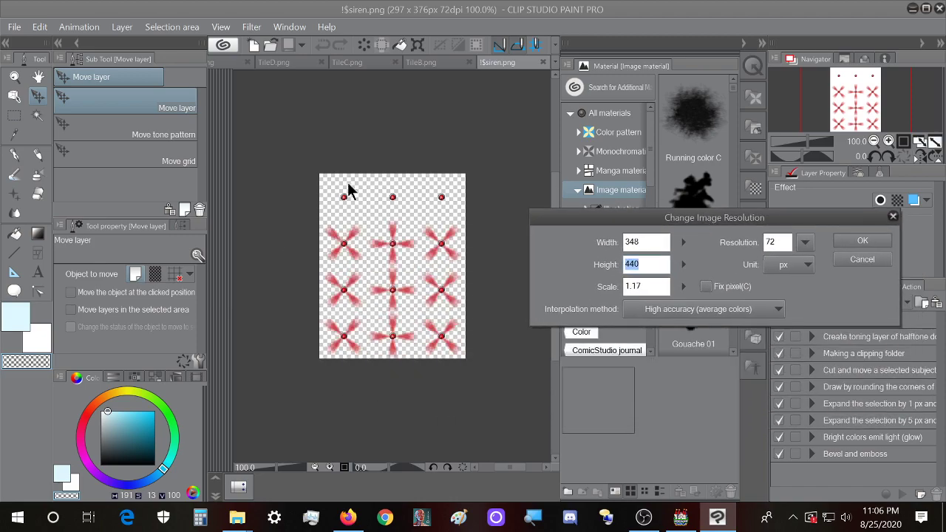
left_click(237, 518)
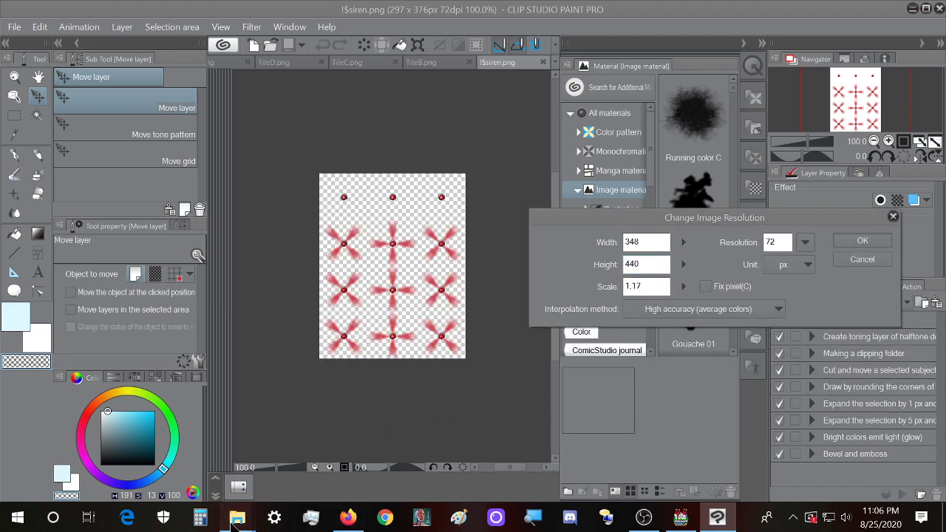
left_click(284, 467)
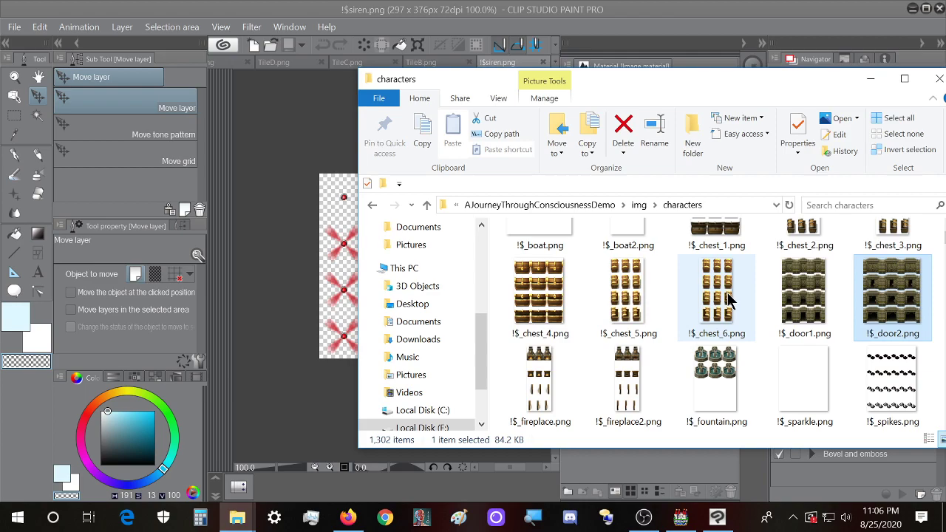
left_click(414, 33)
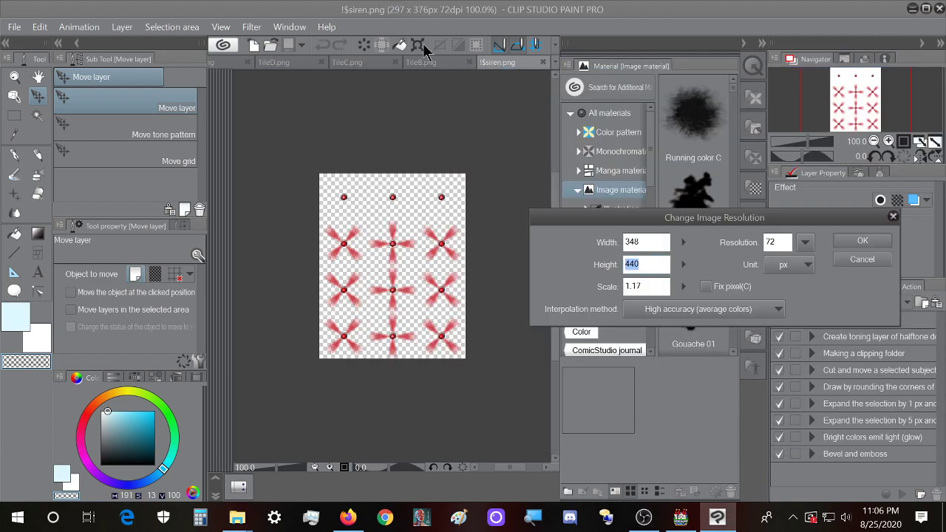
type("288")
- Compare the dimensions of the chest, fireplace, fountain and !$Candle Glow.png sheets in the project's characters folder
left_click(238, 518)
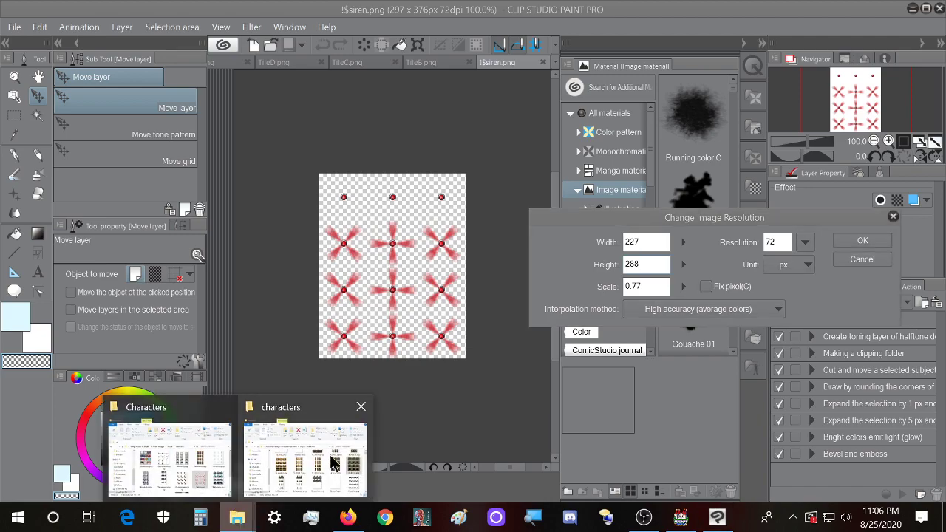
left_click(333, 460)
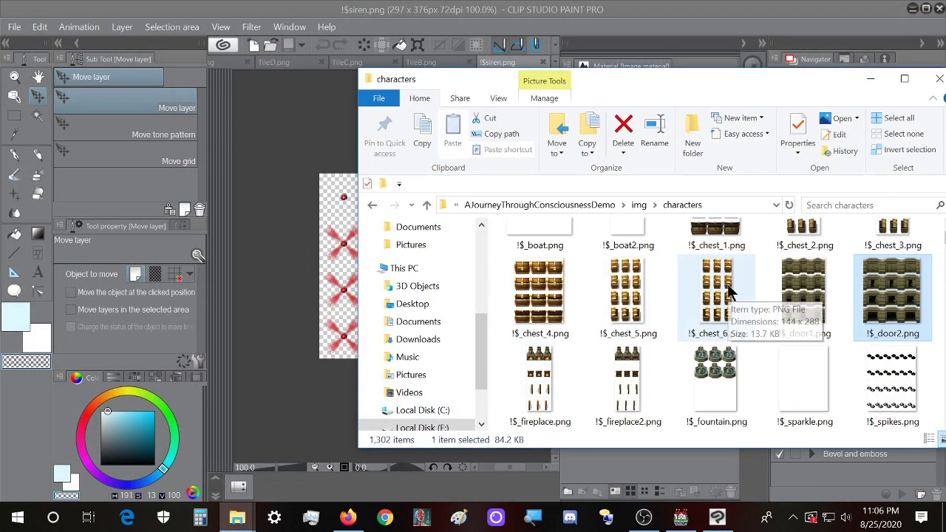
mouse_move(654, 285)
mouse_move(536, 302)
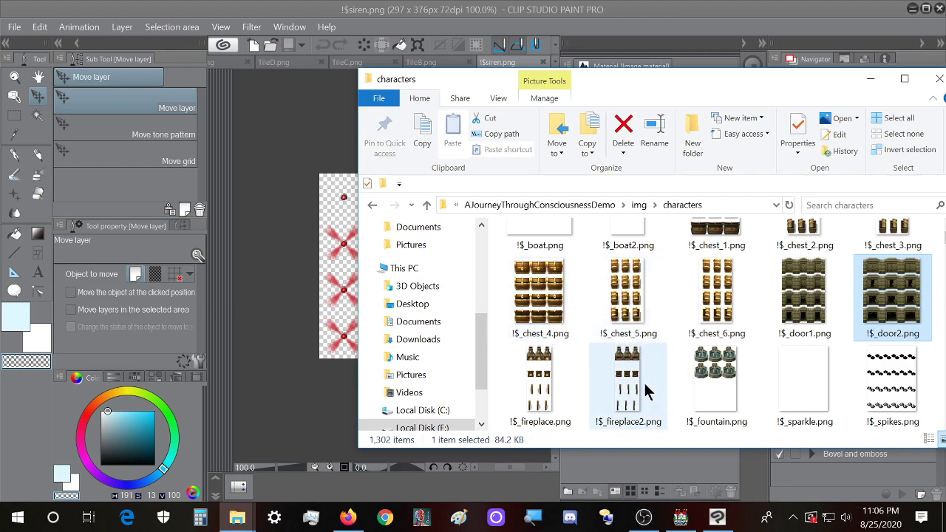
mouse_move(645, 384)
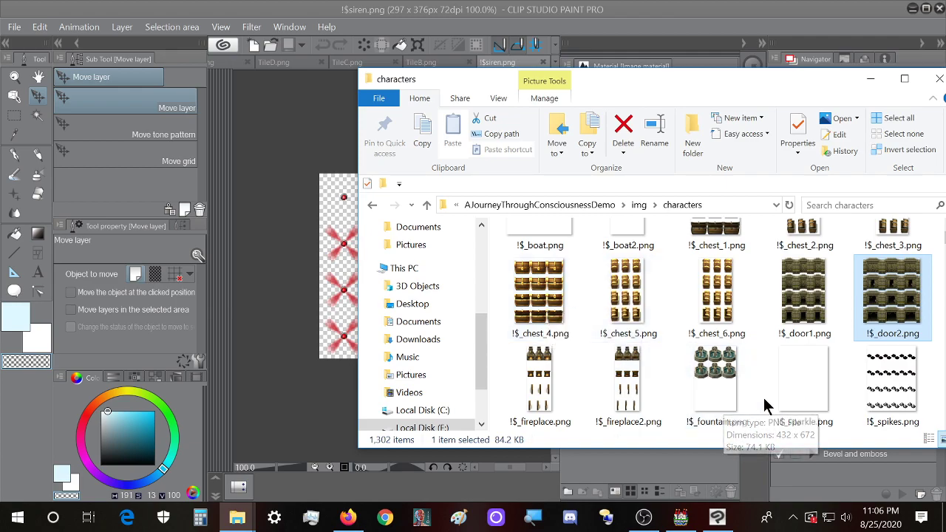
scroll(761, 388, "up", 1)
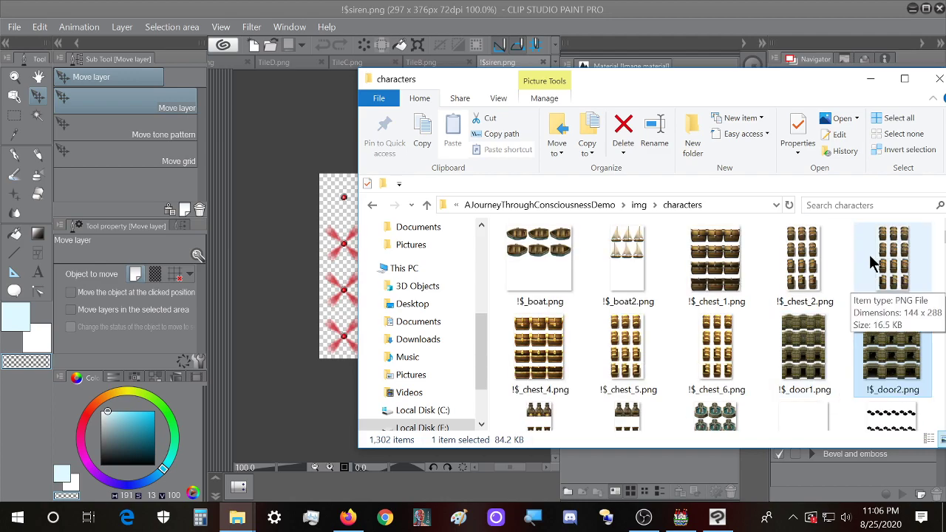
mouse_move(782, 269)
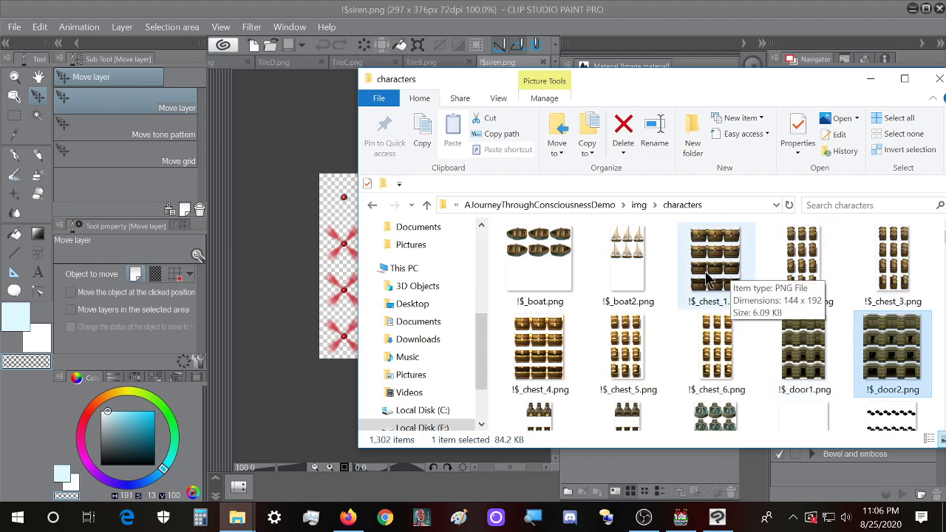
scroll(608, 335, "down", 4)
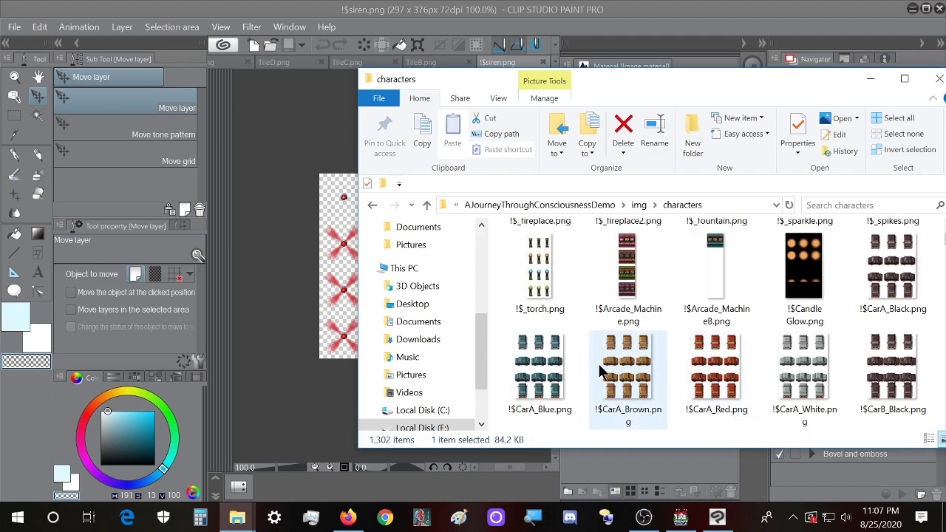
mouse_move(813, 268)
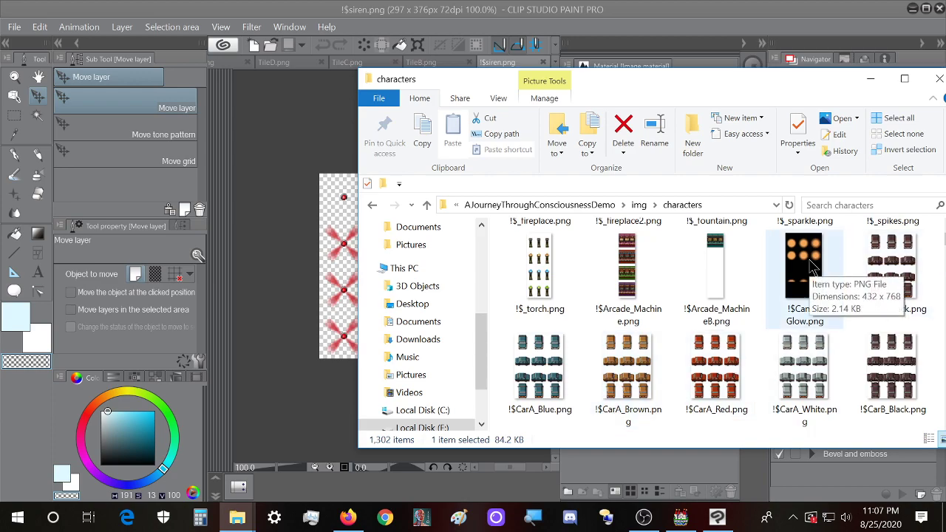
- Try a height of 768 px for the siren image, followed by a width of 432 px, based on the !$Candle Glow.png sheet
key("alt+Tab")
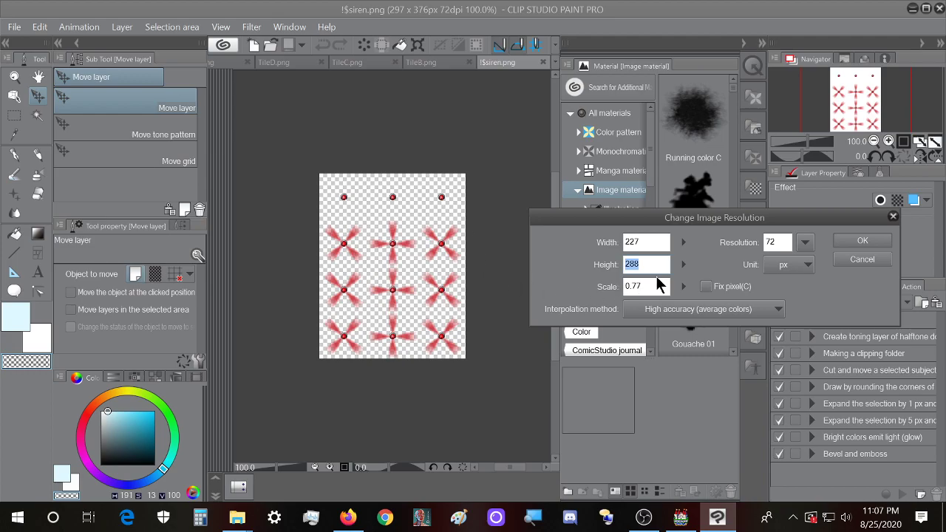
type("768")
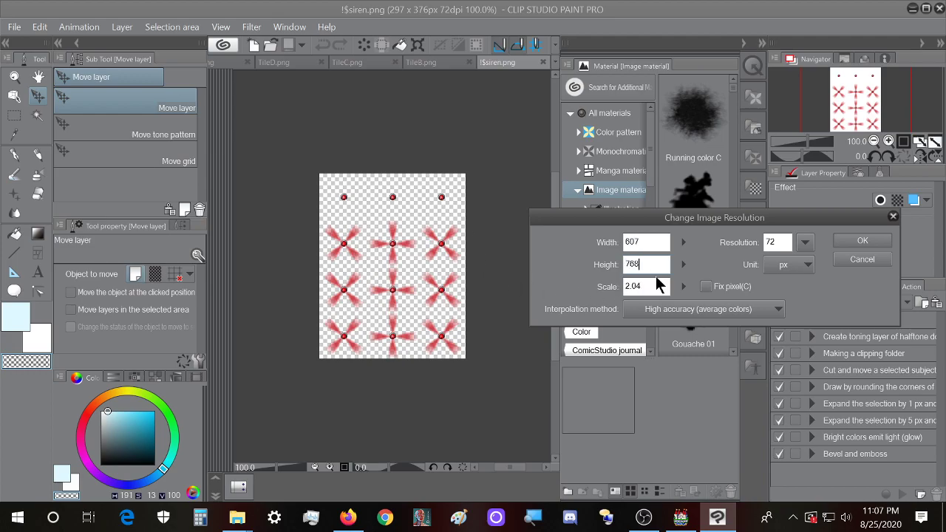
left_click(225, 513)
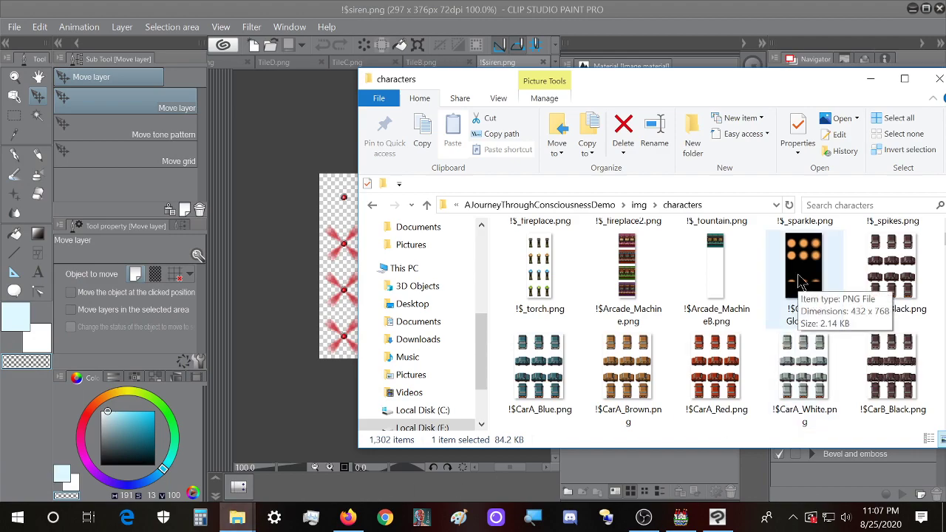
left_click(537, 3)
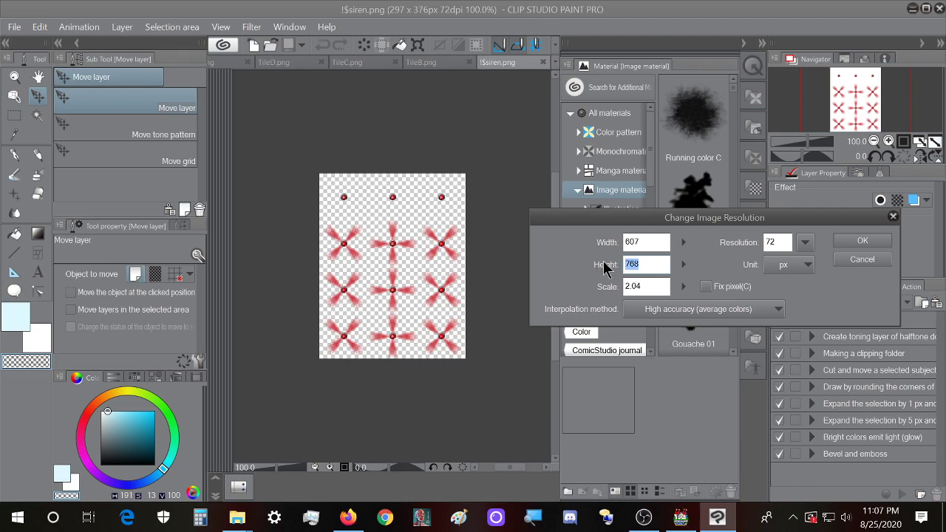
left_click(641, 247)
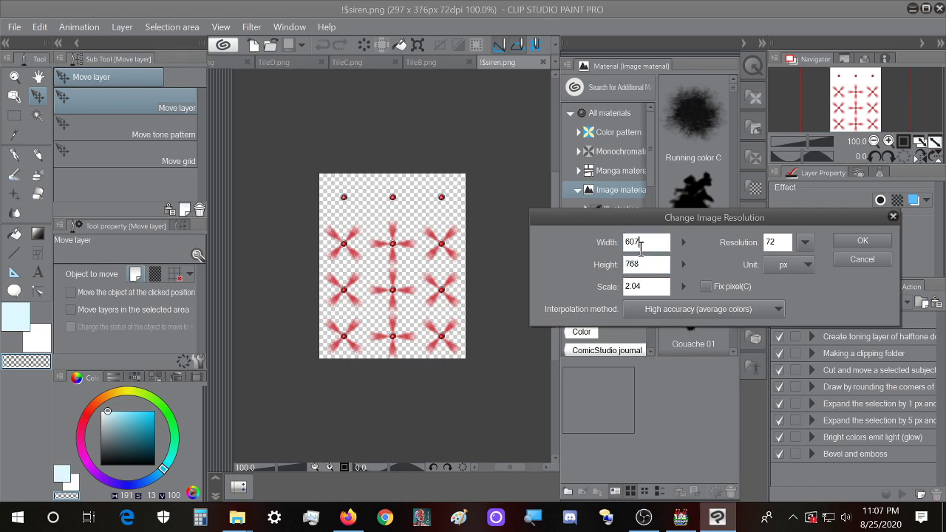
type("43")
double_click(641, 237)
type("432")
- Recheck the dimensions of !$_door1.png and resize the siren image to a height of 440 px
mouse_move(237, 518)
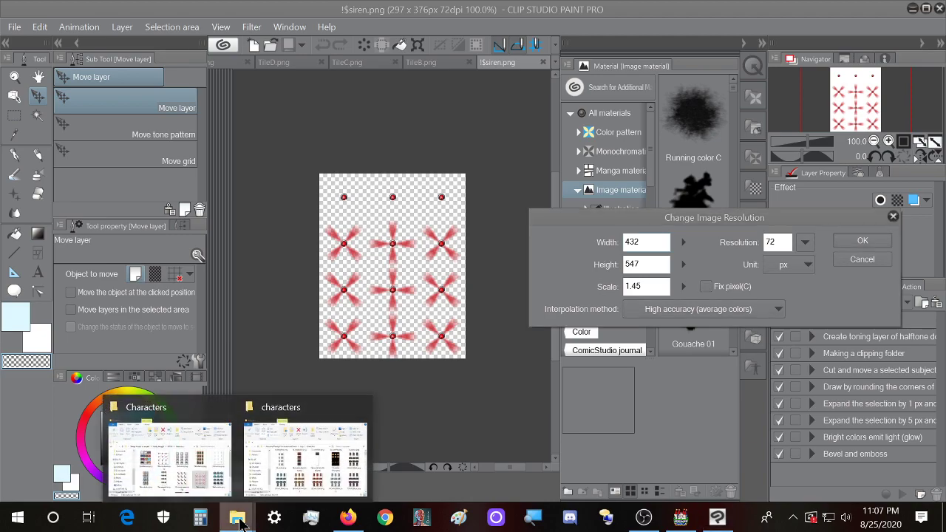
left_click(318, 471)
scroll(805, 289, "up", 2)
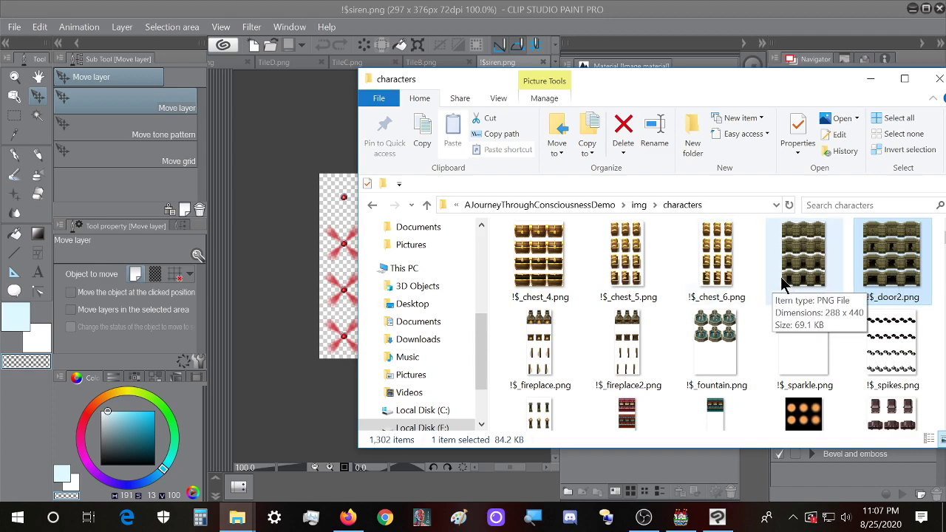
left_click(714, 13)
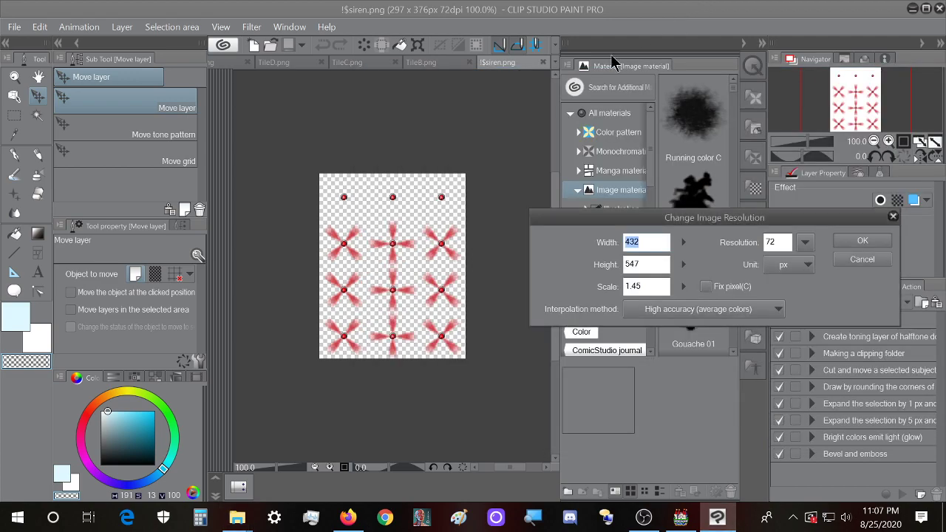
type("440")
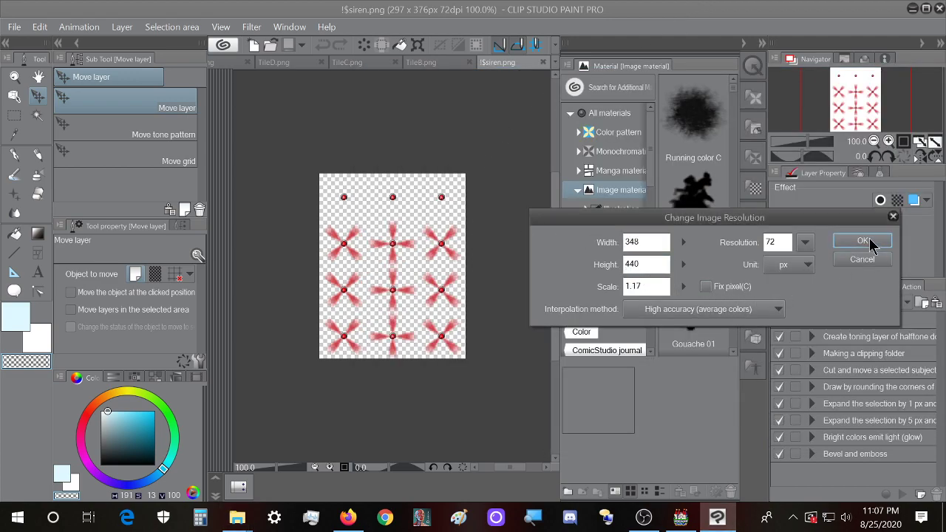
left_click(863, 243)
- Save the resized siren sheet as !$siren2.png in the RMVX Characters folder, accepting the loss of layer information
left_click(14, 26)
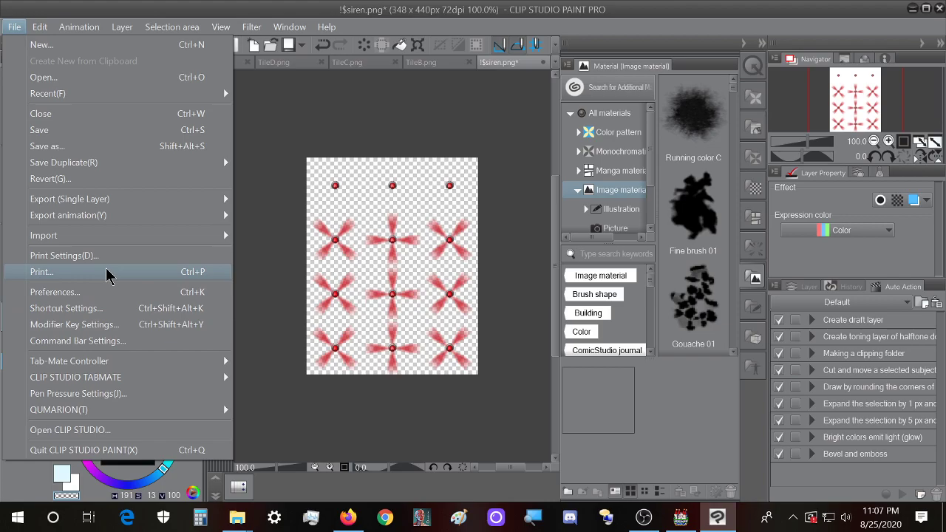
left_click(46, 145)
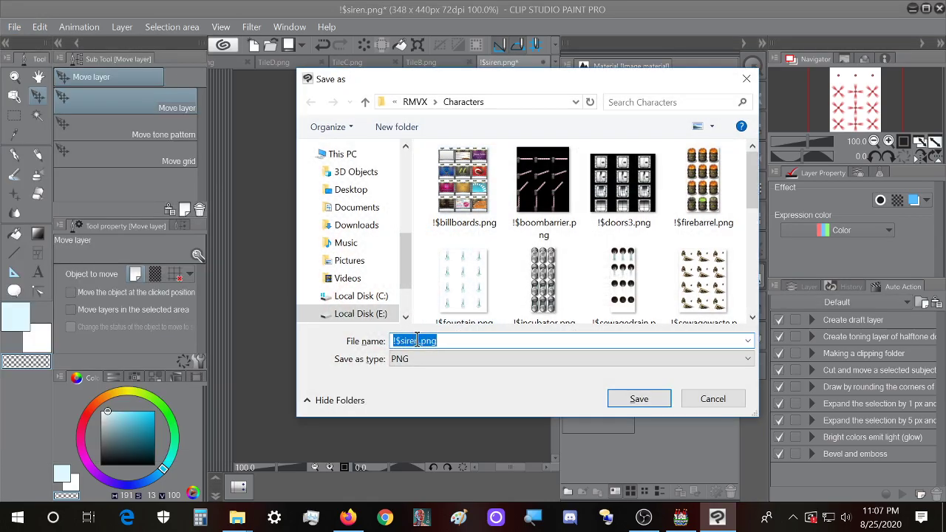
left_click(641, 399)
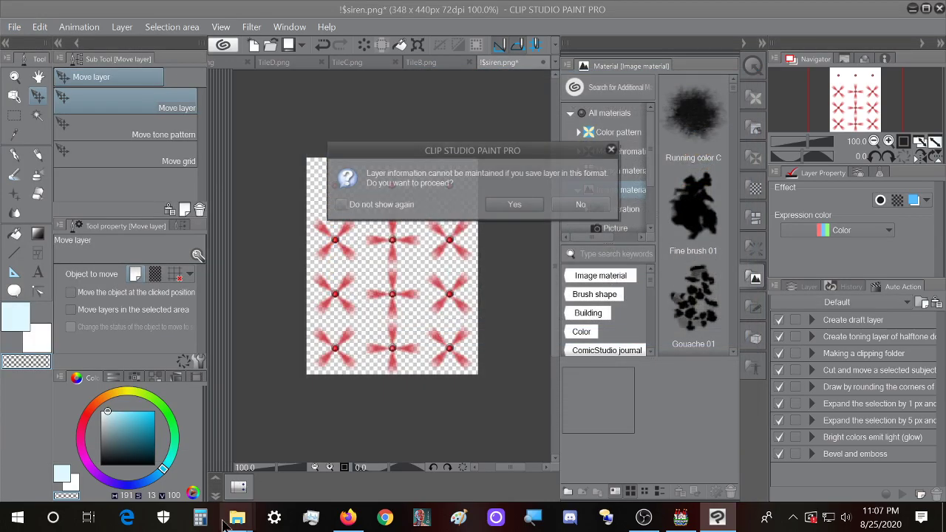
left_click(517, 204)
- Move !$siren2.png from the RMVX Characters folder into the project's img/characters folder
mouse_move(255, 521)
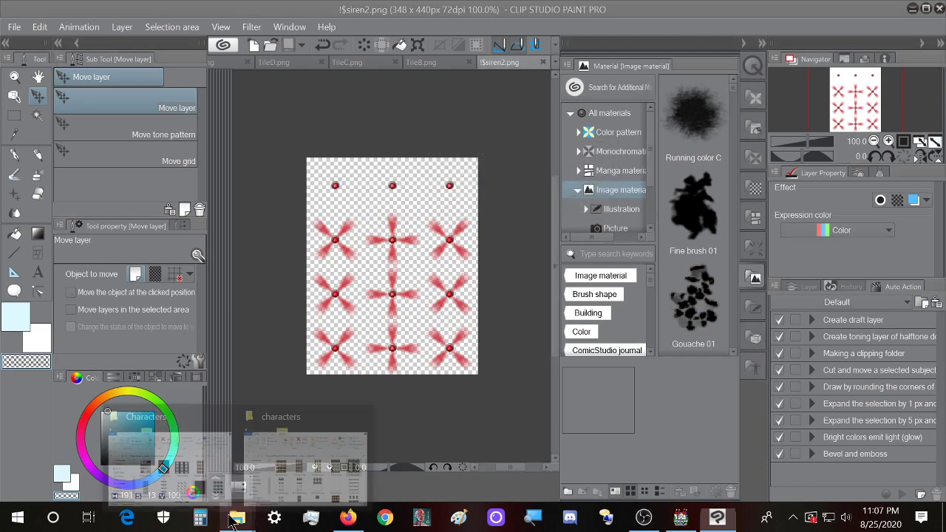
left_click(255, 451)
left_click(535, 323)
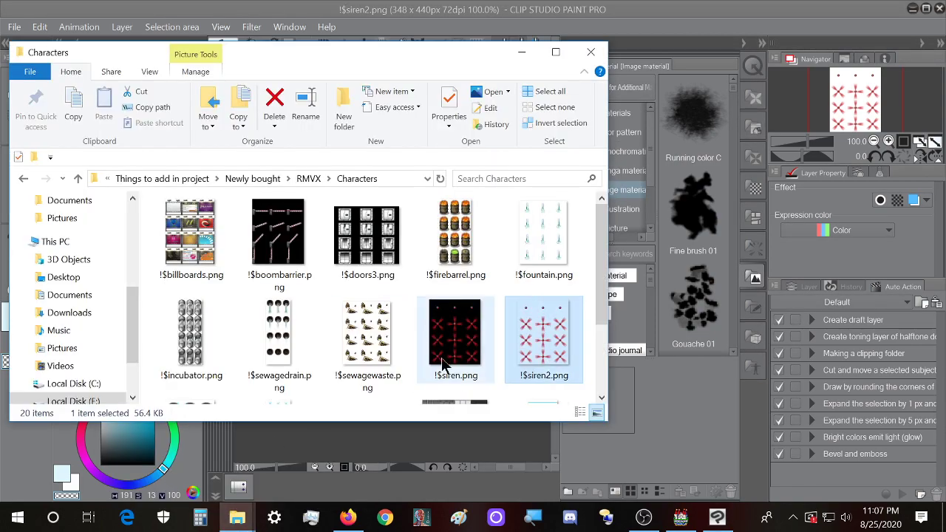
left_click(245, 520)
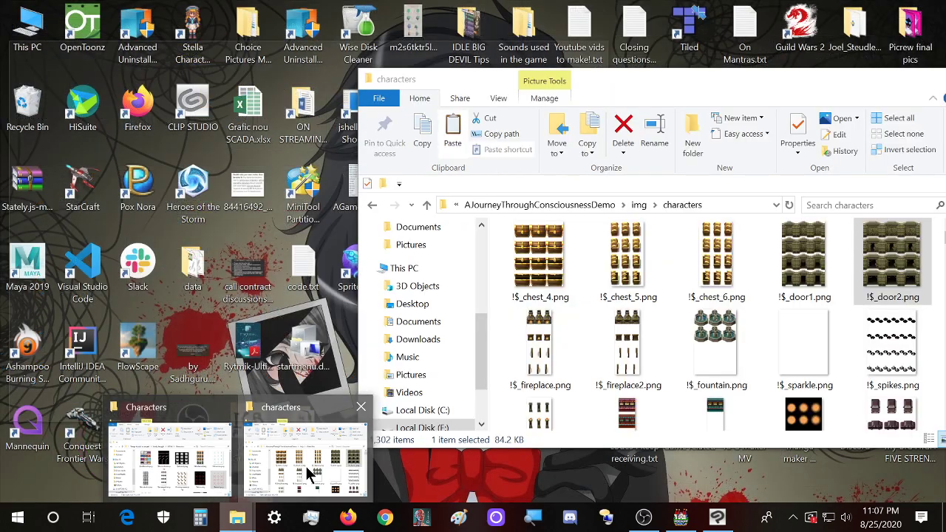
left_click(305, 465)
left_click_drag(703, 96, 509, 89)
key("ctrl+v")
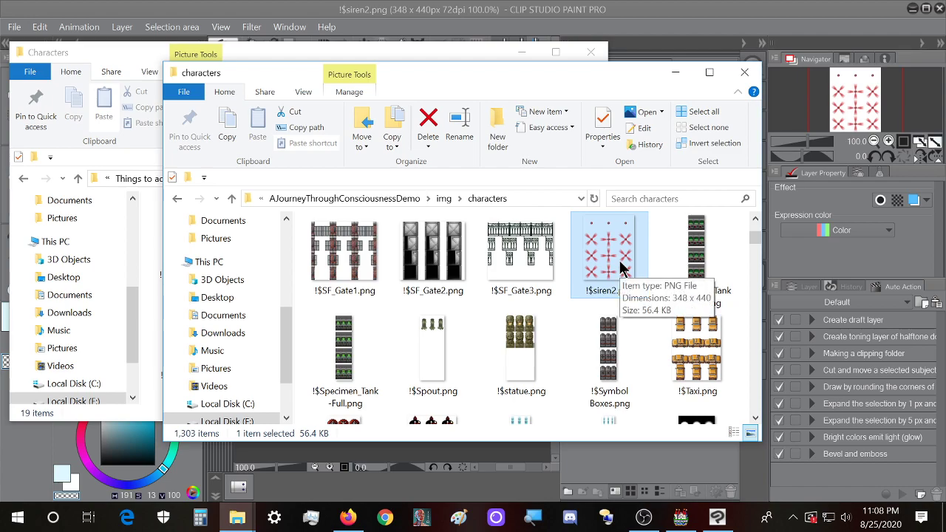
- Switch to RPG Maker MV, open the RIGHT Room HOUSE (1) map and create a new event on the grass strip between the tall trees
left_click(681, 517)
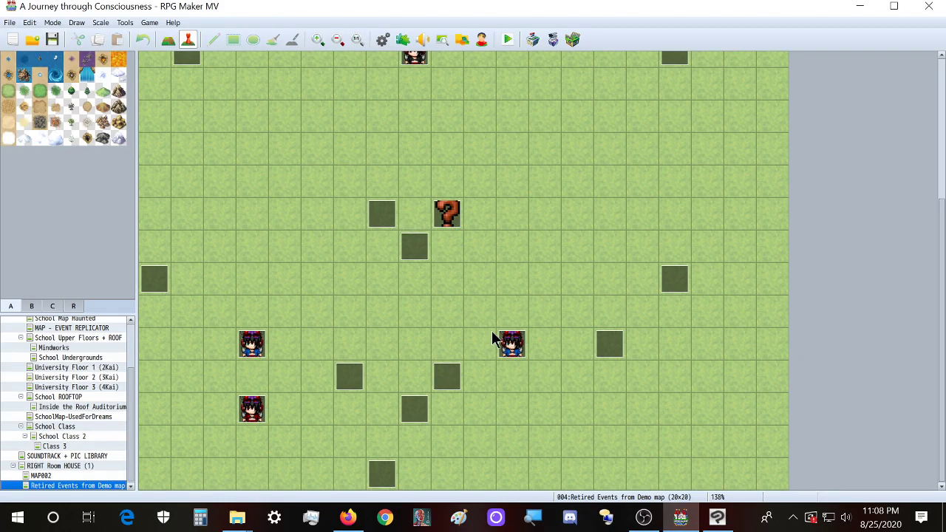
left_click(92, 465)
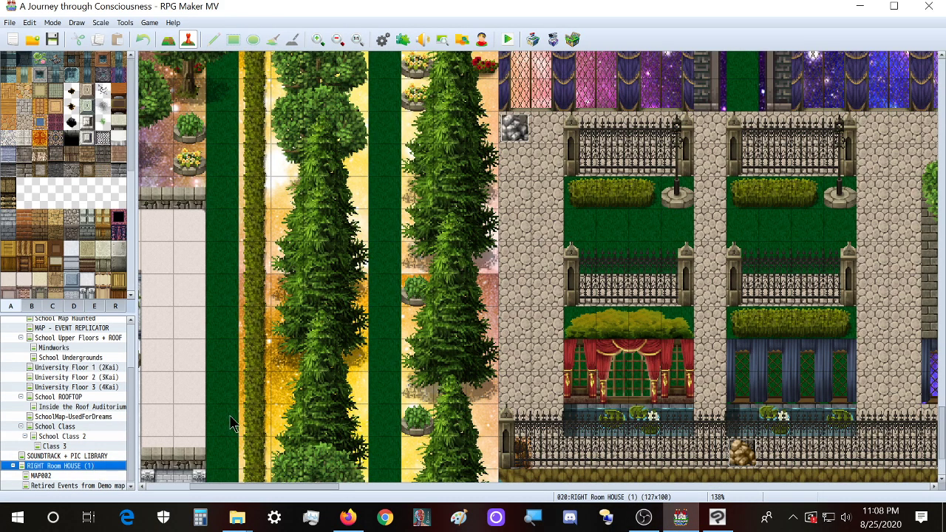
double_click(384, 291)
double_click(453, 153)
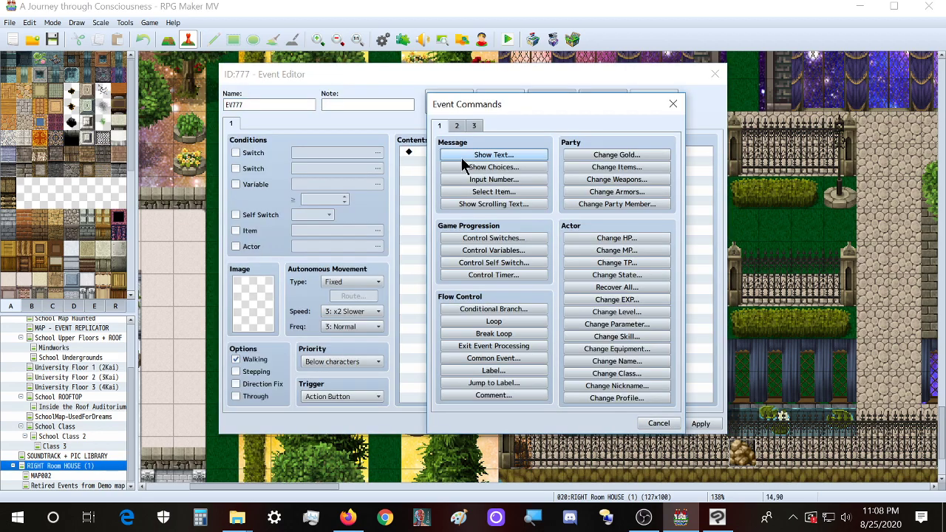
left_click(478, 156)
double_click(461, 258)
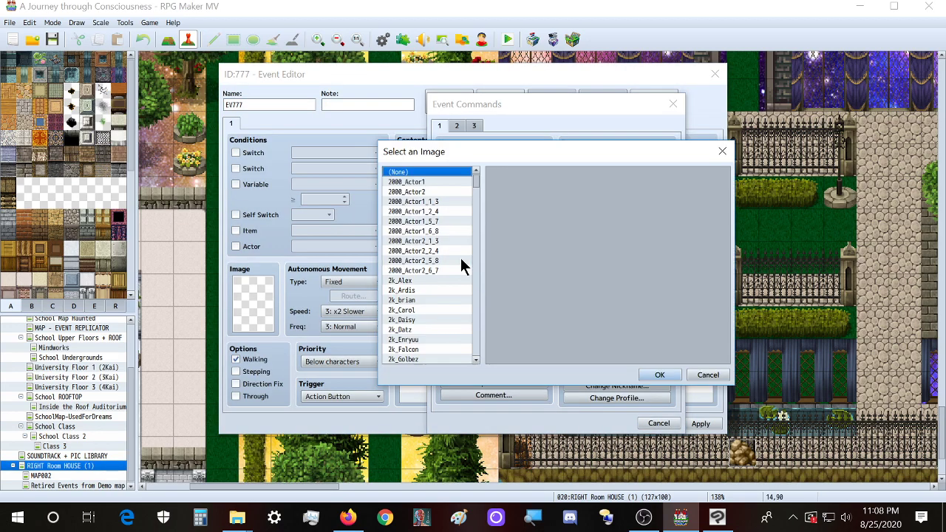
left_click(442, 260)
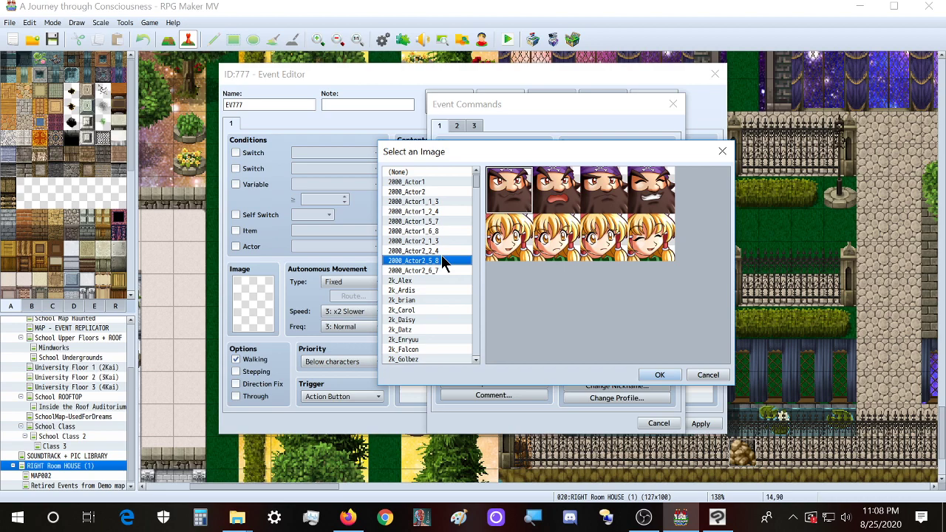
type("!")
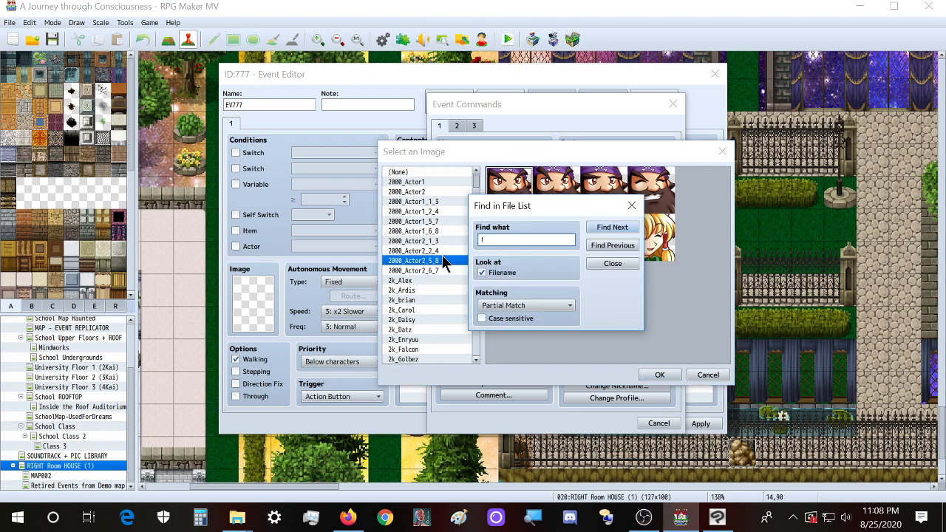
key("Return")
key("Escape")
key("Escape")
key("Escape")
key("Escape")
key("Escape")
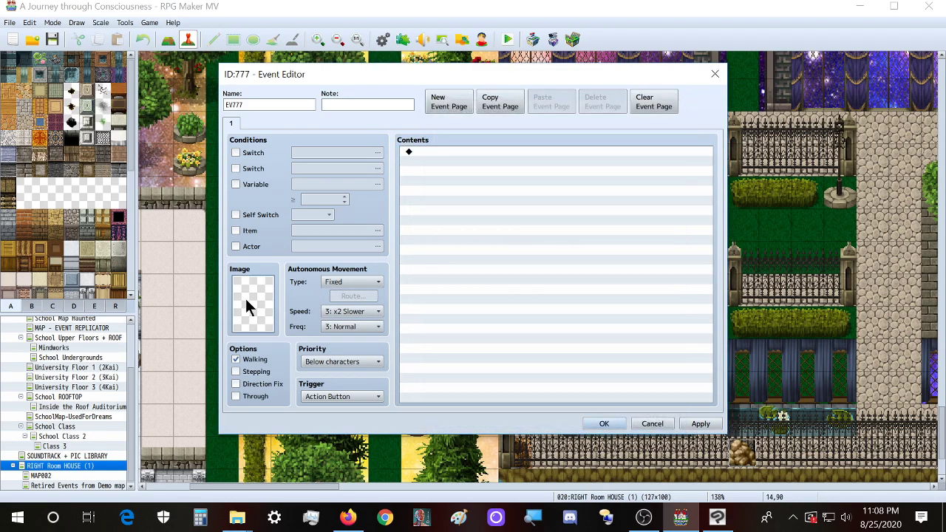
- Search the event image list for "siren" and assign the !$siren2 sheet as the event's image
double_click(247, 303)
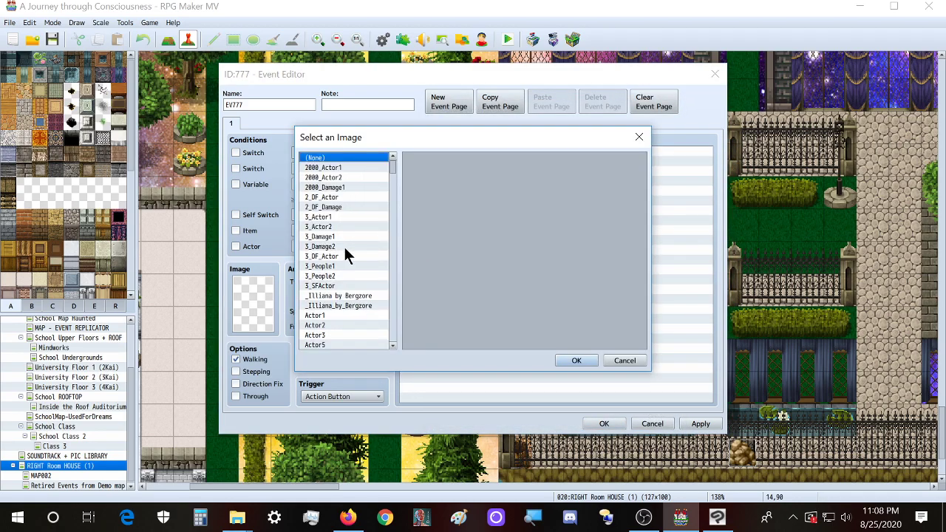
key("ctrl+f")
type("si")
type("remn")
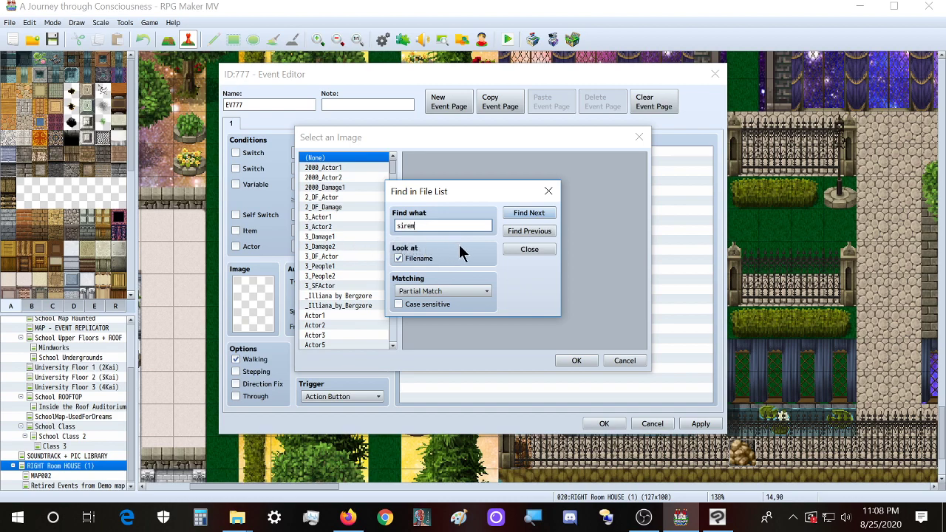
key("Return")
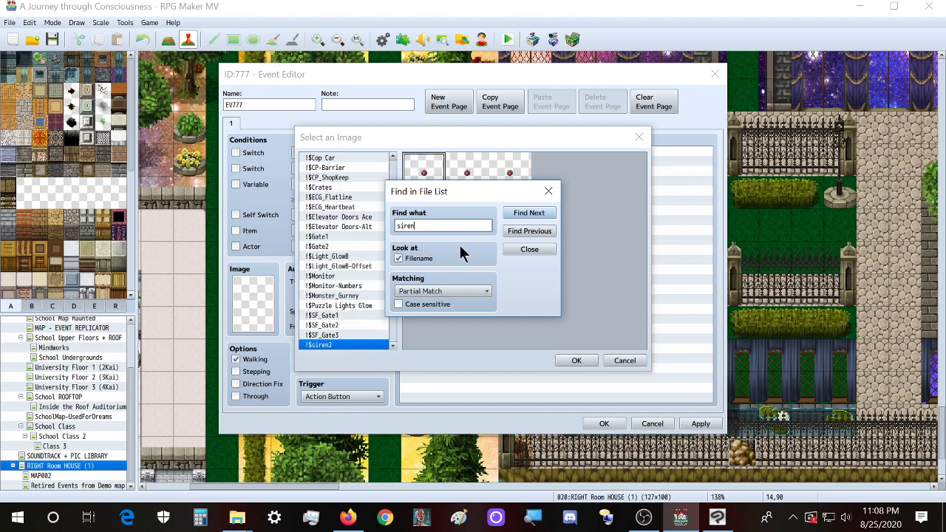
left_click_drag(491, 195, 602, 220)
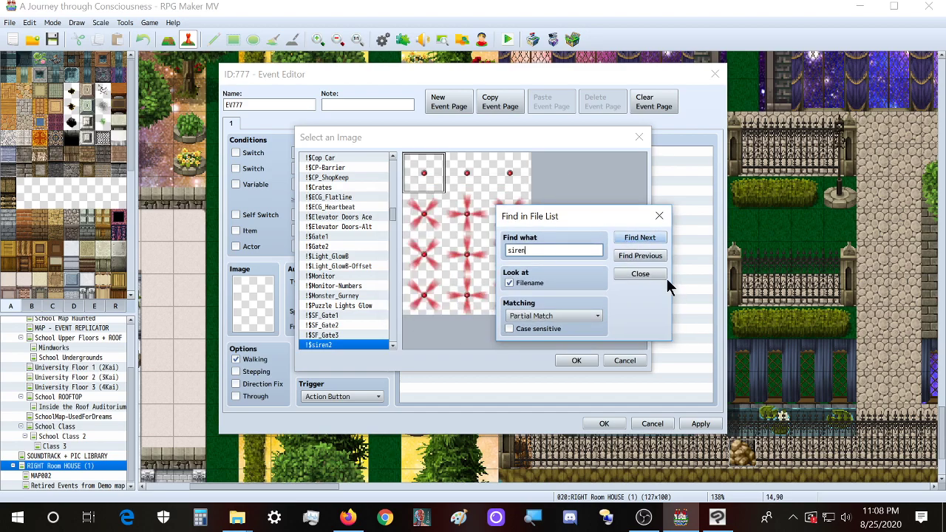
left_click(574, 360)
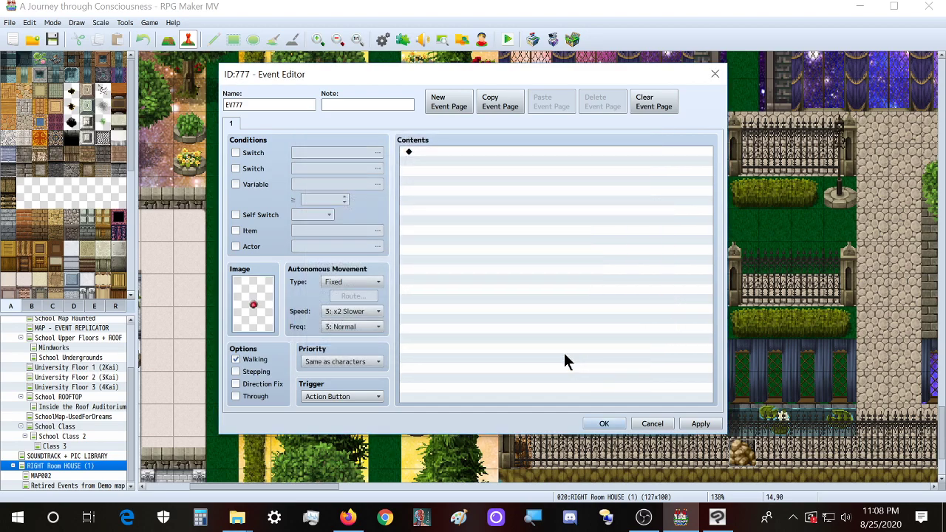
- Change the event's image to the plus-shaped siren frame in the third row and save the event
double_click(251, 309)
double_click(478, 256)
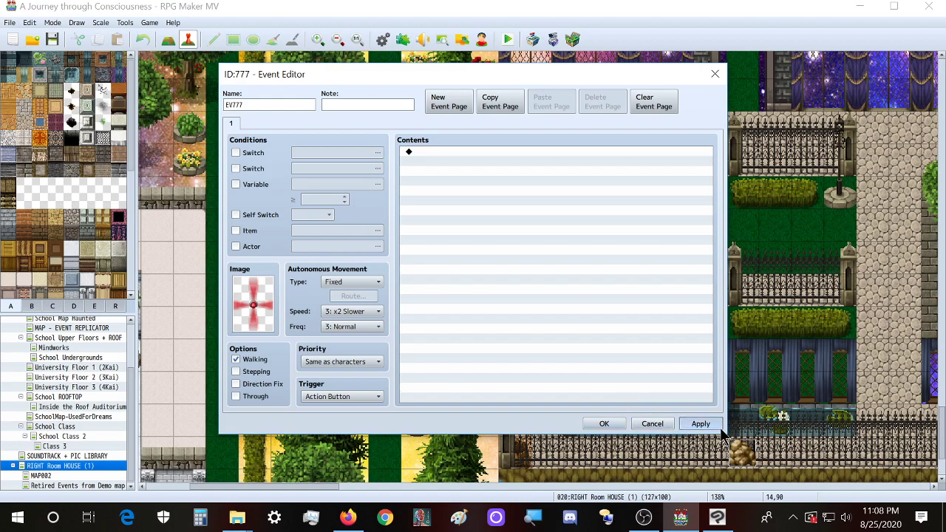
left_click(602, 425)
- Delete the siren test event from the grass strip on the map
left_click(368, 338)
left_click(384, 291)
key("Delete")
- Switch to the RMVX Characters folder in File Explorer and view !doors2.png full size, closing the viewer when done
left_click(248, 519)
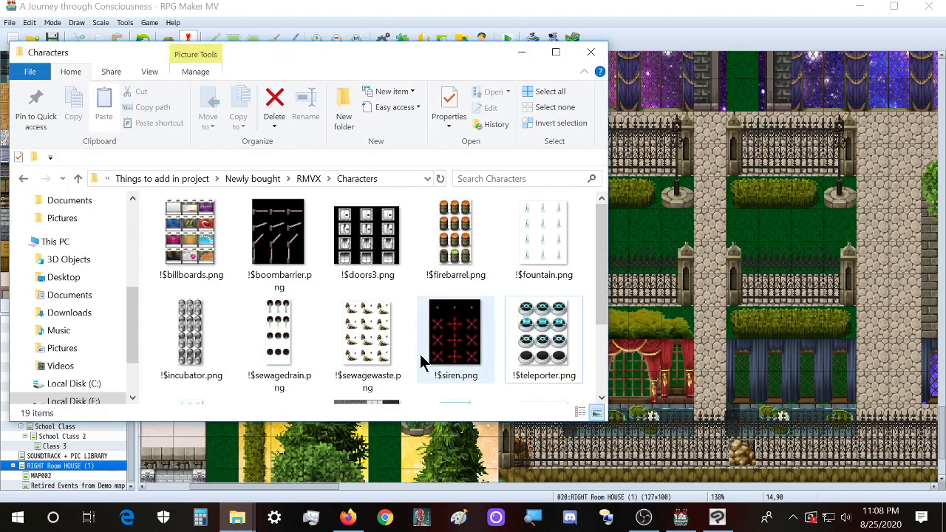
scroll(349, 302, "down", 1)
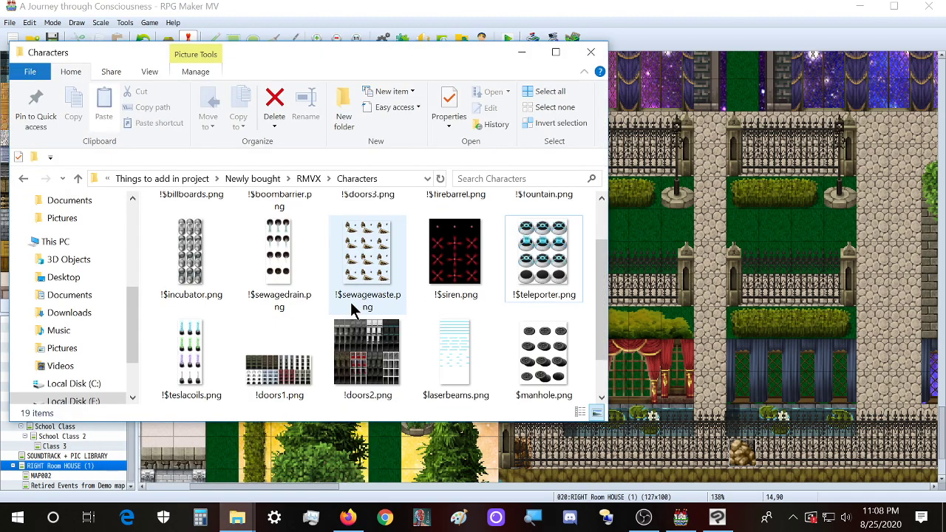
scroll(303, 370, "down", 1)
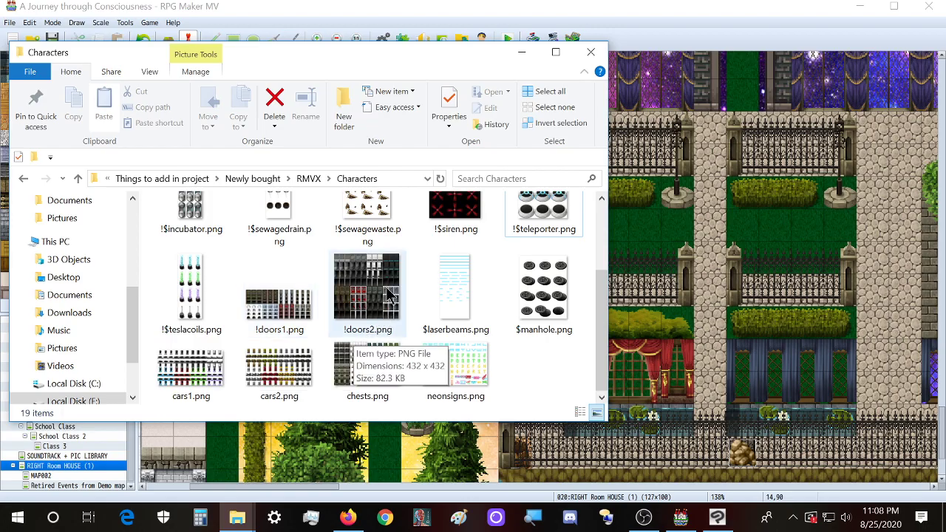
double_click(389, 294)
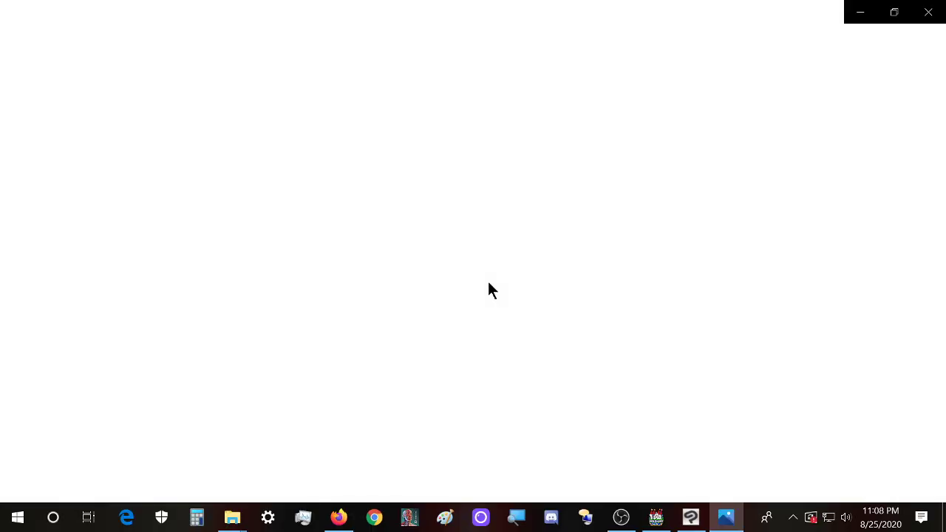
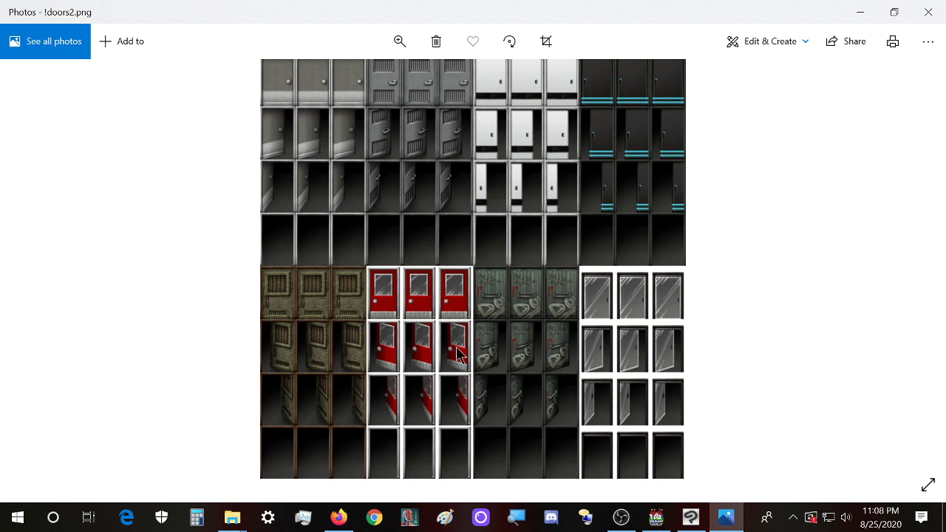
left_click(944, 12)
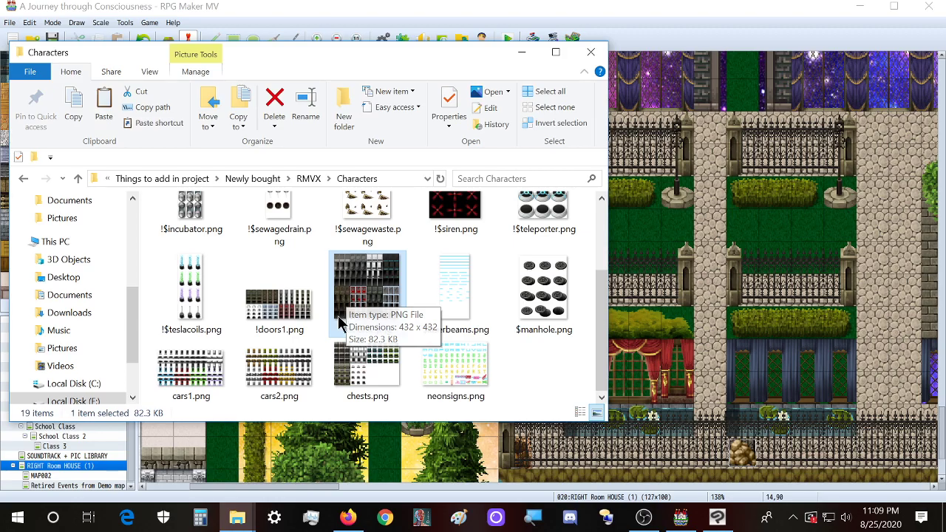
- Open !doors2.png from the RMVX Characters folder in Clip Studio Paint
left_click_drag(350, 58, 449, 60)
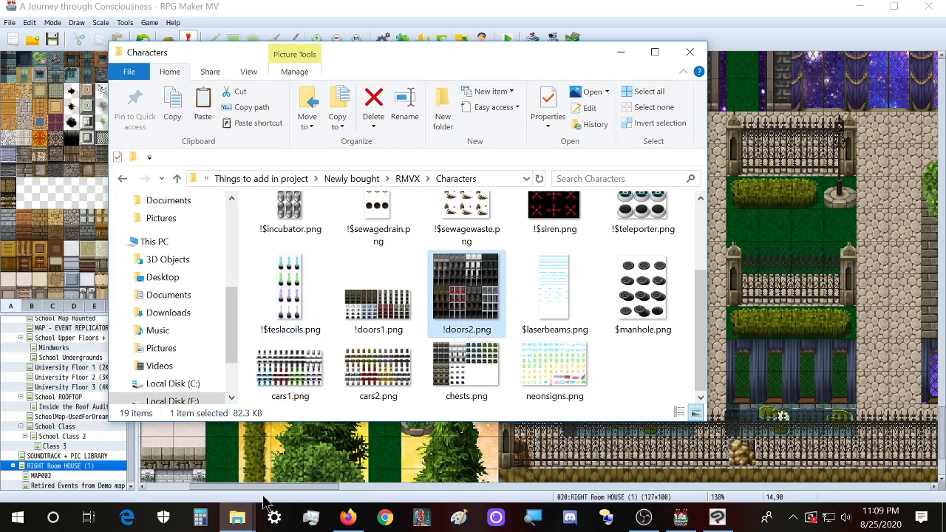
mouse_move(236, 517)
left_click(311, 464)
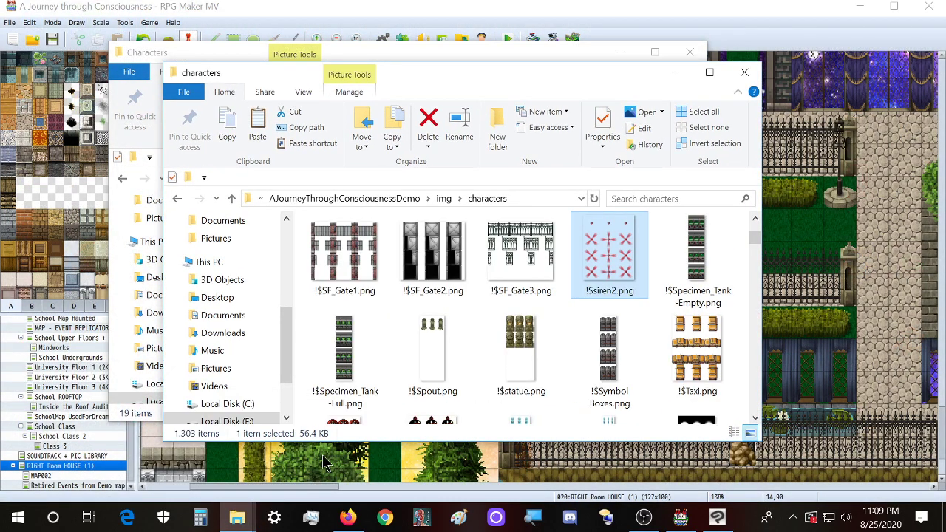
left_click(513, 284)
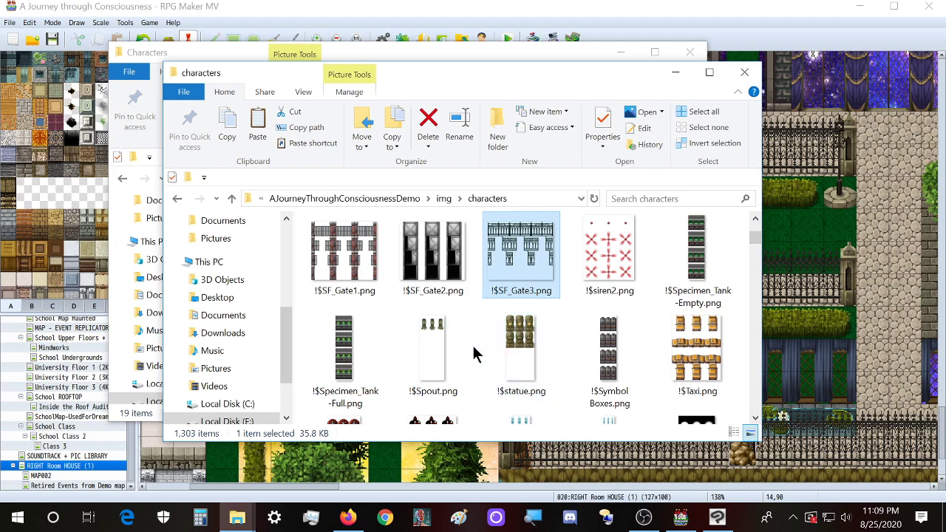
left_click(237, 518)
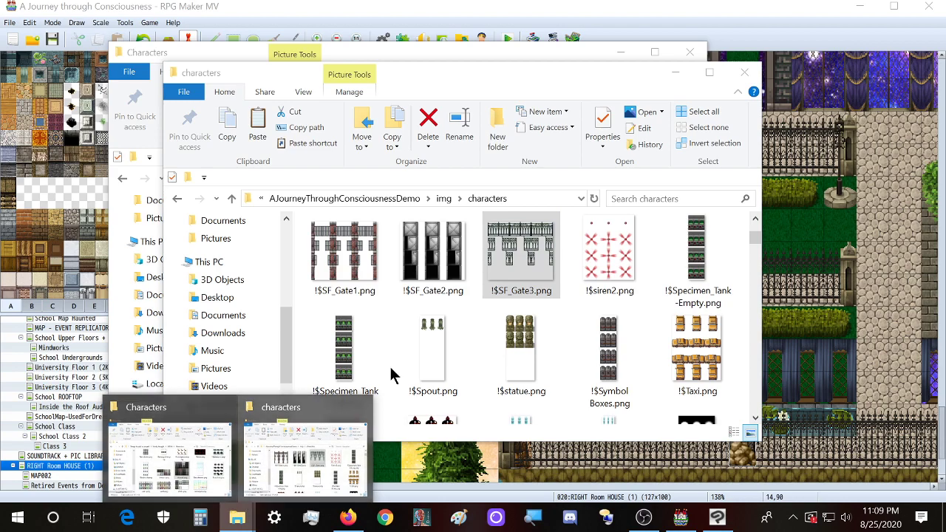
left_click(188, 477)
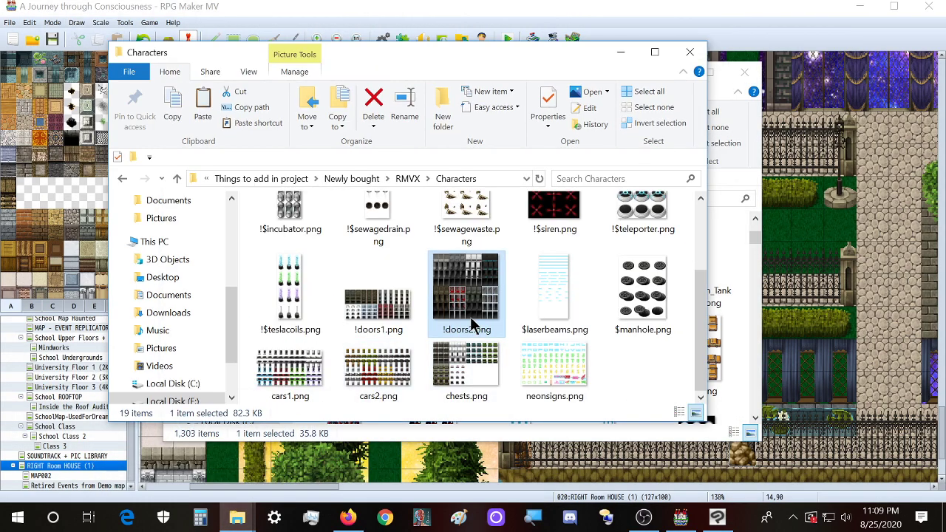
left_click(717, 519)
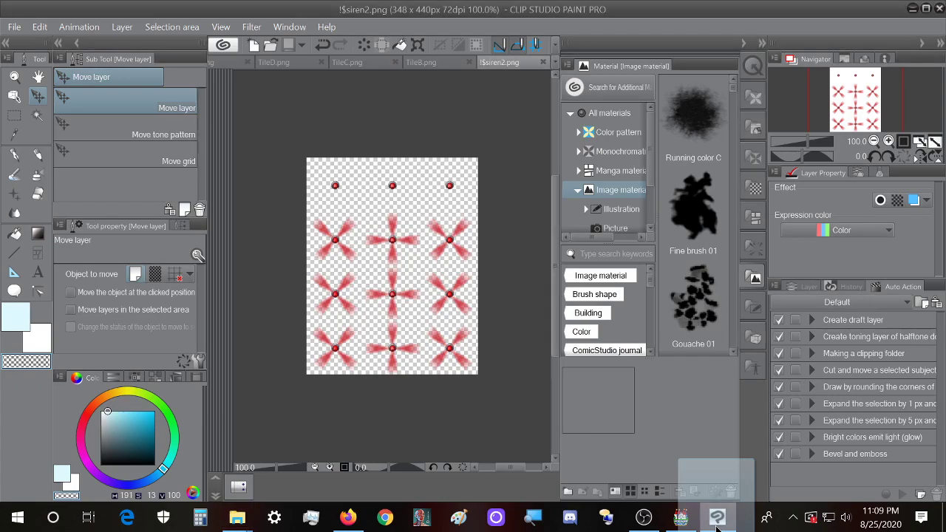
left_click_drag(717, 527, 481, 323)
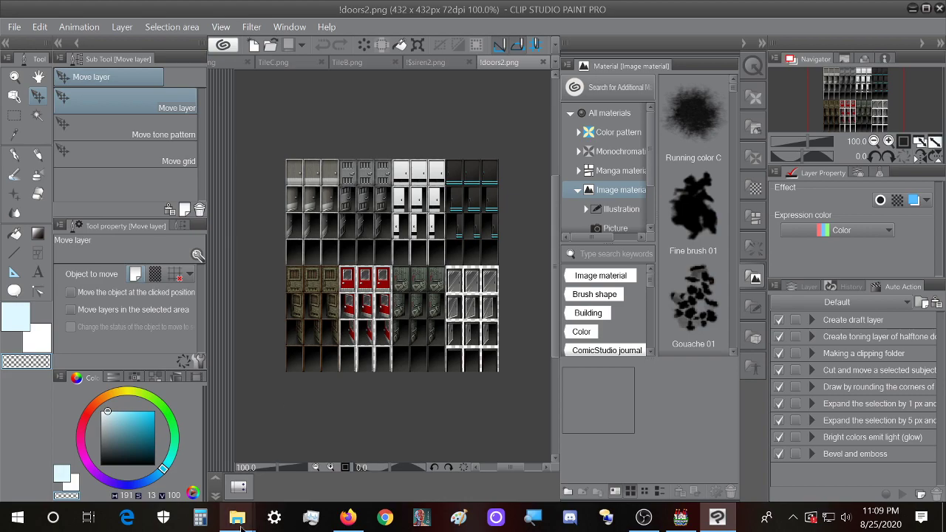
- Browse the sheets in the project's img/characters folder and check their dimensions against !doors2.png in Clip Studio Paint
mouse_move(237, 517)
left_click(300, 473)
scroll(584, 349, "up", 1)
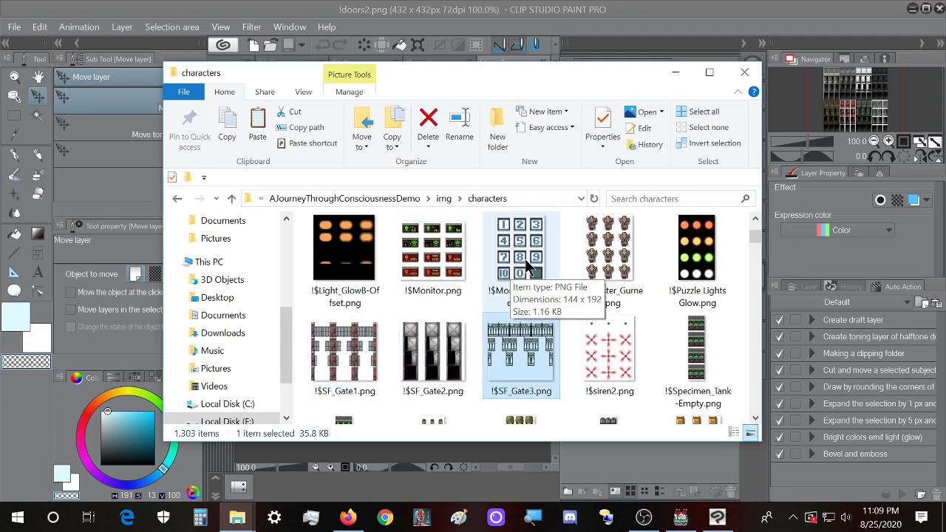
scroll(451, 251, "up", 3)
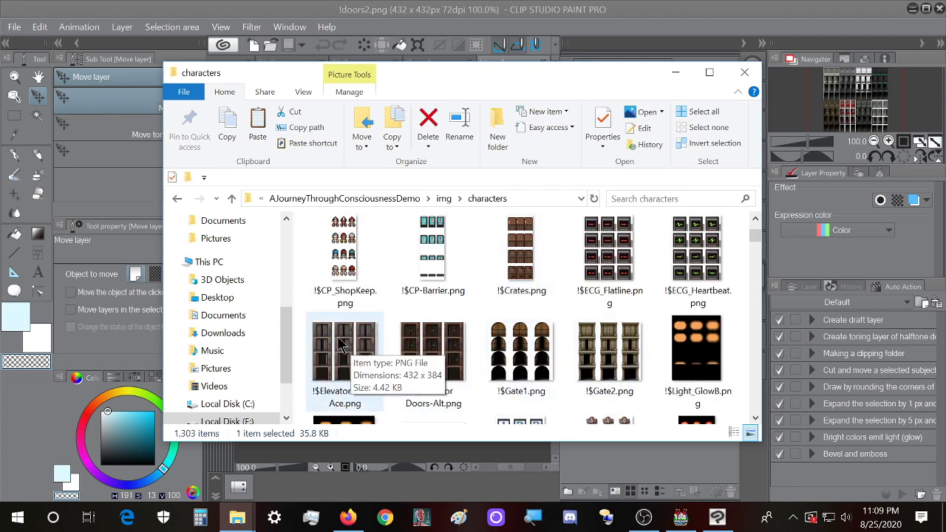
scroll(680, 332, "up", 3)
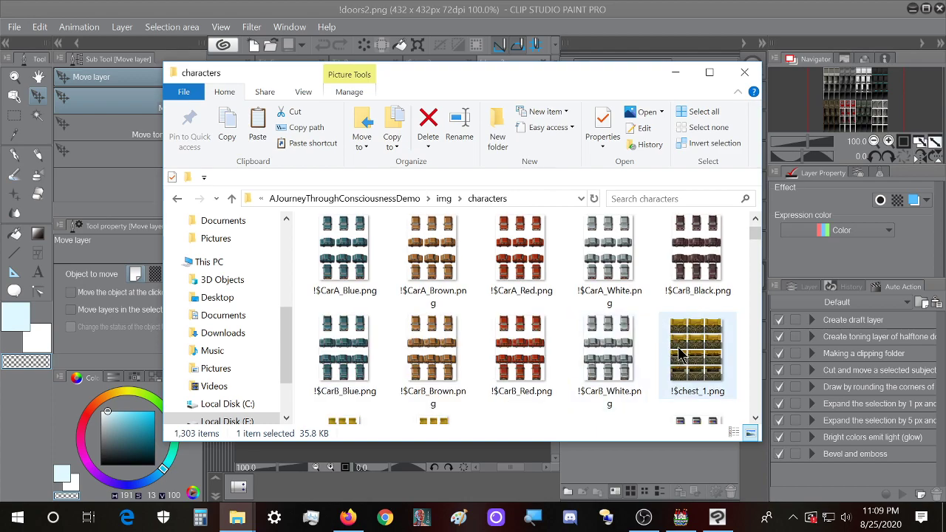
scroll(680, 355, "up", 6)
scroll(680, 355, "down", 15)
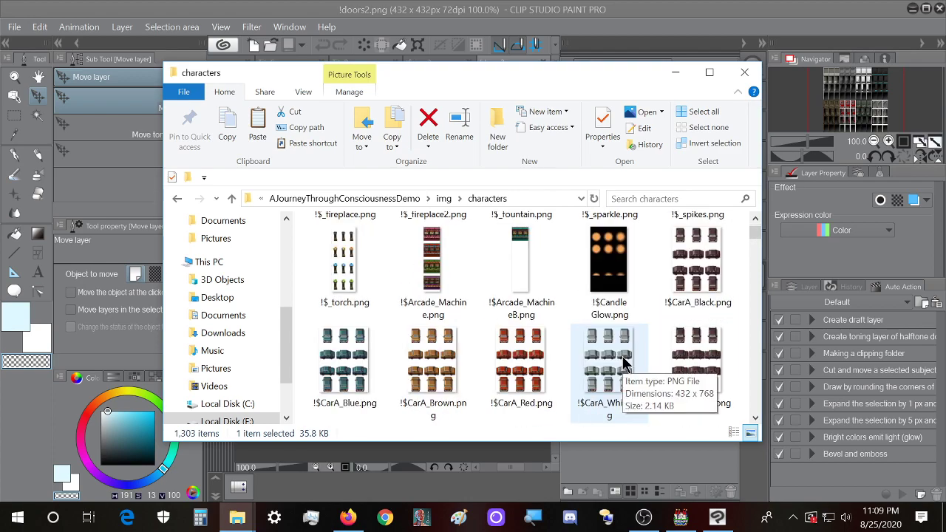
scroll(691, 392, "down", 2)
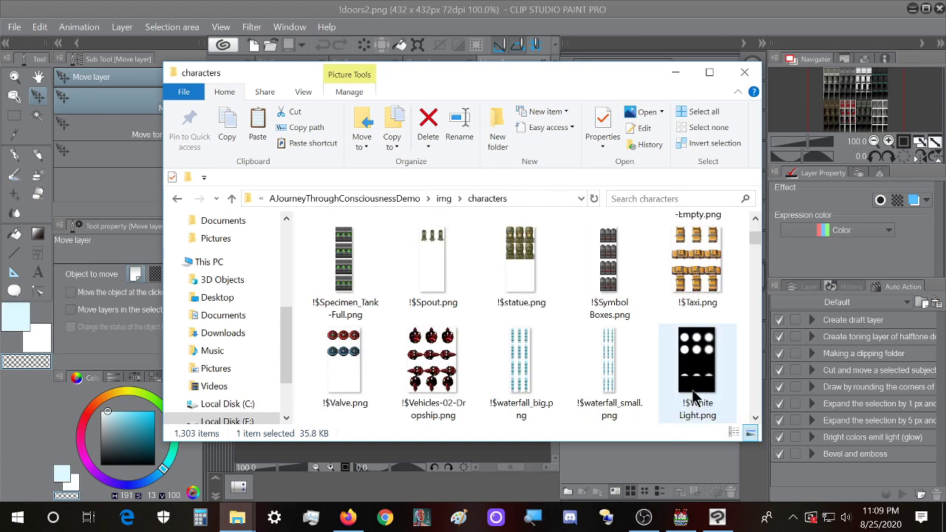
scroll(536, 269, "up", 3)
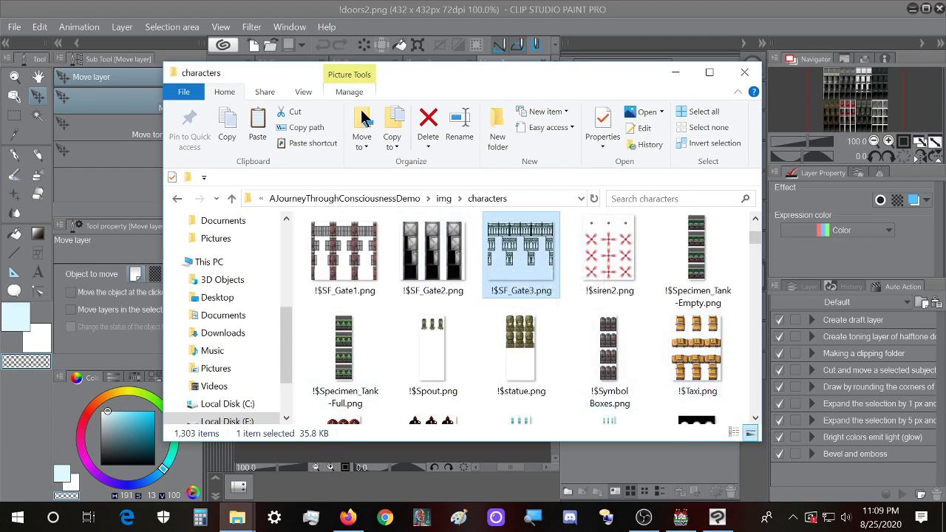
left_click(407, 13)
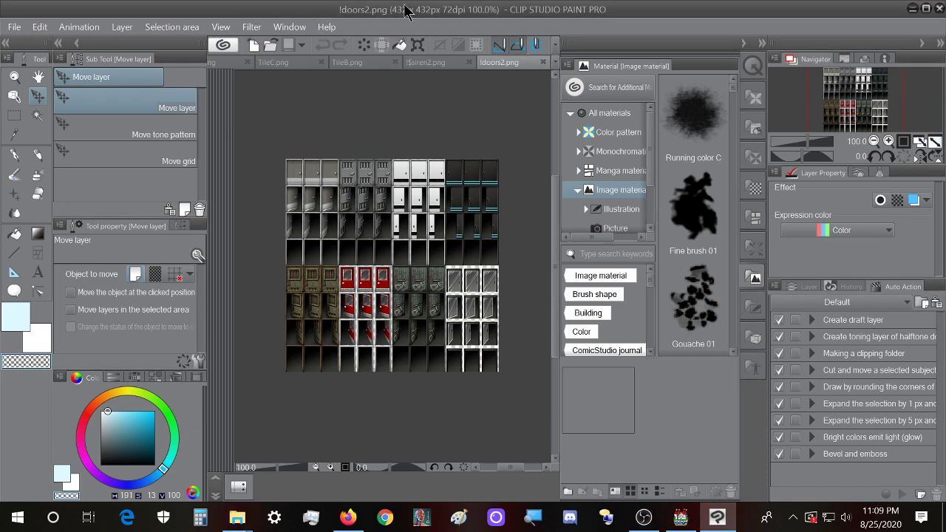
left_click(13, 27)
left_click(87, 7)
- Copy !doors2.png from the RMVX Characters folder into the project's img/characters folder
mouse_move(237, 517)
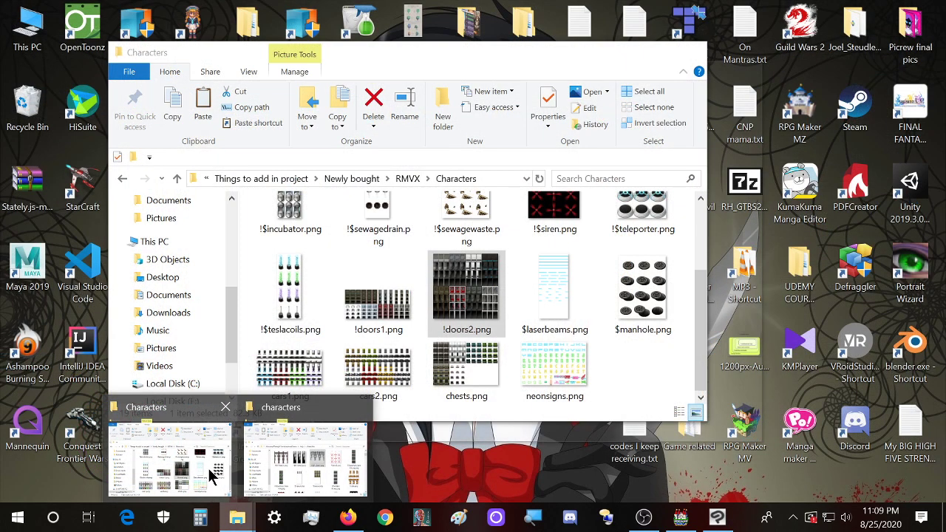
left_click(208, 468)
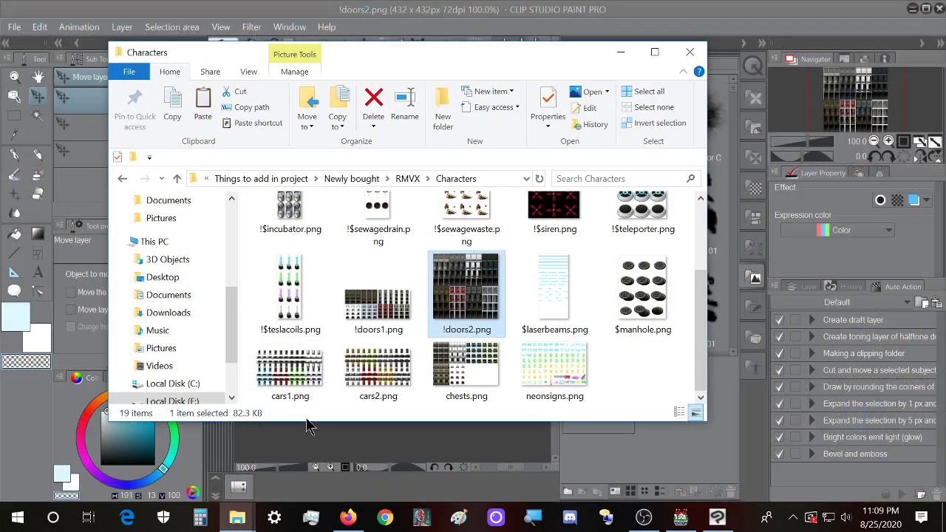
mouse_move(236, 517)
left_click(299, 473)
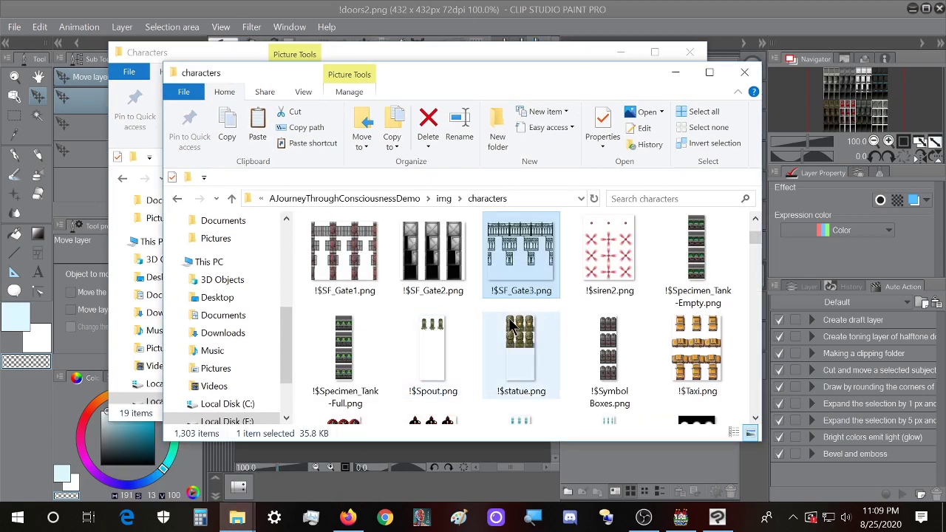
key("ctrl+v")
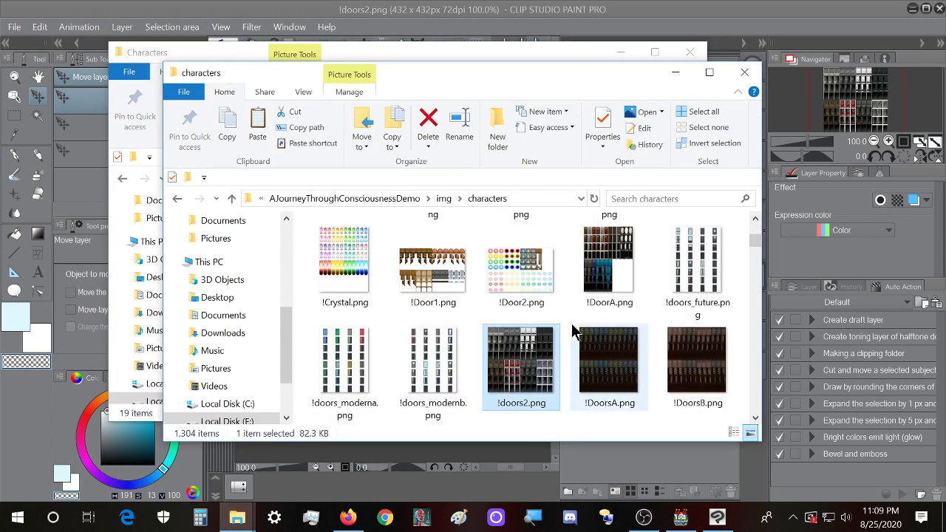
- Switch to RPG Maker MV, create a new event on the grass strip between the trees and open its image selection
left_click(680, 517)
double_click(397, 294)
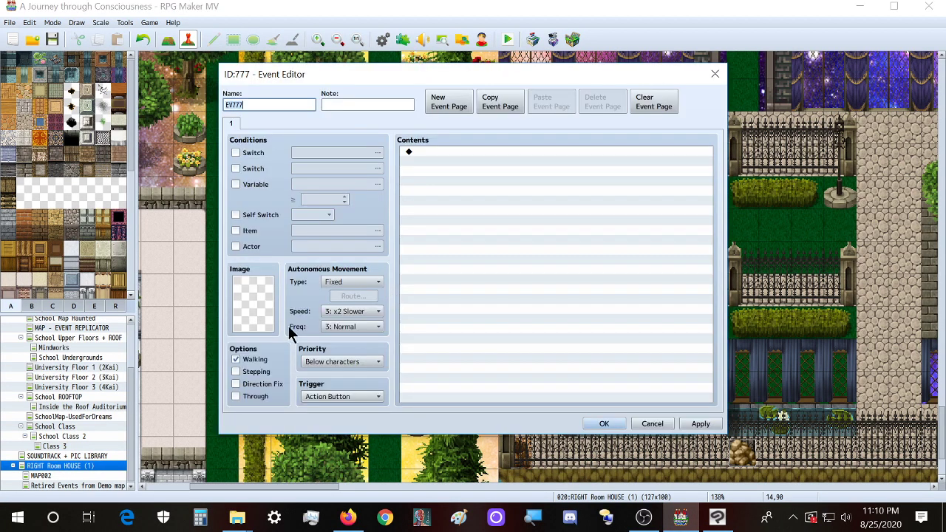
double_click(271, 310)
left_click(318, 276)
- Search the image list for "doors" and set a partly open red door from !doors2 as the new event's image
key("ctrl+f")
type("doors")
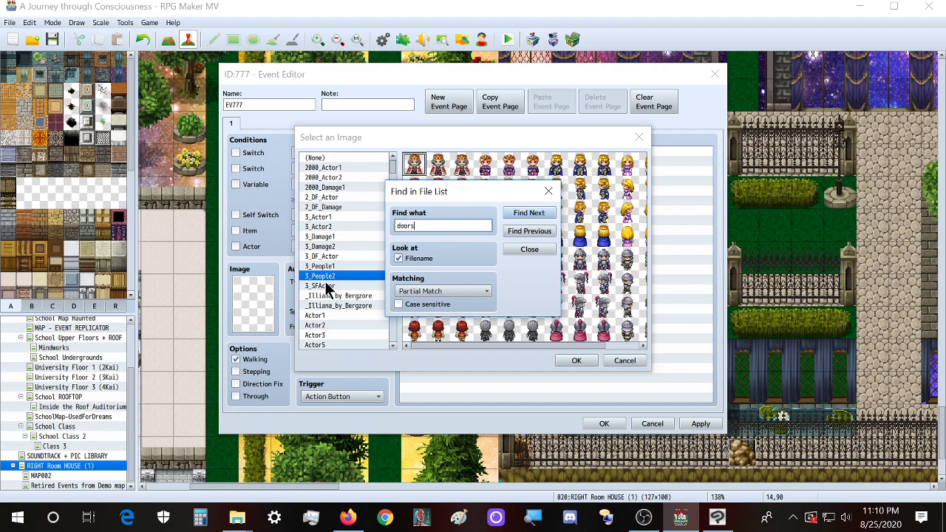
key("Return")
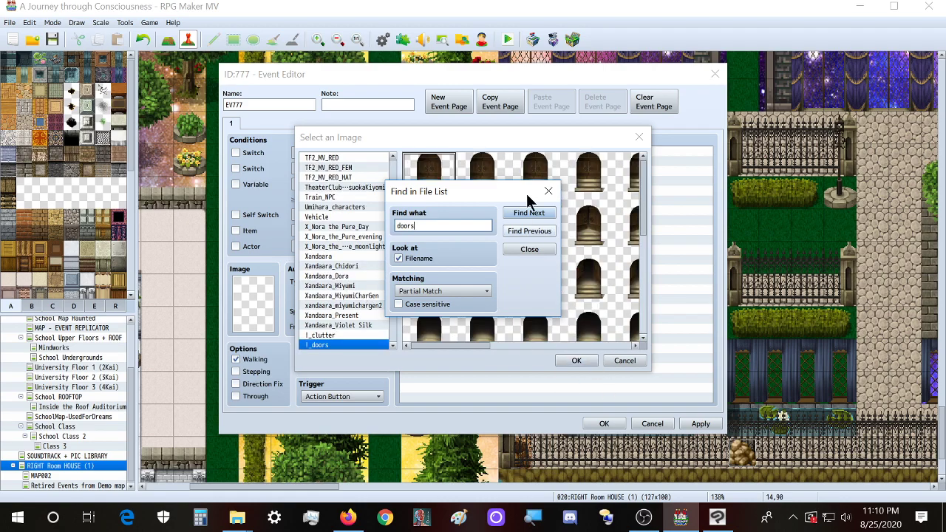
left_click_drag(515, 198, 193, 163)
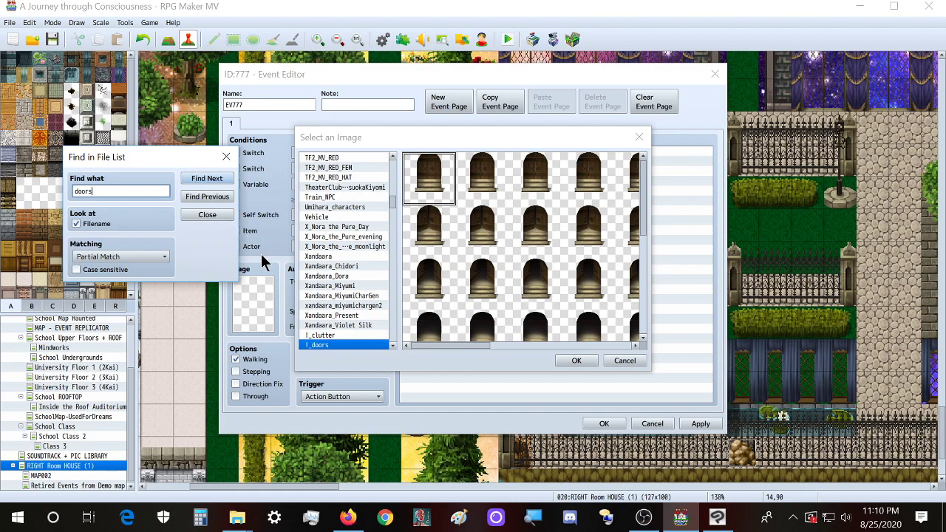
key("Return")
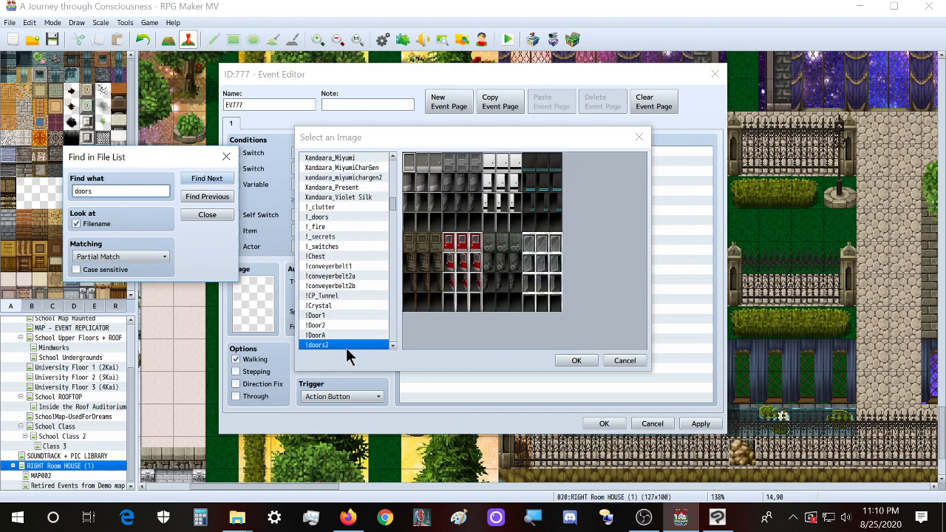
left_click(475, 203)
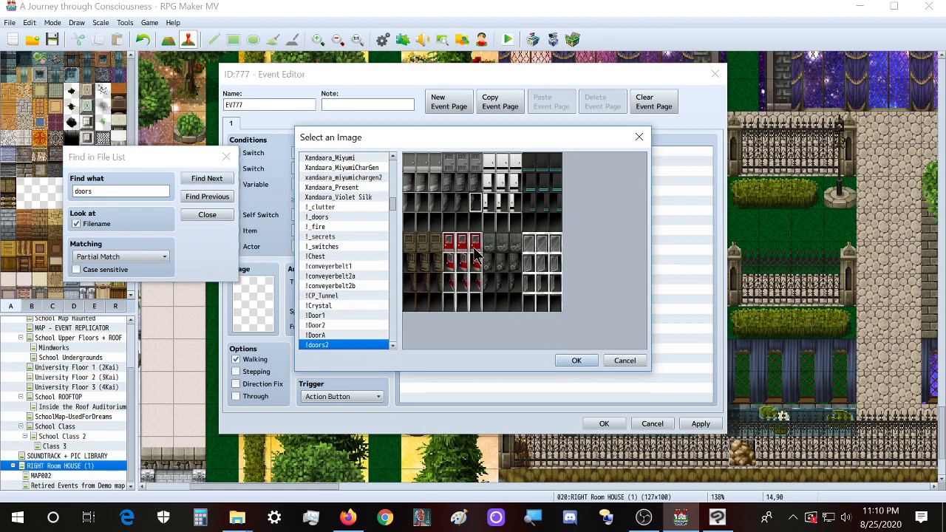
left_click(463, 275)
left_click(576, 360)
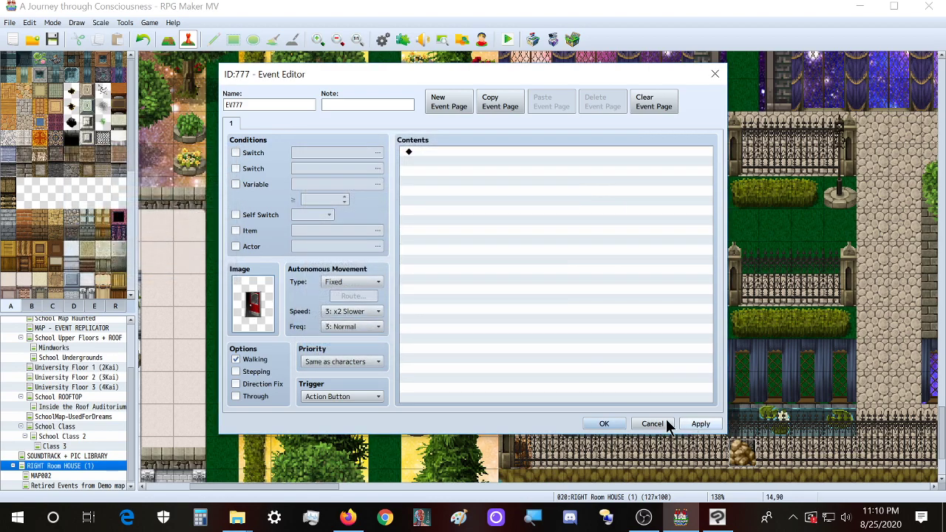
- Review the !doors2 sheet again in the event's image selection without changing it, and discard the new event
double_click(264, 306)
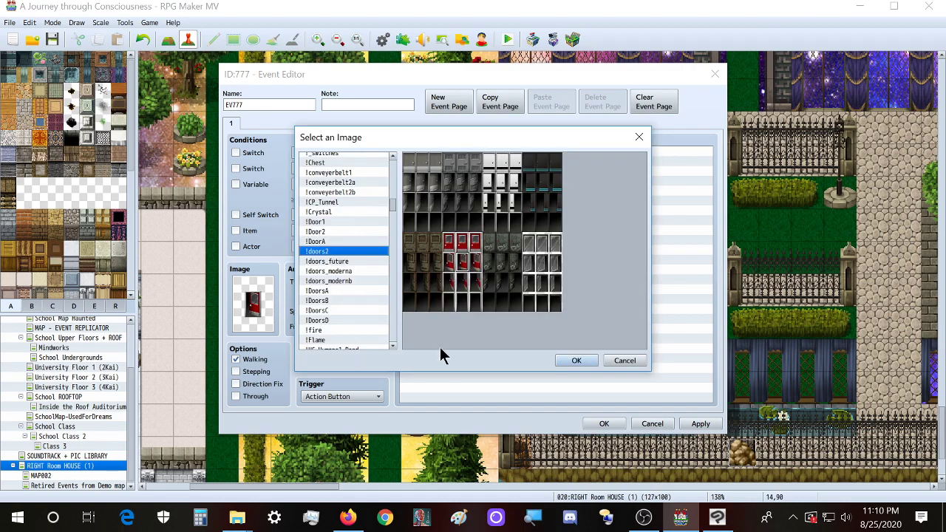
left_click(635, 363)
left_click(647, 427)
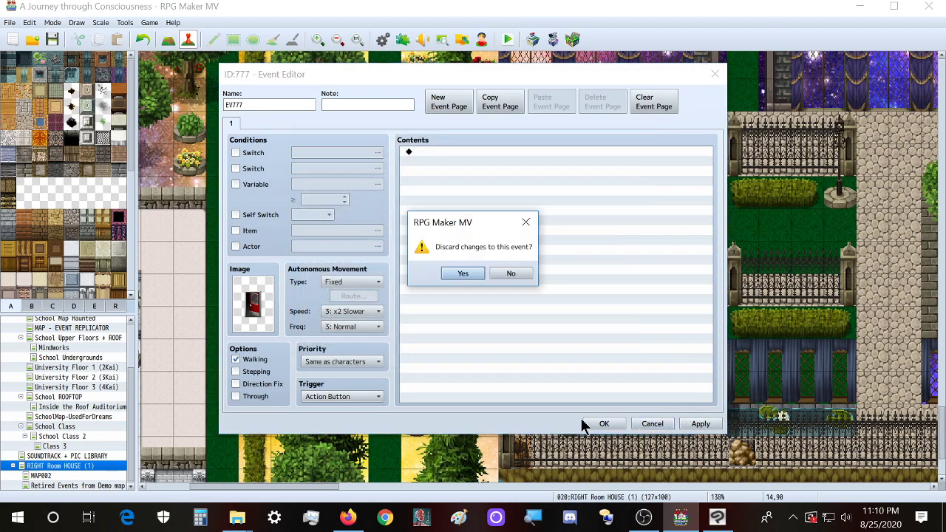
left_click(469, 273)
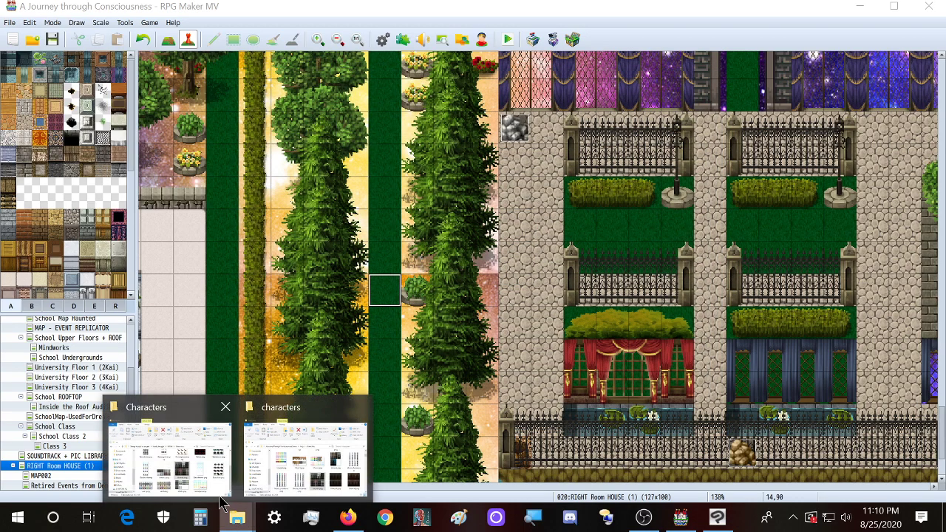
- Switch to Clip Studio Paint and change the image resolution of !doors2.png to a width of 576 px
left_click(717, 518)
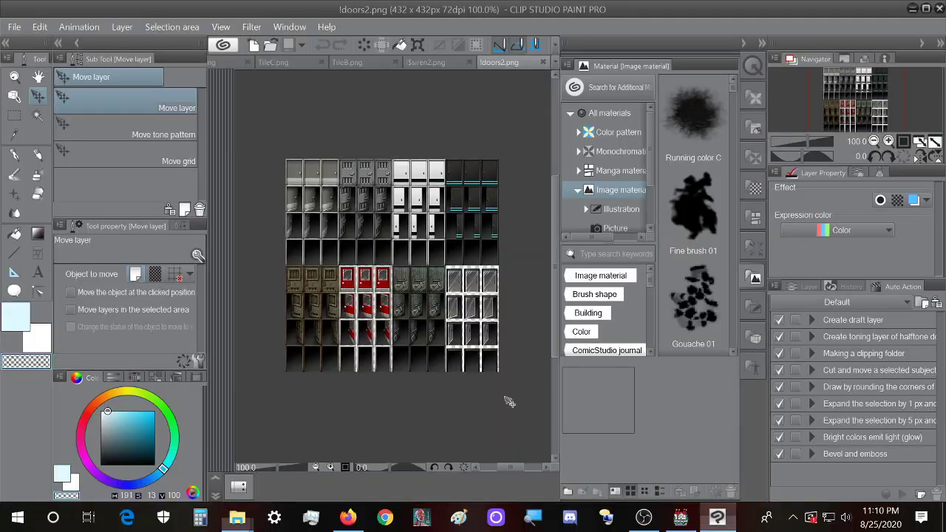
left_click(11, 27)
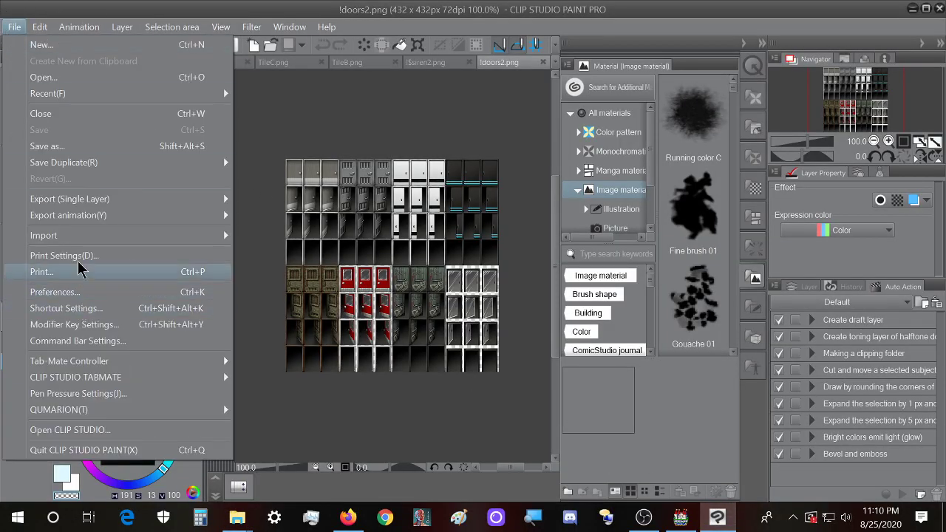
mouse_move(57, 20)
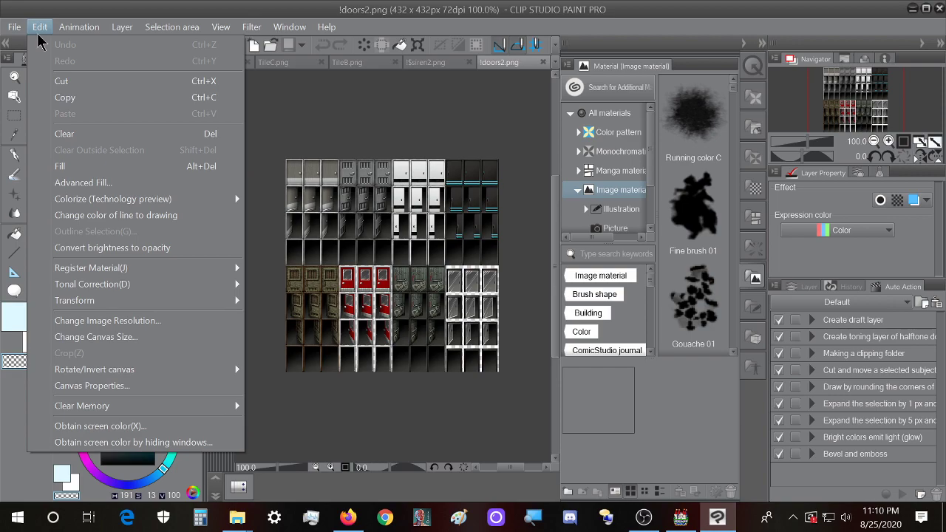
left_click(111, 320)
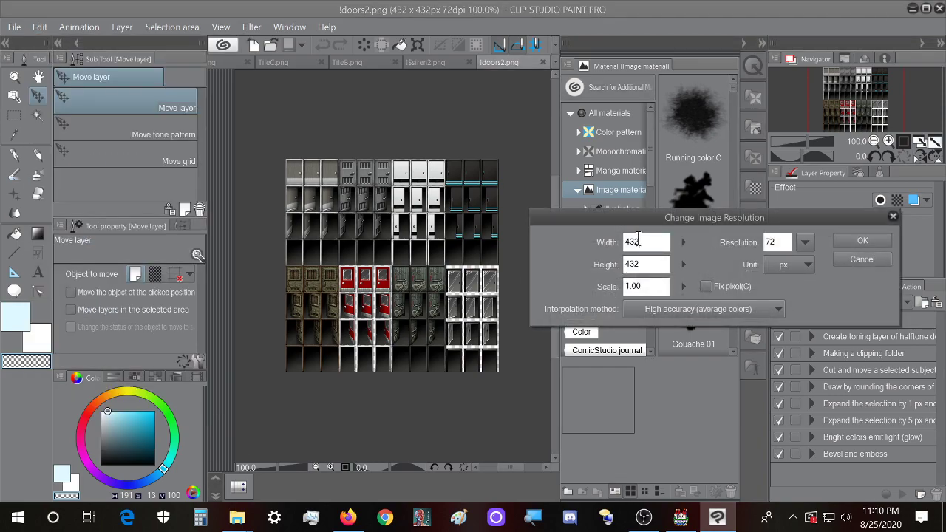
type("576")
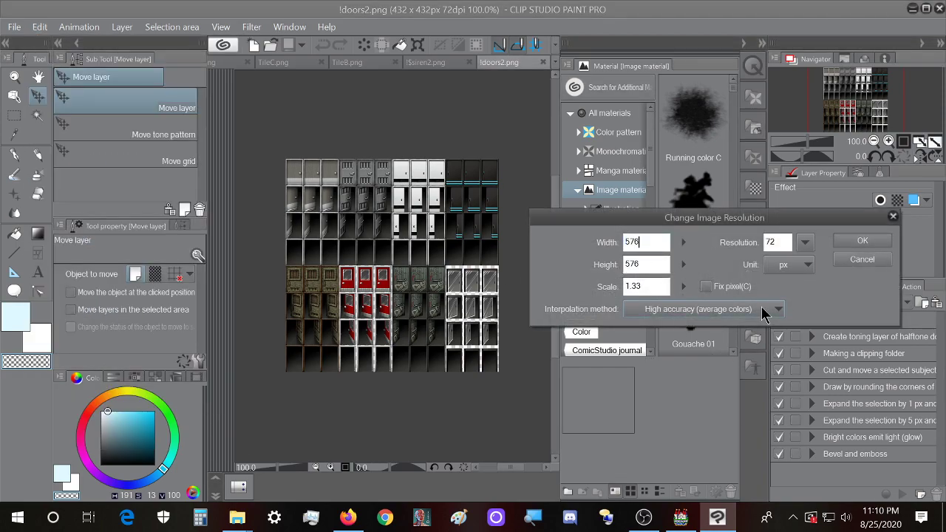
left_click(862, 241)
- Save the resized door sheet as !doors3.png in the RMVX Characters folder, accepting the loss of layer information
left_click(14, 27)
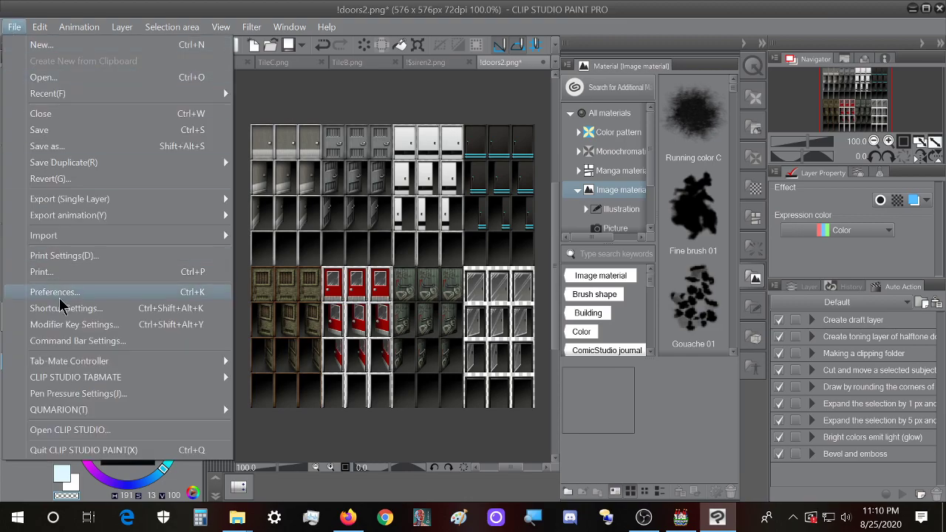
mouse_move(220, 27)
left_click(207, 7)
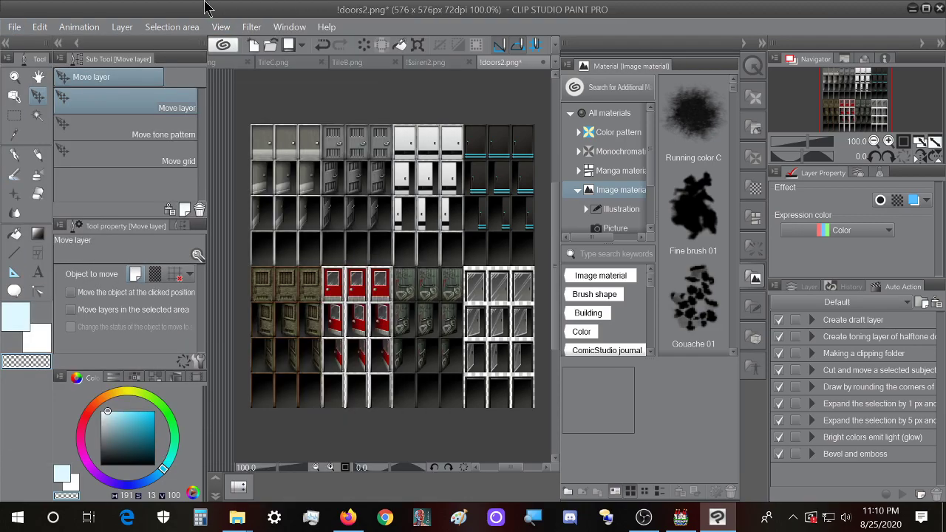
key("alt+shift+s")
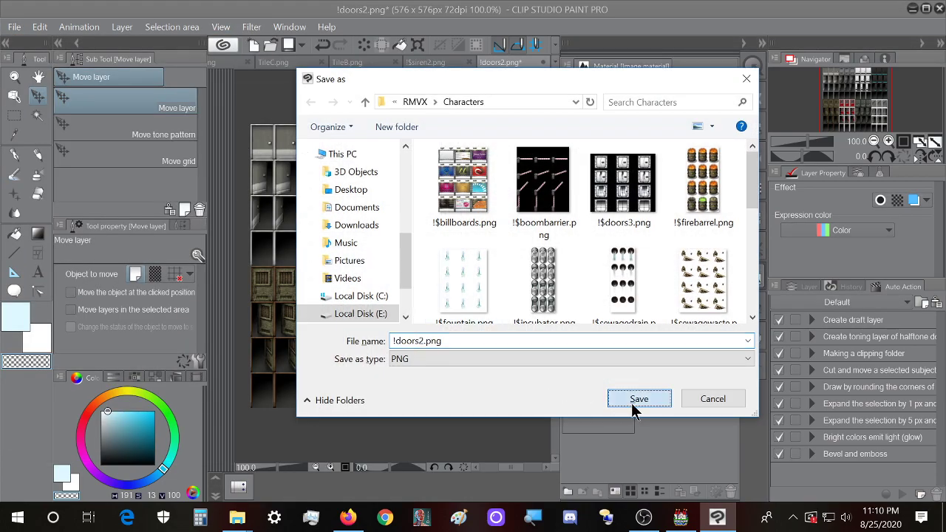
left_click(631, 403)
left_click(517, 265)
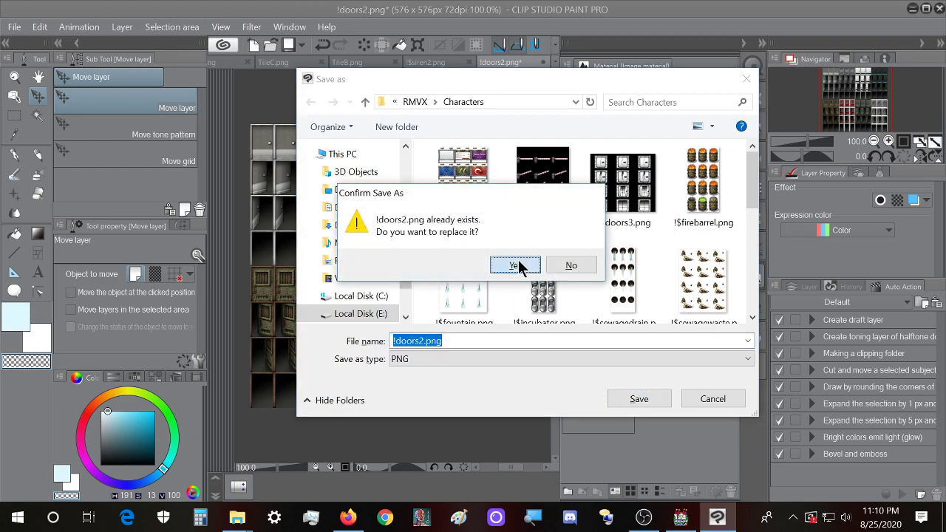
left_click(572, 266)
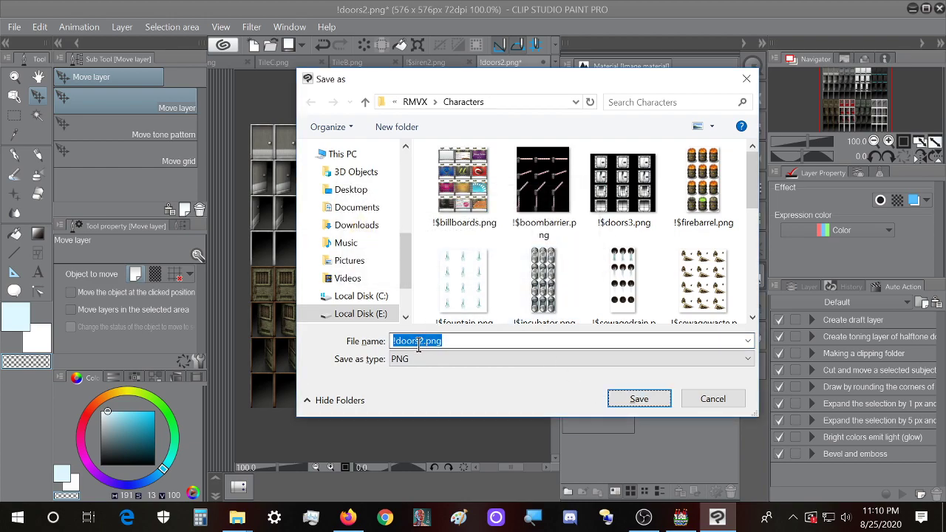
left_click(420, 340)
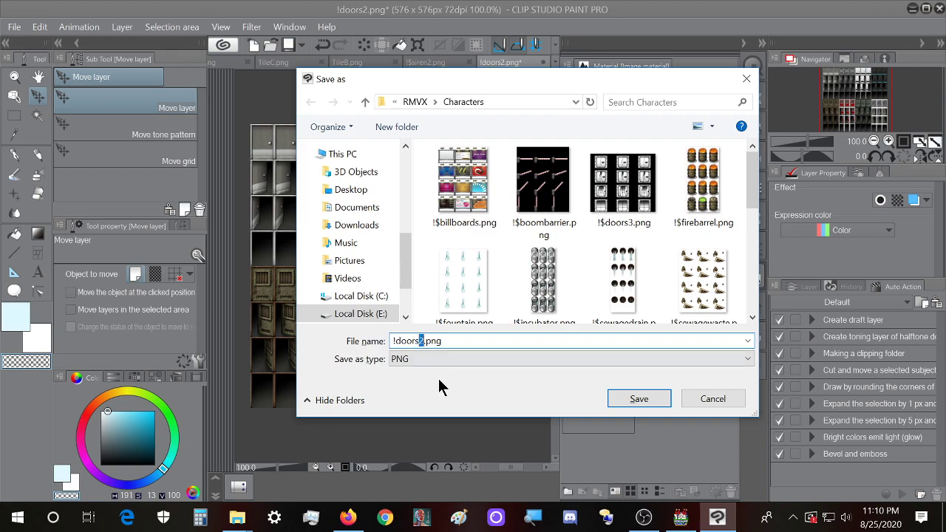
type("3")
left_click(637, 400)
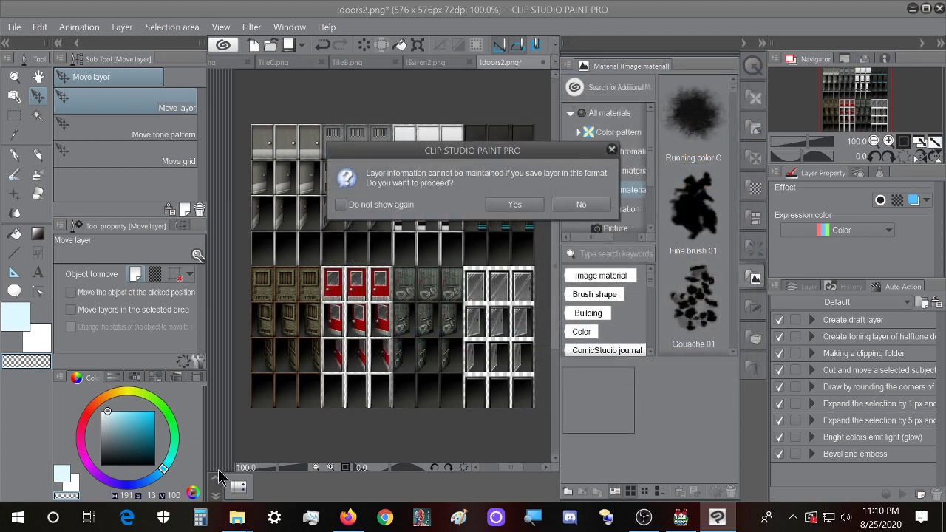
left_click(515, 204)
- Cut !doors3.png from the RMVX Characters folder and go to the end of the project's img/characters folder
mouse_move(237, 518)
left_click(172, 443)
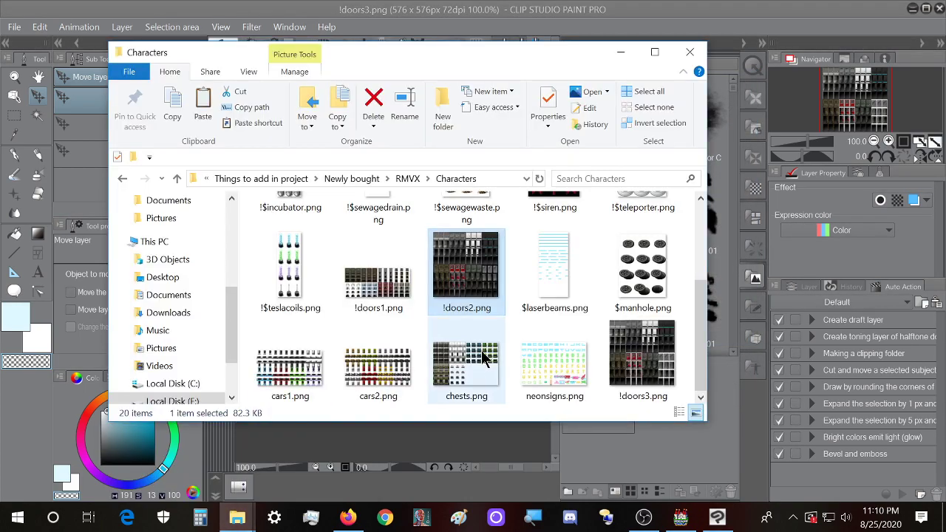
left_click(559, 290)
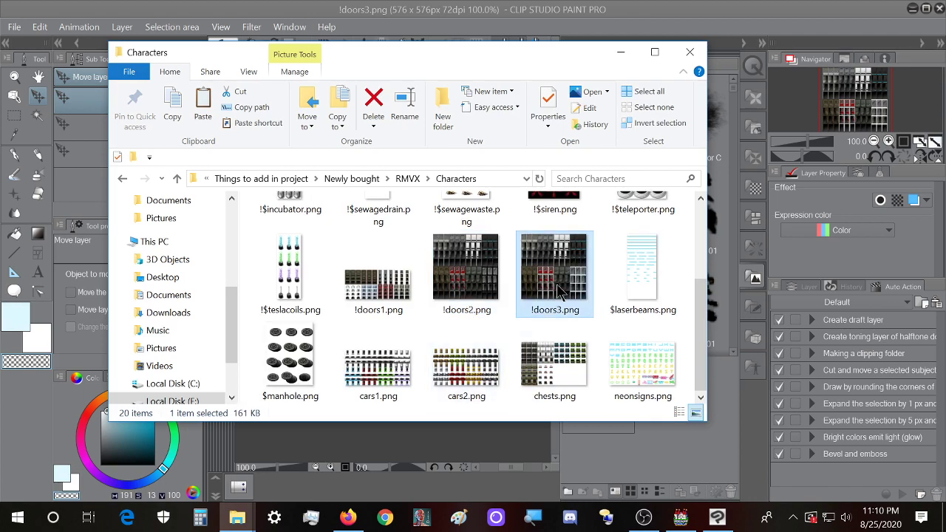
mouse_move(237, 518)
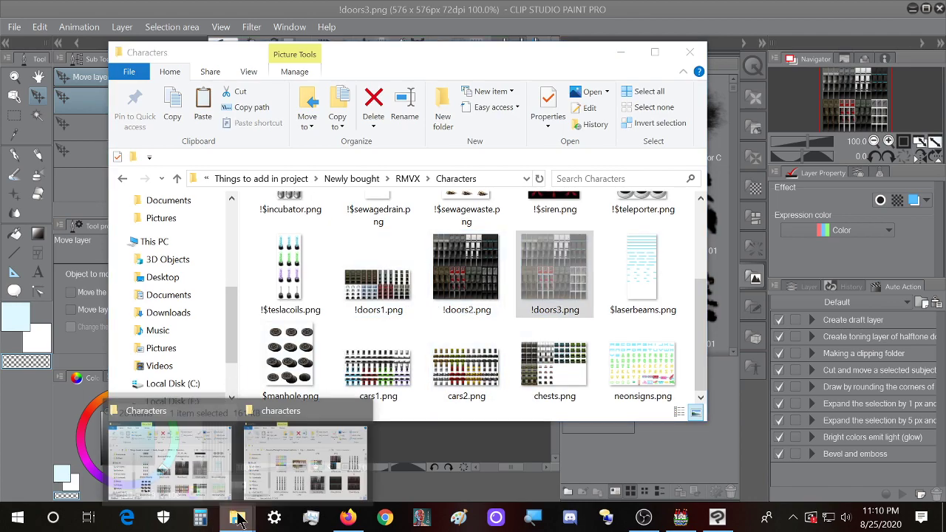
left_click(310, 455)
key("End")
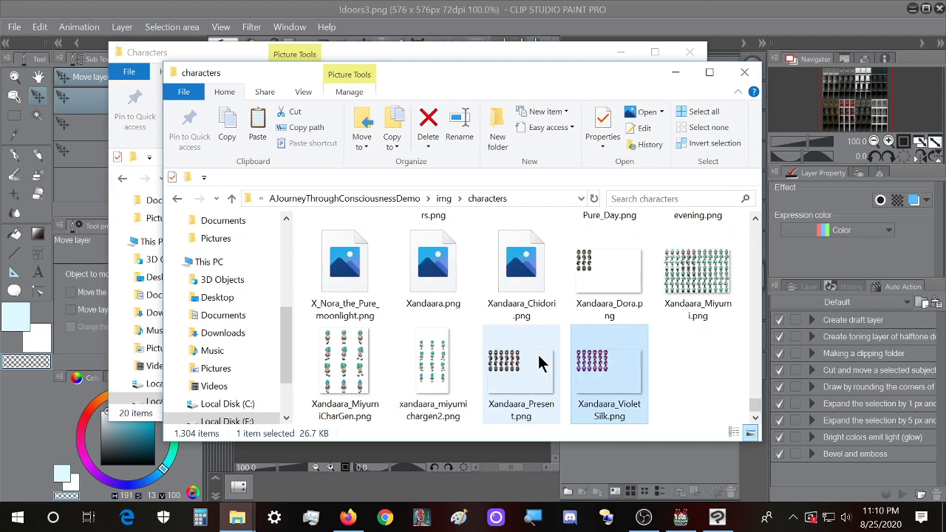
- Search the project's img/characters folder for "doors" and locate !doors2.png
left_click(615, 198)
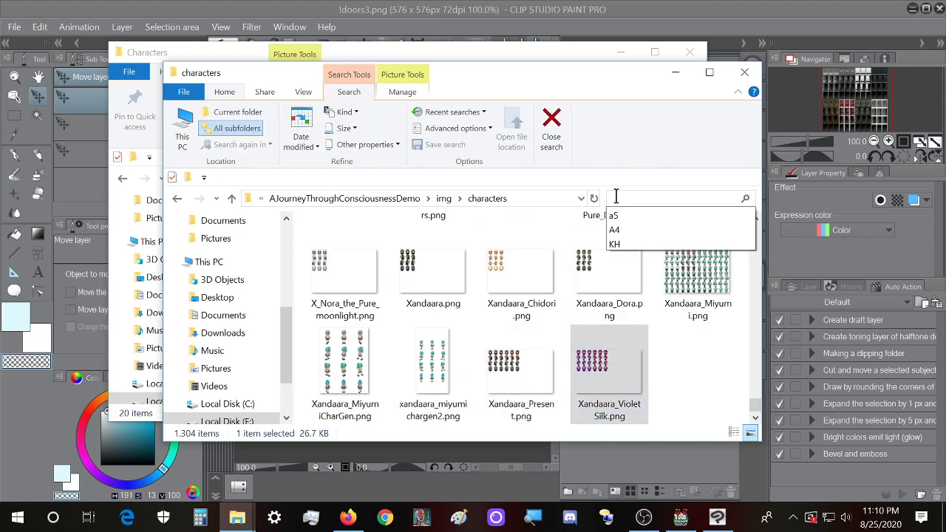
type("doors")
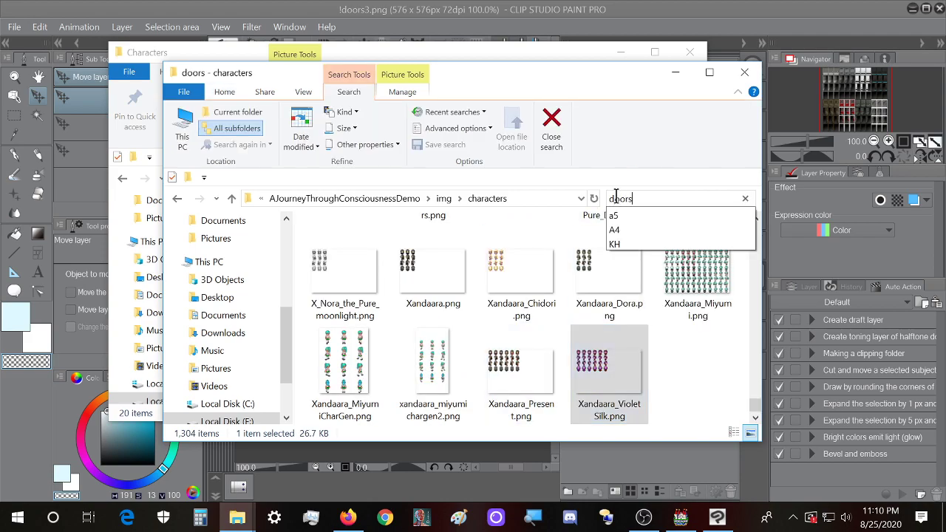
key("Return")
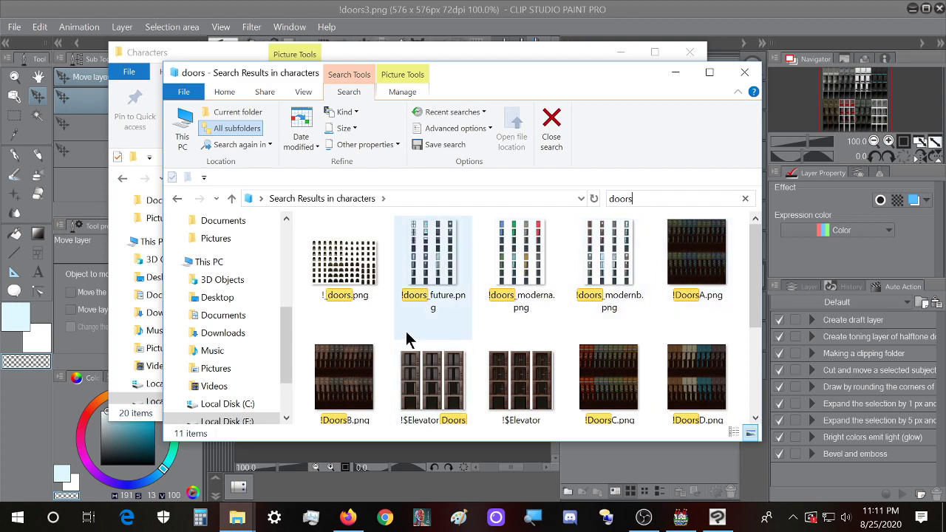
scroll(406, 331, "down", 1)
scroll(517, 354, "down", 3)
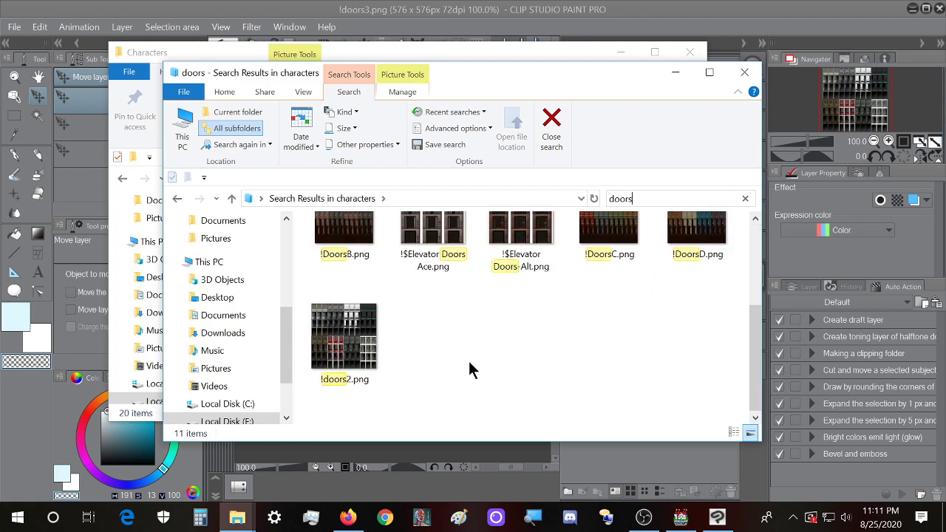
left_click(344, 340)
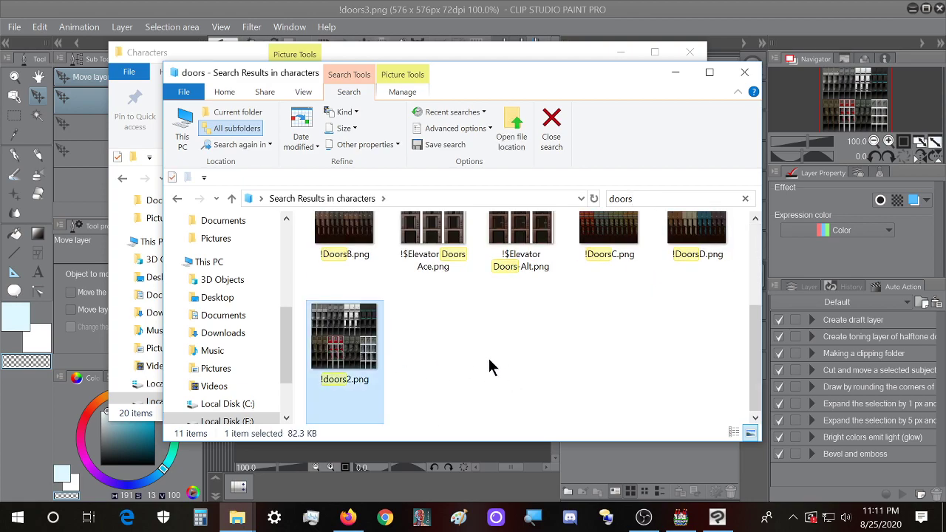
left_click(418, 364)
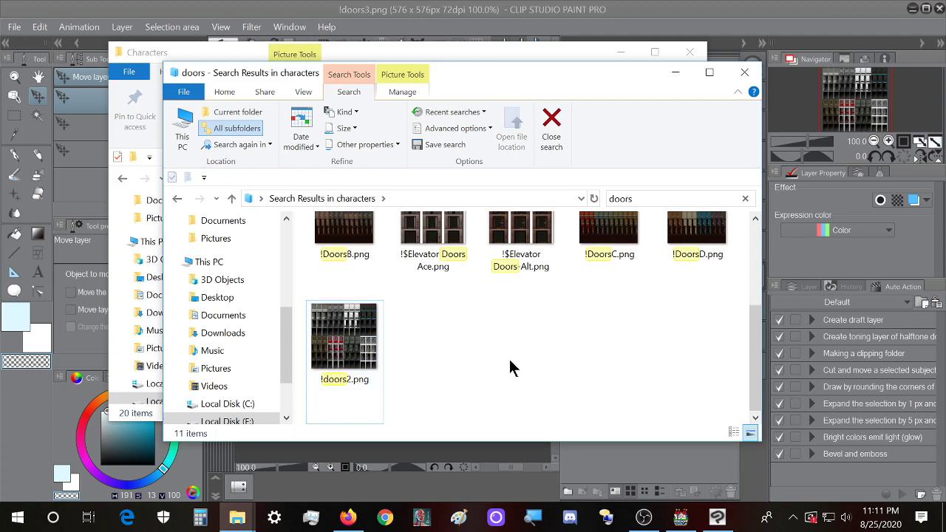
- Clear the search, paste !doors3.png into the project's img/characters folder, and switch to RPG Maker MV
left_click(751, 200)
left_click(603, 373)
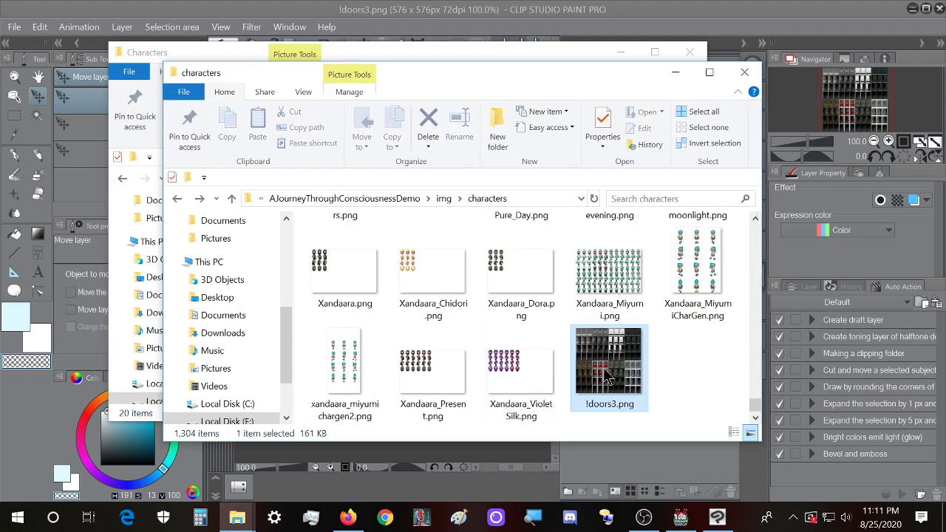
left_click(680, 518)
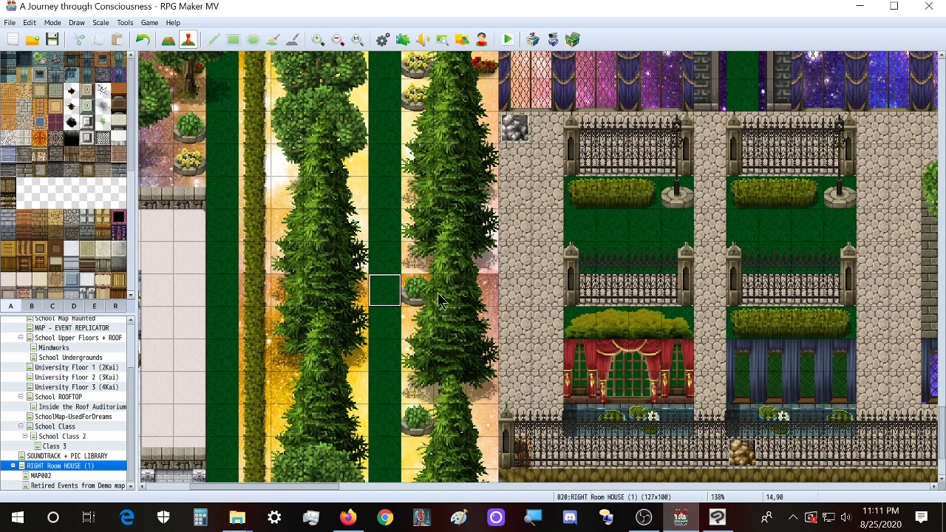
double_click(403, 301)
double_click(256, 307)
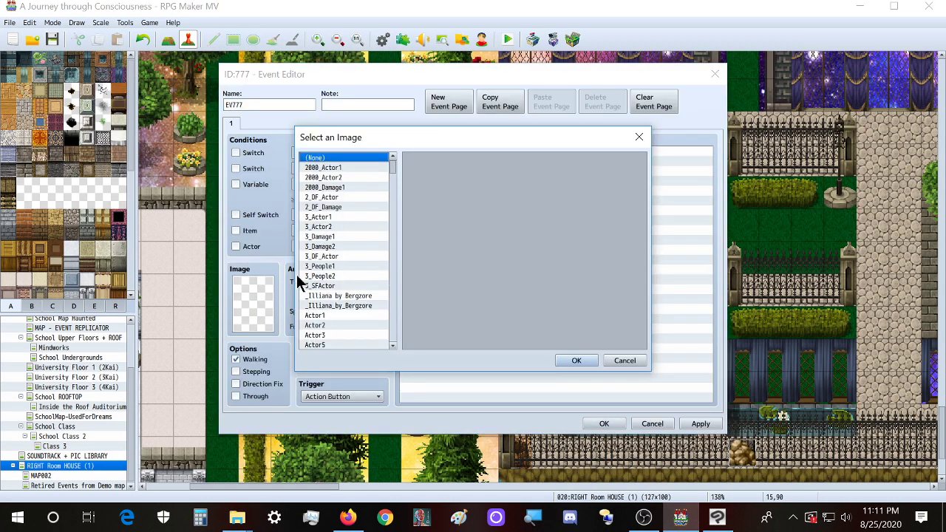
left_click(640, 137)
key("Escape")
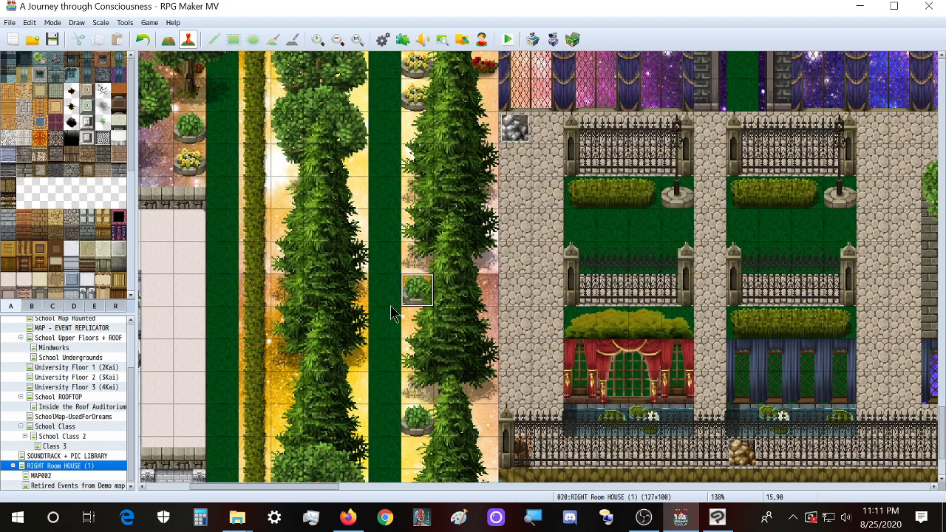
- Create an event on the green strip beside the potted bush and give it a door image from the !doors3 sheet, found by searching "doors"
double_click(384, 289)
double_click(253, 303)
key("ctrl+f")
type("doors")
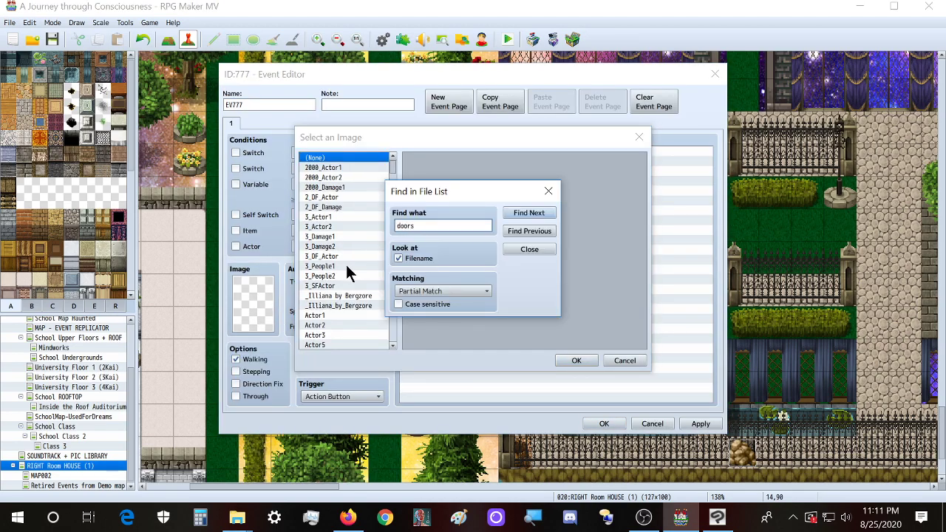
key("Return")
key("Return")
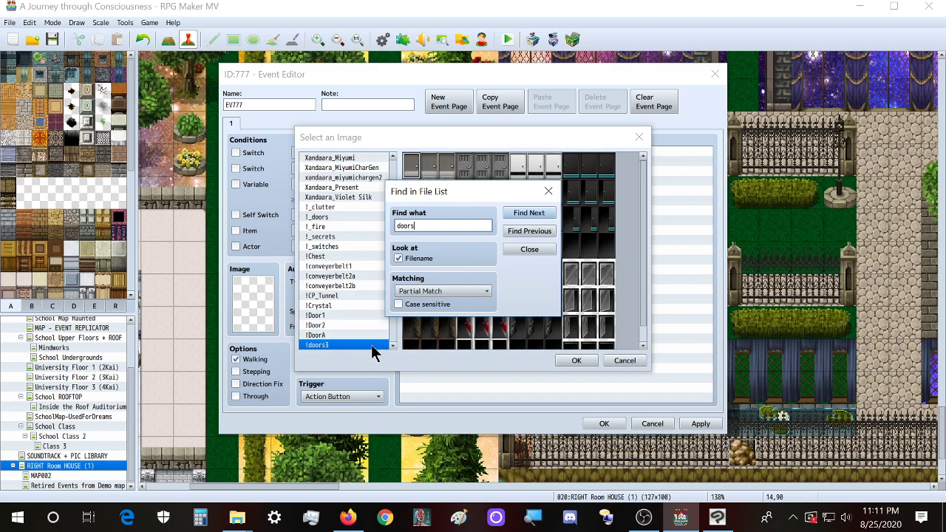
left_click(578, 360)
- Try red, brown and grey door frames from !doors3 as the event image, ending with the partly open red door
double_click(250, 306)
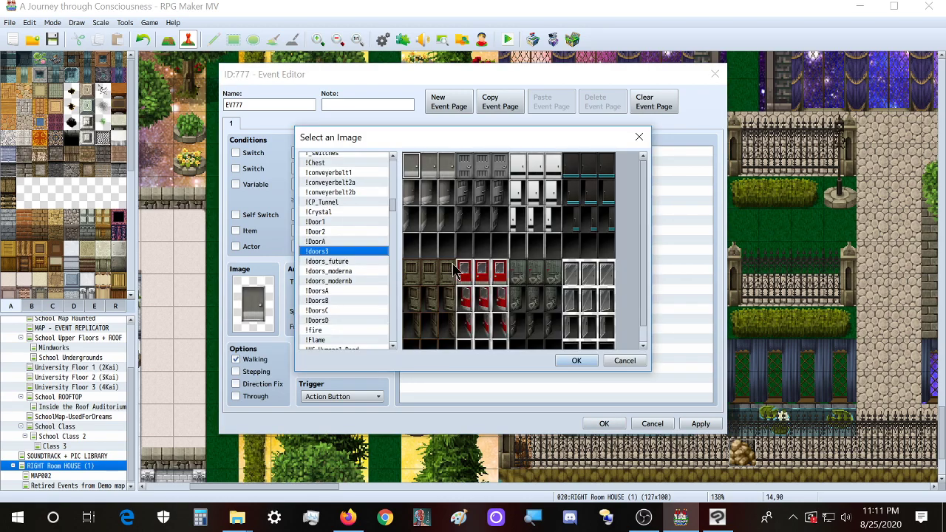
double_click(479, 290)
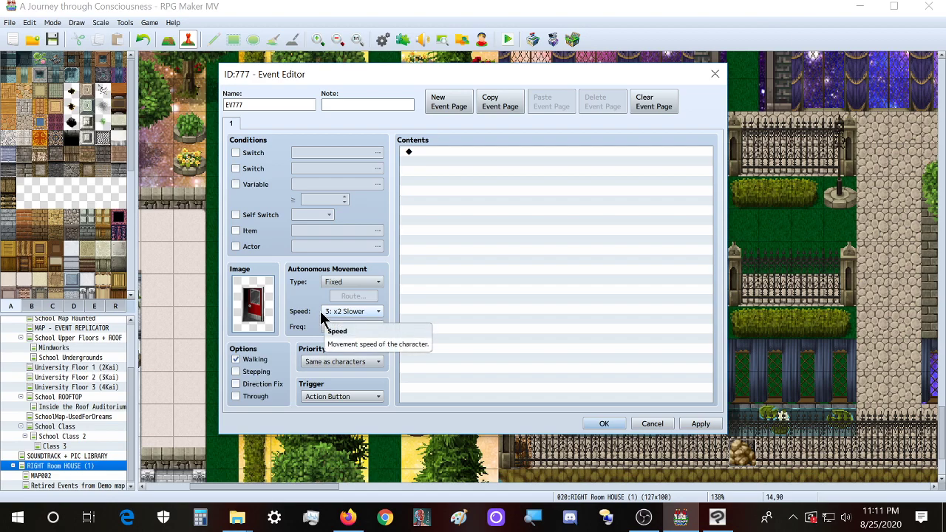
double_click(255, 296)
double_click(445, 305)
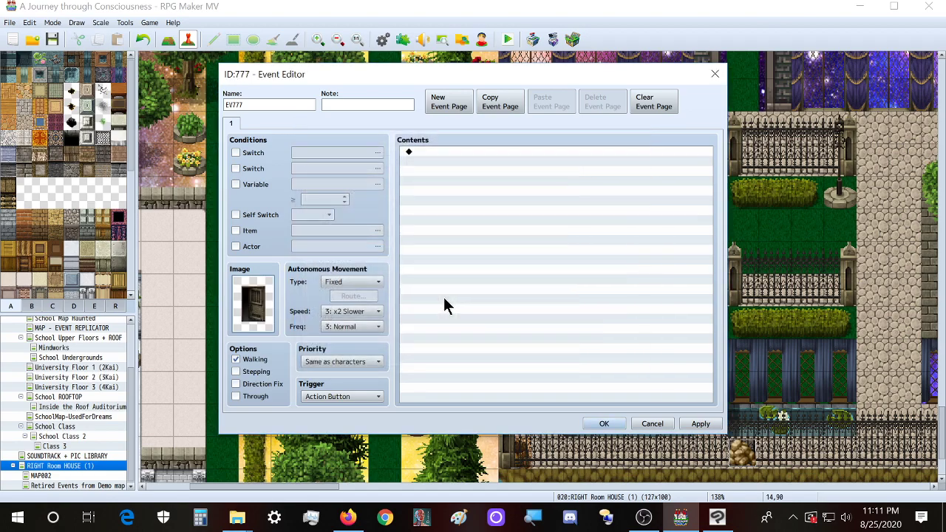
double_click(247, 320)
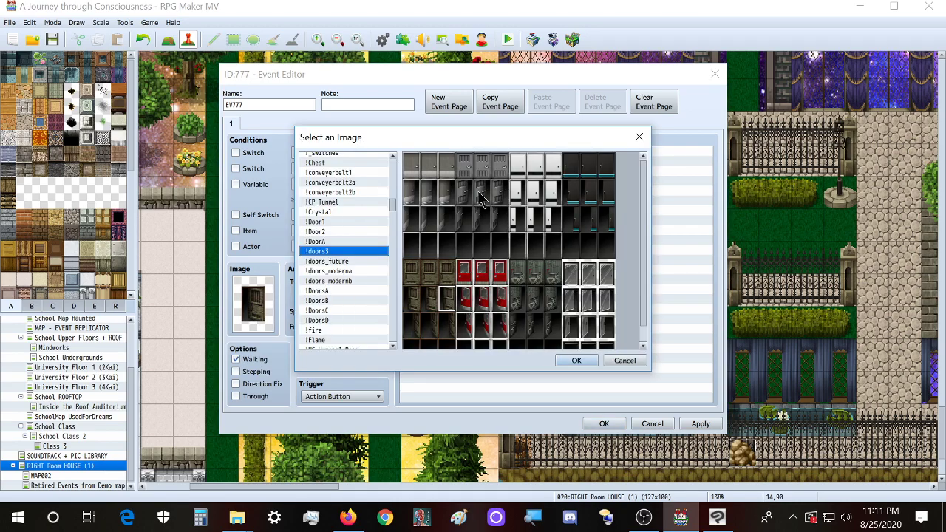
double_click(481, 198)
double_click(255, 304)
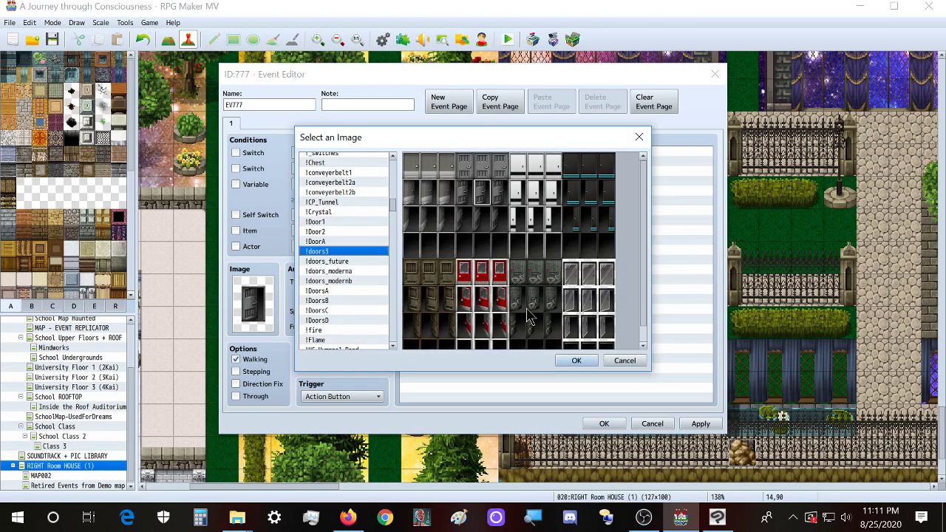
double_click(485, 314)
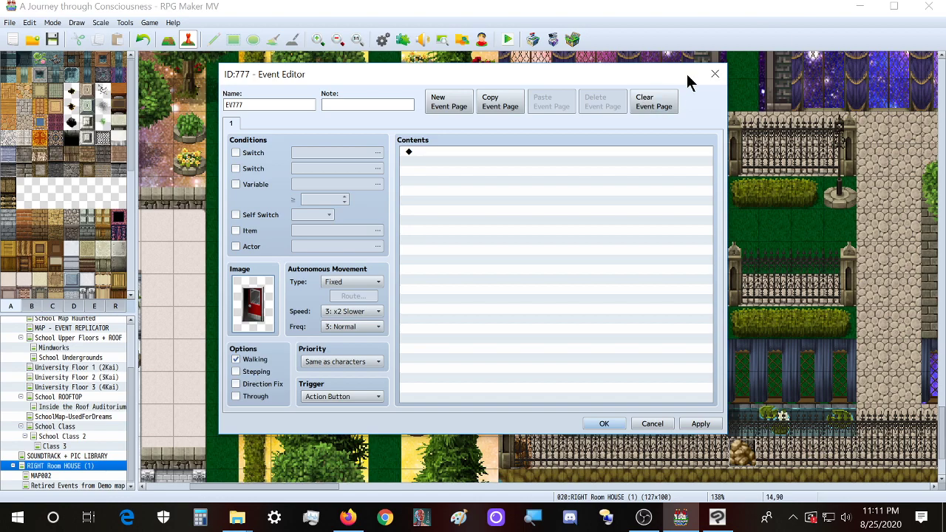
left_click(715, 74)
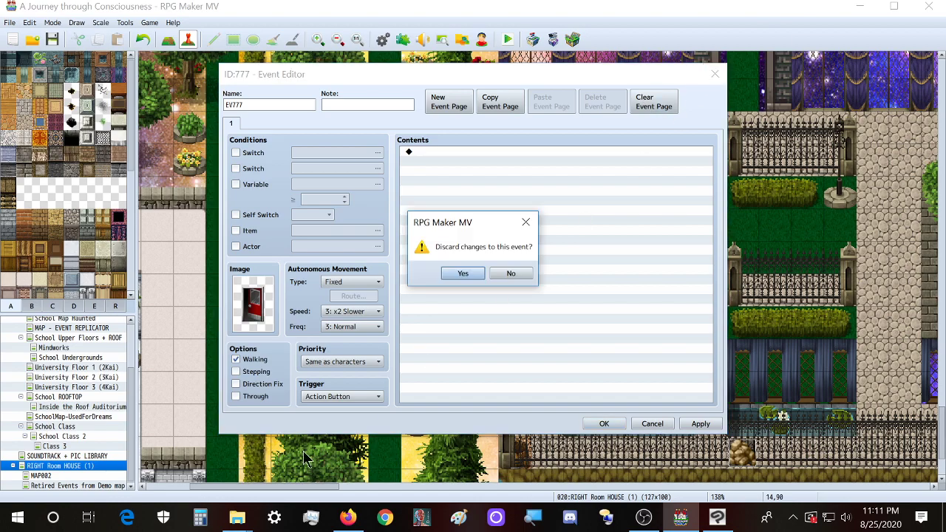
left_click(717, 517)
left_click(39, 26)
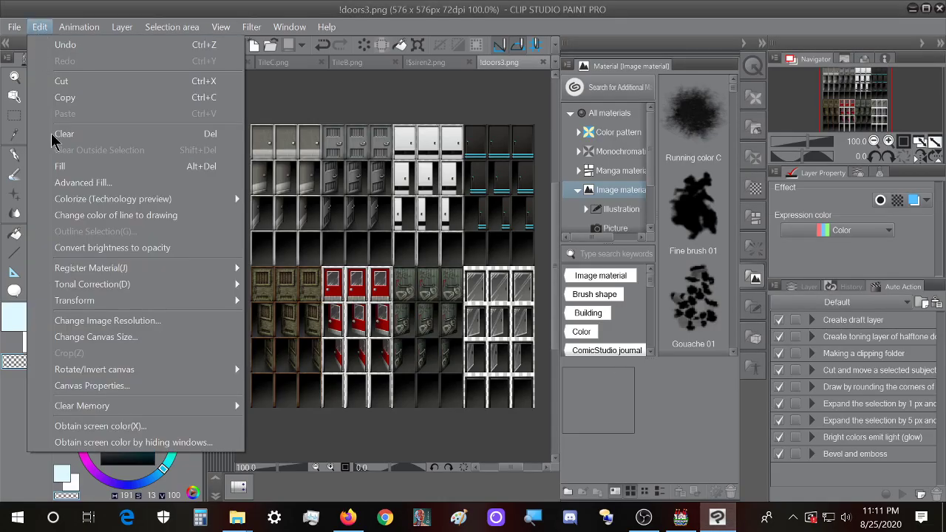
left_click(107, 321)
double_click(631, 242)
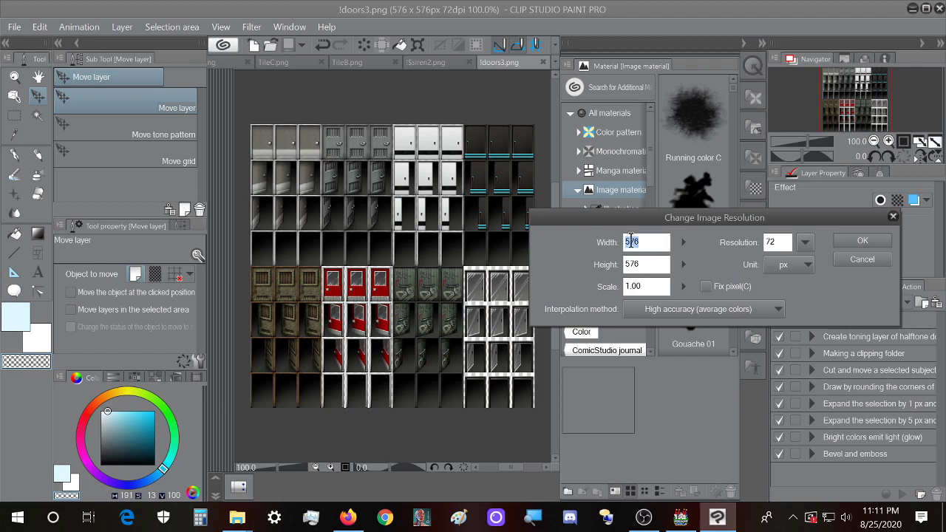
type("768")
- Switch to File Explorer and examine the pixel dimensions of the door, secrets and switch sheets in the project's img/characters folder
left_click(348, 517)
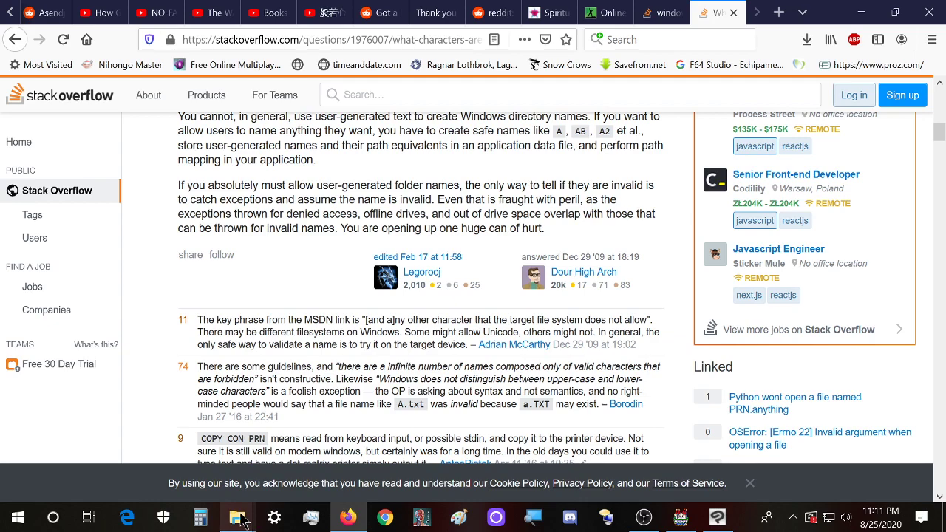
mouse_move(237, 517)
left_click(226, 456)
left_click(238, 516)
left_click(292, 467)
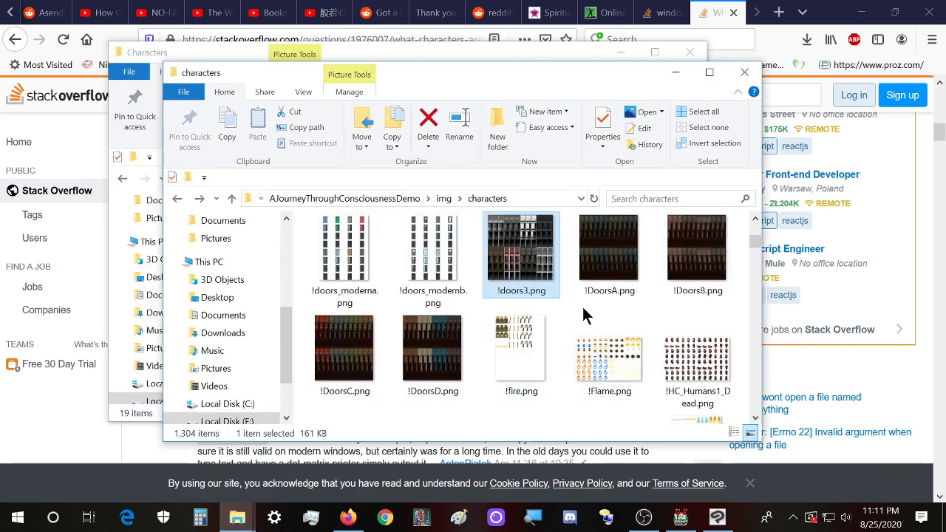
mouse_move(603, 267)
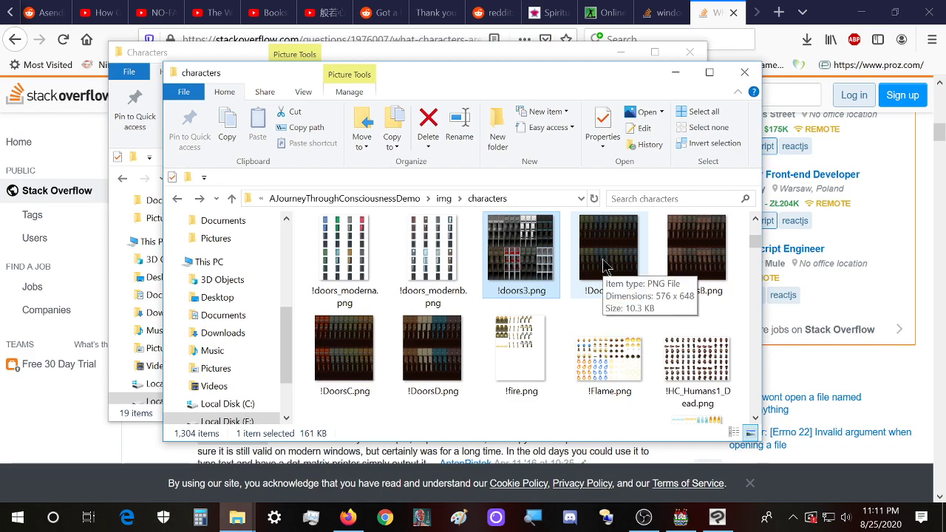
mouse_move(456, 331)
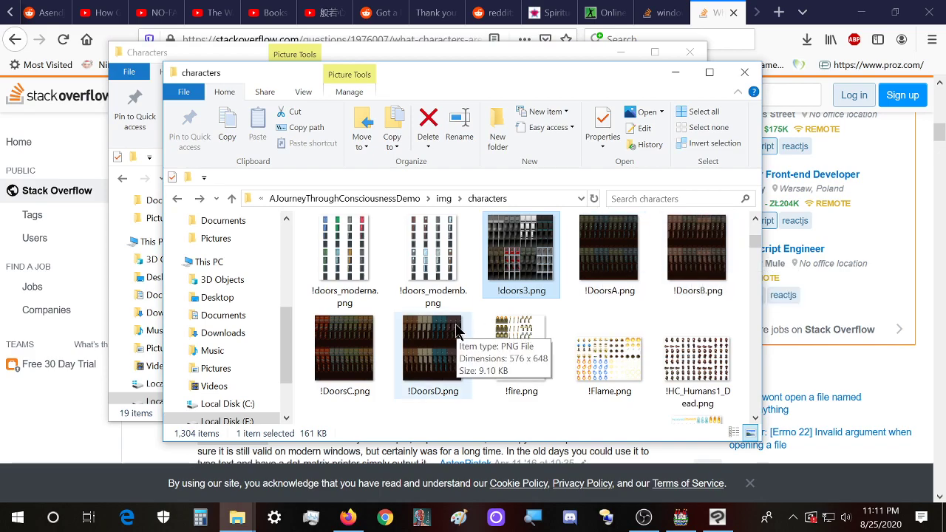
scroll(547, 355, "up", 6)
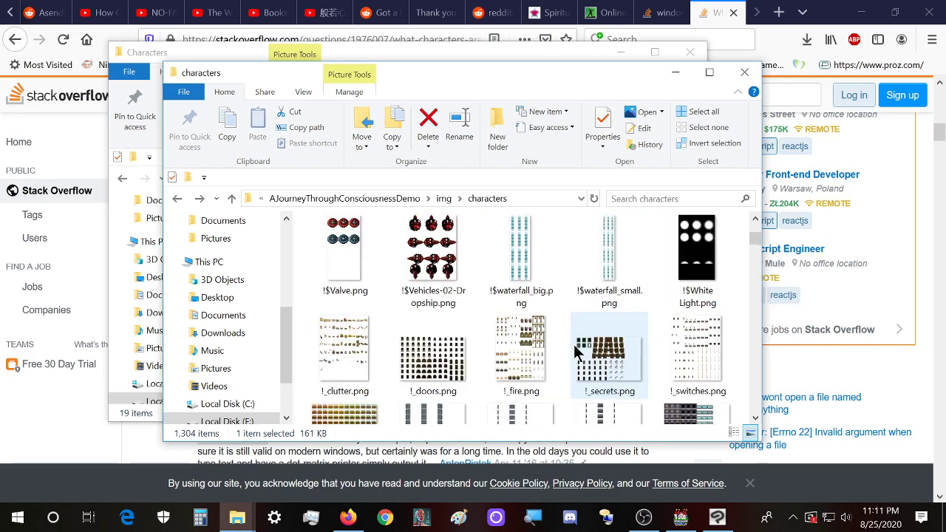
mouse_move(468, 360)
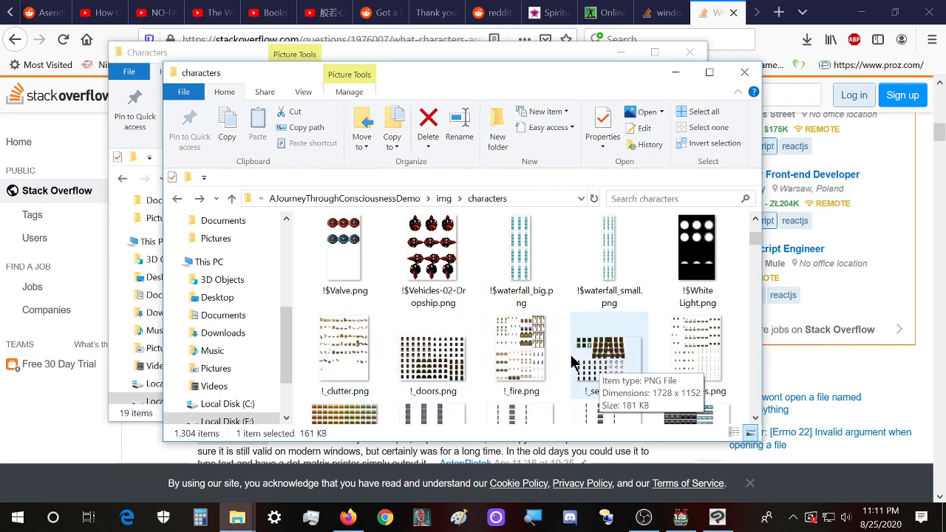
scroll(584, 362, "up", 1)
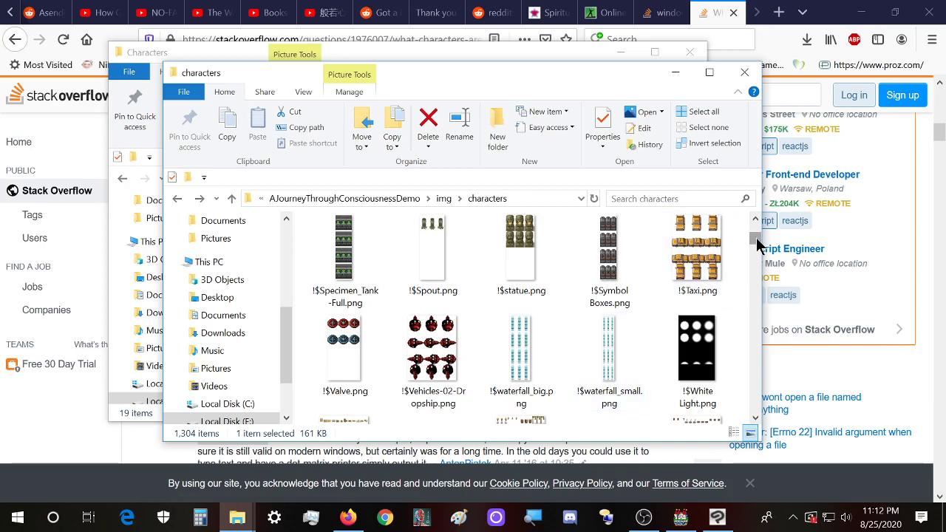
left_click_drag(756, 238, 758, 250)
scroll(660, 314, "up", 3)
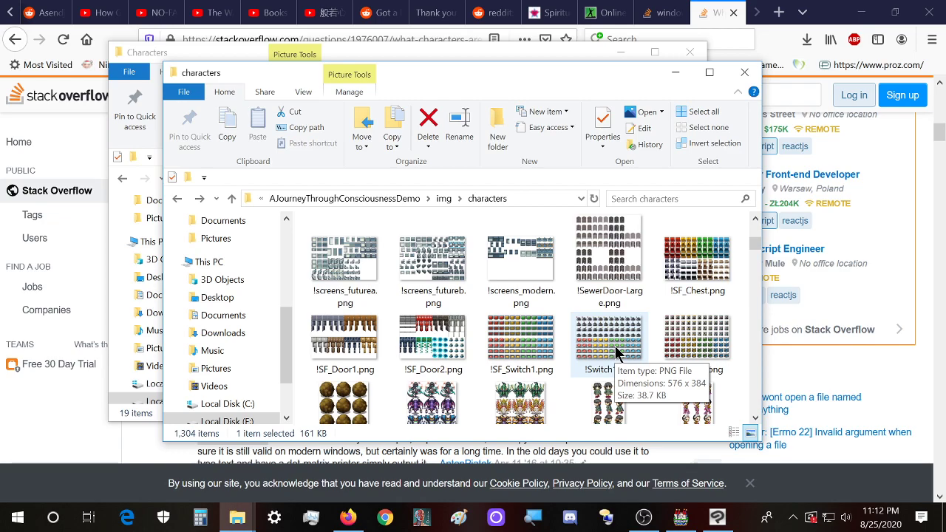
- Switch to Clip Studio Paint and change the image resolution of !doors3.png to 768 × 768 px
left_click(681, 517)
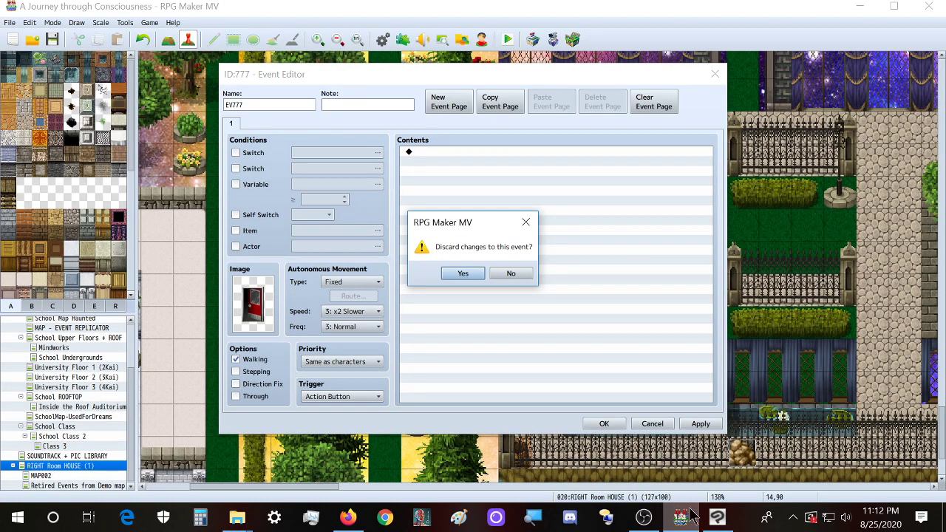
left_click(717, 517)
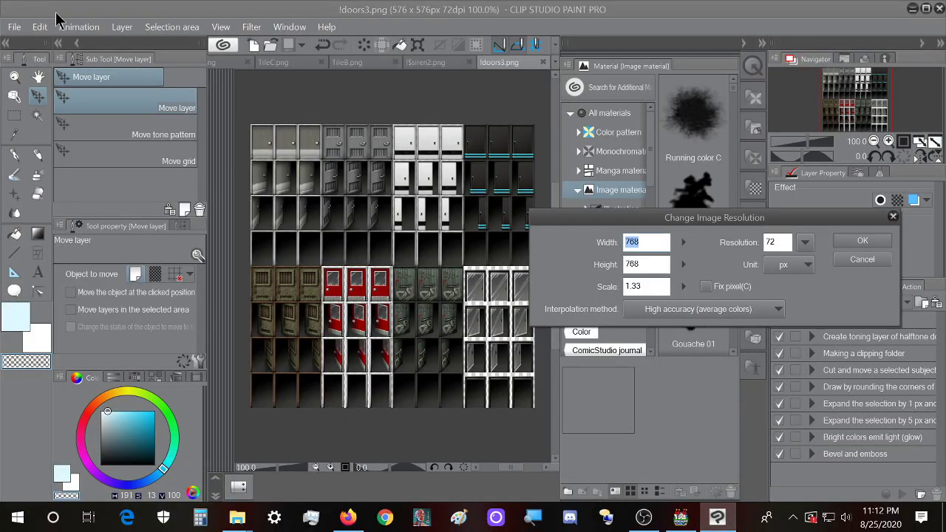
key("Escape")
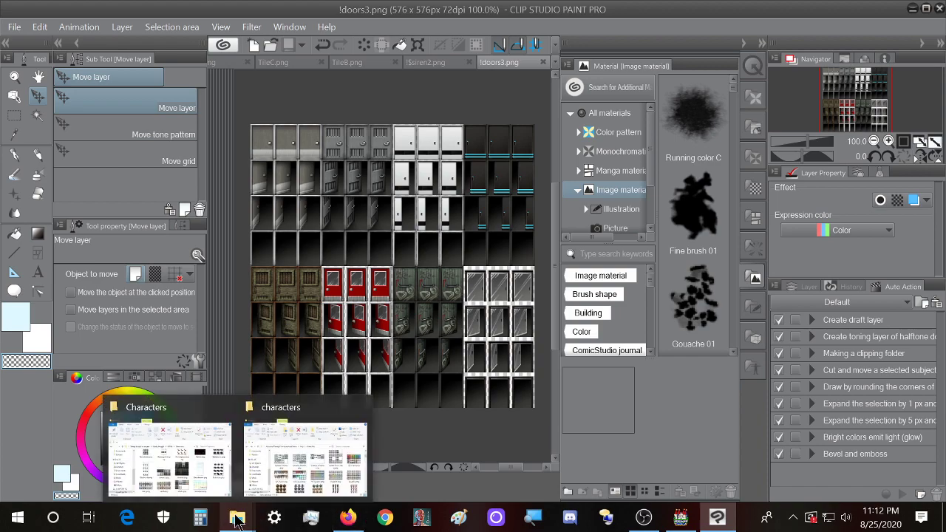
left_click(39, 26)
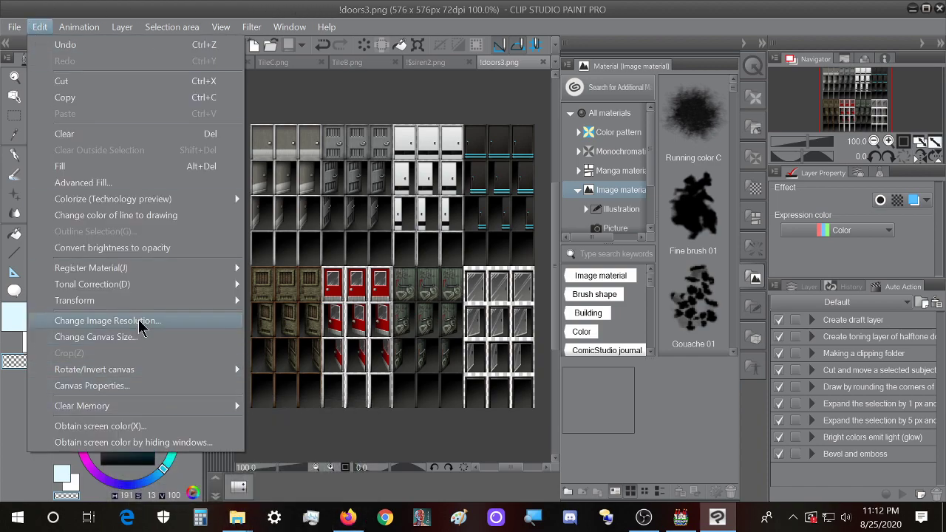
left_click(108, 320)
double_click(632, 244)
type("768")
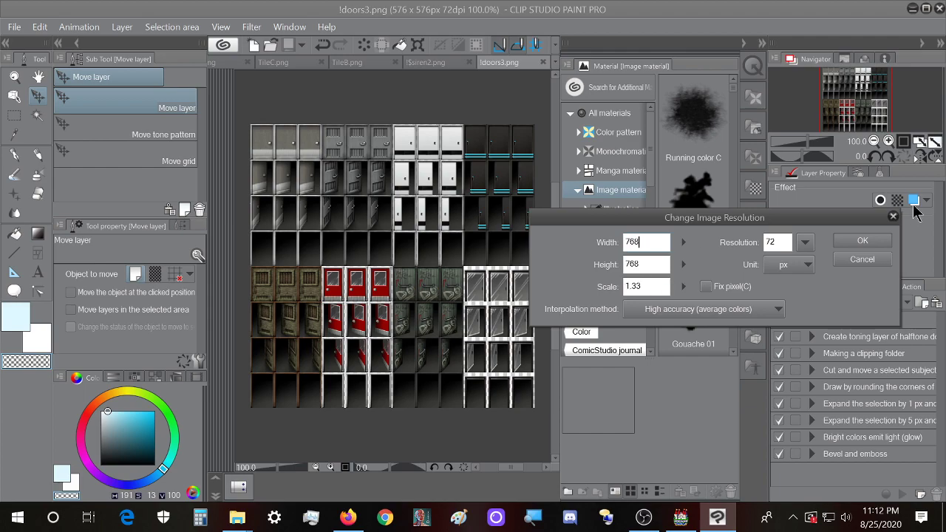
left_click(862, 241)
- Save the resized sheet as a PNG named !doors3.png in the RMVX Characters folder
left_click(14, 27)
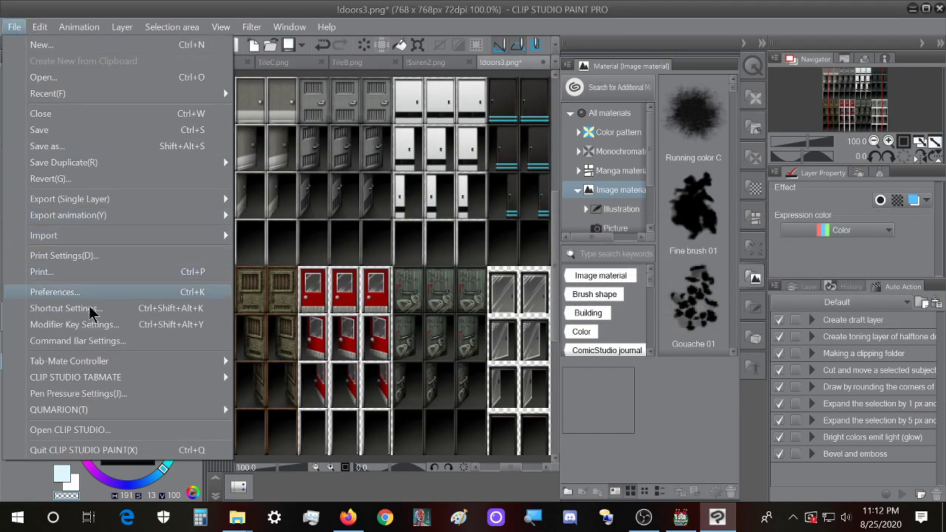
left_click(146, 8)
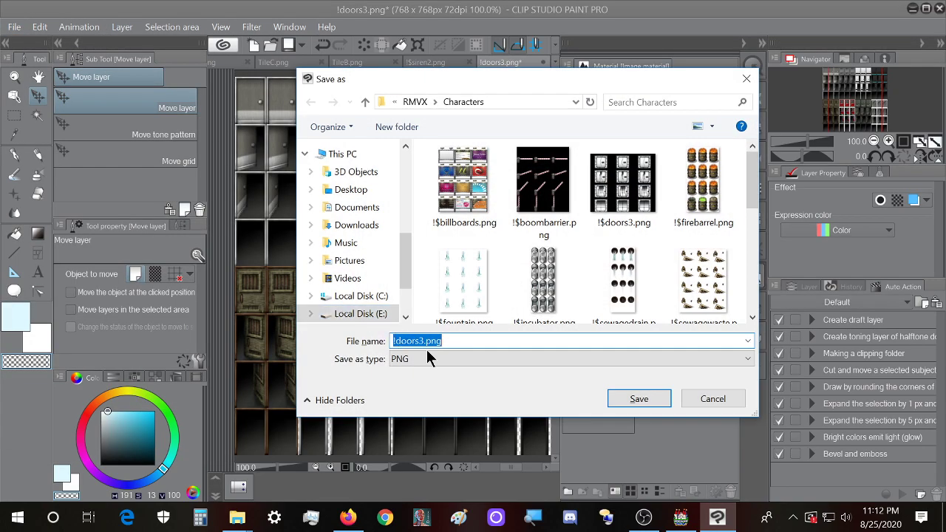
left_click(625, 397)
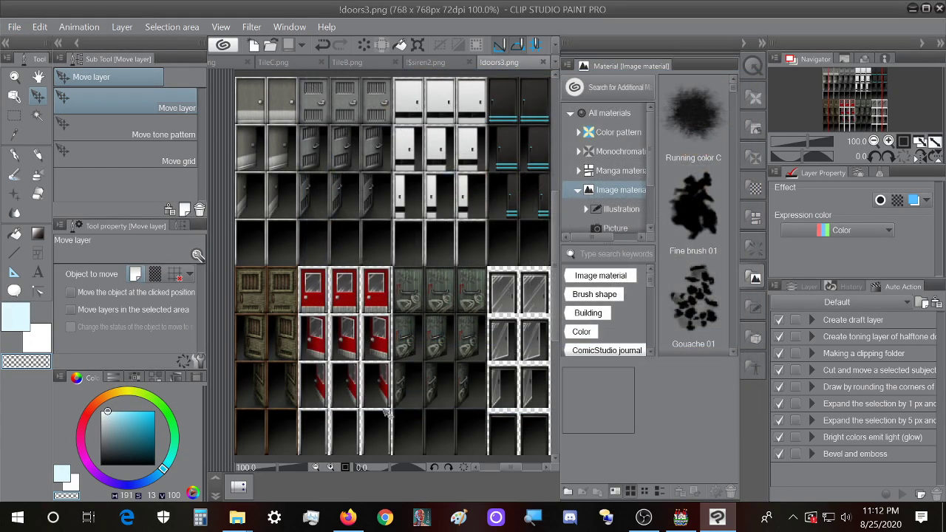
- Move !doors3.png from the RMVX Characters folder into the project's img/characters folder, replacing the existing file
left_click(238, 517)
left_click(210, 465)
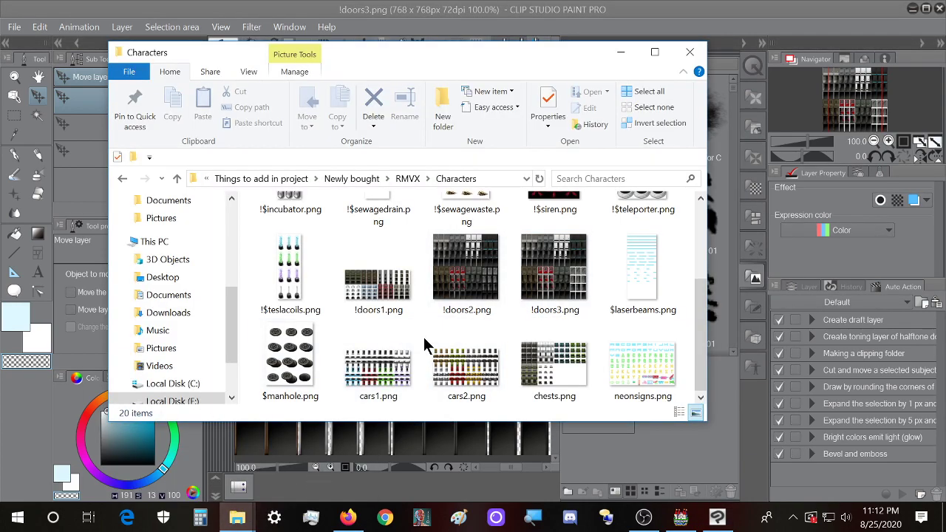
left_click(523, 277)
mouse_move(238, 517)
left_click(306, 455)
left_click_drag(597, 277, 596, 277)
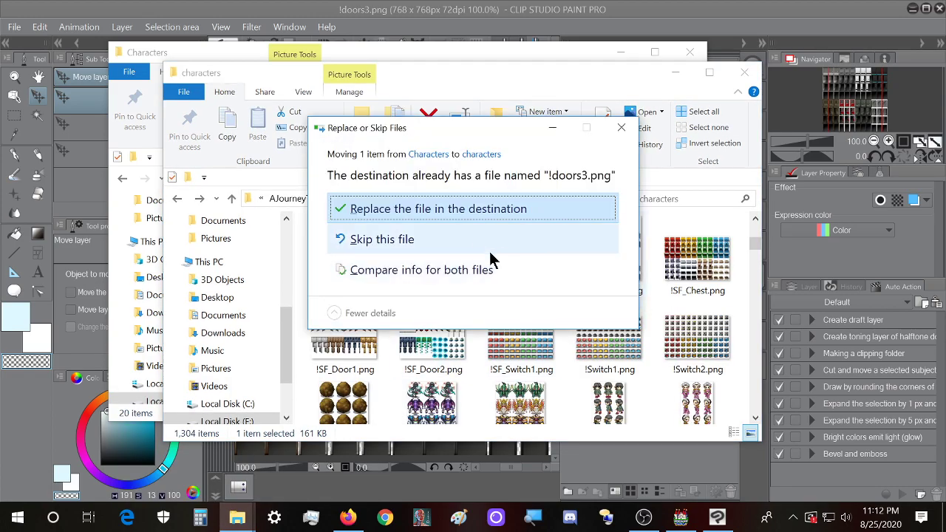
left_click(473, 207)
- Switch to RPG Maker MV, keep the pending event changes and save the event with the red door image
left_click(680, 521)
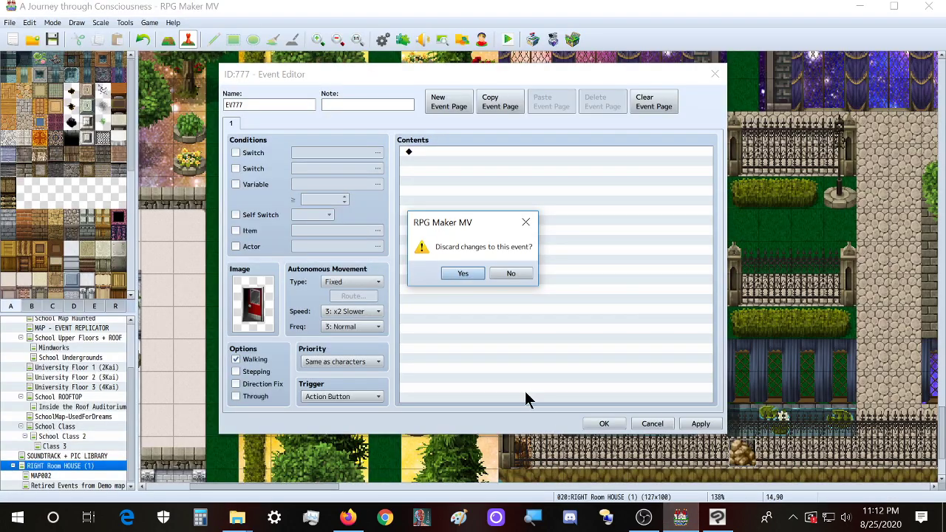
left_click(511, 274)
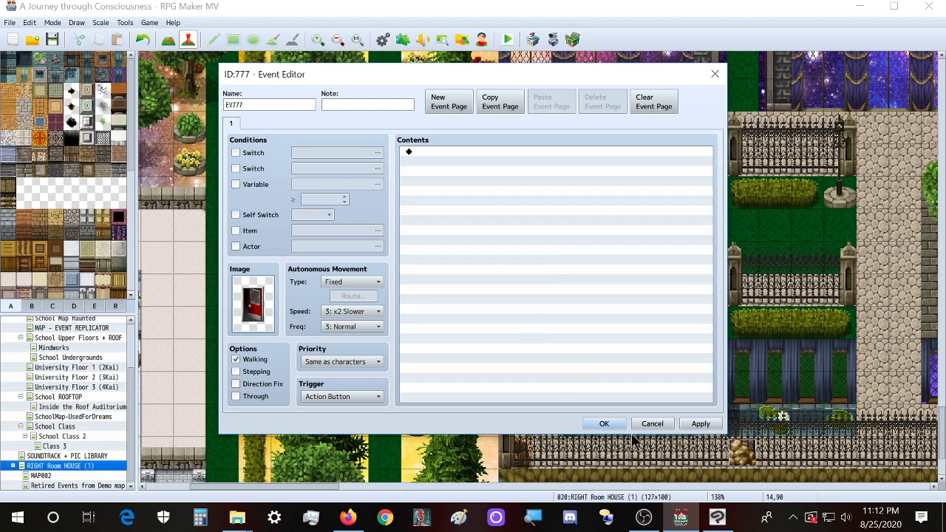
left_click(604, 424)
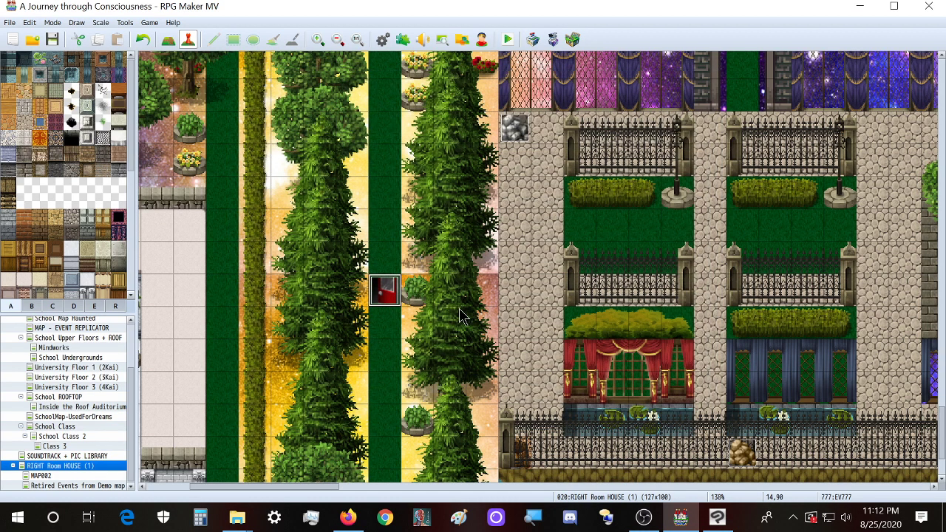
- Try reselecting the partly open red door from !doors3 as the placed event's image, and discard the changes
double_click(384, 291)
double_click(253, 303)
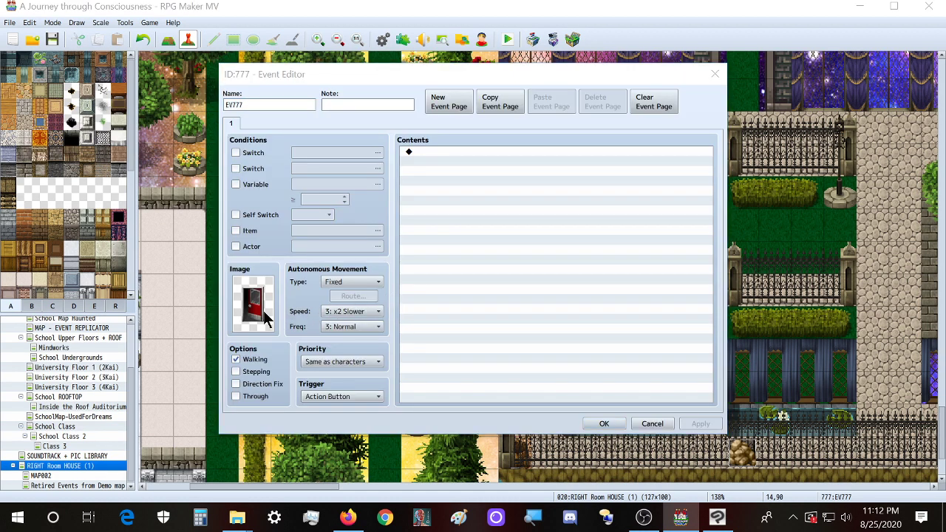
double_click(481, 312)
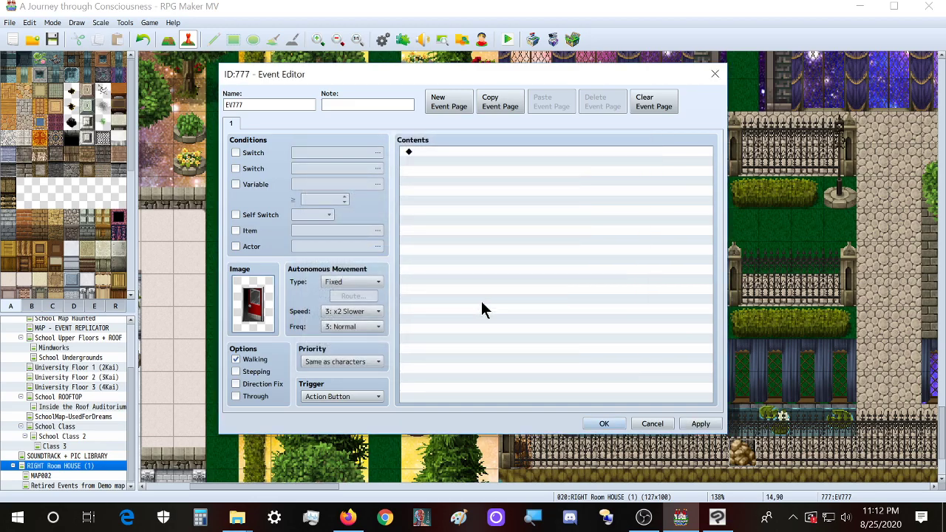
left_click(652, 424)
left_click(454, 274)
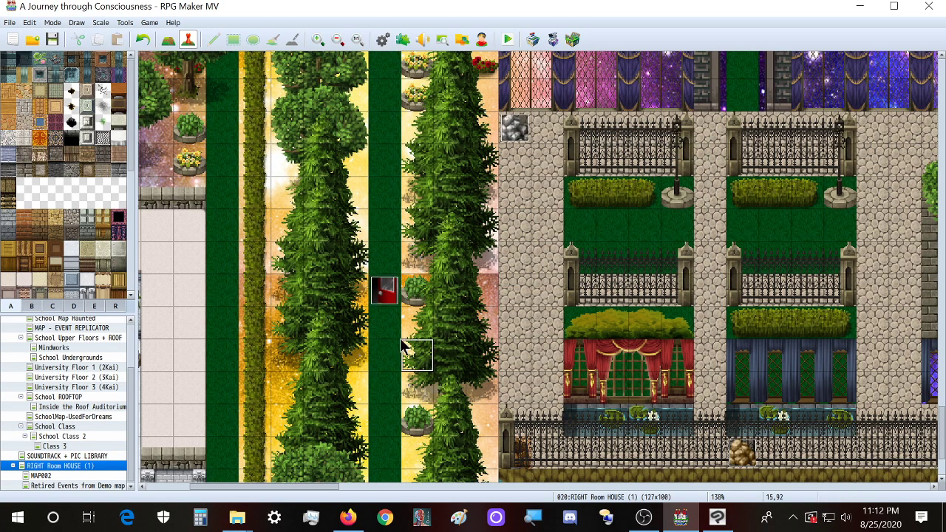
- Set the placed event's image to the grey metal door from !doors3 and save the event
double_click(390, 294)
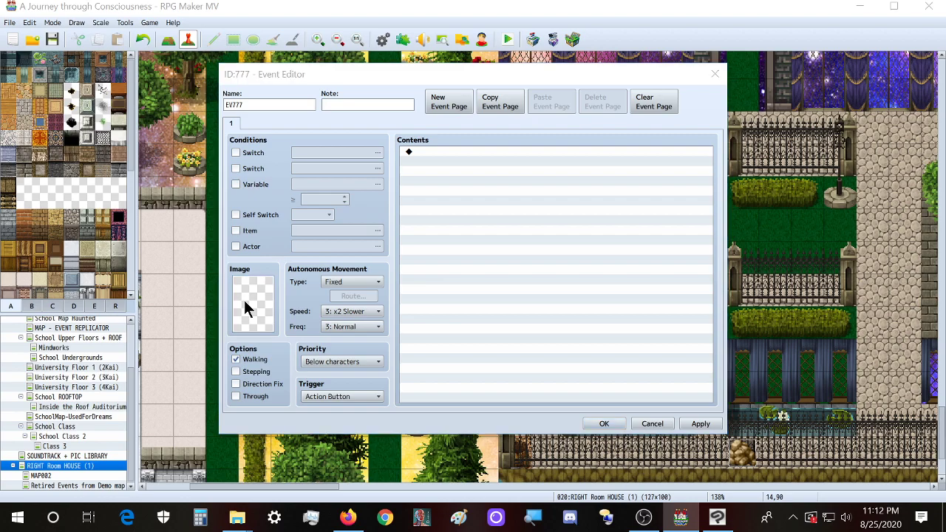
double_click(244, 300)
left_click(337, 287)
key("ctrl+f")
type("doors")
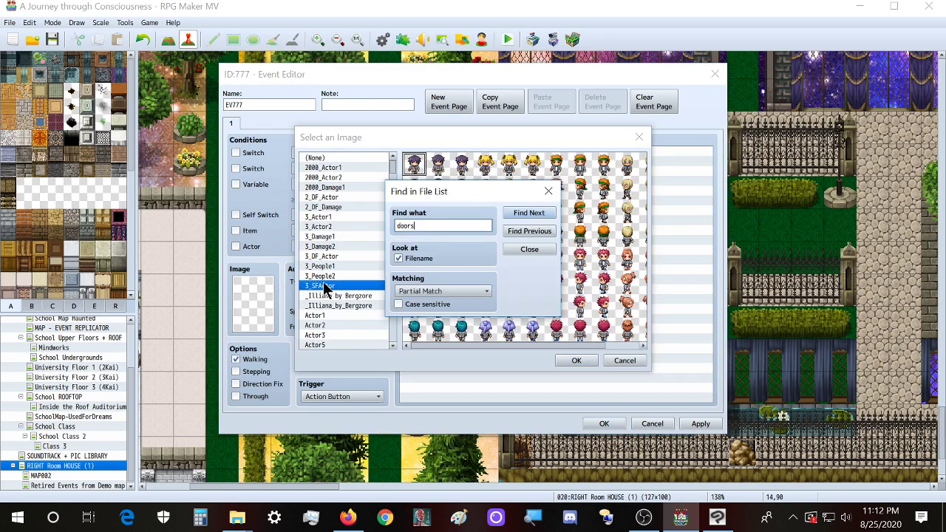
key("Return")
left_click(510, 213)
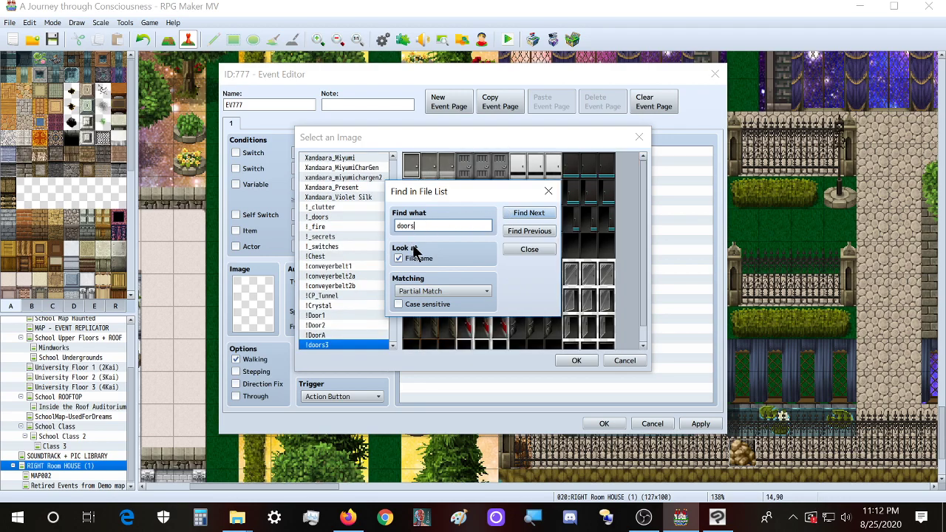
left_click(483, 174)
left_click(565, 360)
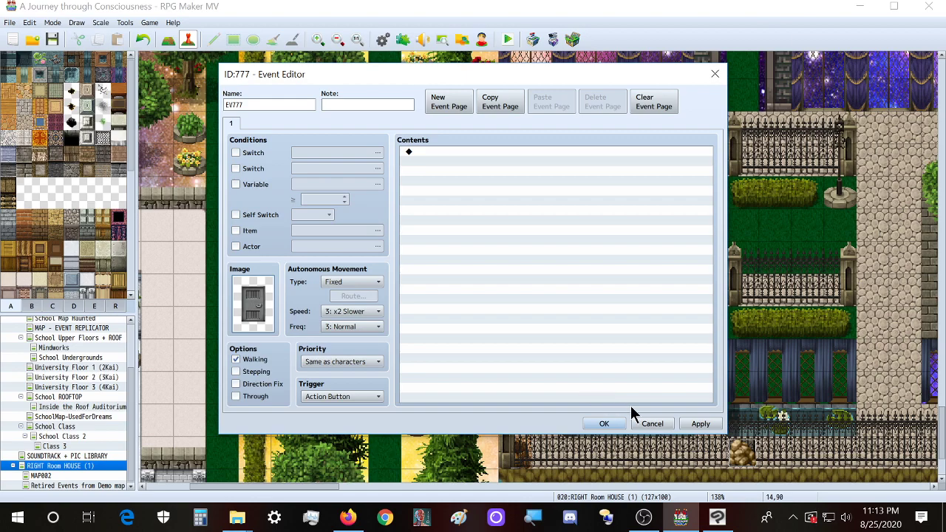
left_click(709, 421)
left_click(604, 424)
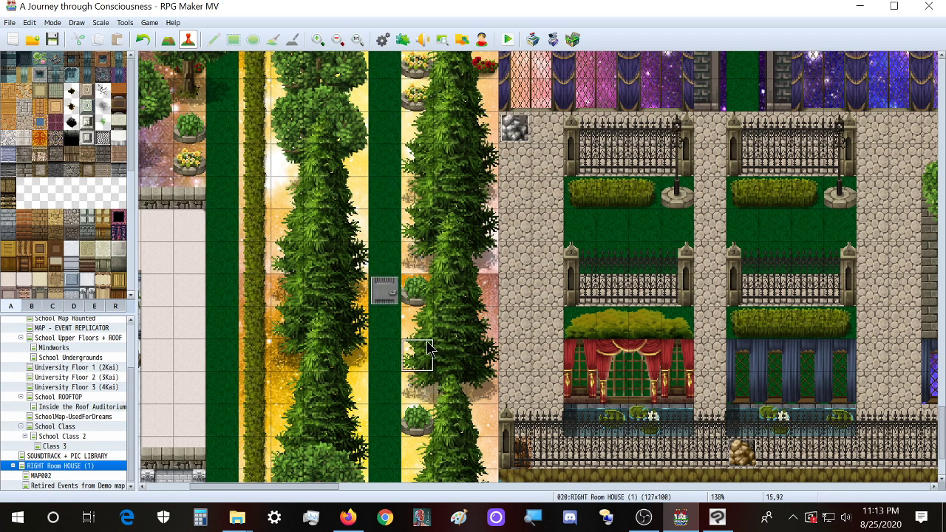
- Set the player's starting position on the tile directly above the door event
left_click(390, 309)
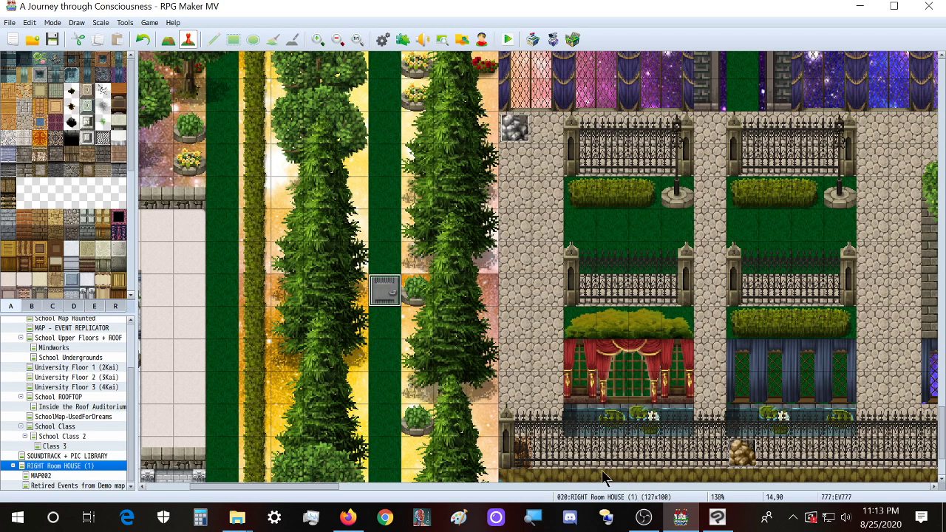
left_click(448, 353)
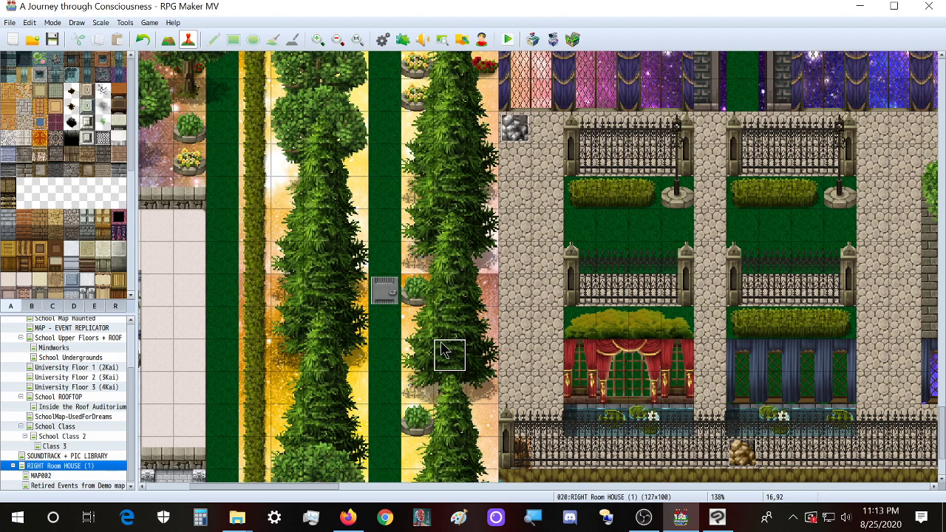
left_click(385, 228)
right_click(384, 264)
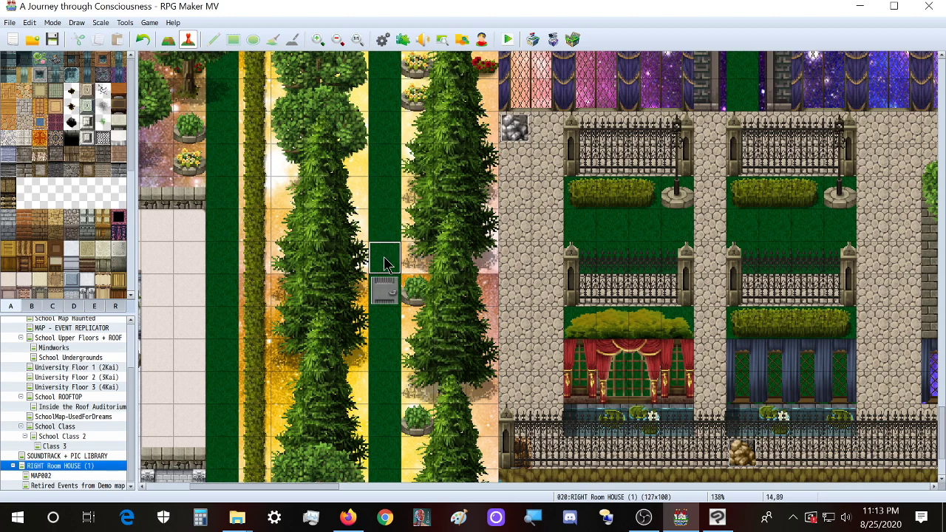
mouse_move(467, 395)
left_click(513, 394)
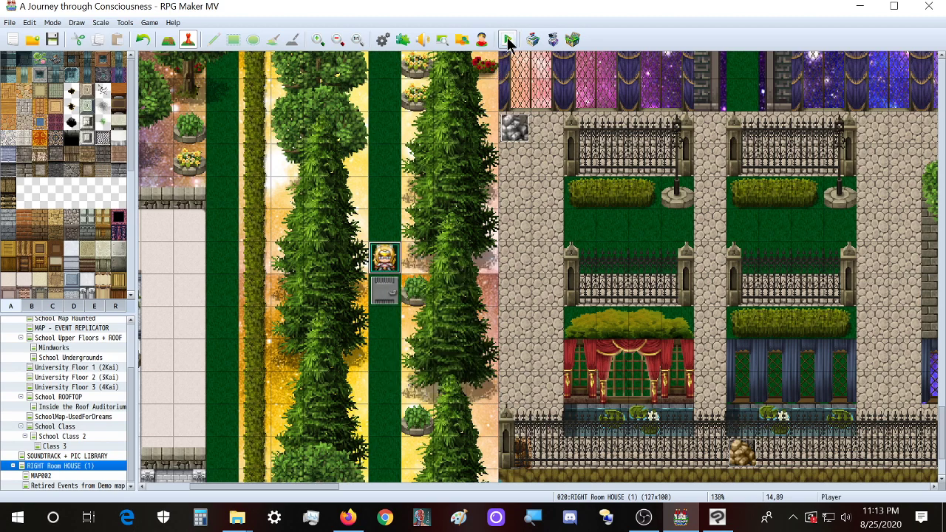
- Change the door event's image to the partly open red door from !doors3 and save the event
double_click(385, 291)
double_click(259, 293)
left_click(482, 299)
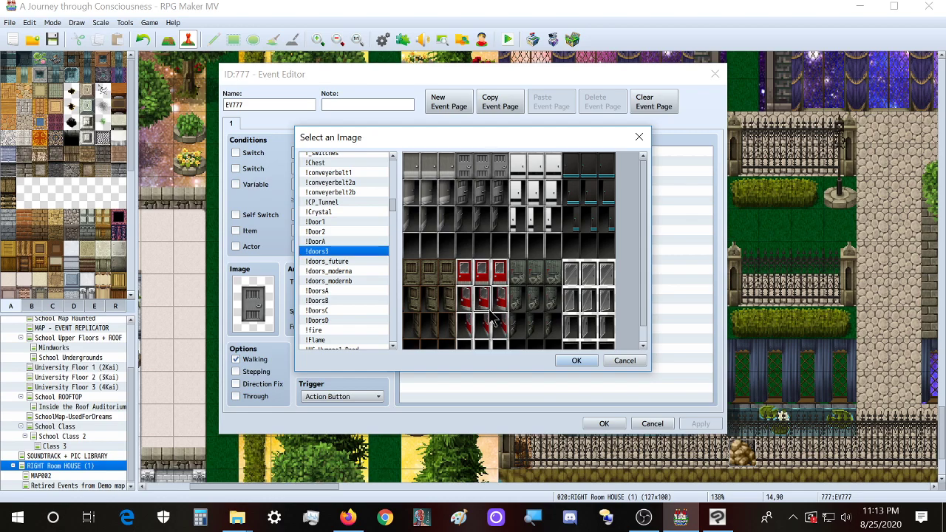
double_click(484, 309)
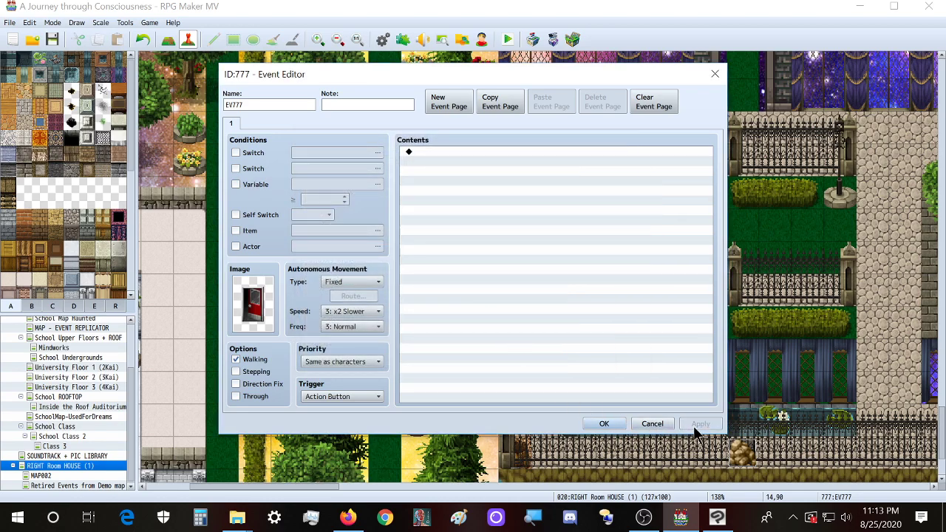
left_click(602, 423)
- Move the player's starting position to the tile directly below the red door event and launch a playtest
right_click(396, 325)
mouse_move(487, 460)
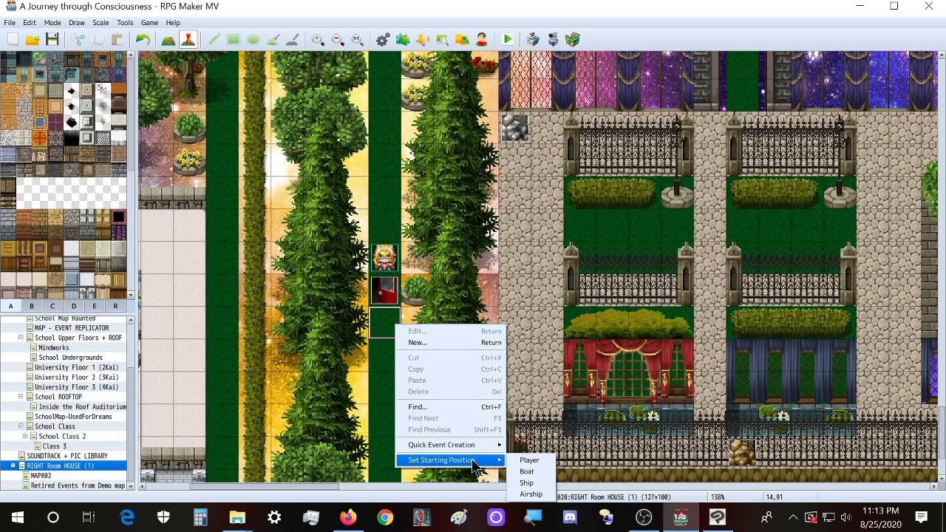
left_click(539, 460)
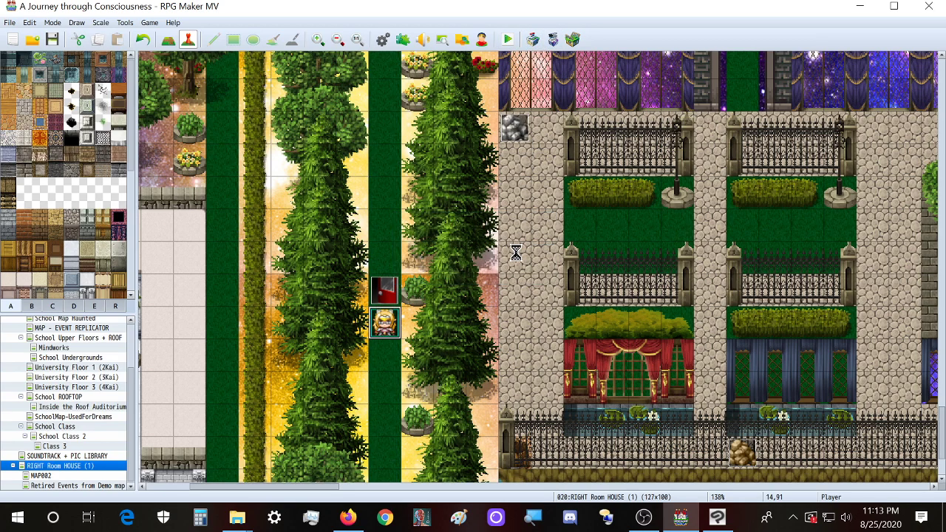
- Preview $manhole.png from the RMVX Characters folder, moving the playtest window aside, and open the sheet in Clip Studio Paint
mouse_move(237, 517)
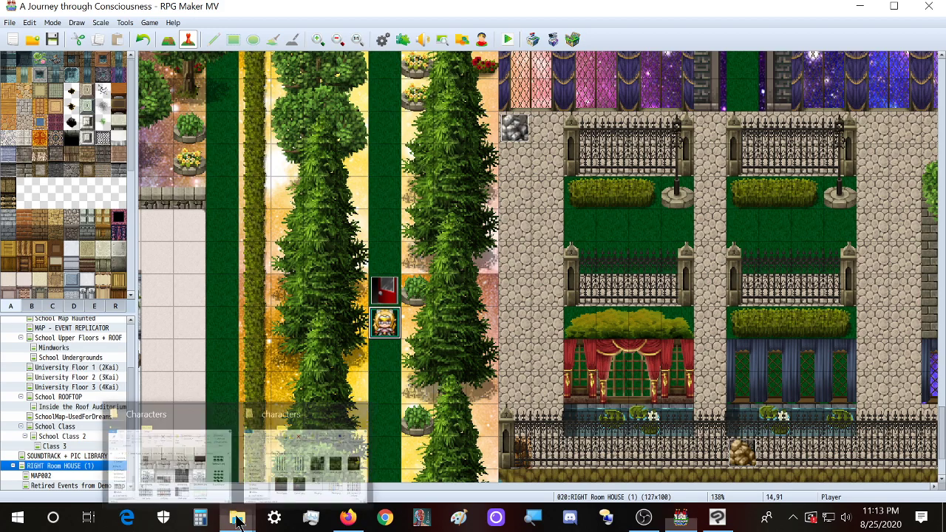
left_click(213, 460)
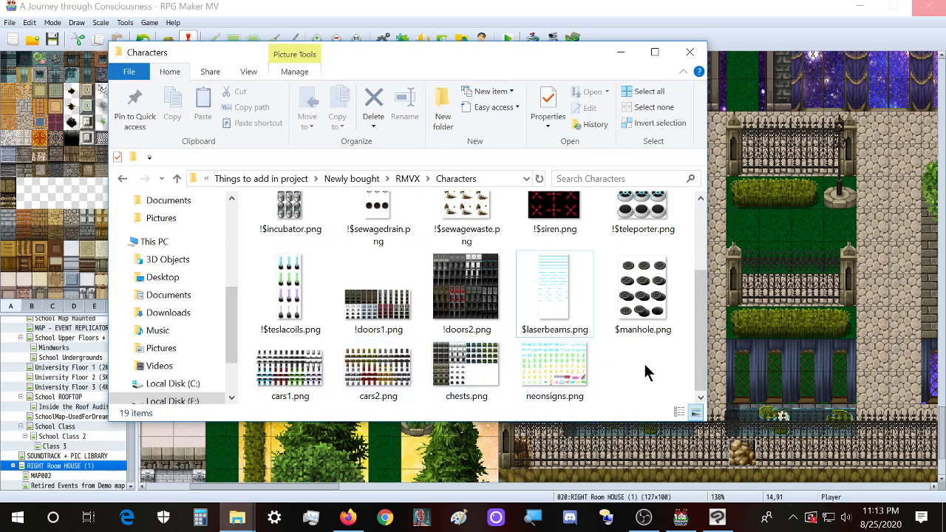
left_click(635, 313)
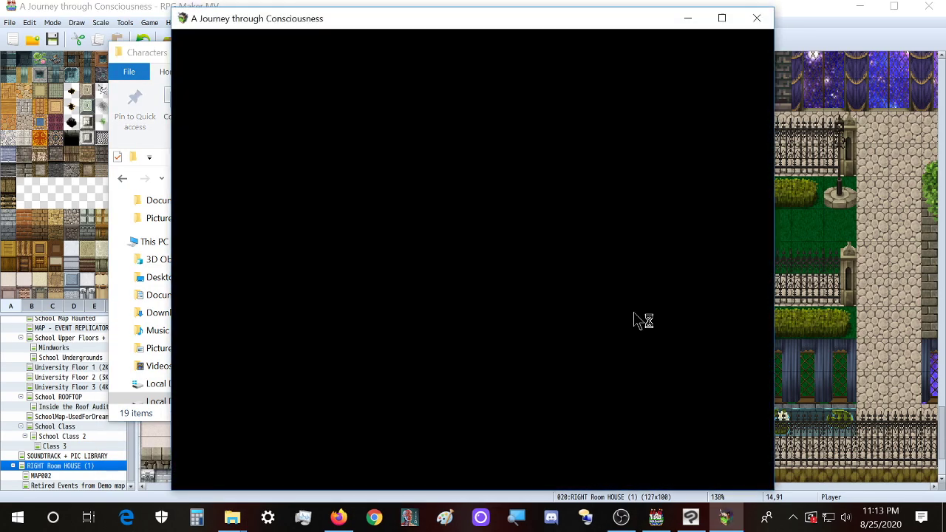
left_click_drag(354, 26, 534, 30)
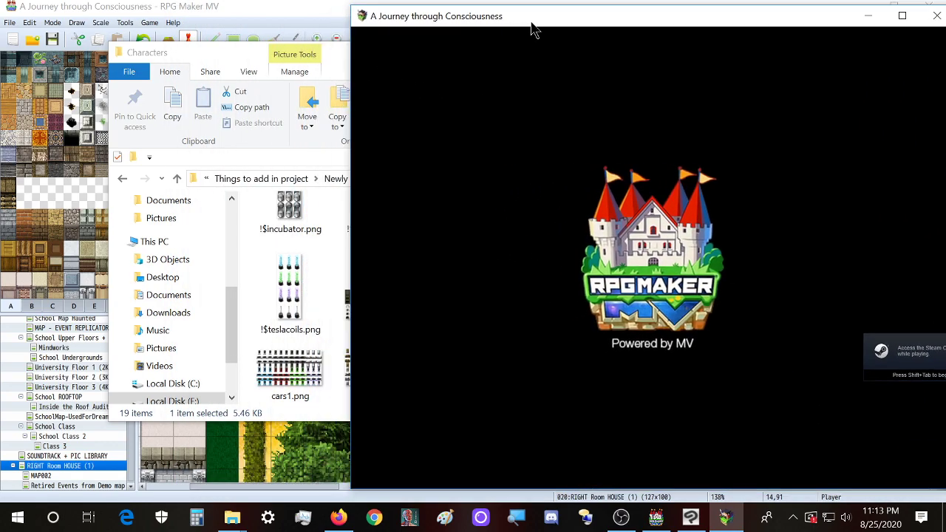
left_click(338, 47)
double_click(635, 287)
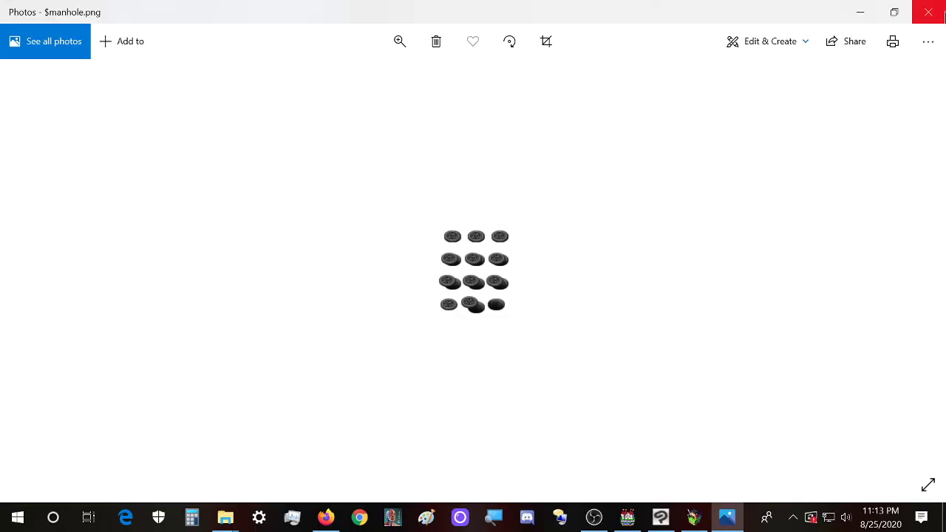
left_click(932, 18)
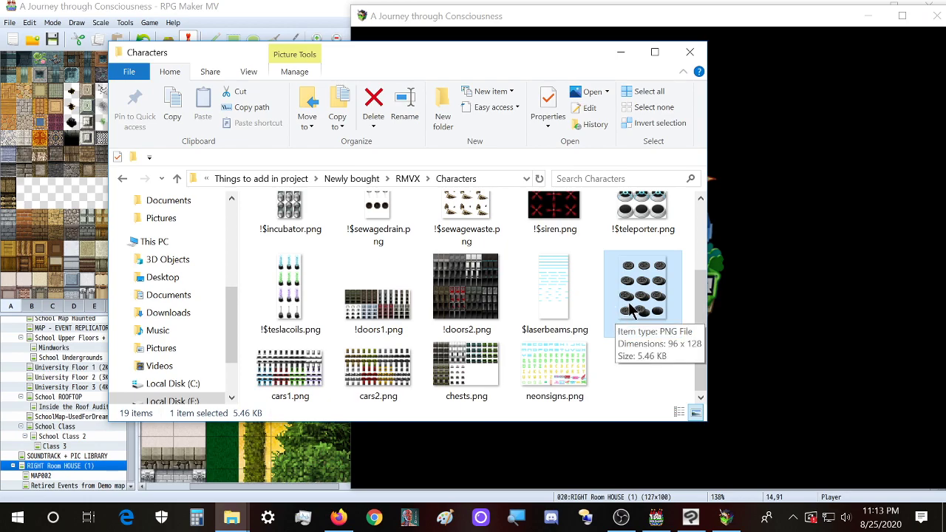
left_click_drag(629, 304, 440, 369)
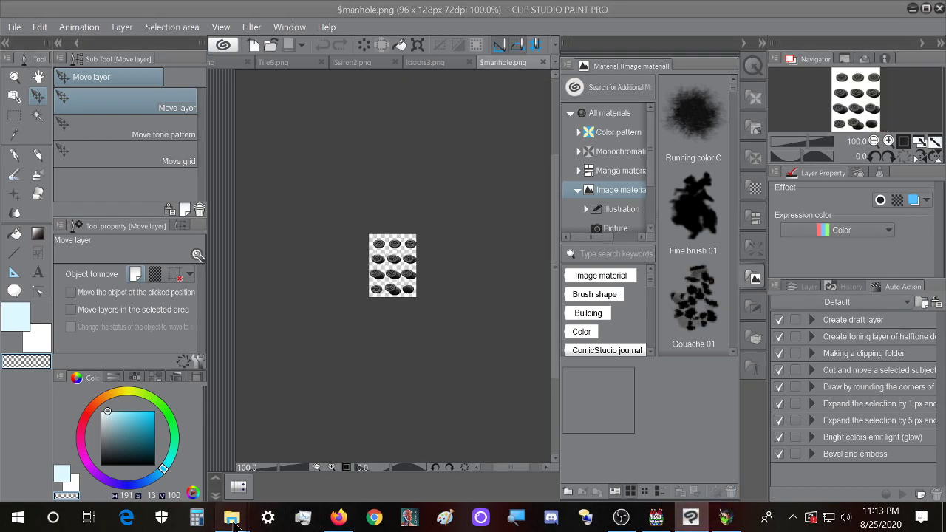
- Check the pixel dimensions of existing single-character sheets such as !$Symbol Boxes.png and !$Monster_Gurney.png in the project's img/characters folder
mouse_move(233, 518)
left_click(216, 484)
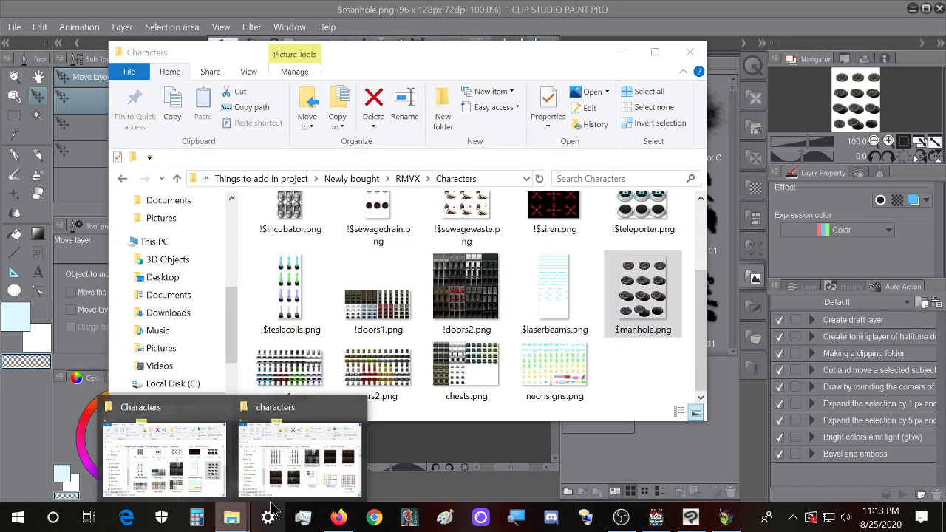
left_click(307, 473)
scroll(639, 314, "up", 1)
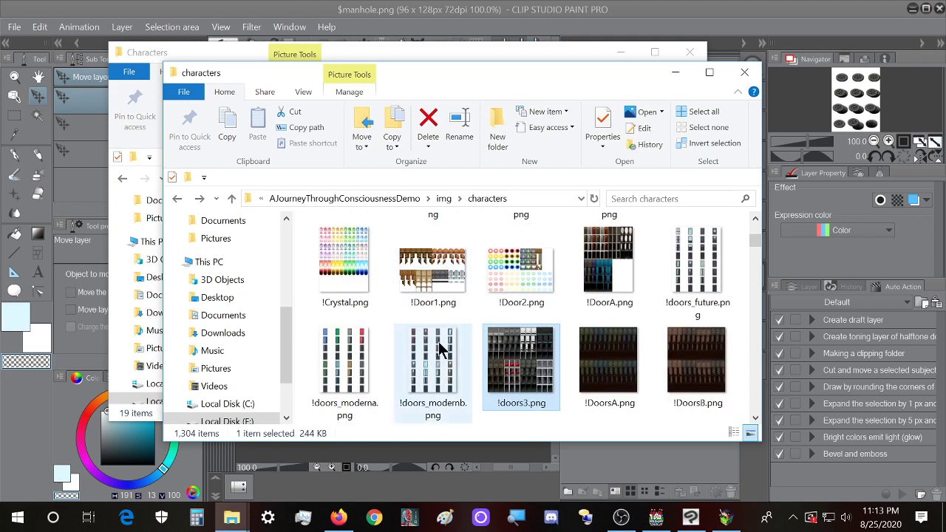
scroll(610, 347, "up", 5)
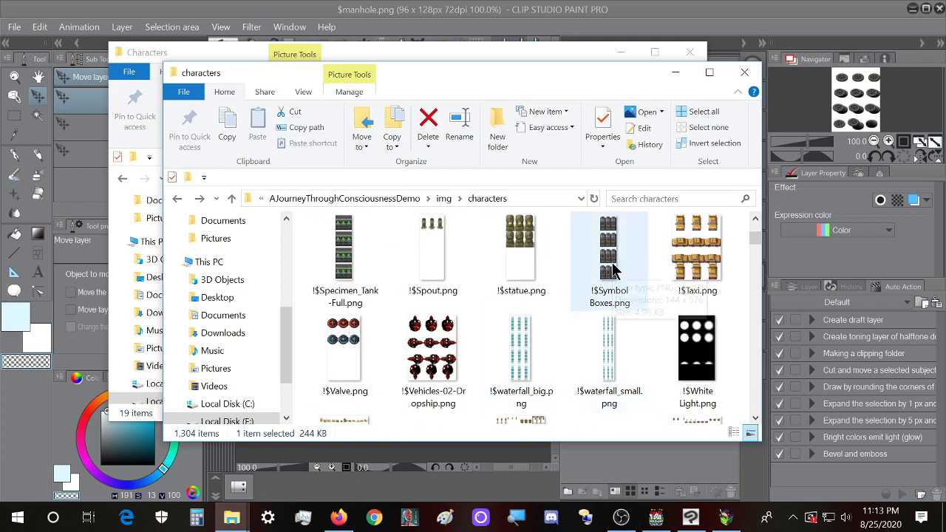
mouse_move(612, 269)
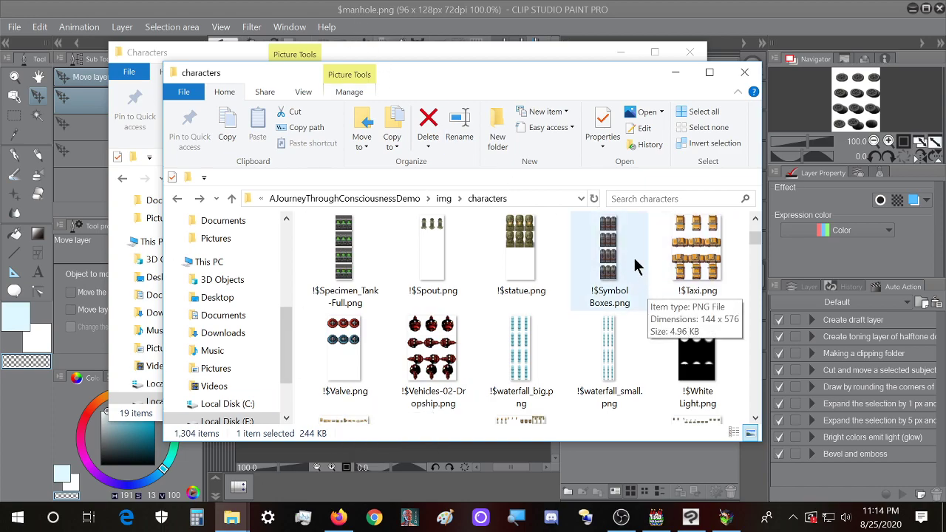
scroll(634, 256, "up", 1)
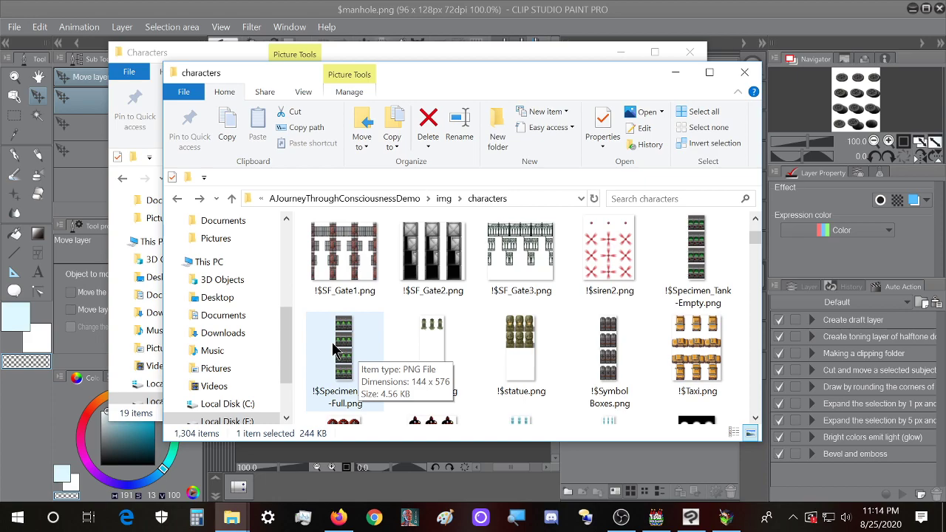
scroll(495, 341, "up", 1)
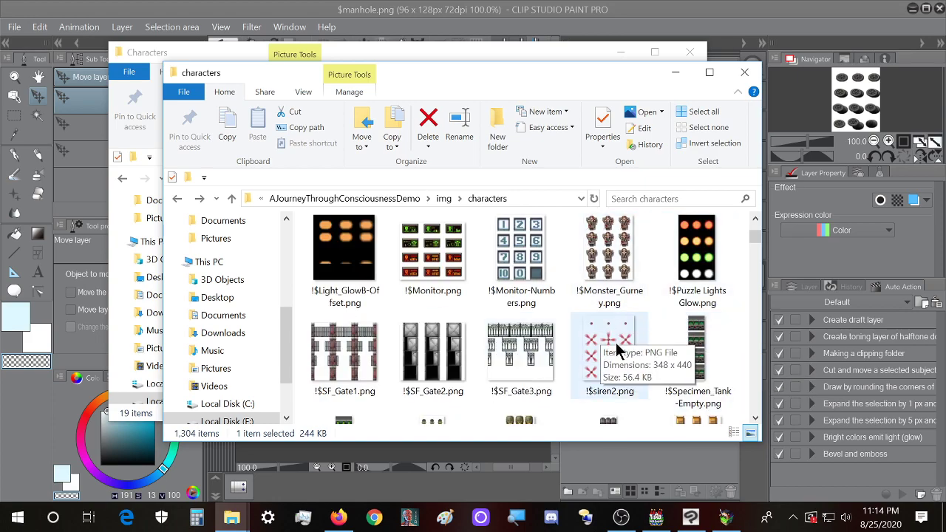
left_click(691, 517)
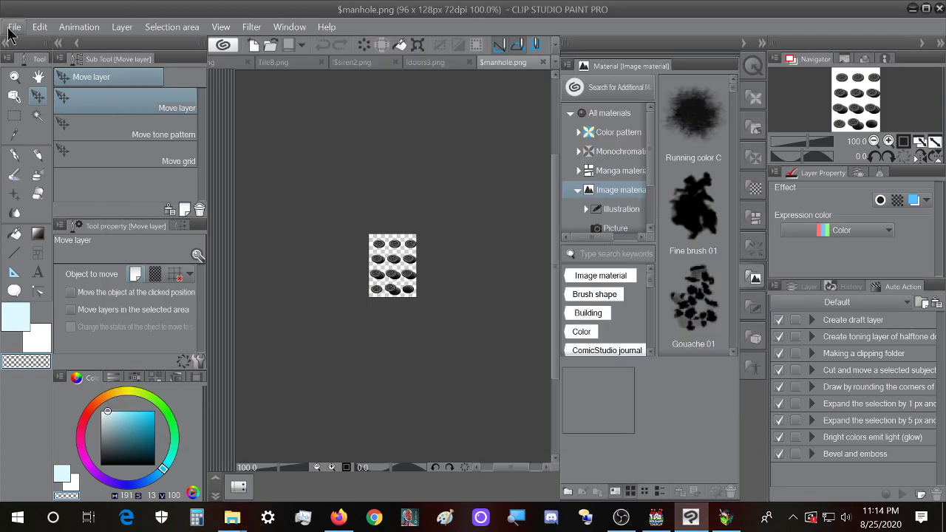
left_click(39, 30)
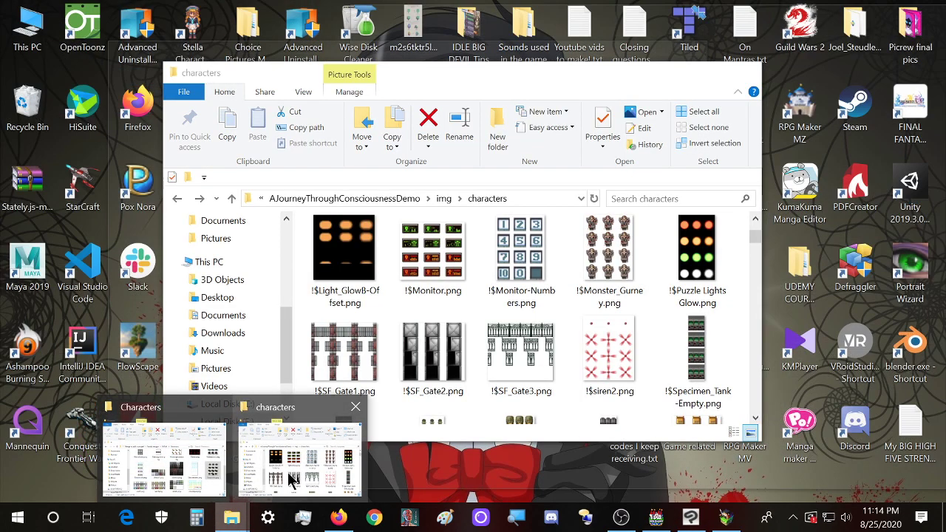
left_click(292, 480)
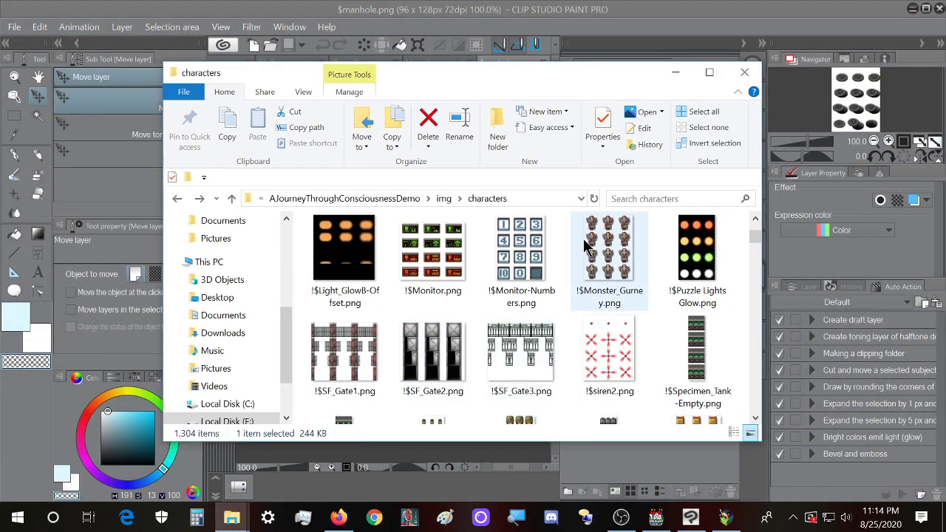
mouse_move(597, 272)
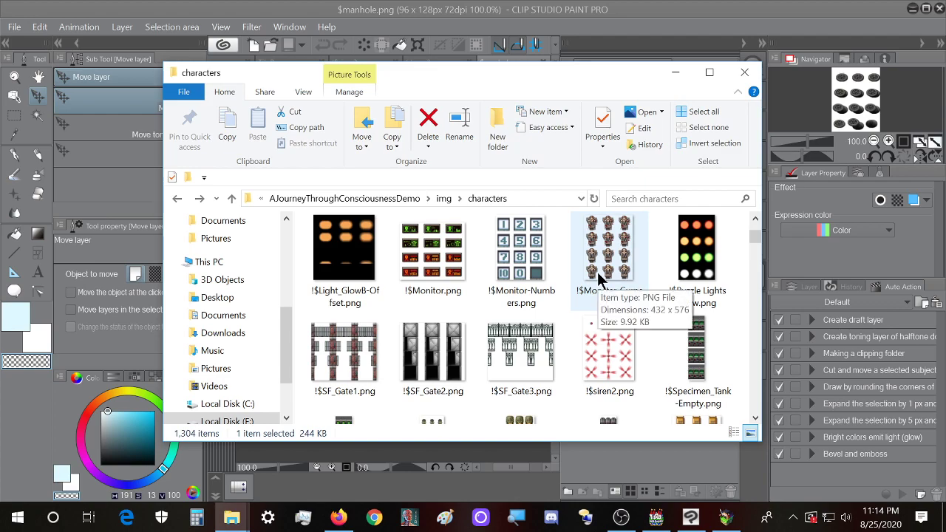
- Change the image resolution of $manhole.png to 432 px wide by 576 px high, rechecking !$Monster_Gurney.png's dimensions before confirming
left_click(229, 17)
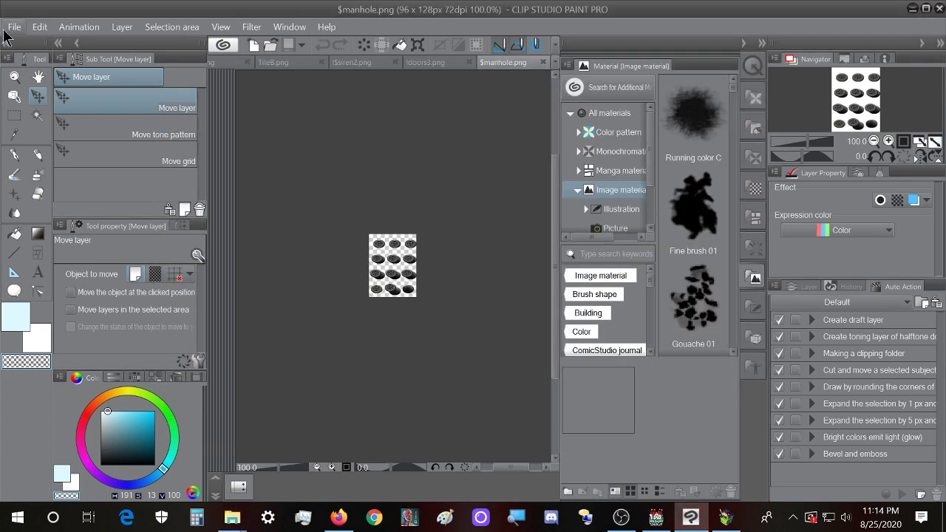
left_click(13, 28)
mouse_move(38, 27)
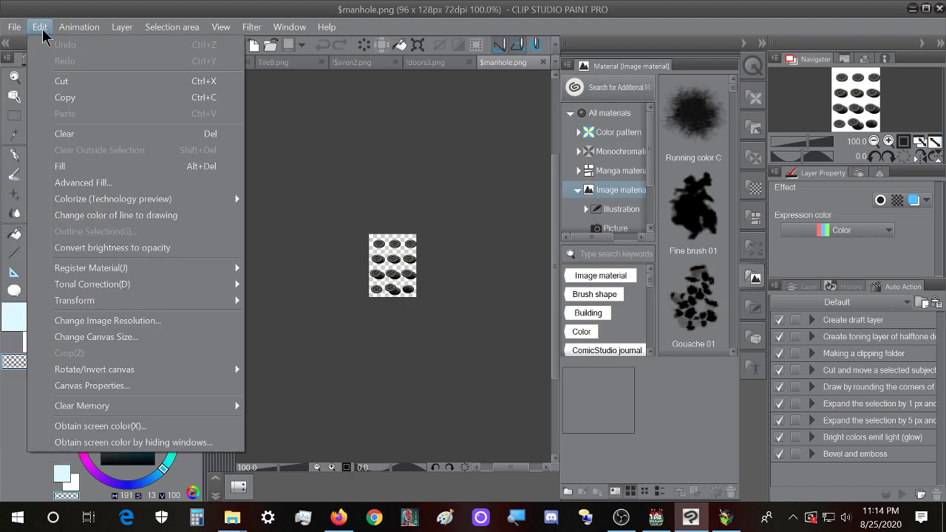
left_click(102, 320)
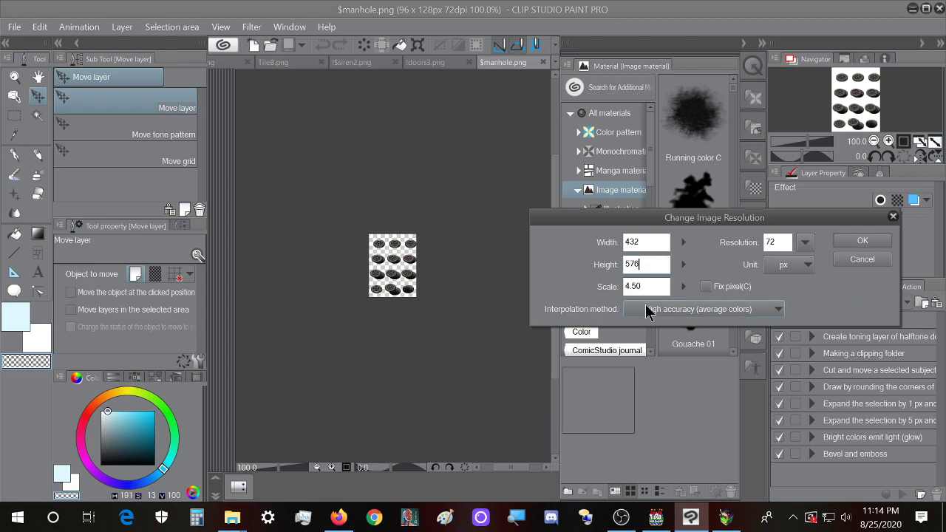
mouse_move(232, 518)
left_click(296, 451)
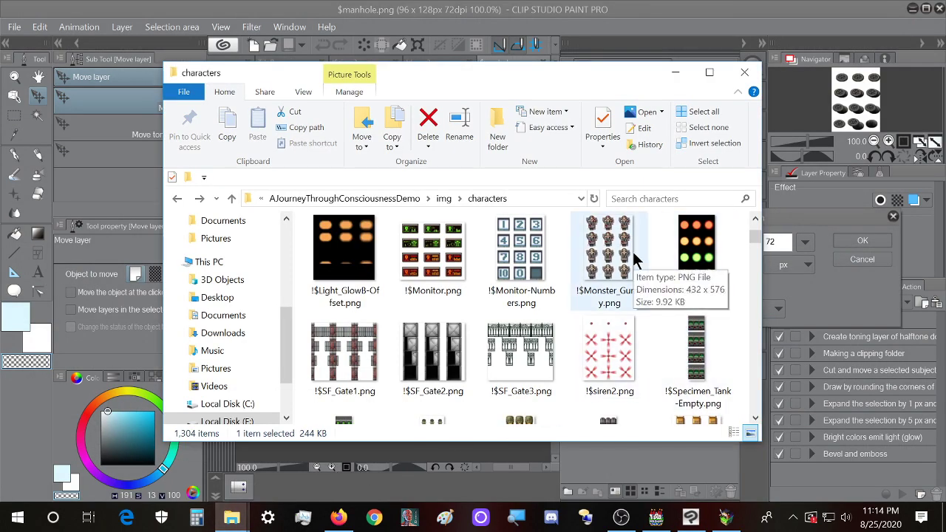
left_click(839, 268)
left_click(862, 241)
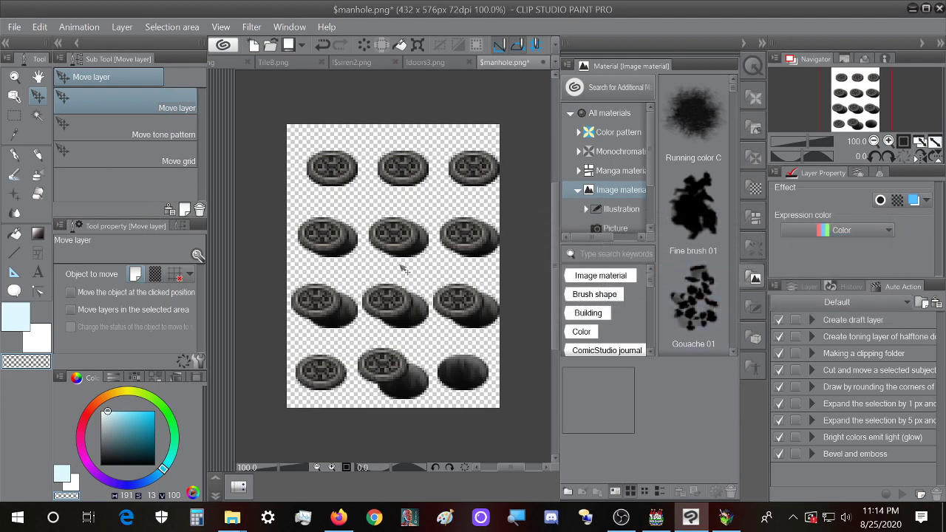
- Save the resized $manhole.png as a PNG in the RMVX Characters folder, replacing the existing file
left_click(14, 28)
left_click(63, 8)
key("ctrl+shift+s")
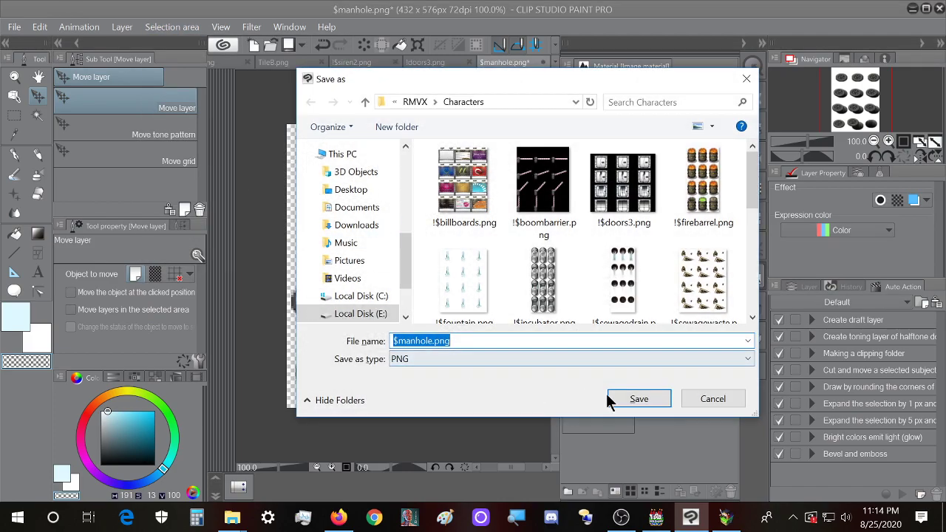
left_click(640, 399)
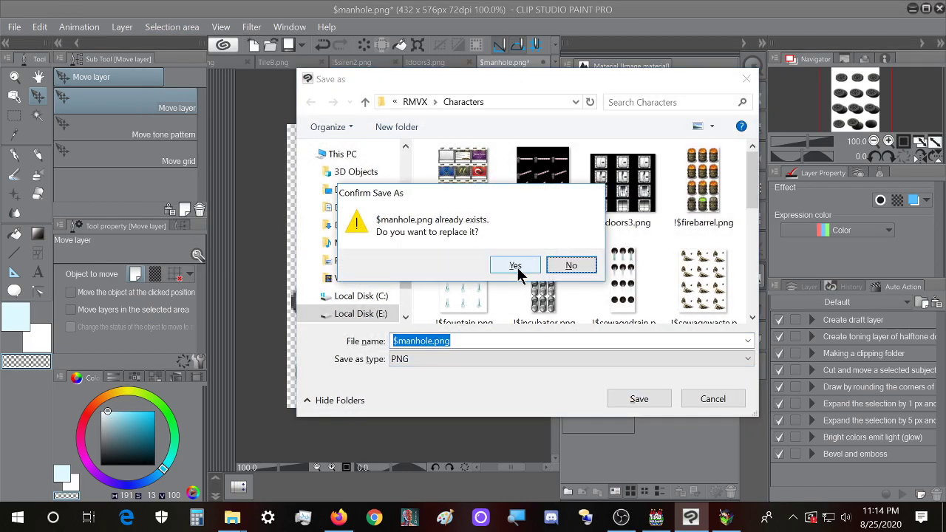
left_click(516, 264)
left_click(521, 208)
- Copy $manhole.png from the RMVX Characters folder into the project's img/characters folder
mouse_move(232, 517)
left_click(190, 466)
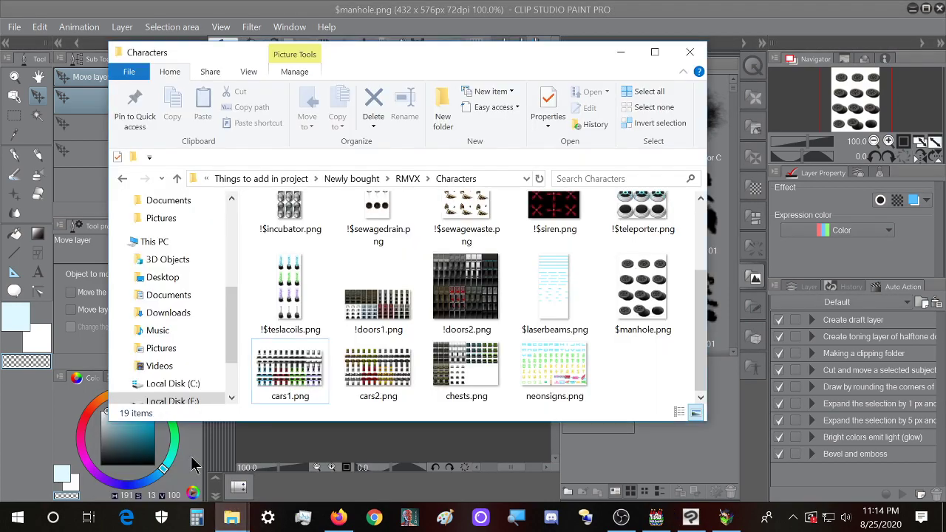
left_click(610, 311)
mouse_move(238, 515)
left_click(330, 429)
key("ctrl+v")
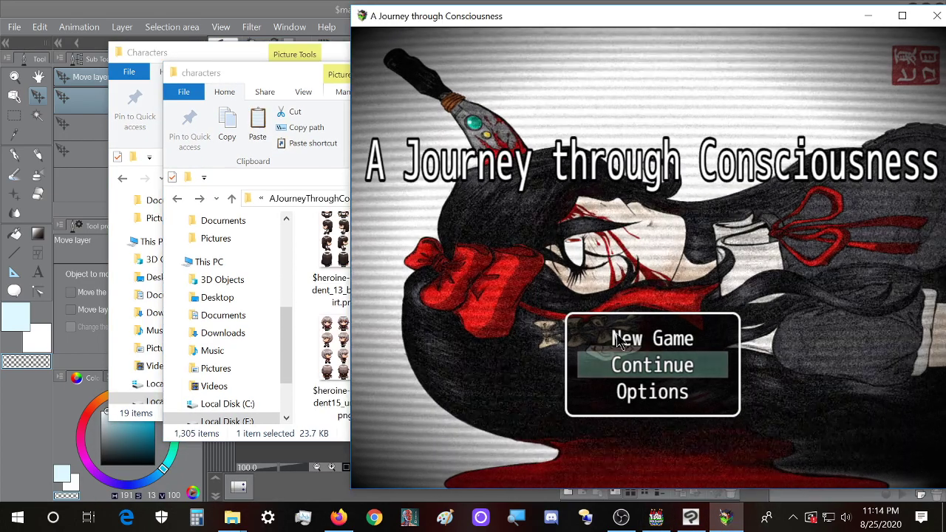
- Start a new game in the playtest and walk the player up to and away from the red door event
left_click(612, 340)
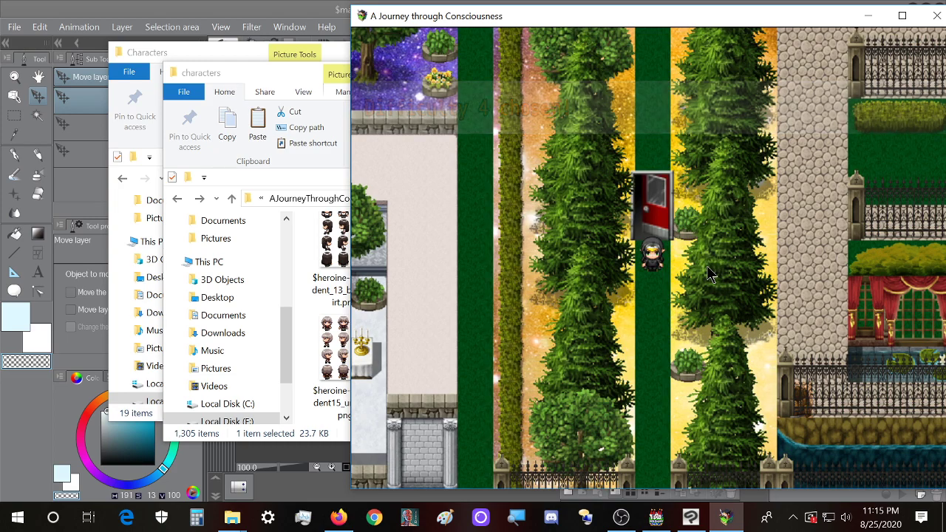
key("Up")
key("Left")
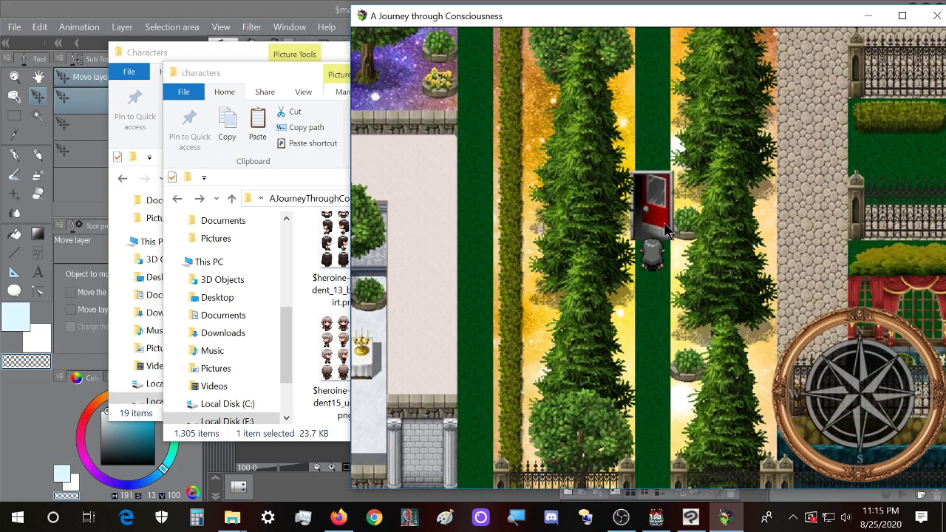
key("Down")
key("Up")
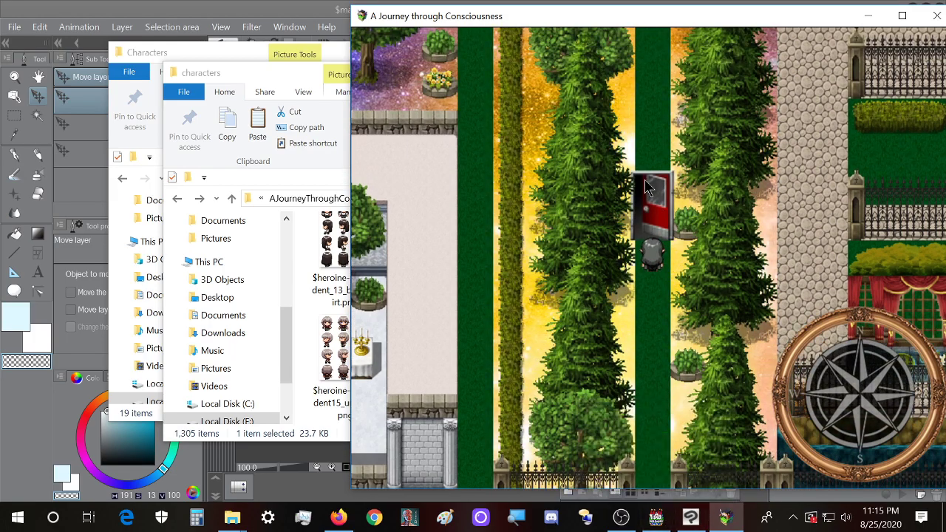
key("Down")
key("Up")
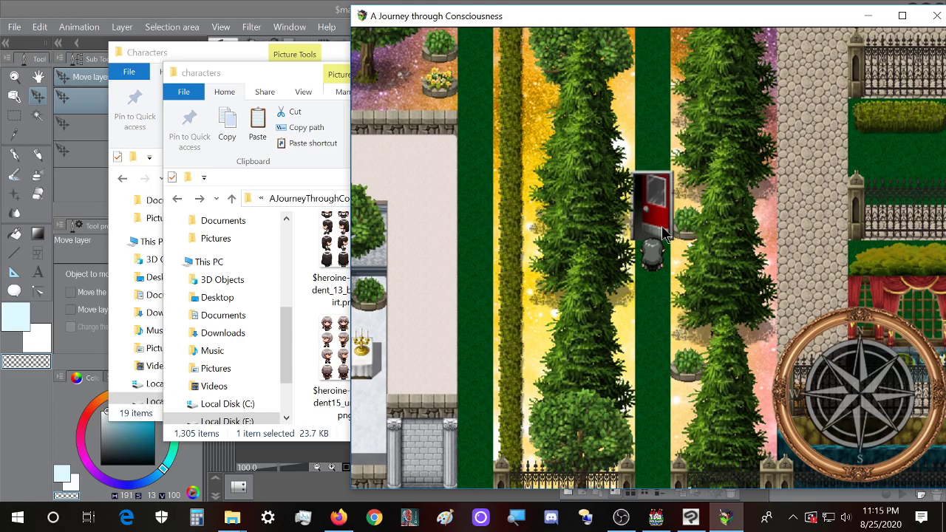
key("Down")
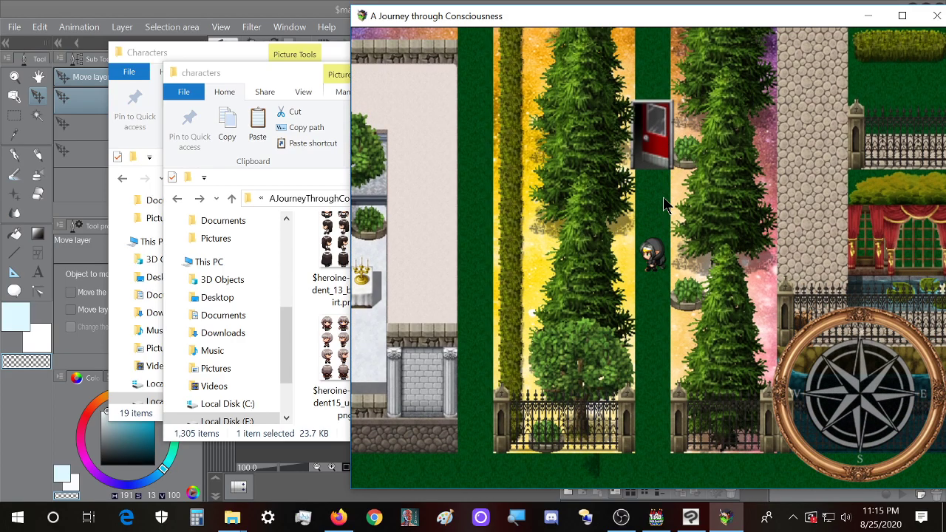
key("Up")
key("Down")
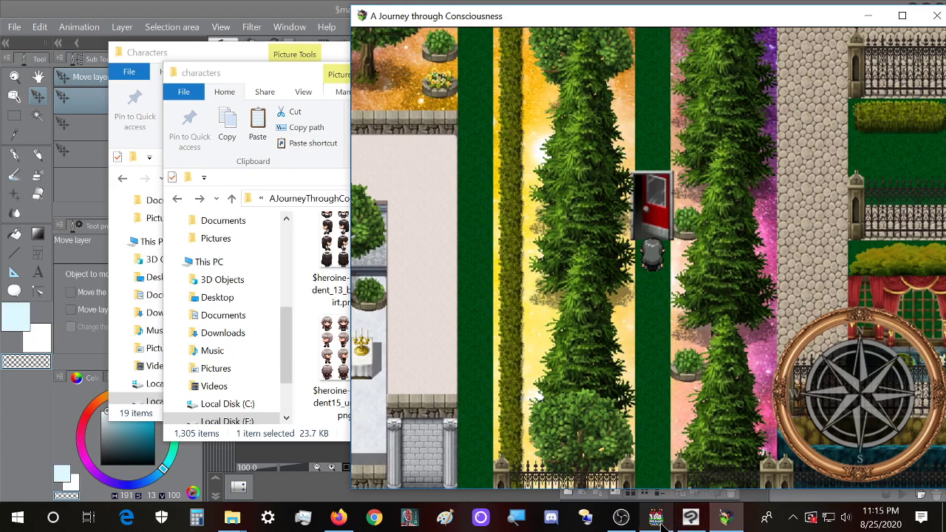
- Switch to RPG Maker MV and review the red door event's image and settings, closing the event without changes
left_click(655, 516)
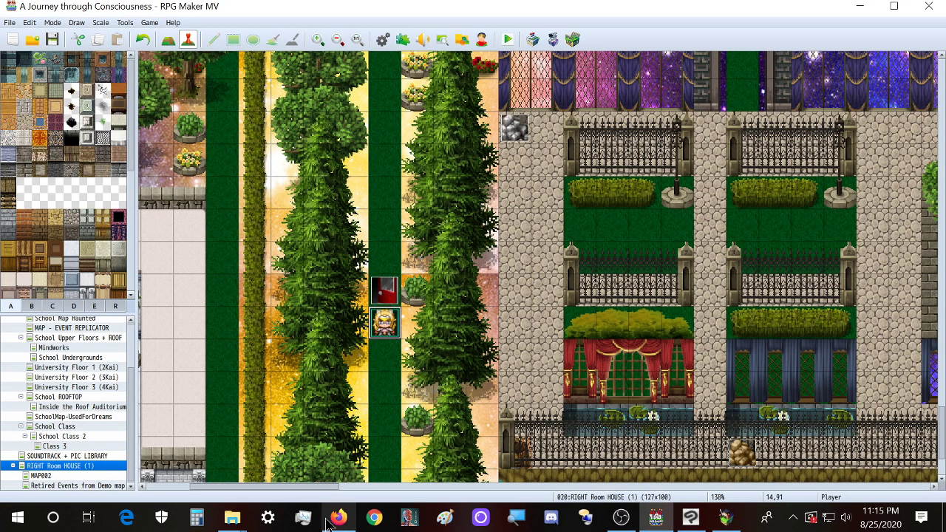
left_click(107, 456)
left_click(105, 466)
double_click(384, 296)
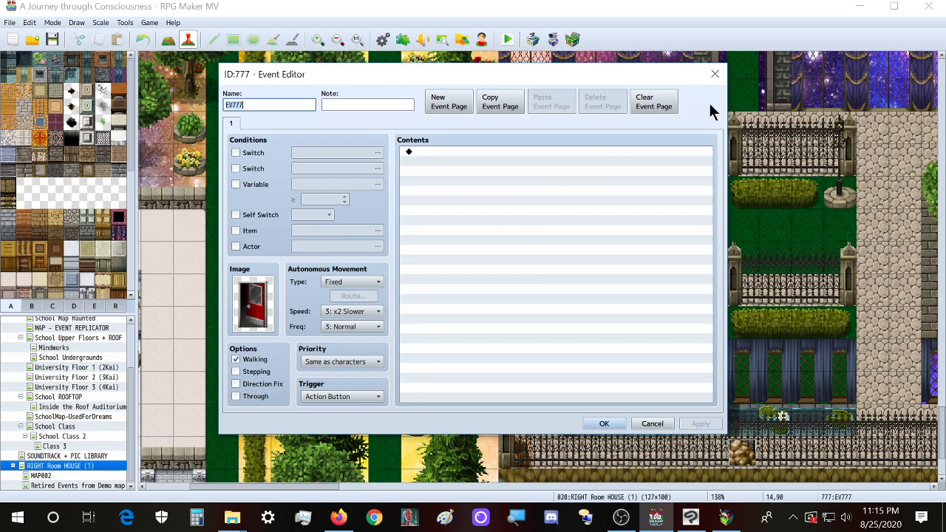
left_click(715, 75)
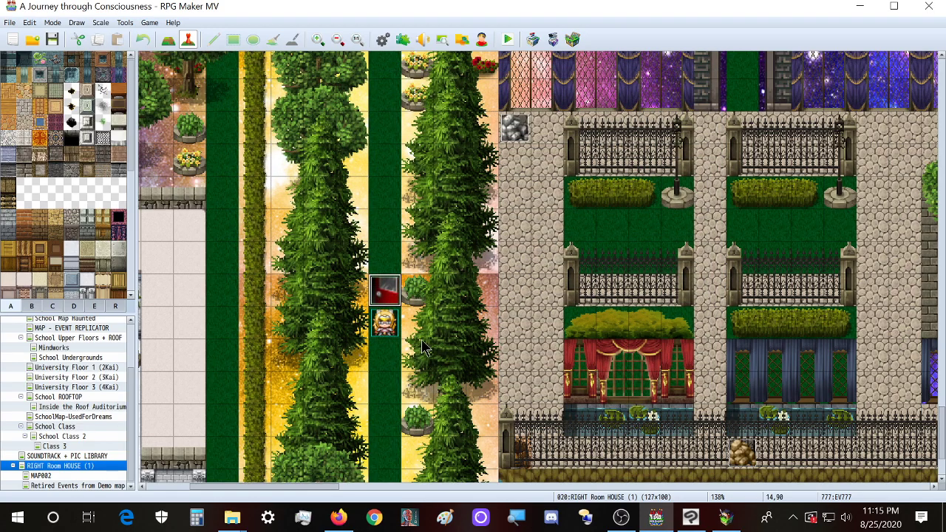
left_click(64, 456)
left_click(66, 467)
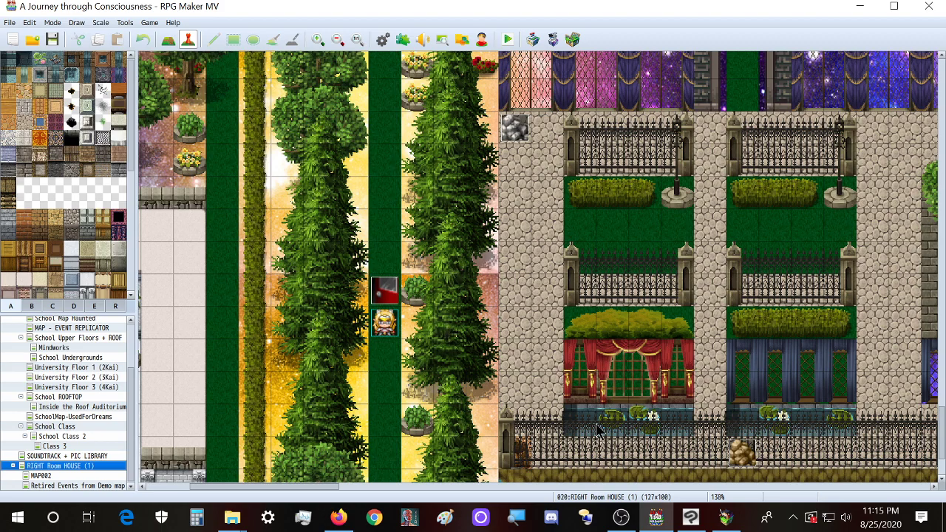
- Check the pasted $manhole.png in the project's characters folder and close the playtest
left_click(725, 518)
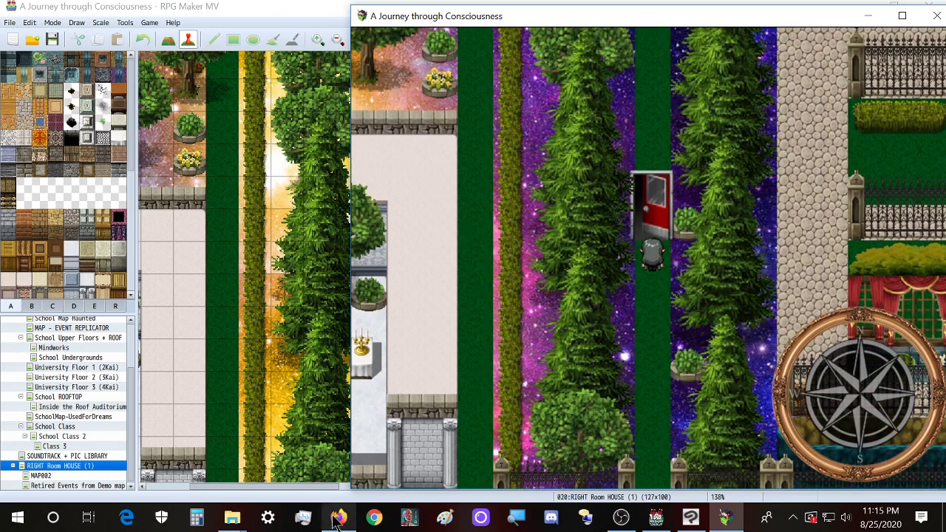
left_click(337, 521)
mouse_move(232, 517)
left_click(269, 454)
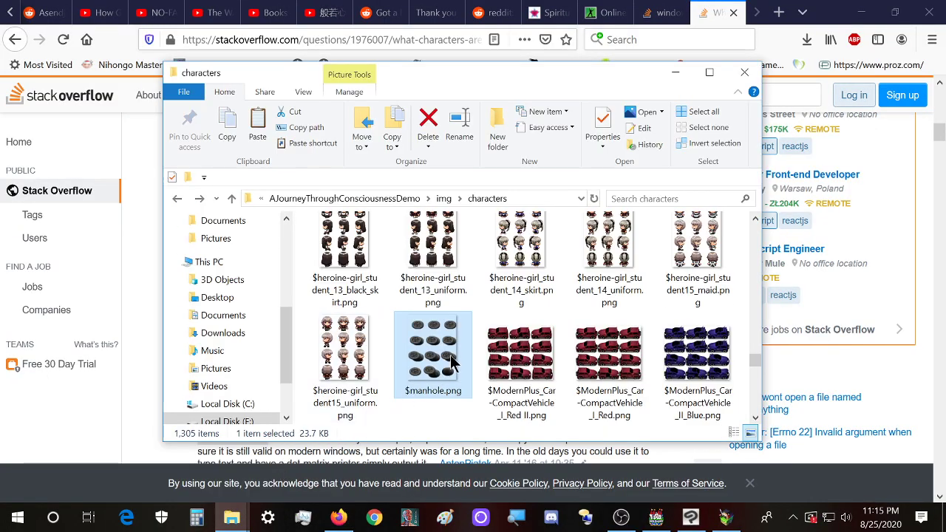
left_click(725, 517)
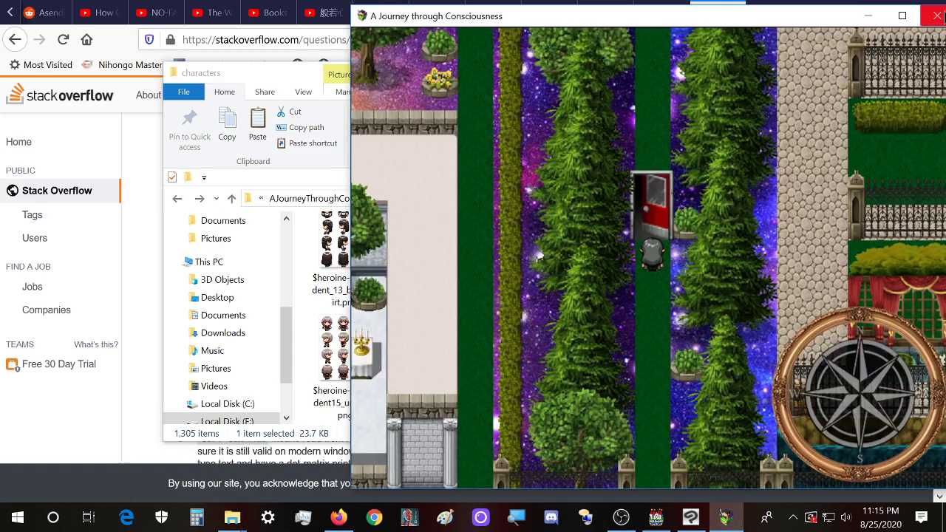
left_click(937, 15)
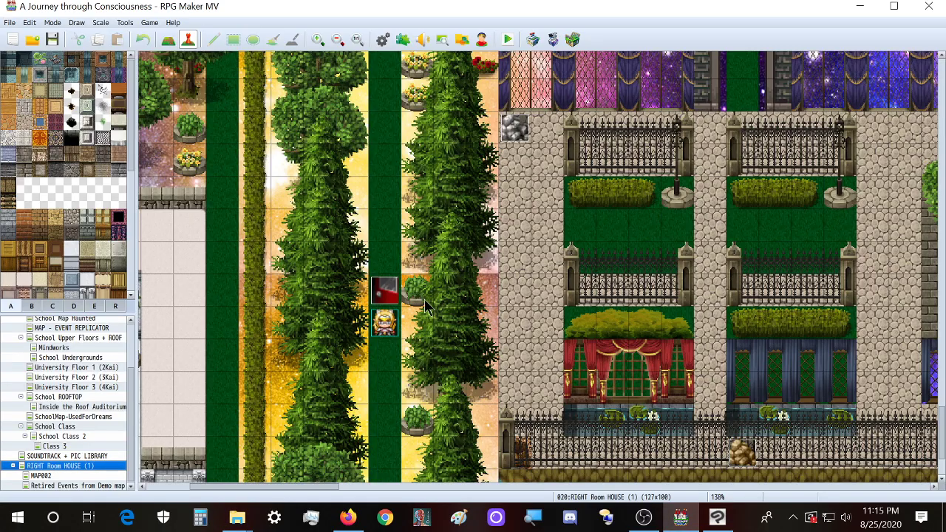
- Search the image list of the red door event for "manhole" and assign the $manhole sheet as its image
double_click(385, 290)
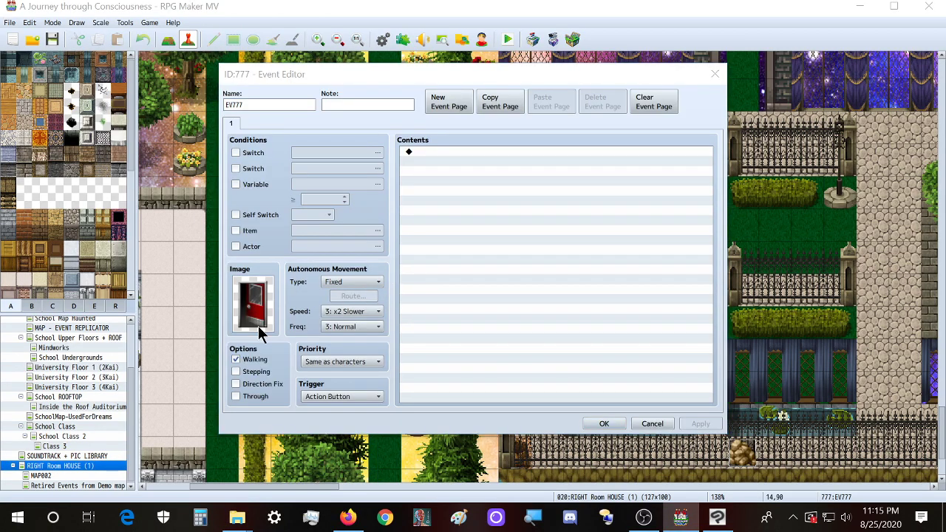
double_click(258, 326)
key("ctrl+f")
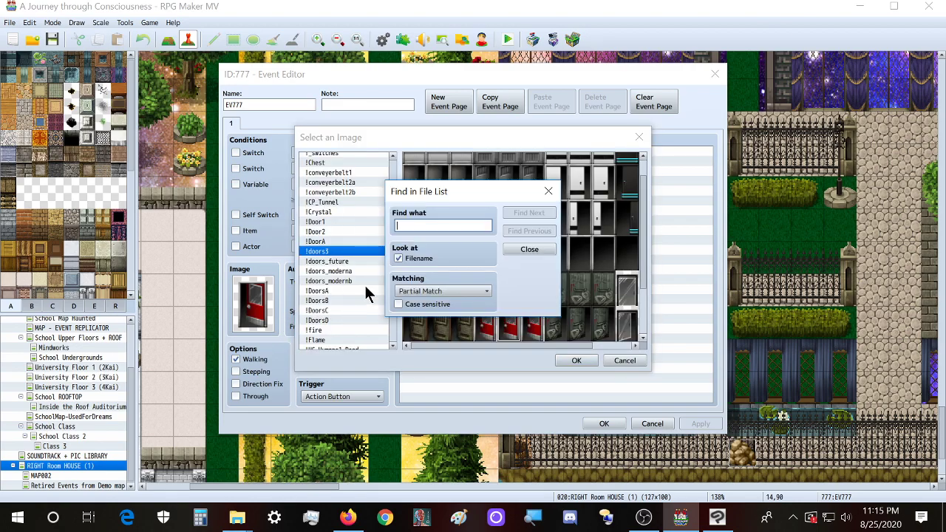
type("manhole")
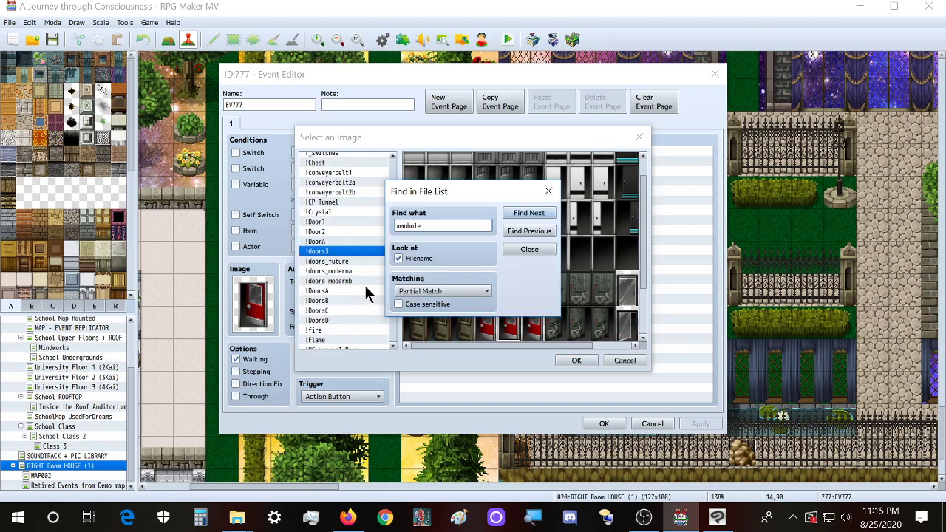
key("Return")
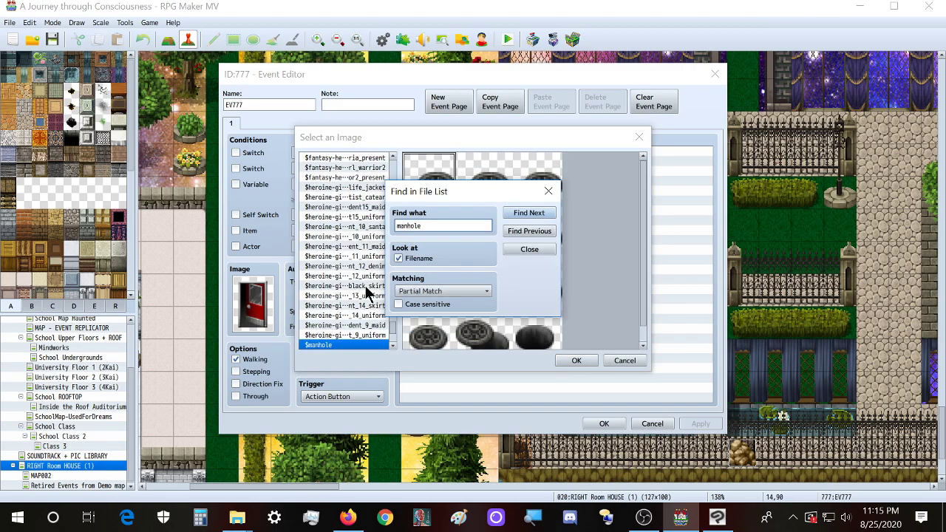
left_click(573, 361)
- Try several $manhole frames, set the event's image to the open hole in the sheet's last cell, and confirm the event
double_click(266, 314)
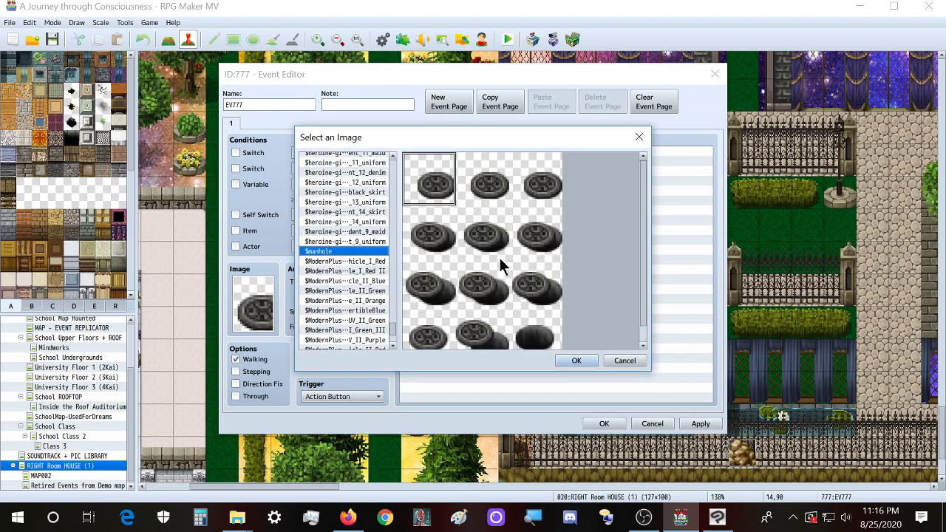
left_click(487, 185)
left_click(487, 235)
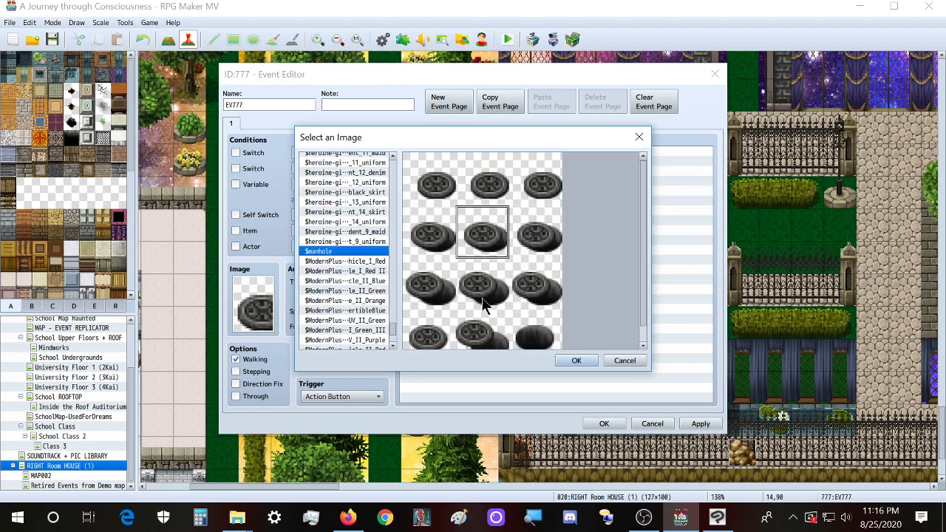
left_click(434, 248)
left_click(497, 307)
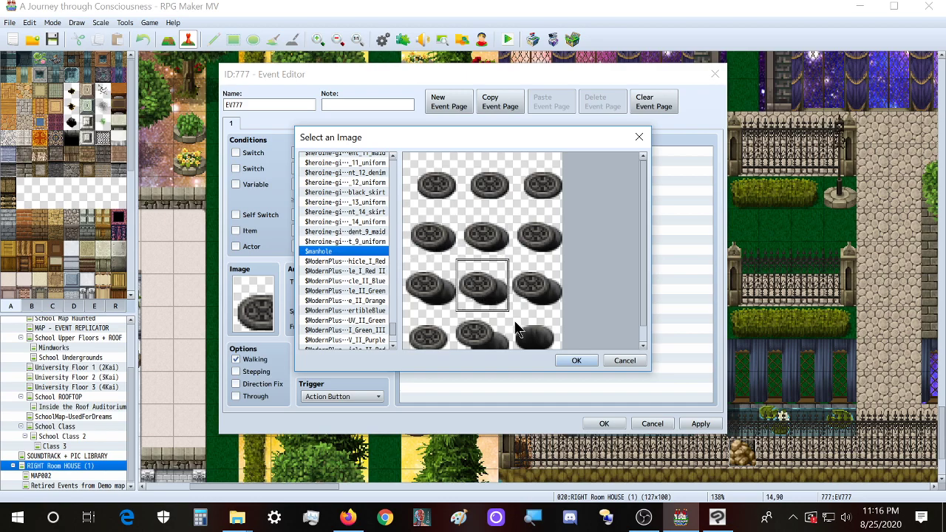
scroll(517, 325, "down", 1)
left_click(549, 328)
double_click(540, 336)
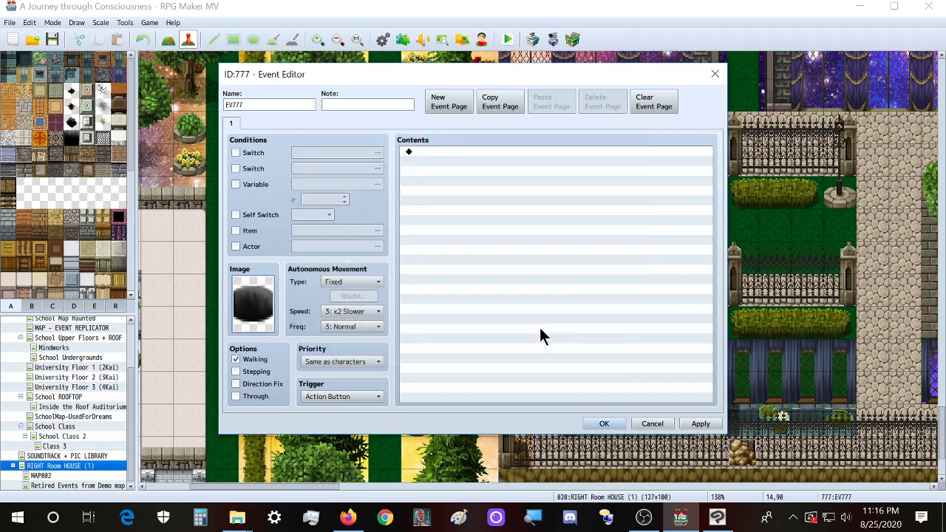
left_click(604, 424)
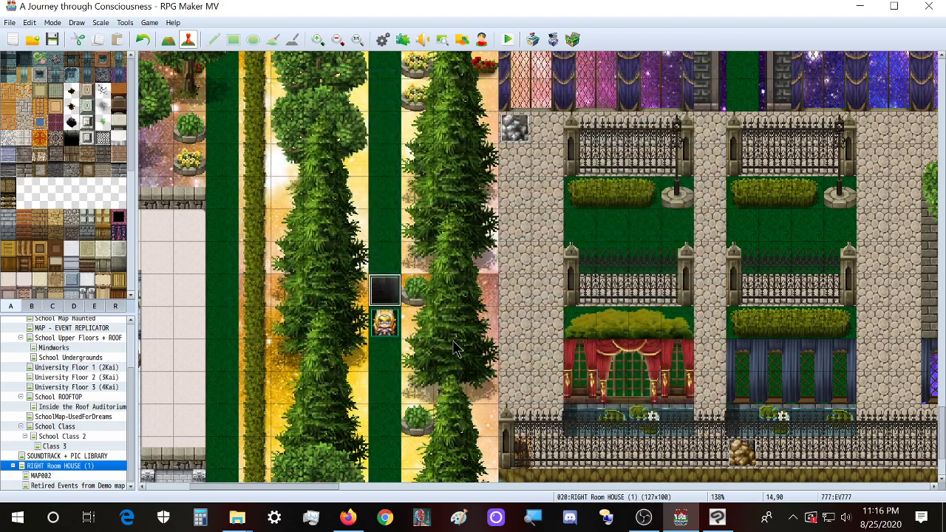
- Switch to $manhole.png in Clip Studio Paint and open its image resolution settings
left_click(347, 517)
left_click(347, 517)
mouse_move(236, 519)
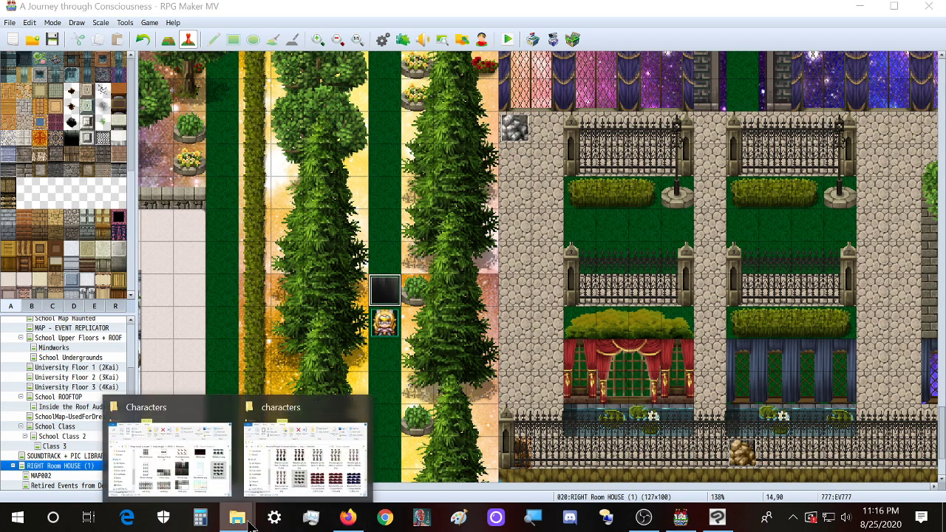
left_click(196, 465)
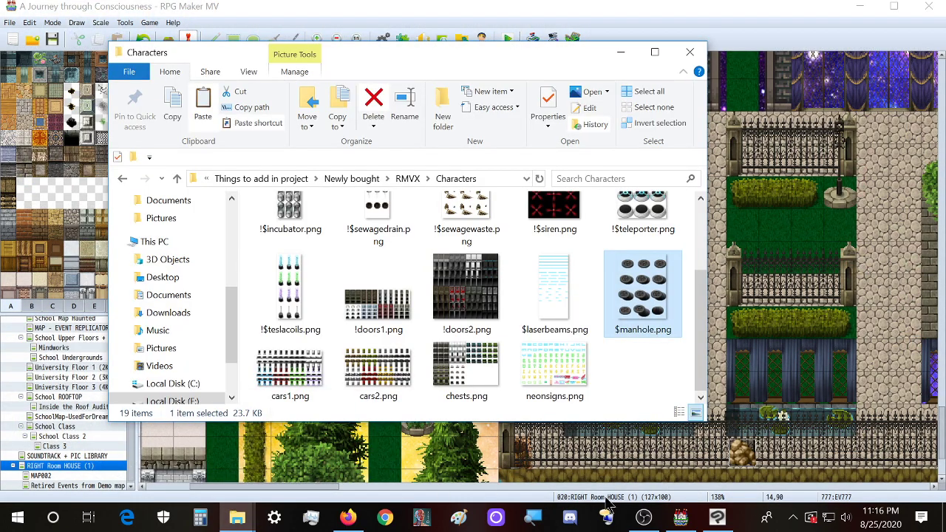
left_click(717, 517)
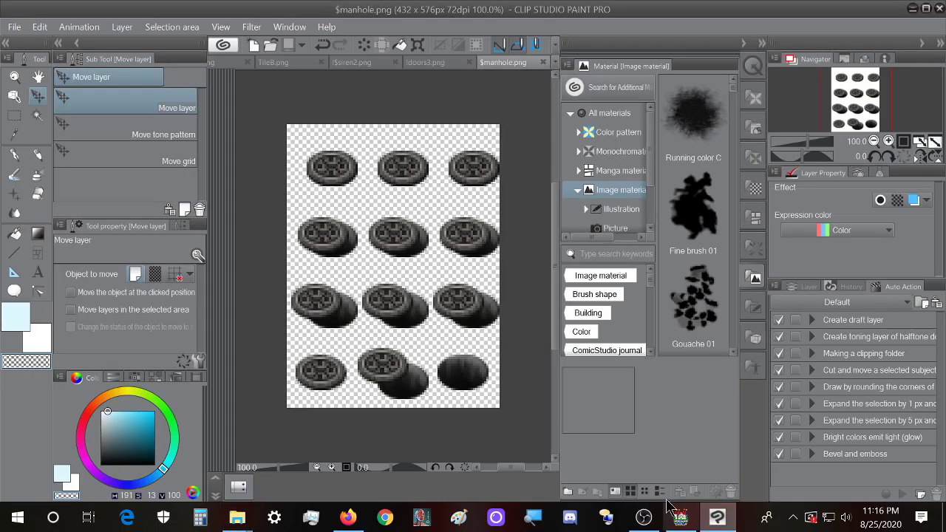
left_click(13, 29)
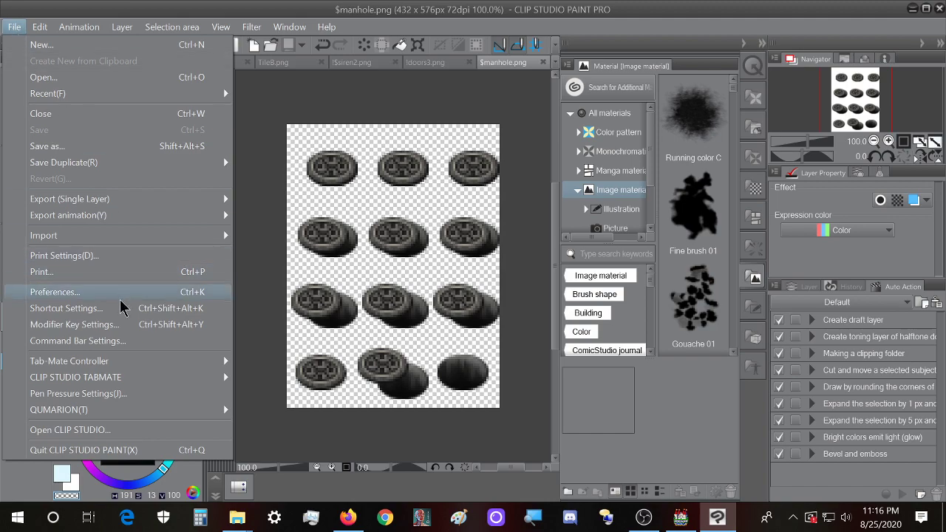
mouse_move(39, 27)
left_click(118, 321)
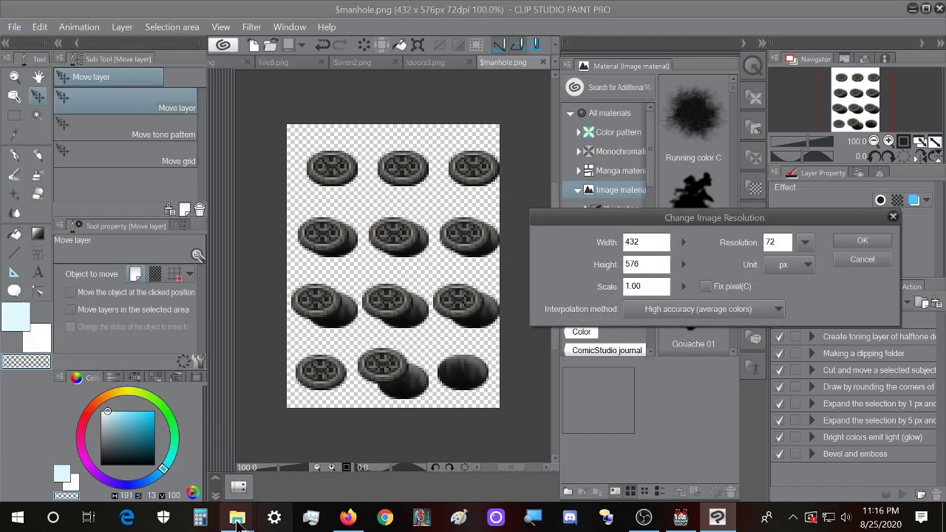
- Check existing sheet dimensions in the project's characters folder, and resize the $manhole image to 144 × 192 px
mouse_move(236, 517)
left_click(257, 462)
scroll(688, 309, "up", 15)
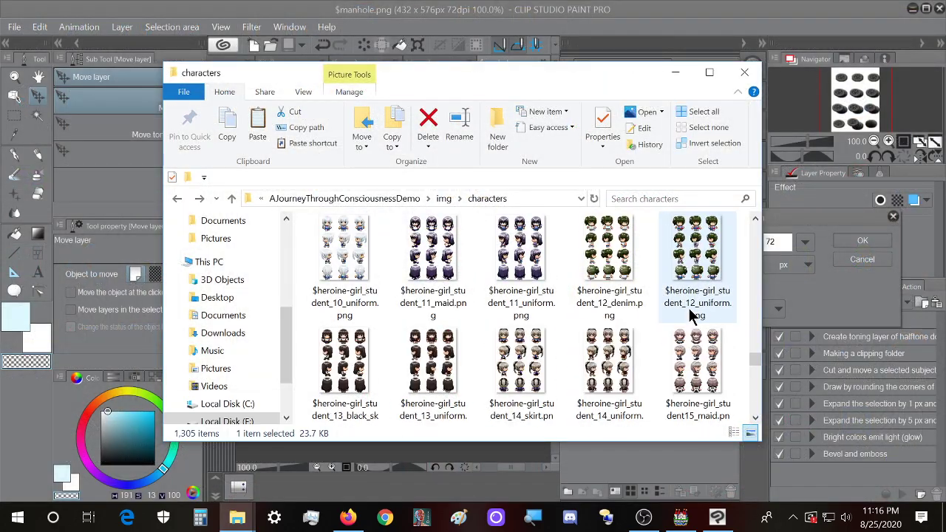
scroll(762, 295, "up", 10)
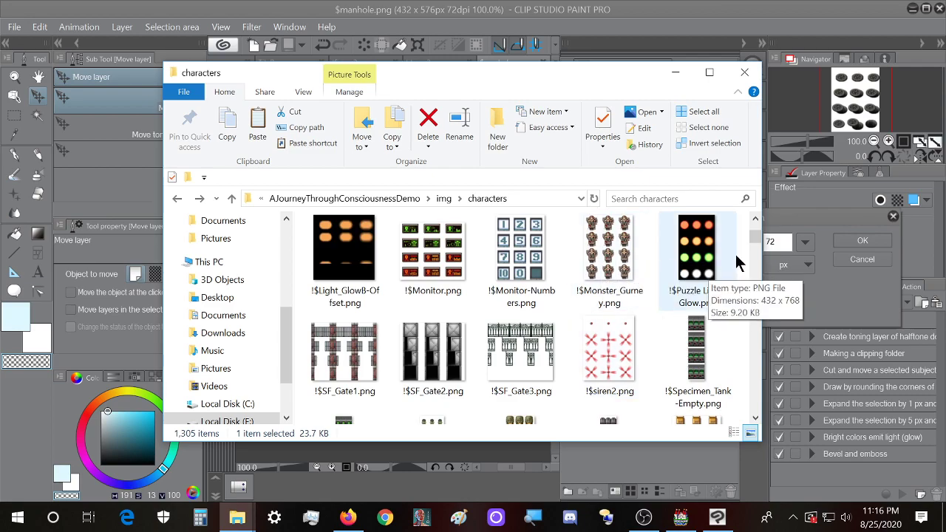
scroll(655, 291, "up", 1)
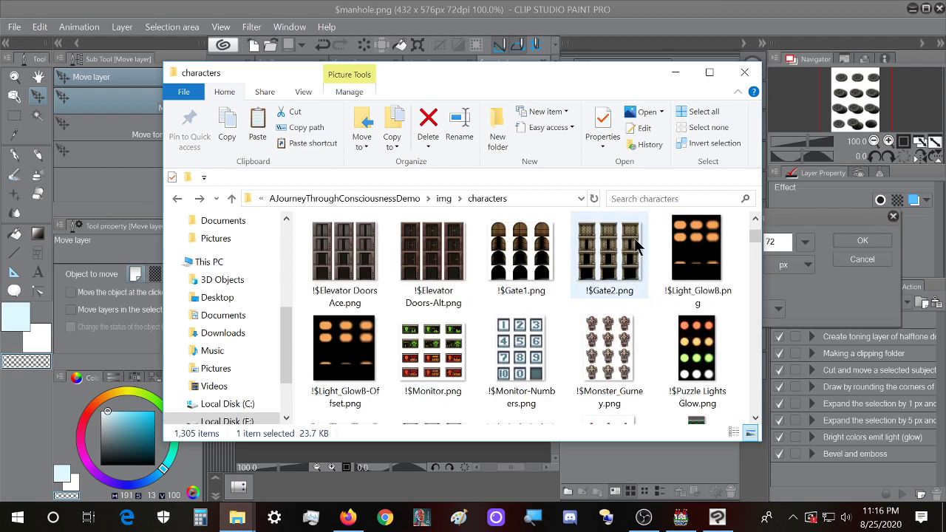
scroll(613, 303, "up", 1)
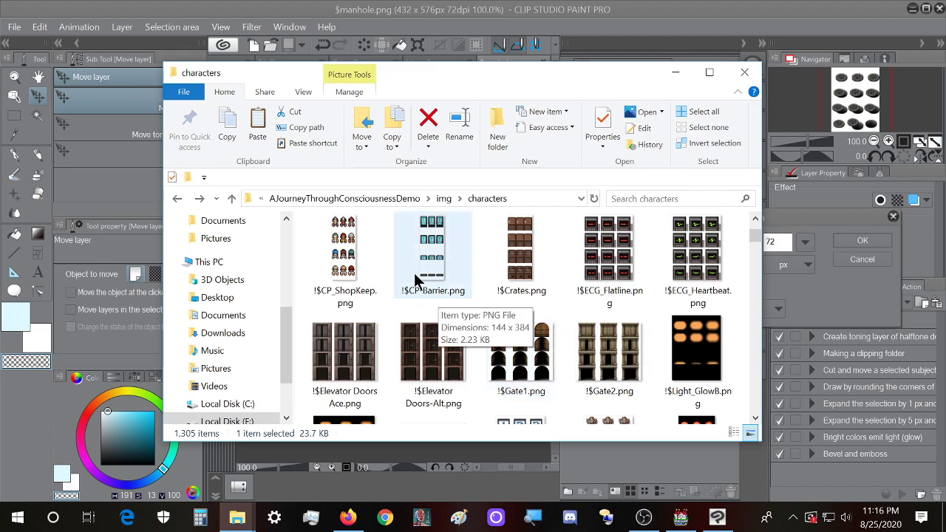
left_click(426, 6)
left_click(638, 247)
type("0.33")
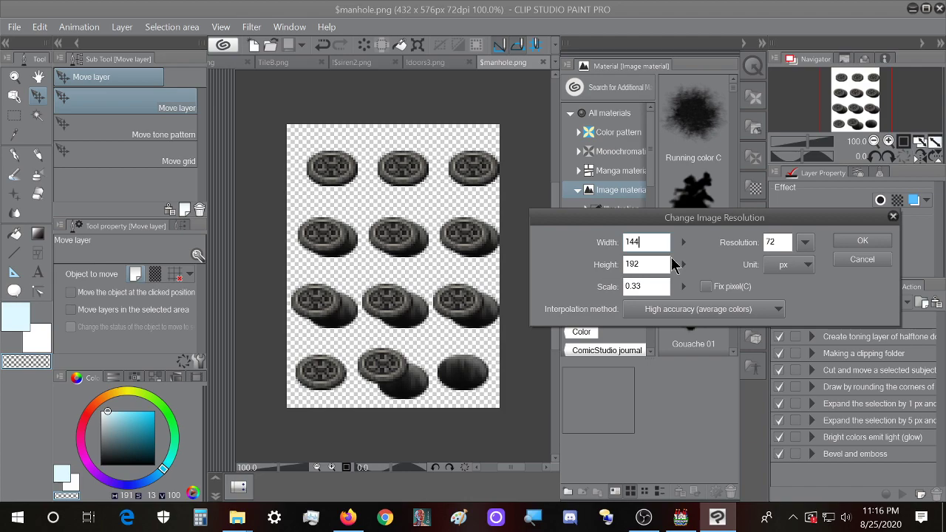
left_click(872, 245)
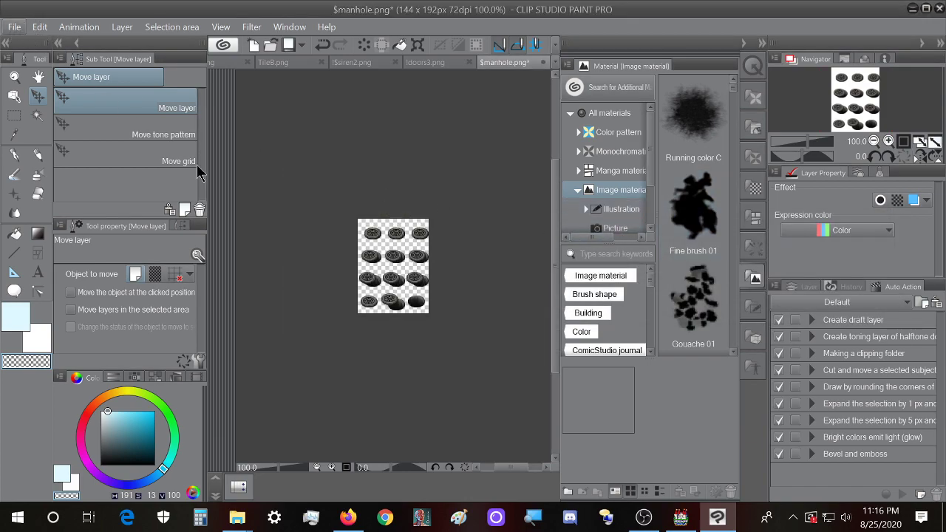
- Save the resized sheet as a PNG over $manhole.png in the RMVX Characters folder
key("ctrl+shift+s")
left_click(621, 397)
left_click(512, 264)
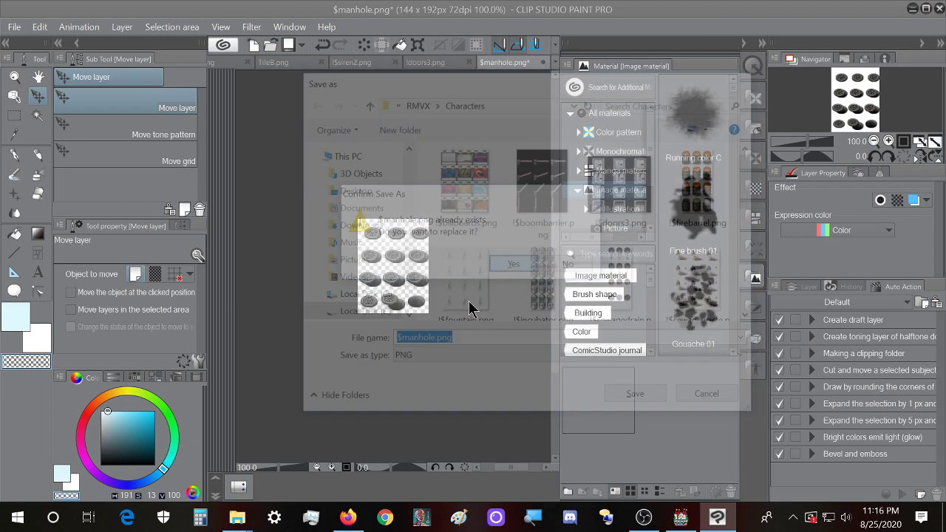
left_click(506, 204)
- Copy the resized $manhole.png from the RMVX Characters folder into the project's img/characters folder, replacing the existing file
mouse_move(246, 522)
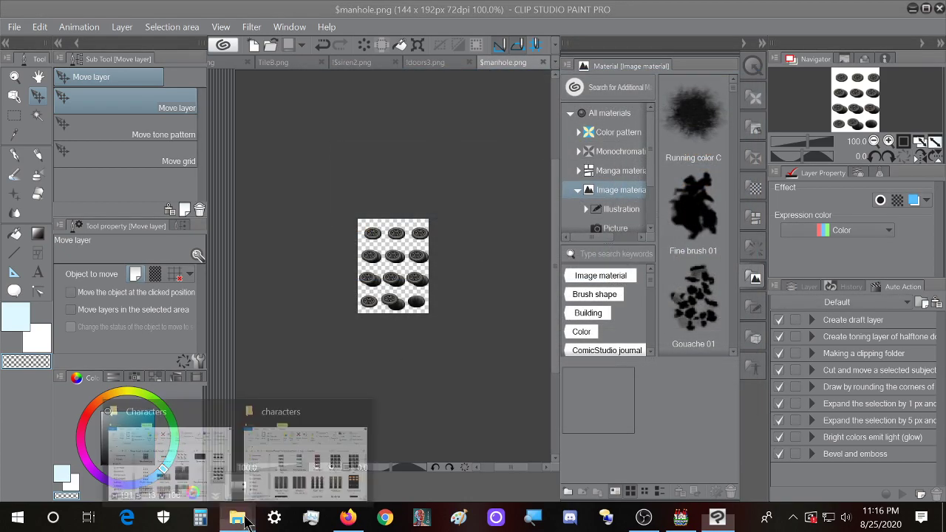
left_click(170, 466)
left_click(642, 292)
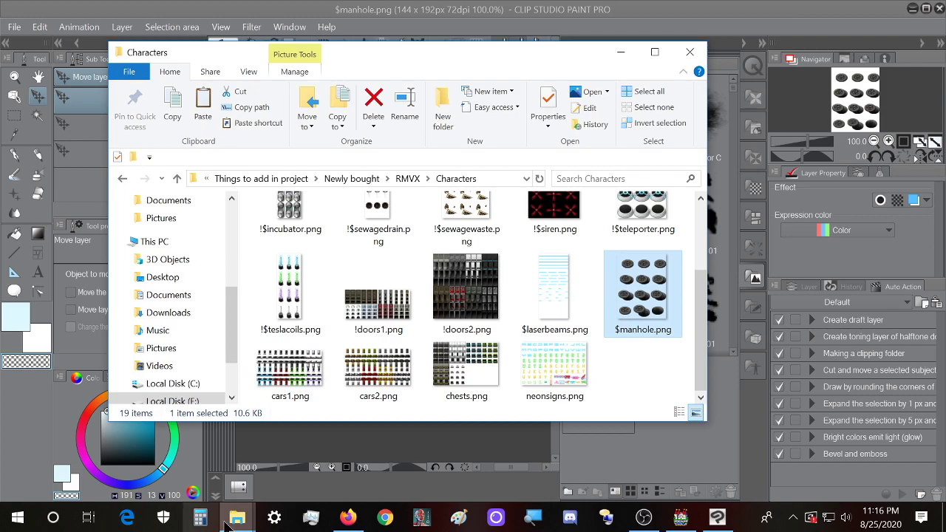
left_click(251, 458)
key("ctrl+v")
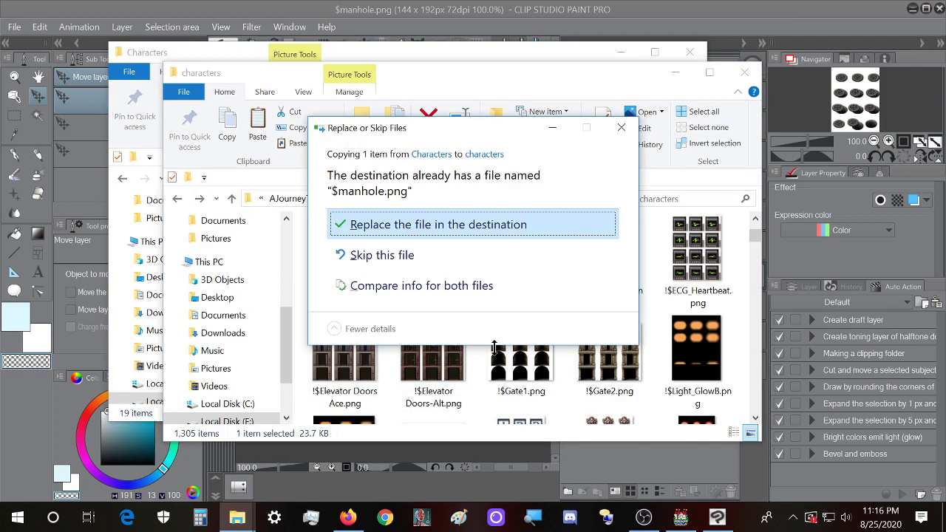
left_click(480, 226)
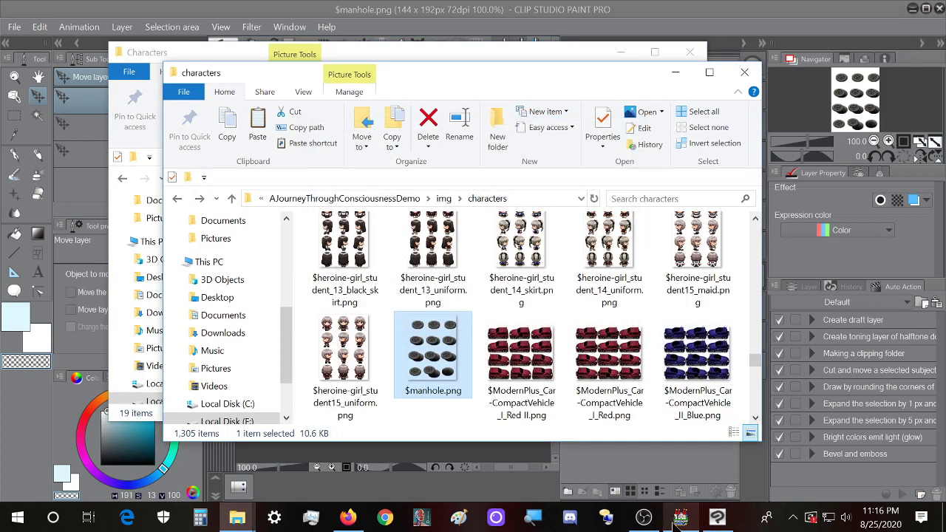
- In RPG Maker MV, reload the RIGHT Room HOUSE (1) map to check the manhole event, and delete that event
left_click(680, 520)
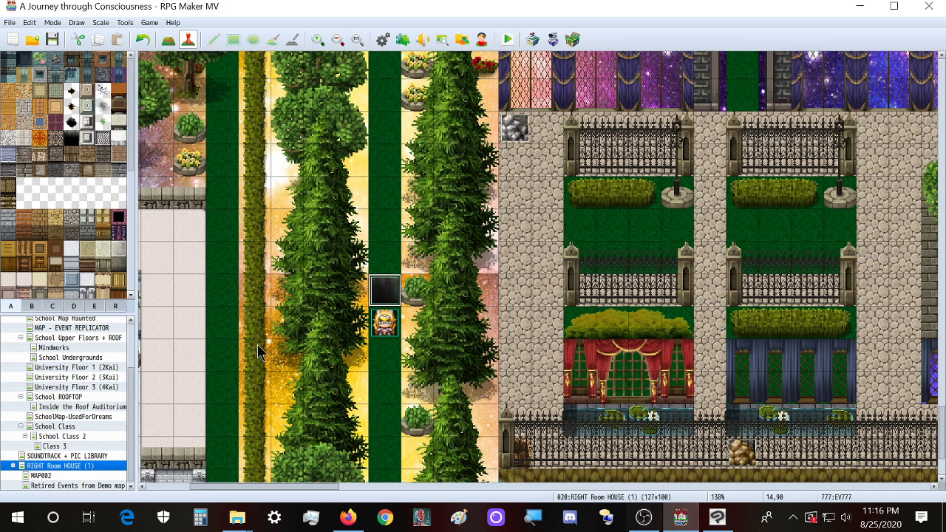
left_click(70, 456)
left_click(70, 467)
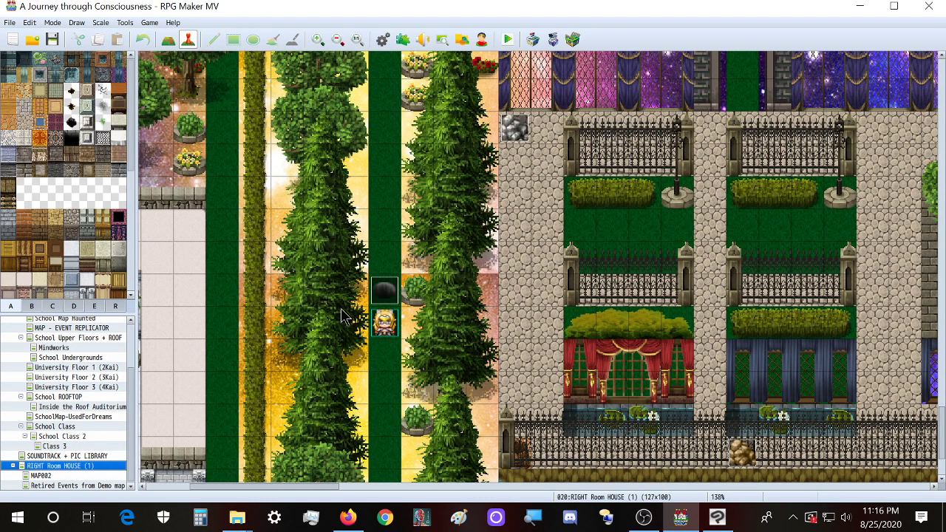
double_click(383, 292)
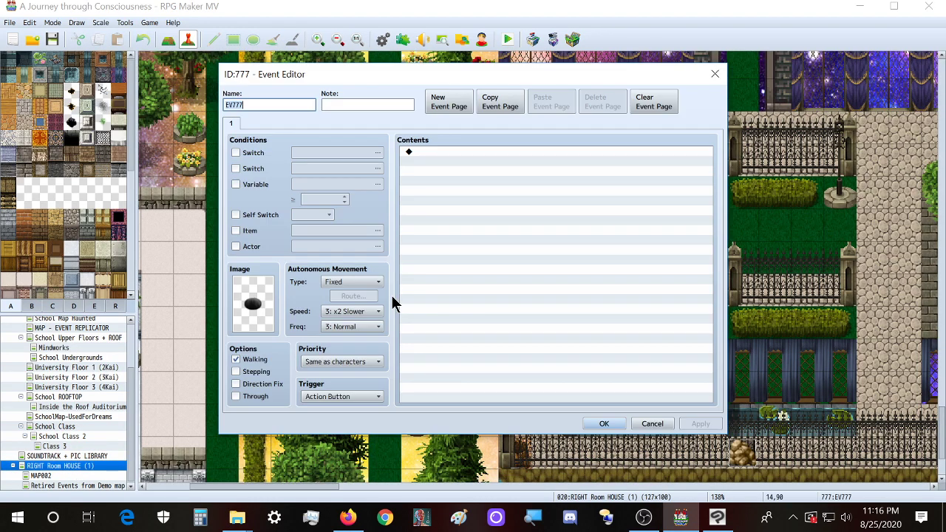
left_click(715, 78)
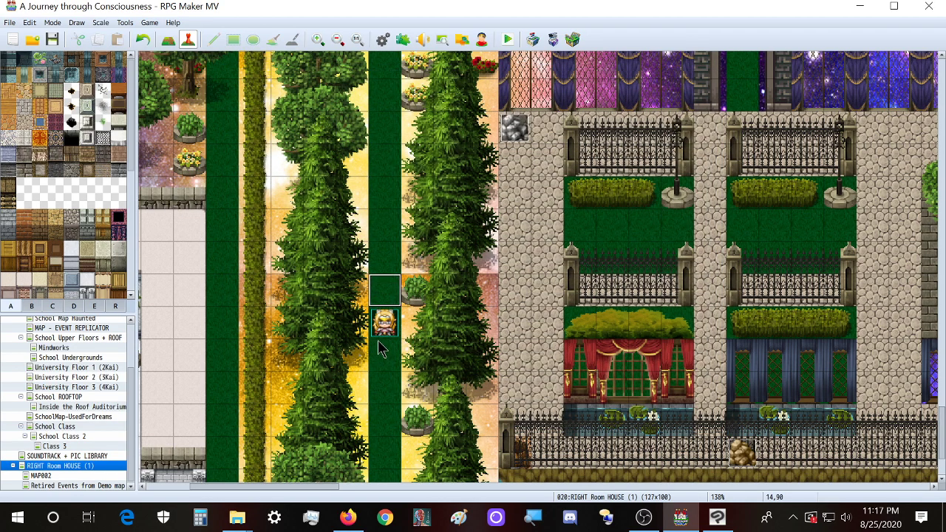
- Look over the project's characters folder around $manhole.png and return to the purchased RMVX Characters folder
left_click(236, 517)
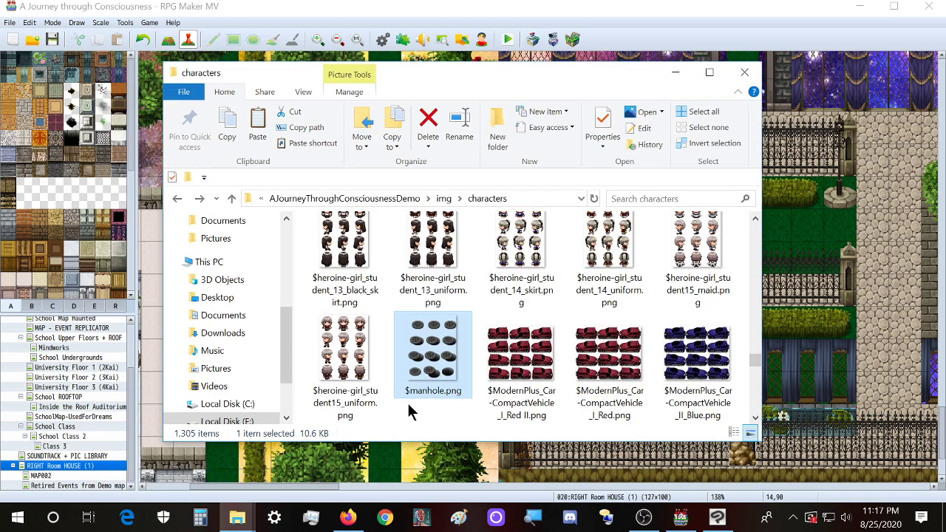
scroll(521, 377, "up", 1)
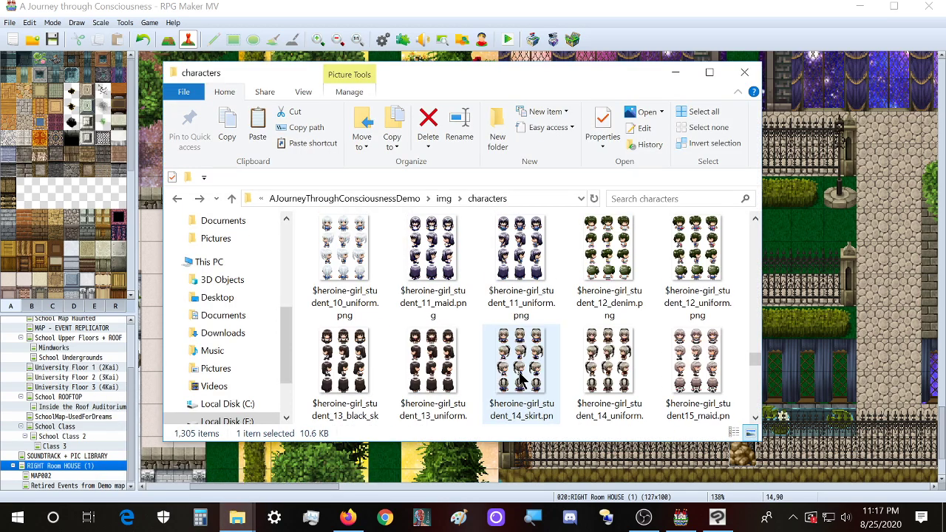
scroll(521, 377, "down", 1)
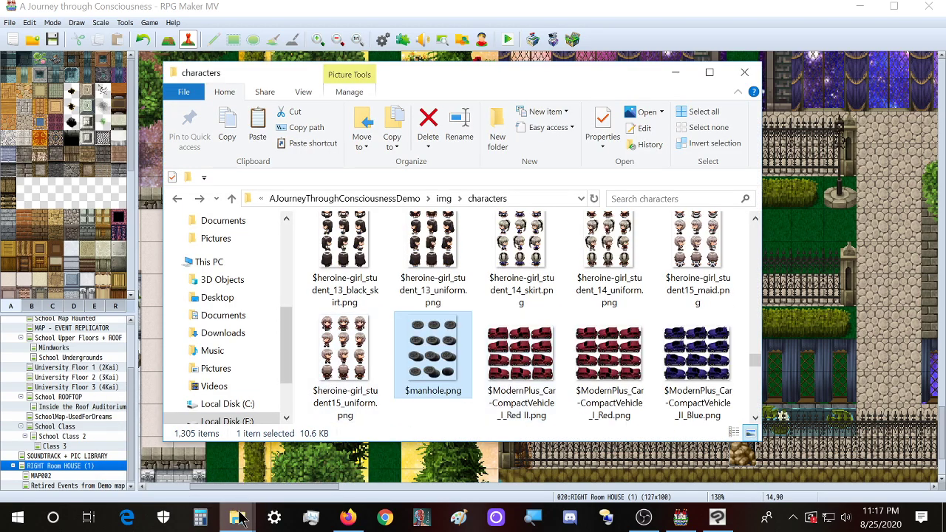
mouse_move(237, 518)
left_click(284, 449)
left_click(236, 519)
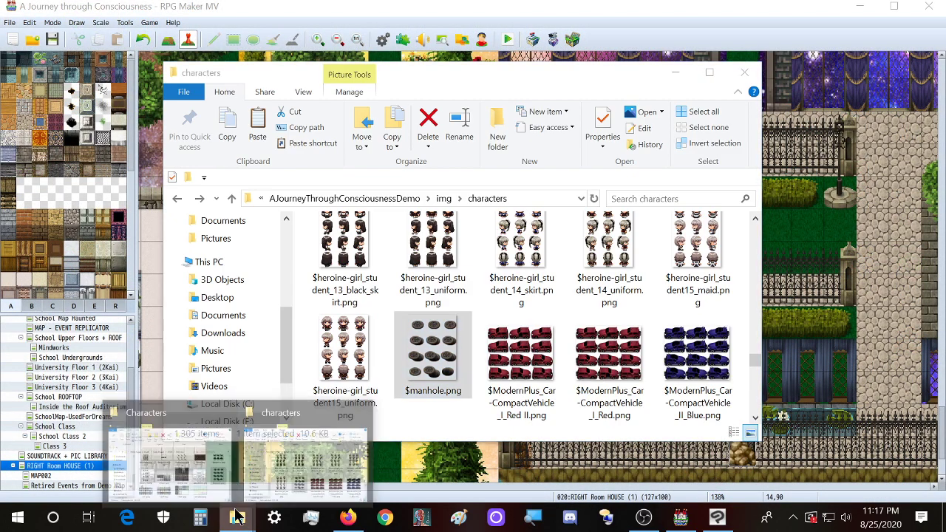
left_click(213, 462)
scroll(551, 336, "up", 2)
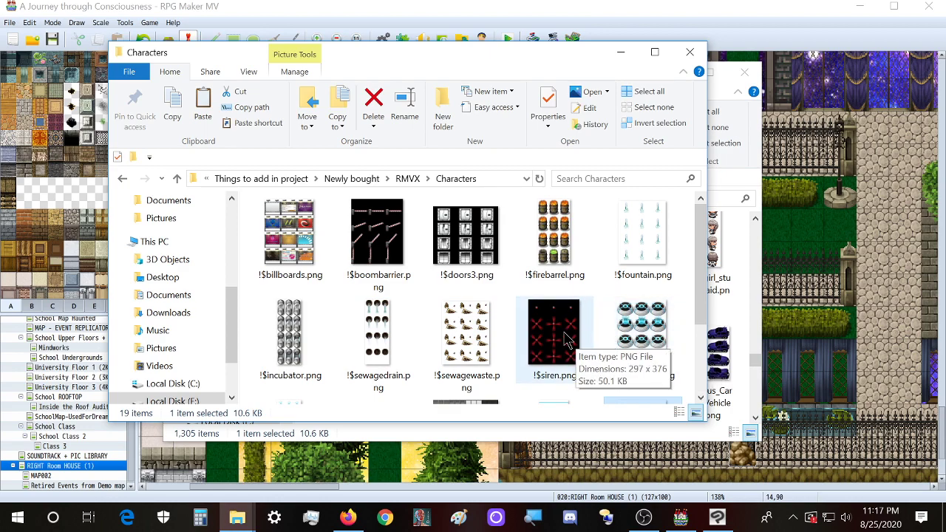
- Preview the !$sewagewaste, !$sewagedrain and !$incubator sheets from the RMVX Characters folder
double_click(472, 344)
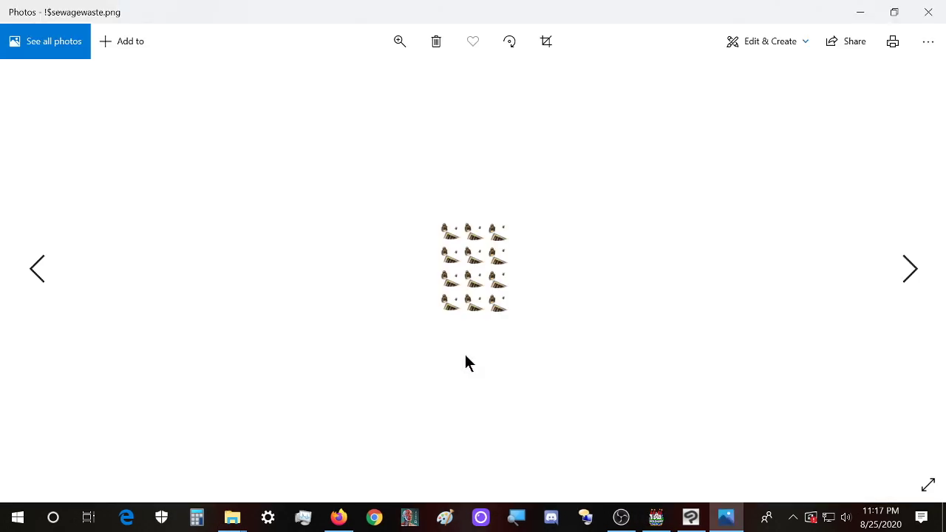
left_click(929, 12)
double_click(362, 357)
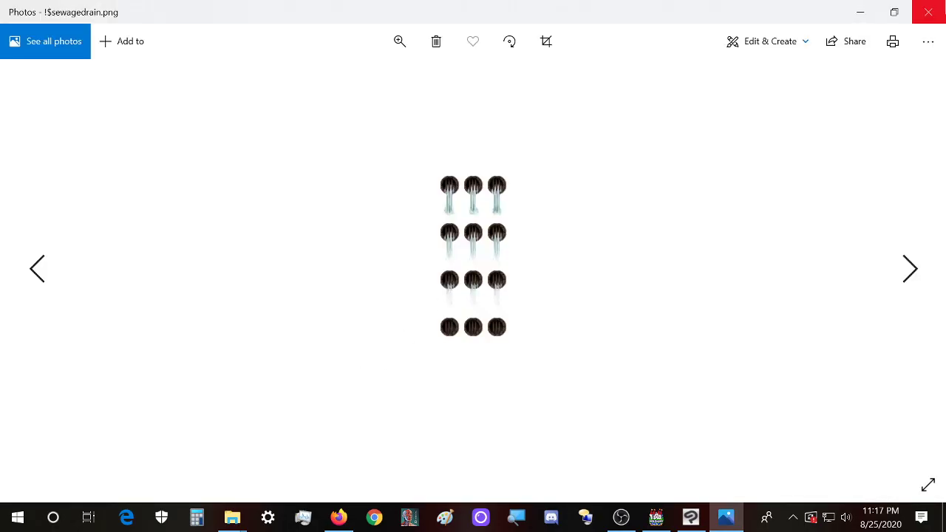
left_click(928, 12)
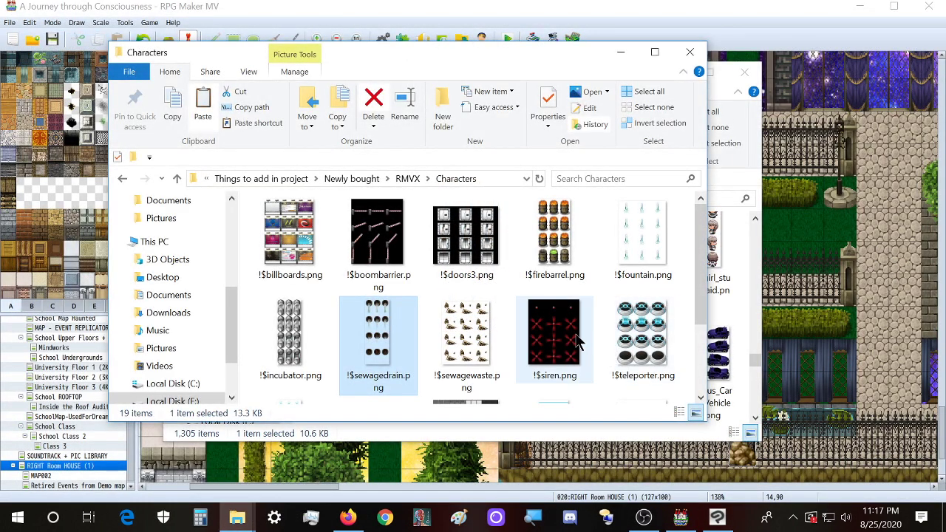
left_click(302, 313)
double_click(301, 313)
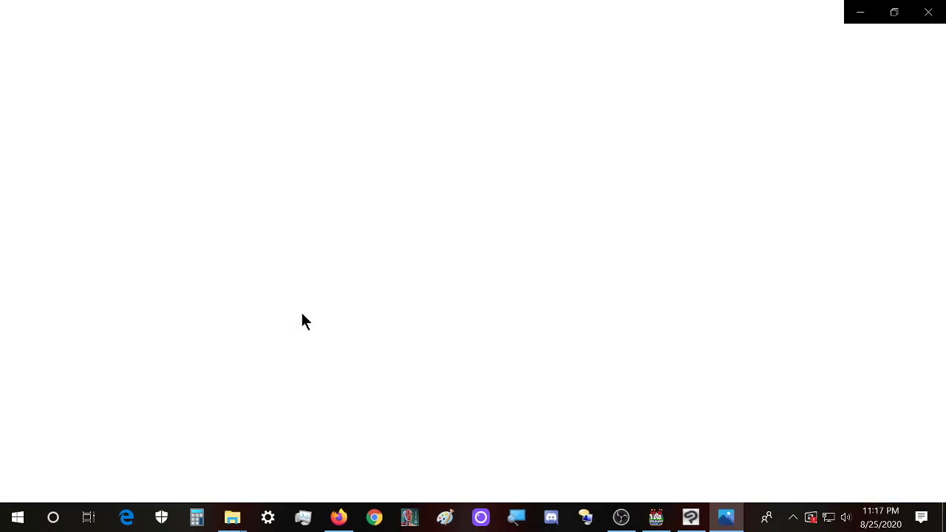
left_click(928, 12)
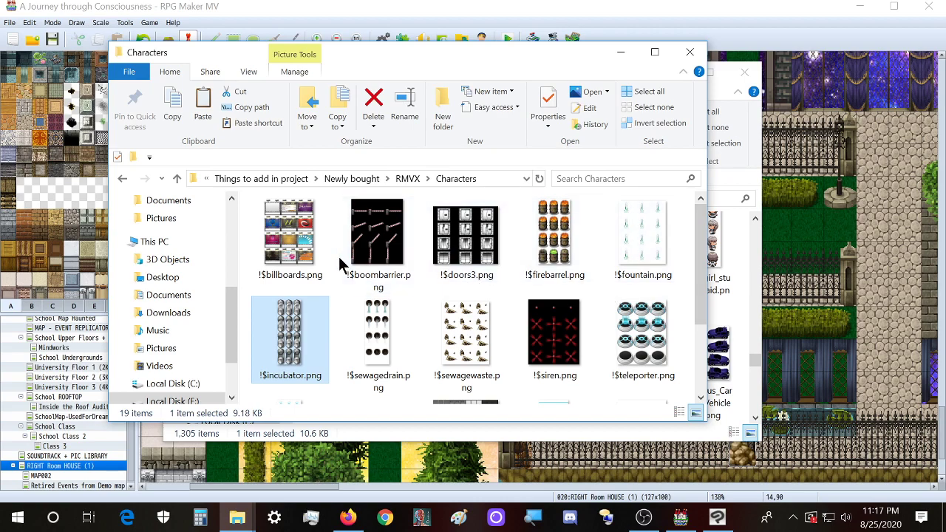
- Preview !$teleporter.png and copy it from the RMVX Characters folder into the project's img/characters folder
double_click(643, 333)
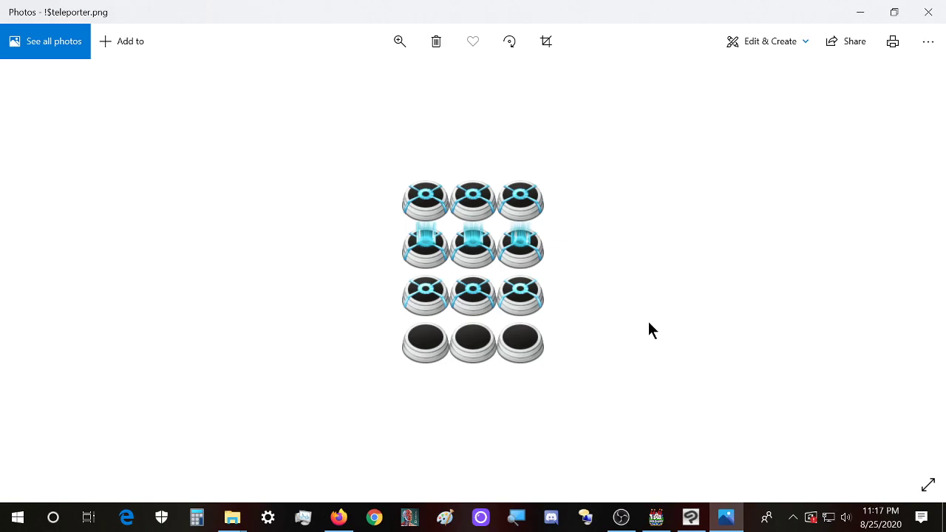
left_click(929, 11)
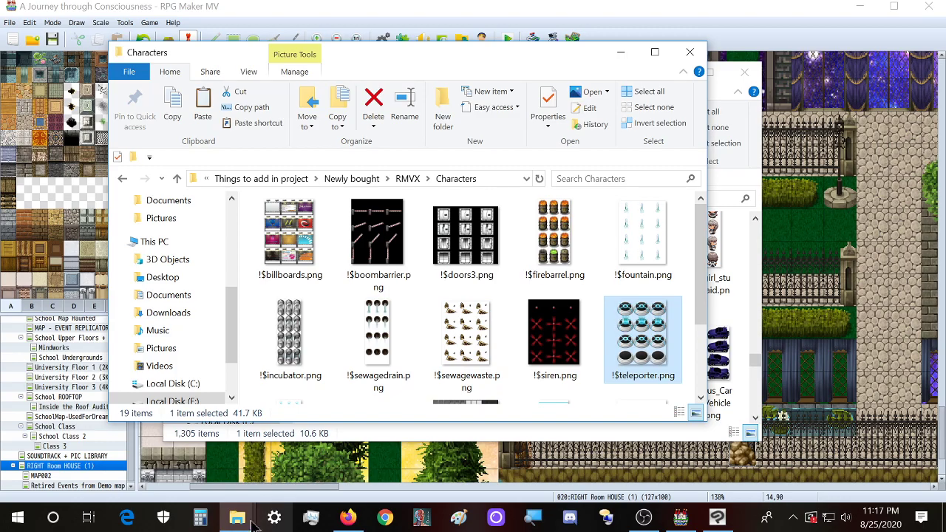
mouse_move(237, 518)
left_click(299, 484)
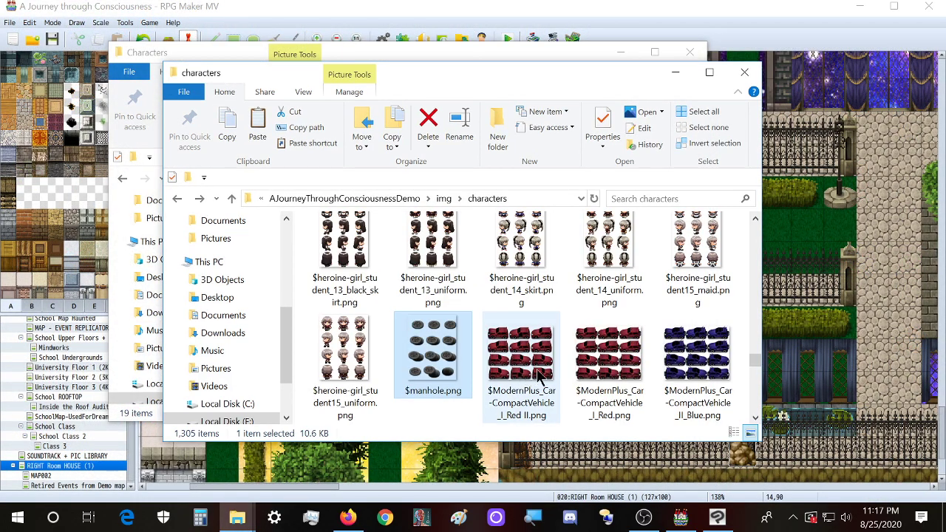
key("ctrl+v")
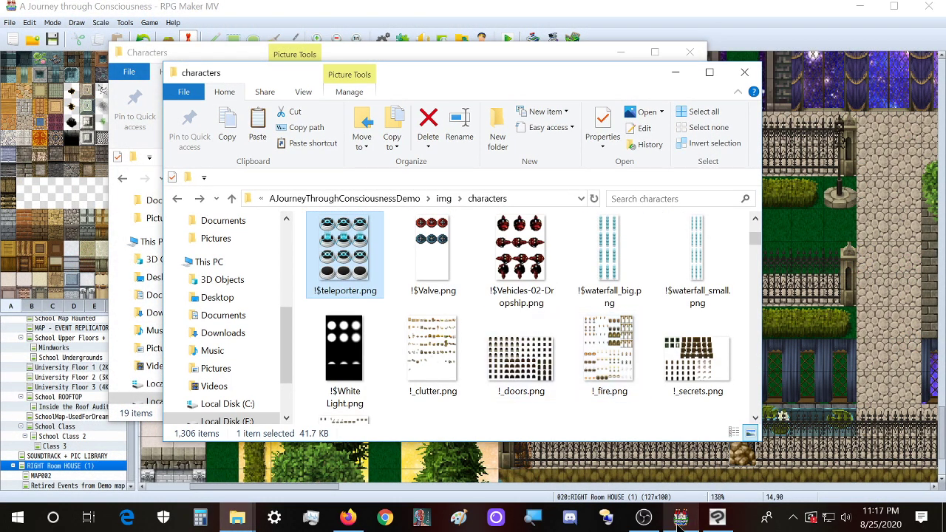
- Create an event on the tile above the blonde character, searching the image list for "teleporter" and assigning the first !$teleporter frame
left_click(680, 518)
double_click(391, 305)
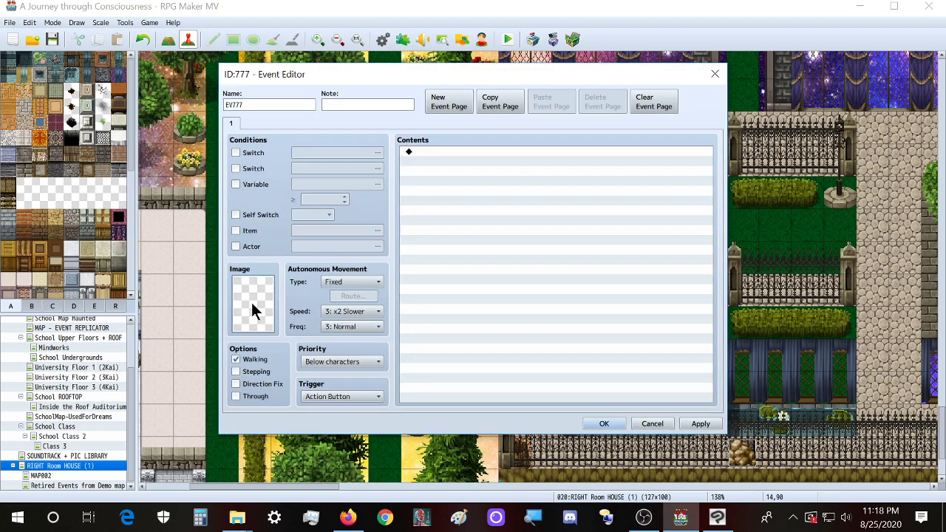
double_click(254, 305)
key("ctrl+f")
type("teleporter")
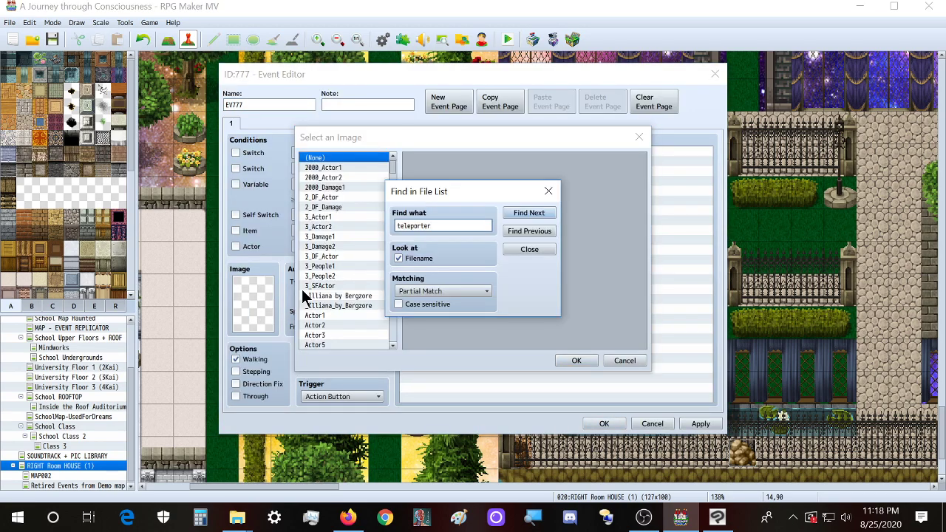
key("Return")
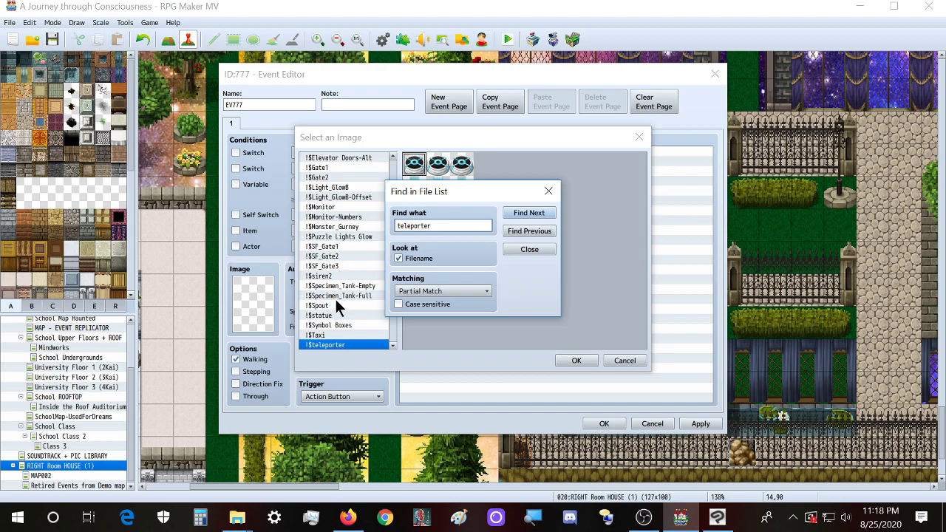
left_click(577, 360)
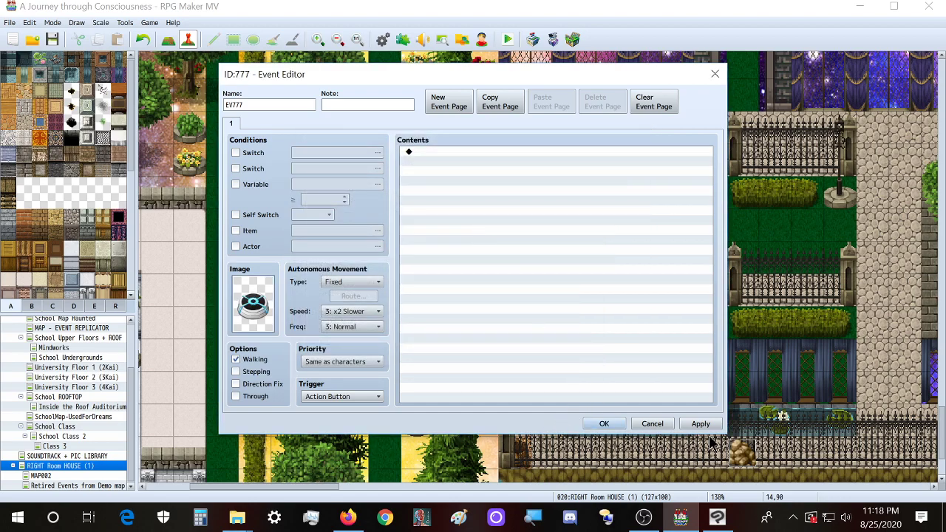
left_click(591, 424)
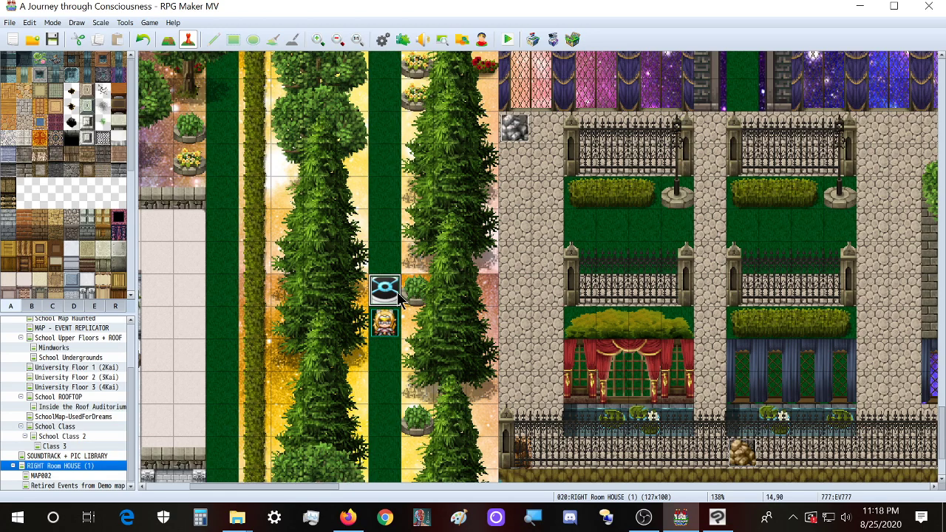
left_click(348, 518)
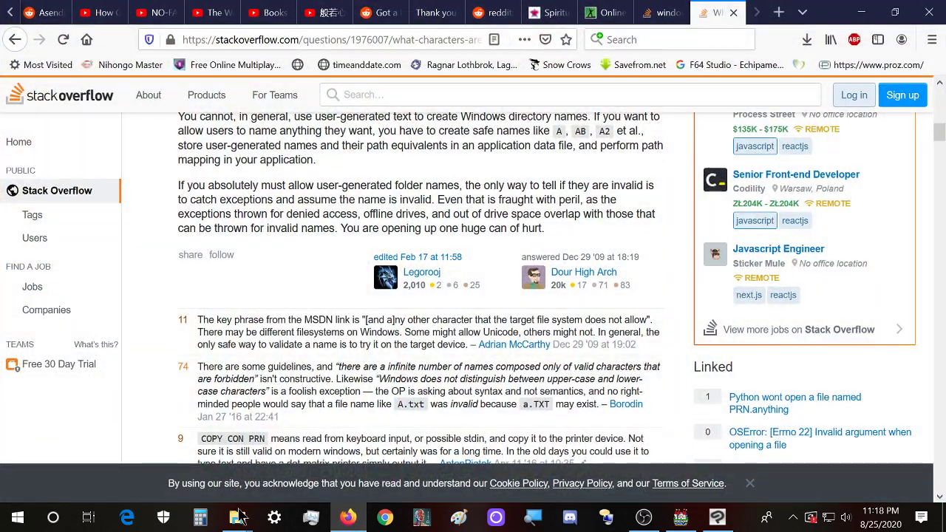
- Preview !$fountain.png from the purchased RMVX Characters folder
mouse_move(244, 510)
left_click(181, 465)
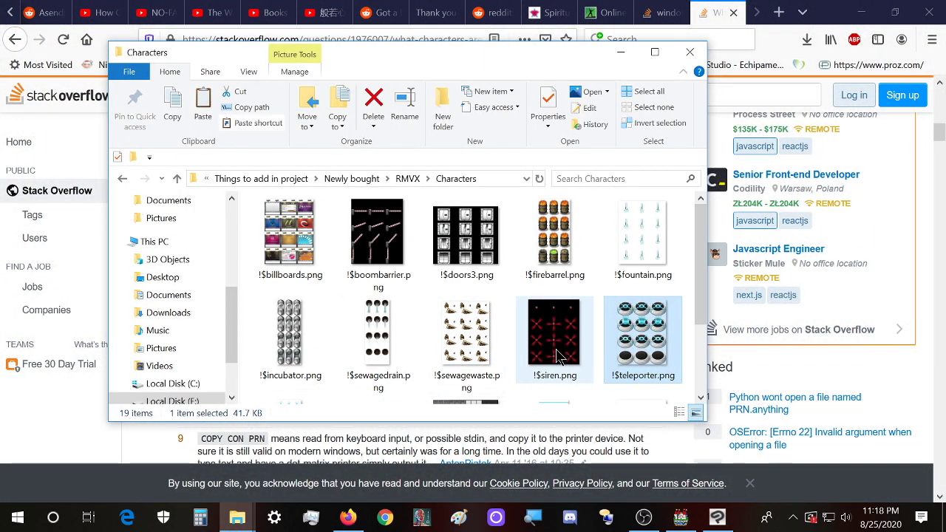
double_click(656, 250)
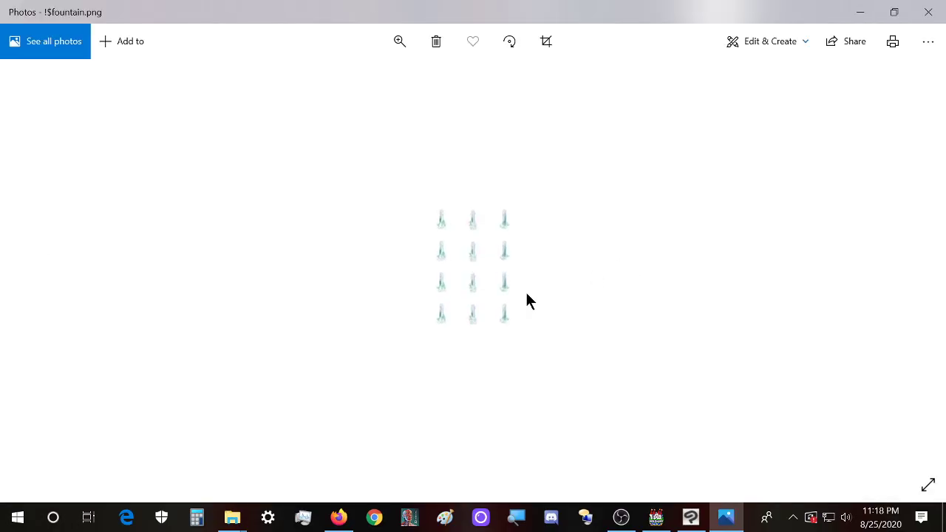
left_click(929, 12)
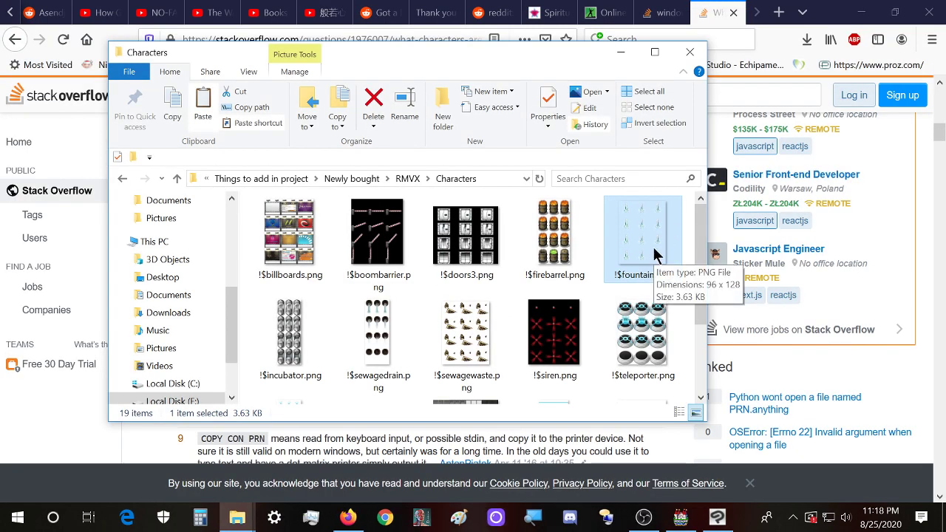
- Open !$fountain.png in Clip Studio Paint and change its image resolution to a width of 144 px, keeping proportions
left_click(716, 518)
left_click_drag(716, 518, 399, 317)
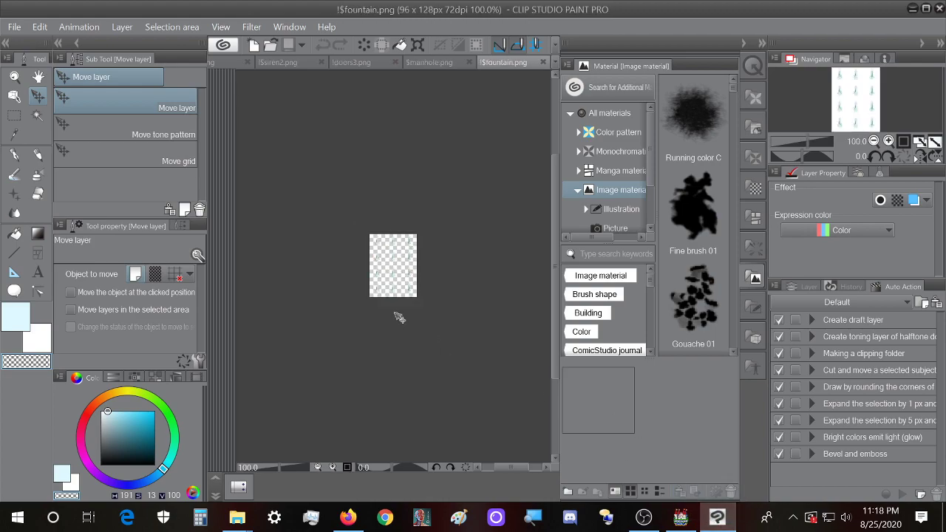
left_click(39, 27)
left_click(107, 321)
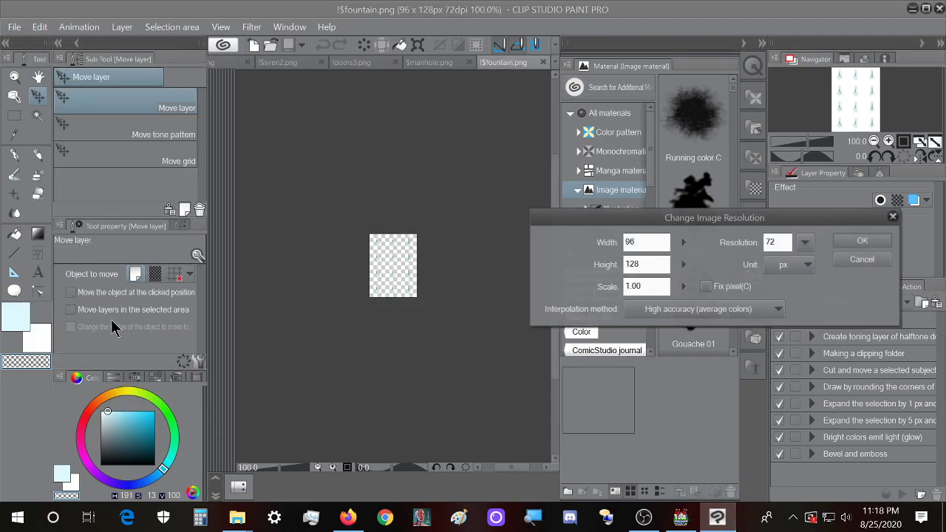
left_click_drag(680, 222, 451, 225)
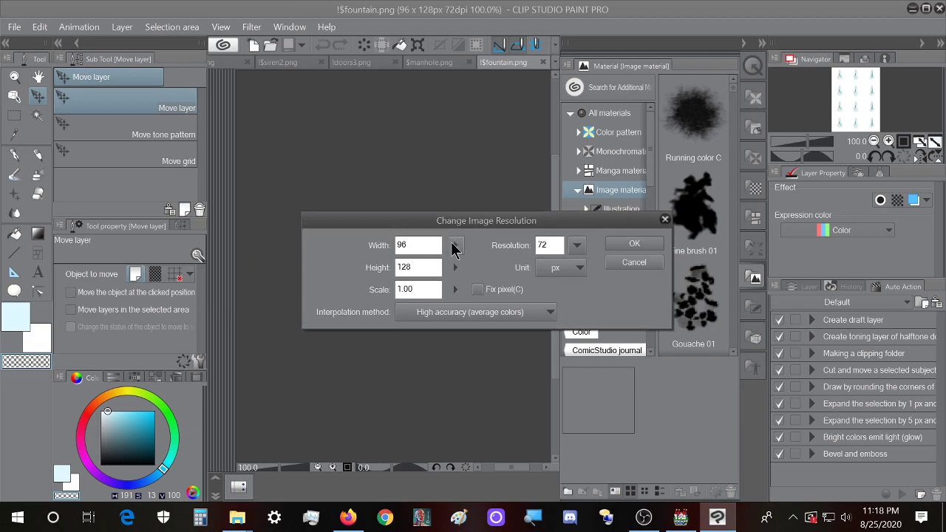
double_click(400, 246)
type("144")
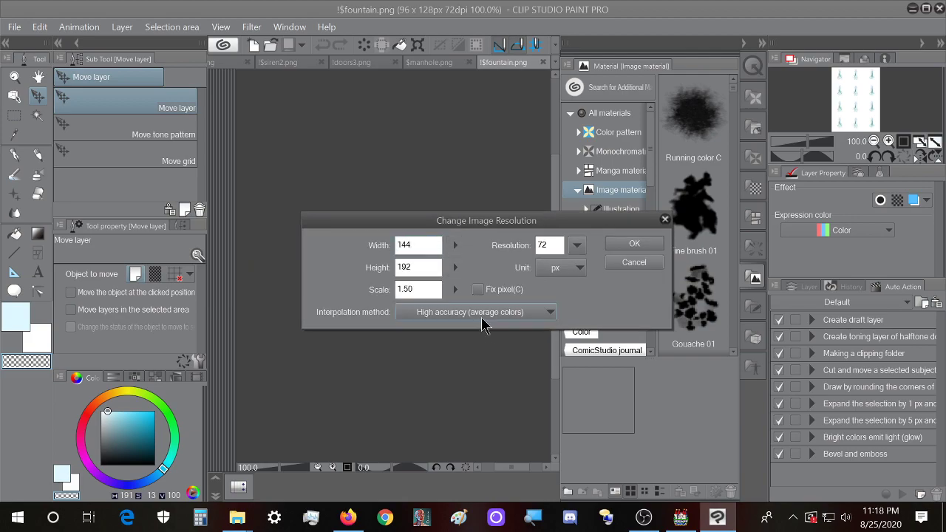
left_click(627, 245)
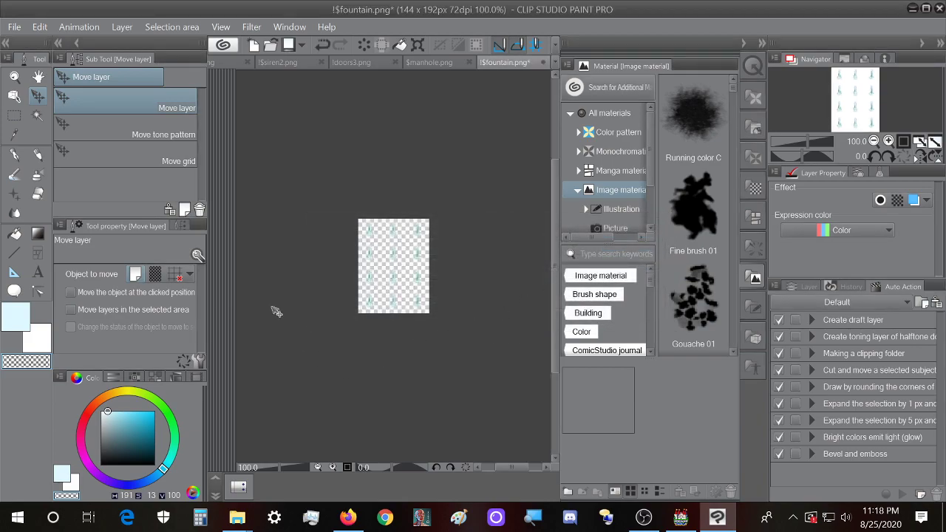
- Save the resized fountain sheet as a PNG over the original !$fountain.png in the RMVX Characters folder
left_click(14, 26)
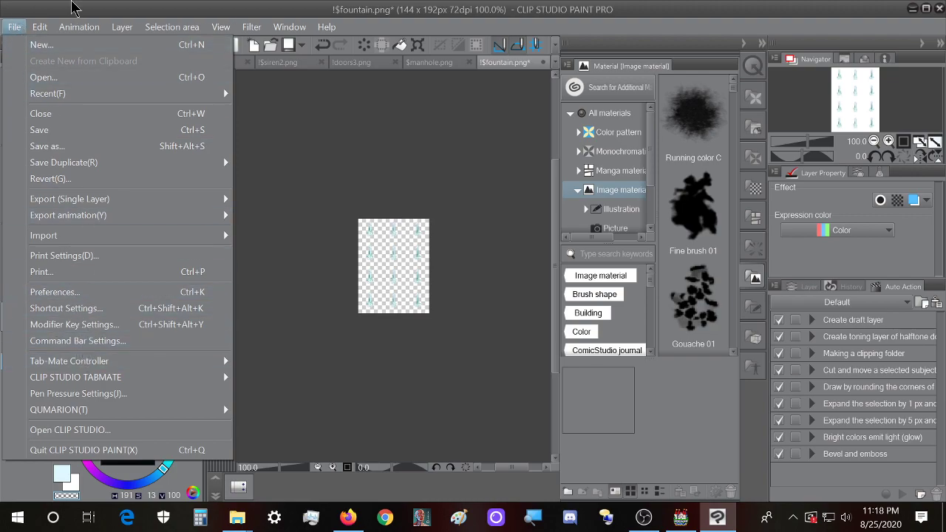
left_click(72, 1)
key("shift+alt+s")
left_click(620, 400)
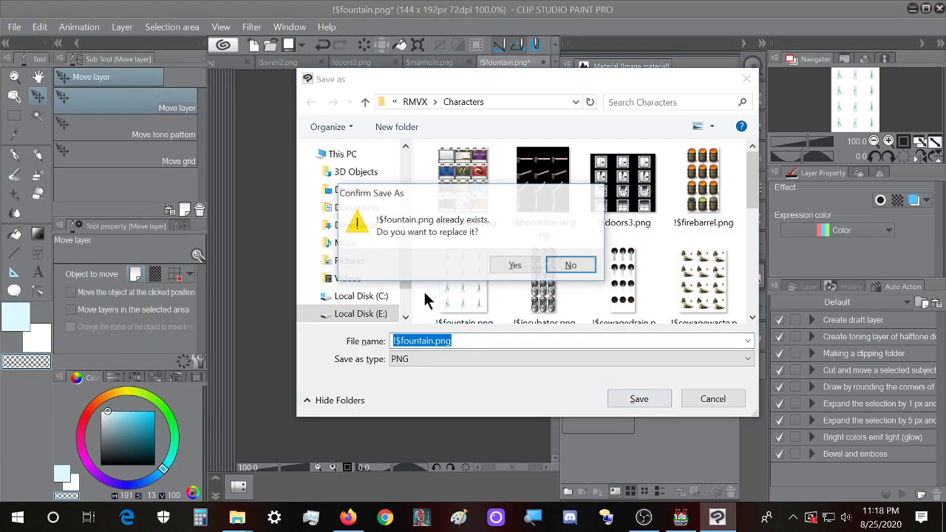
left_click(515, 265)
left_click(515, 205)
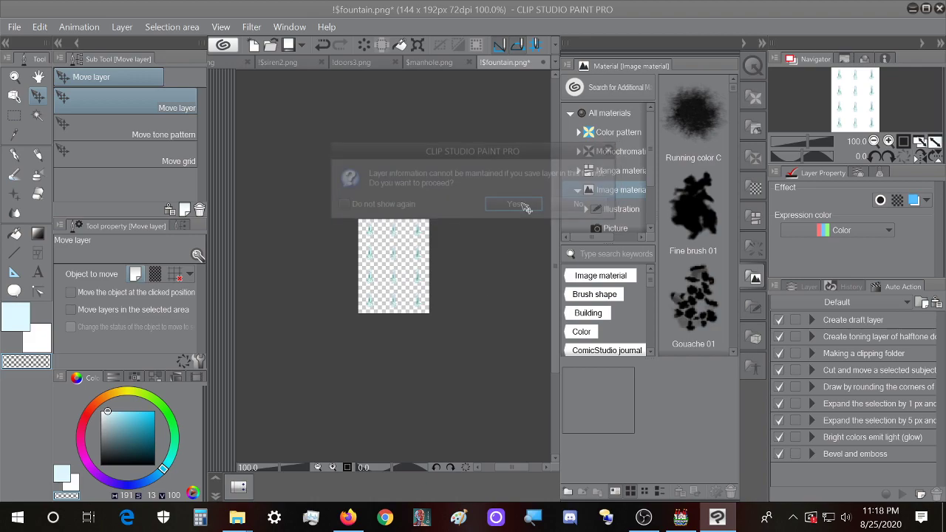
- Copy the resized !$fountain.png from the RMVX Characters folder into the project's img/characters folder
mouse_move(236, 517)
left_click(340, 429)
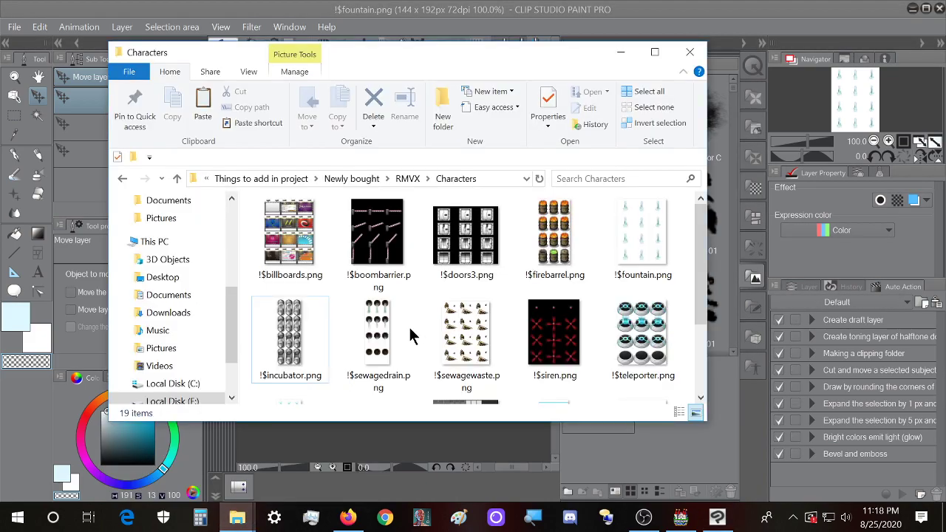
left_click(643, 236)
left_click(239, 517)
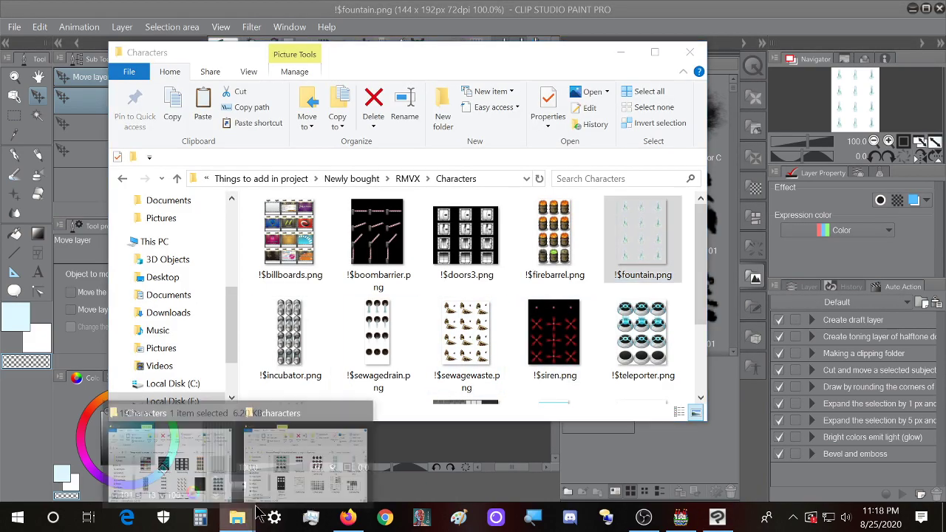
left_click(321, 466)
key("ctrl+v")
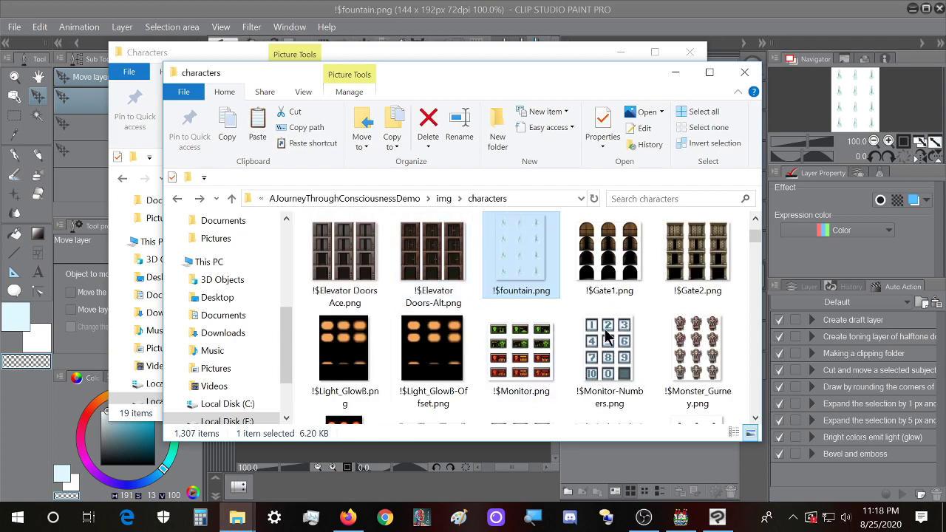
- In RPG Maker MV, create an event above the blonde character, searching images for "fountain" and assigning the middle !$fountain frame of the second row
left_click(681, 517)
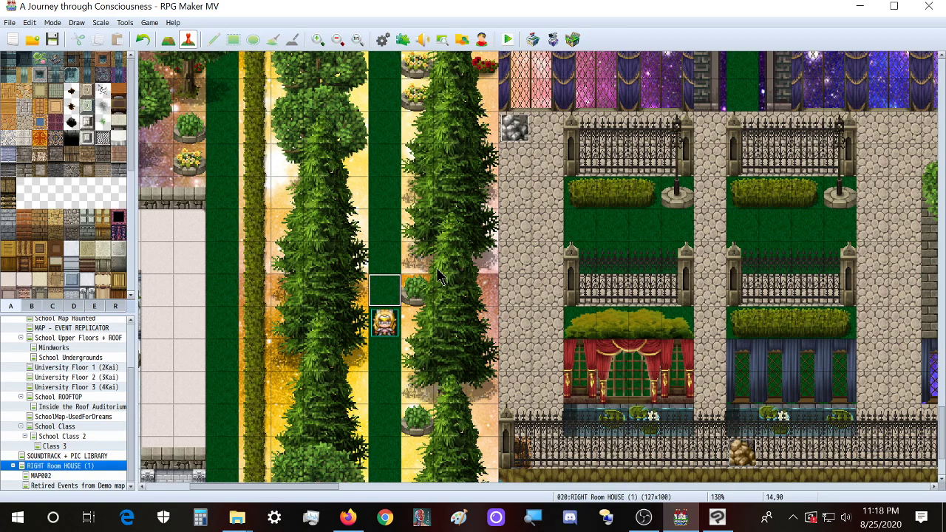
double_click(405, 293)
double_click(256, 297)
type("fountain")
left_click(527, 213)
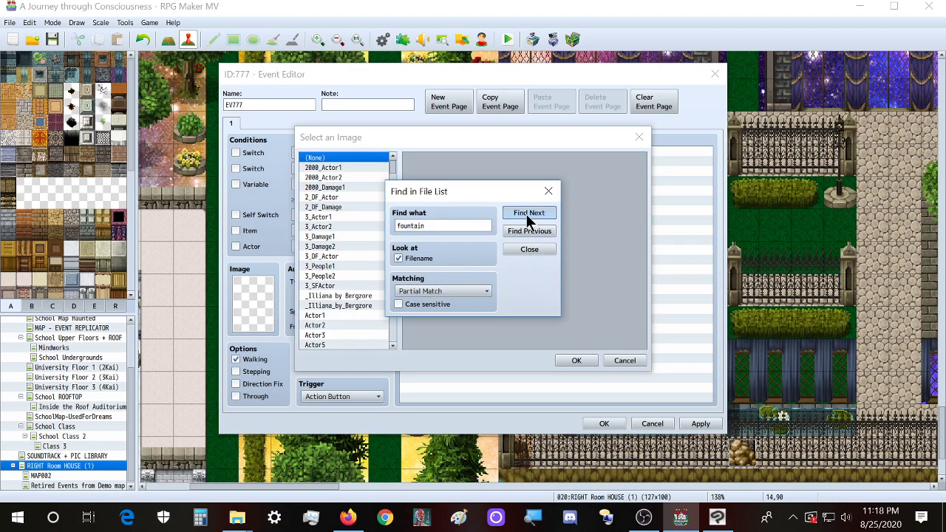
left_click_drag(467, 198, 432, 229)
scroll(348, 292, "down", 2)
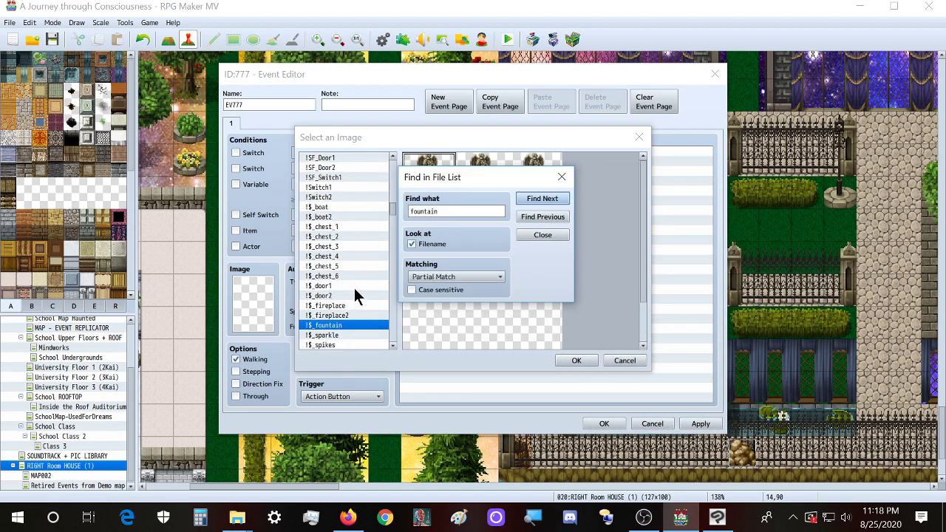
left_click(564, 201)
left_click_drag(473, 178, 580, 207)
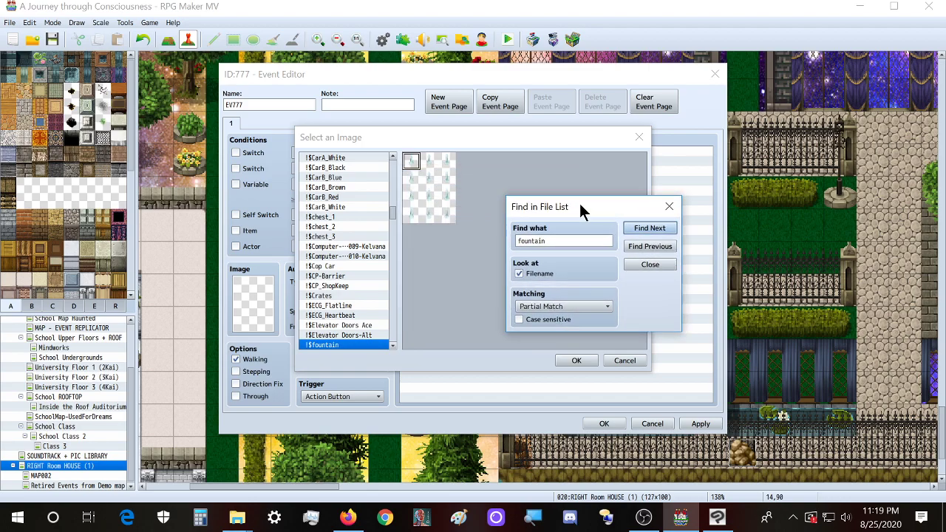
left_click(432, 183)
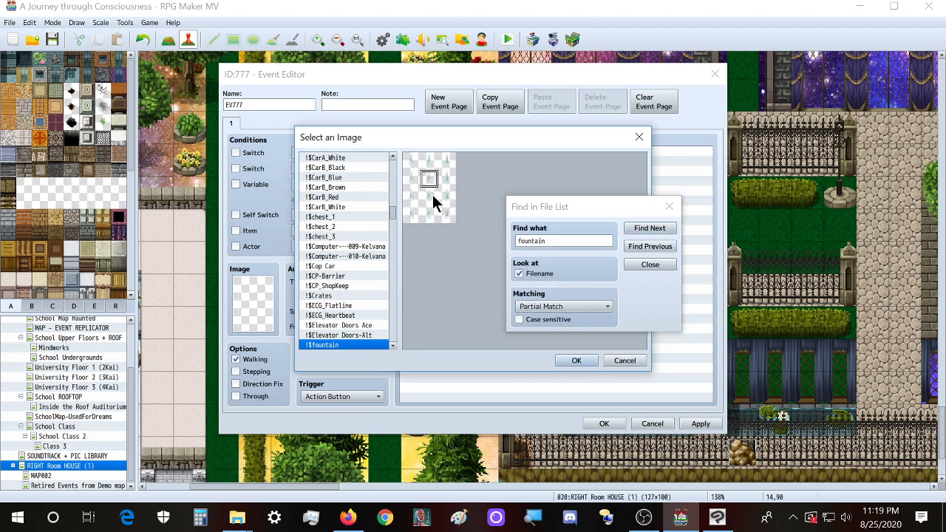
left_click(569, 360)
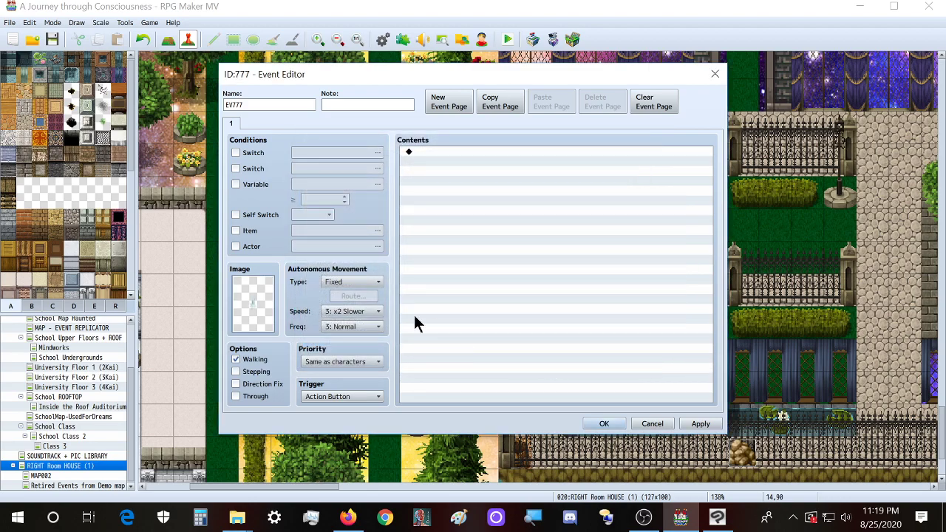
left_click(602, 423)
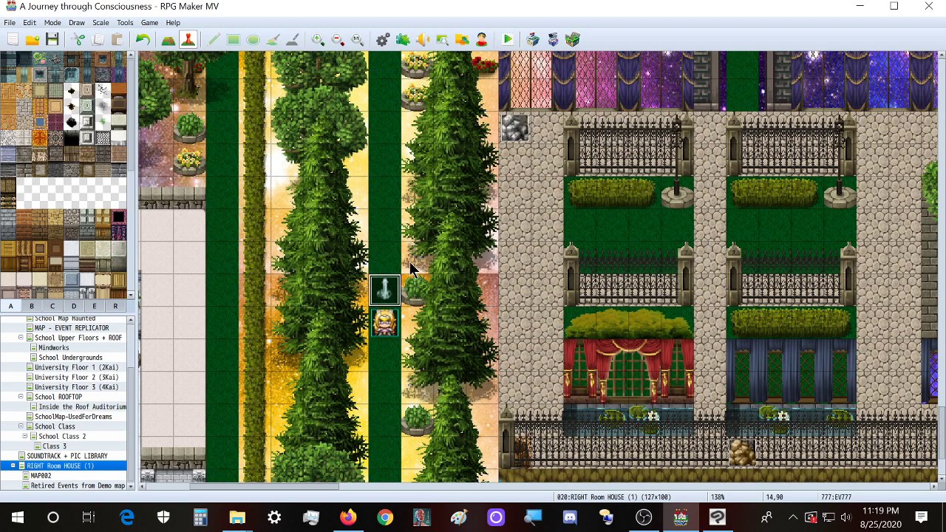
- Start a playtest of the map to check the fountain event above the player's starting tile
left_click(391, 365)
left_click(393, 334)
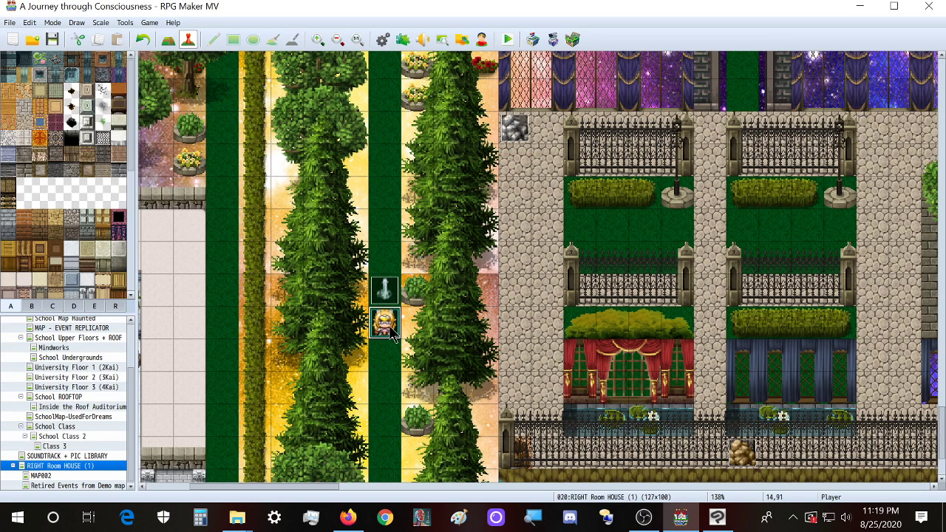
left_click(508, 39)
left_click(432, 274)
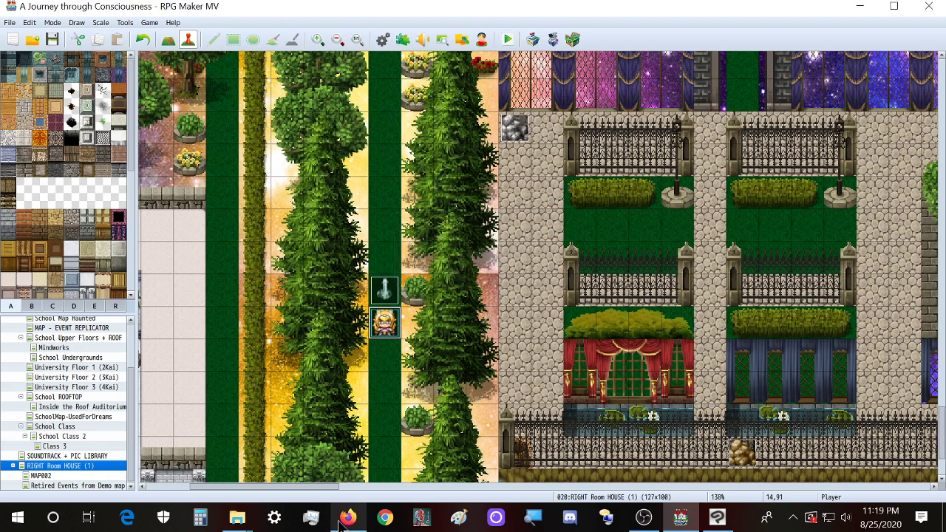
- Return to the purchased RMVX Characters folder and preview the chests, cars2 and cars1 sheets
left_click(347, 517)
mouse_move(251, 508)
left_click(266, 438)
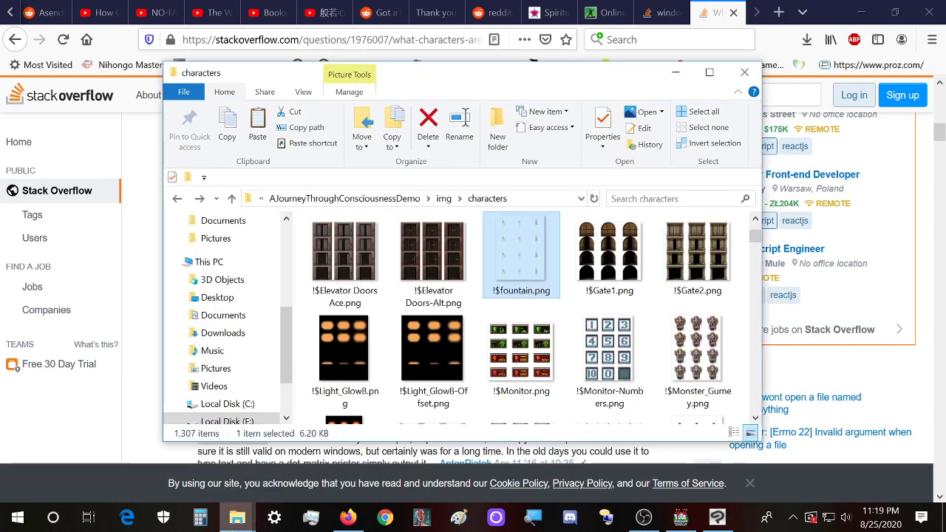
left_click(194, 462)
scroll(517, 327, "down", 2)
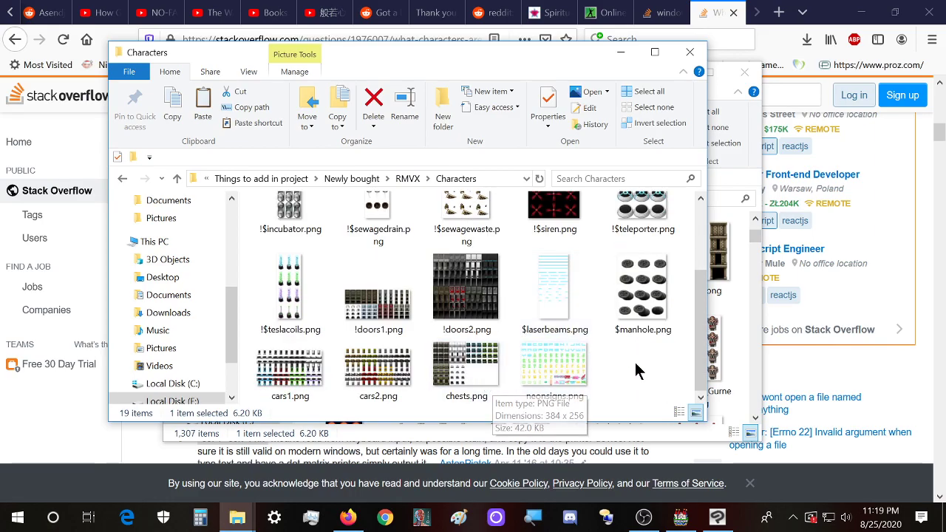
left_click(478, 360)
double_click(479, 360)
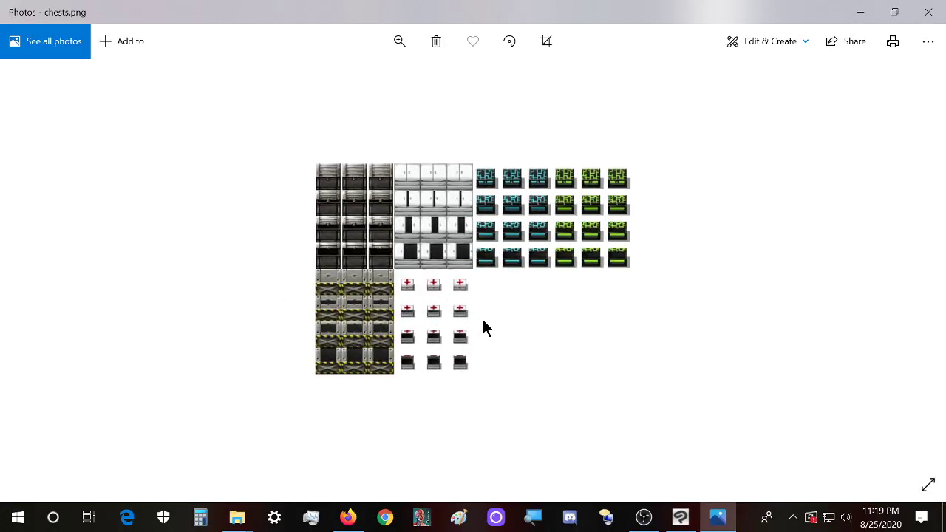
key("Right")
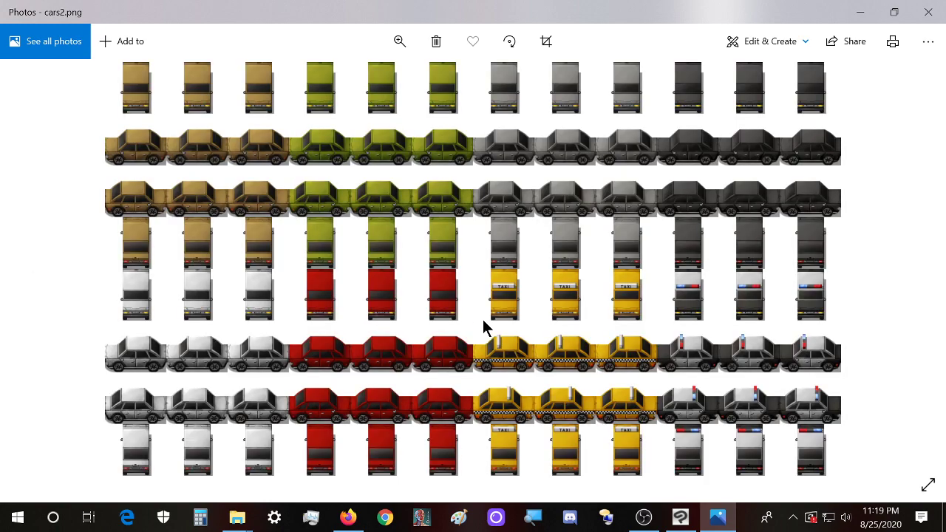
key("Left")
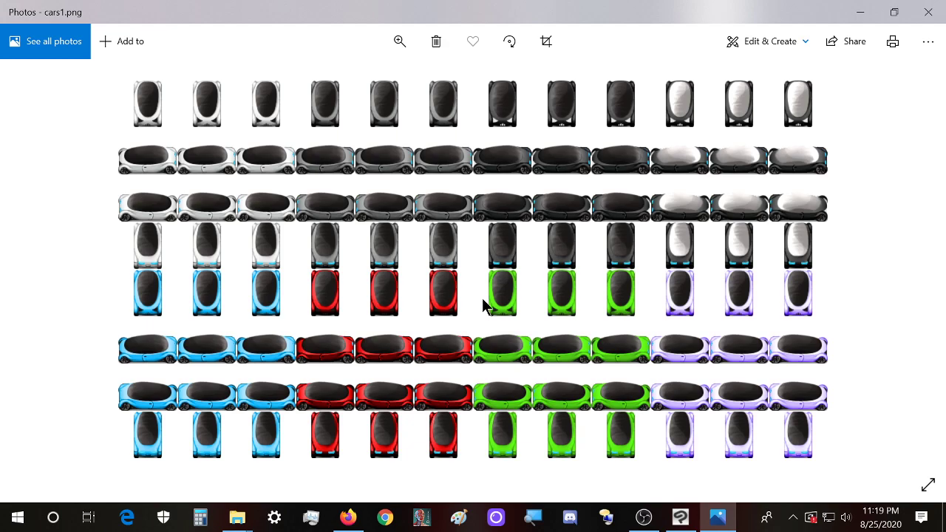
left_click(928, 12)
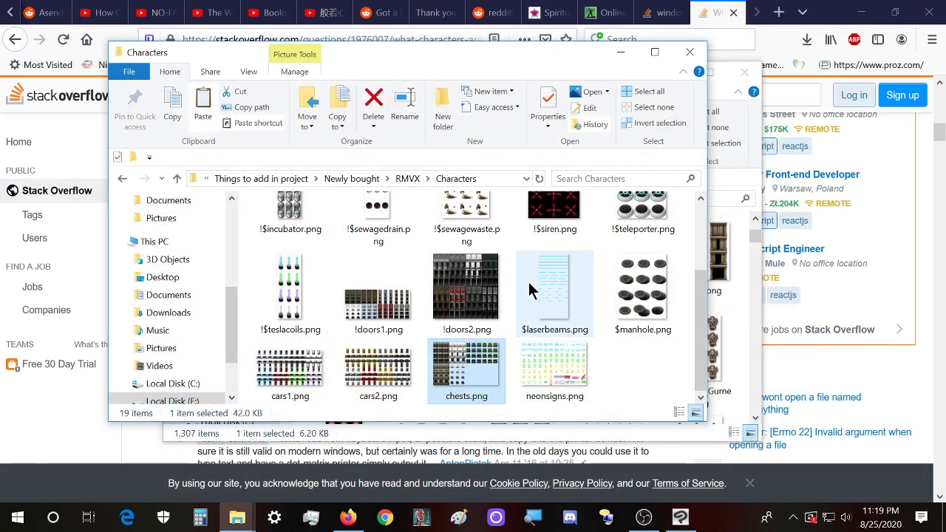
- Copy cars1.png and cars2.png from the RMVX Characters folder into the project's img/characters folder
left_click(289, 358)
left_click(377, 364, "ctrl")
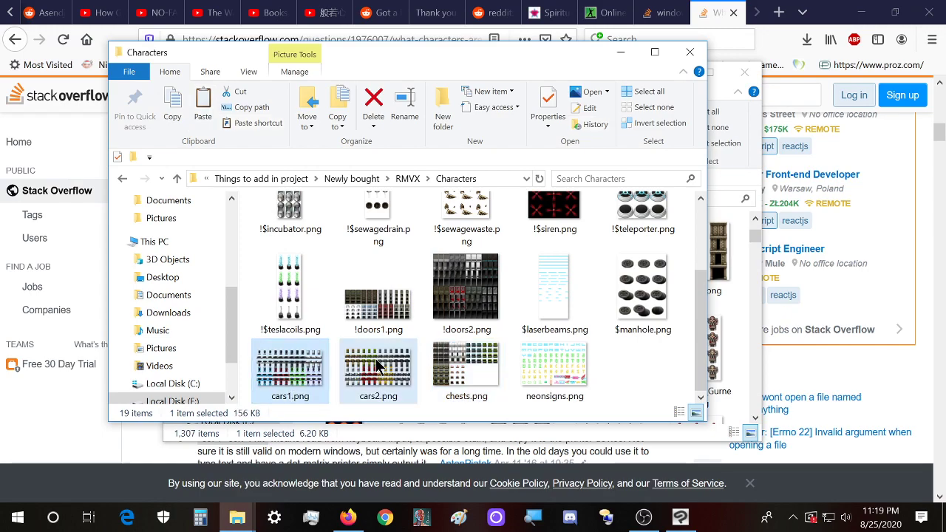
mouse_move(236, 518)
left_click(303, 451)
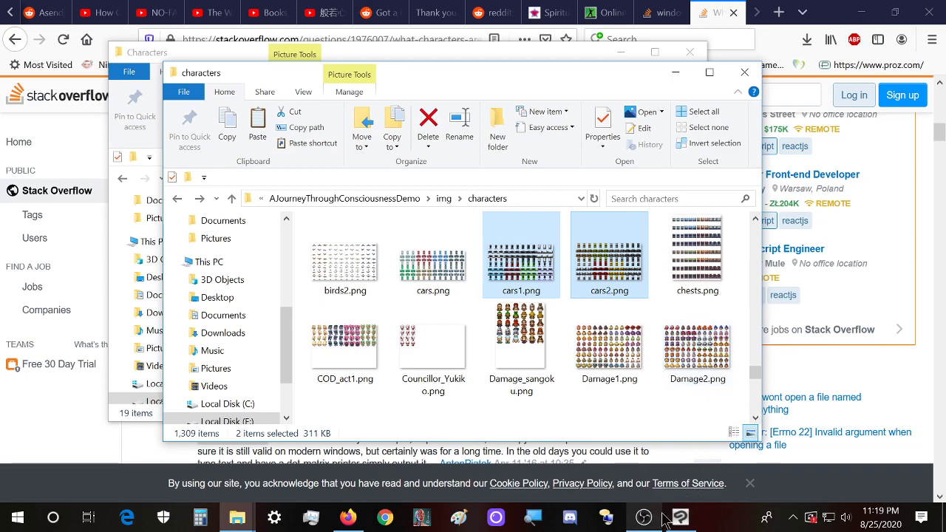
- Minimize the open windows and launch RPG Maker MV again from the desktop
left_click(674, 73)
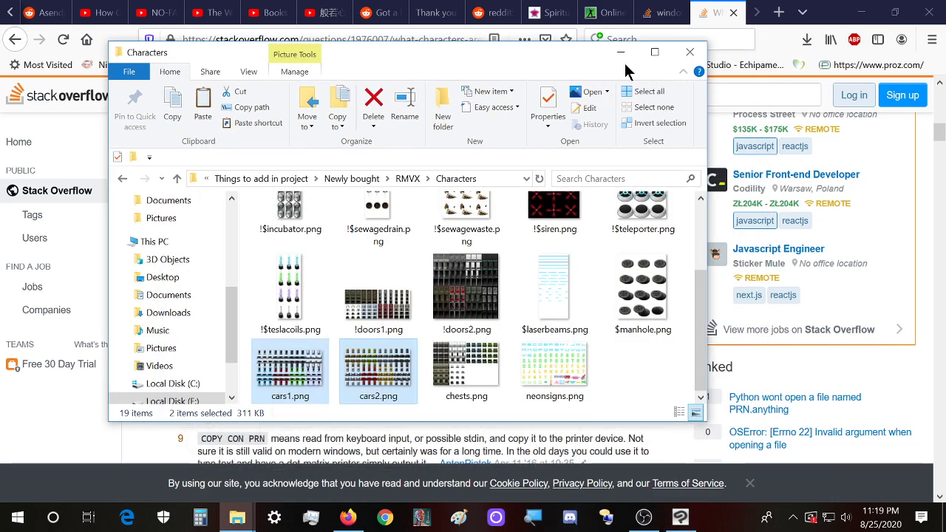
left_click(621, 53)
left_click(861, 12)
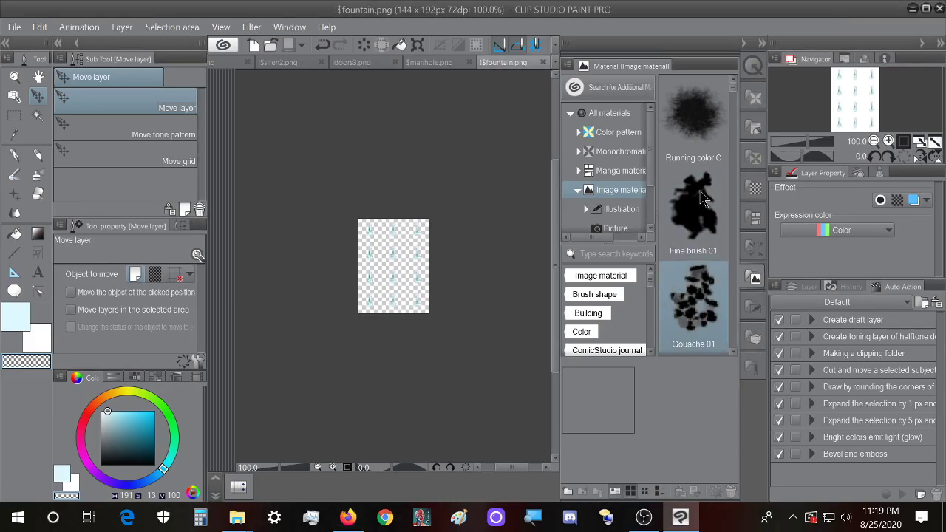
left_click(913, 13)
double_click(745, 425)
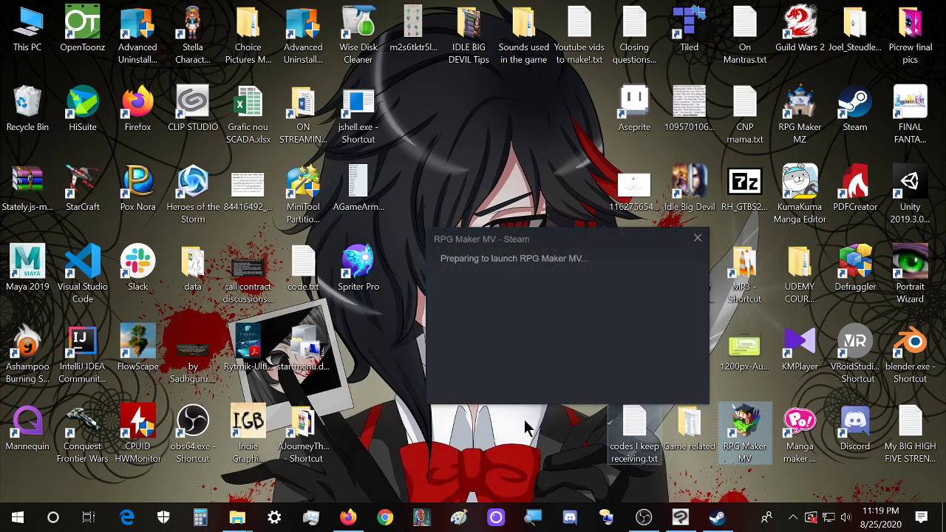
left_click(347, 517)
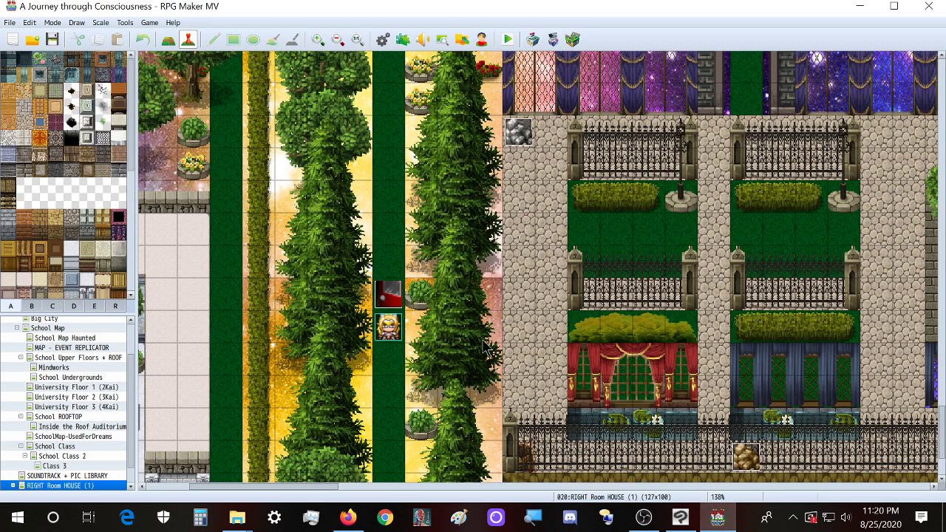
- Open the image picker of the event above the player's starting tile and search its file list forward for "cars"
double_click(387, 296)
double_click(253, 304)
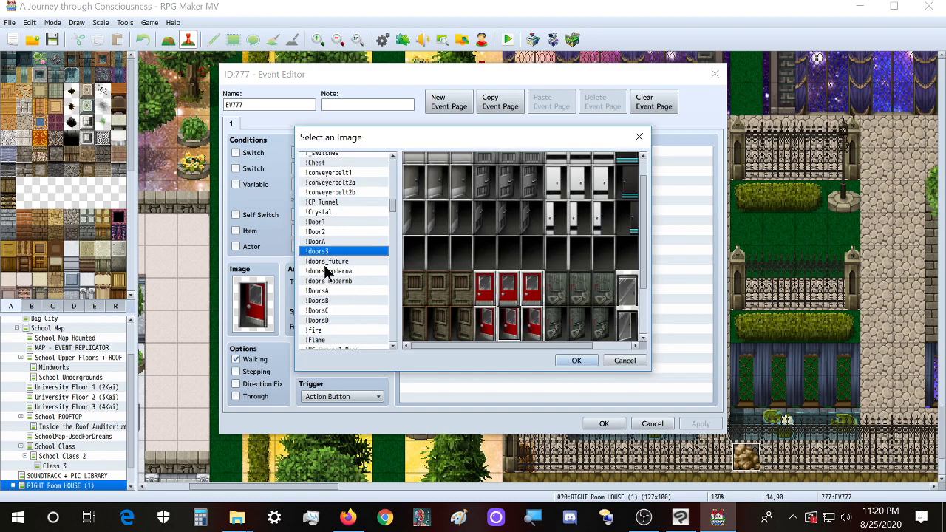
key("ctrl+f")
type("cars")
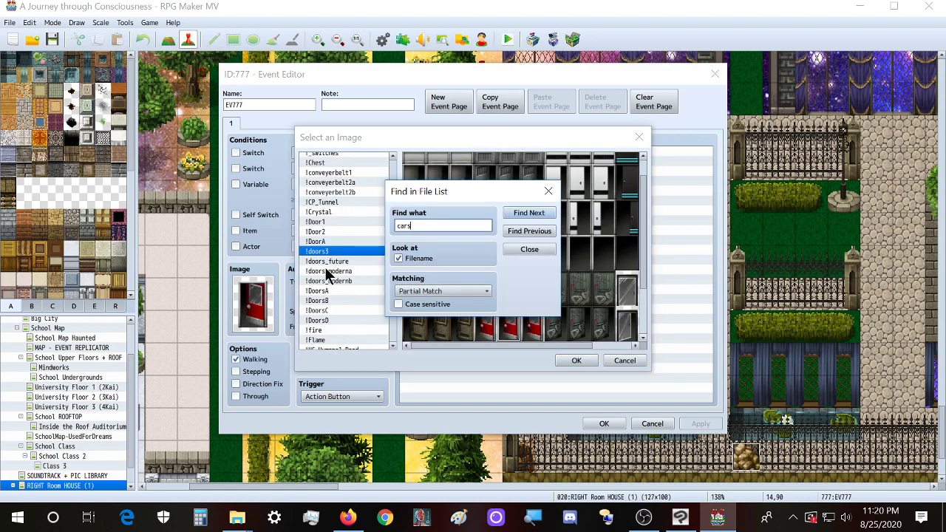
key("Return")
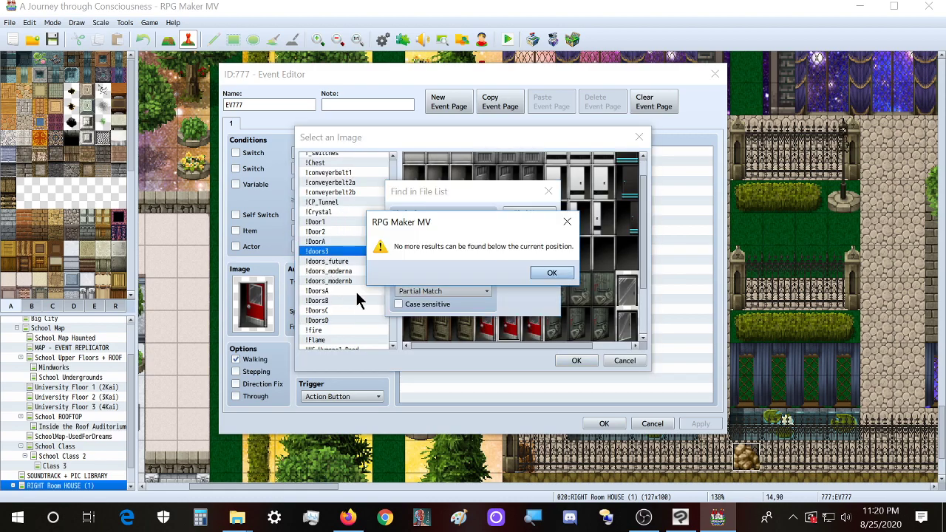
left_click(545, 273)
left_click(548, 192)
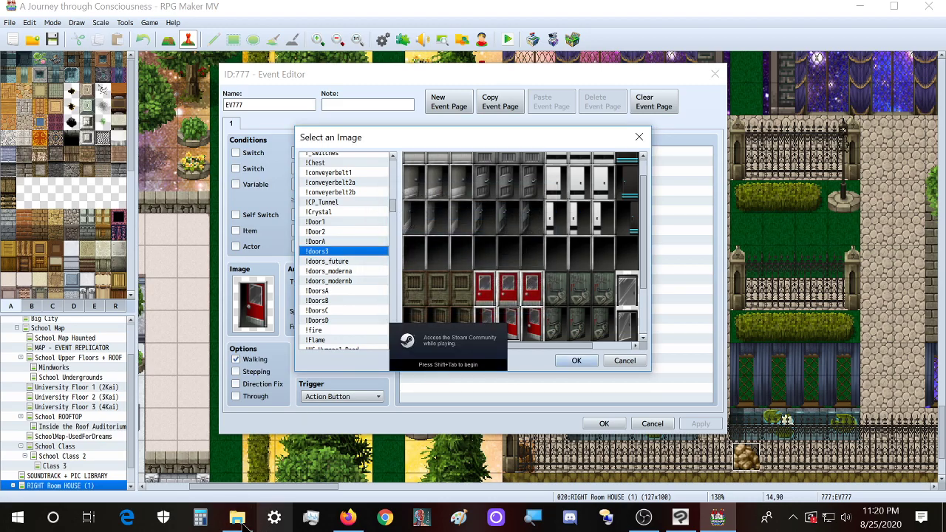
- Check the car sheets' file names in the purchased RMVX Characters folder and return to the event's image picker
mouse_move(238, 521)
left_click(168, 482)
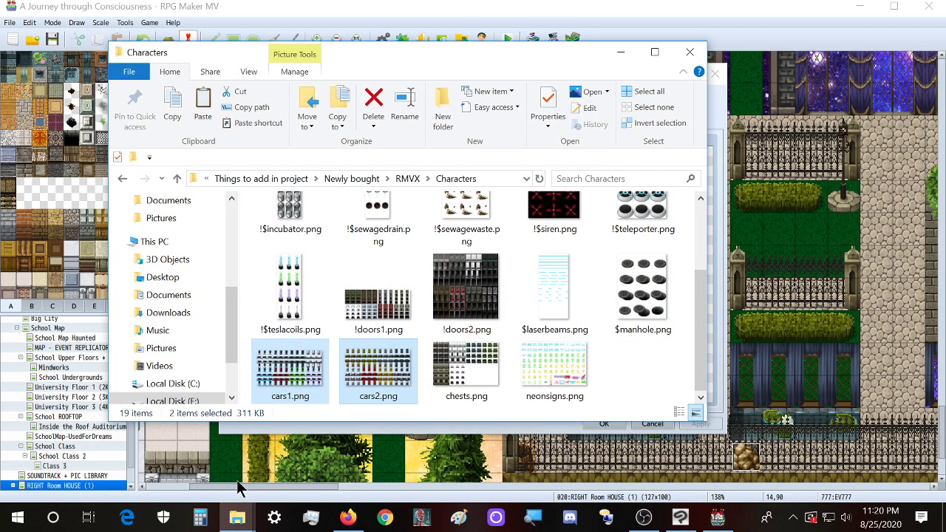
left_click(468, 7)
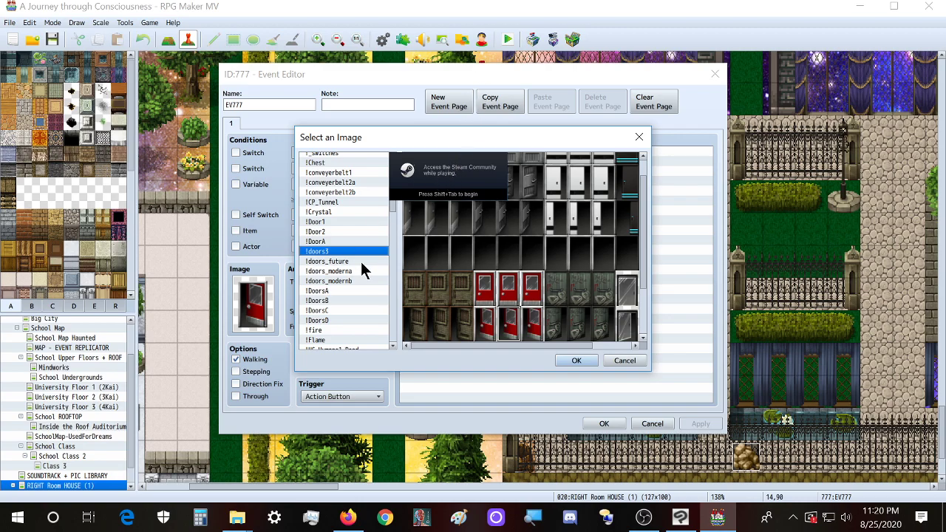
- Search the image picker's file list for "cars" again, going backwards to select the cars2 sheet
key("ctrl+f")
type("cars")
key("Return")
left_click(547, 273)
left_click(541, 232)
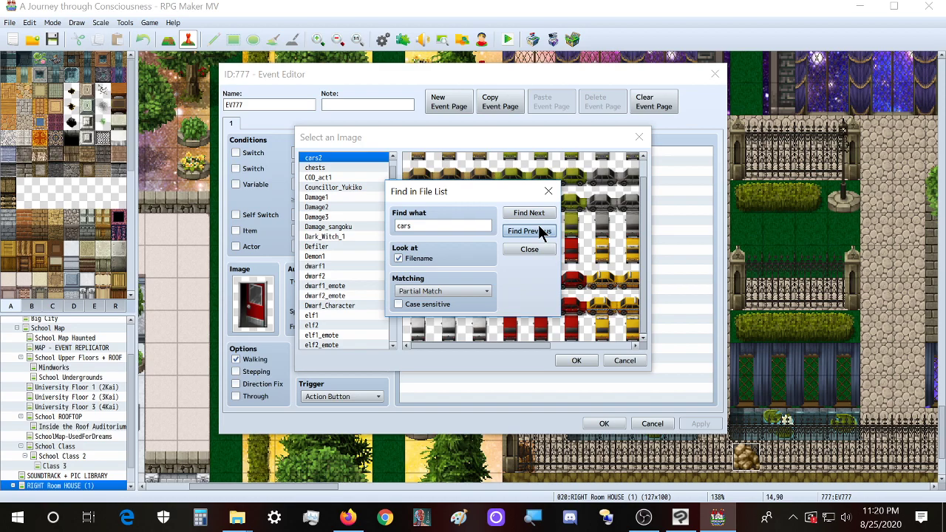
- Assign the side-facing red car from cars2 to the event and start a playtest, saving the project
left_click_drag(487, 188, 325, 213)
scroll(521, 232, "up", 1)
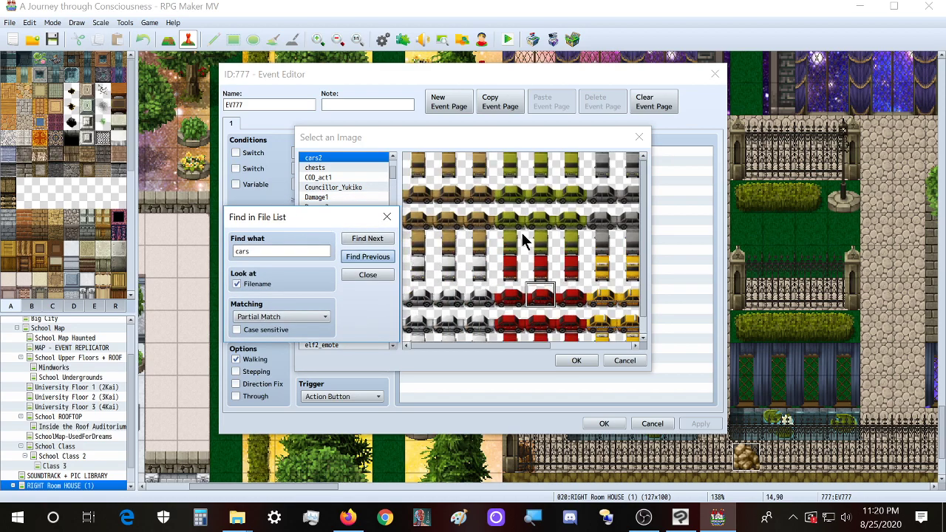
left_click(459, 200)
left_click(534, 285)
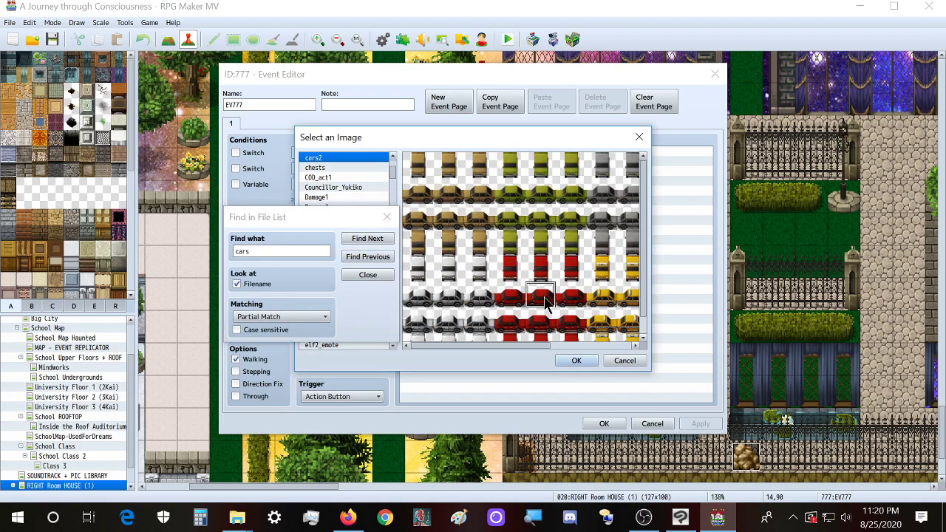
double_click(543, 299)
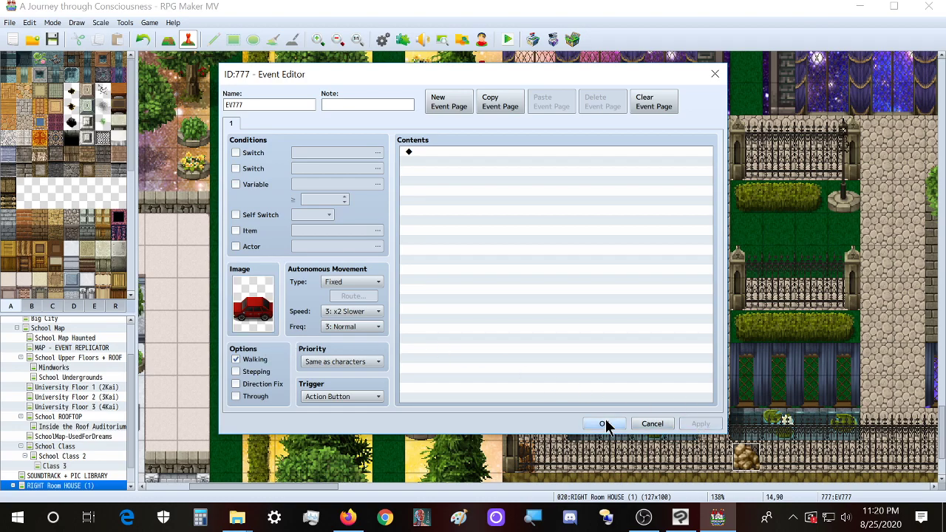
left_click(604, 423)
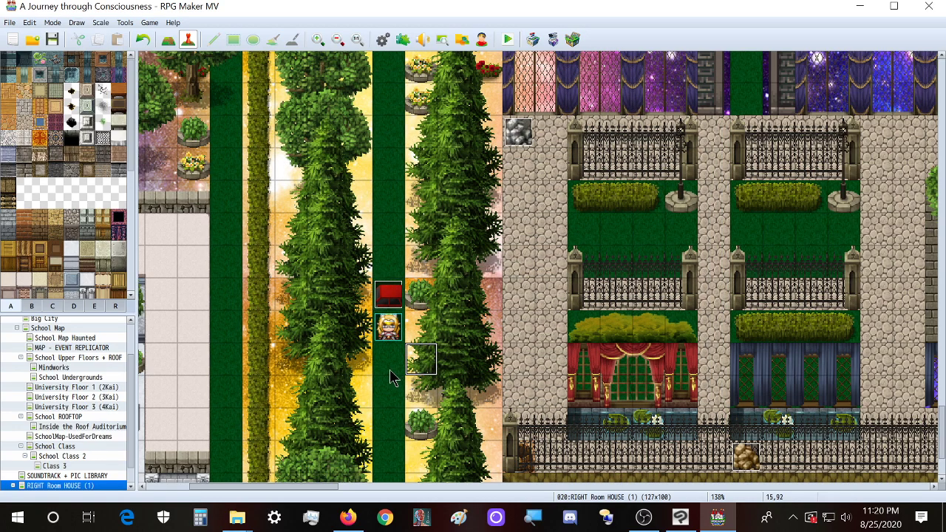
left_click(508, 41)
left_click(431, 273)
mouse_move(347, 518)
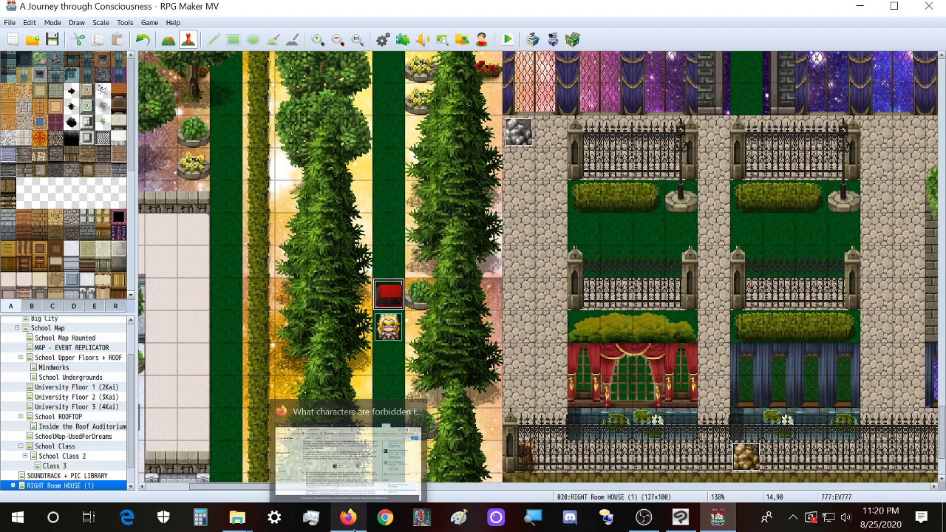
left_click(347, 450)
scroll(357, 338, "up", 6)
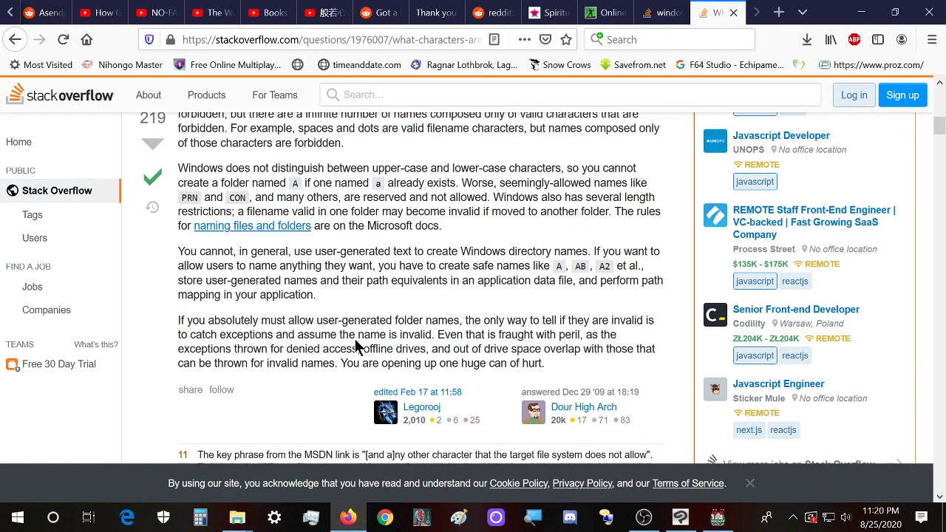
- Go back to the purchased RMVX Characters folder and preview the !$teslacoils and !doors1 sheets
mouse_move(240, 514)
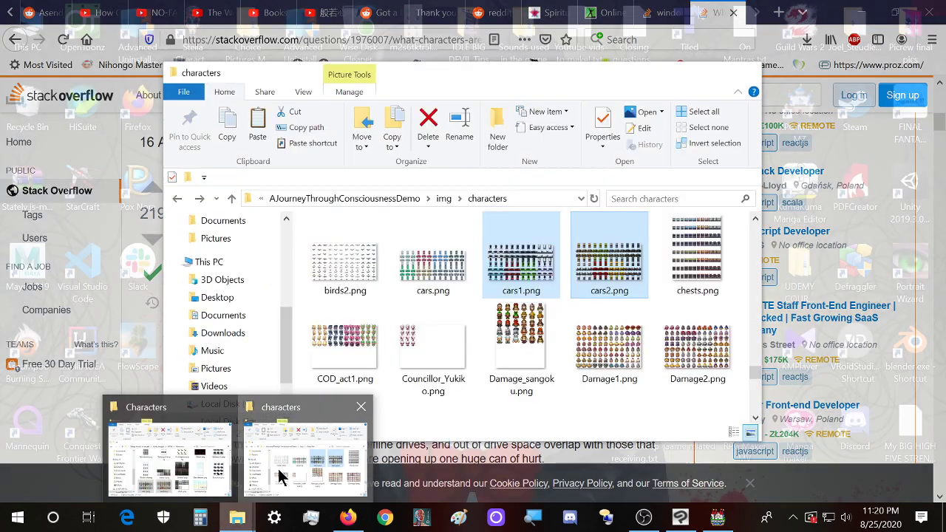
left_click(280, 477)
left_click(241, 516)
left_click(184, 477)
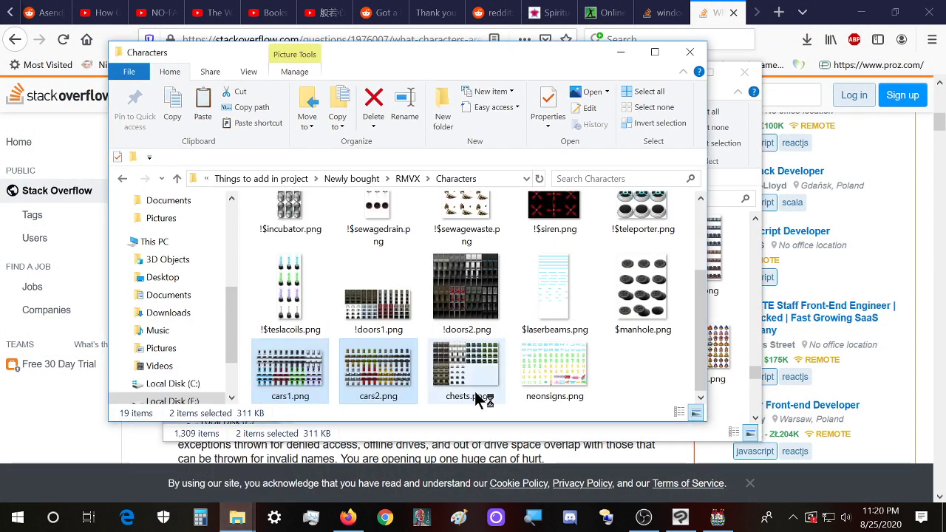
double_click(296, 310)
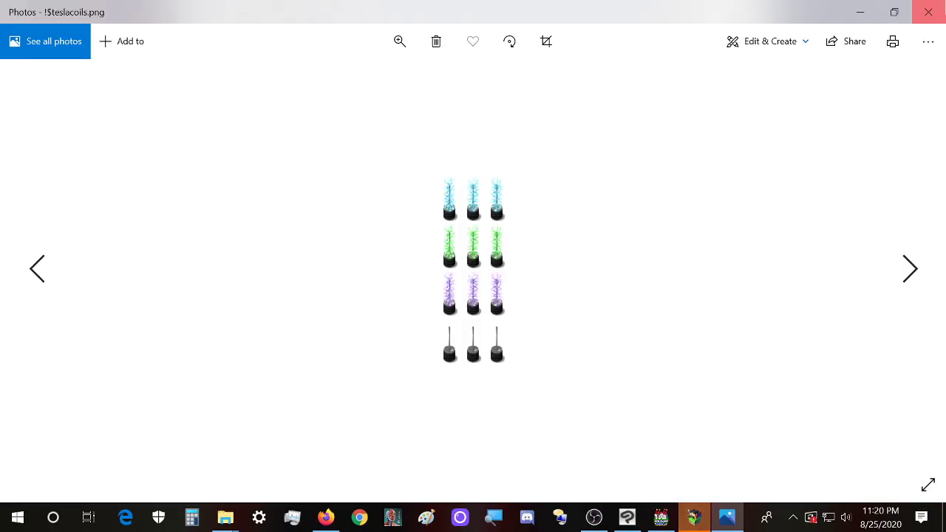
key("alt+F4")
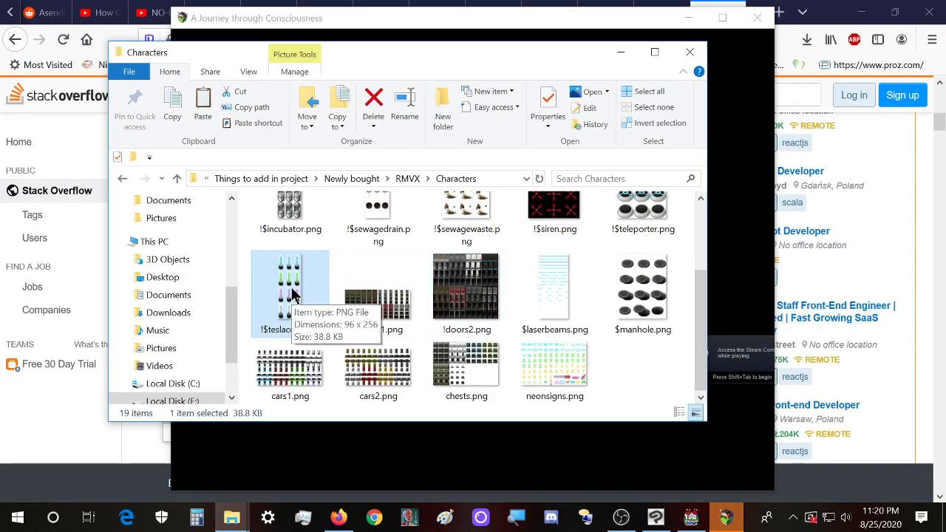
left_click(392, 296)
double_click(392, 296)
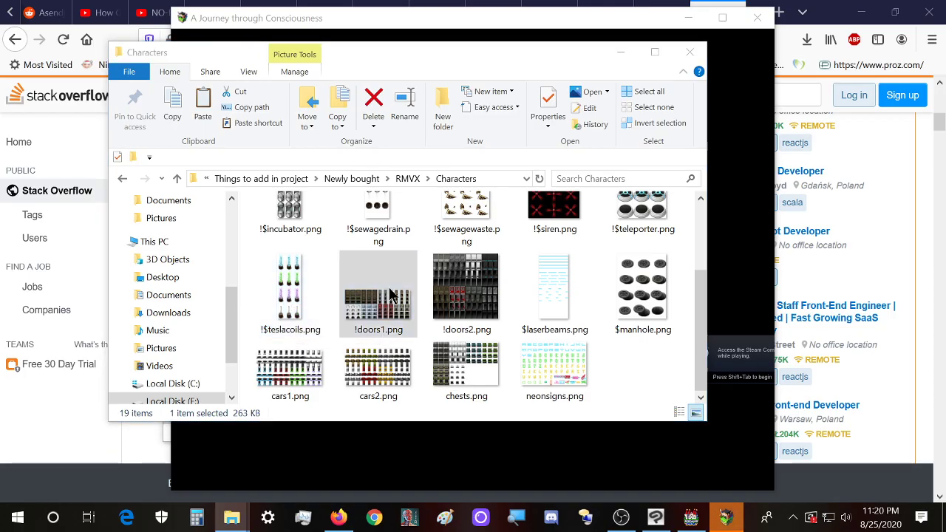
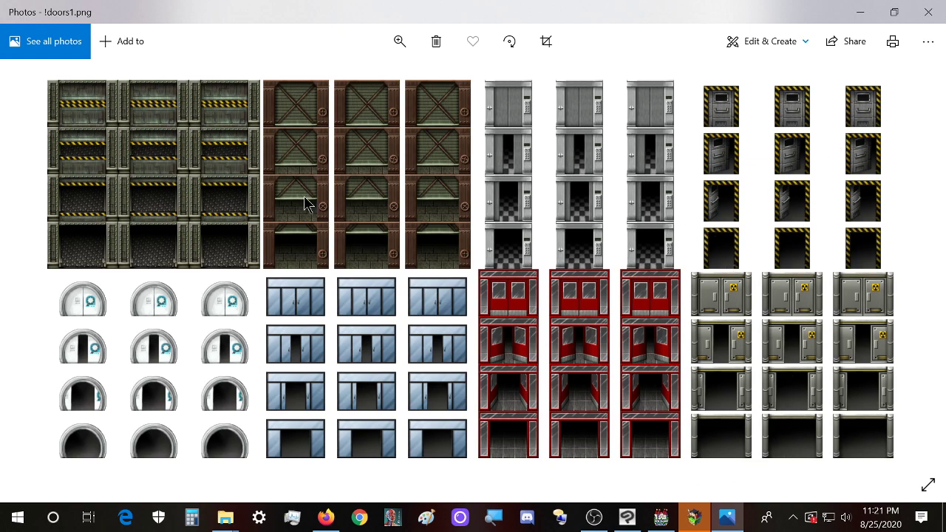
left_click(928, 12)
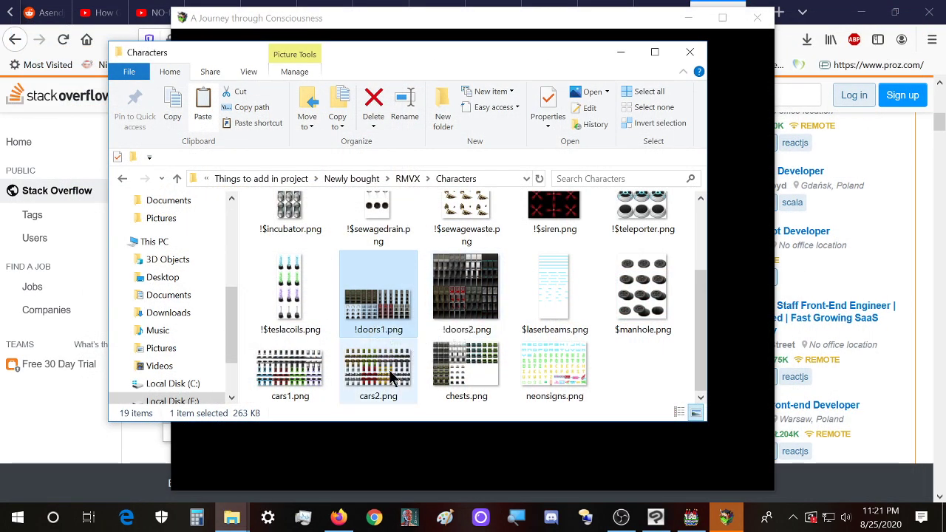
- Copy !$teslacoils.png and !doors1.png from the RMVX Characters folder into the project's img/characters folder
left_click(291, 300, "ctrl")
mouse_move(231, 518)
left_click(306, 472)
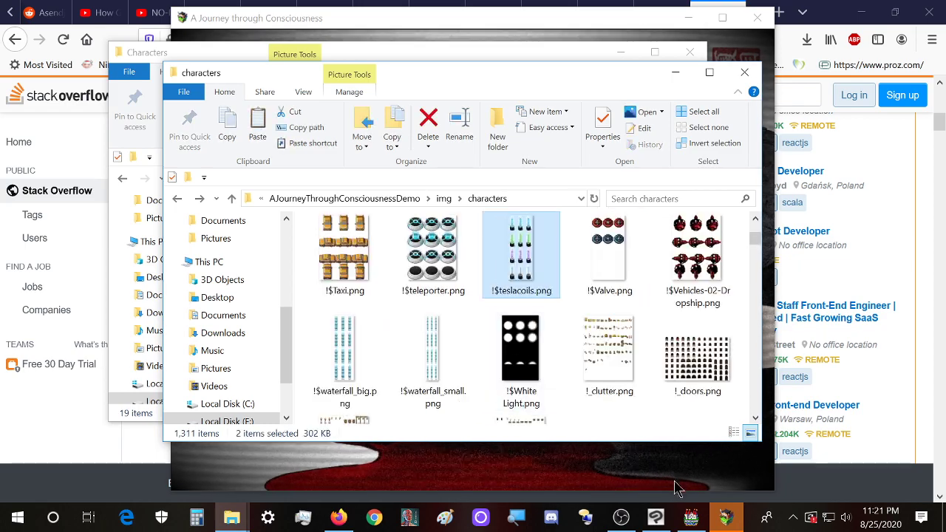
- Return to RPG Maker MV, search the event's image picker for "tesla" and assign the first !$teslacoils frame to the event
key("alt+Tab")
double_click(394, 302)
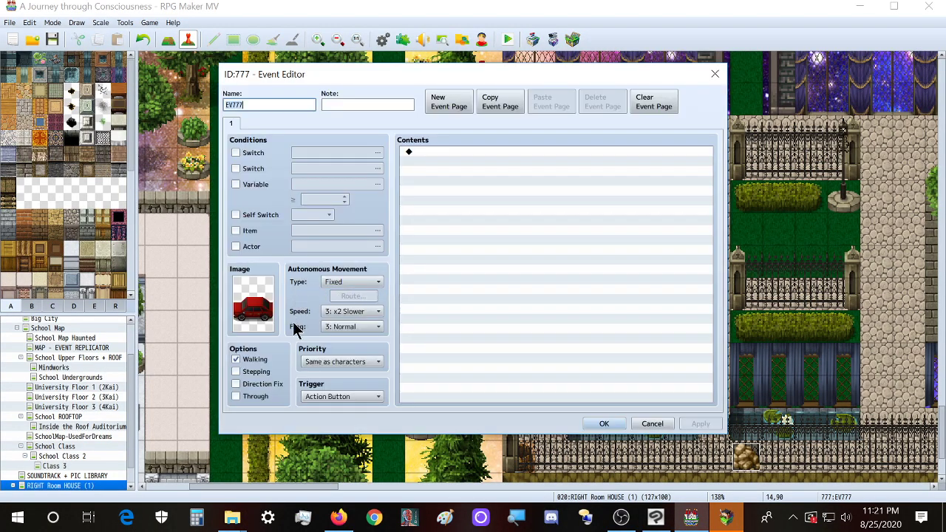
double_click(265, 318)
key("ctrl+f")
type("te")
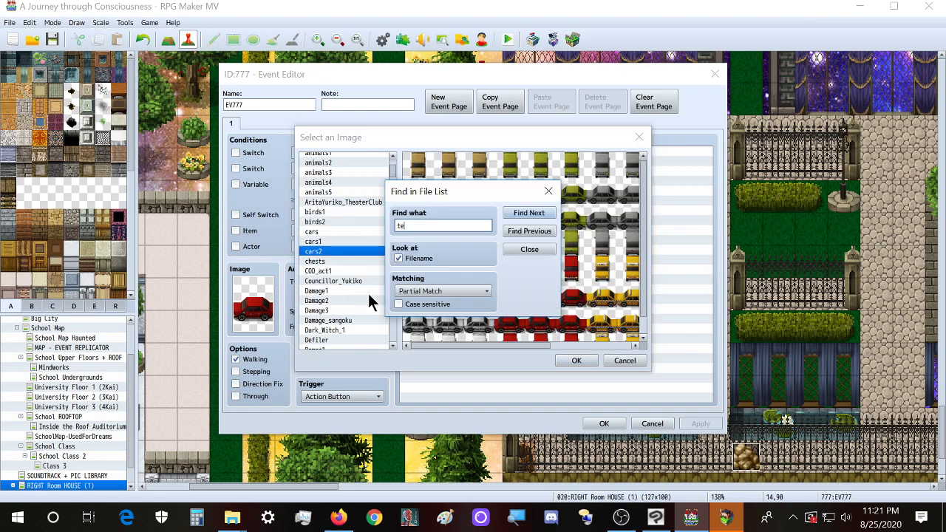
key("Return")
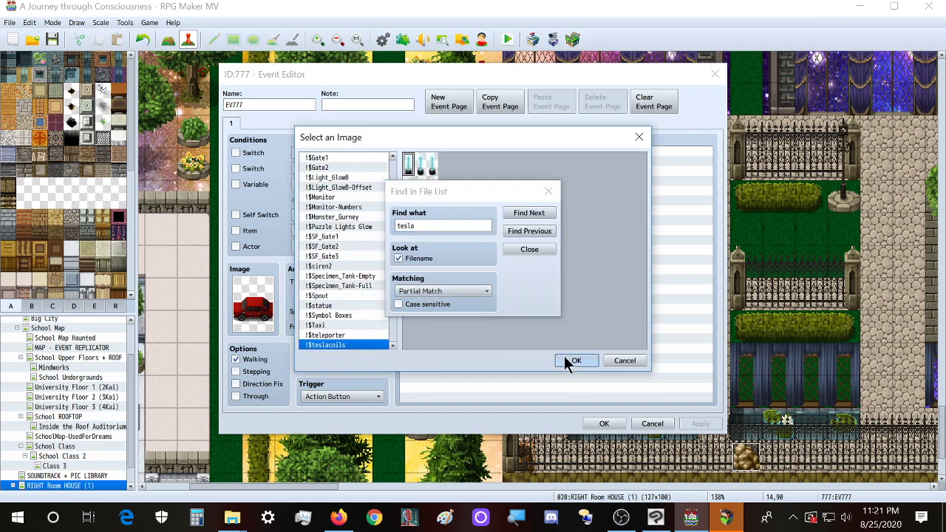
left_click(566, 358)
left_click(600, 425)
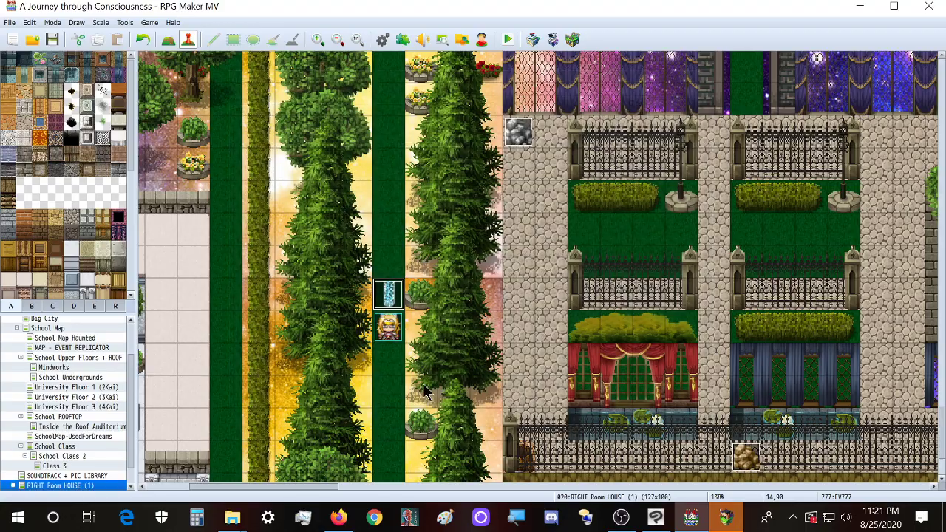
- Play a new game in the playtest window, moving the player beside the red car to check its size, and close it
key("ctrl+r")
left_click(500, 348)
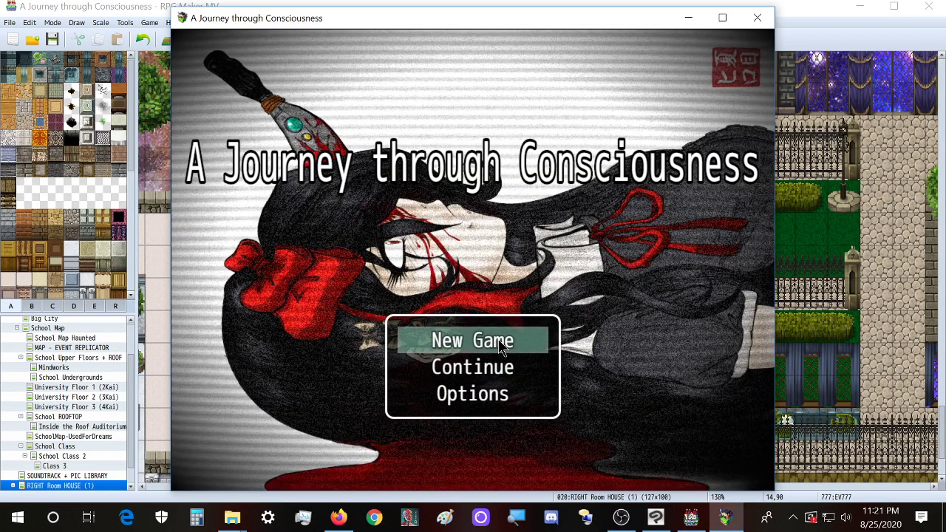
left_click(500, 347)
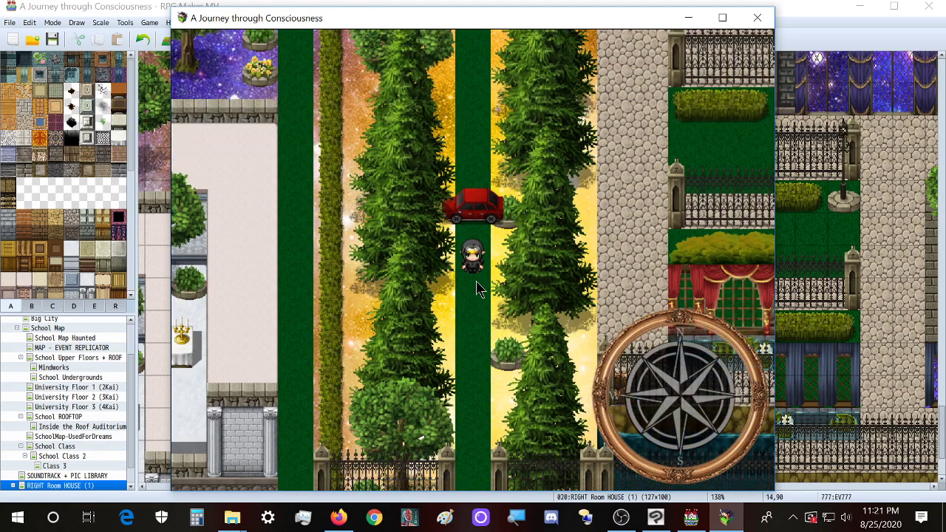
key("Up")
key("Left")
key("Right")
key("Up")
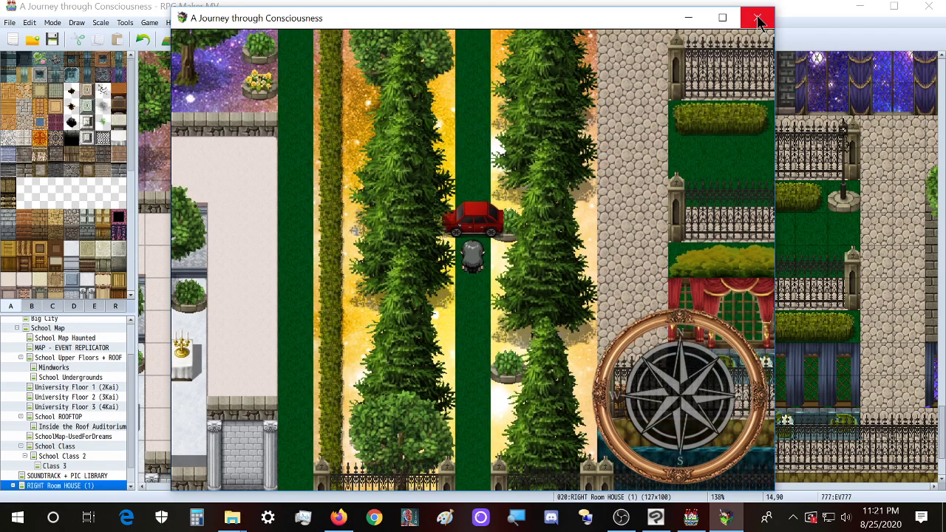
left_click(757, 17)
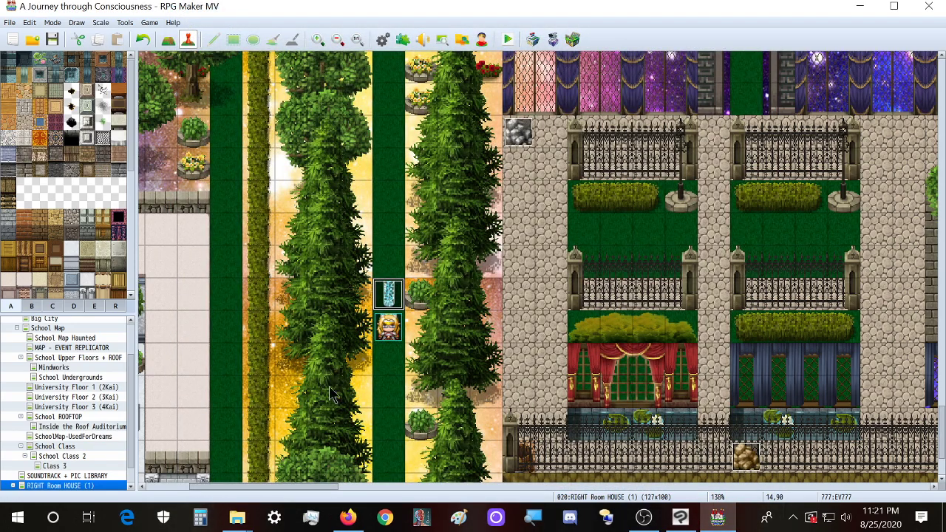
- Check the names of the copied sheets in the project's characters folder and the RMVX Characters folder
left_click(249, 526)
left_click(302, 452)
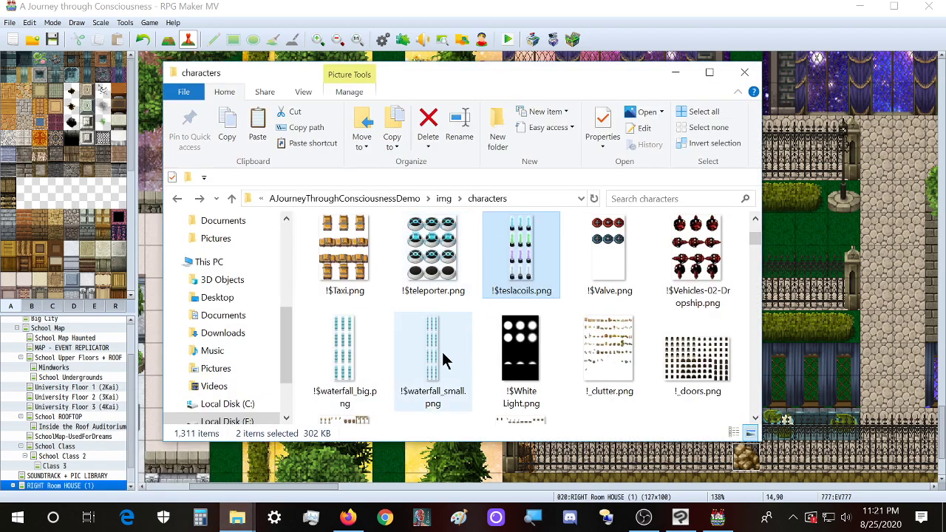
left_click(212, 473)
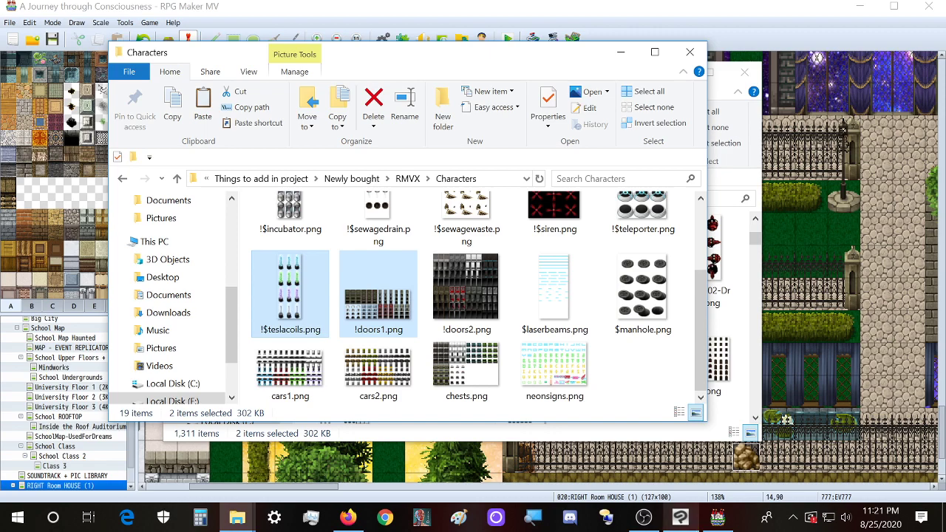
- Return to RPG Maker MV, search the event's image picker for "doors1" and assign the first striped door frame of !doors1
left_click(716, 518)
double_click(388, 294)
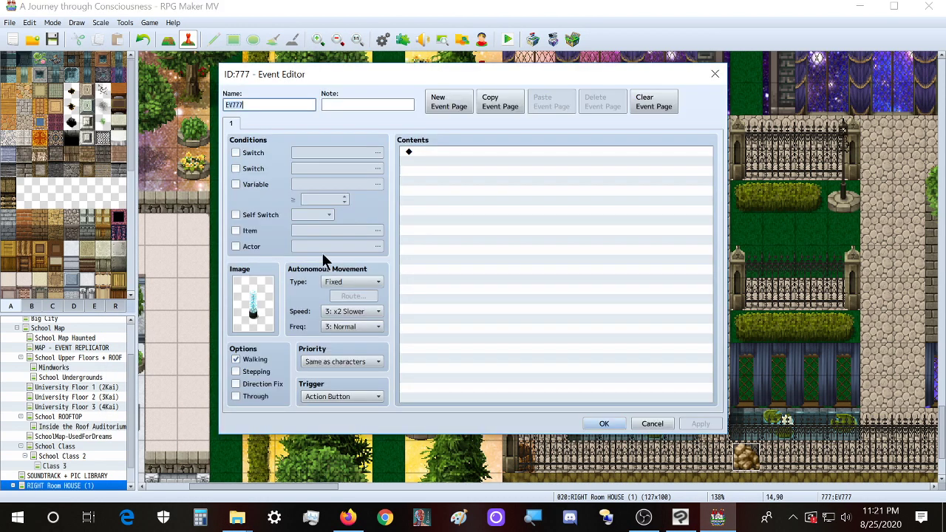
double_click(253, 306)
key("ctrl+f")
type("doors1")
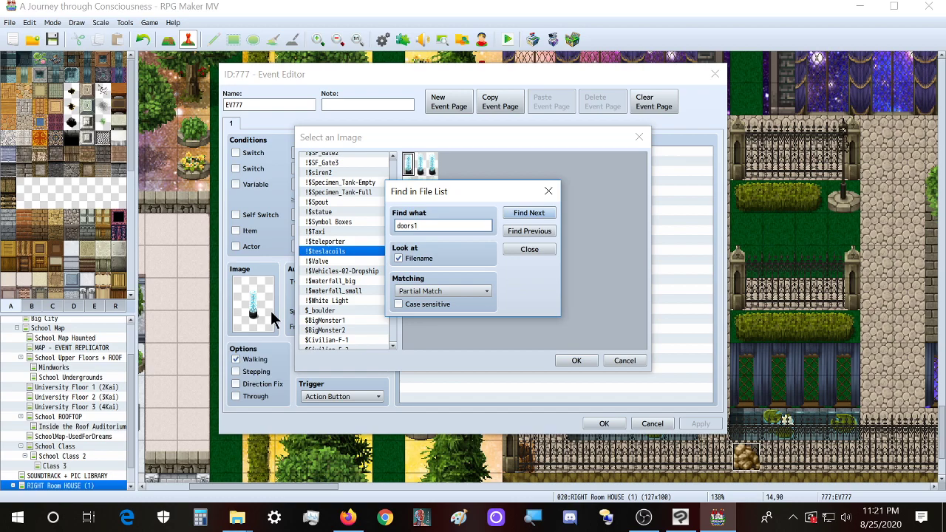
key("Return")
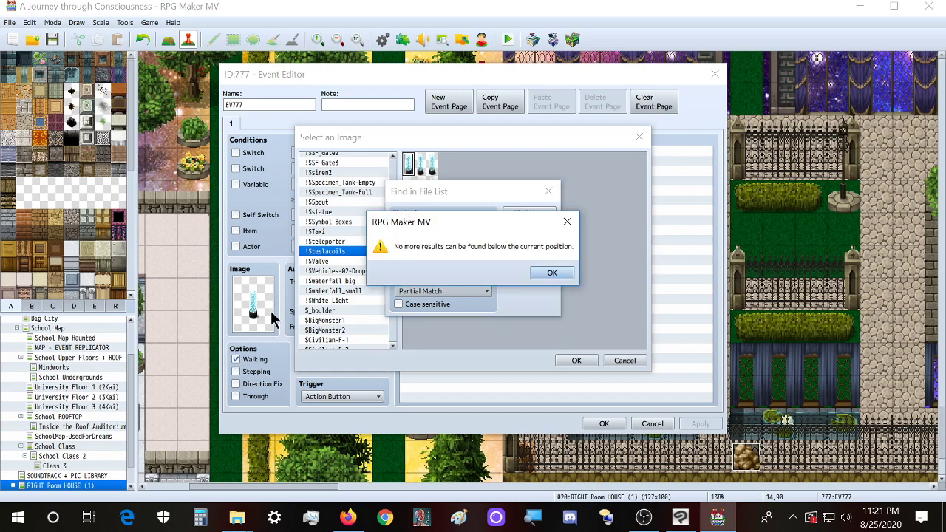
left_click(545, 268)
left_click(545, 233)
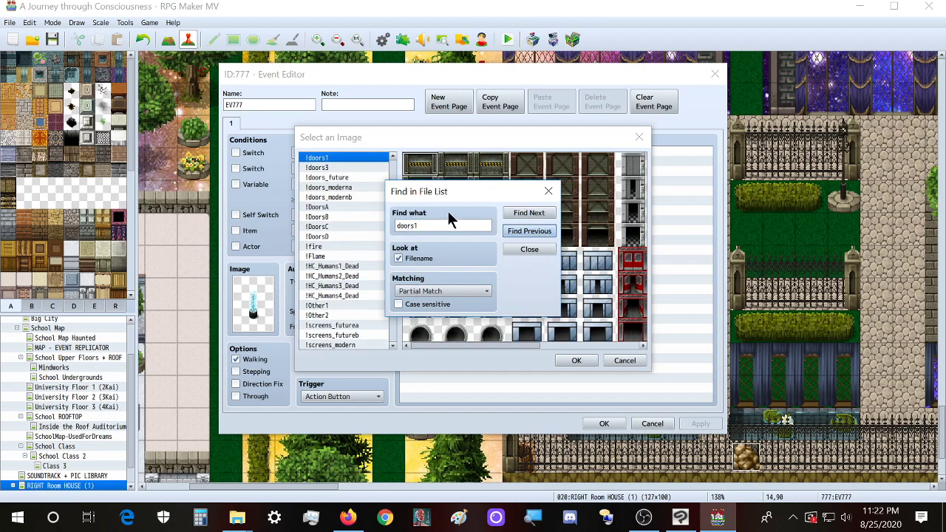
left_click_drag(458, 192, 290, 185)
left_click(576, 360)
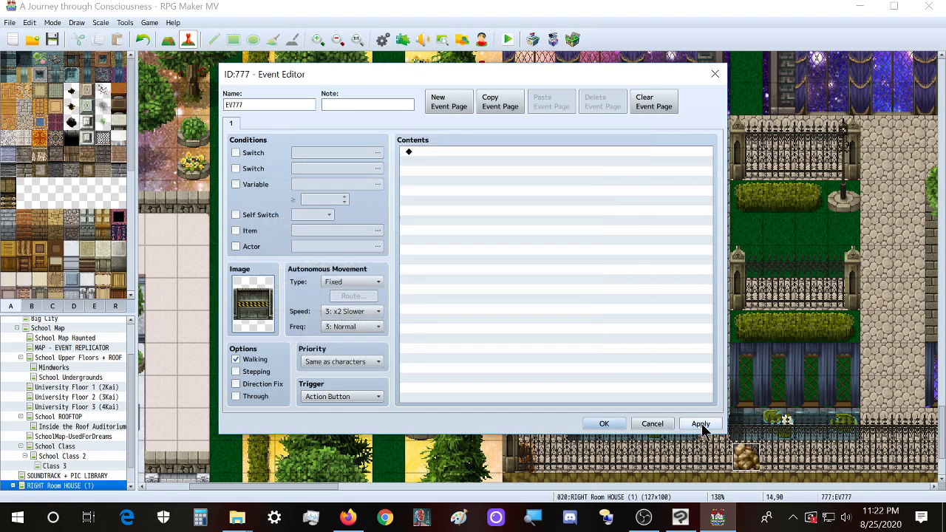
left_click(602, 425)
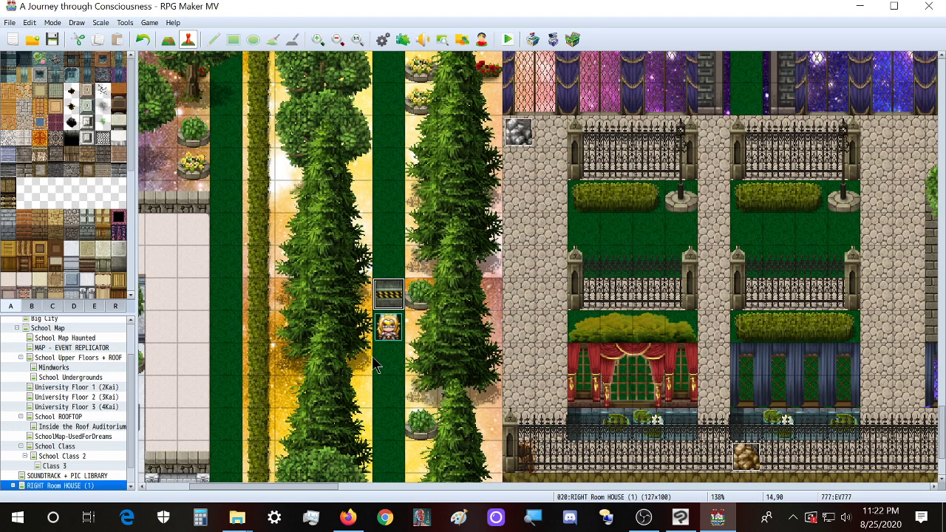
- Change the event's image to the dark open round doorway from !doors1, apply it, and delete the event from the map
double_click(391, 303)
double_click(271, 302)
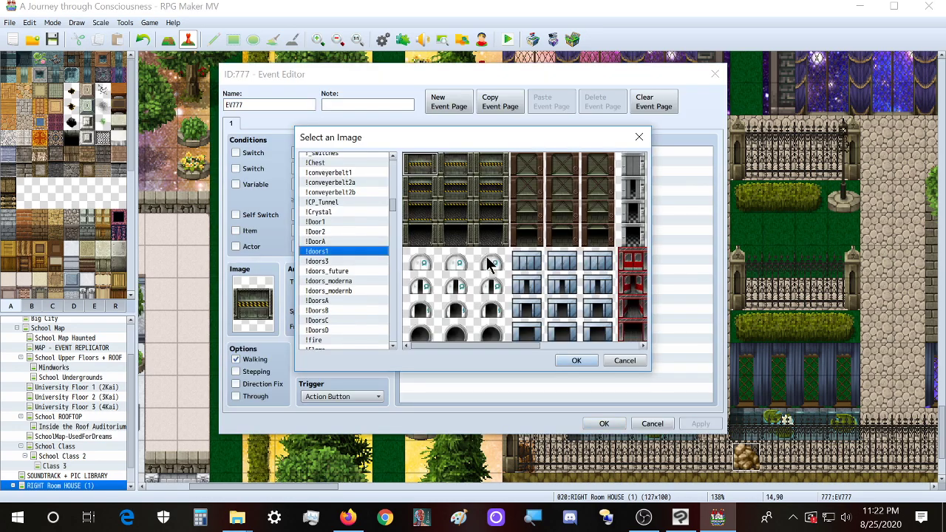
double_click(491, 332)
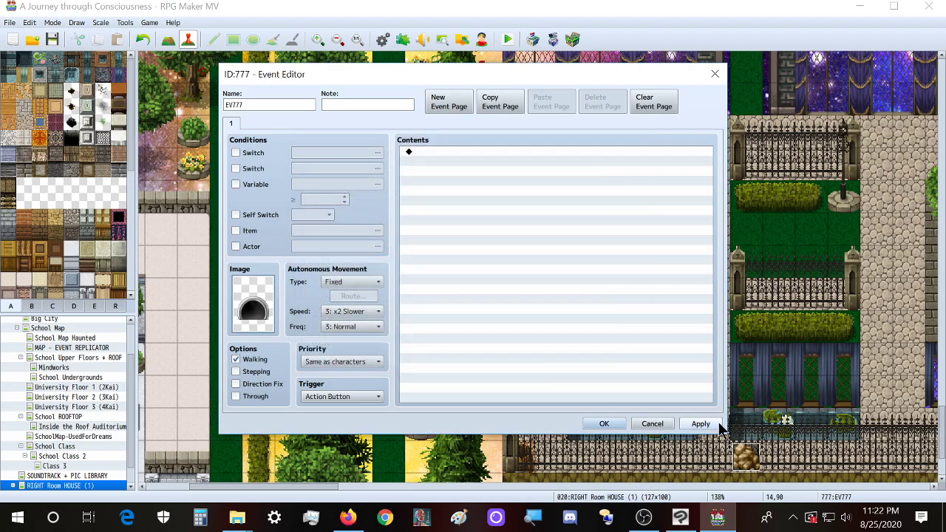
left_click(604, 424)
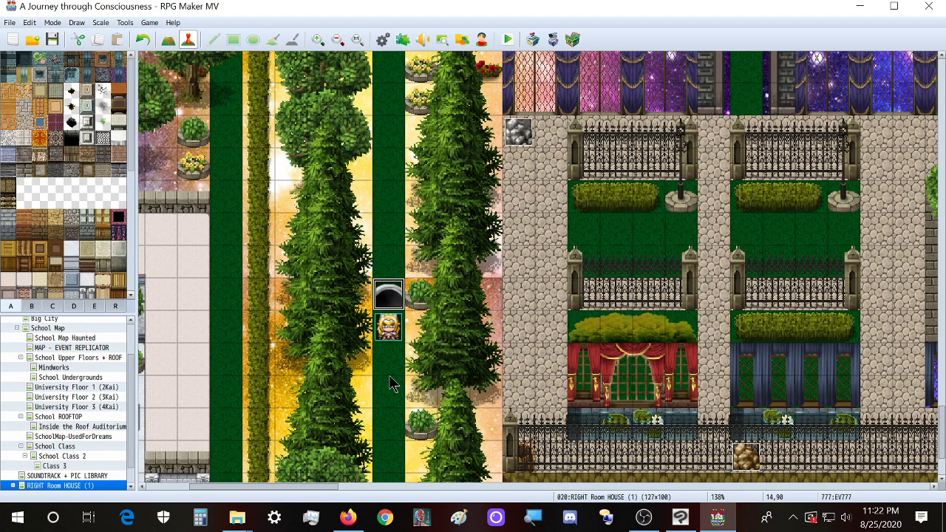
key("Delete")
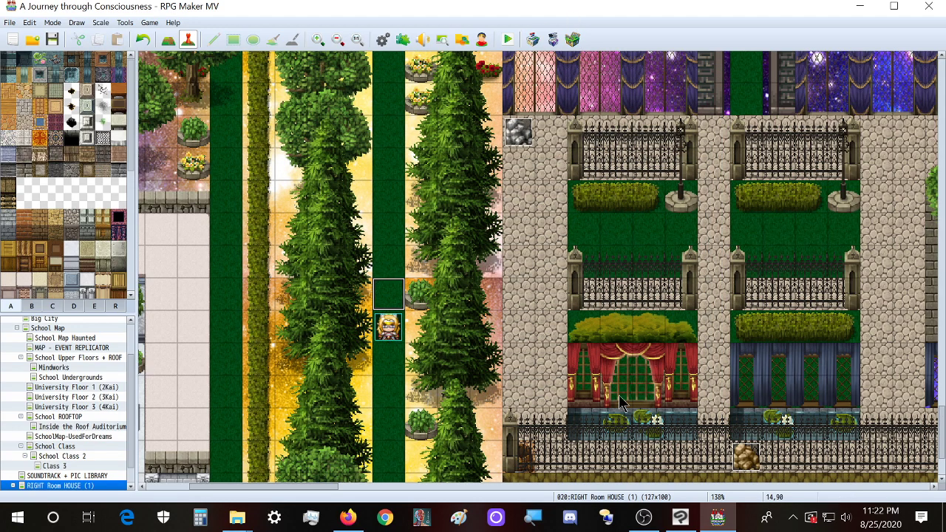
- Switch to the File Explorer window, go up from Characters to the RMVX folder and open its Extra folder
left_click(680, 519)
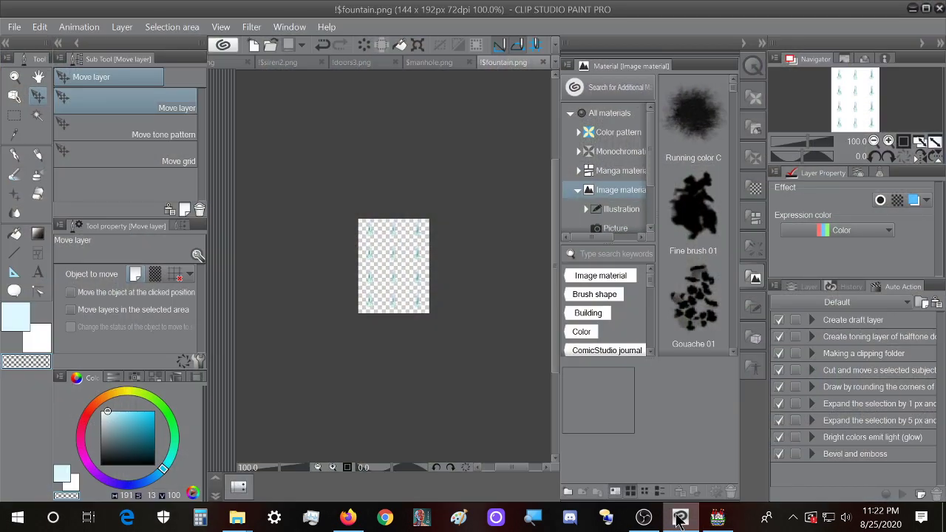
left_click(680, 520)
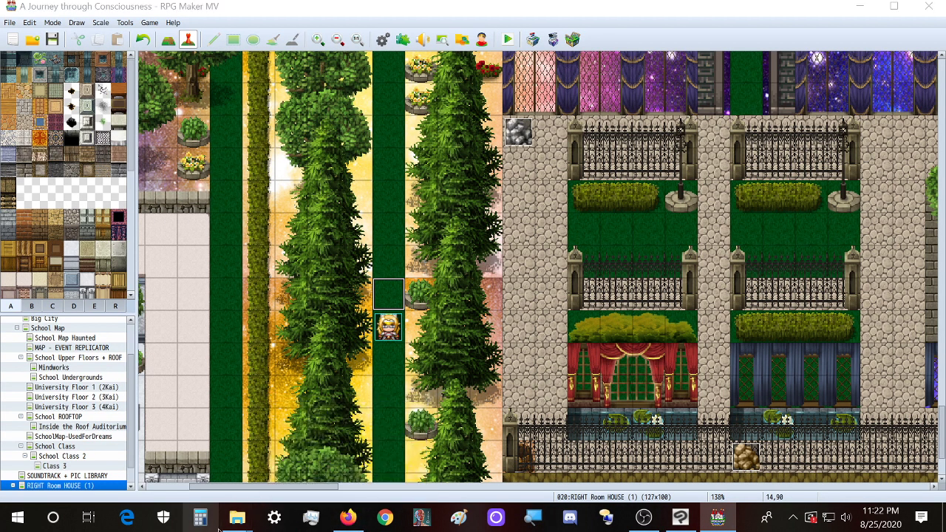
left_click(200, 519)
left_click(226, 90)
left_click(229, 526)
left_click(197, 473)
key("BackSpace")
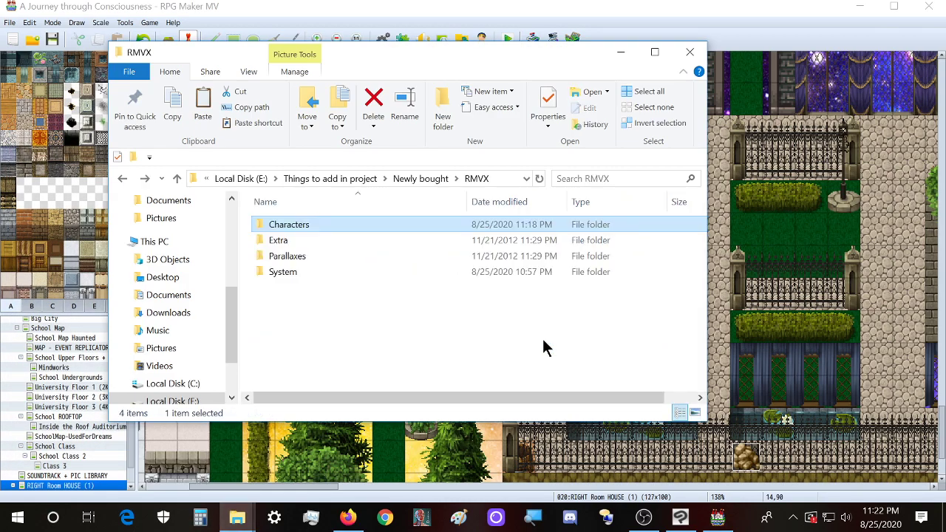
left_click(294, 244)
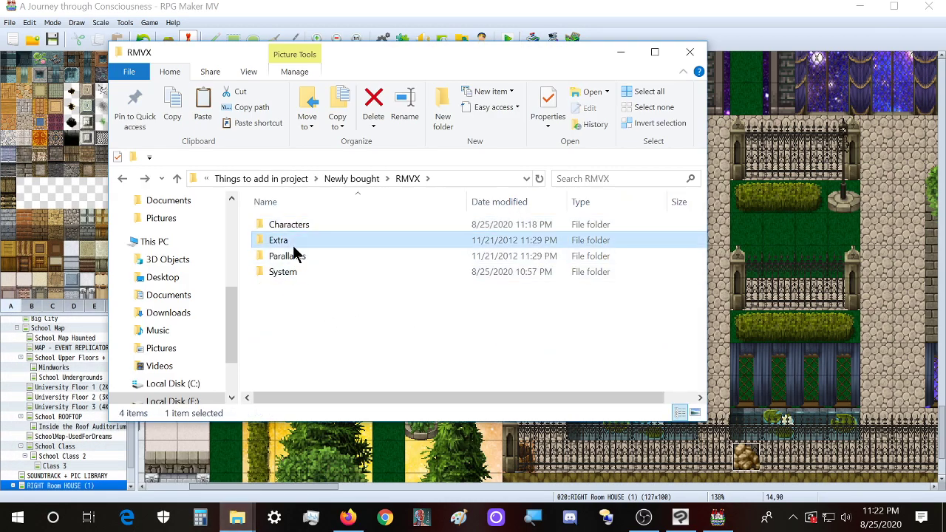
double_click(294, 246)
- View parallax_materials.png and parallax_windows.png from the Extra folder in the photo viewer, closing each one
double_click(296, 248)
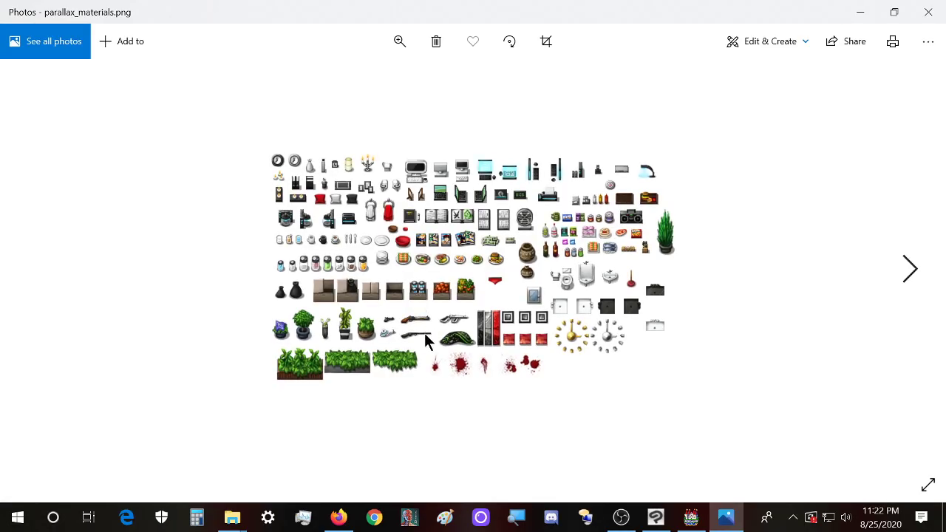
scroll(604, 296, "up", 1)
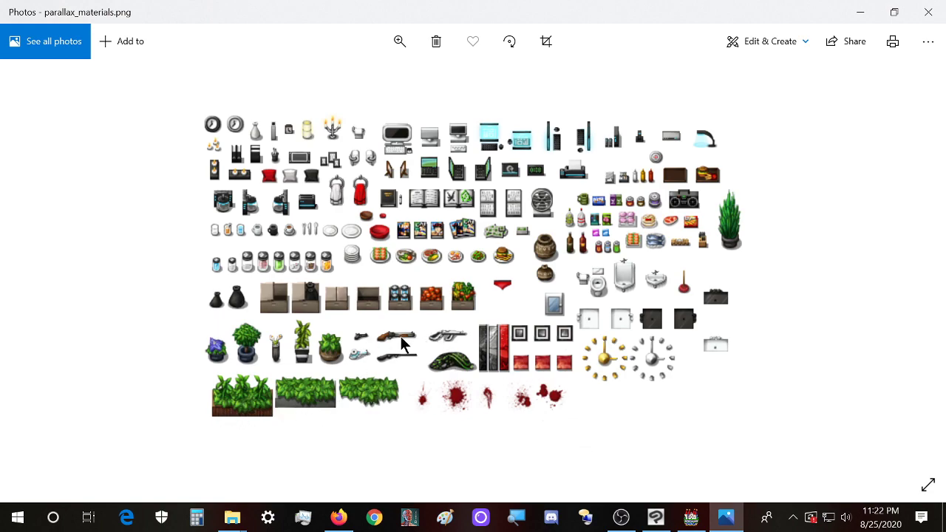
left_click(929, 12)
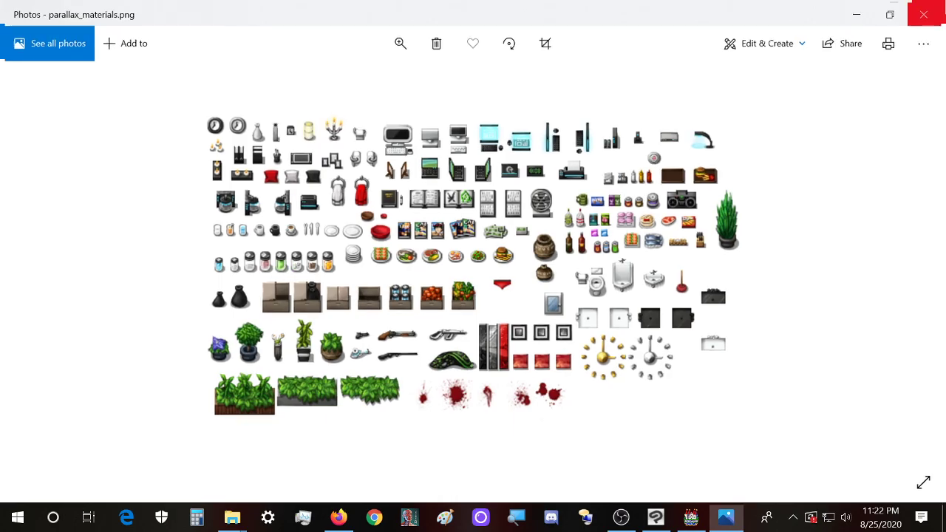
double_click(383, 264)
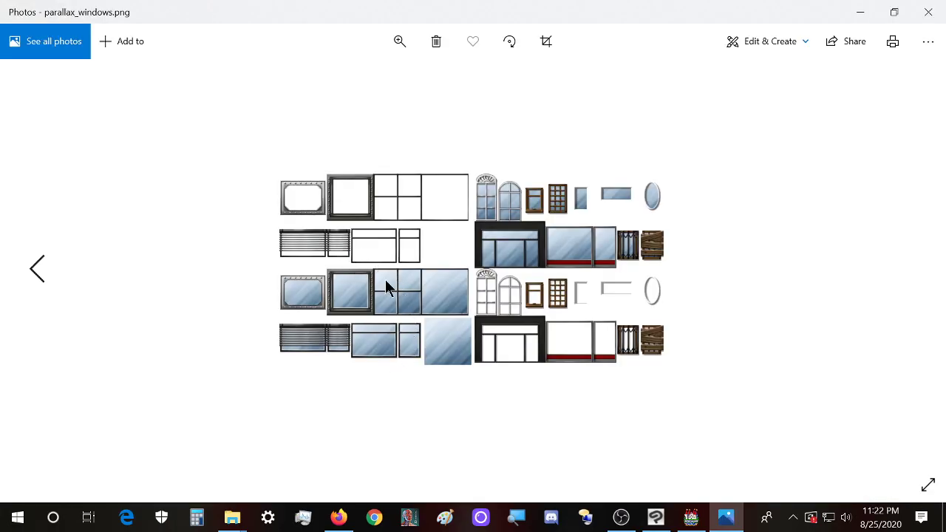
left_click(930, 10)
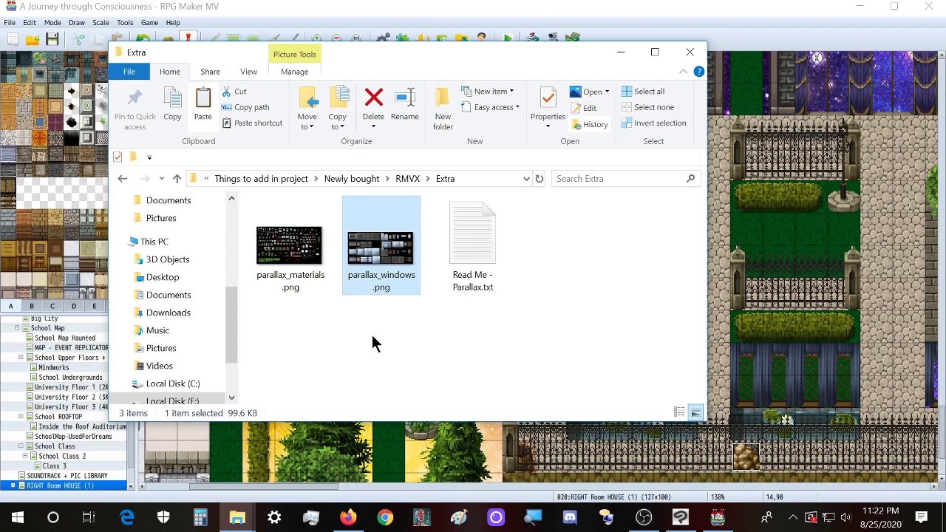
- Reopen parallax_windows.png, go back to parallax_materials.png to examine both sheets again, and close the photo viewer
left_click(283, 273, "ctrl")
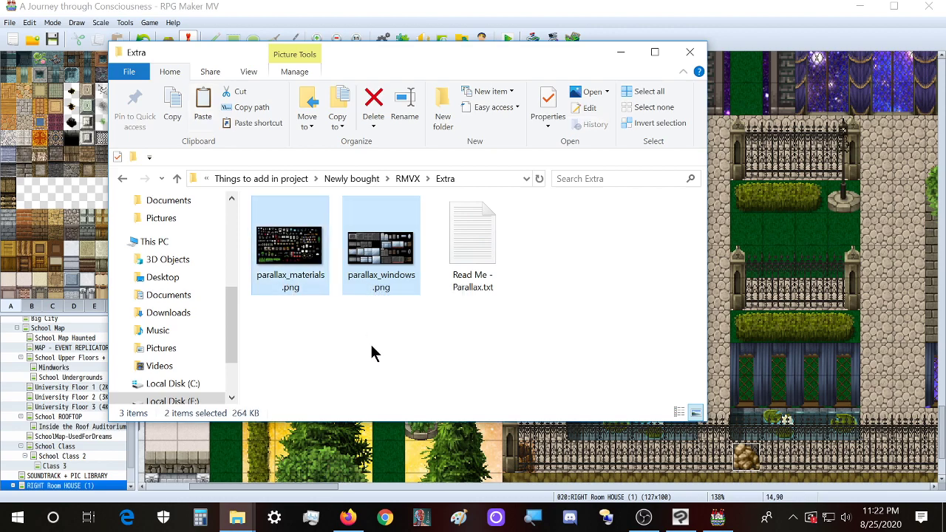
left_click(347, 327)
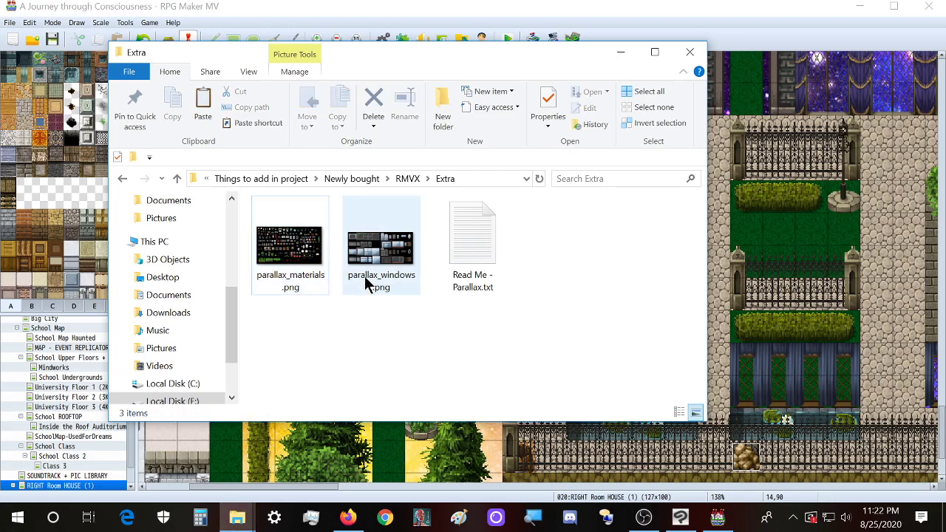
double_click(384, 262)
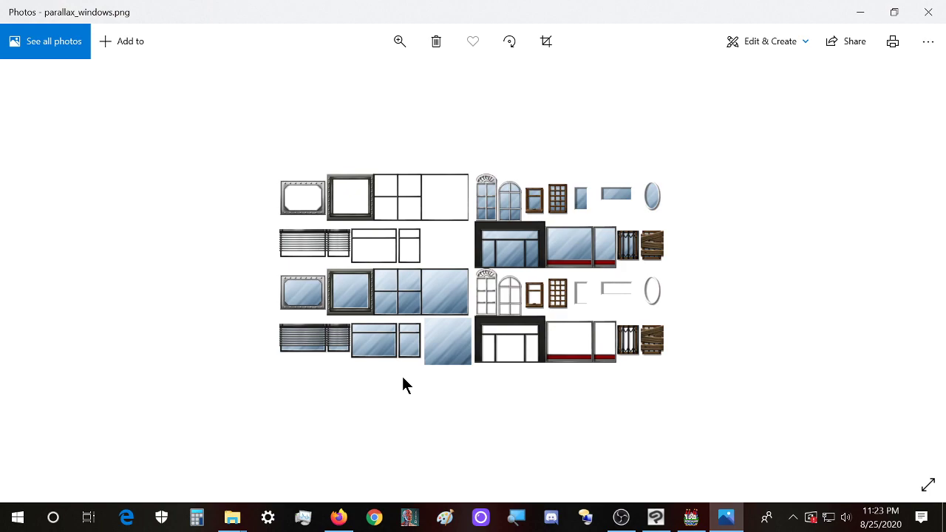
key("Left")
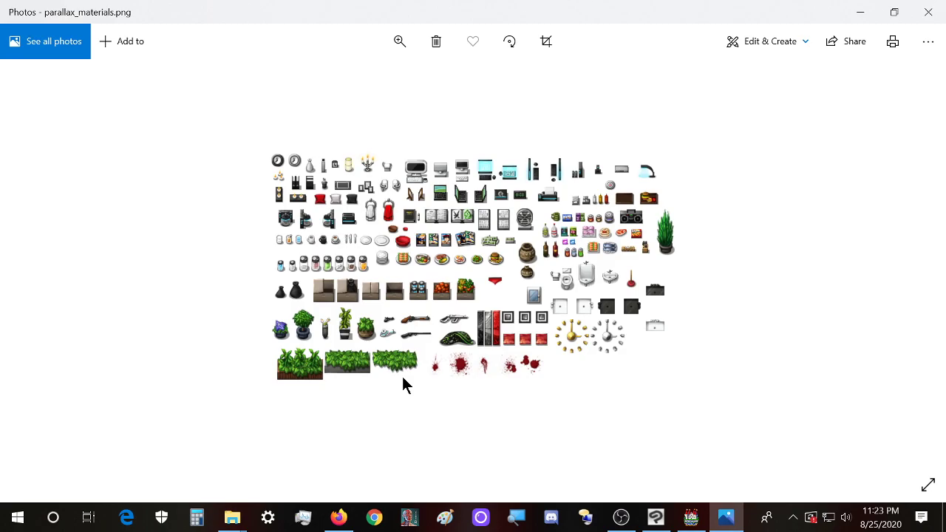
left_click(928, 12)
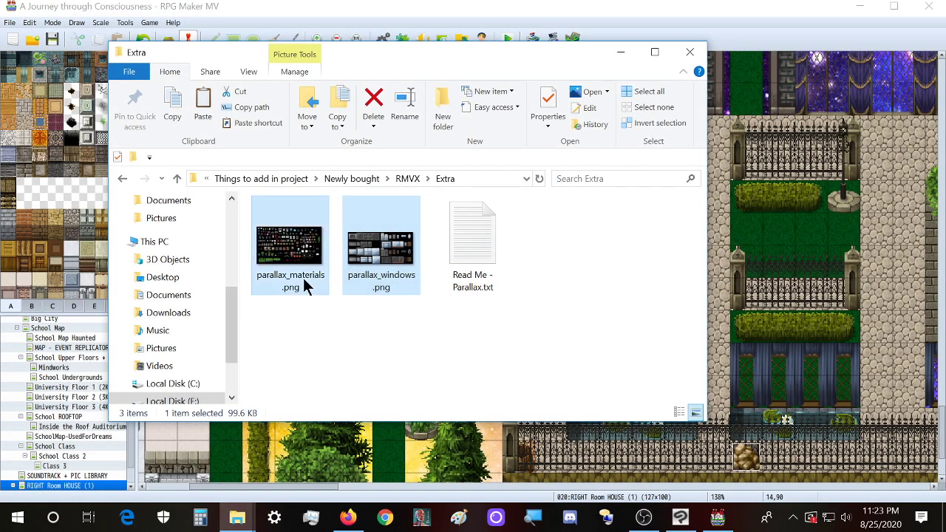
- Copy parallax_materials.png and parallax_windows.png from the Extra folder into the project's img/tilesets folder
mouse_move(237, 517)
left_click(289, 476)
left_click(482, 363)
left_click_drag(408, 84, 559, 76)
key("alt+Up")
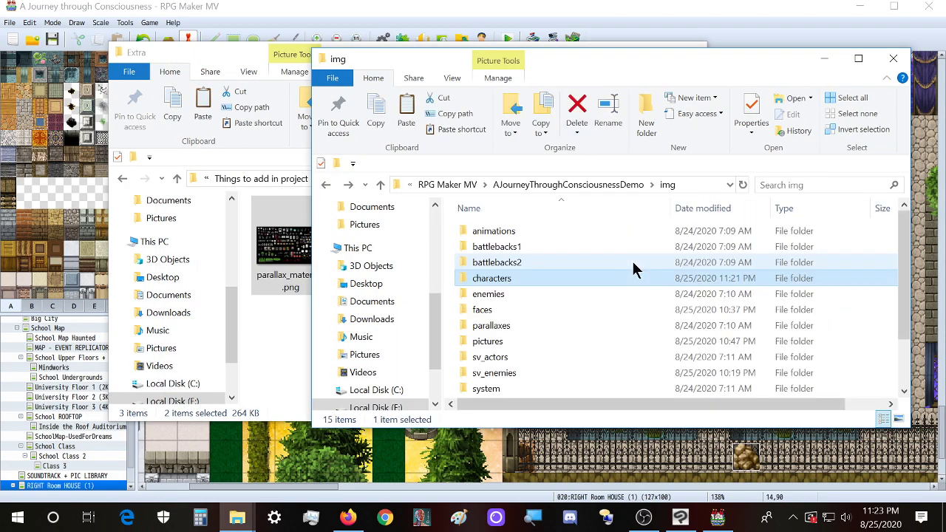
scroll(499, 374, "down", 2)
left_click(517, 343)
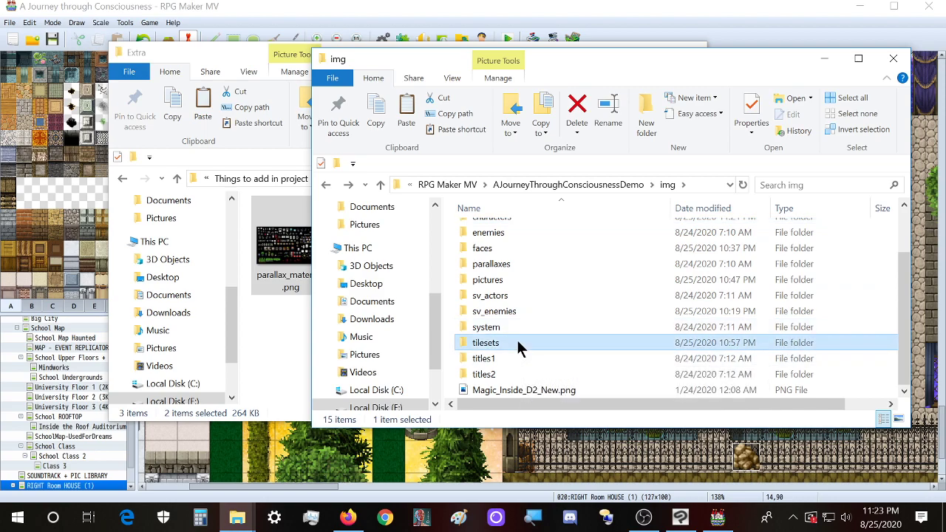
double_click(517, 343)
key("ctrl+v")
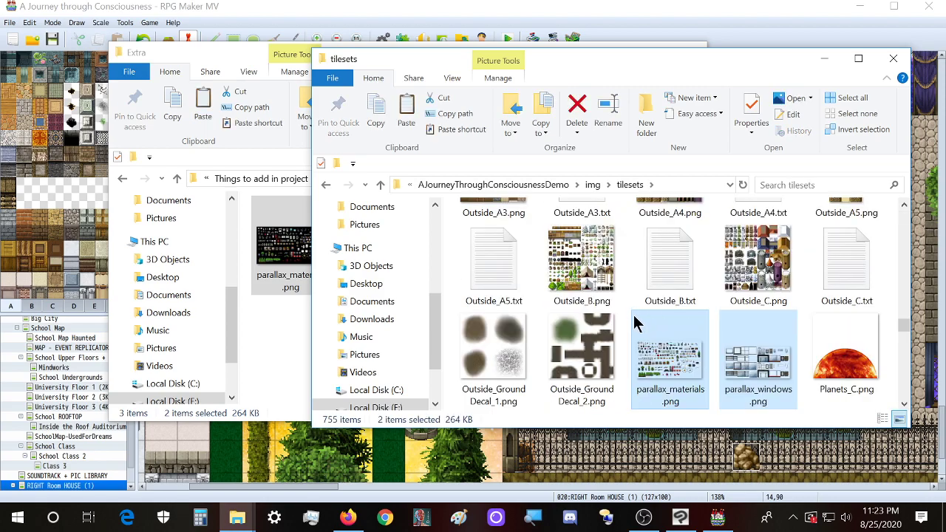
- Switch to RPG Maker MV, expand the RIGHT Room HOUSE (1) map and take a brief look at its child map MAP002
left_click(717, 518)
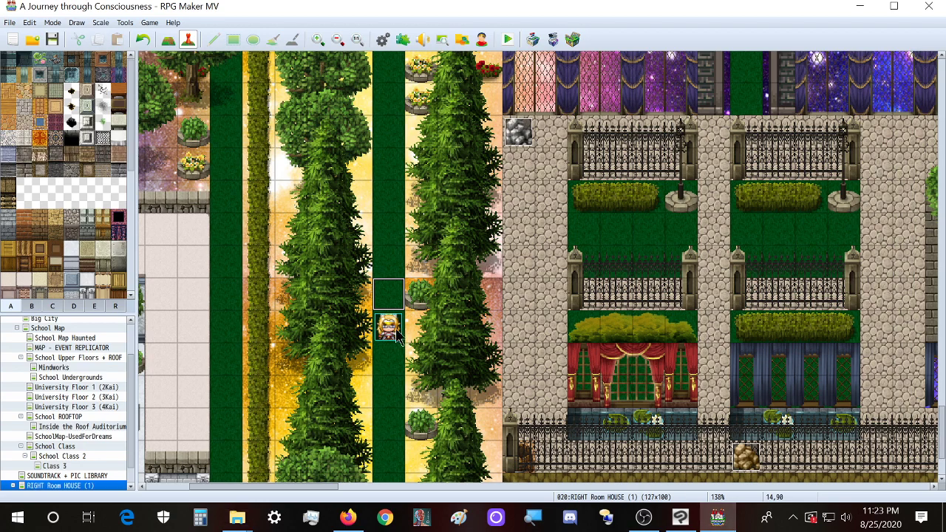
double_click(91, 481)
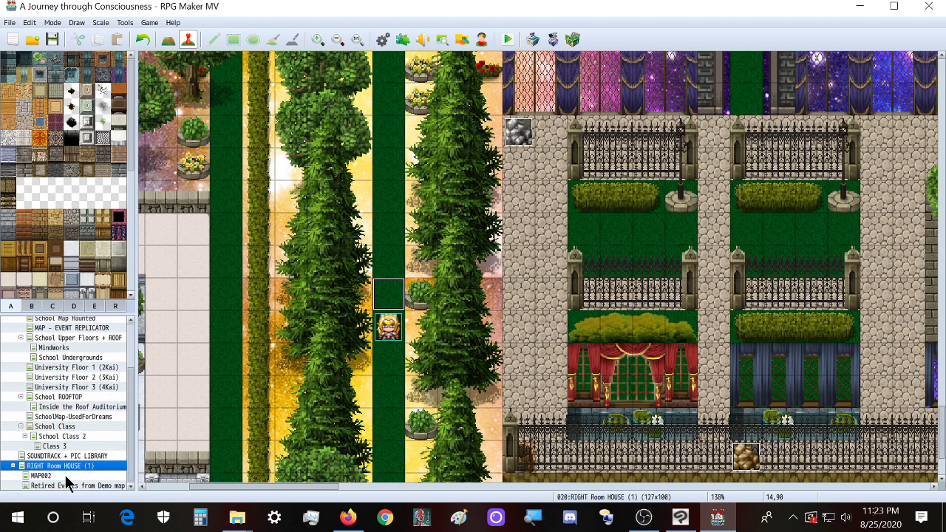
left_click(64, 476)
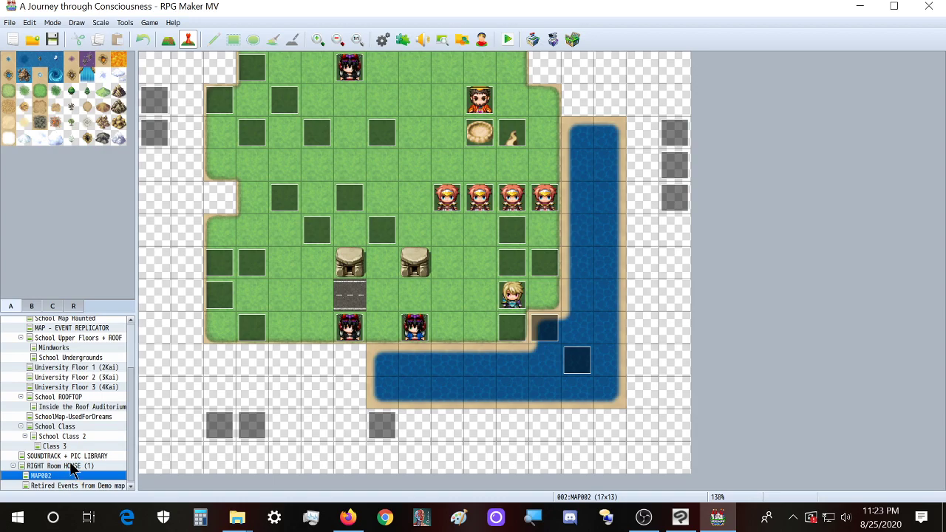
left_click(71, 466)
- Open the unnamed tileset entry 0083 in the database
key("F9")
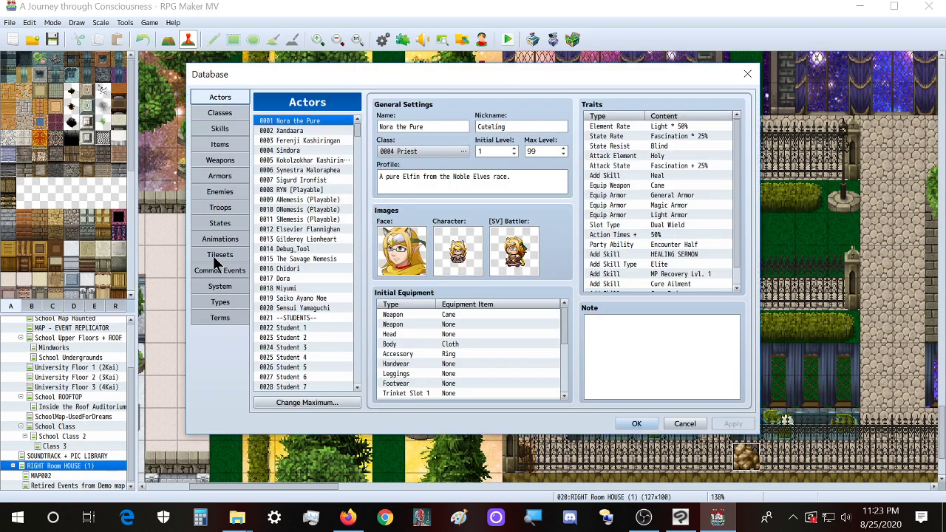
left_click(219, 255)
scroll(325, 318, "down", 2)
scroll(326, 314, "down", 8)
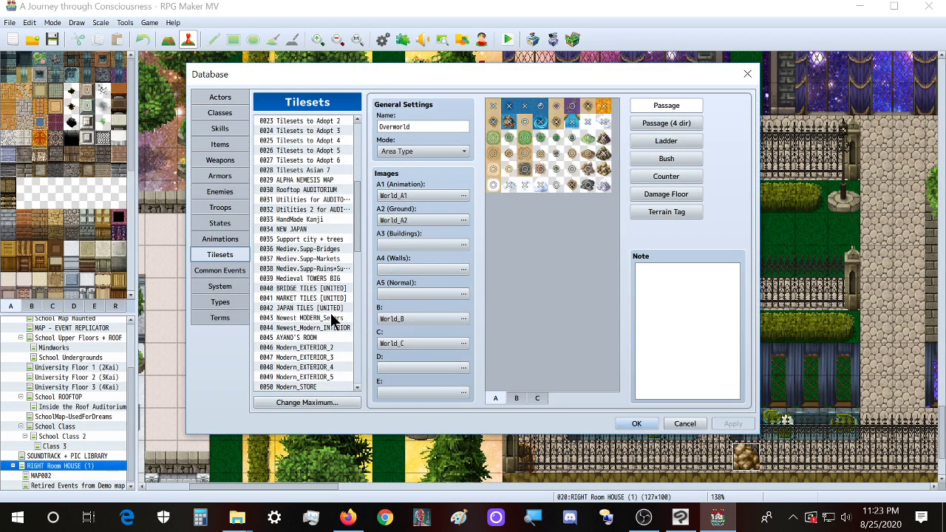
left_click_drag(358, 244, 357, 428)
left_click(292, 220)
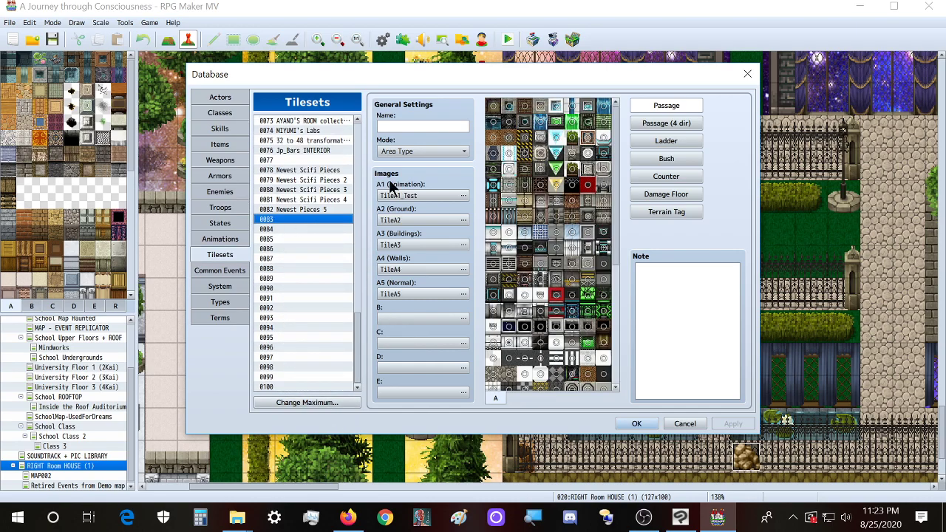
- Assign the parallax_materials image to slot B of tileset 0083, finding it by searching the file list for "materials"
left_click(403, 324)
key("ctrl+f")
type("t")
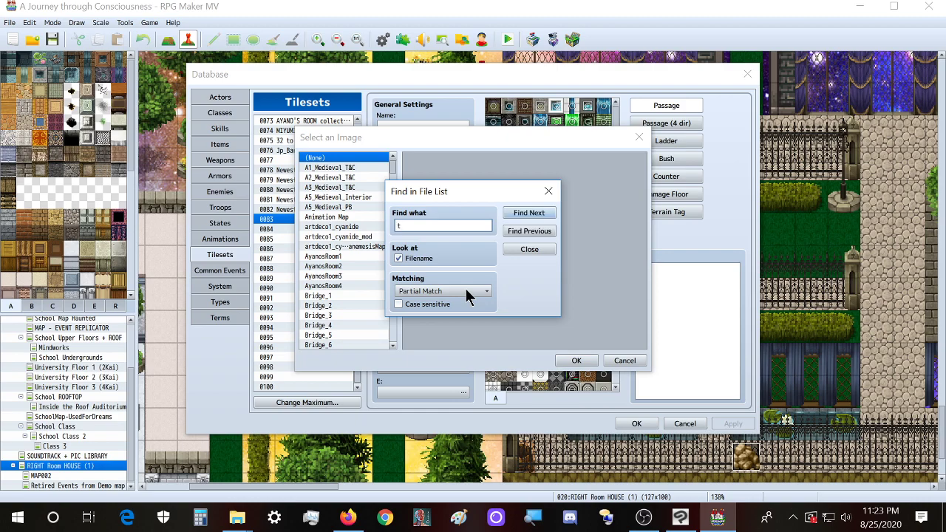
type("ileste")
mouse_move(236, 517)
left_click(170, 473)
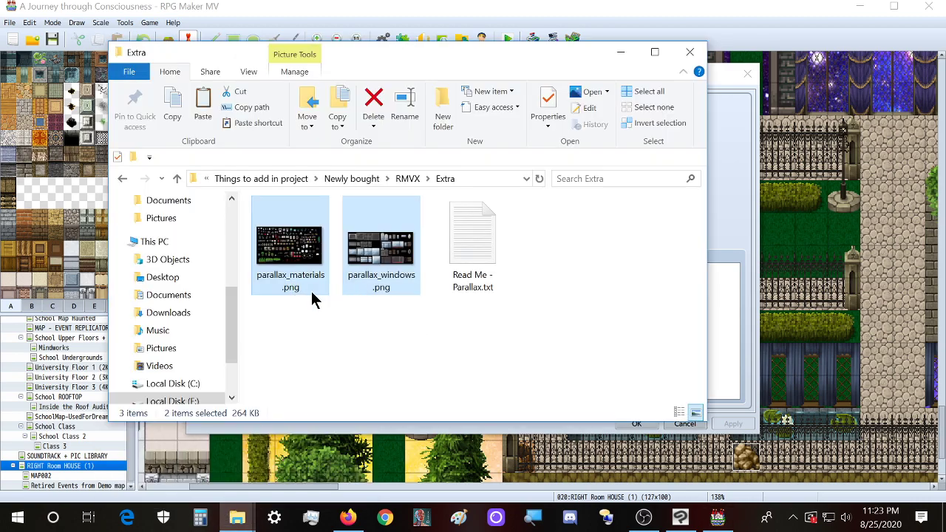
left_click(755, 132)
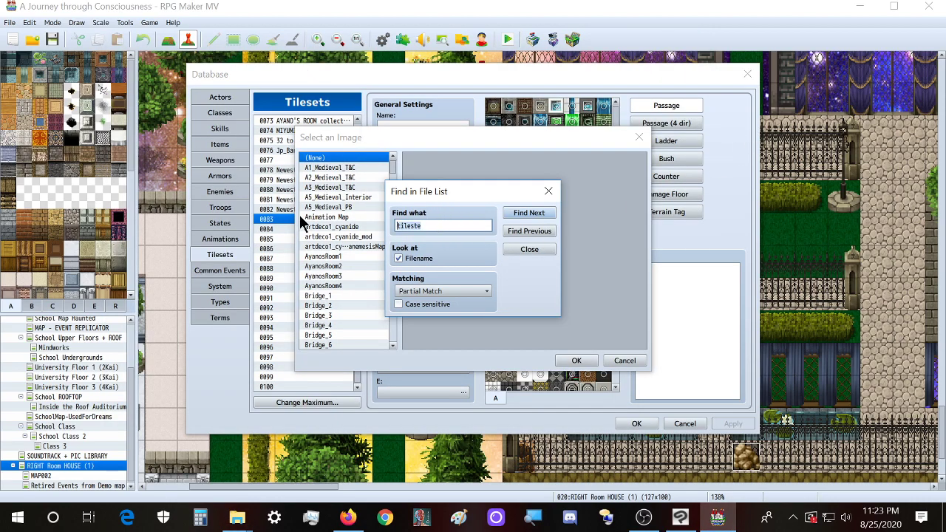
type("materials")
key("Return")
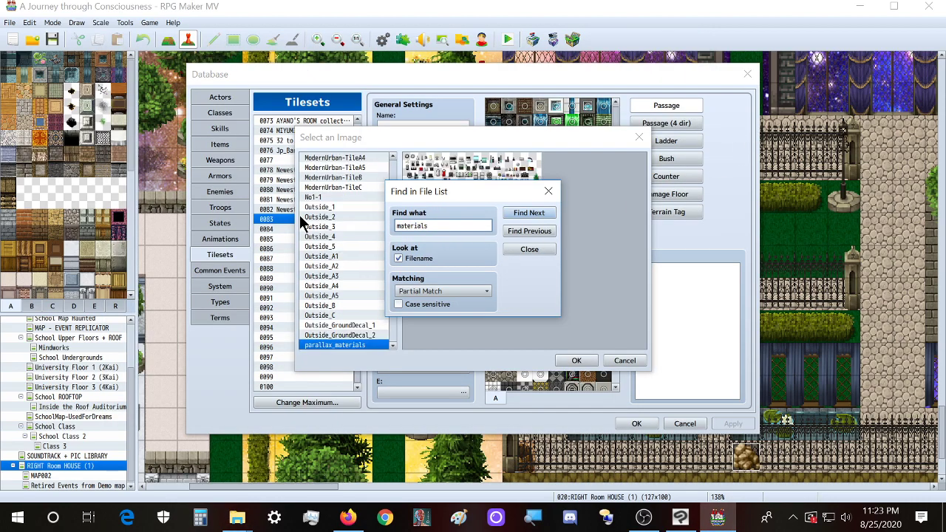
left_click(577, 358)
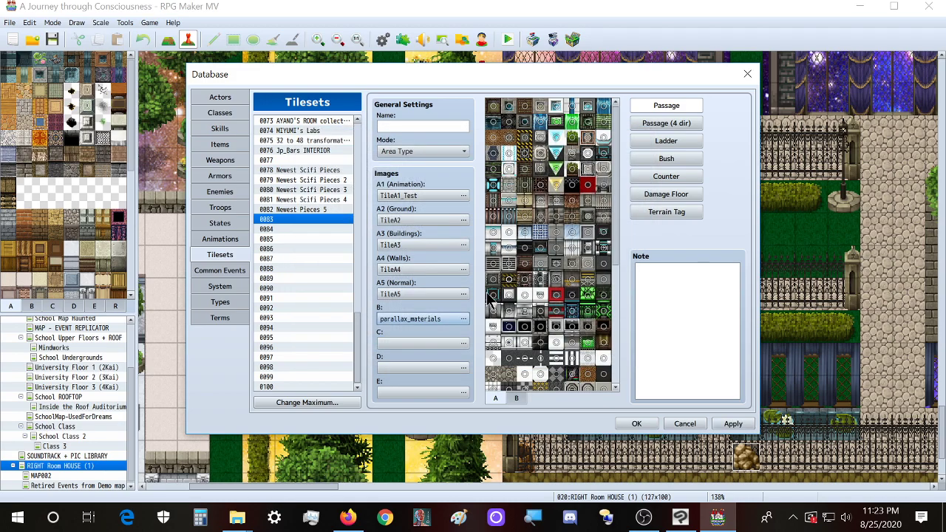
- Inspect the B tiles of tileset 0083 from one end of the sheet to the other and save the database changes
left_click(517, 399)
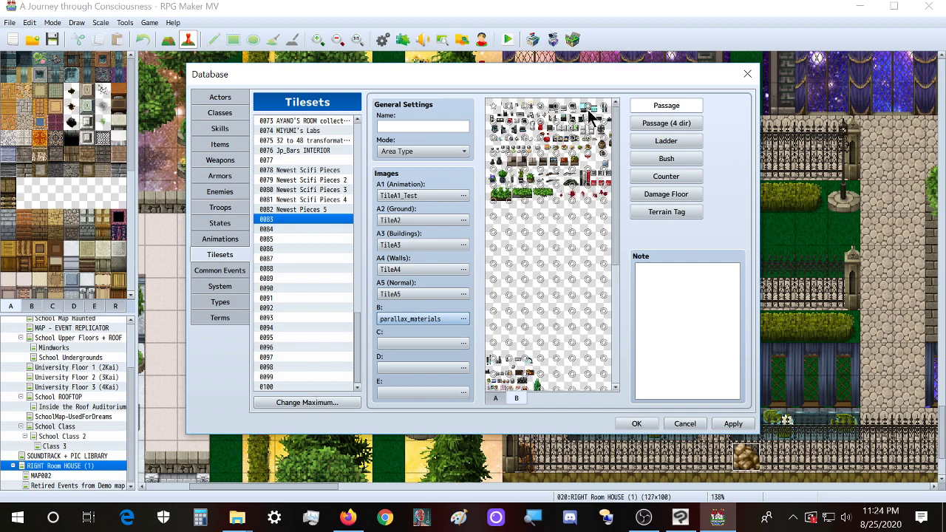
scroll(527, 330, "down", 3)
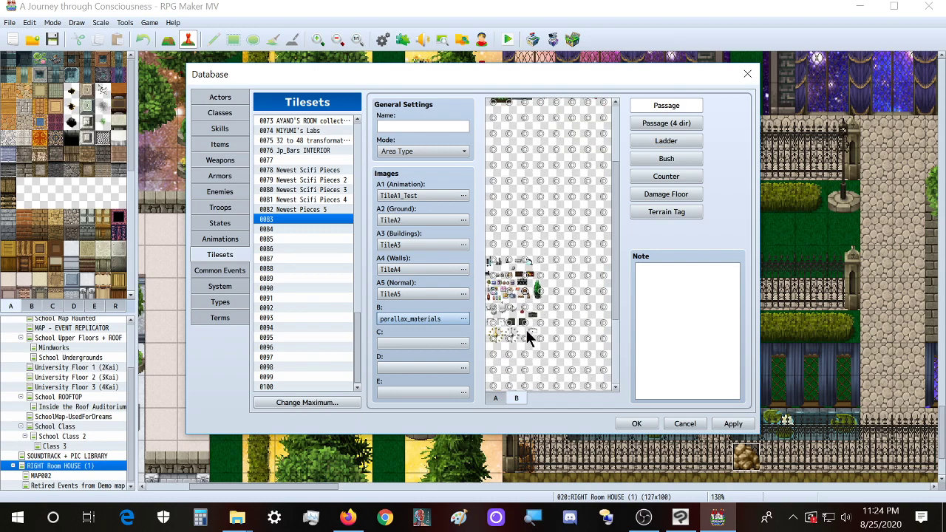
scroll(527, 334, "down", 3)
scroll(528, 336, "up", 3)
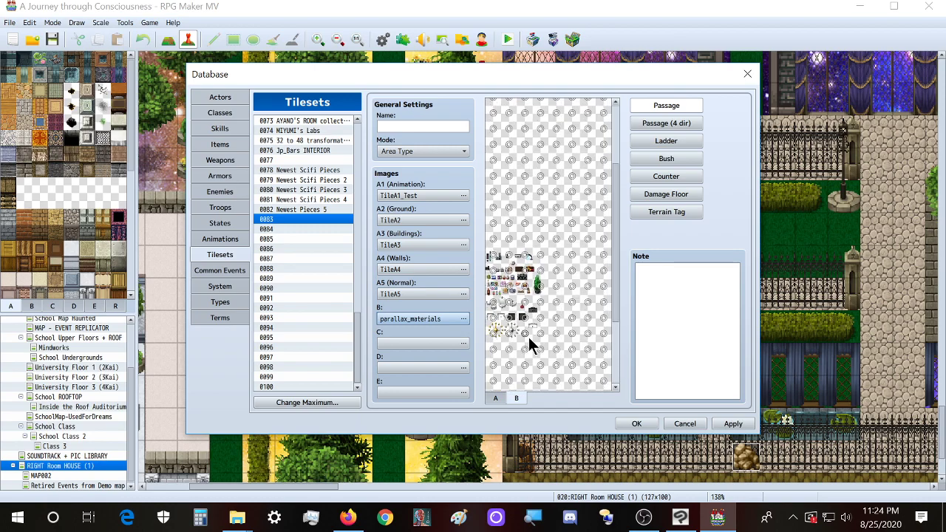
scroll(528, 337, "up", 3)
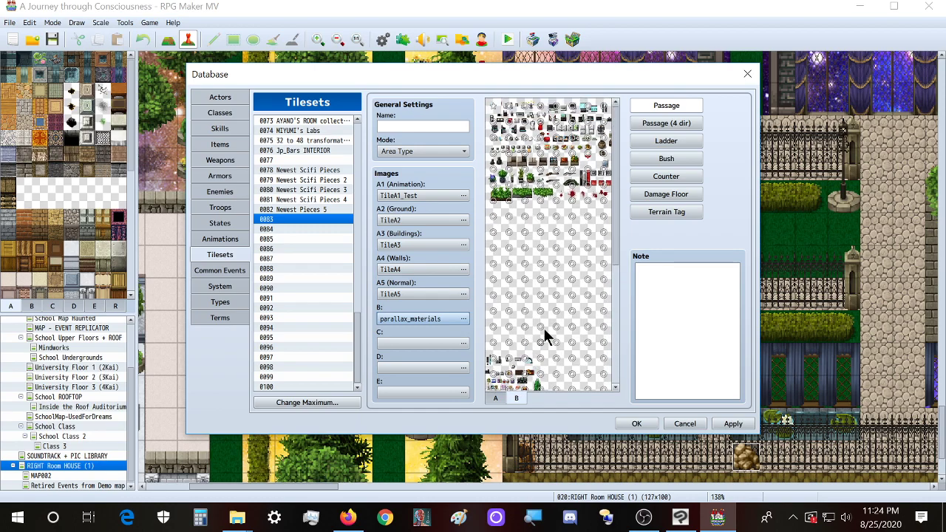
left_click(735, 427)
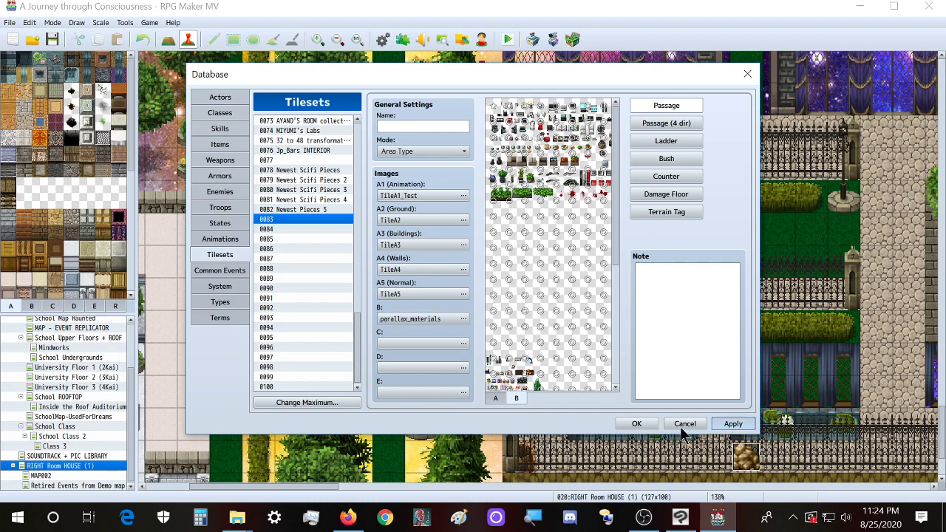
left_click(636, 424)
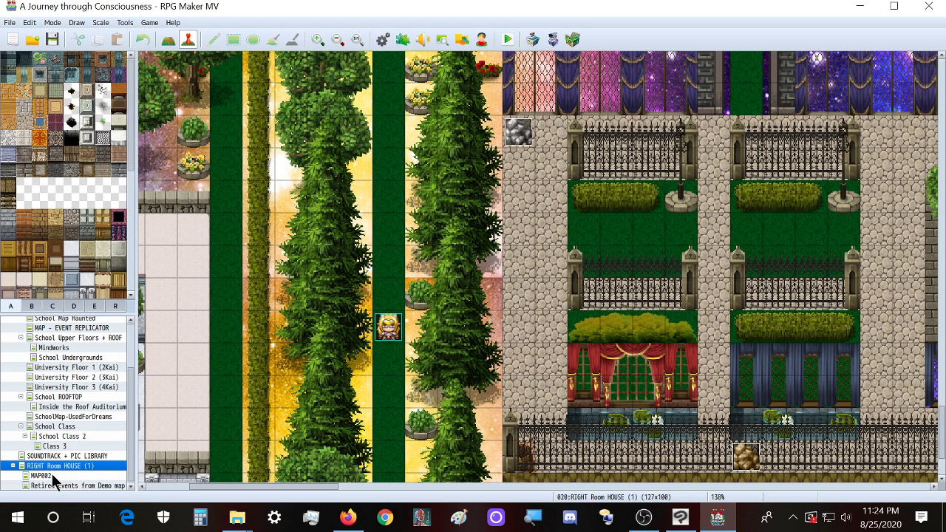
- Create a new map under MAP002 that uses tileset 0083
left_click(53, 477)
right_click(53, 476)
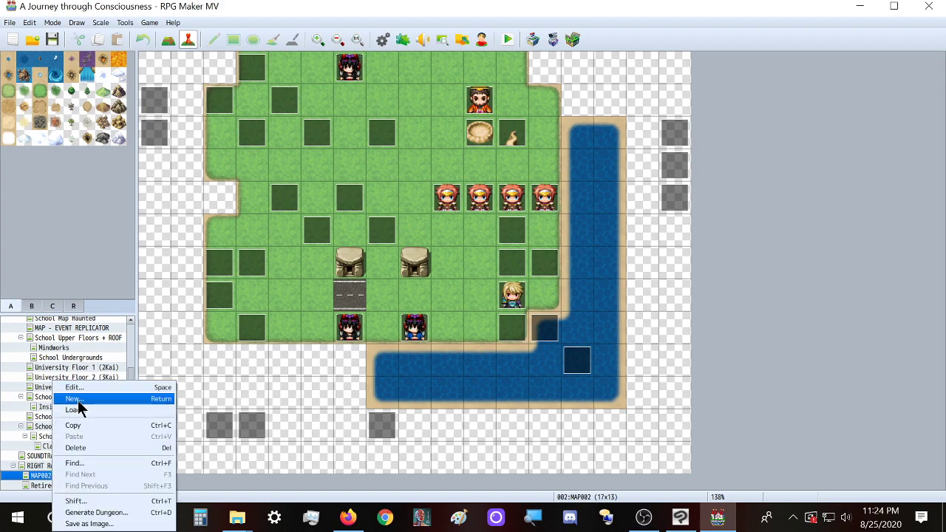
left_click(79, 401)
left_click(321, 169)
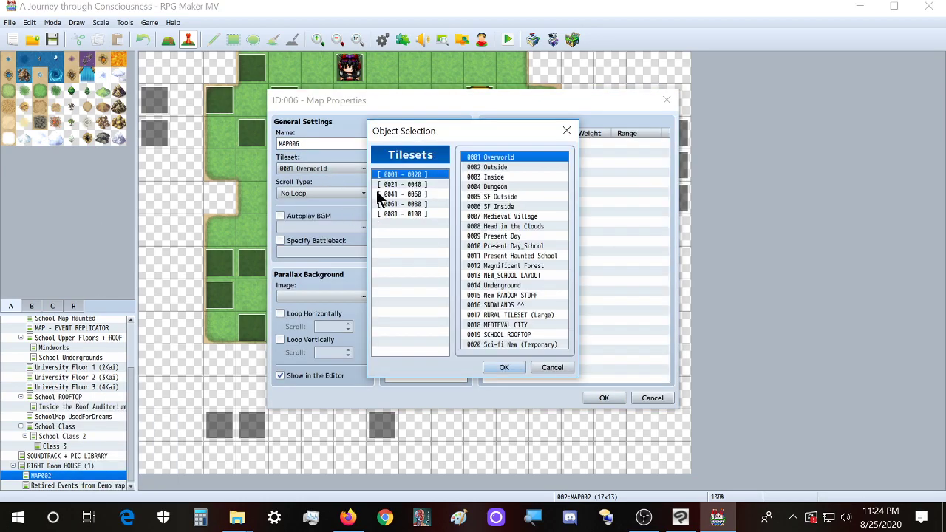
left_click(424, 215)
double_click(511, 177)
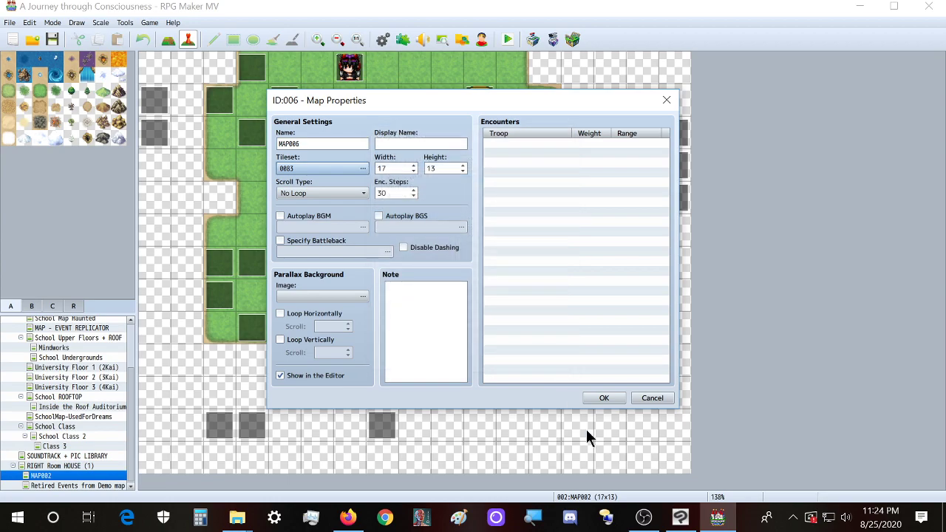
left_click(604, 399)
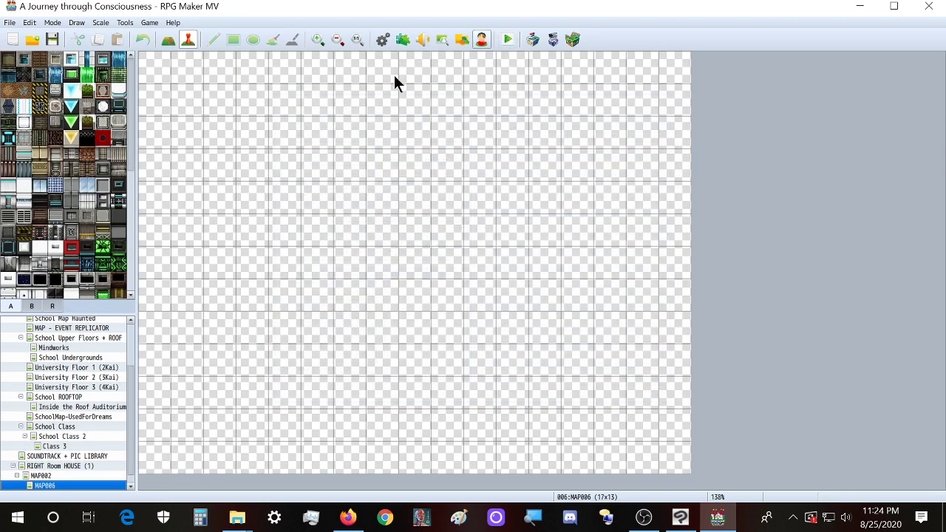
- Display the new map's B tiles and compare them with the original parallax_materials.png from the Extra folder
left_click(32, 307)
left_click(61, 144)
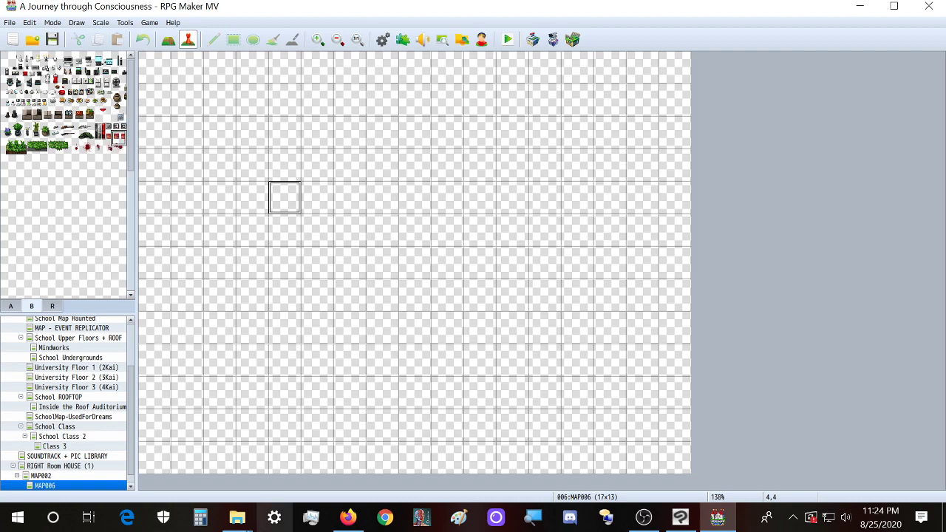
mouse_move(237, 517)
left_click(301, 457)
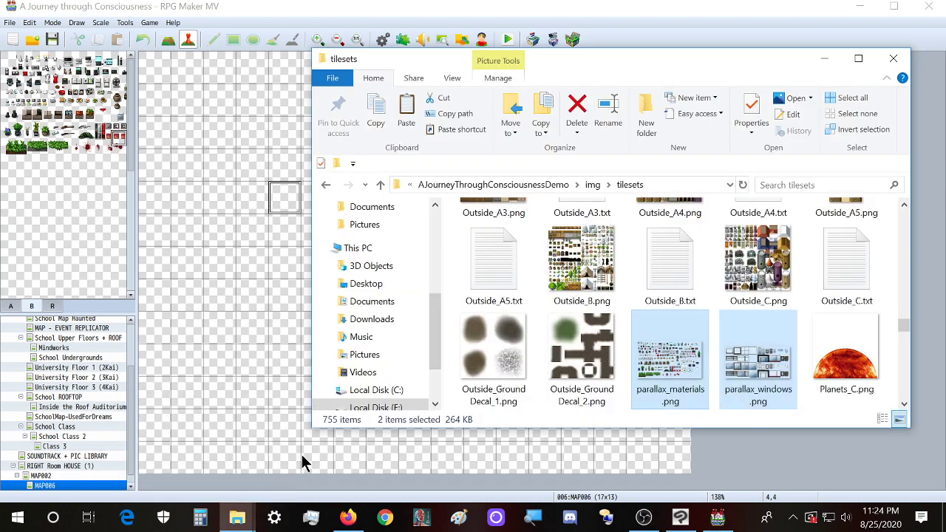
left_click(188, 454)
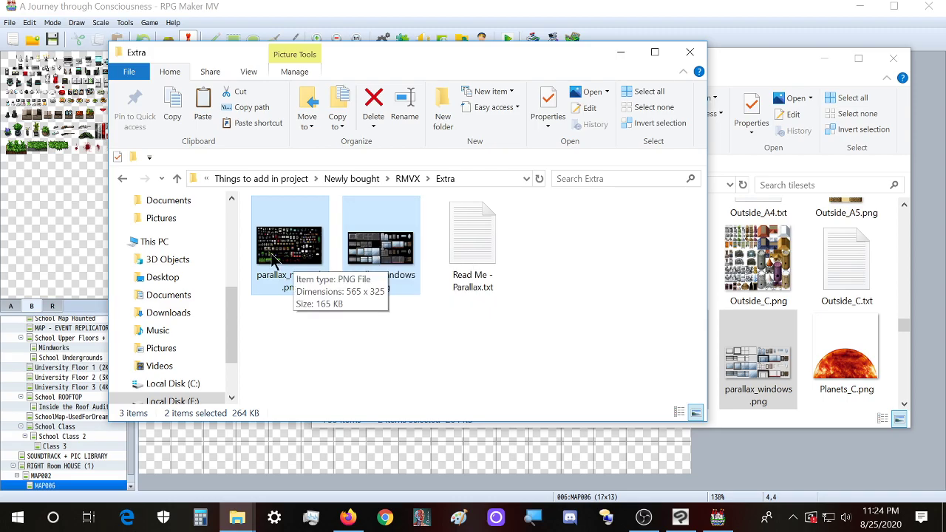
left_click(299, 256)
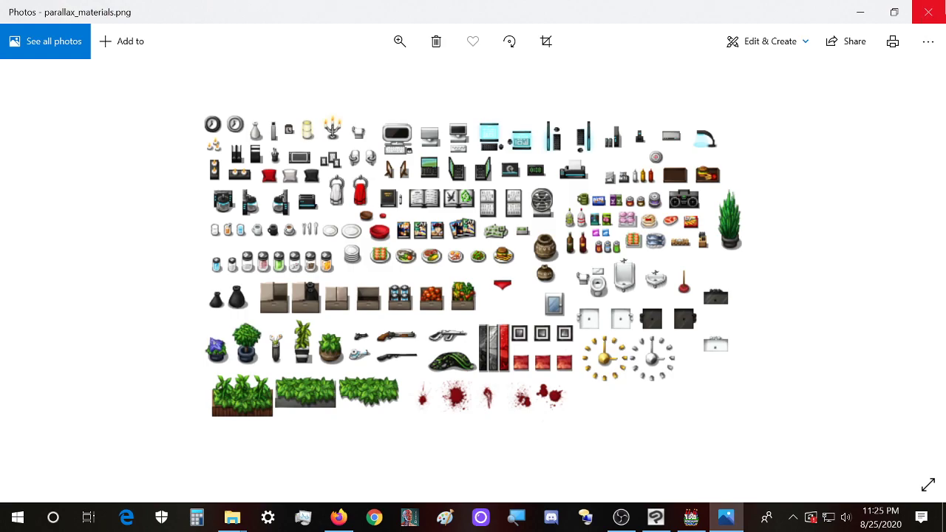
left_click(928, 12)
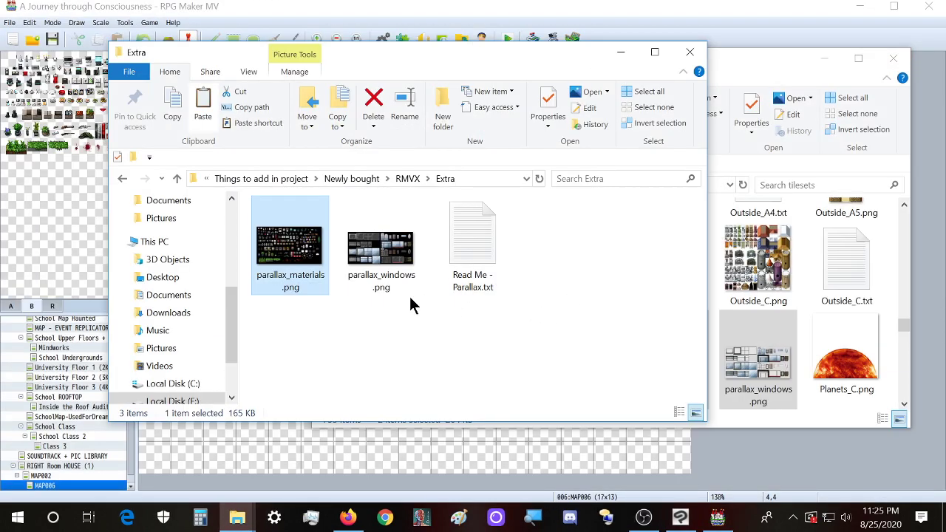
left_click(681, 518)
left_click(680, 518)
left_click(321, 364)
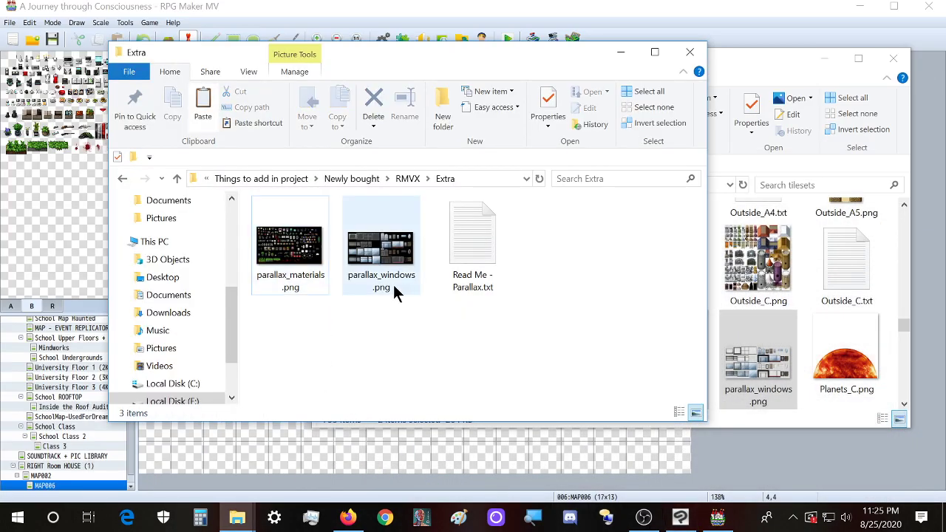
left_click(310, 279)
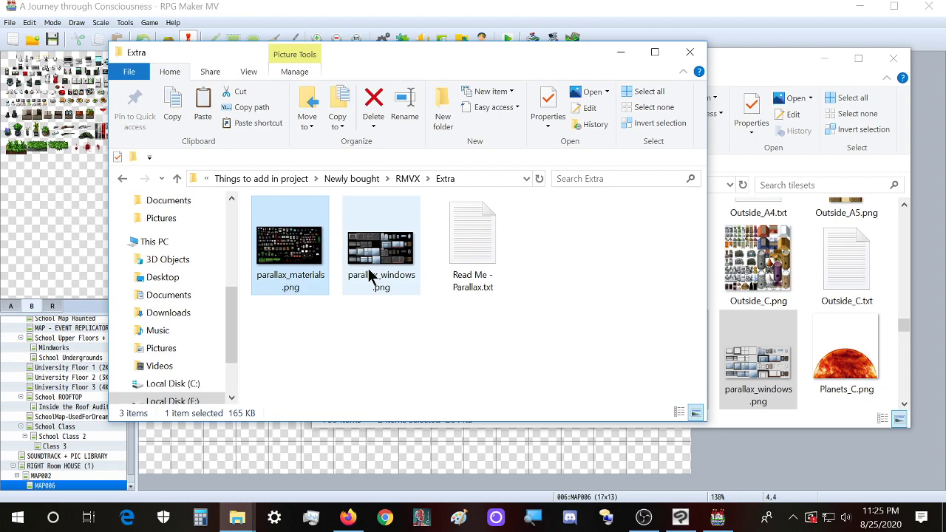
- Browse from the Extra folder to the System folder inside Newly bought/RMVX to view its tile sheets
left_click(314, 347)
key("alt+Up")
key("alt+Up")
key("Return")
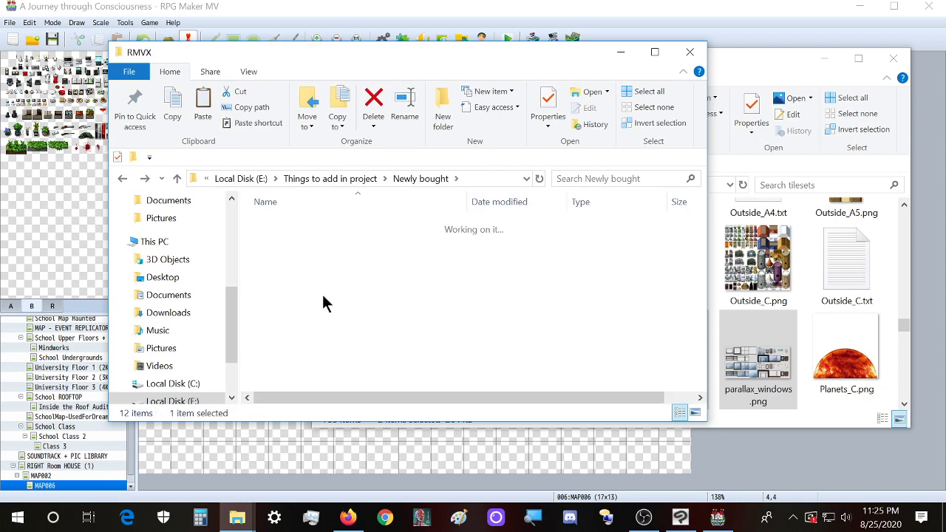
double_click(308, 258)
key("alt+Up")
double_click(328, 270)
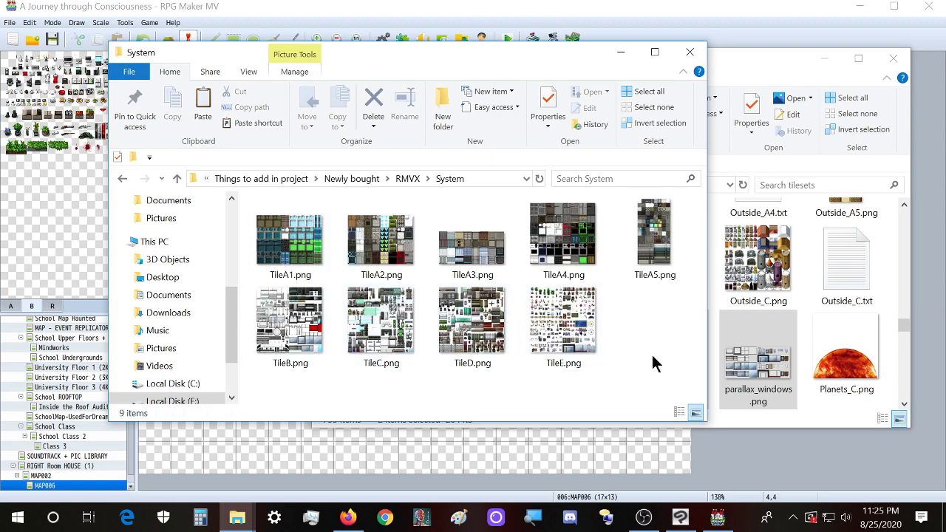
- Delete parallax_materials.png and parallax_windows.png from the project's tilesets folder and return to the System folder window
left_click(755, 73)
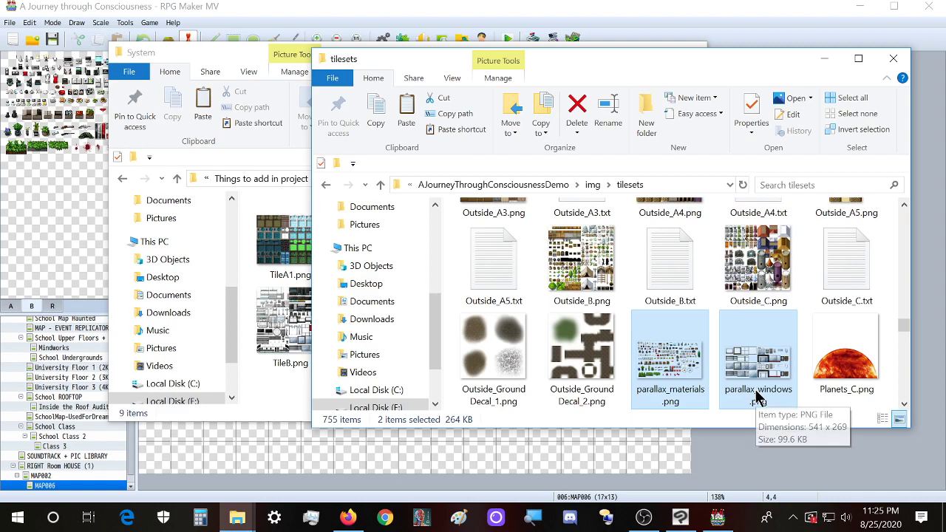
key("Delete")
left_click(244, 59)
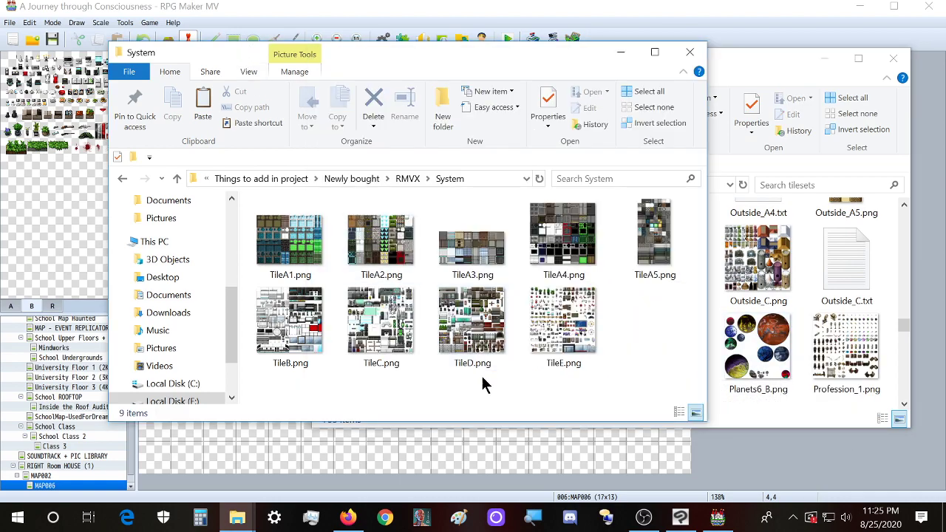
- Quit Clip Studio Paint, discarding unsaved changes, and delete the KH_Fantasyhero, RMVX and RMVXAce folders from the Newly bought folder
key("alt+Up")
key("alt+Up")
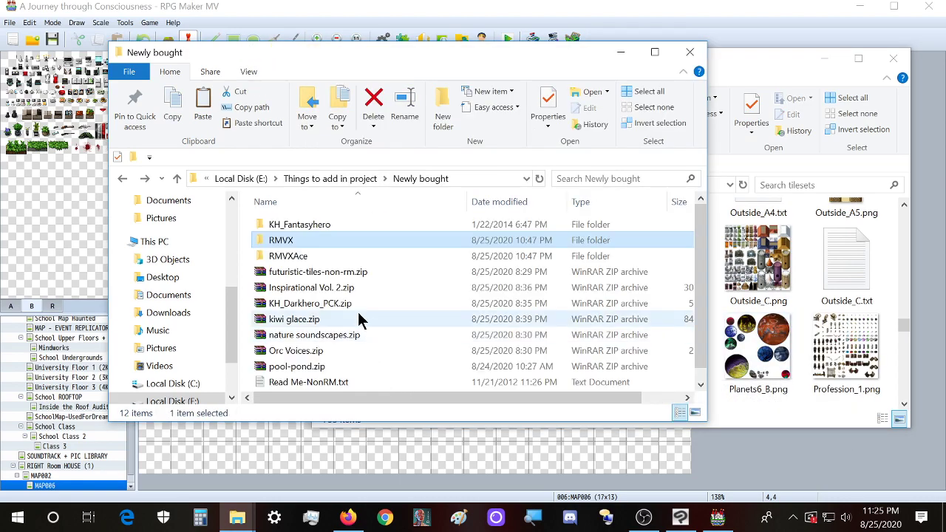
left_click(326, 226)
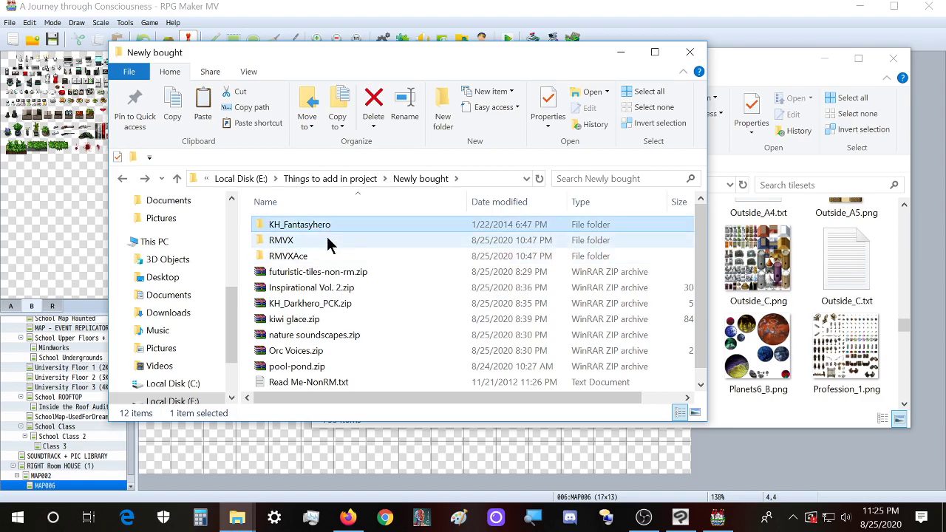
left_click(680, 518)
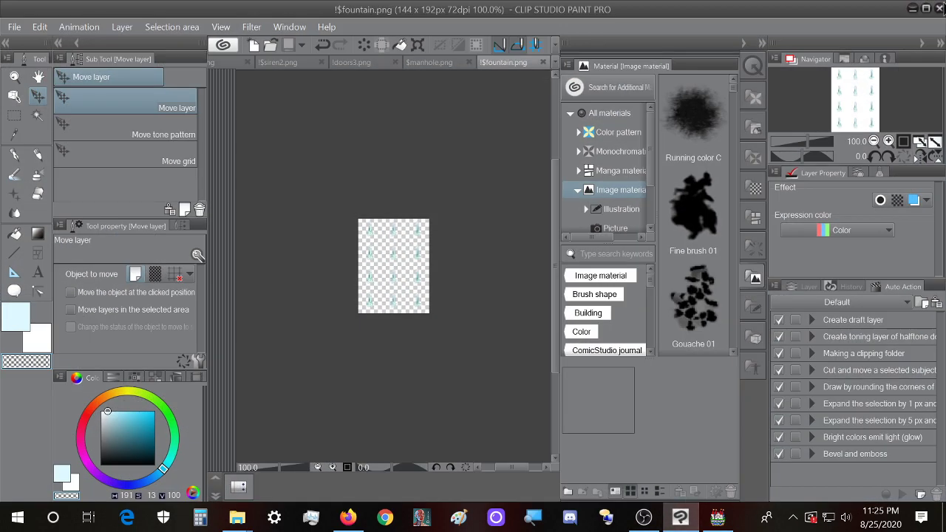
left_click(938, 11)
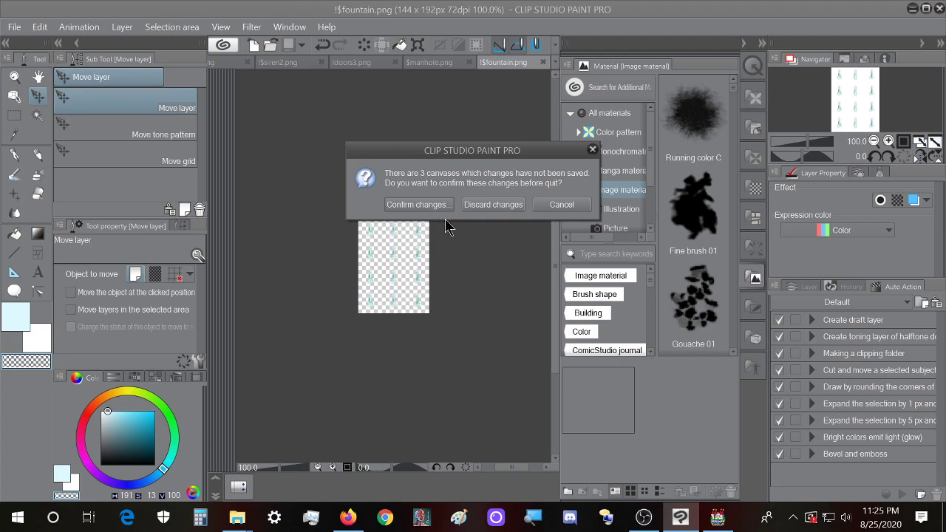
left_click(491, 206)
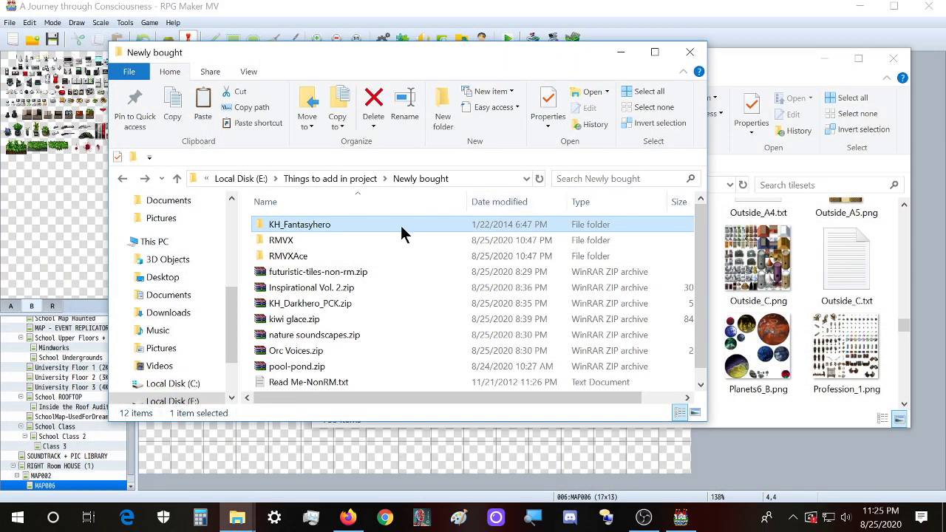
left_click(298, 254, "shift")
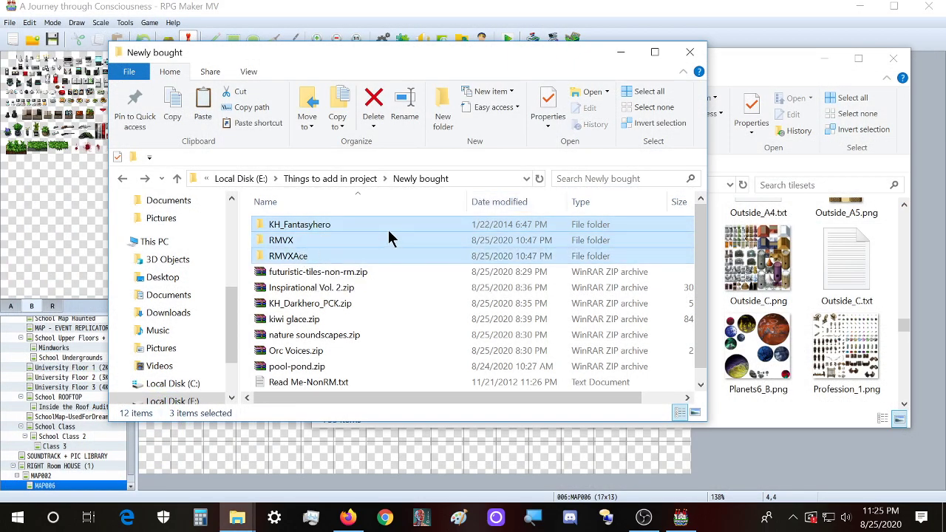
key("Delete")
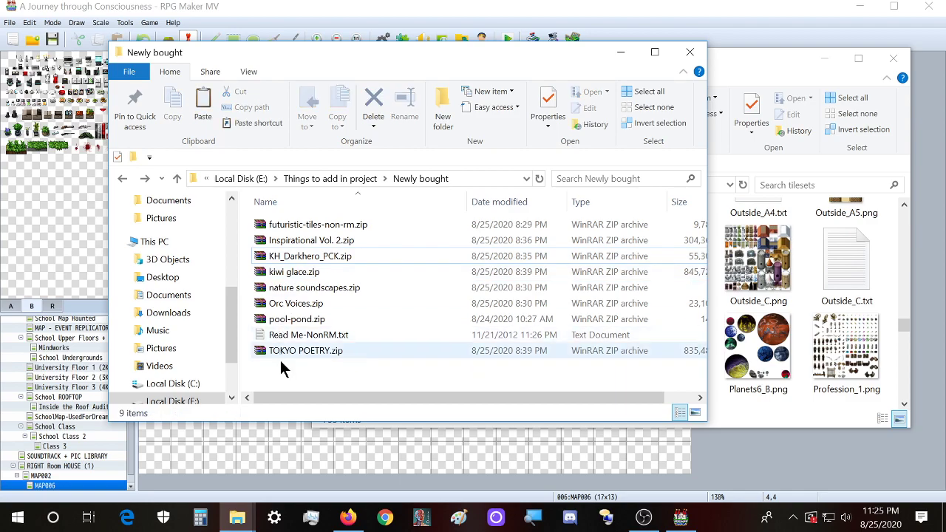
- Check the RMVXAce Tilesets folder inside futuristic-tiles-non-rm.zip, close the archive and delete the zip file
double_click(287, 225)
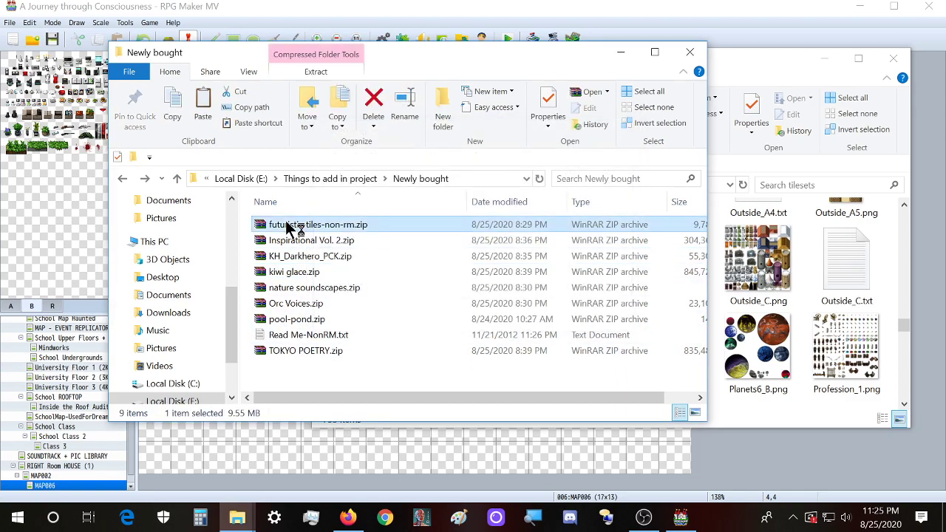
double_click(207, 229)
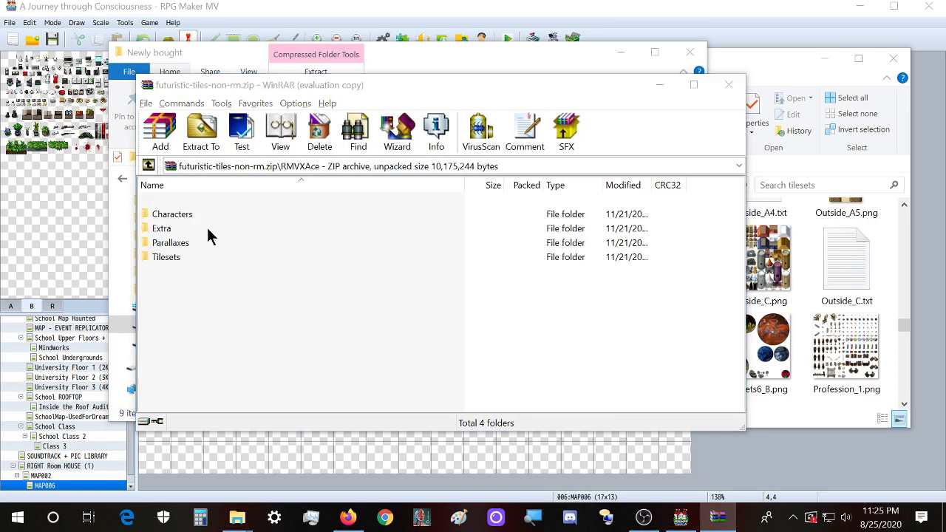
left_click(561, 203)
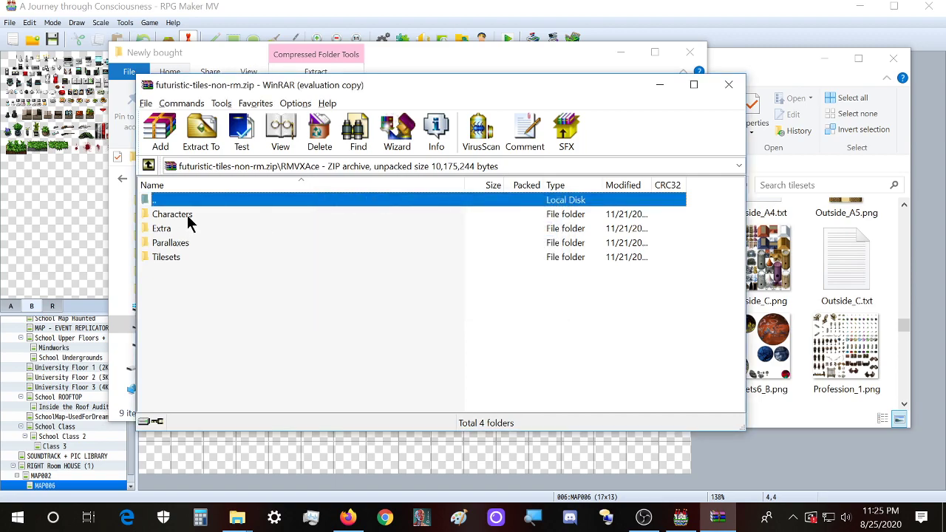
double_click(173, 256)
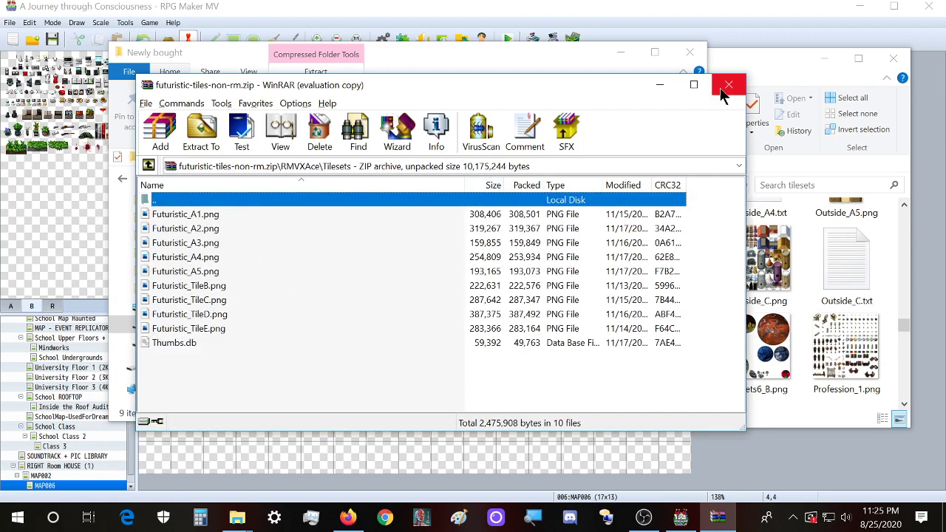
double_click(577, 202)
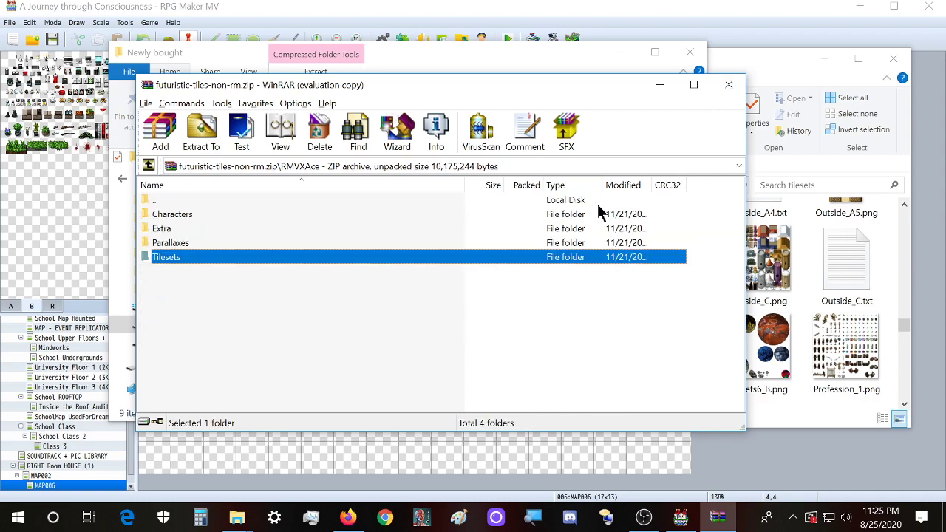
left_click(729, 87)
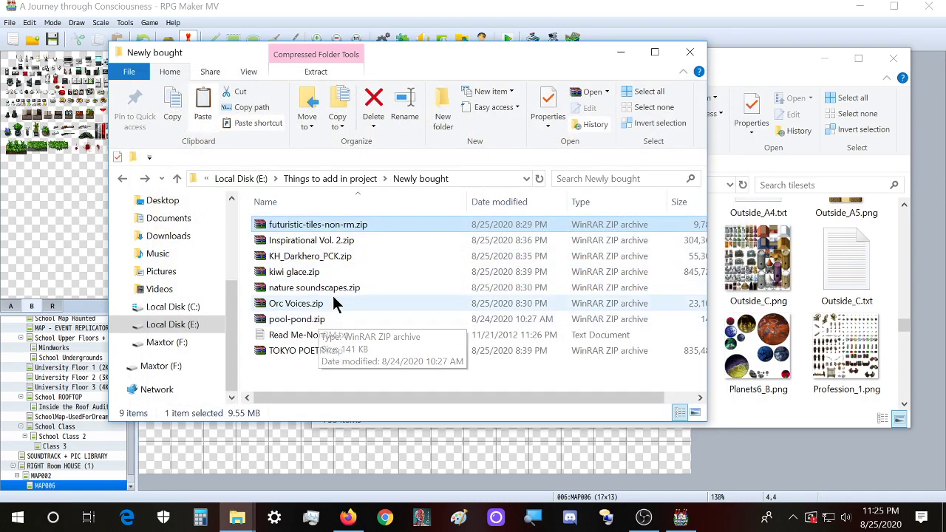
key("Delete")
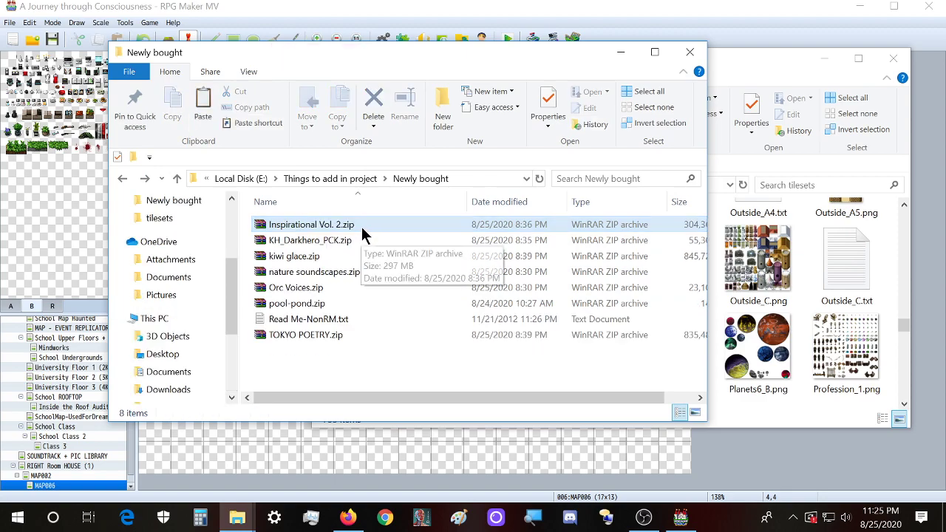
- Look into Inspirational Vol. 2.zip and extract its M4A, MP3 and OGG folders into Newly bought
double_click(361, 227)
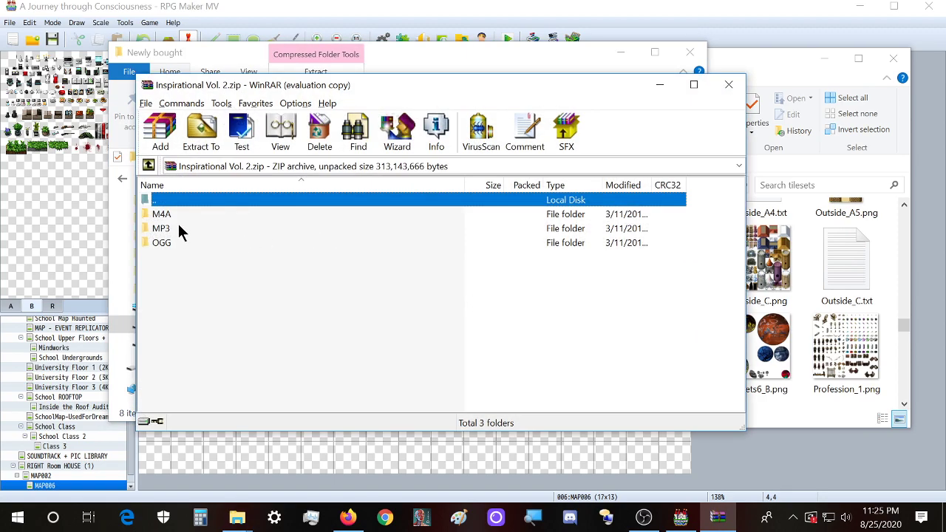
left_click(726, 86)
left_click(726, 88)
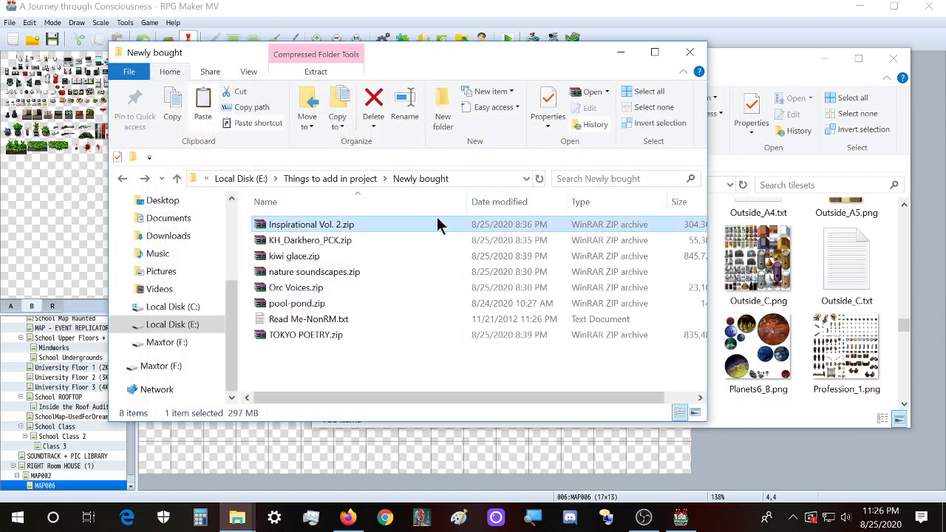
right_click(323, 228)
left_click(414, 214)
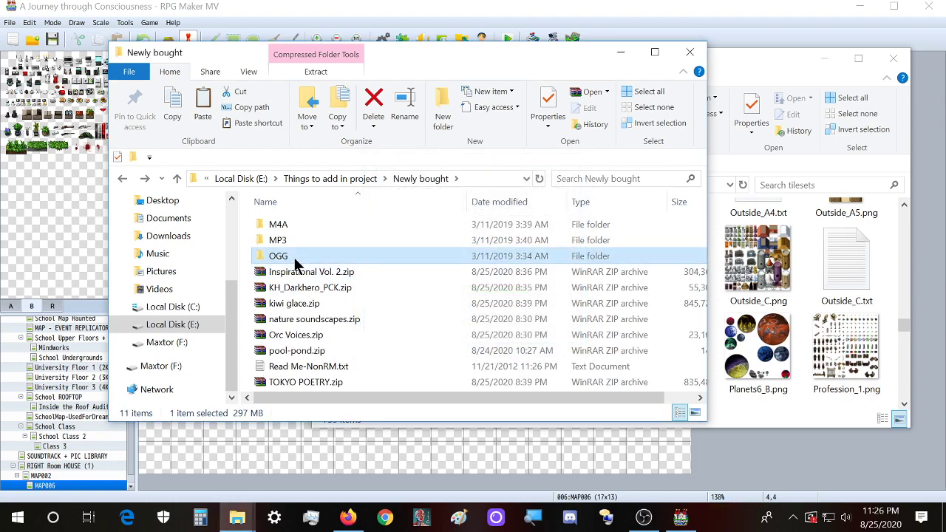
- Open the extracted OGG folder, widen the Name column to show full file names and review the track list
double_click(295, 256)
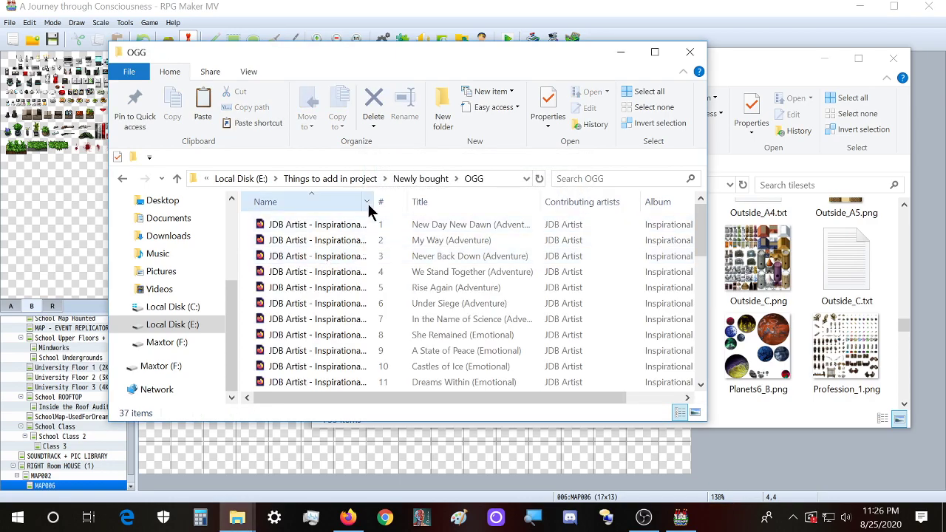
left_click_drag(369, 204, 620, 194)
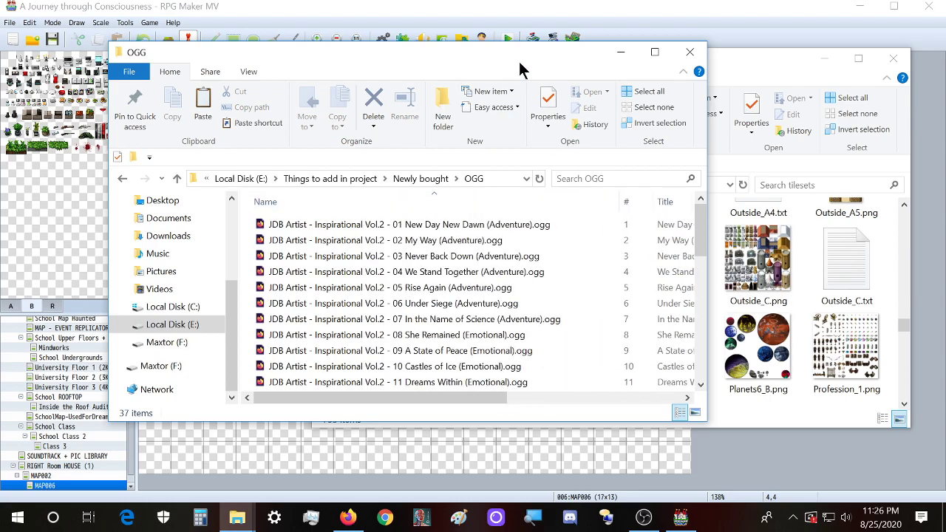
left_click_drag(487, 65, 598, 73)
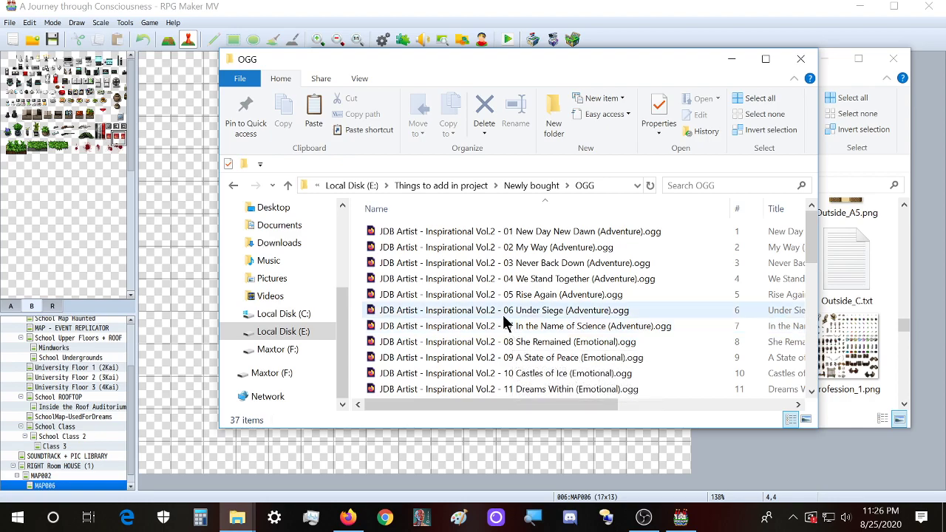
scroll(426, 275, "down", 4)
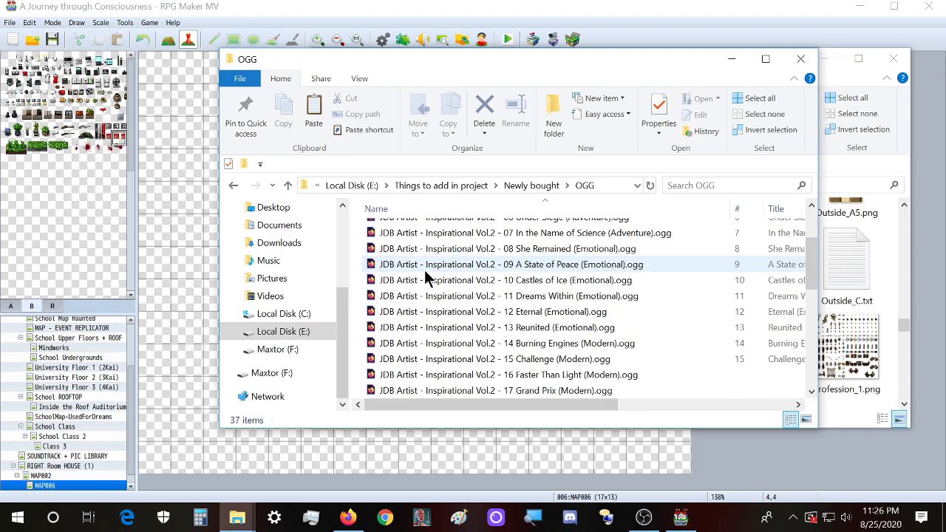
scroll(425, 273, "down", 5)
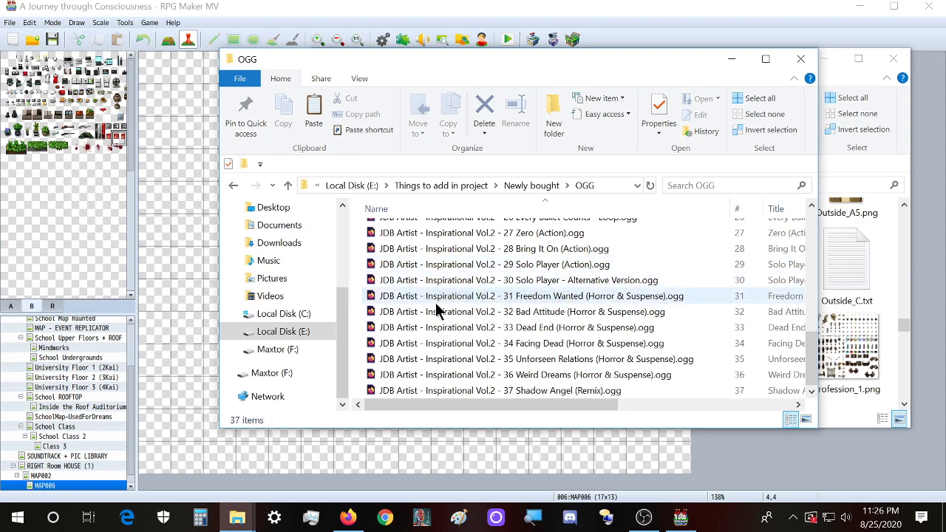
scroll(436, 311, "up", 9)
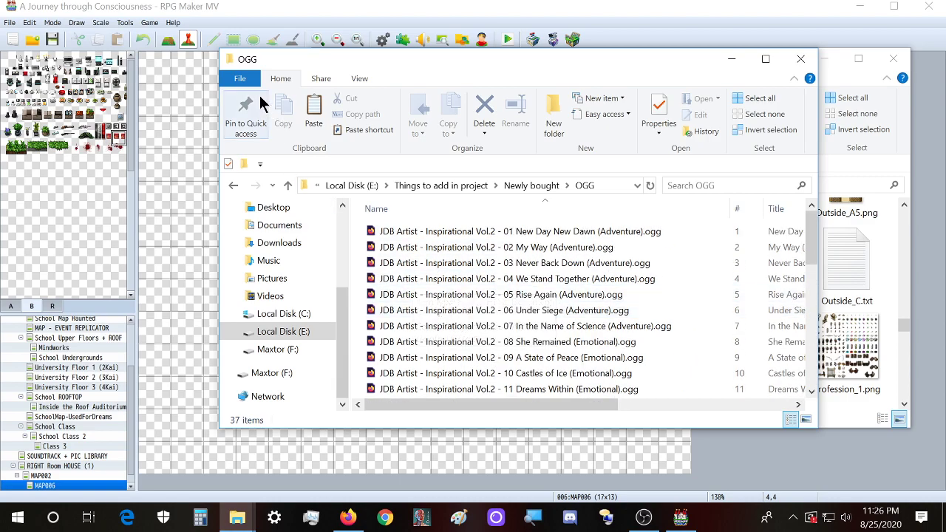
- Open a Windows PowerShell session in the OGG folder and move its window up
key("alt+f")
mouse_move(292, 144)
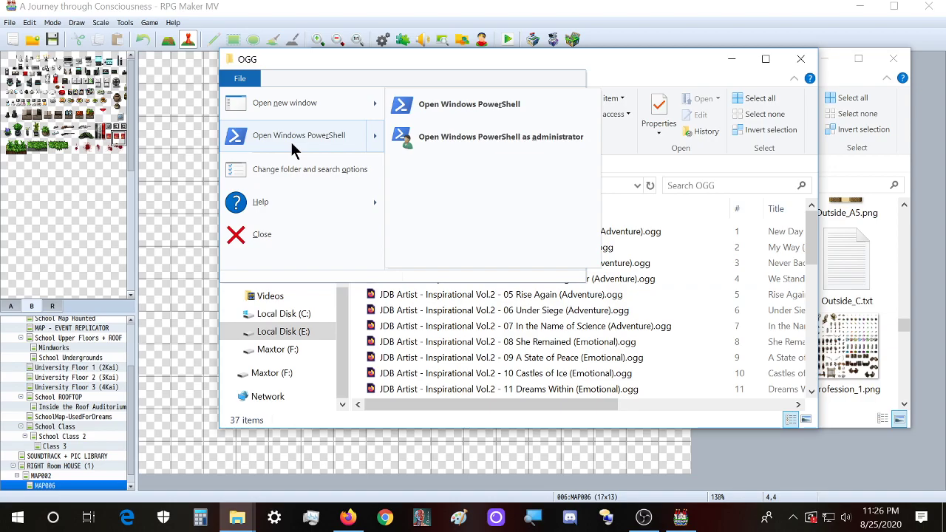
left_click(291, 140)
left_click_drag(414, 105, 431, 18)
- Switch to Firefox and look up the Stack Overflow answer with the PowerShell command for batch-replacing spaces in file names
left_click(347, 516)
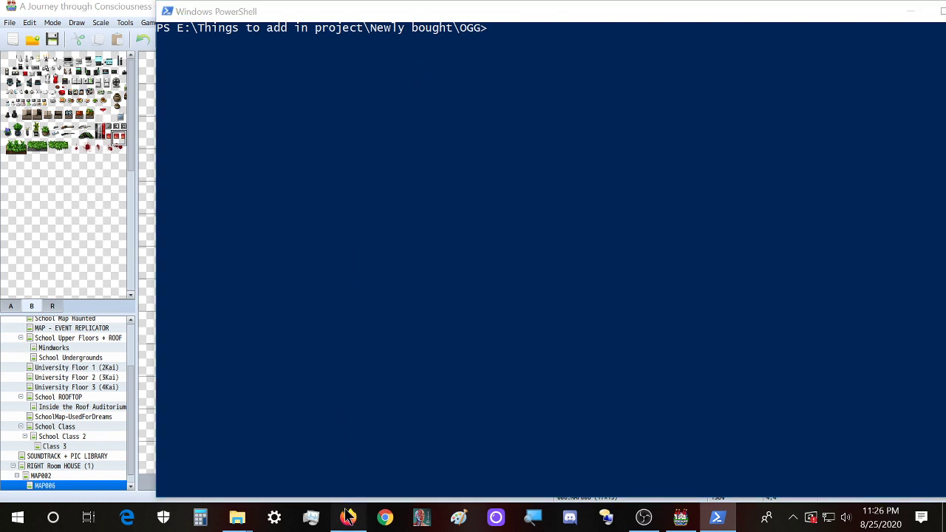
scroll(292, 256, "up", 10)
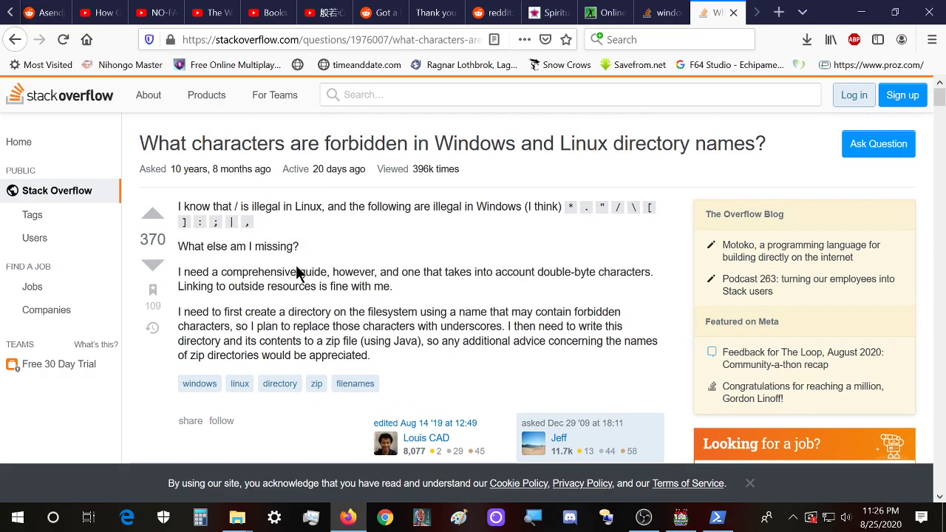
scroll(298, 282, "down", 10)
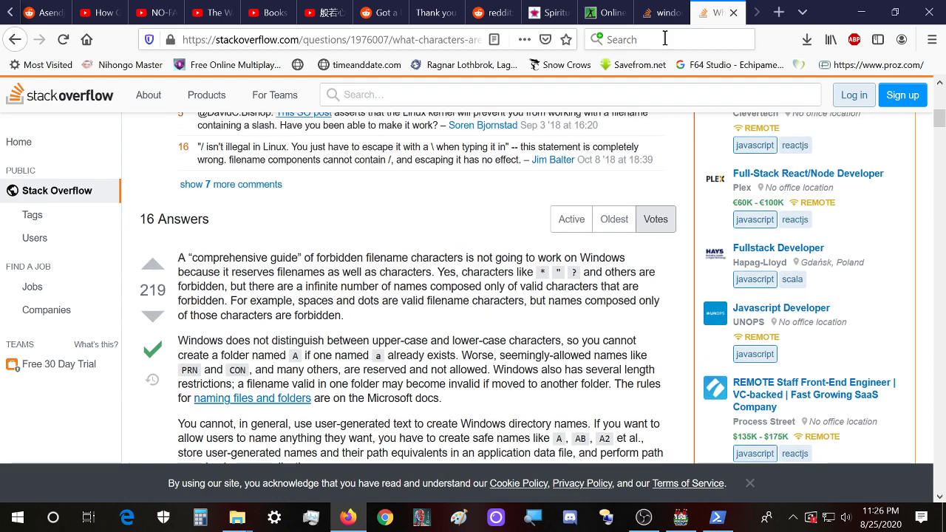
left_click(662, 12)
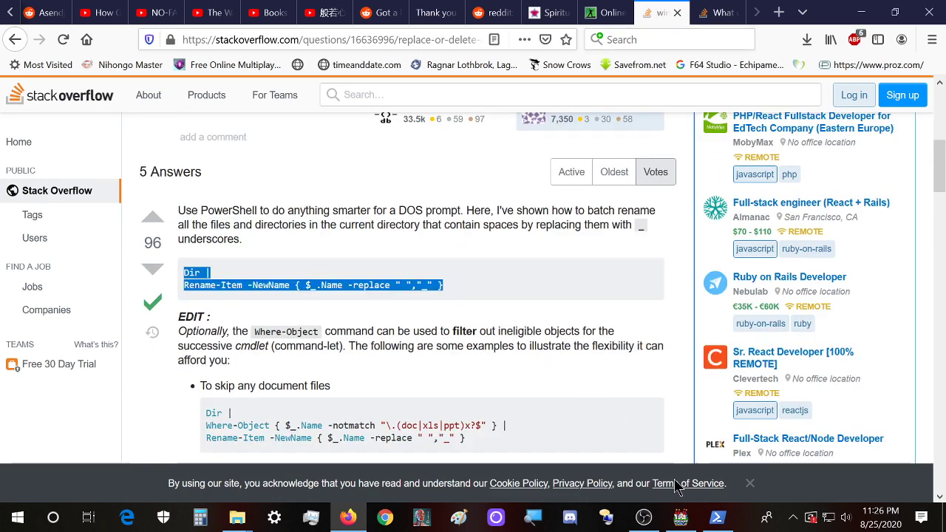
- Switch to PowerShell and enter the command Dir | Rename-Item -NewName { $_.Name -replace " ","_" } without running it
left_click(717, 520)
left_click(517, 41)
left_click(484, 40)
left_click(489, 31)
type("Dir | Rename-Item -NewName { $_.Name -replace \" \",\"_\" }")
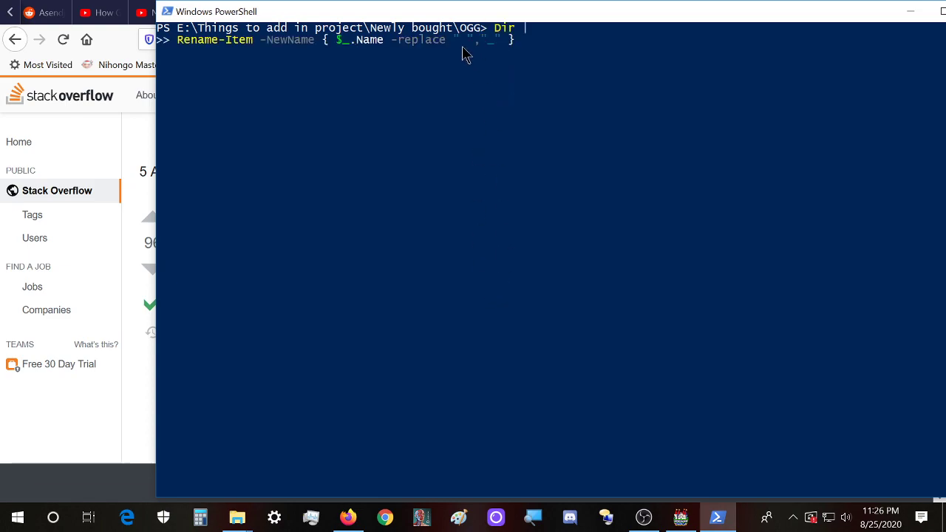
- Check the OGG file names, change the PowerShell replacement to "(","" and try to remove opening parentheses from all names
left_click(349, 517)
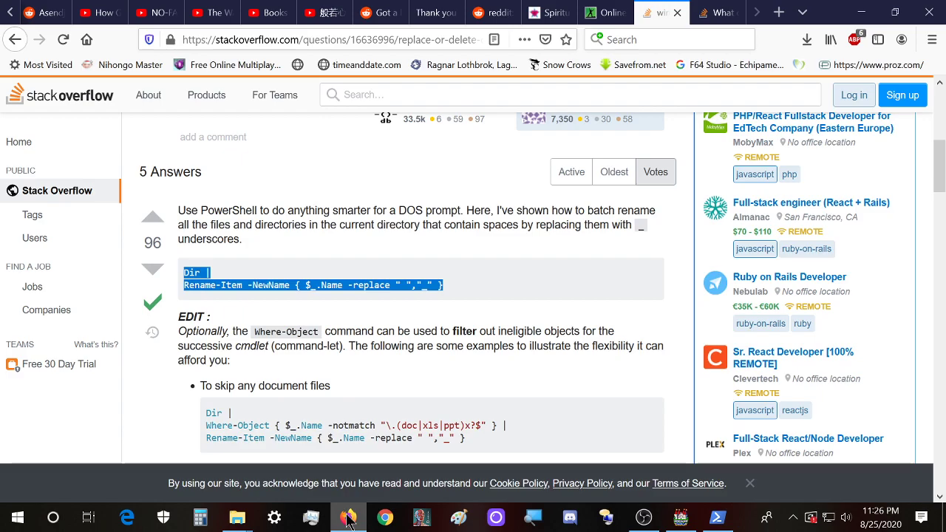
left_click(237, 506)
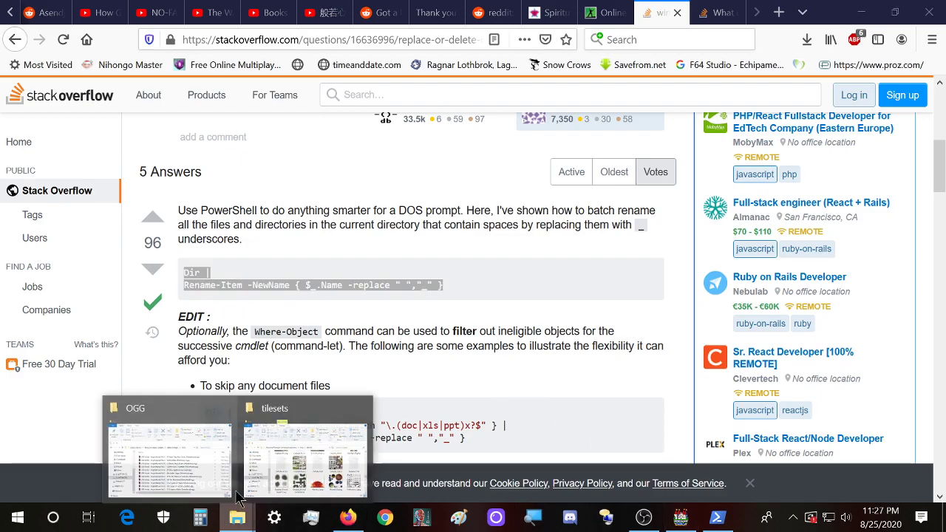
left_click(174, 455)
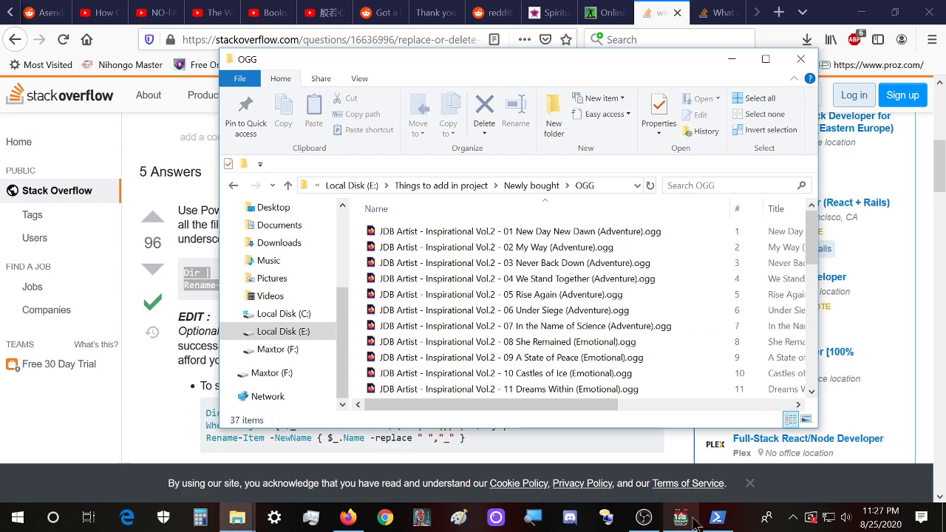
left_click(717, 517)
left_click(469, 41)
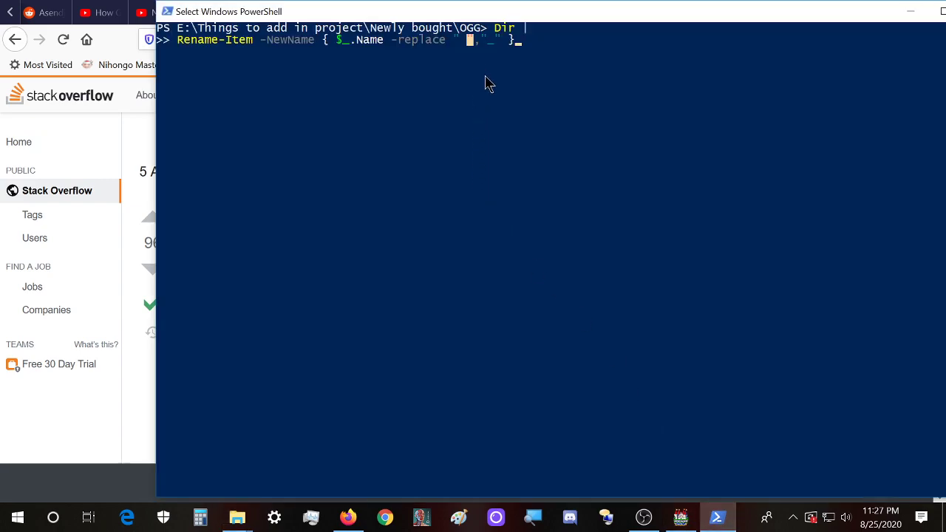
key("Escape")
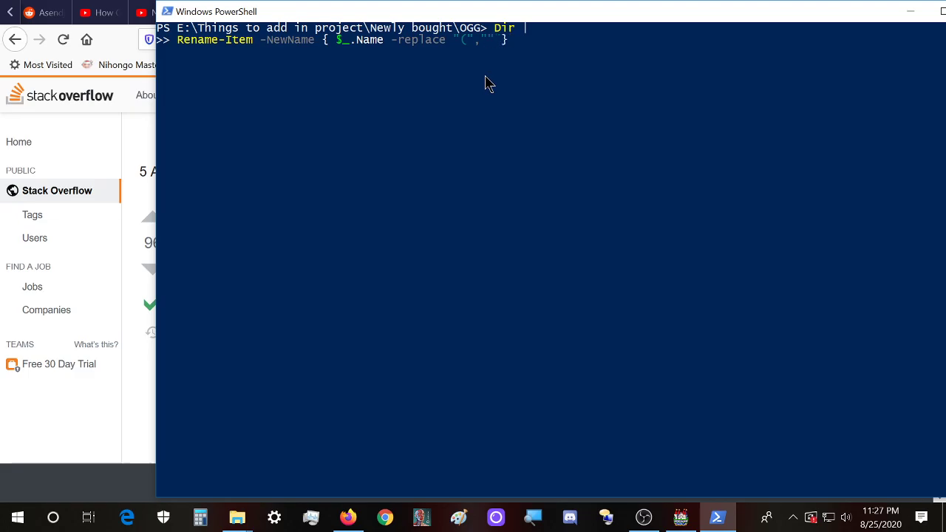
key("Return")
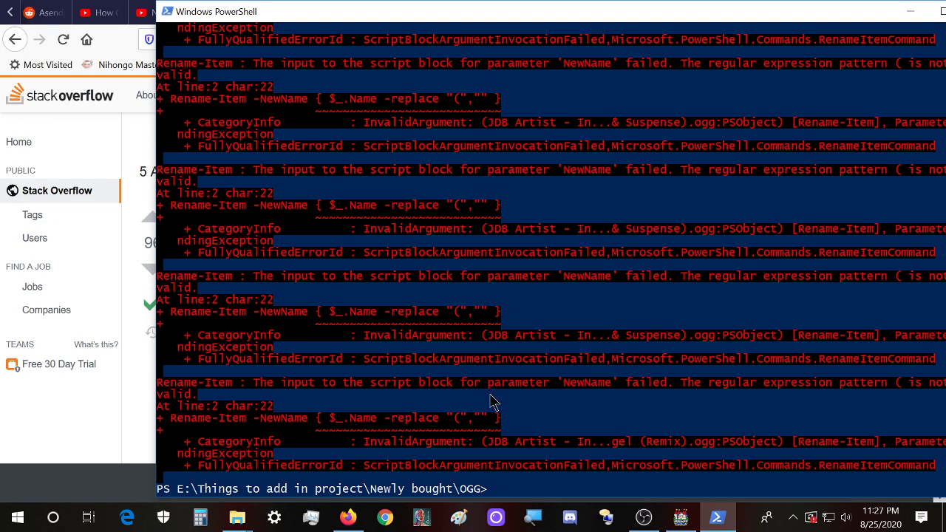
- Check the file names in the OGG folder for remaining parentheses, then return to PowerShell
mouse_move(239, 515)
left_click(202, 469)
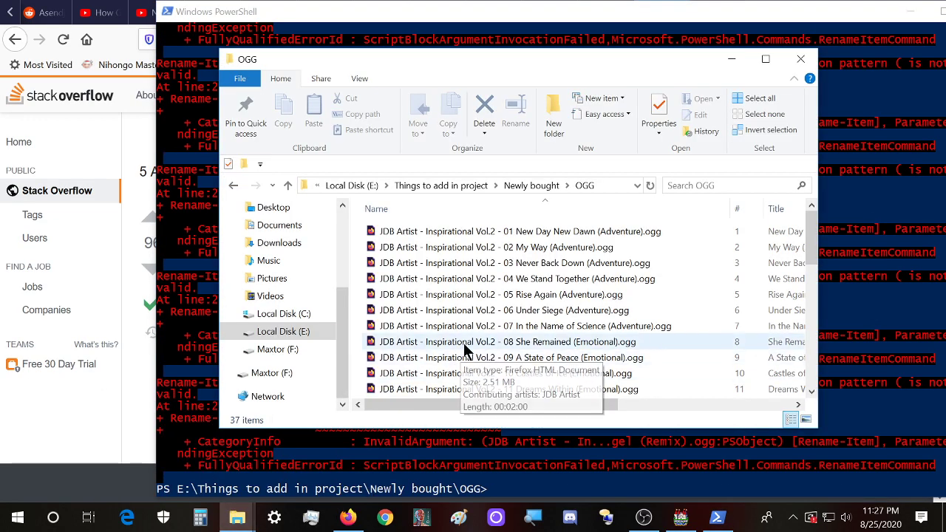
left_click(463, 343)
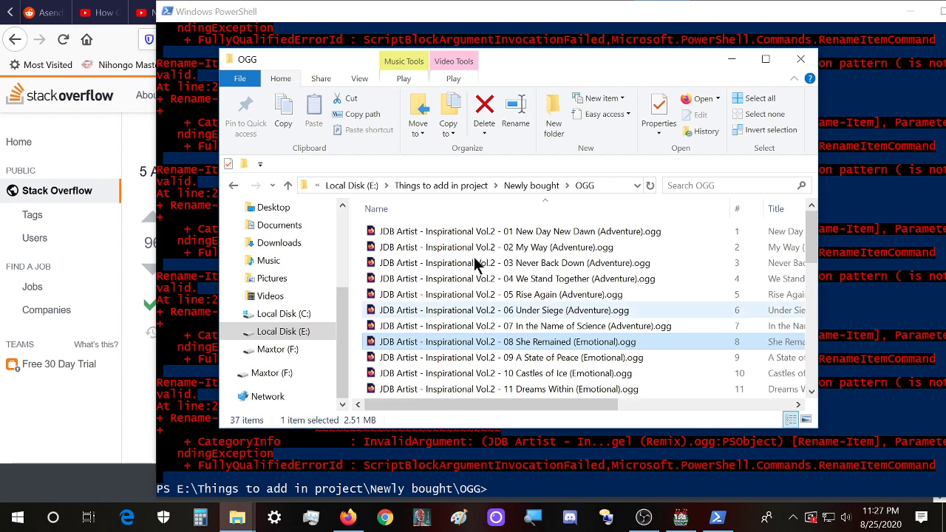
scroll(518, 307, "down", 9)
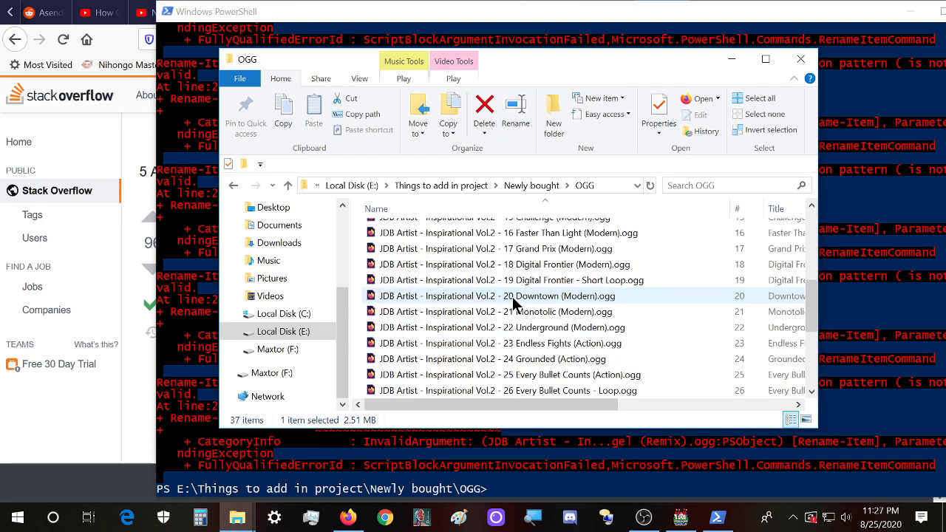
scroll(517, 307, "up", 7)
scroll(517, 309, "up", 2)
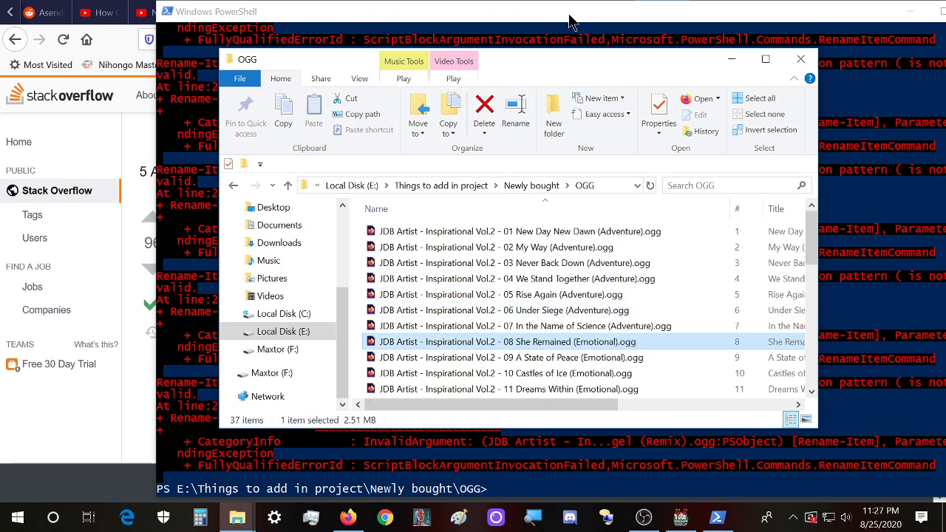
key("alt+Tab")
- Try to replace opening parentheses with underscores in all OGG file names using Rename-Item with -replace "(","_"
scroll(429, 375, "down", 7)
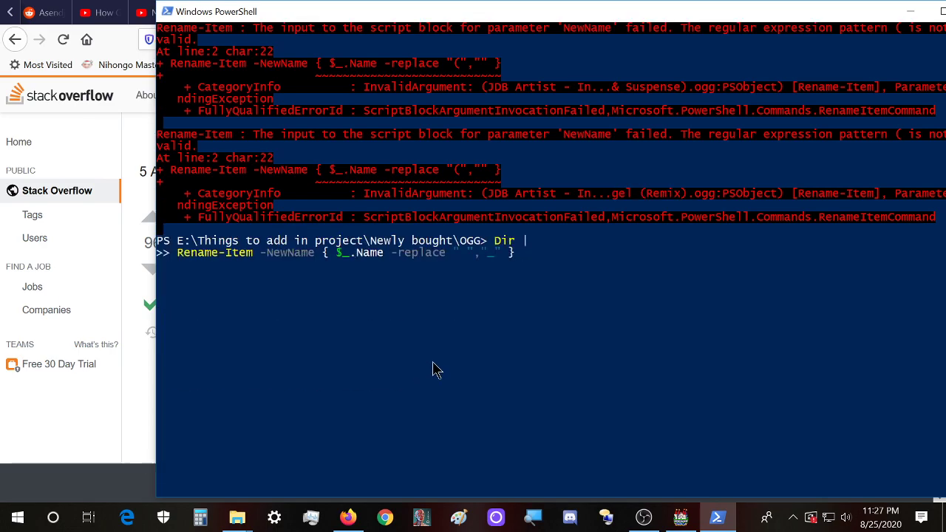
left_click(470, 253)
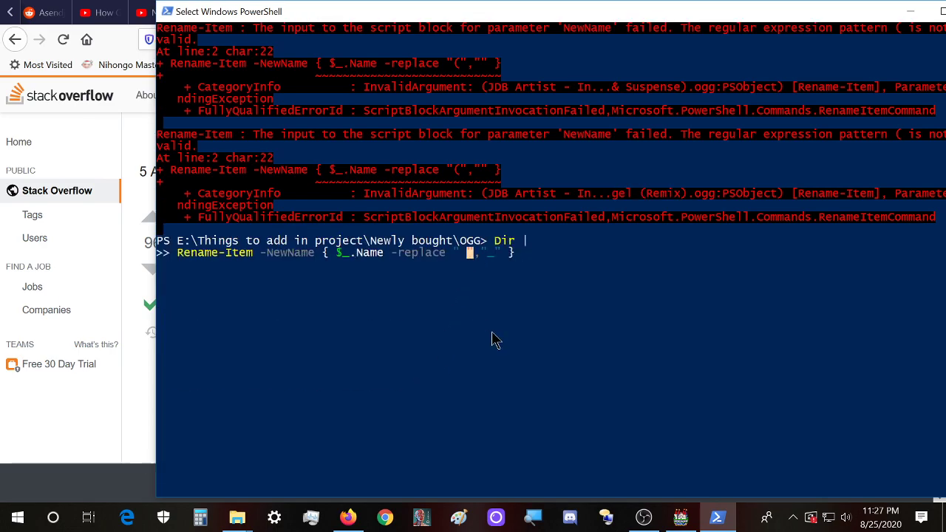
key("BackSpace")
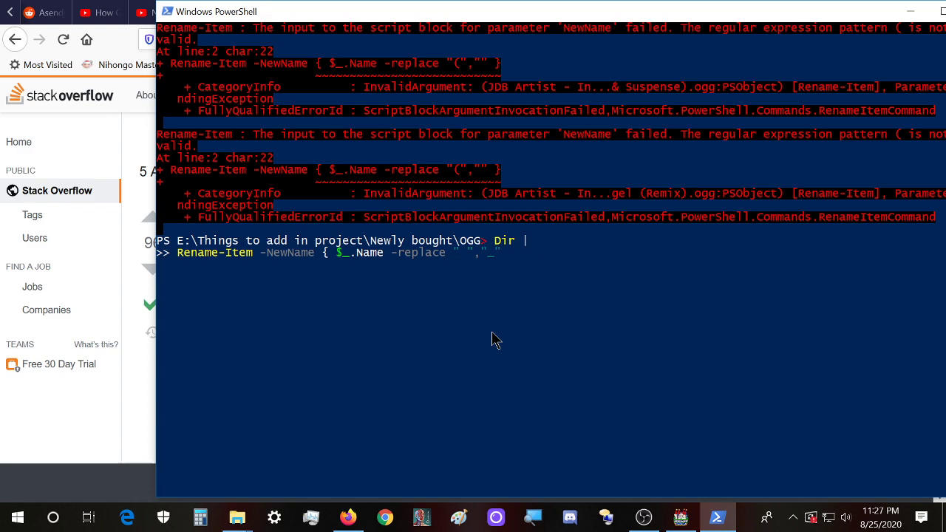
type("}")
key("Left")
key("Left")
key("Left")
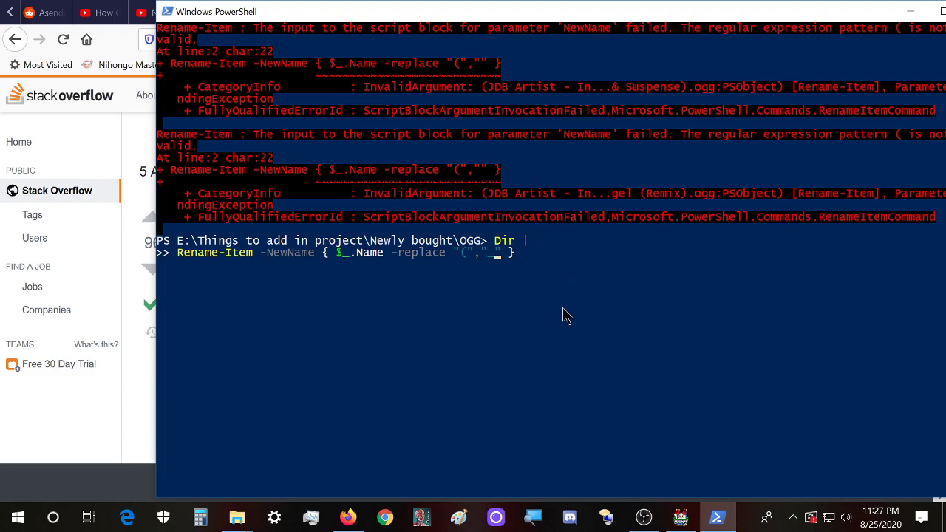
key("Return")
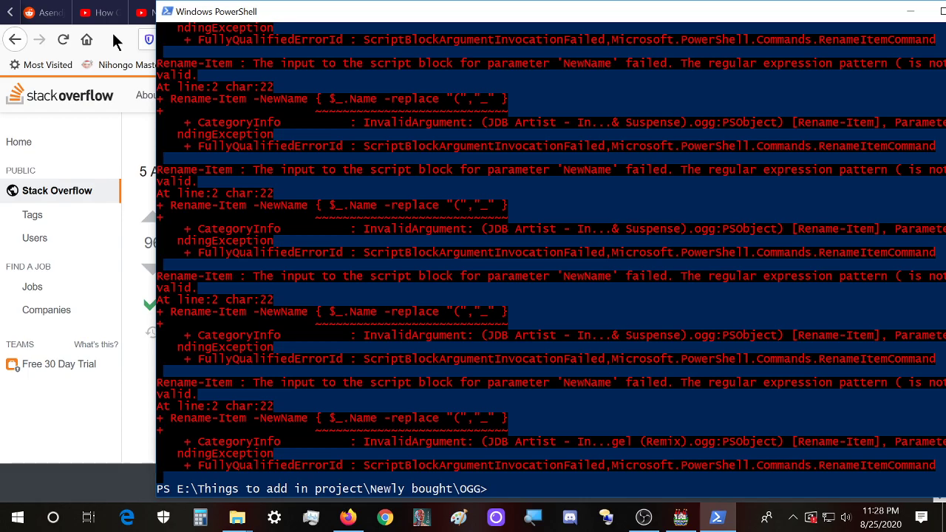
- Check the OGG file names and replace opening parentheses with underscores by running the PowerShell rename with -replace "\(","_"
mouse_move(238, 517)
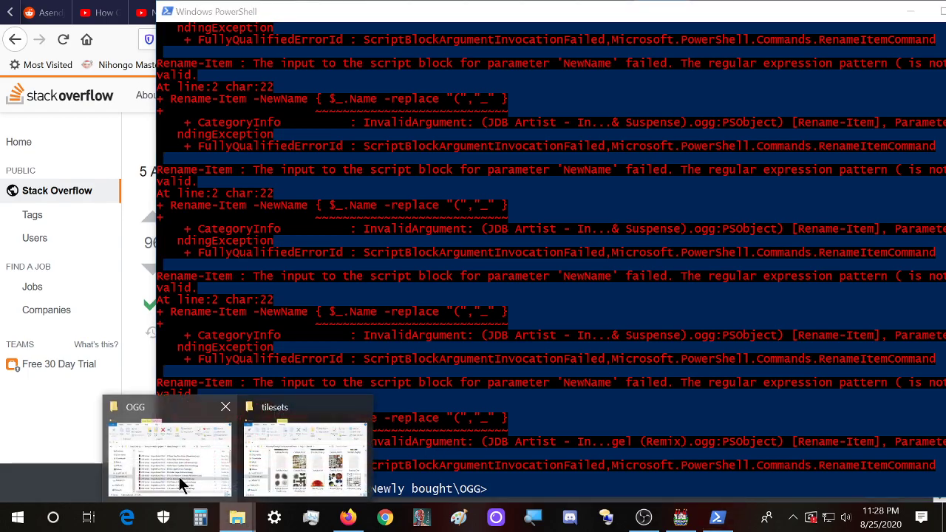
left_click(181, 482)
scroll(422, 375, "down", 2)
scroll(422, 376, "up", 2)
left_click(634, 435)
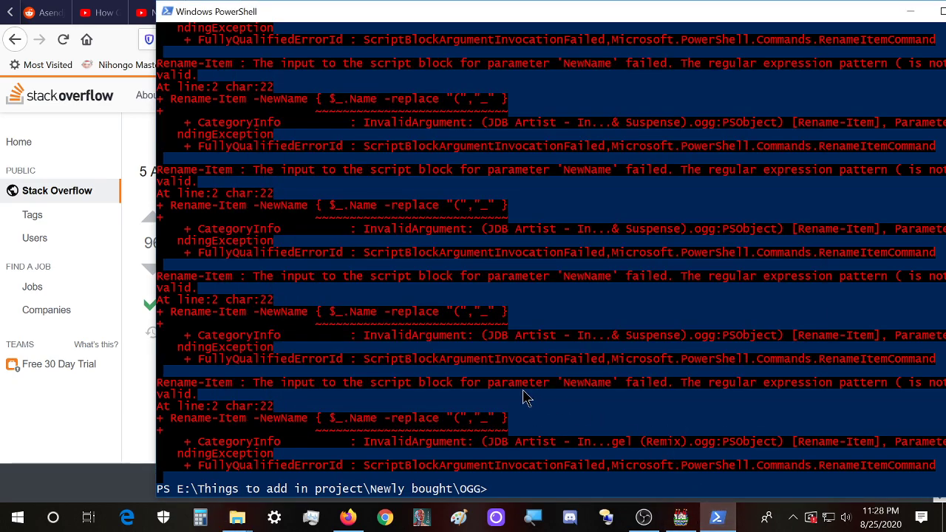
scroll(524, 396, "down", 5)
right_click(522, 399)
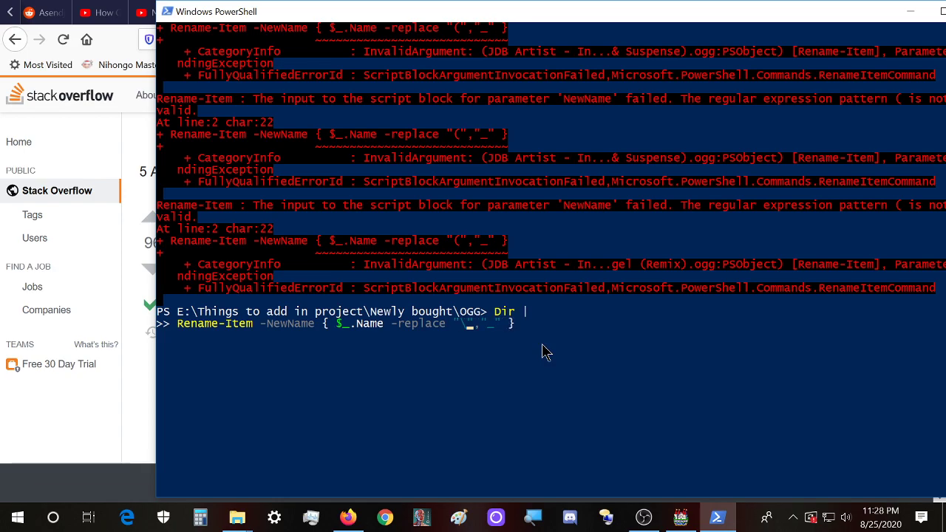
type("(")
key("Return")
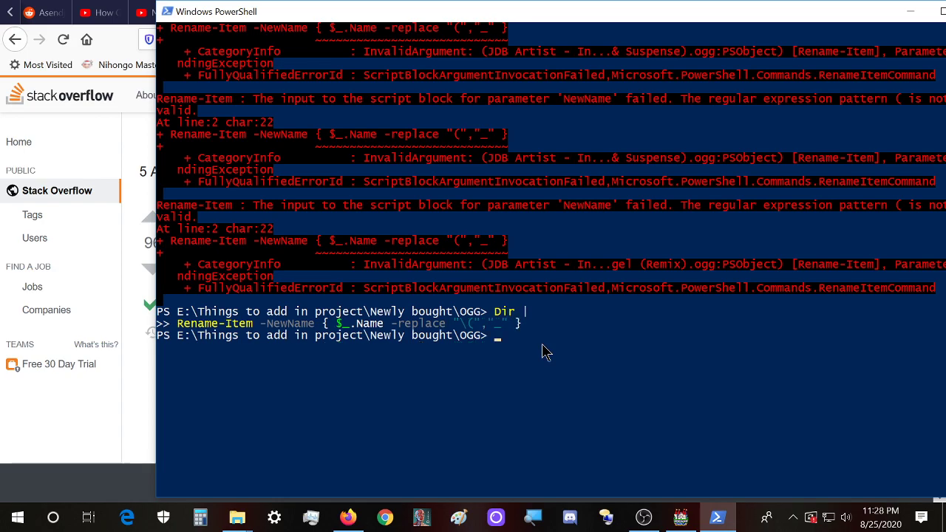
- Check the OGG file names and remove all closing parentheses by running the PowerShell rename with -replace "\)",""
mouse_move(237, 521)
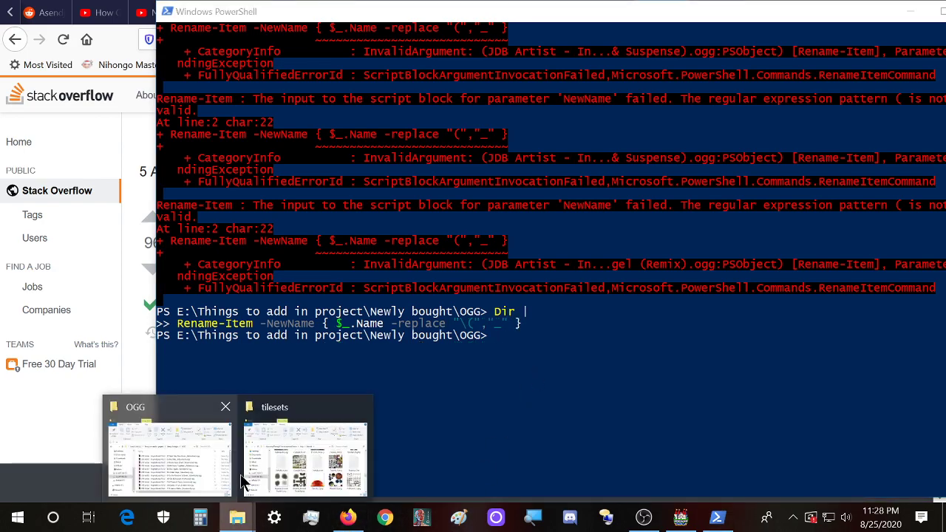
left_click(229, 479)
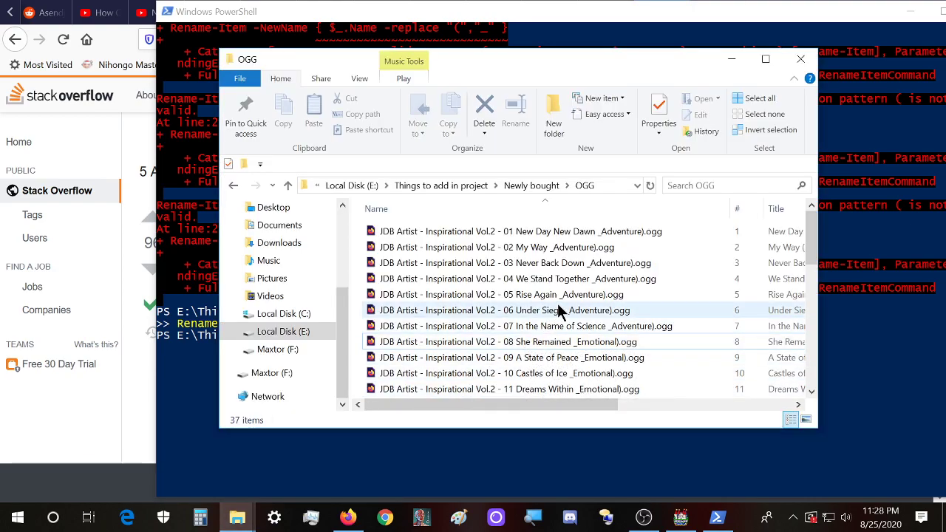
left_click(717, 519)
key("Up")
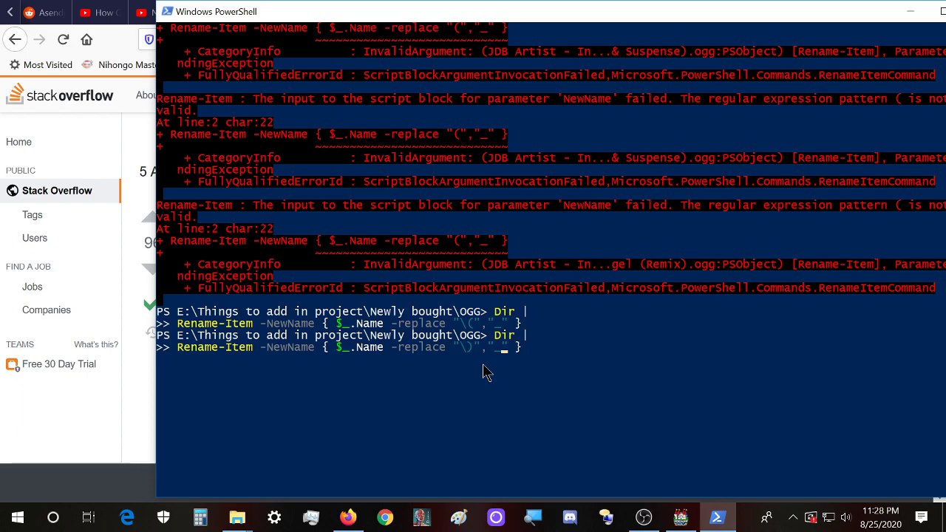
key("Return")
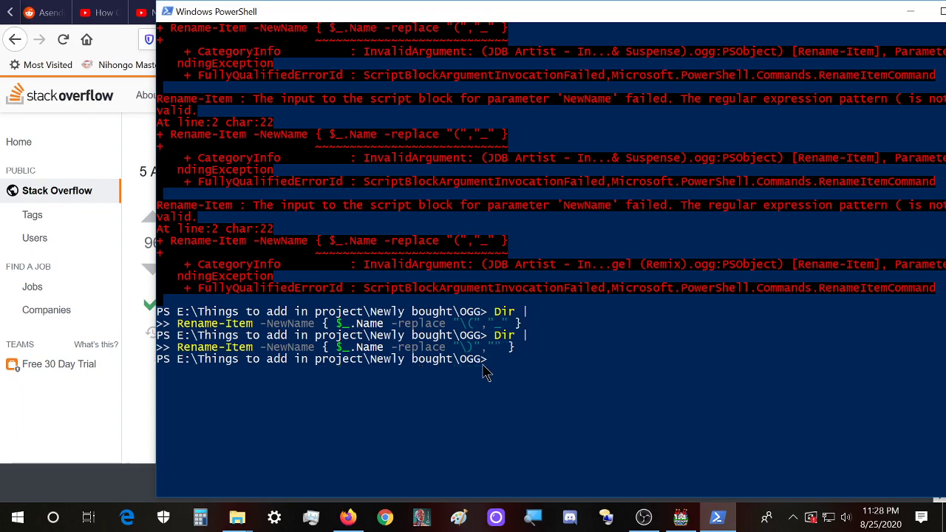
- Look through the OGG file names and remove all underscores by running the PowerShell rename with -replace "_",""
mouse_move(236, 517)
left_click(212, 469)
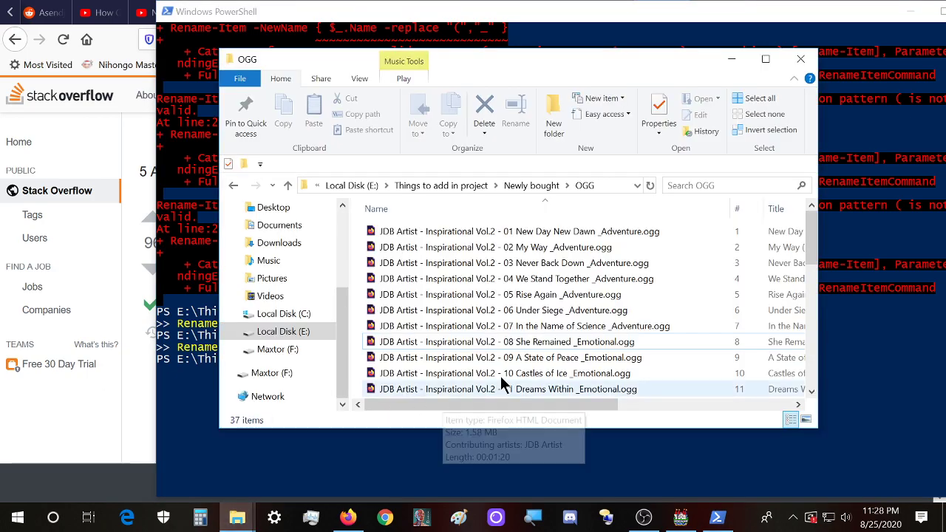
scroll(441, 338, "down", 3)
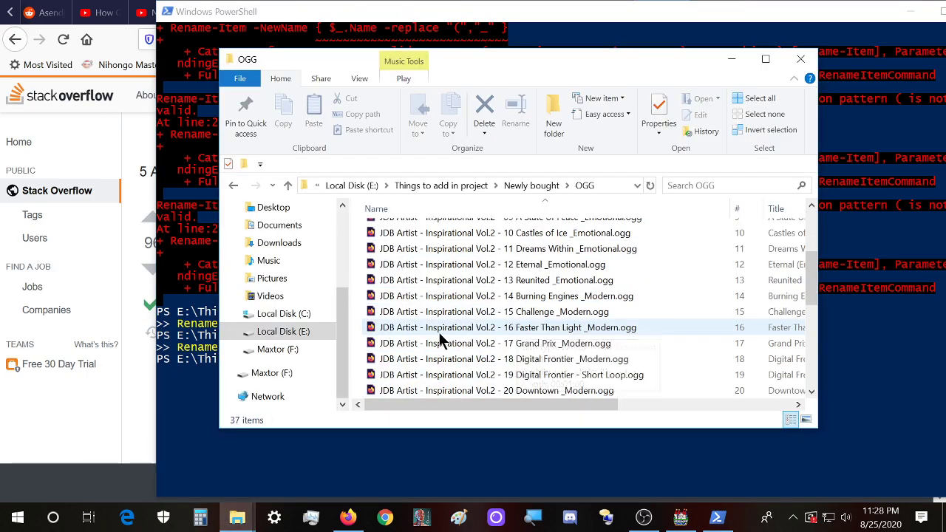
scroll(441, 339, "down", 6)
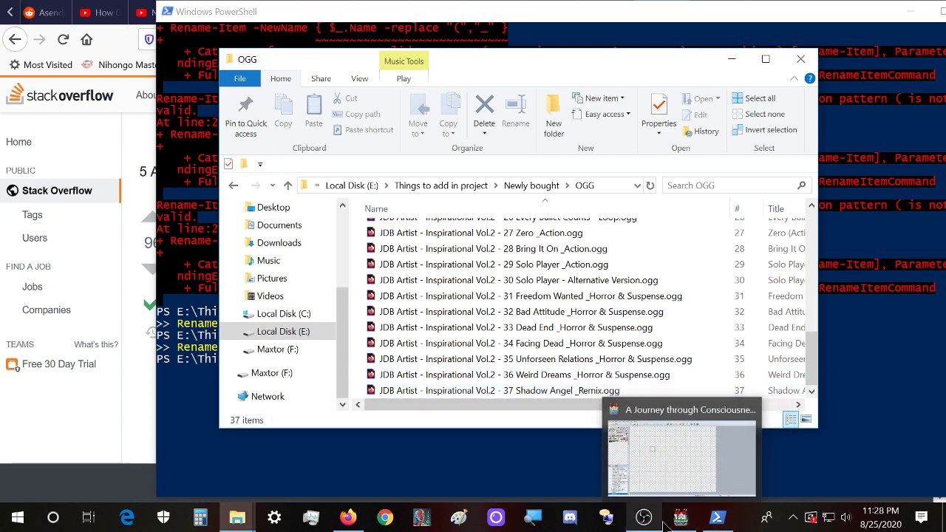
left_click(717, 518)
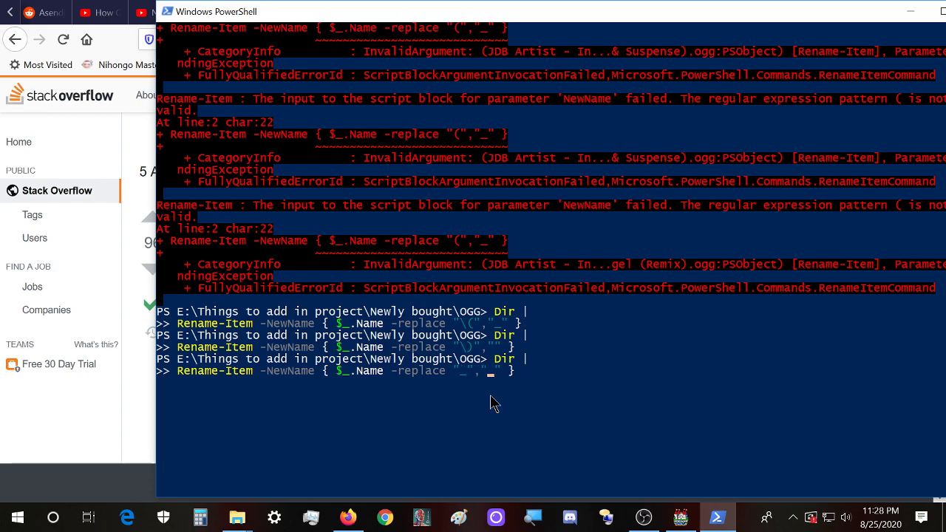
key("Return")
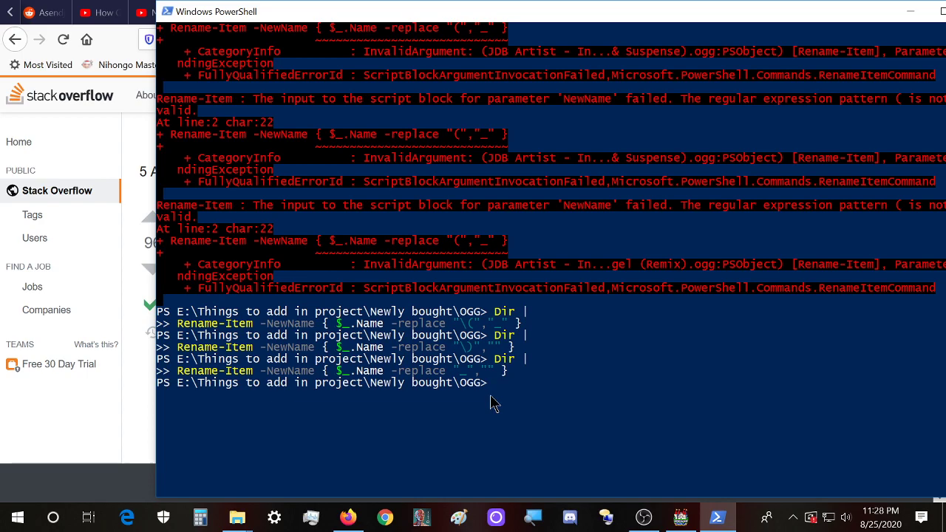
- Review the OGG file names and remove all hyphens by running the PowerShell rename with -replace "-",""
mouse_move(237, 517)
left_click(218, 449)
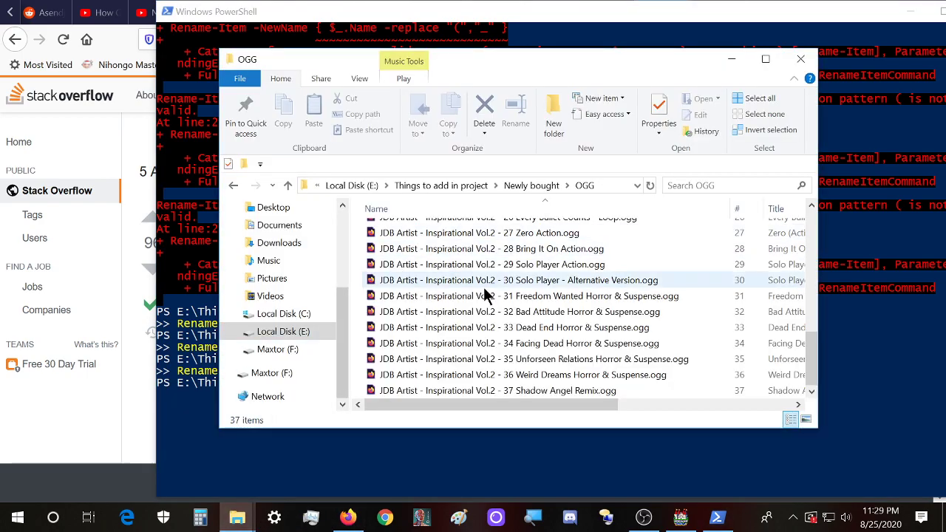
scroll(591, 270, "up", 3)
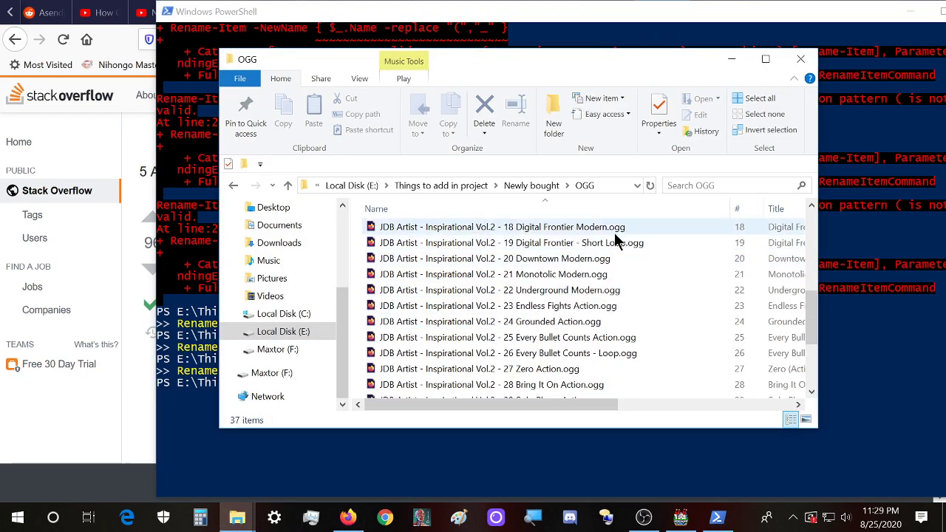
left_click(717, 519)
right_click(510, 423)
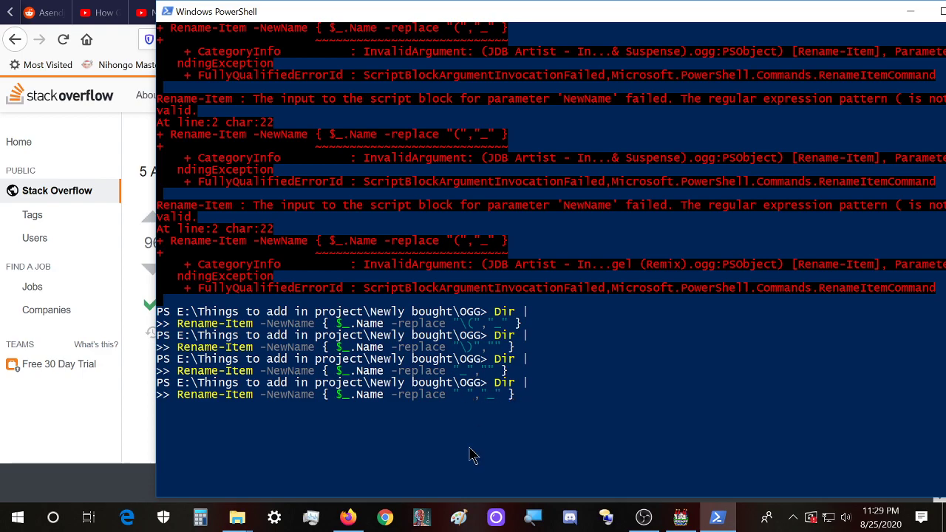
key("BackSpace")
type("-")
key("Return")
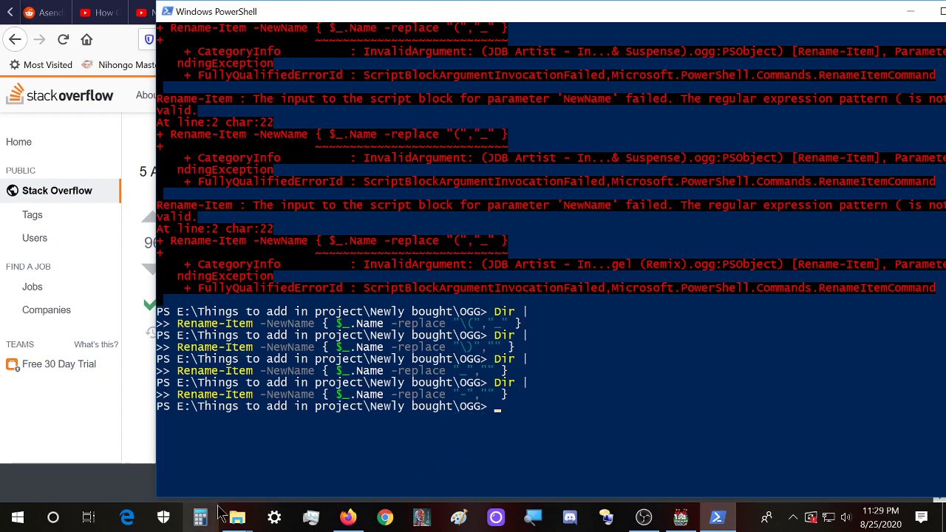
- Review the OGG file names and enter the PowerShell rename command with -replace "vol.2","vol2" without running it
left_click(200, 464)
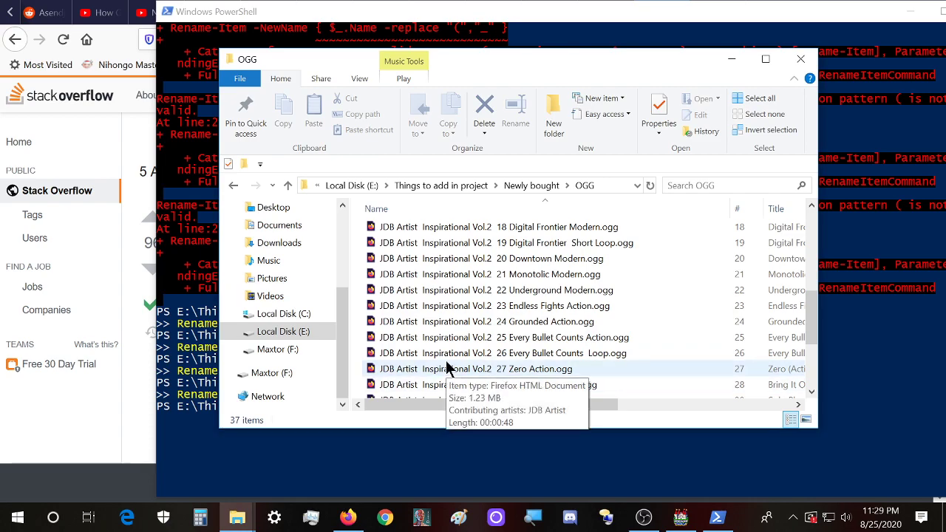
scroll(562, 336, "up", 6)
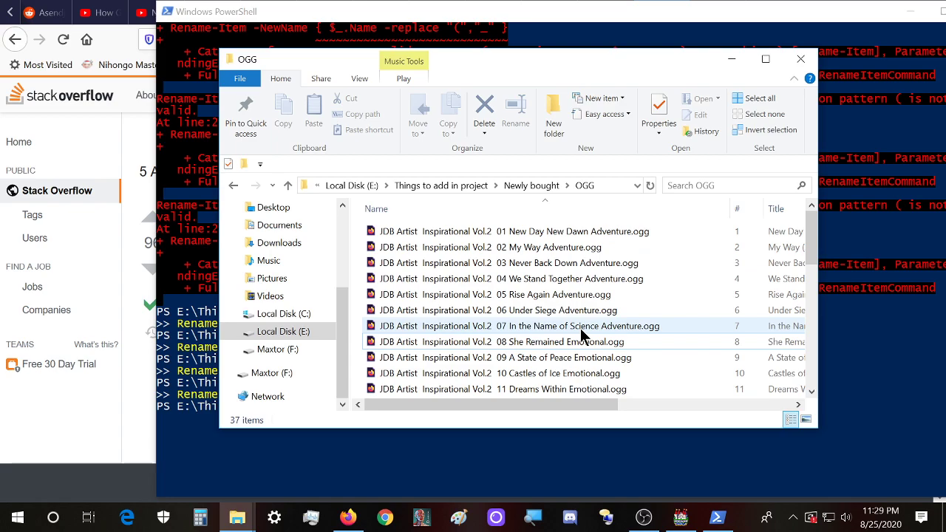
scroll(555, 324, "down", 9)
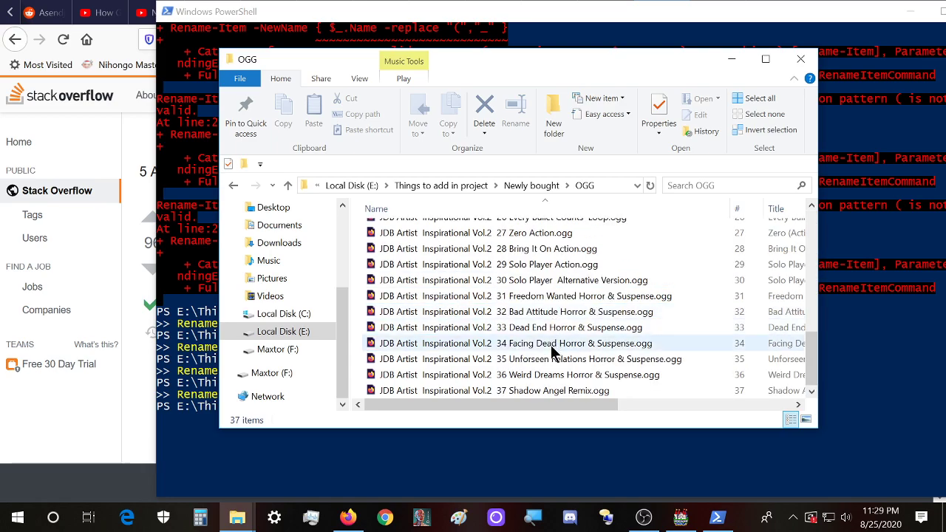
left_click(633, 468)
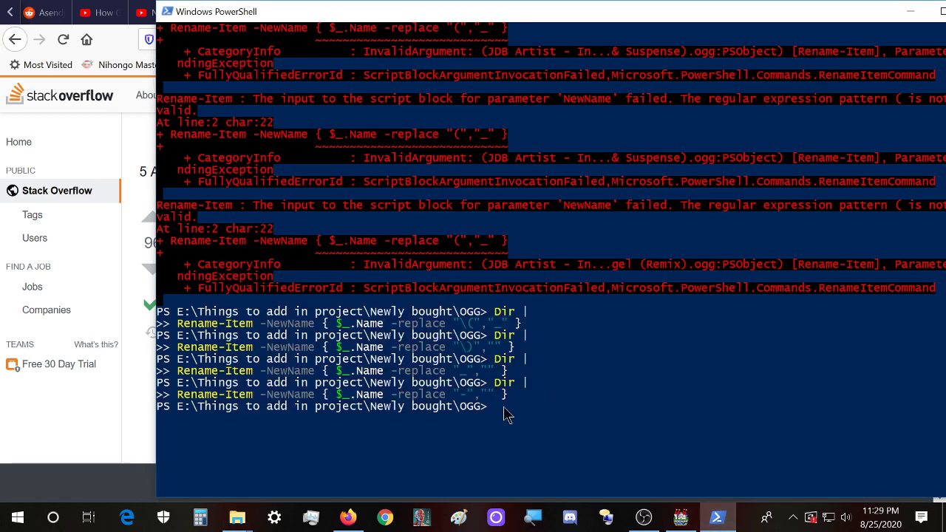
type("Dir | Rename-Item -NewName { $_.Name -replace \" \",\"_\" }")
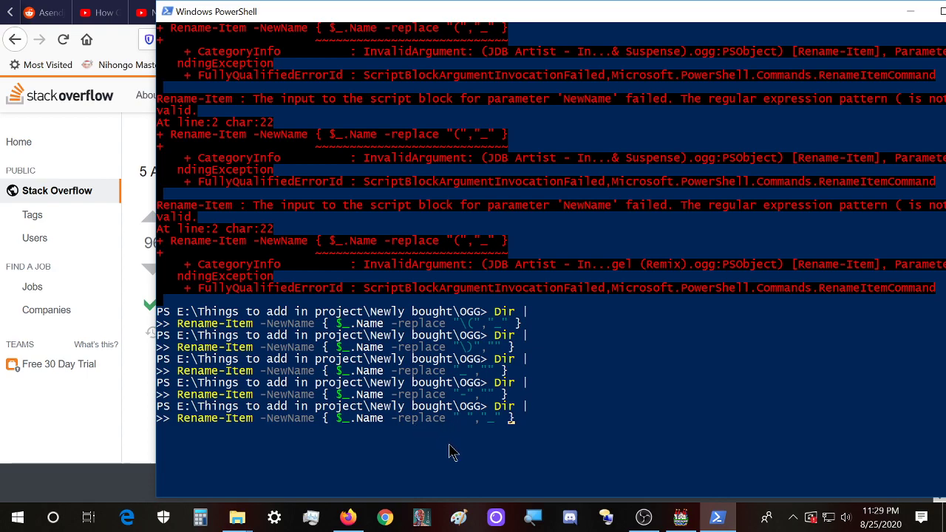
key("Left")
key("Left")
key("Left")
type("vol")
key("BackSpace")
type("vol")
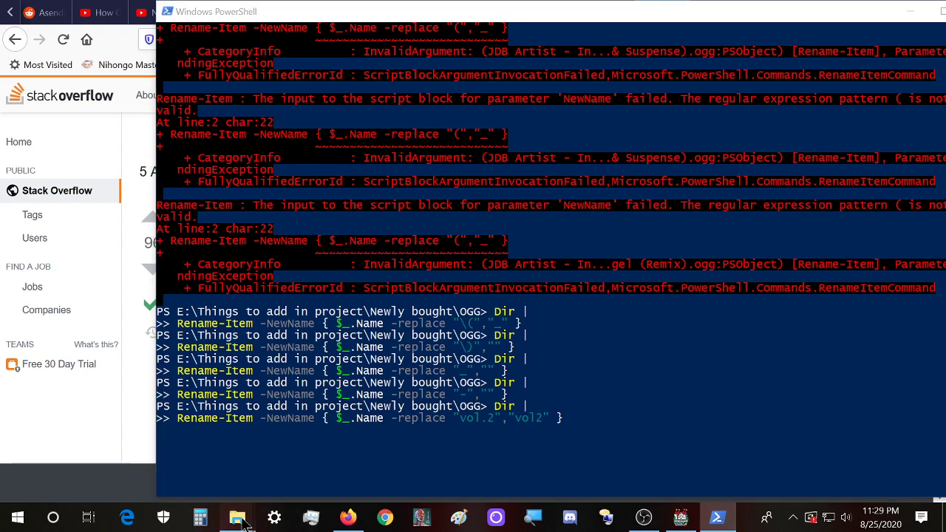
- Check the capitalisation in the OGG file names and run the PowerShell rename with -replace "Vol.2","Vol2"
left_click(236, 518)
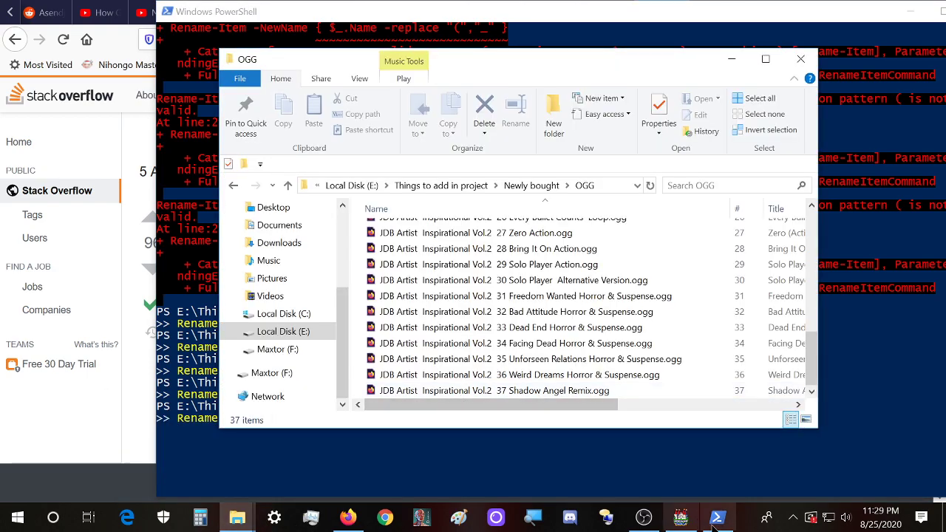
left_click(503, 441)
key("Left")
key("Left")
key("BackSpace")
type("v")
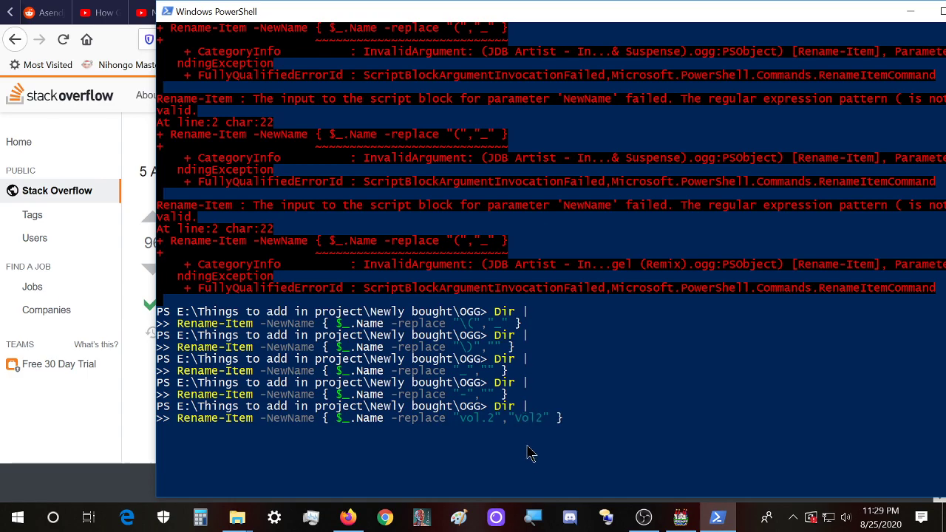
key("BackSpace")
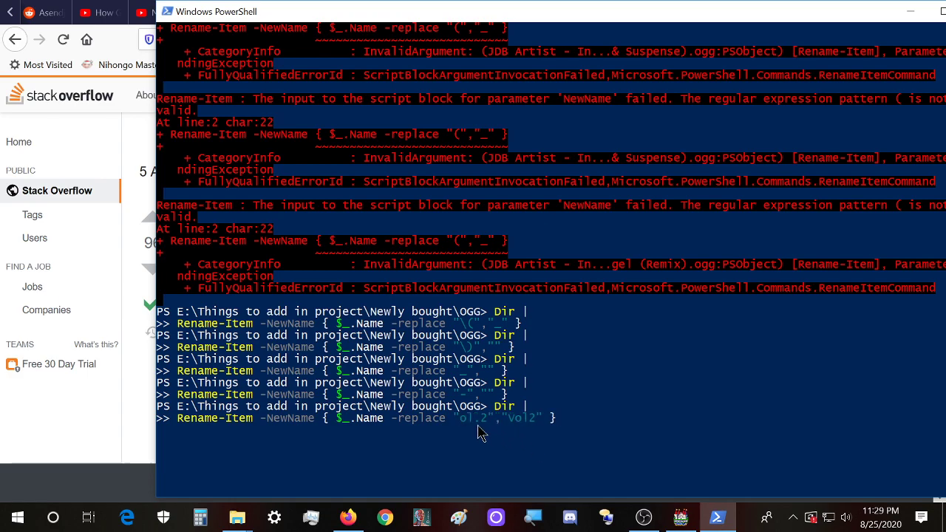
type("v")
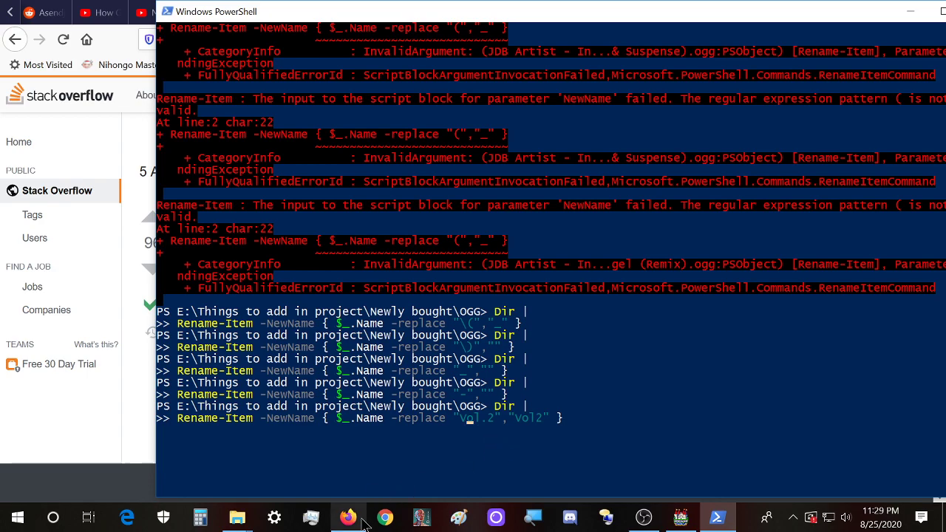
key("Return")
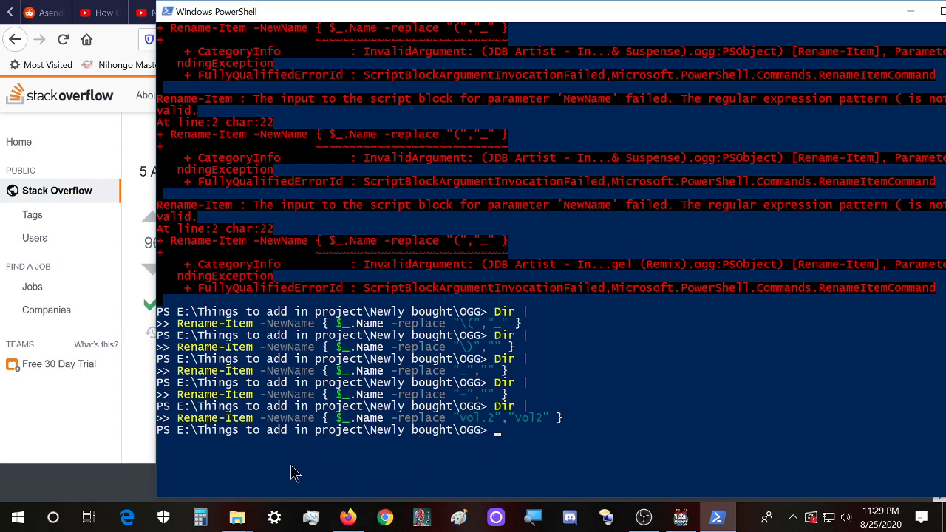
- Review the OGG file names and replace all spaces with underscores by running the PowerShell rename with -replace " ","_"
mouse_move(236, 521)
left_click(207, 462)
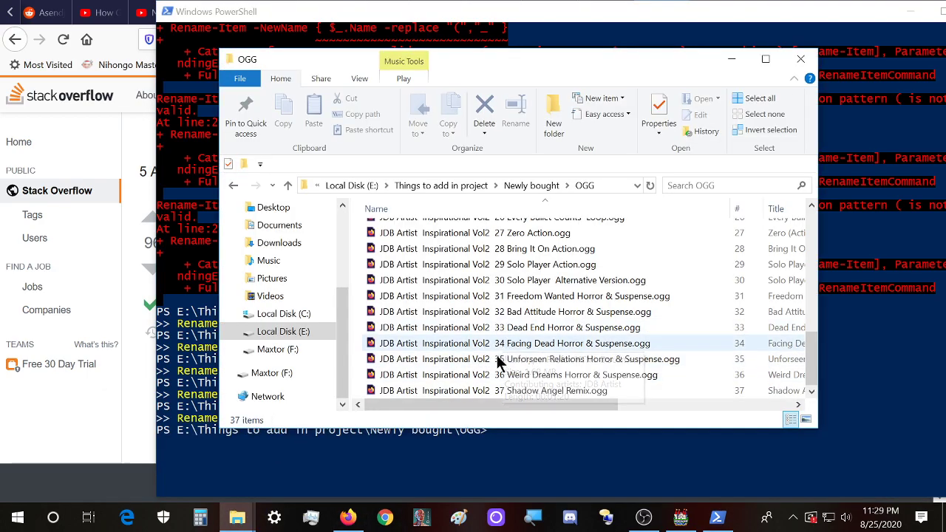
scroll(484, 351, "up", 3)
scroll(477, 340, "up", 6)
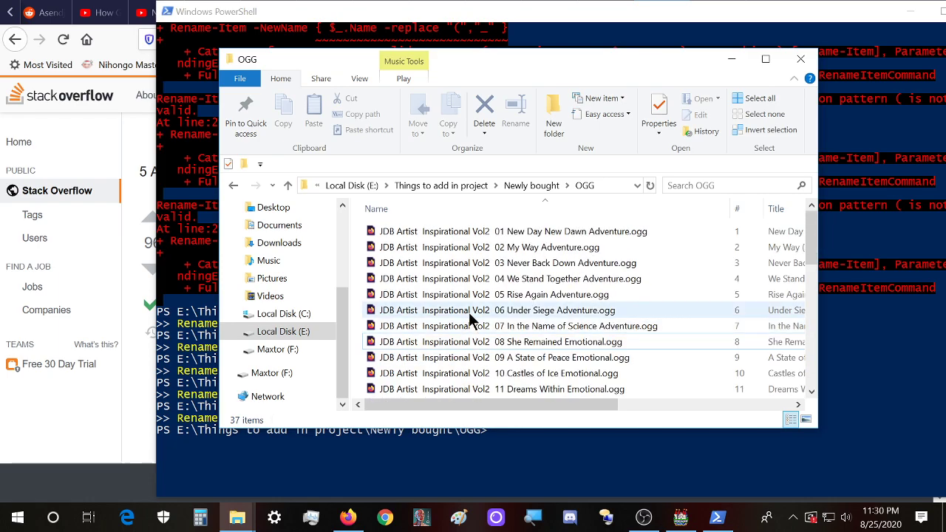
scroll(470, 317, "down", 4)
scroll(469, 314, "down", 5)
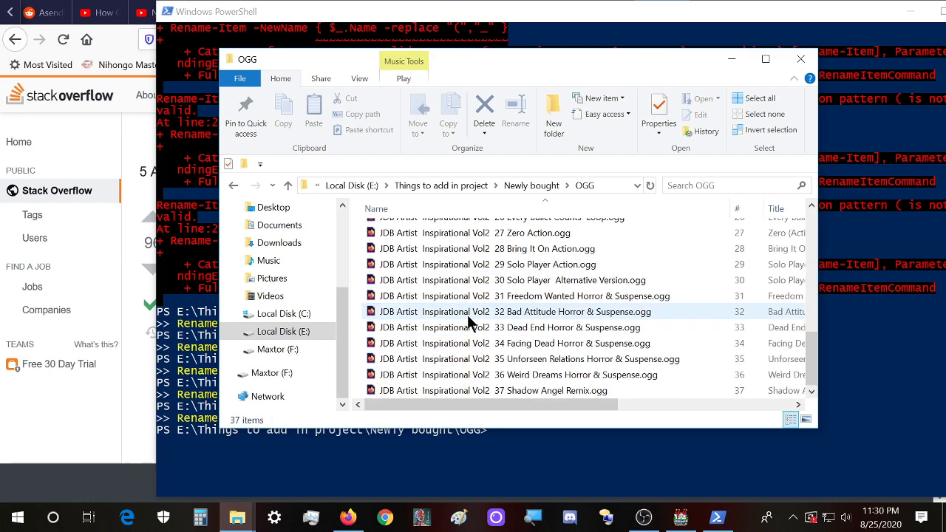
left_click(717, 518)
key("Up")
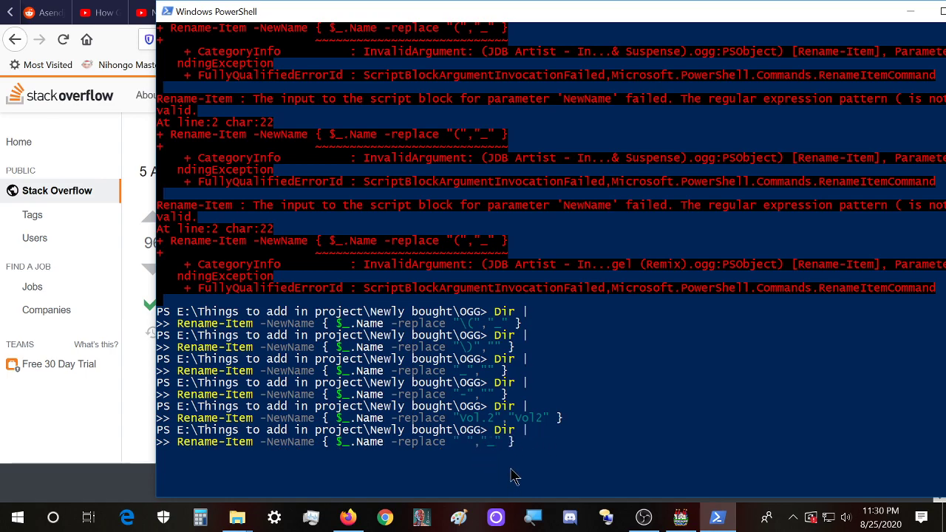
key("Return")
- Inspect the underscores in the OGG file names and collapse double ones by running the PowerShell rename with -replace "__","_"
left_click(236, 518)
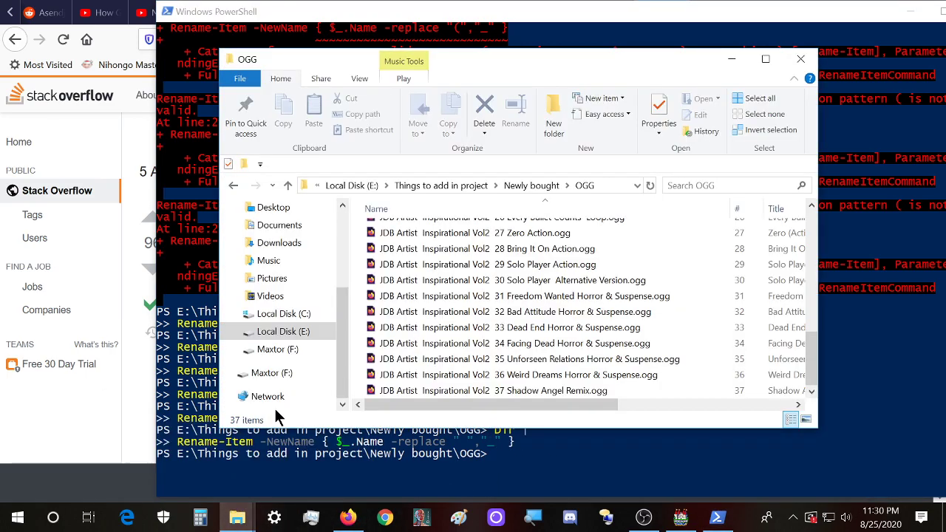
left_click(463, 327)
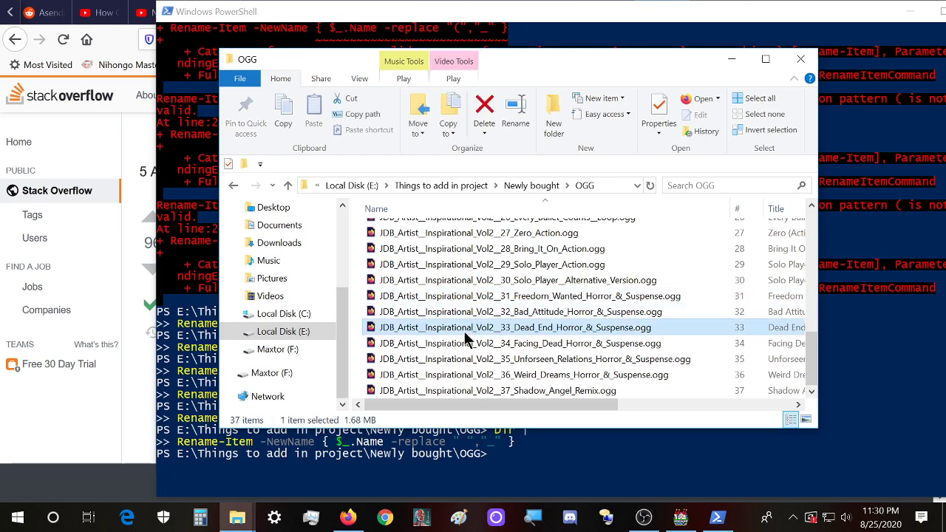
right_click(420, 338)
left_click(471, 471)
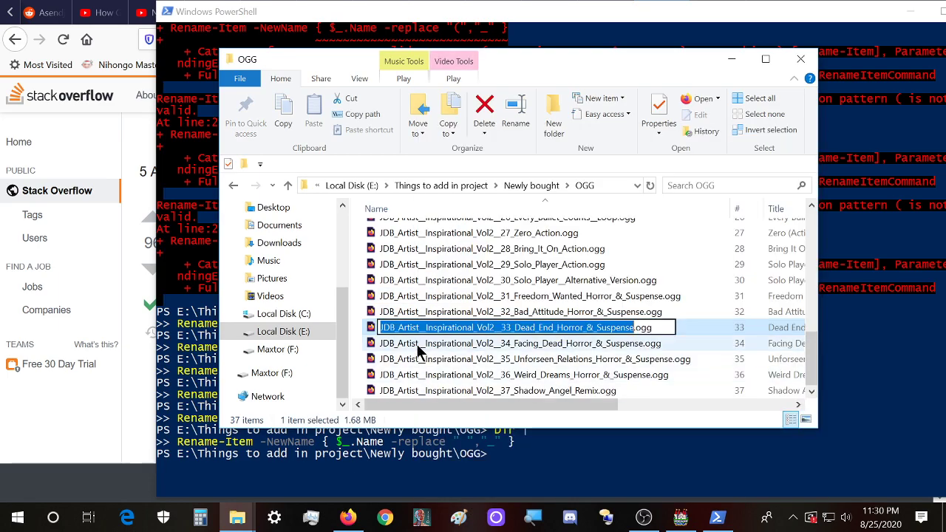
left_click(423, 331)
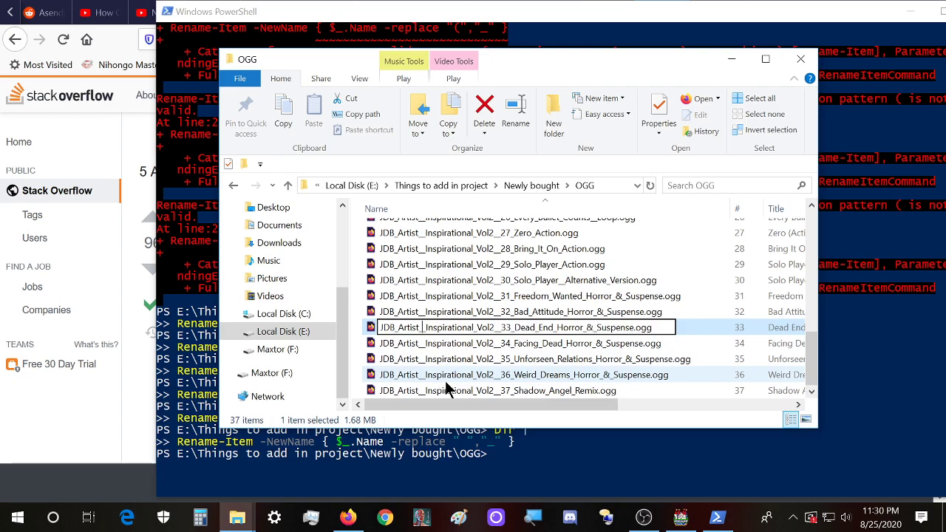
scroll(445, 380, "up", 4)
scroll(444, 390, "up", 5)
left_click(717, 517)
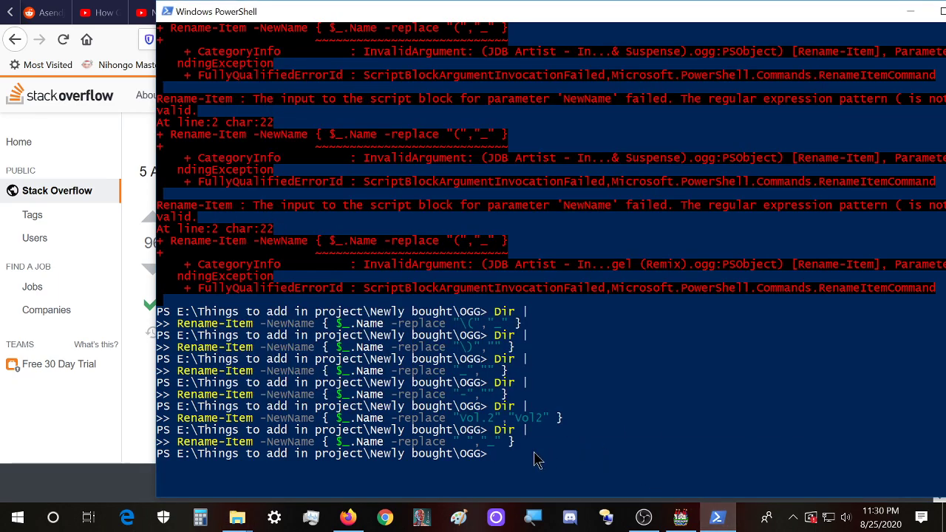
key("Up")
key("Left")
key("Left")
key("Left")
key("Left")
key("Left")
key("Left")
key("Left")
key("BackSpace")
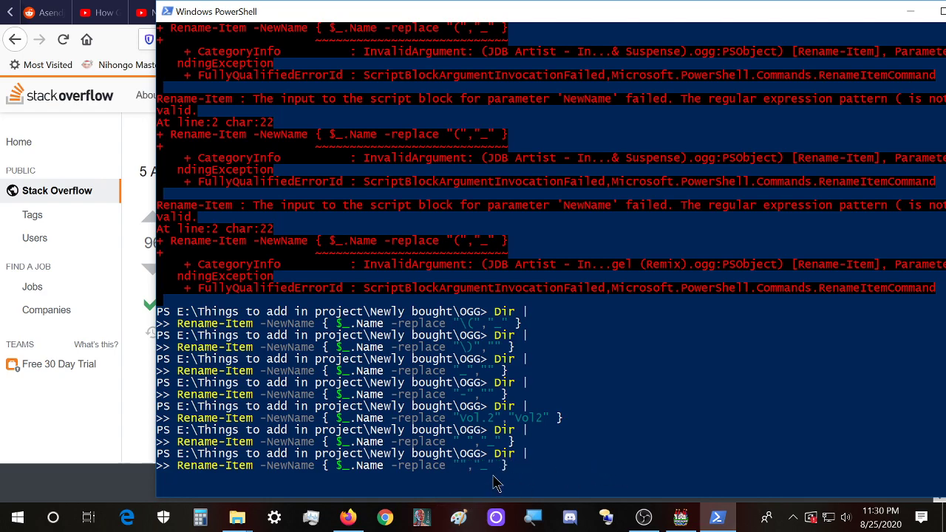
type("__")
key("Return")
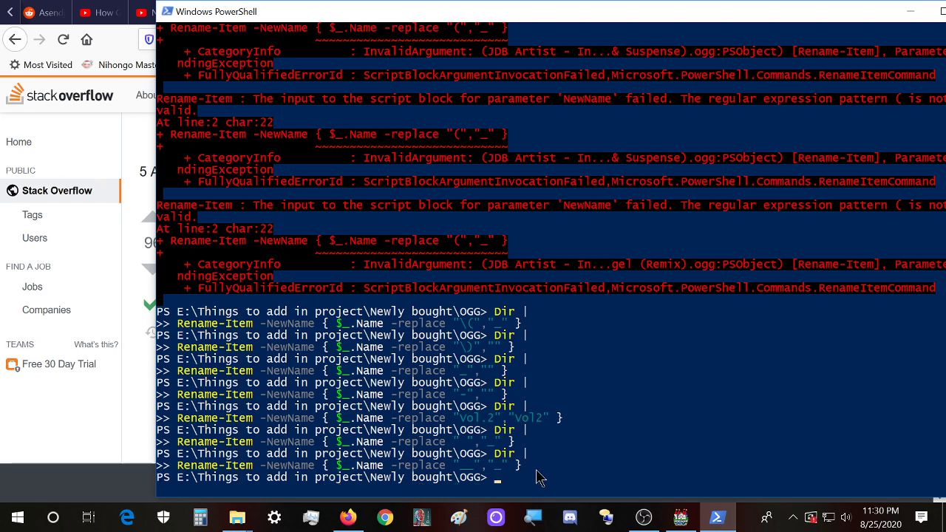
- Look through the cleaned OGG file names and copy all the files in the OGG folder
mouse_move(236, 517)
left_click(225, 481)
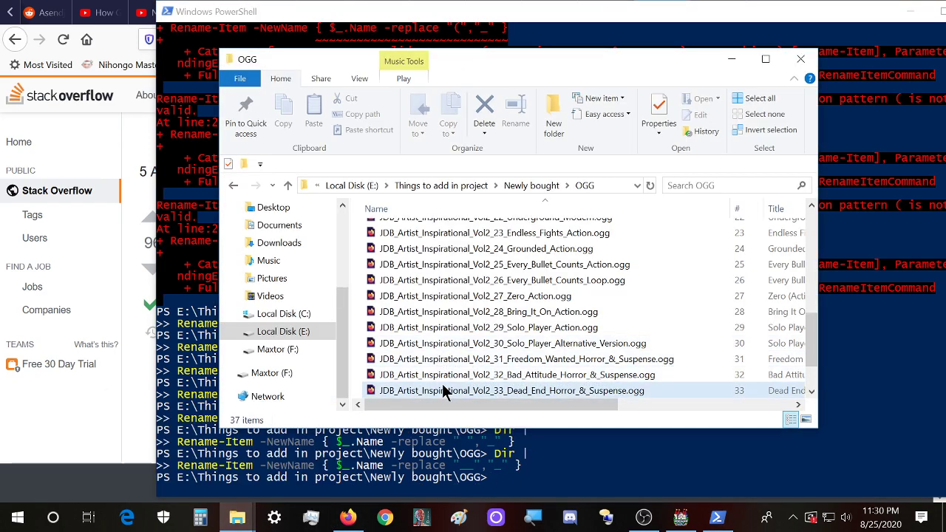
scroll(442, 383, "up", 6)
scroll(444, 390, "up", 2)
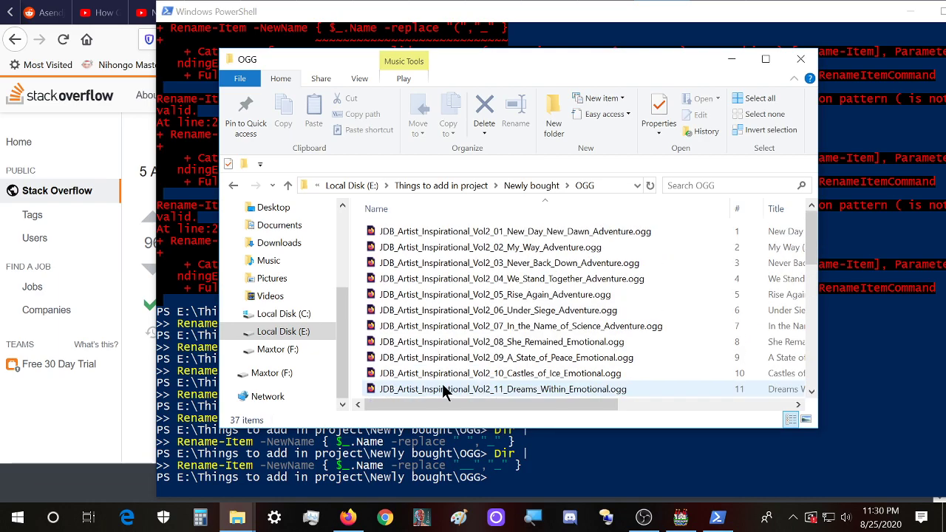
left_click(454, 348)
key("ctrl+a")
key("ctrl+c")
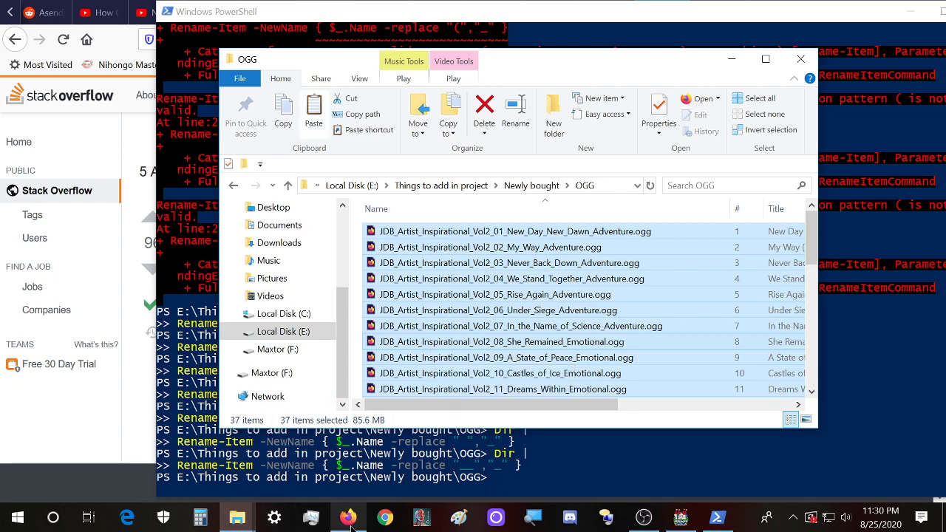
- Paste the copied OGG files into the audio\bgm folder of the AJourneyThroughConsciousnessDemo project
mouse_move(236, 517)
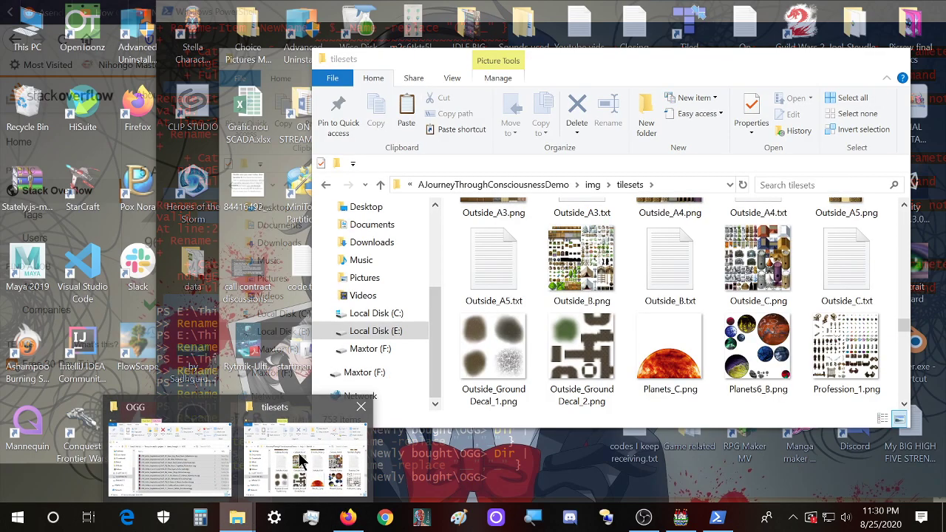
left_click(299, 460)
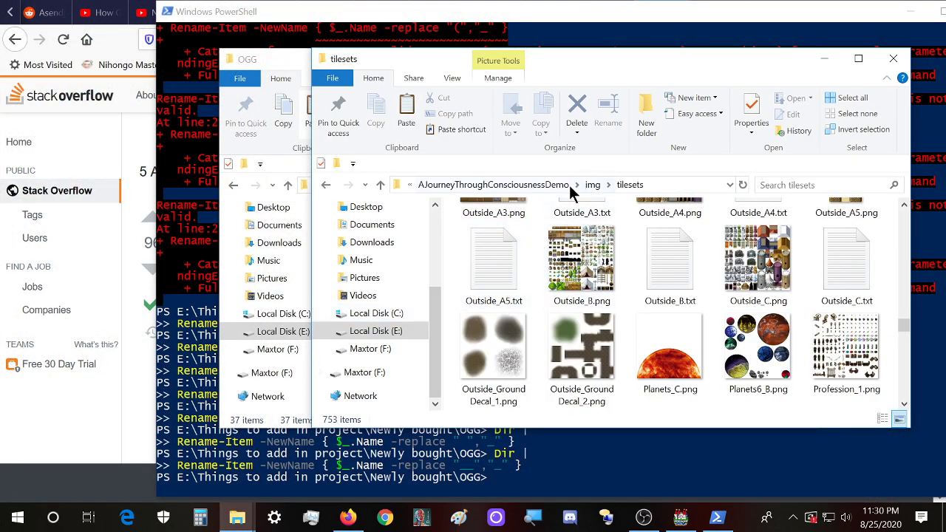
left_click(555, 185)
double_click(503, 265)
double_click(508, 231)
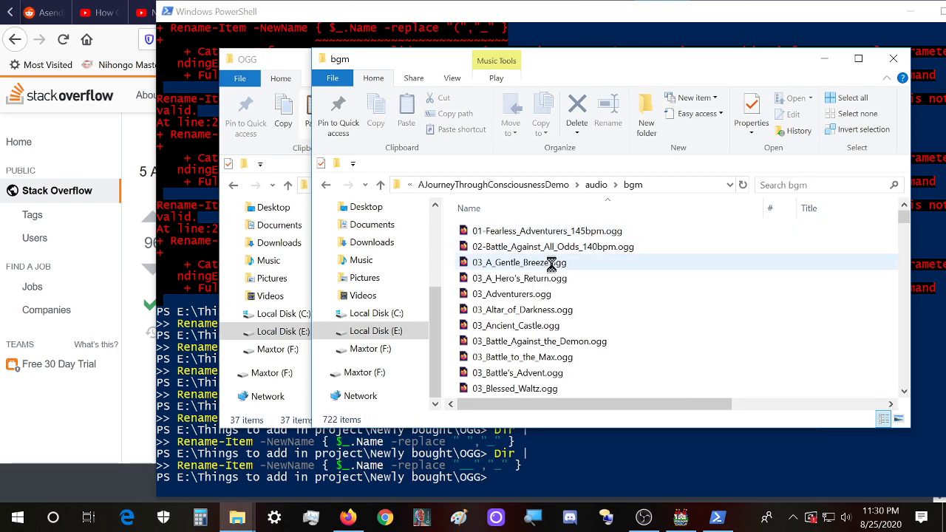
key("ctrl+v")
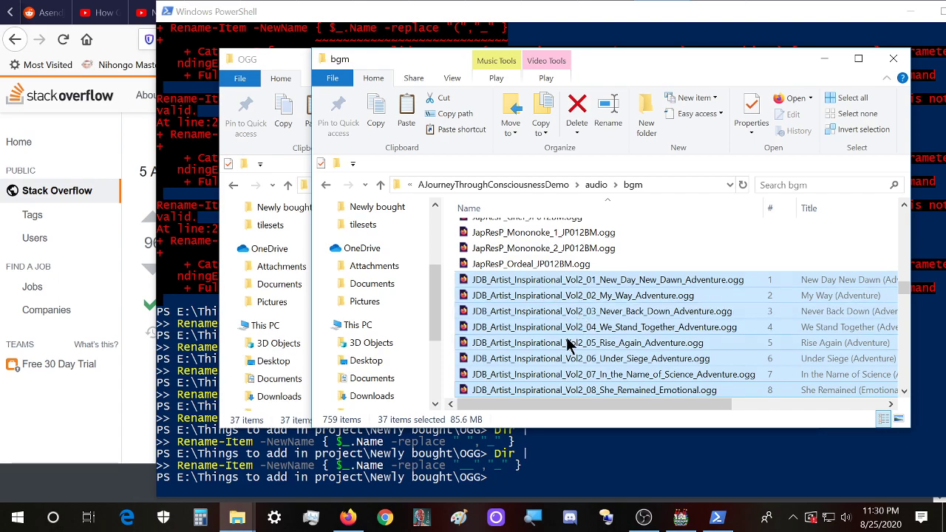
- Open the name of JDB_Artist_Inspirational_Vol2_01_New_Day_New_Dawn_Adventure.ogg in the bgm folder to copy its text
left_click(552, 282)
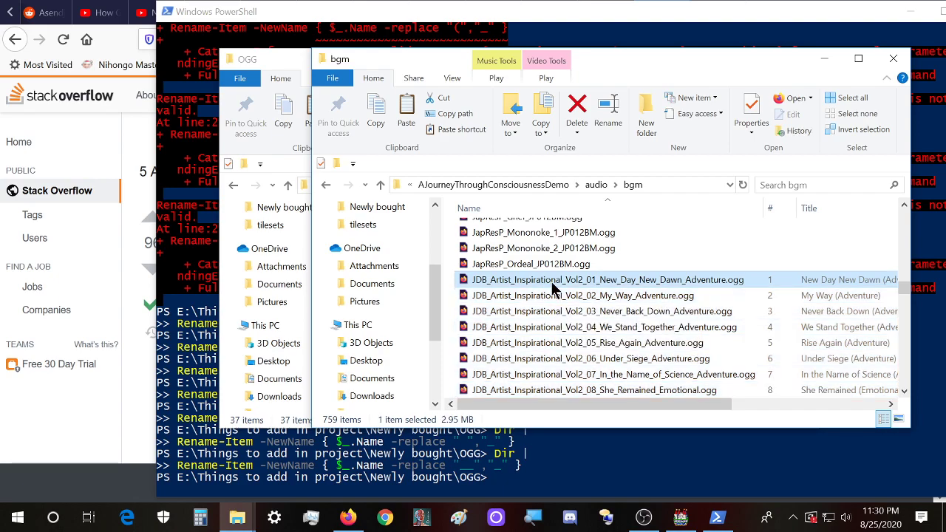
right_click(552, 285)
left_click(621, 473)
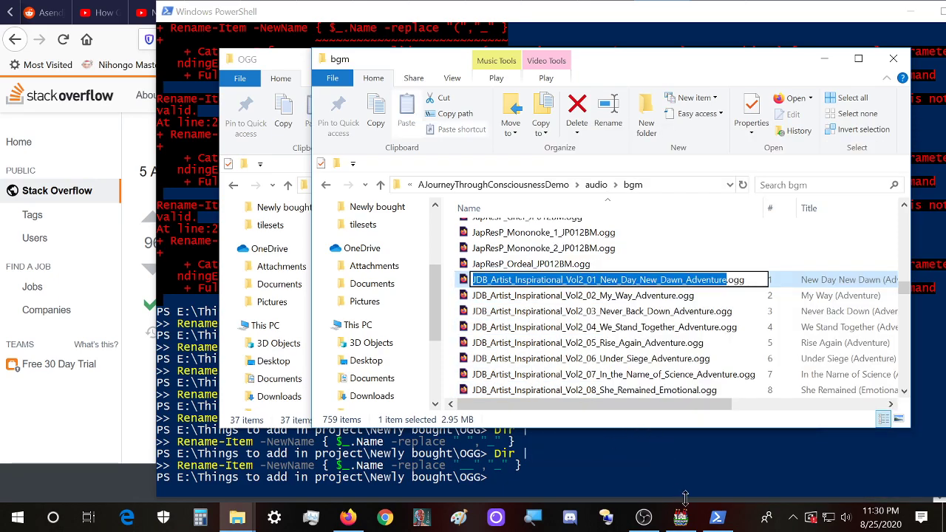
- Switch to RPG Maker MV and delete the empty map MAP006 from the map list
left_click(680, 516)
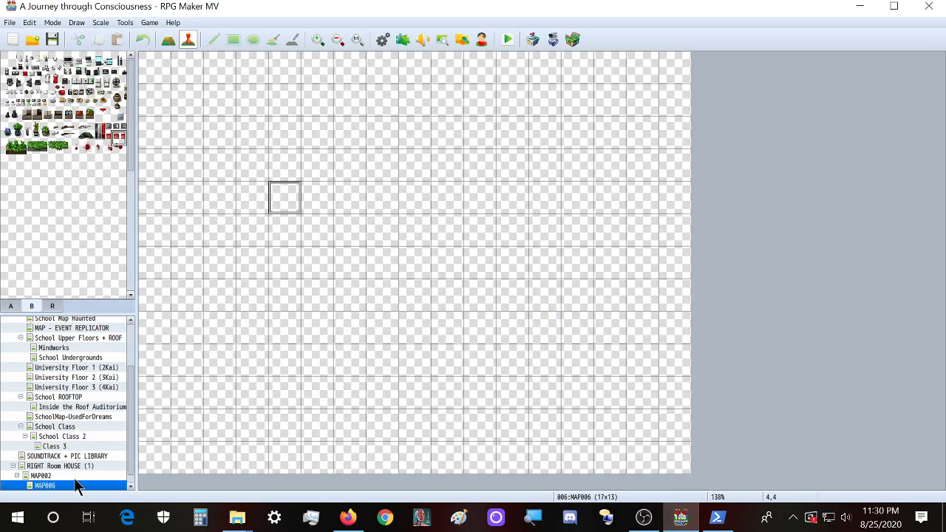
right_click(75, 483)
left_click(125, 446)
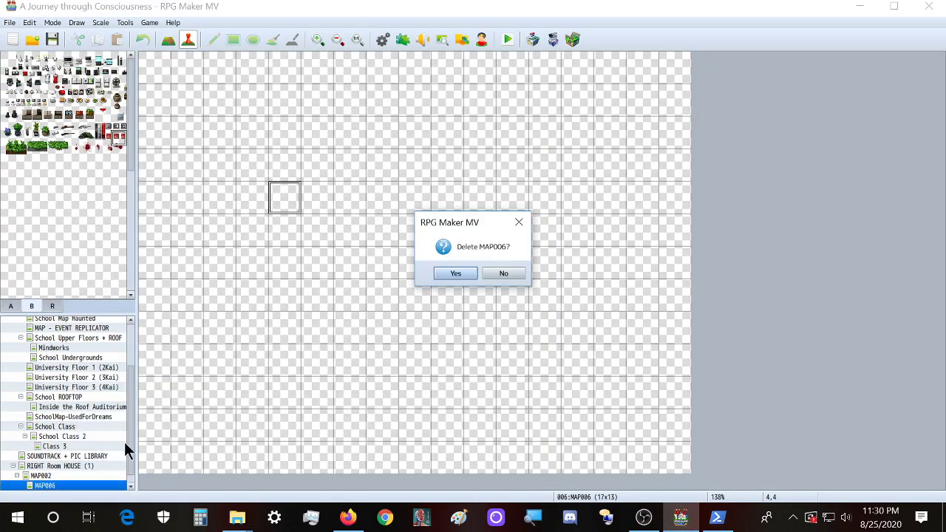
left_click(446, 271)
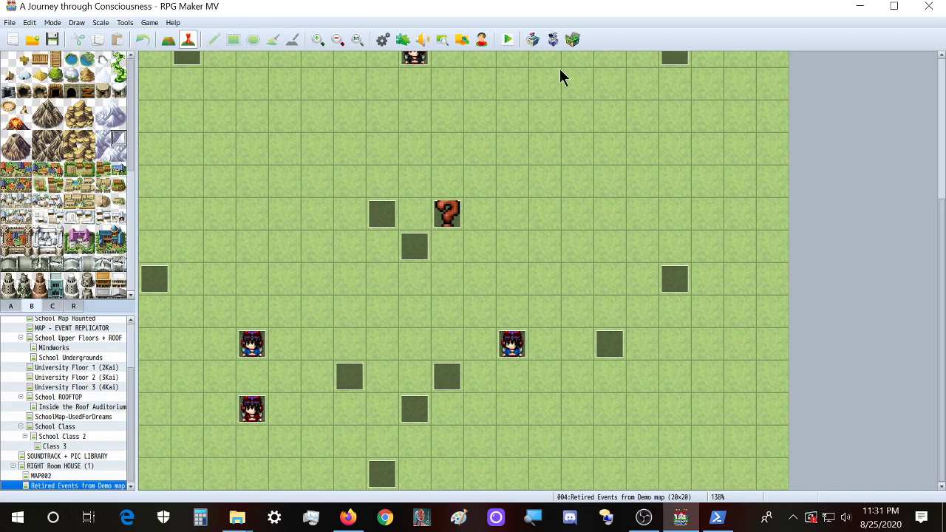
- Find the New_Day_New_Dawn_Adventure track in the Sound Test BGM list and play it at 20% volume
left_click(423, 40)
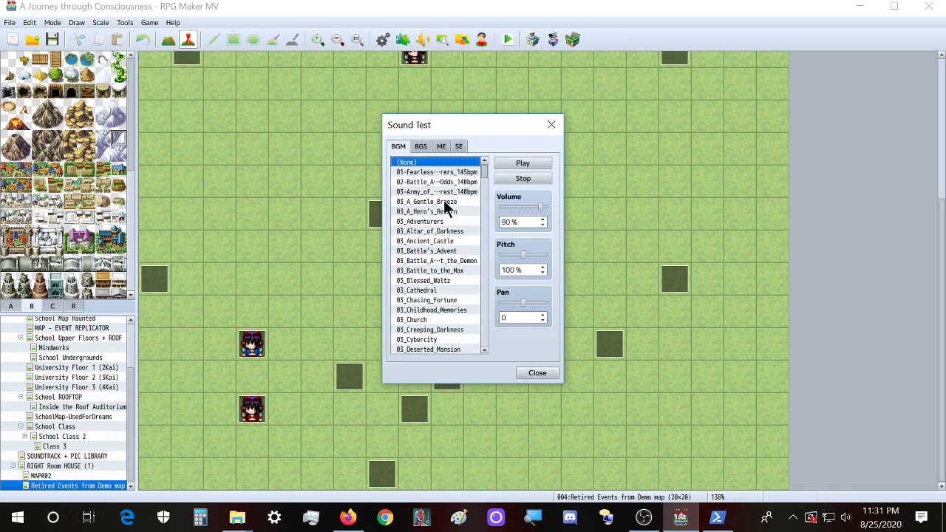
key("ctrl+f")
left_click(521, 213)
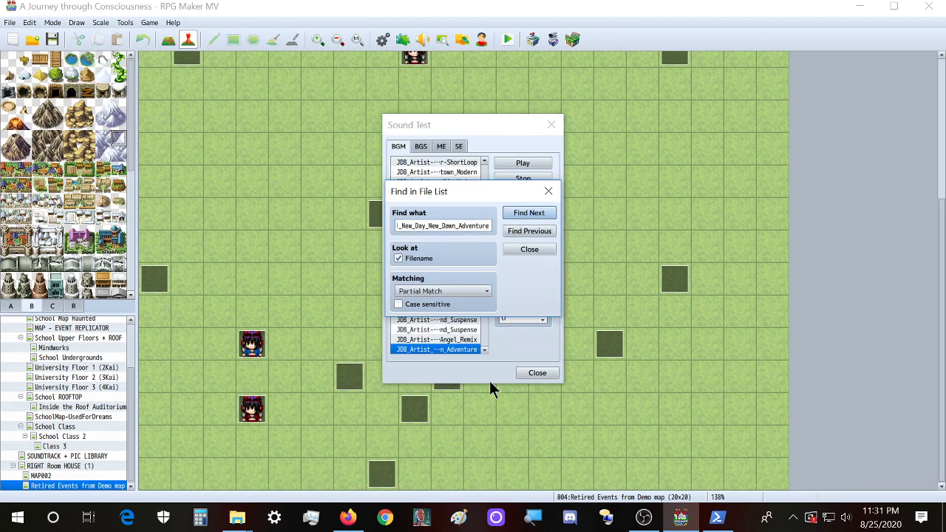
left_click(523, 164)
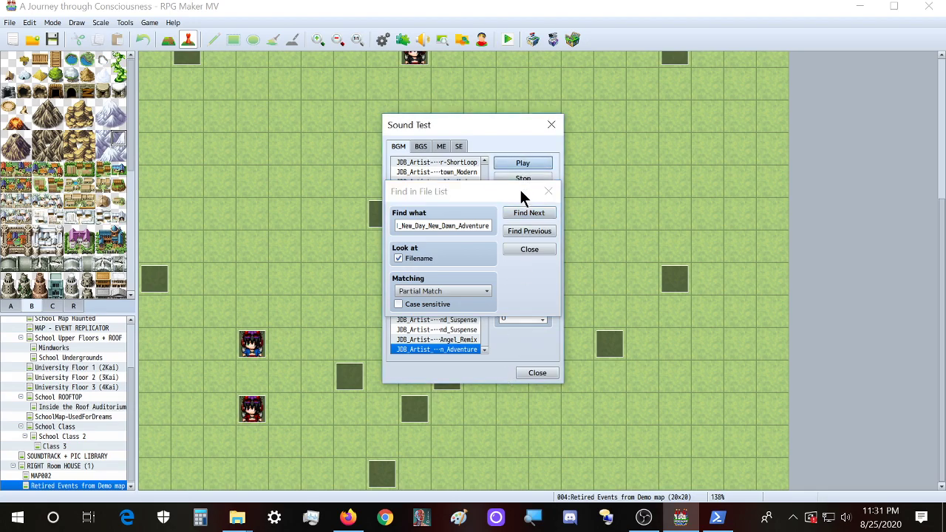
left_click_drag(522, 193, 348, 208)
left_click_drag(537, 207, 510, 209)
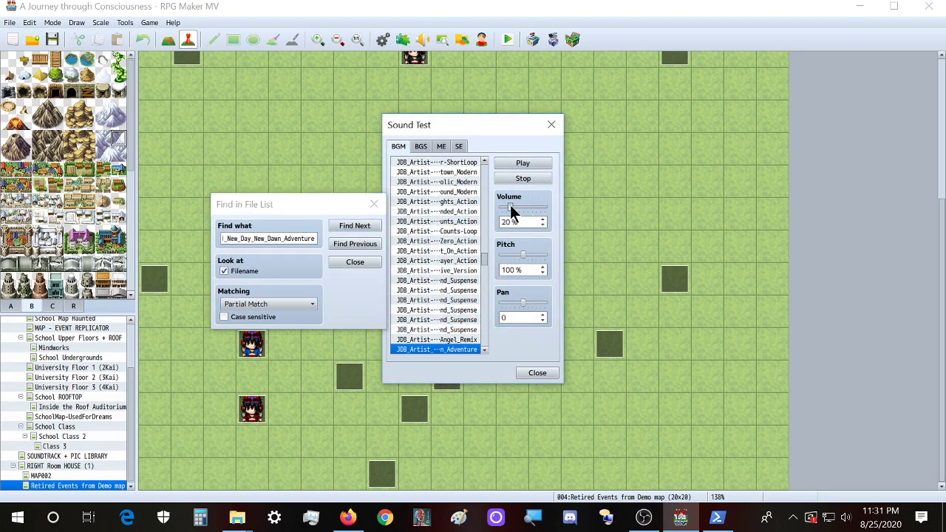
- Switch to Firefox, search Google for "angel number 1131", read the summary of its meaning and close the tab
left_click(348, 518)
left_click(716, 13)
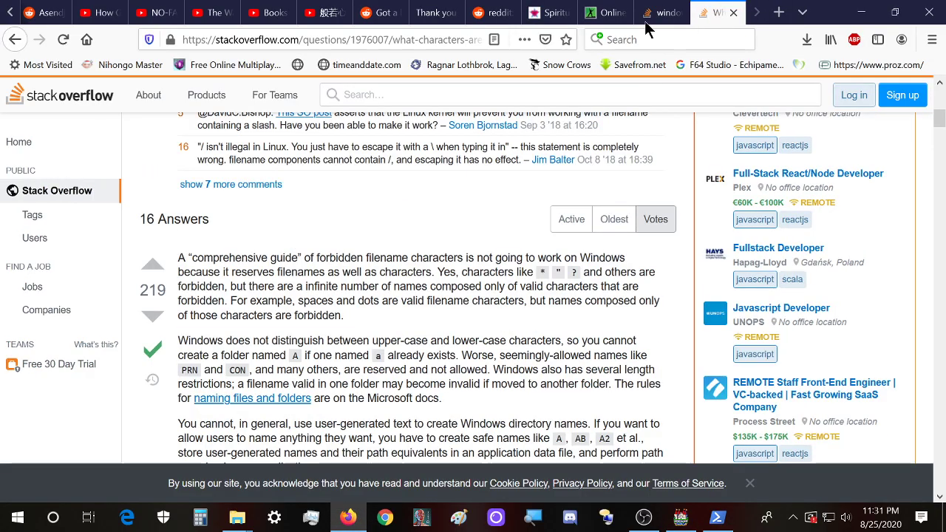
left_click(87, 39)
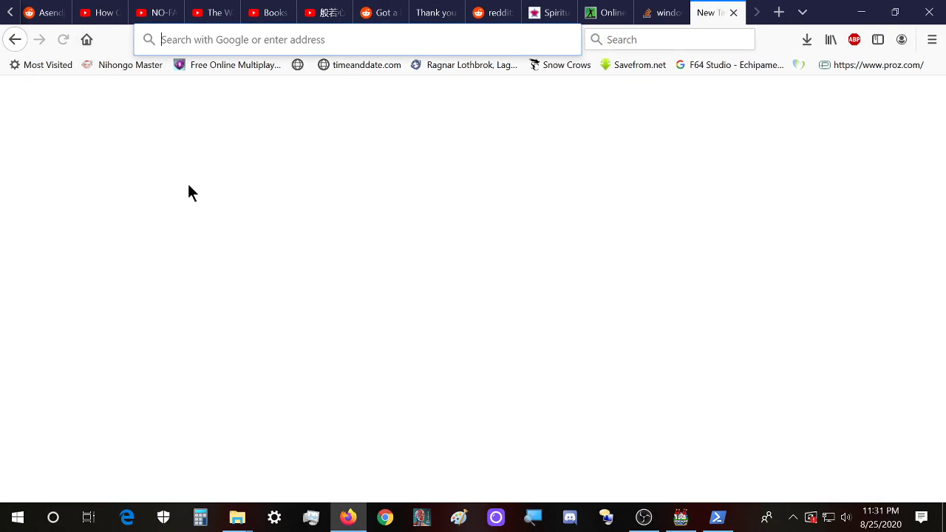
type("angel numb")
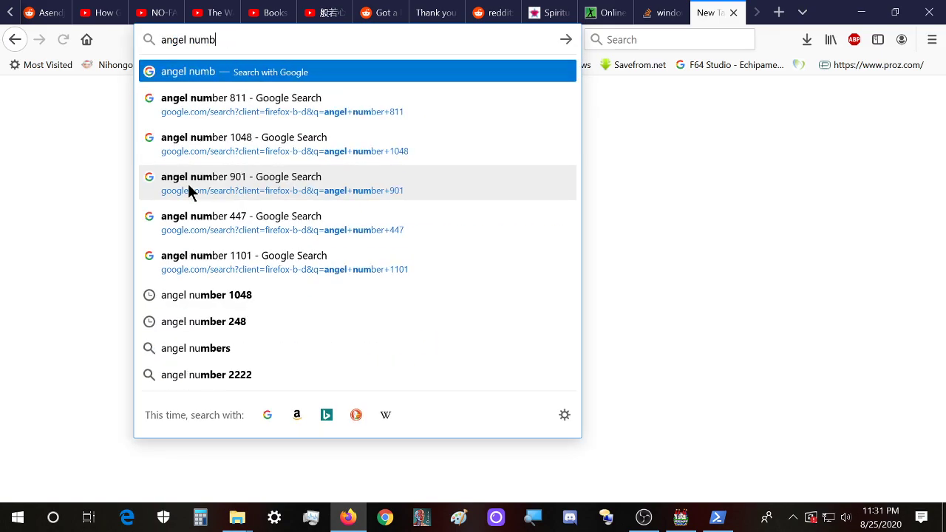
type("er 1131")
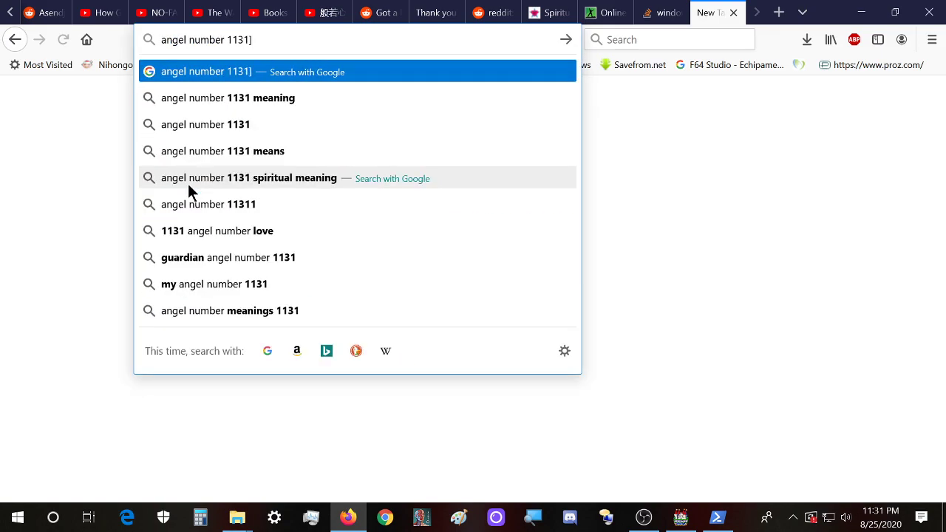
key("Return")
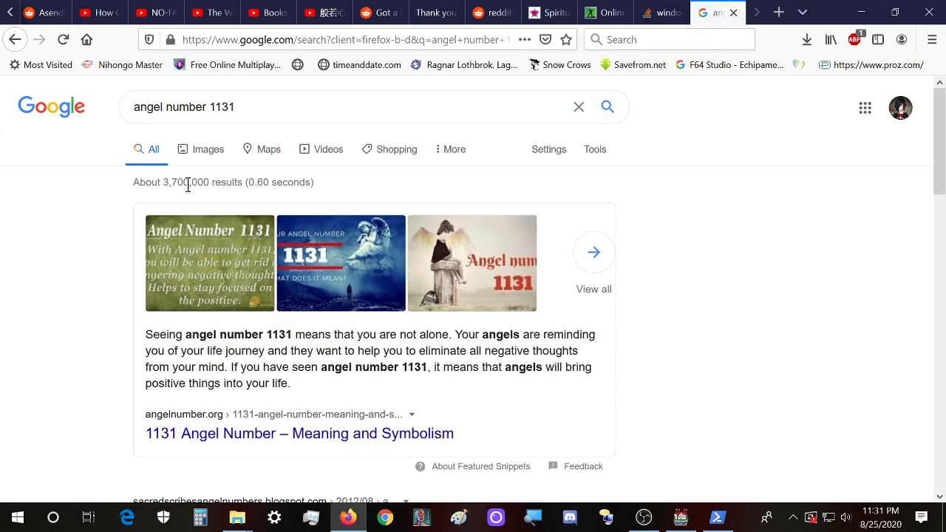
left_click_drag(423, 358, 592, 358)
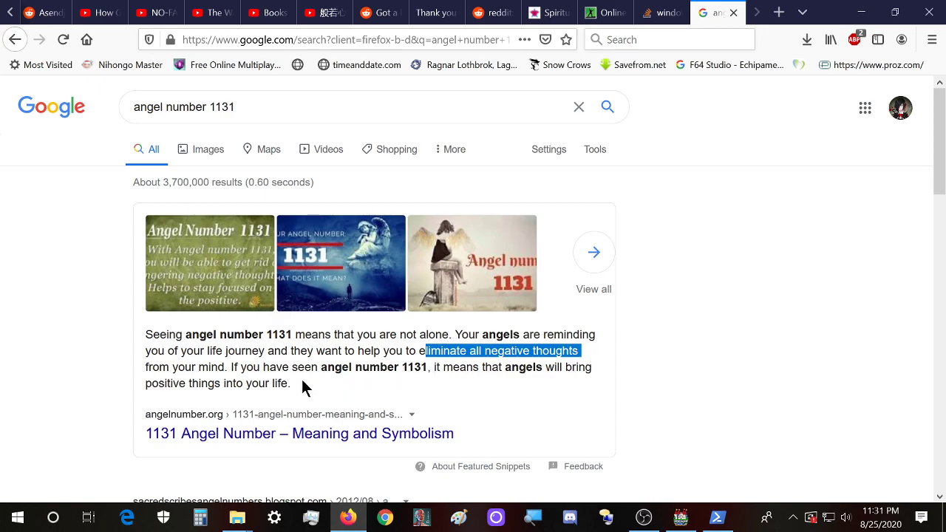
left_click(733, 13)
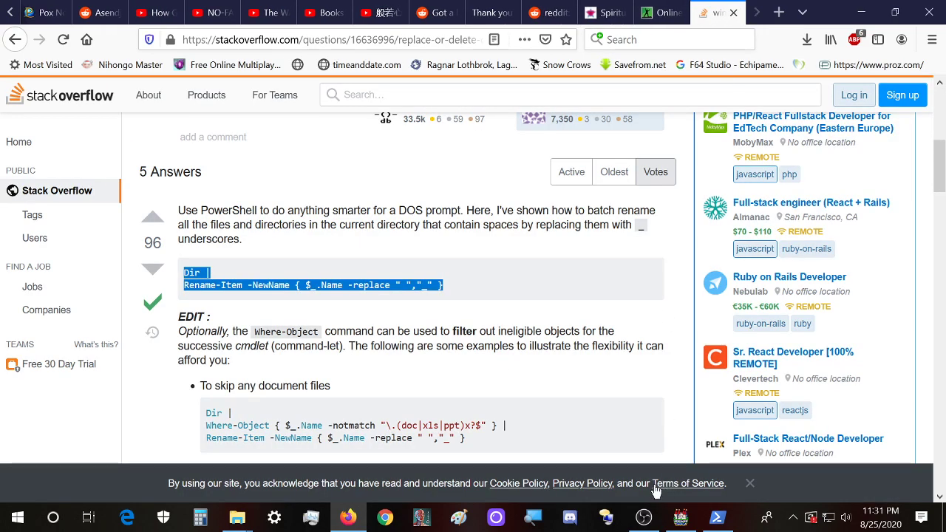
- Switch back to RPG Maker MV, stop the playing track and close the Sound Test
left_click(682, 518)
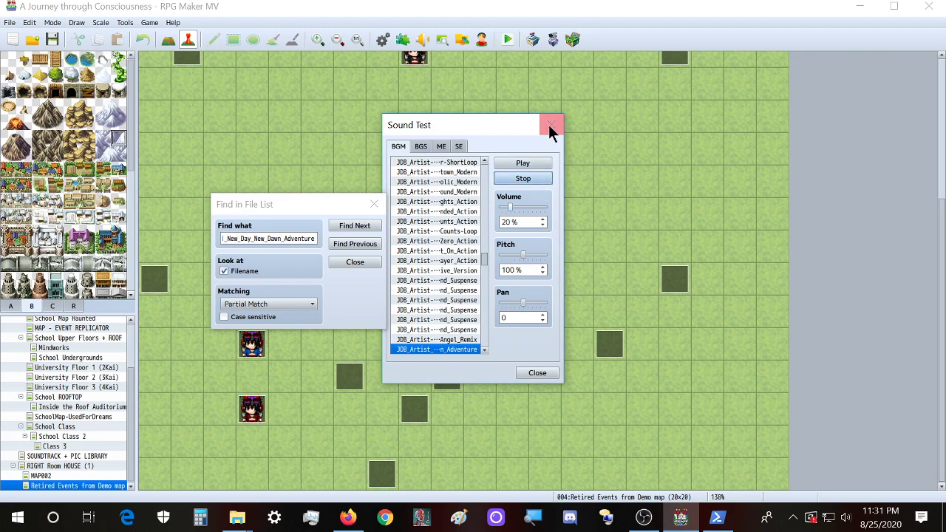
left_click(550, 125)
- Delete the M4A, MP3 and OGG folders and Inspirational Vol. 2.zip from the Newly bought folder in File Explorer
mouse_move(236, 518)
left_click(235, 452)
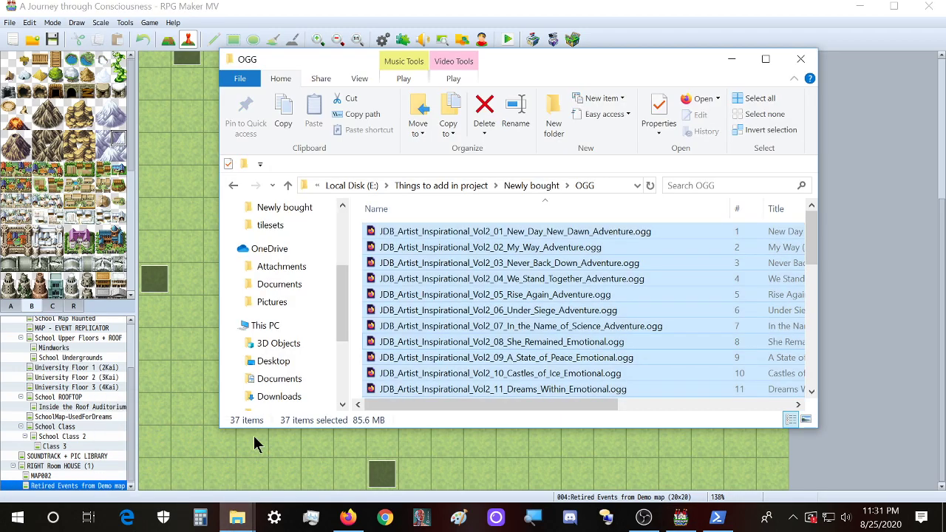
mouse_move(236, 519)
left_click(313, 473)
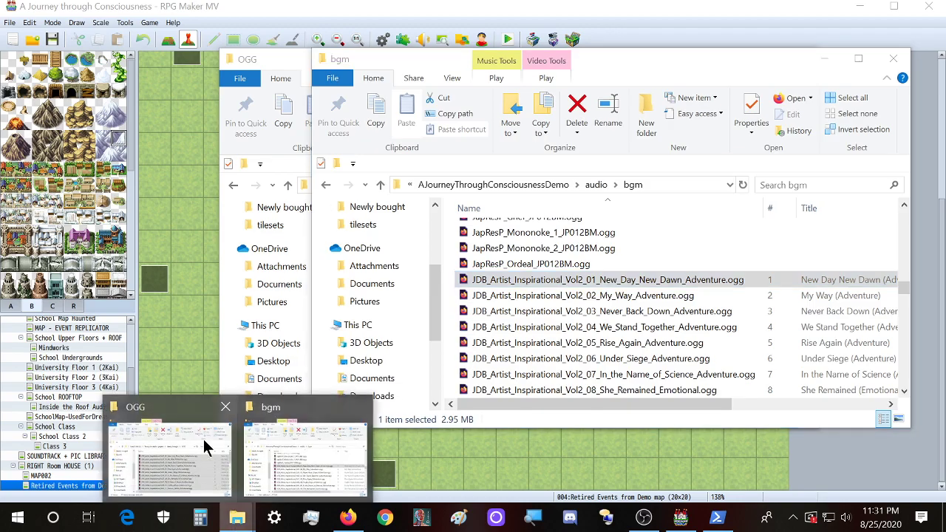
left_click(205, 444)
key("BackSpace")
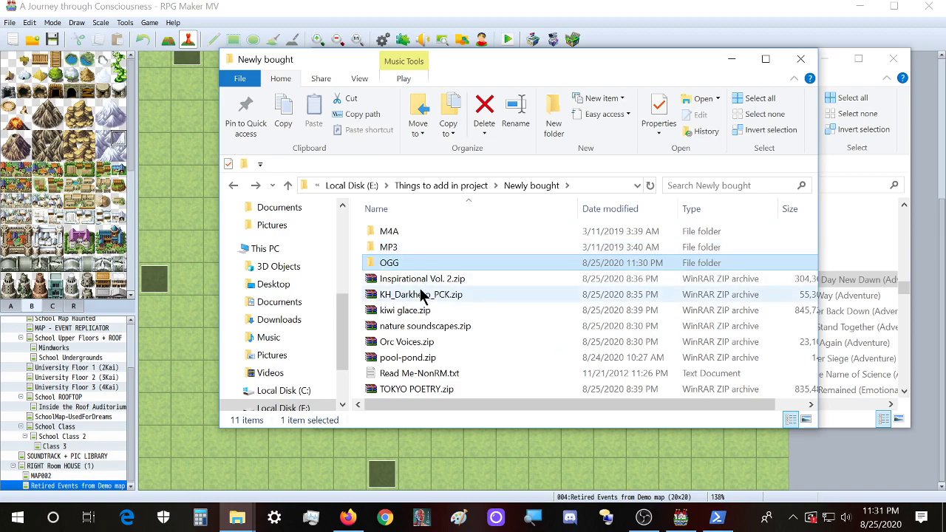
left_click(424, 279)
left_click(416, 234, "shift")
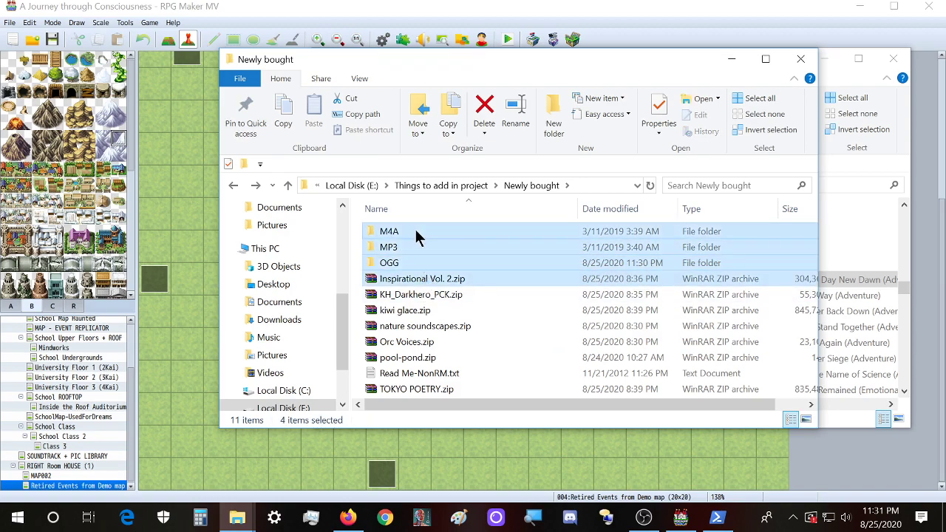
key("Delete")
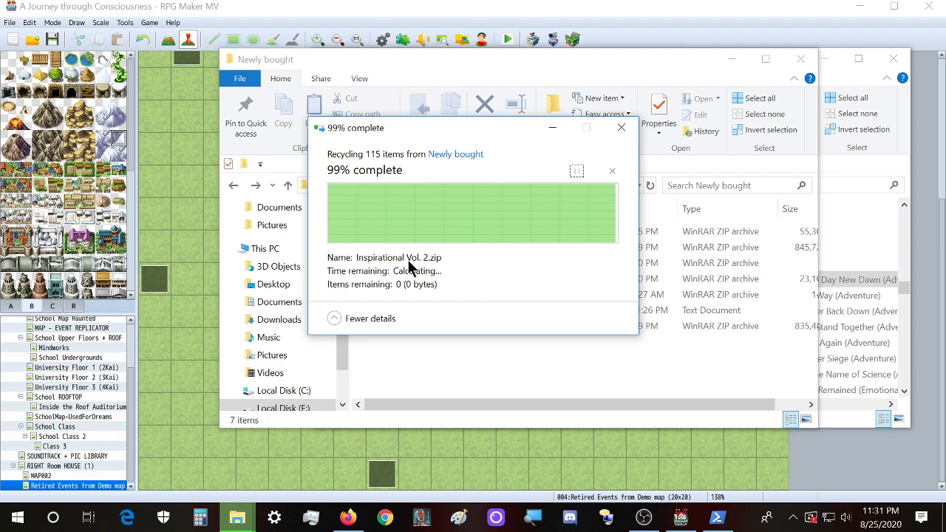
right_click(425, 235)
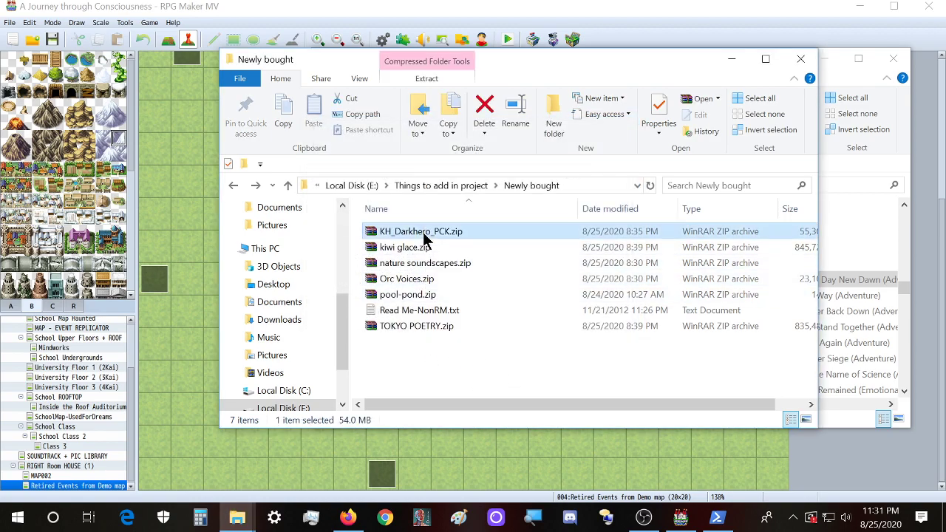
left_click(489, 207)
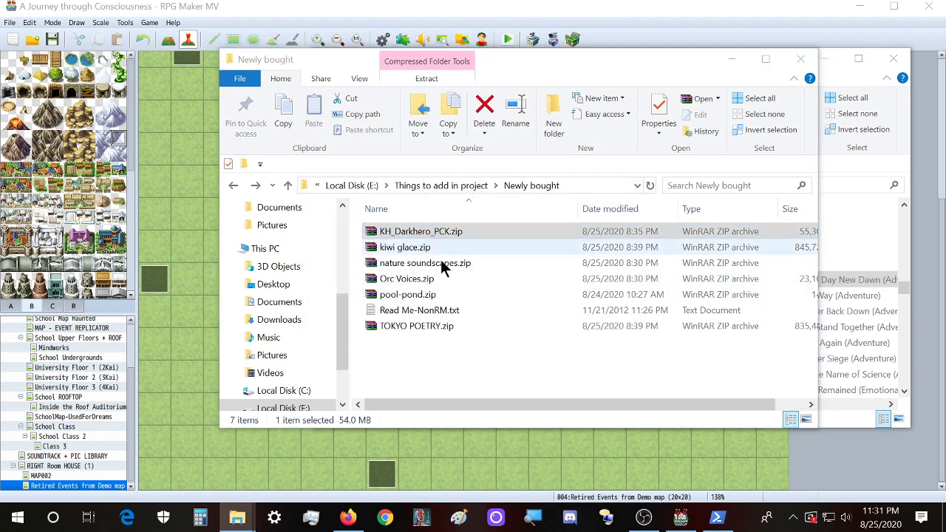
left_click(575, 404)
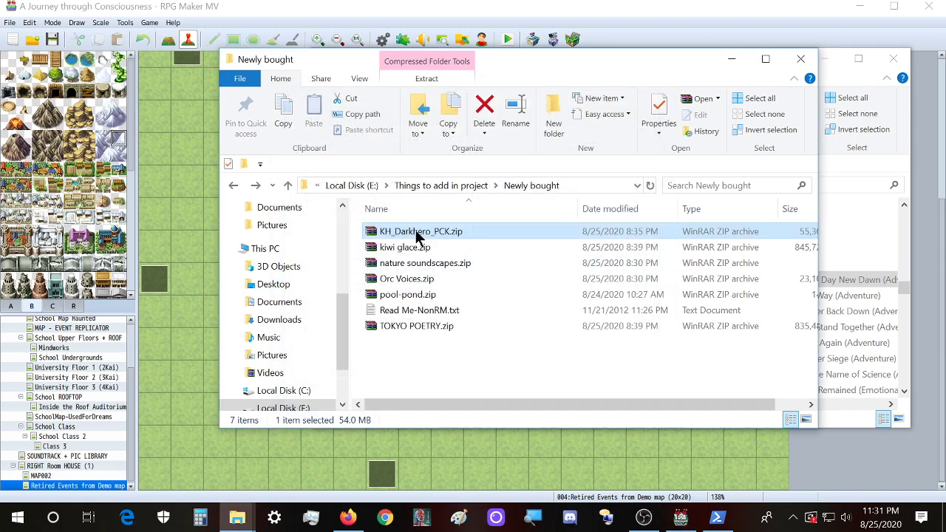
- Extract KH_Darkhero_PCK.zip directly into the Newly bought folder and open its extracted Battlers folder
right_click(414, 231)
left_click(484, 233)
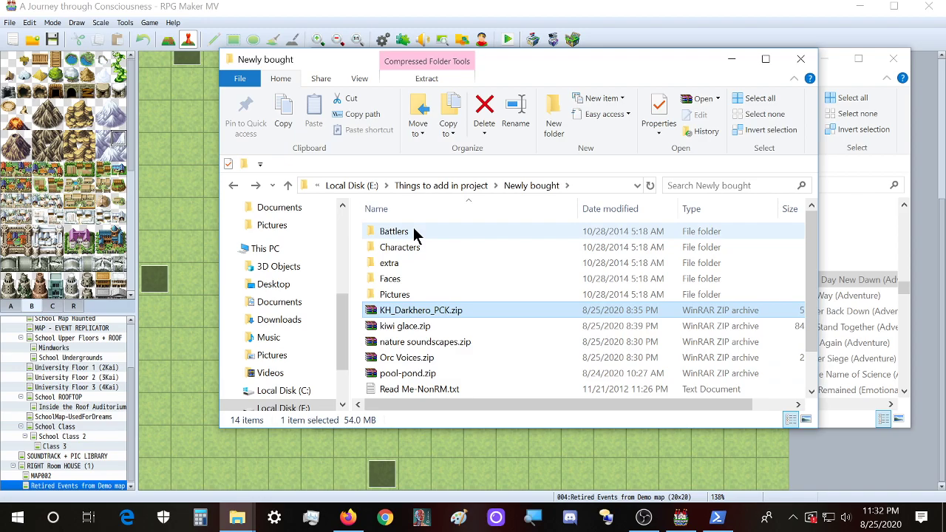
double_click(413, 230)
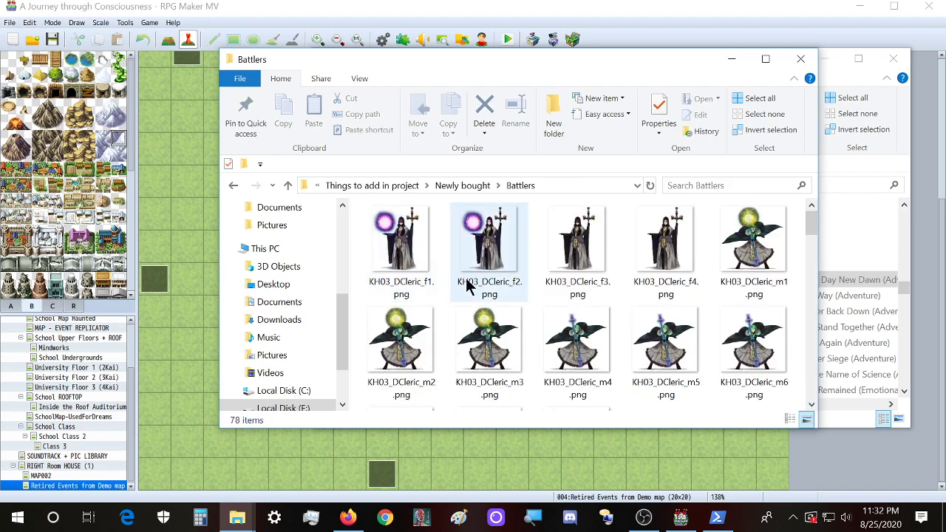
- Preview several KH03_DCleric battler images in the photo viewer, starting from KH03_DCleric_f3.png, and close the viewer
left_click(558, 249)
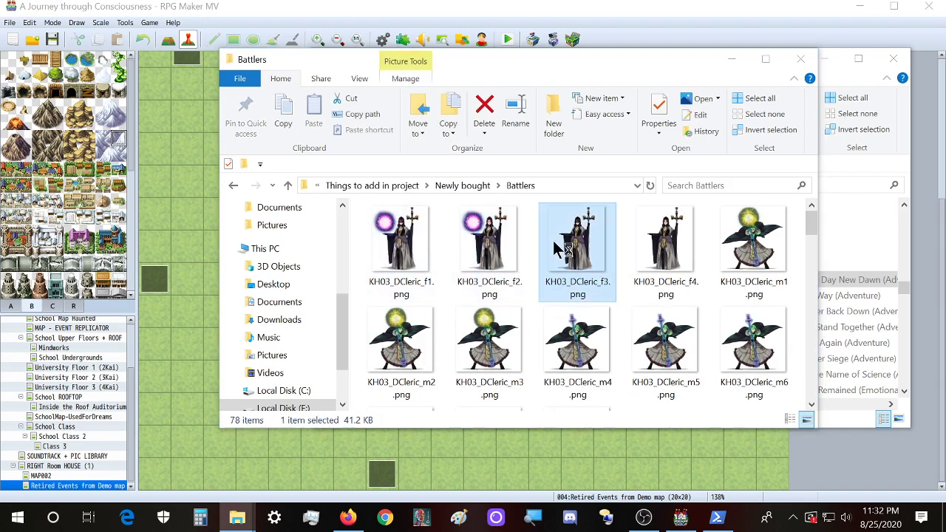
double_click(556, 244)
key("Right")
key("Right")
key("Right")
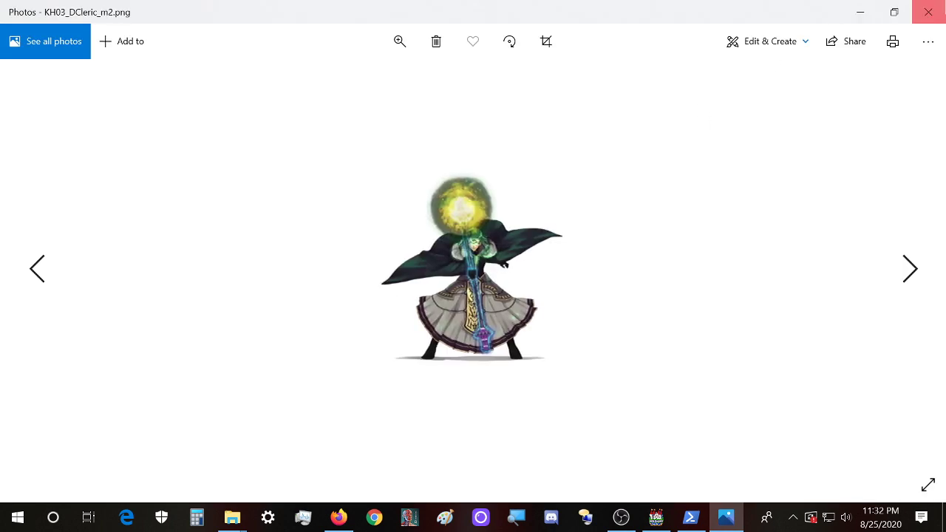
left_click(929, 12)
- Copy all images from the Battlers folder into the img\enemies folder of the AJourneyThroughConsciousnessDemo project
key("ctrl+a")
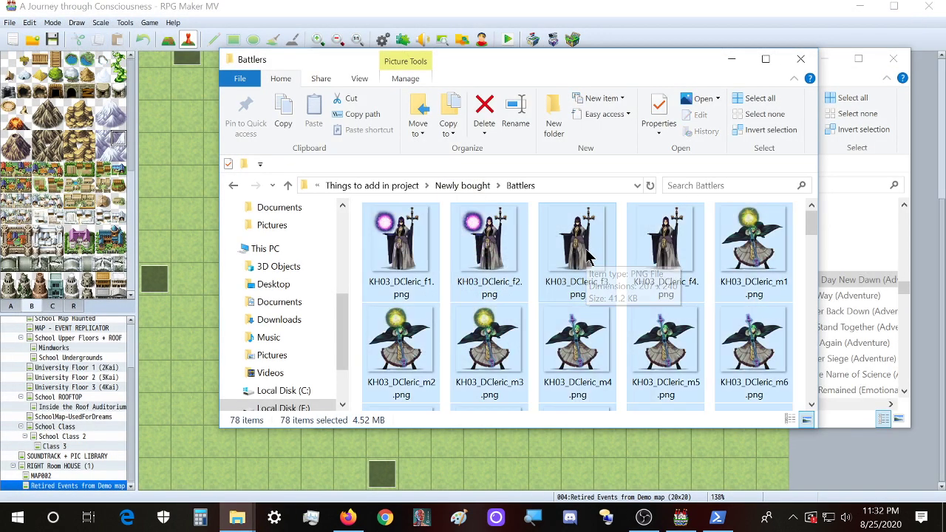
left_click(237, 523)
left_click(281, 467)
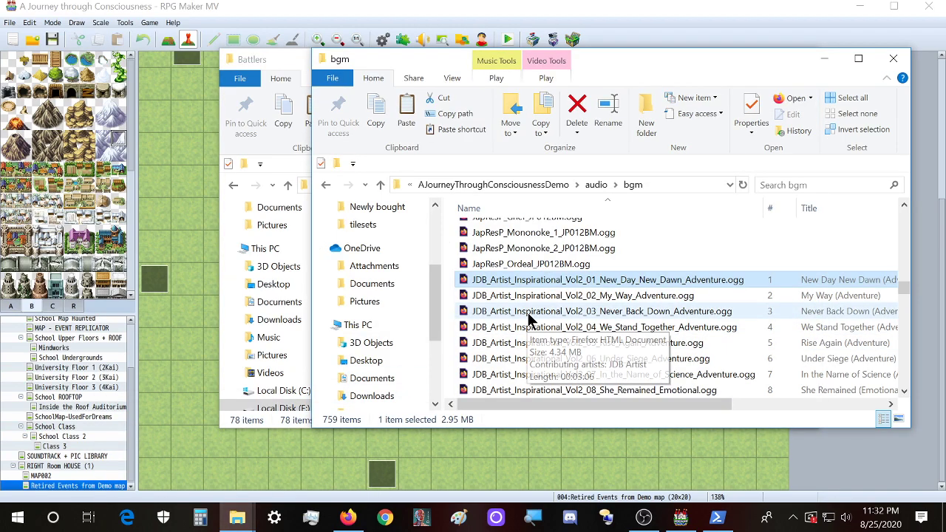
key("BackSpace")
key("BackSpace")
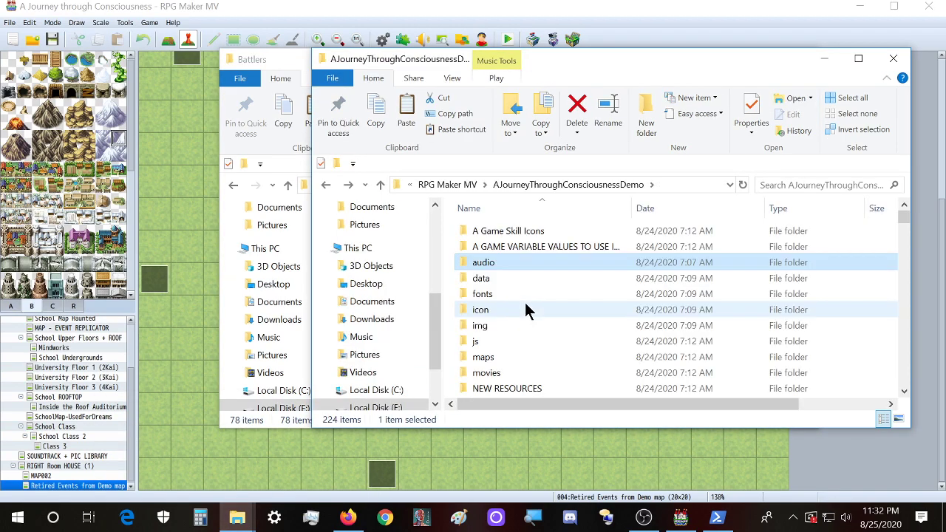
double_click(495, 326)
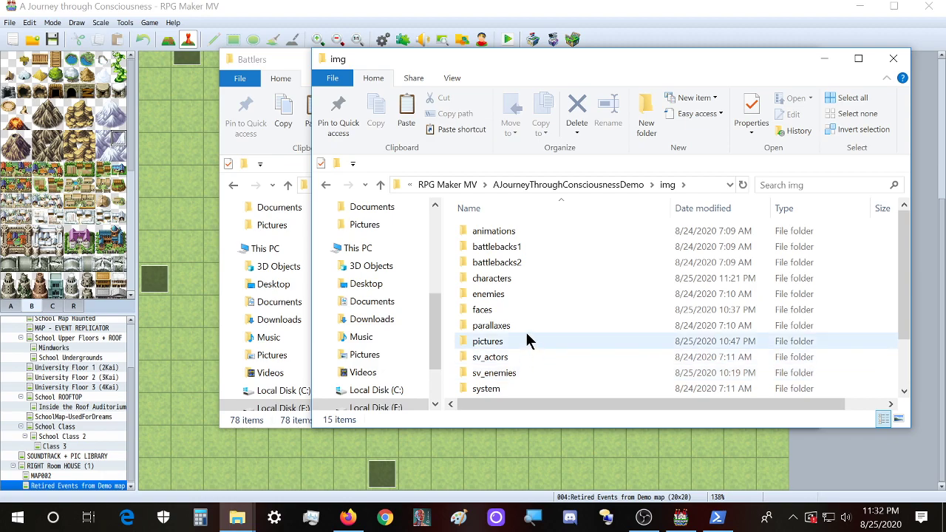
left_click(517, 290)
double_click(518, 293)
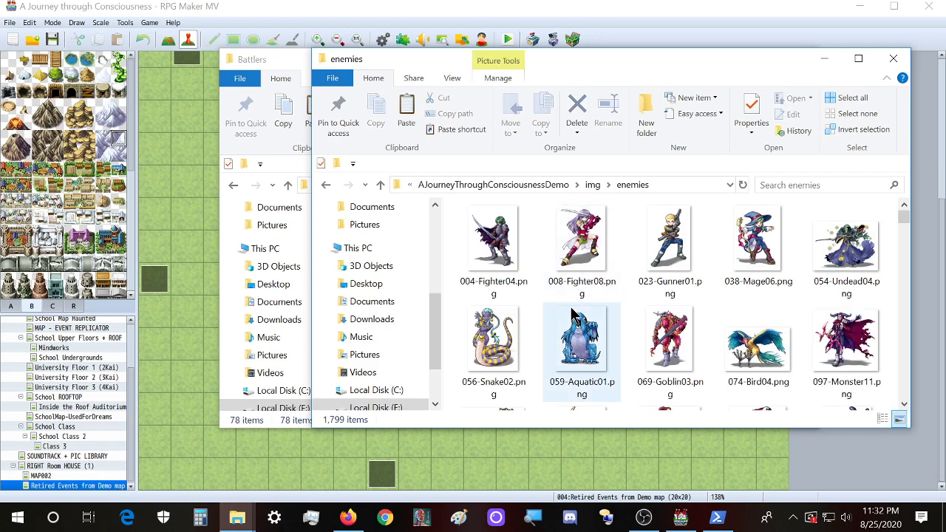
key("ctrl+v")
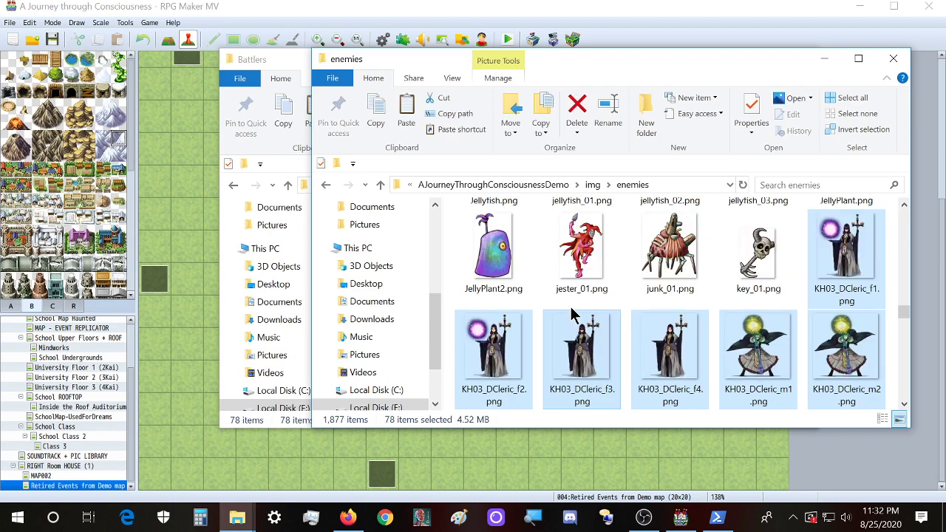
- Open the project's img\sv_enemies folder and examine which KH battler images it already contains
key("BackSpace")
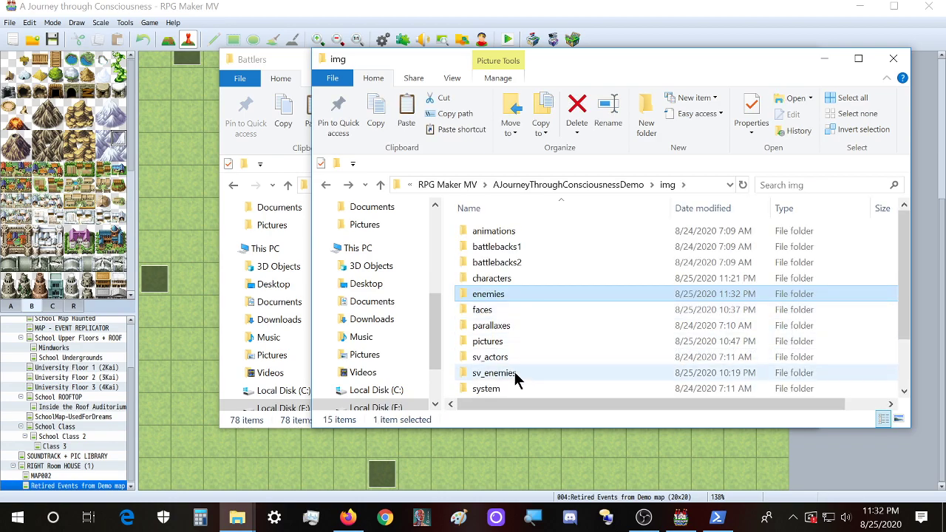
double_click(515, 375)
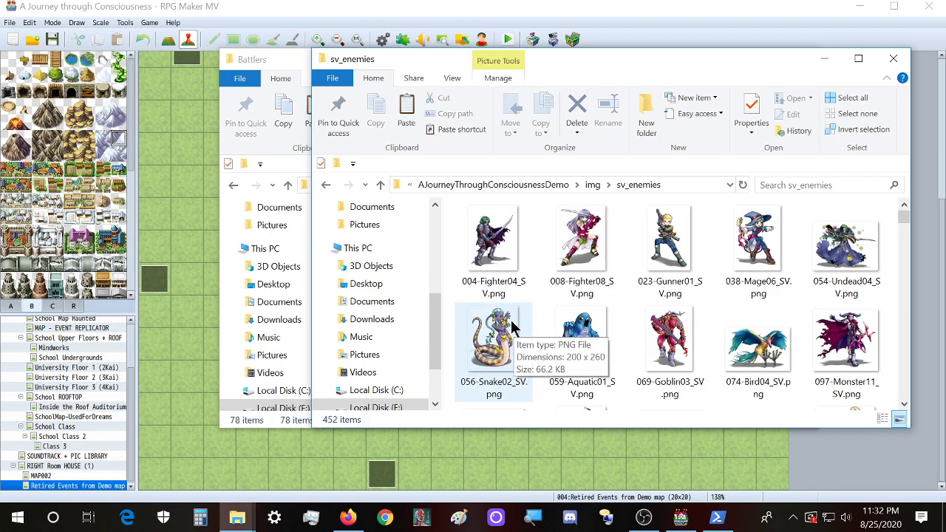
scroll(511, 329, "down", 3)
scroll(510, 329, "down", 3)
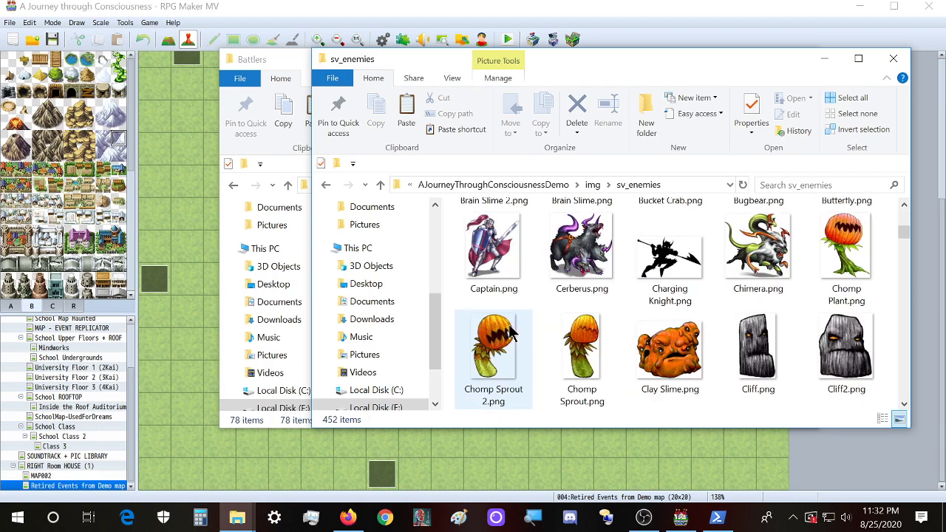
scroll(510, 331, "down", 3)
scroll(510, 332, "up", 3)
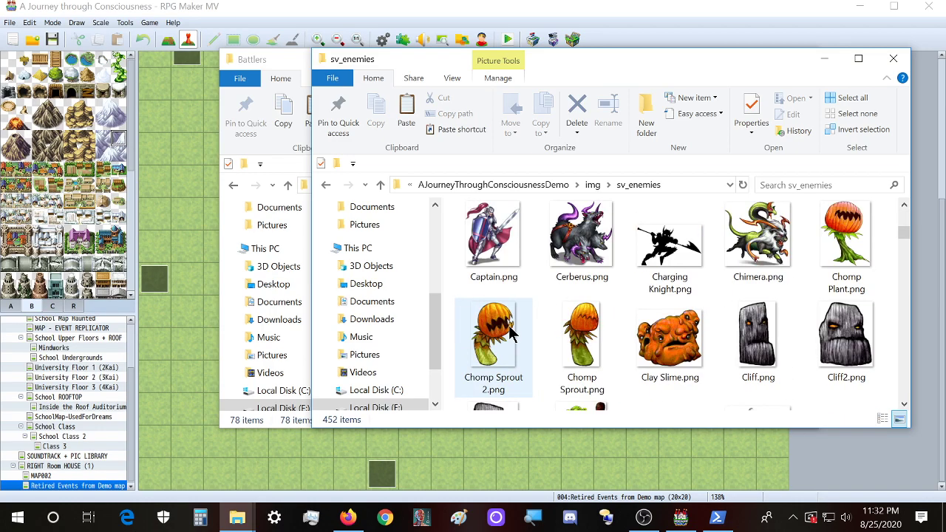
scroll(510, 332, "up", 6)
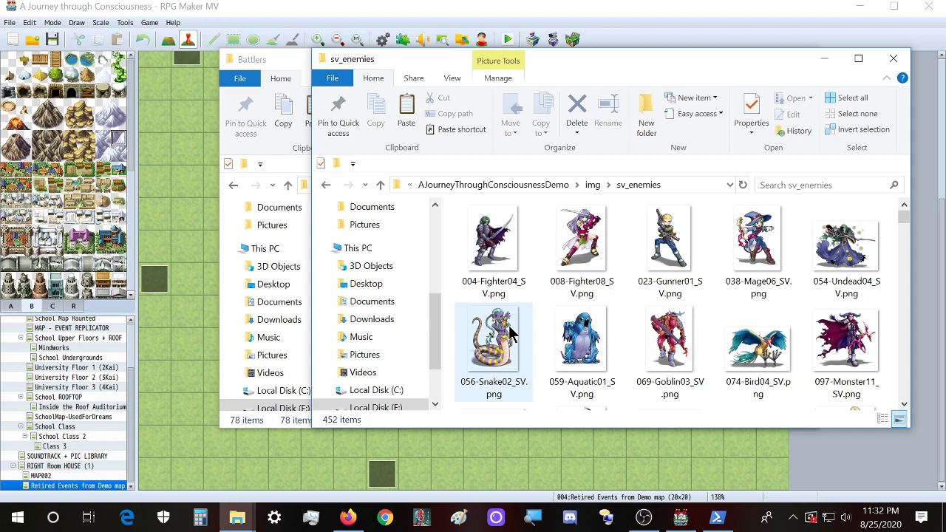
scroll(510, 333, "down", 10)
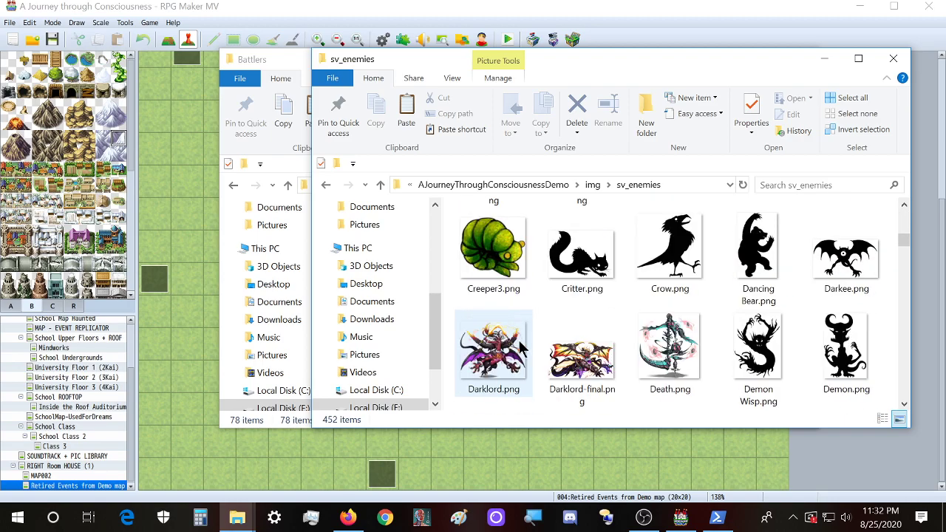
scroll(528, 355, "down", 15)
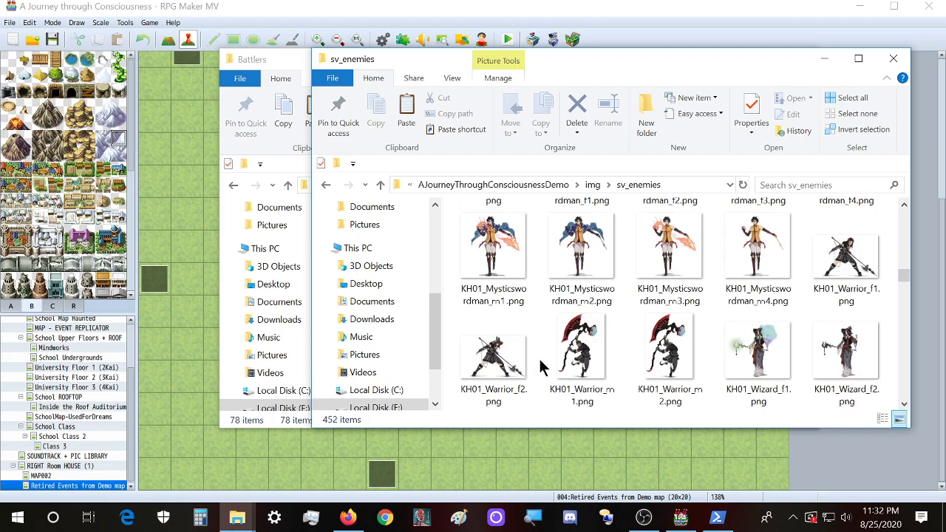
scroll(540, 366, "up", 1)
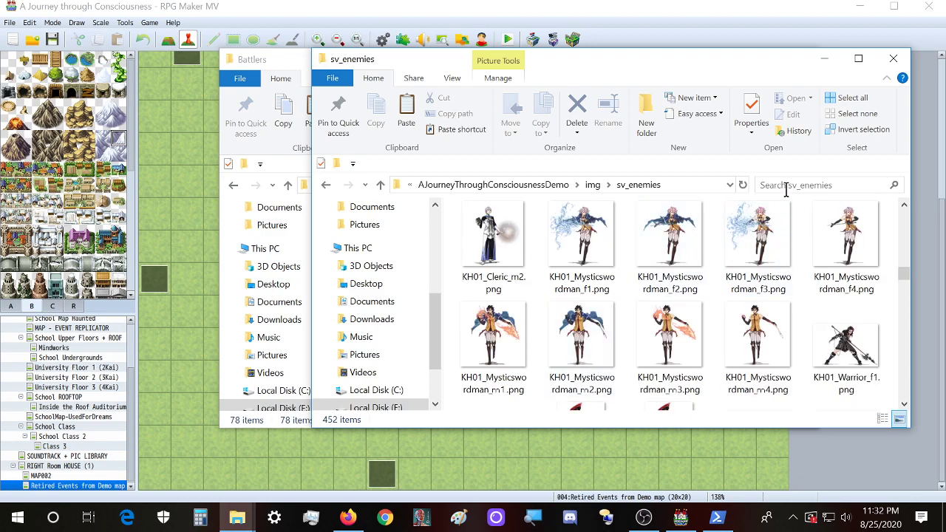
scroll(684, 251, "up", 1)
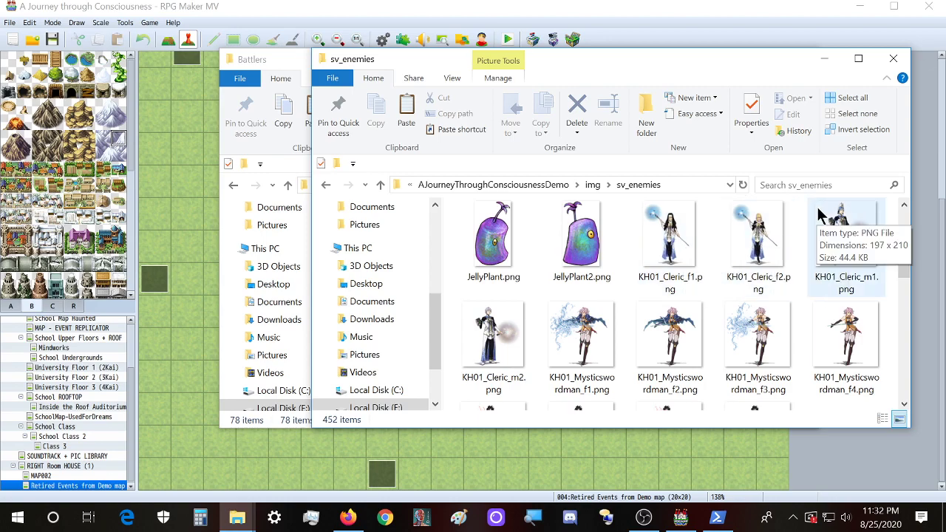
- Search the sv_enemies folder for "kh" and examine which direction the KH battler images face
left_click(783, 184)
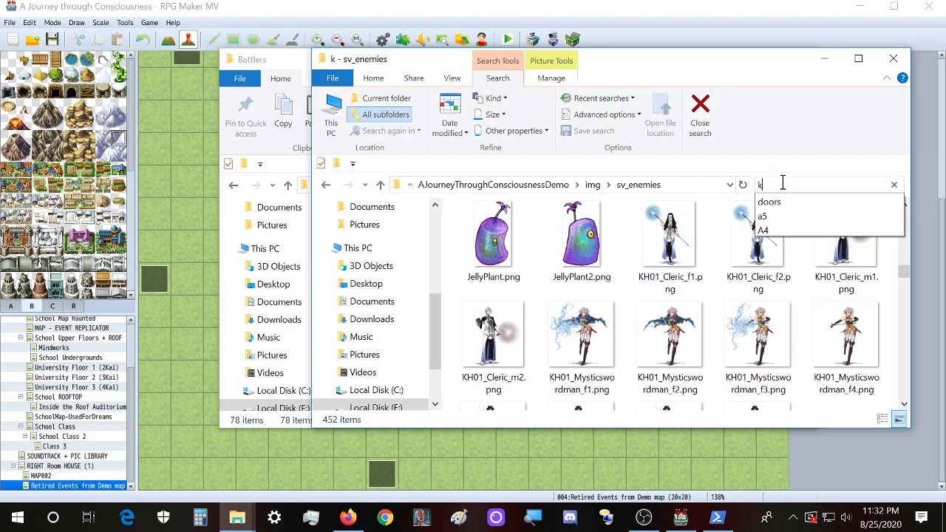
key("Return")
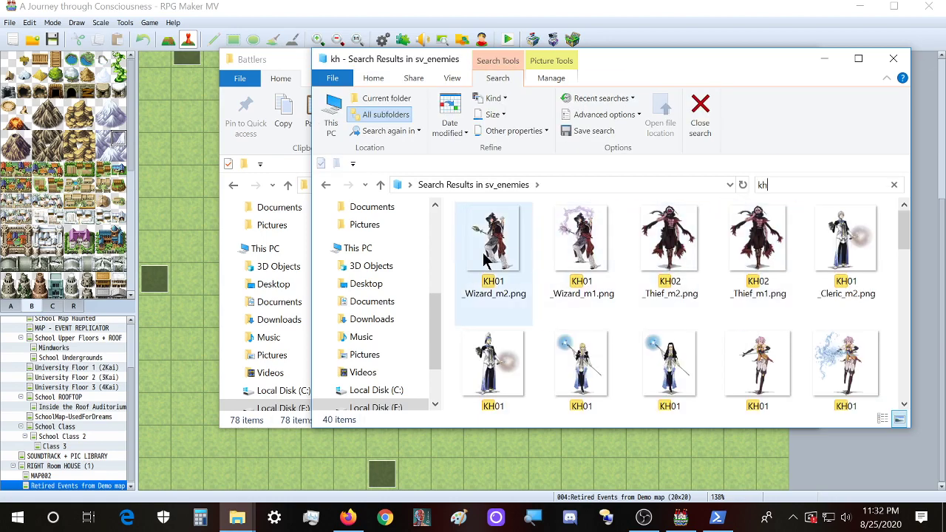
left_click(497, 255)
scroll(503, 266, "down", 6)
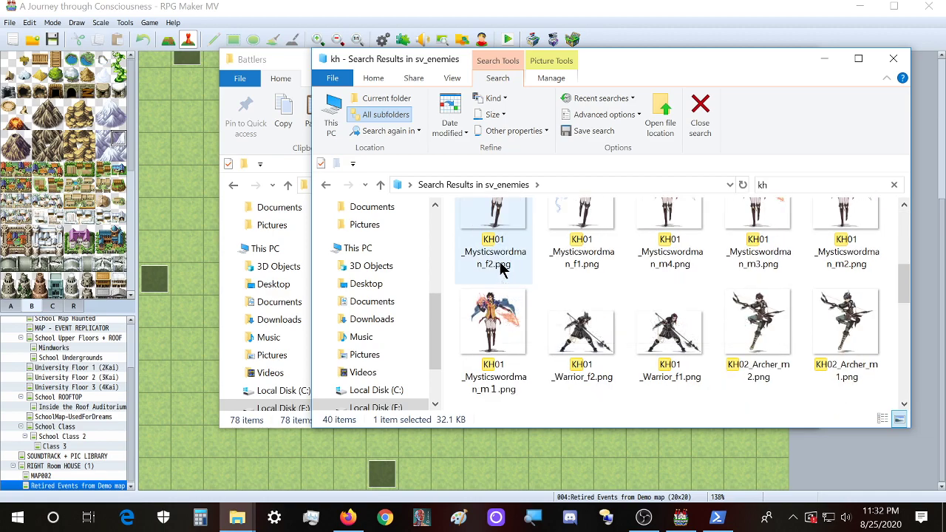
scroll(525, 295, "down", 6)
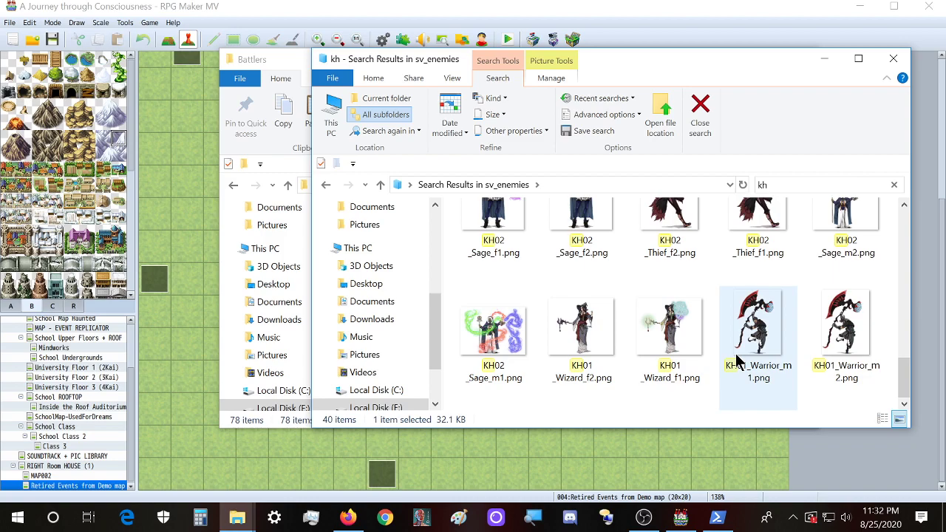
mouse_move(736, 360)
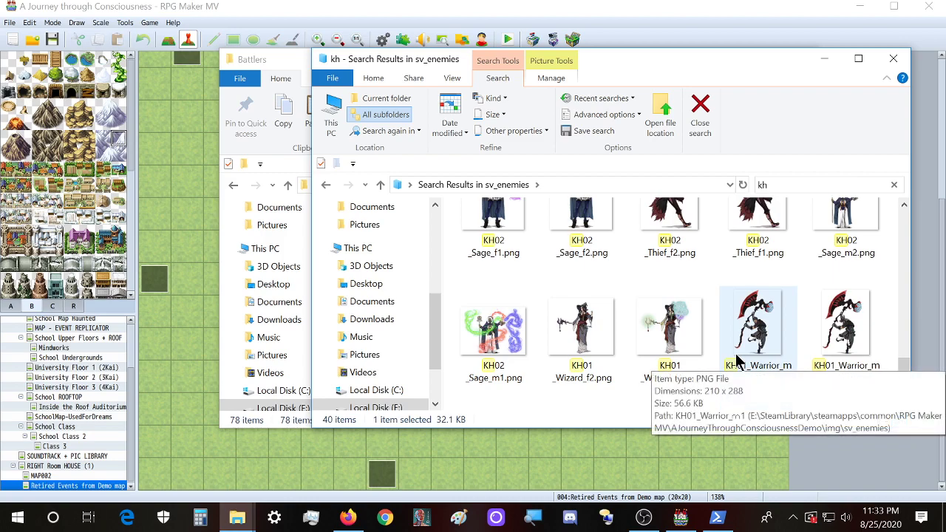
left_click(788, 185)
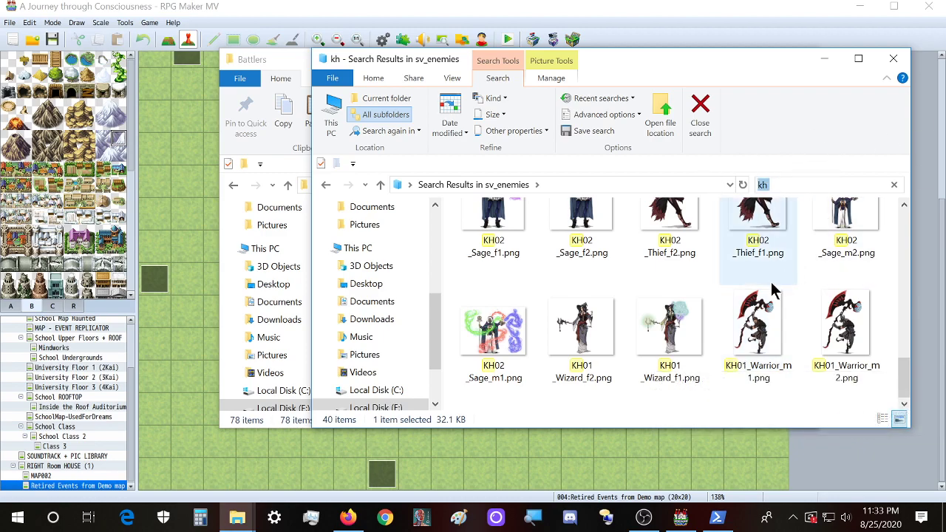
scroll(760, 292, "up", 2)
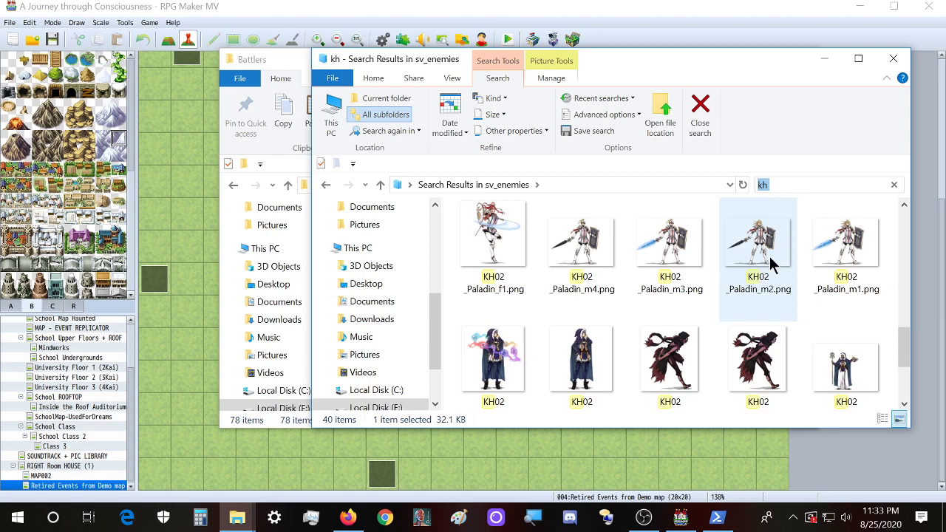
scroll(619, 303, "up", 3)
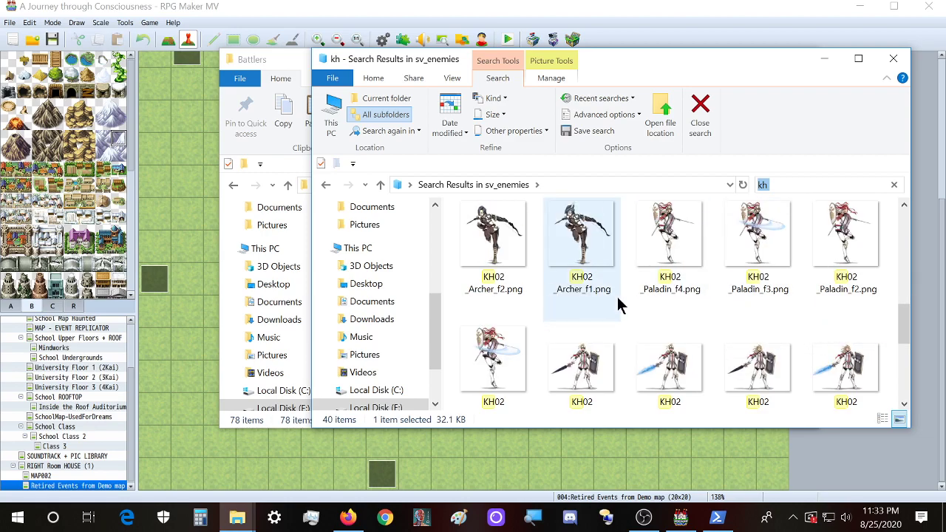
scroll(618, 303, "up", 2)
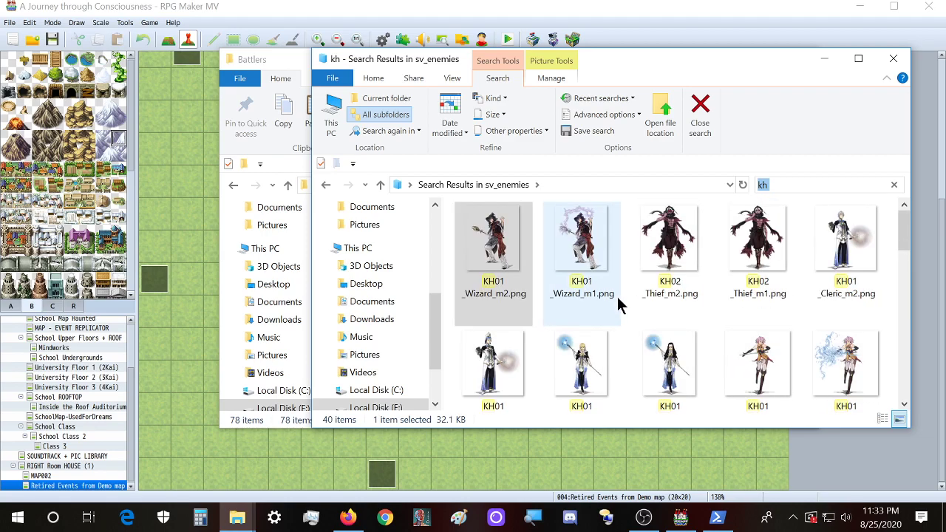
- Select the KH02_Thief_m, KH01_Cleric_f and all KH01_Mysticswordman images in the sv_enemies search results
left_click(685, 272)
left_click(747, 266, "ctrl")
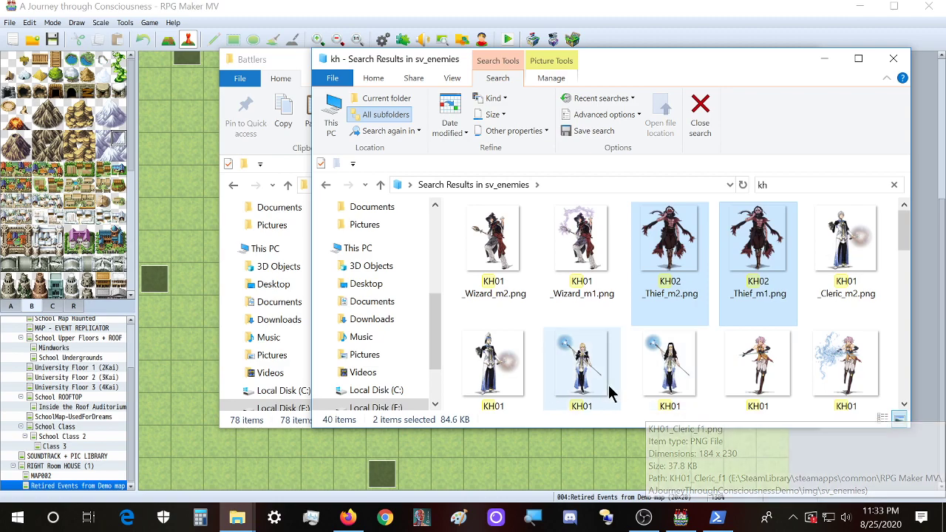
scroll(515, 392, "down", 1)
left_click(596, 336, "ctrl")
left_click(669, 333, "ctrl")
left_click(756, 340, "ctrl")
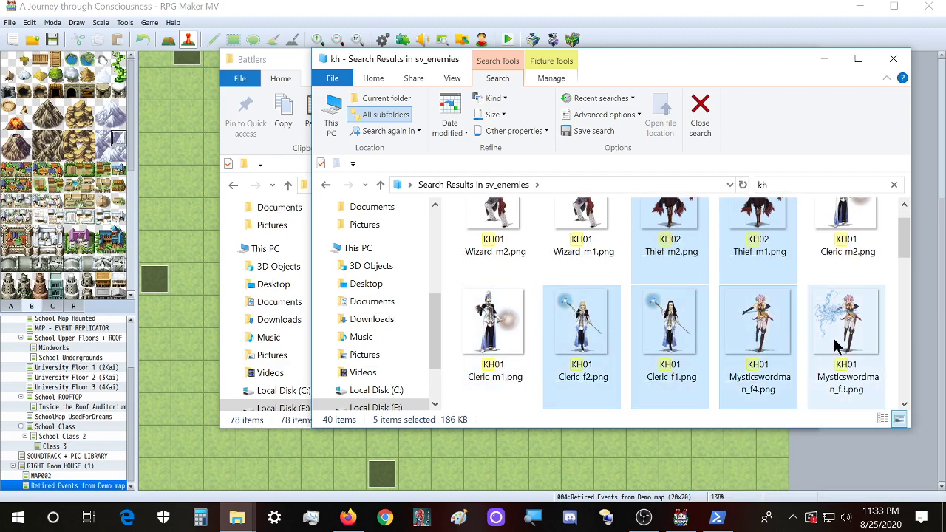
left_click(836, 347, "ctrl")
scroll(640, 328, "down", 3)
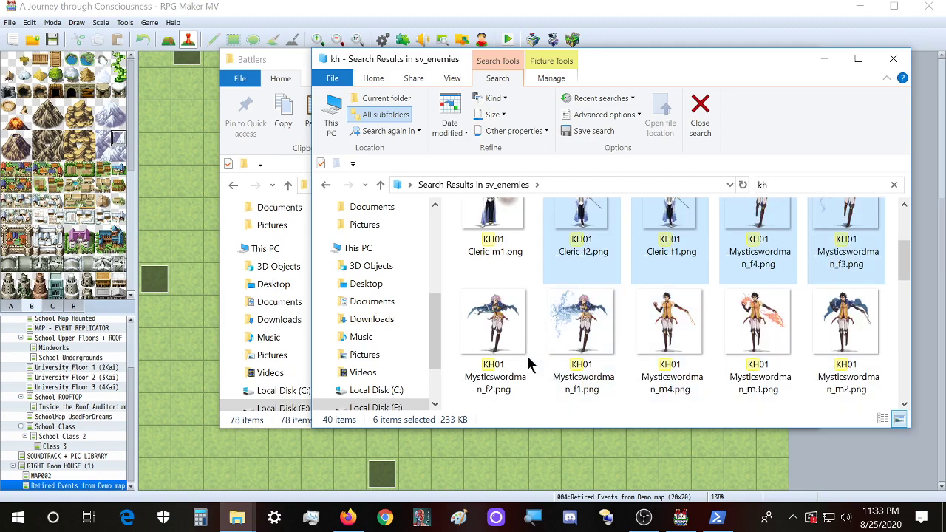
left_click(494, 348, "ctrl")
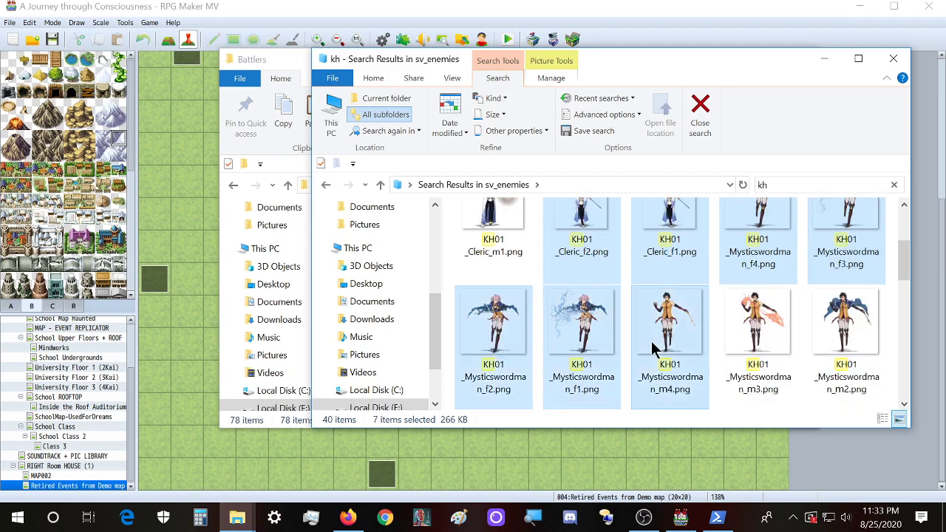
scroll(867, 331, "down", 1)
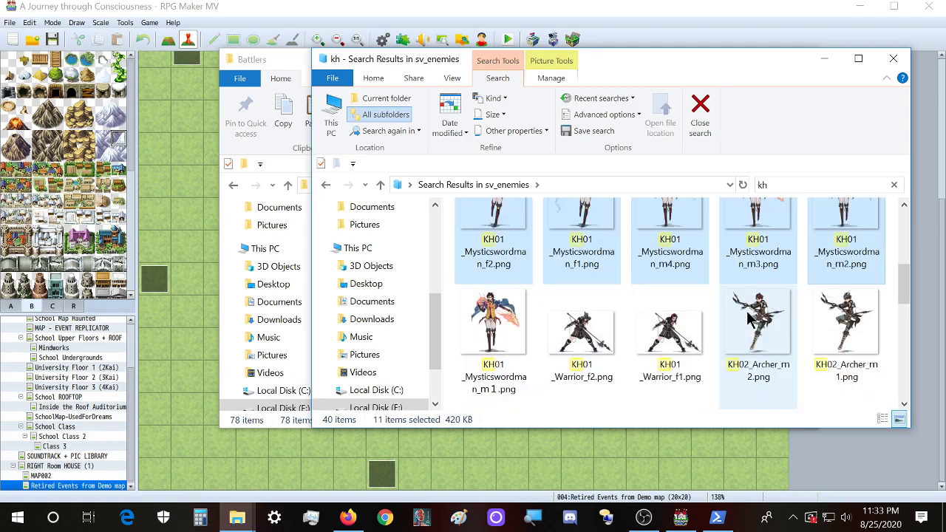
left_click(494, 356, "ctrl")
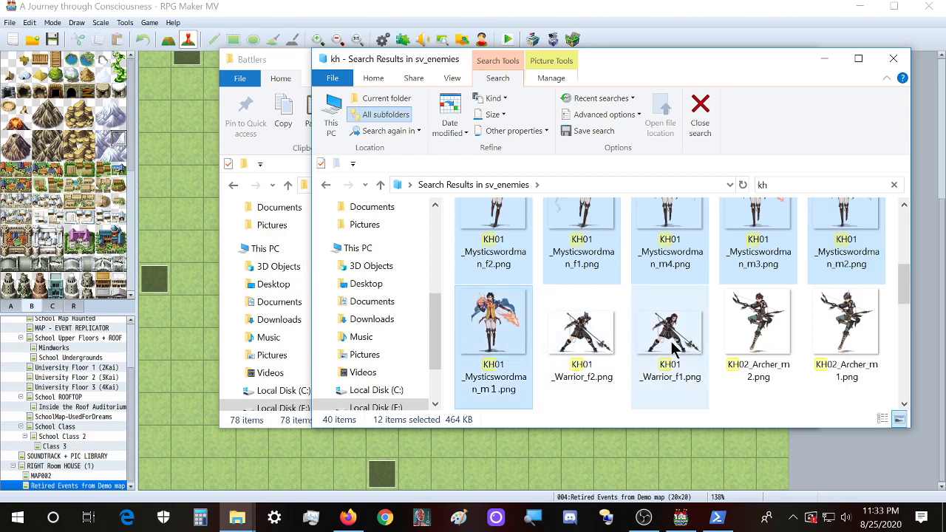
- Add the four KH02_Archer images and KH02_Paladin_f4, f3 and f2 to the selection
left_click(764, 353, "ctrl")
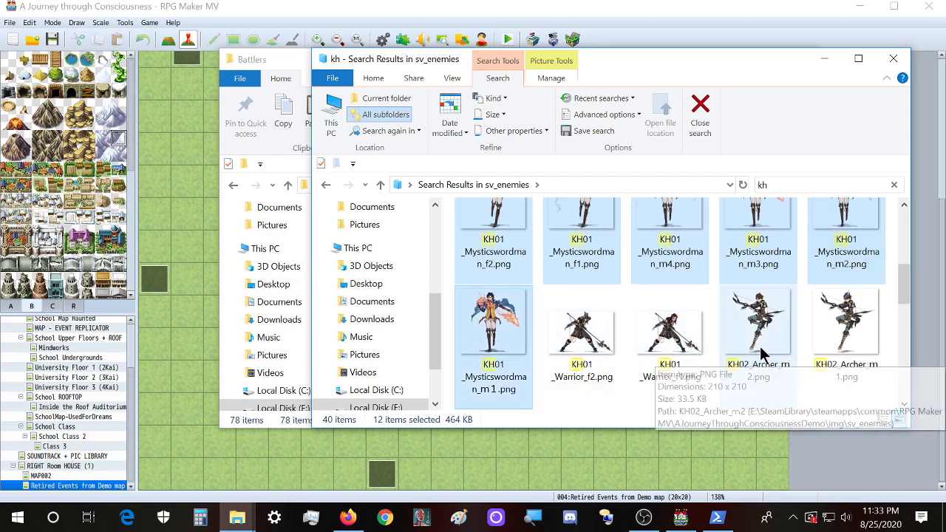
left_click(822, 319, "ctrl")
scroll(584, 326, "down", 1)
left_click(497, 348, "ctrl")
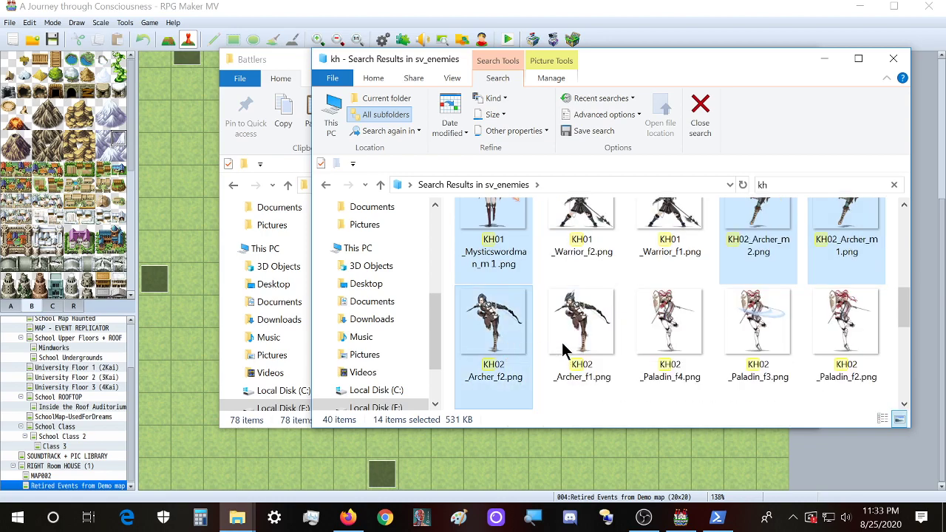
left_click(582, 347, "ctrl")
left_click(669, 345, "ctrl")
left_click(768, 344, "ctrl")
left_click(847, 328, "ctrl")
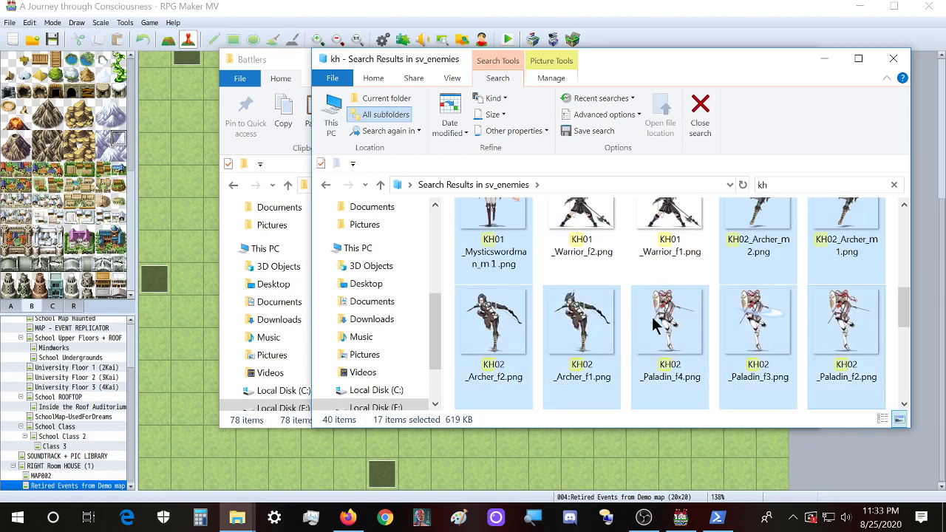
scroll(693, 327, "down", 1)
left_click(581, 336, "ctrl")
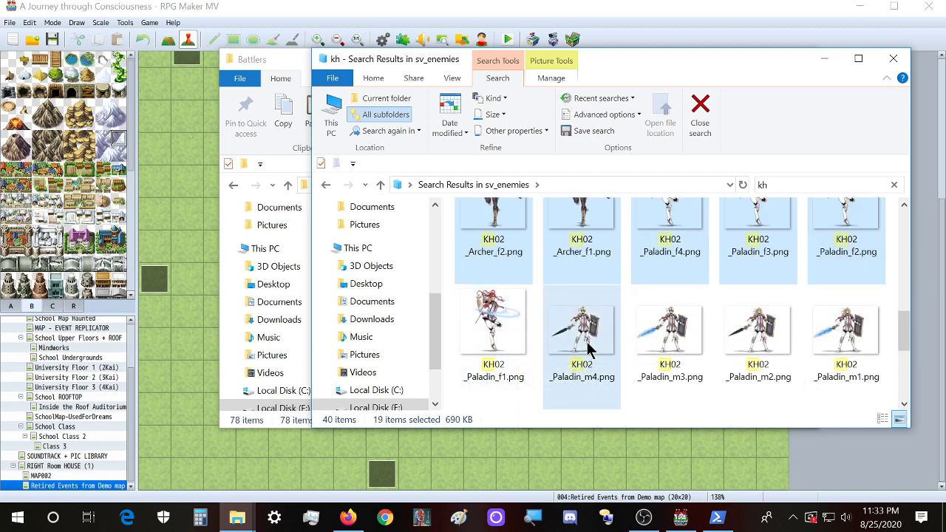
left_click(669, 337, "ctrl")
left_click(749, 338, "ctrl")
left_click(855, 337, "ctrl")
scroll(643, 333, "down", 1)
scroll(643, 333, "up", 1)
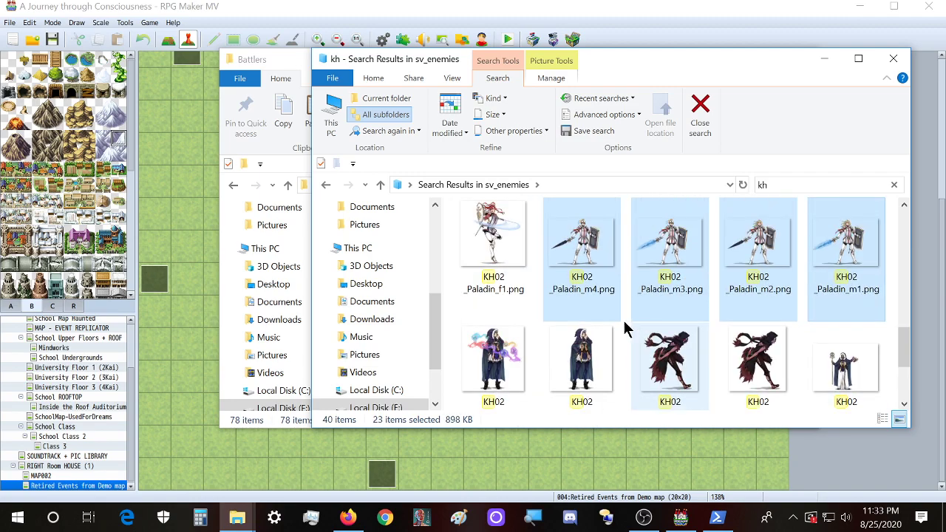
left_click(592, 295, "ctrl")
left_click(676, 291, "ctrl")
left_click(853, 279, "ctrl")
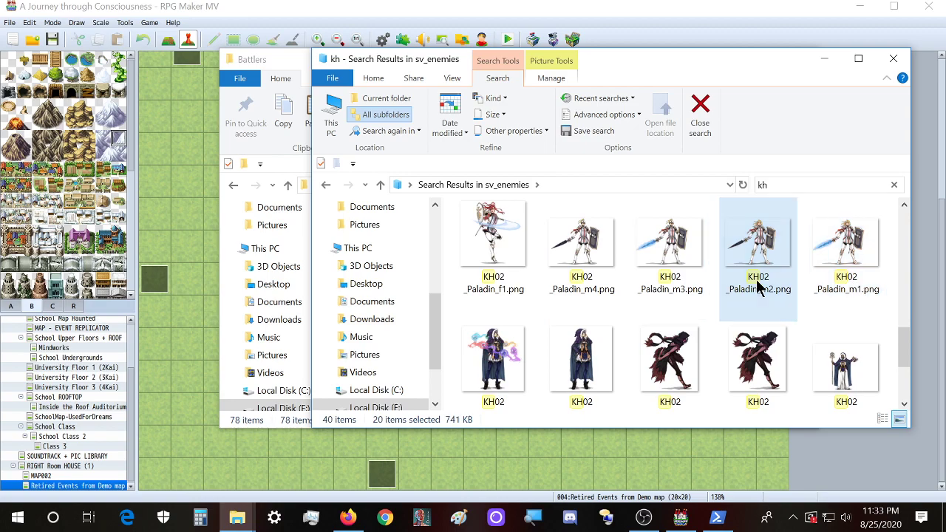
left_click(756, 279, "ctrl")
- Add the KH02_Sage_m, KH01_Wizard_f and KH01_Warrior_m images to the selection and move all selected images from sv_enemies into img\enemies
scroll(735, 374, "down", 1)
scroll(794, 362, "down", 2)
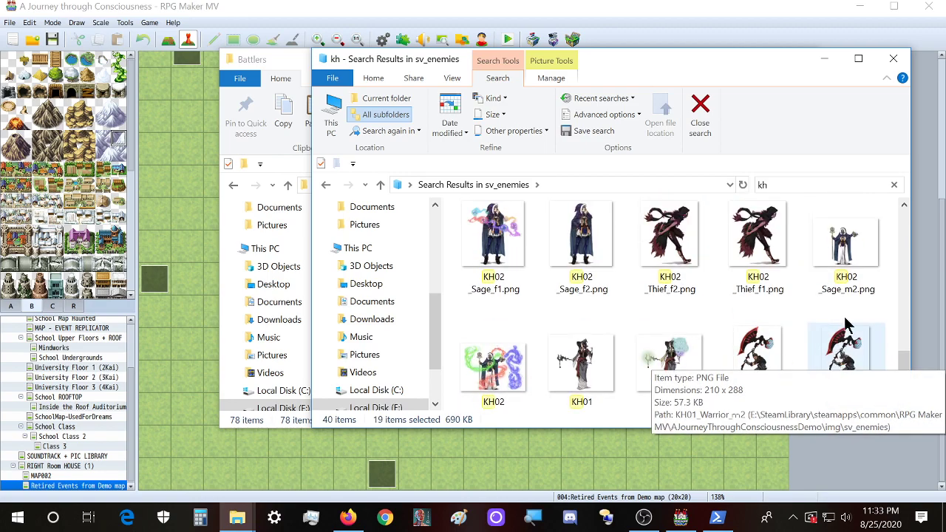
left_click(846, 244, "ctrl")
left_click(513, 345, "ctrl")
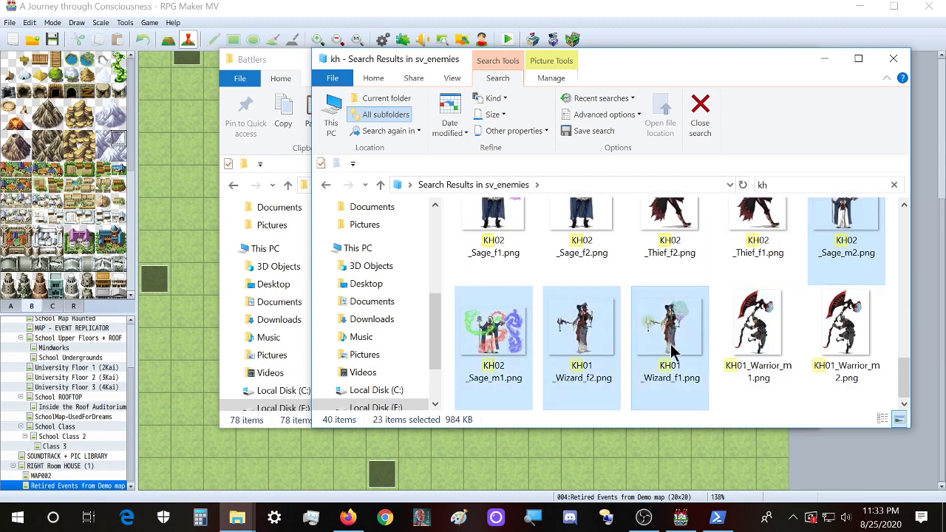
left_click(758, 325, "ctrl")
left_click(846, 325, "ctrl")
scroll(636, 323, "up", 8)
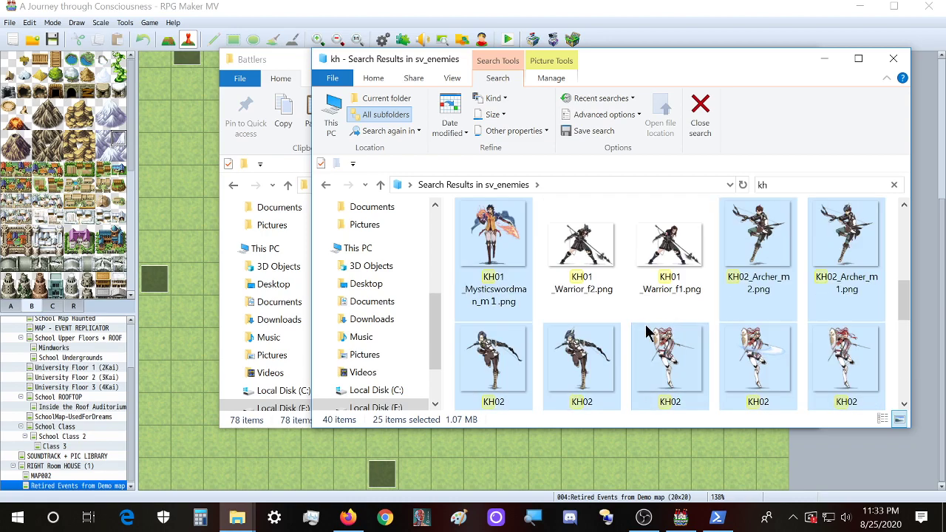
key("ctrl+x")
key("alt+Left")
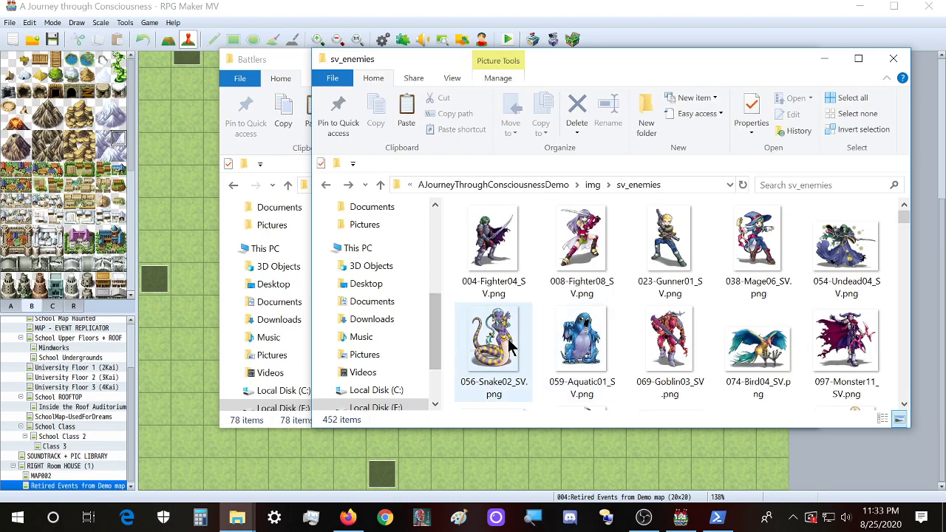
key("alt+Up")
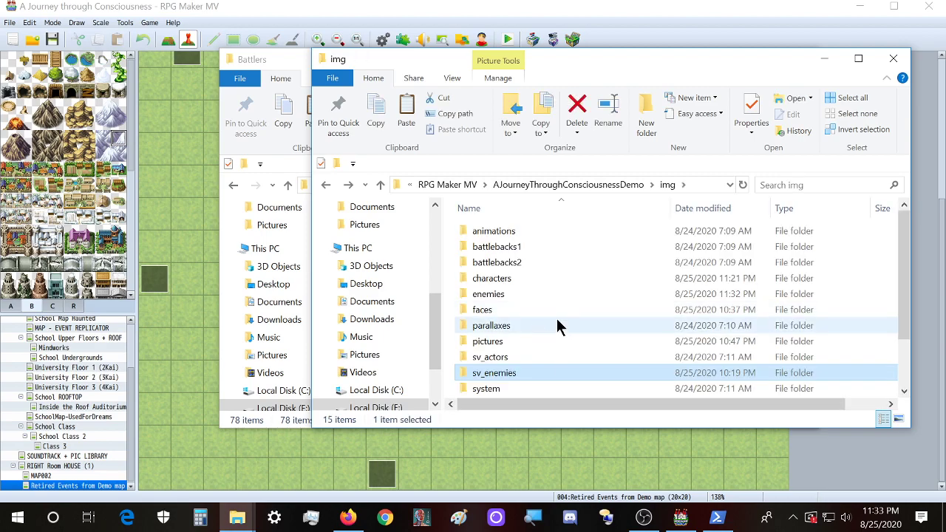
double_click(513, 295)
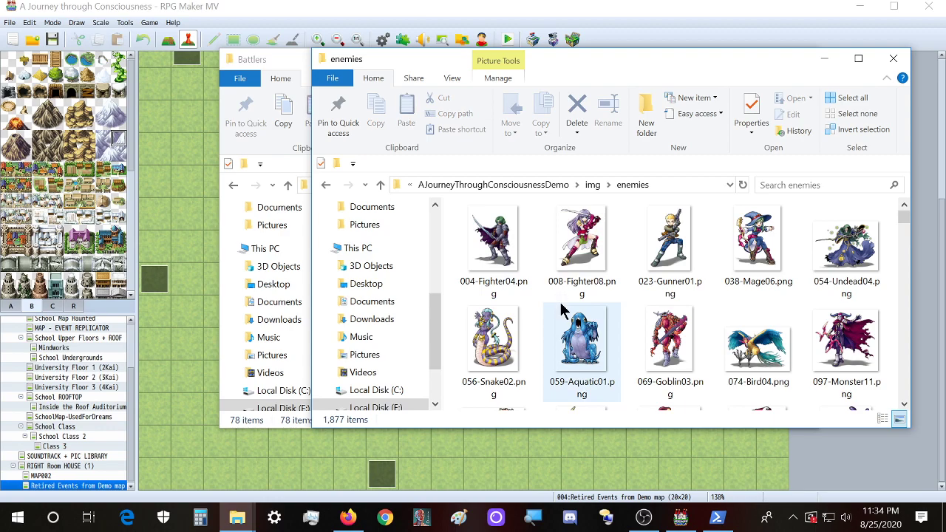
key("ctrl+v")
scroll(608, 318, "up", 2)
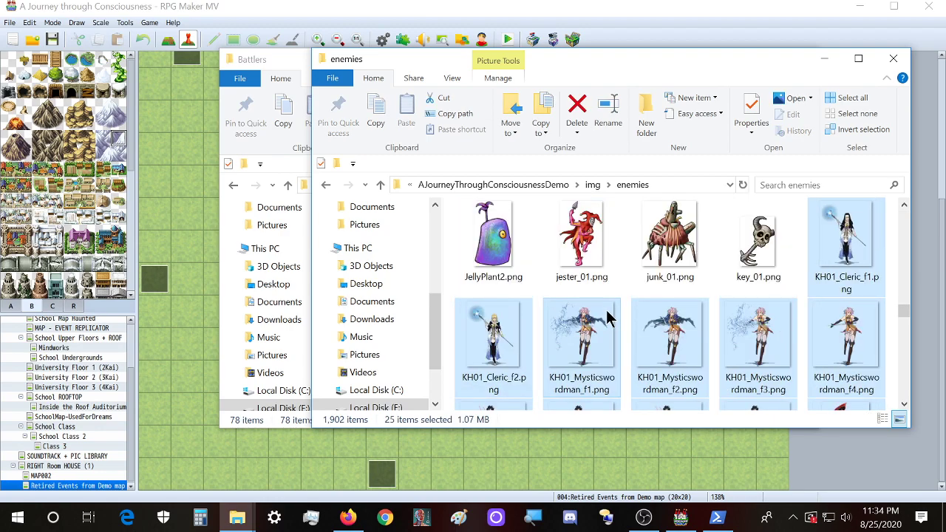
- Copy all images from the Newly bought\Battlers folder into the project's img\pictures folder
left_click(292, 65)
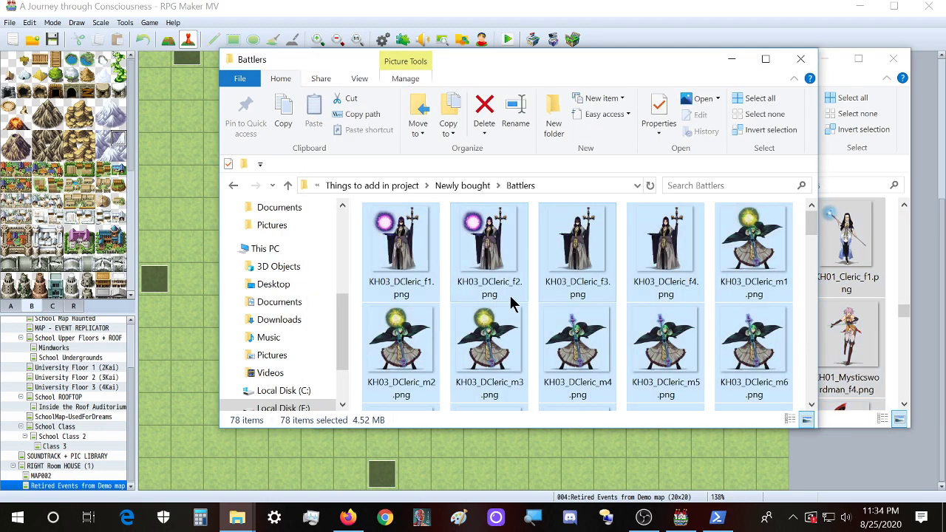
left_click(541, 294)
scroll(542, 294, "down", 10)
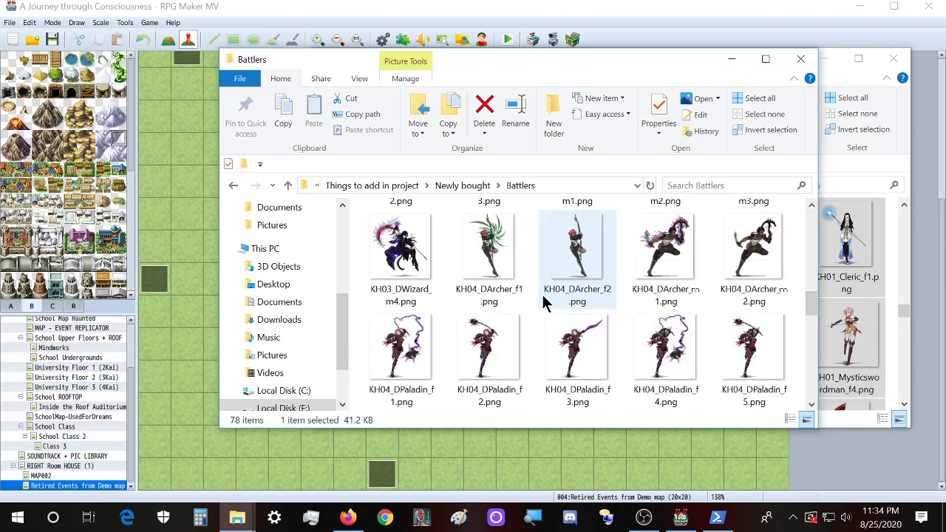
key("ctrl+a")
key("ctrl+c")
left_click(869, 87)
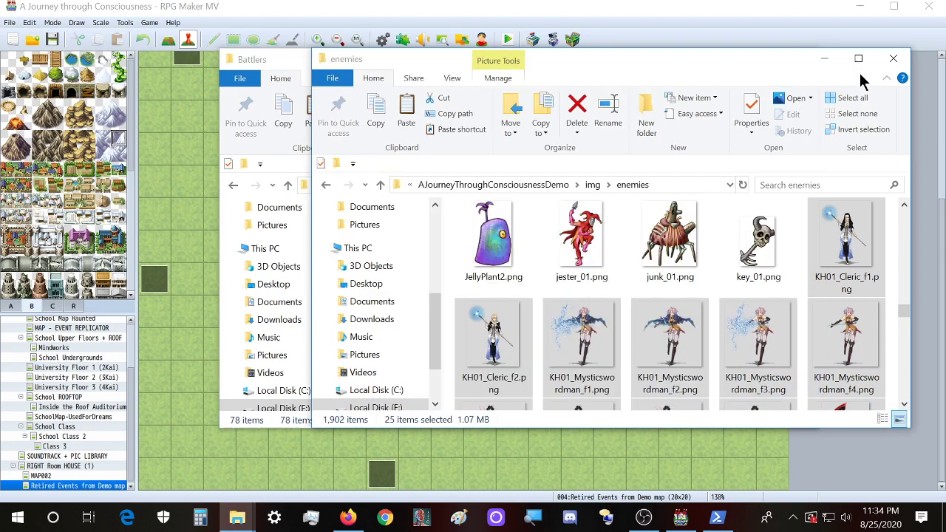
key("alt+Up")
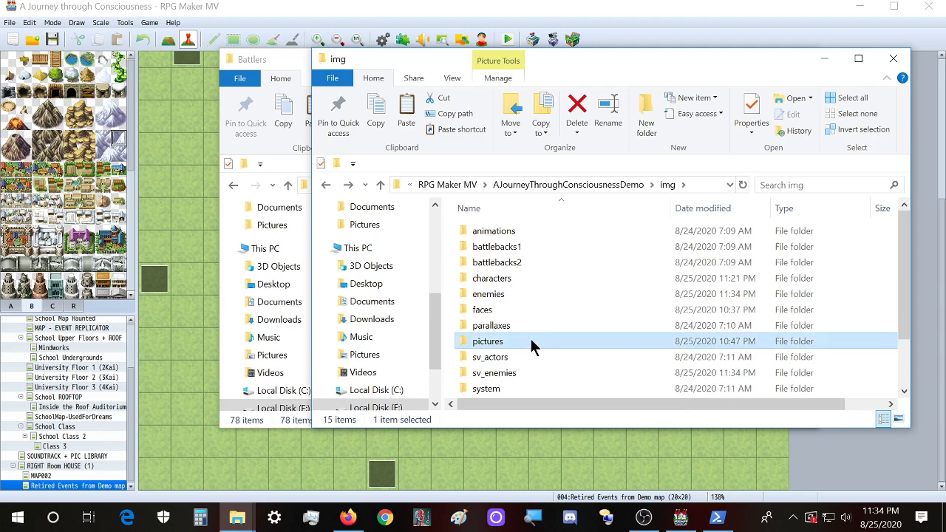
double_click(530, 337)
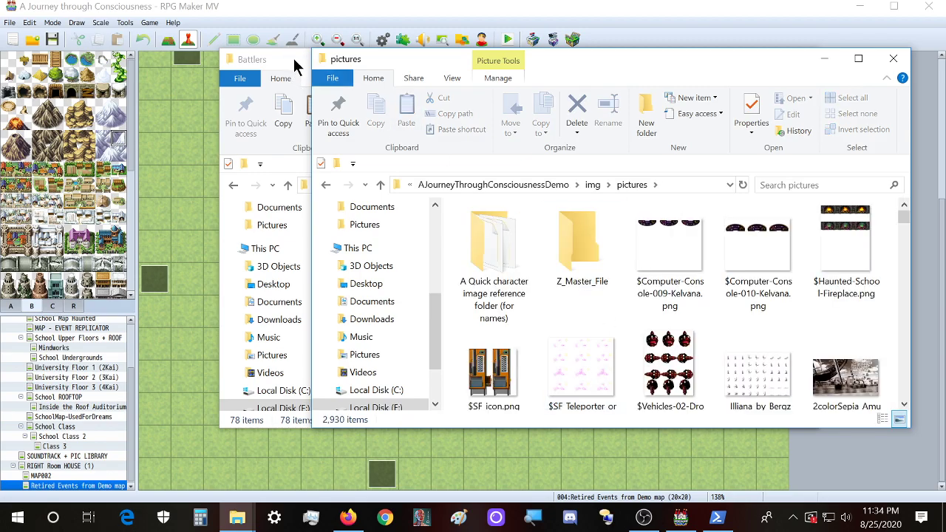
key("ctrl+v")
- Return to the Newly bought folder's window and open its Characters folder
mouse_move(237, 518)
left_click(207, 473)
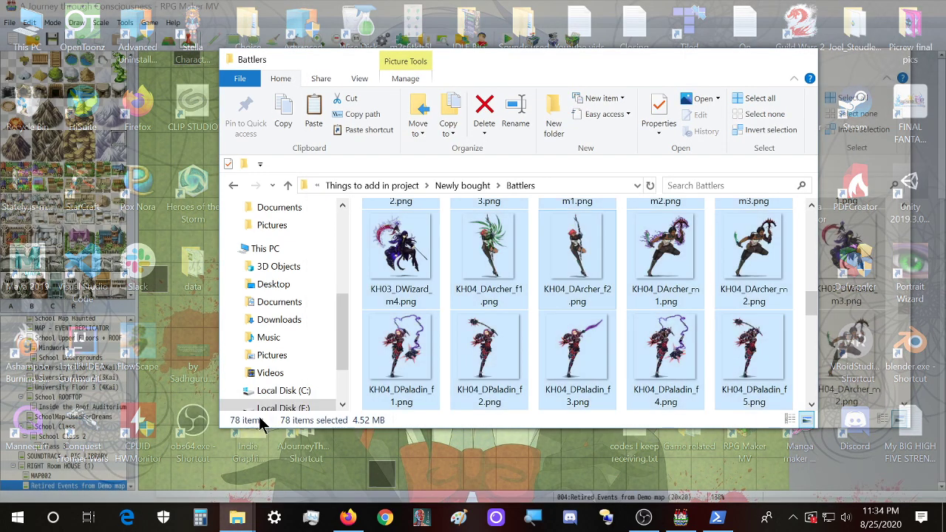
key("alt+Up")
double_click(440, 252)
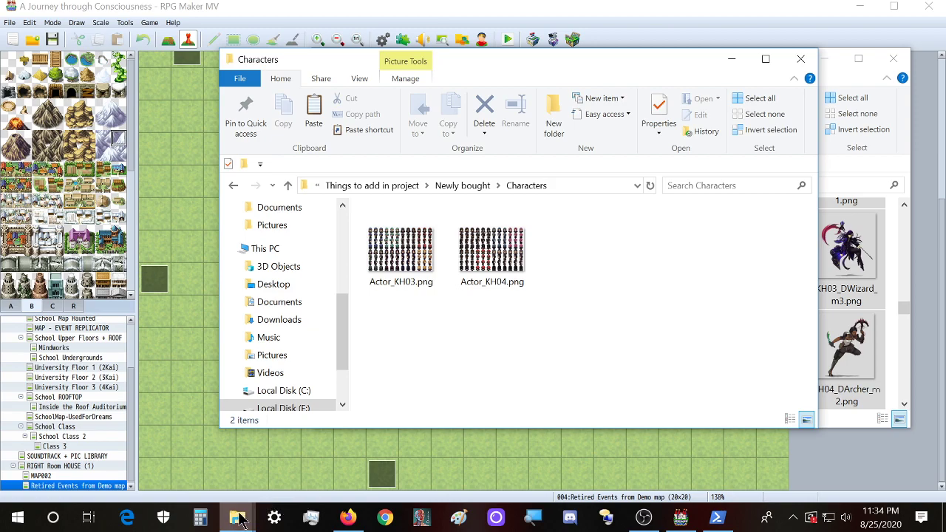
- Arrange the two folder windows side by side and open the project's img\characters folder
left_click_drag(421, 61, 271, 63)
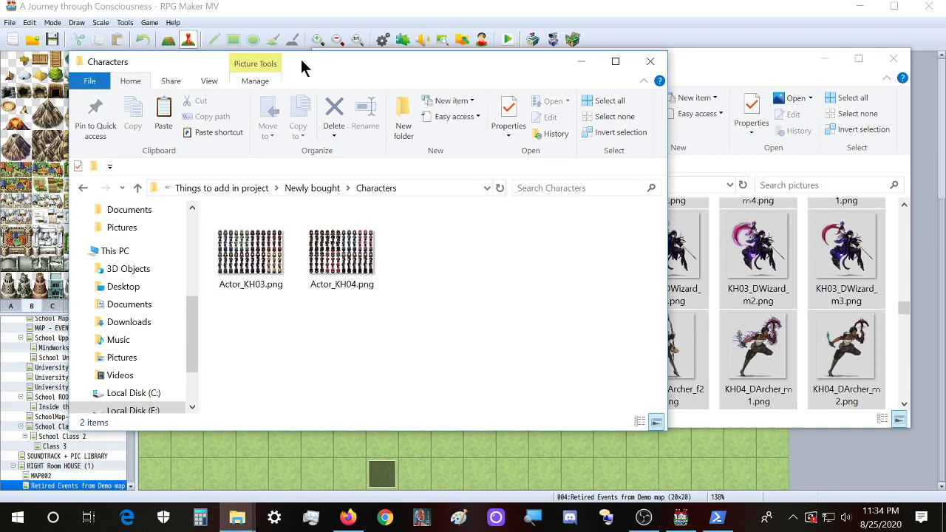
left_click(683, 58)
key("alt+Up")
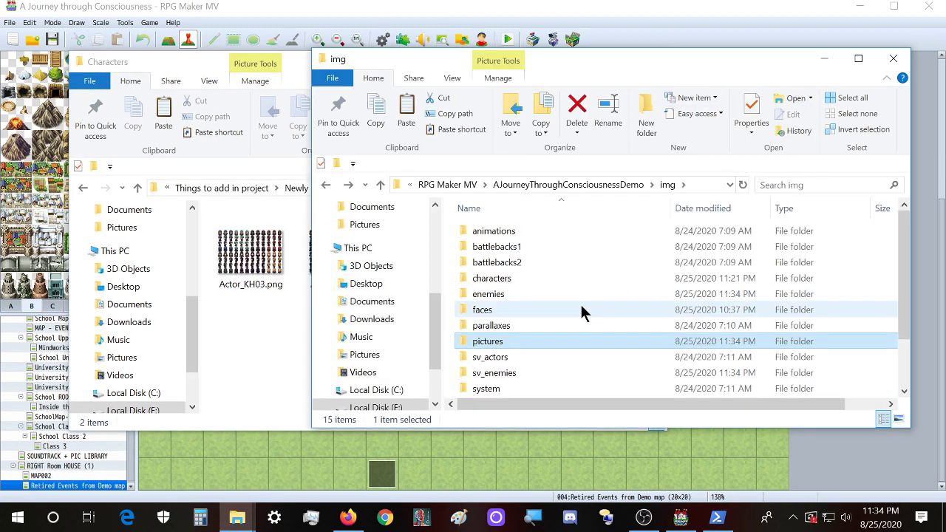
double_click(551, 263)
left_click_drag(600, 68, 649, 87)
key("alt+Up")
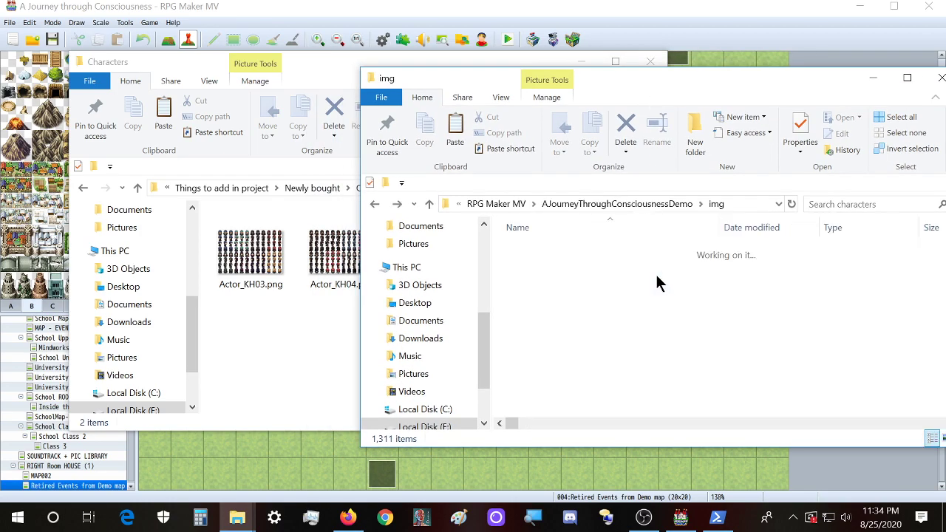
double_click(597, 298)
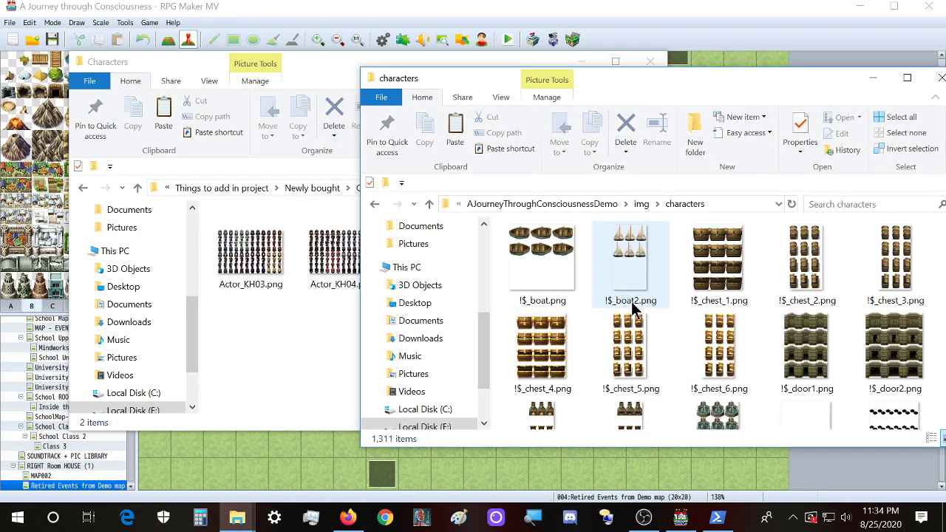
- Browse the project's characters folder down to the HC_Zombies sheets to compare existing sprites with the Actor_KH03 and Actor_KH04 images
scroll(631, 303, "down", 3)
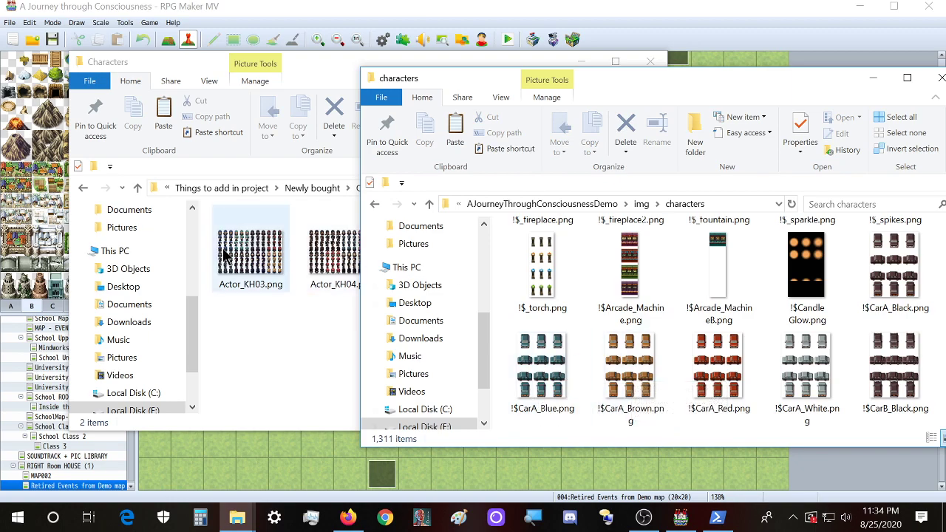
left_click(274, 332)
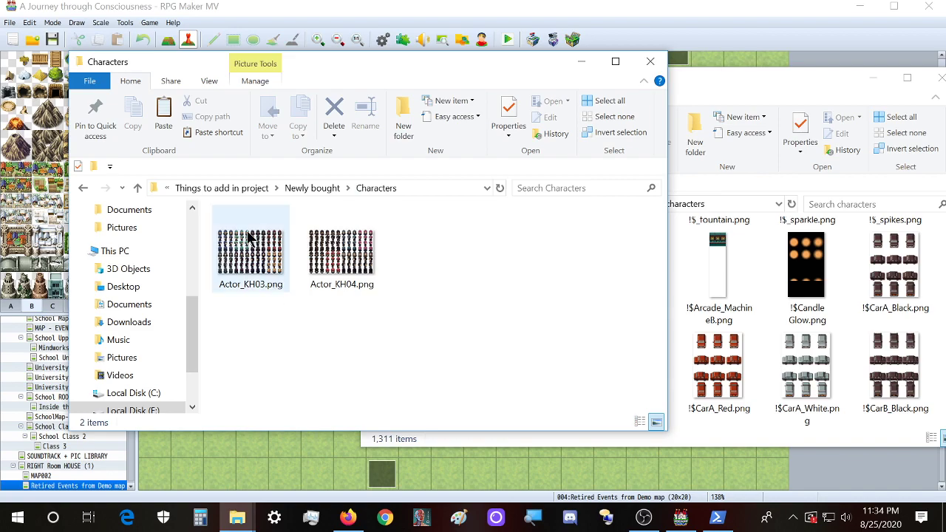
left_click(739, 305)
scroll(709, 309, "down", 5)
scroll(709, 309, "down", 10)
scroll(651, 325, "down", 10)
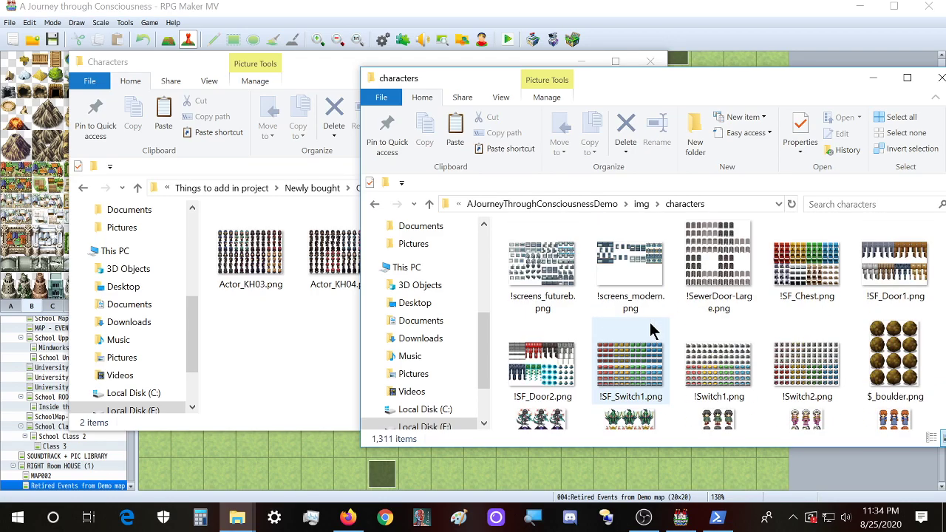
scroll(651, 329, "down", 10)
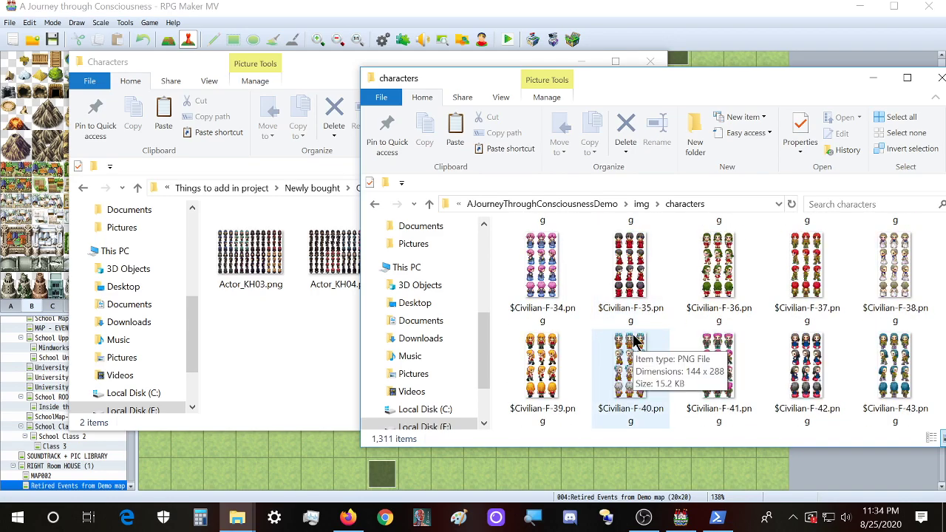
left_click_drag(743, 83, 636, 81)
scroll(651, 281, "down", 8)
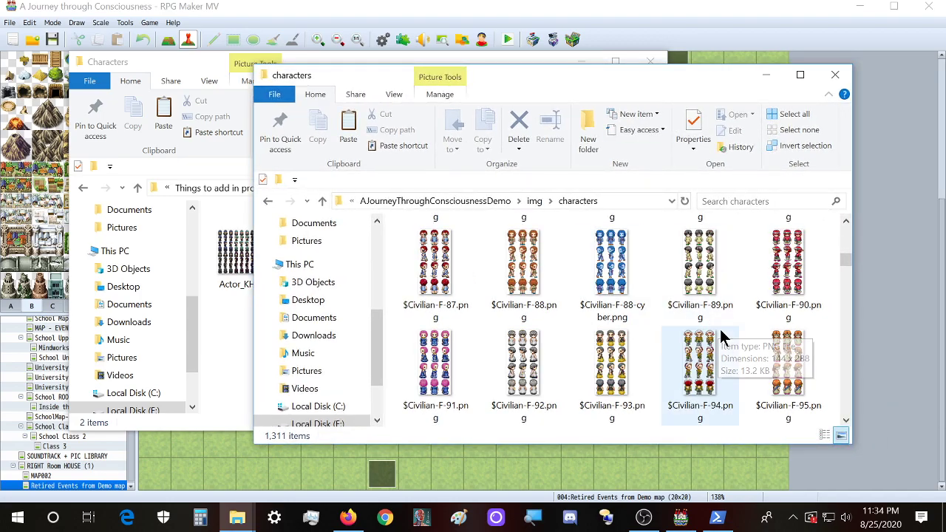
left_click_drag(847, 262, 847, 390)
left_click_drag(662, 85, 783, 77)
left_click(676, 248)
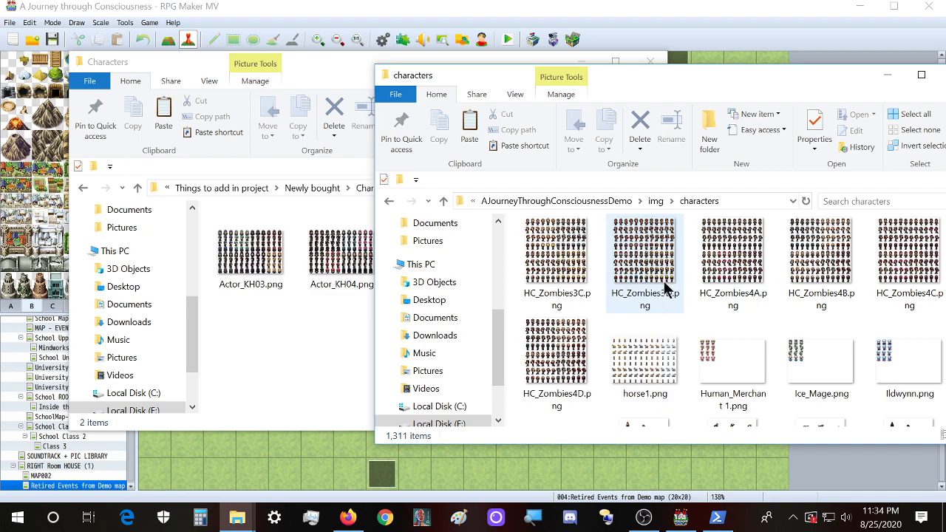
- Preview the HC_Zombies3C.png sheet at full size and close the viewer
left_click(630, 382)
double_click(566, 265)
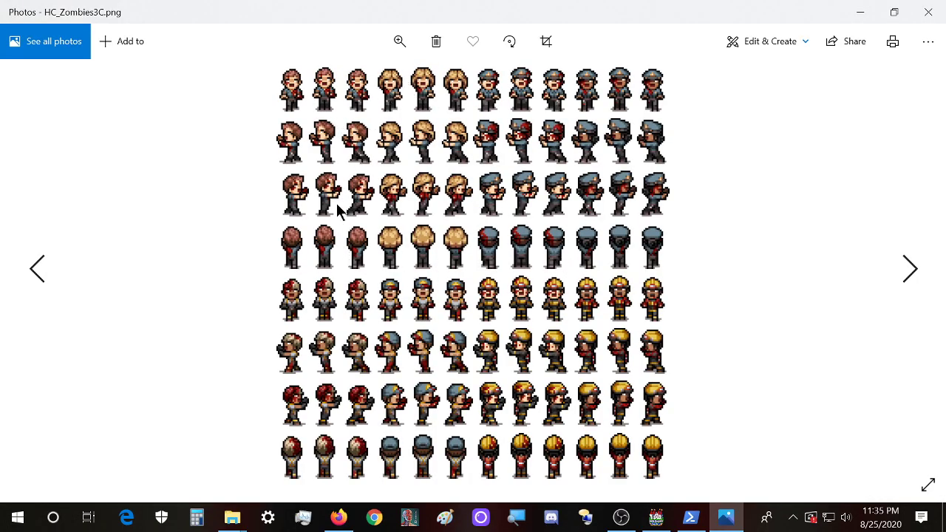
left_click(929, 12)
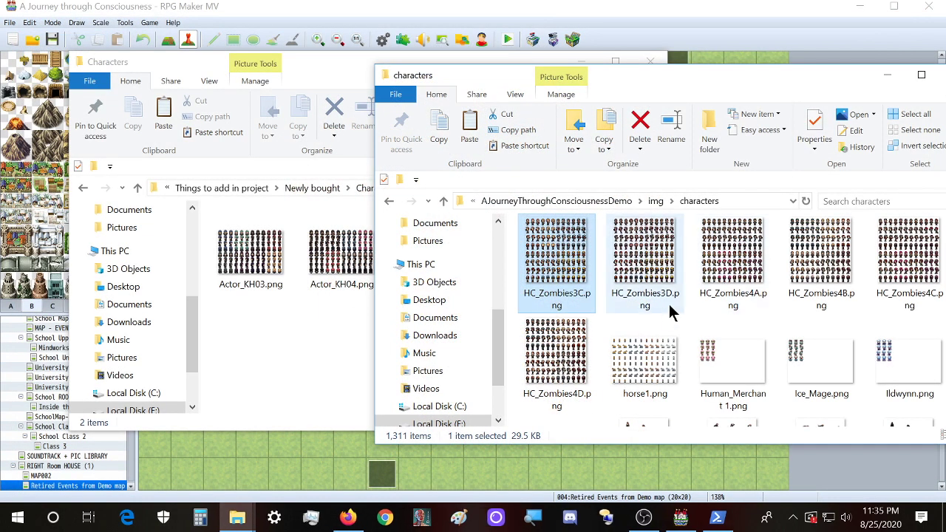
- Check the image dimensions of HC_Zombies2D.png against those of Actor_KH03.png
scroll(720, 291, "up", 1)
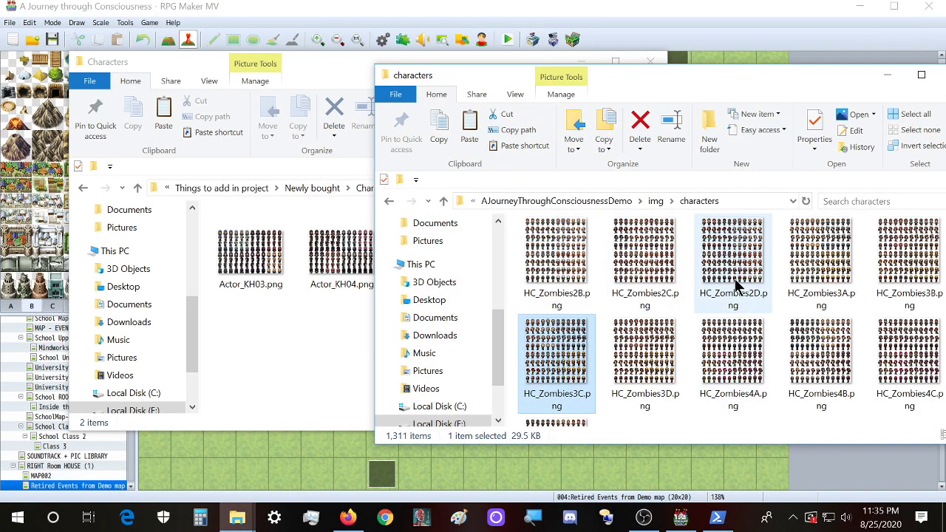
mouse_move(735, 278)
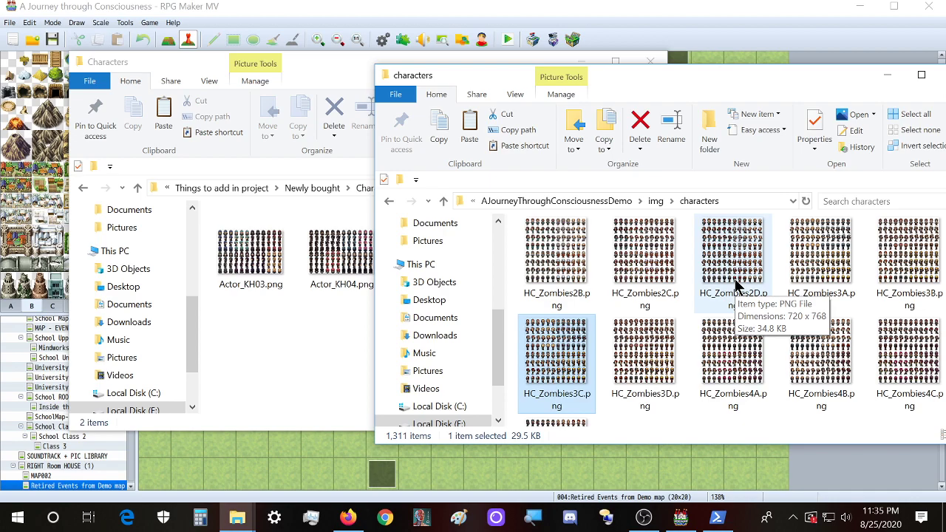
left_click(259, 325)
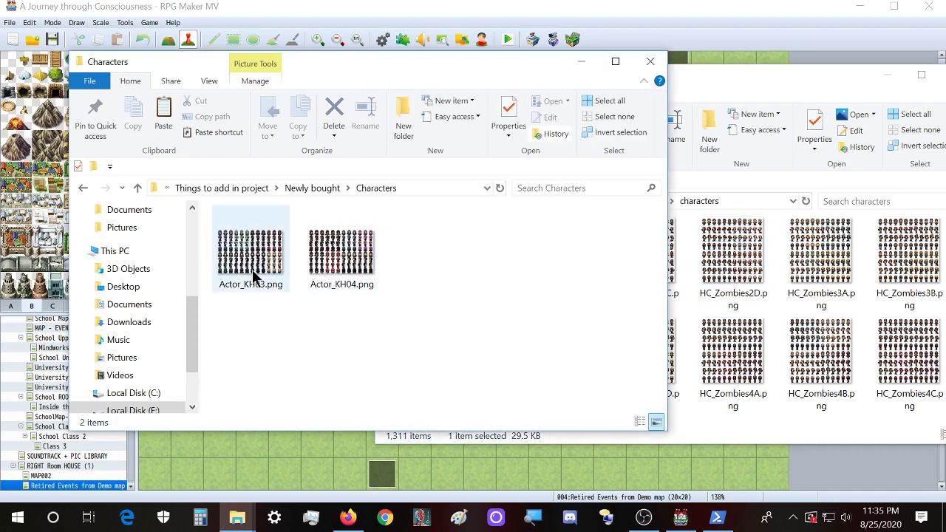
mouse_move(250, 253)
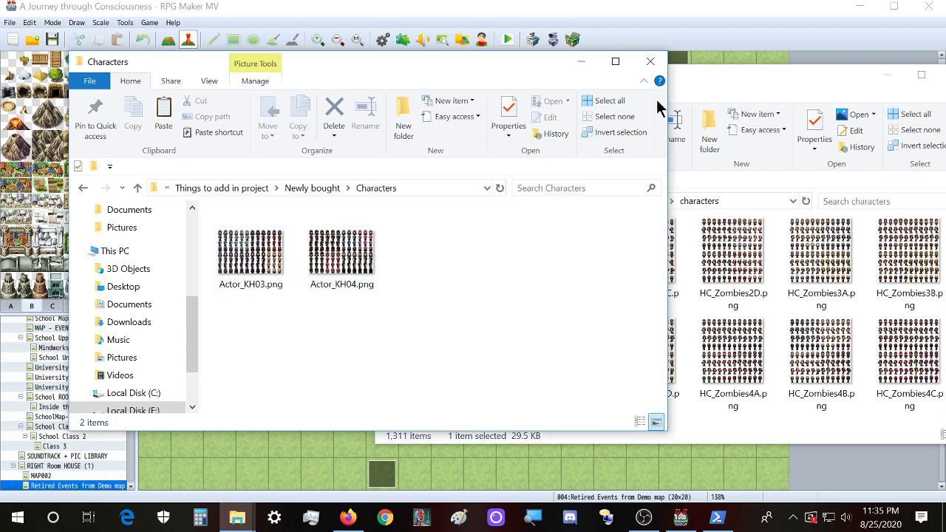
- Check the dimensions of HC_Zombies1B.png, and preview the HC_M-BikeA.png sheet in the project's characters folder
left_click(690, 82)
left_click_drag(714, 85, 636, 94)
scroll(669, 294, "up", 2)
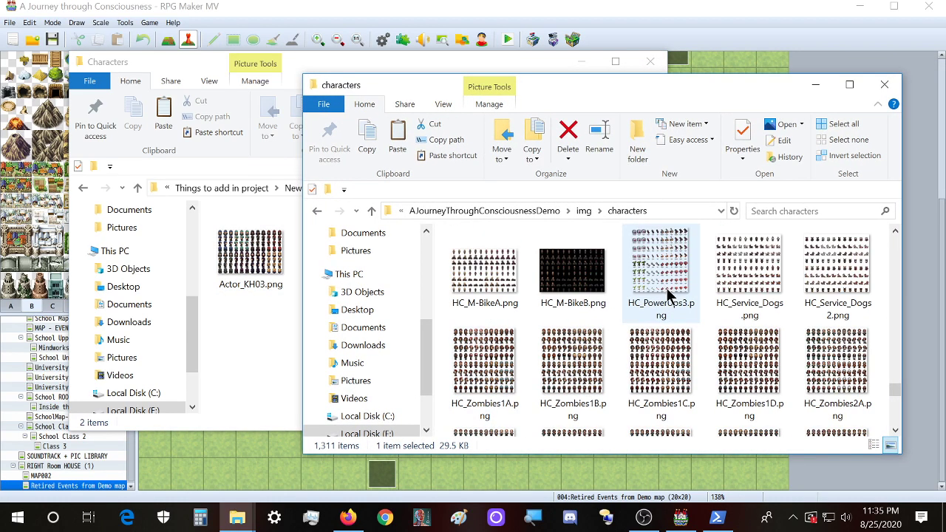
mouse_move(595, 358)
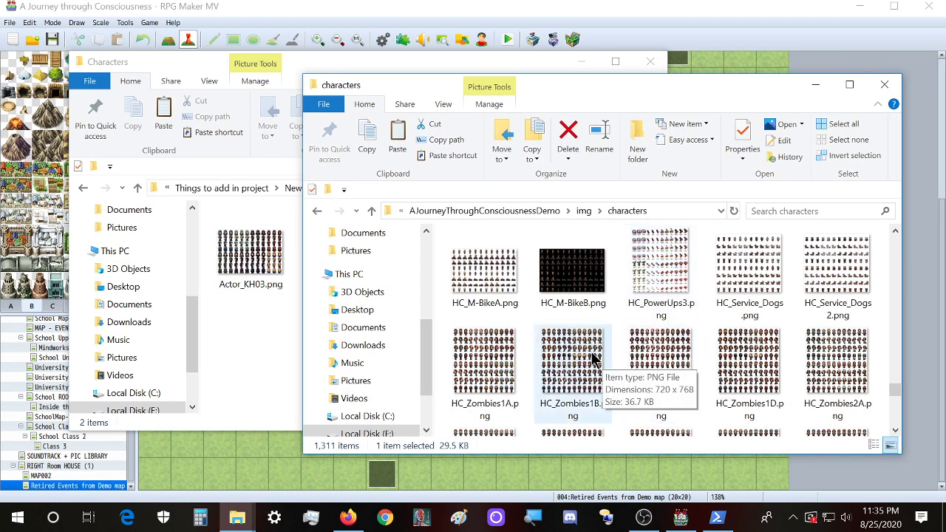
double_click(484, 274)
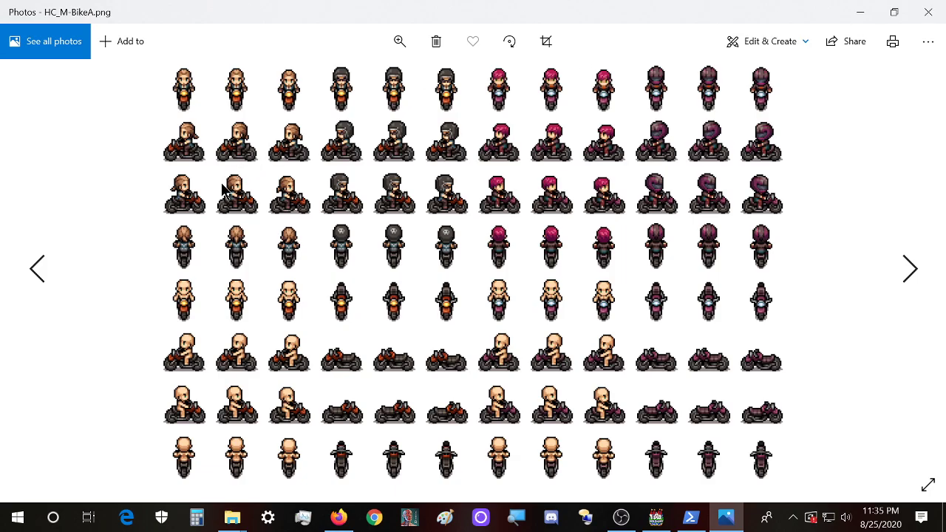
left_click(929, 12)
- Preview Actor_KH03.png from the Newly bought\Characters folder and close the viewer
left_click(279, 279)
double_click(279, 277)
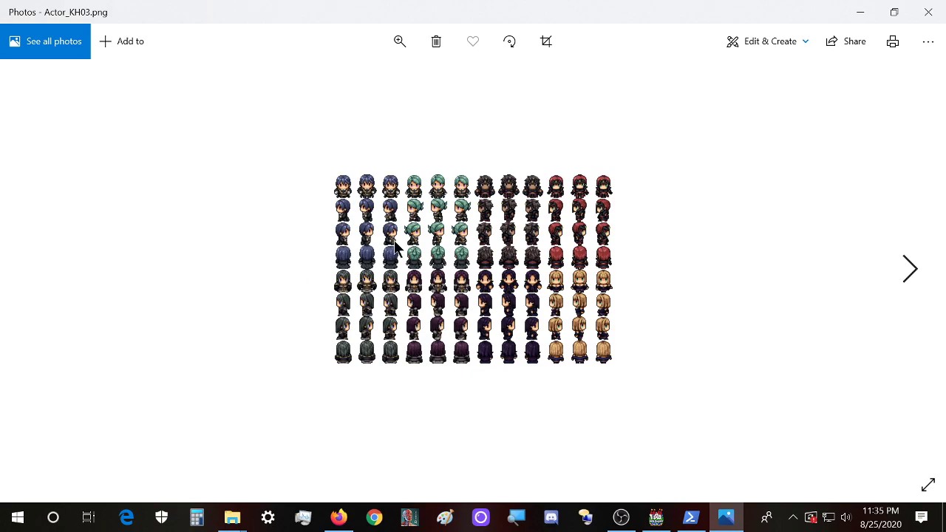
left_click(929, 12)
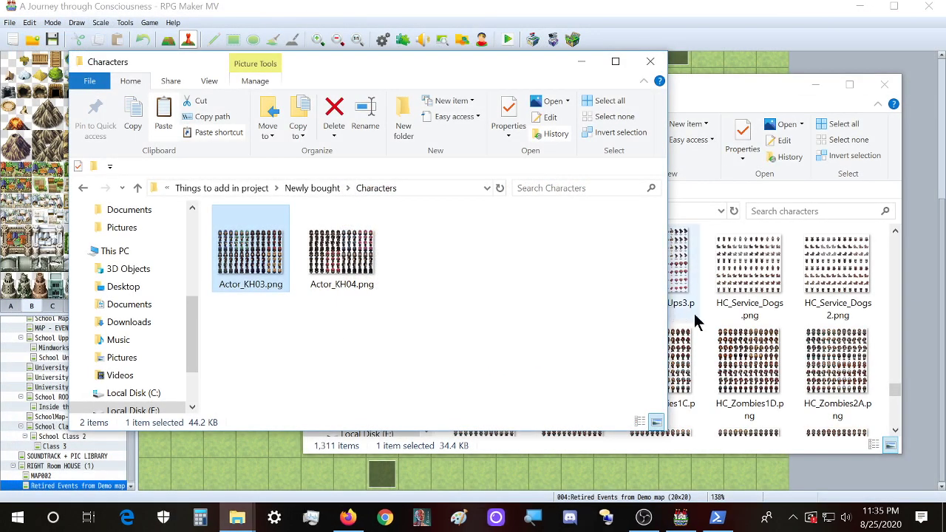
- Preview HC_Humans3A.png and compare its image dimensions with those of Actor_KH03.png
left_click(755, 319)
scroll(724, 372, "up", 1)
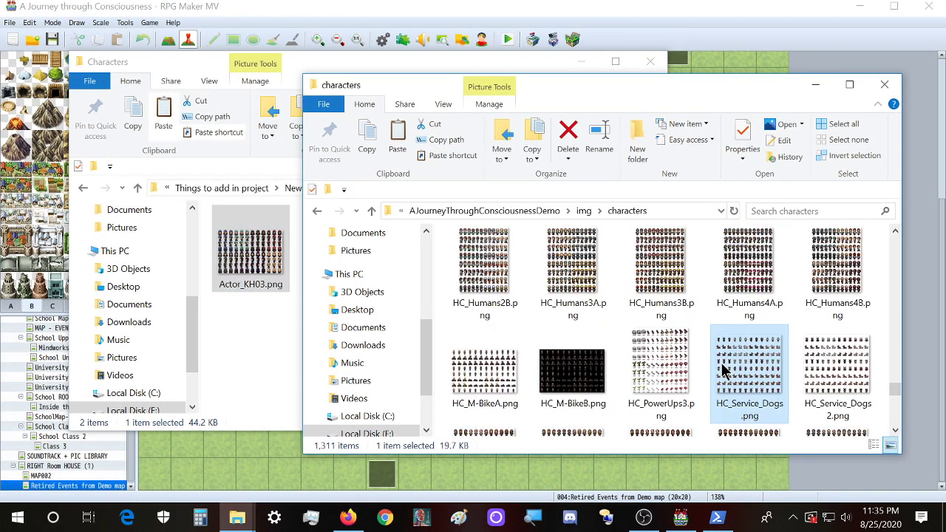
double_click(577, 270)
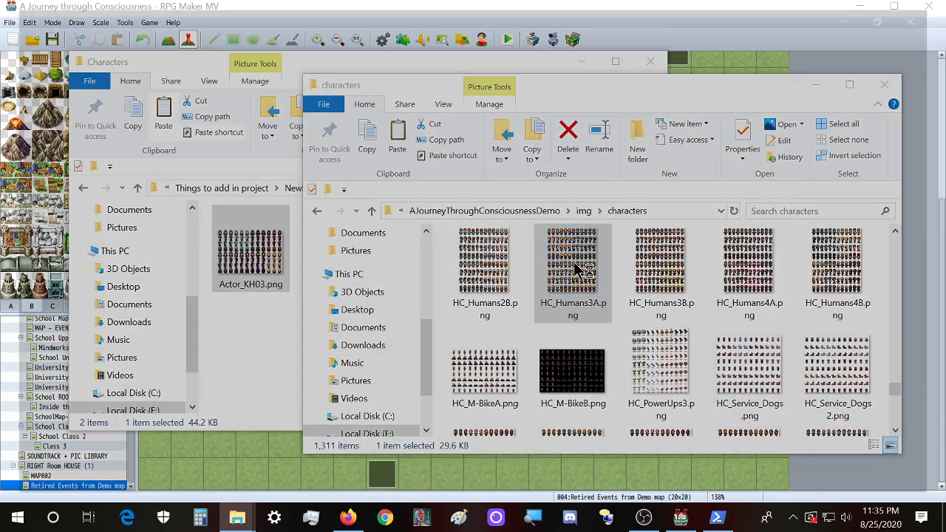
key("alt+F4")
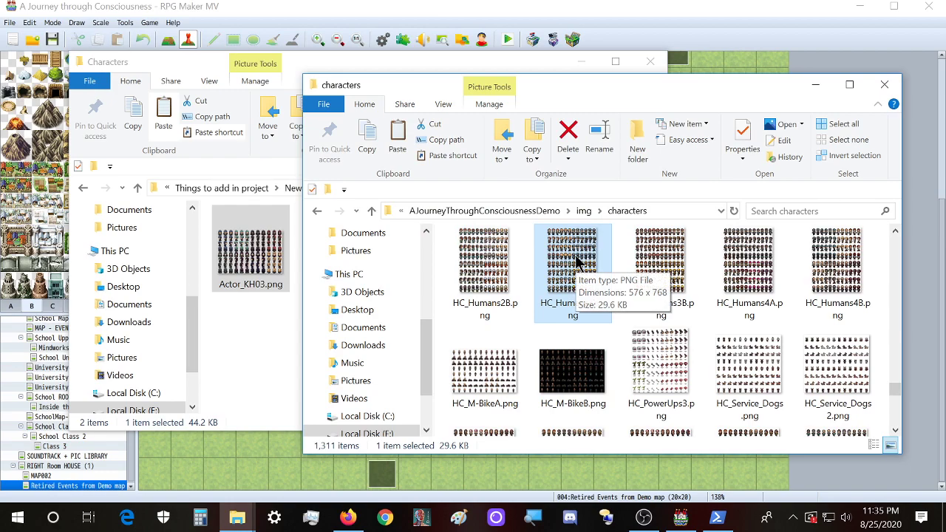
left_click(270, 261)
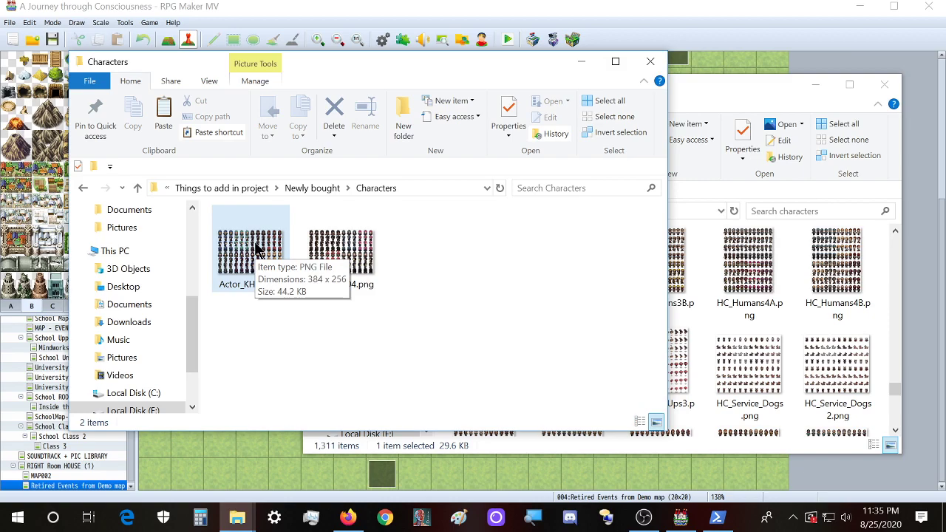
mouse_move(266, 275)
left_mouse_down()
mouse_move(389, 359)
mouse_move(258, 271)
left_mouse_up()
- Bring up the Windows PowerShell window and close it
left_click(717, 518)
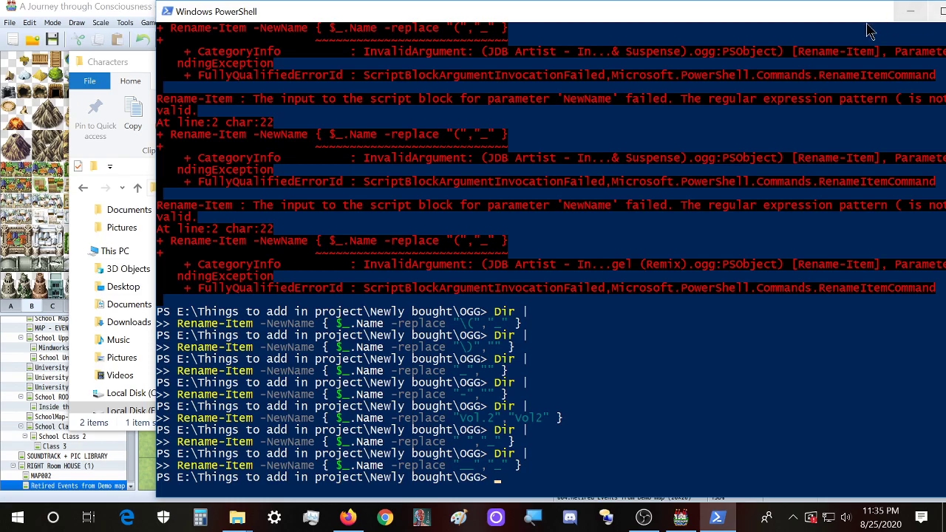
left_click_drag(878, 19, 777, 15)
left_click(885, 11)
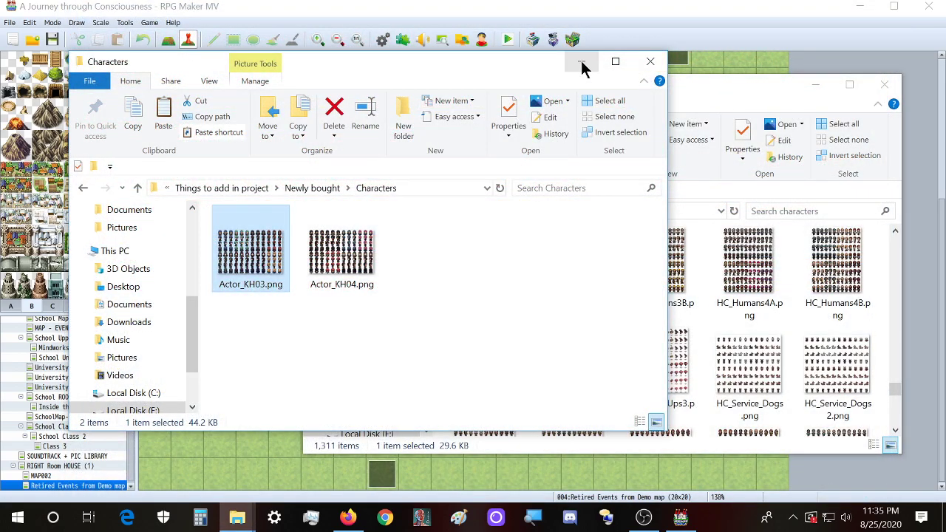
- Launch Clip Studio and start its Paint application
left_click(14, 521)
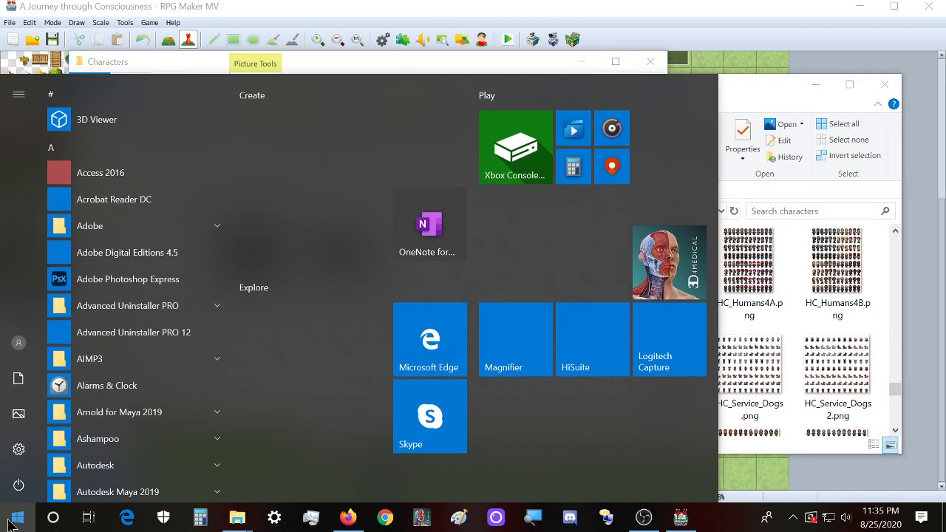
type("clip")
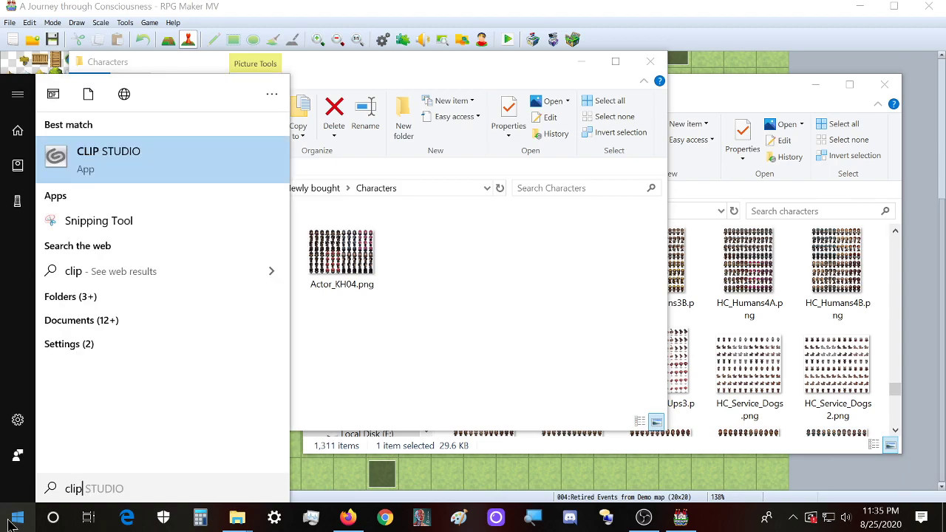
left_click(158, 162)
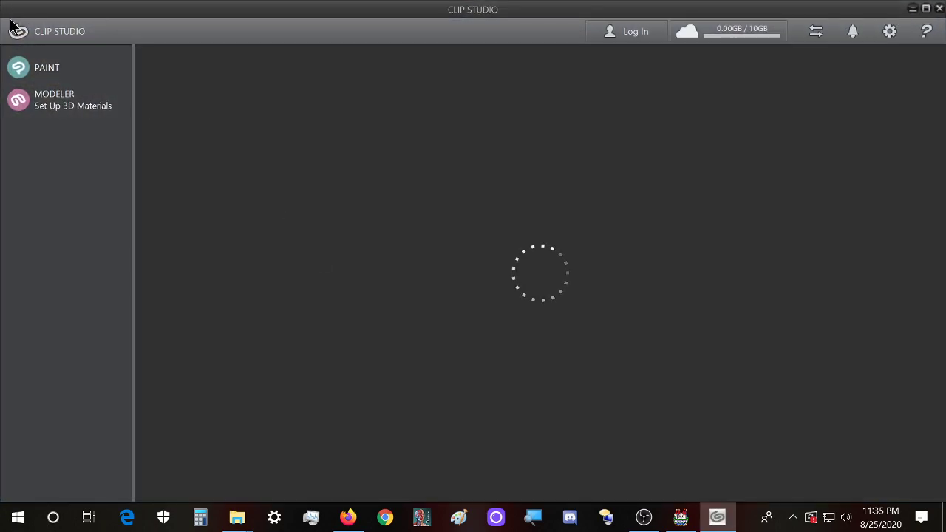
left_click(30, 67)
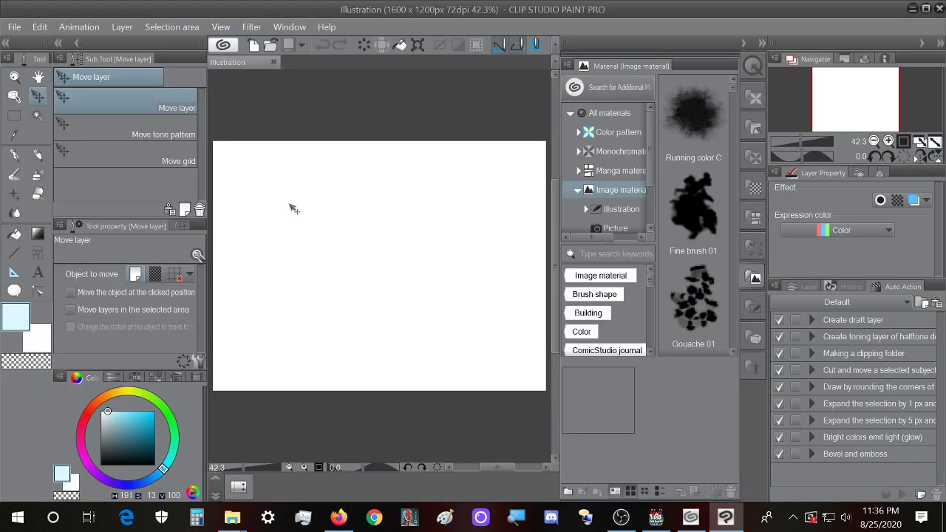
- Open Actor_KH03.png from the Newly bought\Characters folder as a canvas in Clip Studio Paint
left_click(14, 26)
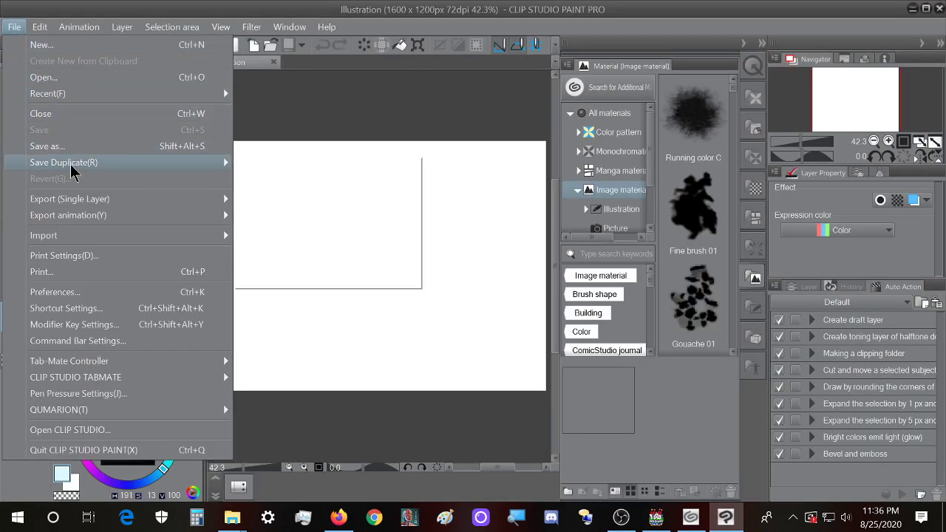
mouse_move(39, 25)
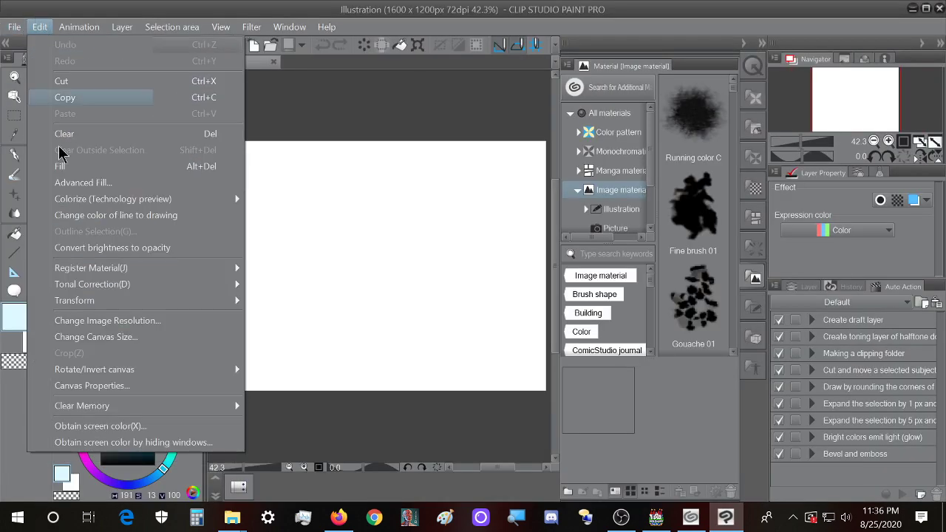
left_click(232, 518)
left_click(178, 460)
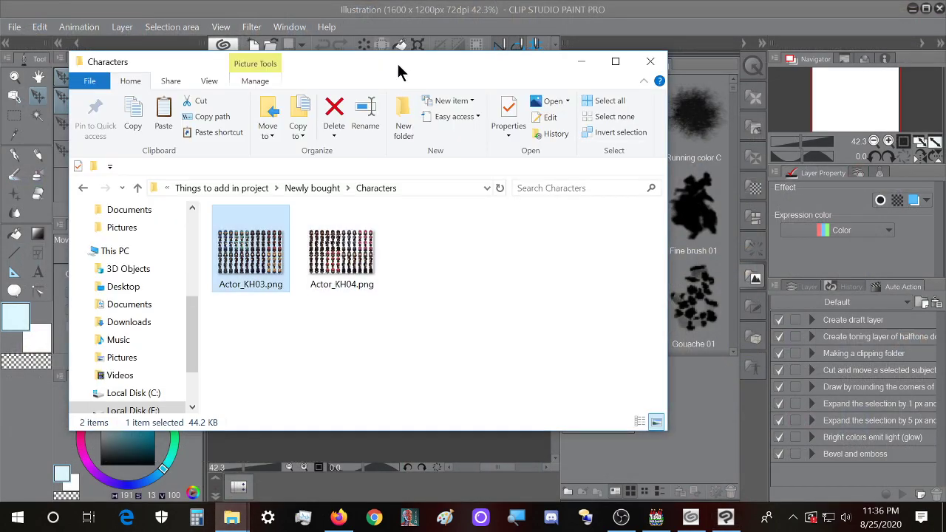
left_click_drag(397, 72, 749, 90)
left_click_drag(581, 274, 338, 254)
- Look at HC_Humans3A.png in the project's img\characters folder and return to the Actor_KH03.png canvas
left_click(232, 518)
left_click(311, 482)
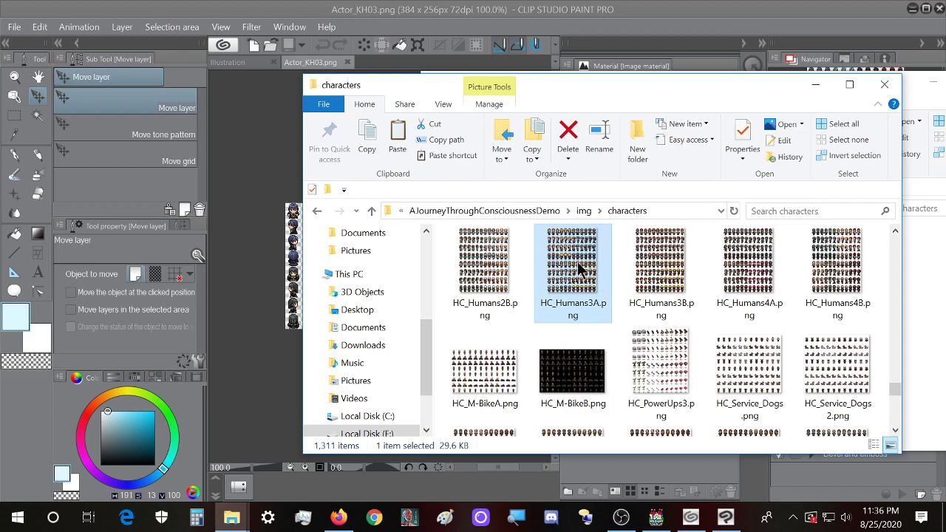
key("alt+Tab")
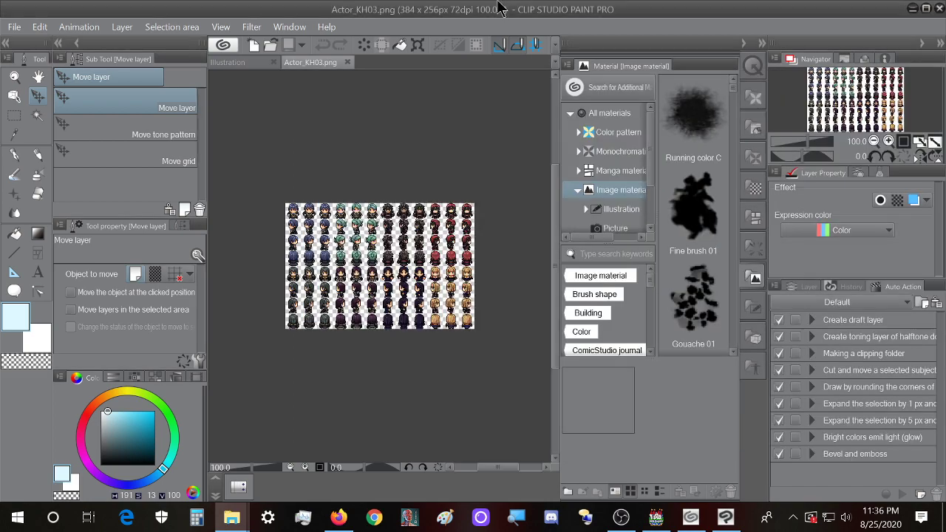
left_click(14, 27)
mouse_move(32, 31)
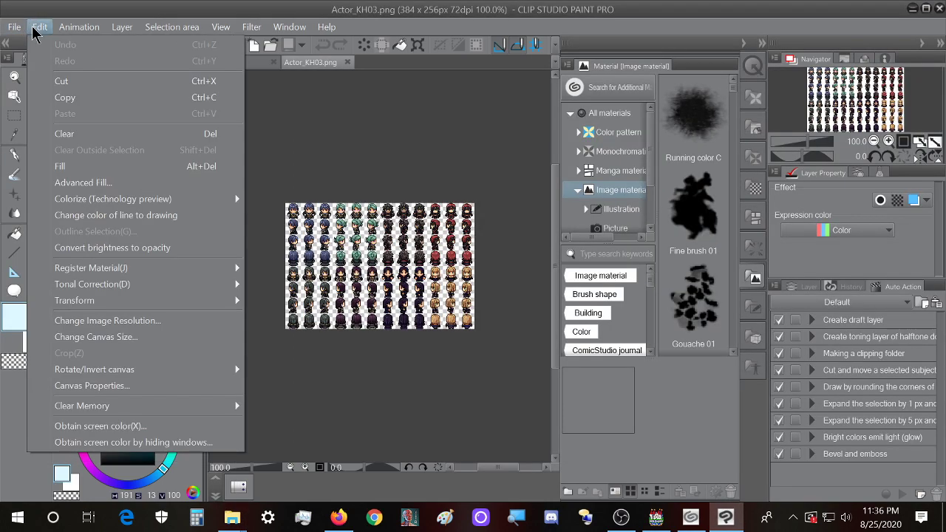
left_click(107, 320)
double_click(405, 247)
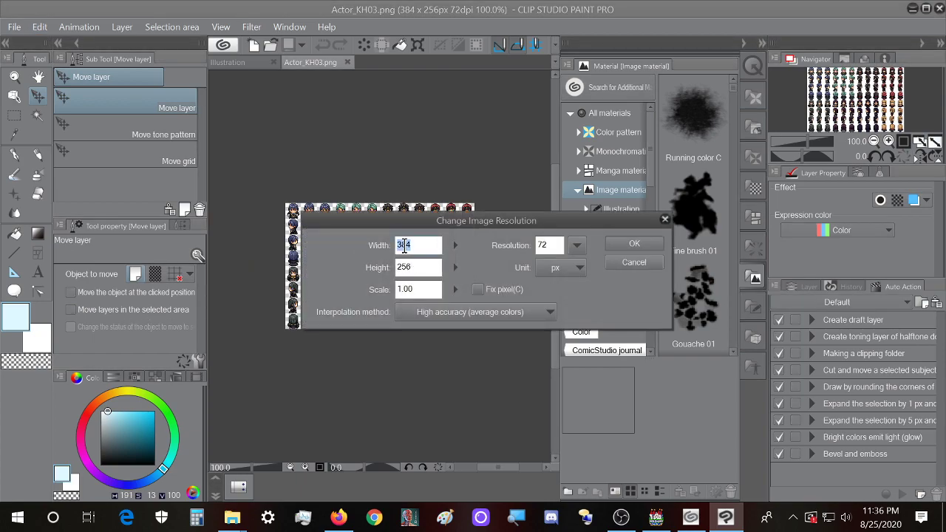
type("576")
left_click(426, 269)
left_click_drag(439, 223, 543, 231)
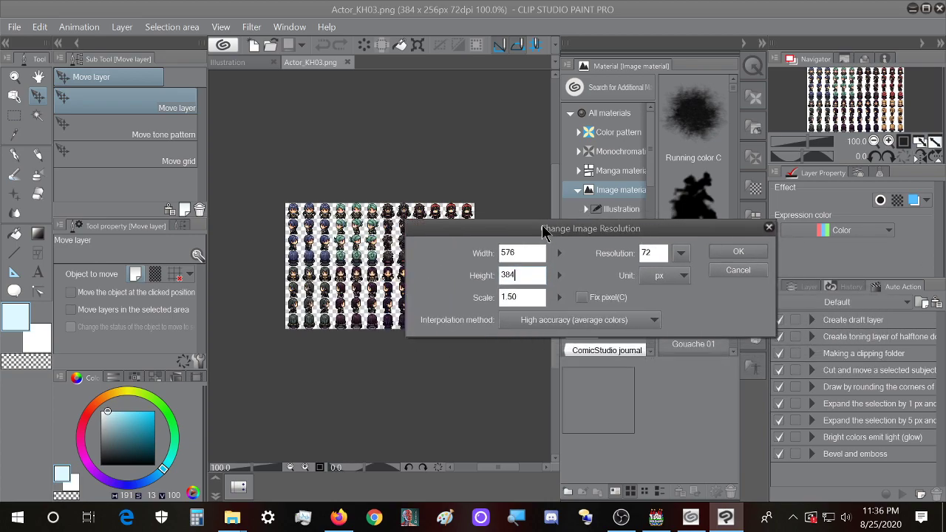
left_click(736, 271)
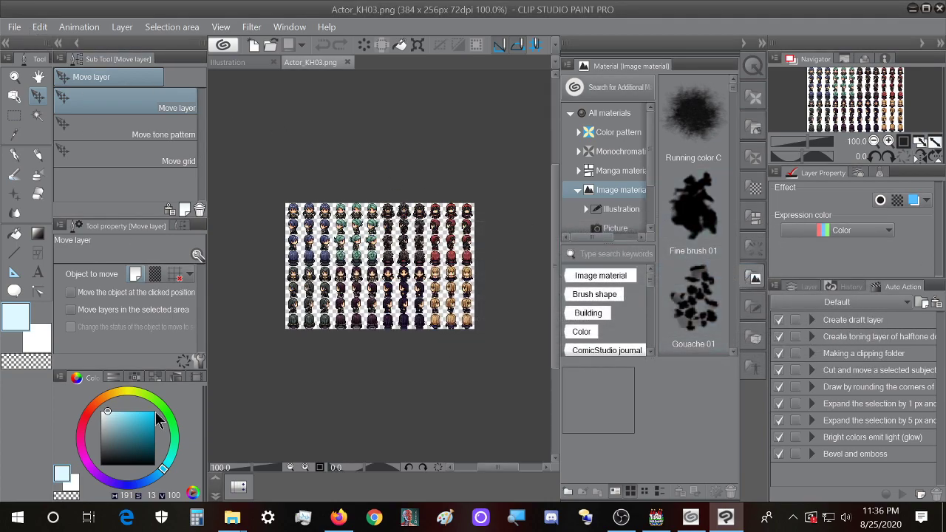
- Check the image dimensions of HC_M-BikeA.png in the project's img\characters folder
mouse_move(231, 517)
left_click(218, 462)
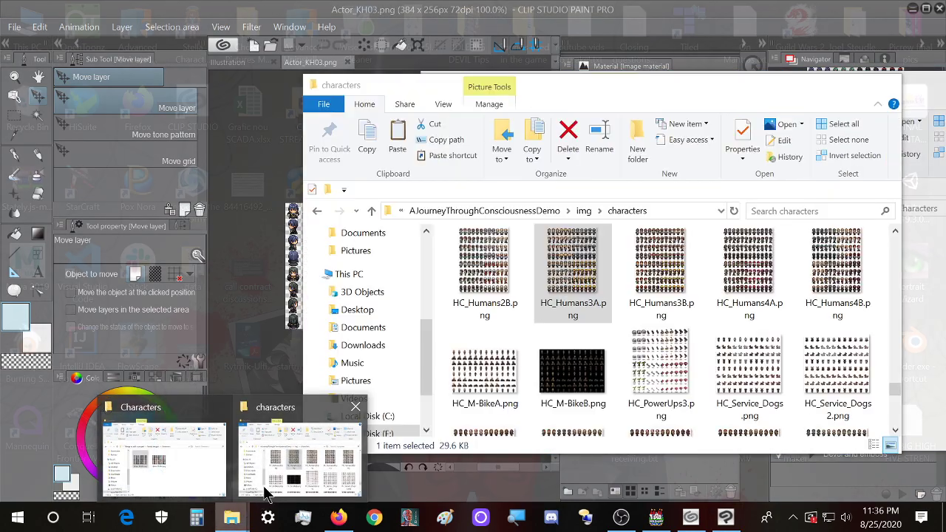
left_click(306, 456)
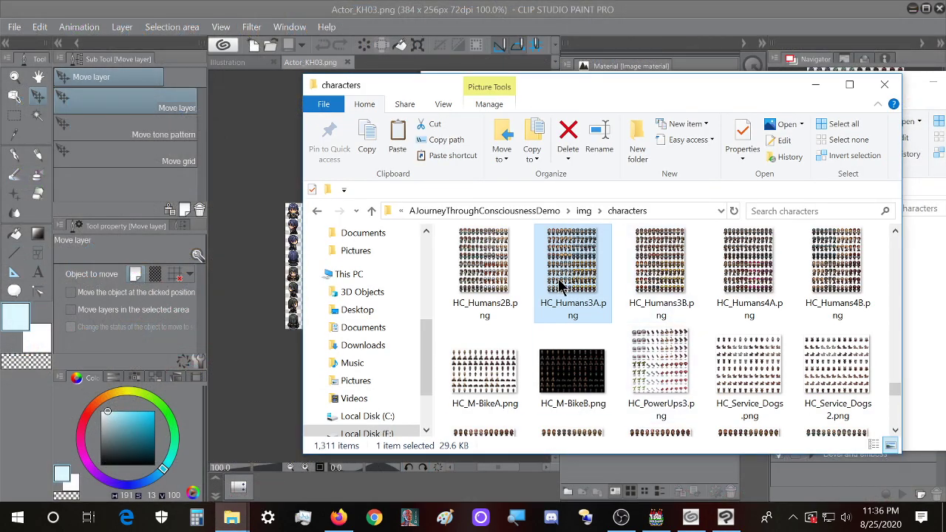
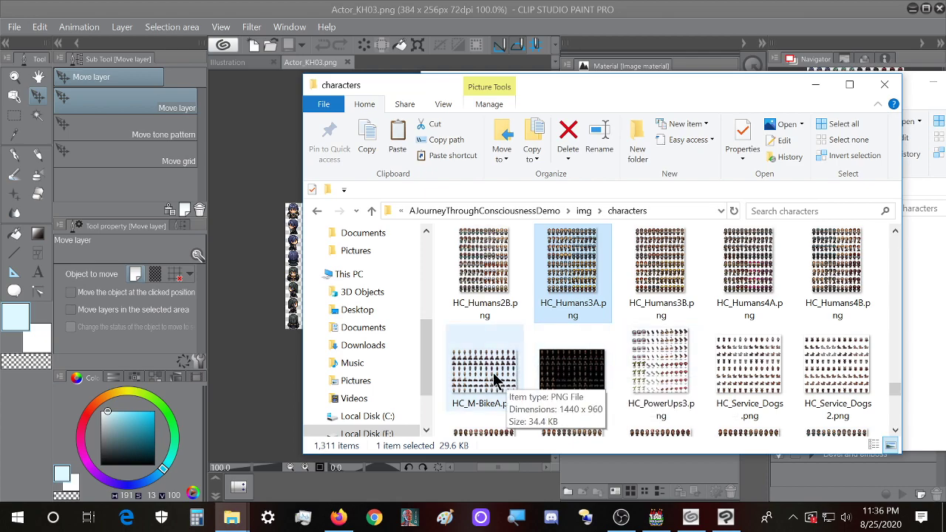
- Set the image resolution width of the Actor_KH03.png canvas to 1440 px in Clip Studio Paint
left_click(461, 5)
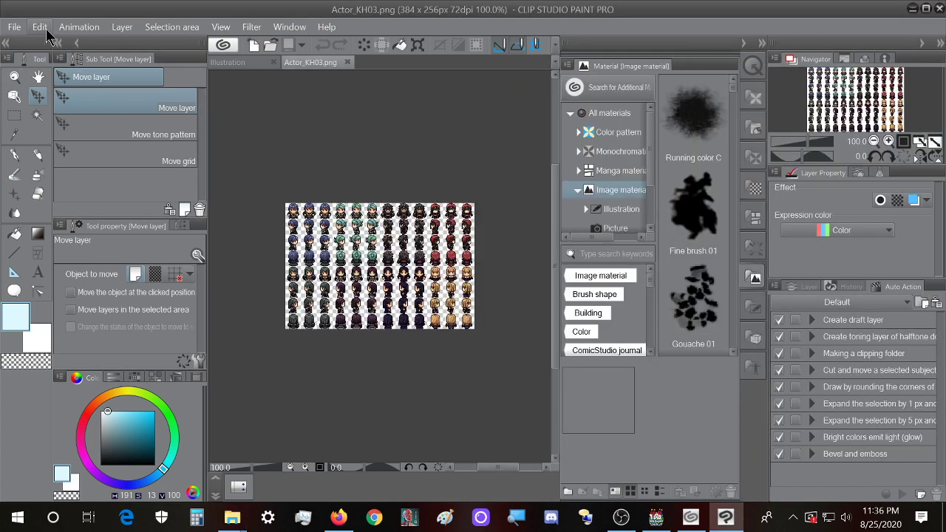
left_click(41, 28)
left_click(84, 320)
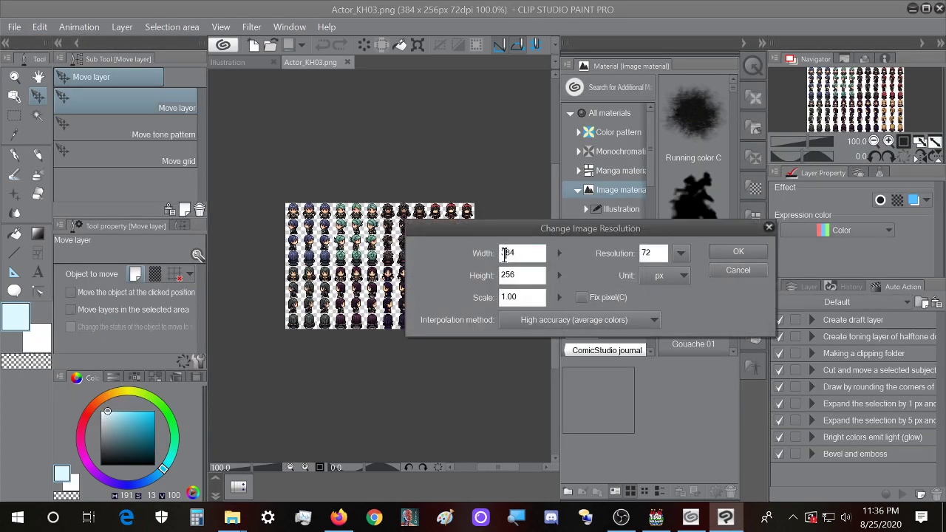
type("1440")
- Recheck the dimensions of HC_M-BikeA.png in the project's characters folder and briefly preview the sheet
mouse_move(233, 517)
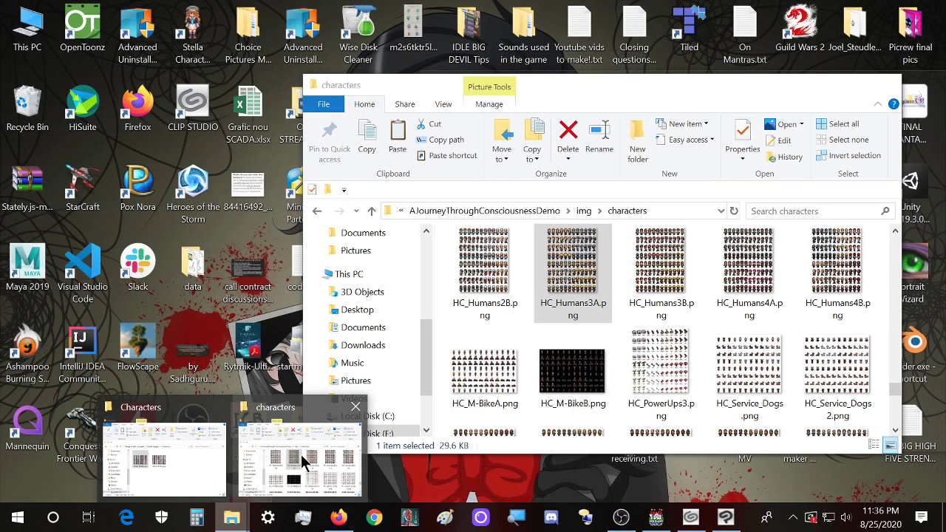
left_click(303, 462)
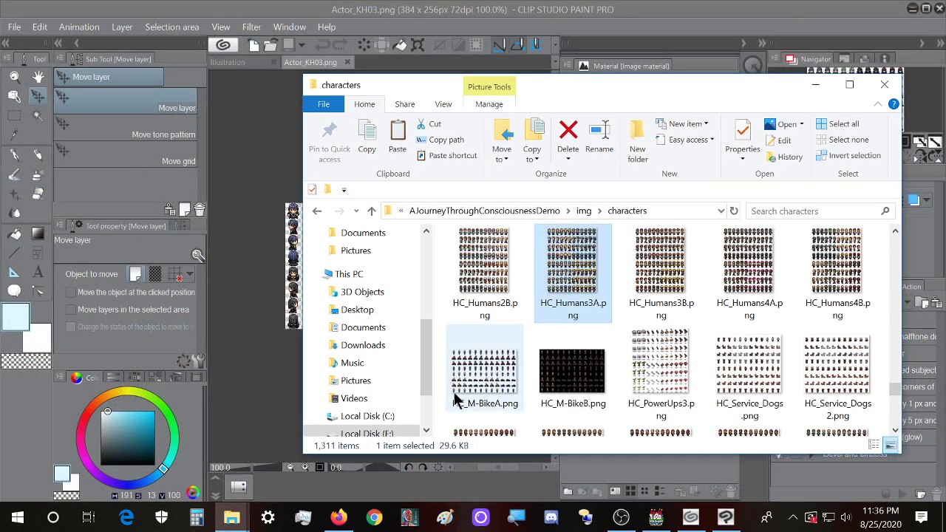
mouse_move(454, 393)
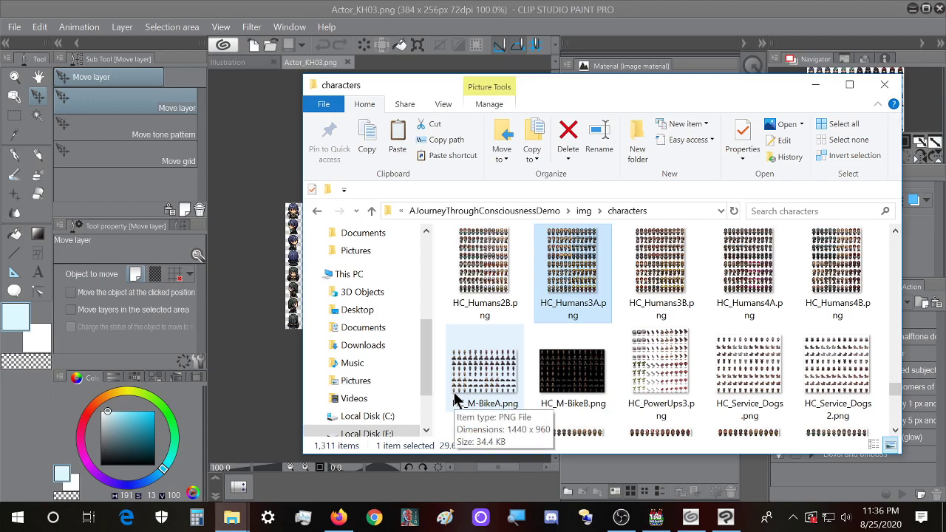
double_click(454, 394)
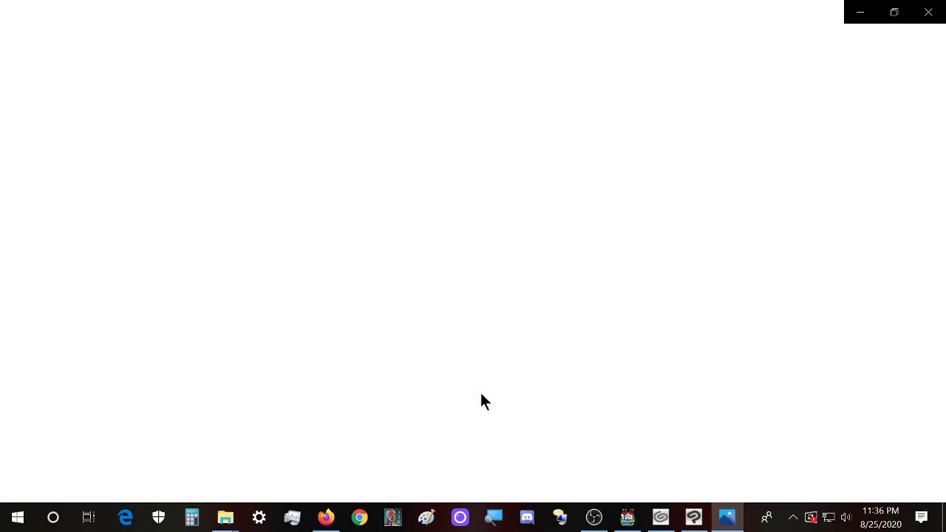
left_click(927, 12)
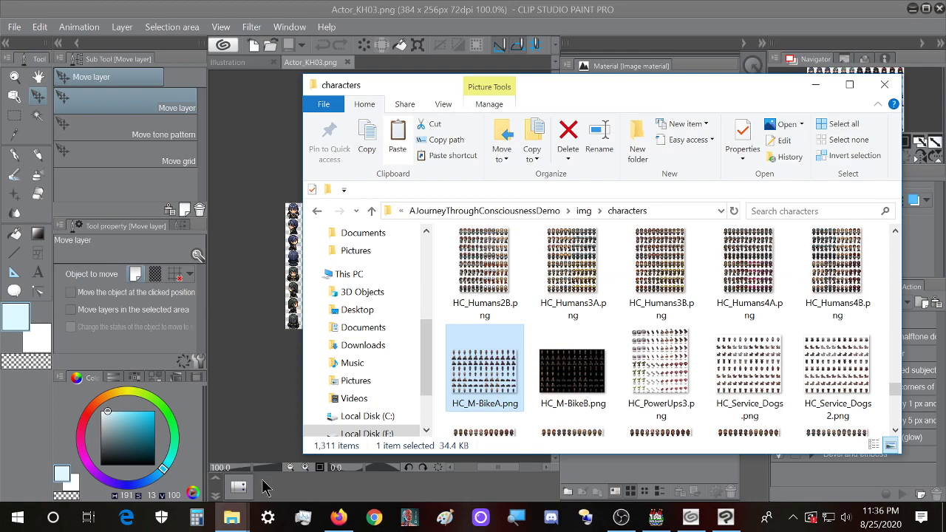
- Apply the 1440 x 960 px resize and save the sheet as Actor_KH05.png in the Newly bought\Characters folder
left_click(11, 31)
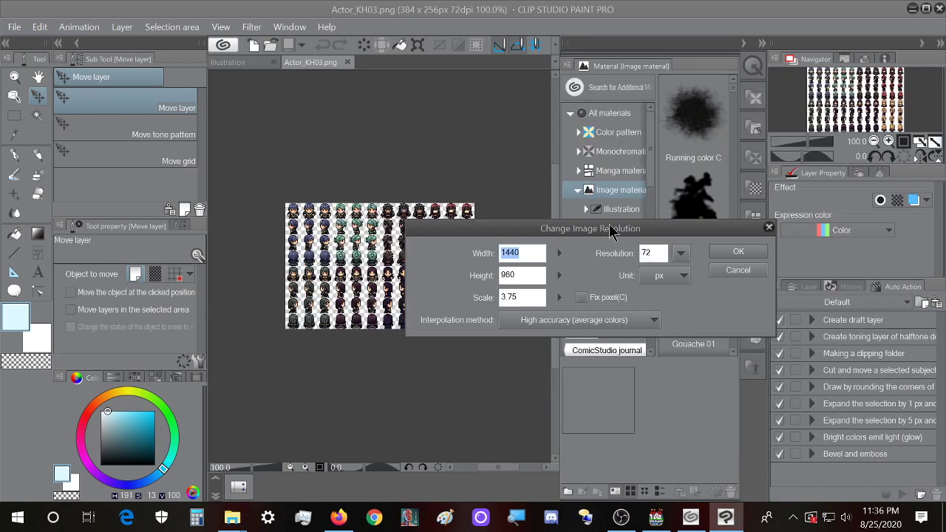
left_click(738, 251)
left_click(14, 27)
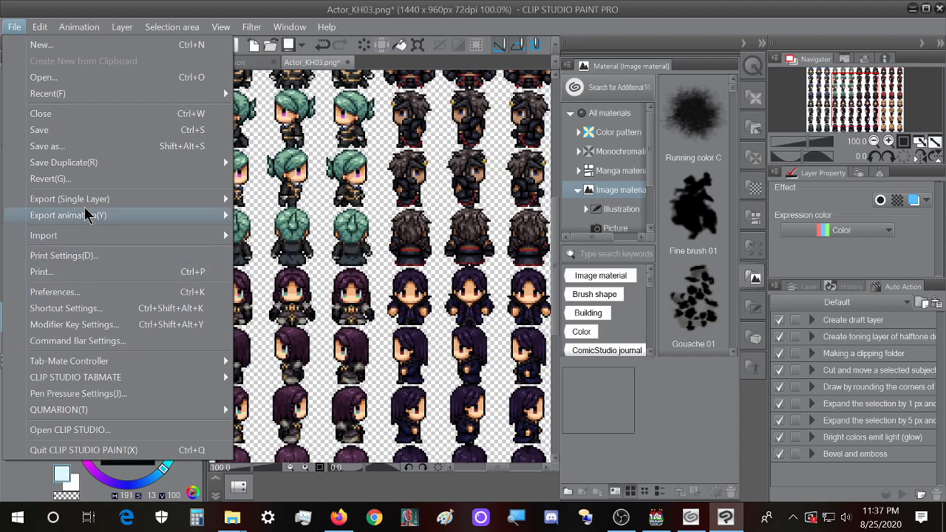
left_click(177, 3)
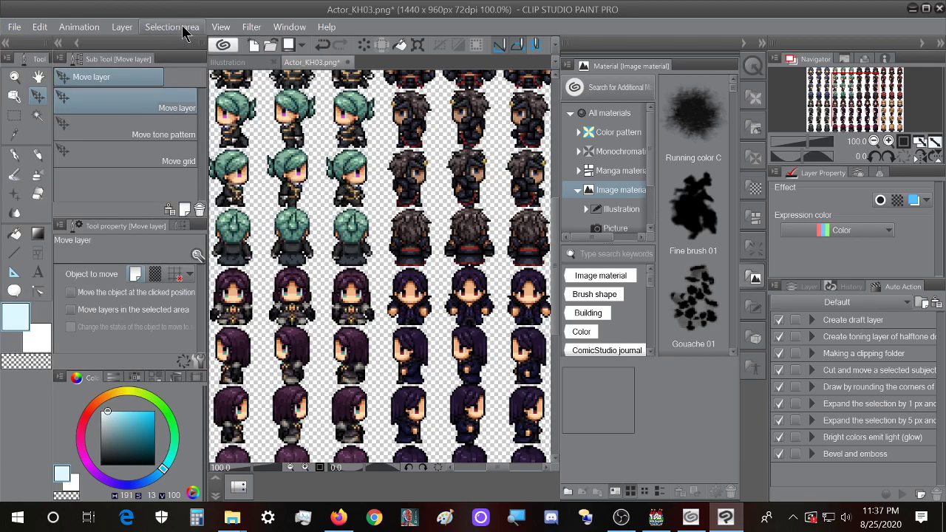
key("ctrl+shift+s")
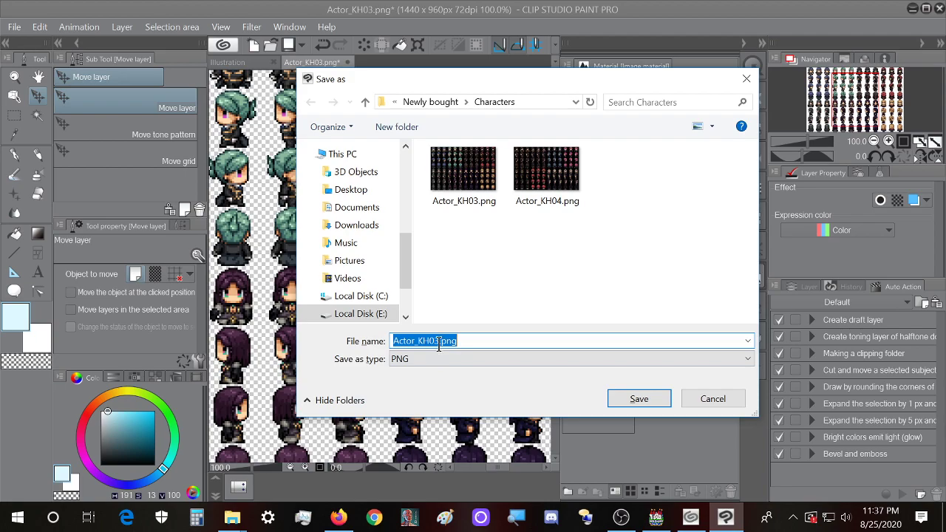
left_click(434, 340)
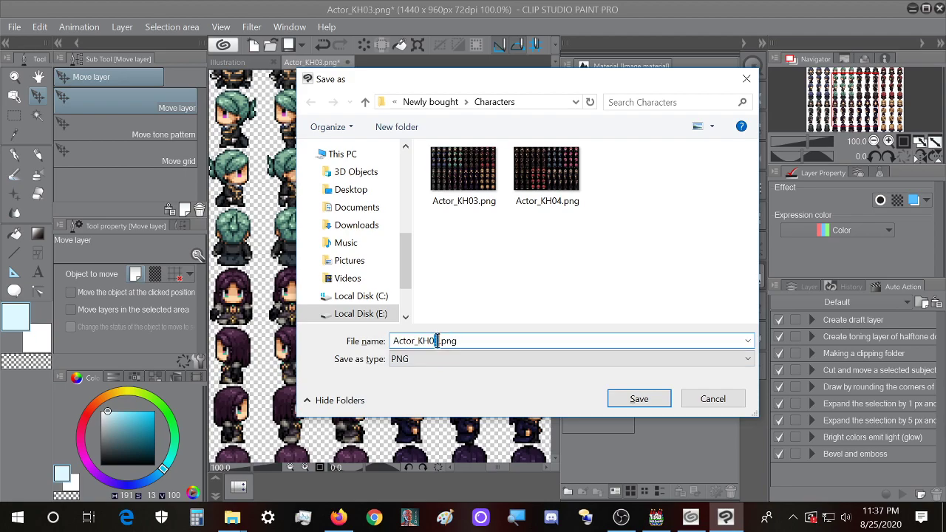
left_click(637, 398)
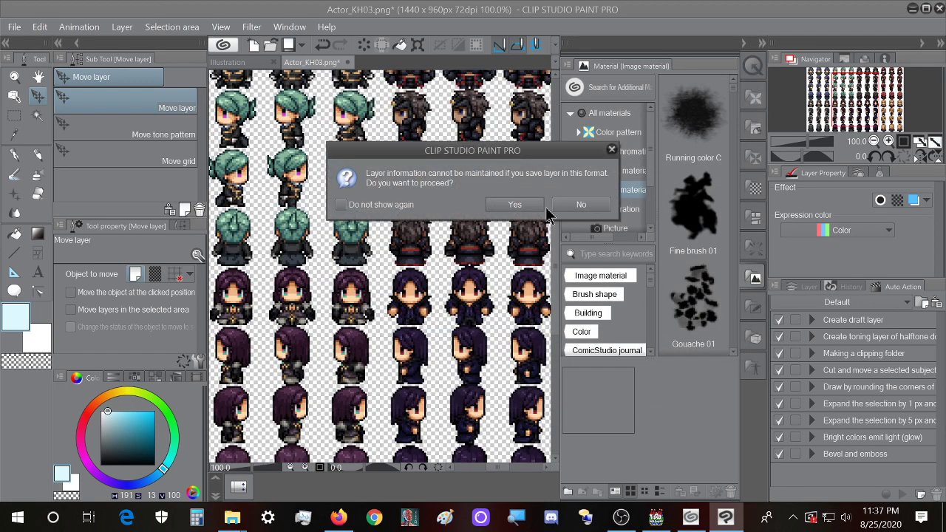
left_click(527, 209)
- Copy Actor_KH05.png from the Newly bought\Characters folder into the project's img\characters folder
mouse_move(232, 518)
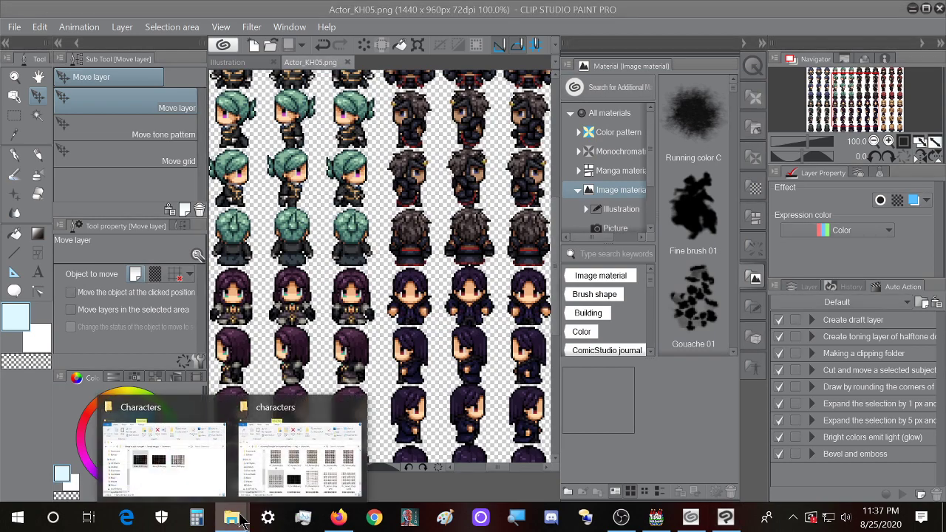
left_click(163, 450)
left_click(785, 255)
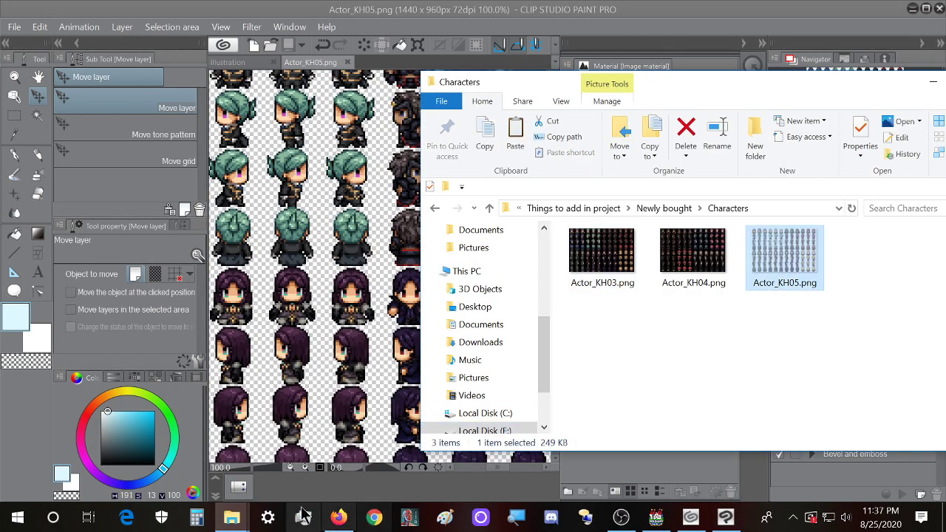
left_click(289, 458)
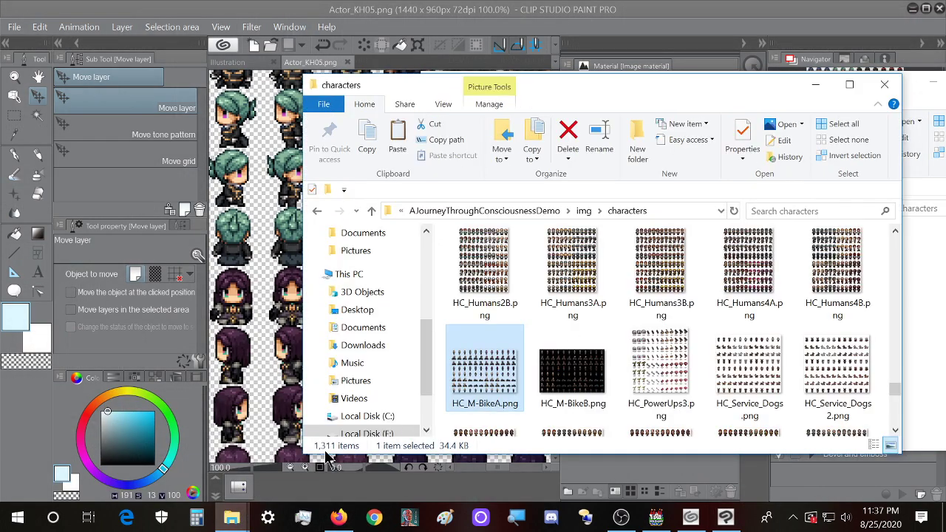
left_click(530, 318)
key("ctrl+v")
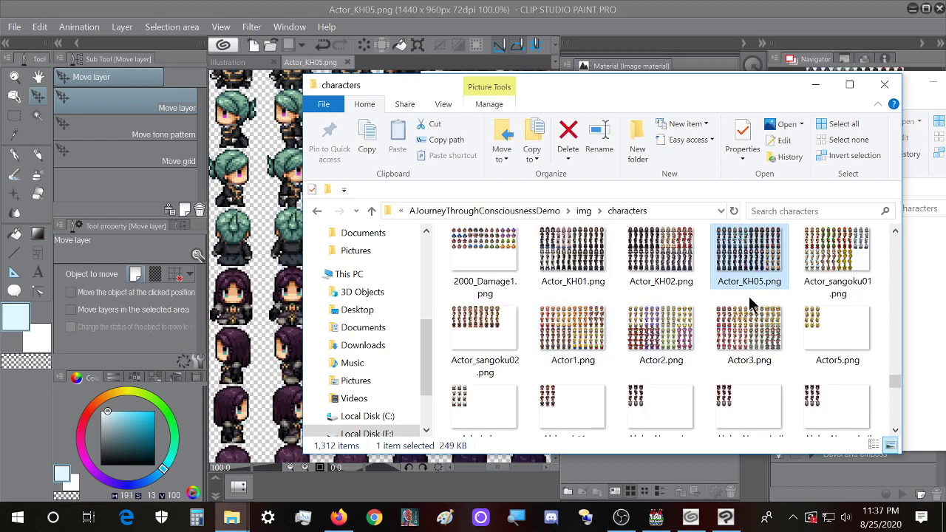
- Switch to RPG Maker MV, create an event on the RIGHT Room HOUSE (1) map and search its image list for kh05
left_click(656, 517)
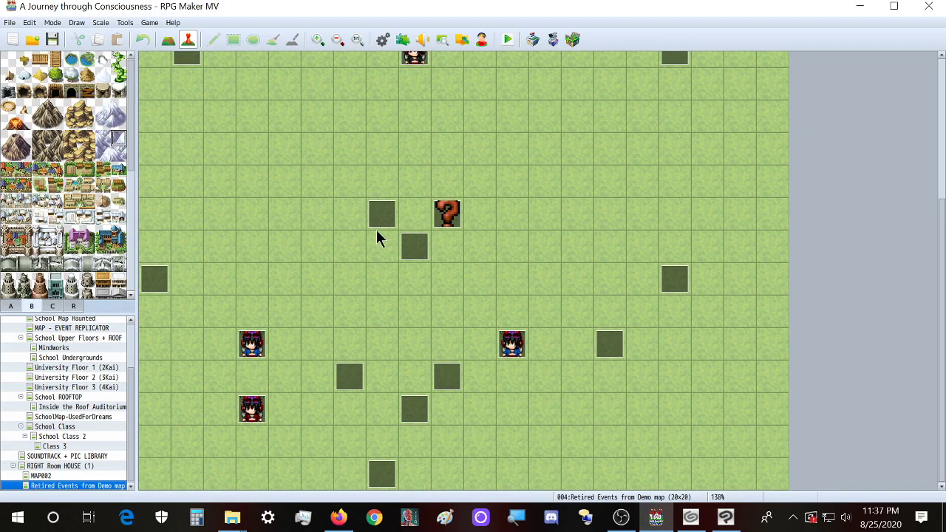
left_click(74, 467)
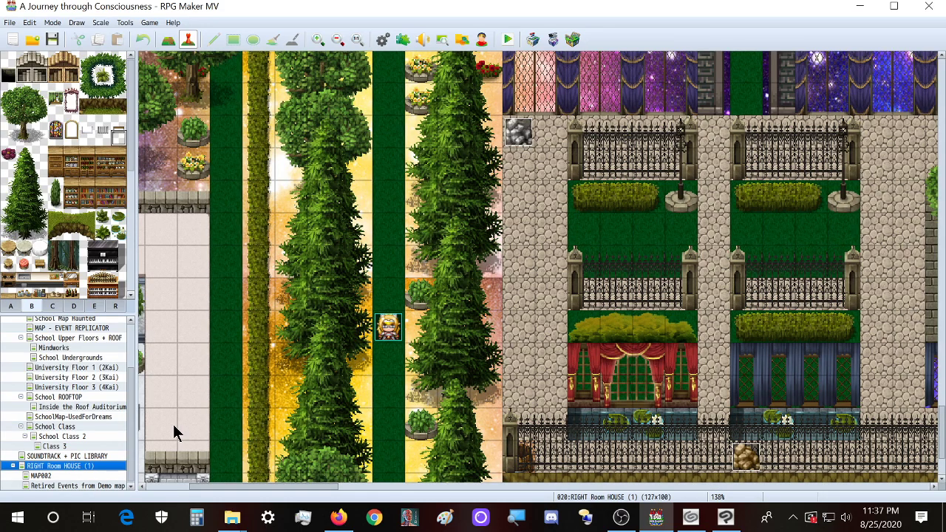
double_click(373, 303)
double_click(245, 292)
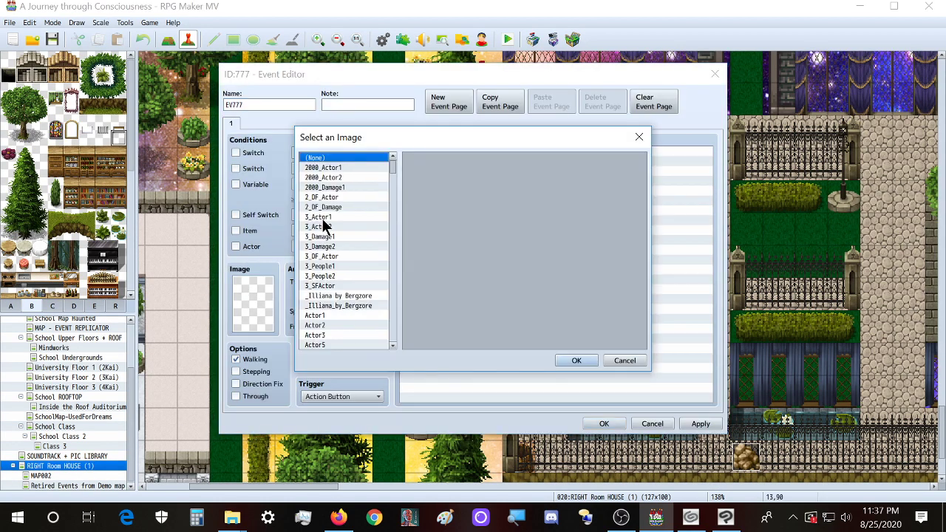
key("ctrl+f")
type("kh05")
key("Return")
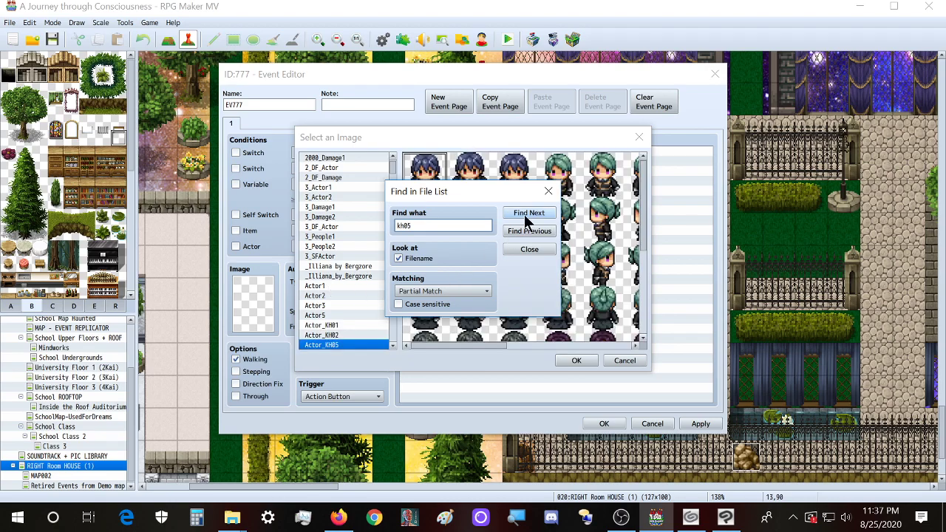
- Assign the front-facing, short teal-haired character from Actor_KH05 as the event's image and save the event
left_click_drag(492, 187, 291, 179)
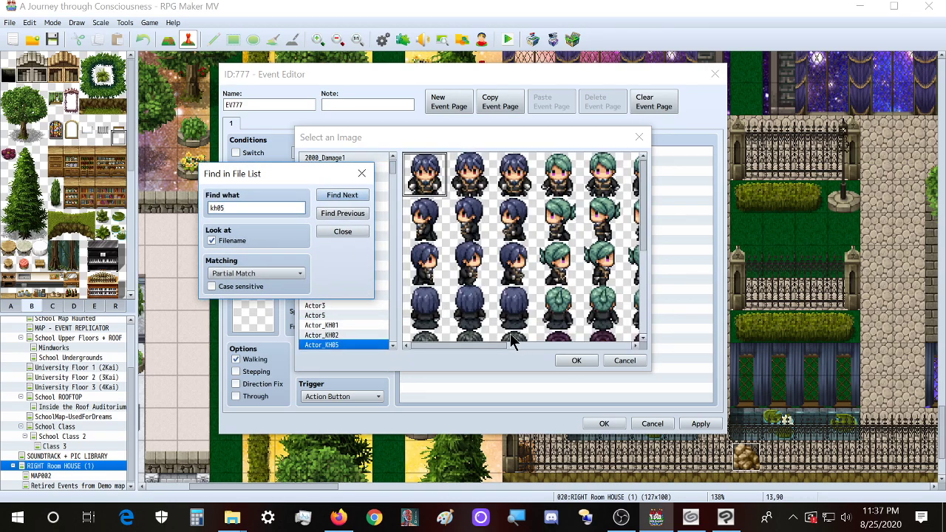
left_click(428, 169)
left_click(533, 247)
left_click_drag(482, 346, 538, 344)
left_click(545, 255)
left_click(491, 252)
double_click(467, 175)
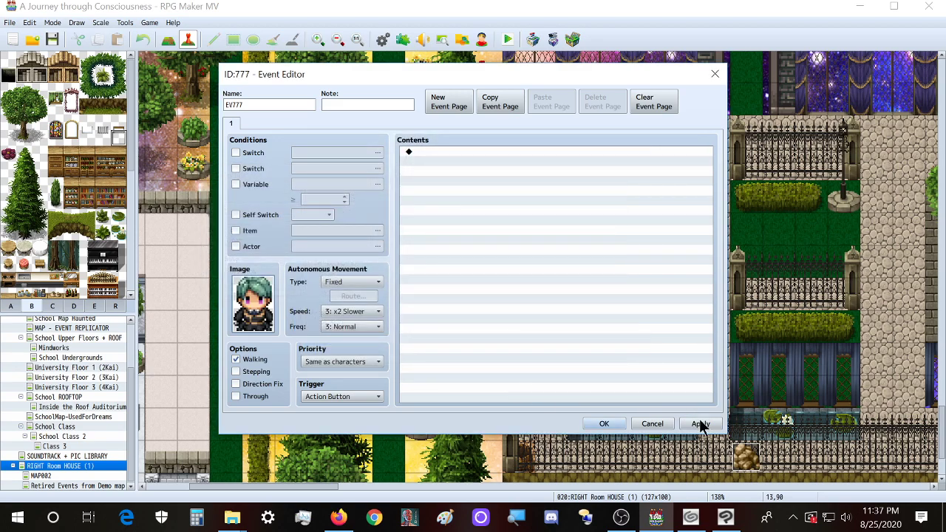
left_click(706, 424)
left_click(602, 424)
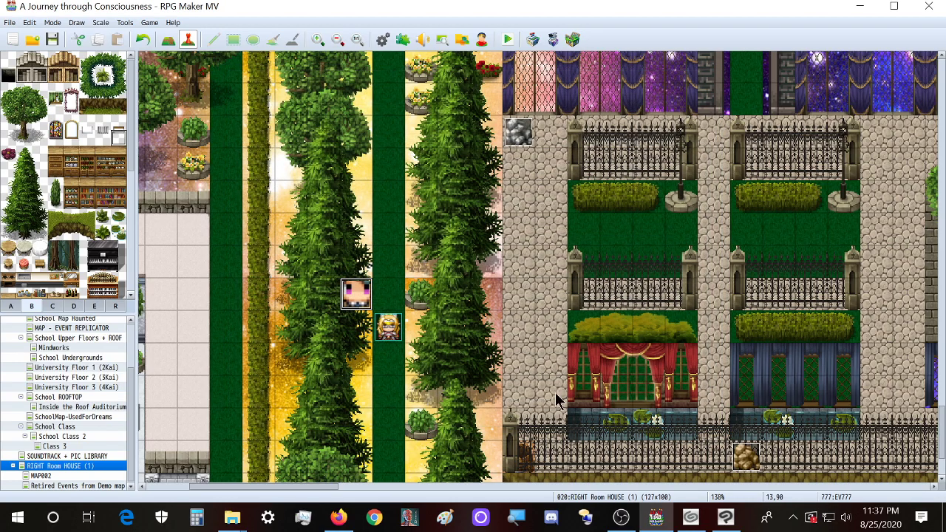
- Review the test event's image in its editor and delete the event from the map
double_click(357, 295)
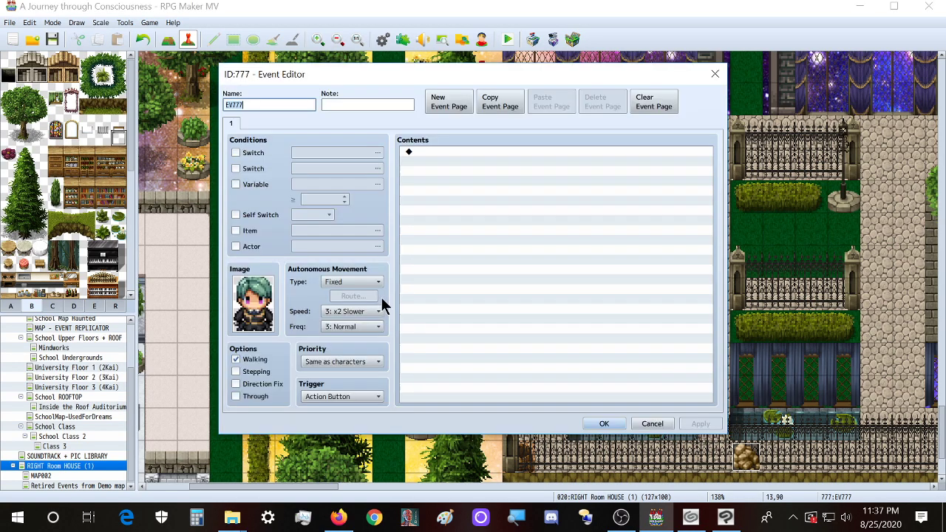
key("Escape")
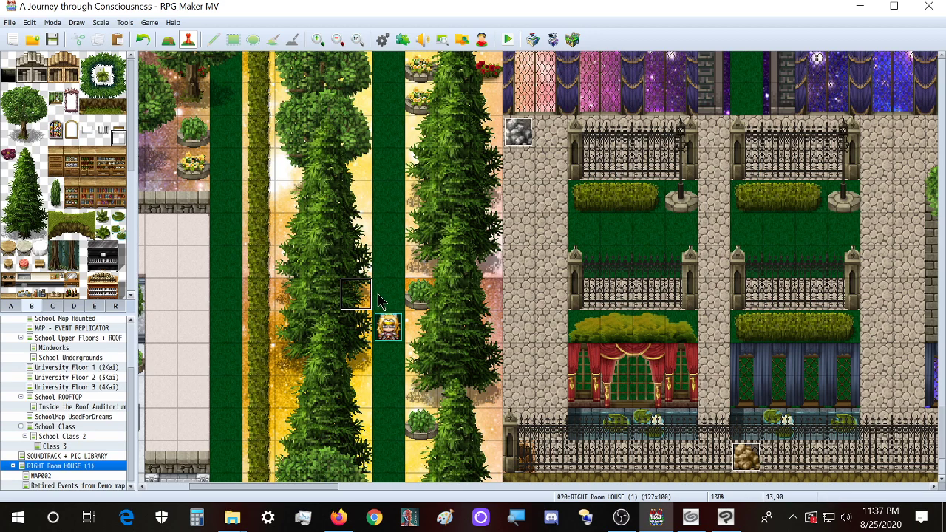
- Start a playtest of the game, saving the project changes first
left_click(509, 41)
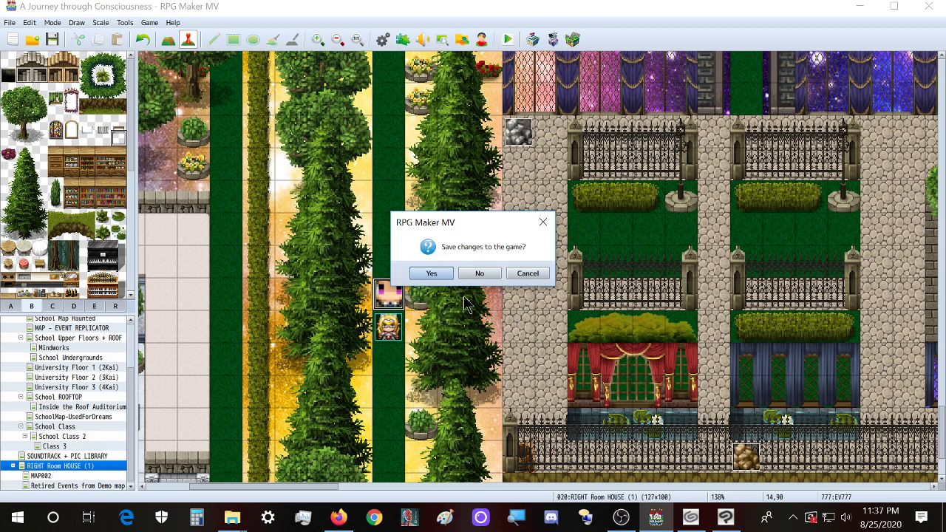
left_click(431, 272)
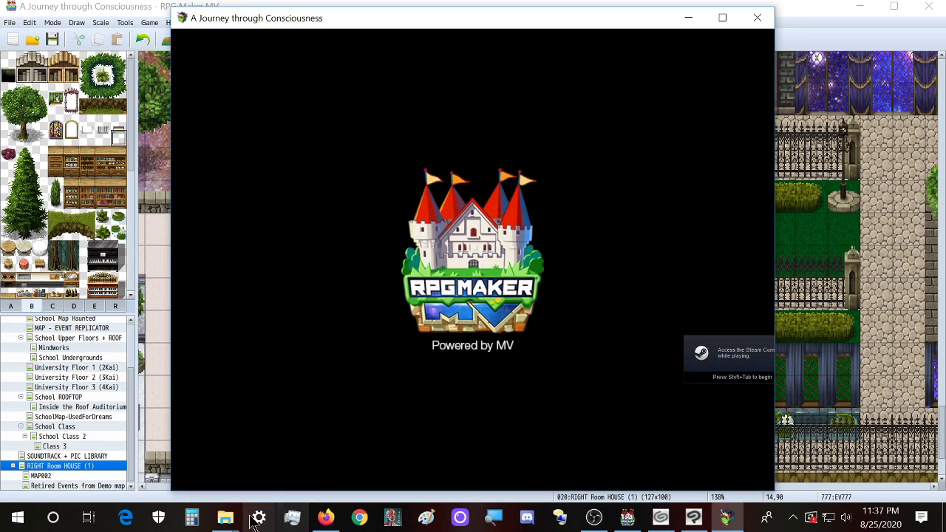
- Switch to the Newly bought window in File Explorer and open the extra\Characters folder
left_click(224, 518)
left_click(325, 517)
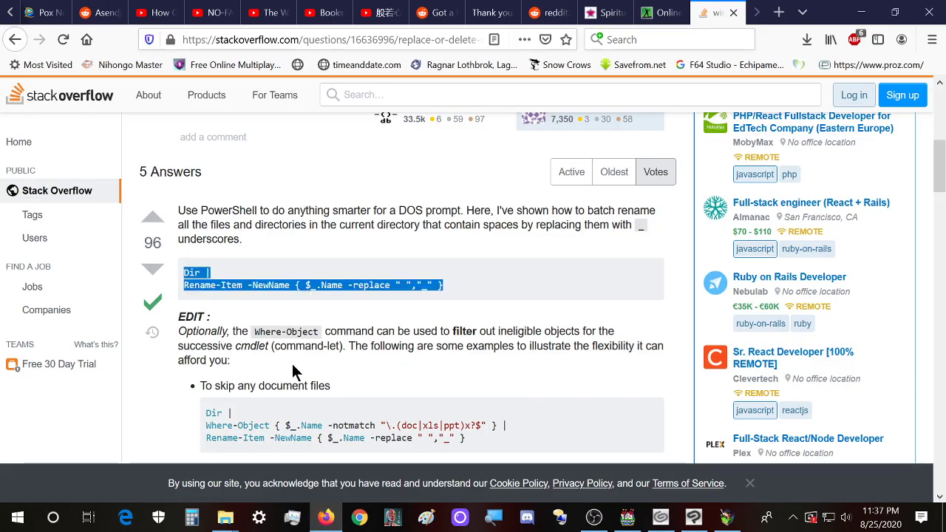
left_click(225, 518)
left_click(196, 474)
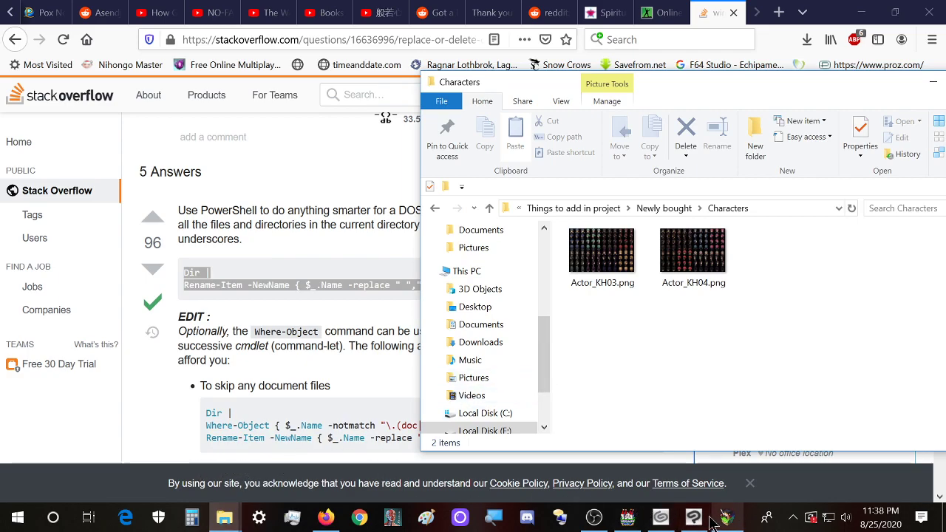
left_click(225, 517)
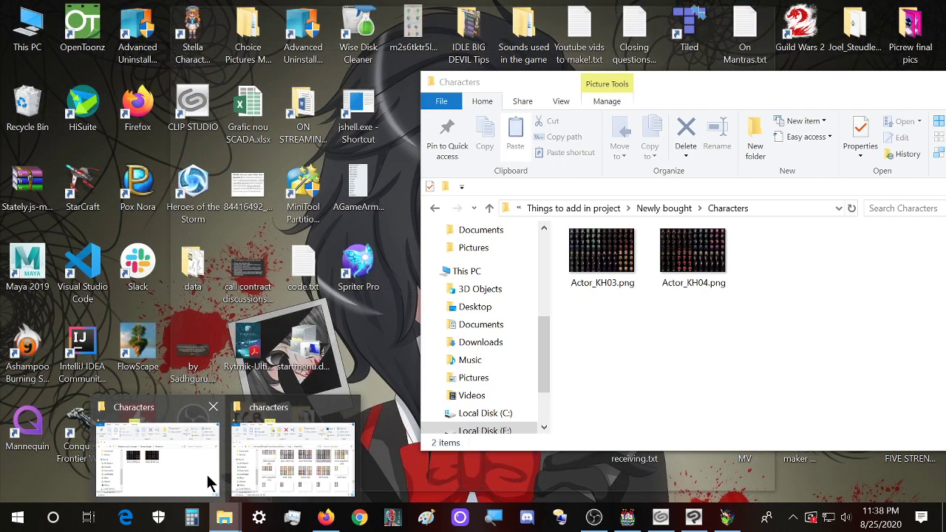
left_click(206, 472)
key("BackSpace")
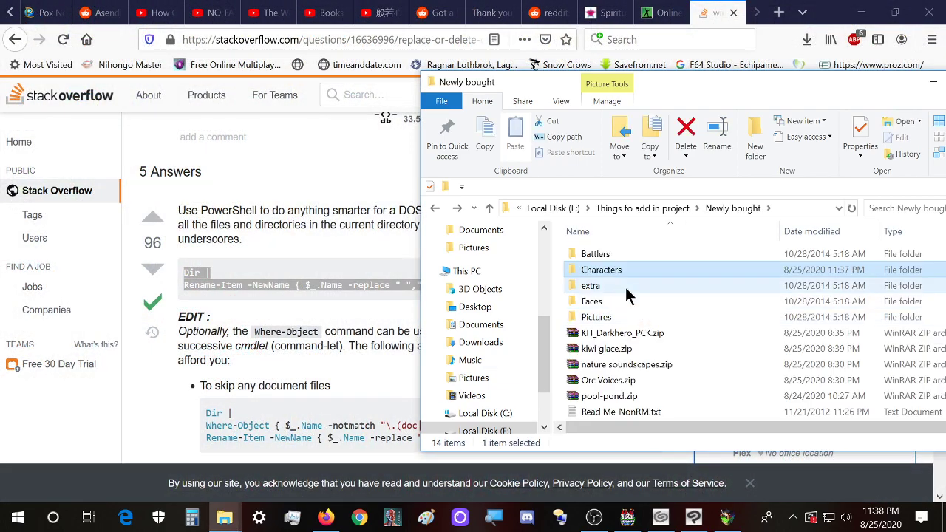
left_click(619, 285)
double_click(620, 285)
double_click(622, 254)
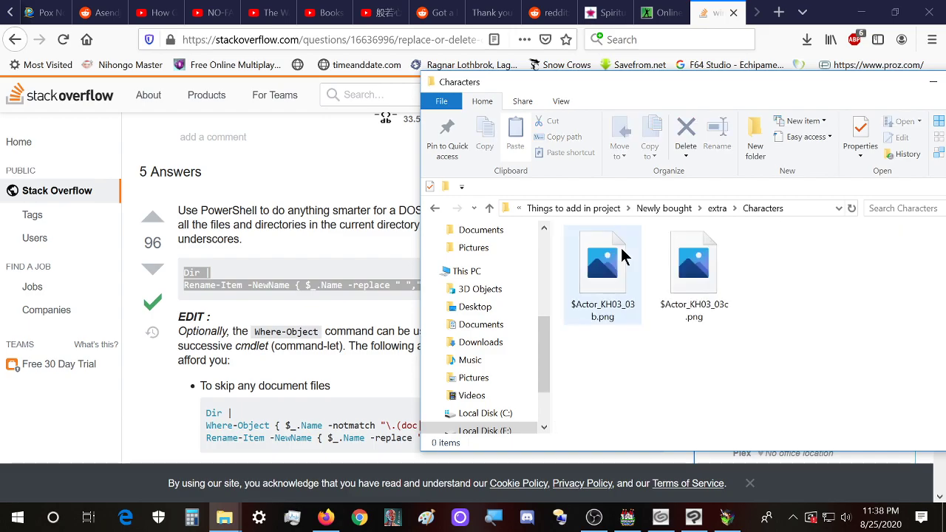
- Preview $Actor_KH03_03b.png and $Actor_KH03_03c.png in Photos and close the viewer
left_click(611, 287)
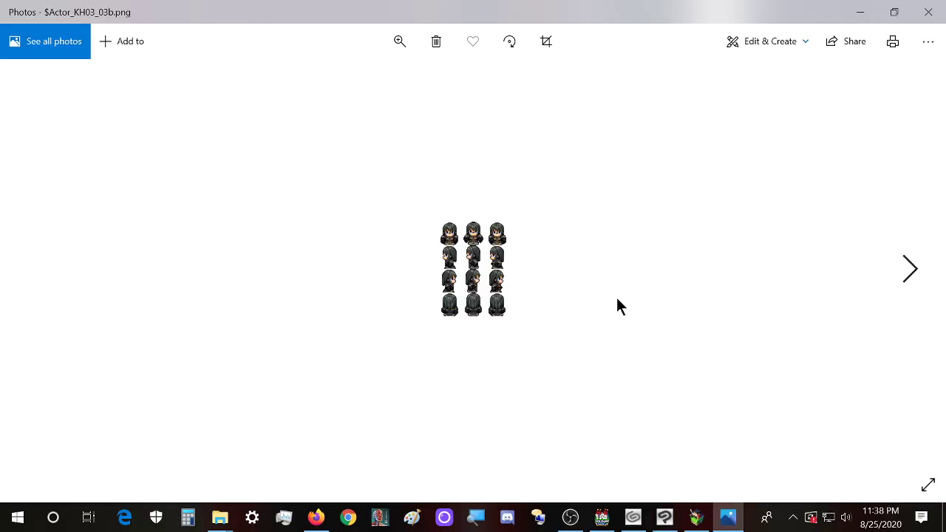
key("Right")
key("Left")
key("Right")
left_click(929, 12)
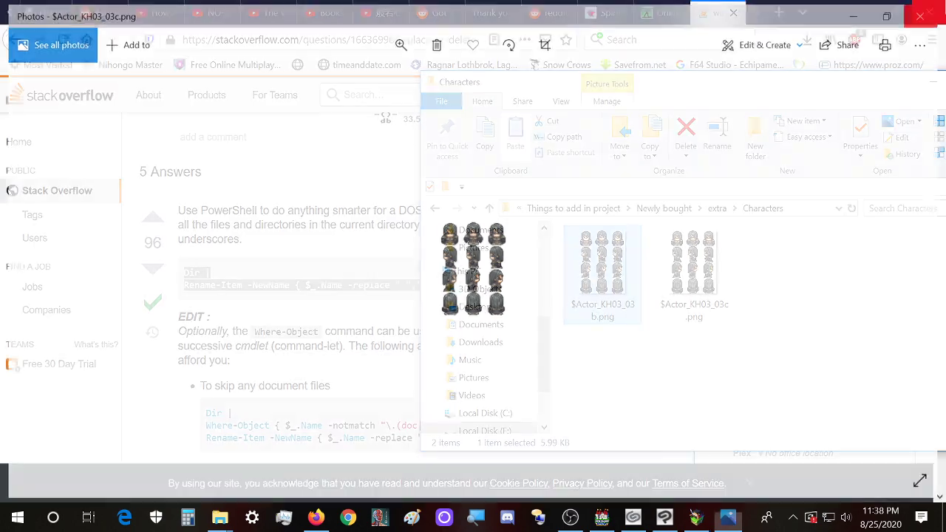
- Open the extra\Pictures folder, look through the Actor_KH04_04 portraits and copy all of them
key("alt+Up")
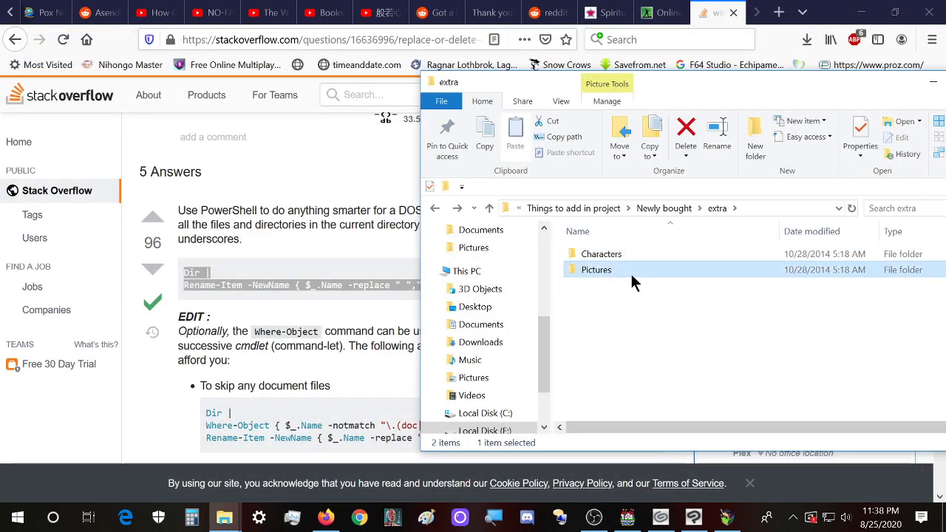
double_click(630, 270)
left_click_drag(725, 103, 486, 98)
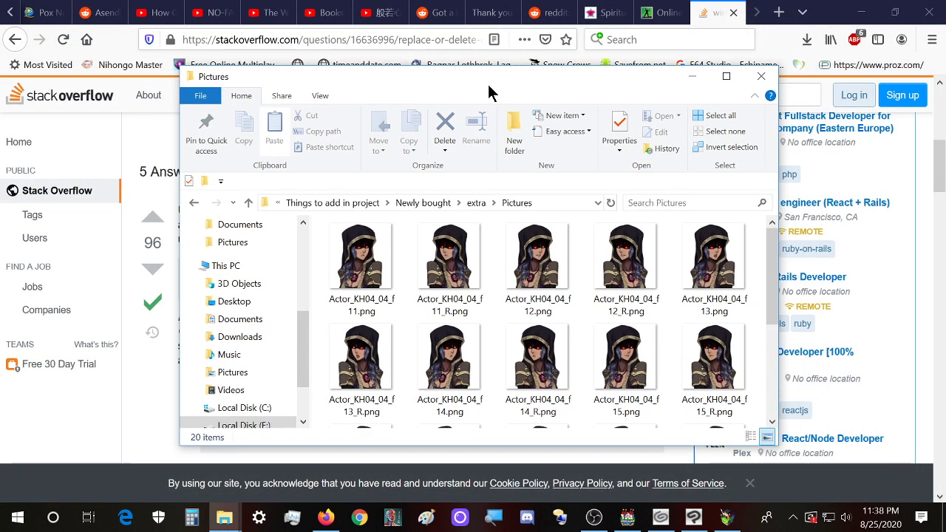
scroll(579, 306, "down", 3)
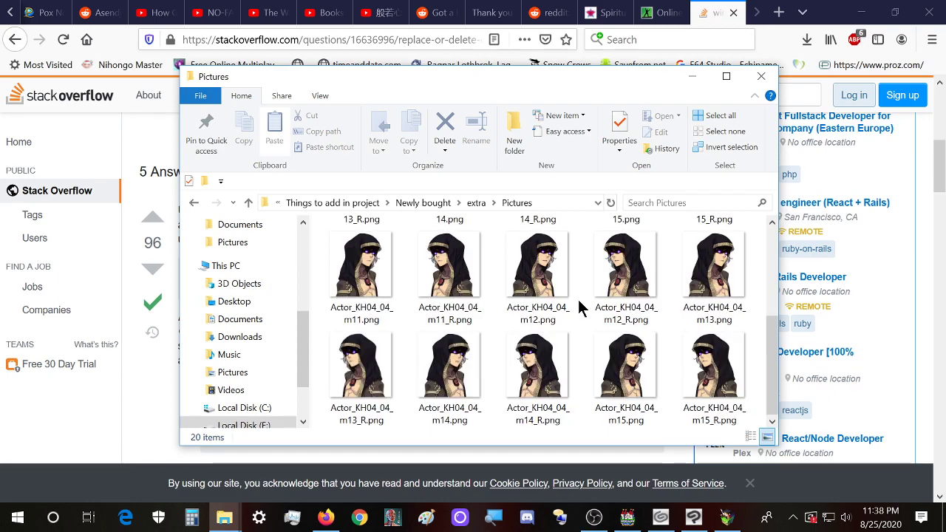
scroll(580, 307, "up", 3)
left_click(556, 251)
key("ctrl+a")
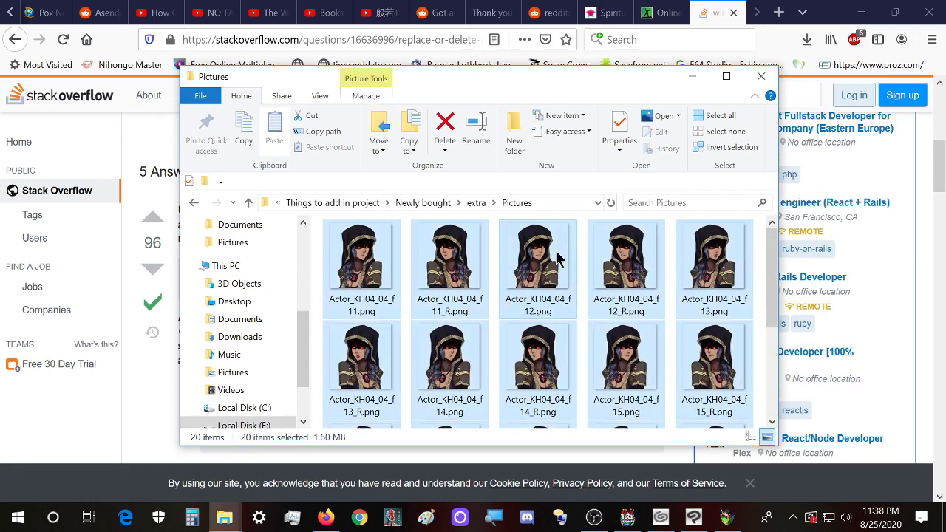
left_click_drag(488, 88, 572, 84)
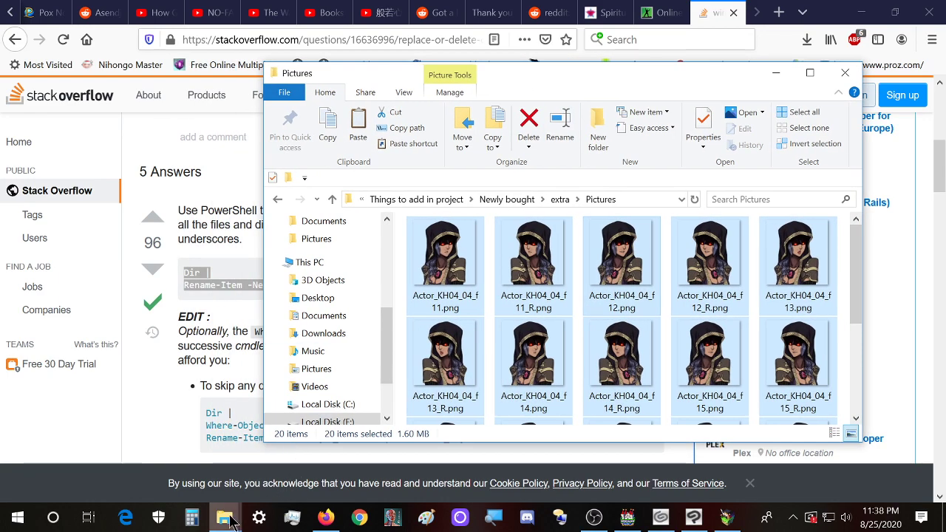
- Paste the copied Actor_KH04_04 portraits into the project's img\pictures folder
left_click(231, 520)
left_click(293, 452)
key("alt+Up")
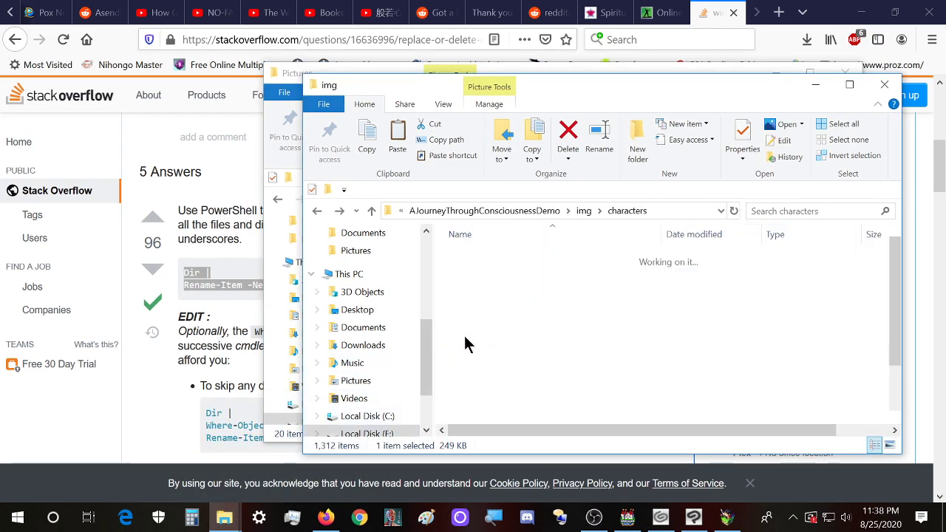
double_click(522, 374)
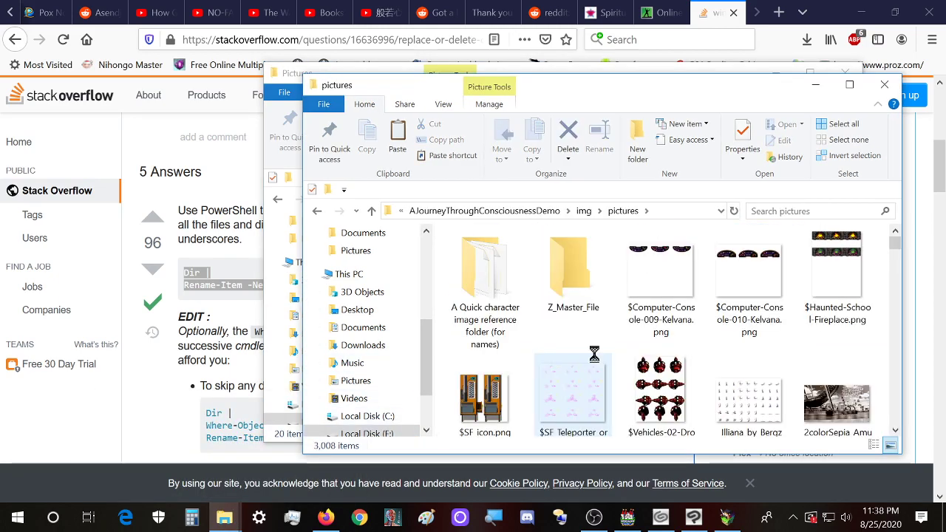
key("ctrl+v")
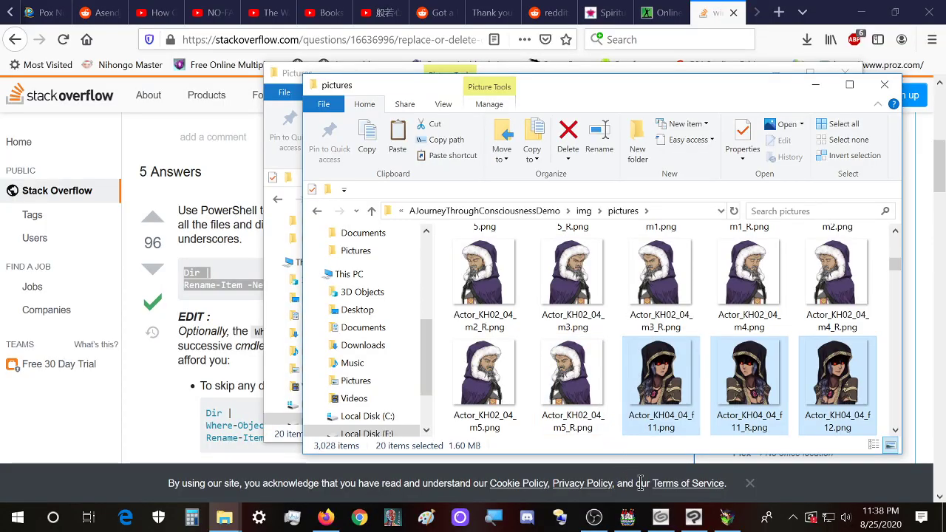
- Switch to the playtest window and start a new game to check the teal-haired character's size on the map
left_click(727, 517)
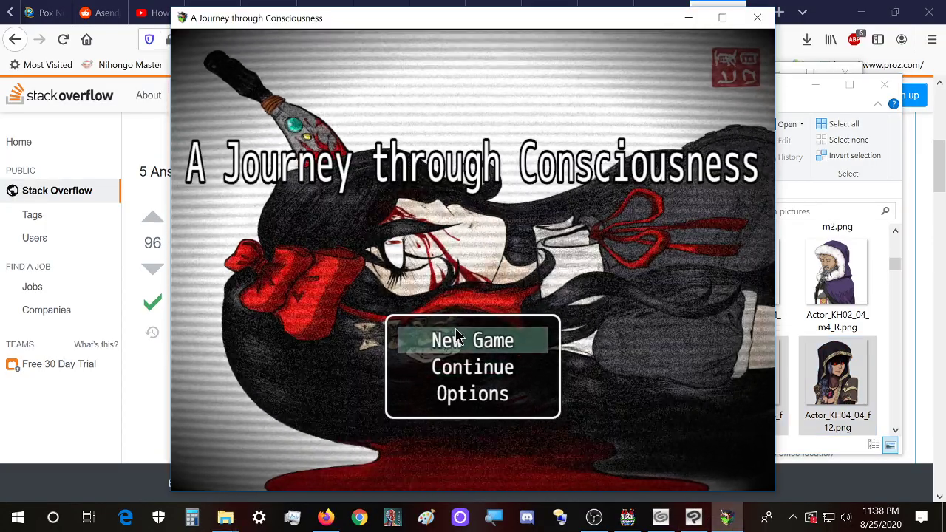
left_click(456, 338)
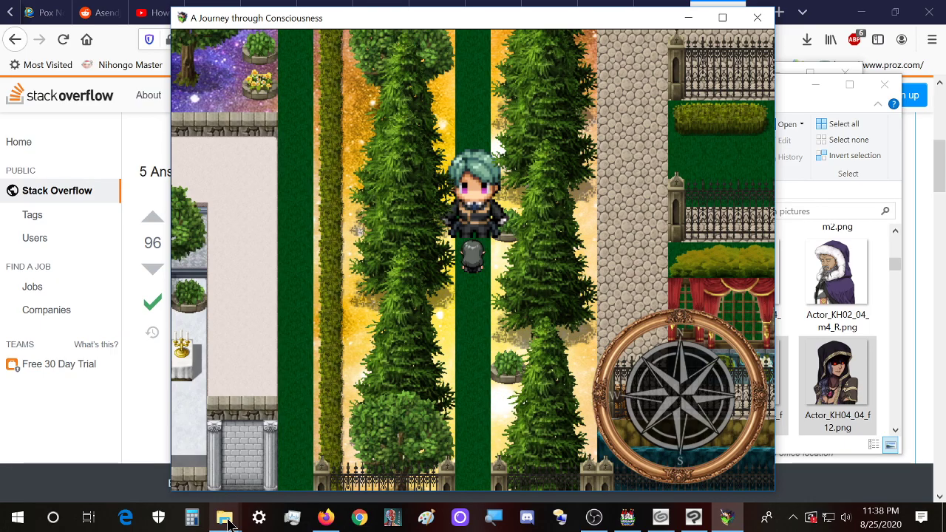
- Return to the Newly bought folder in File Explorer and recheck the sprites in extra\Characters
left_click(224, 518)
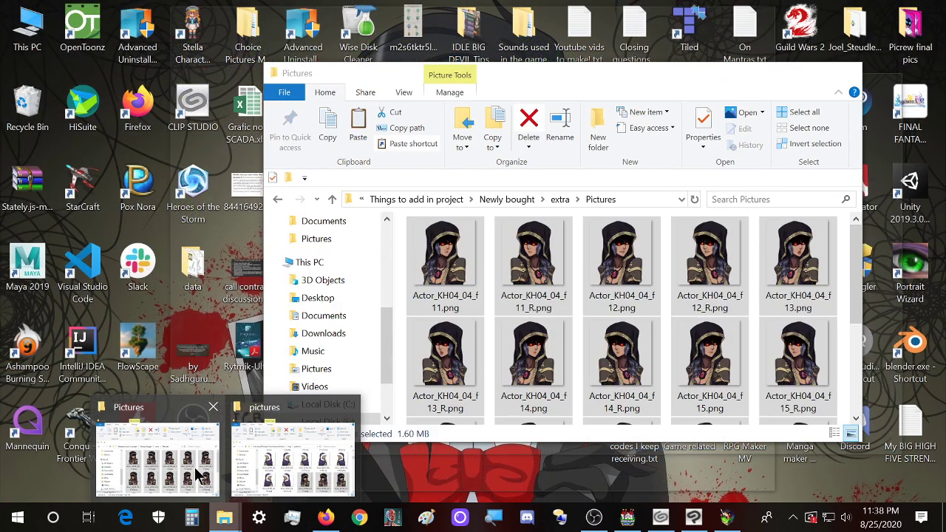
left_click(194, 467)
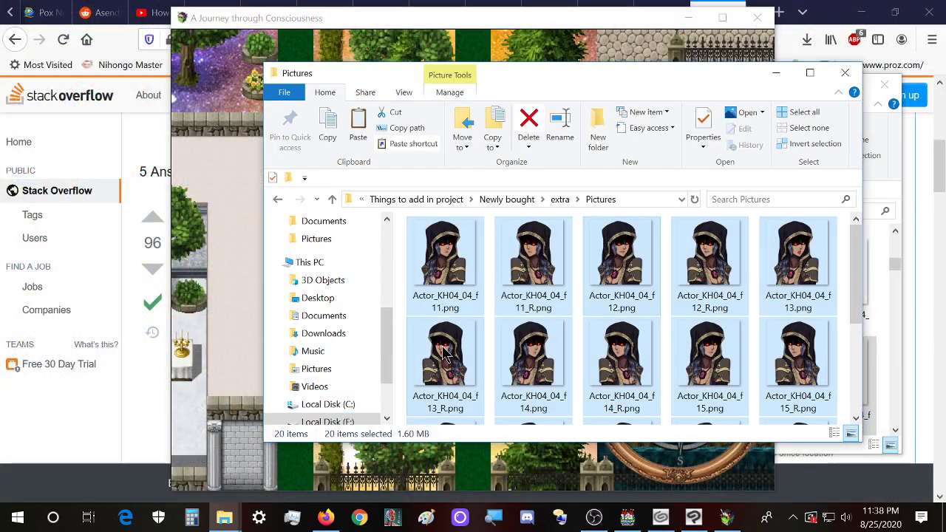
key("BackSpace")
key("BackSpace")
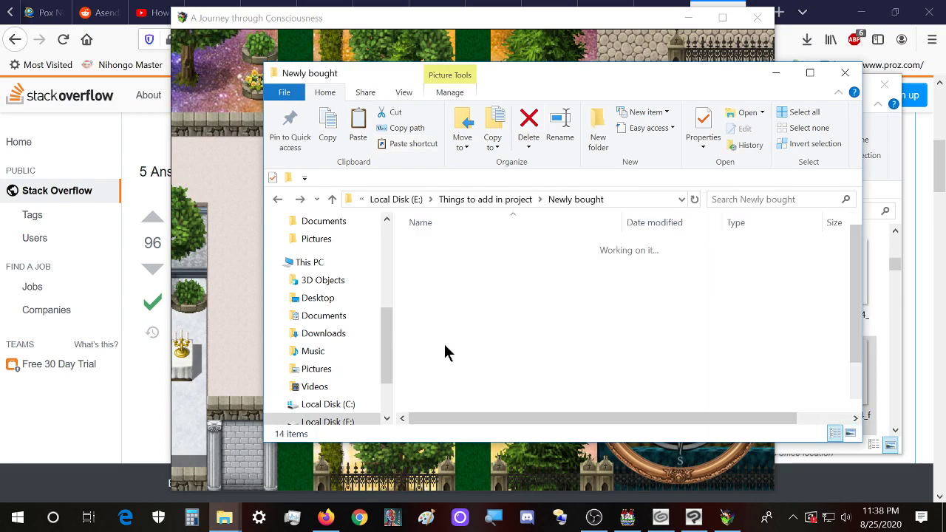
key("BackSpace")
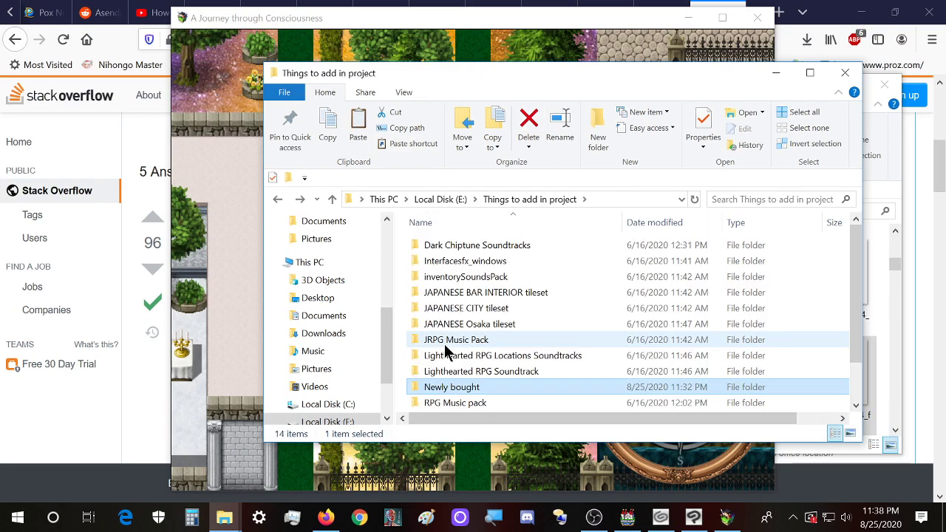
key("Return")
key("Return")
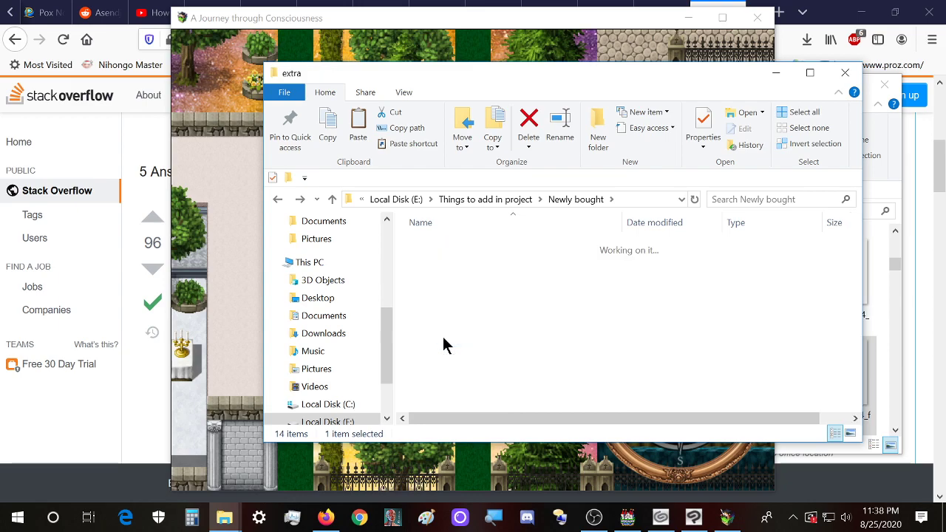
left_click(449, 251)
double_click(450, 251)
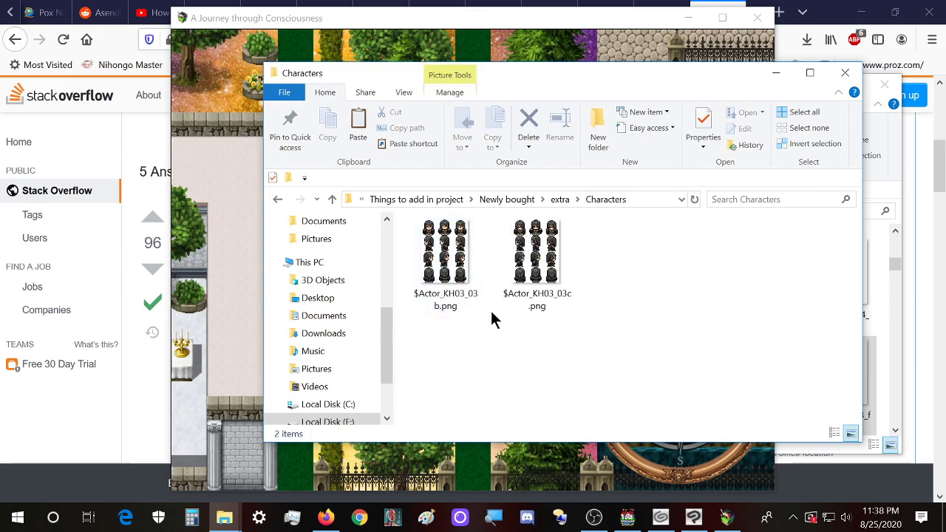
- Open the Newly bought\Characters folder and check the Actor_KH03.png and Actor_KH04.png sheets
key("BackSpace")
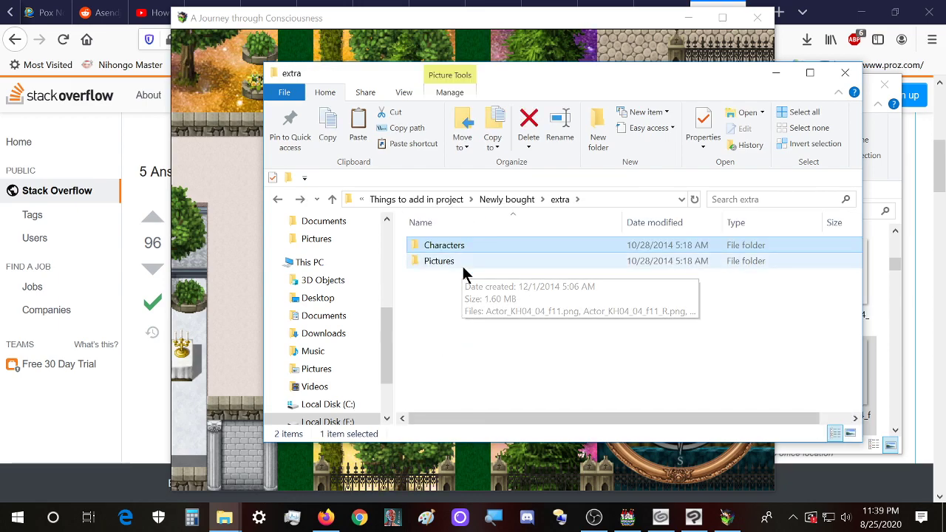
key("BackSpace")
double_click(470, 264)
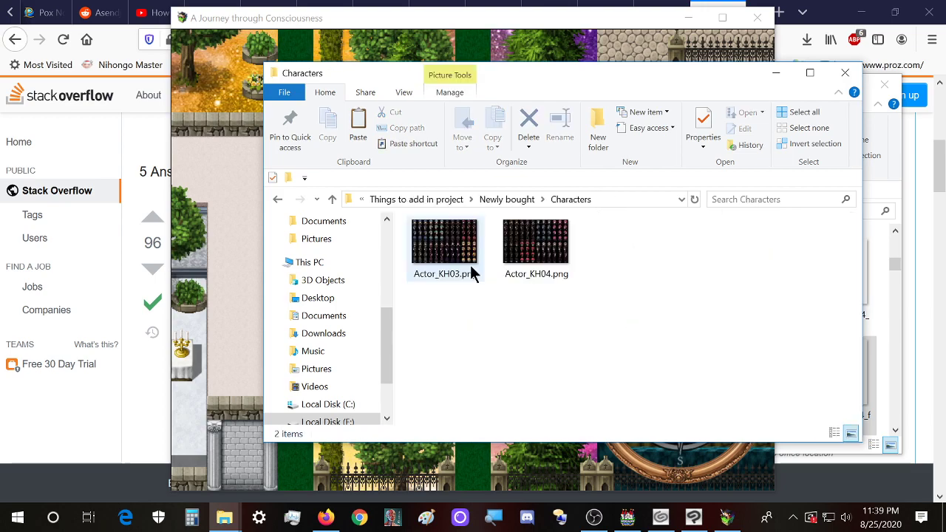
left_click(452, 255)
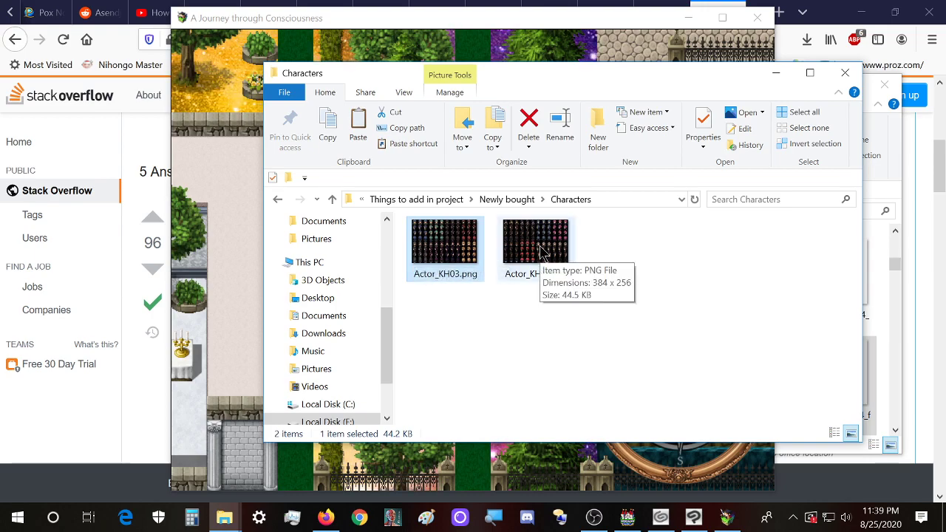
- Go to the project's img\characters folder and search it for kh05
left_click(224, 517)
left_click(279, 468)
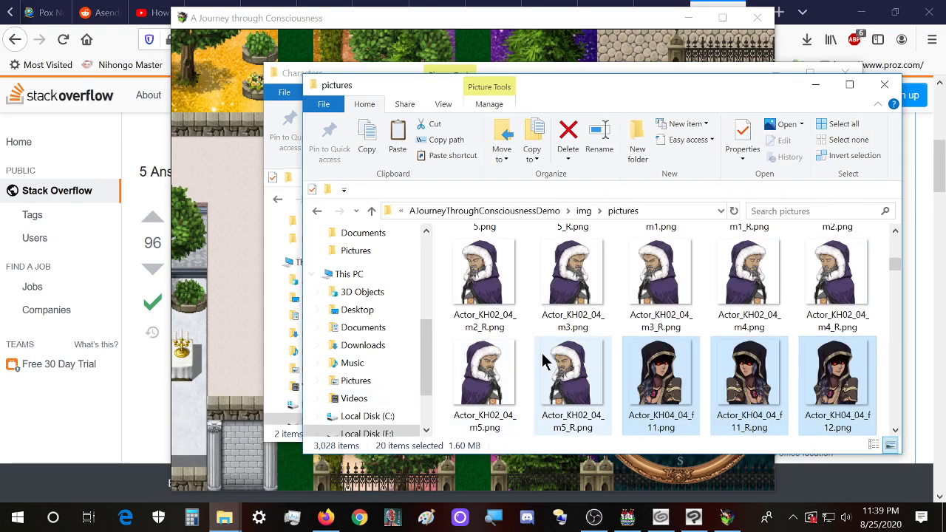
key("alt+Up")
key("alt+Up")
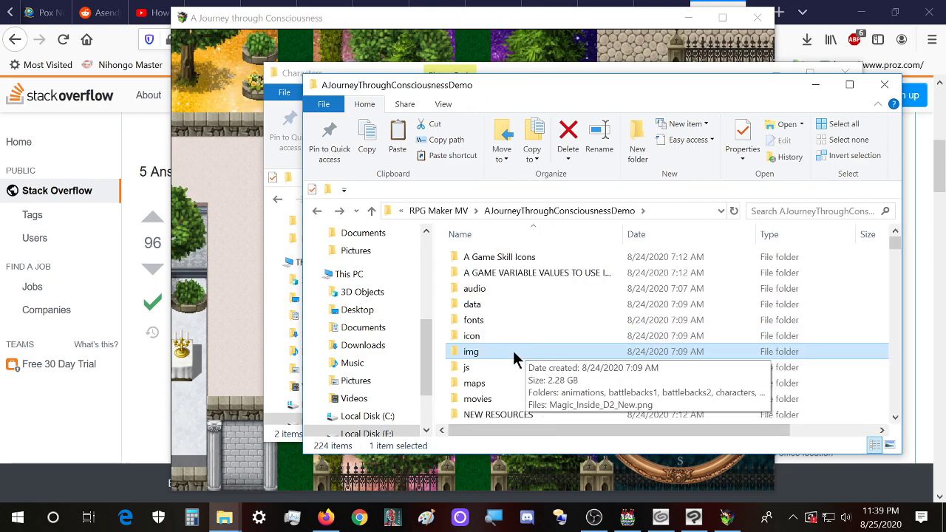
double_click(513, 351)
double_click(500, 305)
key("ctrl+f")
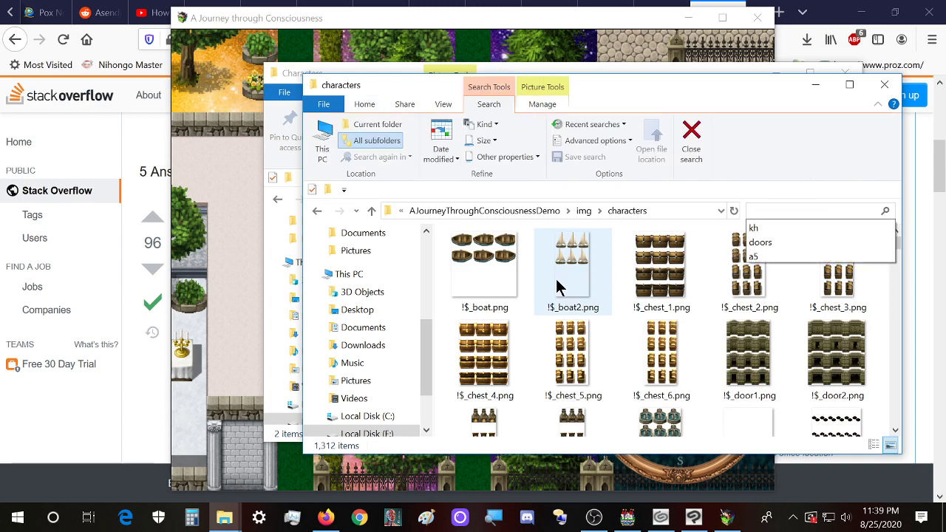
type("kh05")
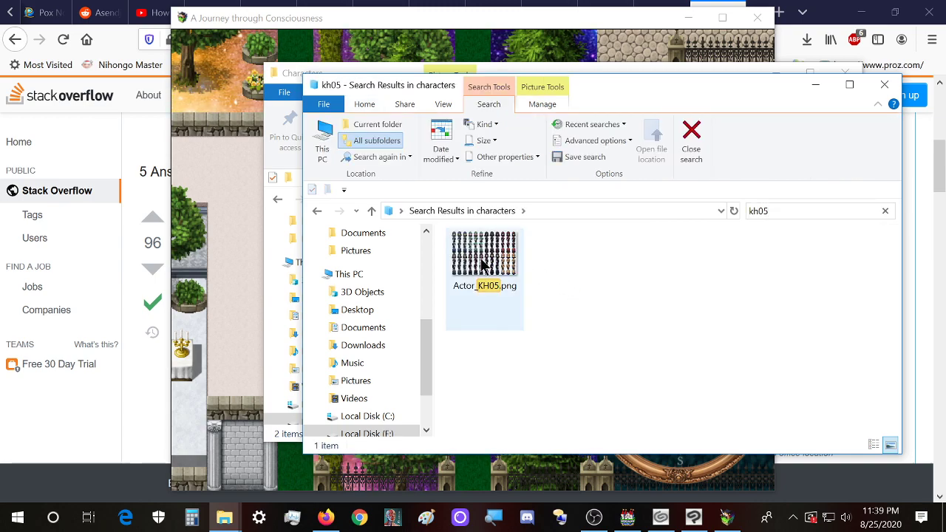
- Rename Actor_KH05.png in the project's characters folder to Actor_KH05_WorldBossSizeXD.png
left_click(482, 265)
left_click(531, 312)
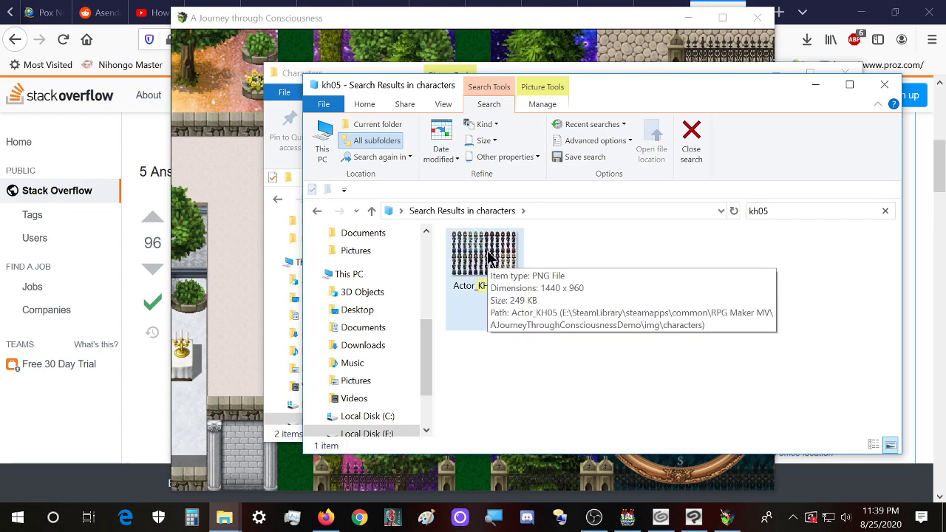
right_click(488, 257)
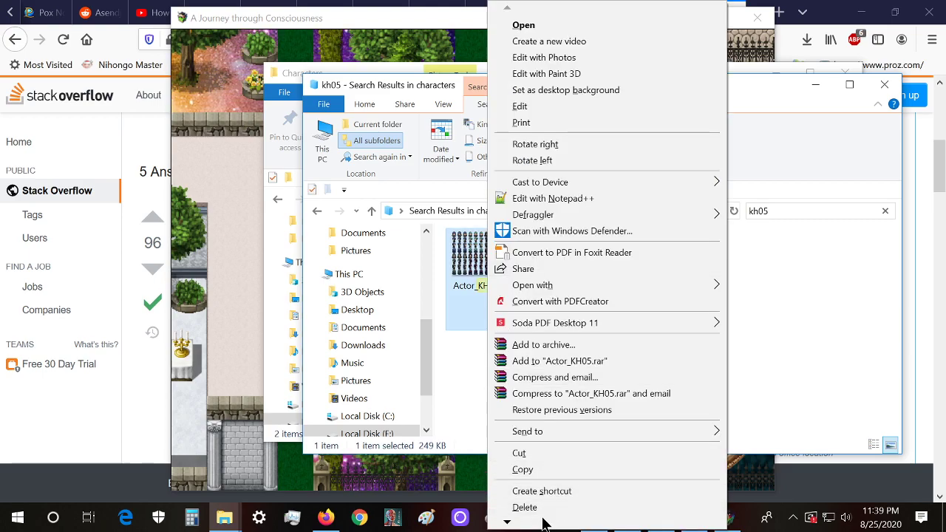
mouse_move(543, 522)
left_click(536, 456)
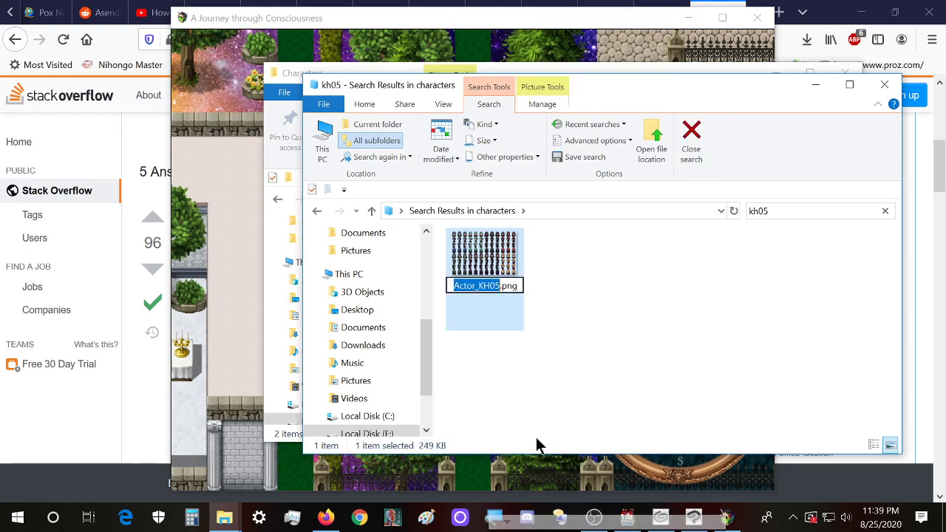
left_click(499, 287)
type("_")
type("WorldB")
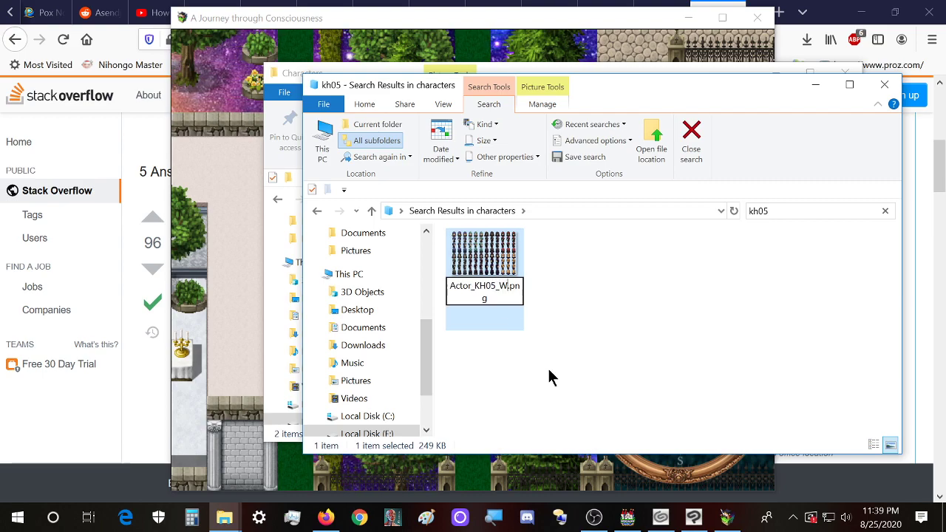
type("oss")
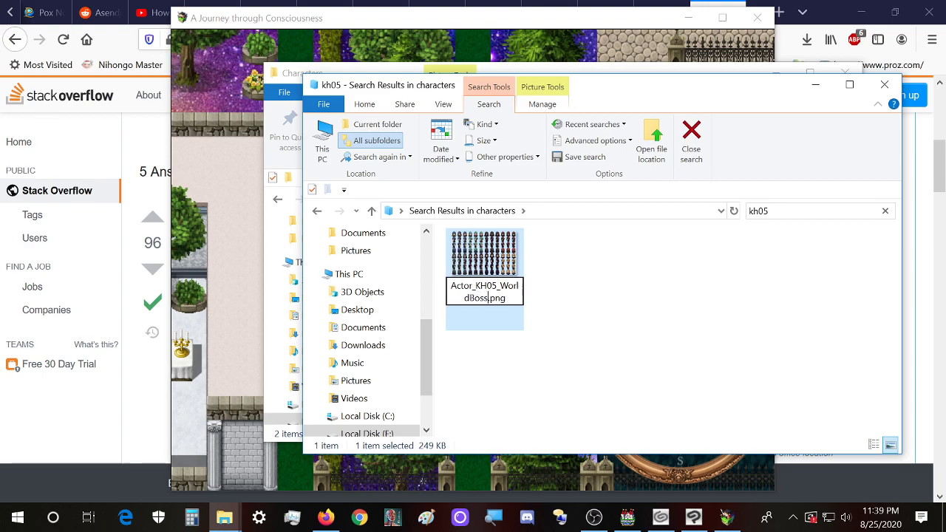
type("Size")
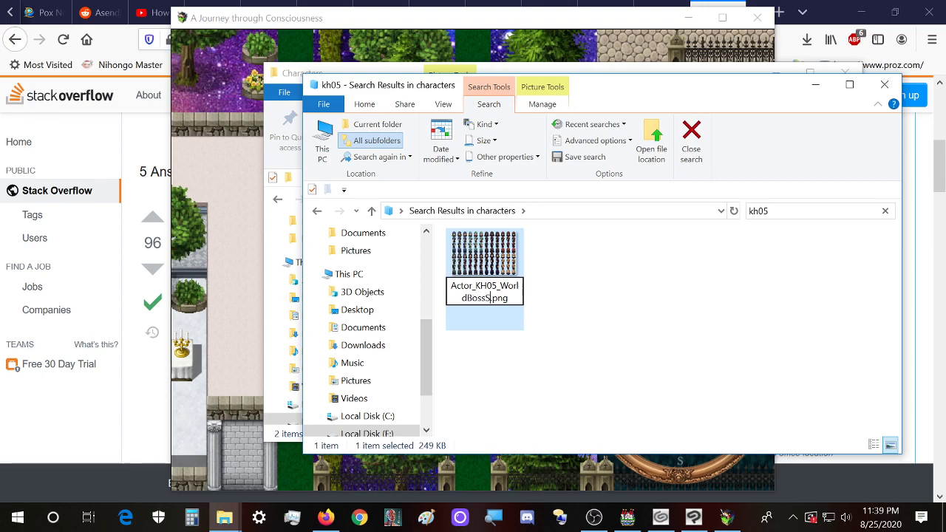
type("XD")
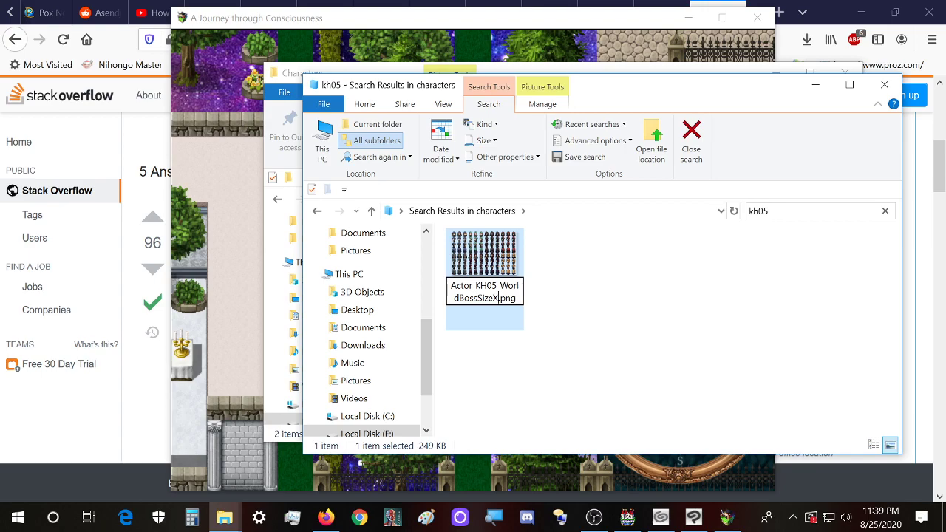
key("Return")
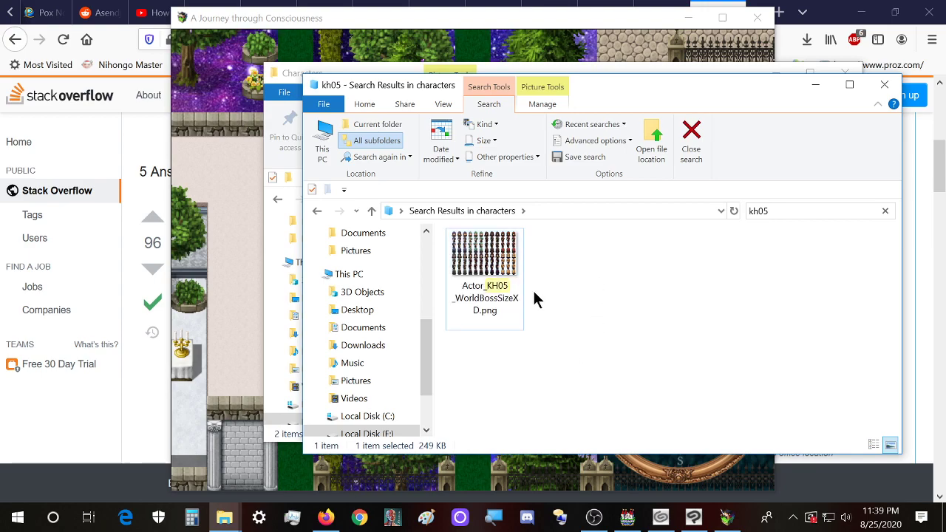
- Open Actor_KH04.png from Newly bought\Characters in Clip Studio Paint and change the image resolution to 1440 px wide by 960 px high
left_click_drag(470, 75, 559, 87)
left_click(559, 83)
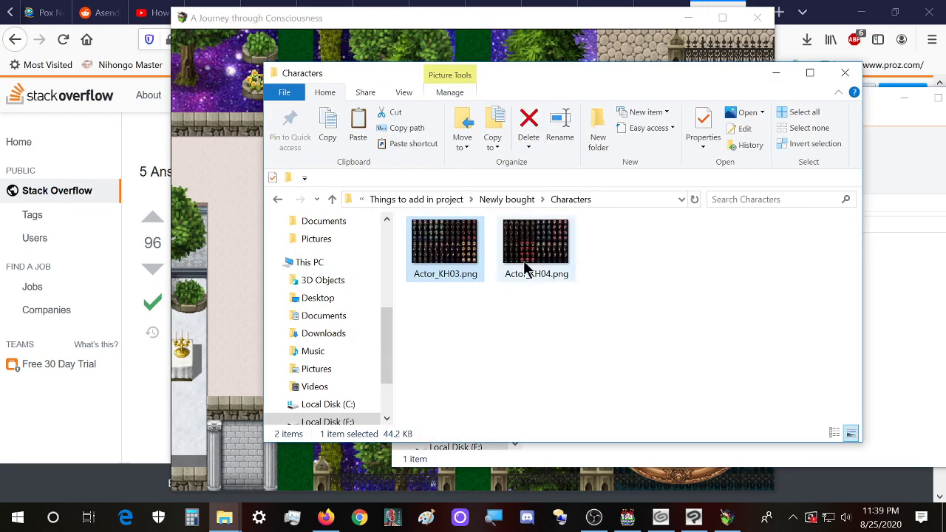
mouse_move(527, 267)
left_mouse_down()
mouse_move(680, 468)
mouse_move(671, 522)
mouse_move(693, 520)
mouse_move(422, 361)
left_mouse_up()
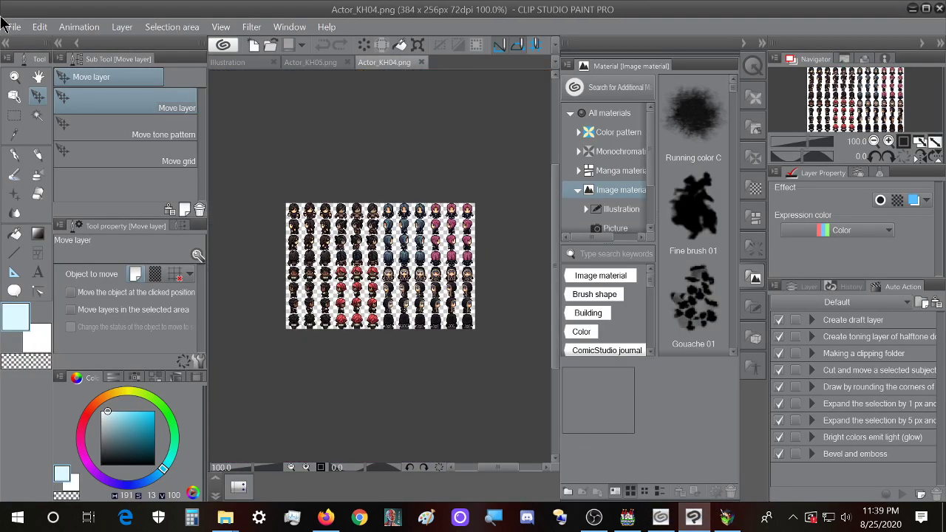
left_click(37, 30)
left_click(106, 314)
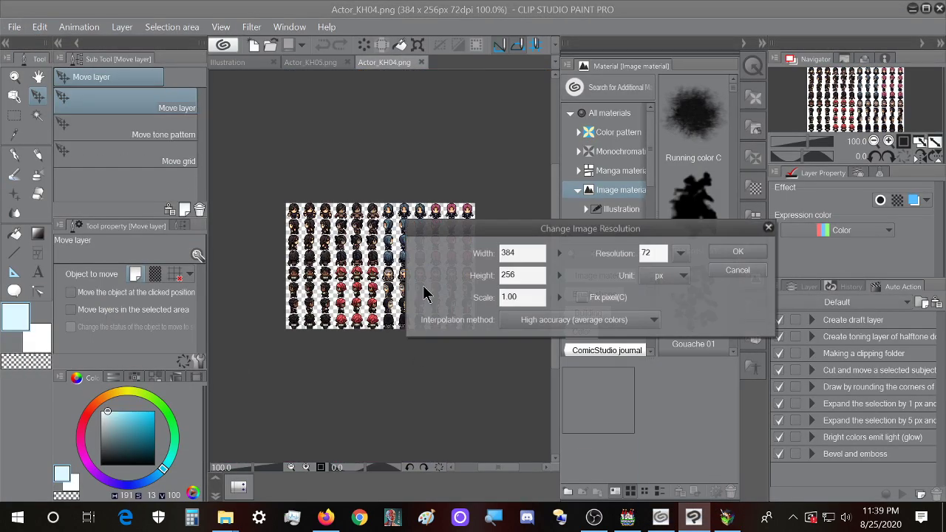
type("1440")
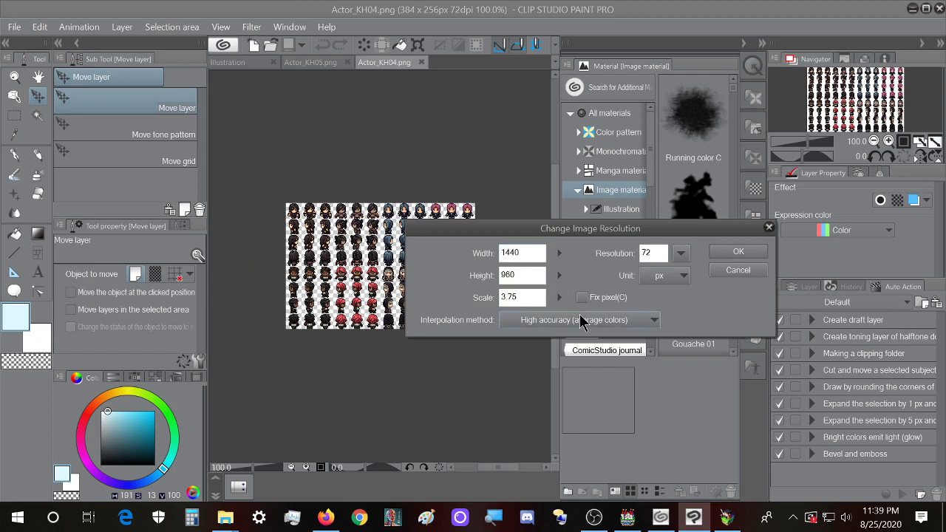
left_click(737, 253)
- Save the resized sheet as a PNG over the original Actor_KH04.png in Newly bought\Characters
left_click(14, 27)
left_click(134, 8)
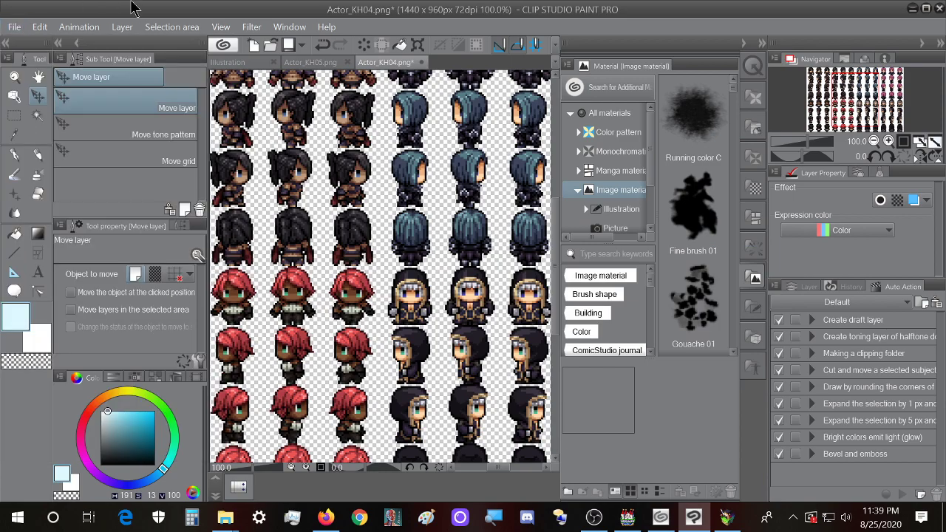
key("ctrl+shift+s")
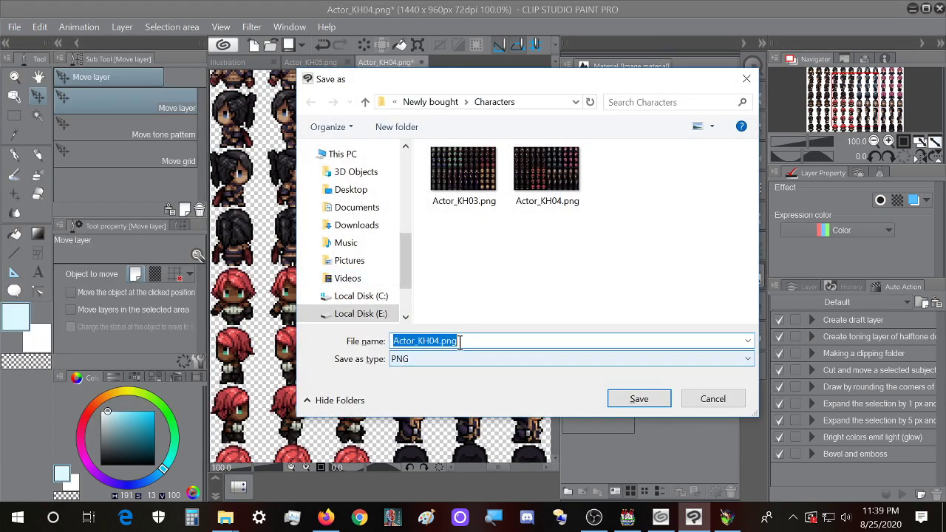
left_click(640, 399)
left_click(508, 264)
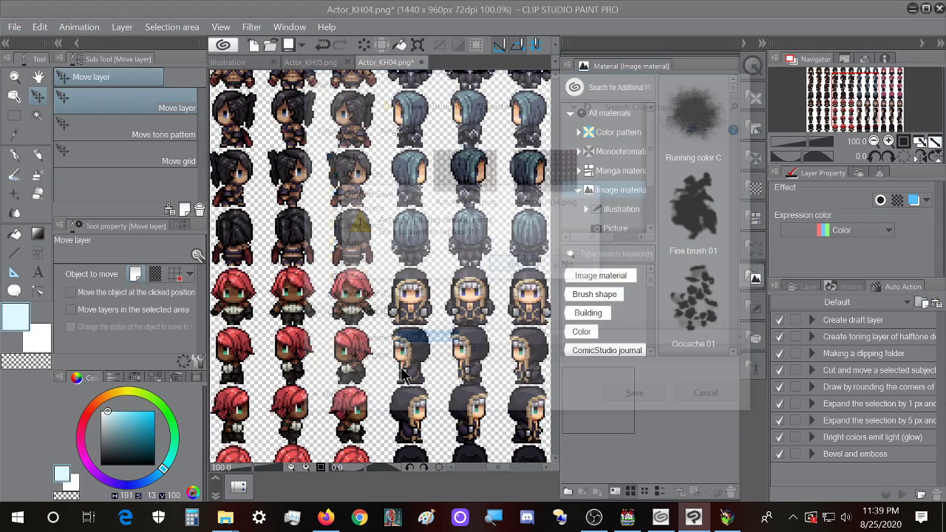
left_click(538, 196)
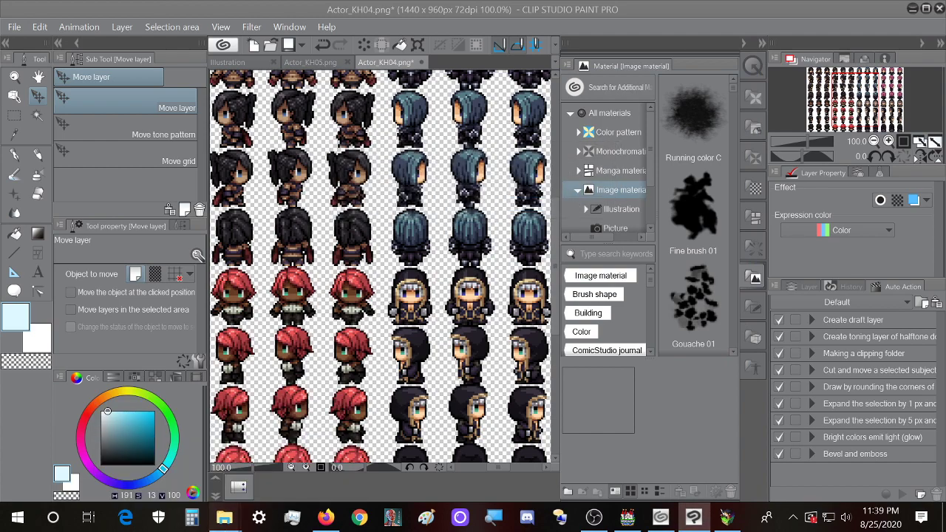
- Copy the resized Actor_KH04.png from Newly bought\Characters in File Explorer into the project's img\characters folder
mouse_move(224, 518)
left_click(164, 458)
left_click(547, 281)
mouse_move(224, 517)
left_click(332, 455)
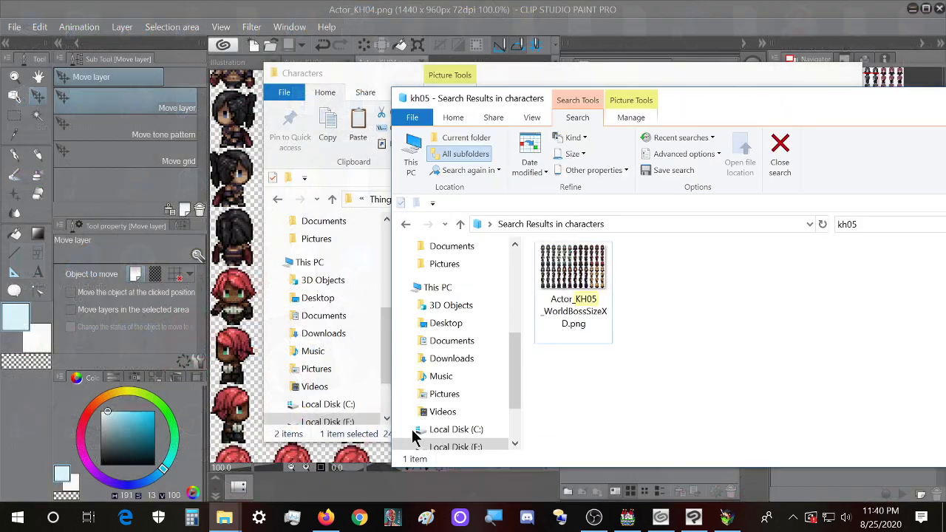
left_click_drag(752, 93, 480, 94)
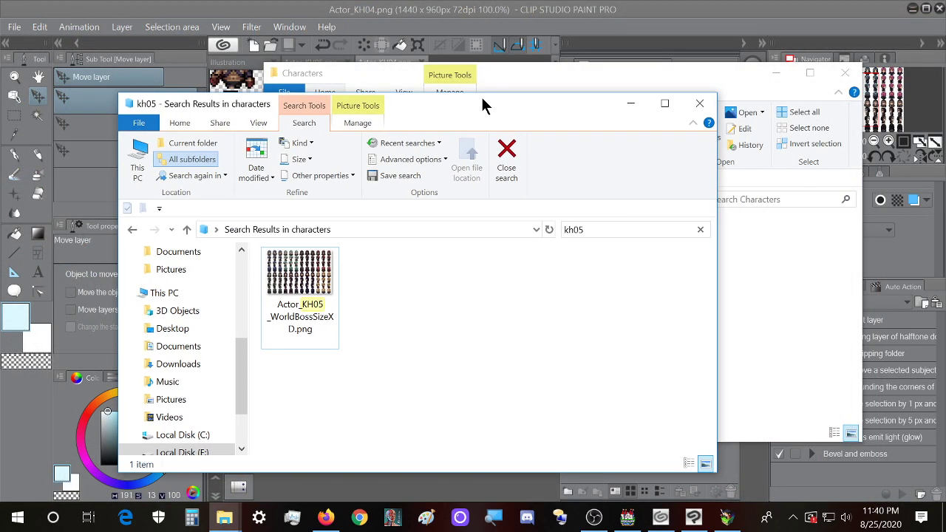
left_click(592, 230)
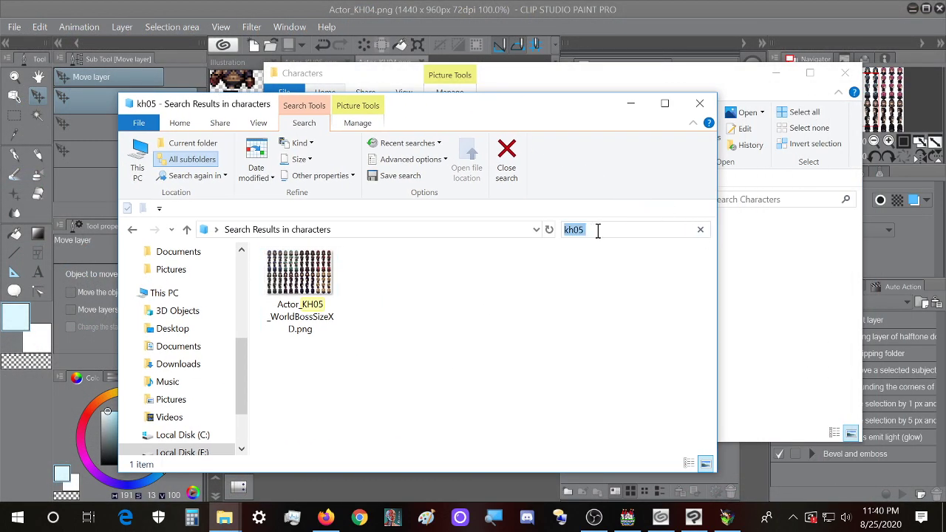
left_click(700, 229)
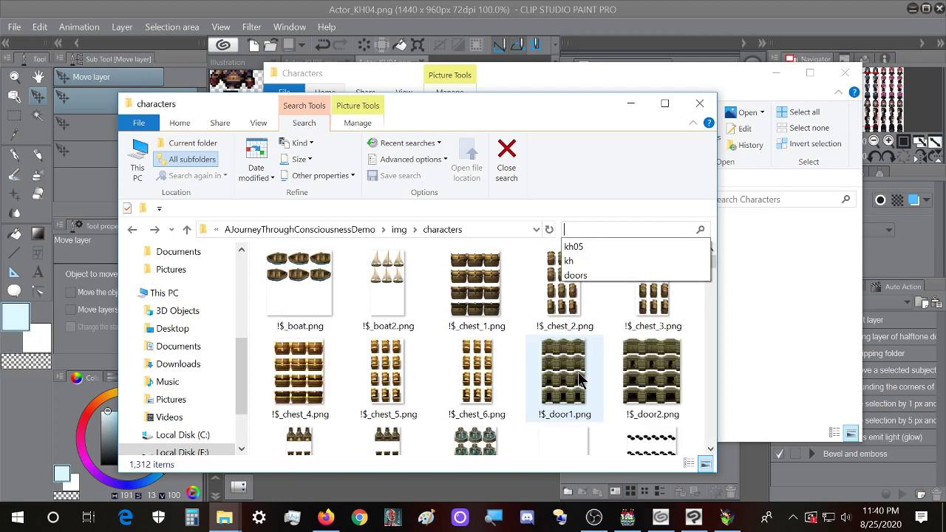
left_click(502, 308)
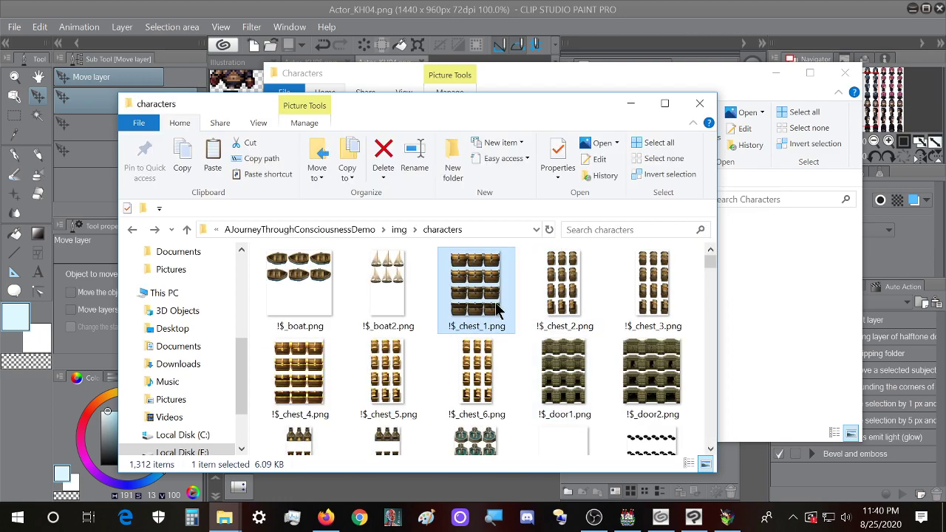
key("ctrl+v")
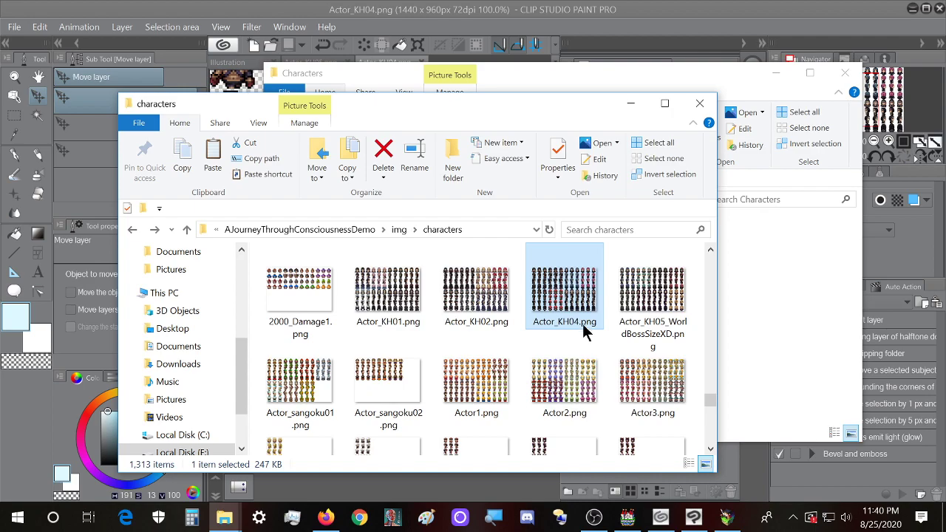
- Close the running playtest, switch to RPG Maker MV and open map event EV777 for editing
left_click(727, 519)
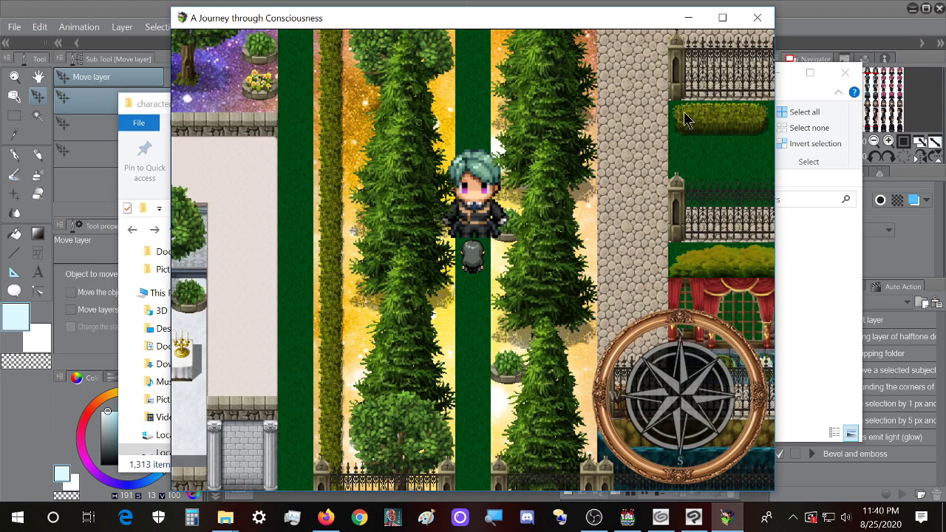
left_click(757, 18)
left_click(726, 520)
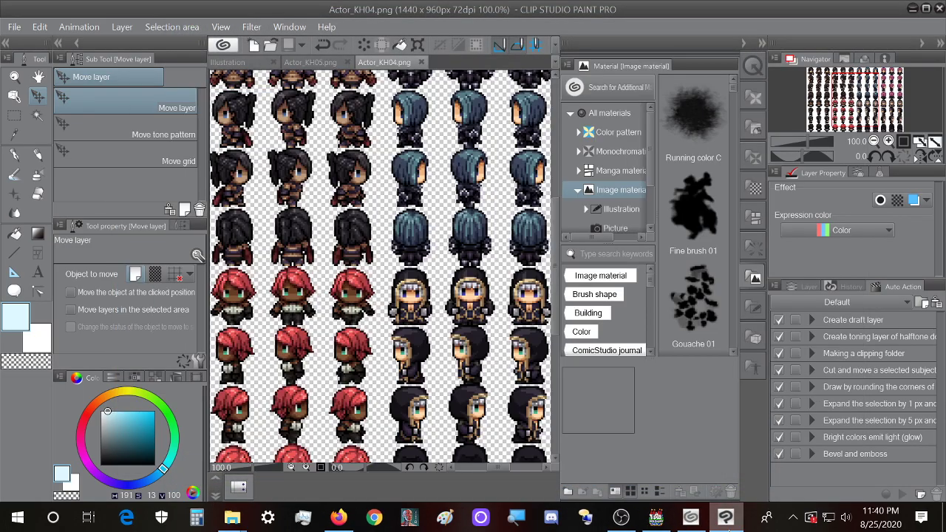
left_click(656, 520)
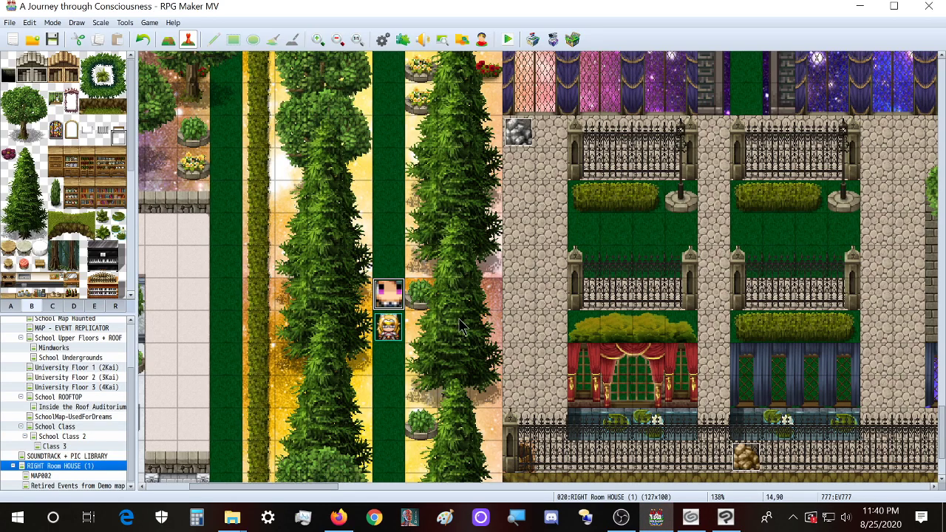
double_click(388, 299)
- Find kh05 in the event's image list and assign the teal-haired sprite from Actor_KH05_WorldBossSizeXD
double_click(254, 303)
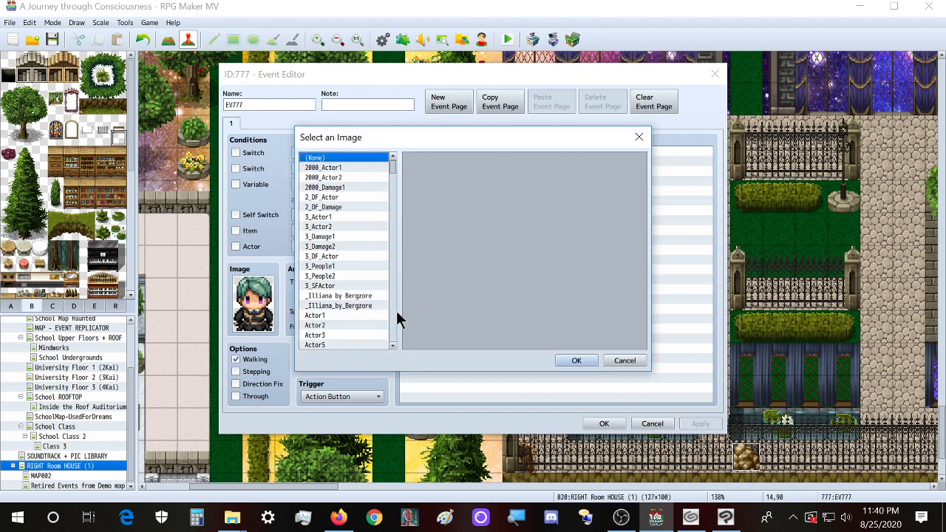
scroll(361, 277, "down", 2)
scroll(361, 277, "up", 2)
scroll(361, 277, "down", 2)
scroll(361, 276, "down", 3)
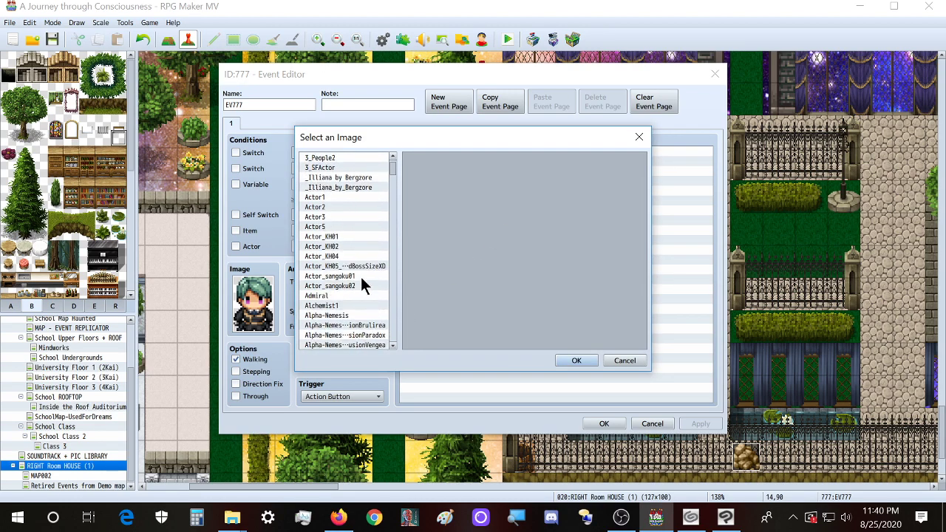
scroll(361, 276, "up", 4)
key("ctrl+f")
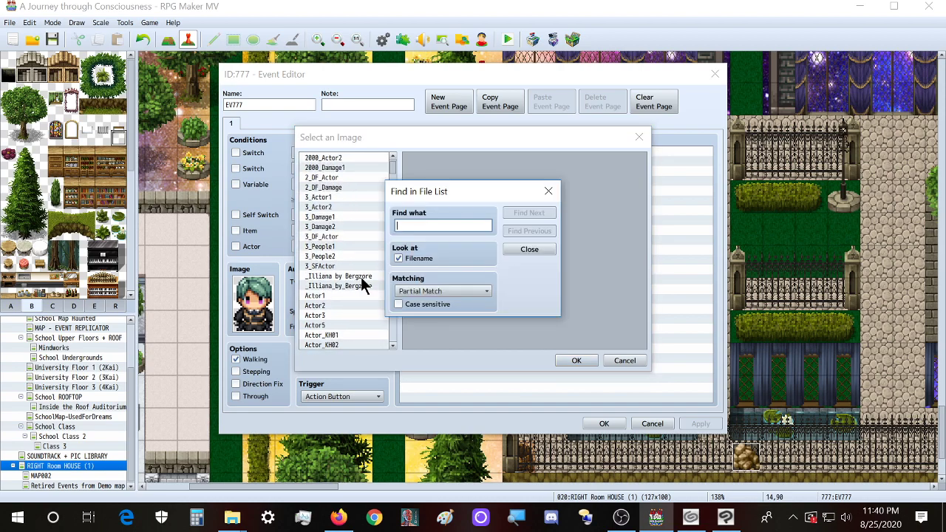
key("ctrl+v")
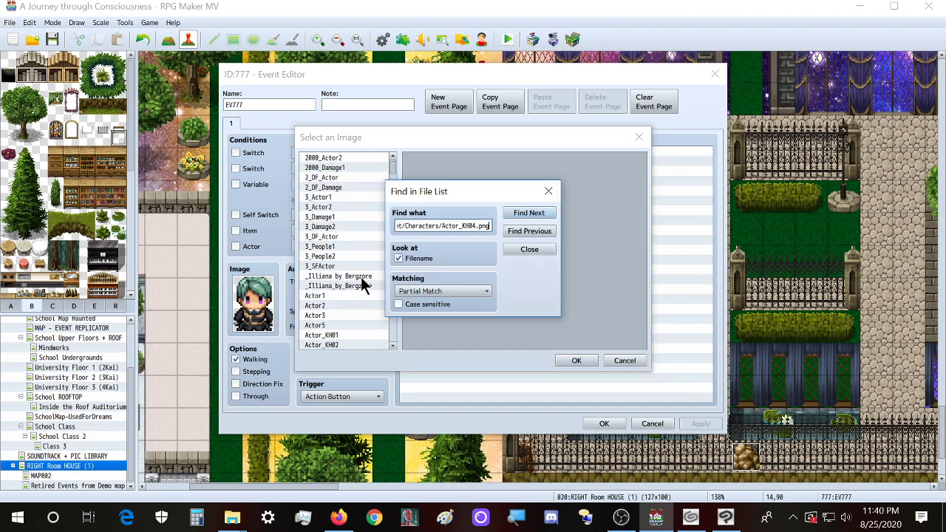
key("ctrl+z")
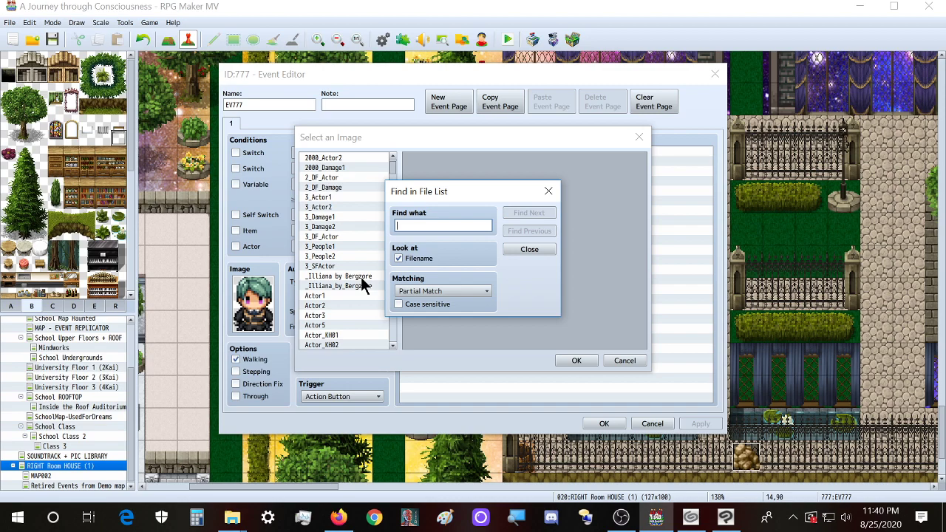
type("kh05")
key("Return")
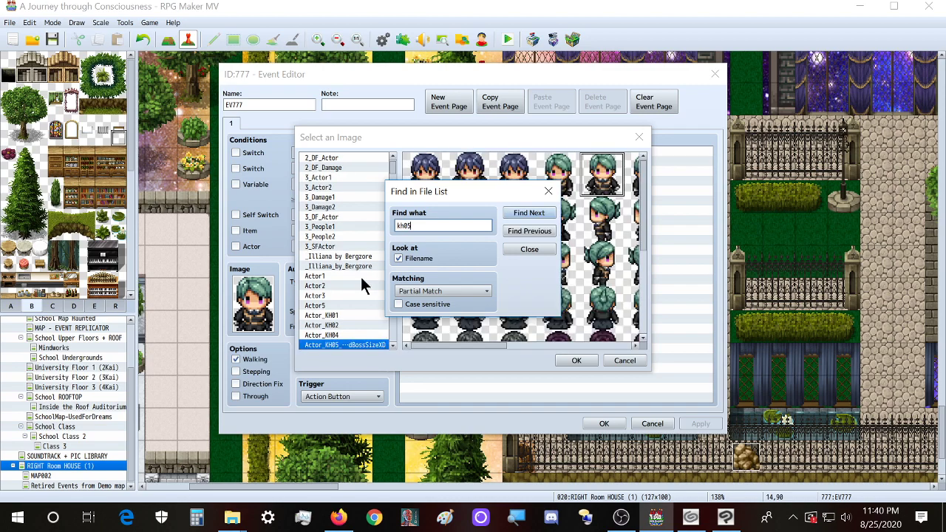
scroll(361, 276, "down", 1)
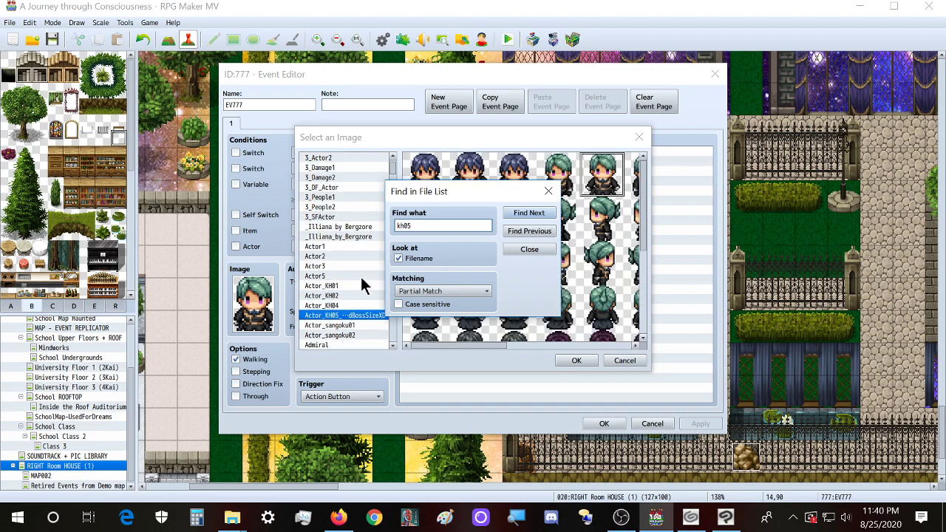
left_click(572, 362)
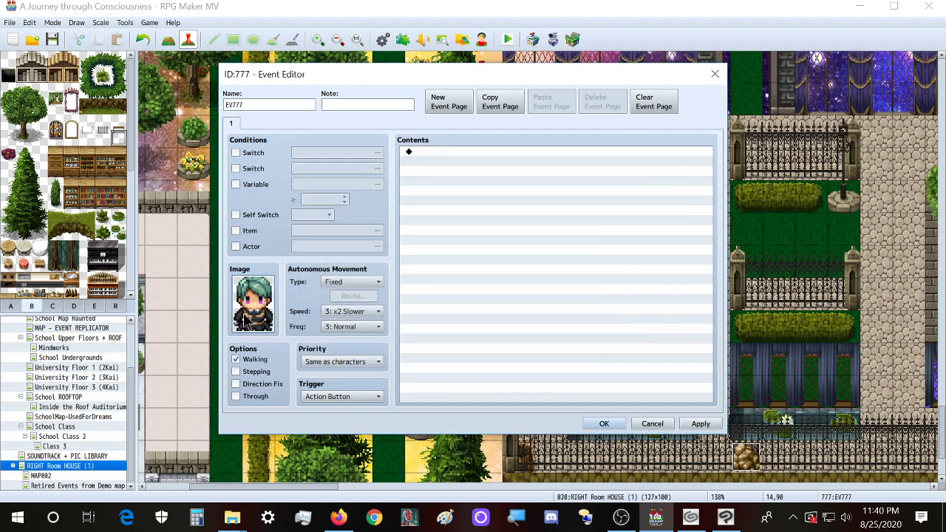
- Change the event's image to the dark-haired, eyepatch-style sprite in the second character set of Actor_KH04
double_click(246, 323)
left_click(350, 242)
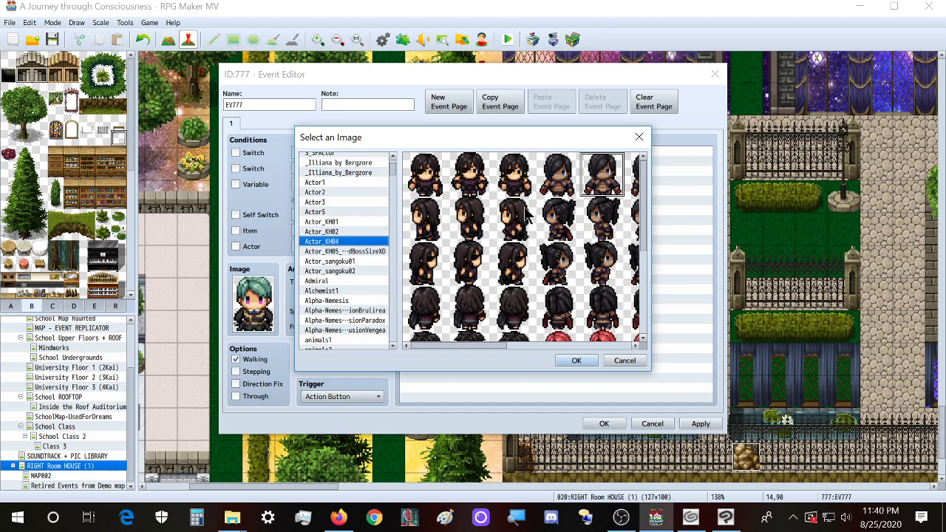
double_click(616, 188)
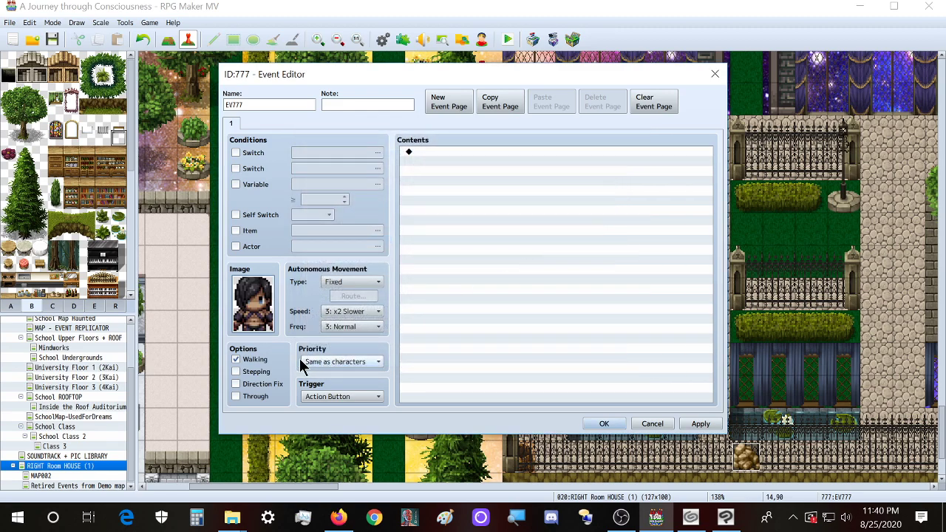
- Look through the Actor_KH04 character sprites in the event's image selection, then leave the selection and the event editor without applying changes
double_click(271, 307)
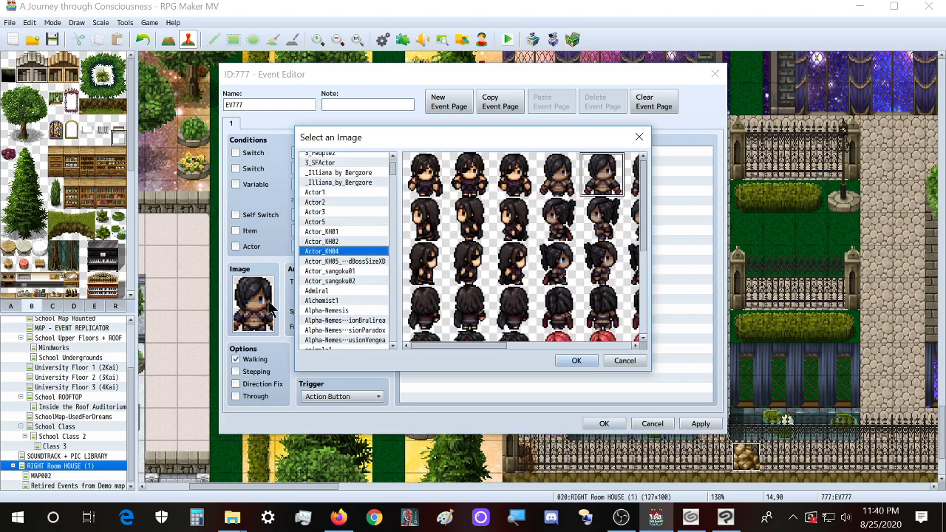
left_click_drag(507, 342, 486, 346)
scroll(478, 310, "down", 3)
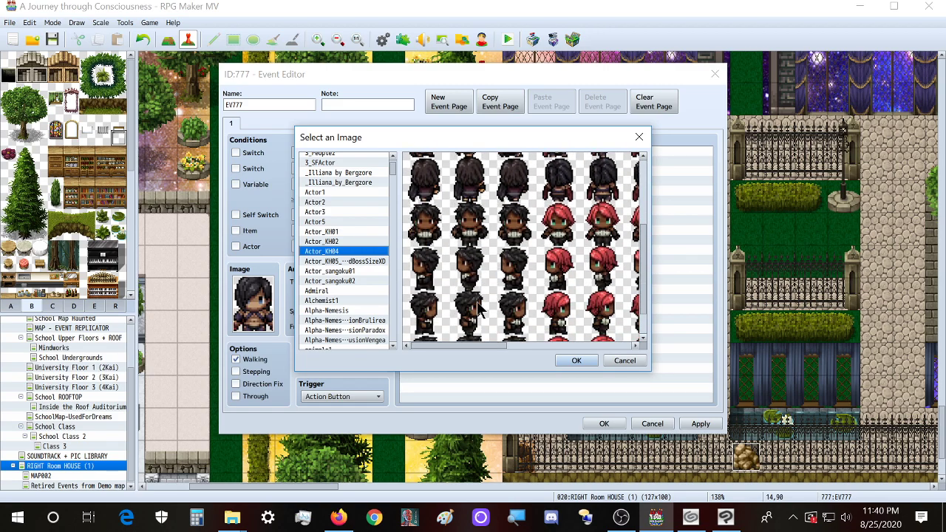
left_click_drag(465, 342, 576, 358)
left_click_drag(501, 353, 457, 352)
scroll(560, 278, "up", 3)
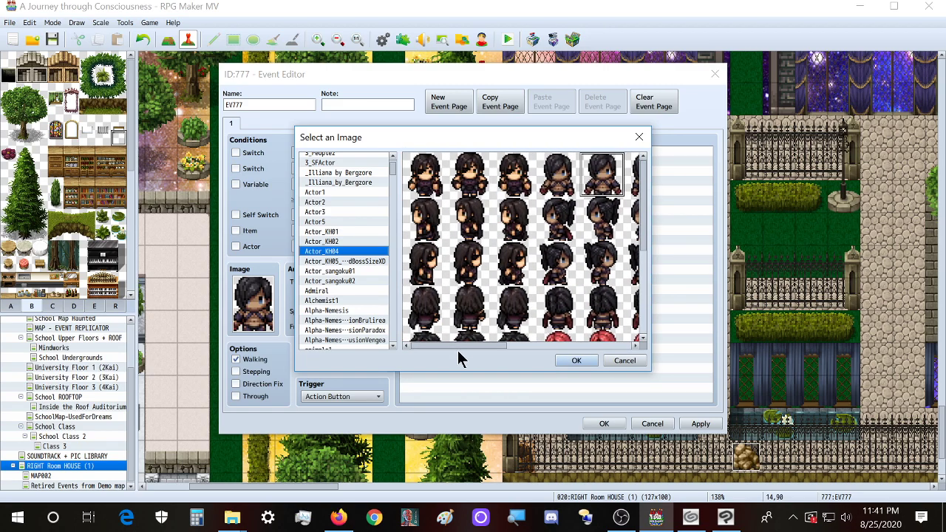
left_click(610, 361)
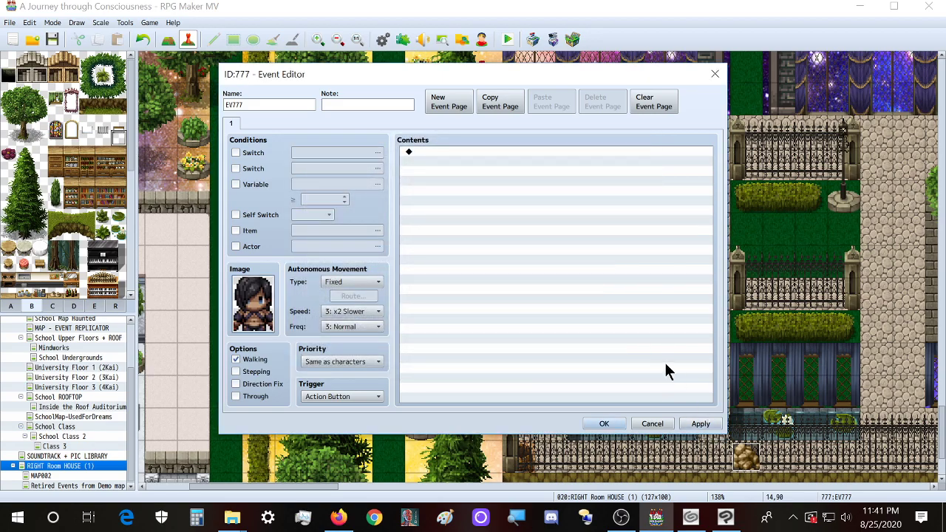
left_click(653, 423)
left_click(463, 273)
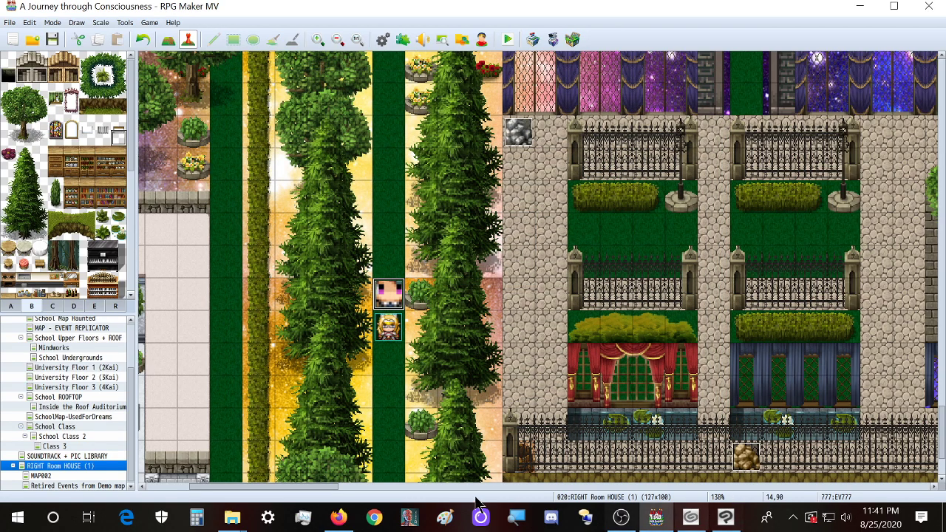
- Switch to the project's img\characters folder in File Explorer and copy the "_WorldBossSizeXD" suffix from the Actor_KH05 file's name
mouse_move(233, 517)
left_click(292, 473)
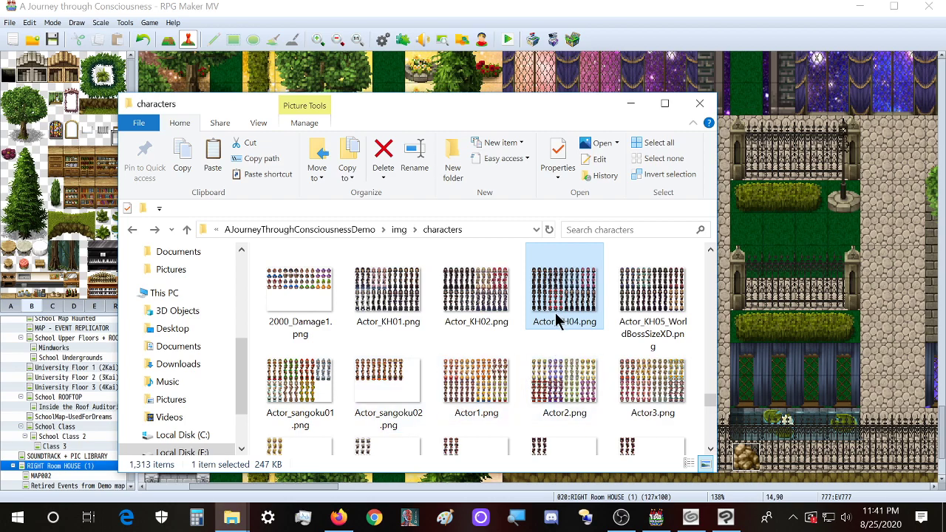
left_click(642, 313)
right_click(641, 313)
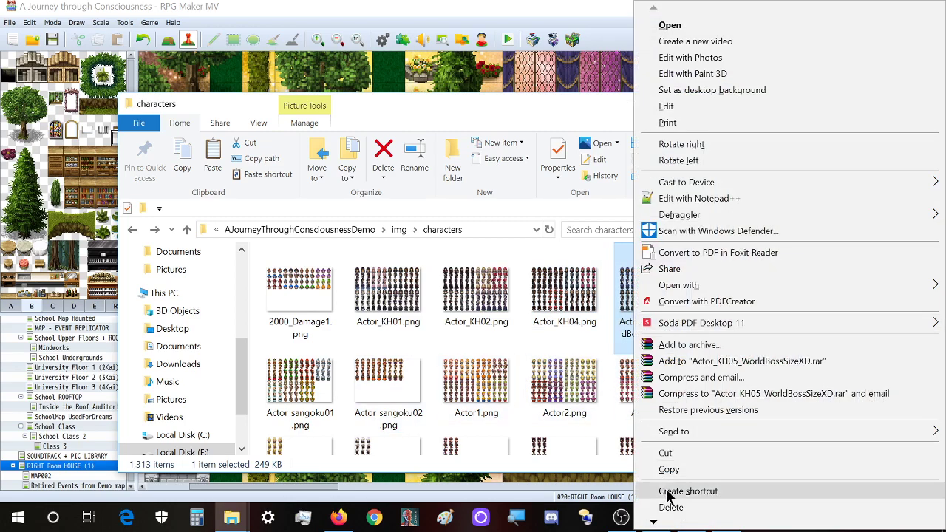
left_click(677, 509)
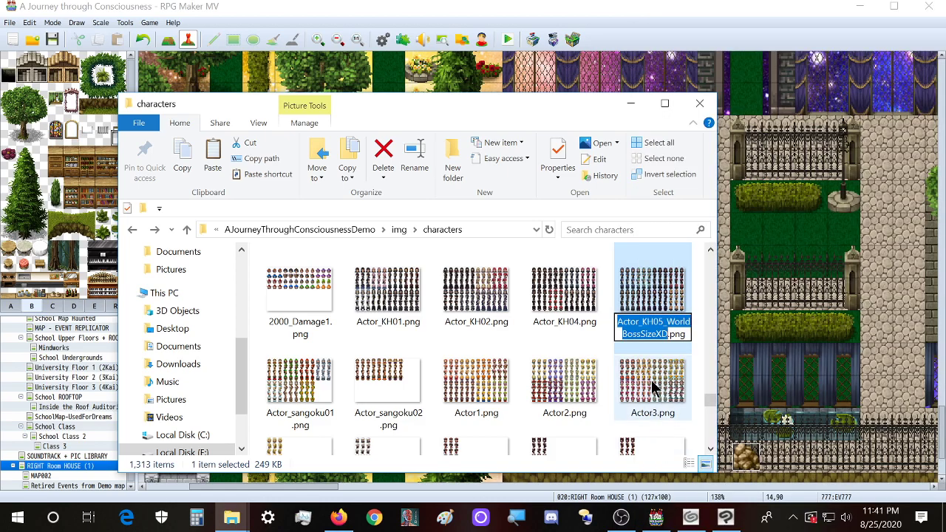
left_click_drag(663, 321, 668, 335)
key("ctrl+c")
- Rename Actor_KH04.png to Actor_KH04_WorldBossSizeXD.png using the copied suffix
left_click(550, 296)
right_click(551, 296)
left_click(584, 521)
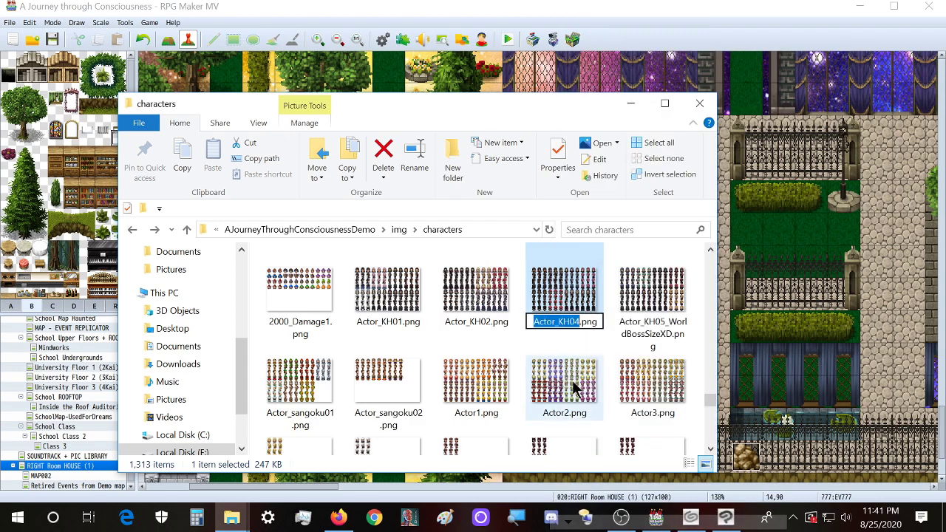
left_click(577, 322)
key("ctrl+v")
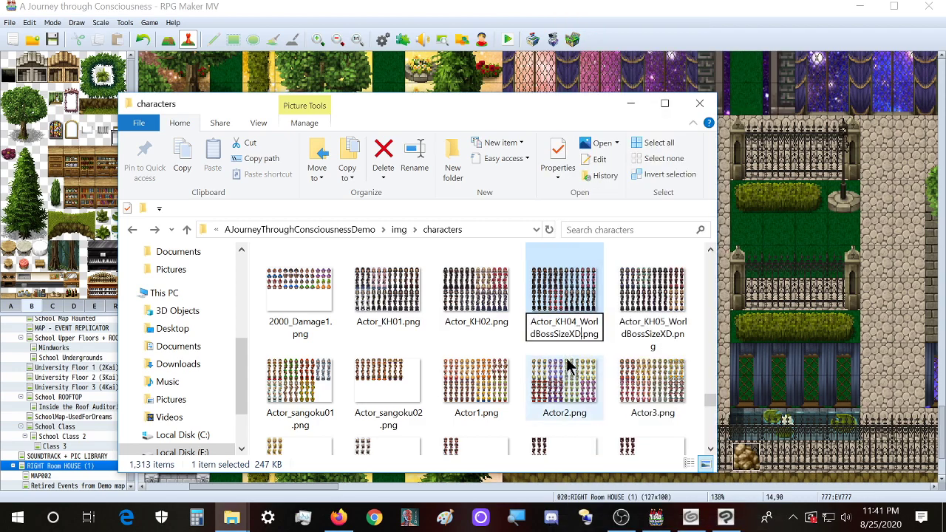
key("Return")
- Check the character sheets in the extra\Characters subfolder of Newly bought and return to the Newly bought folder
mouse_move(240, 523)
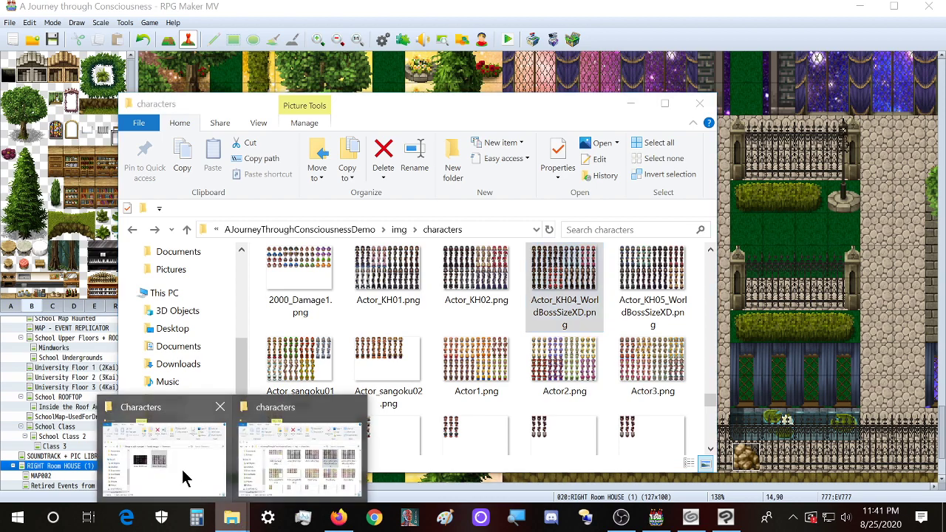
left_click(182, 469)
key("alt+Up")
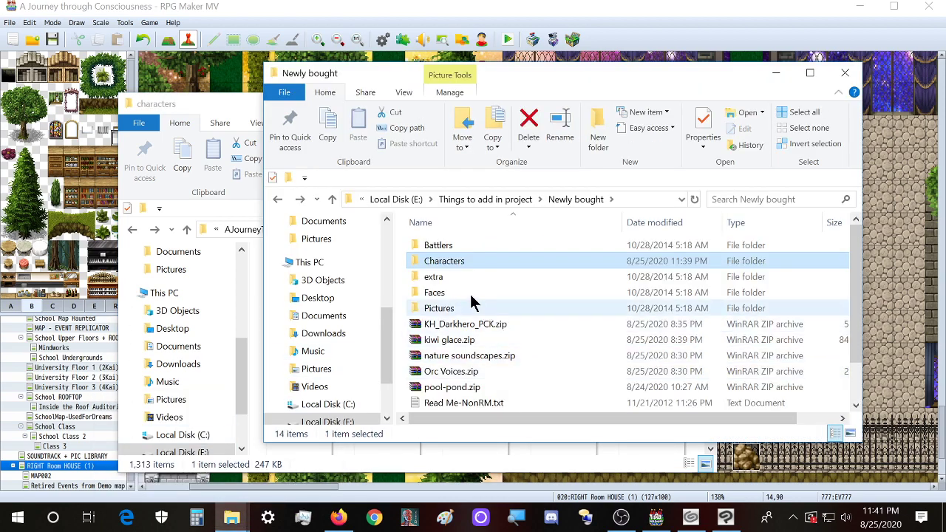
double_click(464, 277)
double_click(473, 244)
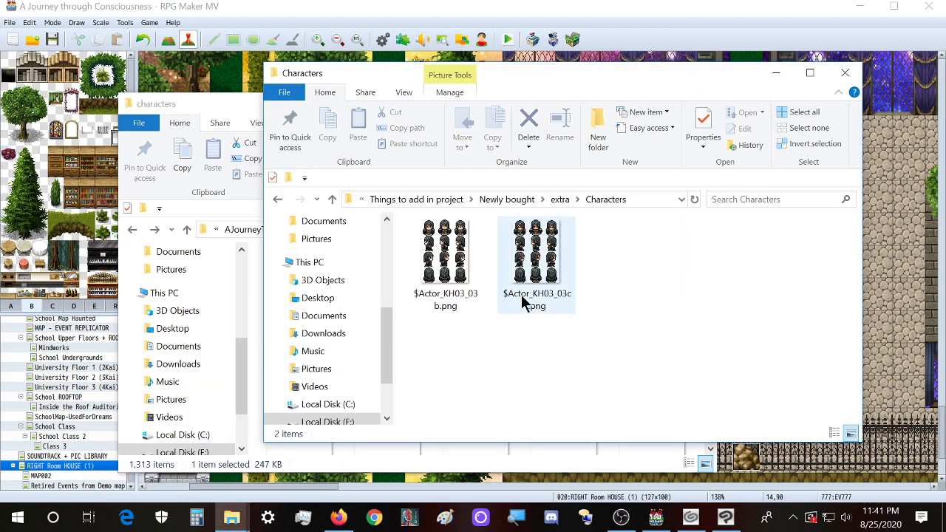
key("alt+Up")
key("alt+Up")
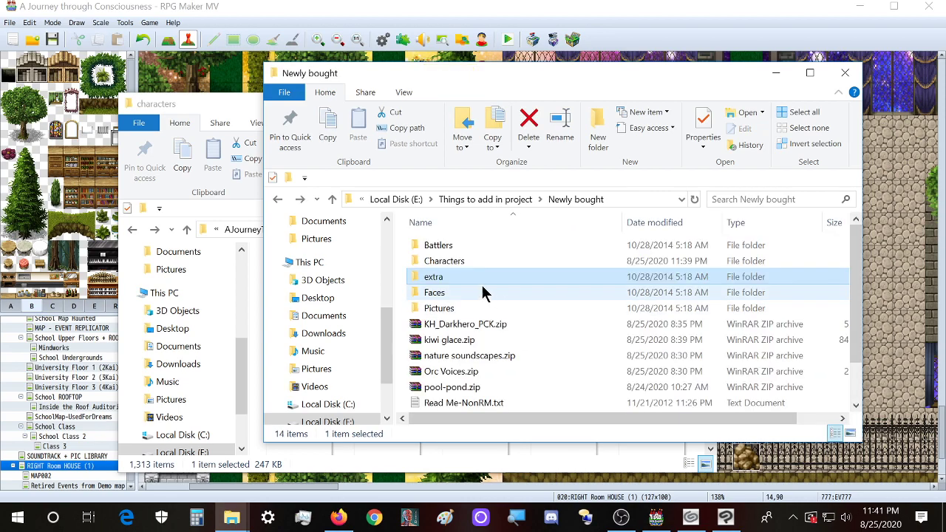
- Browse the Newly bought\Faces folder and preview the face sheets Actor_KH04d.png and Actor_KH03c.png
double_click(460, 293)
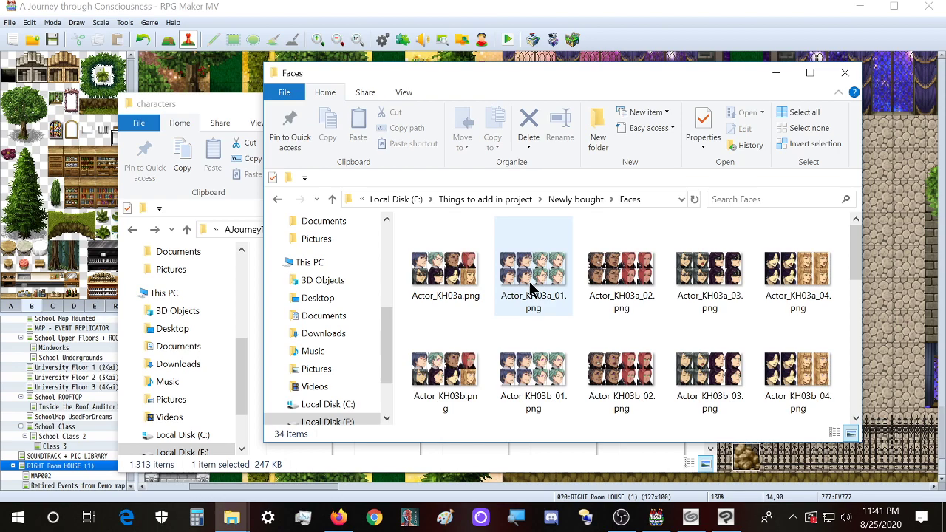
scroll(531, 288, "down", 5)
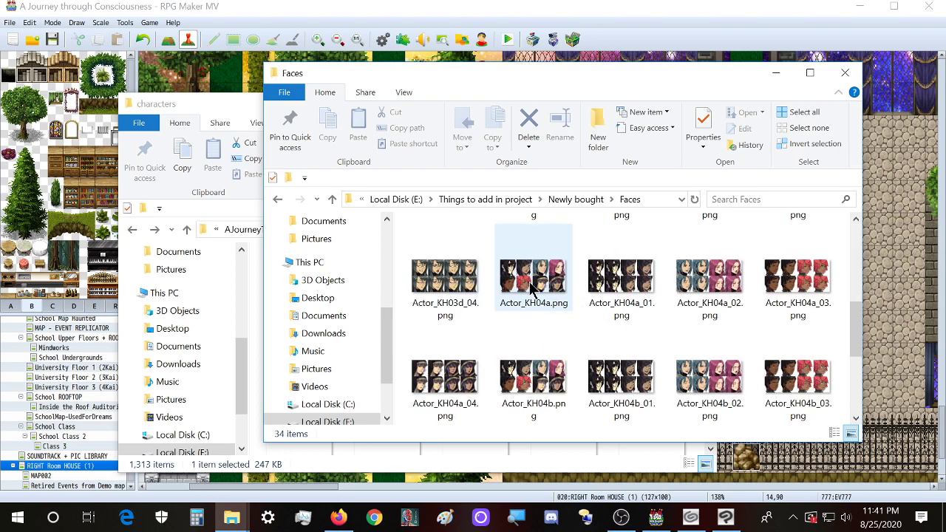
scroll(531, 289, "down", 3)
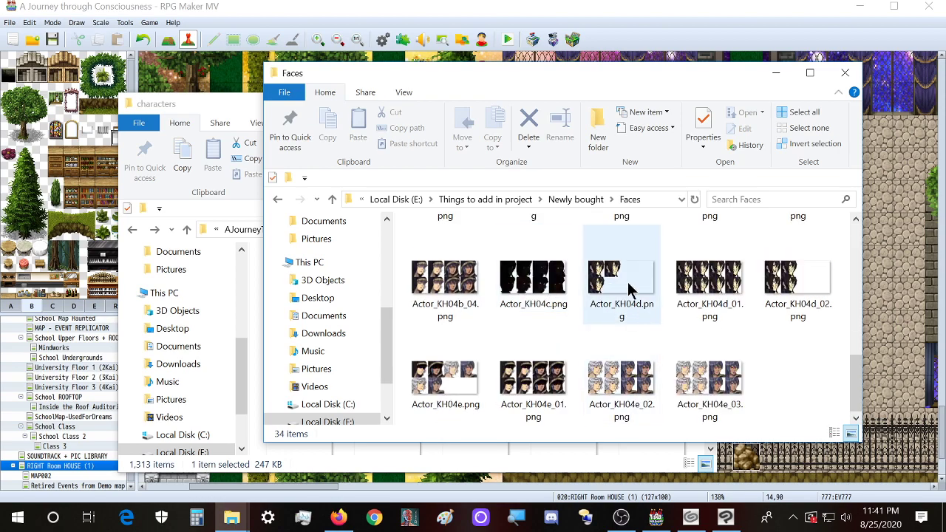
double_click(629, 291)
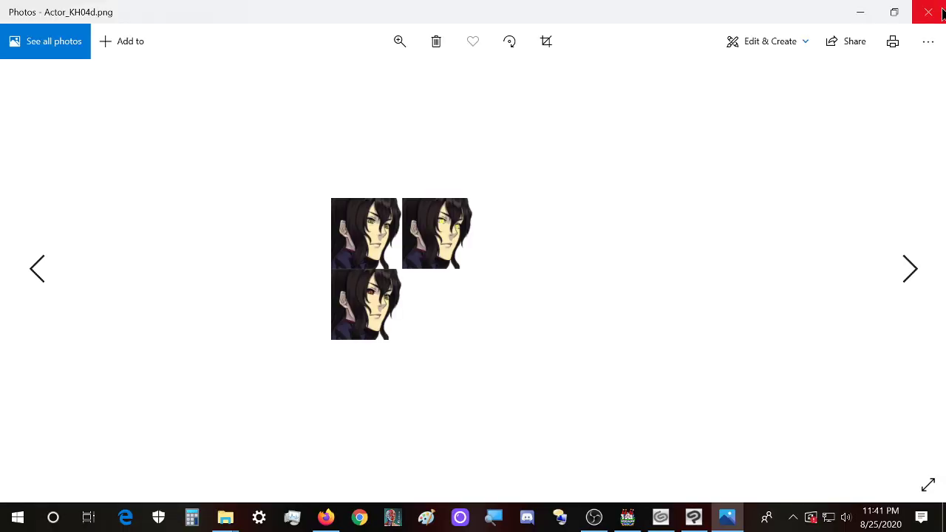
left_click(943, 12)
scroll(580, 325, "up", 5)
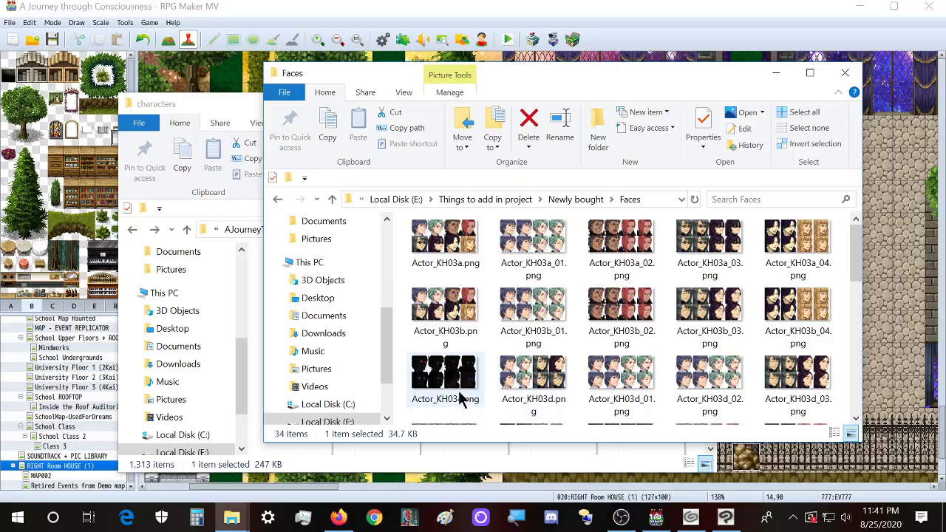
double_click(459, 395)
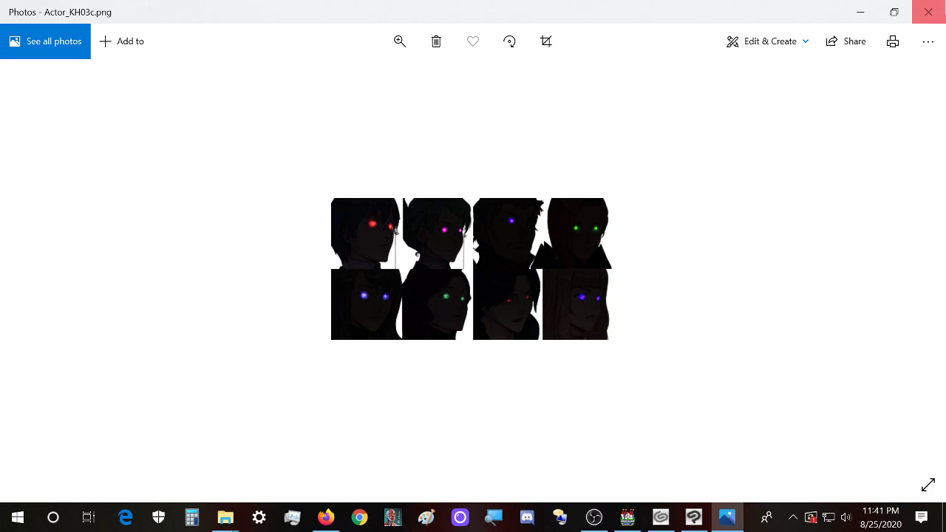
left_click(929, 11)
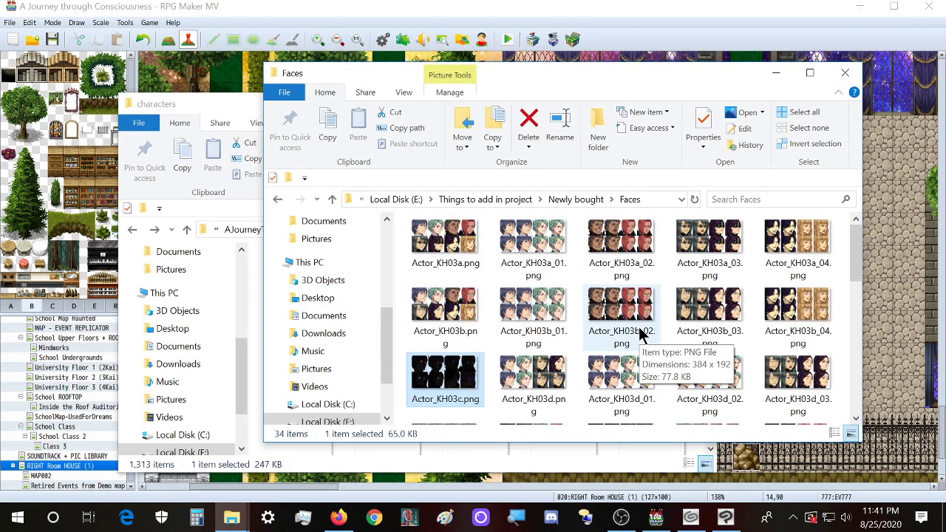